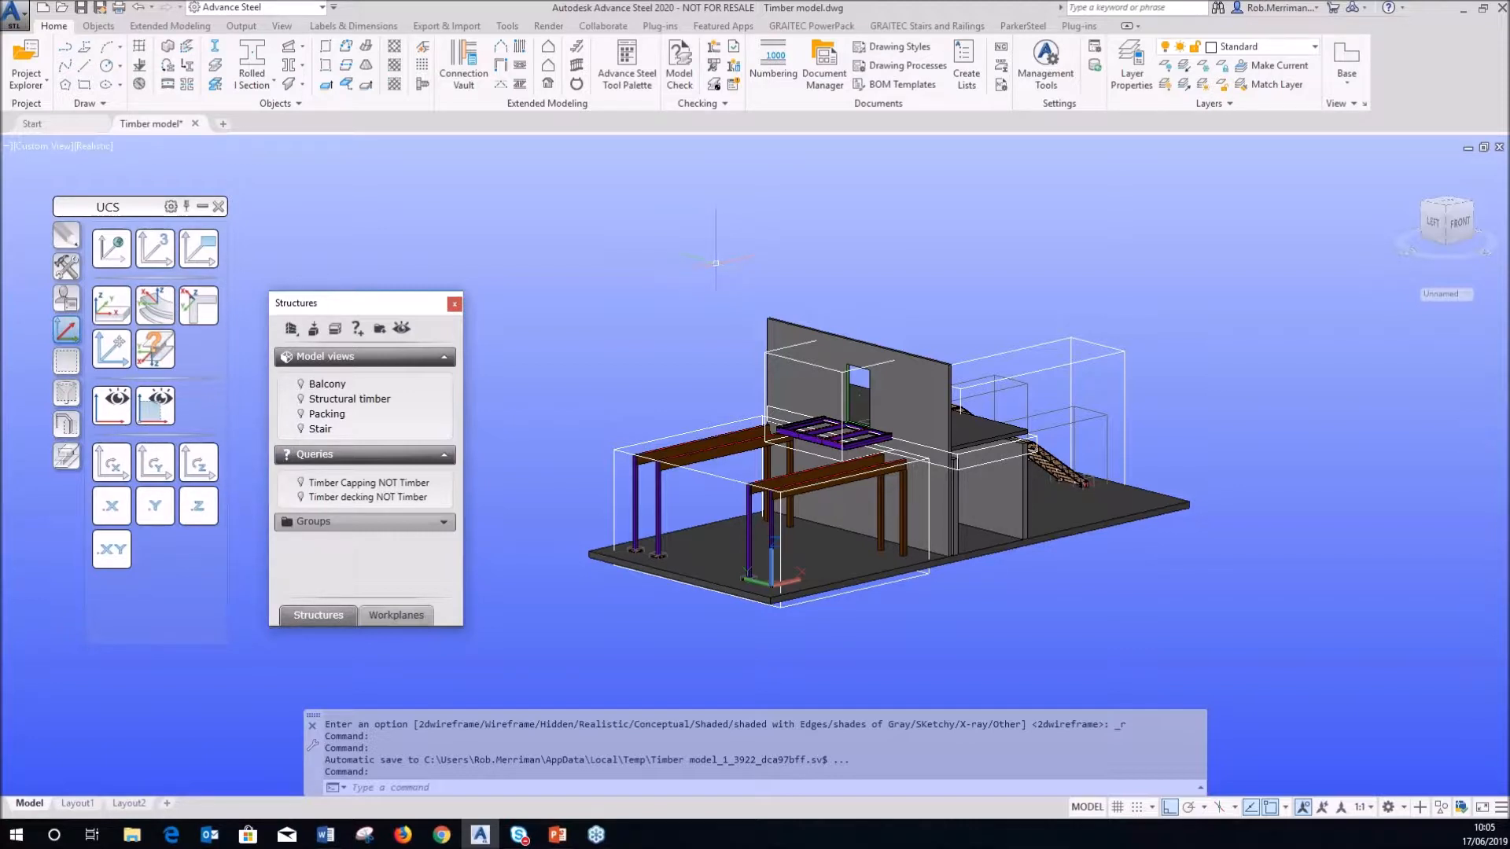
# - Move the Structures palette up and draw a timber beam in the empty space beside the building
pyautogui.moveTo(380, 244); pyautogui.dragTo(382, 241)
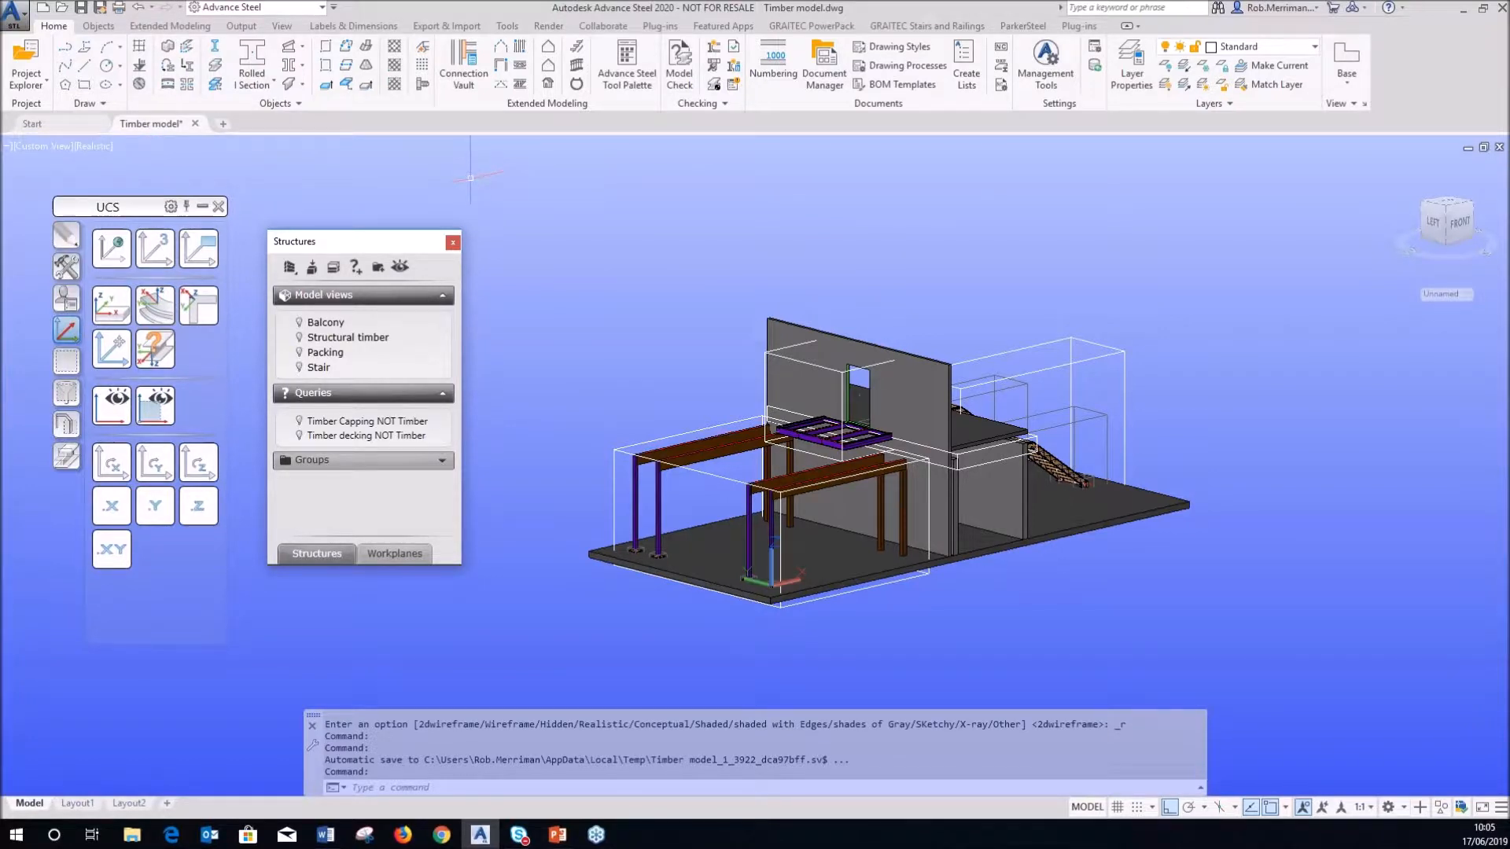
pyautogui.click(101, 26)
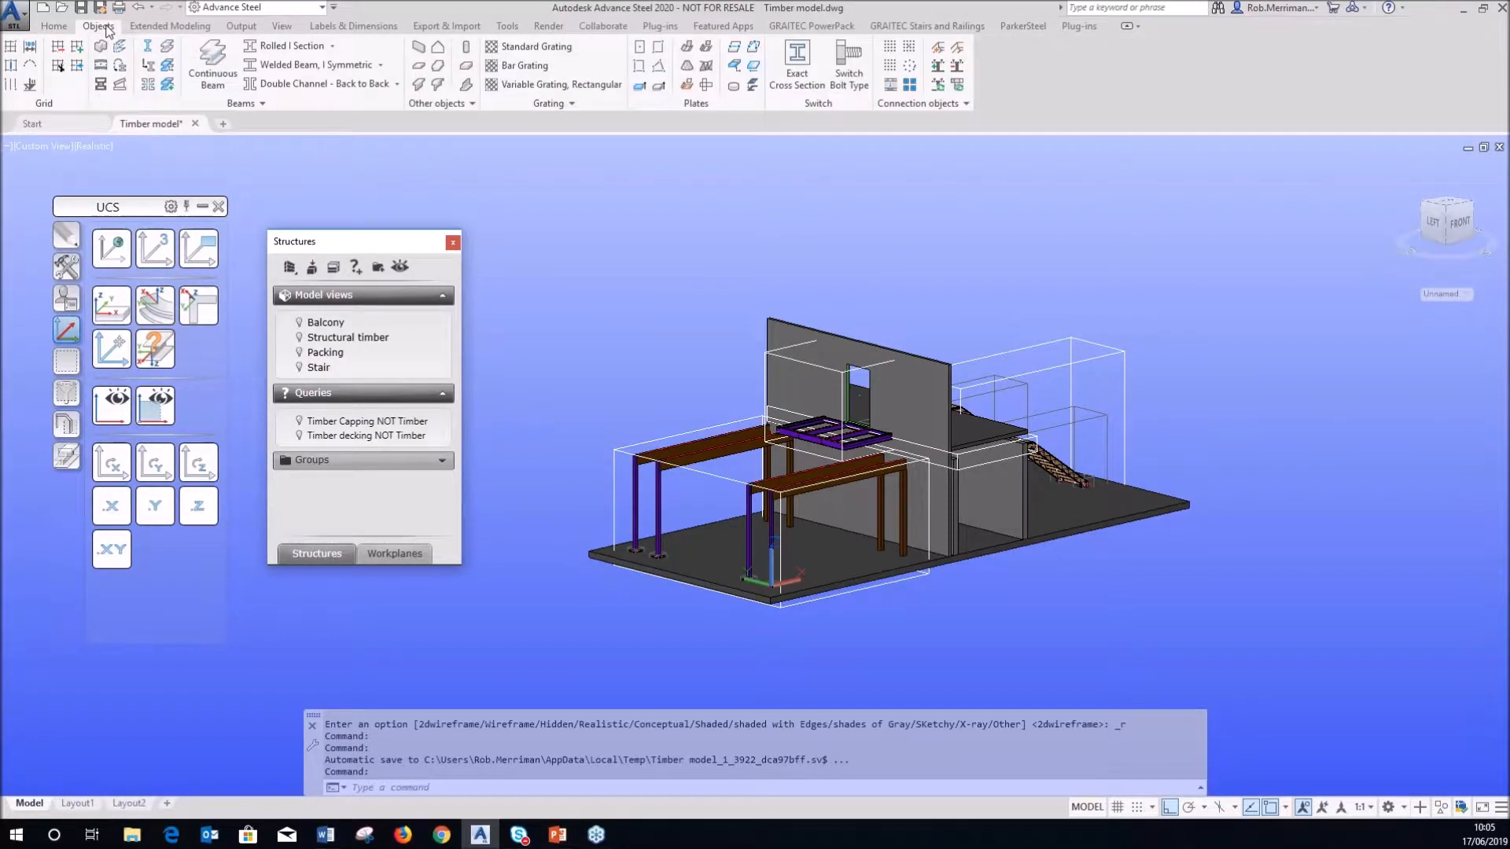
pyautogui.click(473, 102)
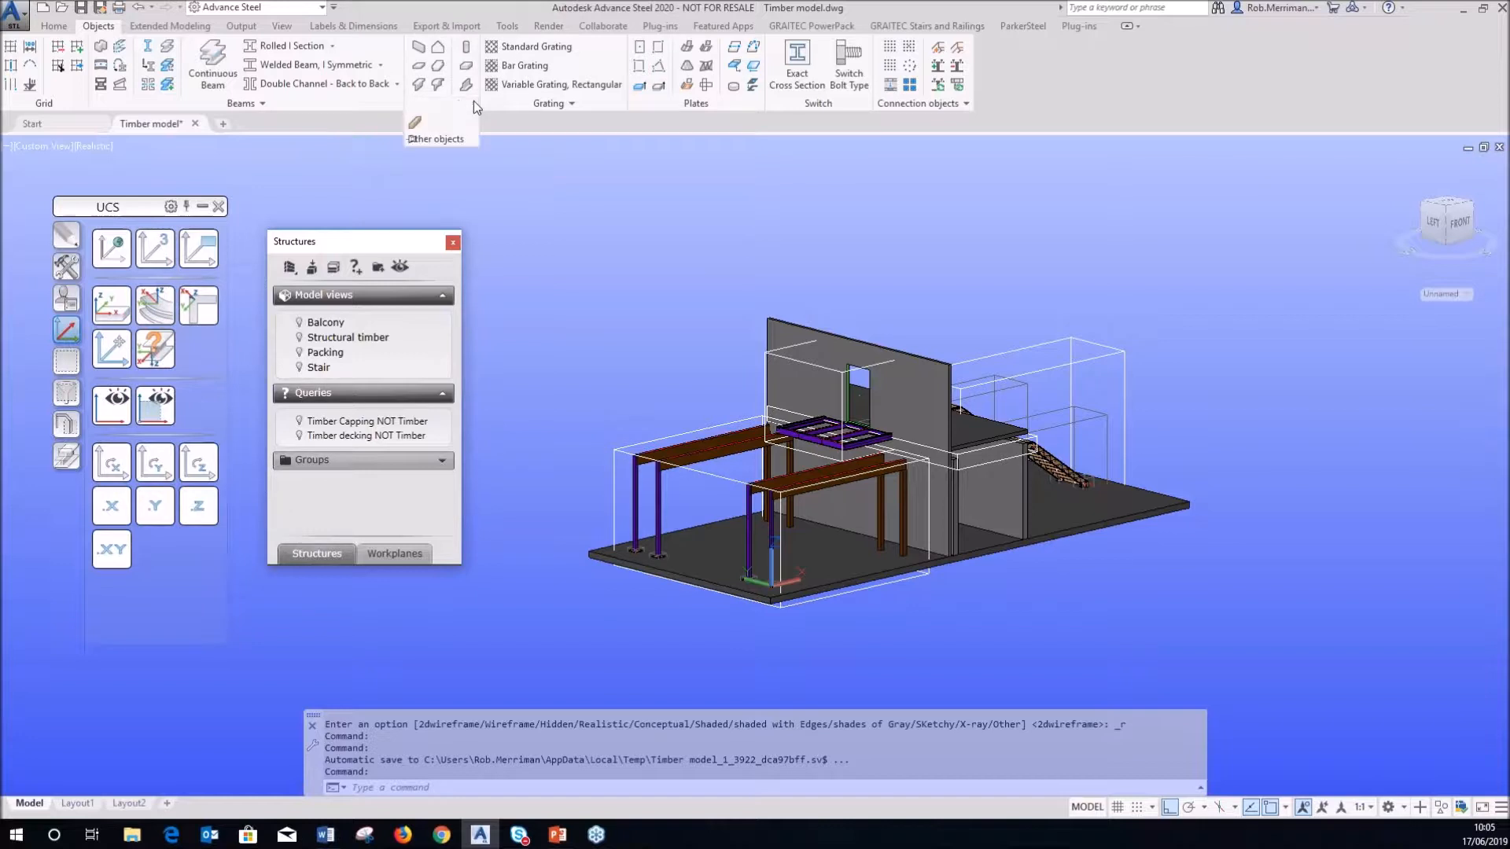
pyautogui.click(414, 125)
pyautogui.scroll(-2, 828, 426)
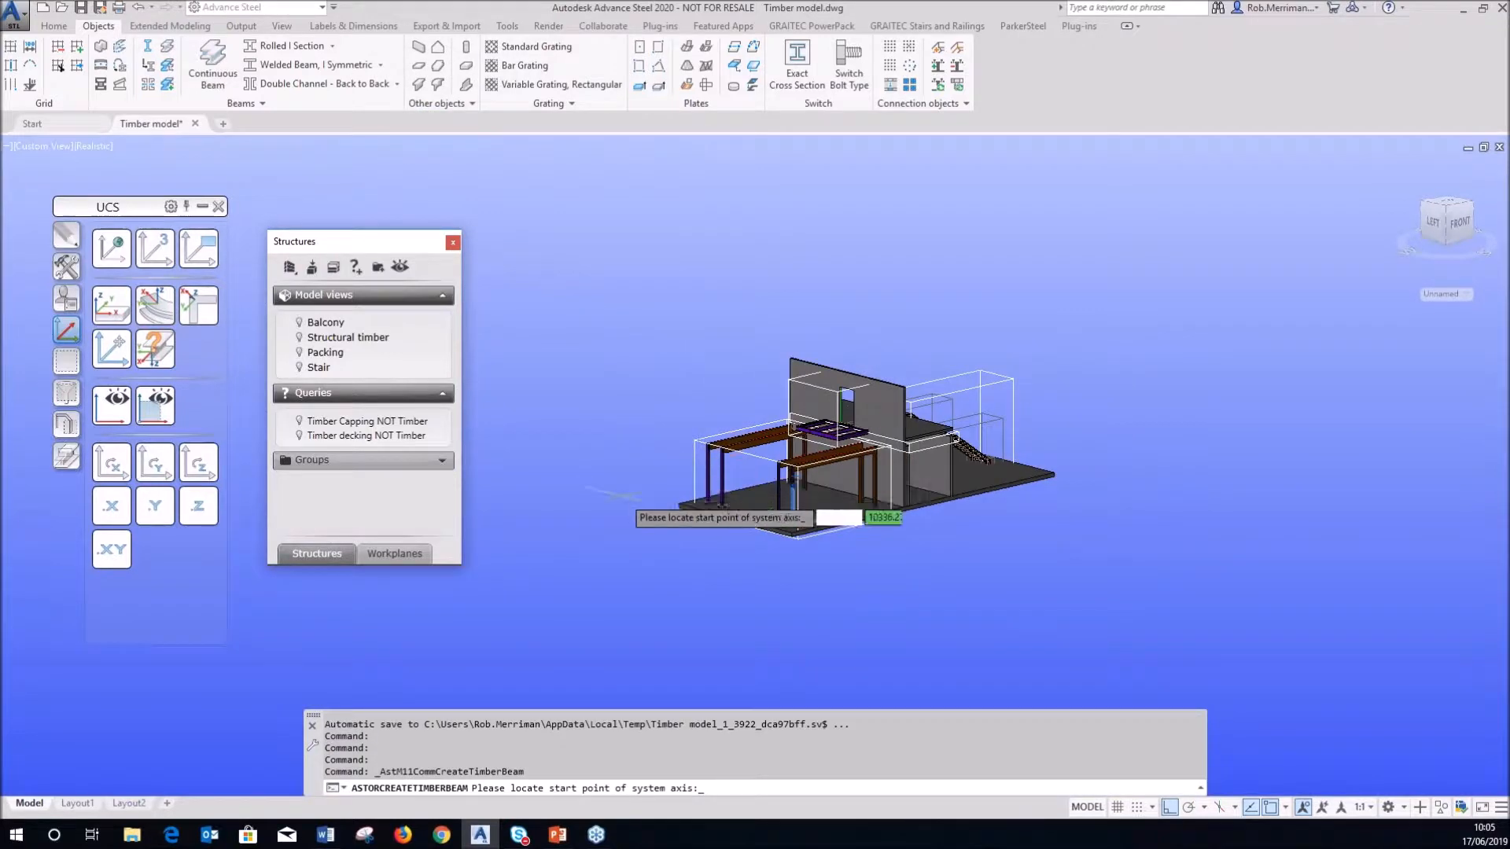
pyautogui.scroll(2, 615, 494)
pyautogui.click(557, 437)
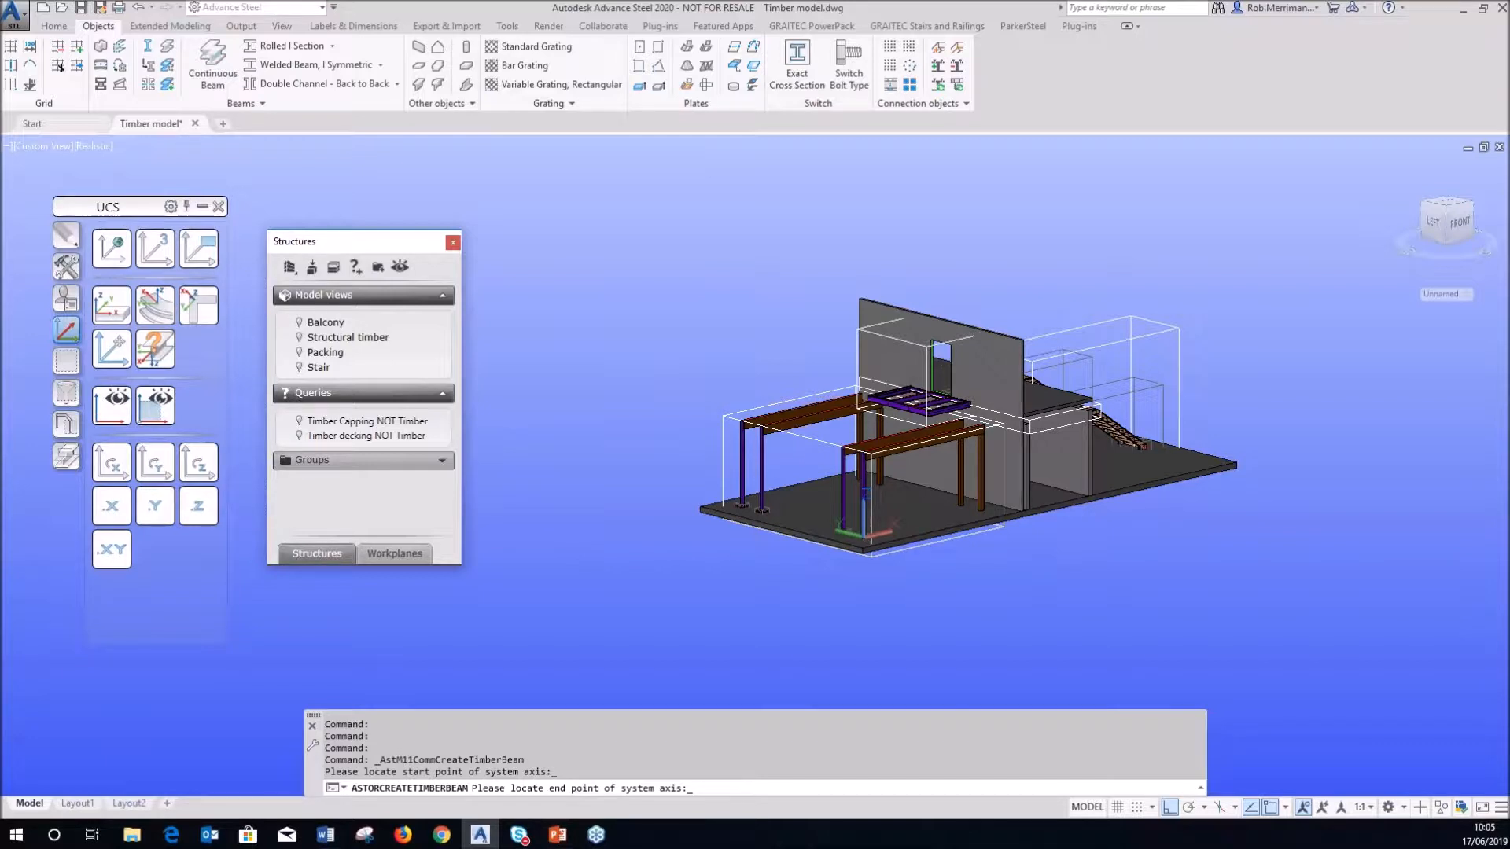
pyautogui.click(735, 391)
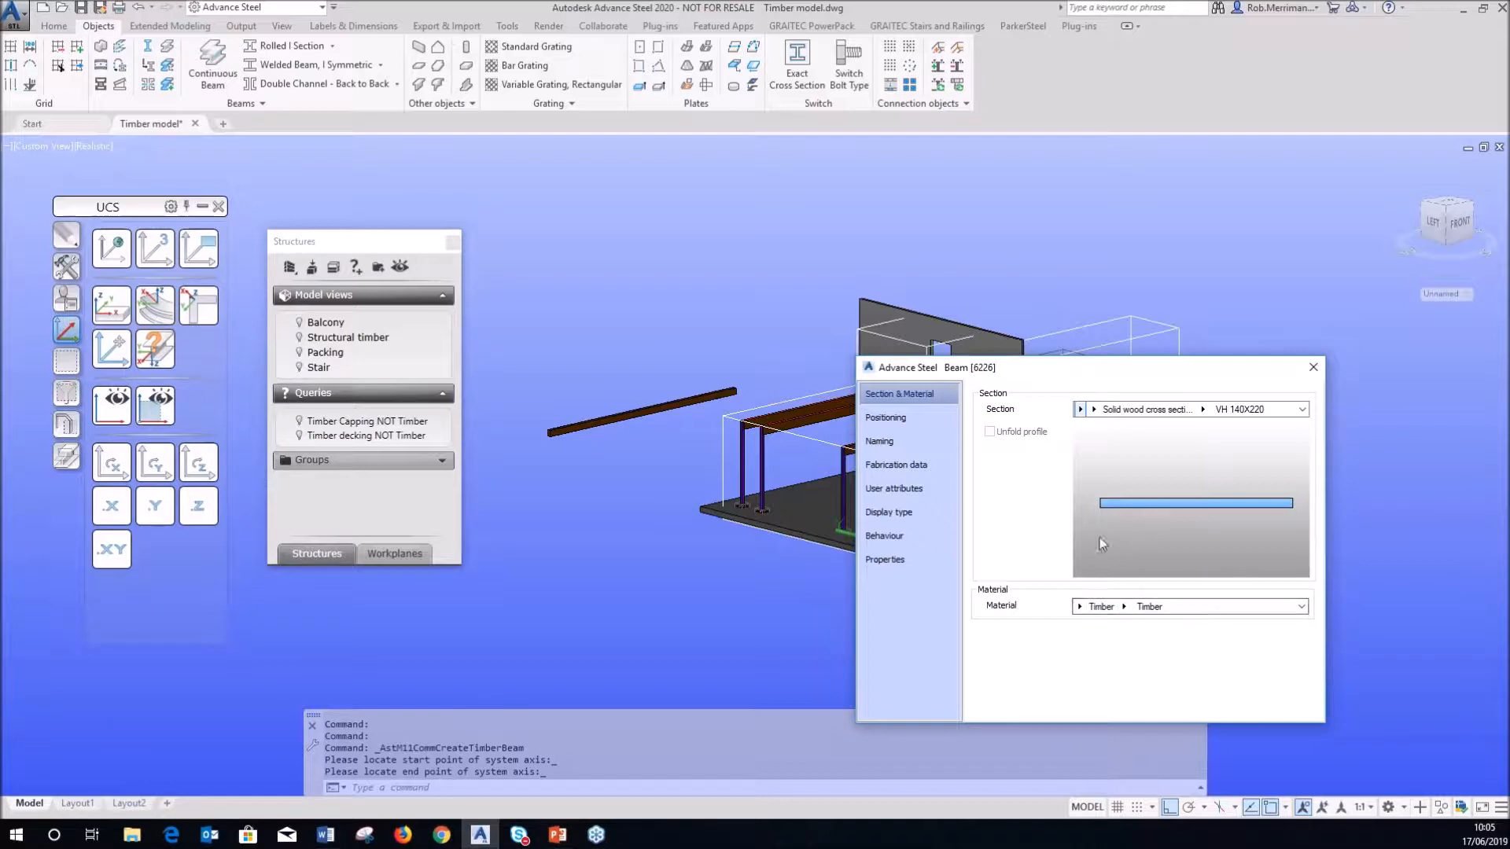
# - Choose Timber sections from the full list of profile classes for the new beam
pyautogui.click(1093, 410)
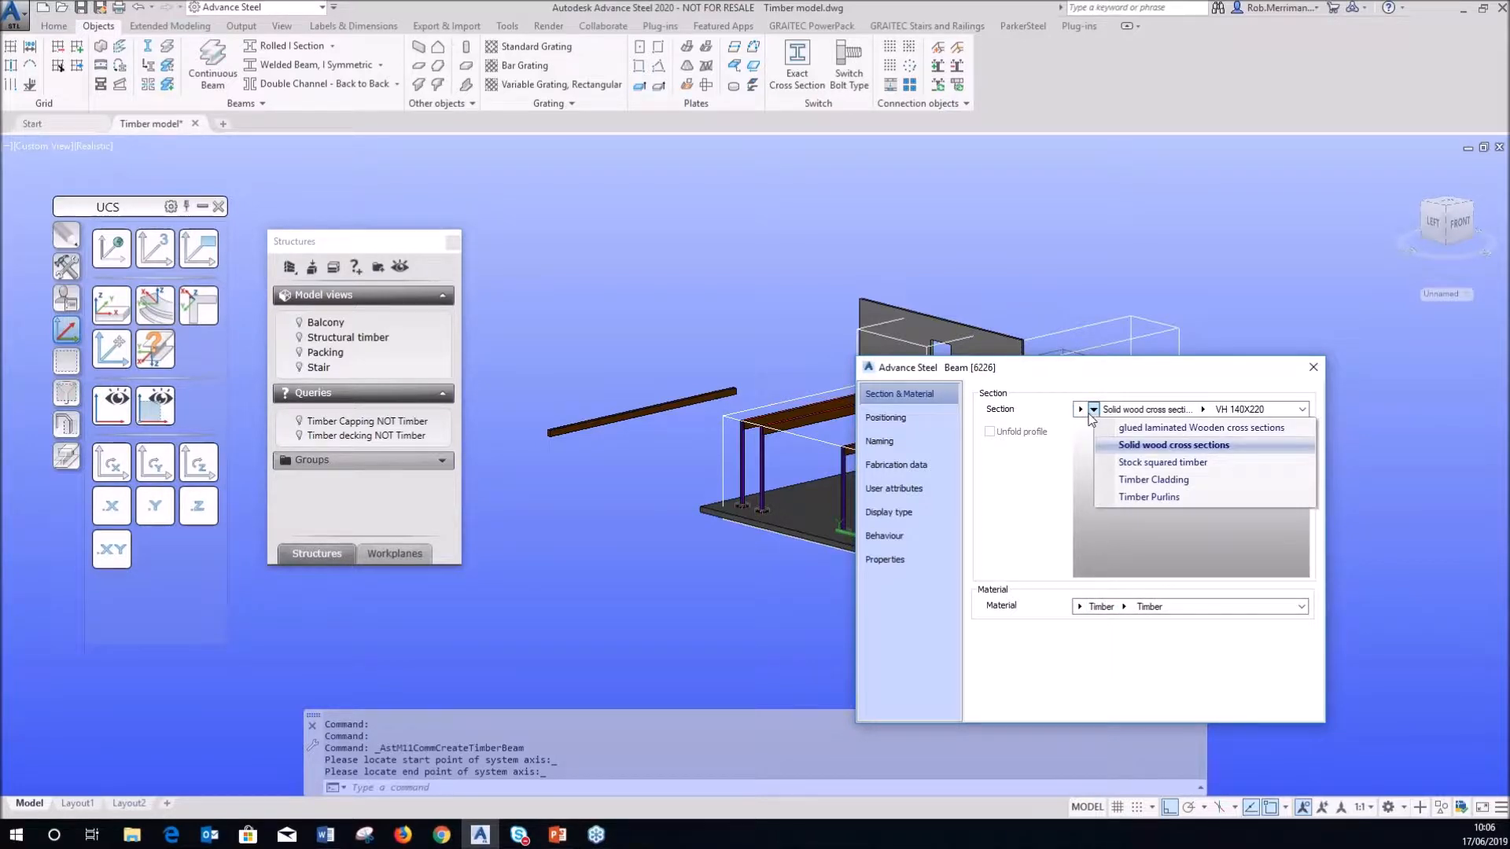
pyautogui.click(1081, 409)
pyautogui.scroll(-1, 1164, 582)
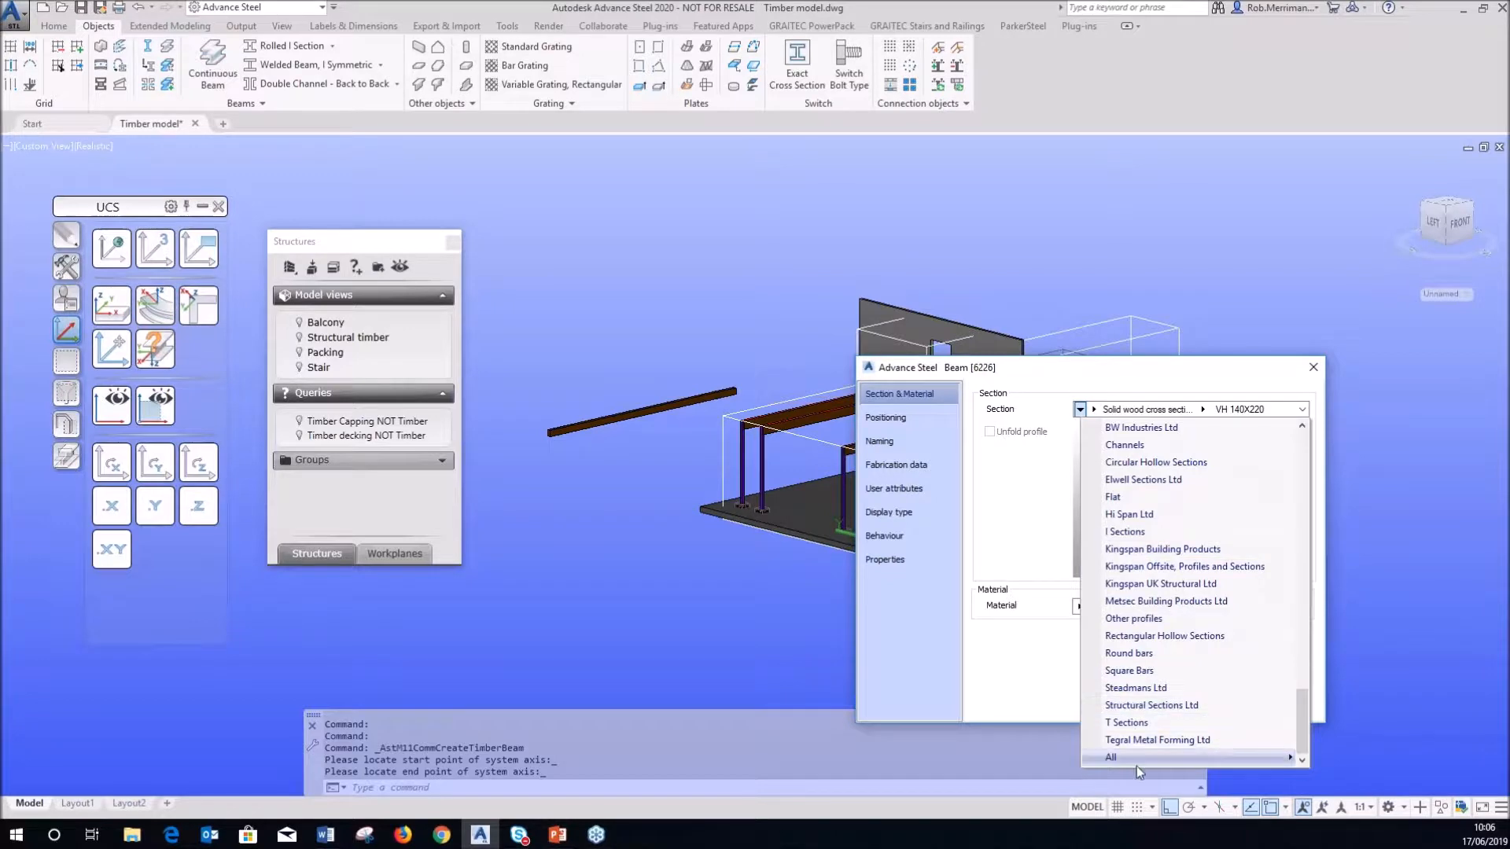
pyautogui.moveTo(1141, 759)
pyautogui.scroll(-6, 1416, 648)
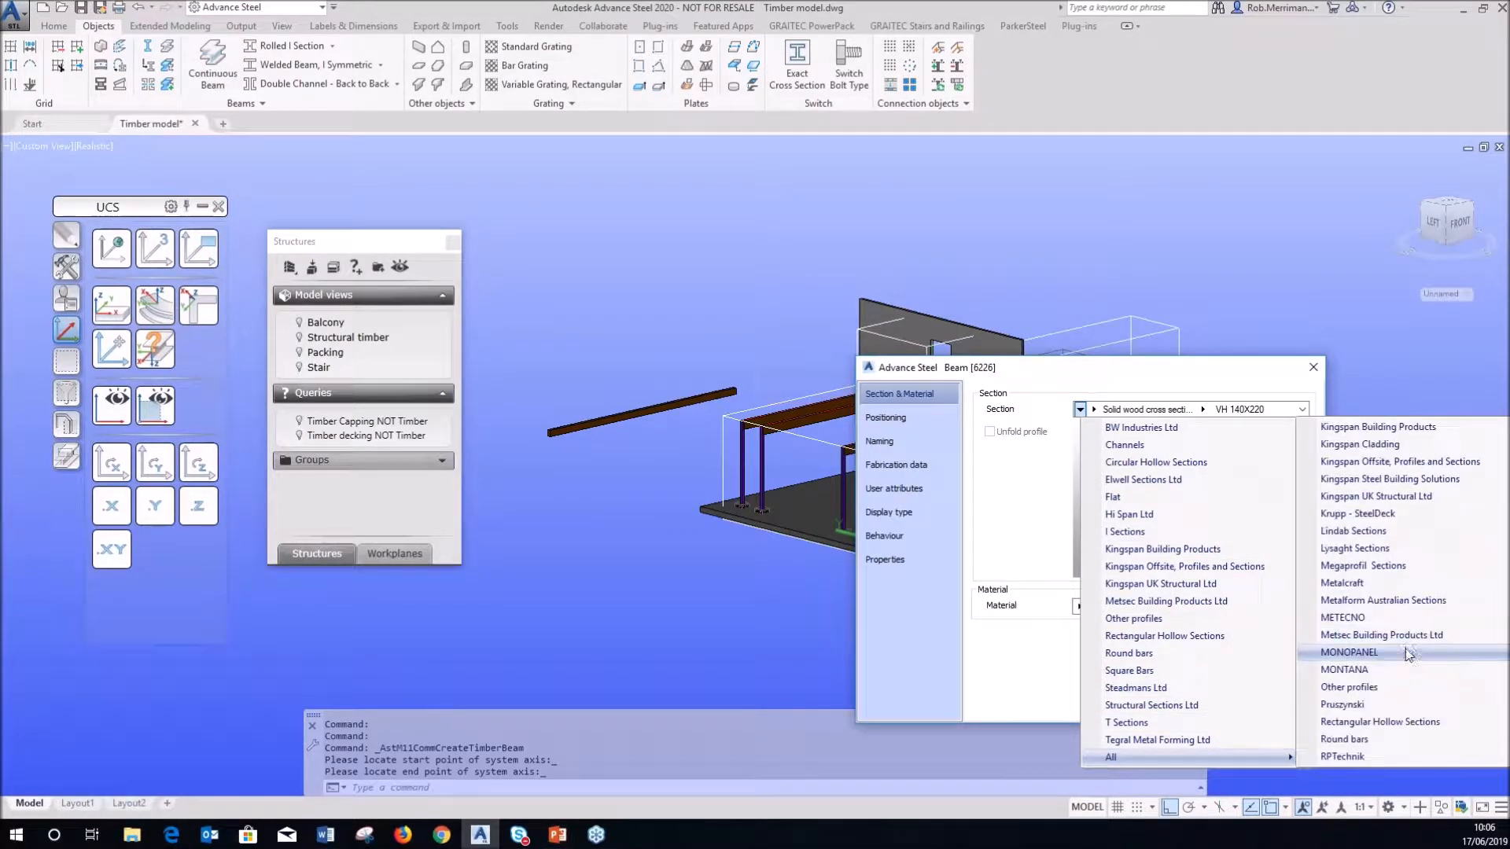
pyautogui.scroll(-6, 1408, 651)
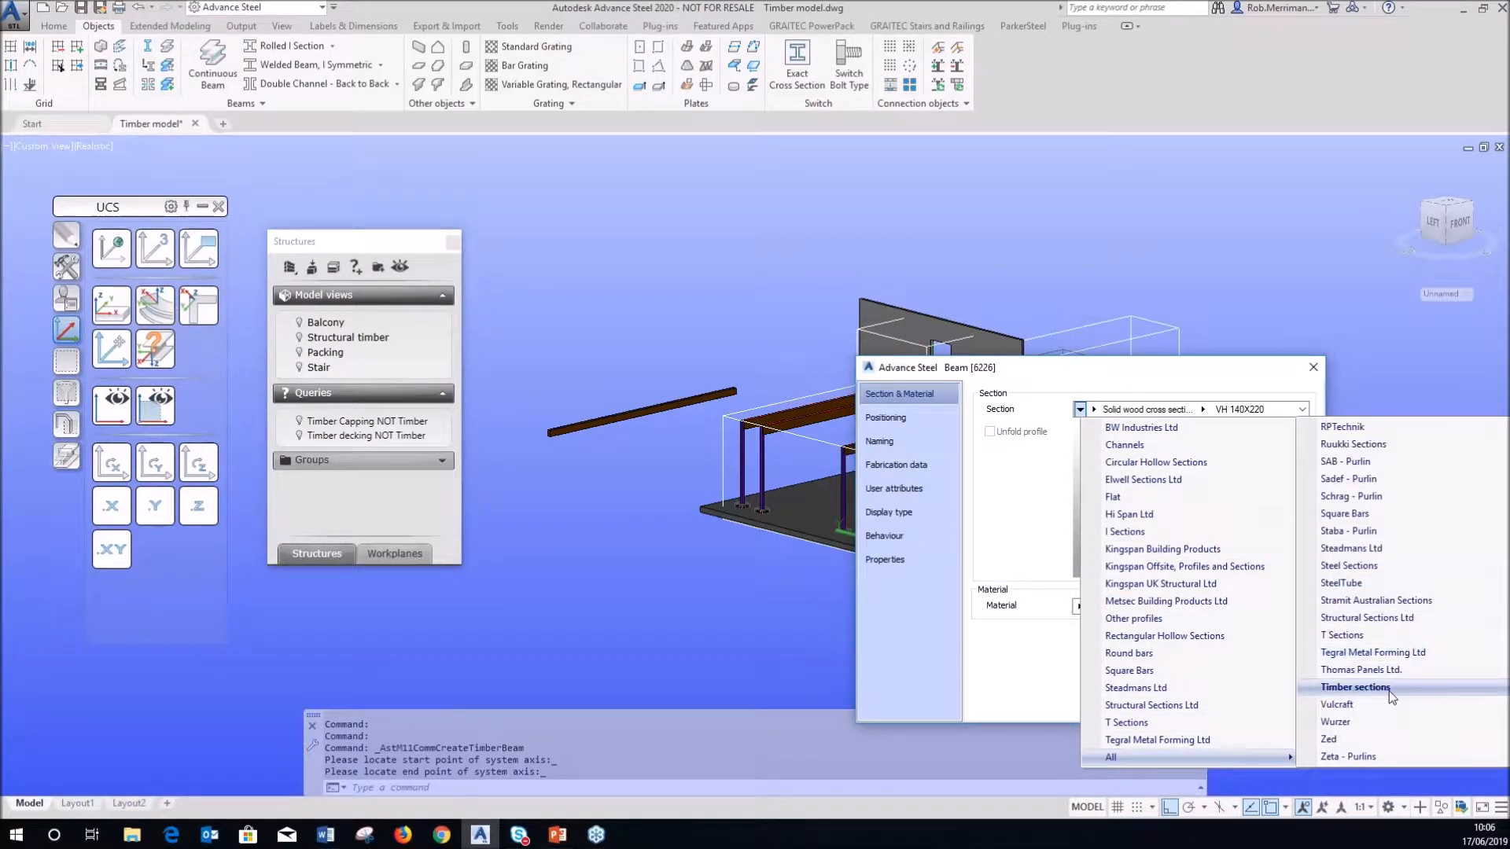
pyautogui.click(1389, 691)
# - Look through the timber section types and the list of available solid wood cross section sizes
pyautogui.click(1093, 409)
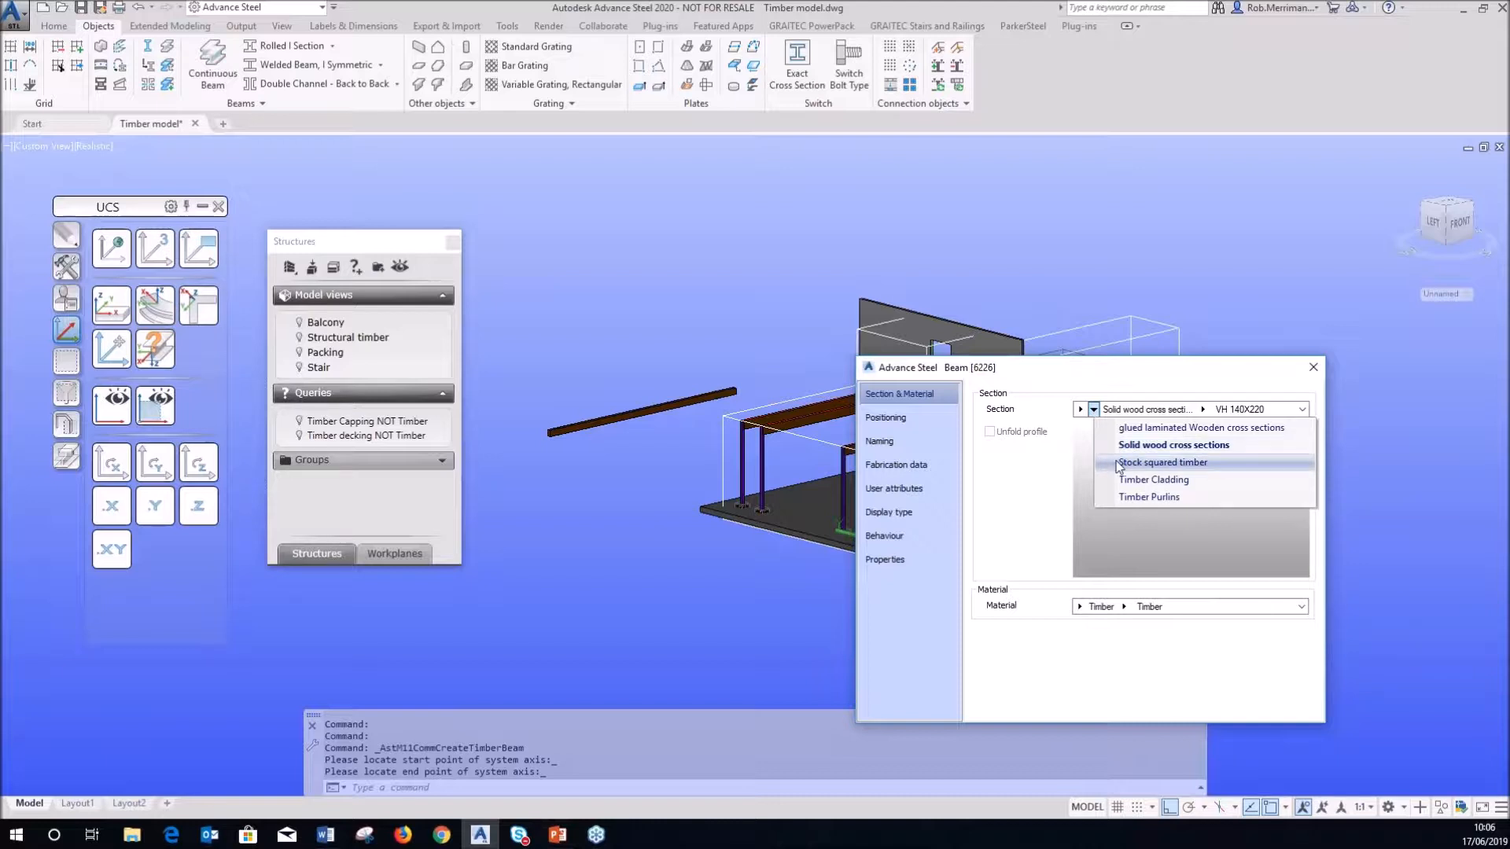
pyautogui.click(1197, 409)
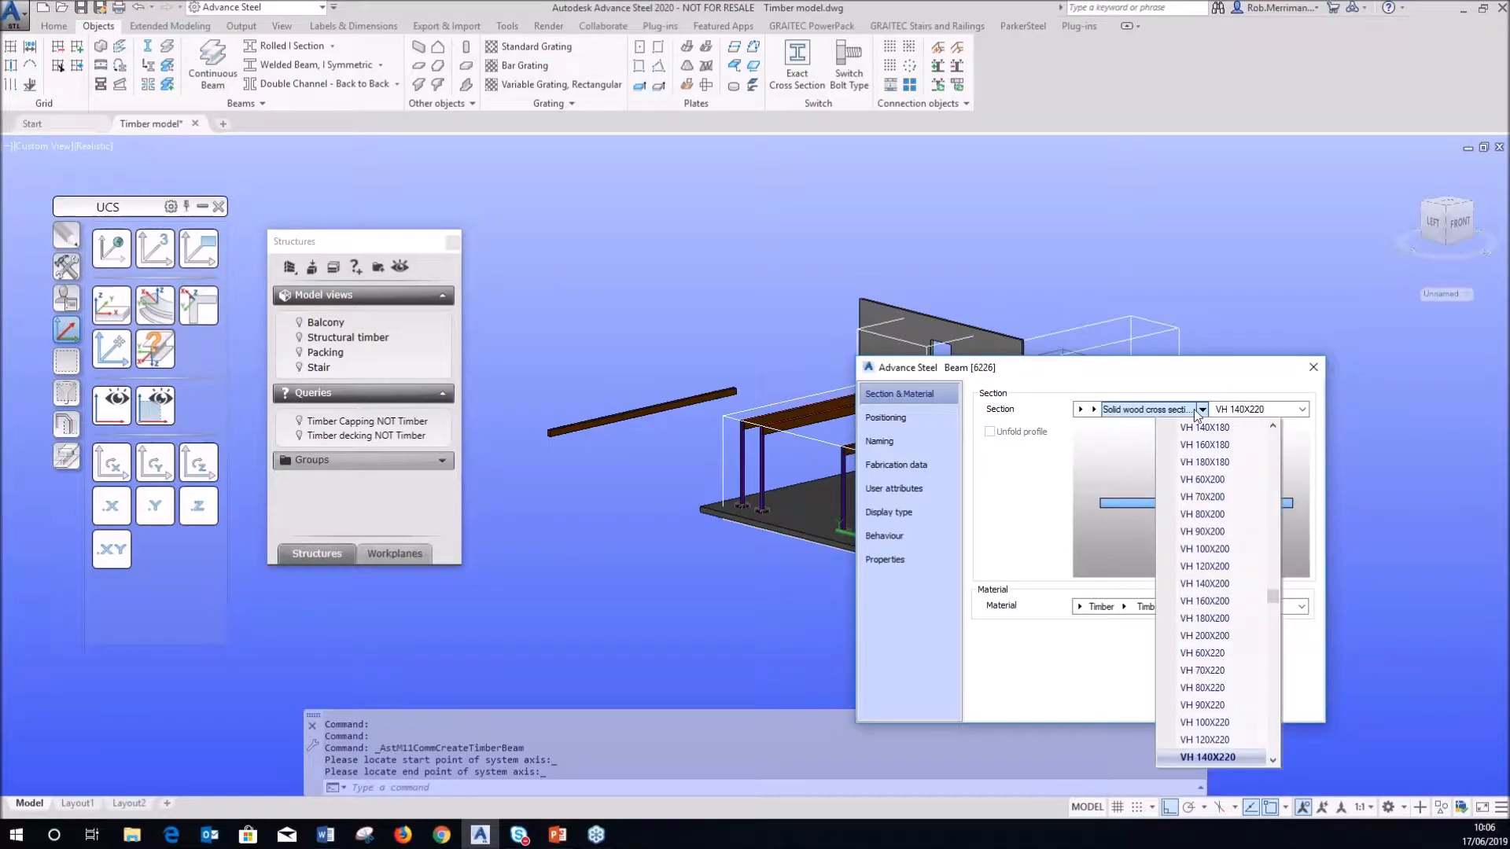
pyautogui.moveTo(1272, 600); pyautogui.dragTo(1278, 434)
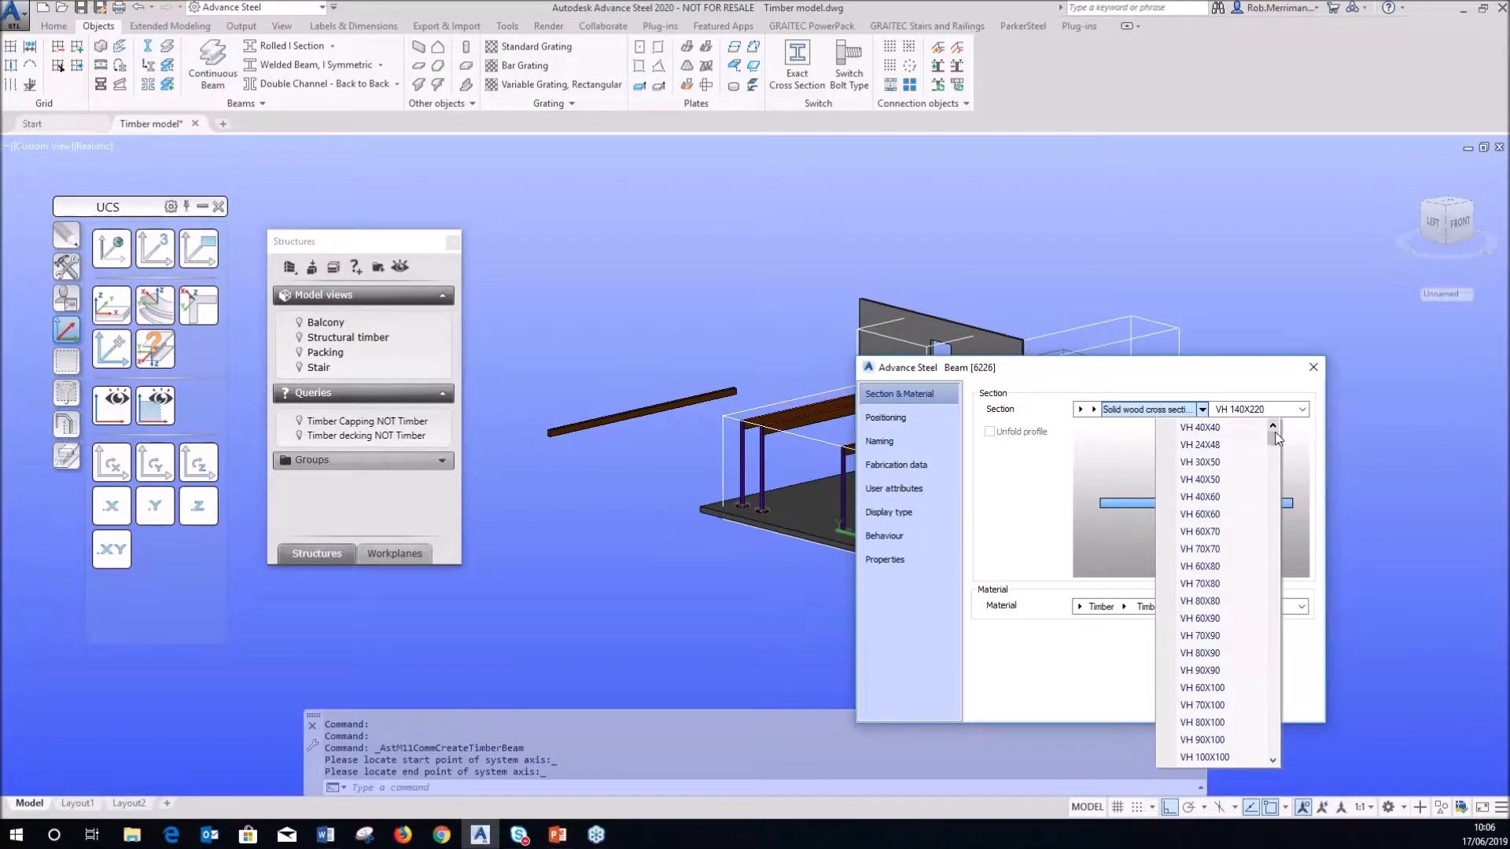
pyautogui.click(1086, 511)
# - Review the beam's positioning and naming properties and return to its section and material
pyautogui.click(928, 423)
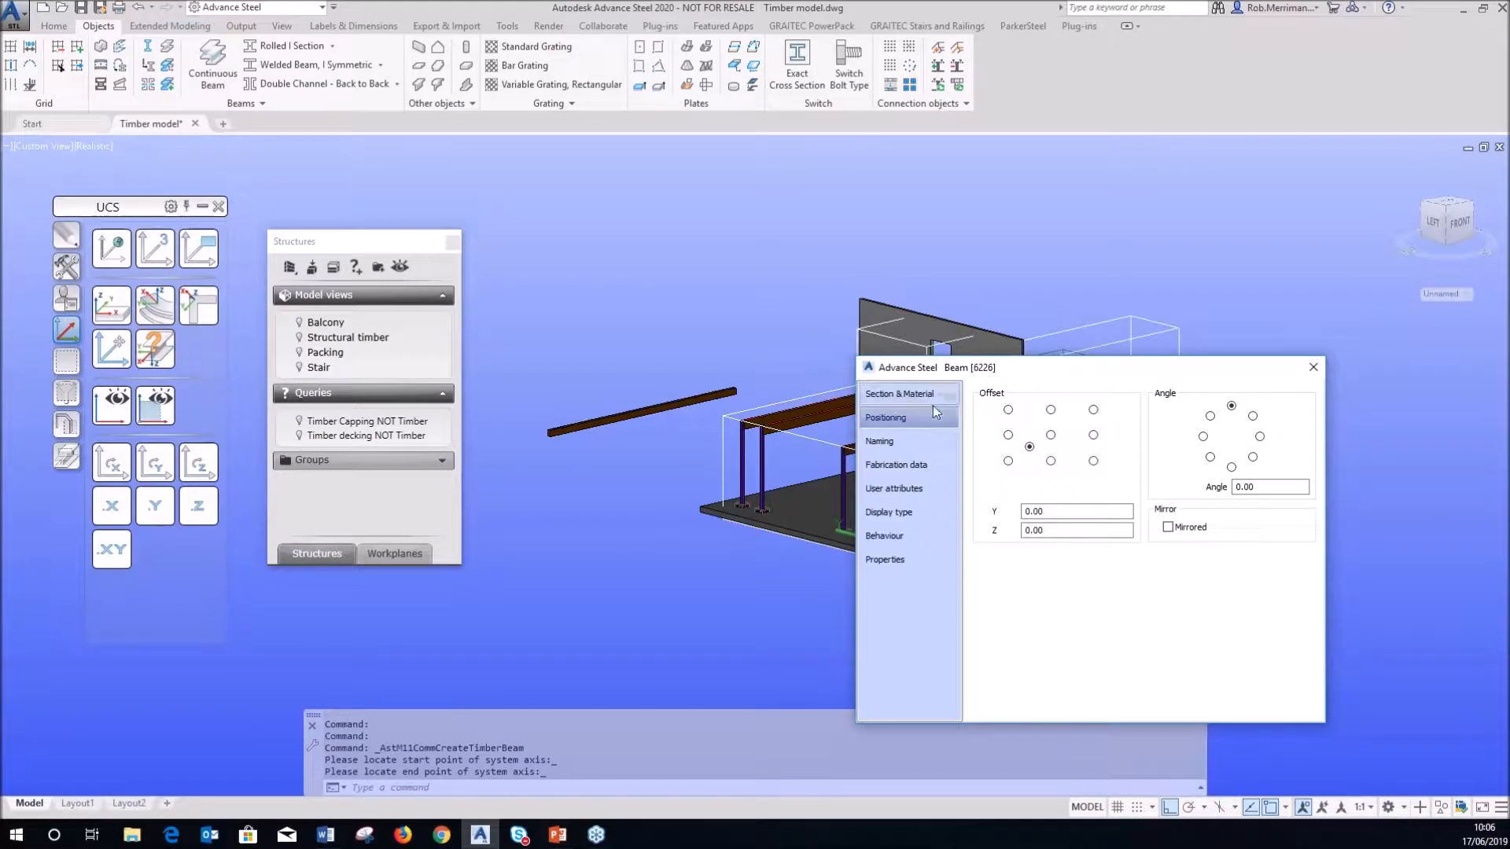
pyautogui.click(916, 441)
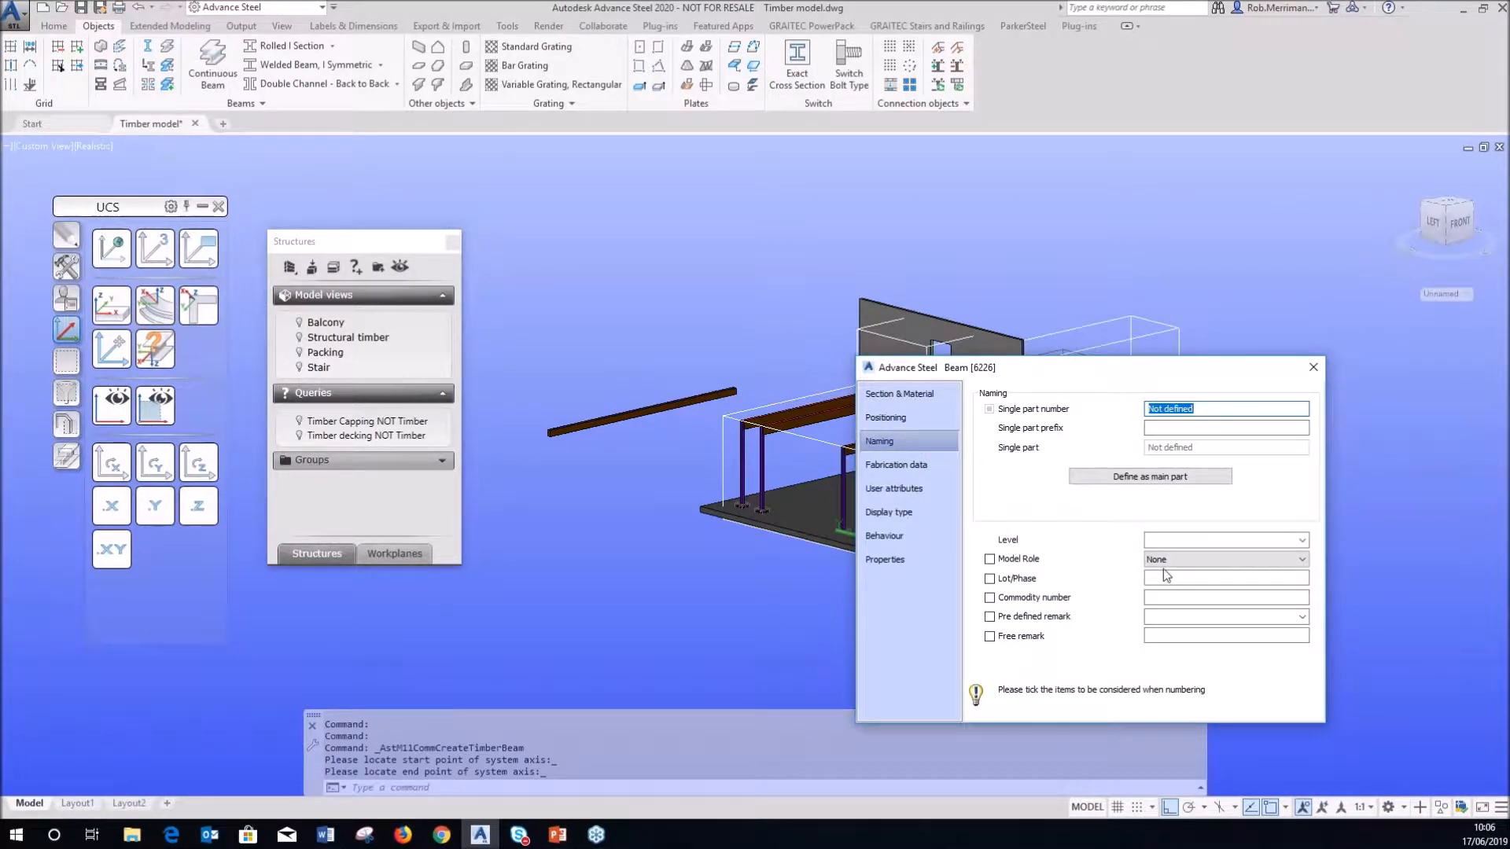
pyautogui.click(887, 392)
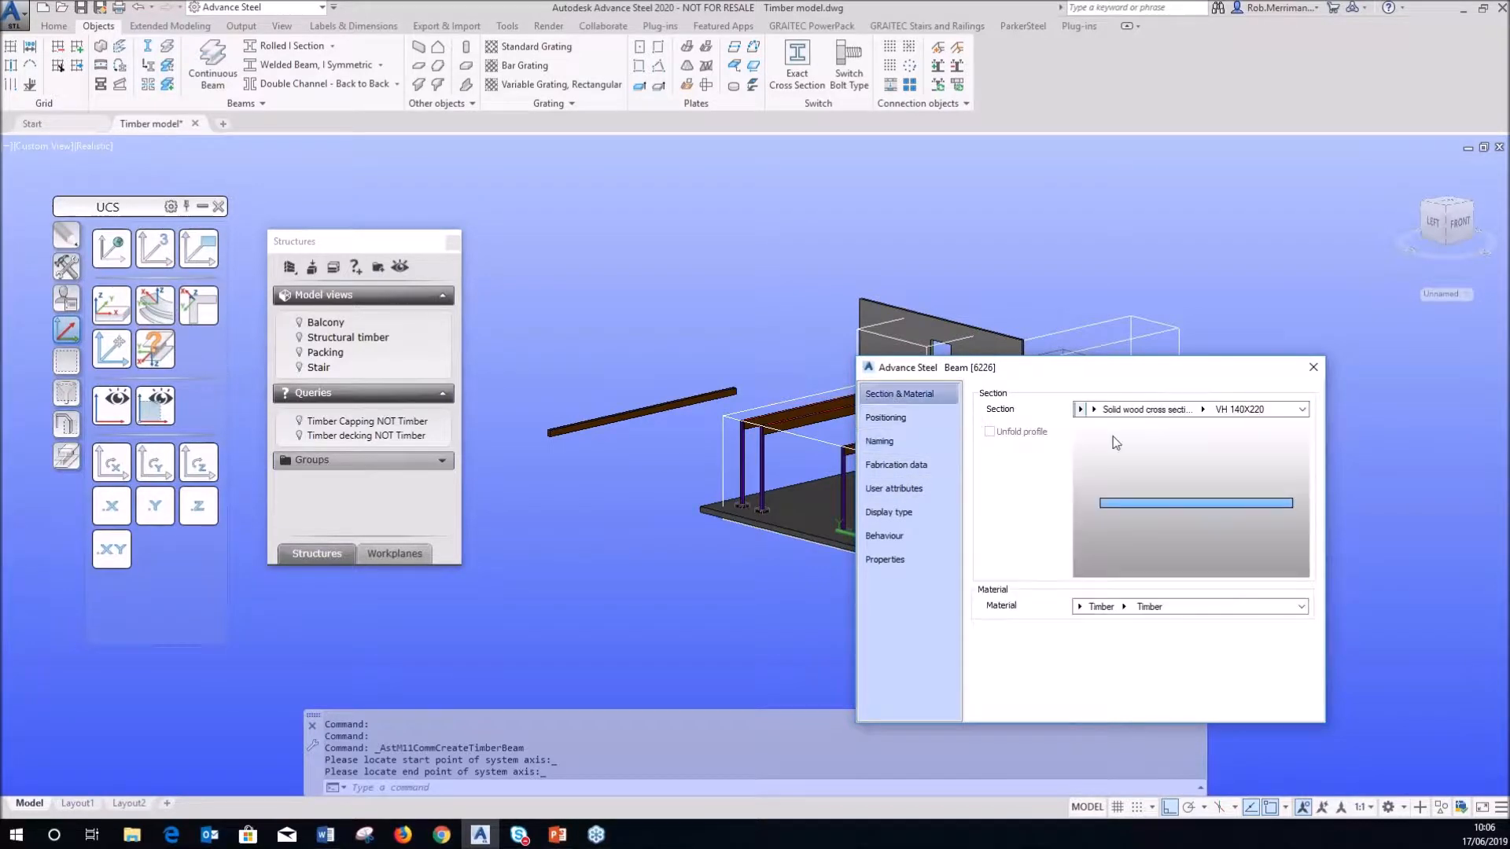
# - Close the beam's properties and delete the trial timber beam
pyautogui.click(1314, 369)
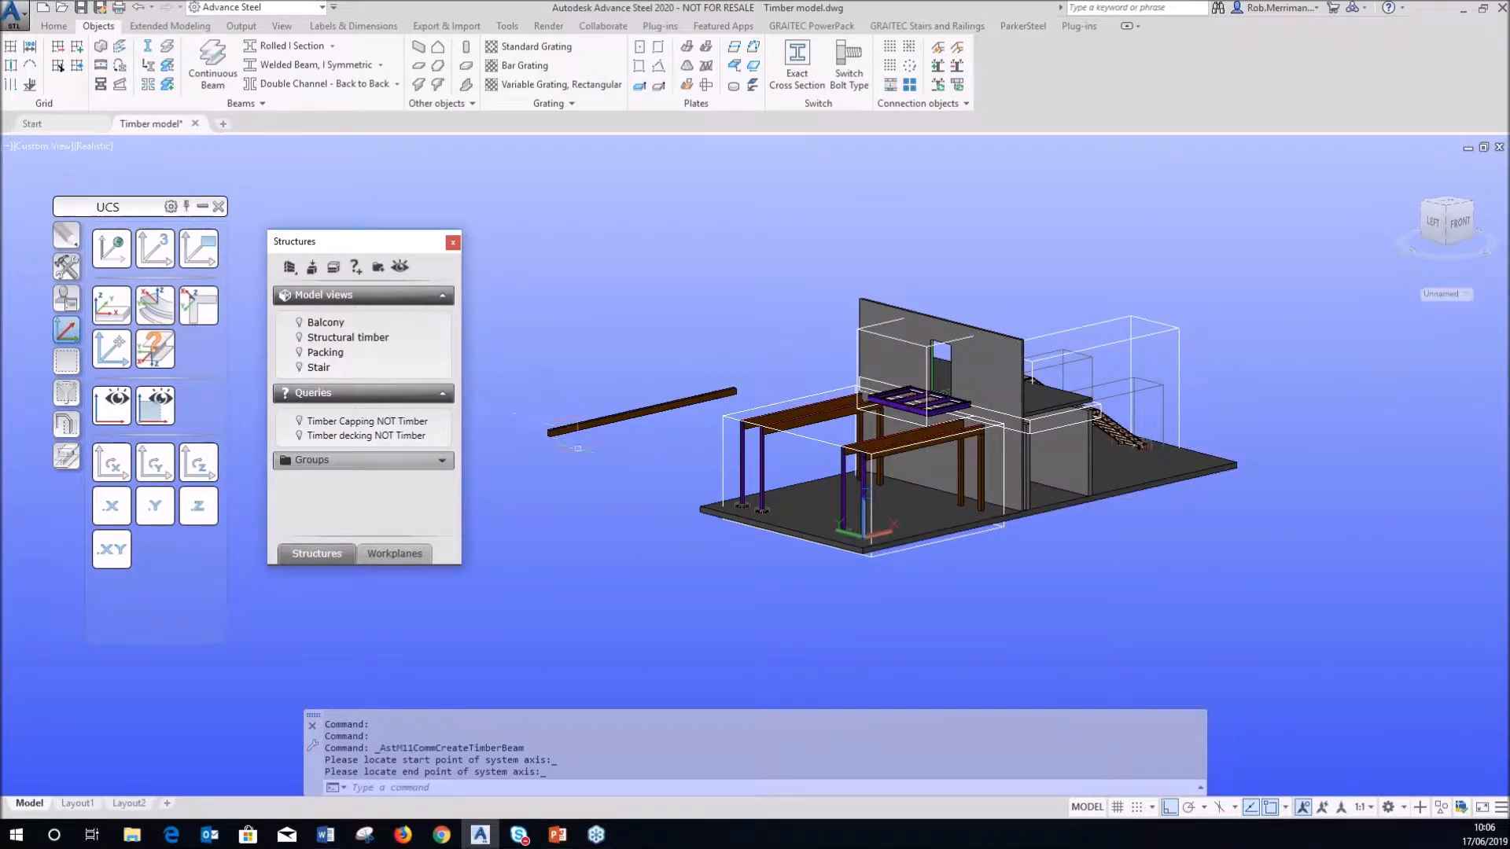
pyautogui.click(602, 417)
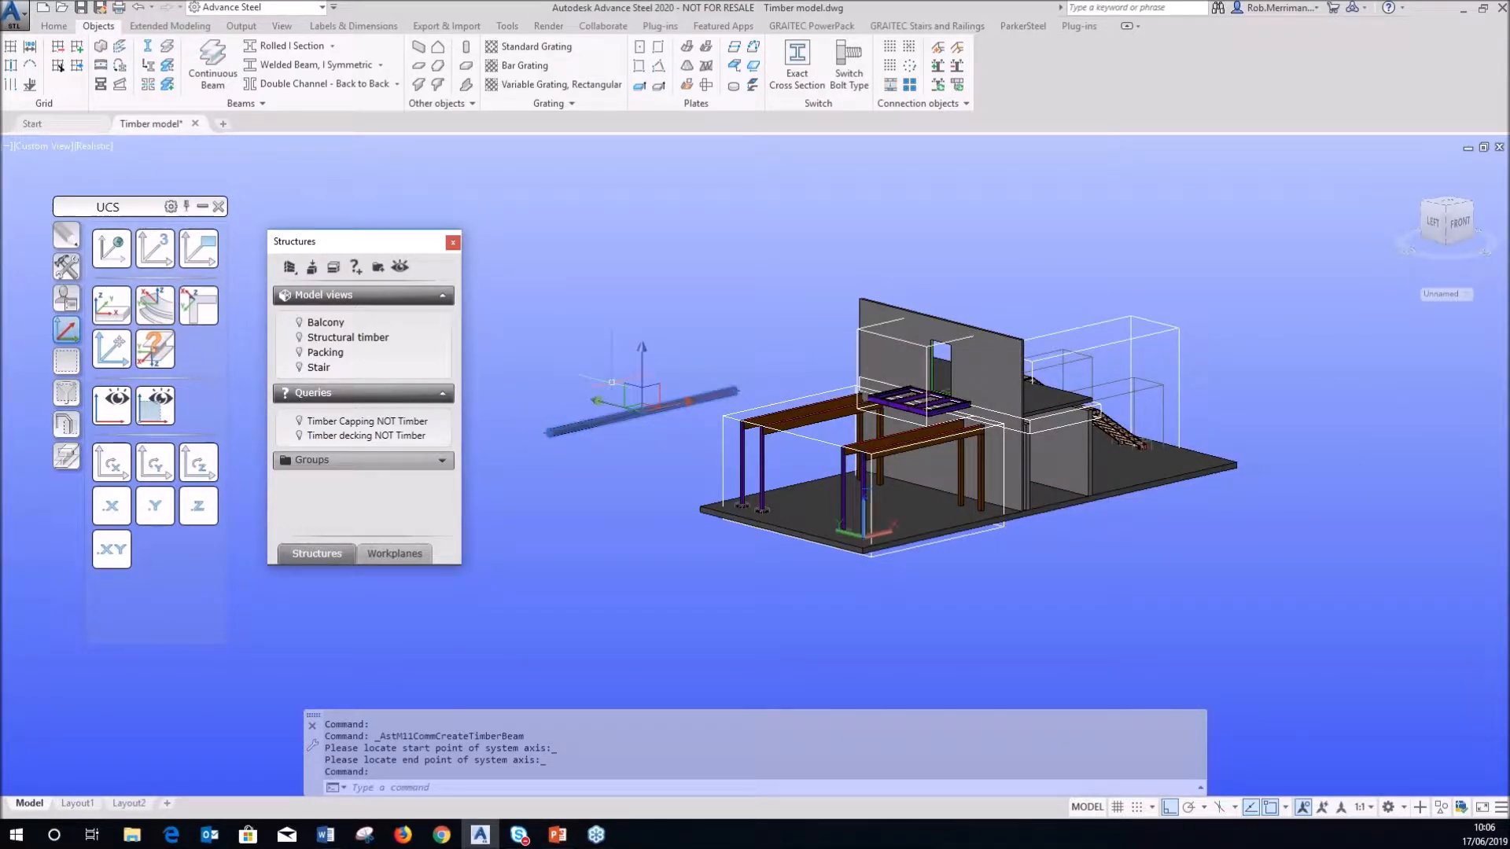
pyautogui.press('Delete')
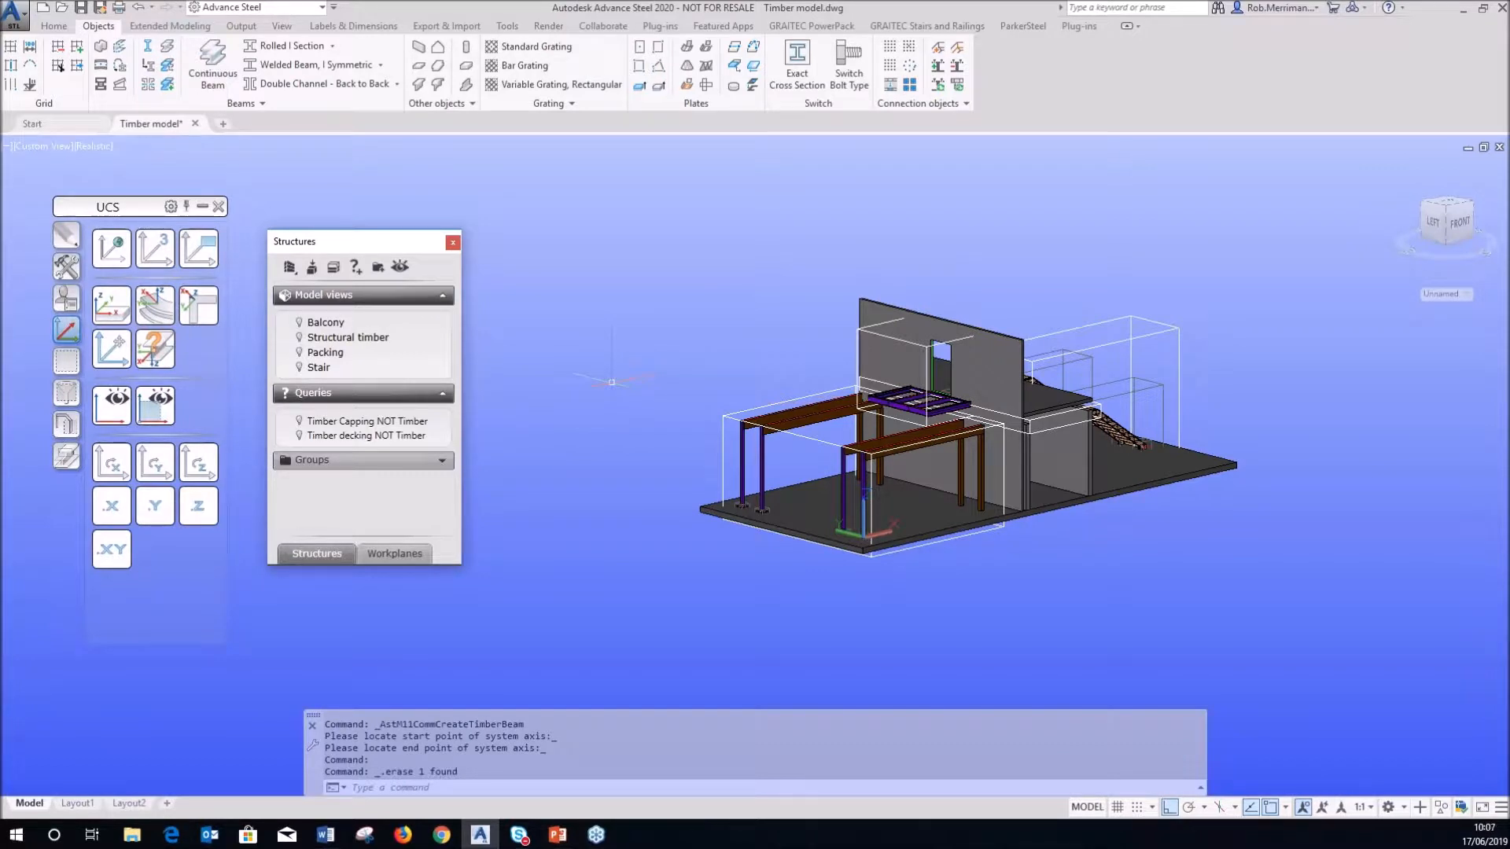
# - Isolate the Structural timber model view so only the timber frames and their slab are shown
pyautogui.click(300, 337)
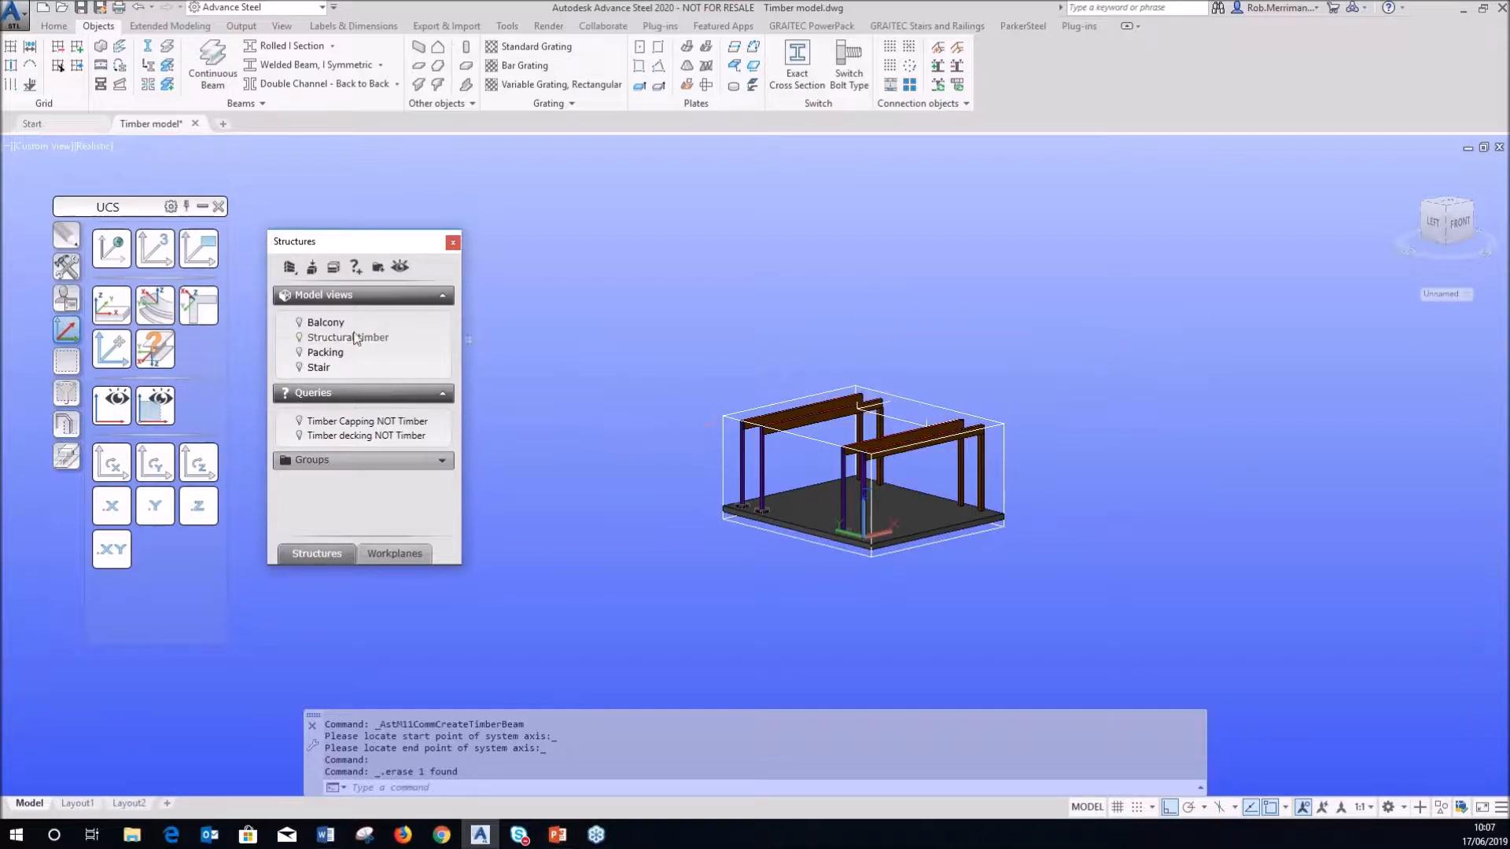
pyautogui.scroll(5, 835, 470)
pyautogui.keyDown('shift'); pyautogui.moveTo(965, 445); pyautogui.dragTo(726, 438, button='middle'); pyautogui.keyUp('shift')
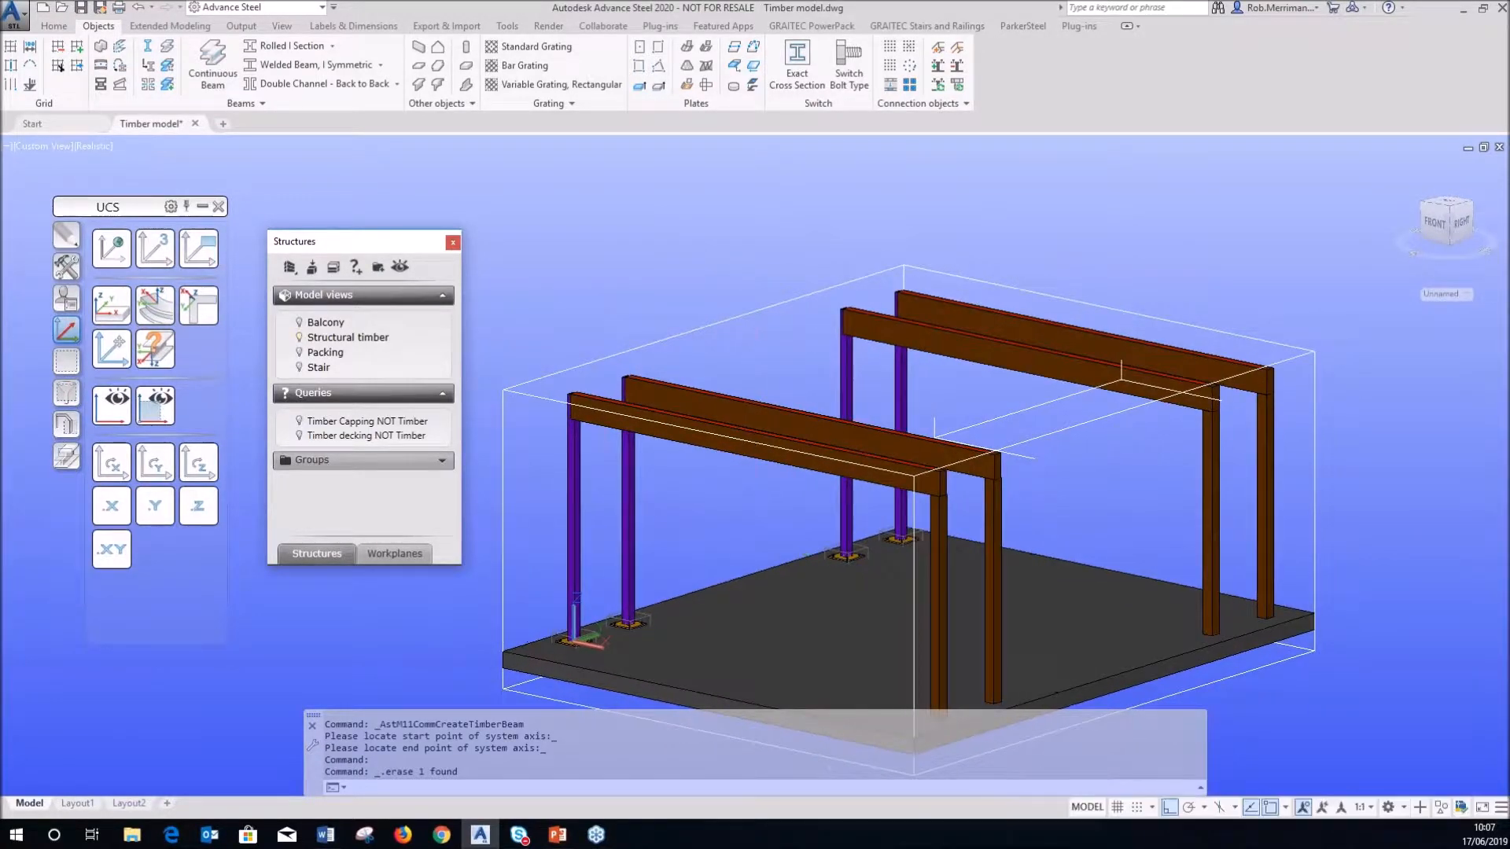
pyautogui.scroll(-2, 742, 354)
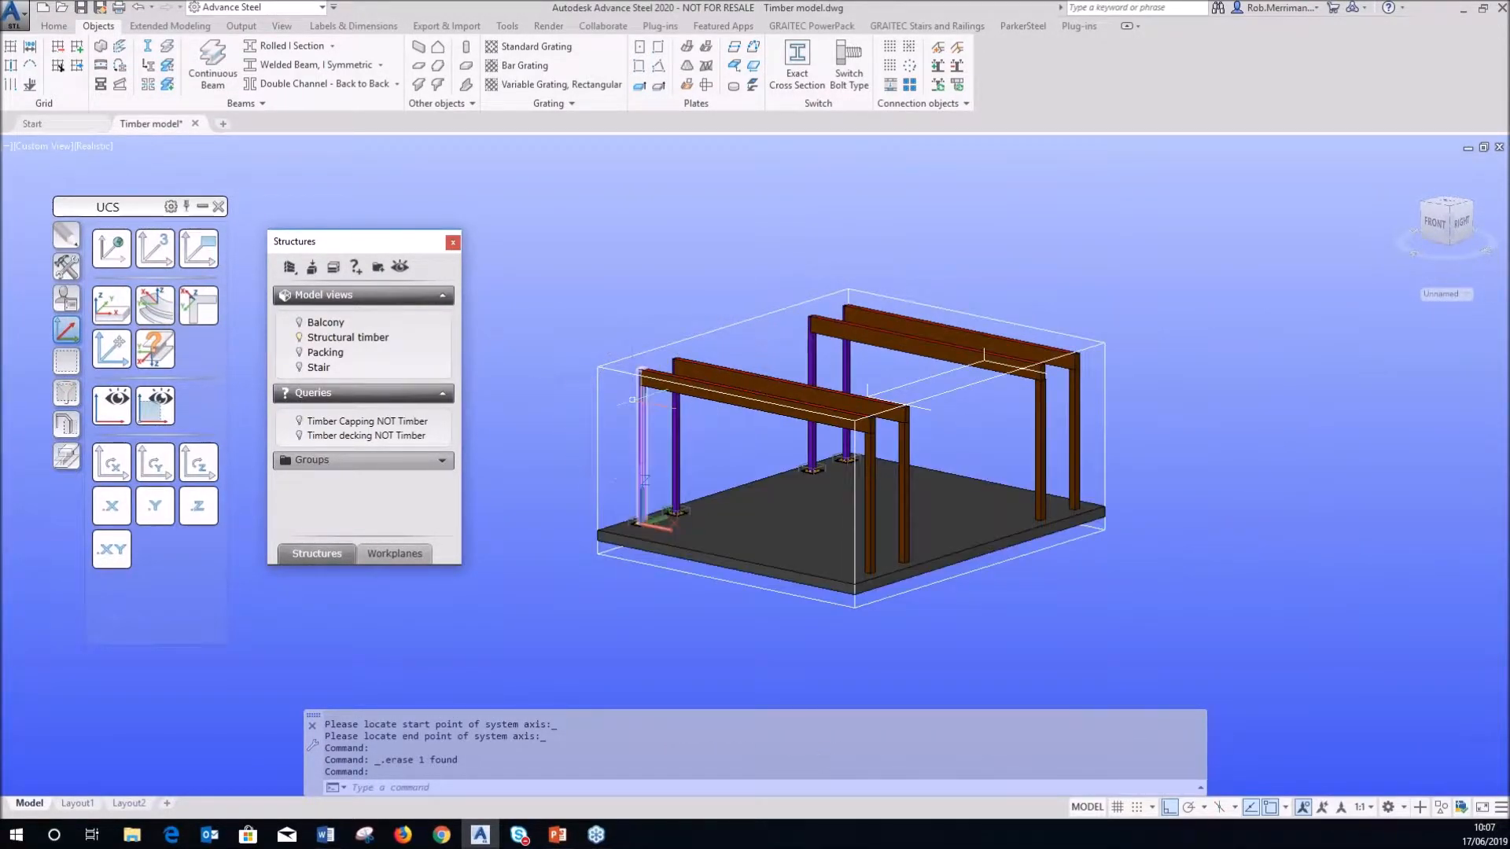
# - Examine how the front timber beam meets the top of the purple column
pyautogui.scroll(6, 632, 456)
pyautogui.scroll(-2, 670, 428)
pyautogui.press('ctrl')
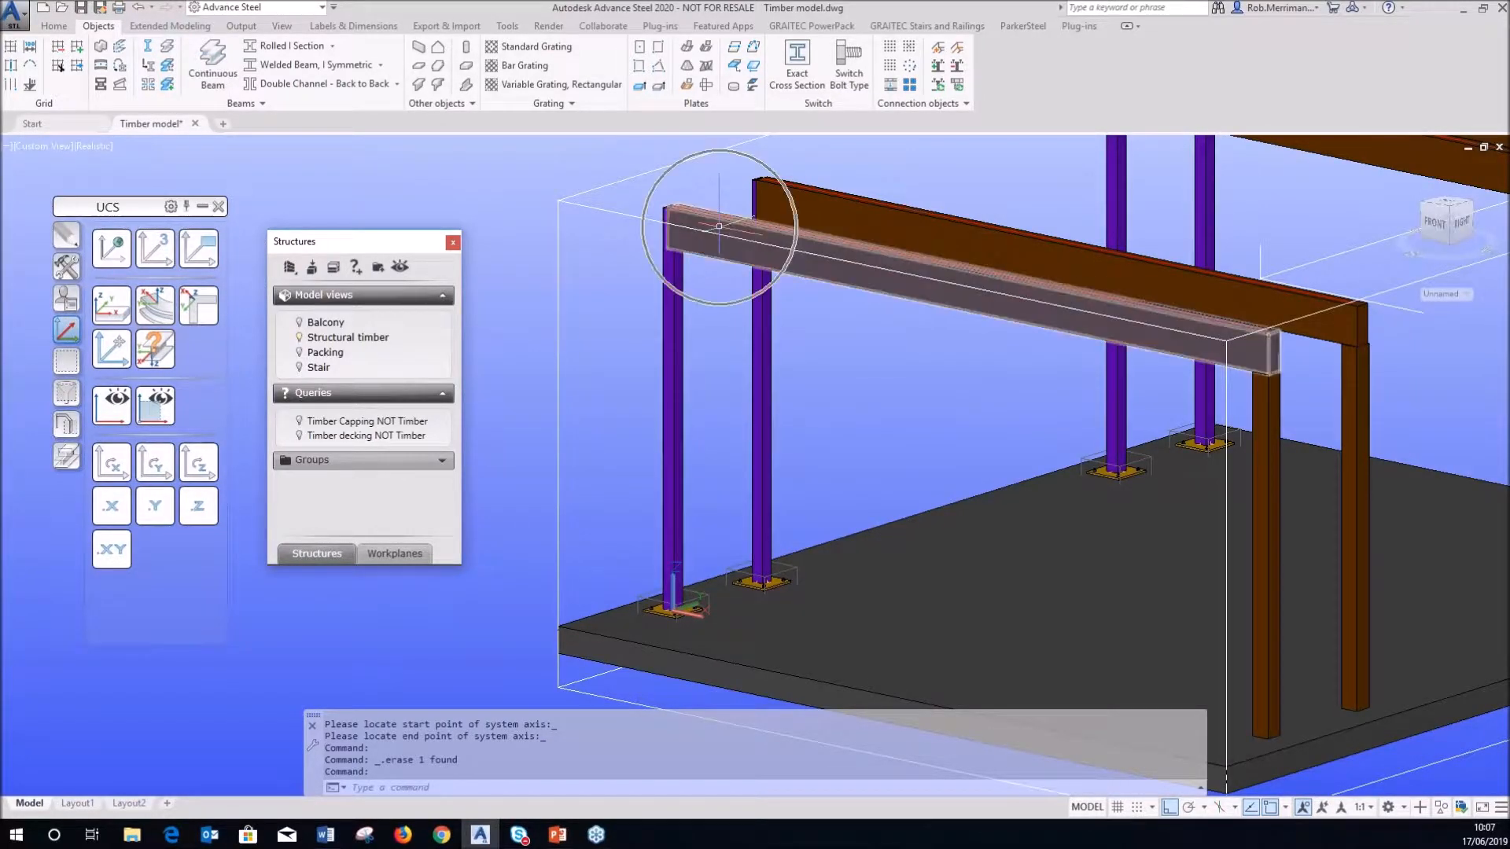
pyautogui.scroll(2, 721, 187)
pyautogui.scroll(3, 675, 222)
pyautogui.keyDown('shift'); pyautogui.moveTo(675, 222); pyautogui.dragTo(634, 240, button='middle'); pyautogui.keyUp('shift')
pyautogui.scroll(-4, 567, 229)
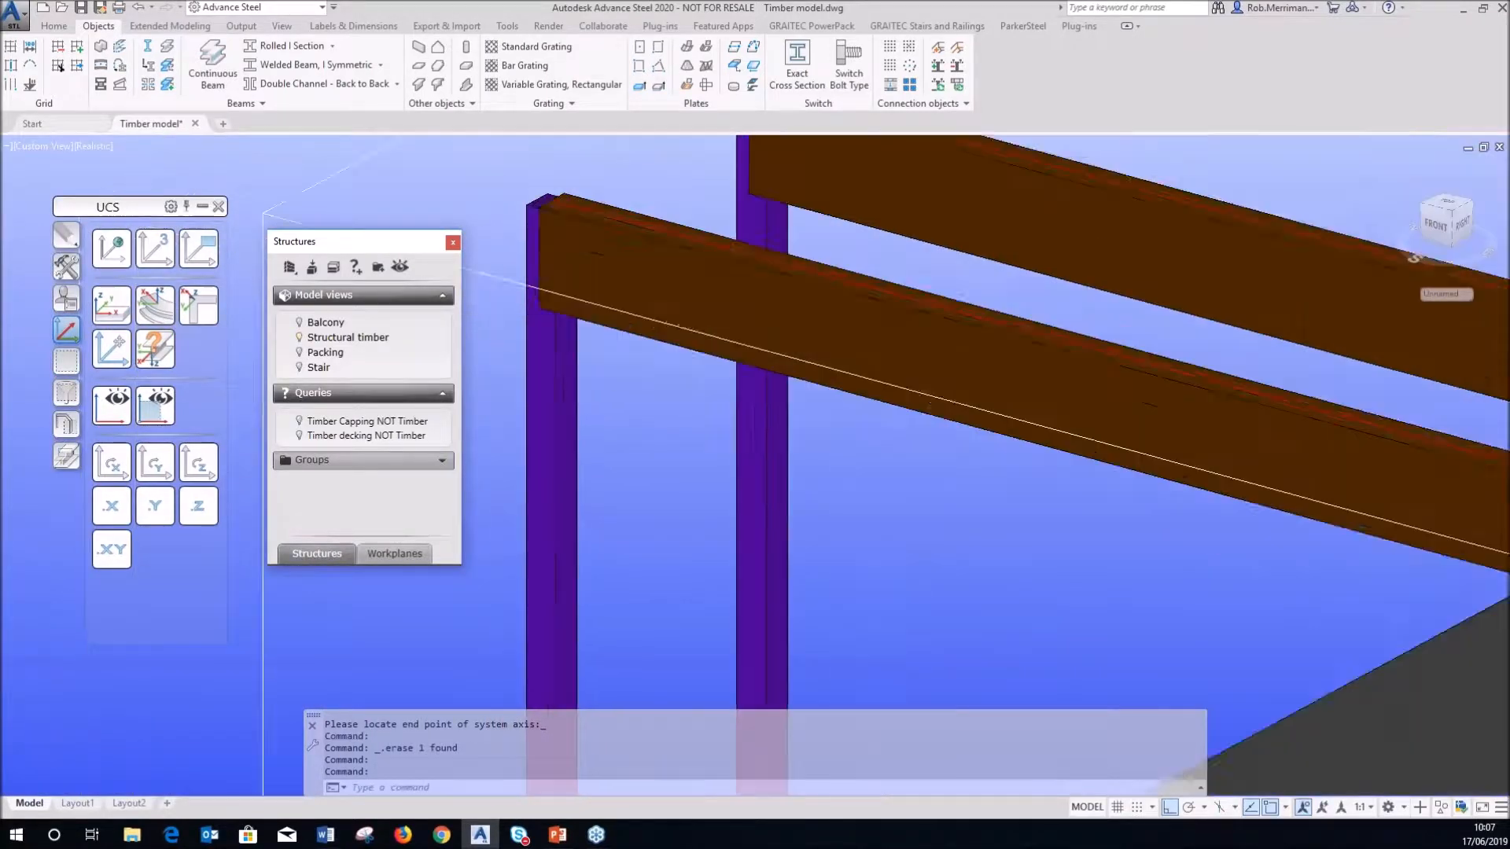
# - Examine the timber post supporting the front beam's other end, at its head and at its base
pyautogui.scroll(-4, 798, 314)
pyautogui.scroll(6, 986, 388)
pyautogui.scroll(2, 942, 386)
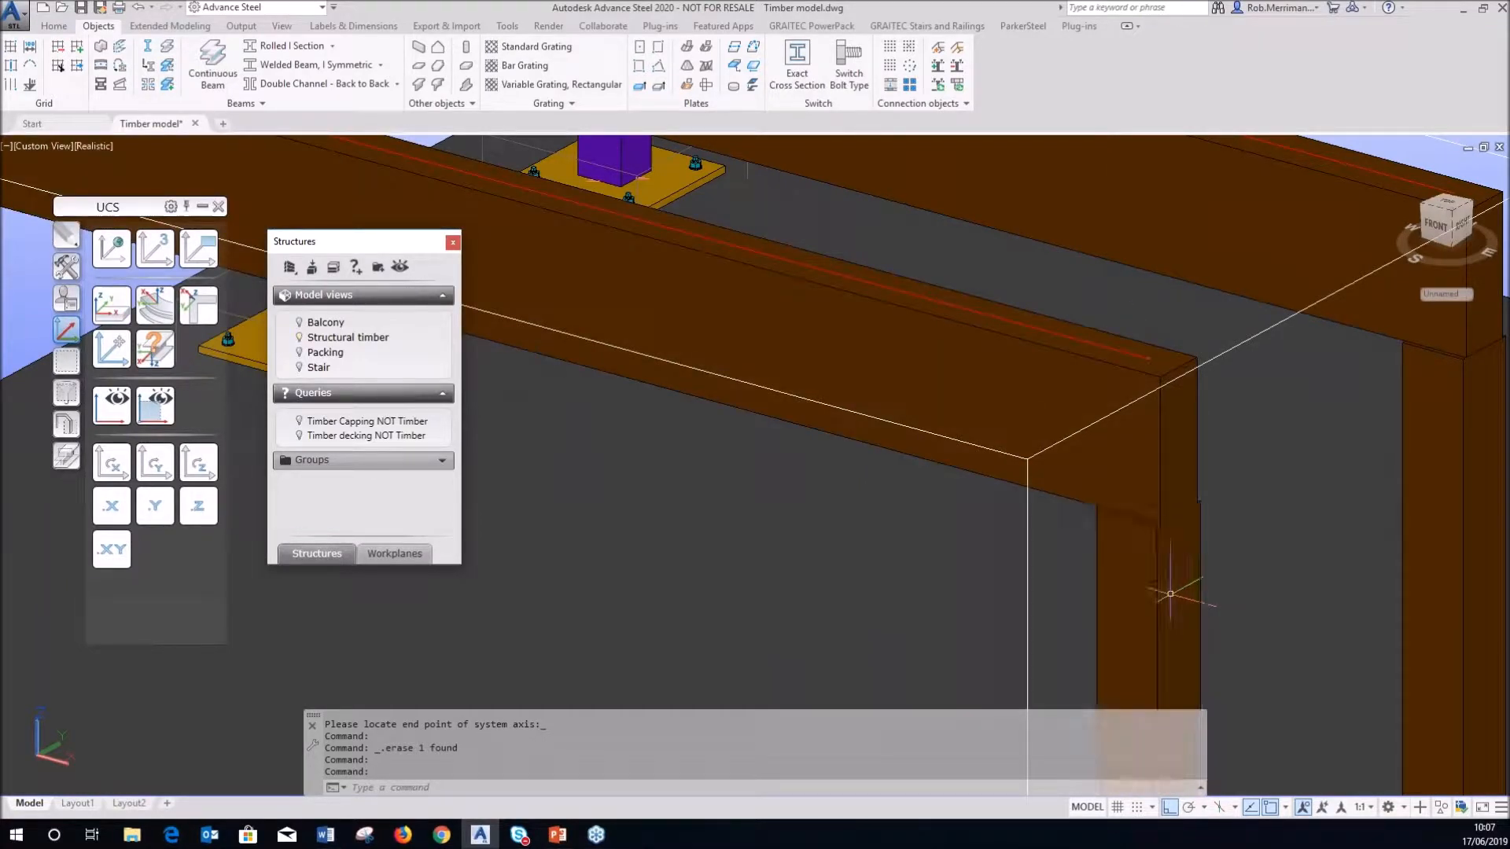
pyautogui.click(1171, 594)
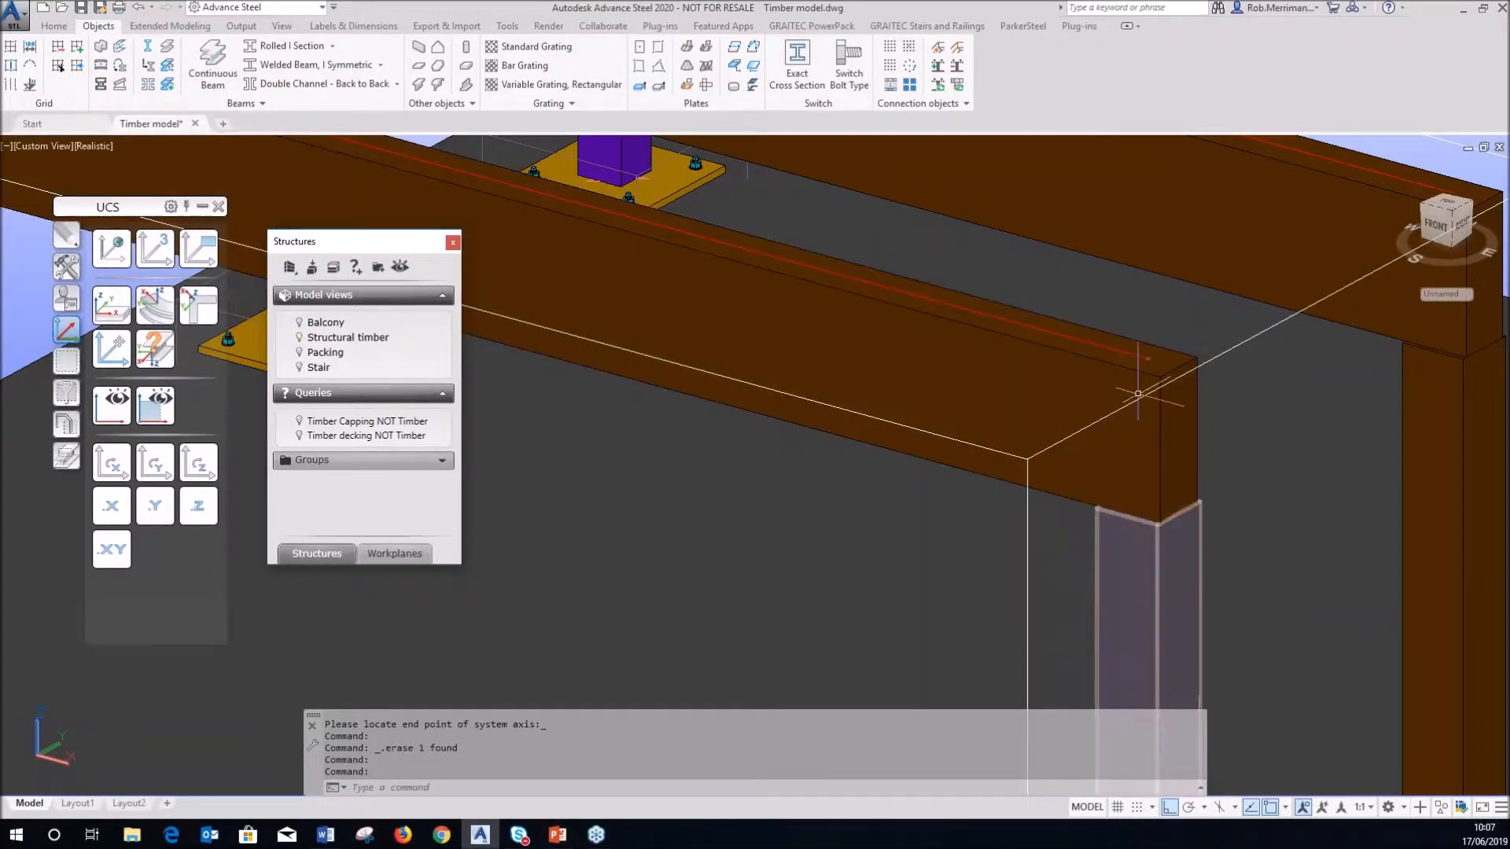
pyautogui.scroll(-5, 1146, 448)
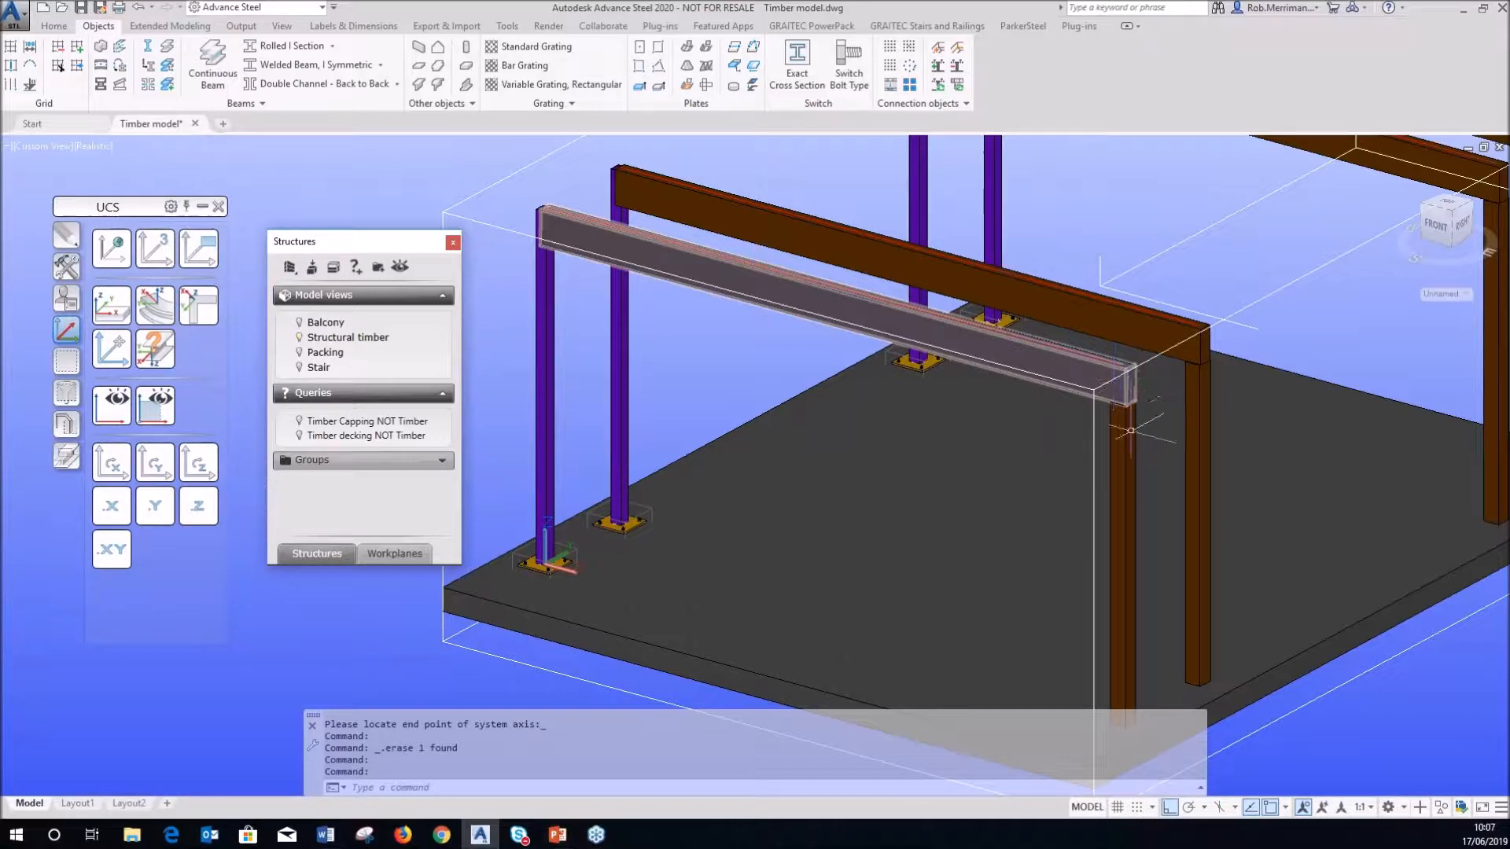
pyautogui.scroll(-5, 1121, 440)
pyautogui.scroll(8, 1132, 452)
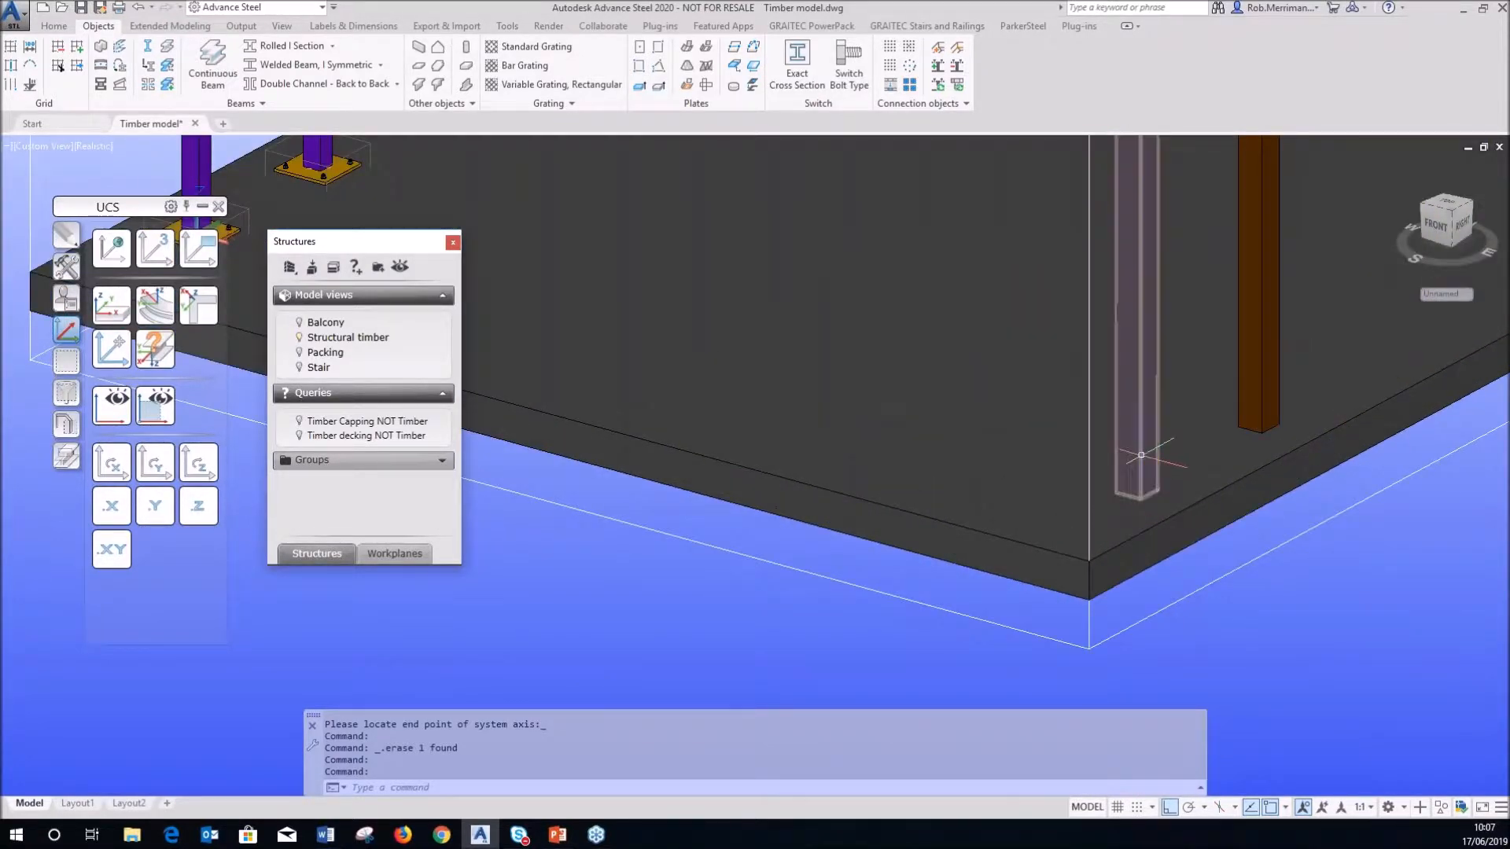
pyautogui.moveTo(1141, 455)
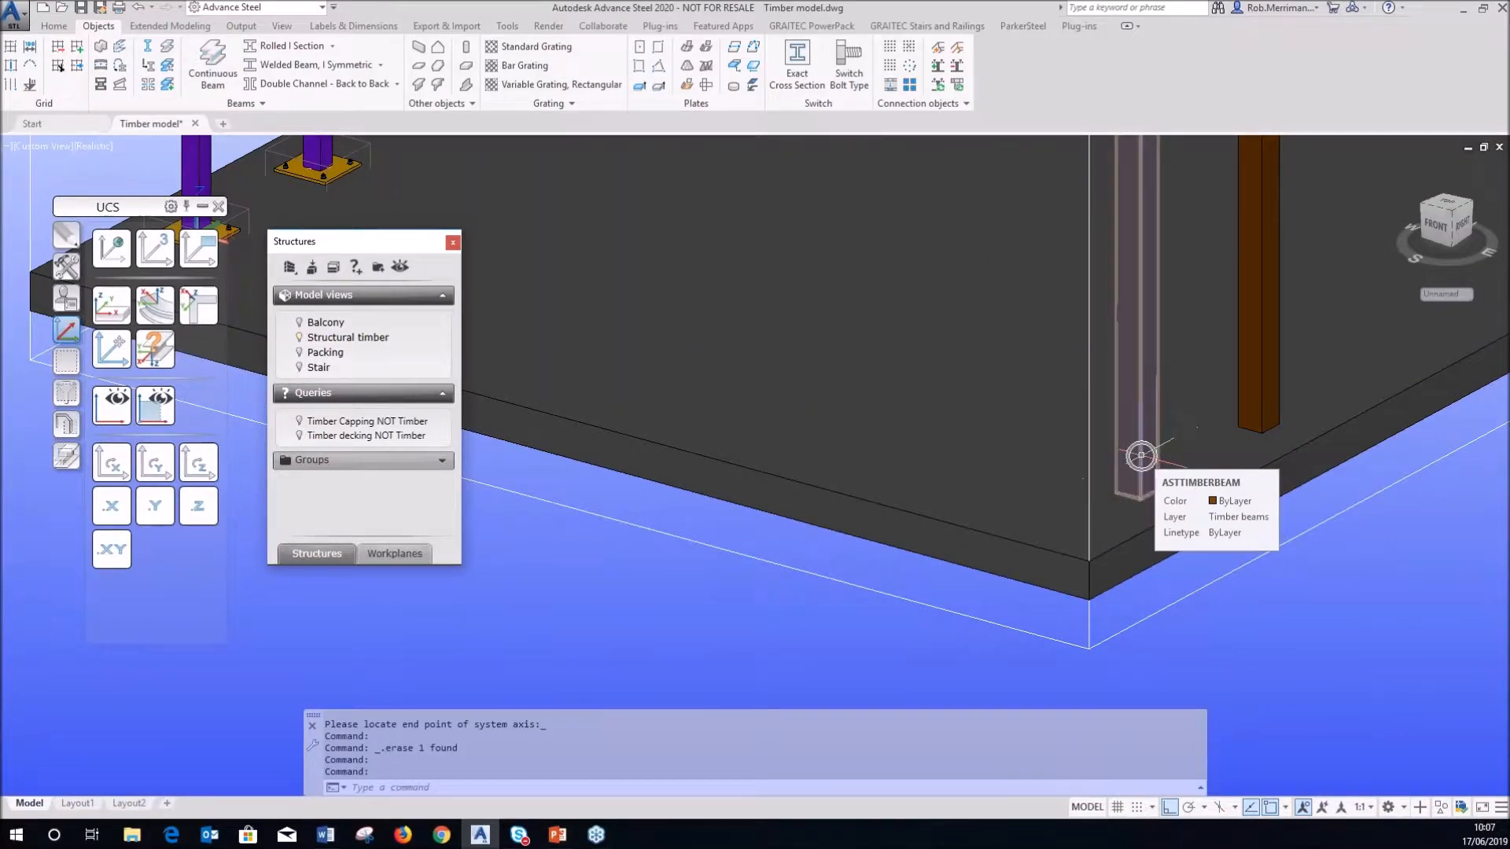
# - Open the Connection Vault, expand it and move the Structures palette clear of it
pyautogui.scroll(-5, 1141, 455)
pyautogui.keyDown('shift'); pyautogui.moveTo(1141, 455); pyautogui.dragTo(1043, 467, button='middle'); pyautogui.keyUp('shift')
pyautogui.scroll(-3, 889, 565)
pyautogui.scroll(5, 914, 401)
pyautogui.keyDown('shift'); pyautogui.moveTo(914, 401); pyautogui.dragTo(551, 178, button='middle'); pyautogui.keyUp('shift')
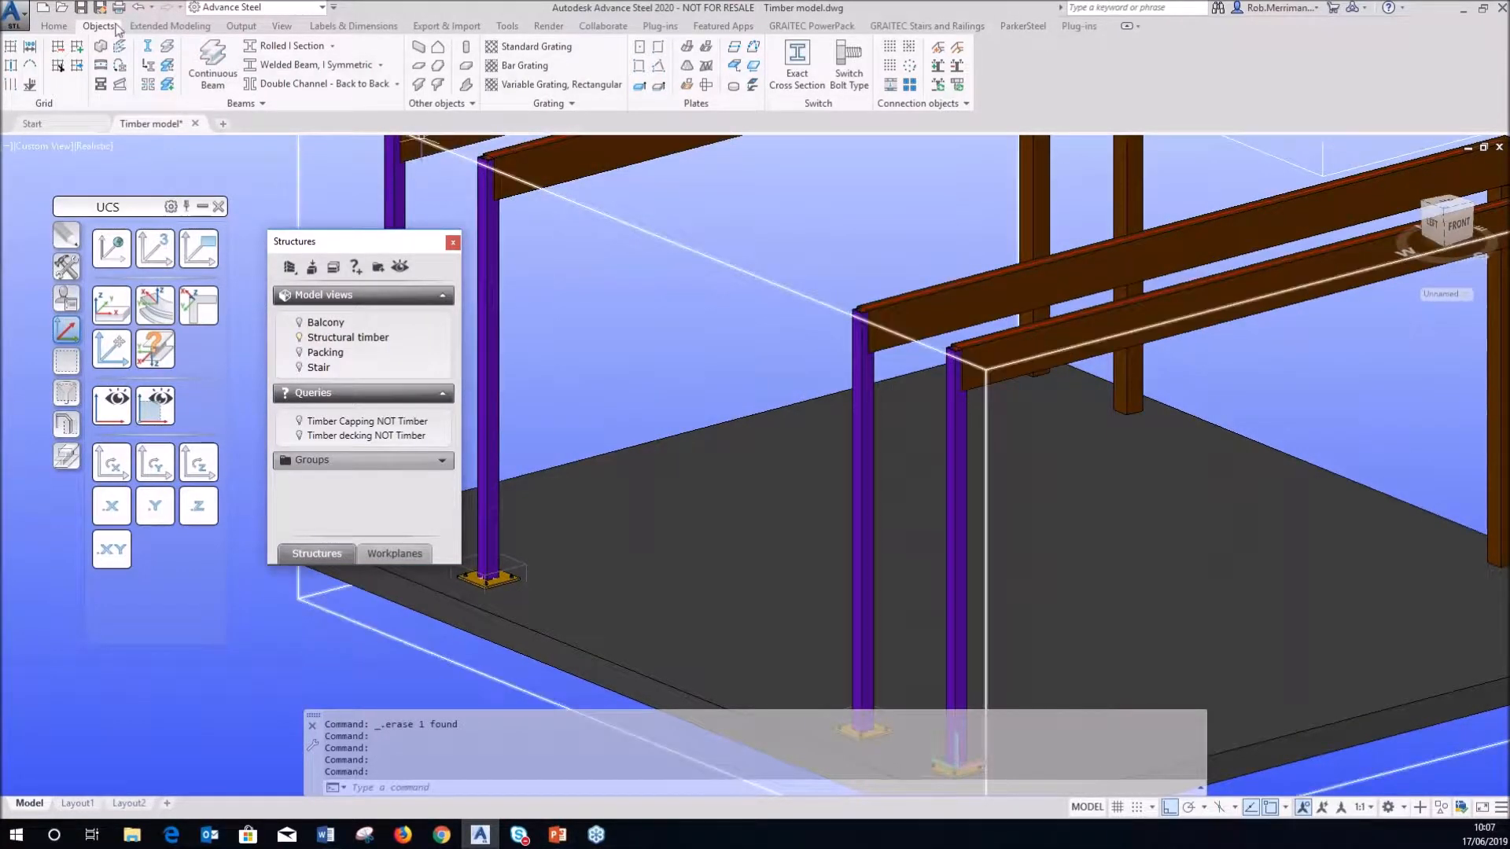
pyautogui.click(53, 26)
pyautogui.click(460, 69)
pyautogui.moveTo(403, 248); pyautogui.dragTo(598, 238)
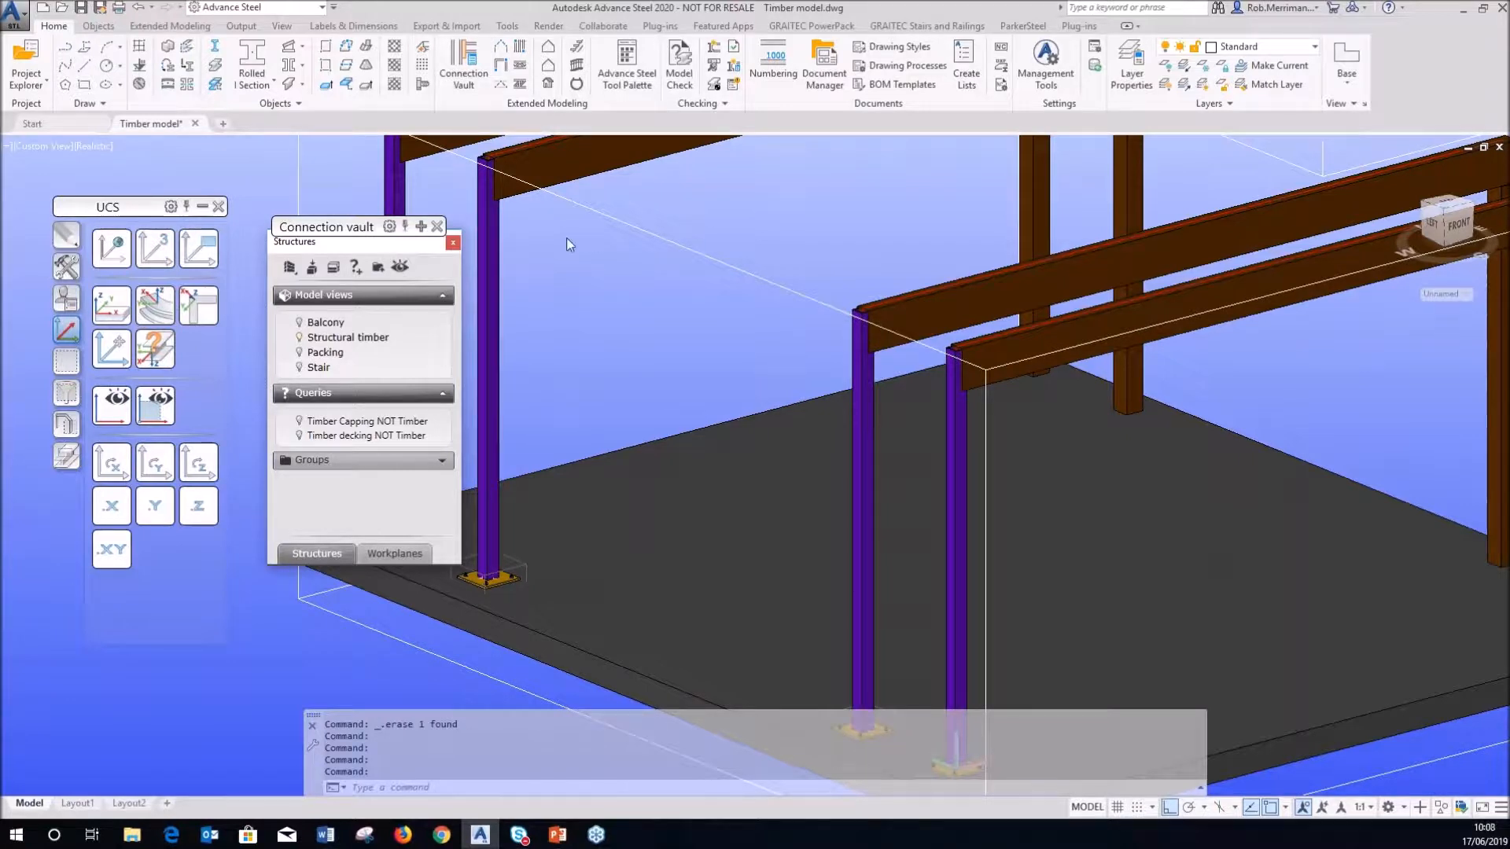
pyautogui.click(391, 245)
pyautogui.click(421, 227)
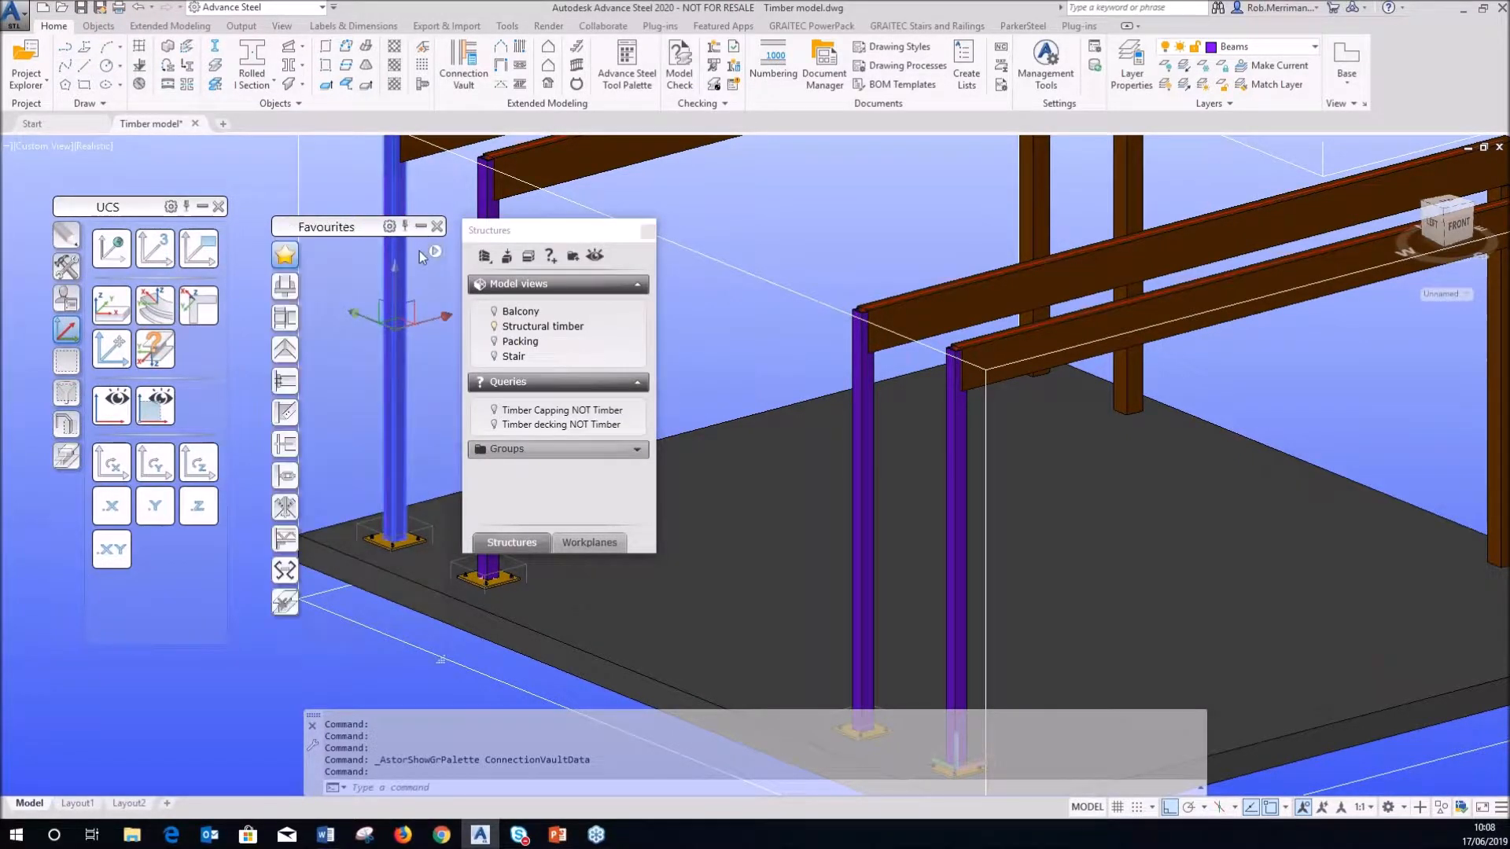
# - Try to apply a Fin plate connection from the platform beam connections, selecting the nearest purple column
pyautogui.moveTo(284, 380)
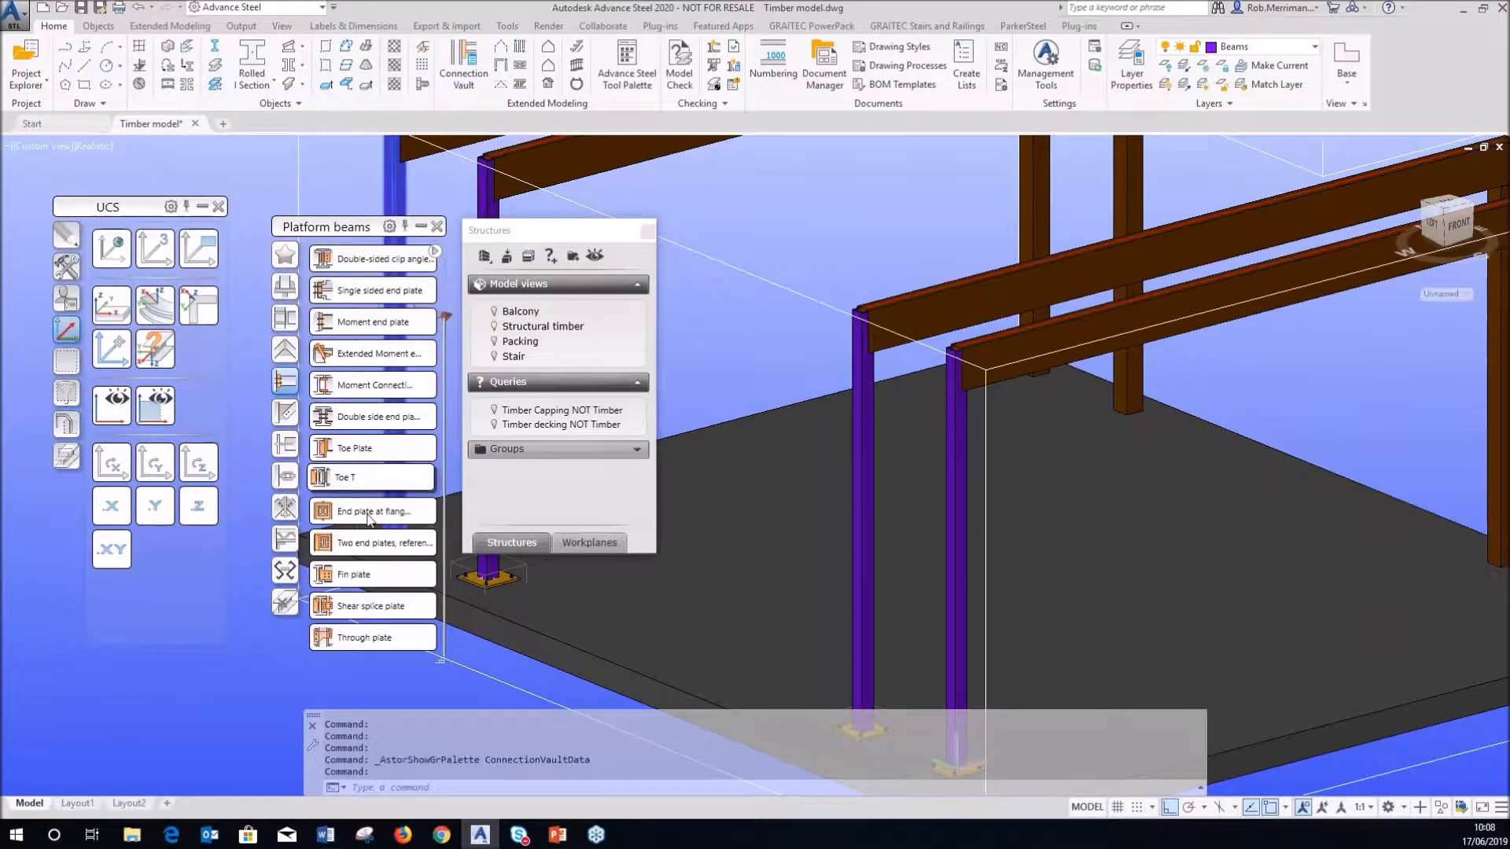
pyautogui.click(346, 574)
pyautogui.click(946, 407)
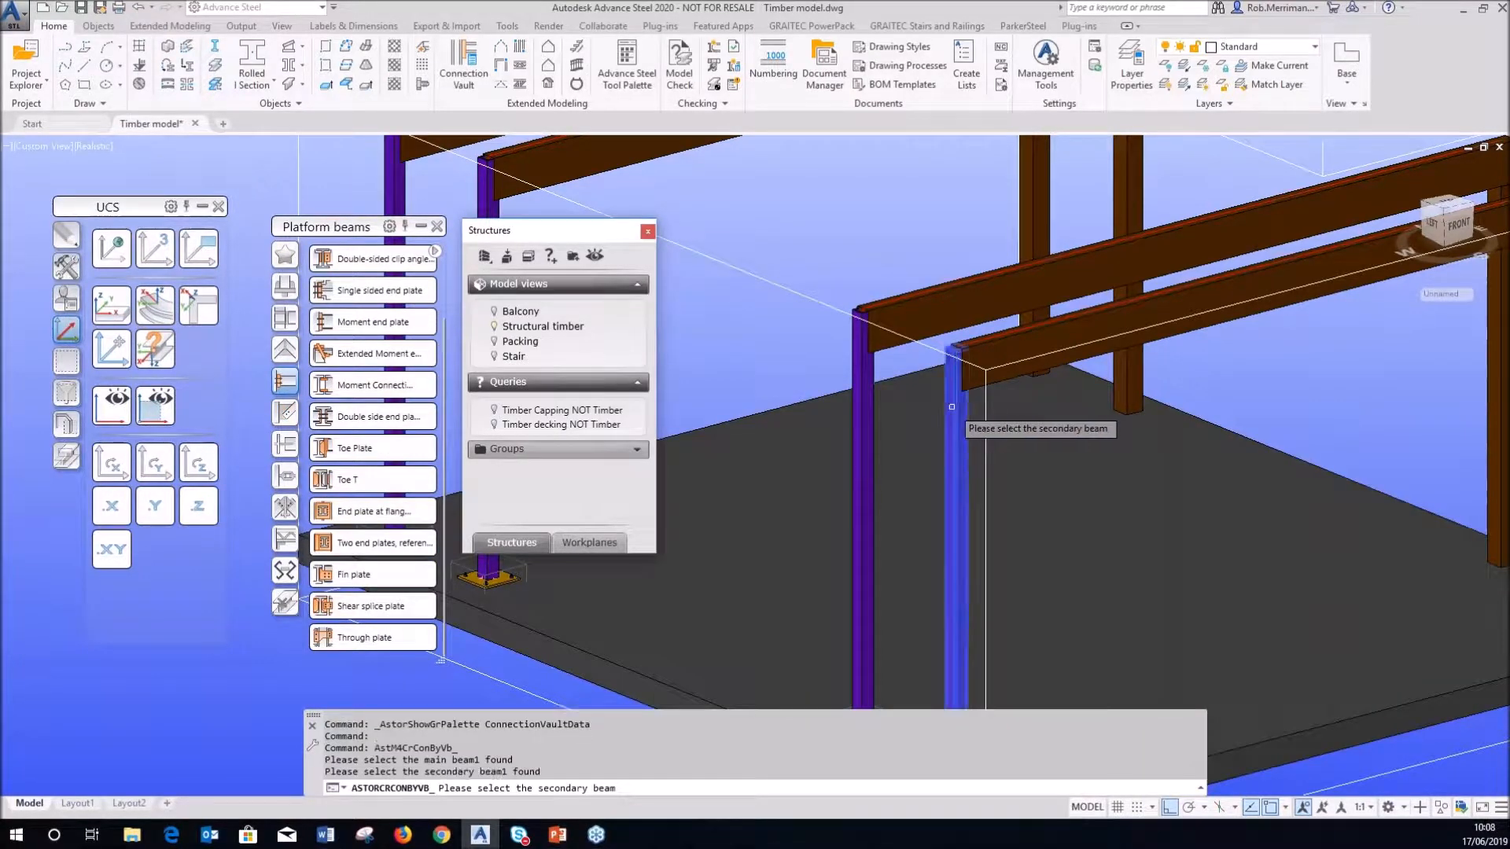
pyautogui.press('Return')
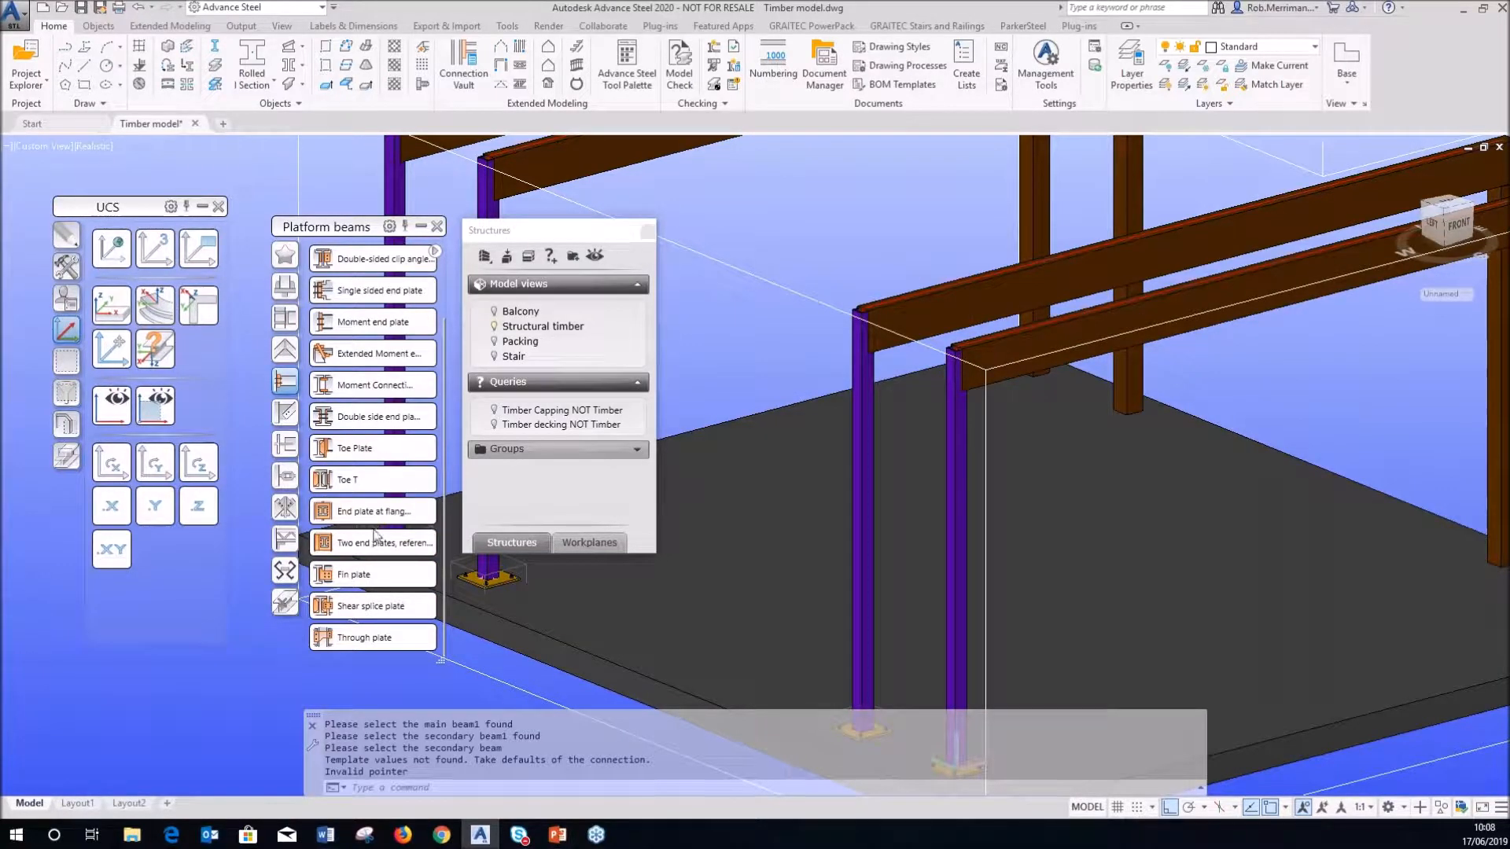
# - Apply a Fin plate connection with the nearest purple column as main beam and the front timber beam as secondary
pyautogui.click(367, 578)
pyautogui.click(955, 440)
pyautogui.press('Return')
pyautogui.click(1003, 346)
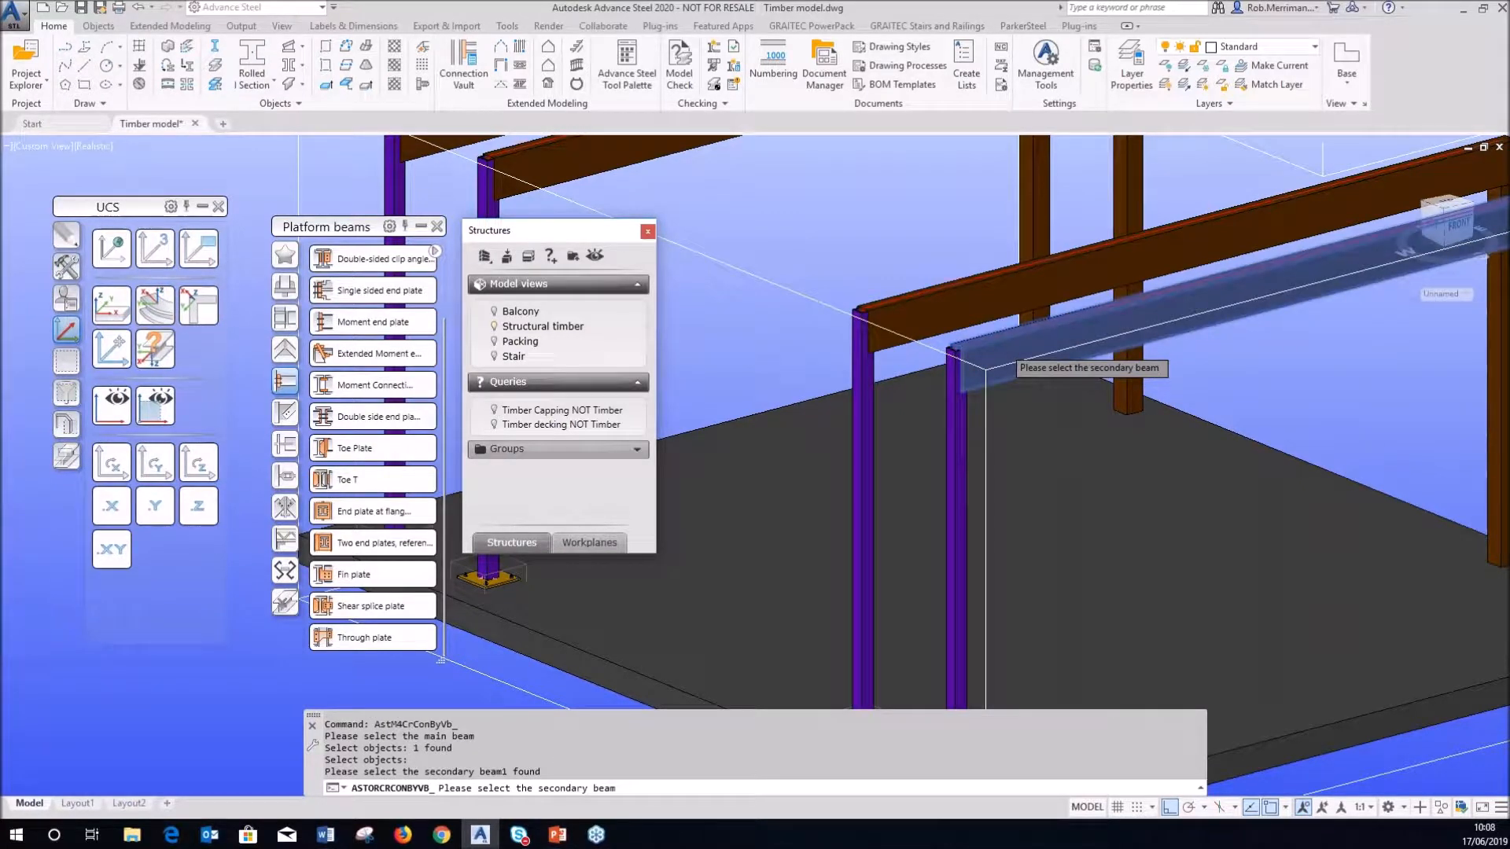
pyautogui.press('Return')
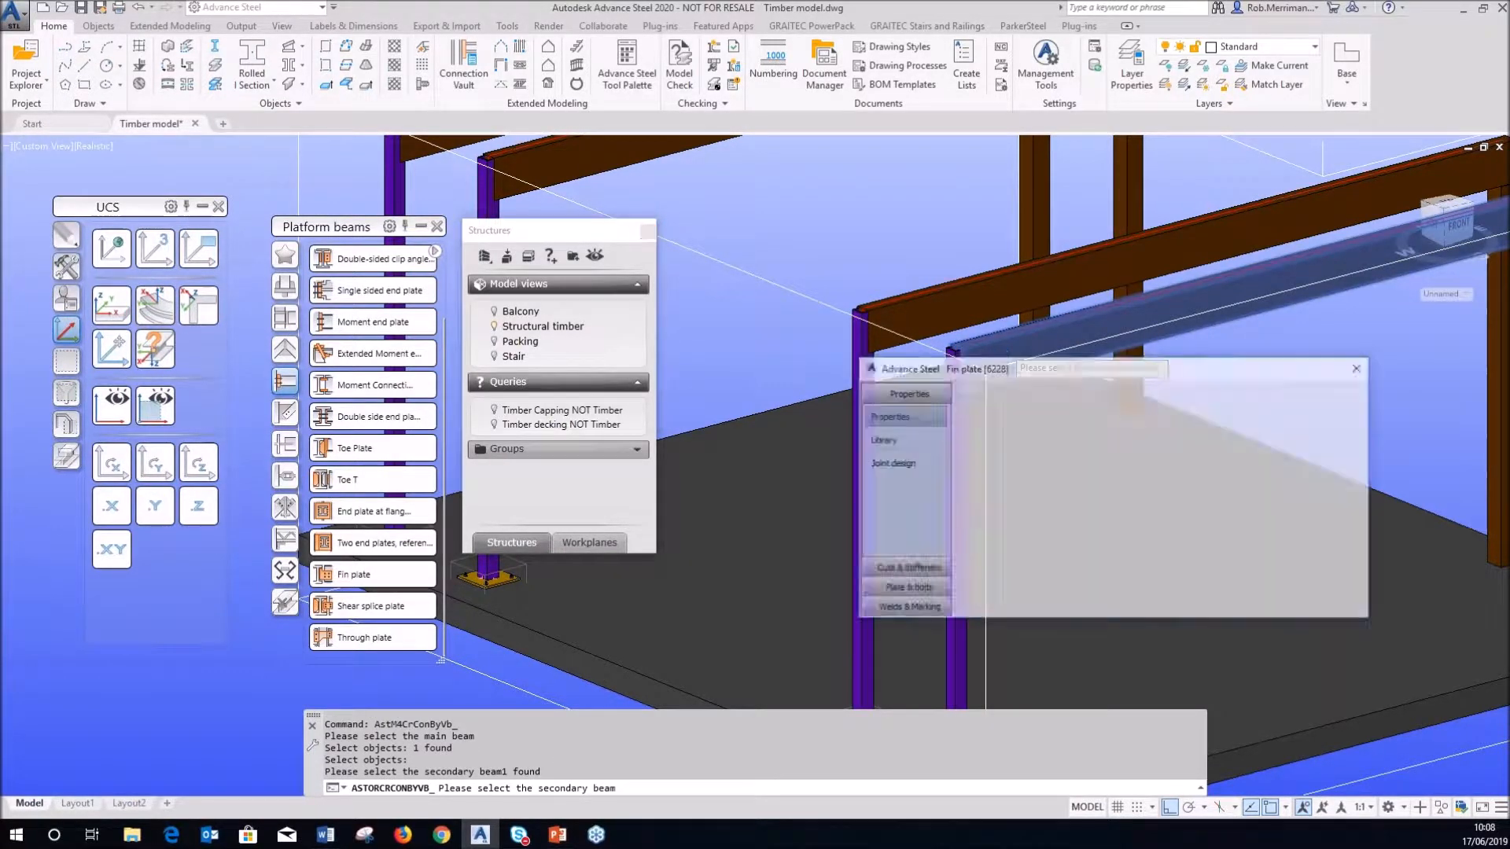
# - Set the fin plate's layout to Both sides and close the connection's properties
pyautogui.scroll(6, 995, 376)
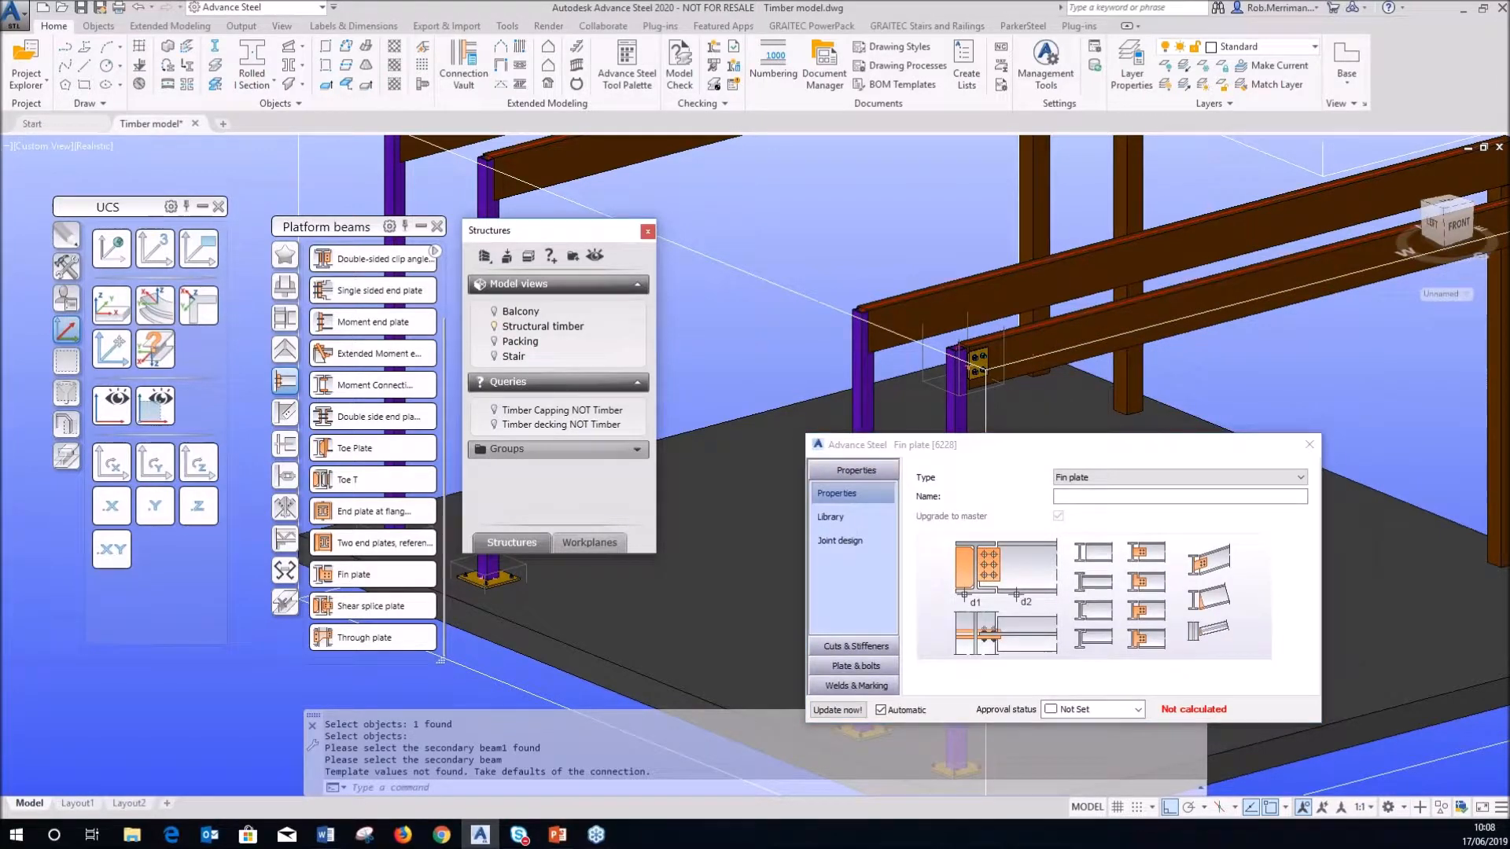
pyautogui.keyDown('shift'); pyautogui.moveTo(994, 376); pyautogui.dragTo(804, 531, button='middle'); pyautogui.keyUp('shift')
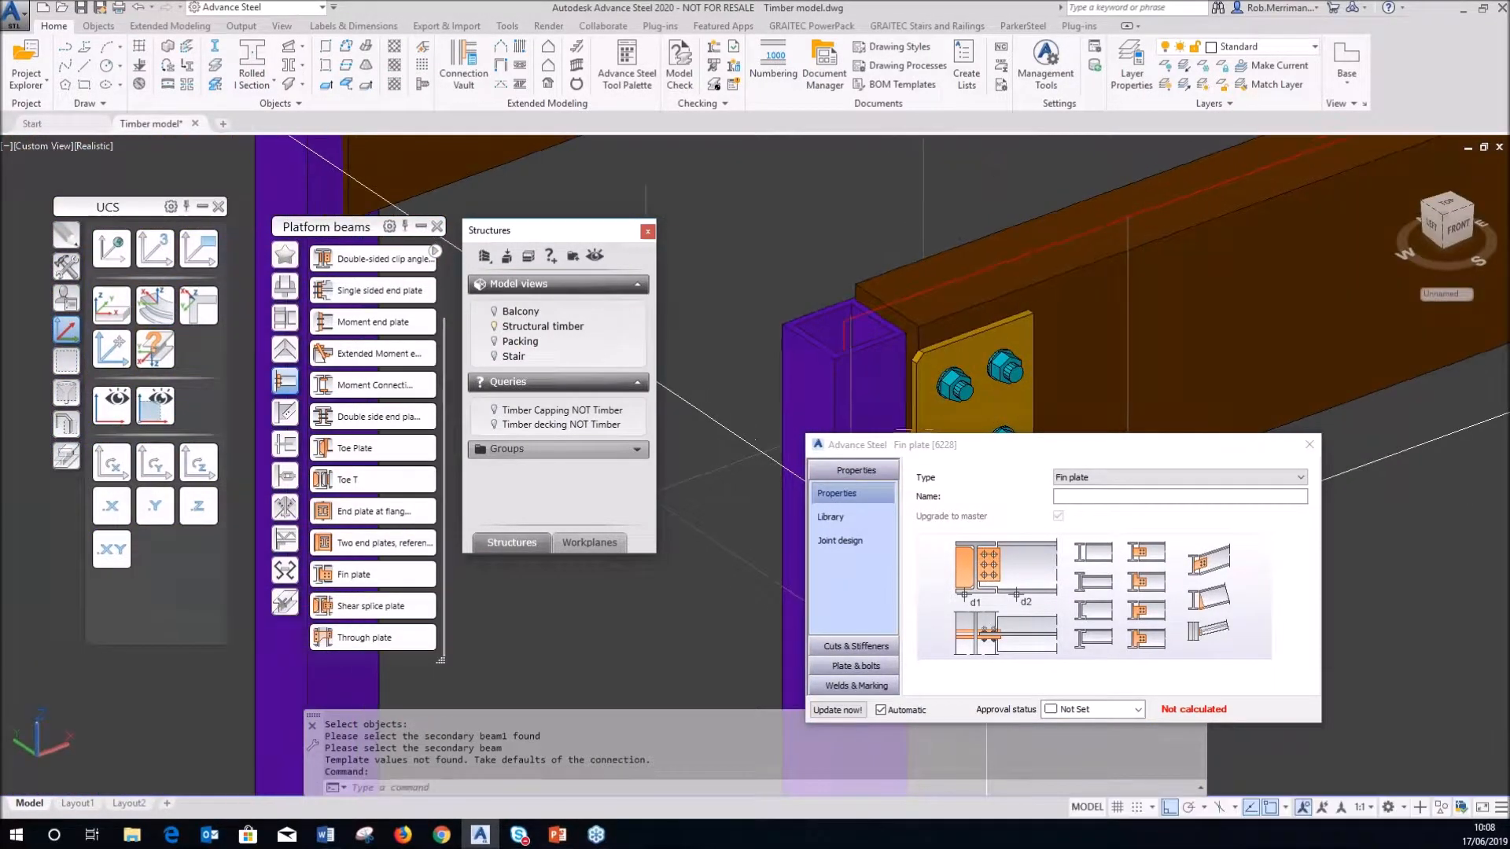
pyautogui.click(856, 666)
pyautogui.click(1089, 489)
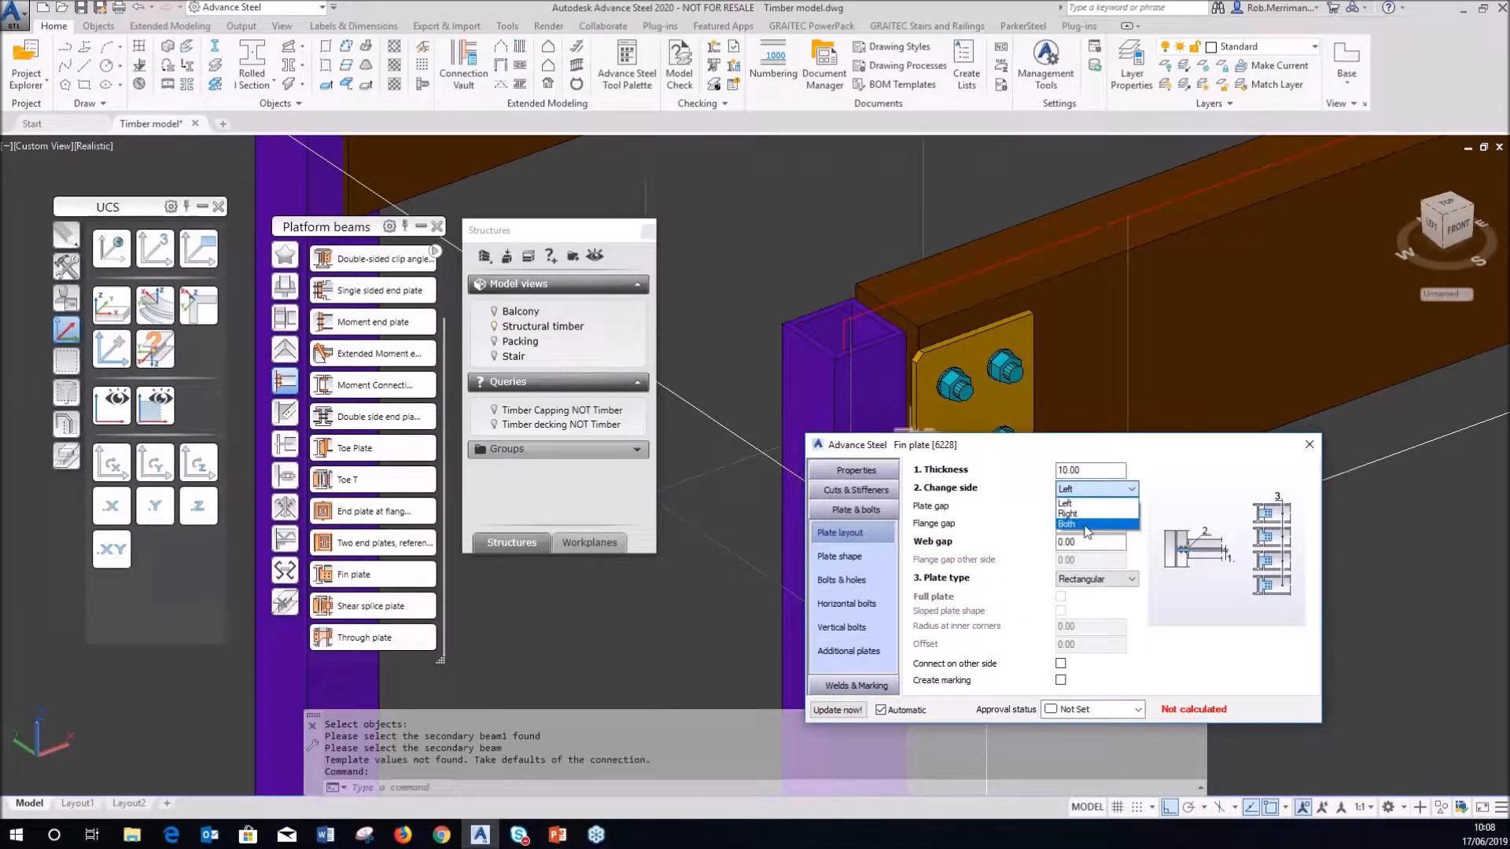
pyautogui.click(1085, 524)
pyautogui.keyDown('shift'); pyautogui.moveTo(1132, 353); pyautogui.dragTo(1182, 346, button='middle'); pyautogui.keyUp('shift')
pyautogui.keyDown('shift'); pyautogui.moveTo(948, 370); pyautogui.dragTo(836, 356, button='middle'); pyautogui.keyUp('shift')
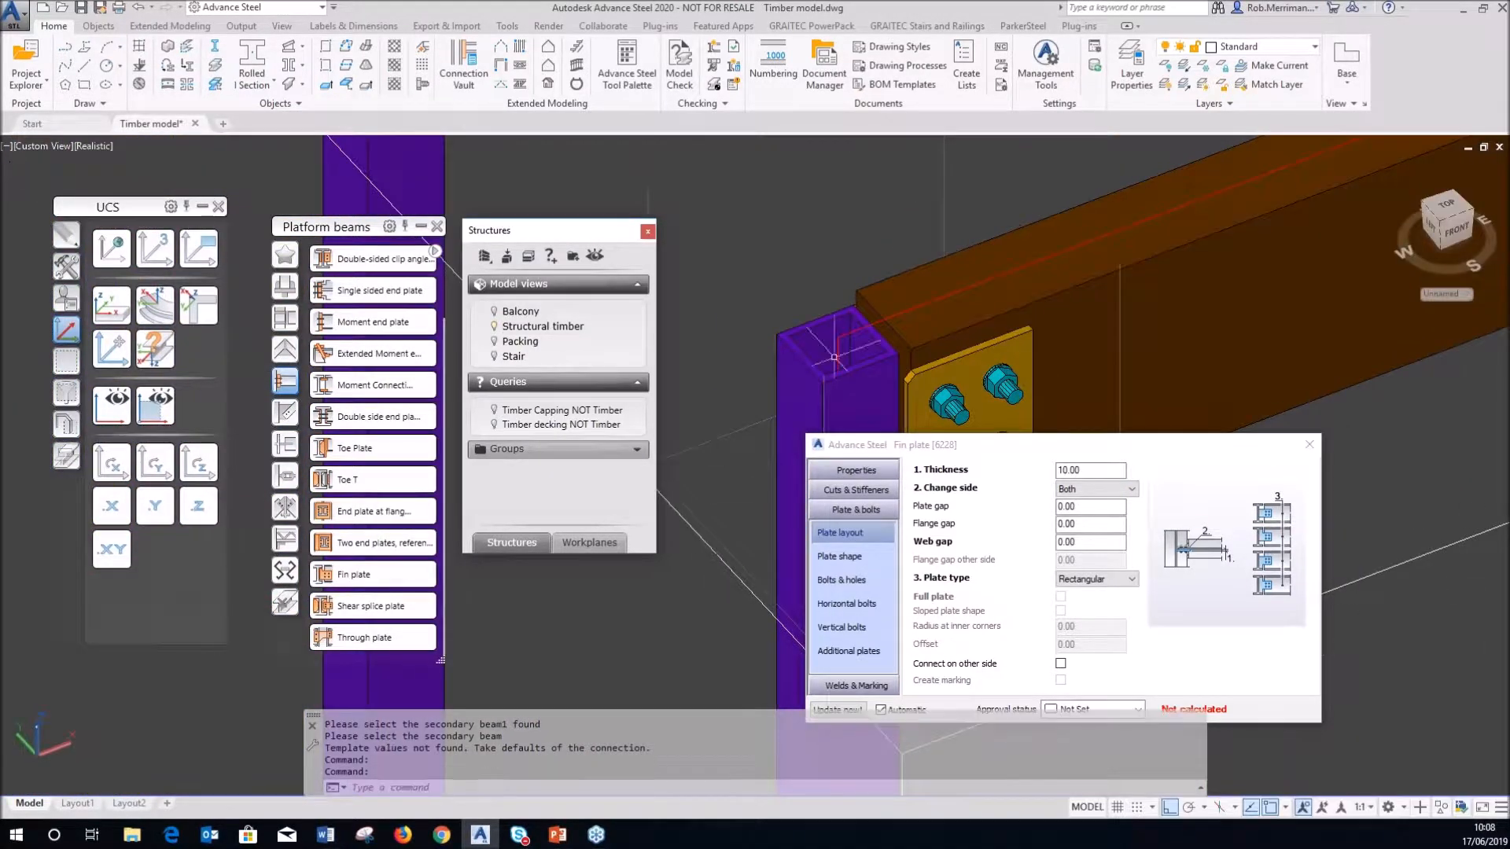
pyautogui.scroll(-2, 716, 363)
pyautogui.click(1309, 444)
# - Delete the fin plate connection from the front timber beam and purple column
pyautogui.scroll(3, 901, 358)
pyautogui.click(903, 355)
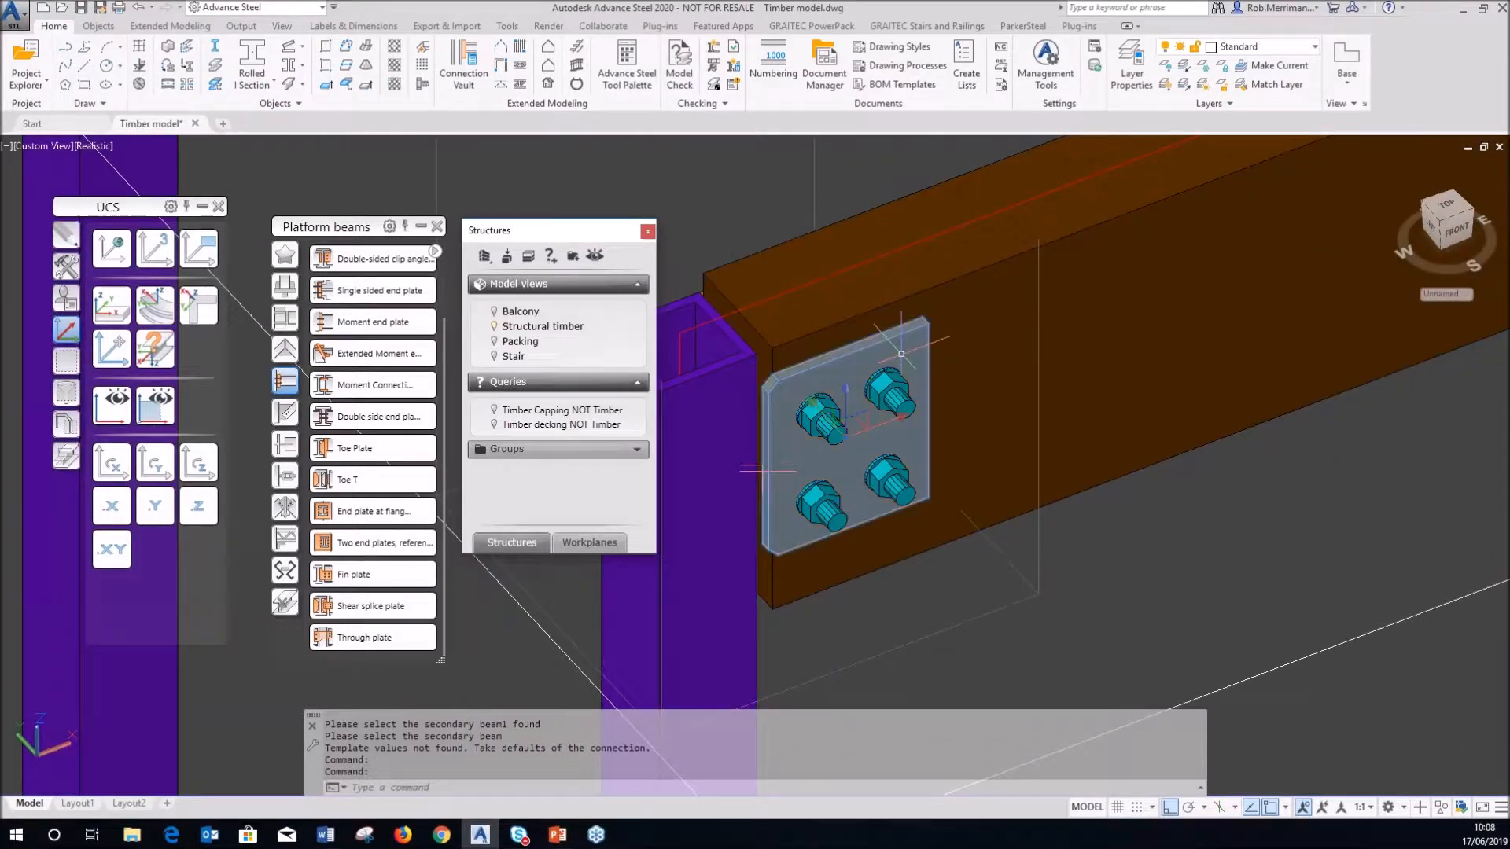
pyautogui.press('Delete')
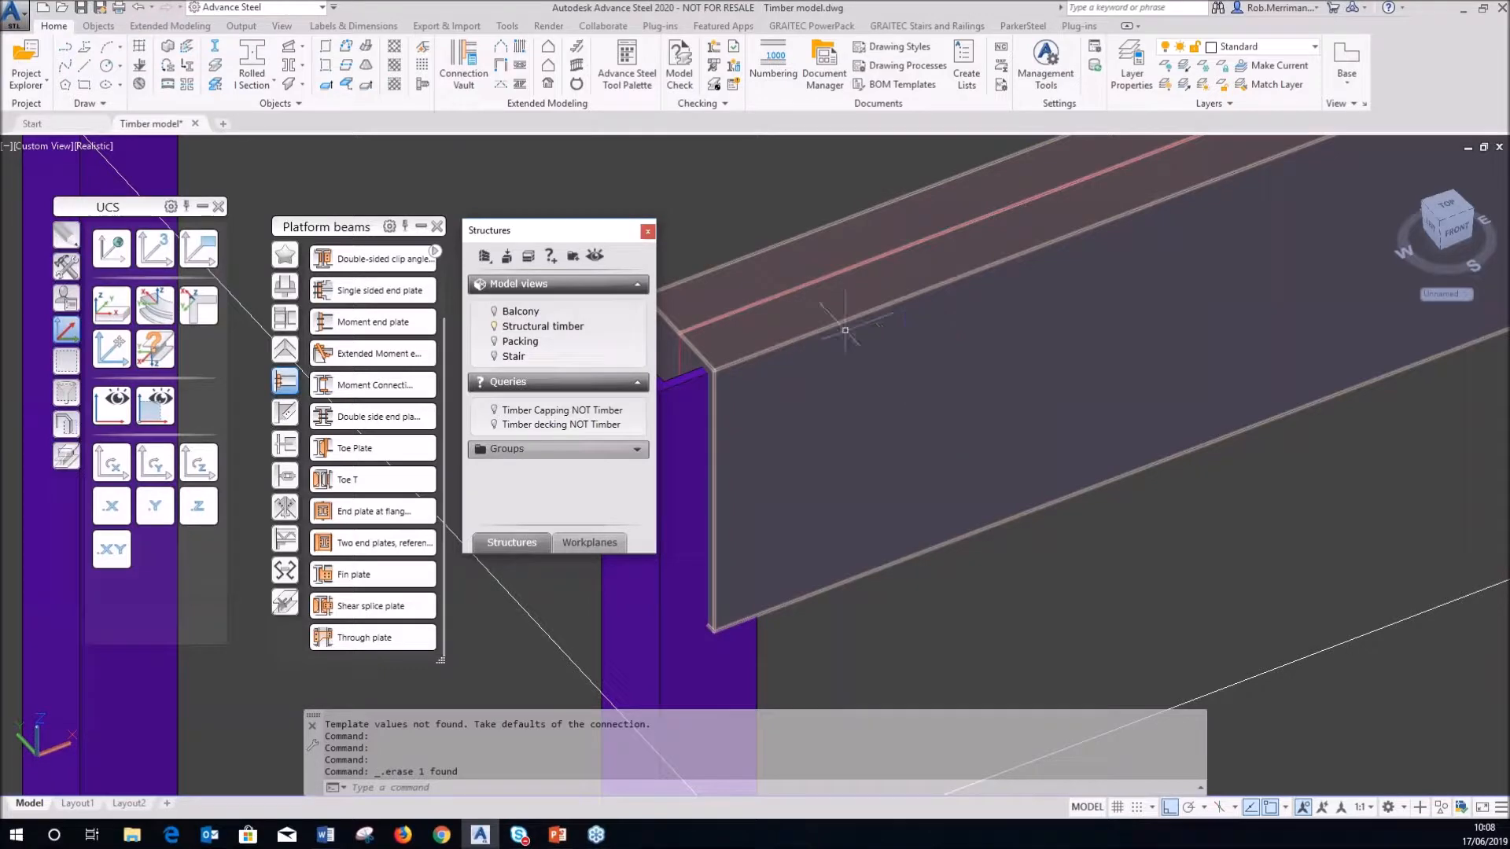
pyautogui.scroll(-2, 1000, 376)
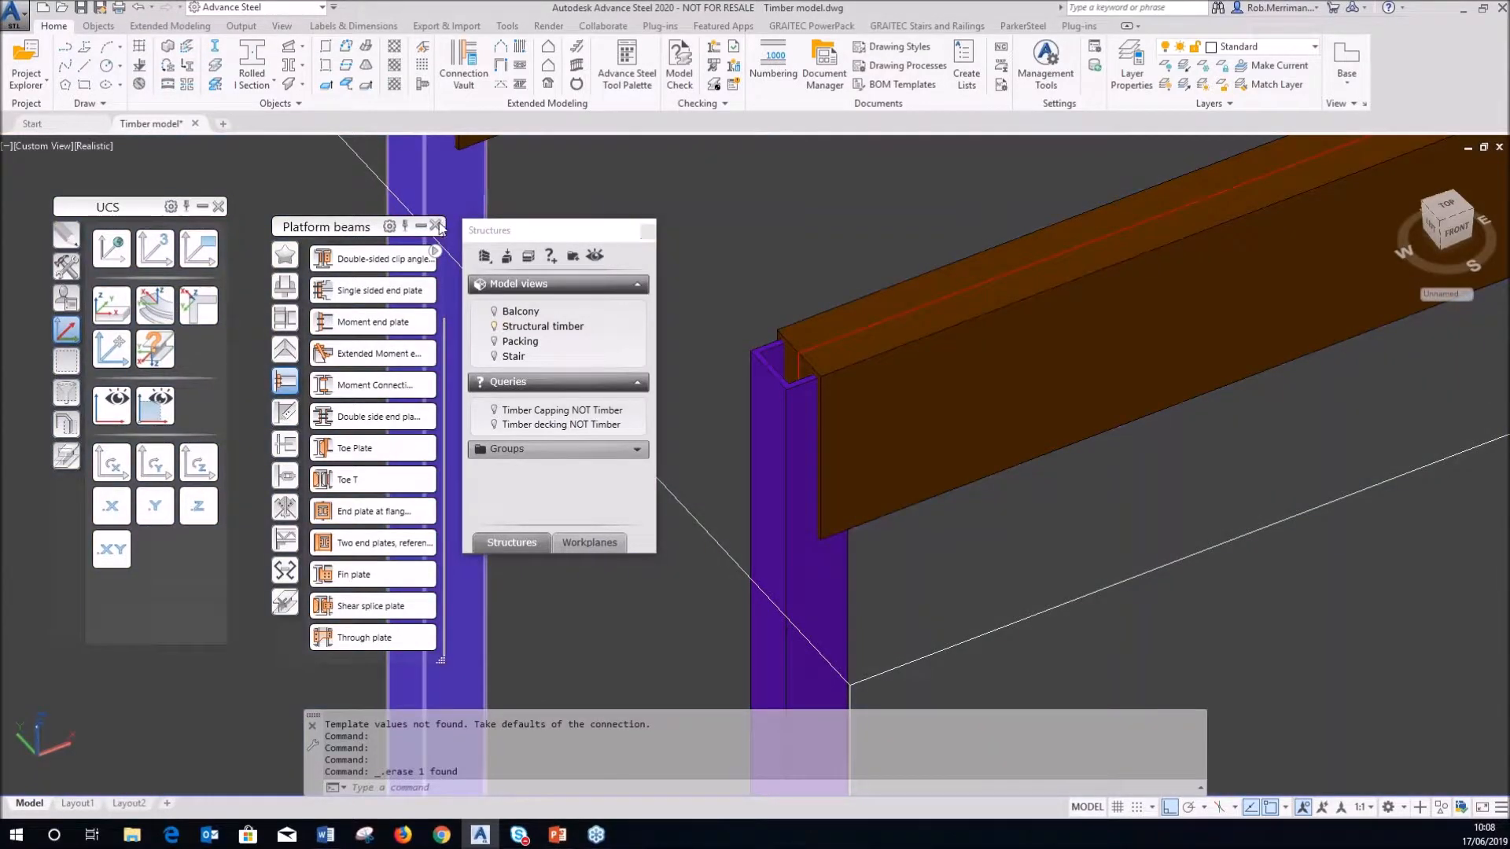
# - Replace the Connection Vault with the custom connection tools and move the Structures palette next to them
pyautogui.click(437, 226)
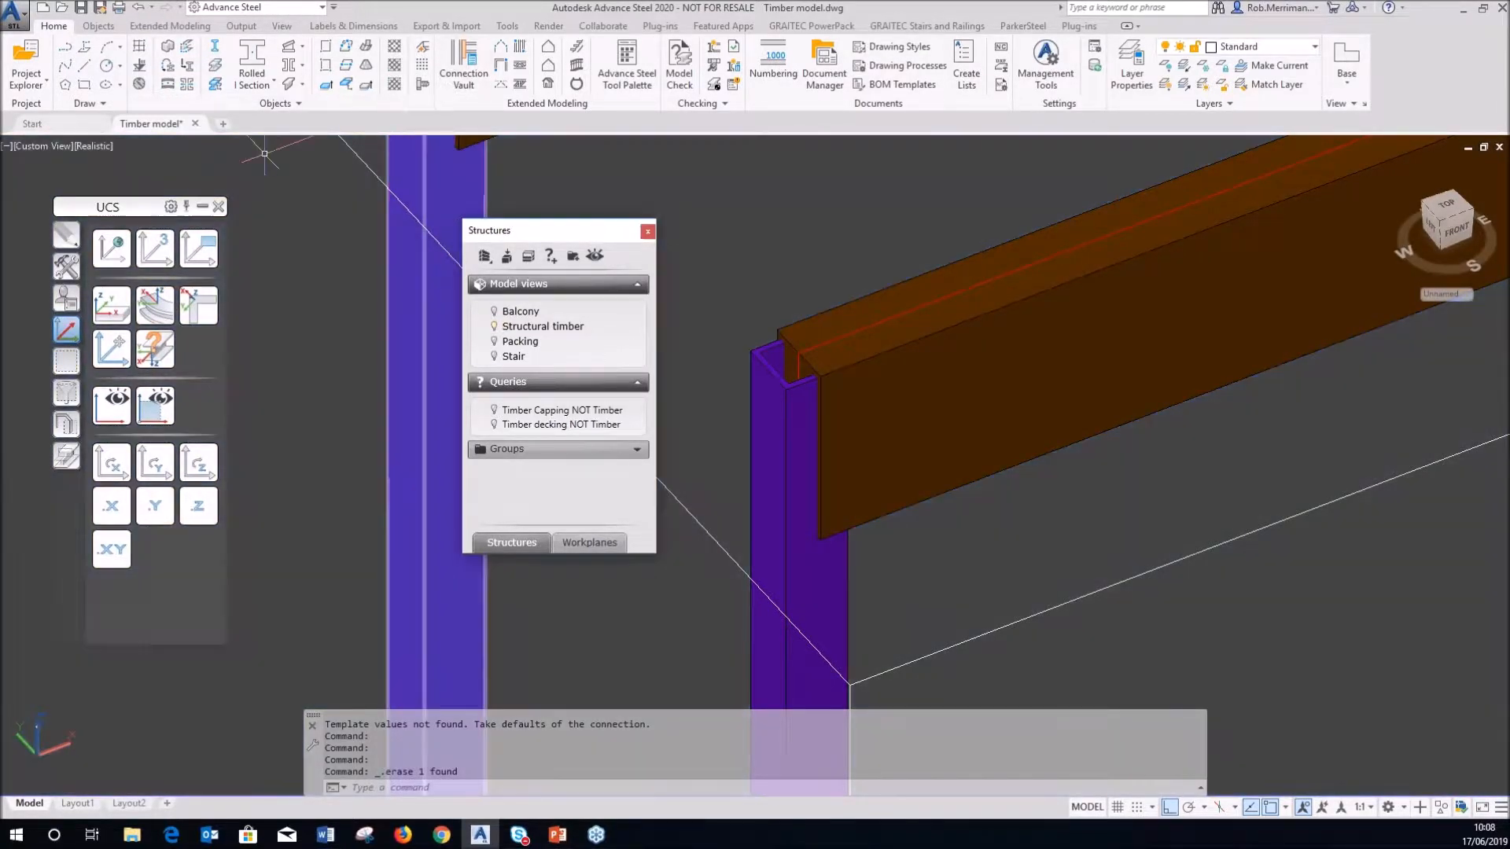
pyautogui.click(67, 298)
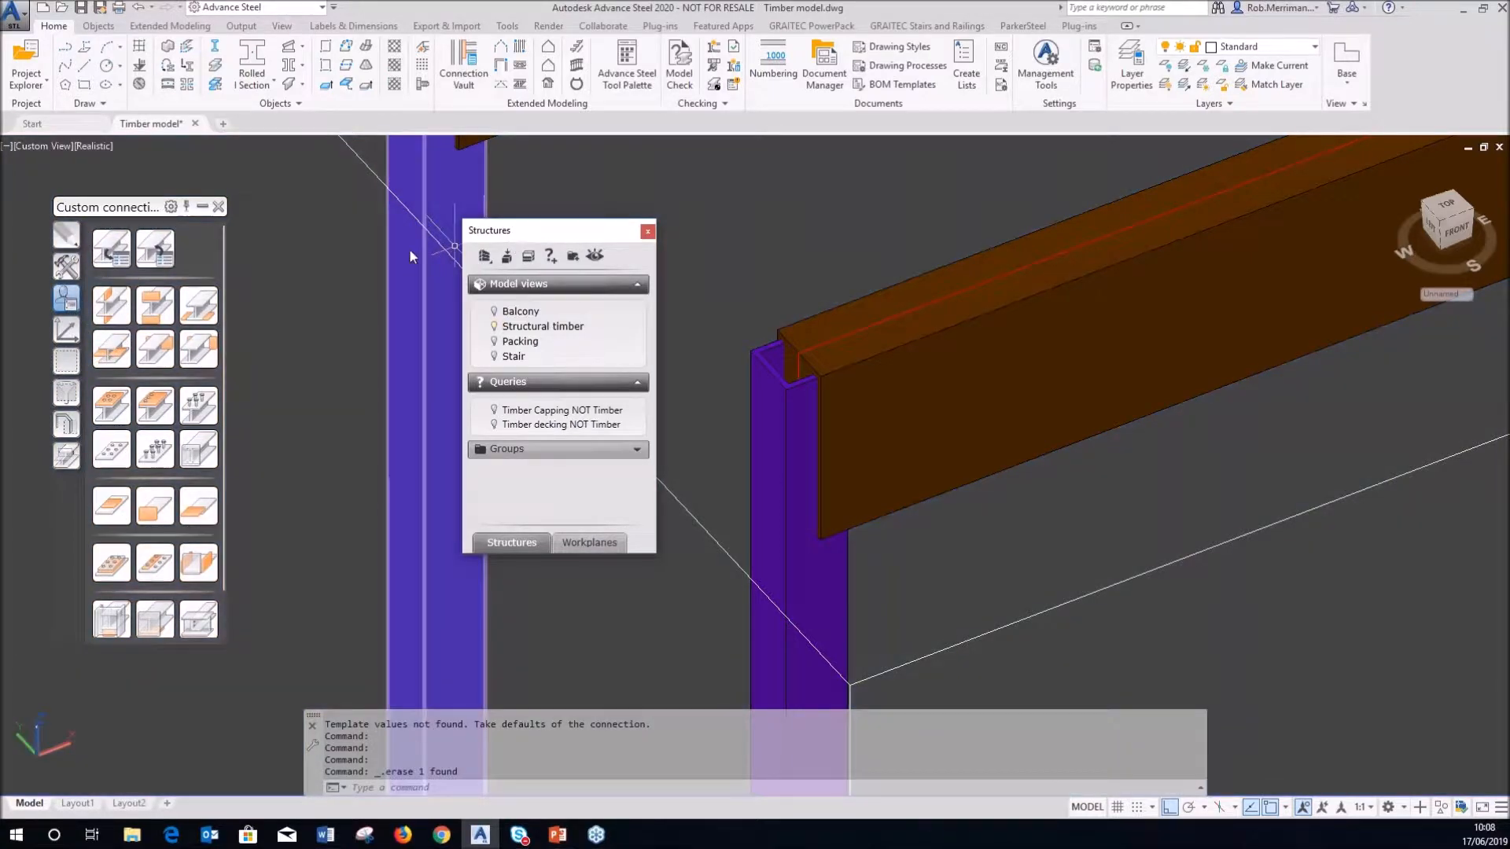
pyautogui.moveTo(526, 236); pyautogui.dragTo(321, 247)
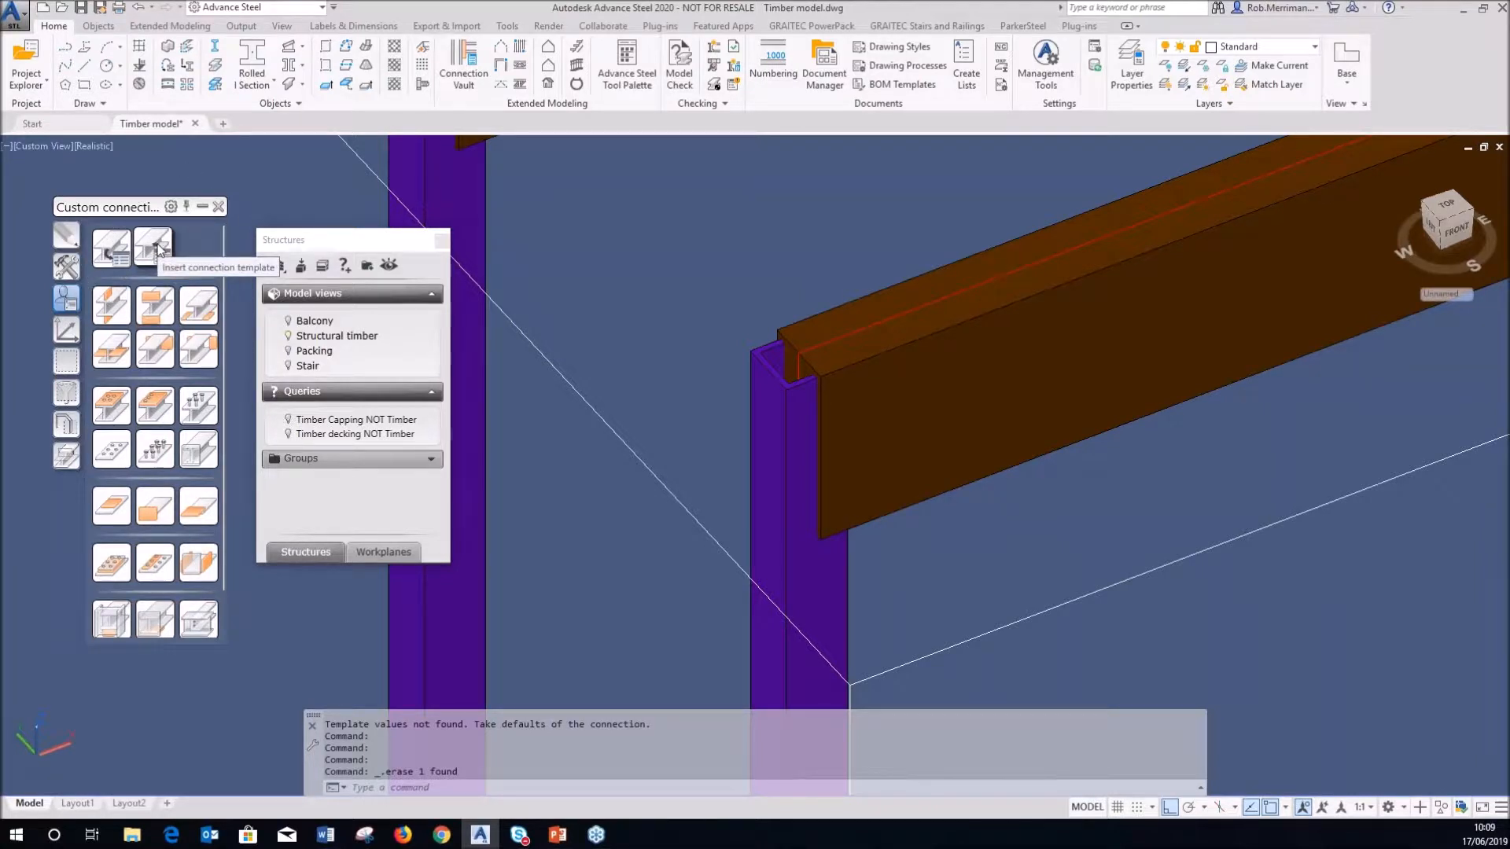
# - Insert the "SHS - Glulam fin plate" connection template between the nearest purple column and the front timber beam
pyautogui.click(160, 250)
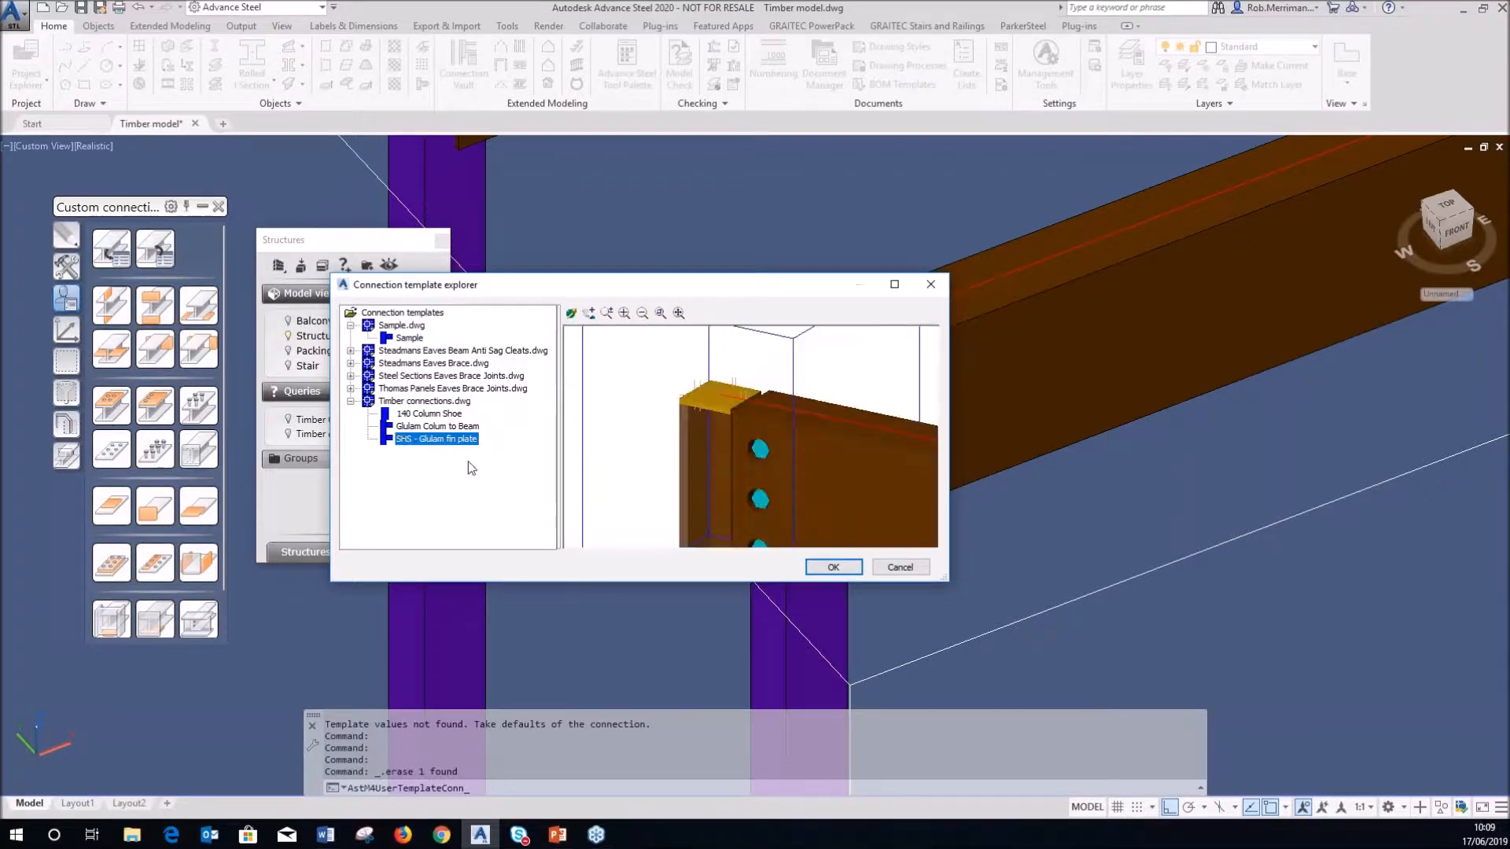
pyautogui.click(832, 567)
pyautogui.scroll(-2, 786, 535)
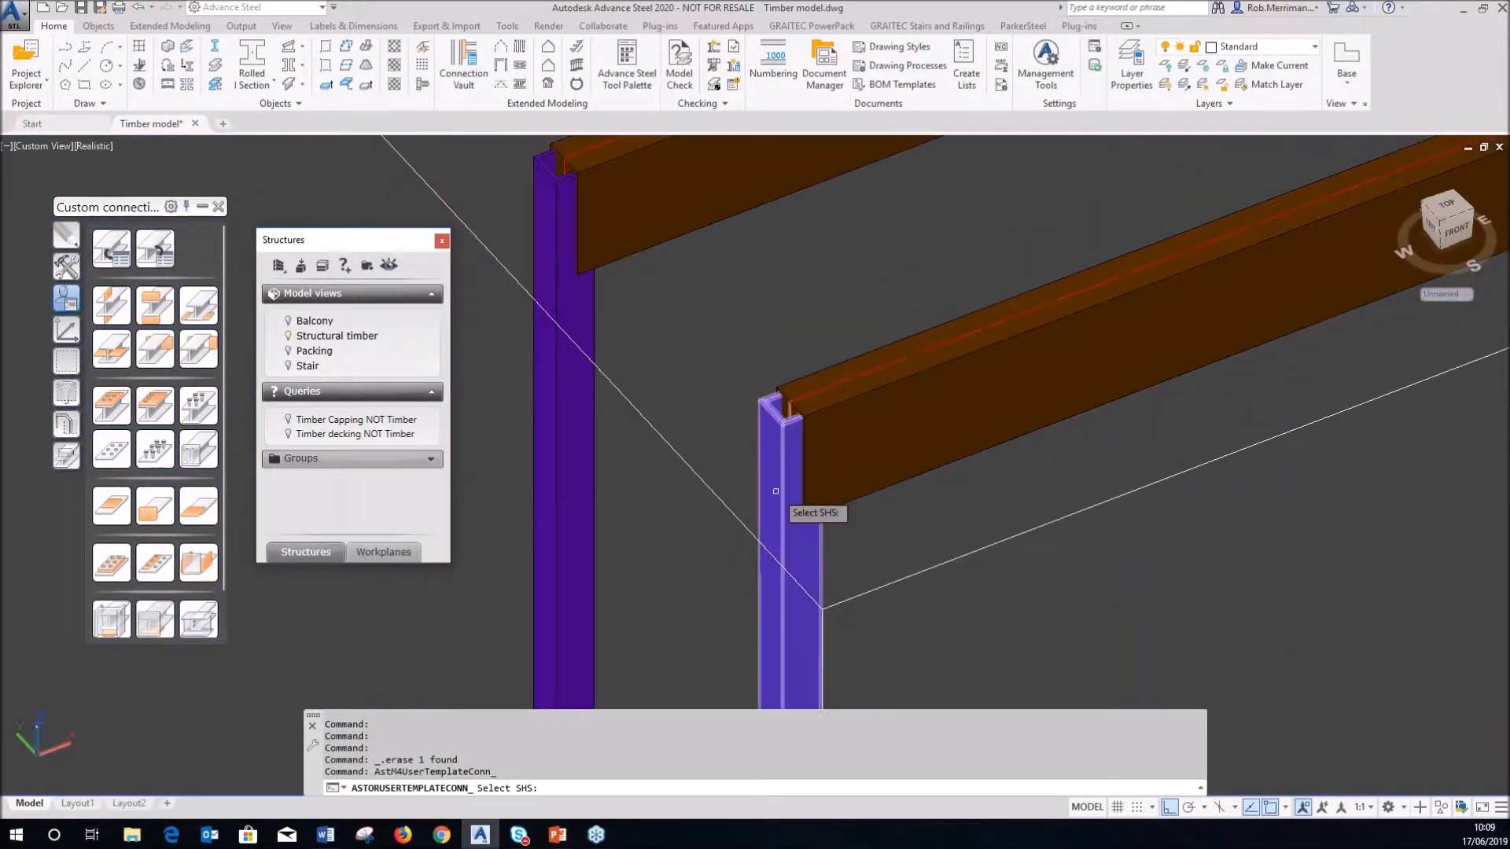
pyautogui.click(785, 538)
pyautogui.click(878, 448)
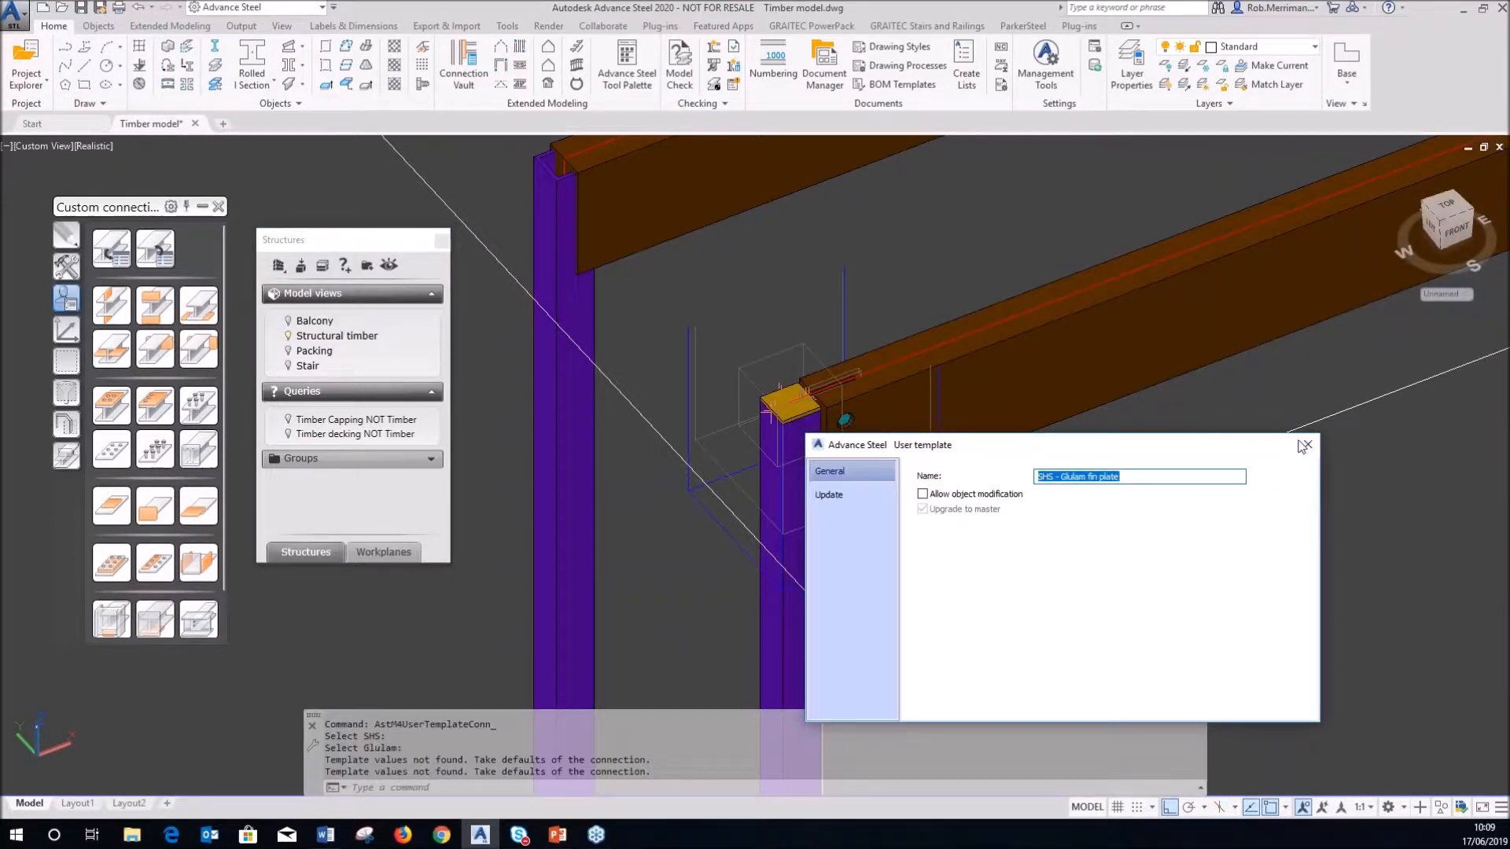
pyautogui.click(1308, 445)
# - Examine the new joint's cap plate, fin plate and bolts at the column head, and select the front timber beam
pyautogui.scroll(5, 797, 382)
pyautogui.keyDown('shift'); pyautogui.moveTo(796, 381); pyautogui.dragTo(682, 421, button='middle'); pyautogui.keyUp('shift')
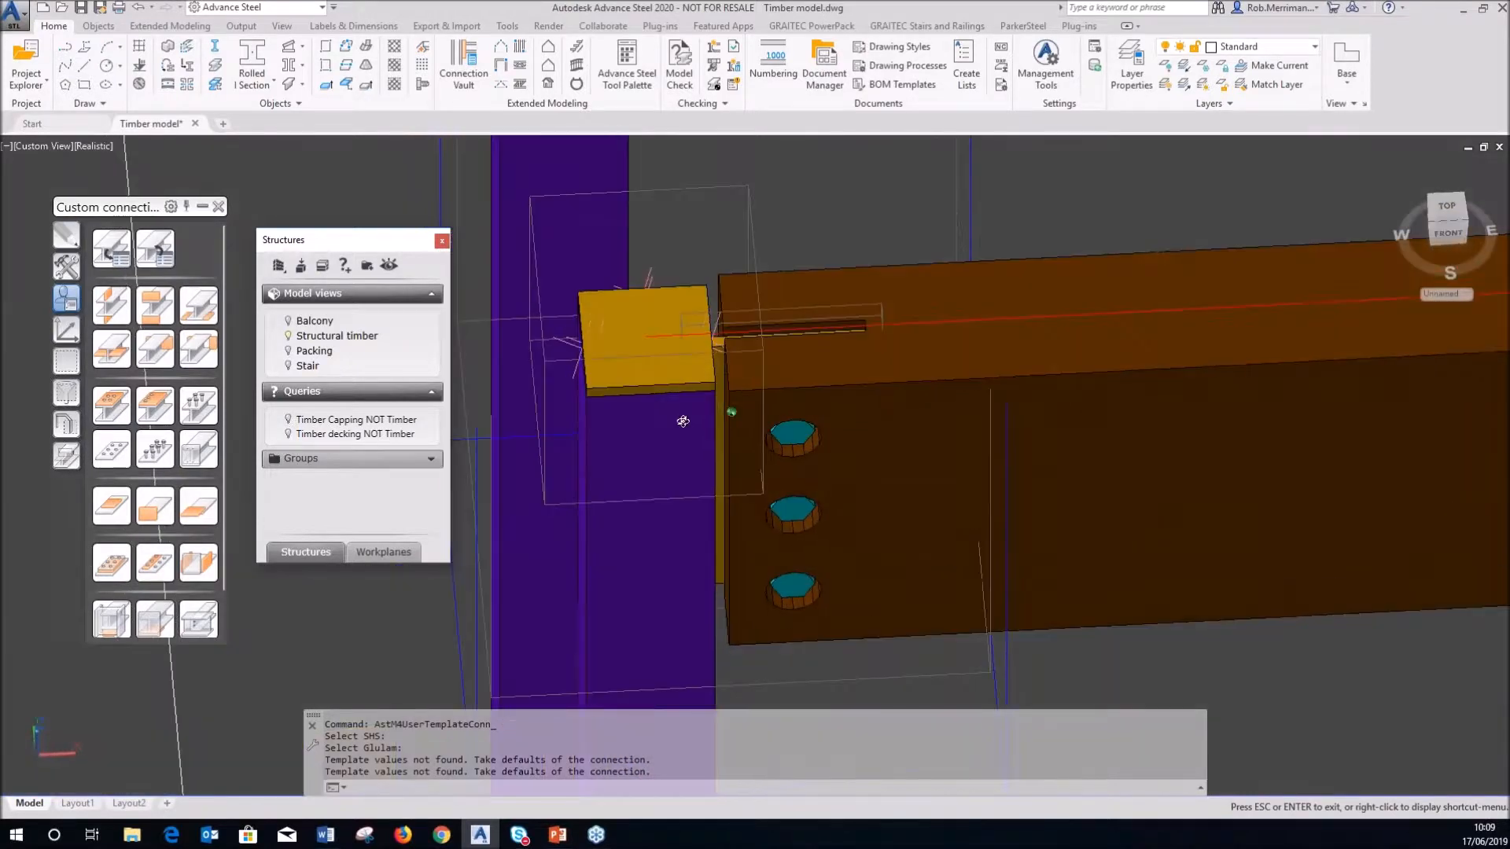
pyautogui.click(903, 373)
pyautogui.scroll(-2, 895, 398)
pyautogui.keyDown('shift'); pyautogui.moveTo(833, 389); pyautogui.dragTo(874, 390, button='middle'); pyautogui.keyUp('shift')
pyautogui.scroll(-7, 884, 465)
pyautogui.scroll(2, 904, 417)
pyautogui.scroll(4, 857, 472)
pyautogui.keyDown('shift'); pyautogui.moveTo(857, 472); pyautogui.dragTo(842, 341, button='middle'); pyautogui.keyUp('shift')
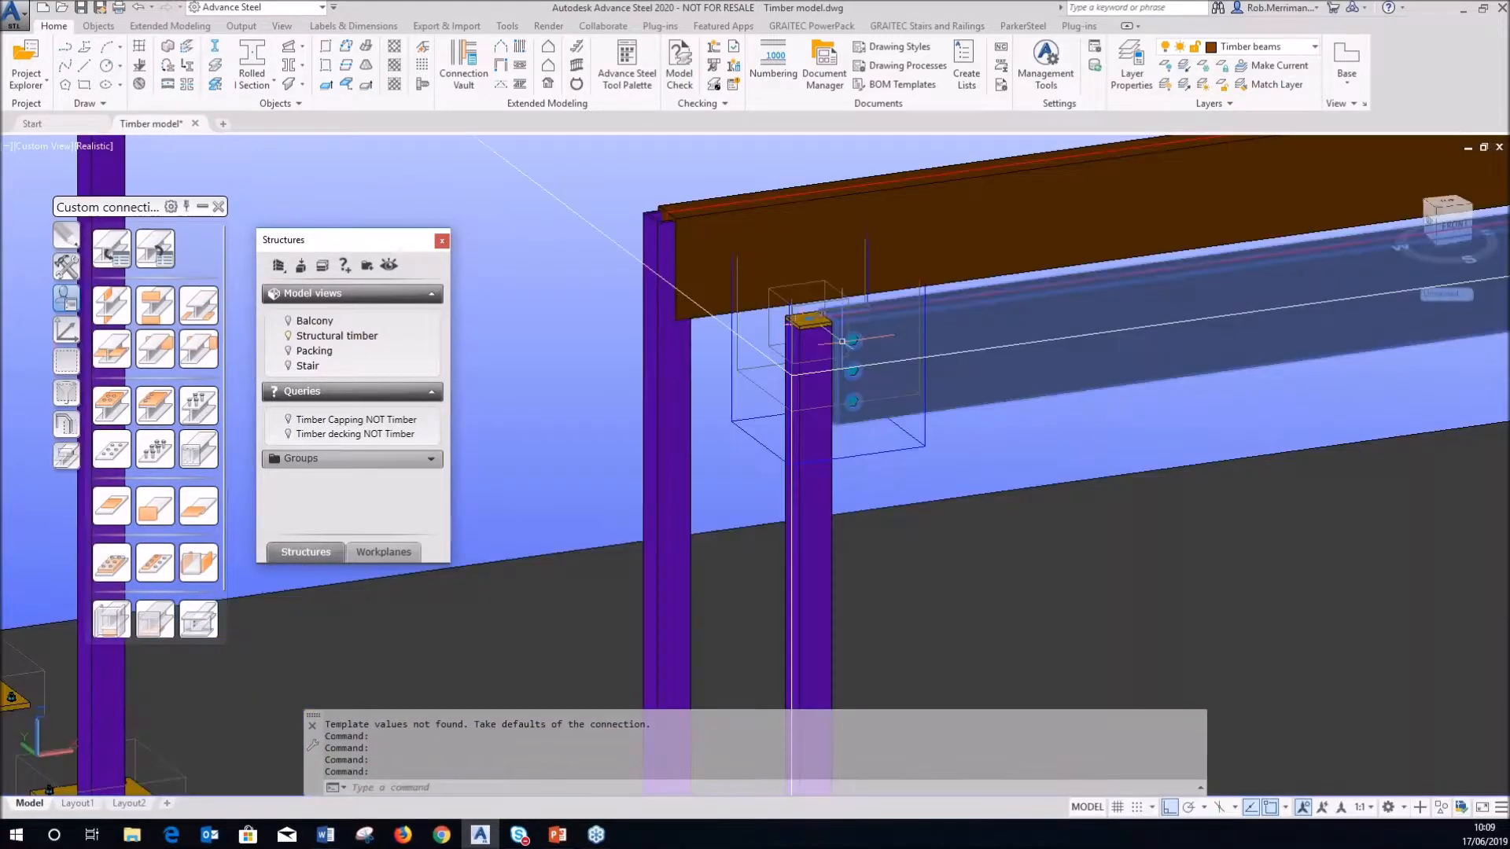
# - Show only the selected front timber beam and examine the slot and bolt holes cut in its end
pyautogui.scroll(8, 842, 342)
pyautogui.click(67, 426)
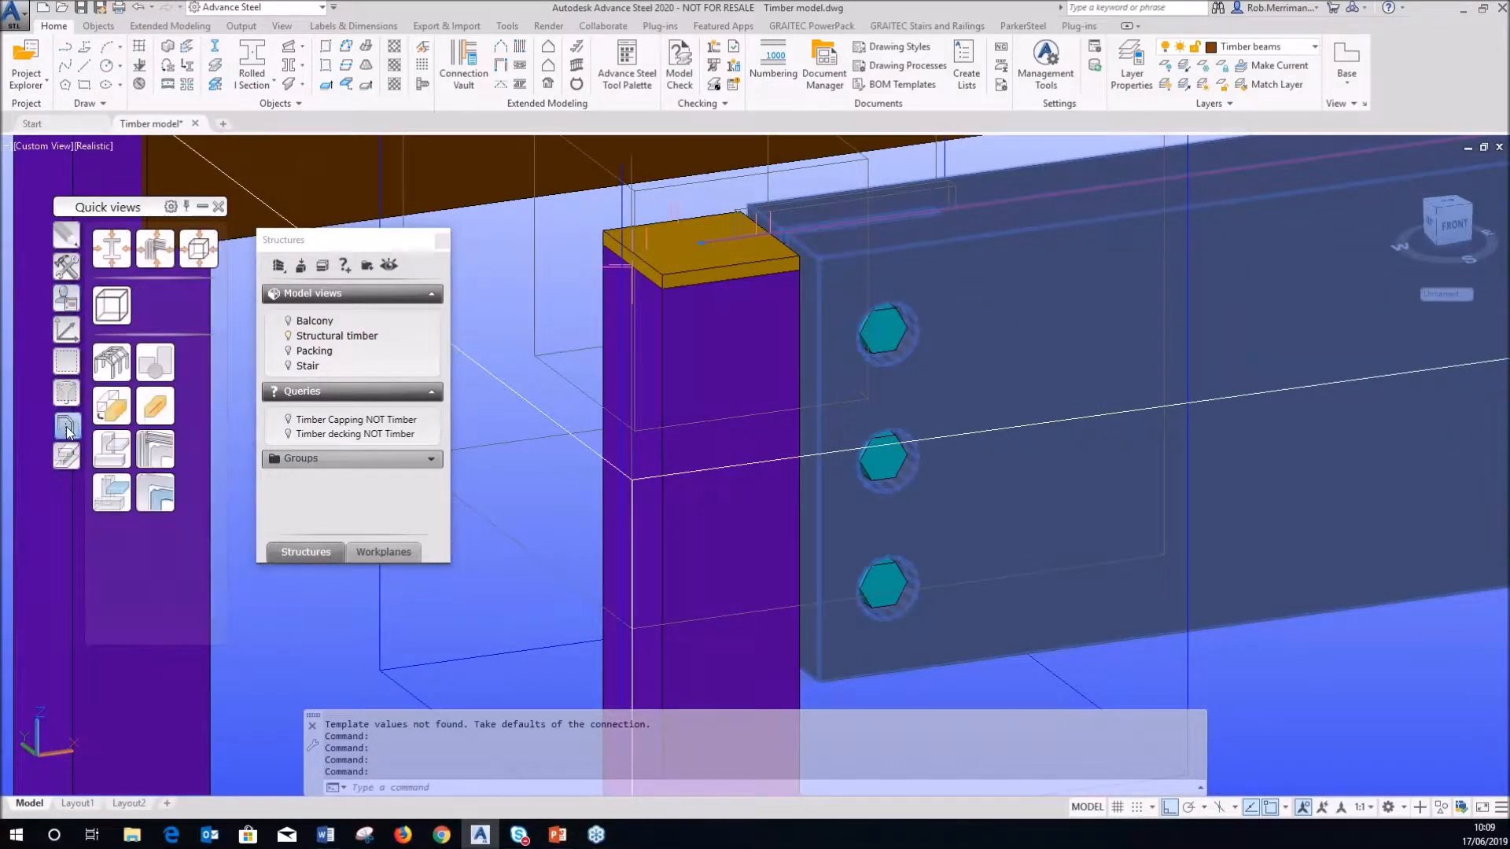
pyautogui.click(102, 489)
pyautogui.press('Escape')
pyautogui.keyDown('shift'); pyautogui.moveTo(762, 403); pyautogui.dragTo(898, 568, button='middle'); pyautogui.keyUp('shift')
pyautogui.keyDown('shift'); pyautogui.moveTo(902, 516); pyautogui.dragTo(580, 315, button='middle'); pyautogui.keyUp('shift')
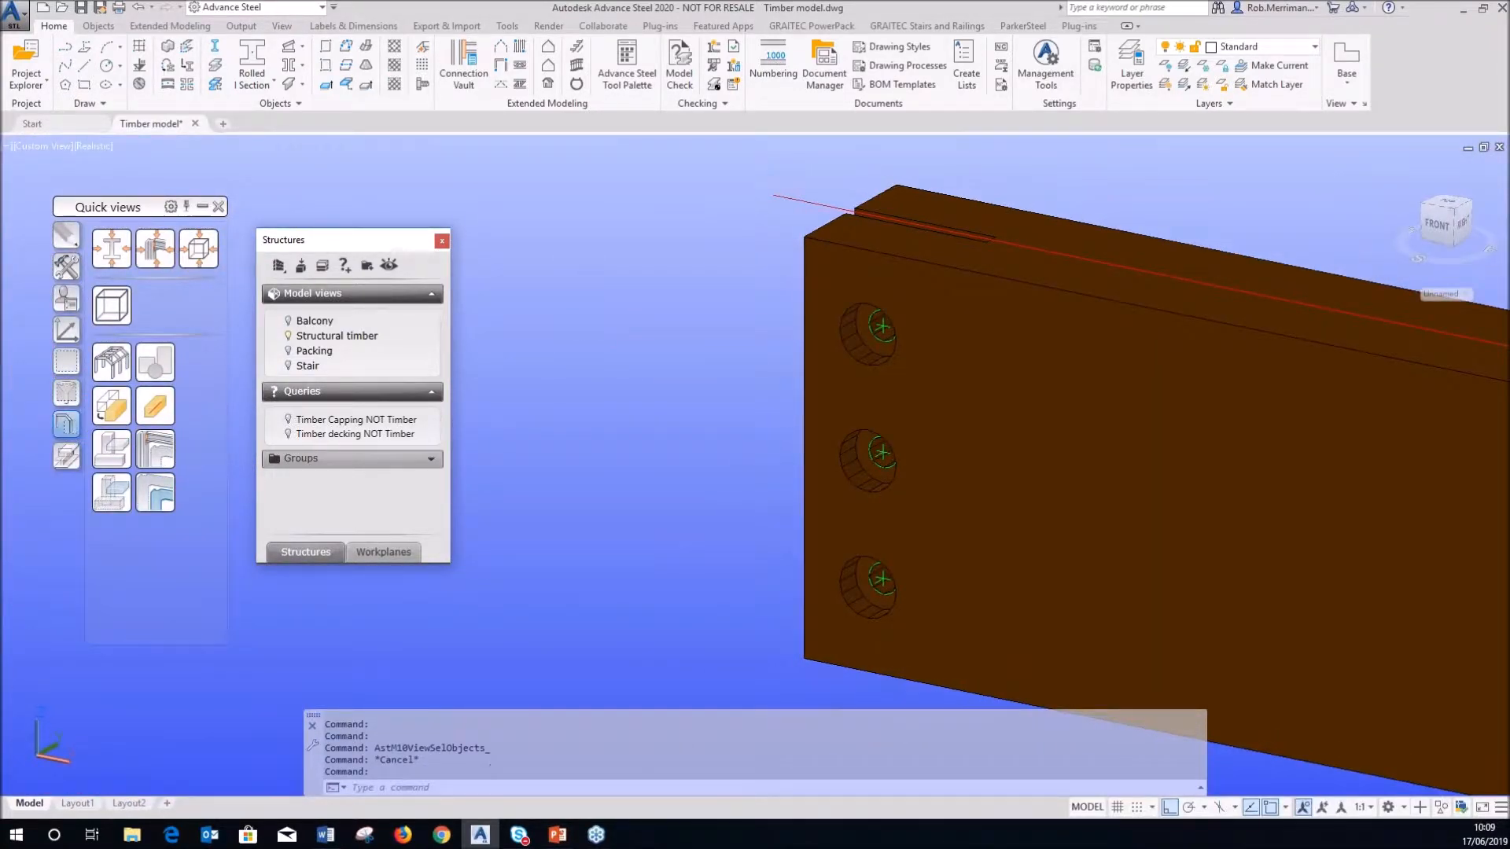
# - Undo the isolation of the front timber beam
pyautogui.hotkey('ctrl', 'z')
pyautogui.hotkey('ctrl', 'z')
pyautogui.hotkey('ctrl', 'z')
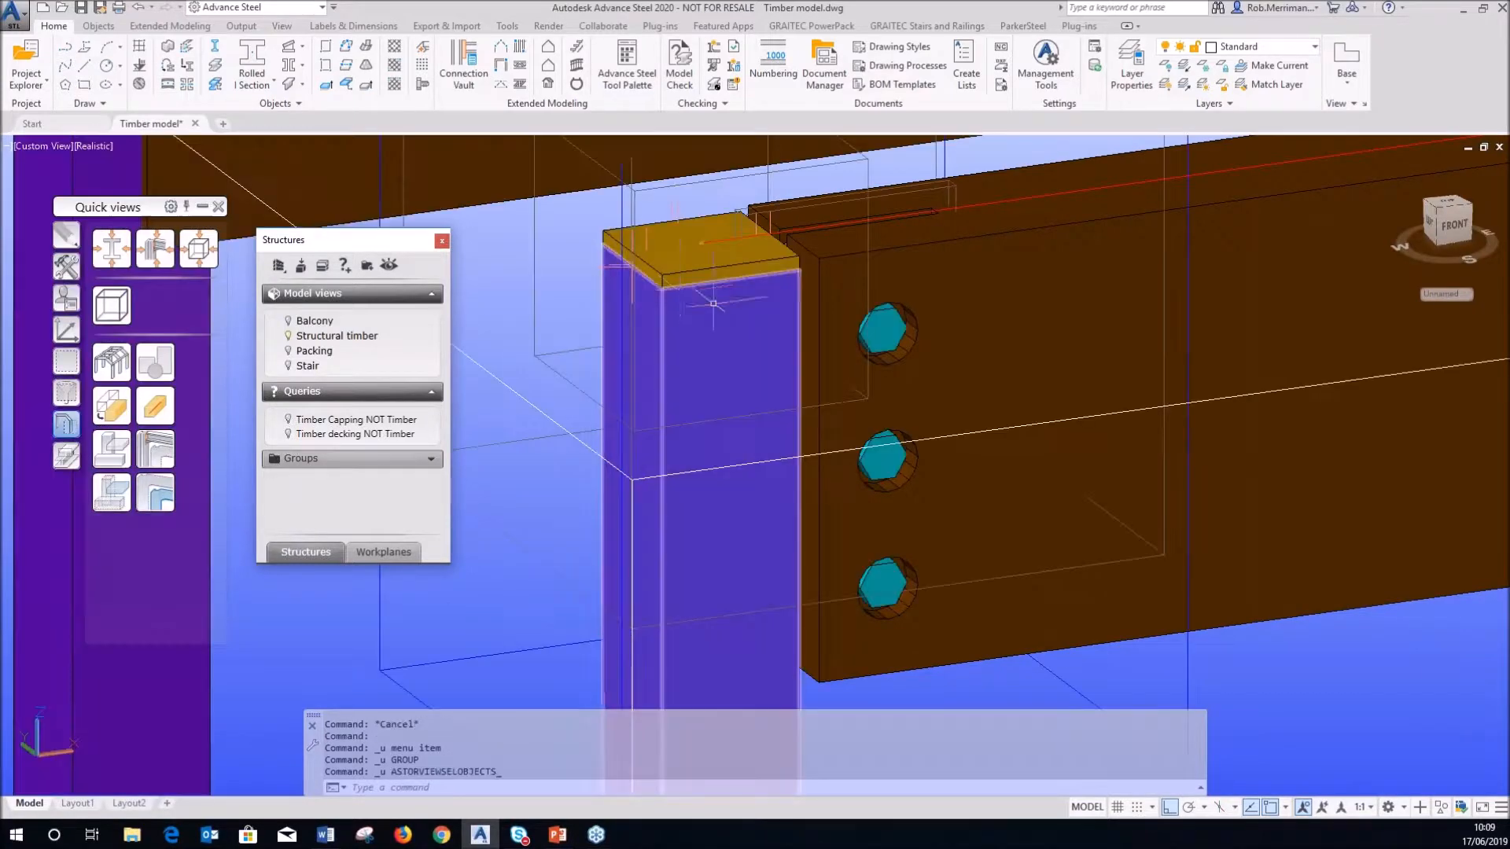
# - Insert the "Glulam Colum to Beam" template from Timber connections.dwg between the front beam's timber post and the front beam
pyautogui.keyDown('shift'); pyautogui.moveTo(739, 264); pyautogui.dragTo(629, 266, button='middle'); pyautogui.keyUp('shift')
pyautogui.scroll(-2, 567, 272)
pyautogui.scroll(-4, 569, 271)
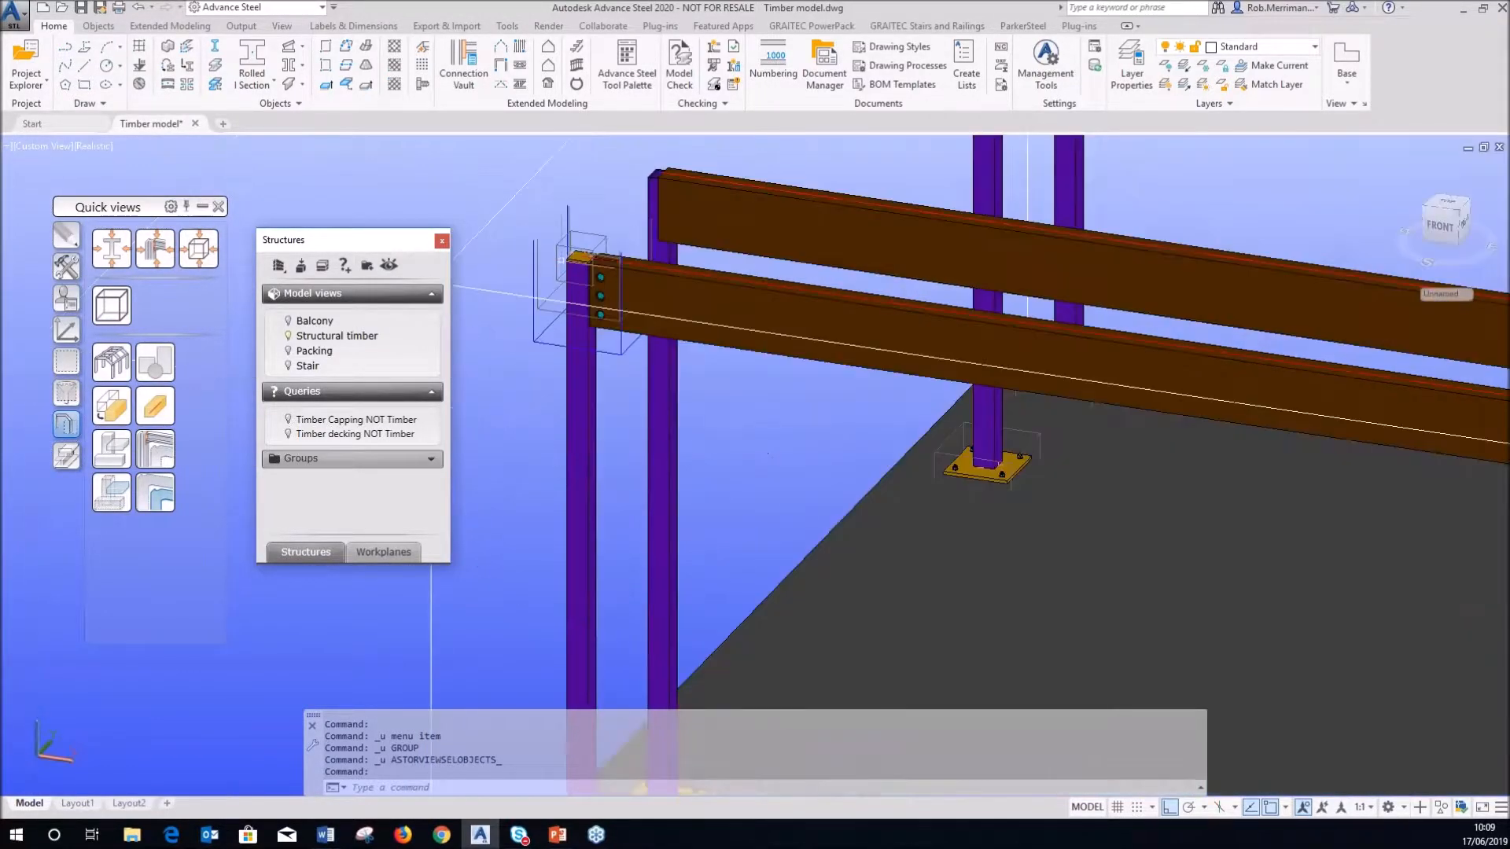
pyautogui.click(76, 298)
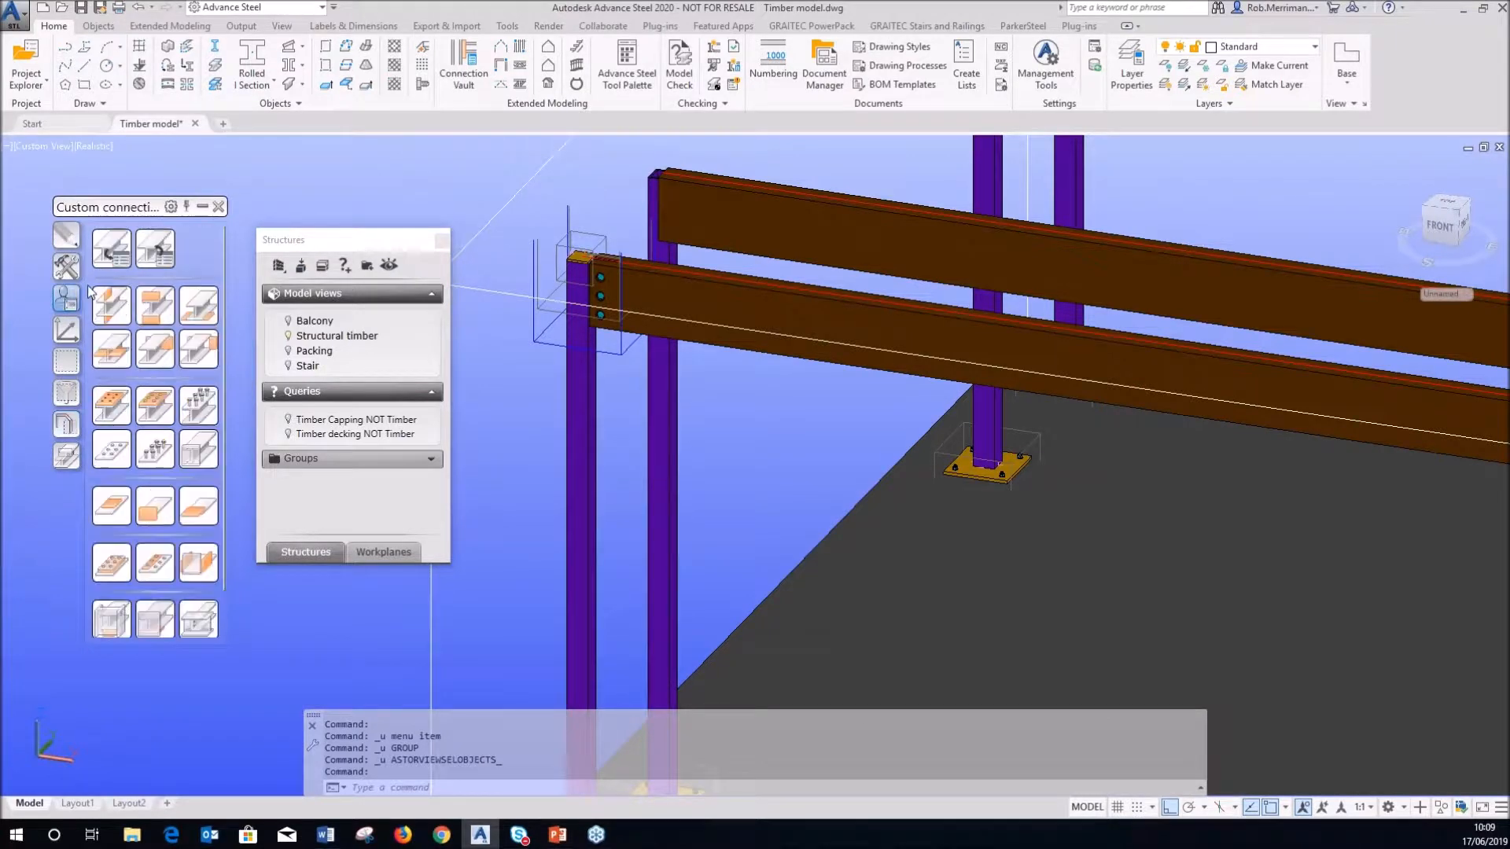
pyautogui.click(151, 253)
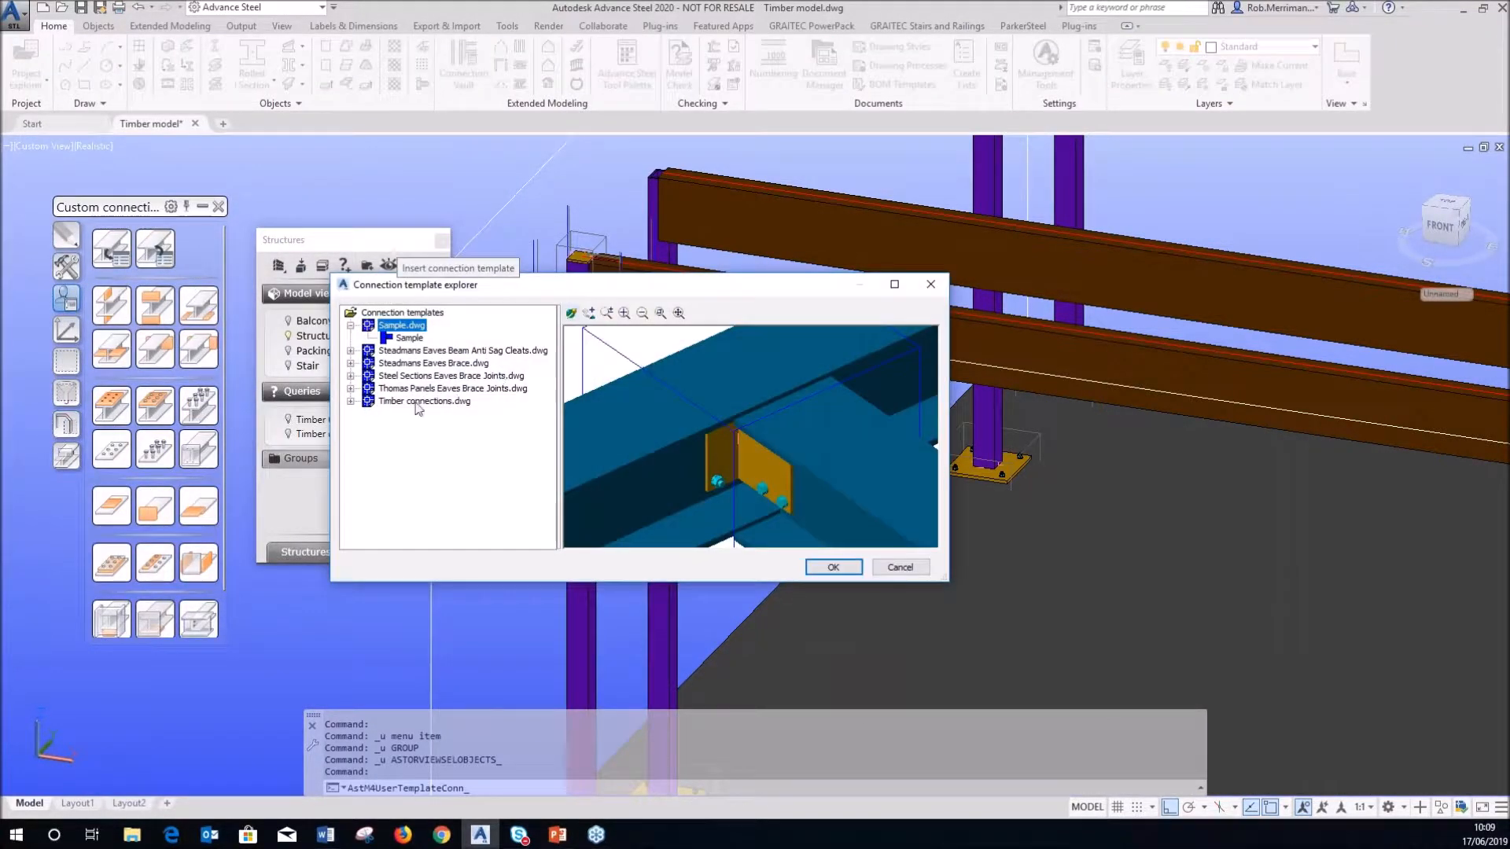
pyautogui.click(351, 401)
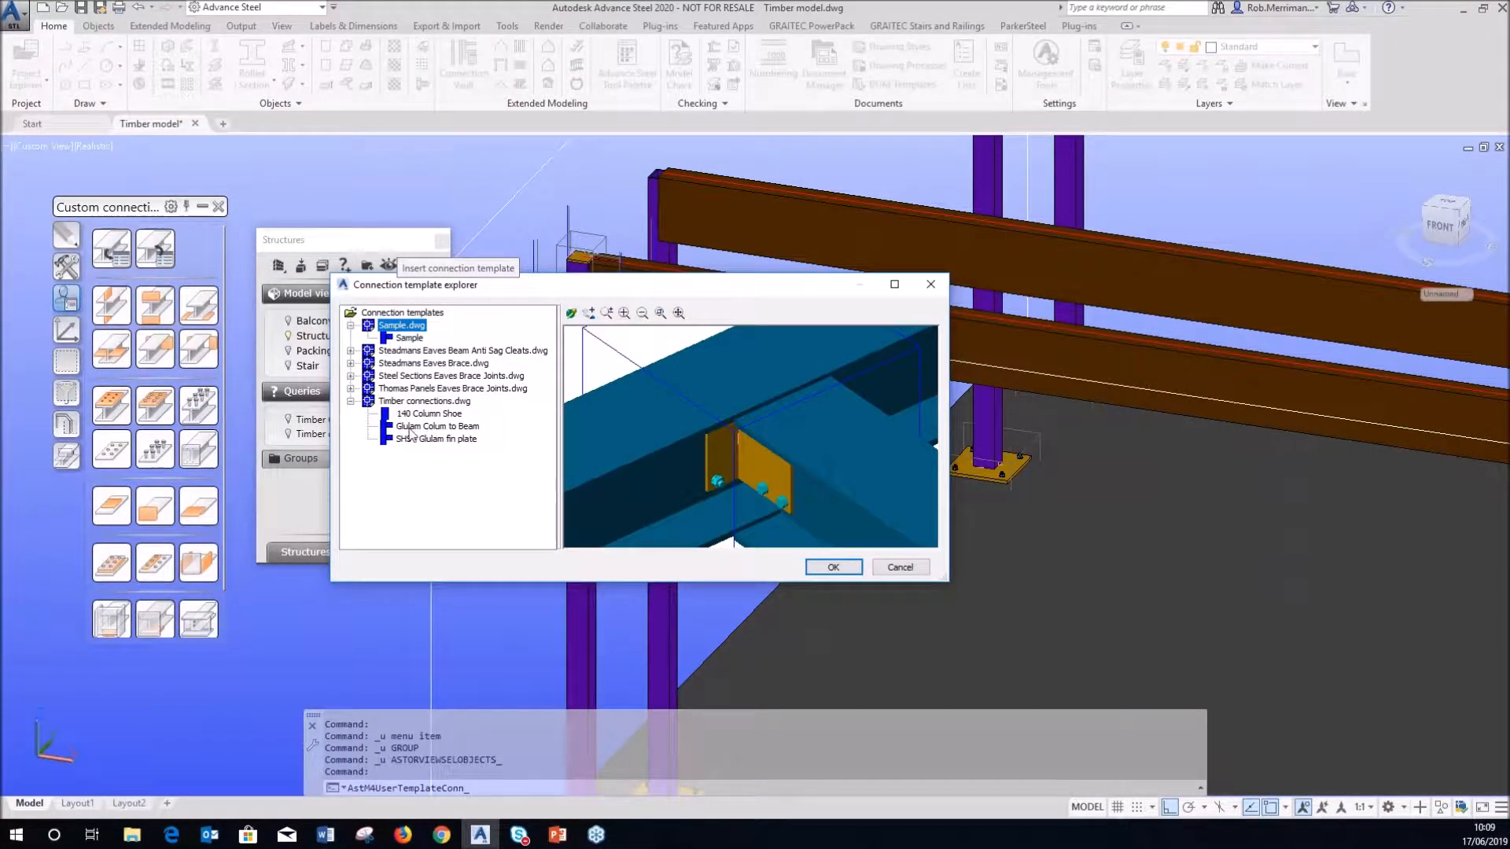
pyautogui.click(410, 429)
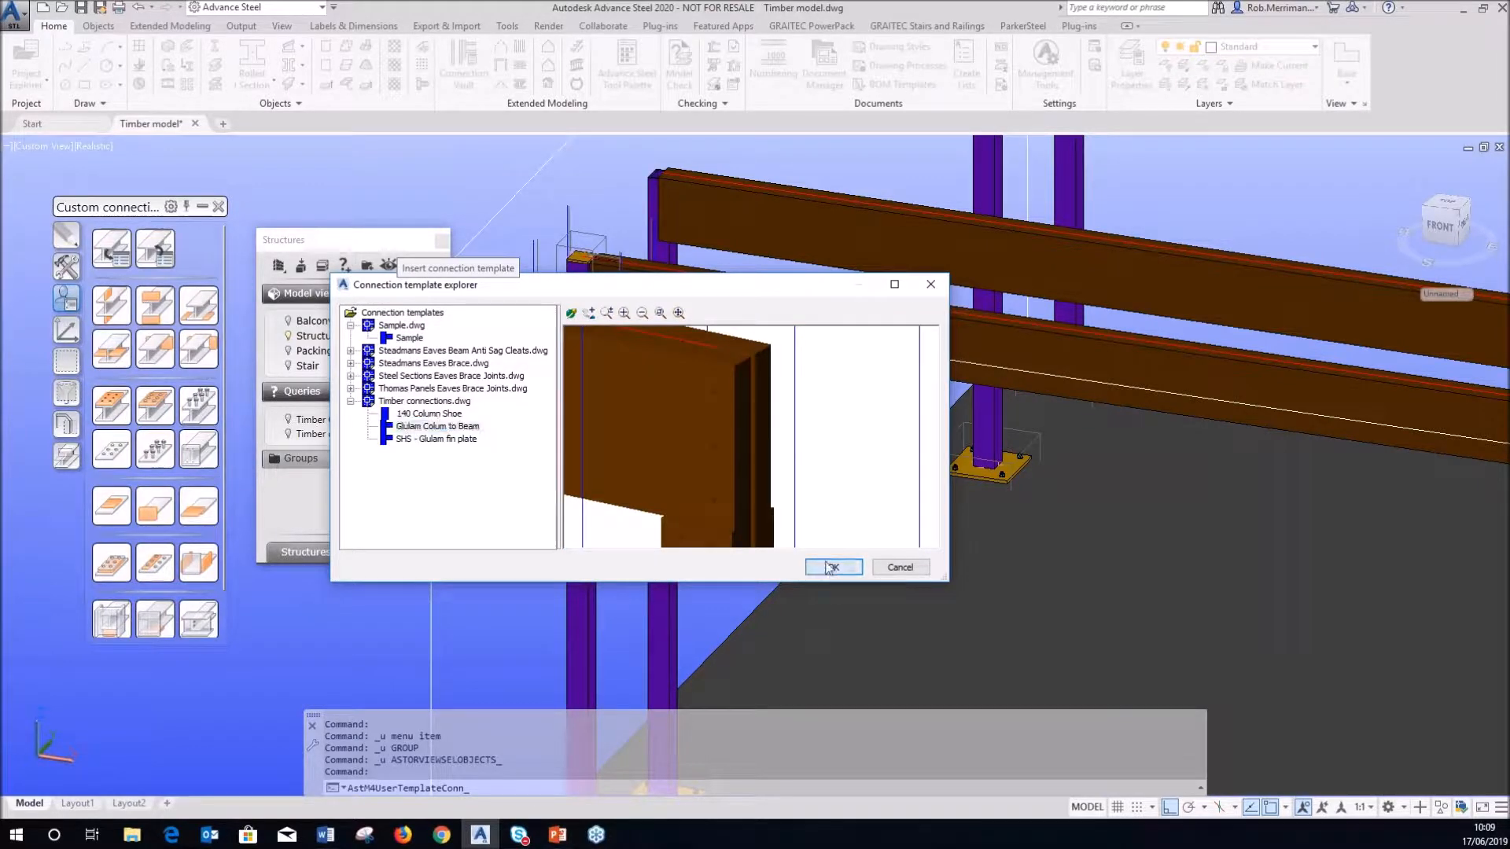
pyautogui.click(832, 567)
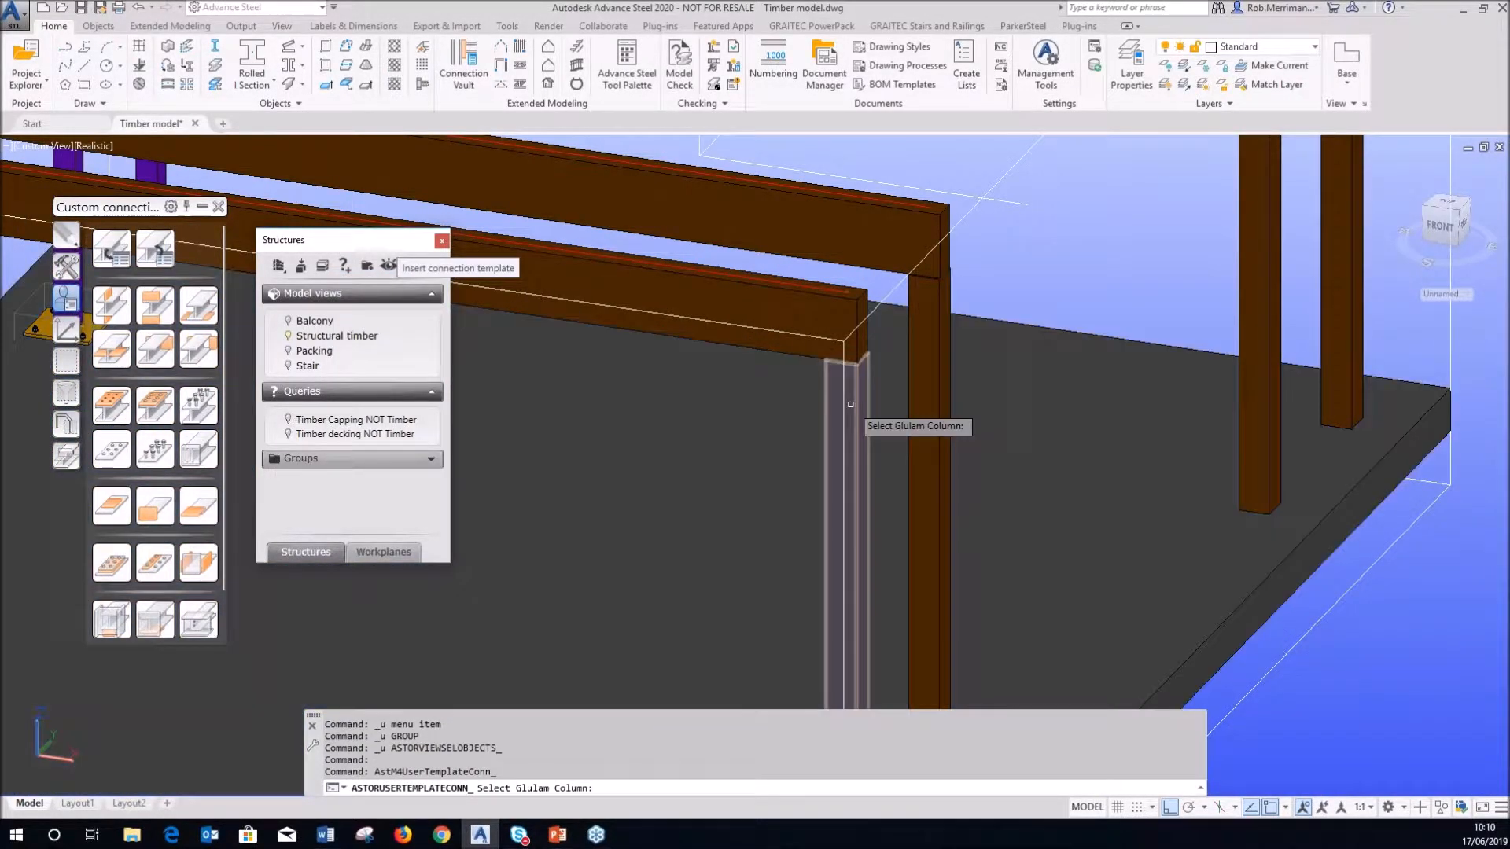
pyautogui.click(847, 411)
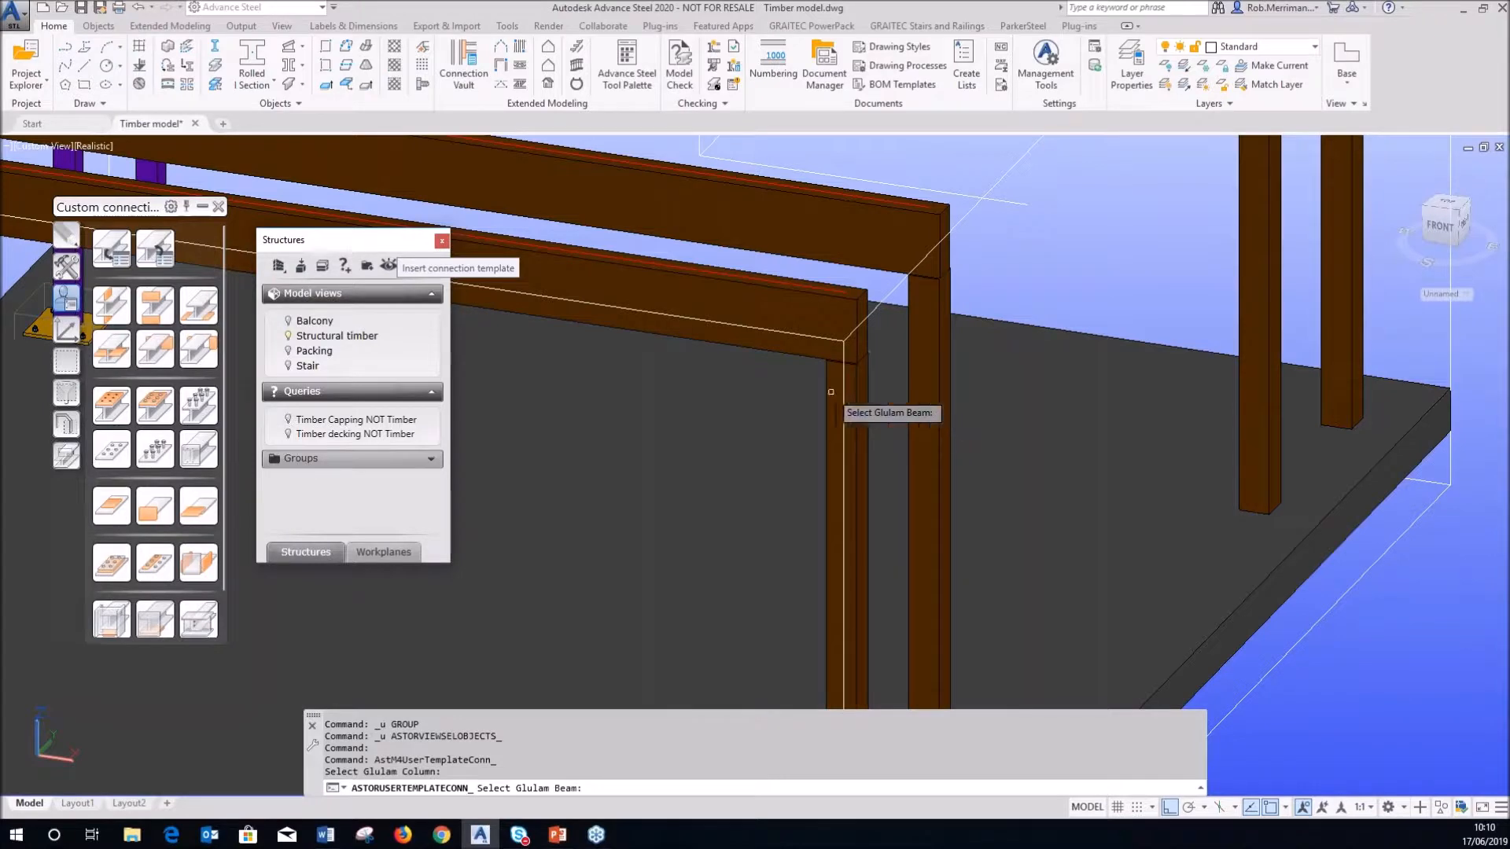
pyautogui.click(793, 312)
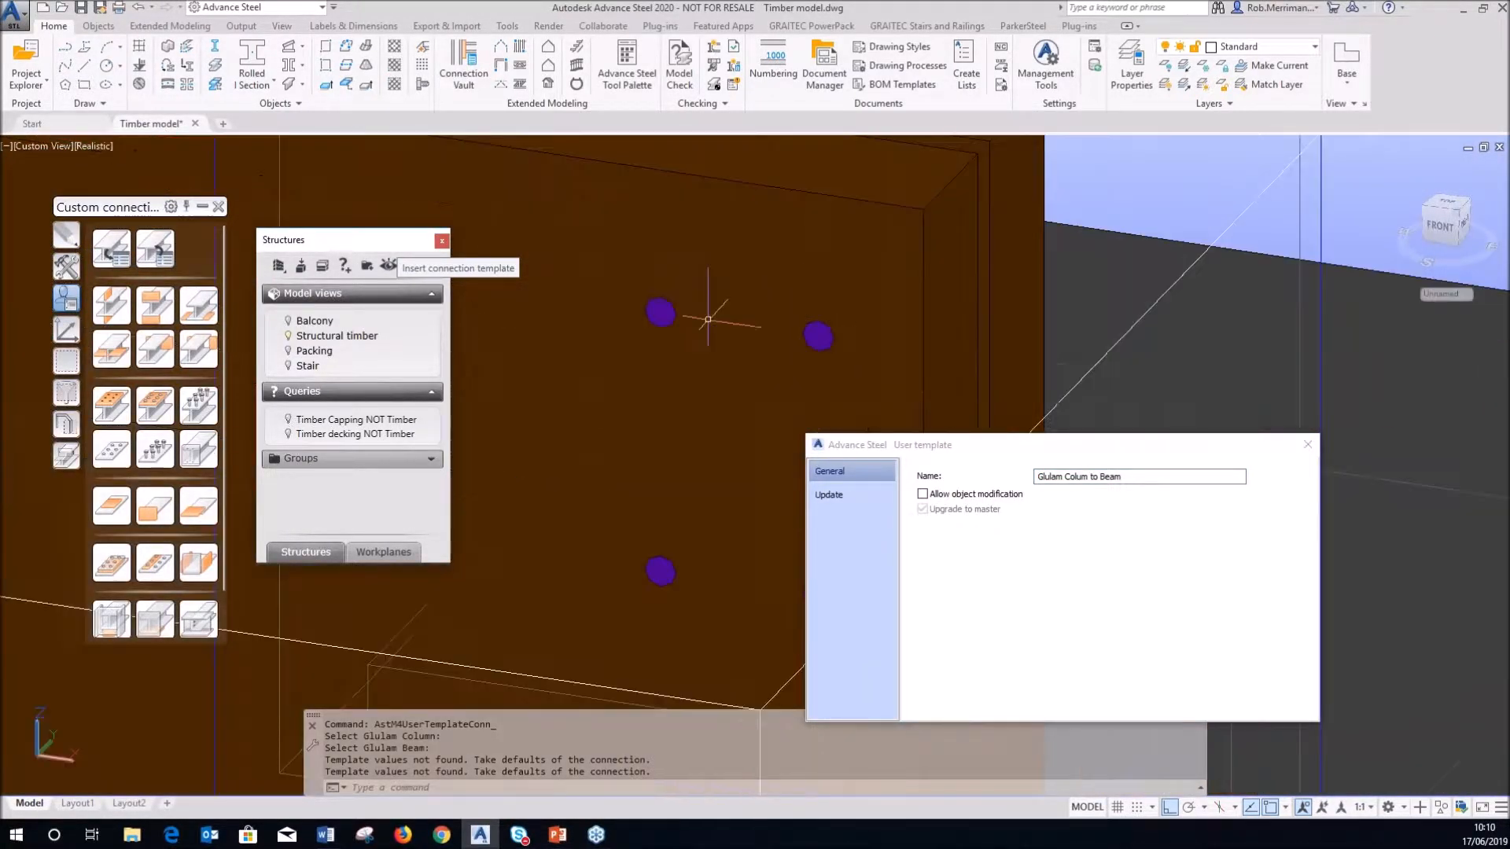
# - Inspect the section and material properties of an upper dowel in the glulam post-to-beam joint
pyautogui.moveTo(659, 313)
pyautogui.keyDown('shift'); pyautogui.mouseDown(button='middle')
pyautogui.moveTo(595, 296)
pyautogui.moveTo(725, 320)
pyautogui.moveTo(640, 329)
pyautogui.mouseUp(button='middle'); pyautogui.keyUp('shift')
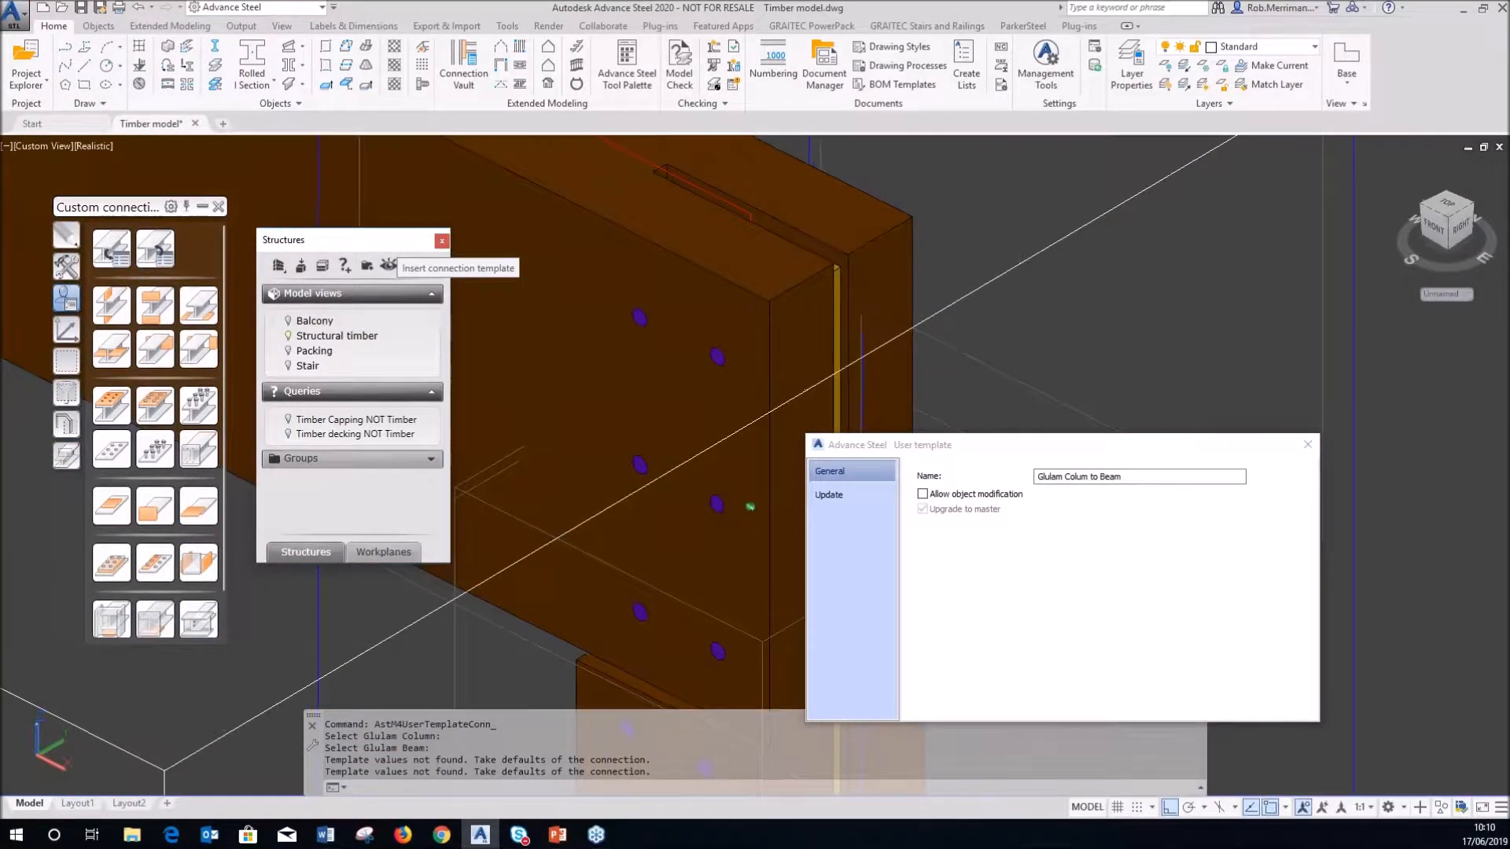
pyautogui.scroll(5, 636, 327)
pyautogui.doubleClick(656, 309)
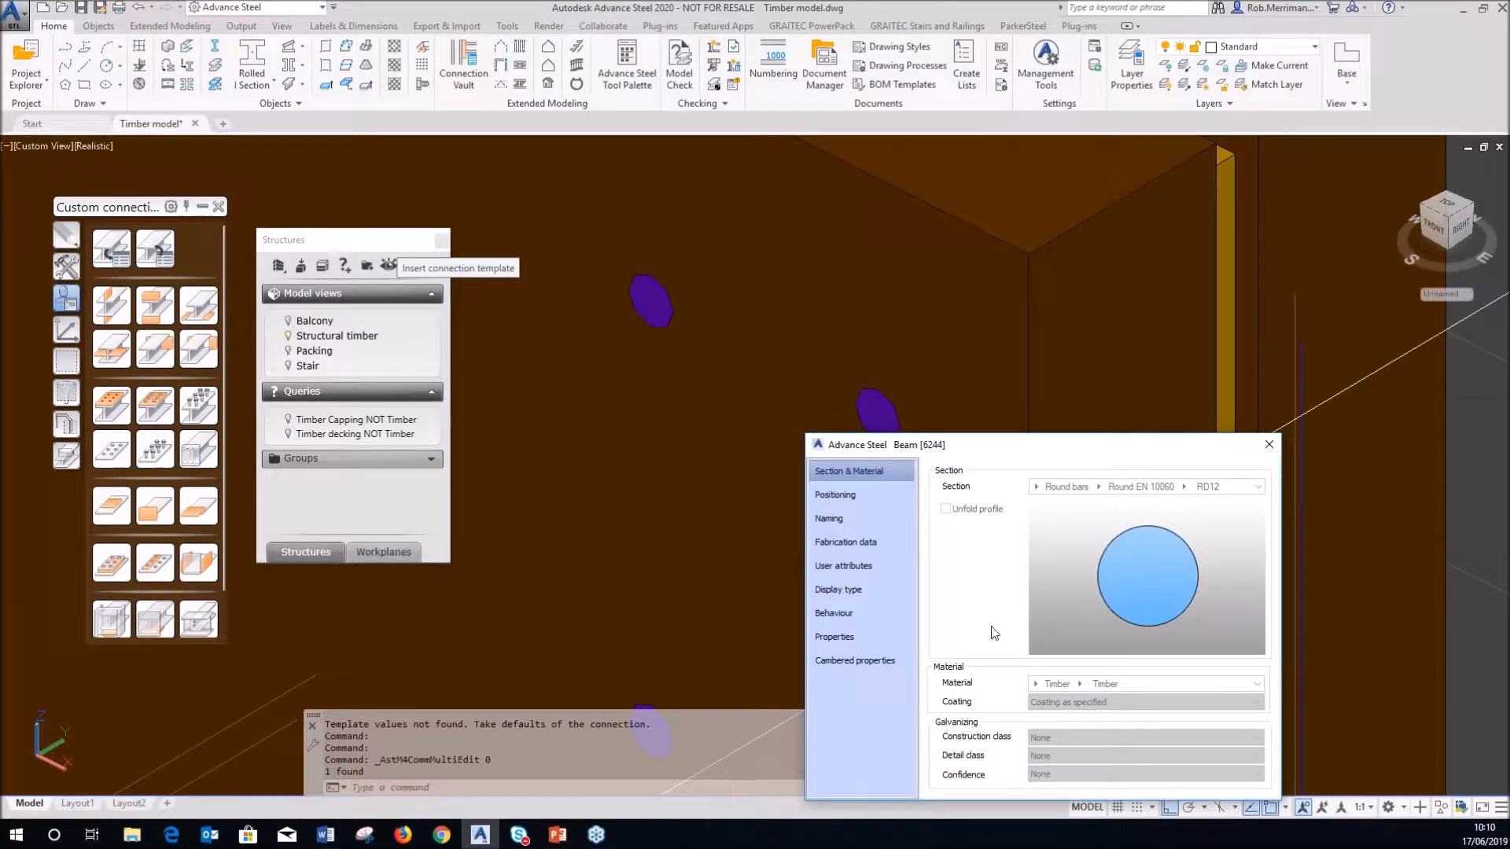
pyautogui.click(1064, 496)
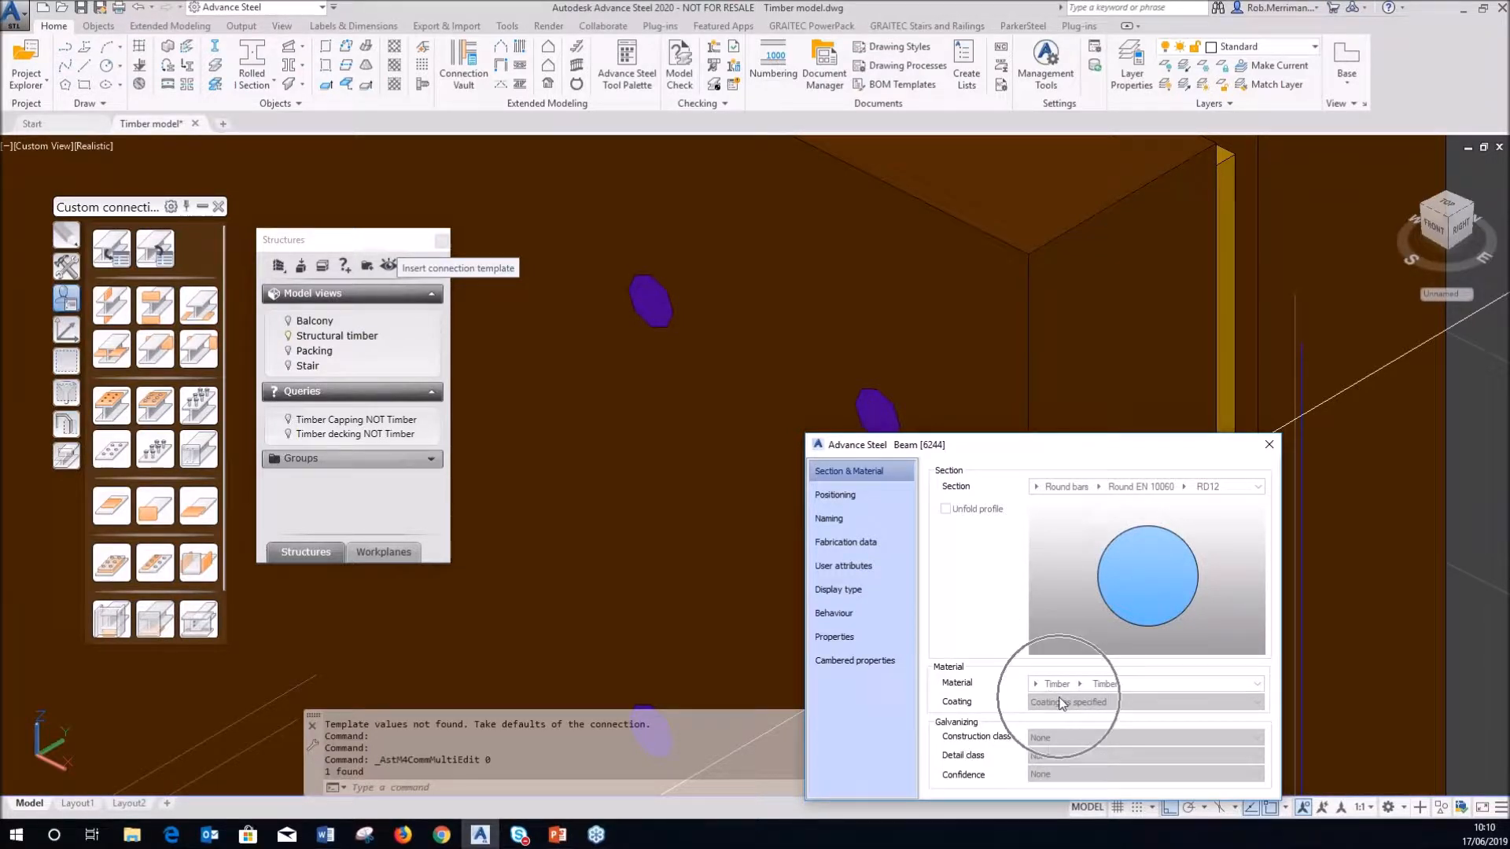
pyautogui.click(1268, 445)
# - Examine the slotted plate and dowels joining the front timber beam to its post from several angles
pyautogui.scroll(-3, 900, 327)
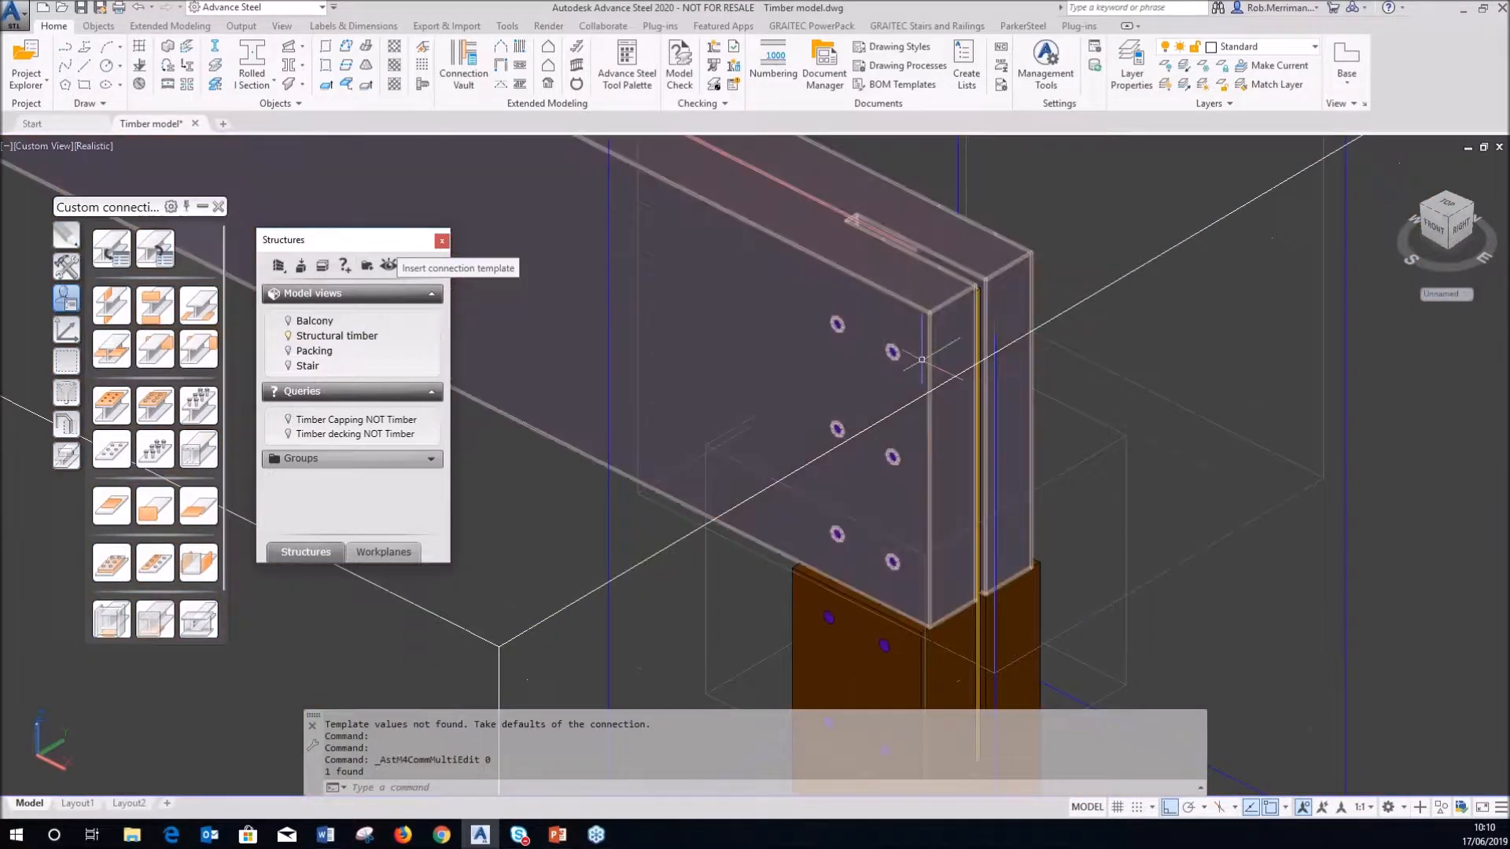
pyautogui.moveTo(916, 337); pyautogui.dragTo(931, 348, button='middle')
pyautogui.scroll(-3, 856, 323)
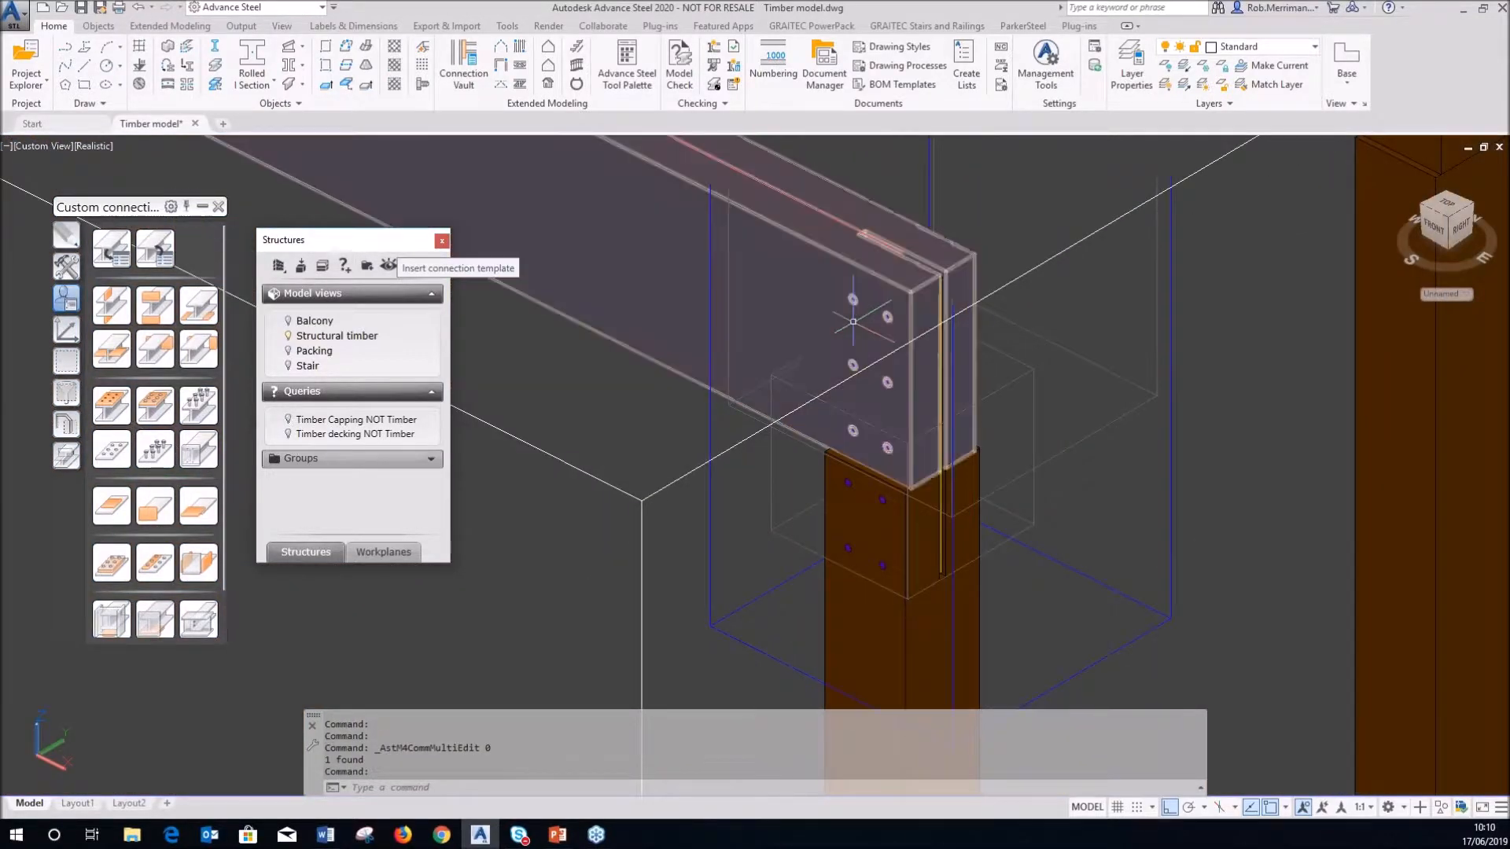
pyautogui.keyDown('shift'); pyautogui.moveTo(889, 346); pyautogui.dragTo(936, 319, button='middle'); pyautogui.keyUp('shift')
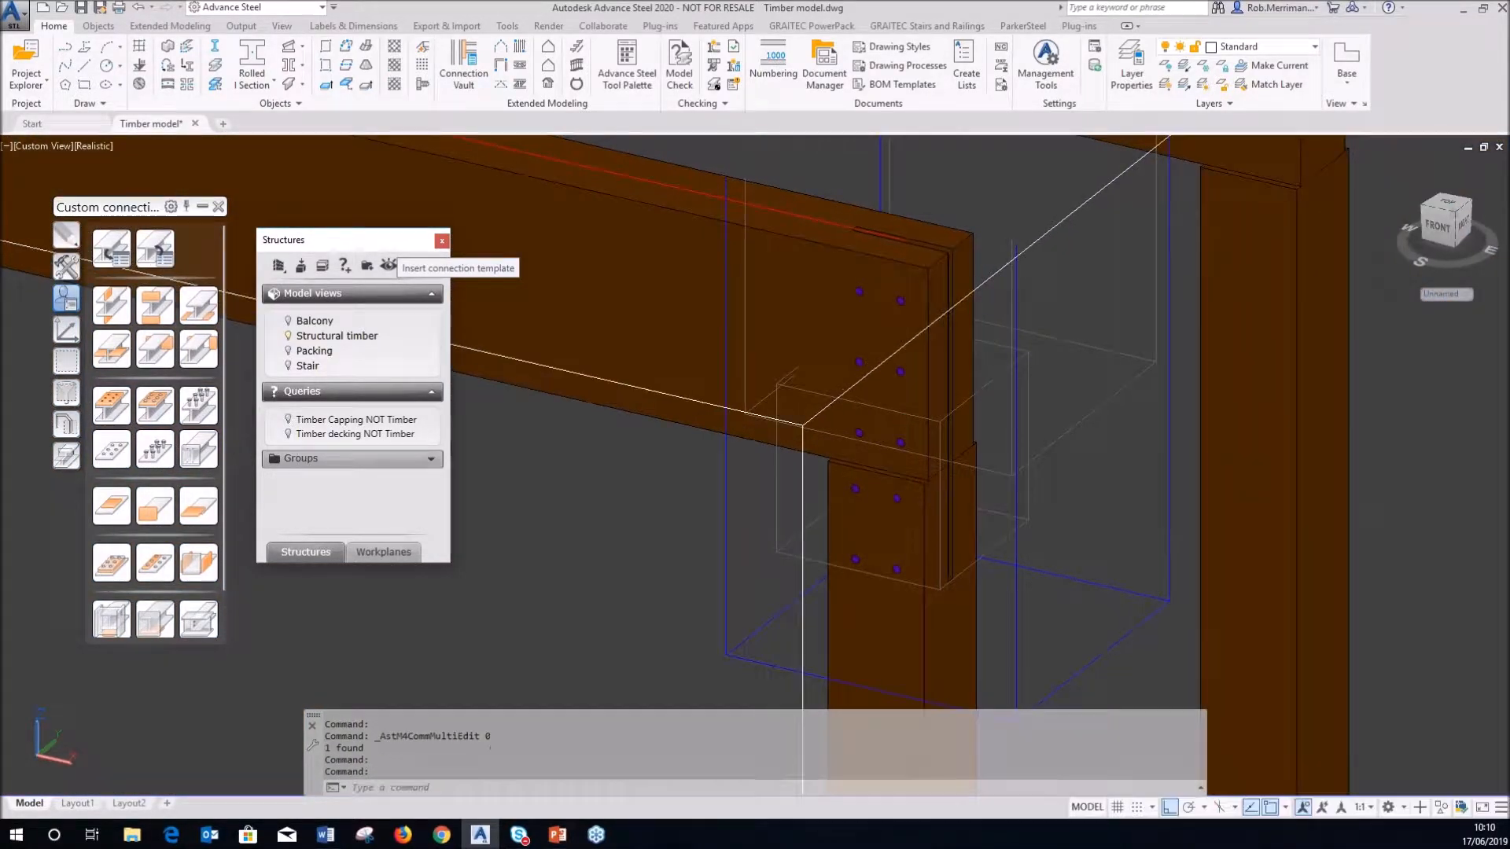
pyautogui.scroll(-4, 912, 295)
pyautogui.scroll(7, 921, 352)
pyautogui.keyDown('shift'); pyautogui.moveTo(950, 396); pyautogui.dragTo(946, 356, button='middle'); pyautogui.keyUp('shift')
pyautogui.scroll(-7, 860, 325)
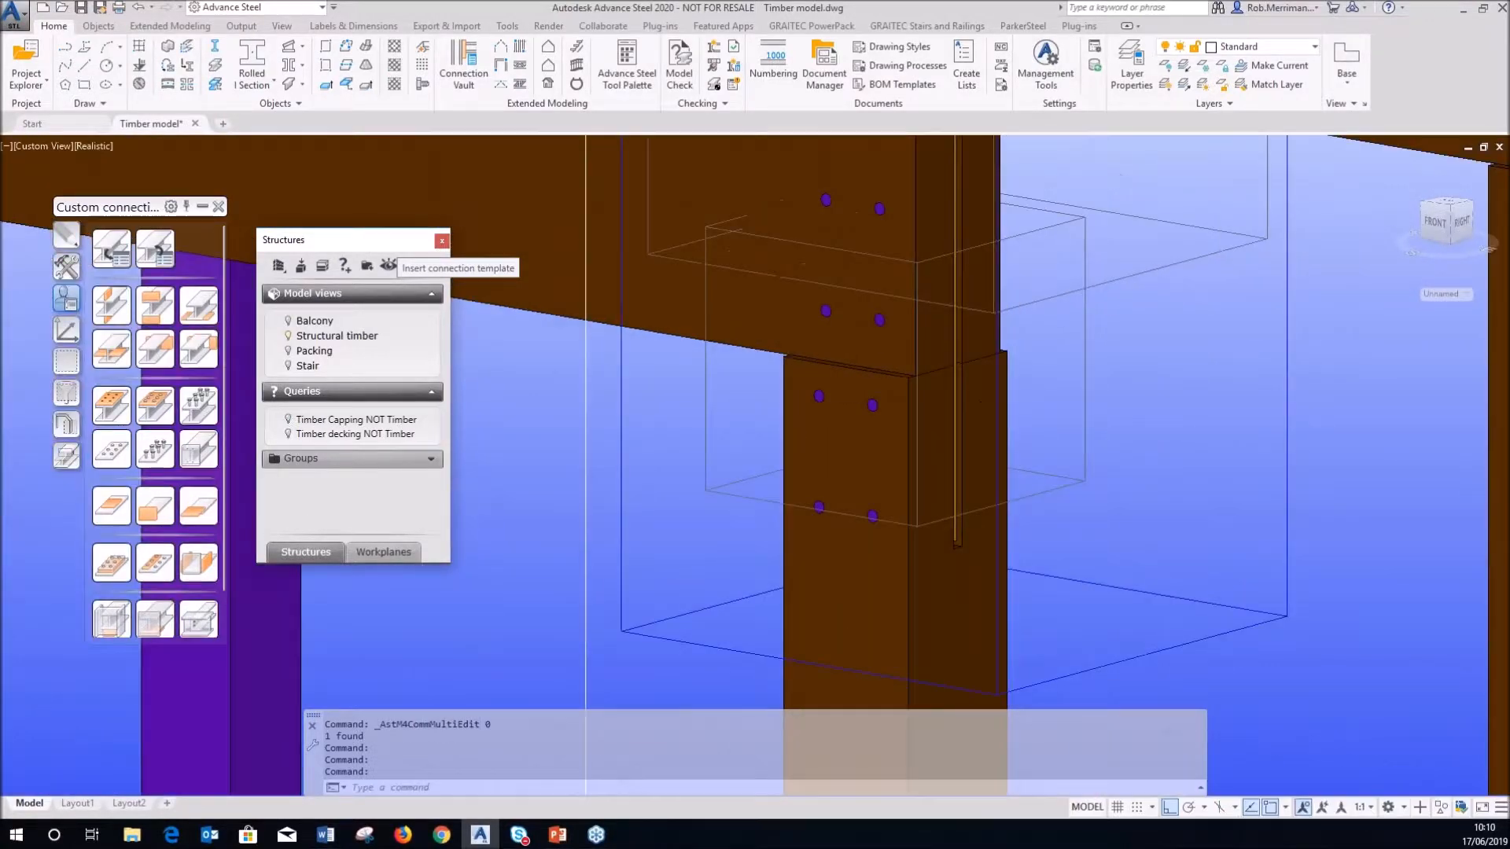
# - Insert the "140 Column Shoe" template from Timber connections.dwg at the base of the front timber post
pyautogui.scroll(-5, 787, 261)
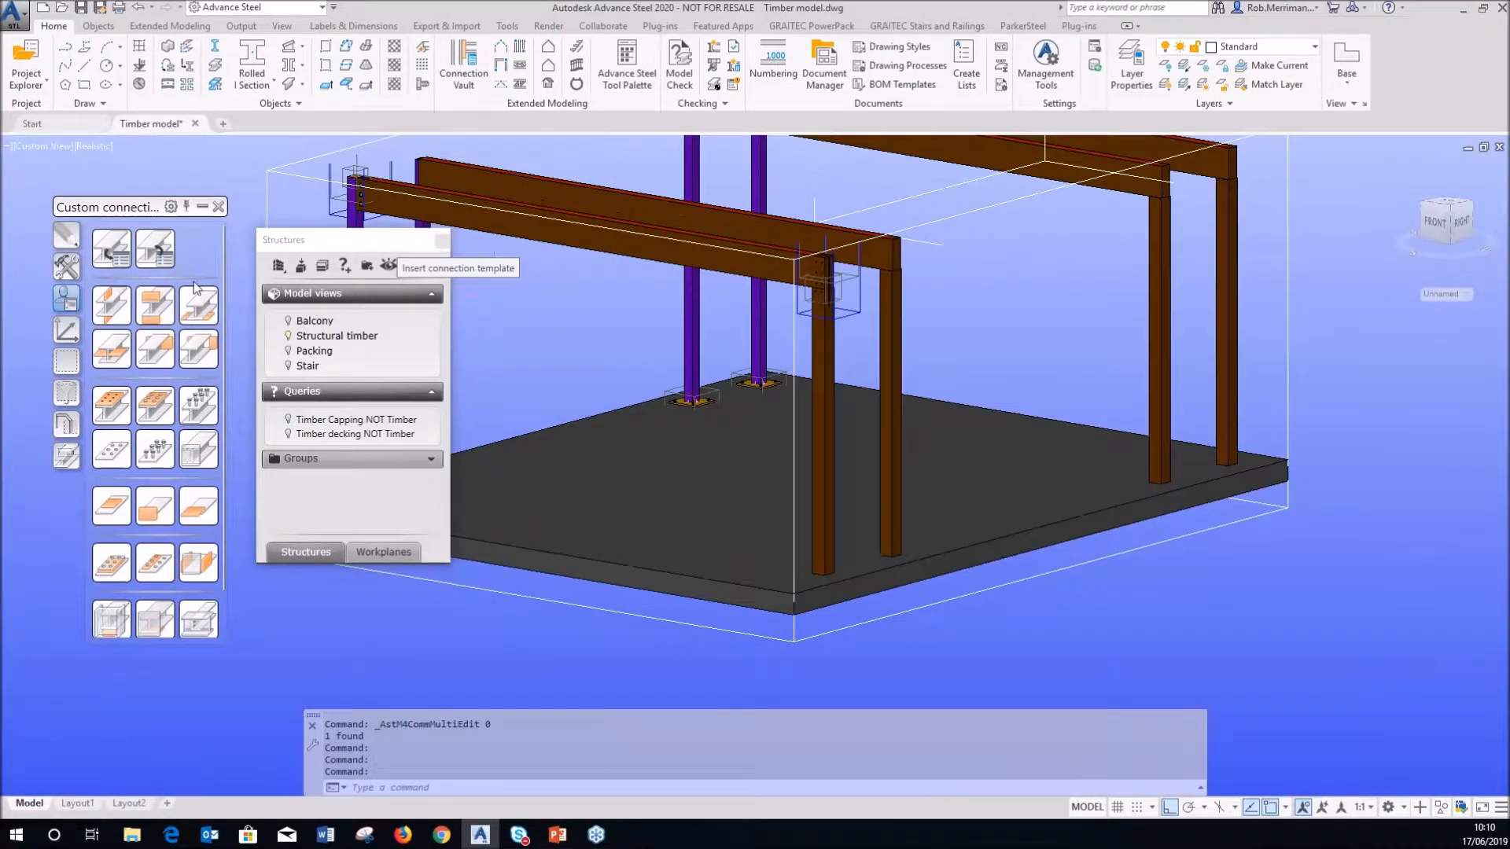
pyautogui.click(165, 258)
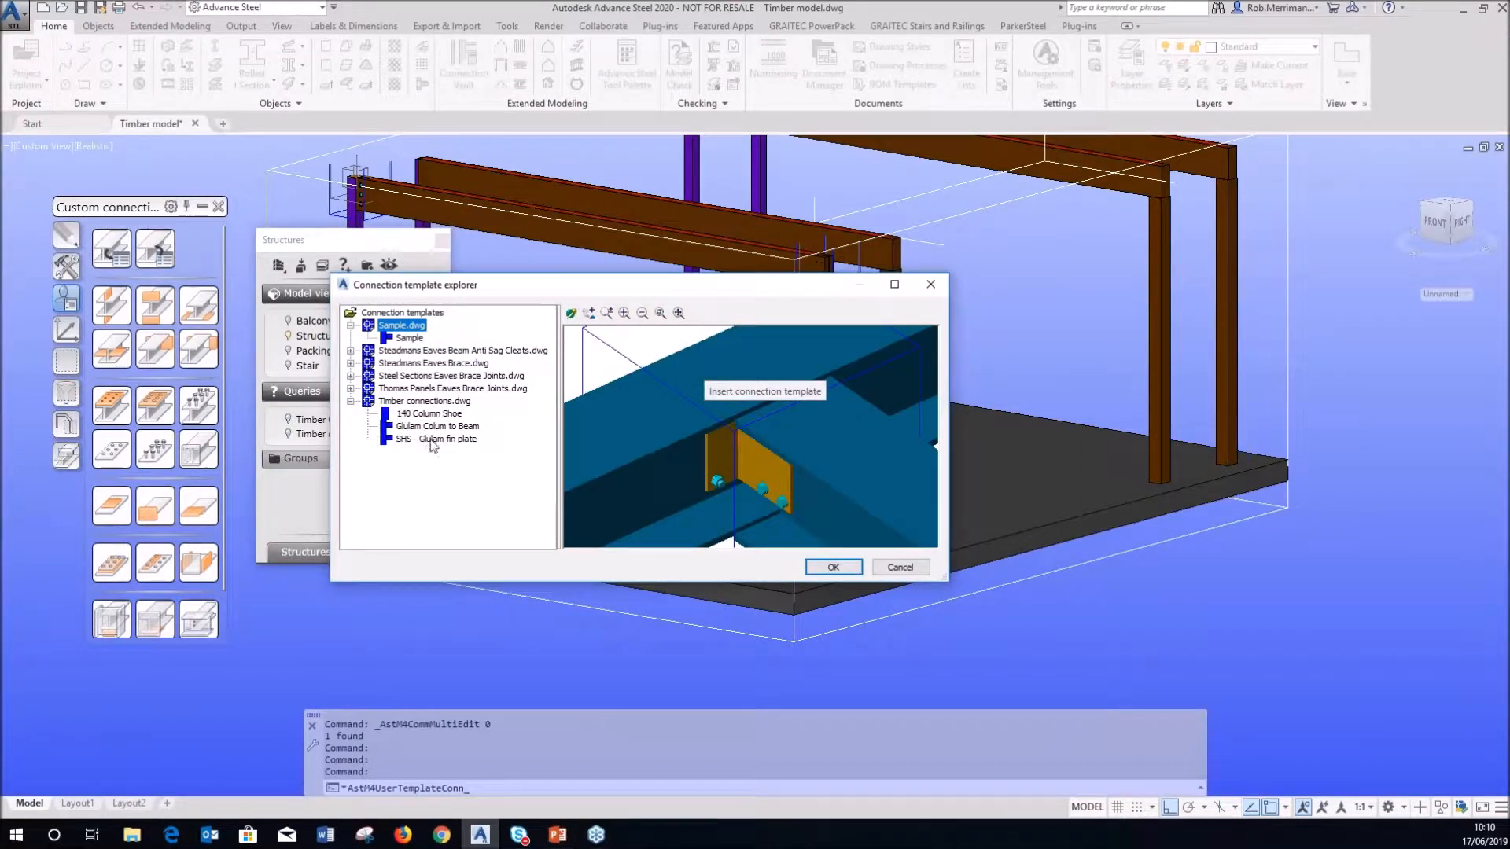
pyautogui.click(832, 567)
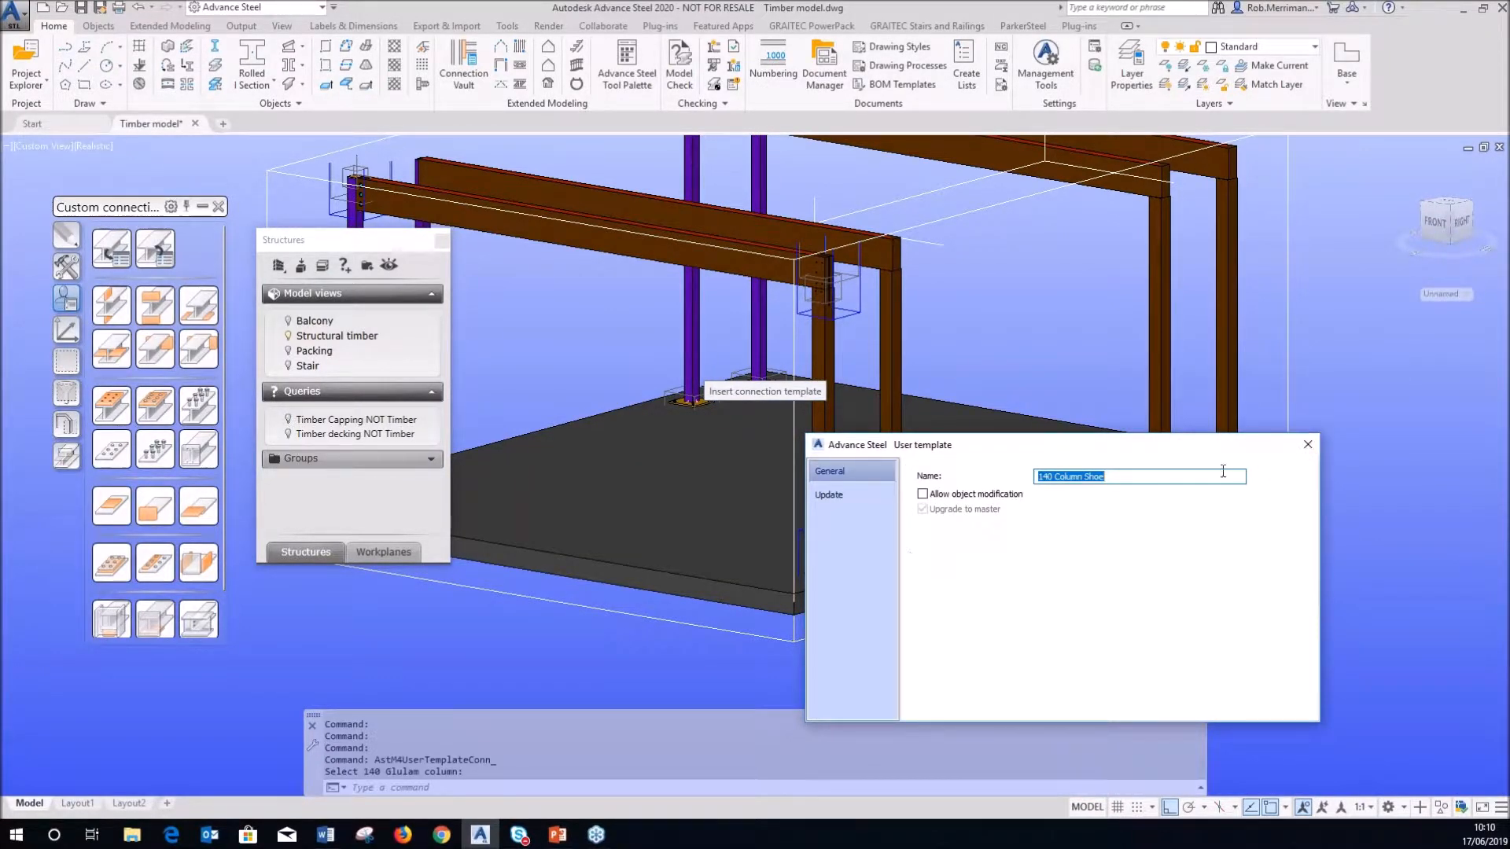
pyautogui.click(1308, 445)
# - Inspect the special part properties of the new column shoe and examine its base plate and anchor bolts at the front post
pyautogui.scroll(8, 676, 390)
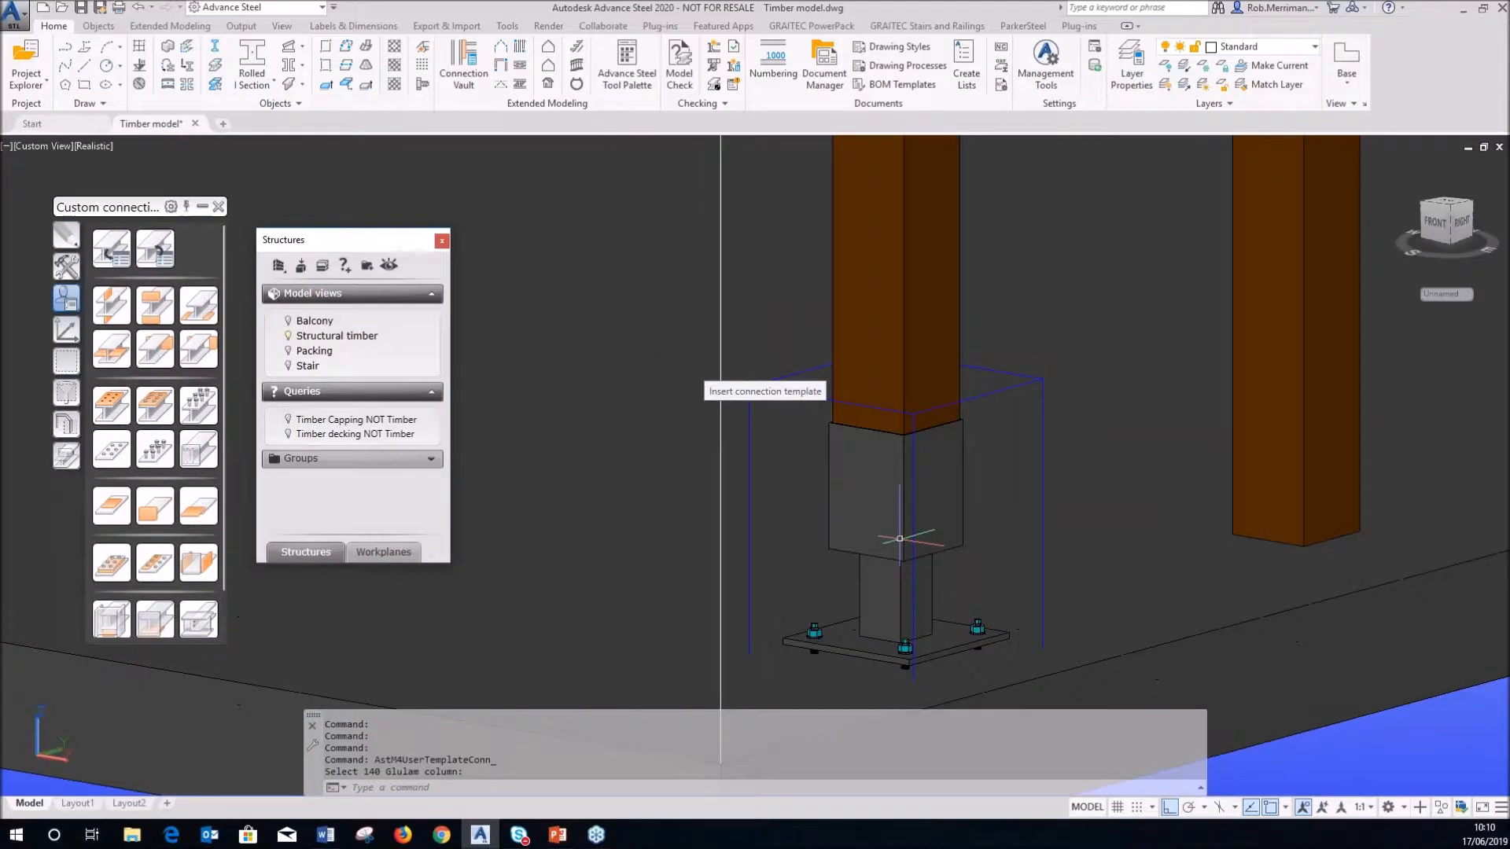
pyautogui.doubleClick(899, 538)
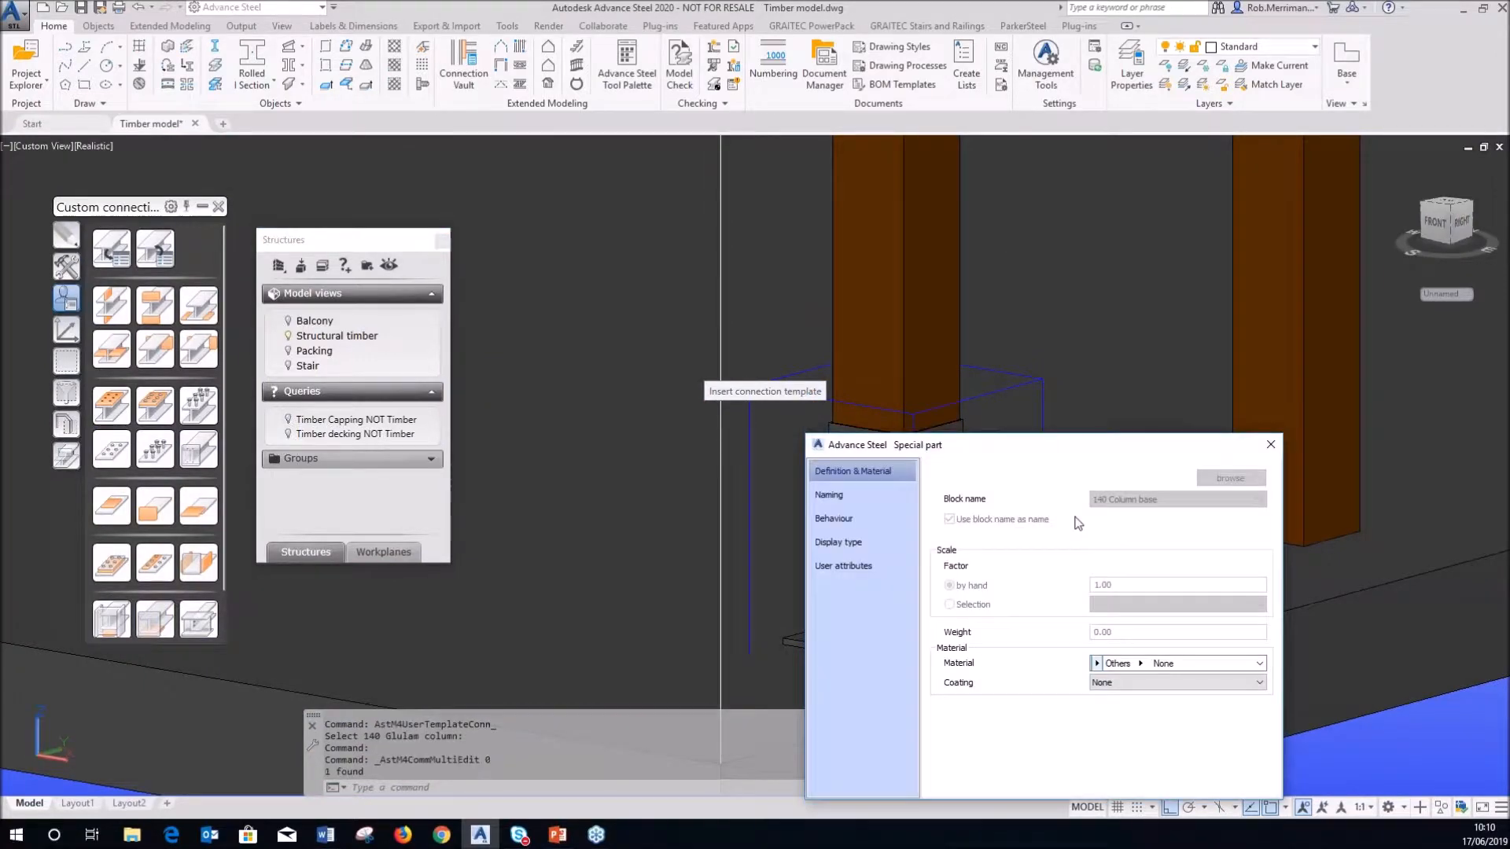
pyautogui.click(1270, 444)
pyautogui.scroll(5, 968, 559)
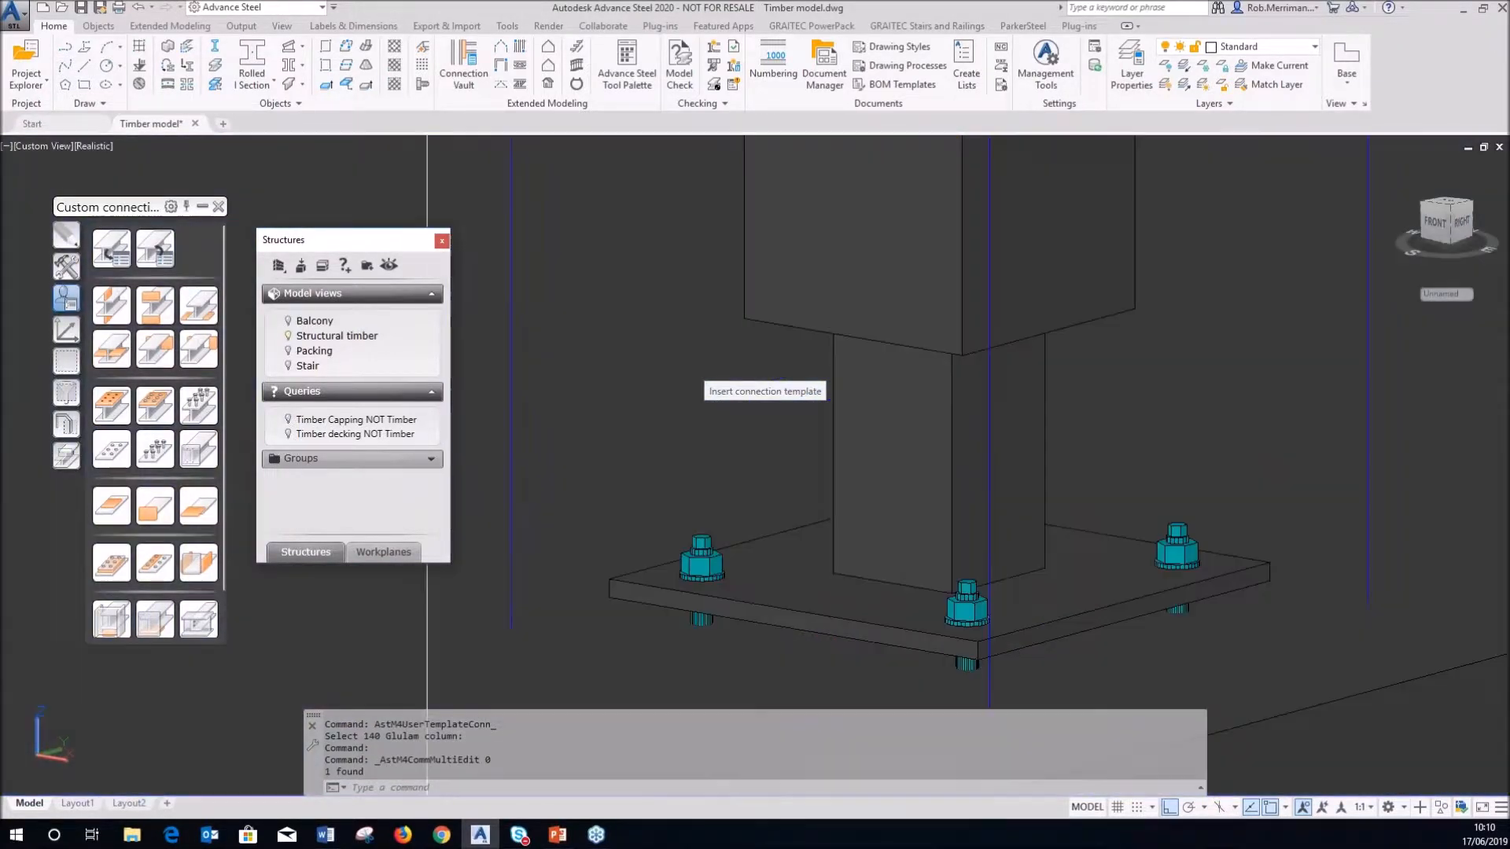
pyautogui.keyDown('shift'); pyautogui.moveTo(968, 560); pyautogui.dragTo(991, 579, button='middle'); pyautogui.keyUp('shift')
pyautogui.scroll(-4, 809, 645)
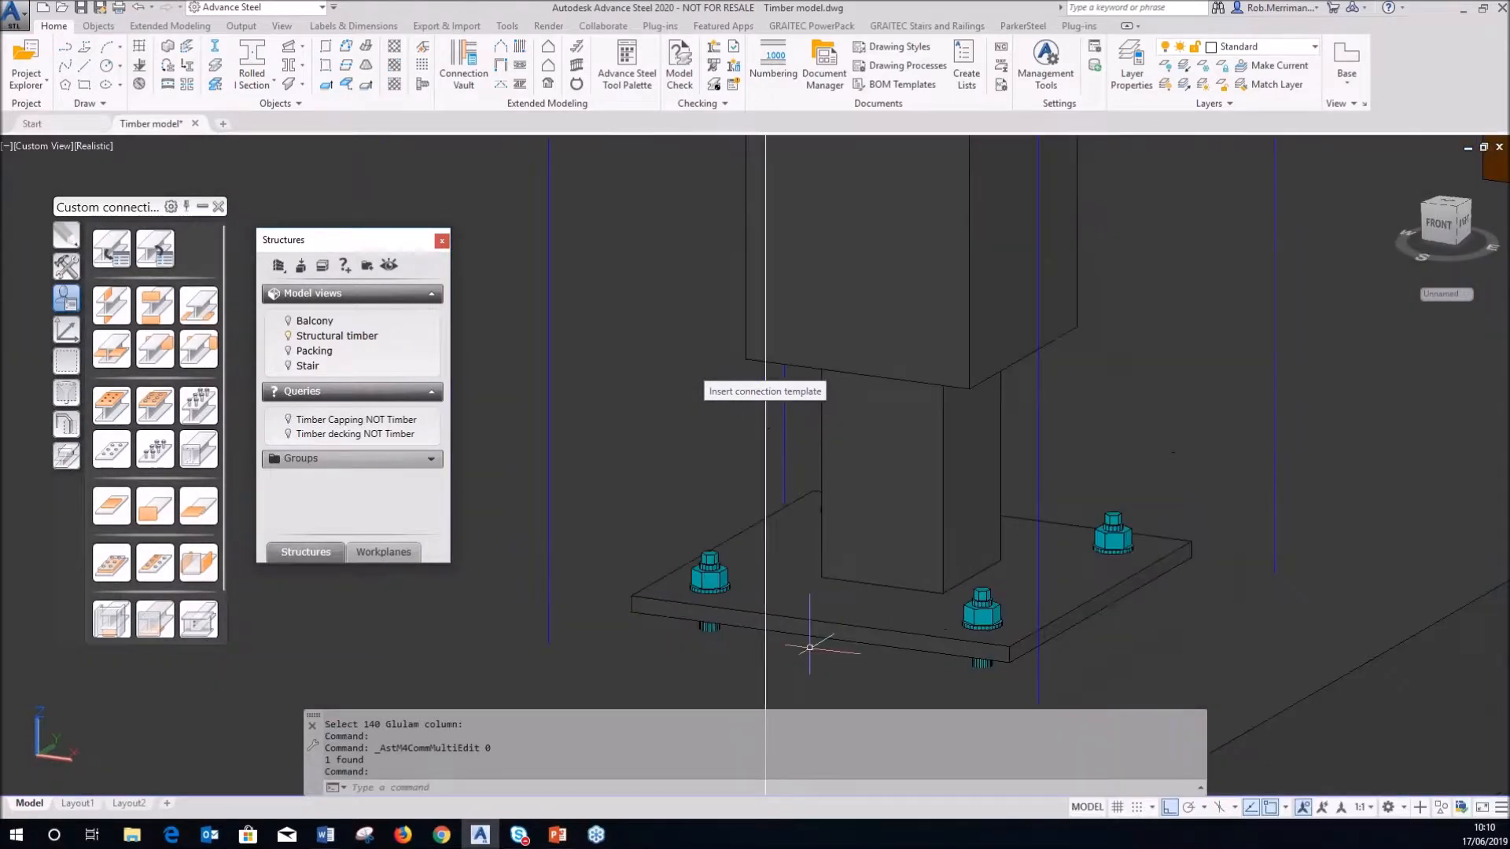
pyautogui.scroll(-4, 917, 503)
pyautogui.click(924, 357)
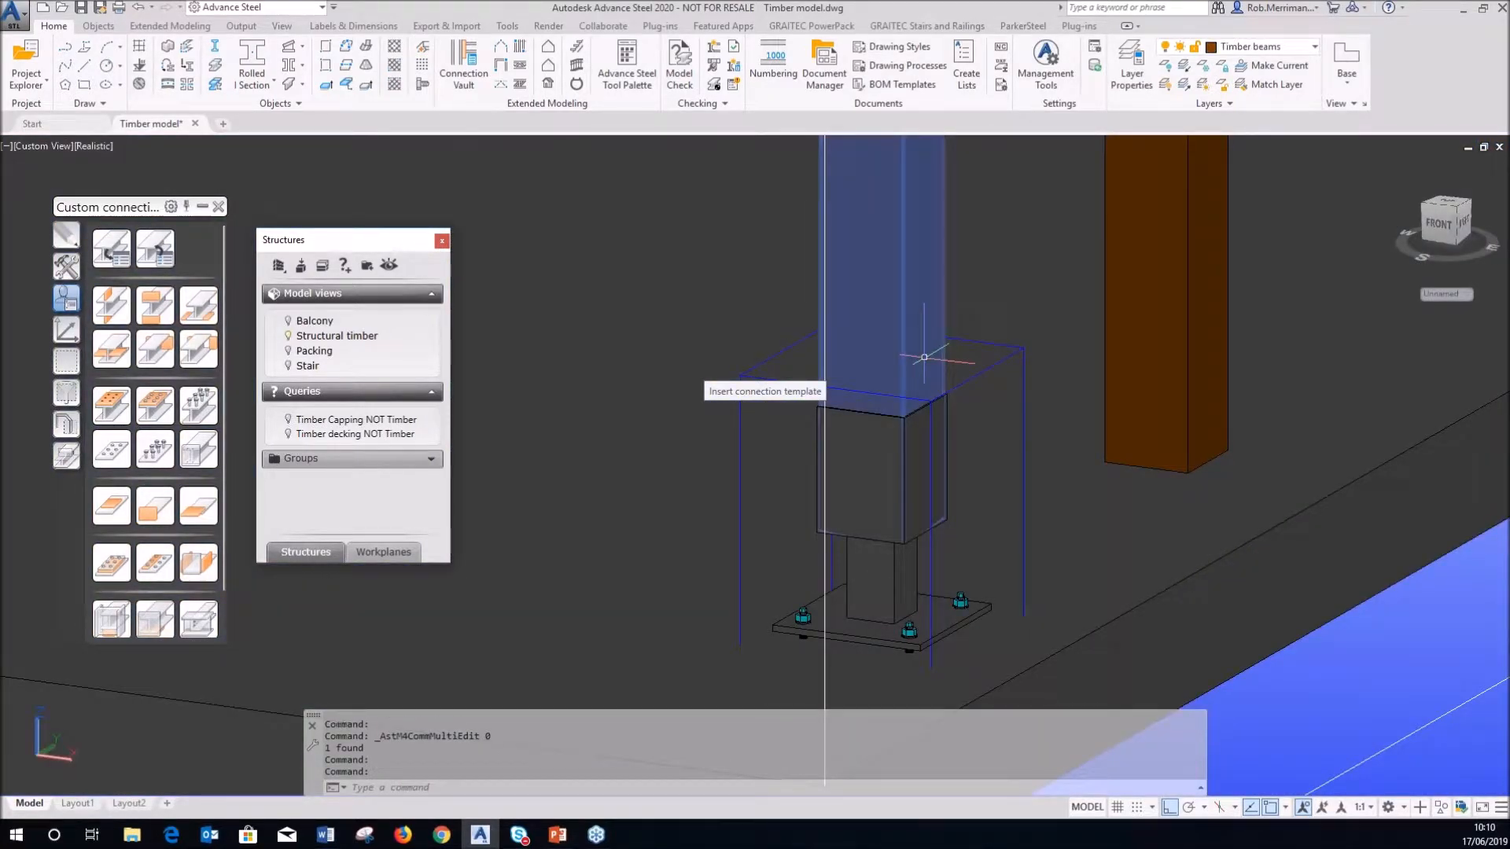
pyautogui.press('Escape')
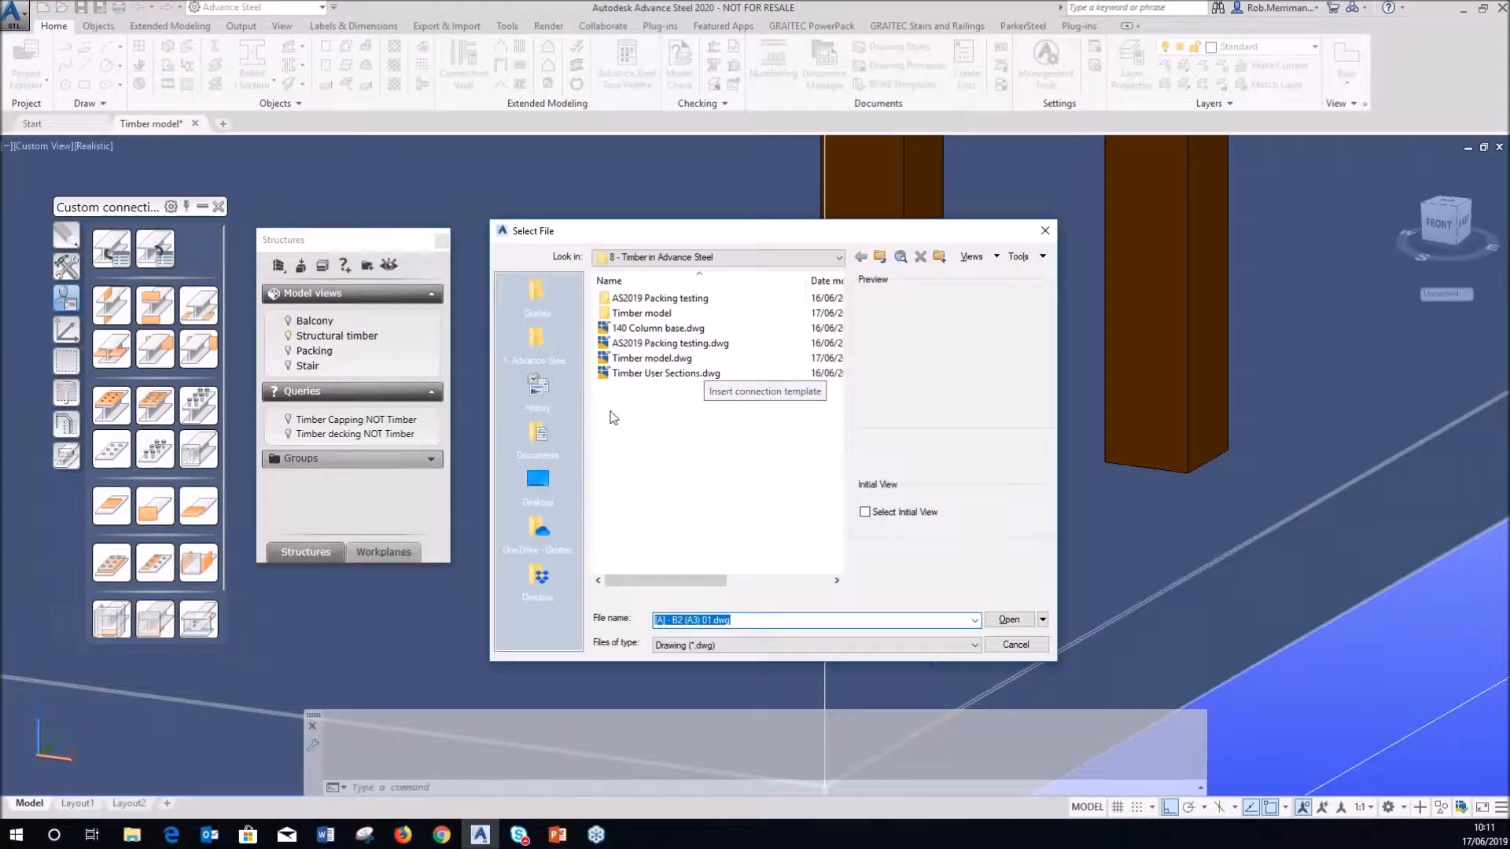
# - Open Timber connections.dwg from the ProgramData\Autodesk\Advance Steel 2020\GBR\Shared\ConnectionTemplates folder on the C: drive
pyautogui.click(675, 265)
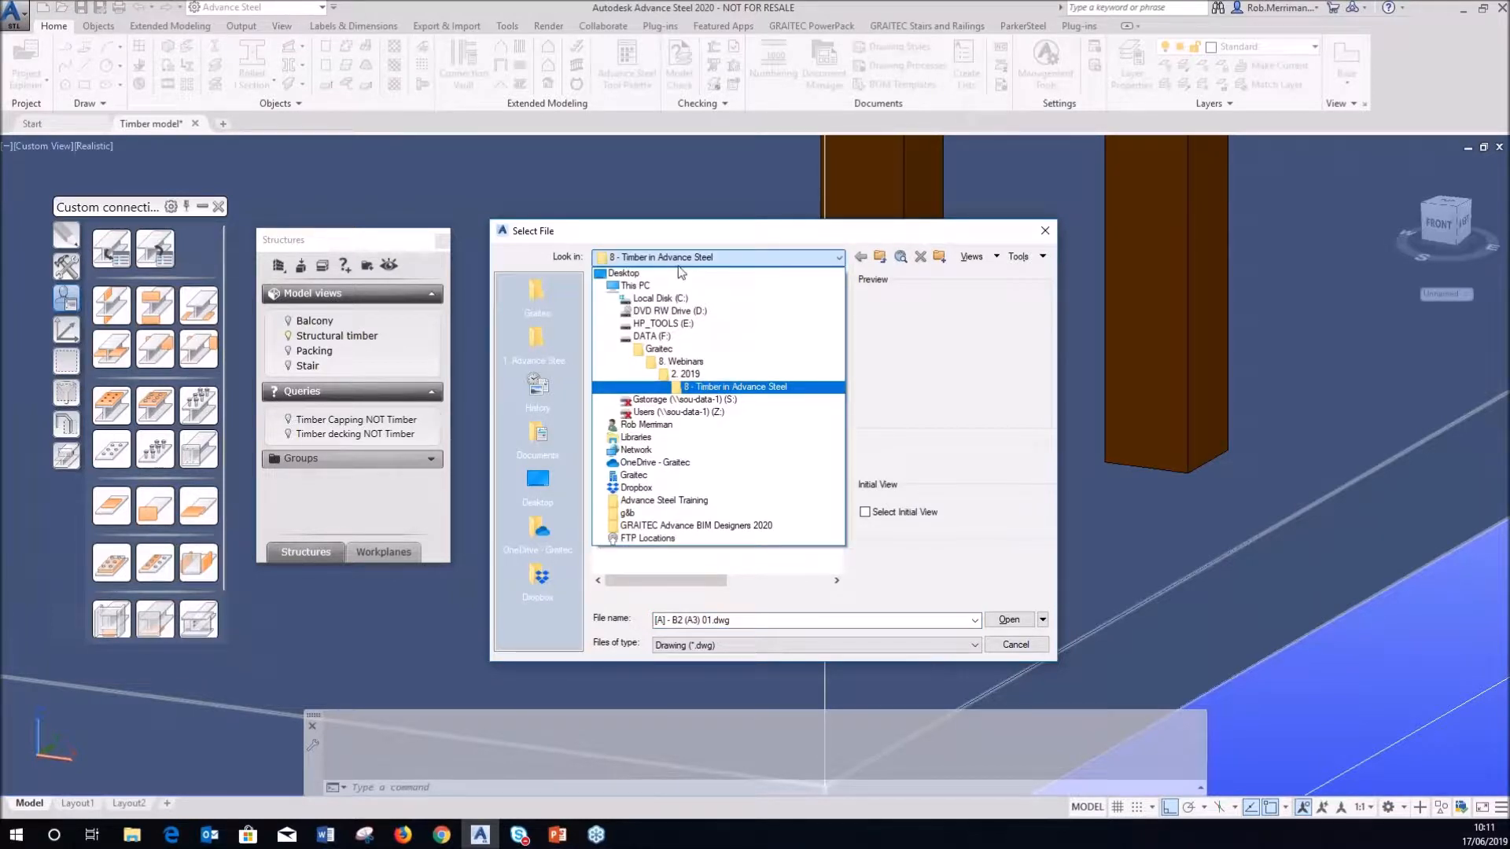
pyautogui.click(675, 298)
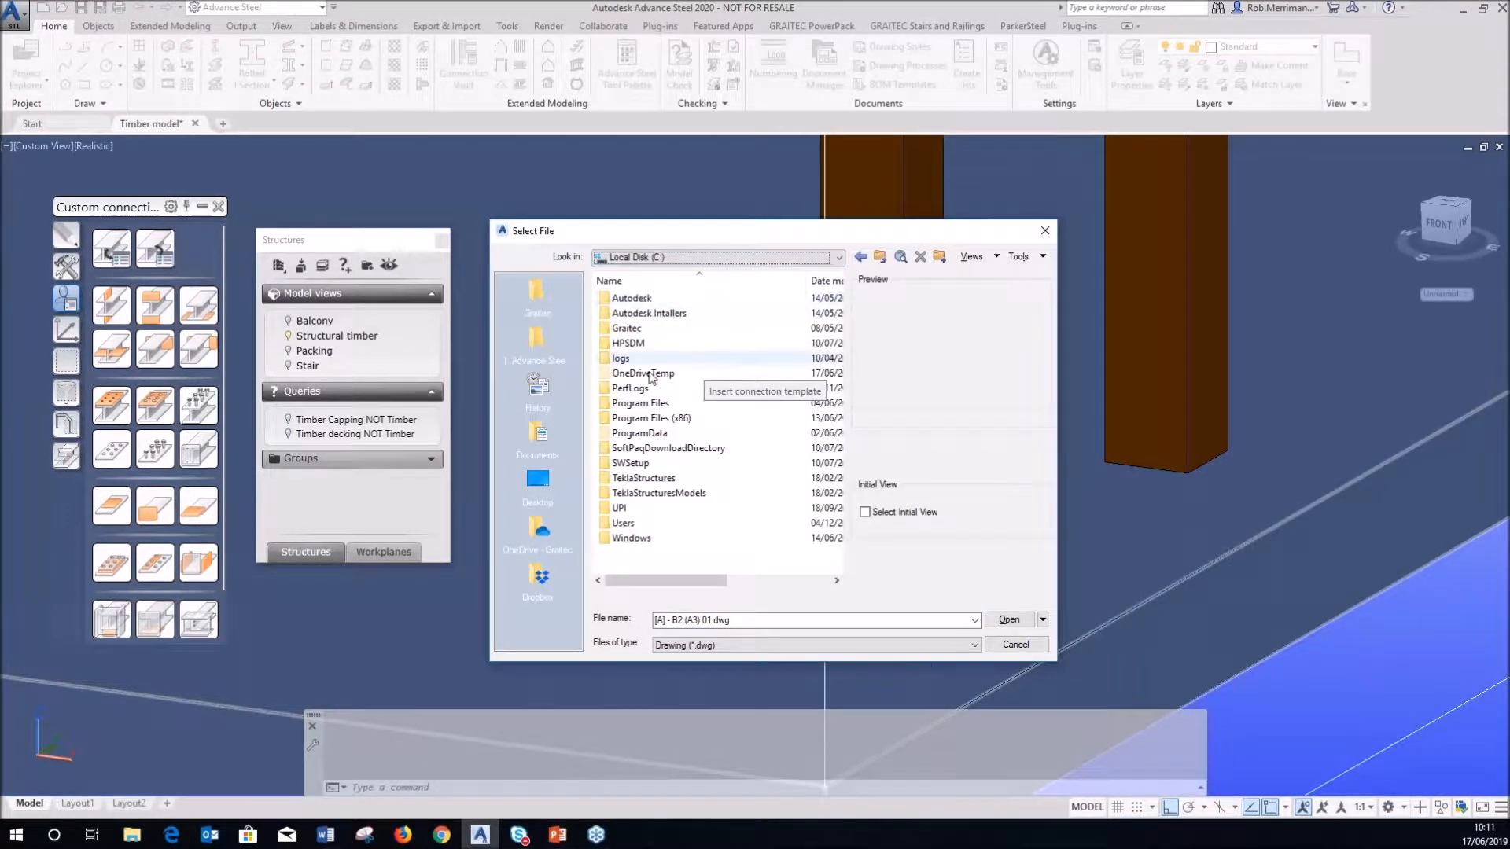
pyautogui.click(639, 434)
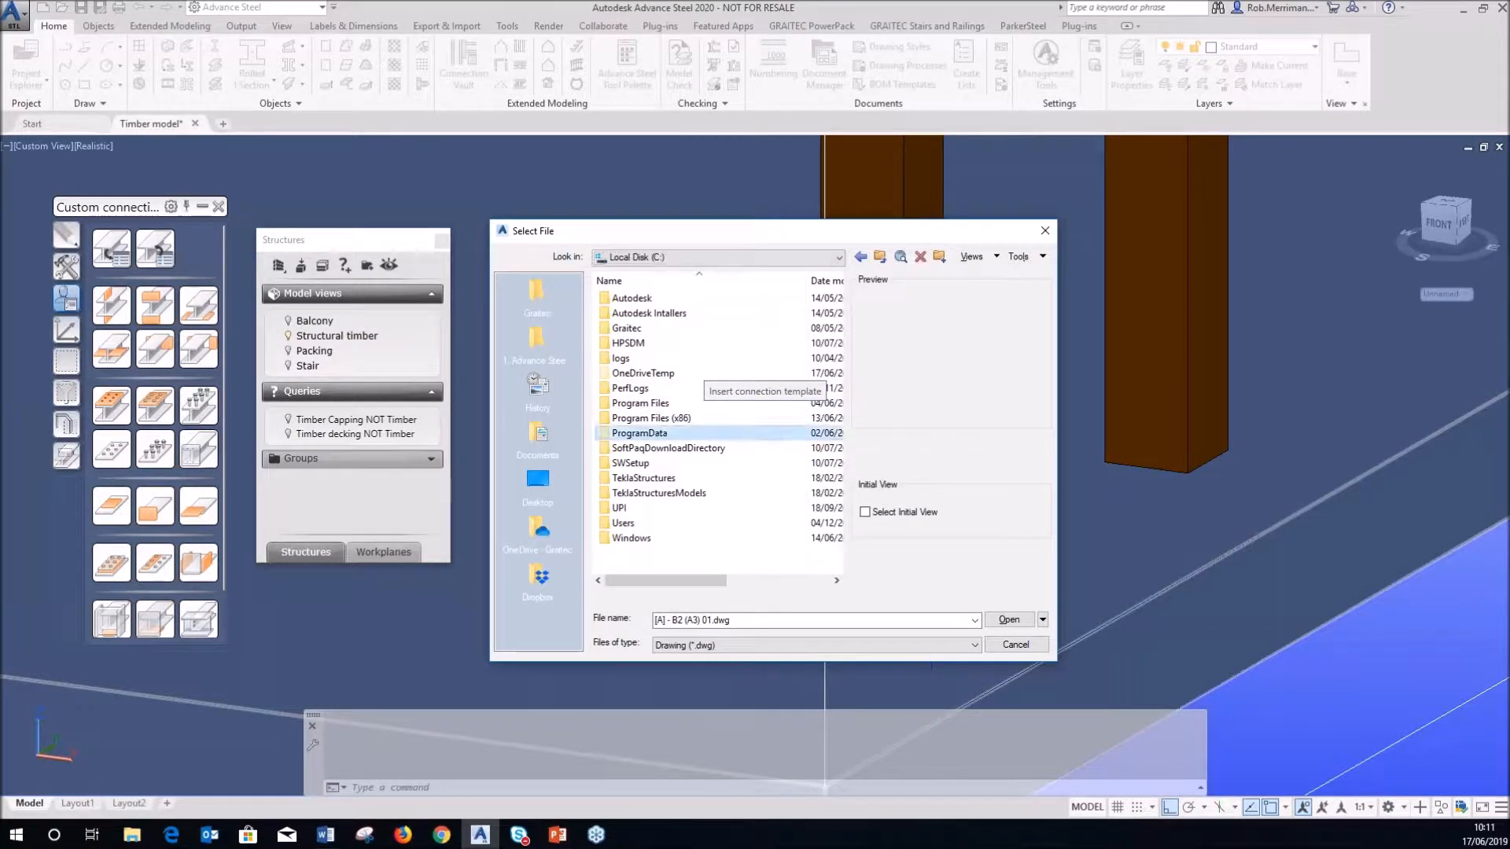
pyautogui.doubleClick(639, 433)
pyautogui.doubleClick(645, 391)
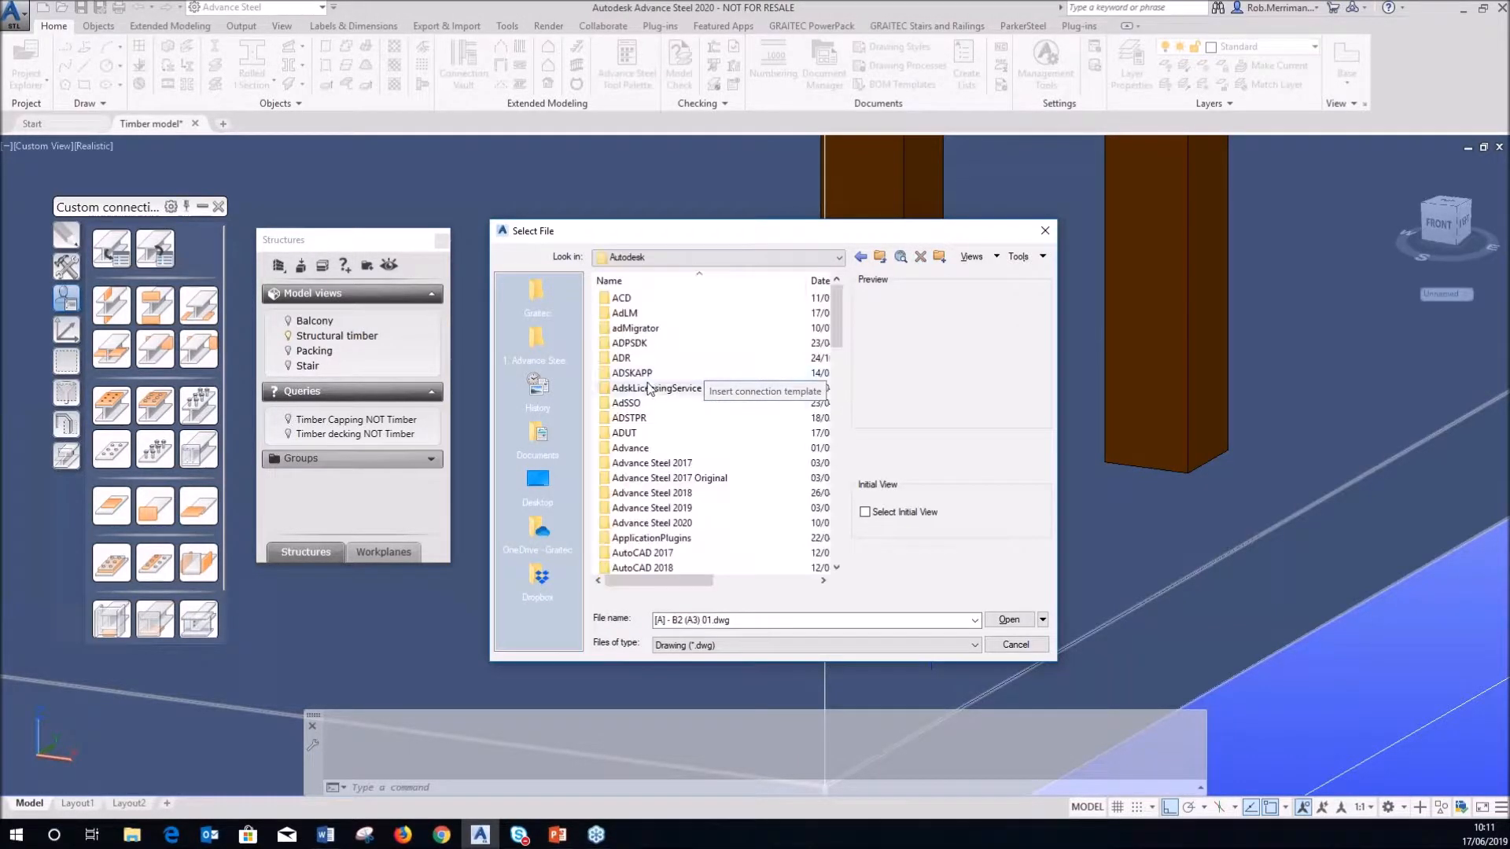
pyautogui.doubleClick(668, 524)
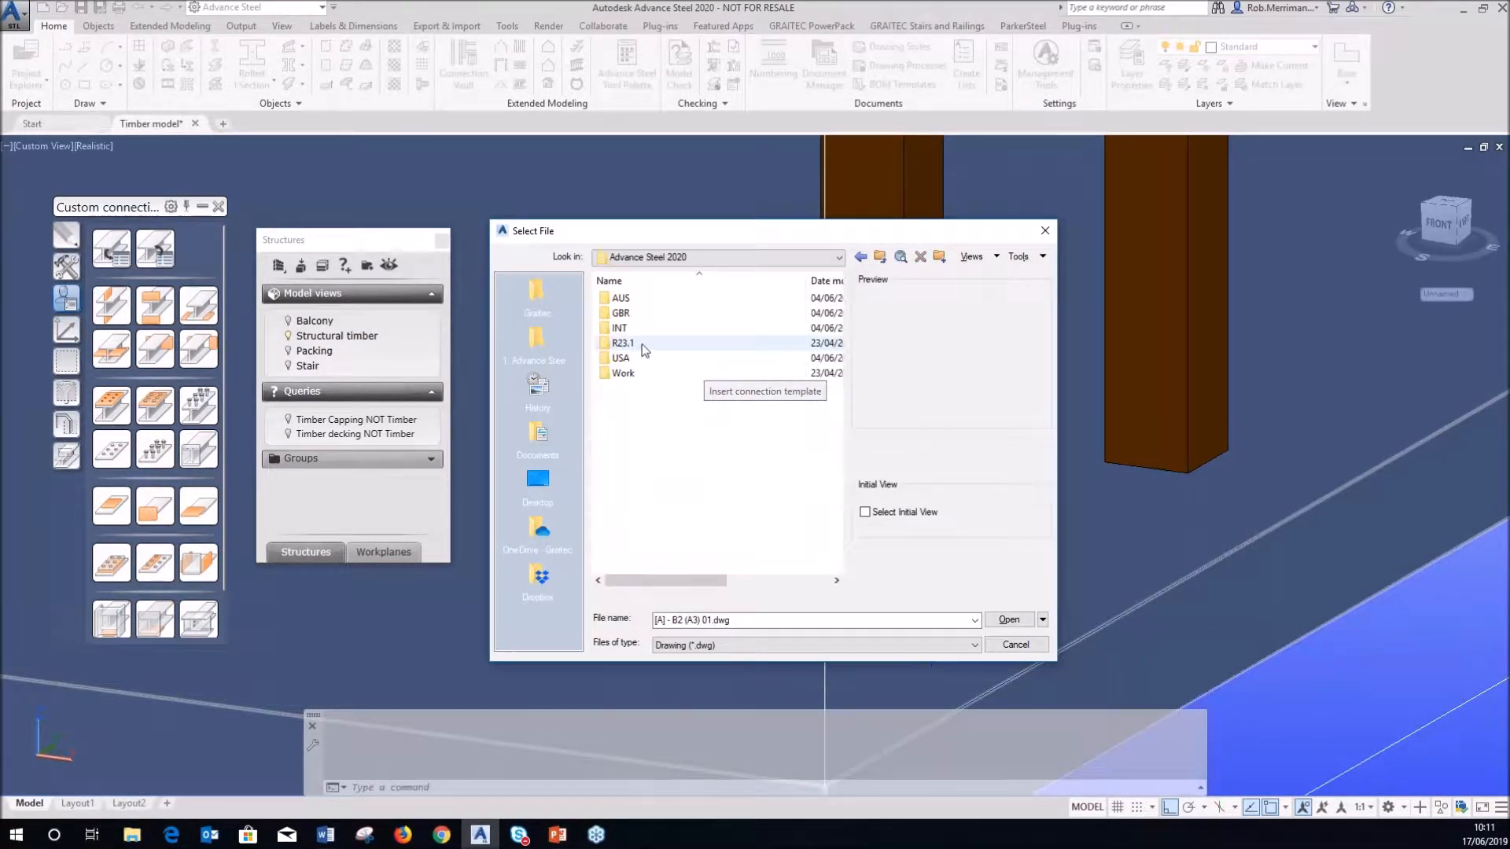
pyautogui.doubleClick(641, 314)
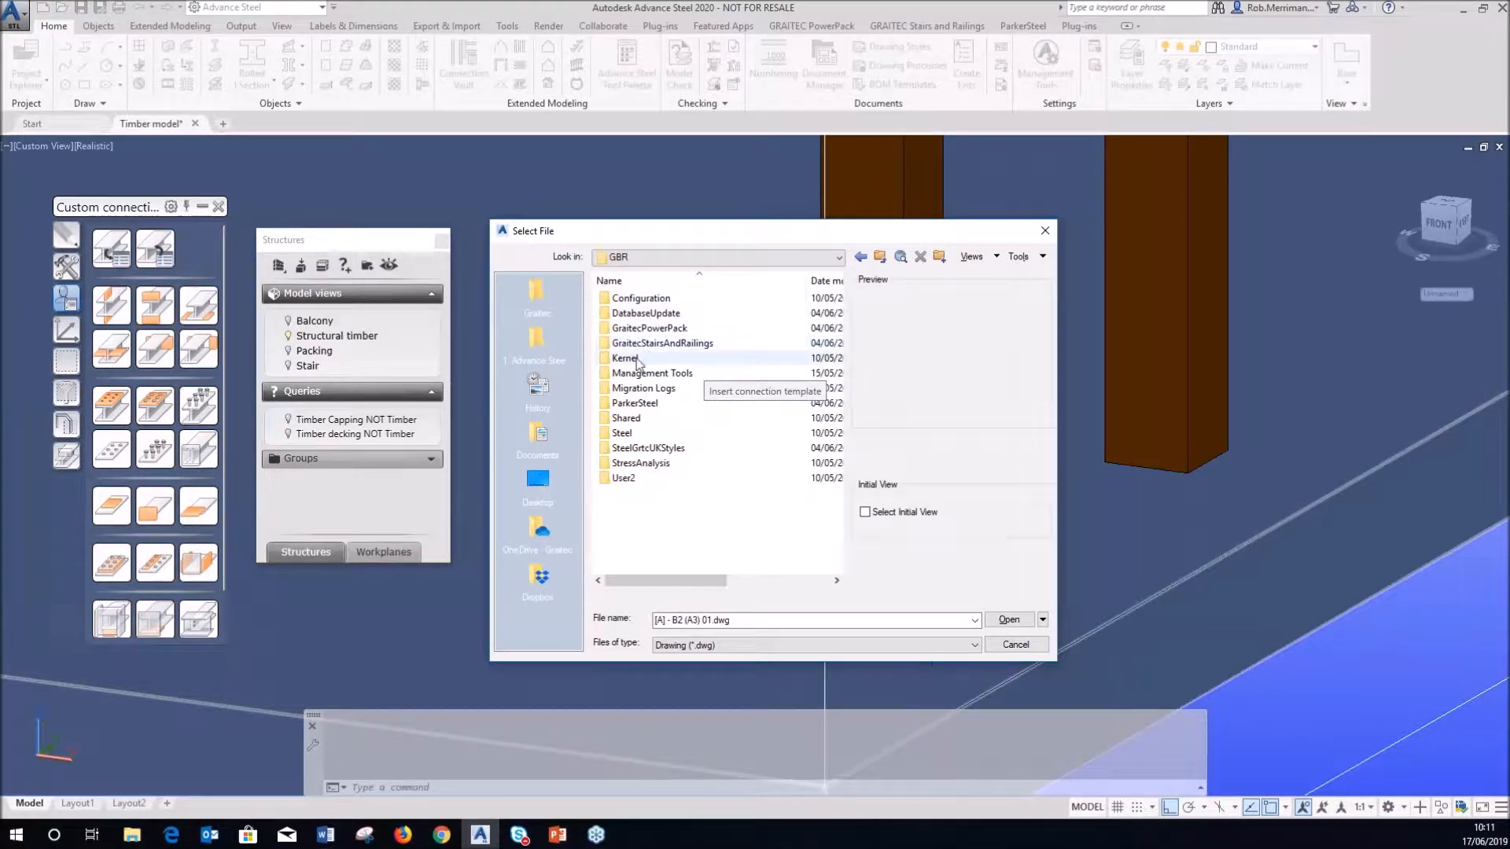
pyautogui.doubleClick(639, 420)
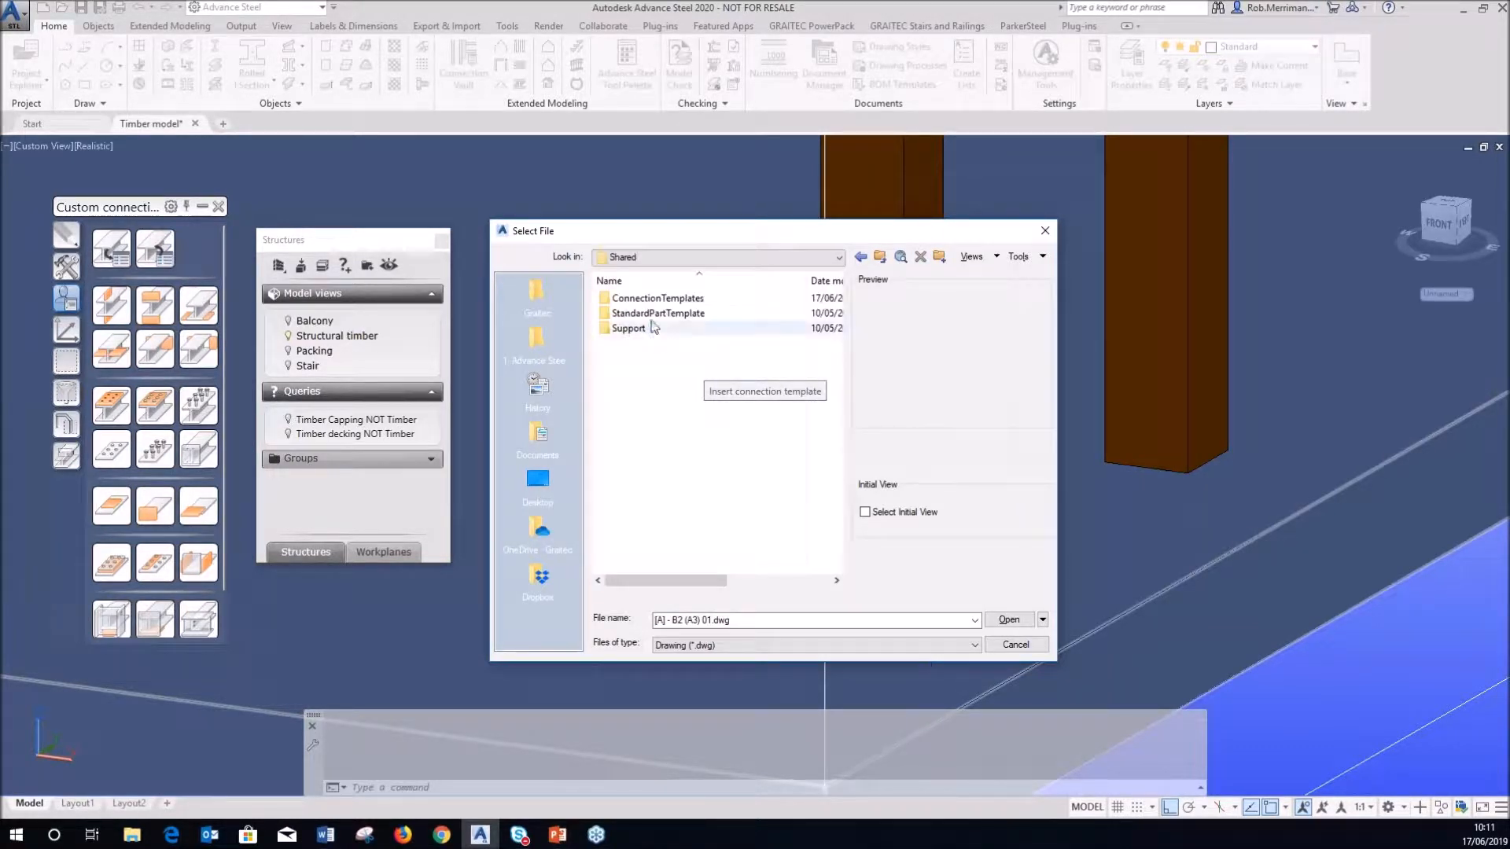
pyautogui.doubleClick(641, 299)
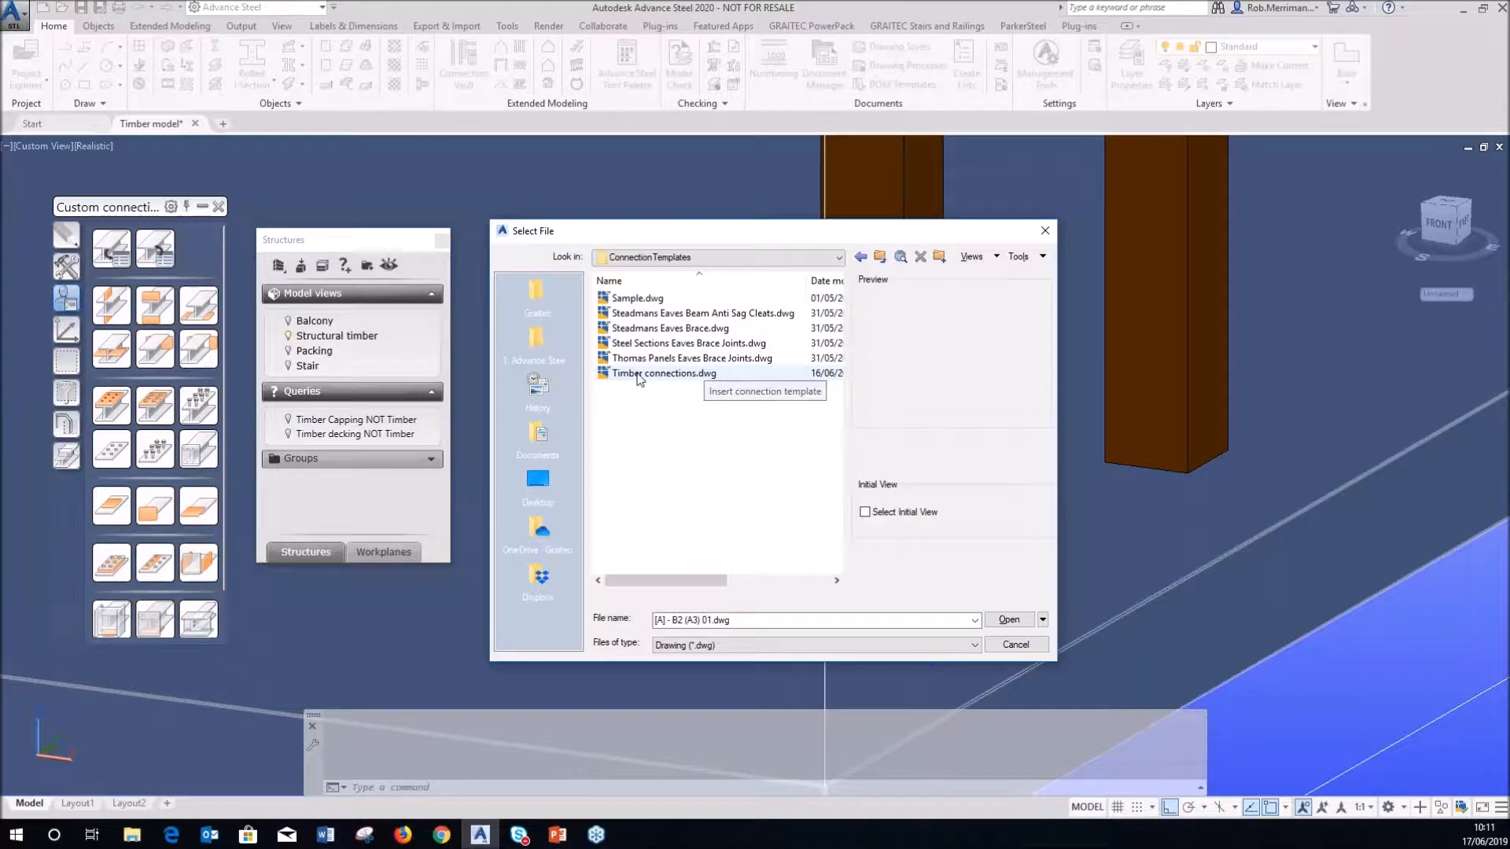
pyautogui.doubleClick(637, 375)
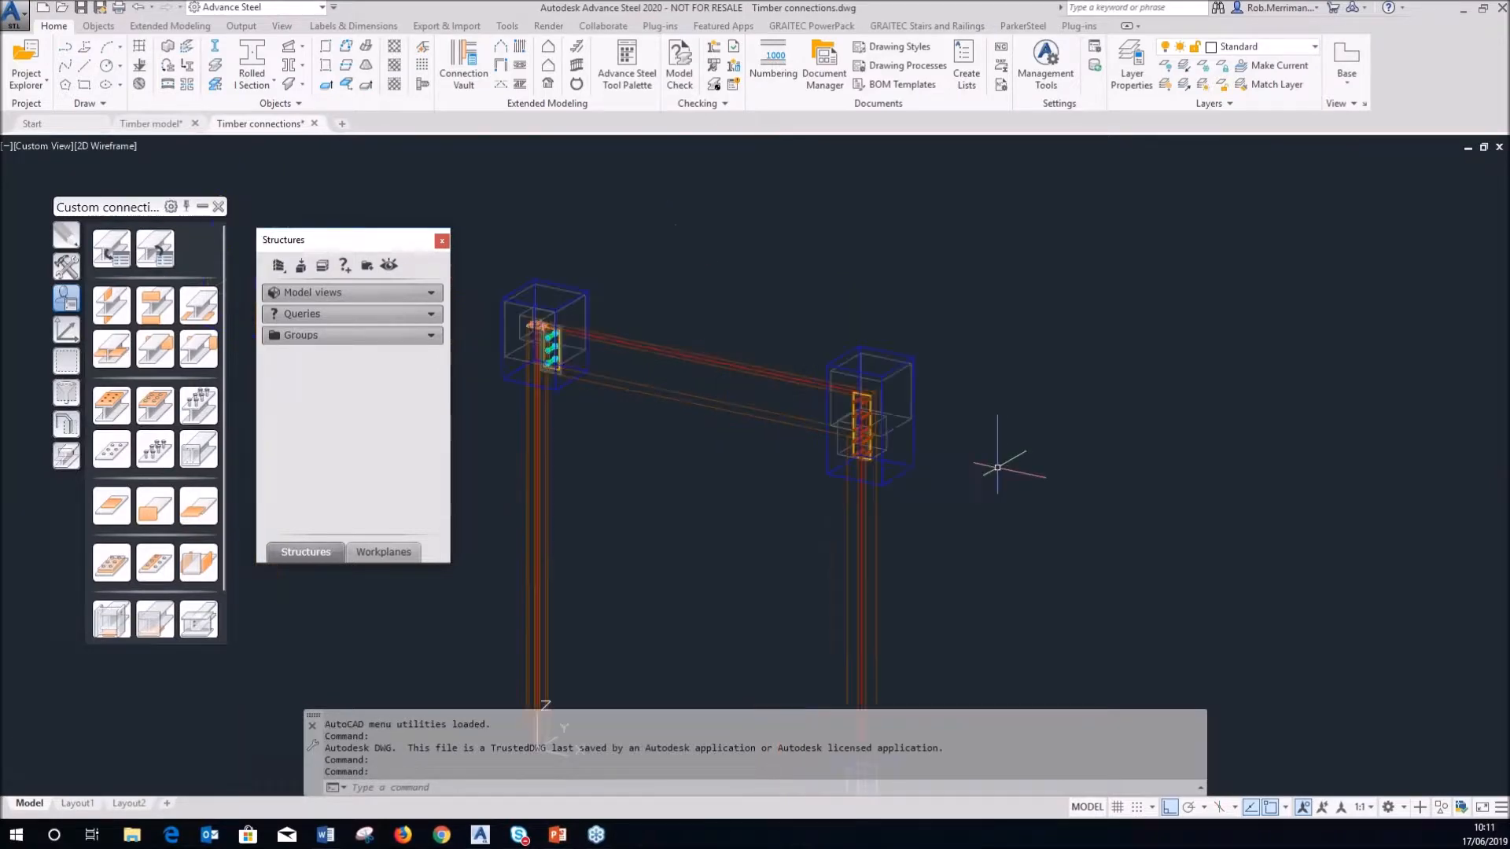
# - Show the connection template model in the Realistic visual style, with the bolted post-to-beam joint in close-up
pyautogui.click(105, 146)
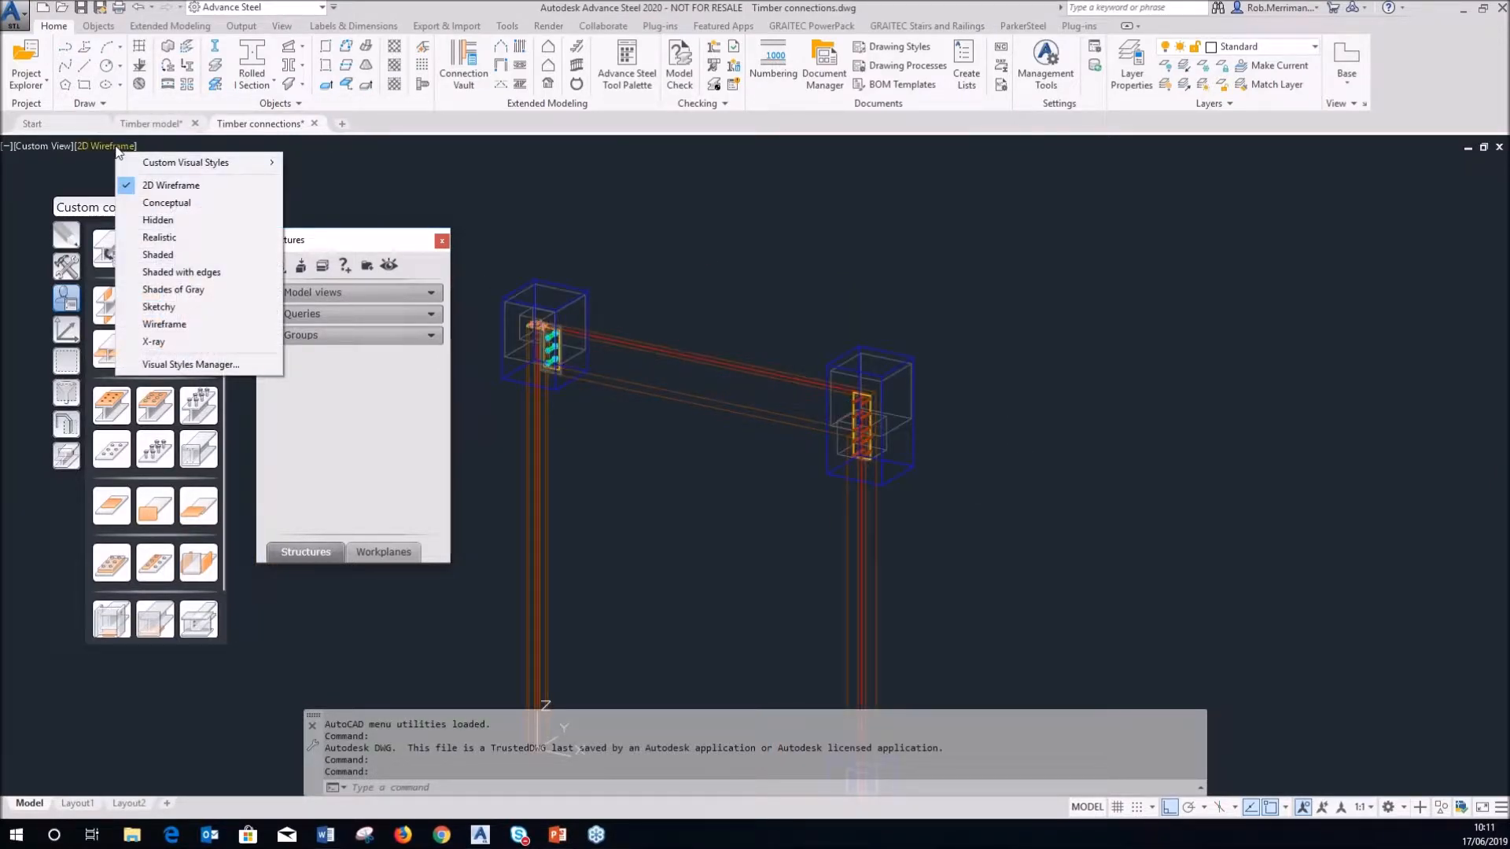
pyautogui.click(160, 237)
pyautogui.scroll(5, 514, 334)
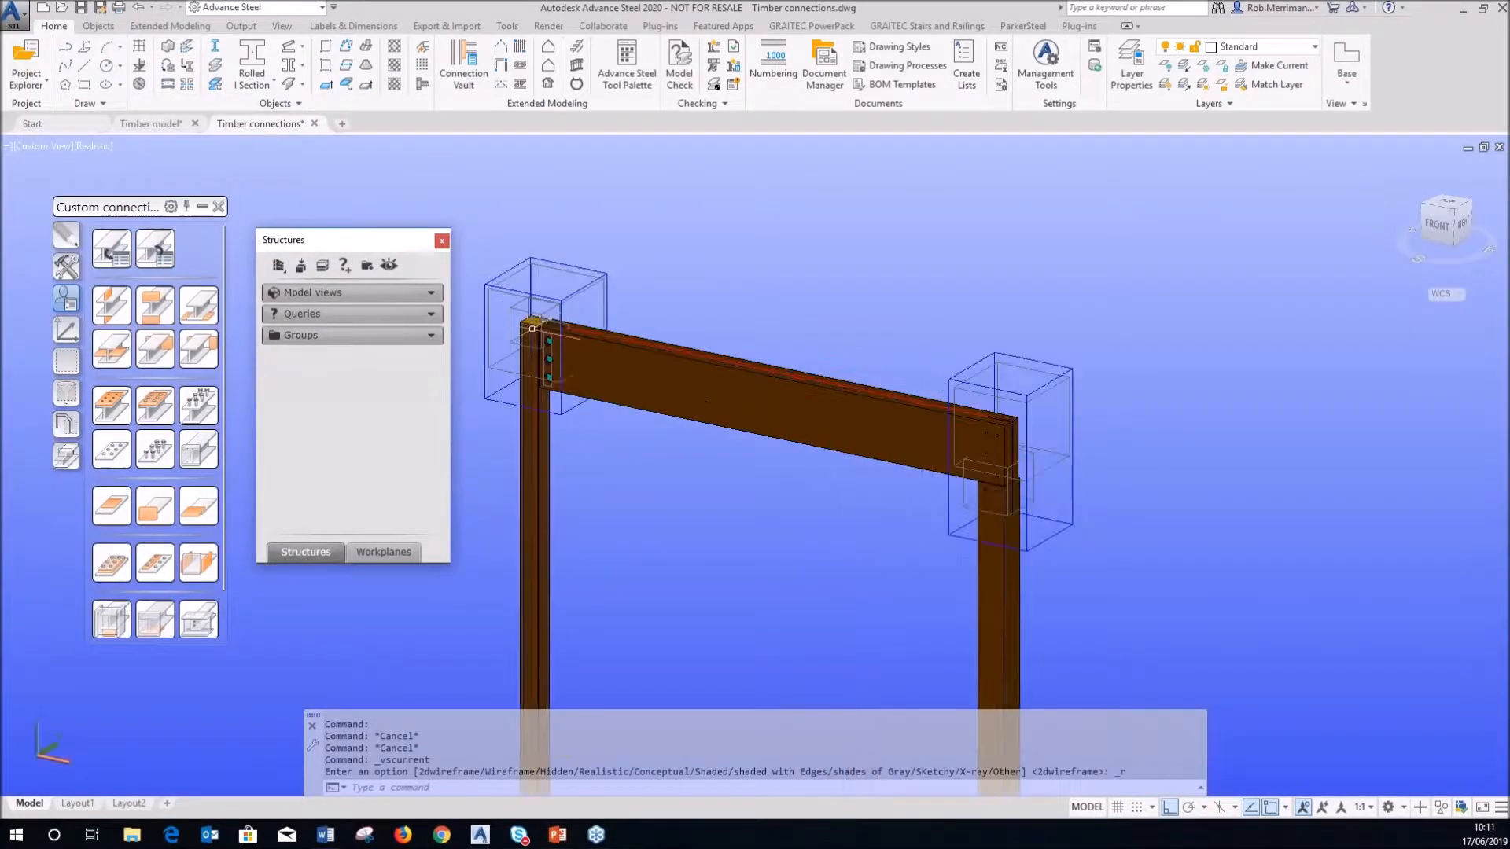
pyautogui.scroll(3, 515, 335)
pyautogui.scroll(-2, 779, 358)
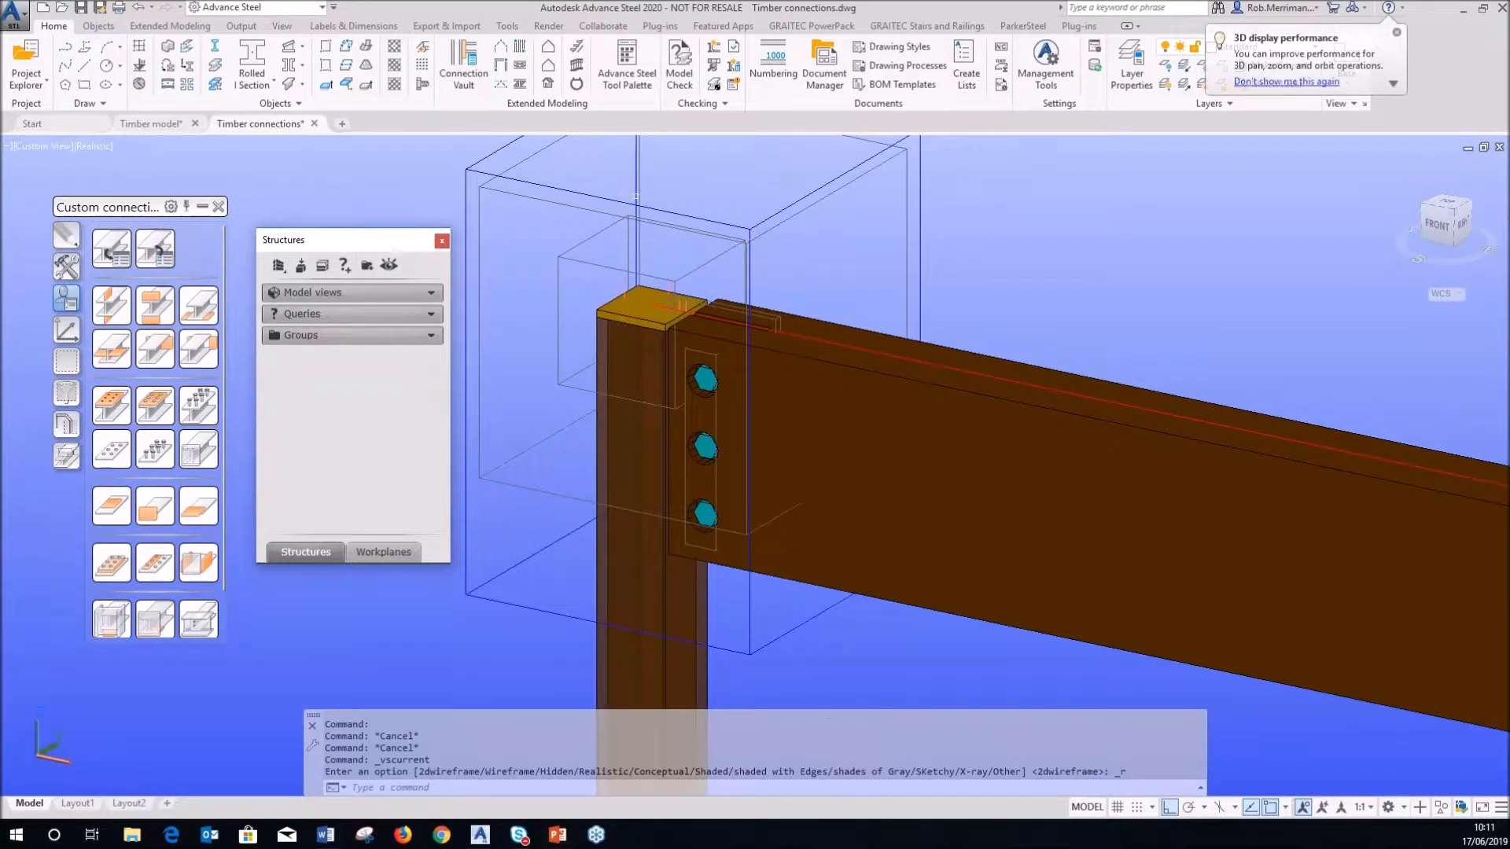
# - Inspect the template joint's component boxes and review the cut settings of its "Saw cut - Flange" connection
pyautogui.click(585, 241)
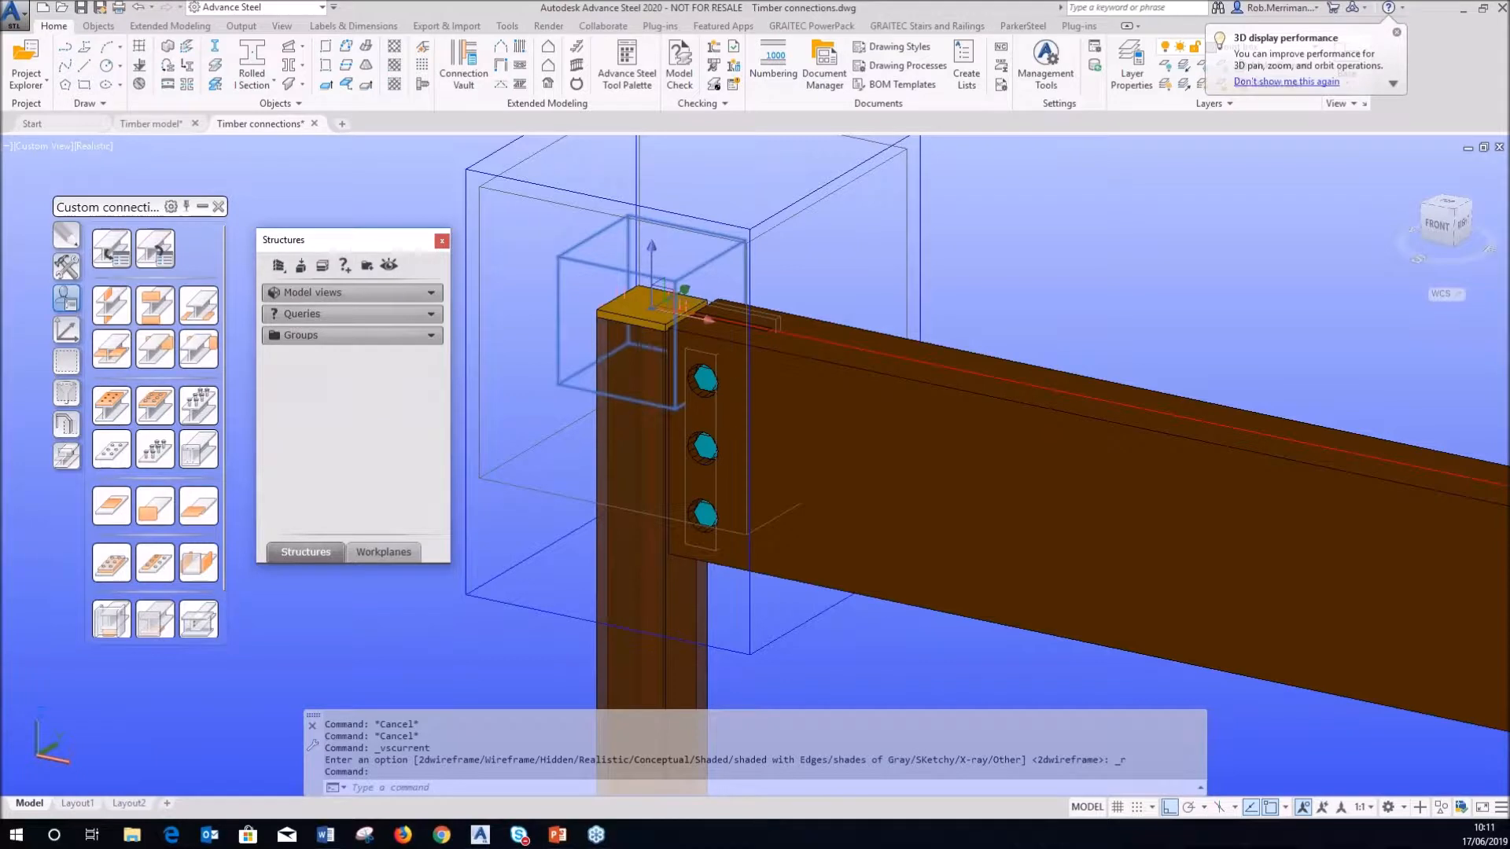
pyautogui.click(1314, 444)
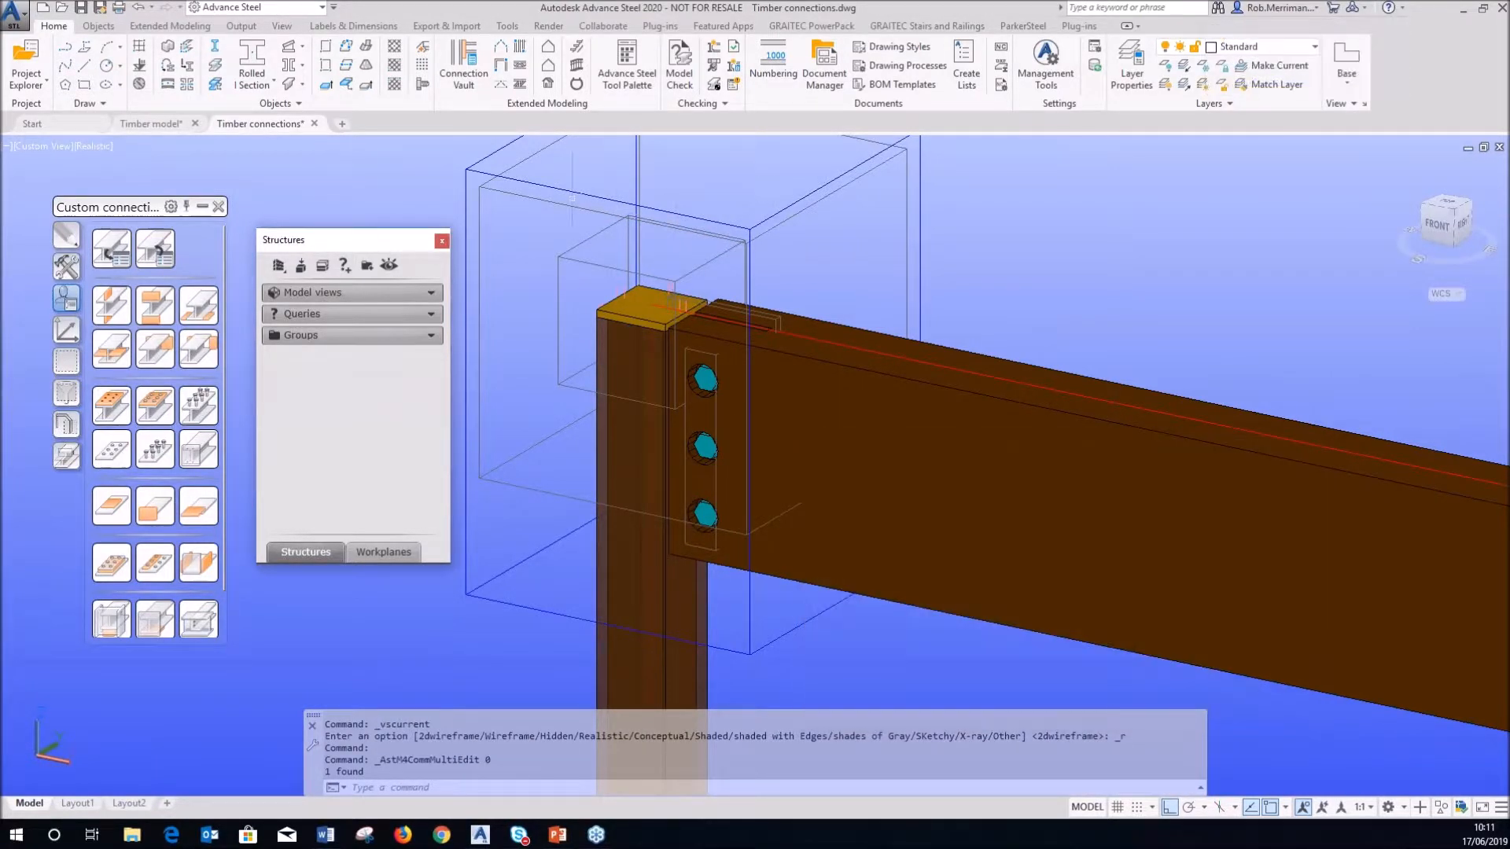
pyautogui.click(555, 197)
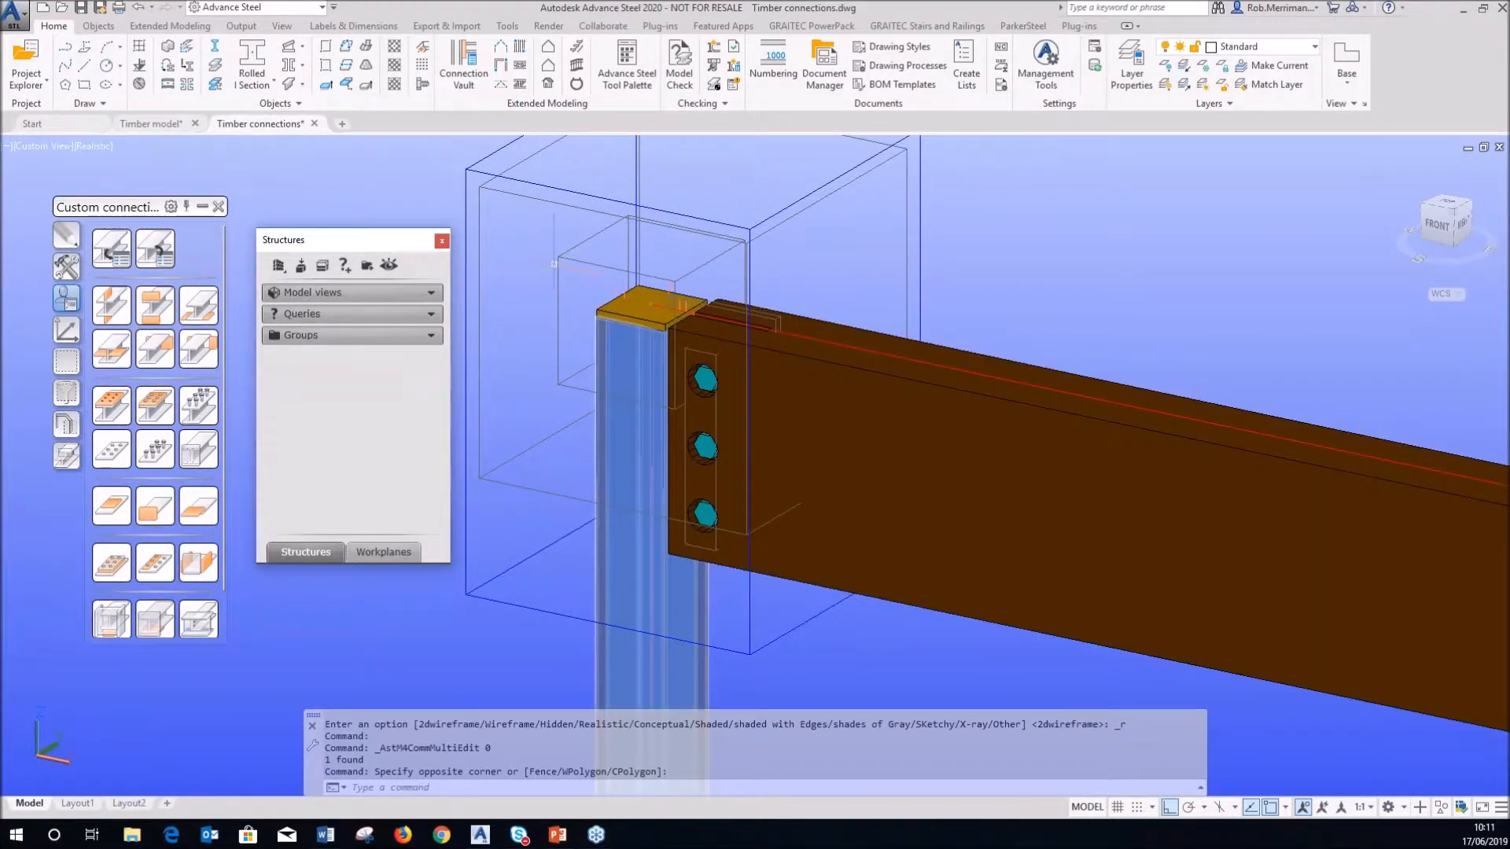
pyautogui.doubleClick(535, 201)
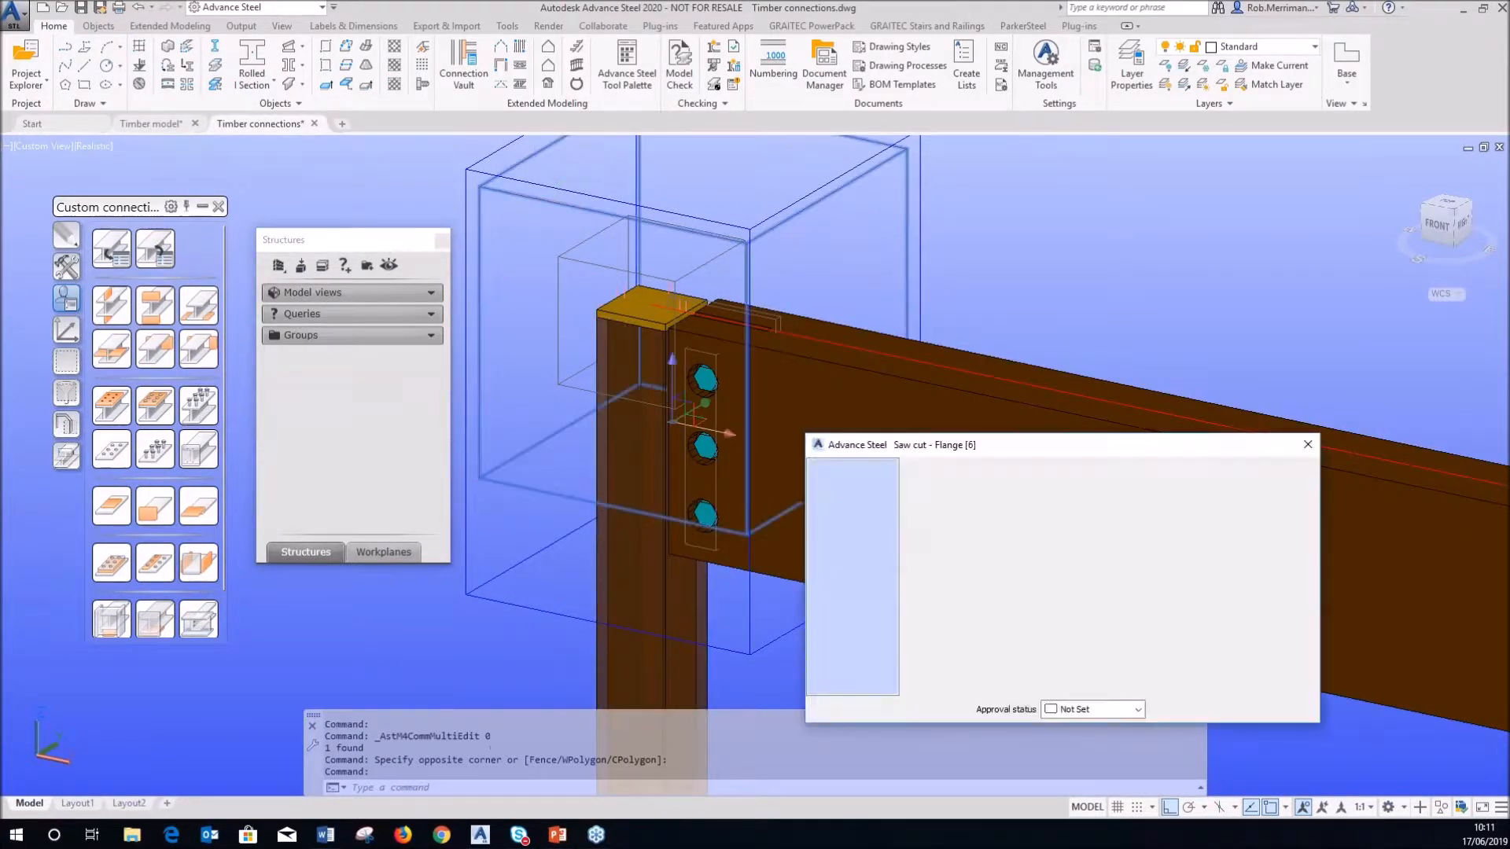
pyautogui.click(844, 495)
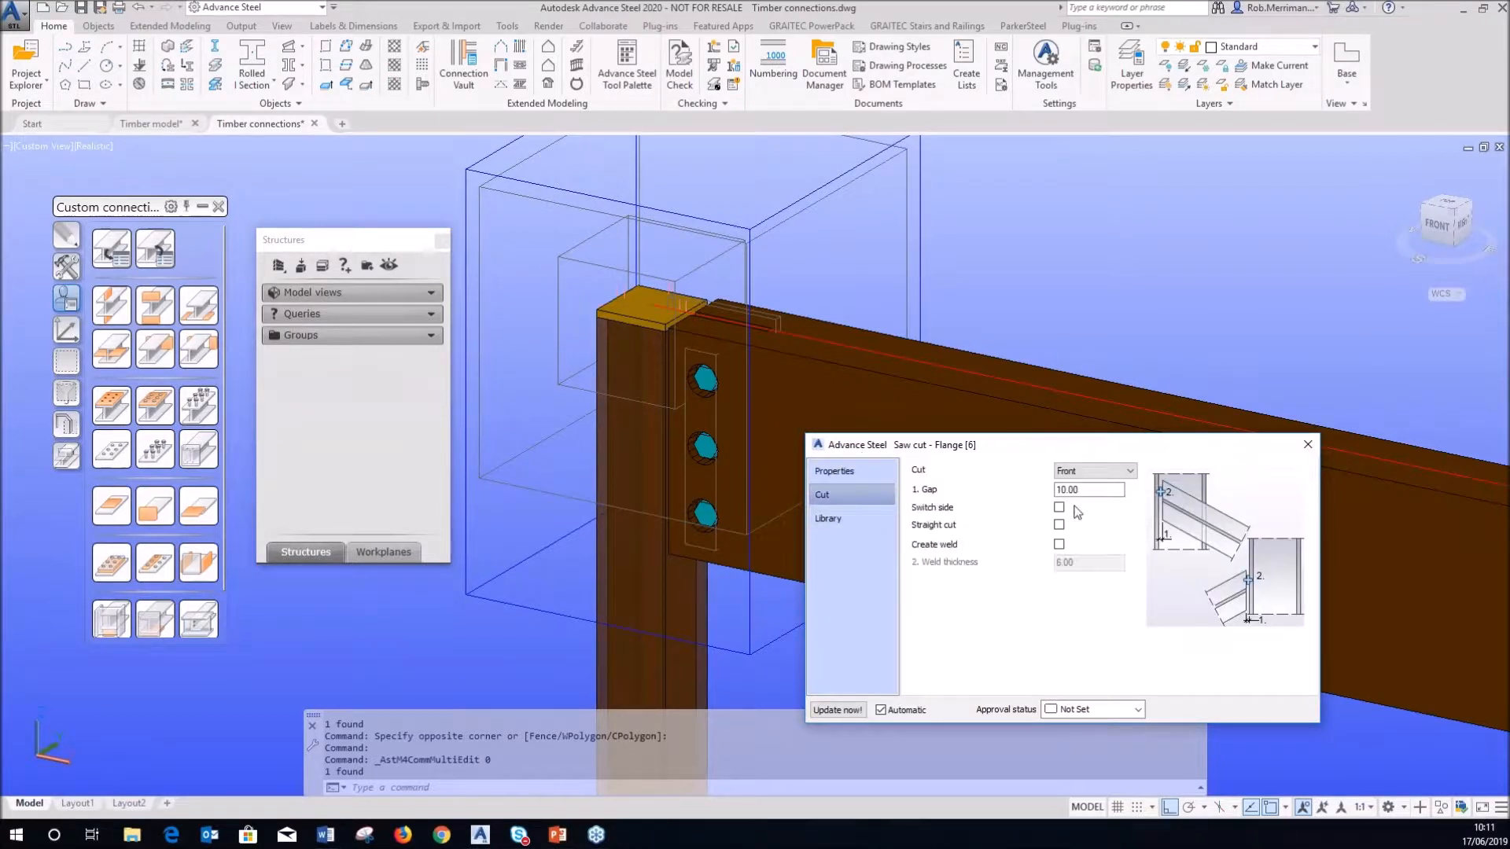
pyautogui.click(1307, 446)
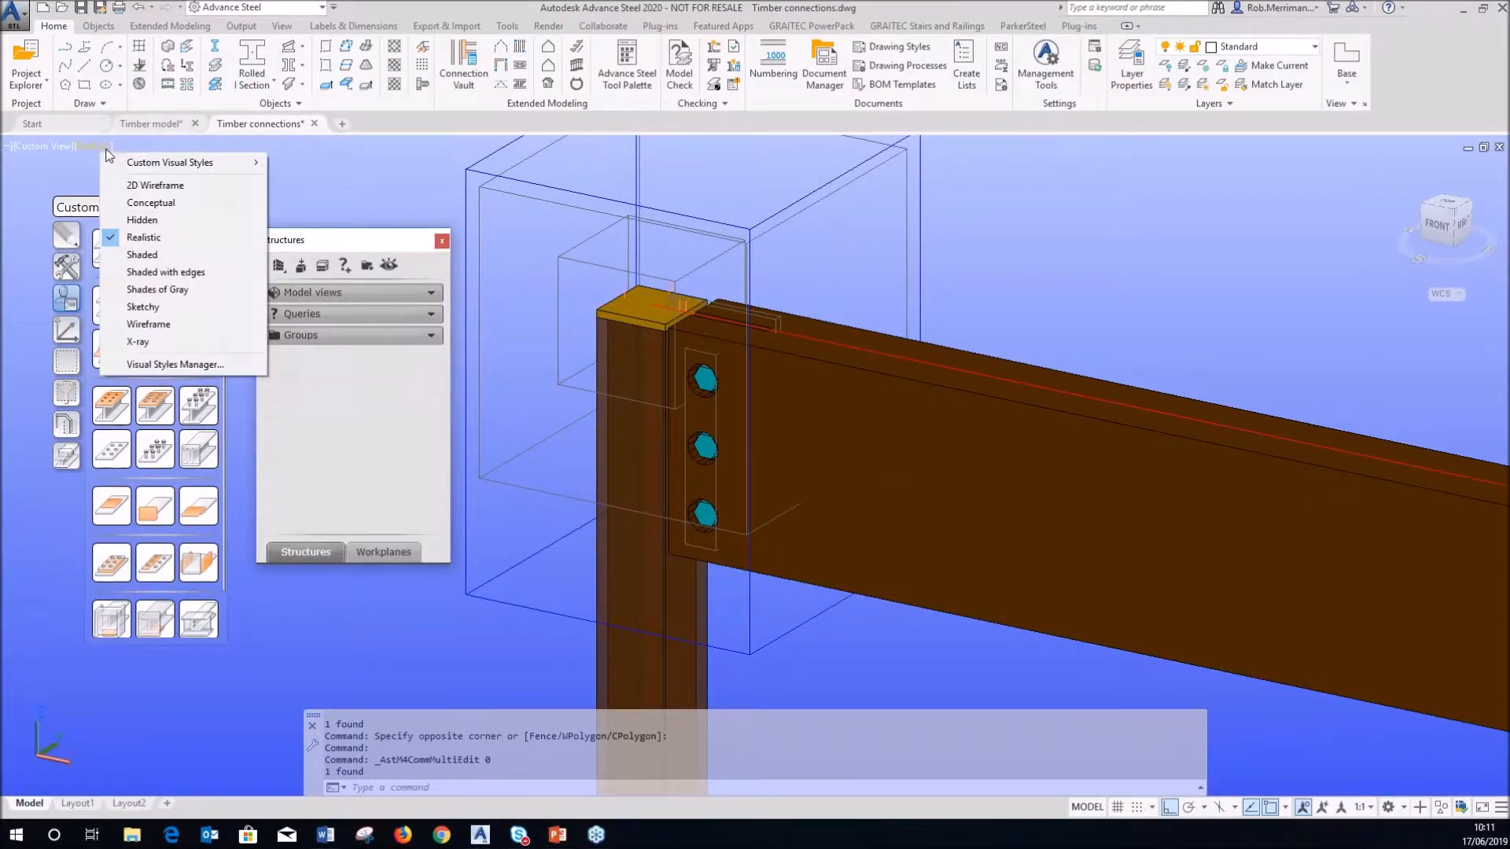
# - Switch the view to 2D Wireframe and set the bolted timber beam's display type to Features
pyautogui.click(155, 185)
pyautogui.scroll(4, 654, 378)
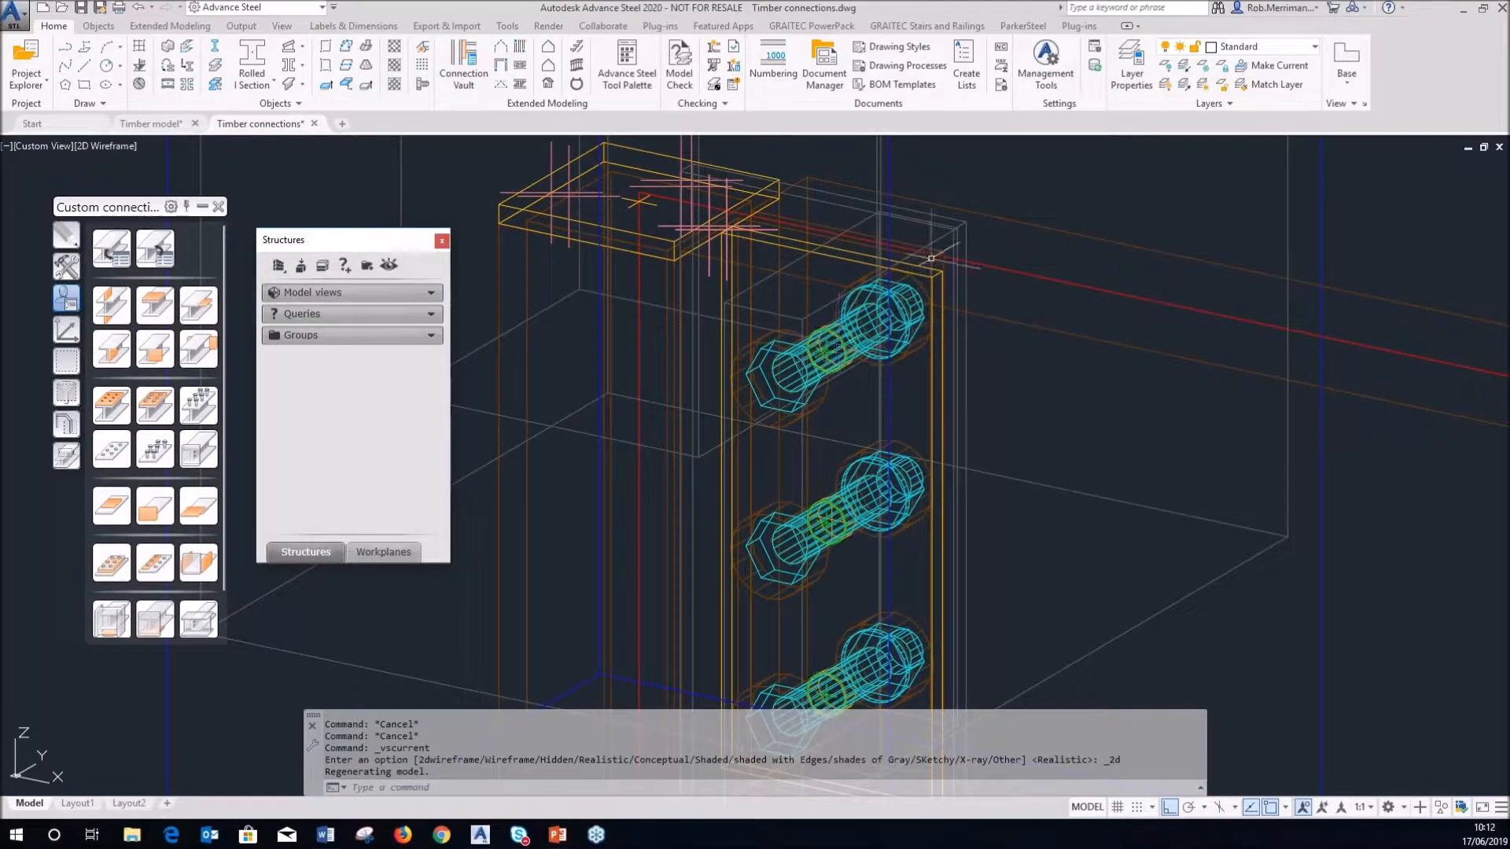
pyautogui.click(999, 217)
pyautogui.doubleClick(923, 491)
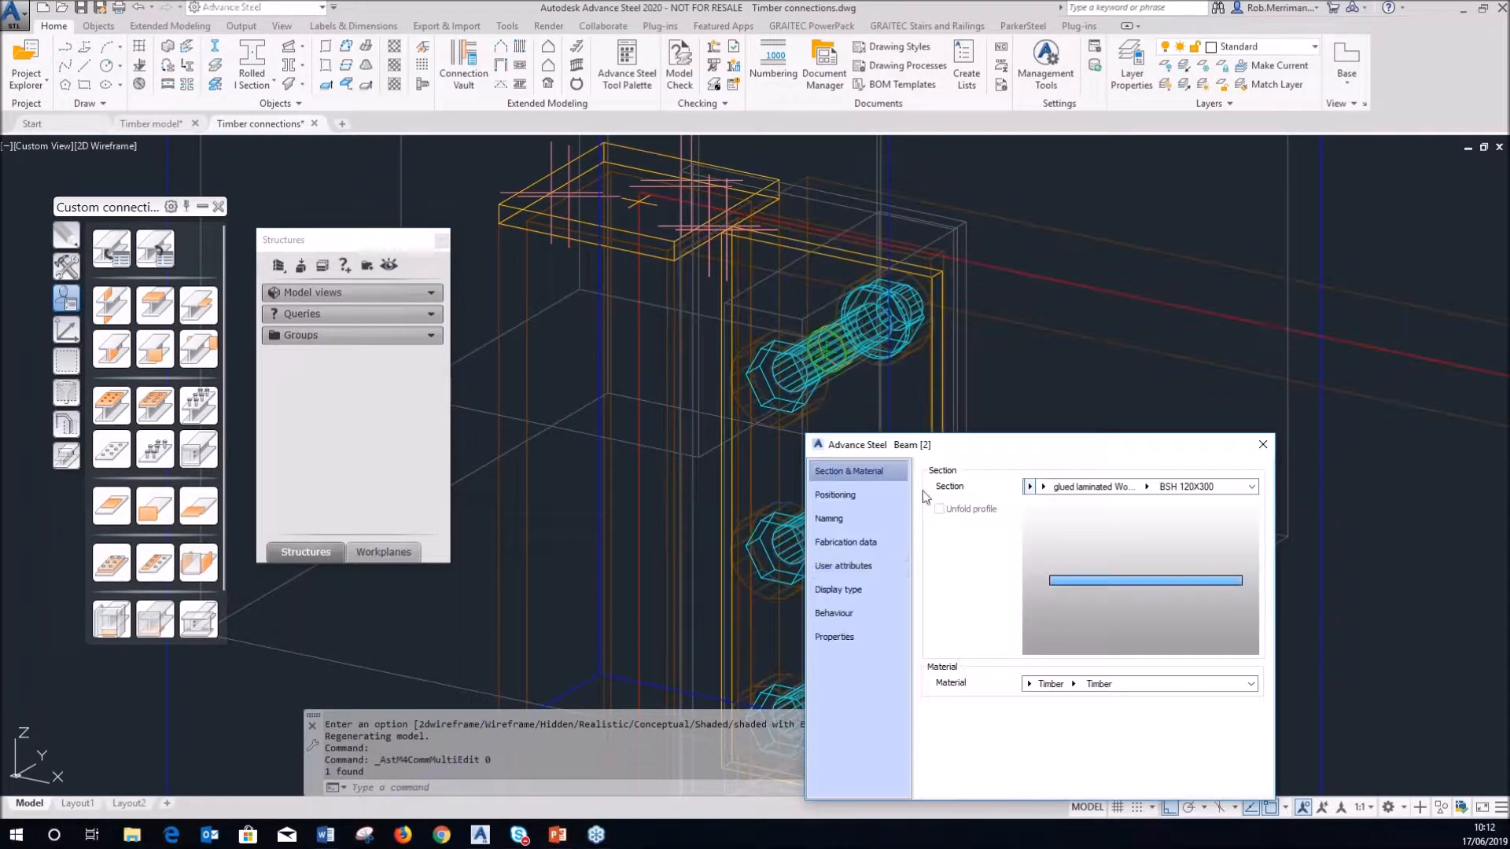
pyautogui.click(865, 589)
pyautogui.click(966, 563)
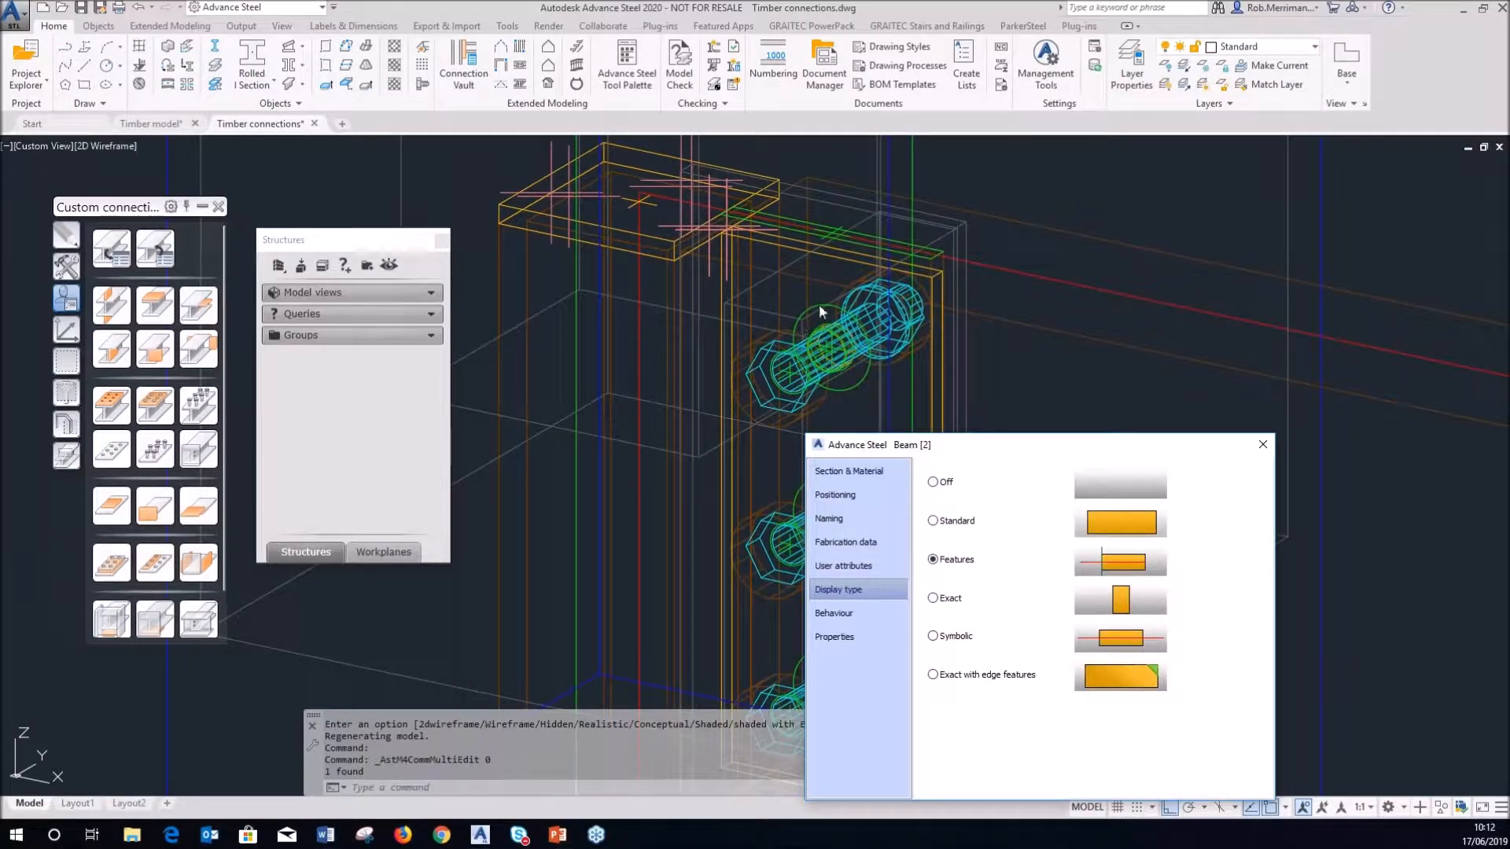
# - Review the shape, positioning and contour boundary settings of the circular cut around the beam's upper bolt, and find the circular contour tool
pyautogui.click(819, 307)
pyautogui.press('Escape')
pyautogui.doubleClick(822, 305)
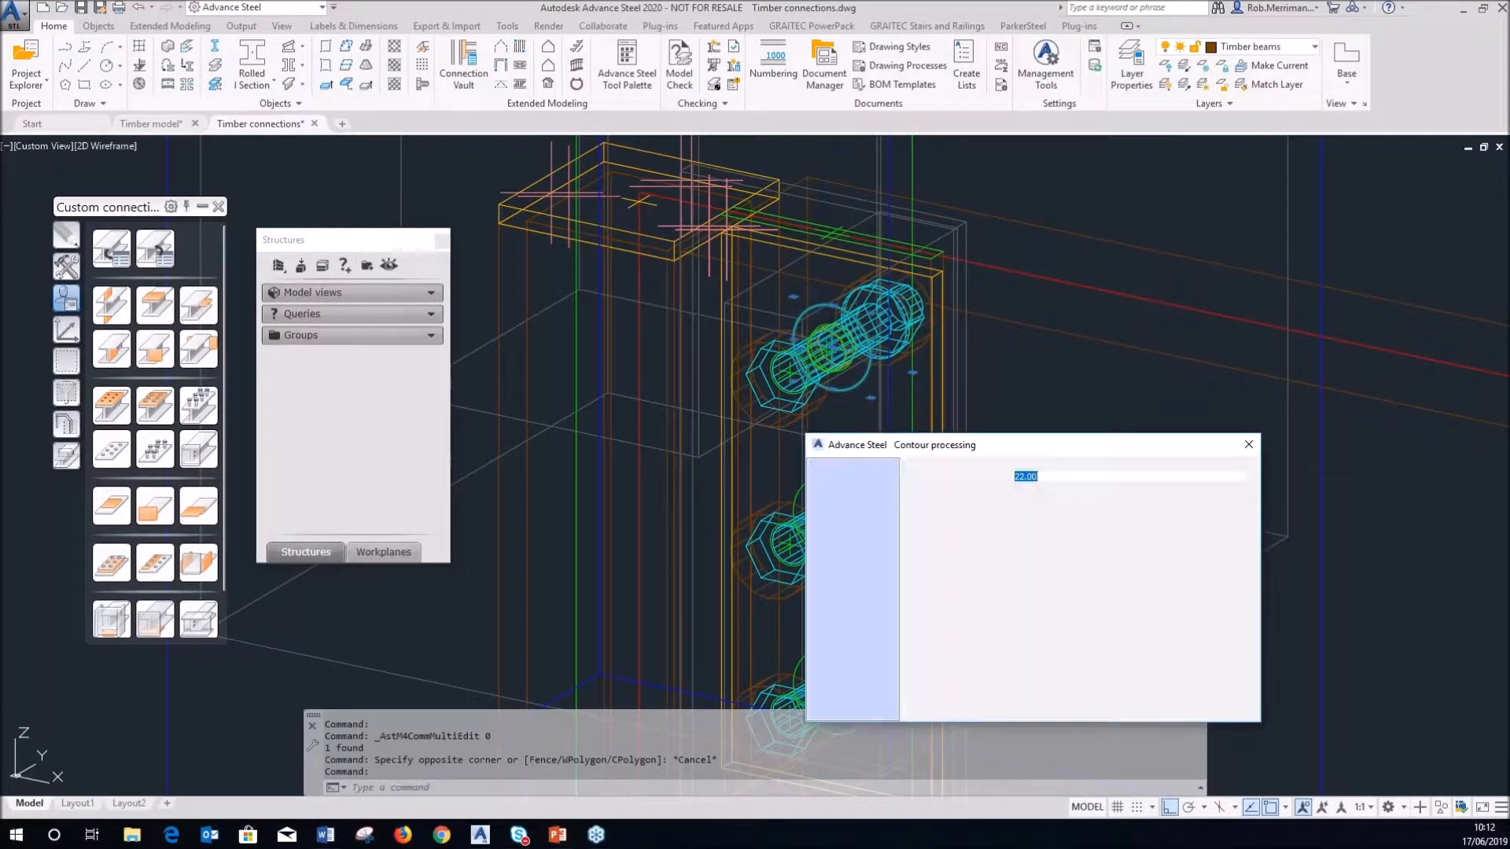
pyautogui.click(66, 456)
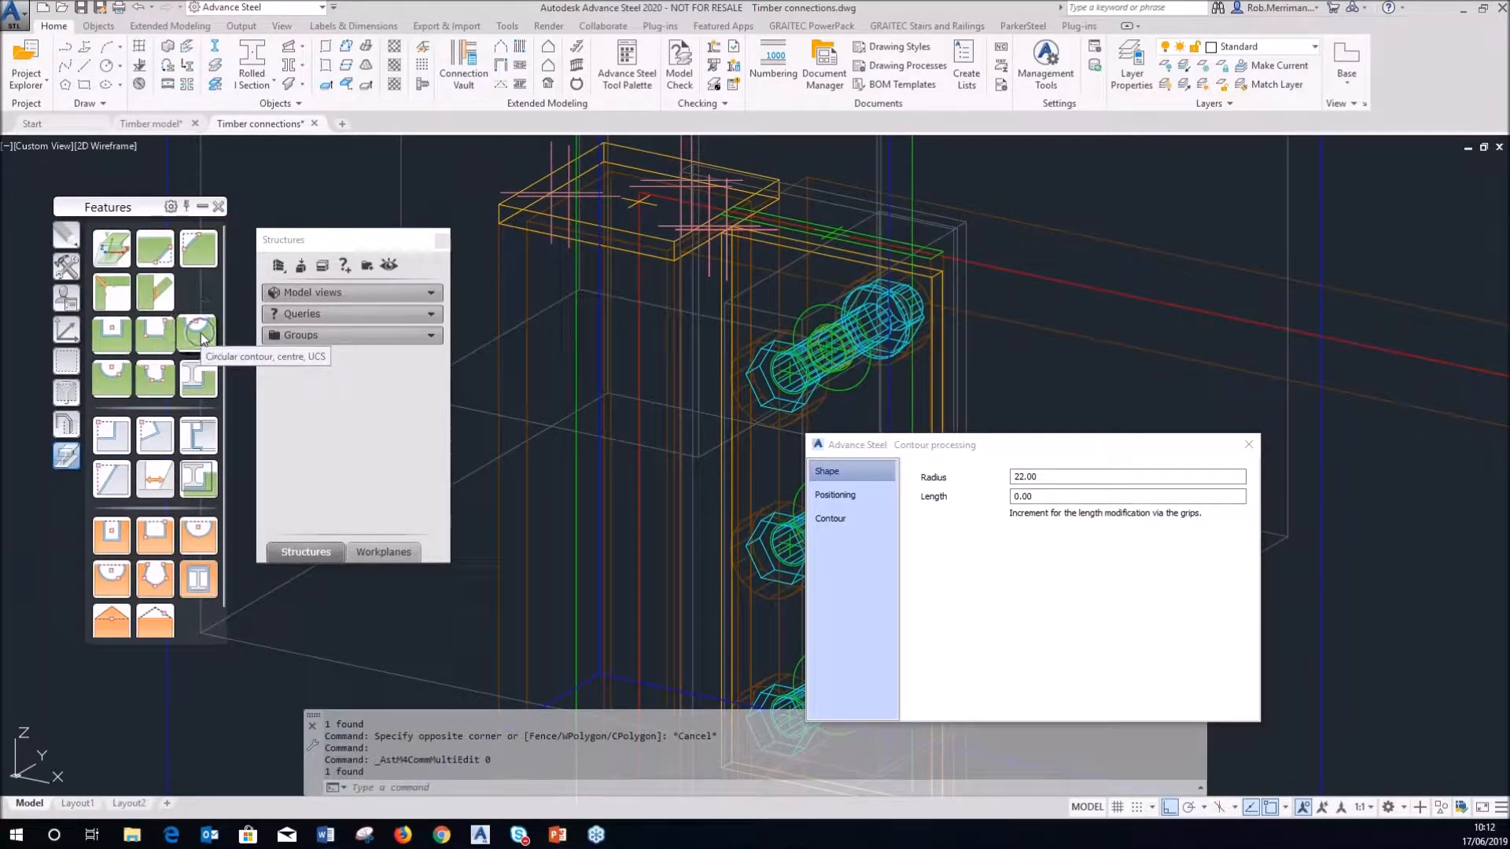
pyautogui.click(1018, 542)
pyautogui.click(862, 498)
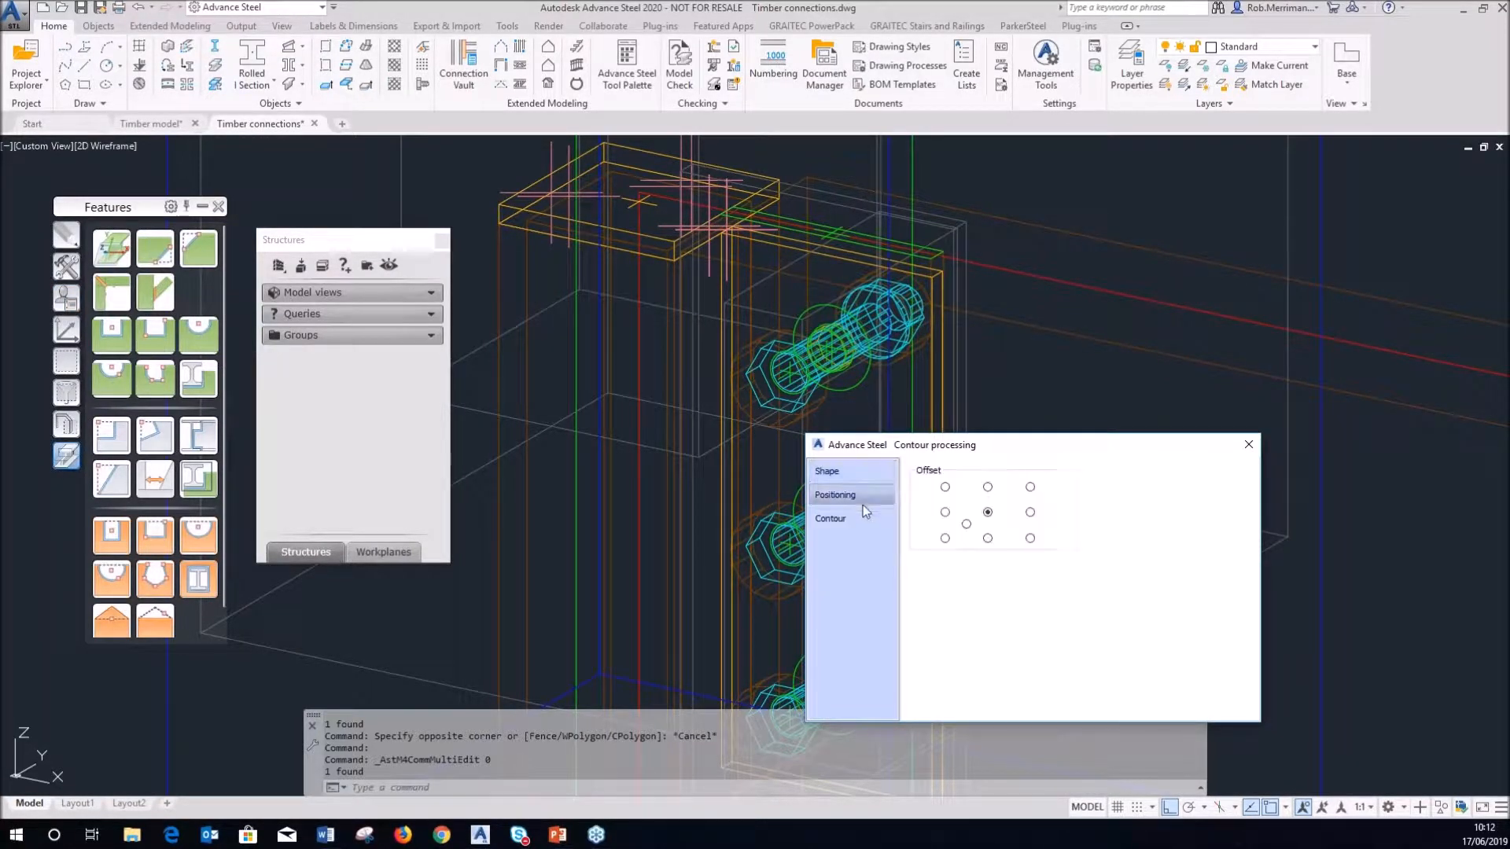
pyautogui.click(861, 519)
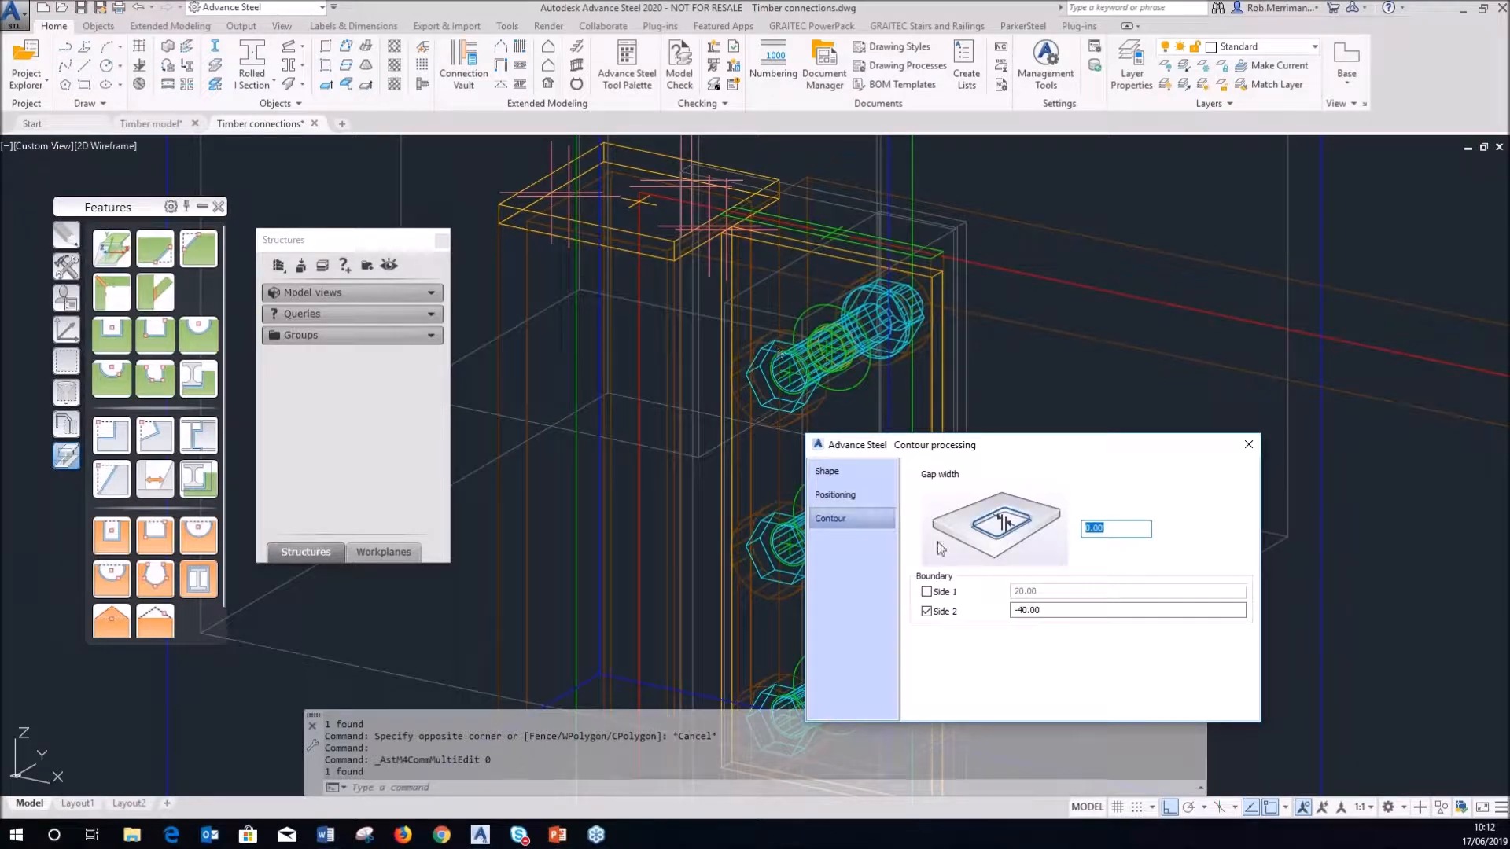
pyautogui.click(947, 612)
pyautogui.click(947, 613)
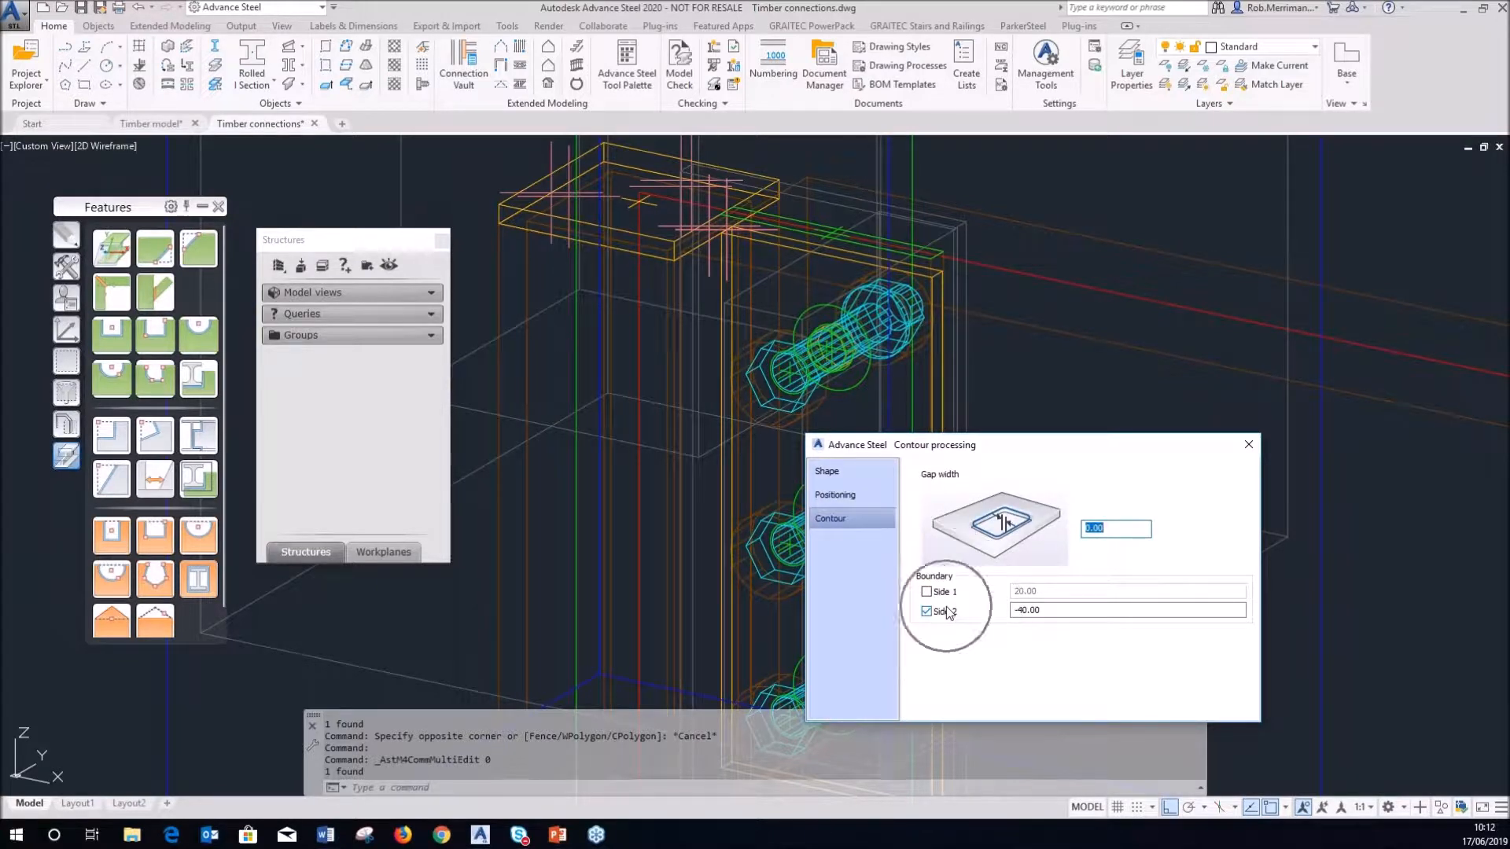
# - Examine the Side 2 boundary of the upper bolt's circular cut against the bolted joint, and close the contour settings
pyautogui.click(941, 614)
pyautogui.press('ctrl')
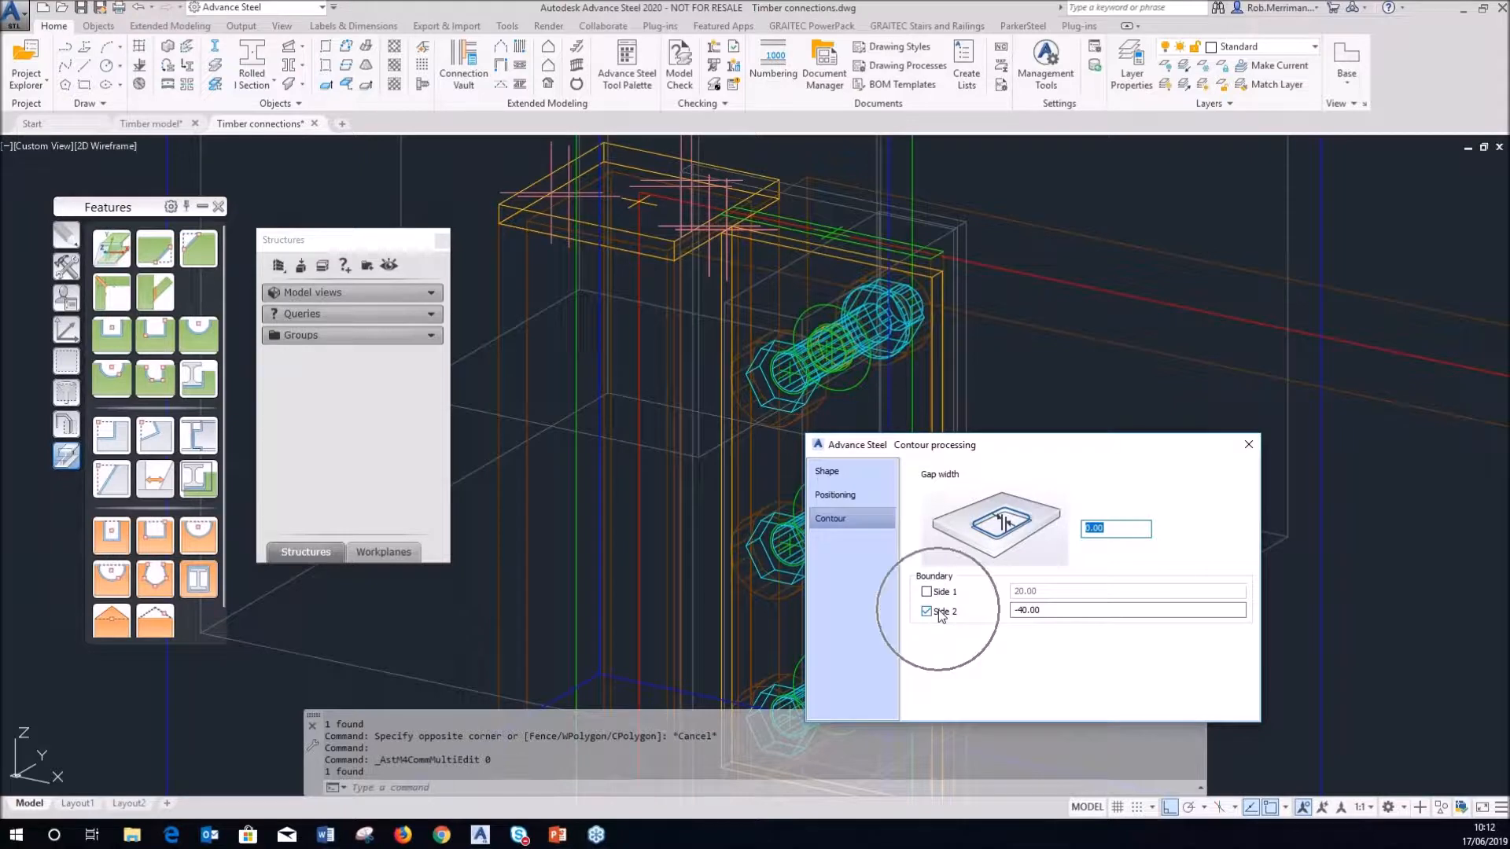
pyautogui.keyDown('shift'); pyautogui.moveTo(873, 366); pyautogui.dragTo(846, 261, button='middle'); pyautogui.keyUp('shift')
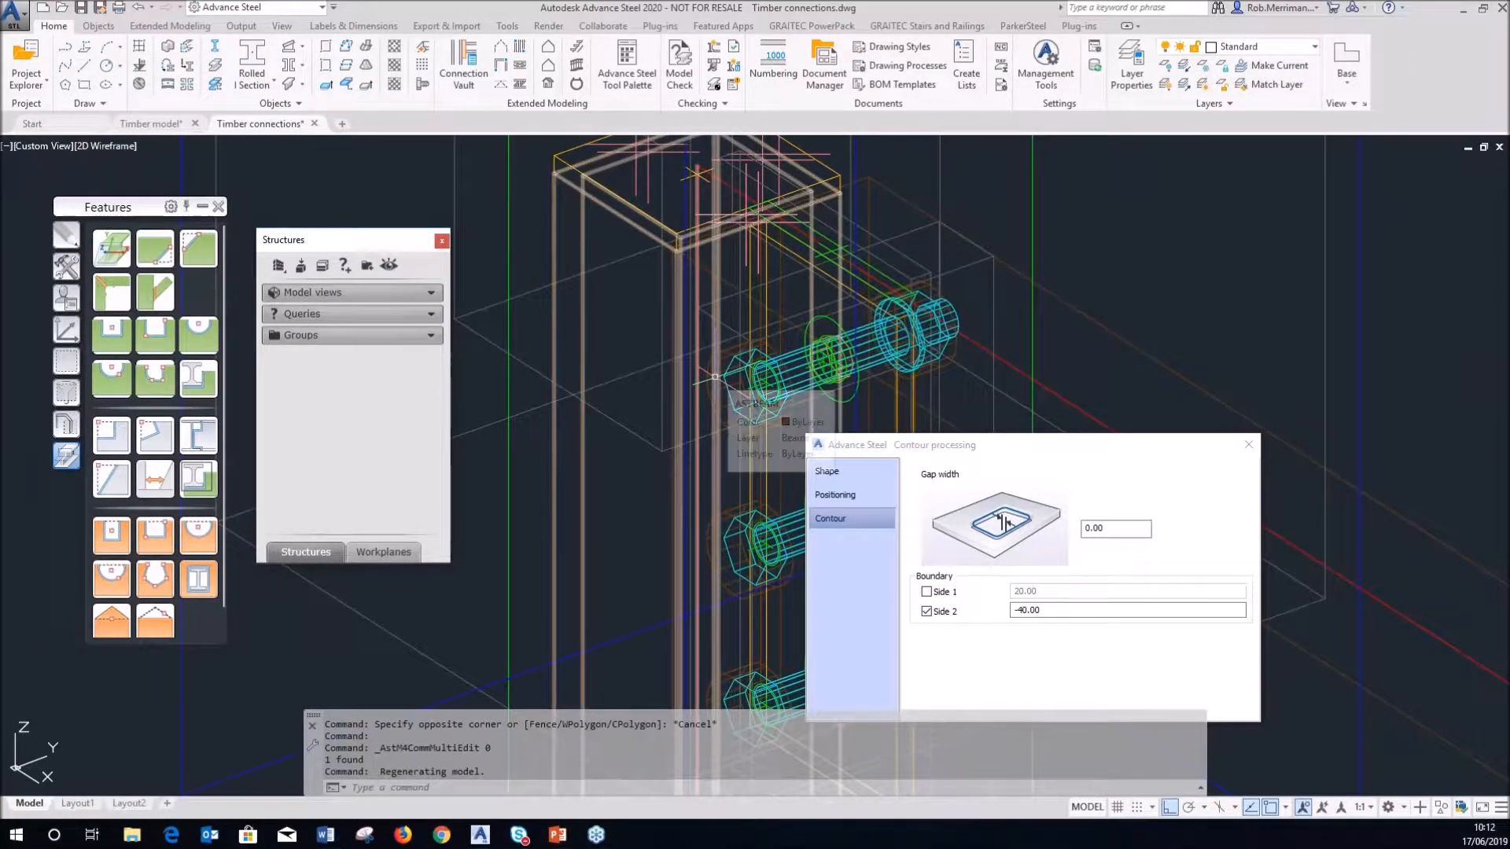
pyautogui.scroll(-2, 714, 378)
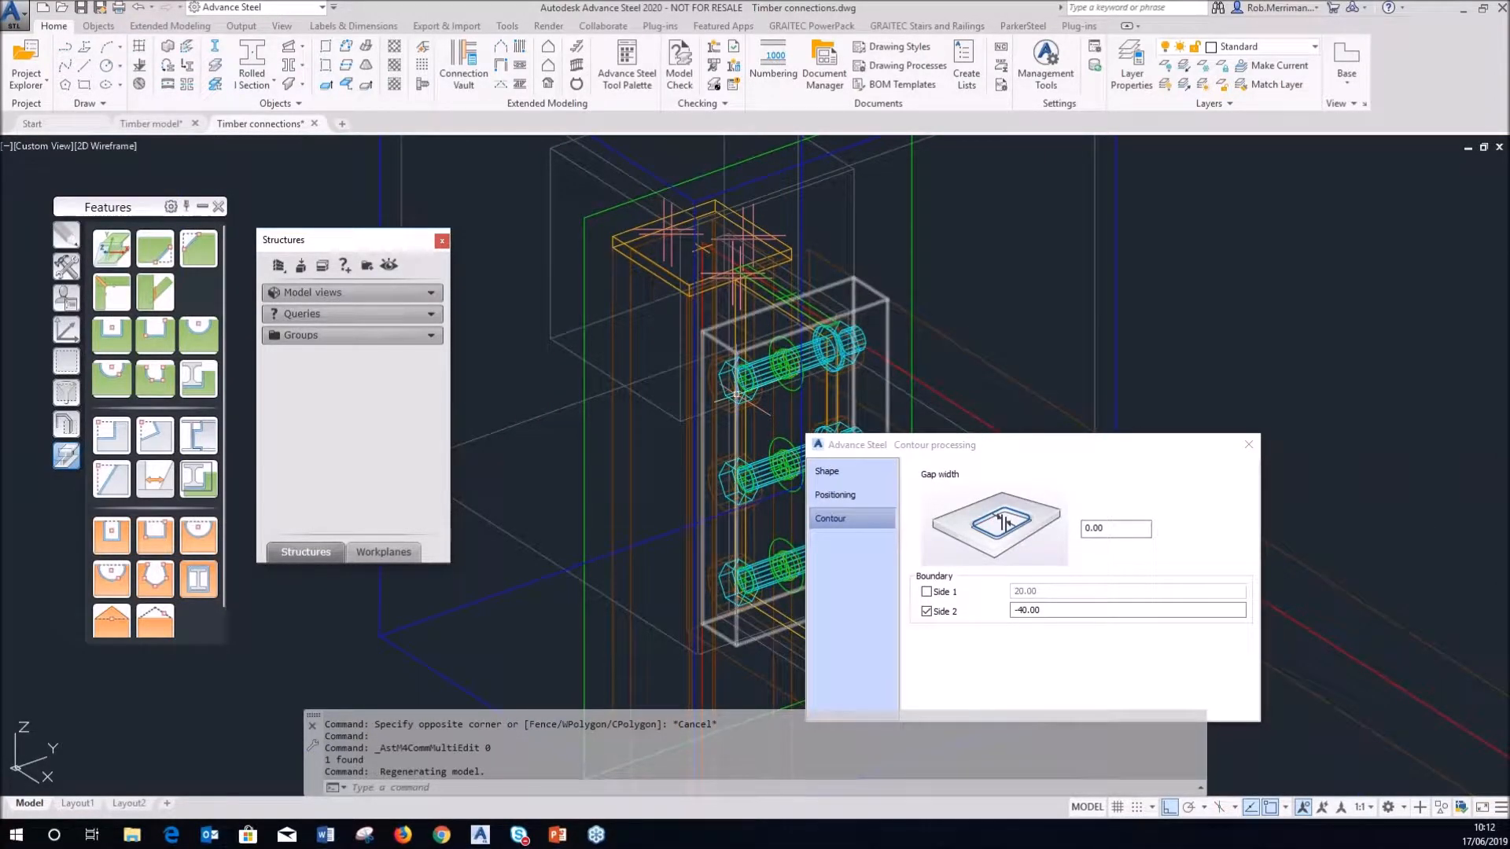
pyautogui.moveTo(737, 394)
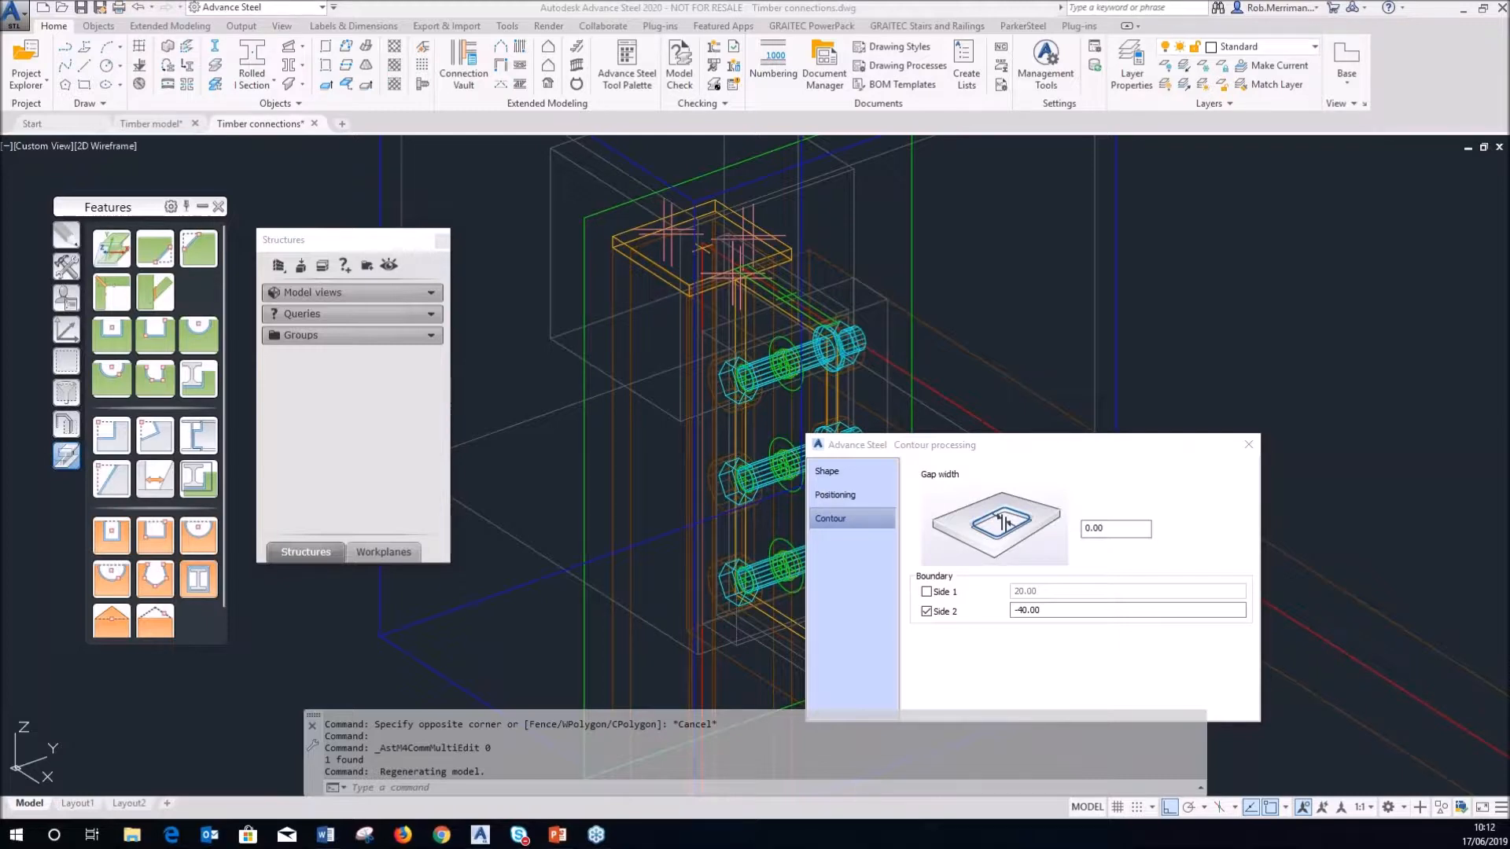
pyautogui.click(1248, 446)
pyautogui.keyDown('shift'); pyautogui.moveTo(883, 364); pyautogui.dragTo(938, 351, button='middle'); pyautogui.keyUp('shift')
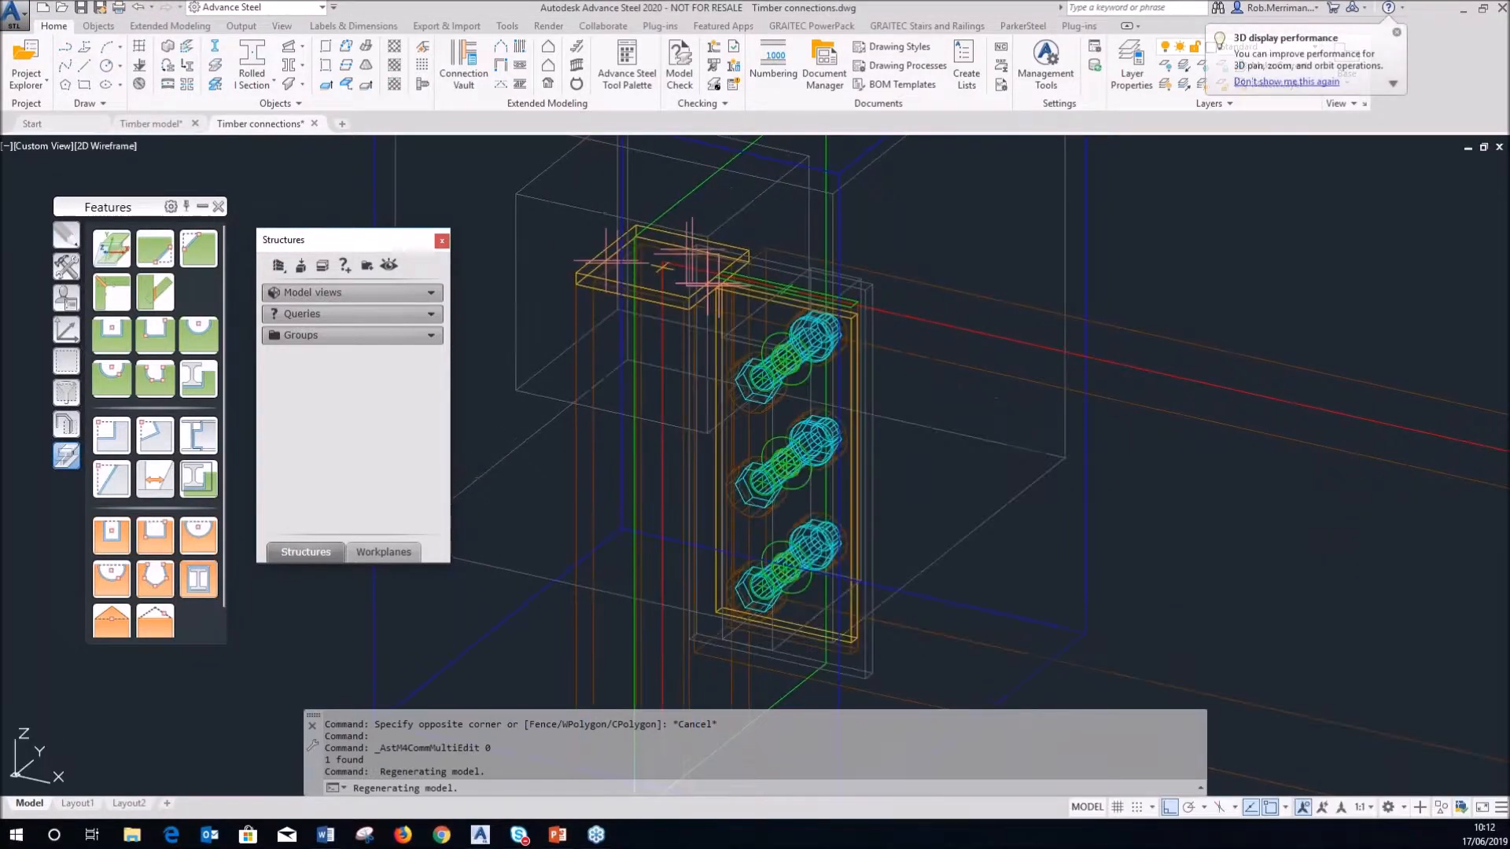
# - Show the bolted joint in the Realistic visual style and cycle the bolt type switch through anchors and holes
pyautogui.click(99, 146)
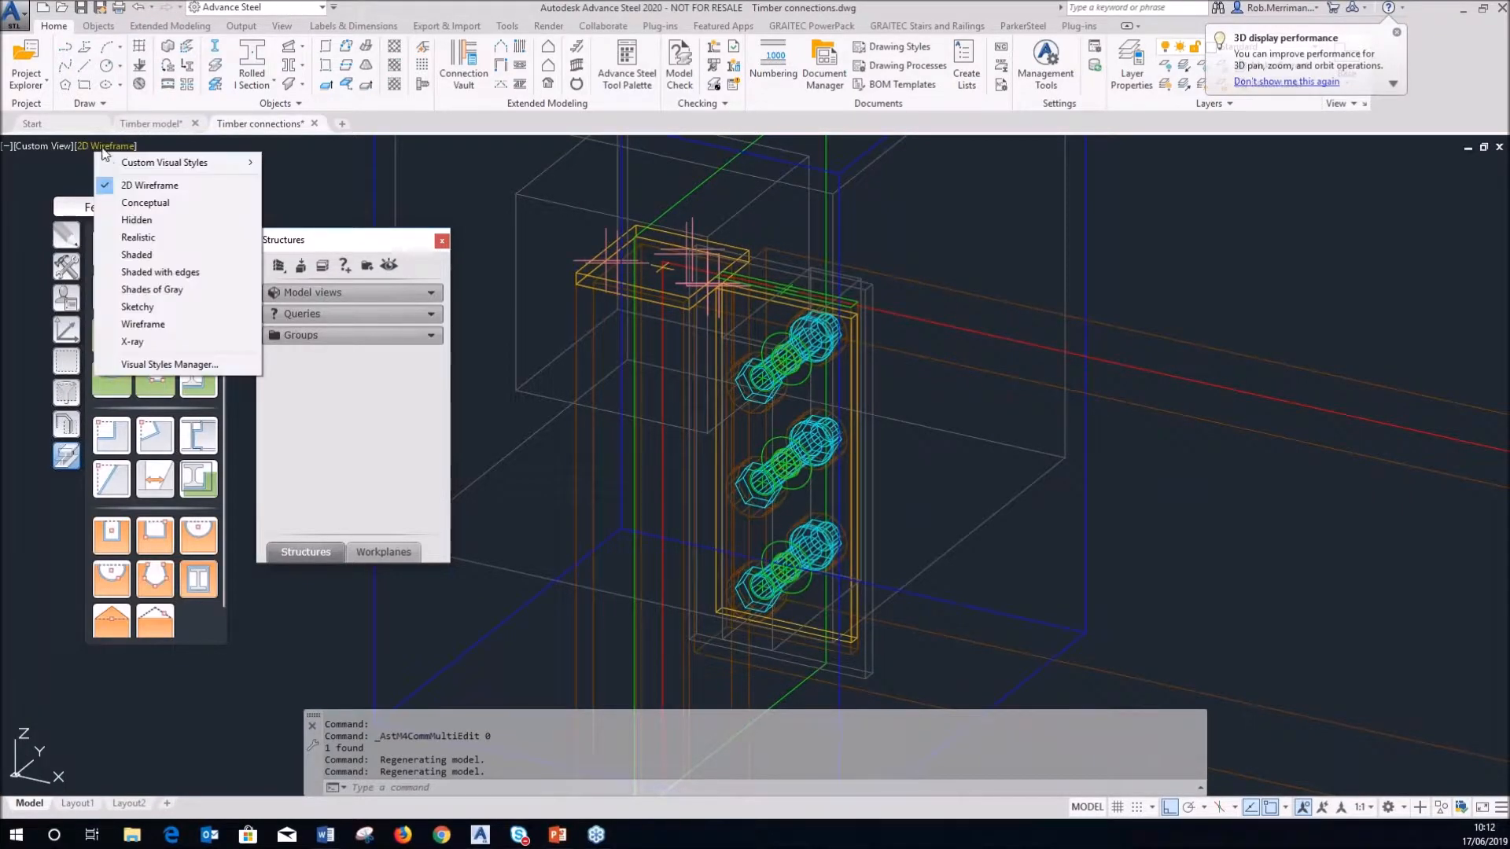
pyautogui.click(174, 249)
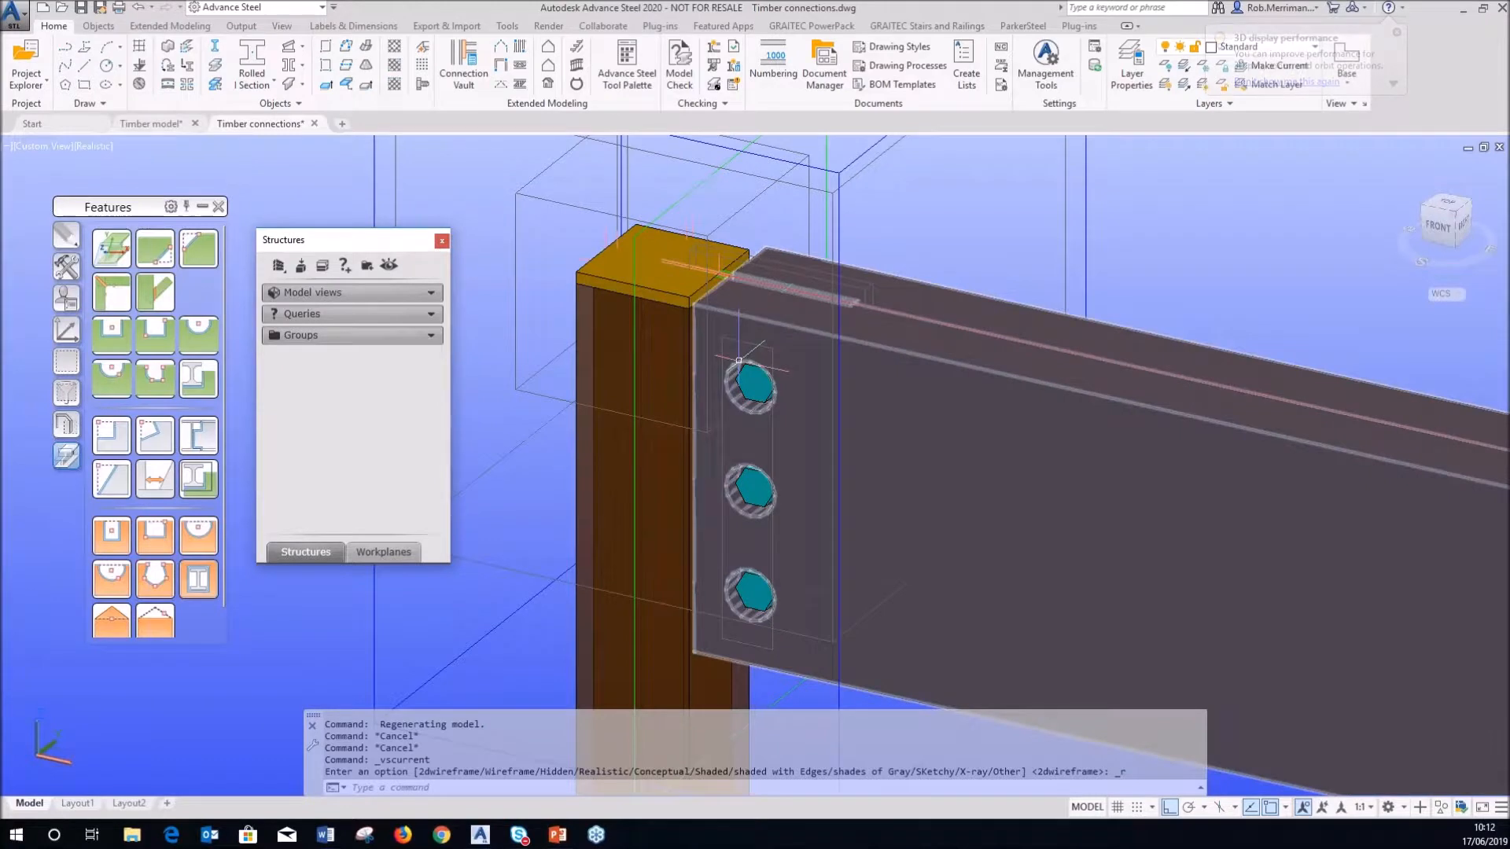
pyautogui.click(98, 26)
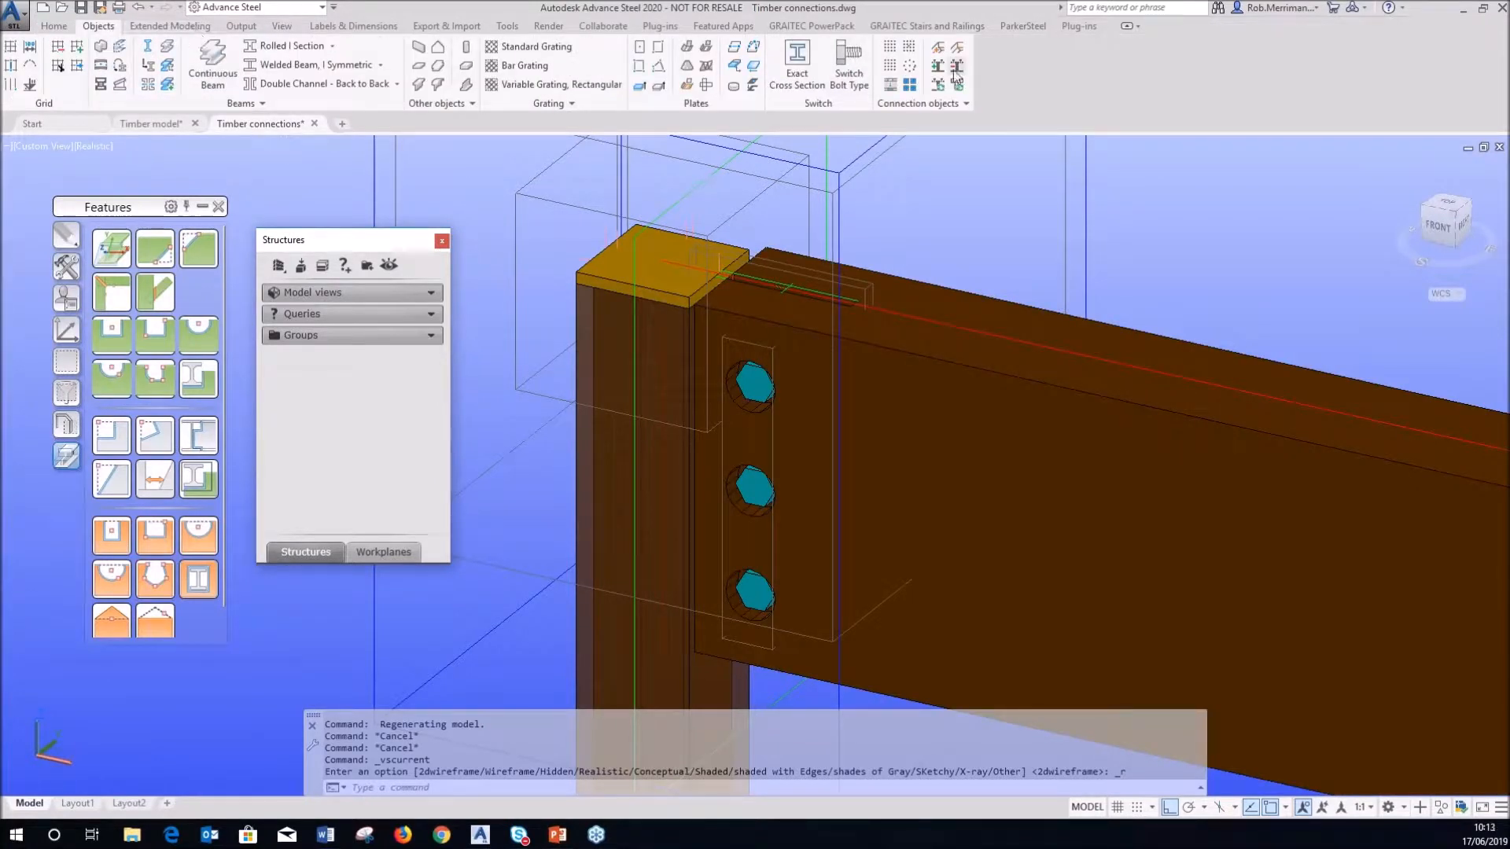
pyautogui.click(859, 87)
pyautogui.click(855, 77)
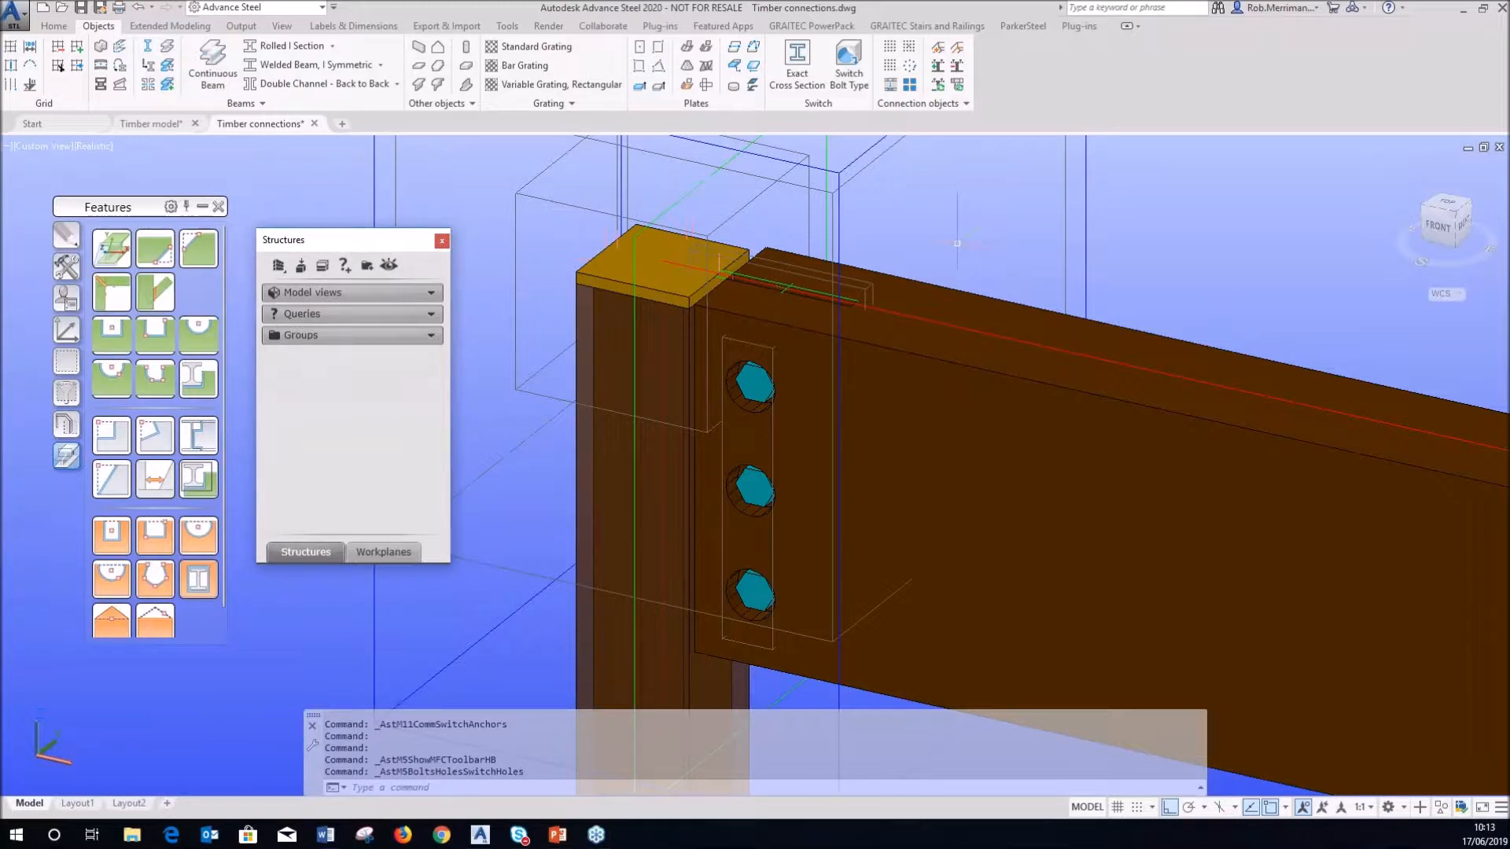
# - Close the Timber connections drawing and return to the Timber model drawing
pyautogui.scroll(-2, 920, 288)
pyautogui.click(317, 126)
pyautogui.click(801, 450)
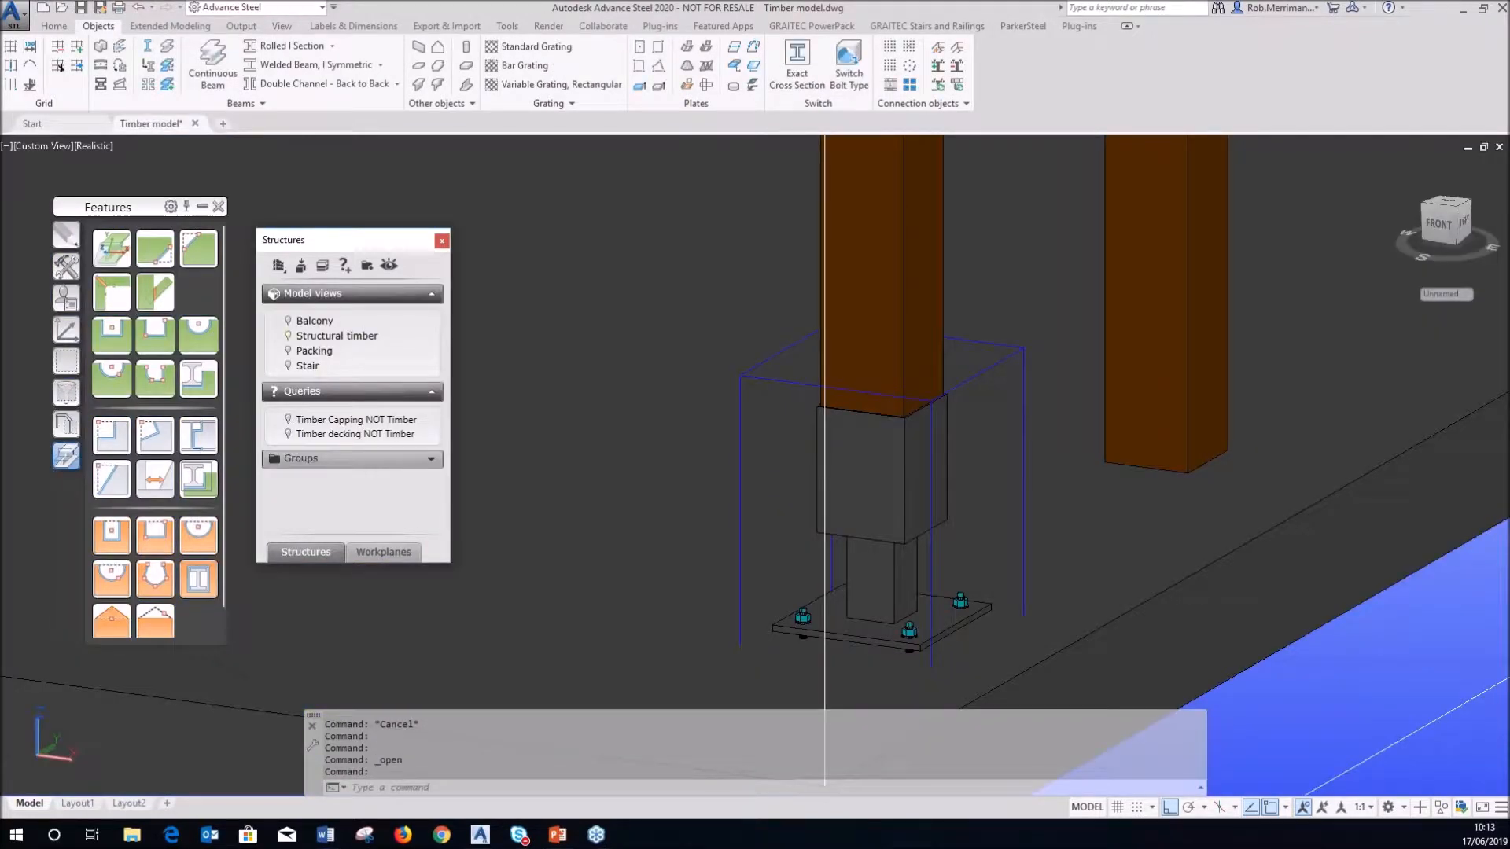
# - Display the Packing model view, with the steel beams and the adjoining packing members in close-up
pyautogui.click(326, 835)
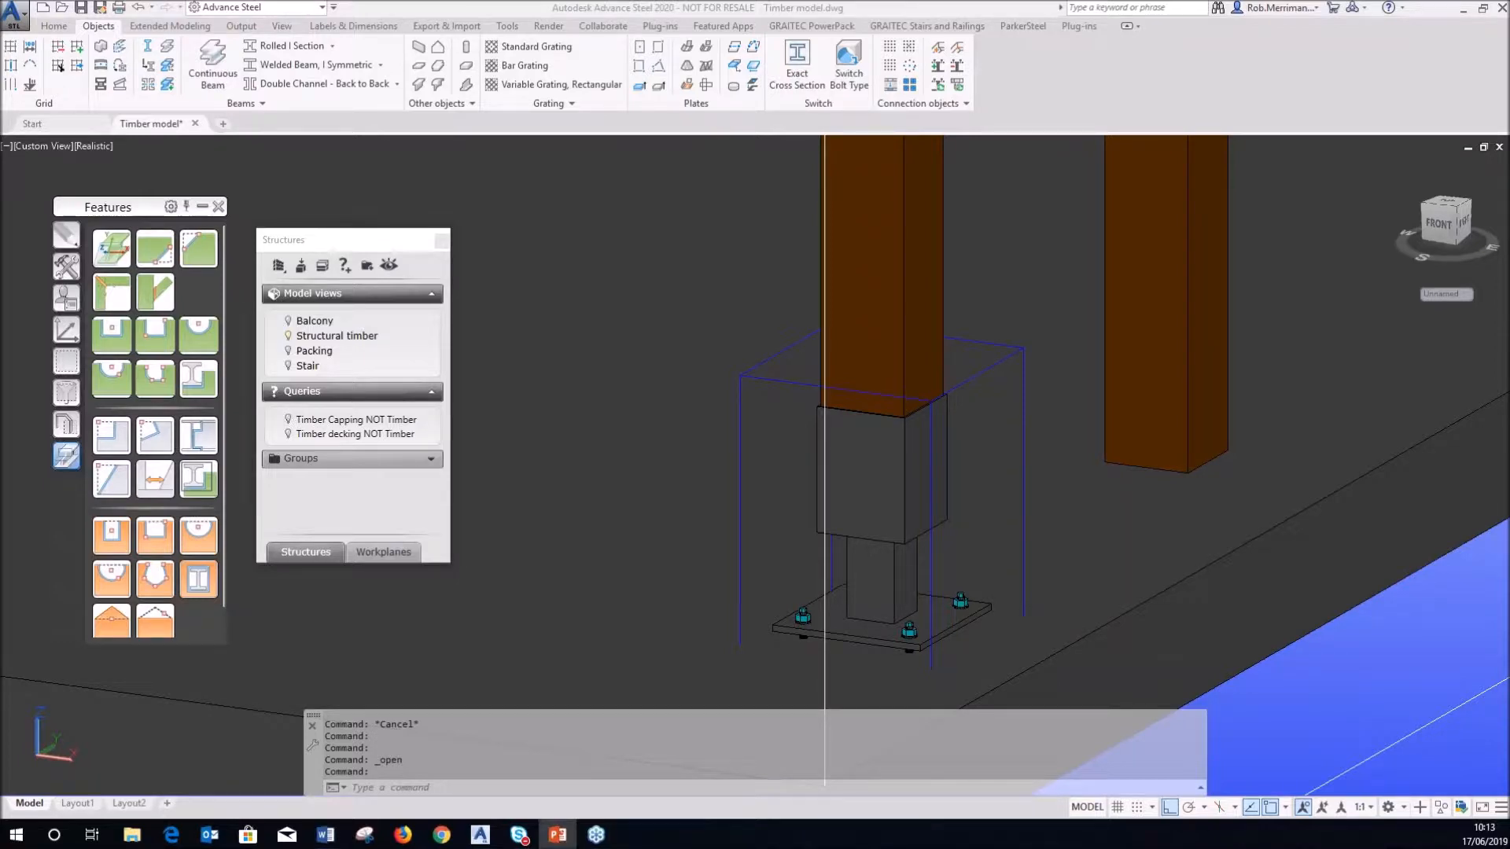
pyautogui.click(719, 511)
pyautogui.scroll(-10, 719, 511)
pyautogui.keyDown('shift'); pyautogui.moveTo(712, 391); pyautogui.dragTo(656, 412, button='middle'); pyautogui.keyUp('shift')
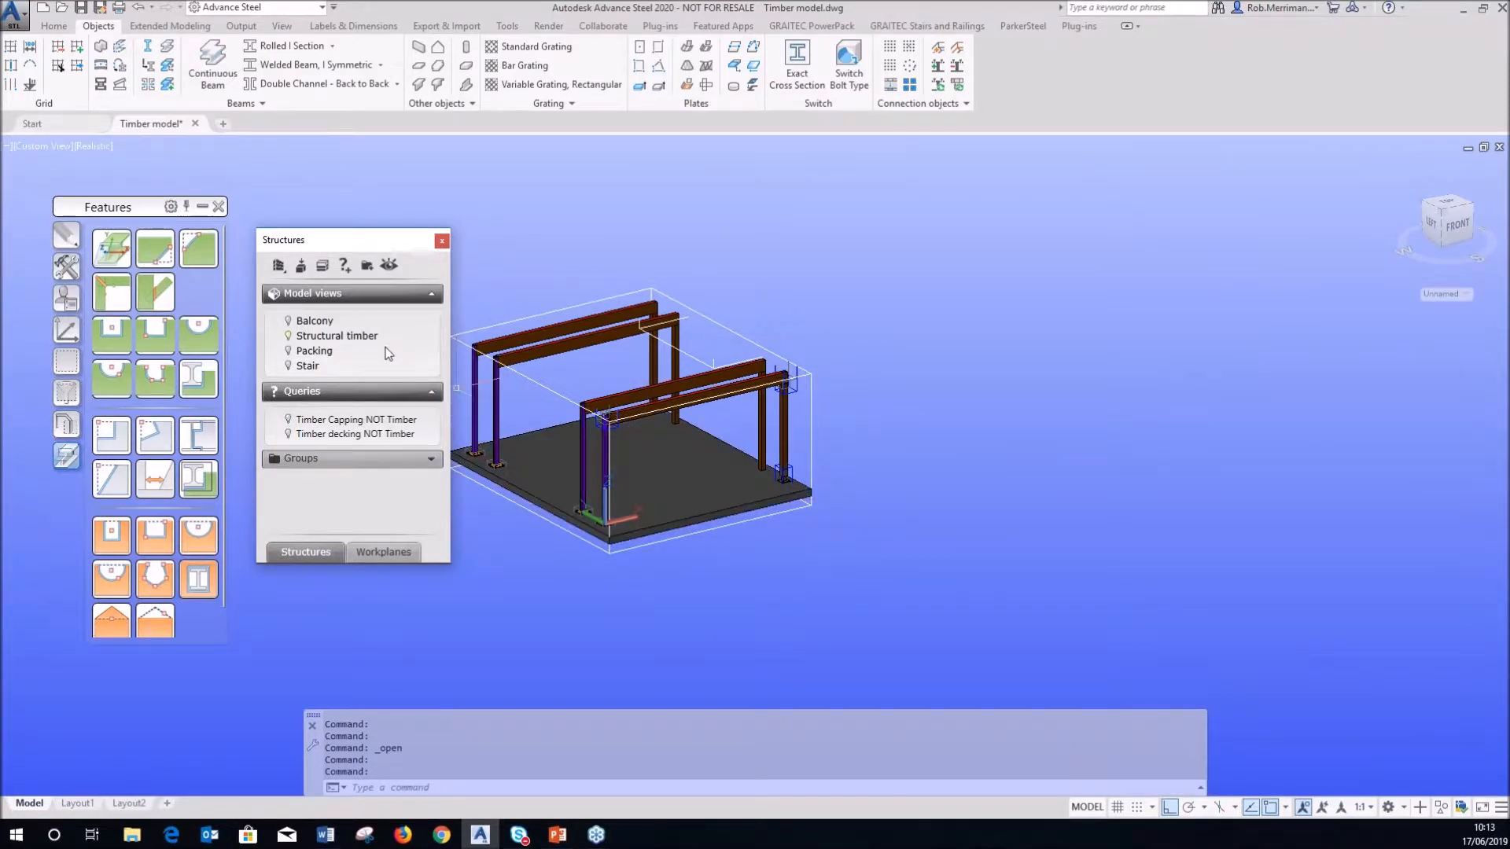
pyautogui.click(288, 337)
pyautogui.click(288, 337)
pyautogui.click(287, 365)
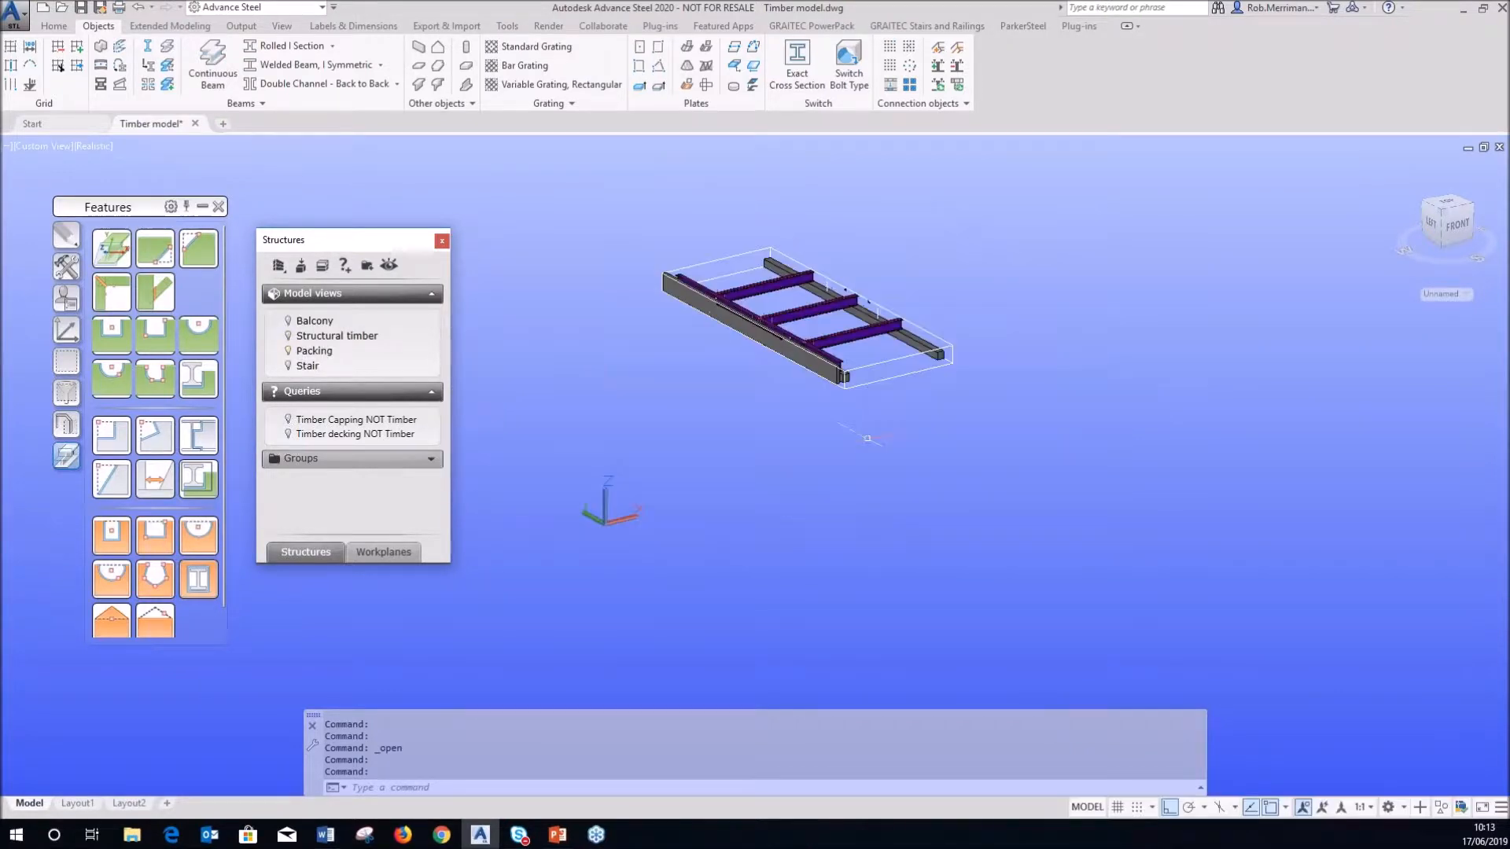
pyautogui.keyDown('shift'); pyautogui.moveTo(1011, 364); pyautogui.dragTo(696, 328, button='middle'); pyautogui.keyUp('shift')
pyautogui.scroll(6, 697, 329)
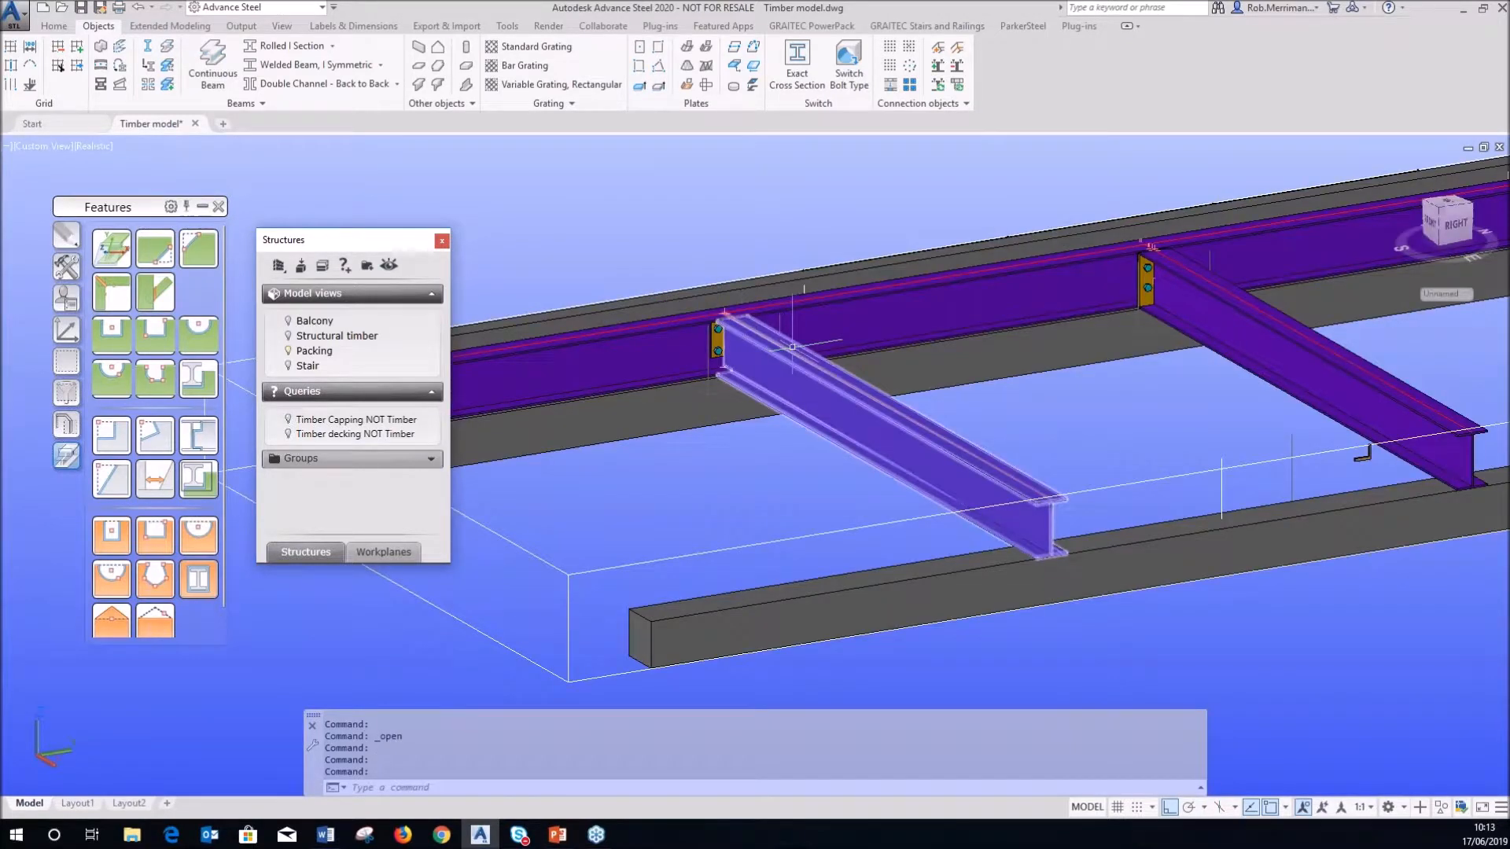
pyautogui.scroll(-2, 728, 463)
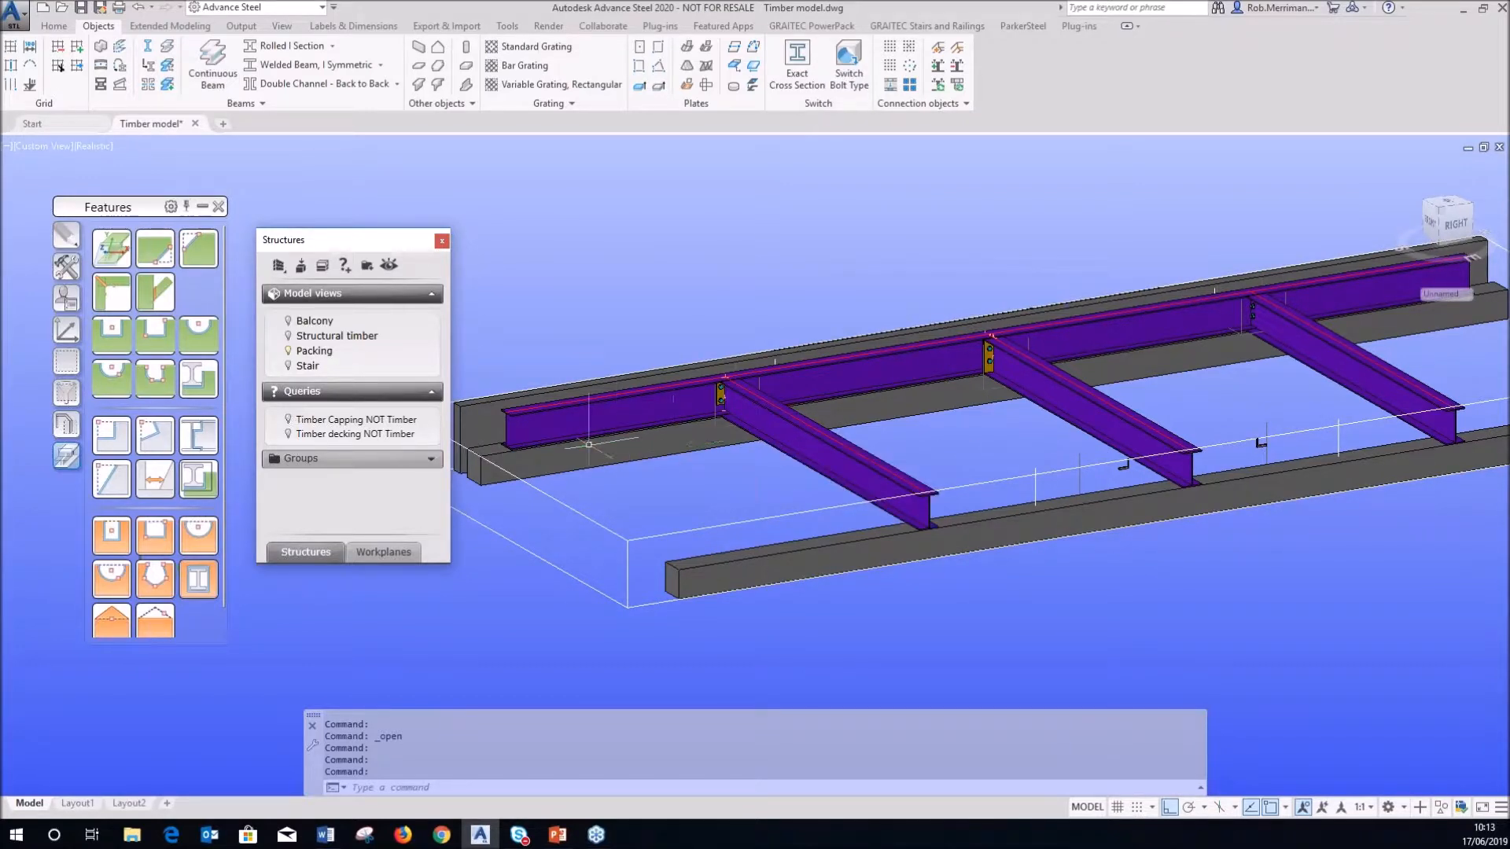
# - Measure the distance from the web to the flange tip at the end of the long steel beam, between endpoints
pyautogui.scroll(4, 751, 492)
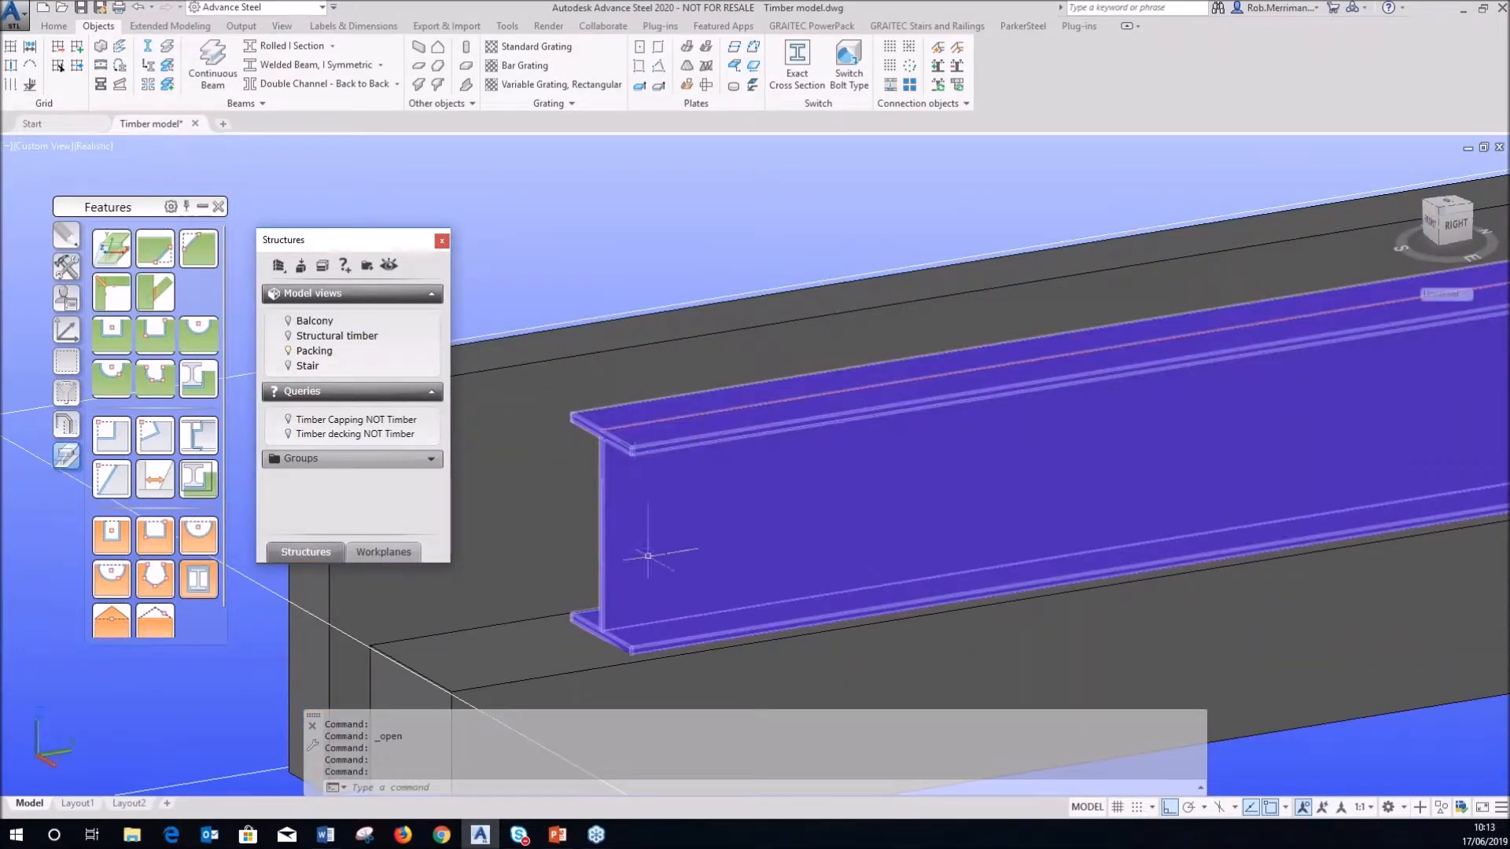
pyautogui.scroll(-2, 647, 556)
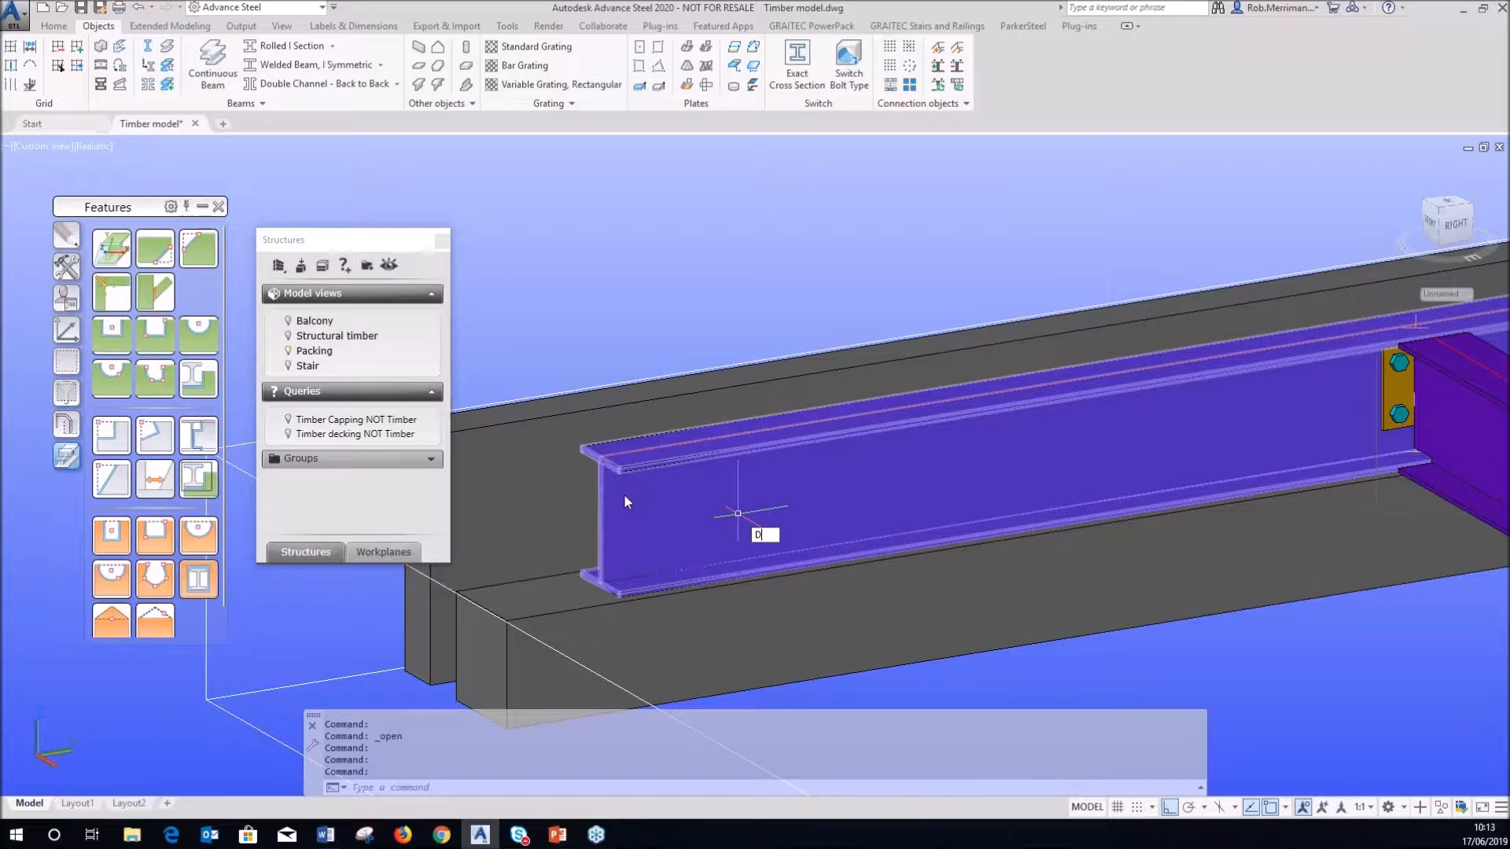
pyautogui.write('I')
pyautogui.press('Return')
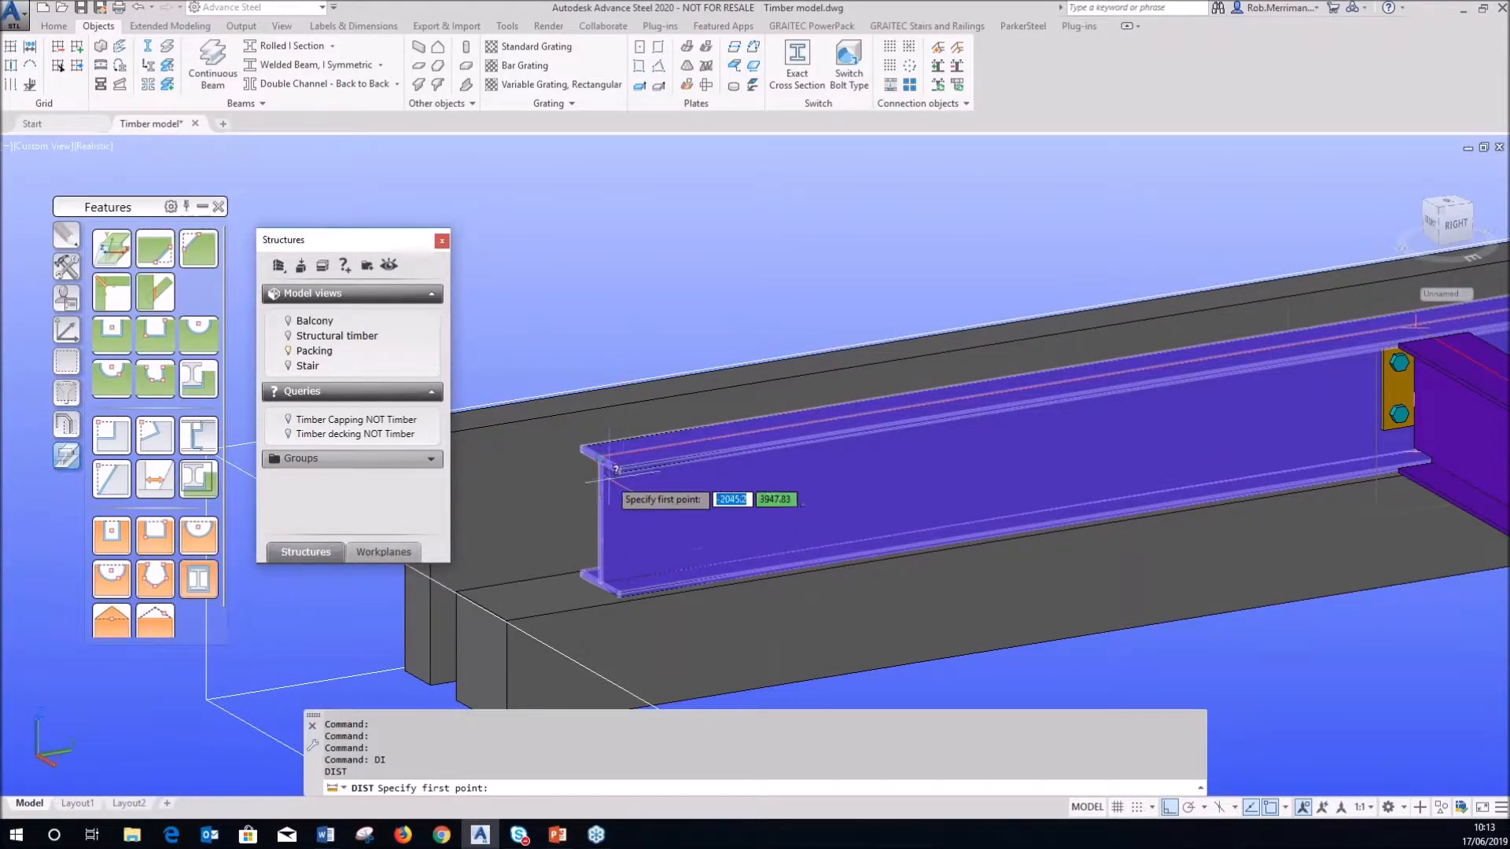
pyautogui.scroll(3, 602, 460)
pyautogui.keyDown('shift'); pyautogui.rightClick(603, 460); pyautogui.keyUp('shift')
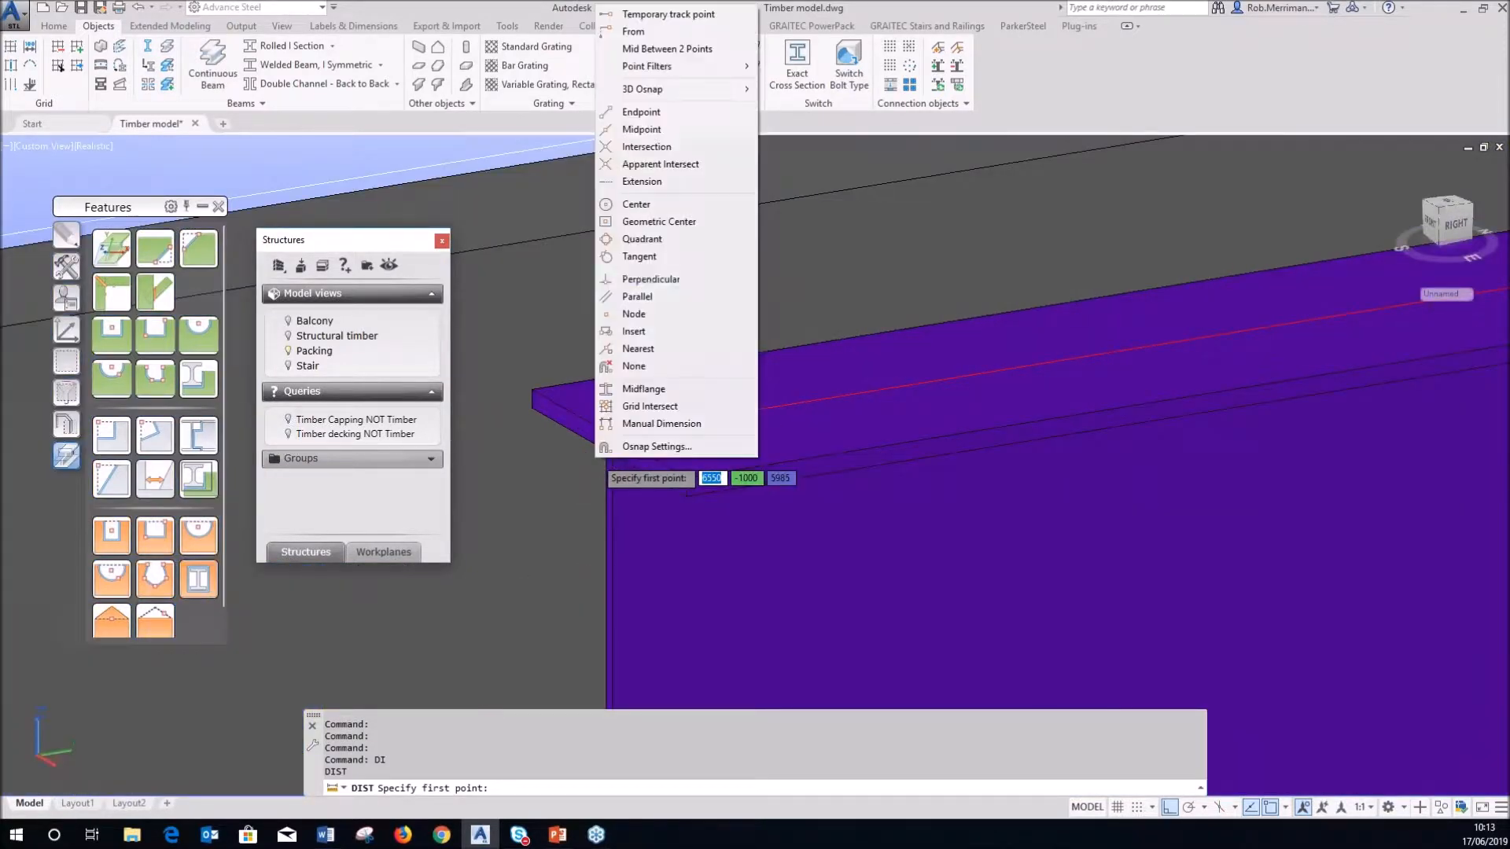
pyautogui.click(641, 112)
pyautogui.scroll(3, 593, 438)
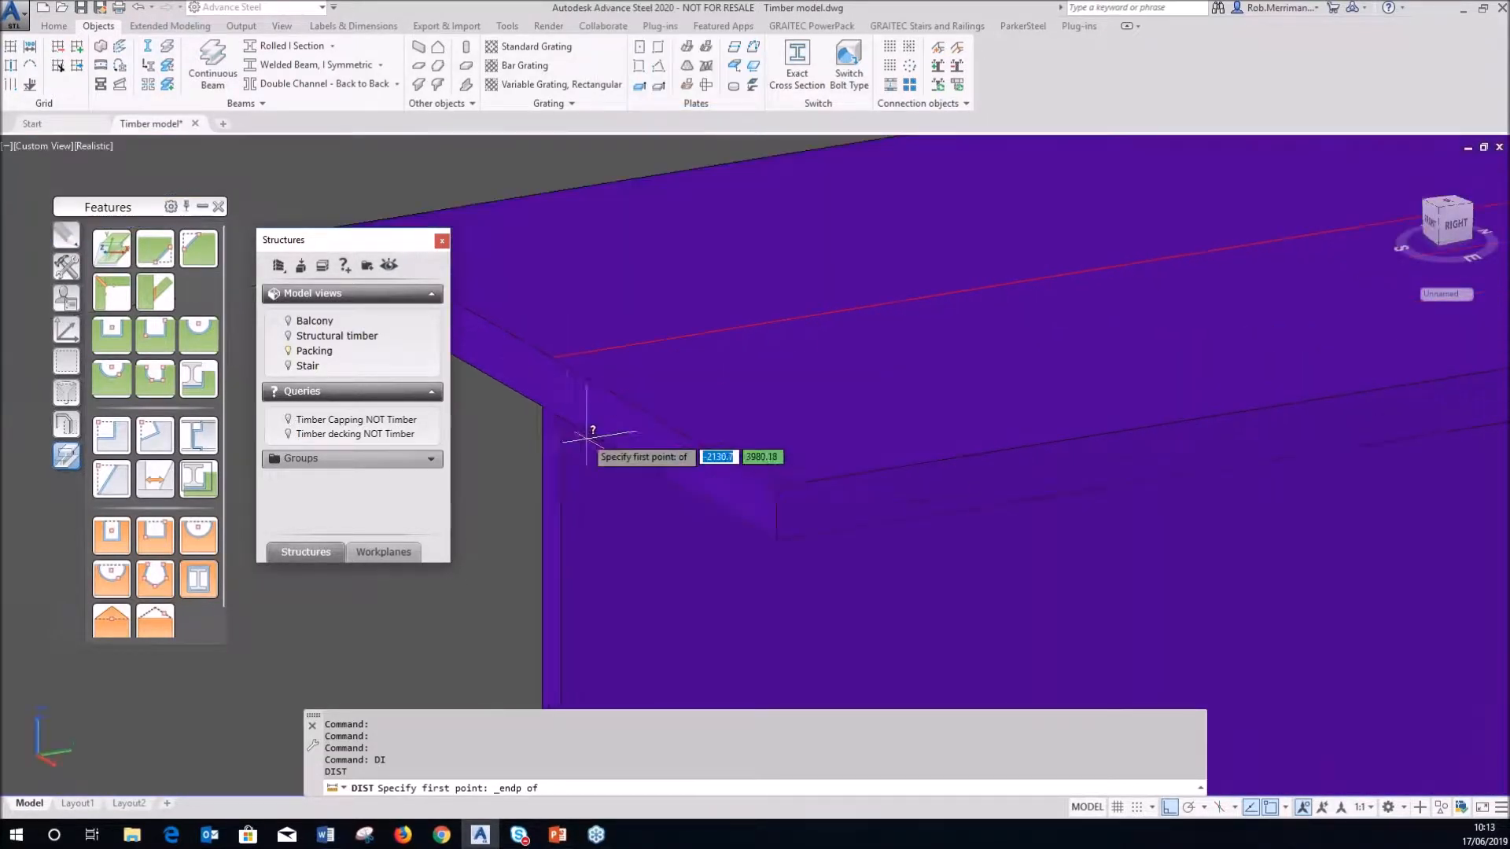
pyautogui.click(560, 415)
pyautogui.keyDown('shift'); pyautogui.rightClick(722, 493); pyautogui.keyUp('shift')
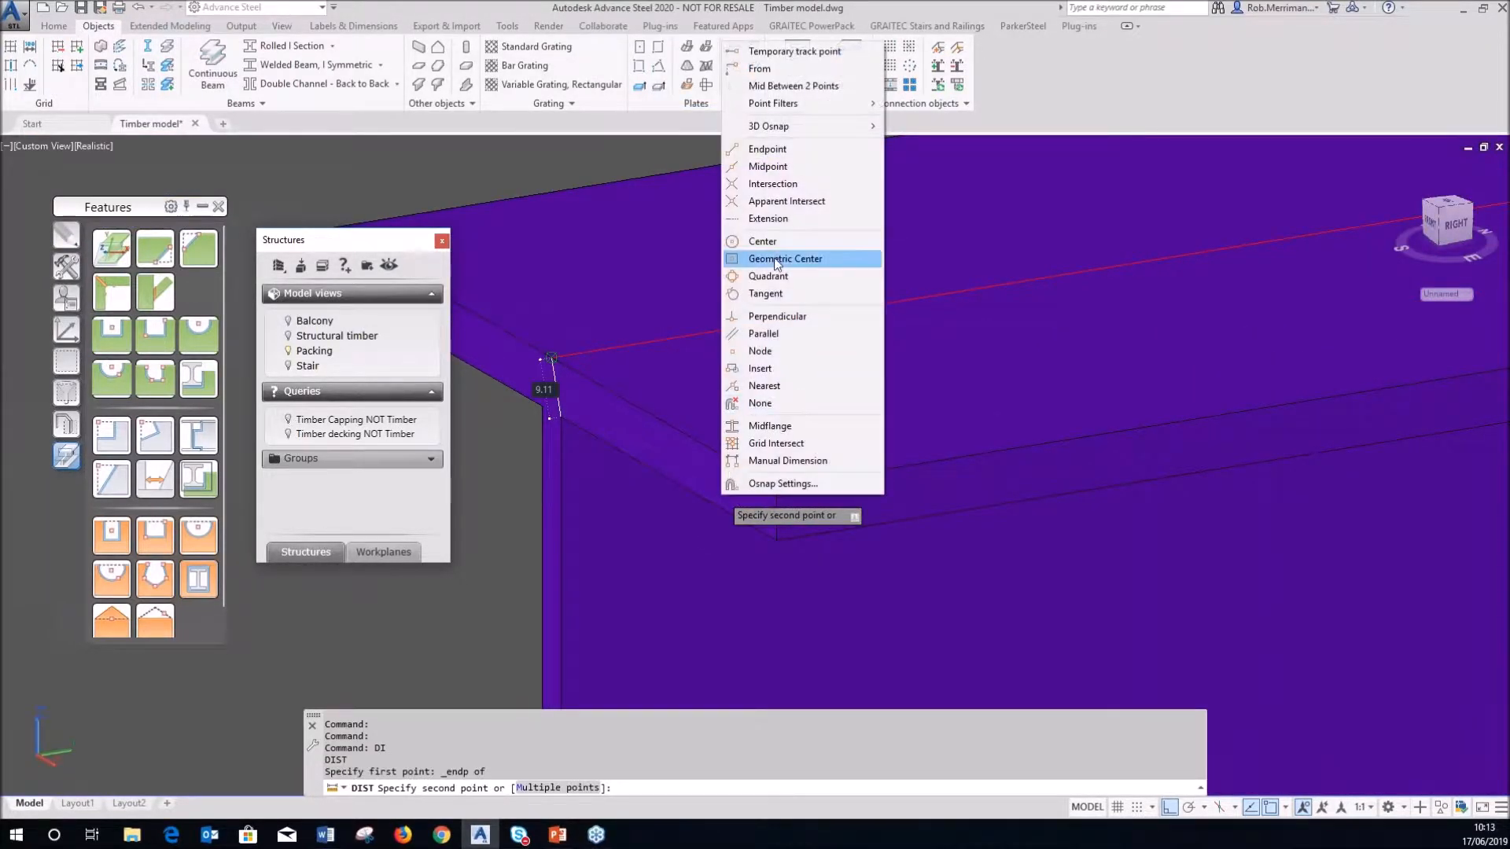
pyautogui.click(768, 149)
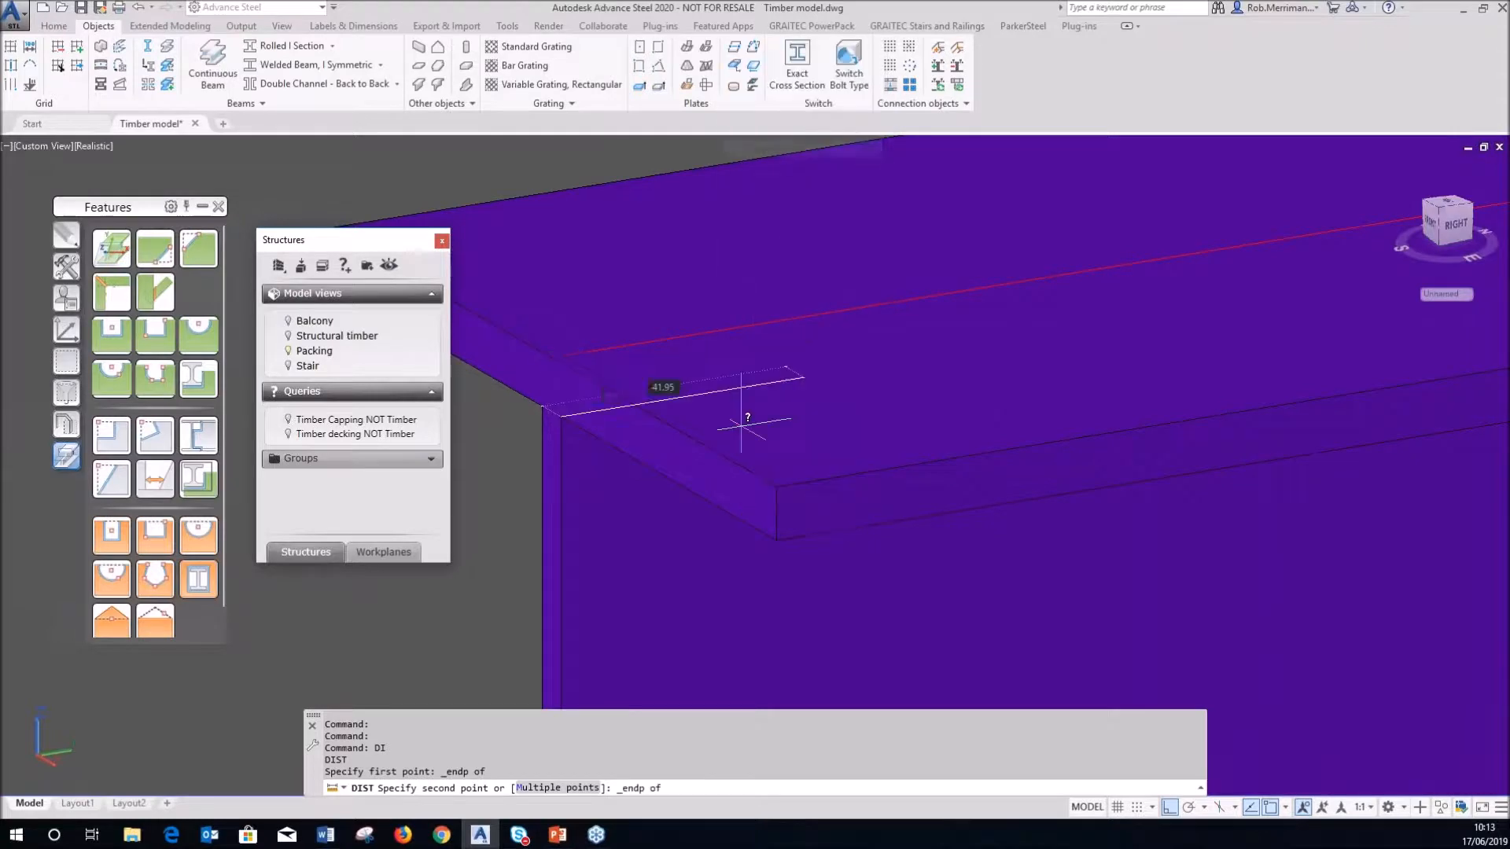
pyautogui.click(767, 521)
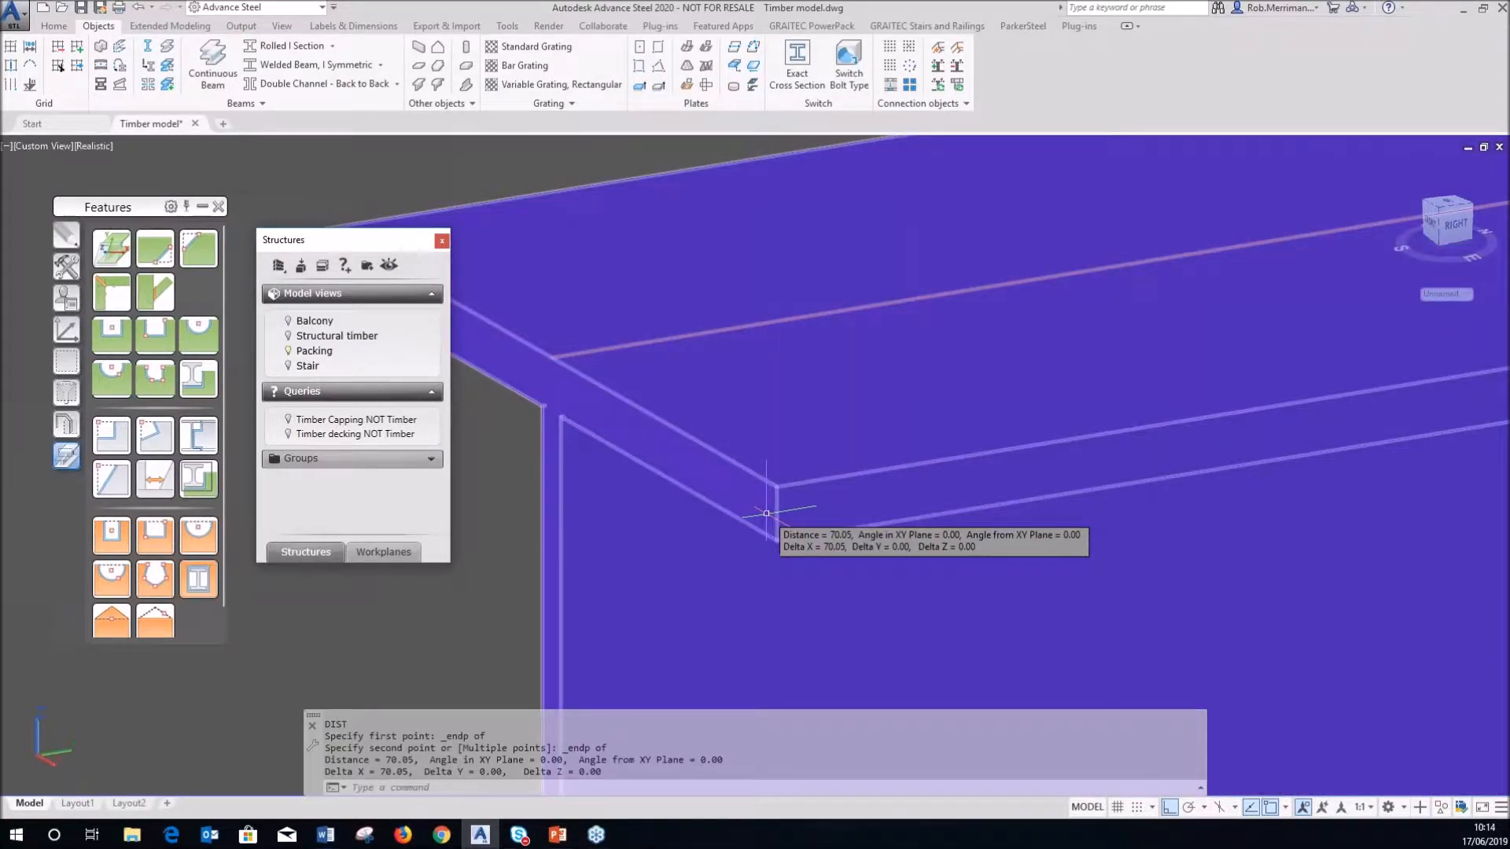
pyautogui.scroll(-3, 698, 349)
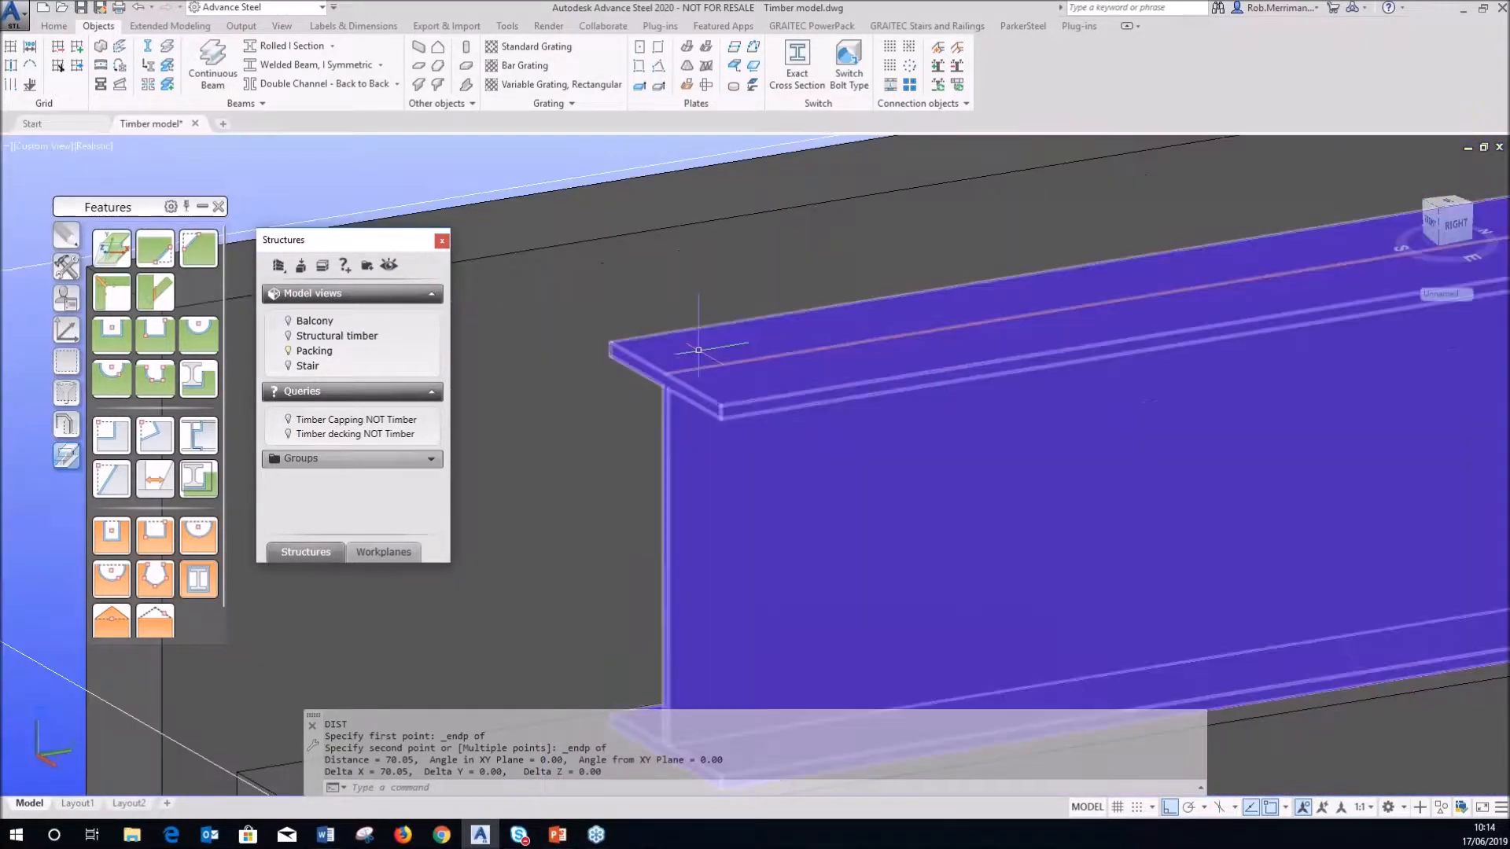
# - Switch the Packing view to 2D Wireframe and bring up the UCS tools
pyautogui.scroll(-8, 698, 350)
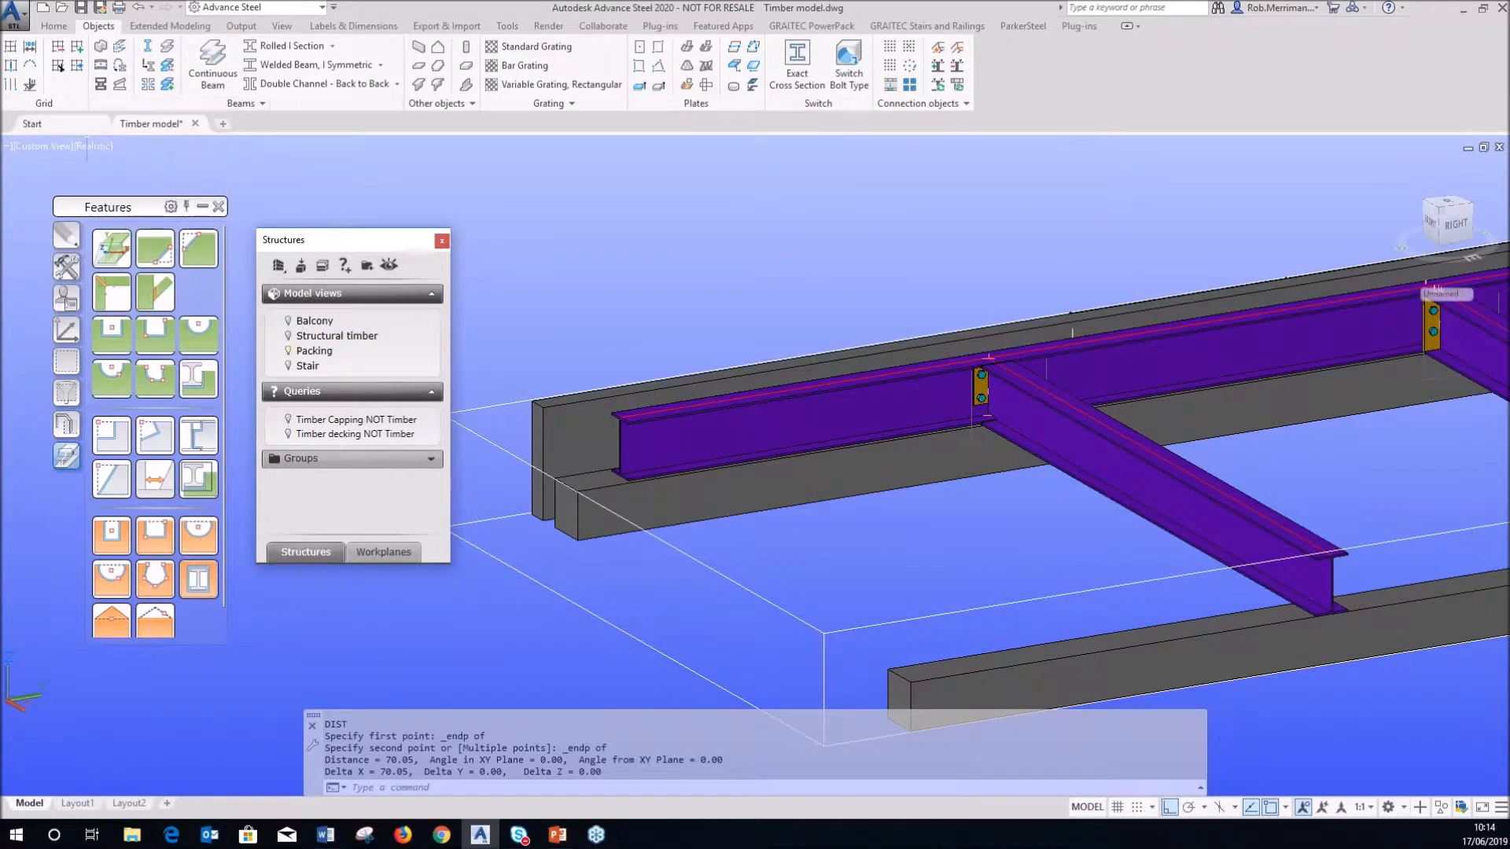
pyautogui.click(96, 146)
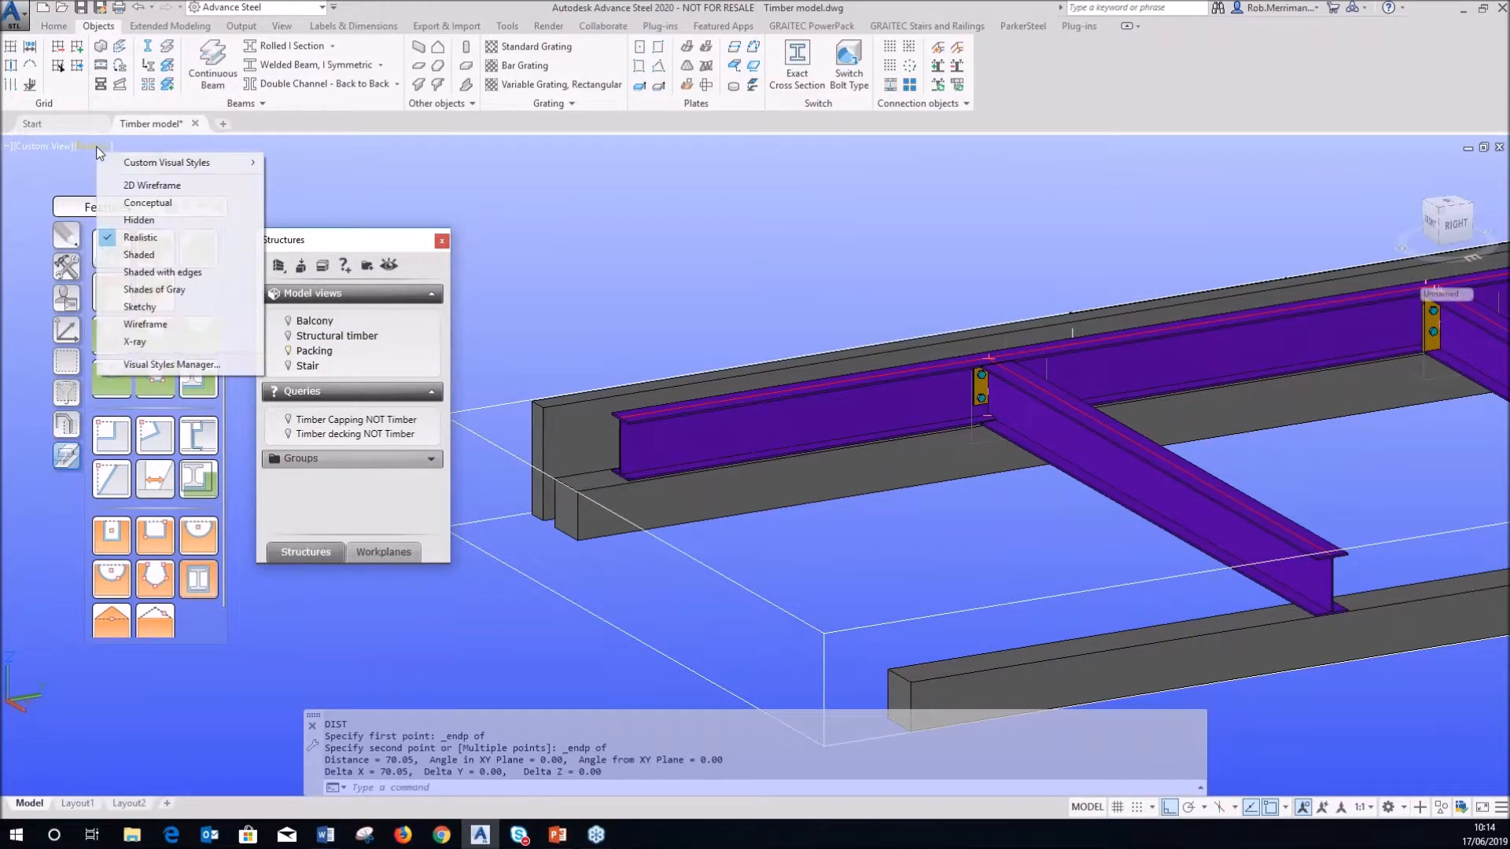
pyautogui.click(119, 186)
pyautogui.click(66, 330)
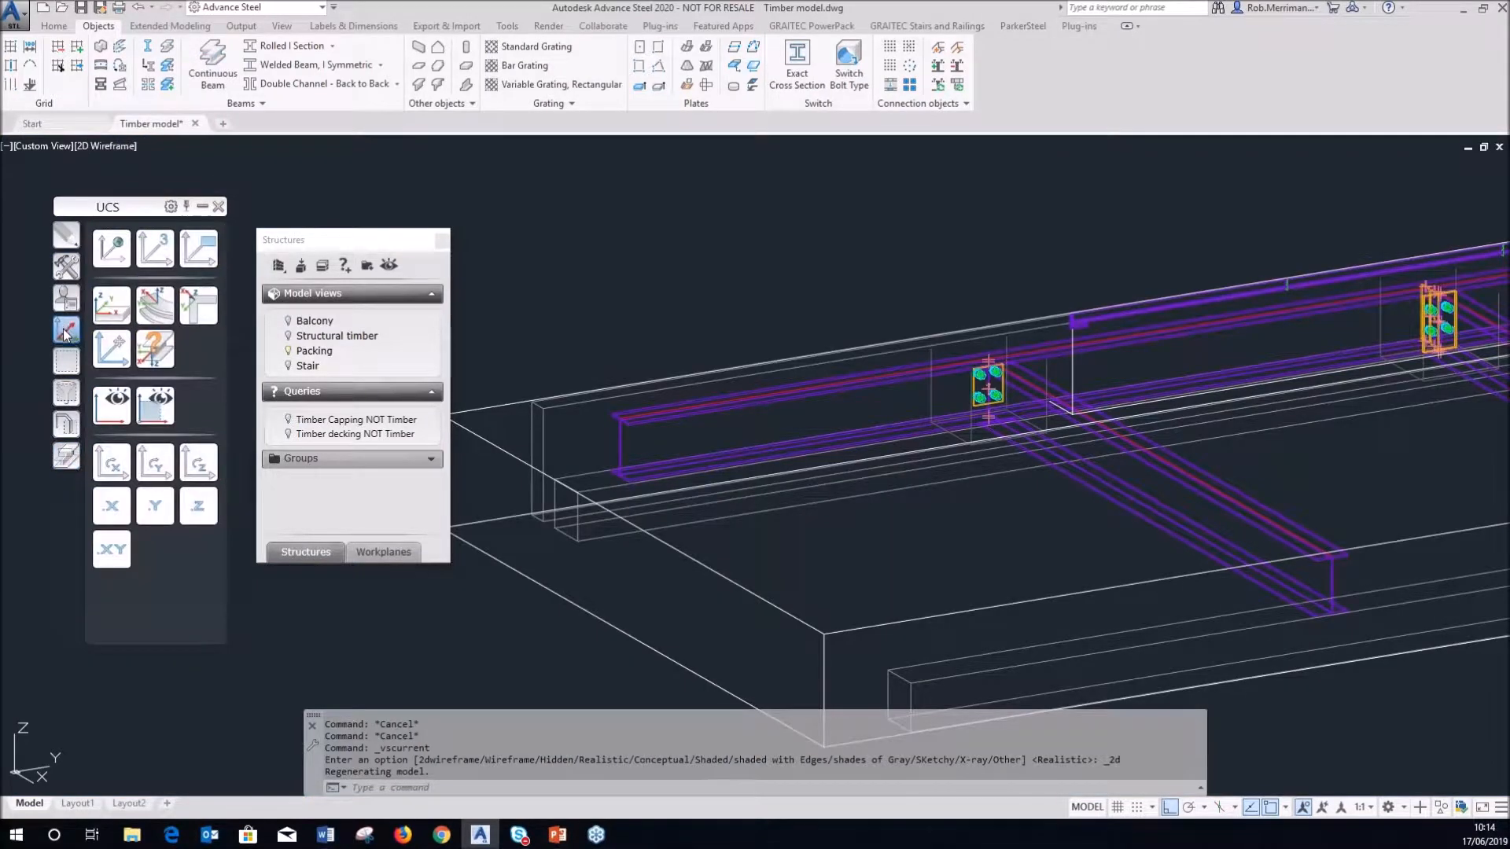
pyautogui.scroll(-5, 595, 364)
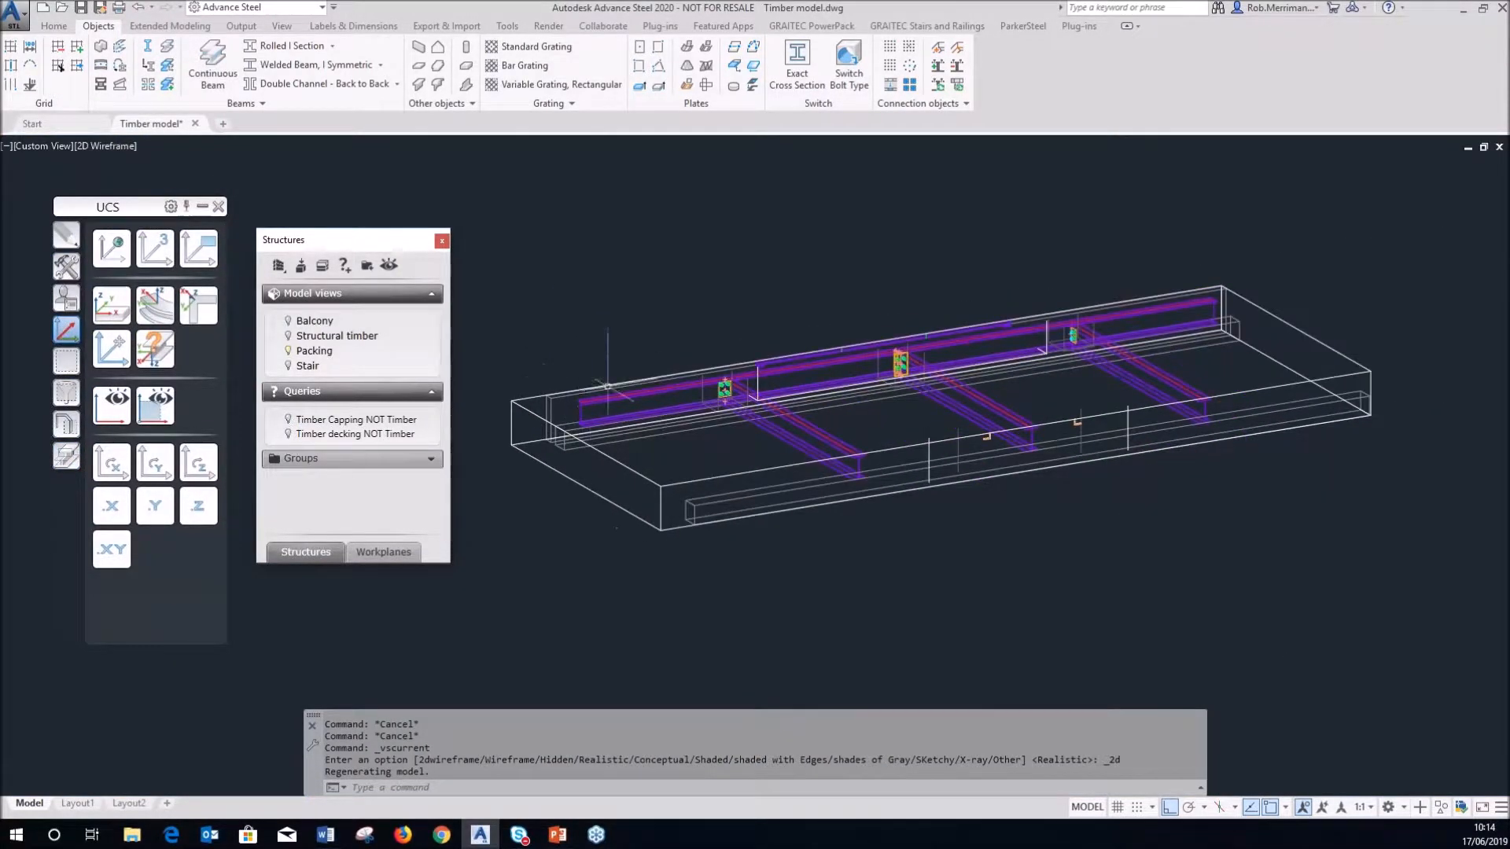
# - Align the UCS to the long steel beam, using the object coordinate system at its middle
pyautogui.click(107, 311)
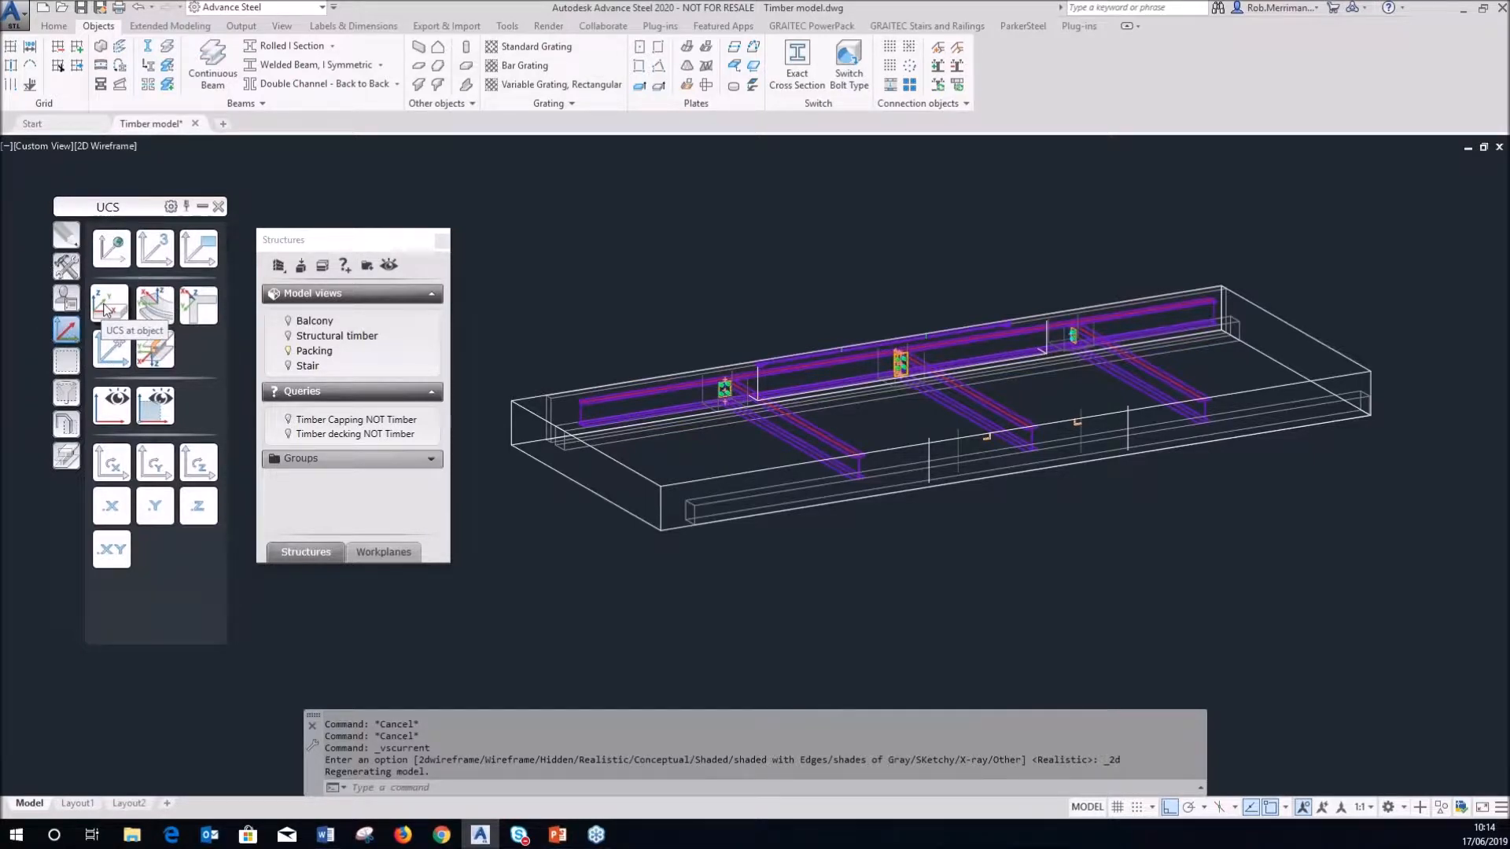
pyautogui.click(107, 310)
pyautogui.click(602, 402)
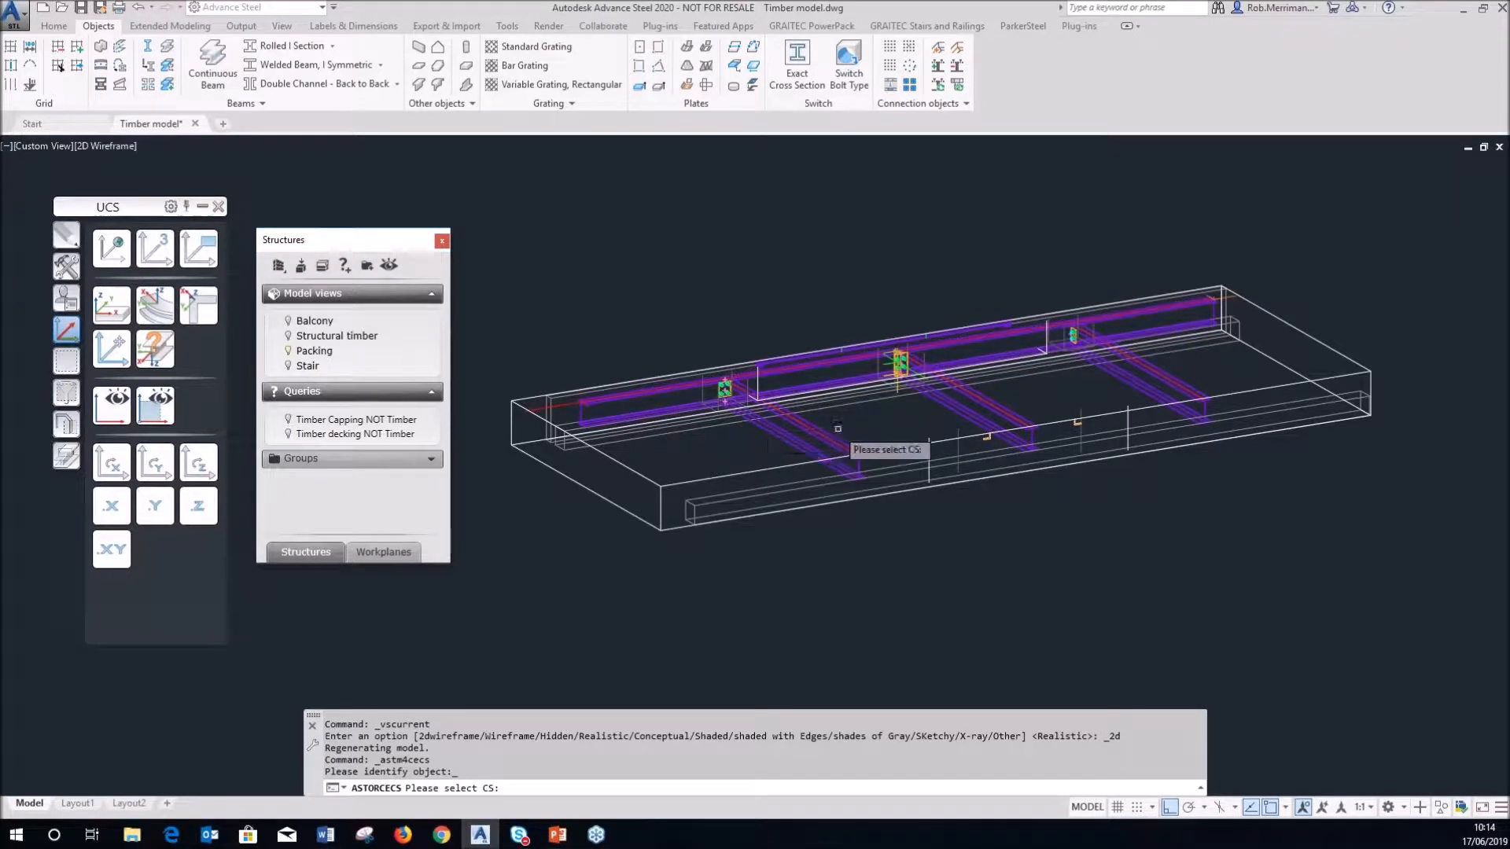
pyautogui.scroll(5, 928, 393)
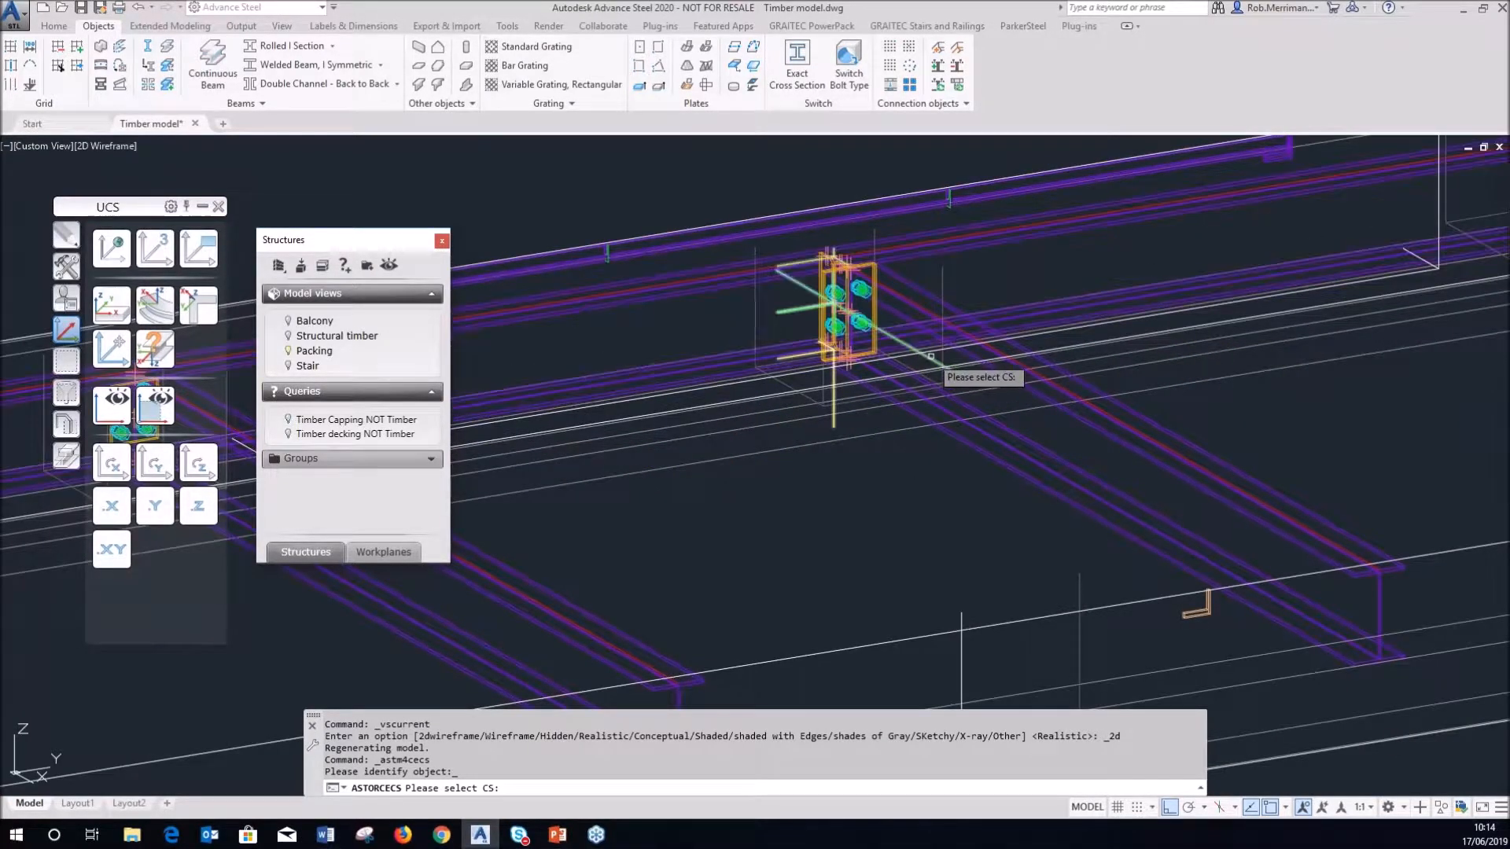
pyautogui.click(930, 358)
pyautogui.press('Return')
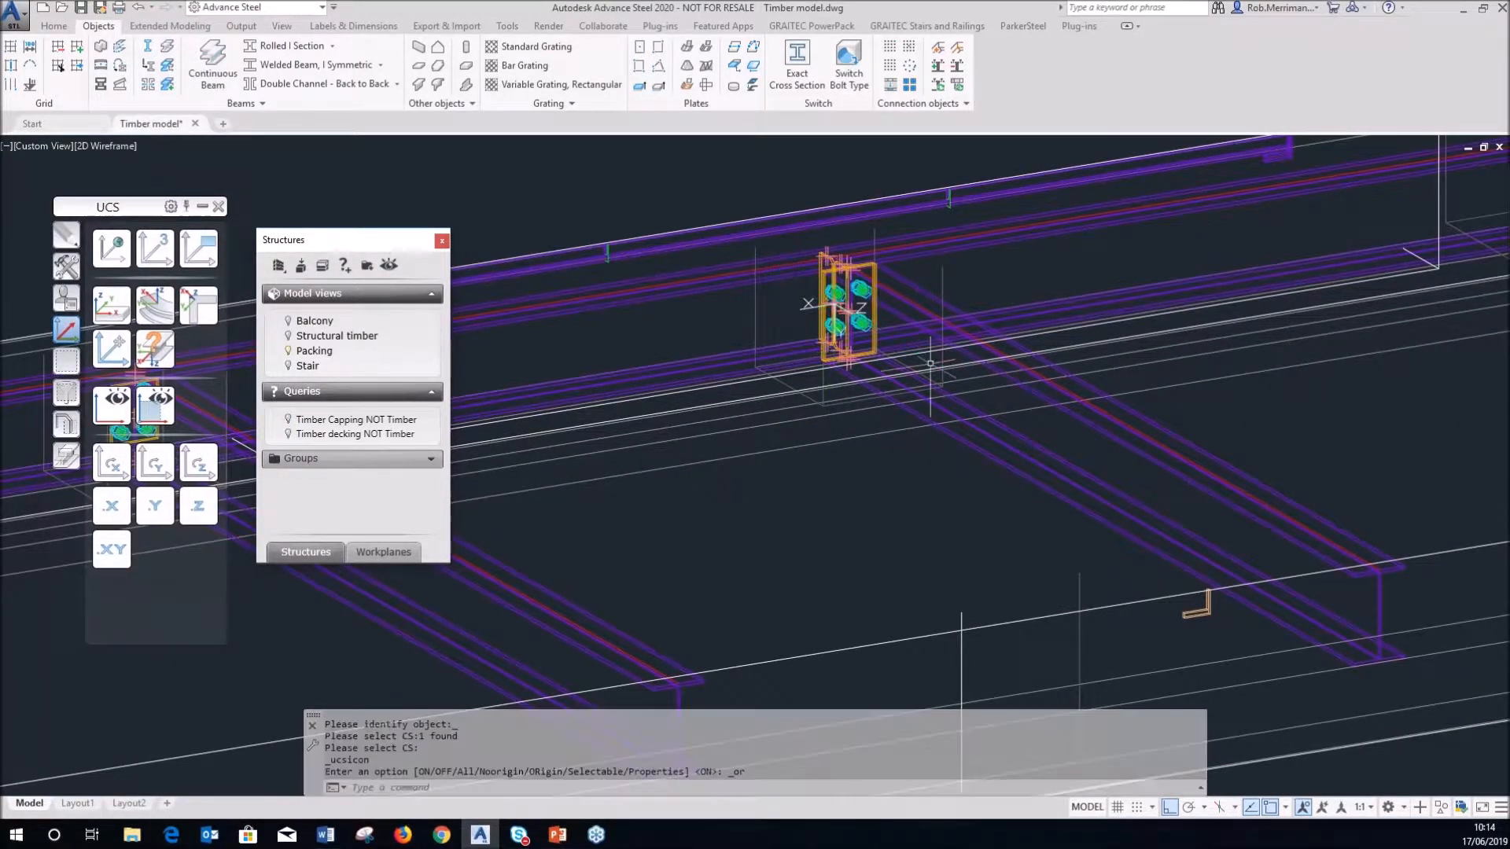
pyautogui.scroll(6, 794, 299)
pyautogui.scroll(-4, 995, 434)
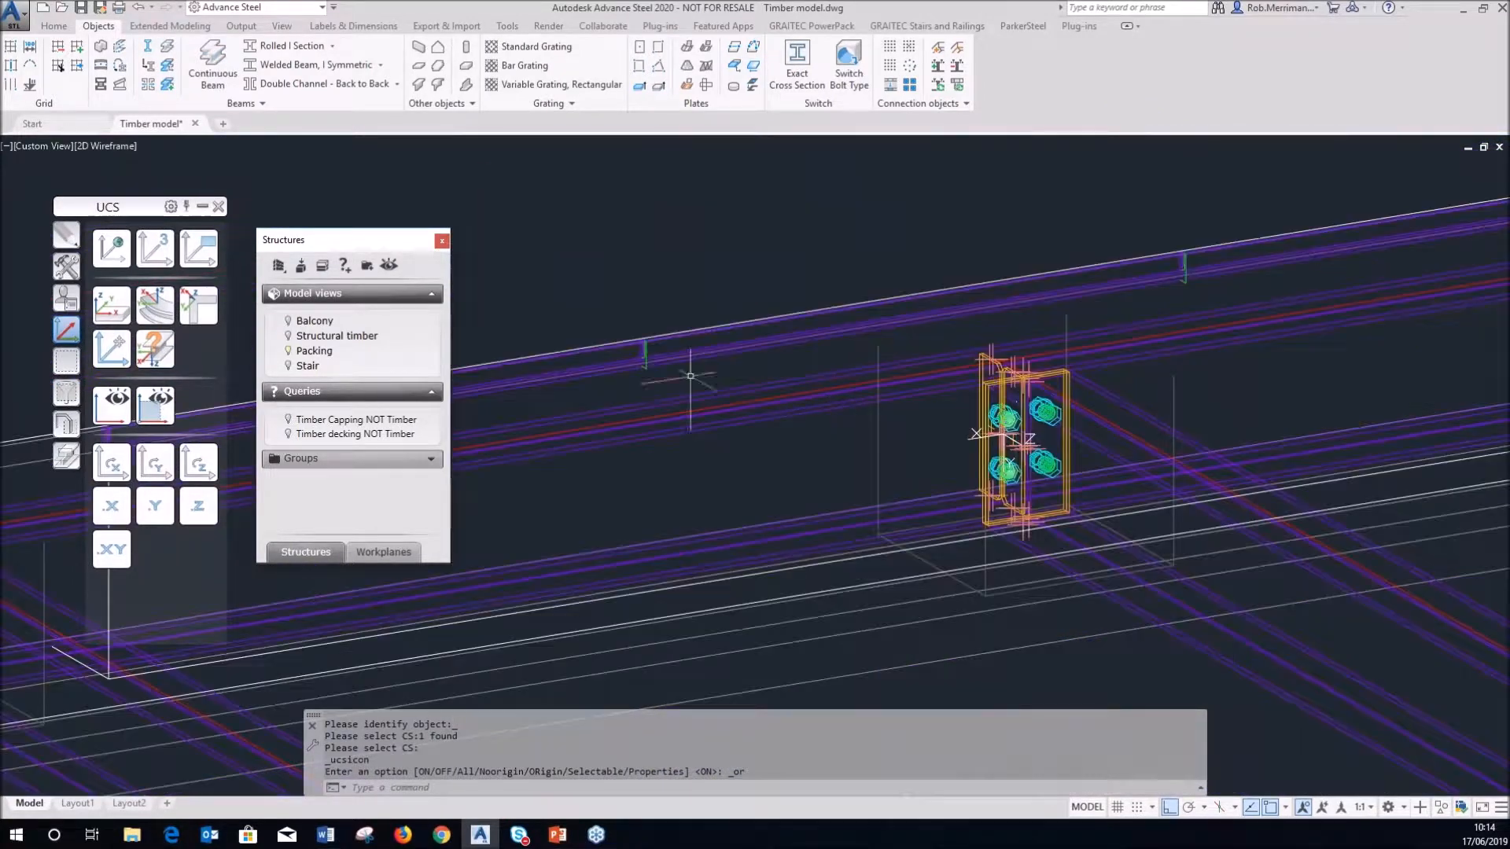
# - Rotate the UCS twice about its Z axis and move its origin to the midpoint of the web at the long steel beam's end
pyautogui.doubleClick(194, 464)
pyautogui.scroll(-5, 767, 485)
pyautogui.scroll(5, 767, 485)
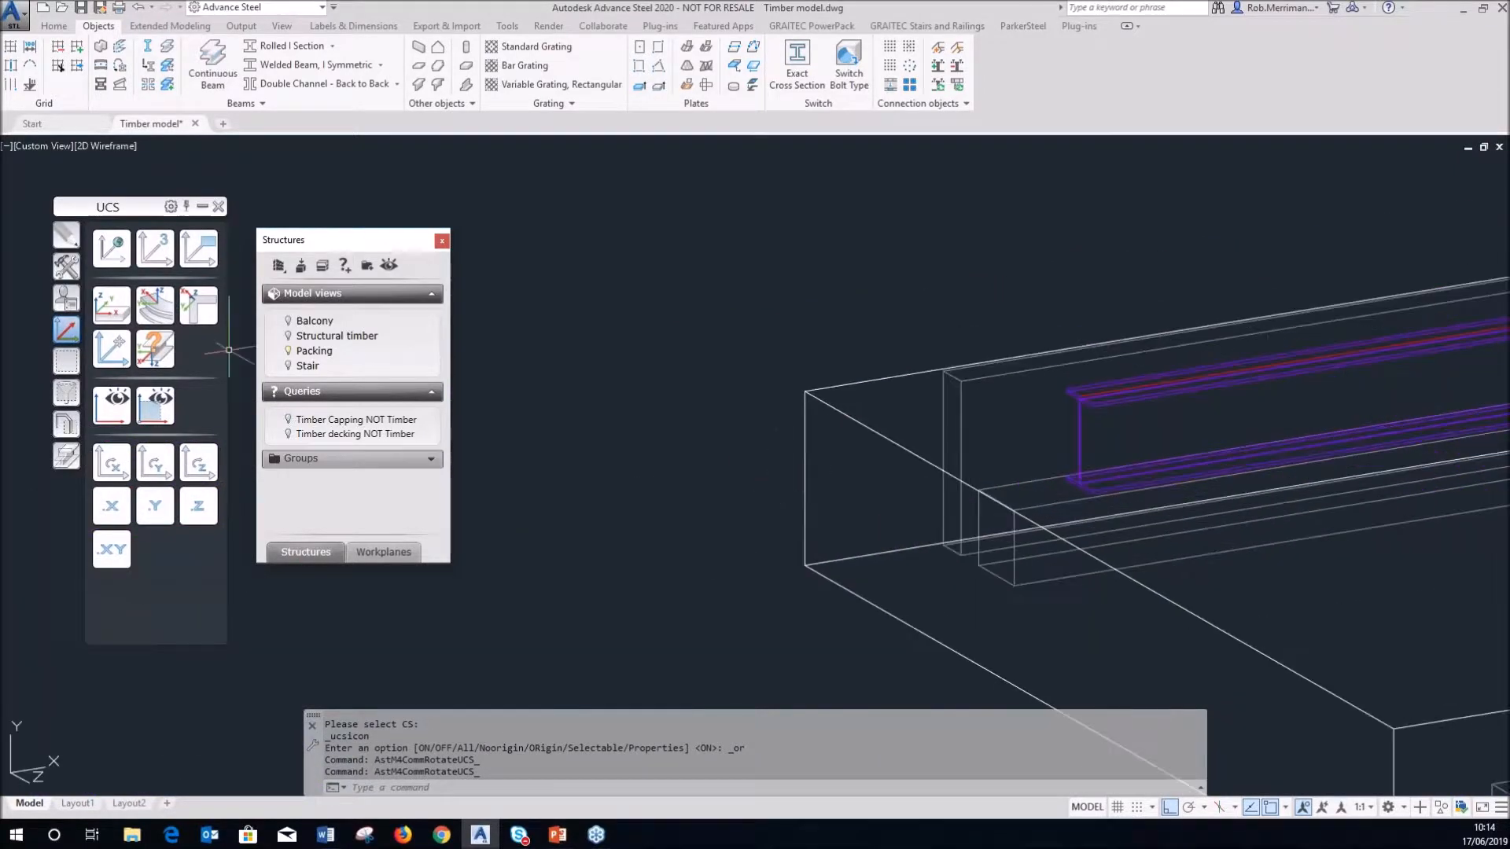
pyautogui.click(110, 346)
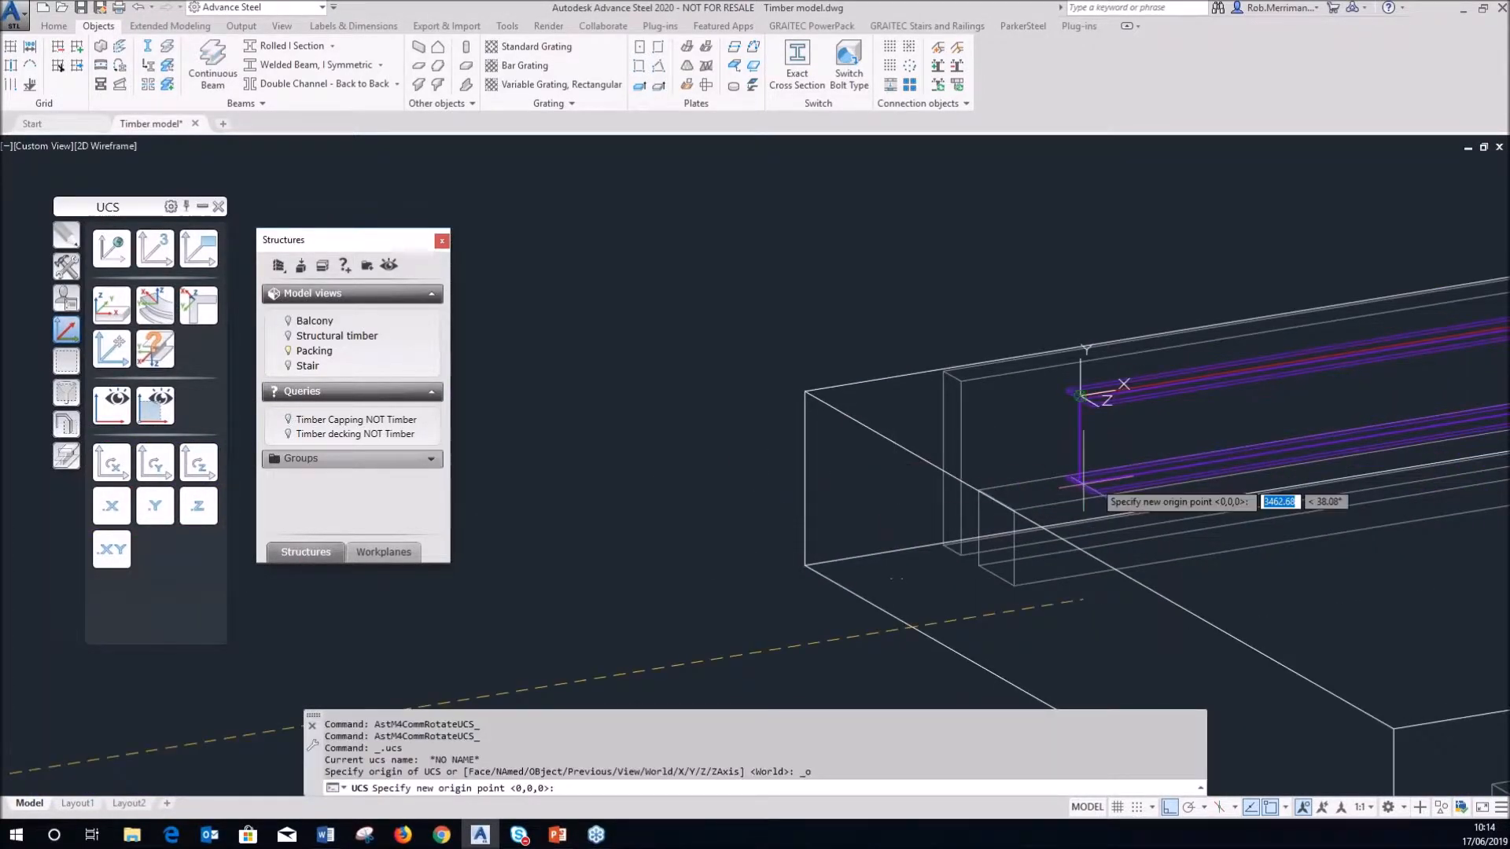
pyautogui.scroll(3, 1022, 476)
pyautogui.keyDown('shift'); pyautogui.rightClick(991, 469); pyautogui.keyUp('shift')
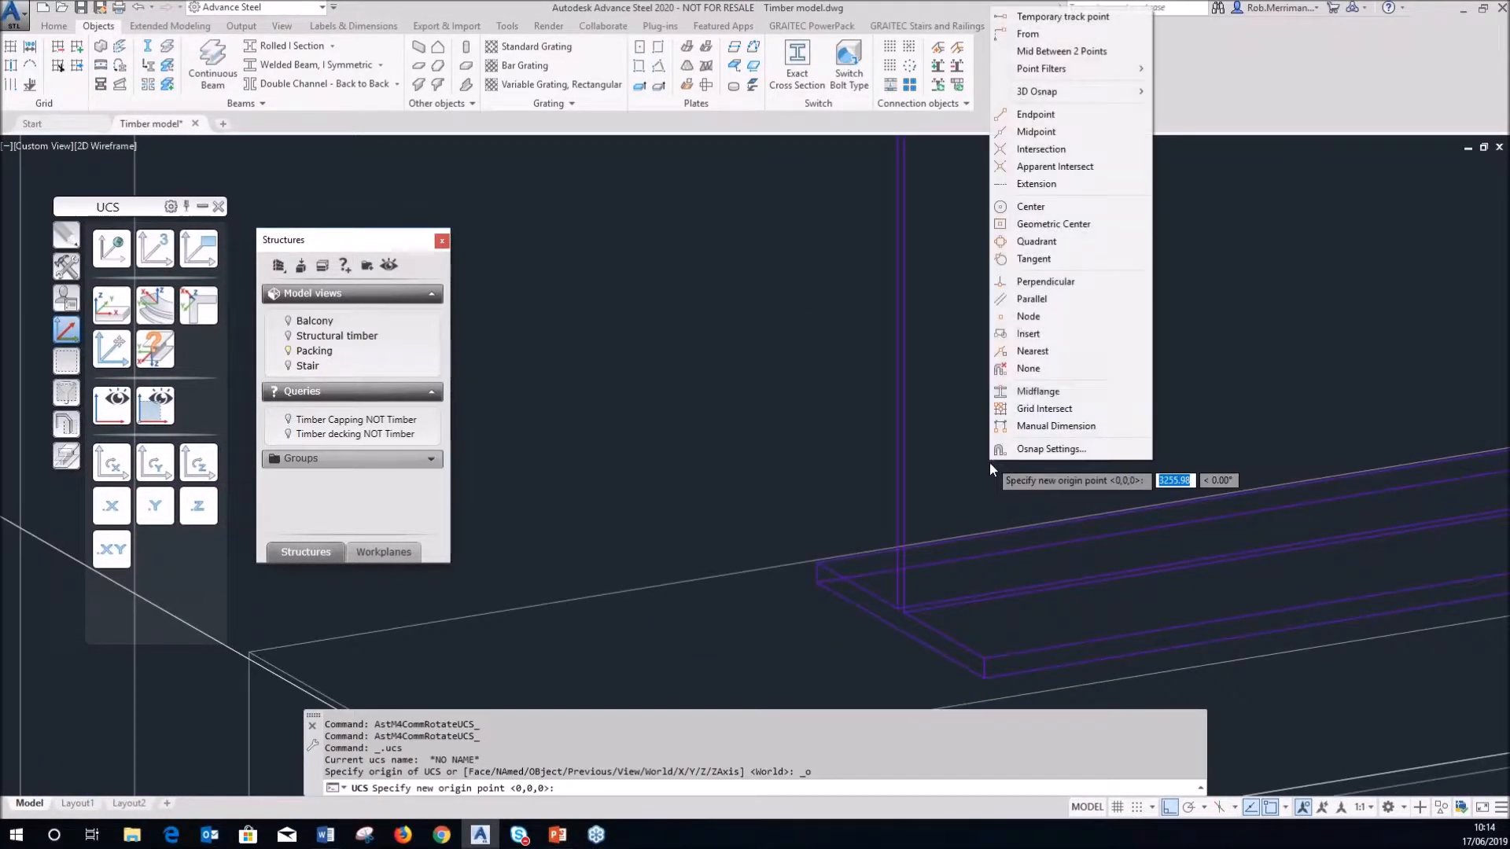
pyautogui.click(1034, 131)
pyautogui.click(909, 265)
pyautogui.scroll(-3, 766, 543)
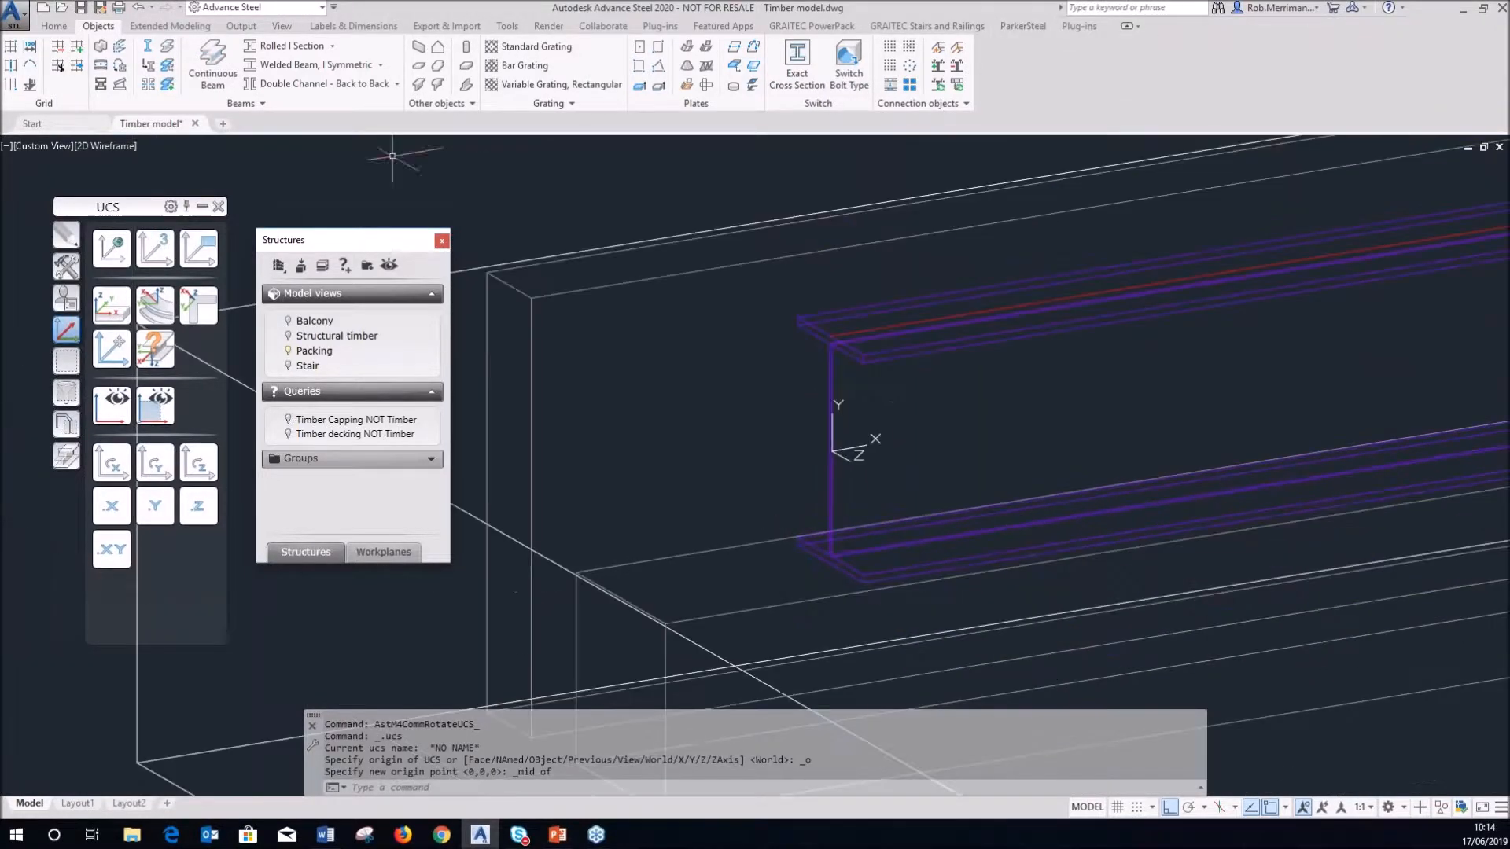
# - In the Realistic visual style, create a rectangular plate by centre at 0,0,0, with its offset at the middle-left point
pyautogui.click(101, 150)
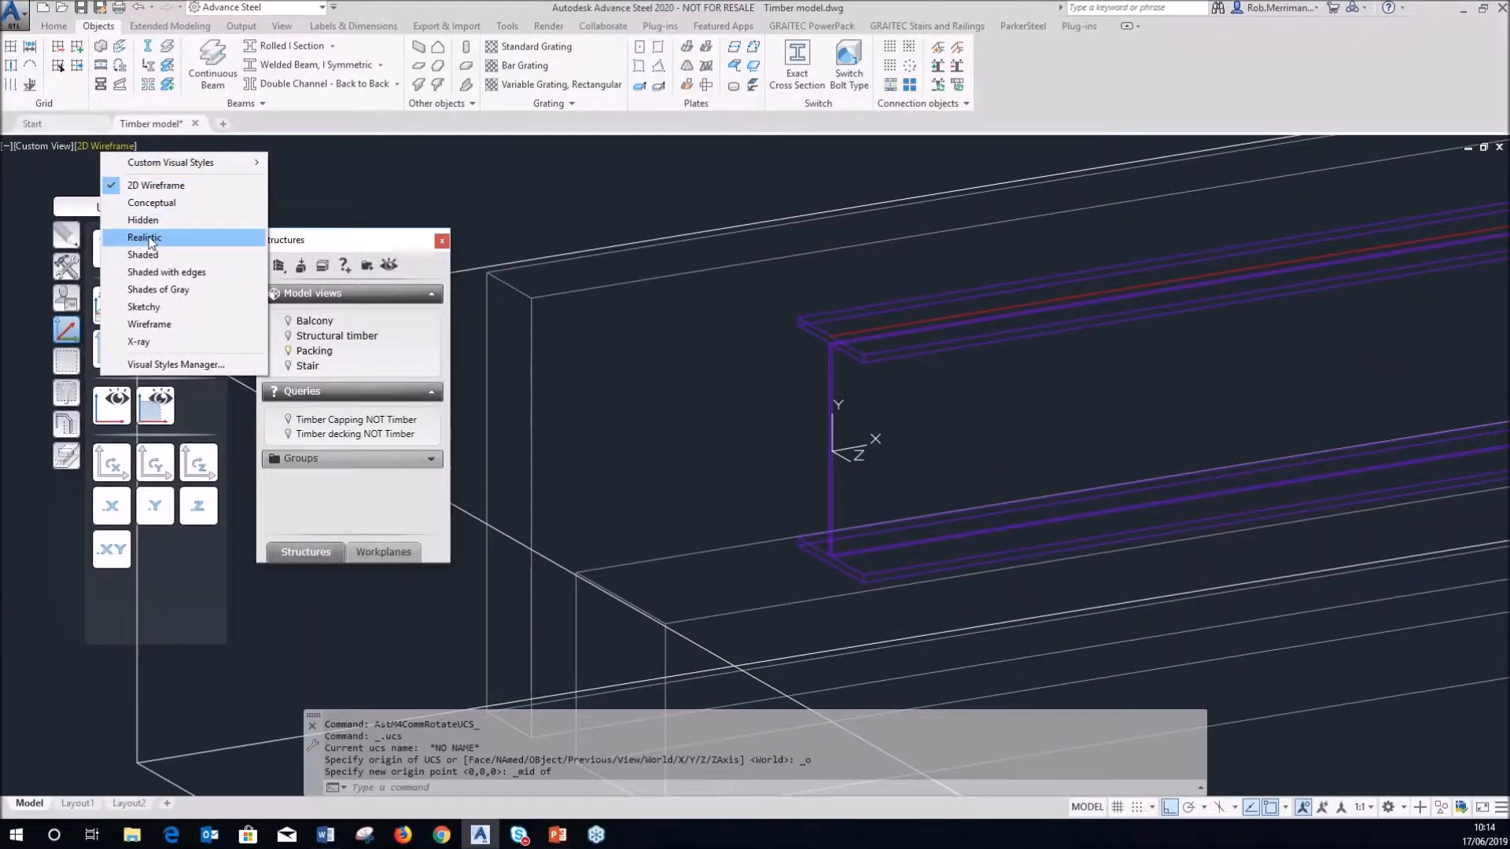
pyautogui.click(126, 233)
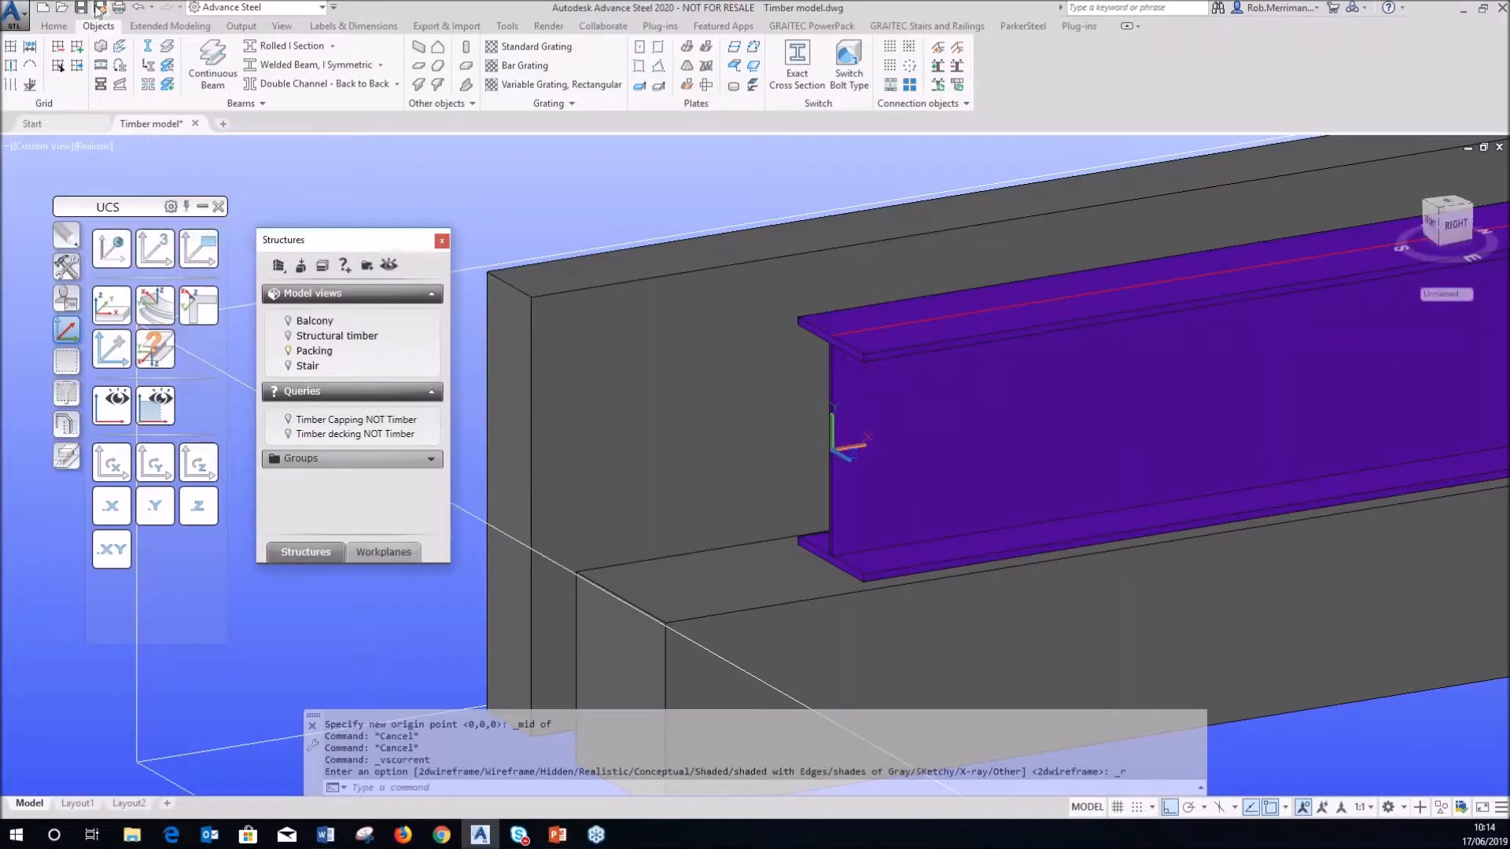
pyautogui.click(640, 46)
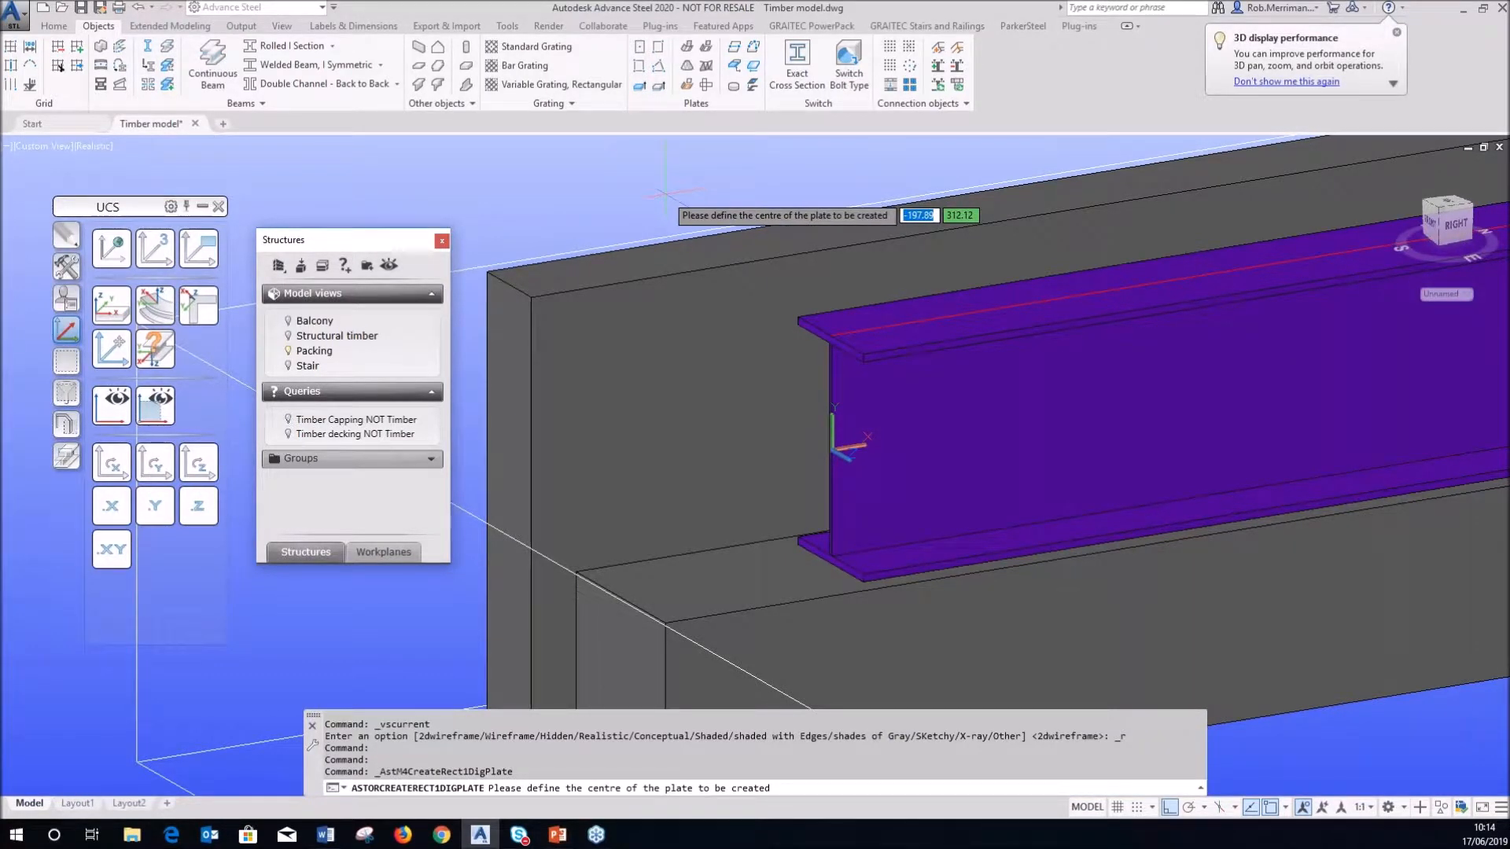
pyautogui.write('0,0,0')
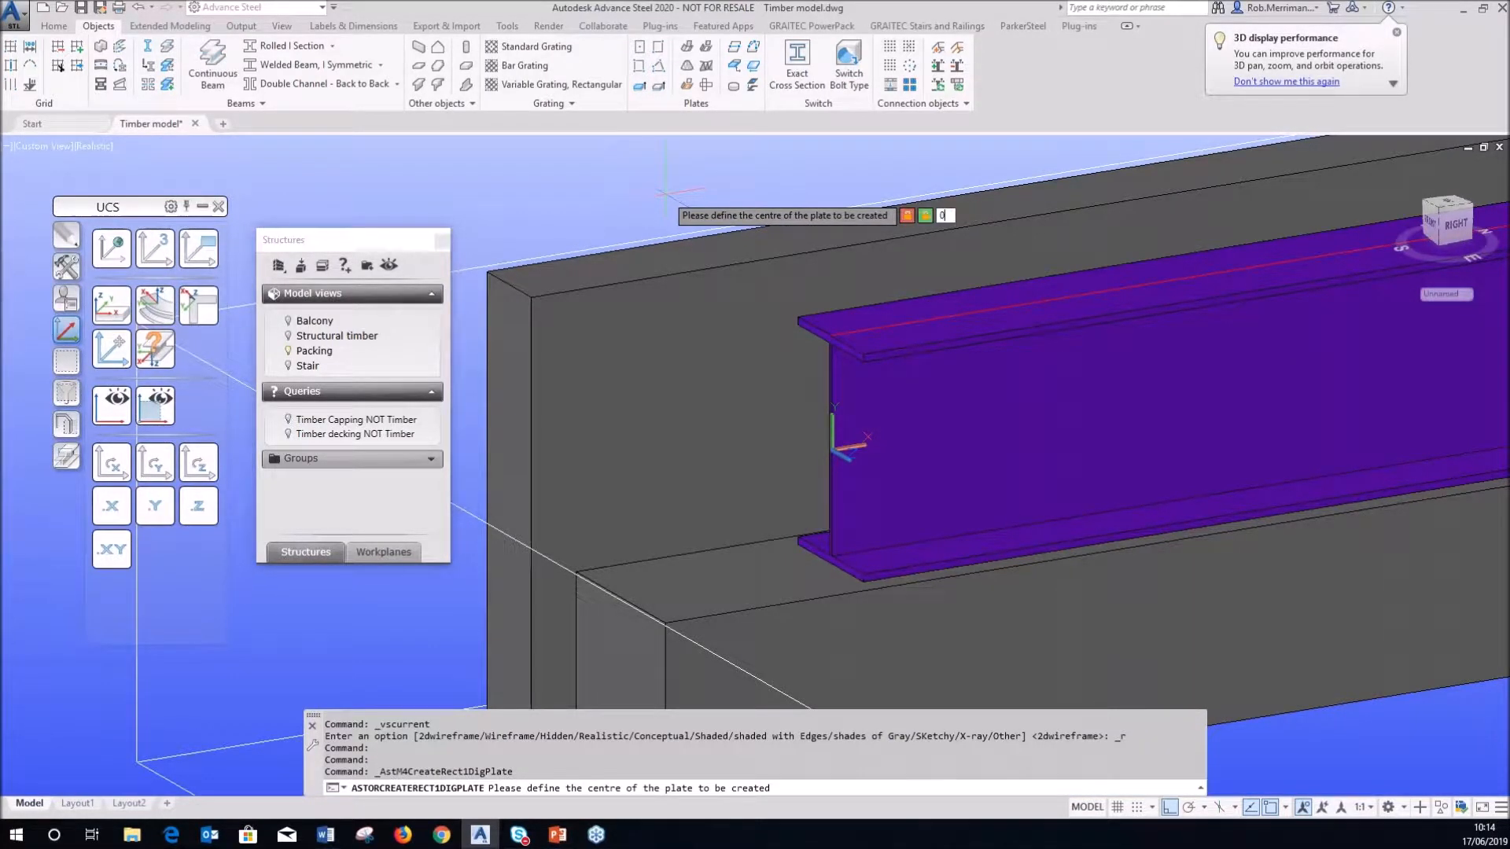
pyautogui.press('Return')
pyautogui.click(865, 494)
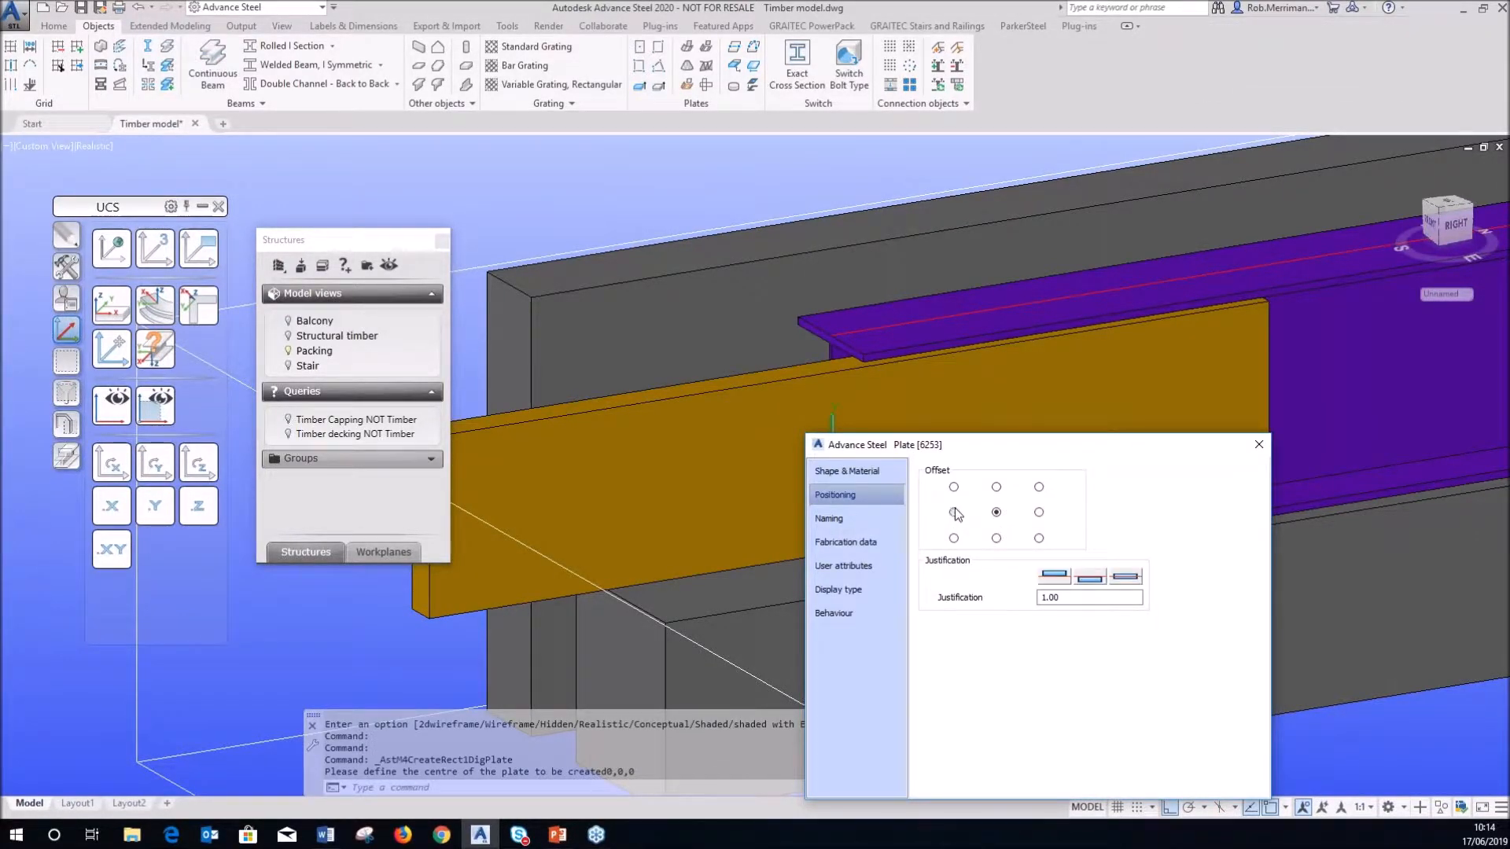
pyautogui.click(954, 512)
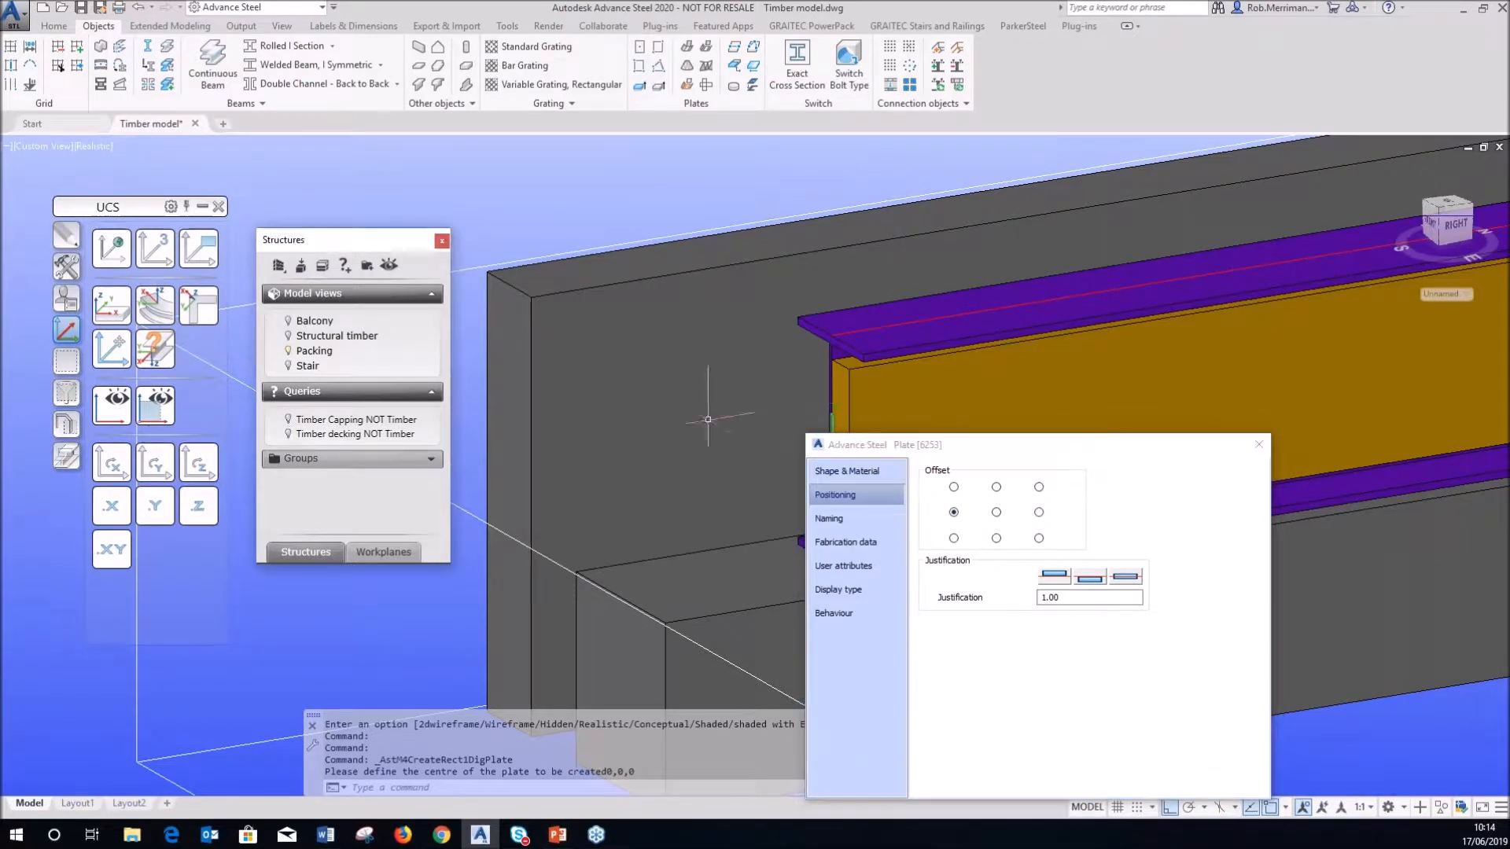
pyautogui.scroll(-4, 618, 441)
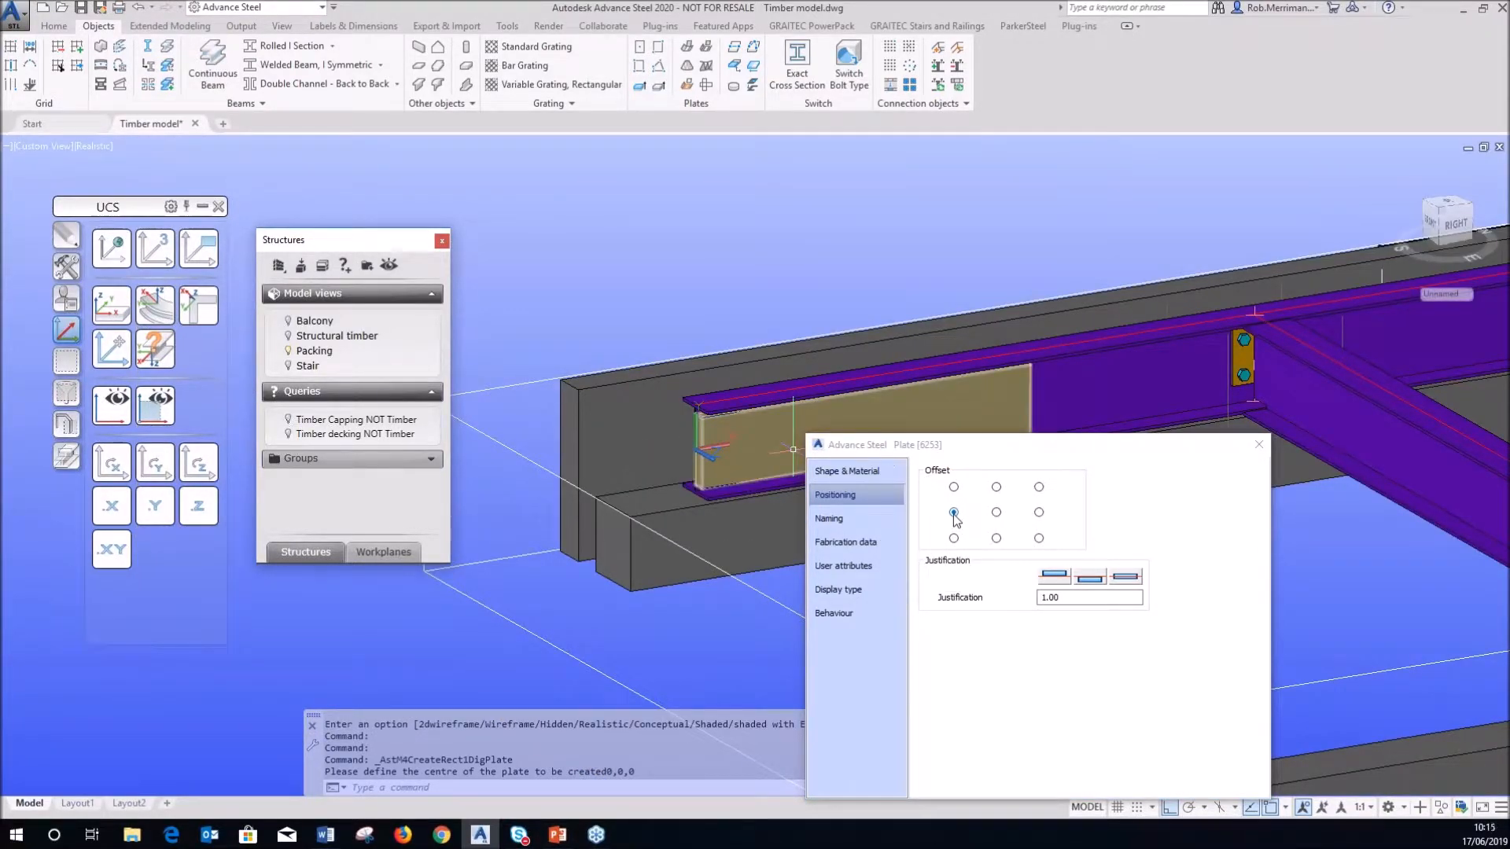
# - Set the packing plate's Length Y to 220 and its thickness to 50
pyautogui.click(889, 471)
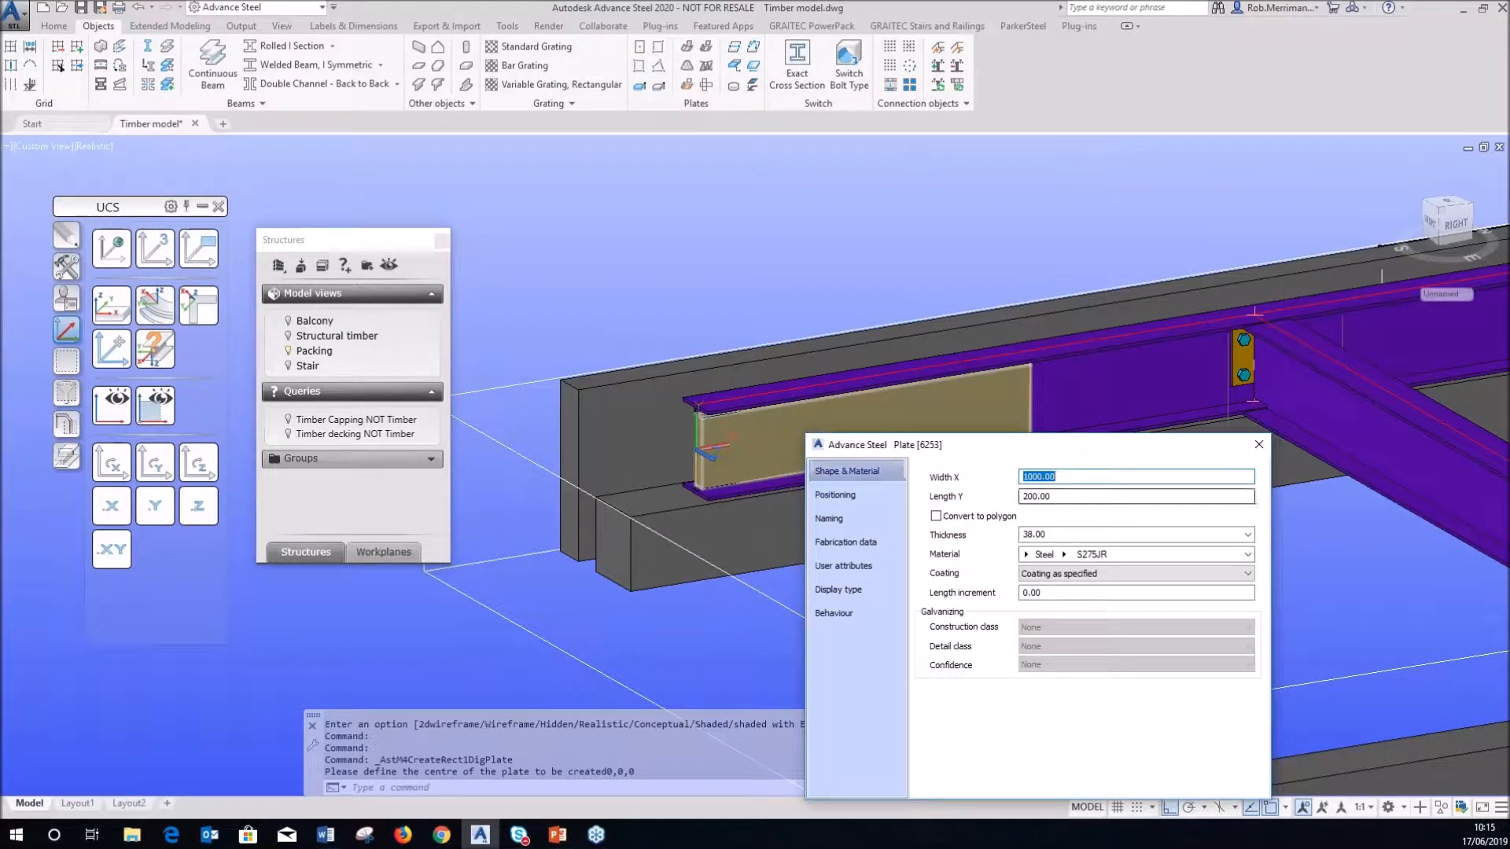
pyautogui.moveTo(1089, 456); pyautogui.dragTo(1071, 504)
pyautogui.scroll(5, 821, 466)
pyautogui.write('220')
pyautogui.press('Return')
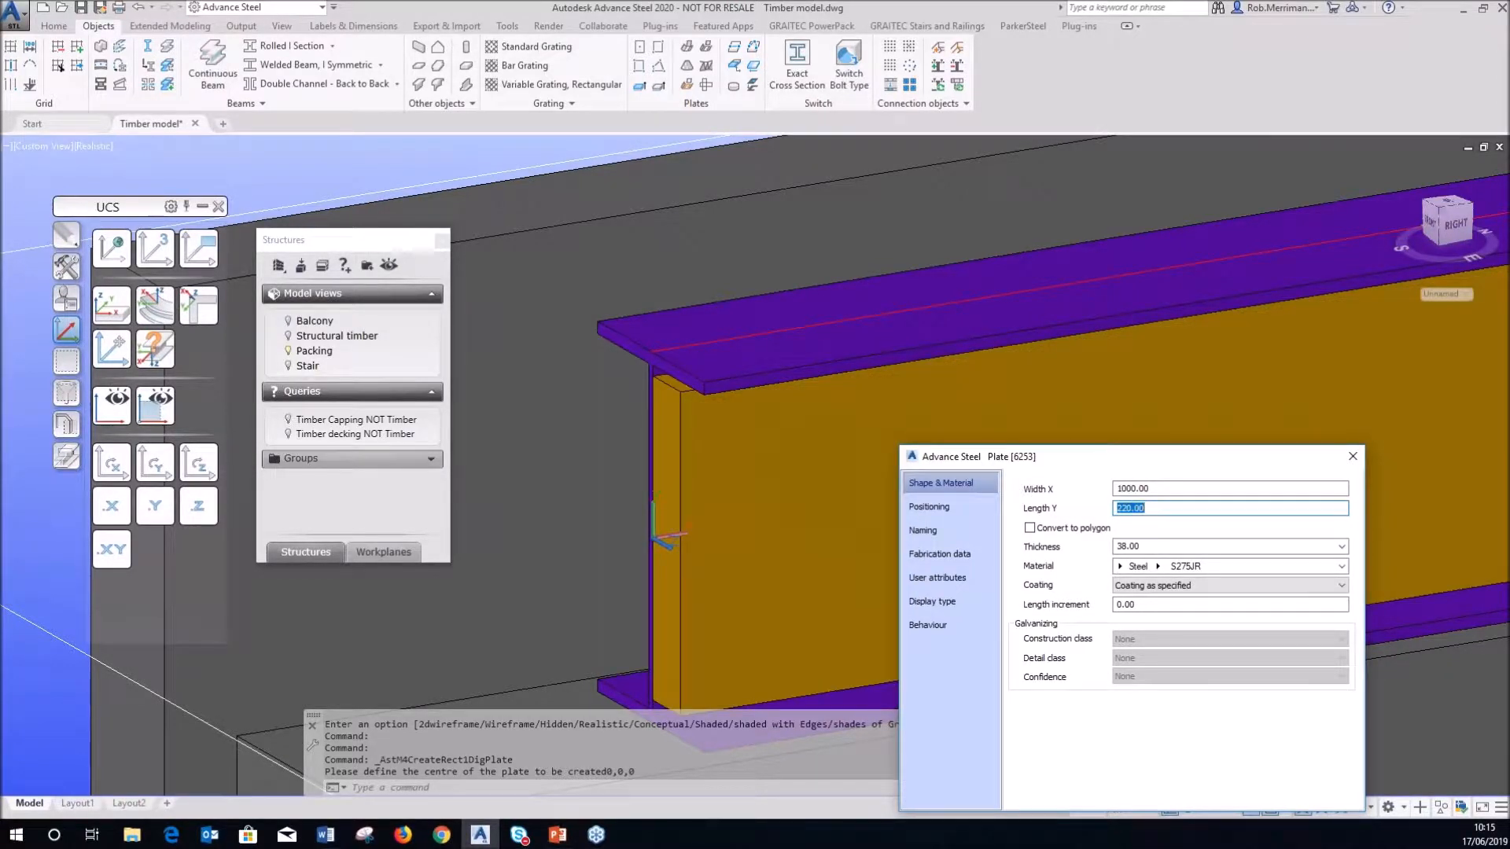
pyautogui.moveTo(1149, 546); pyautogui.dragTo(1095, 550)
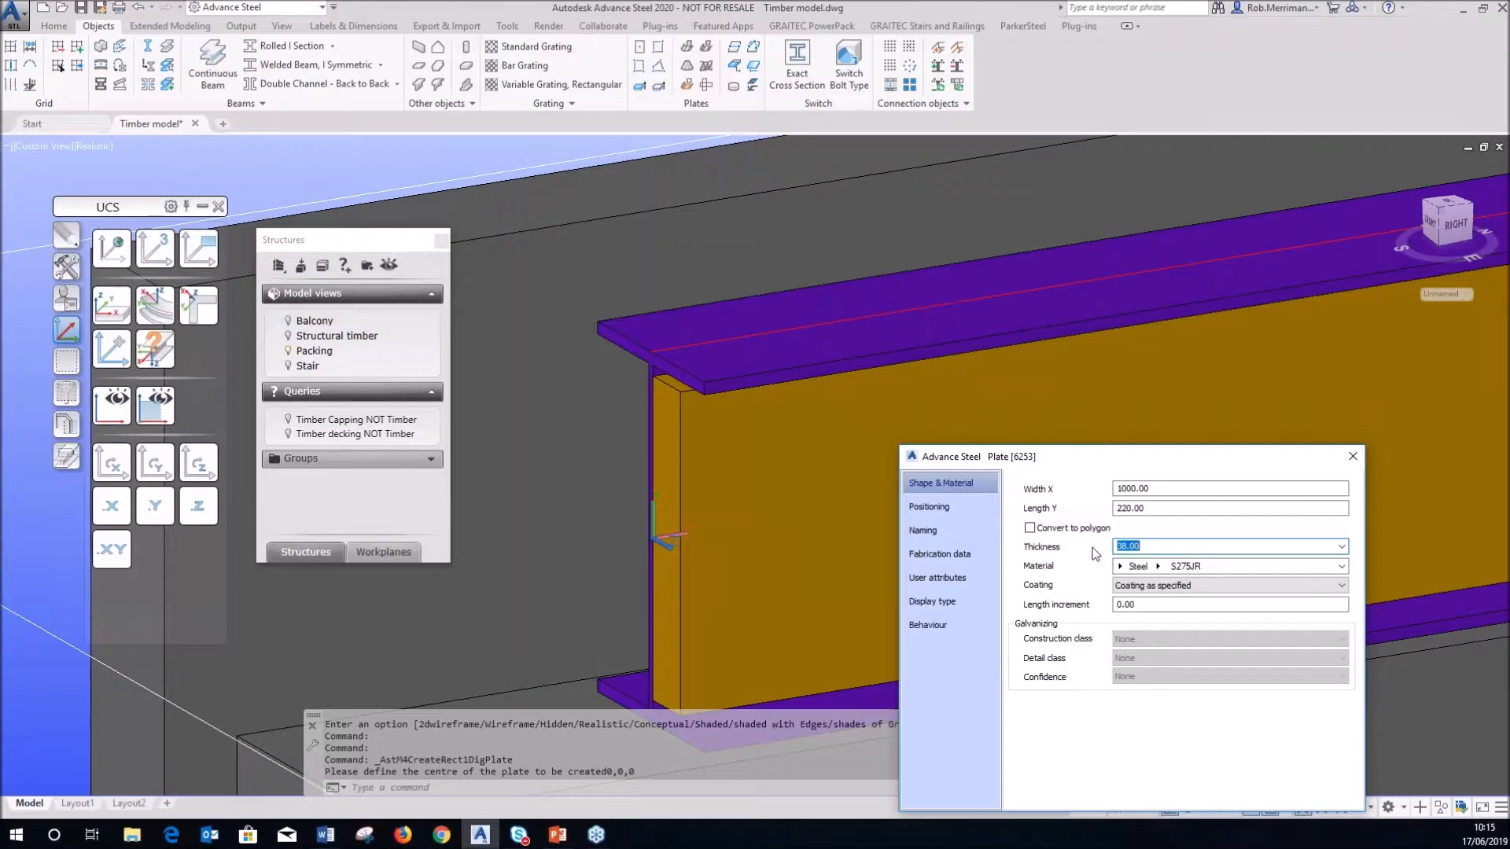
pyautogui.write('50')
pyautogui.press('Return')
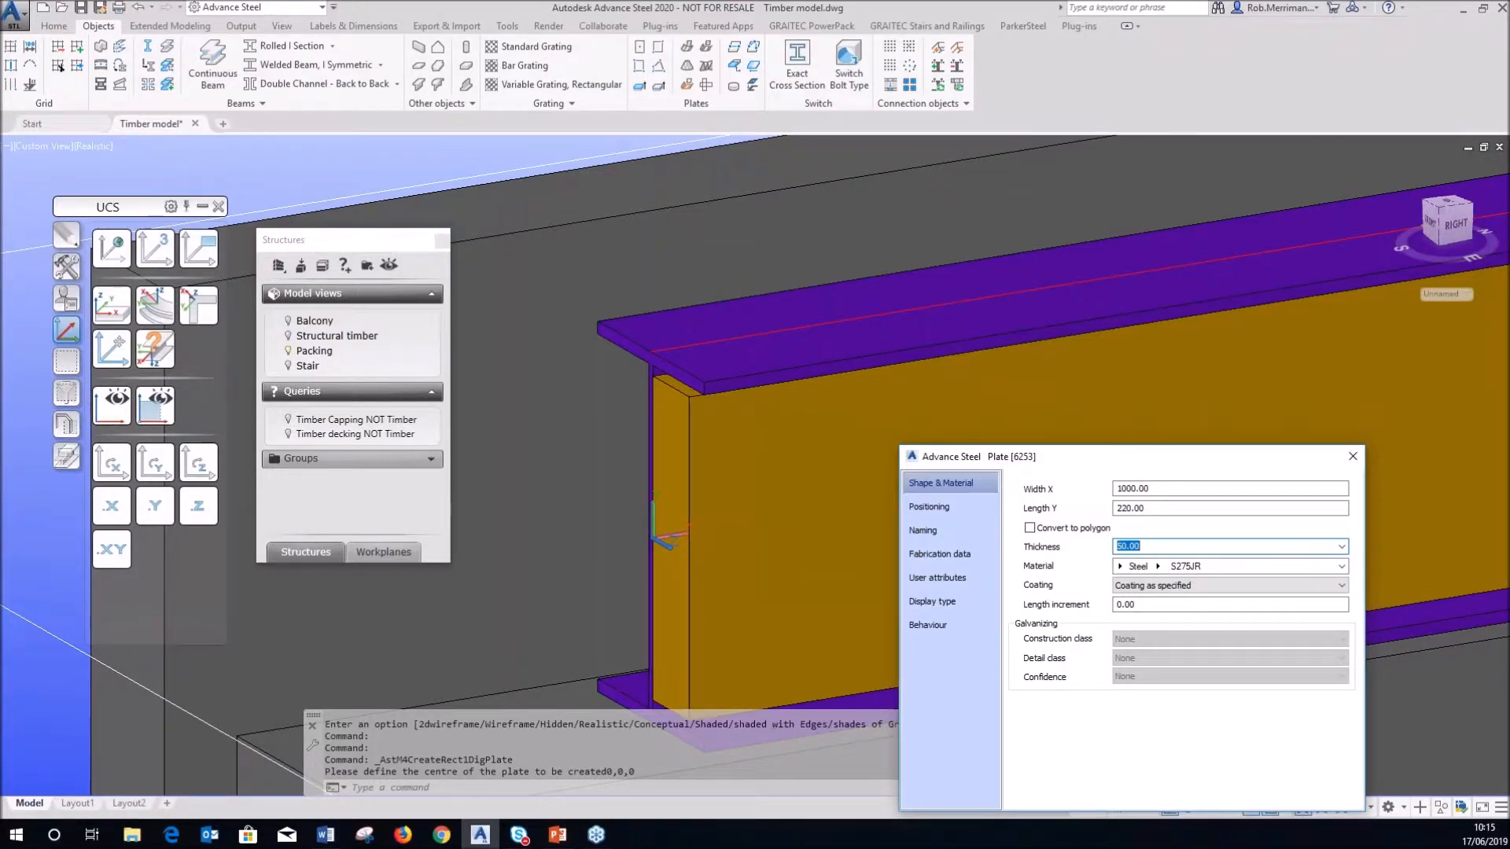
# - Change the packing plate's material category to Timber and its grade to the generic Timber entry
pyautogui.click(1123, 566)
pyautogui.moveTo(1119, 566)
pyautogui.click(1137, 637)
pyautogui.click(1164, 567)
pyautogui.moveTo(1174, 603)
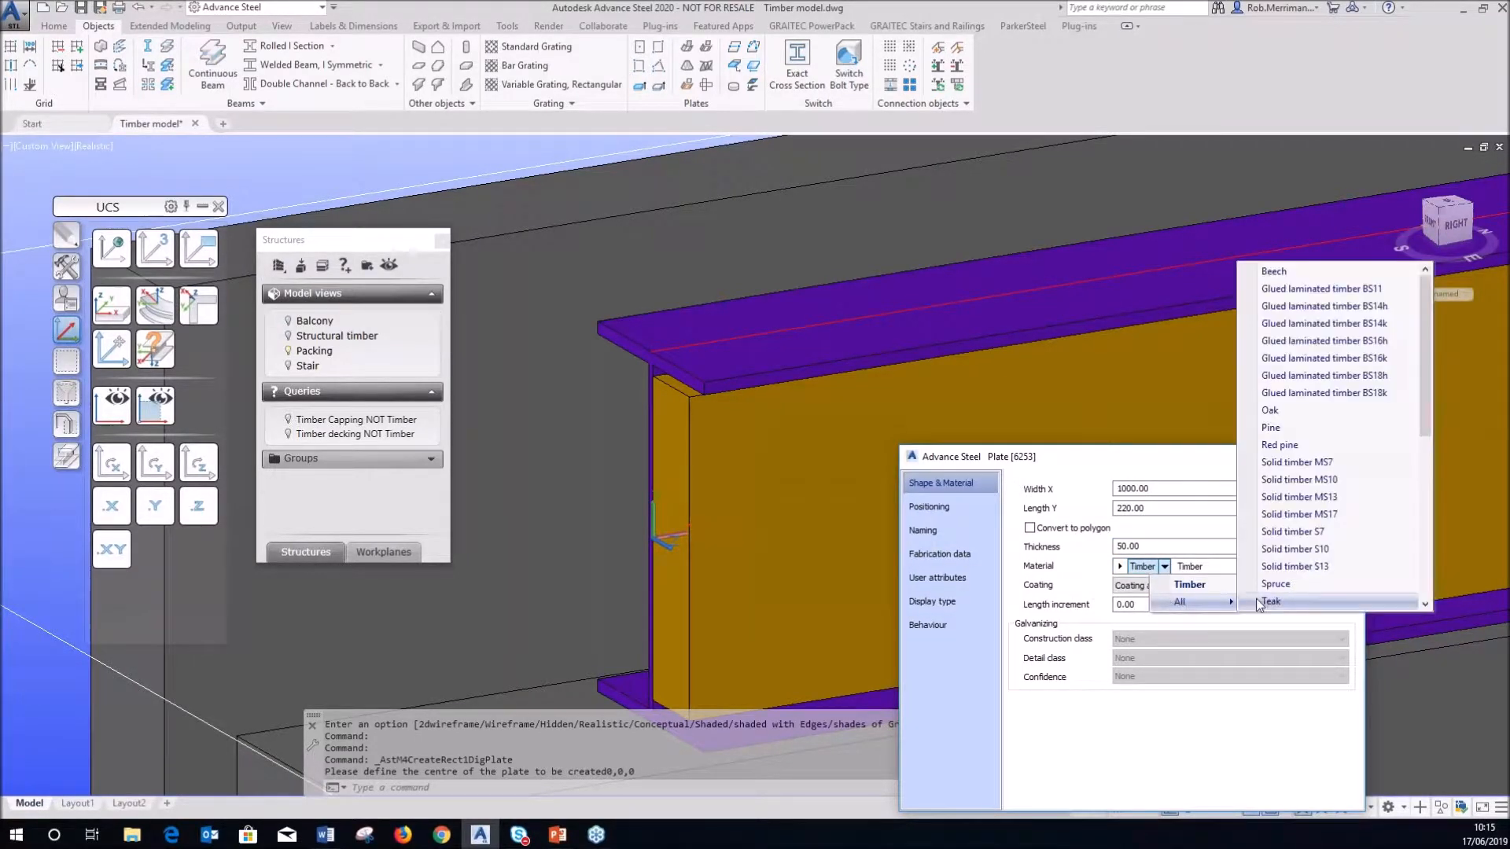
pyautogui.scroll(-1, 1298, 480)
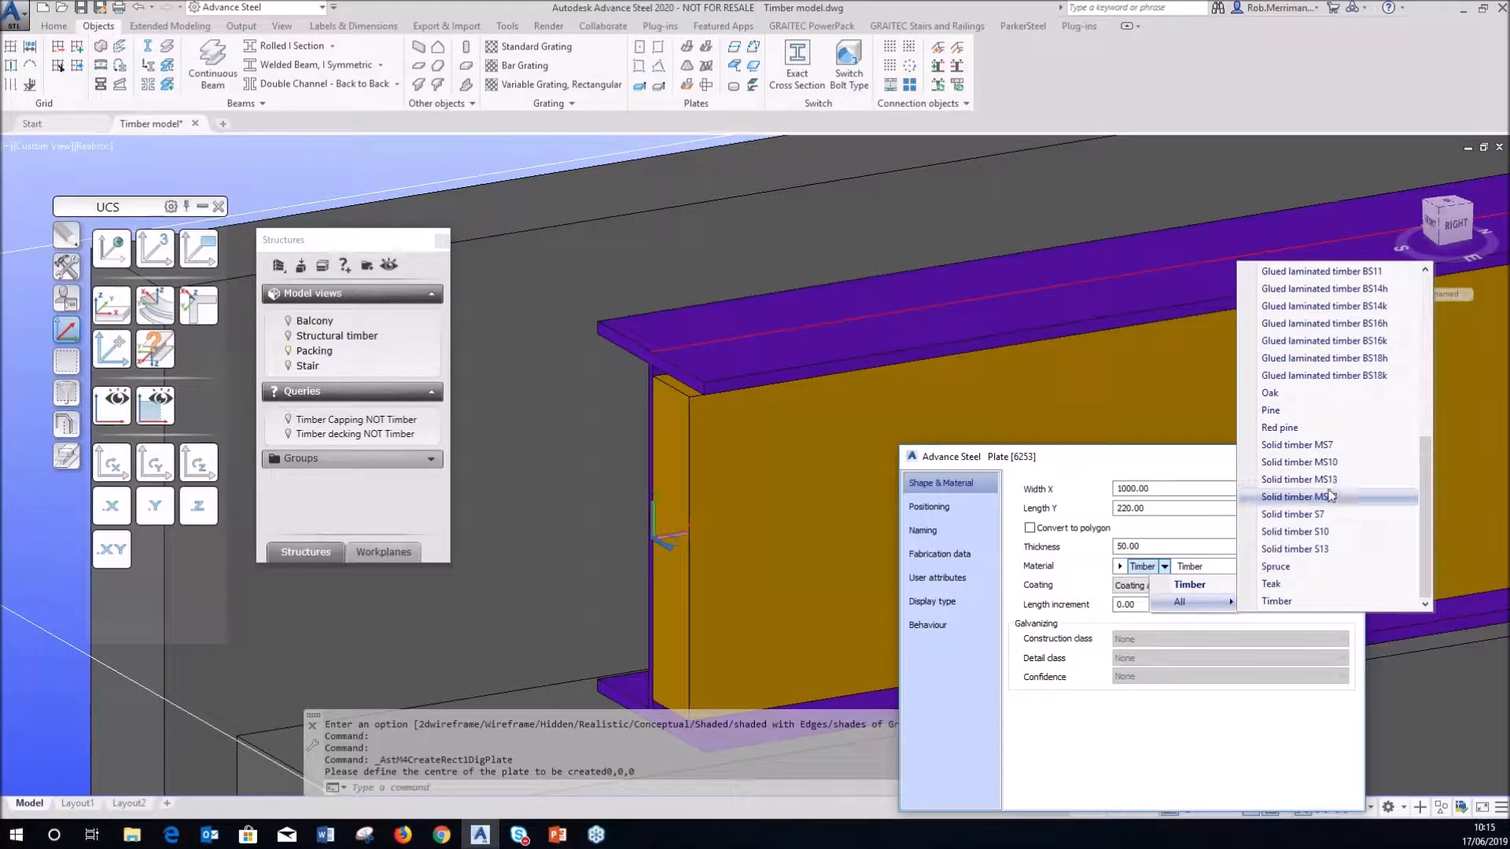
pyautogui.click(1290, 603)
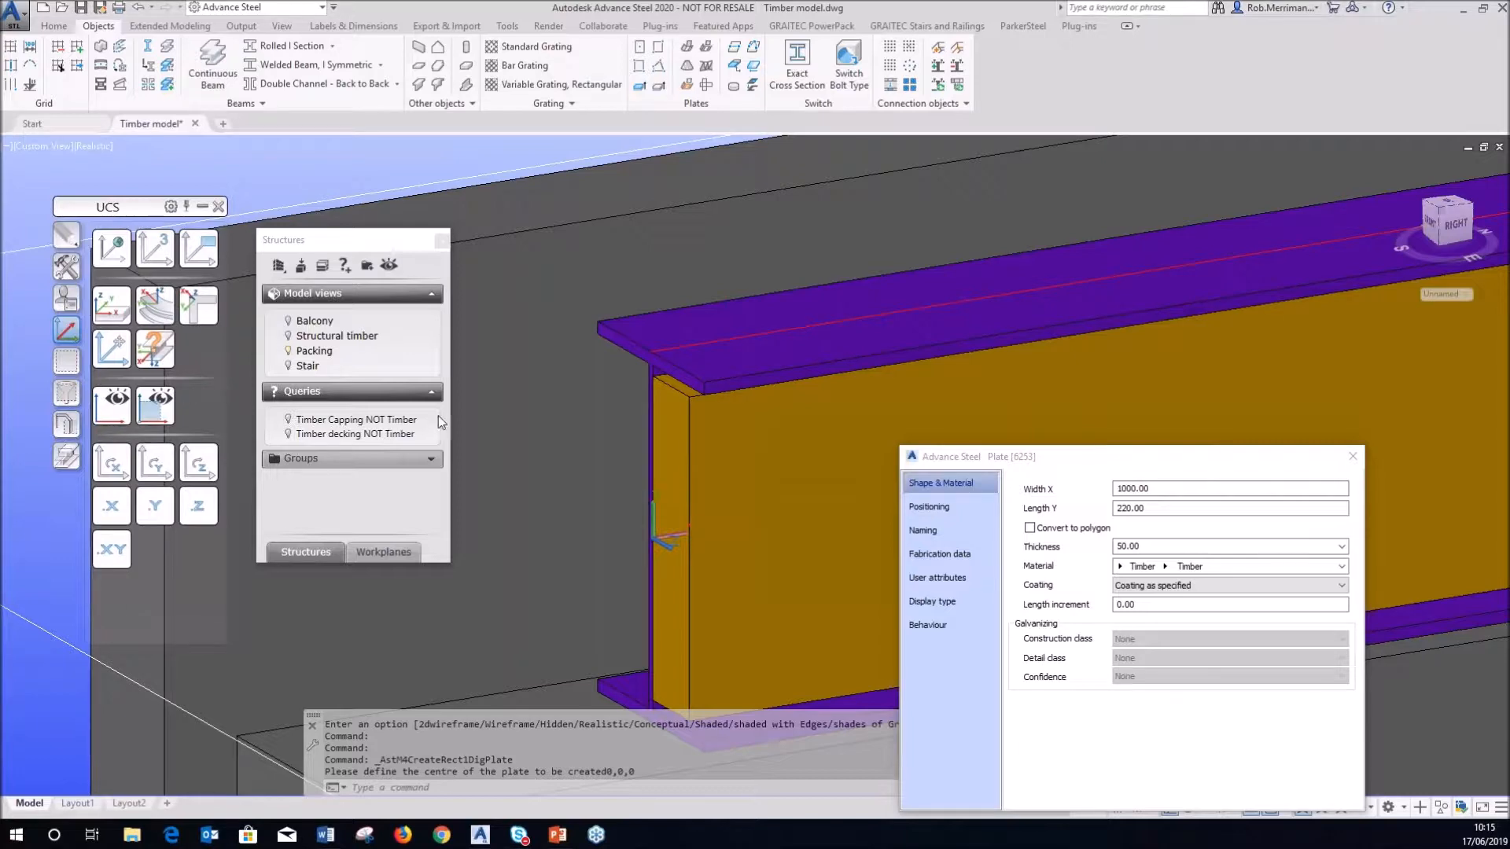
# - Assign the Mounting plate model role to the 50 mm timber packing plate and close its properties
pyautogui.scroll(-2, 615, 401)
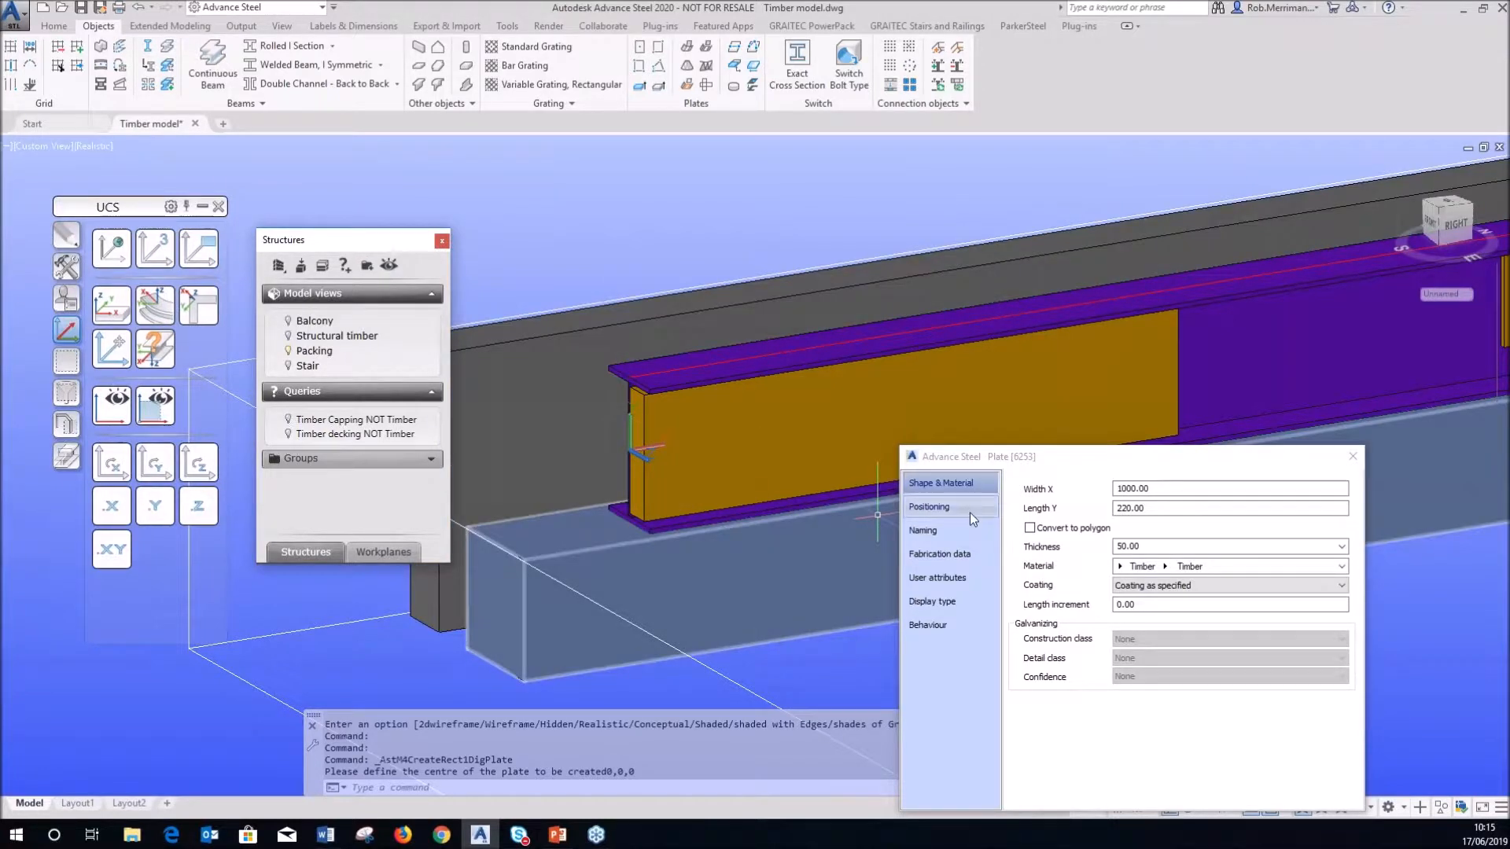
pyautogui.click(970, 511)
pyautogui.click(950, 535)
pyautogui.click(1238, 687)
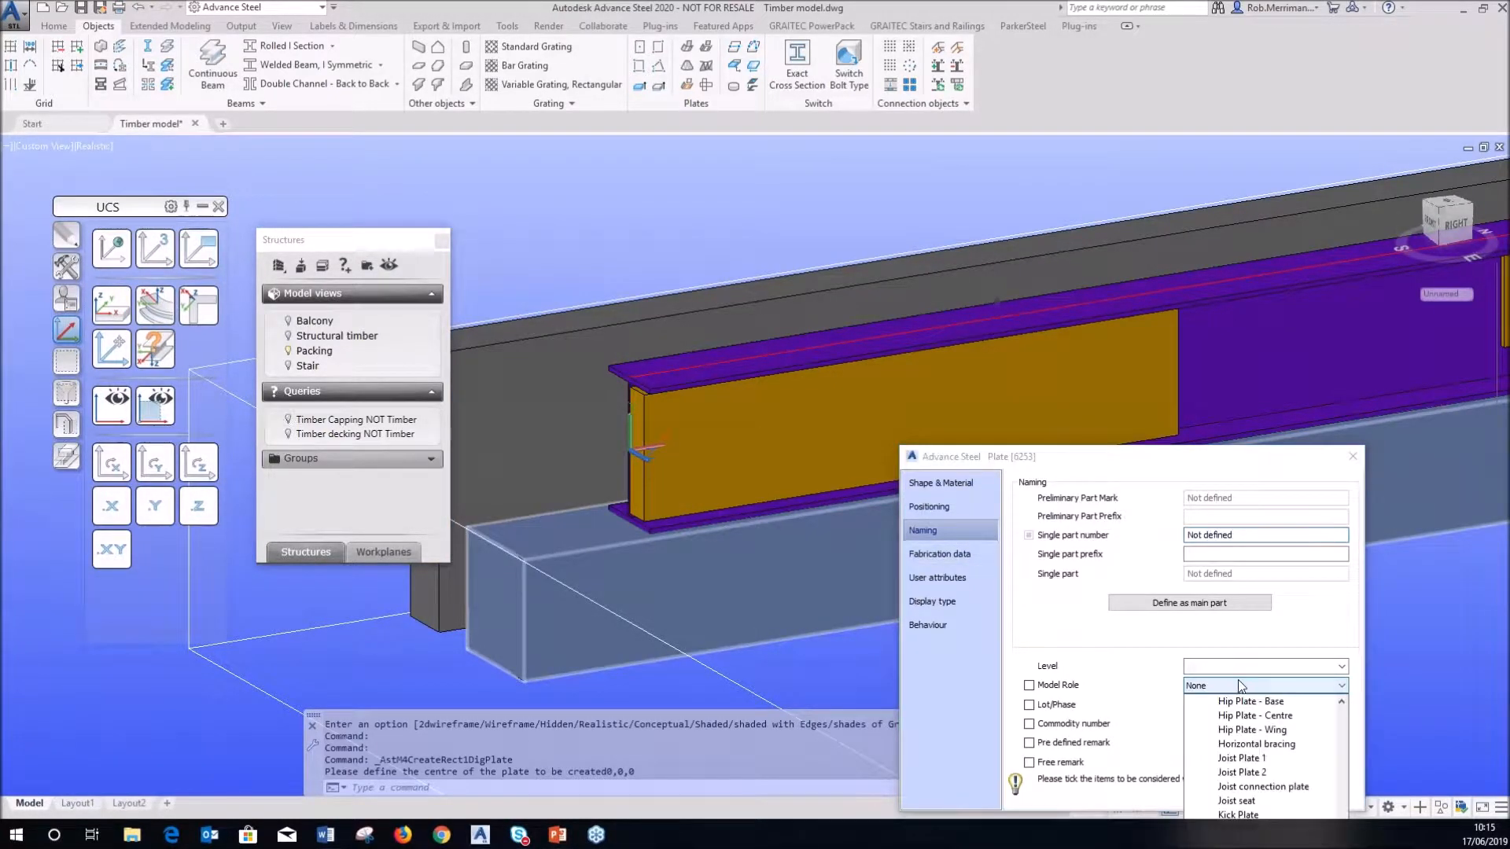
pyautogui.moveTo(1198, 466); pyautogui.dragTo(1162, 346)
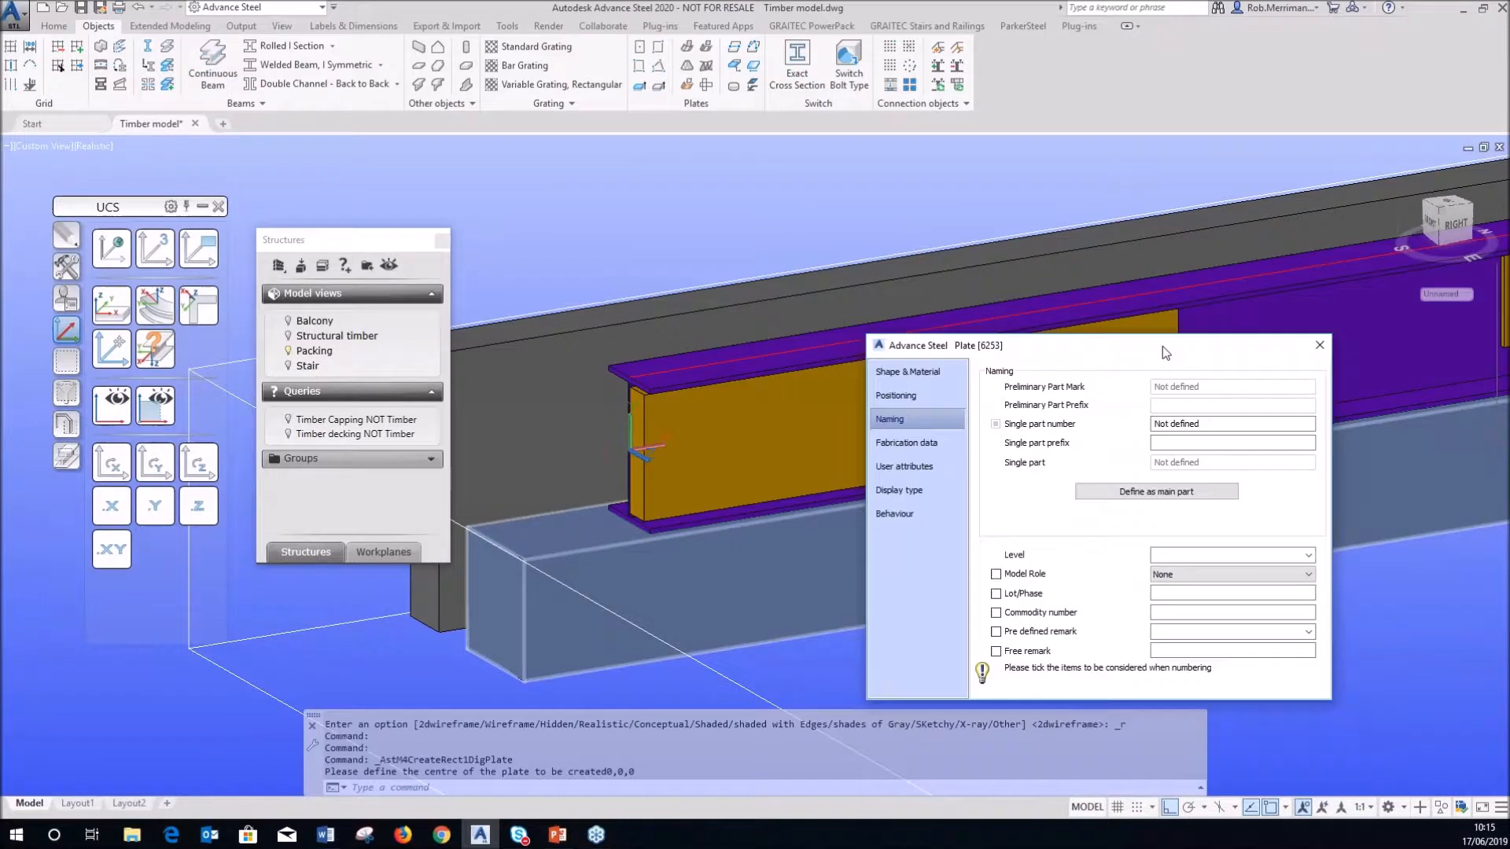
pyautogui.click(1210, 562)
pyautogui.scroll(-4, 1239, 607)
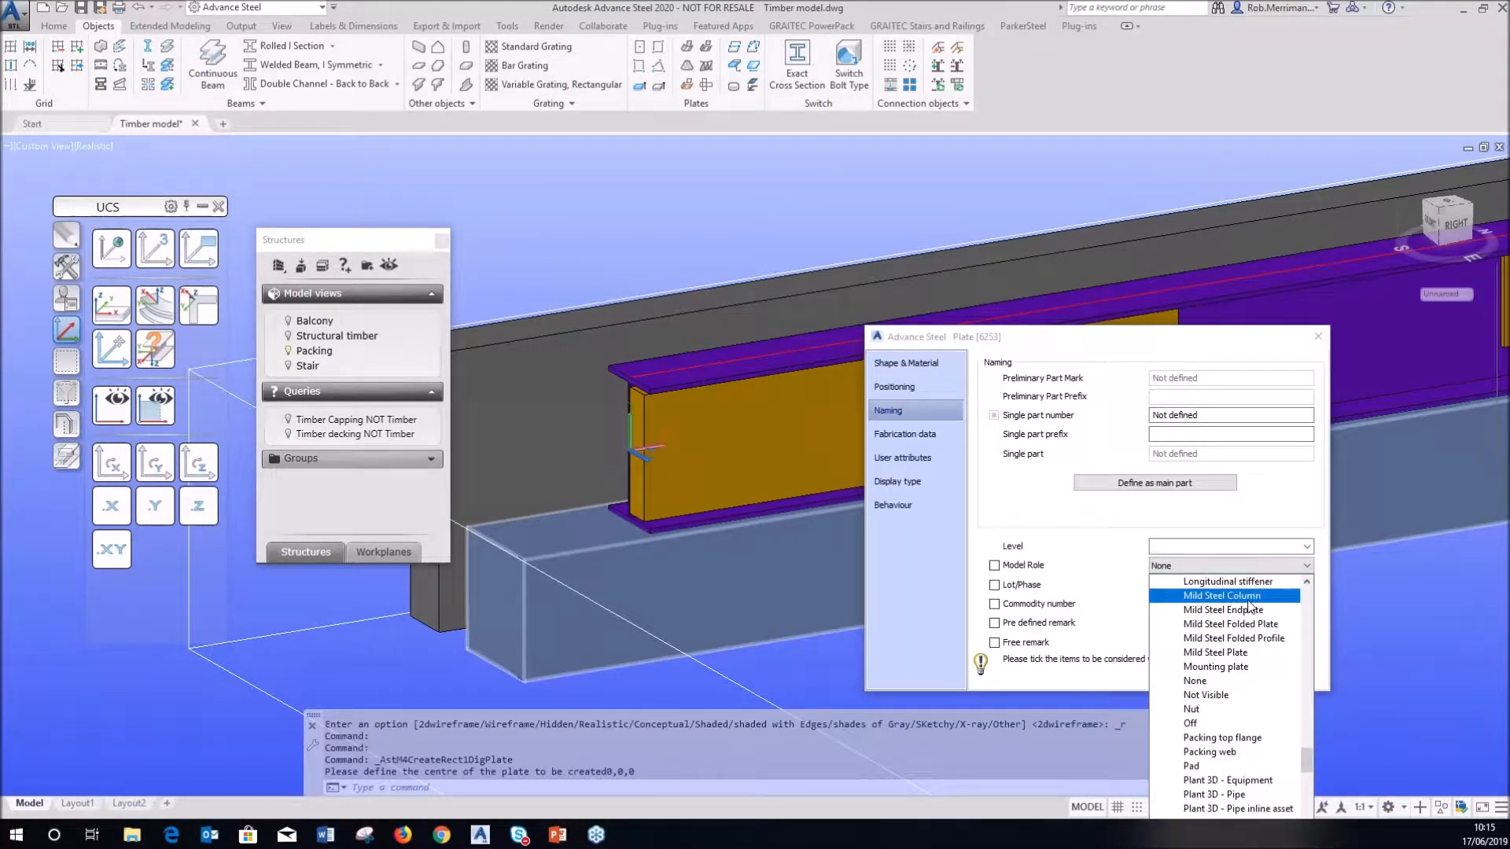
pyautogui.scroll(4, 1262, 626)
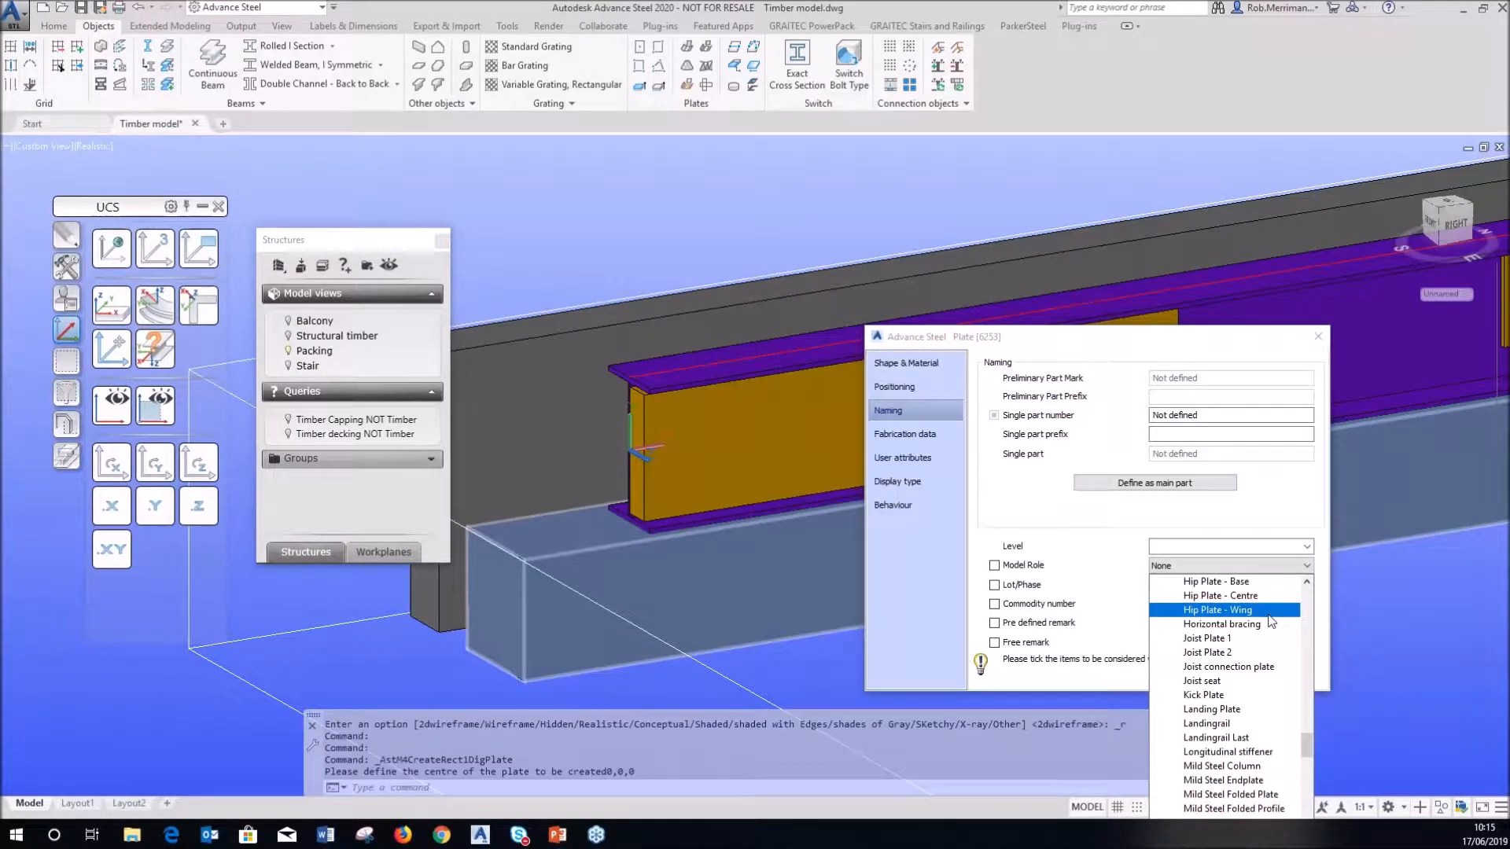
pyautogui.scroll(2, 1272, 621)
pyautogui.scroll(-3, 1271, 622)
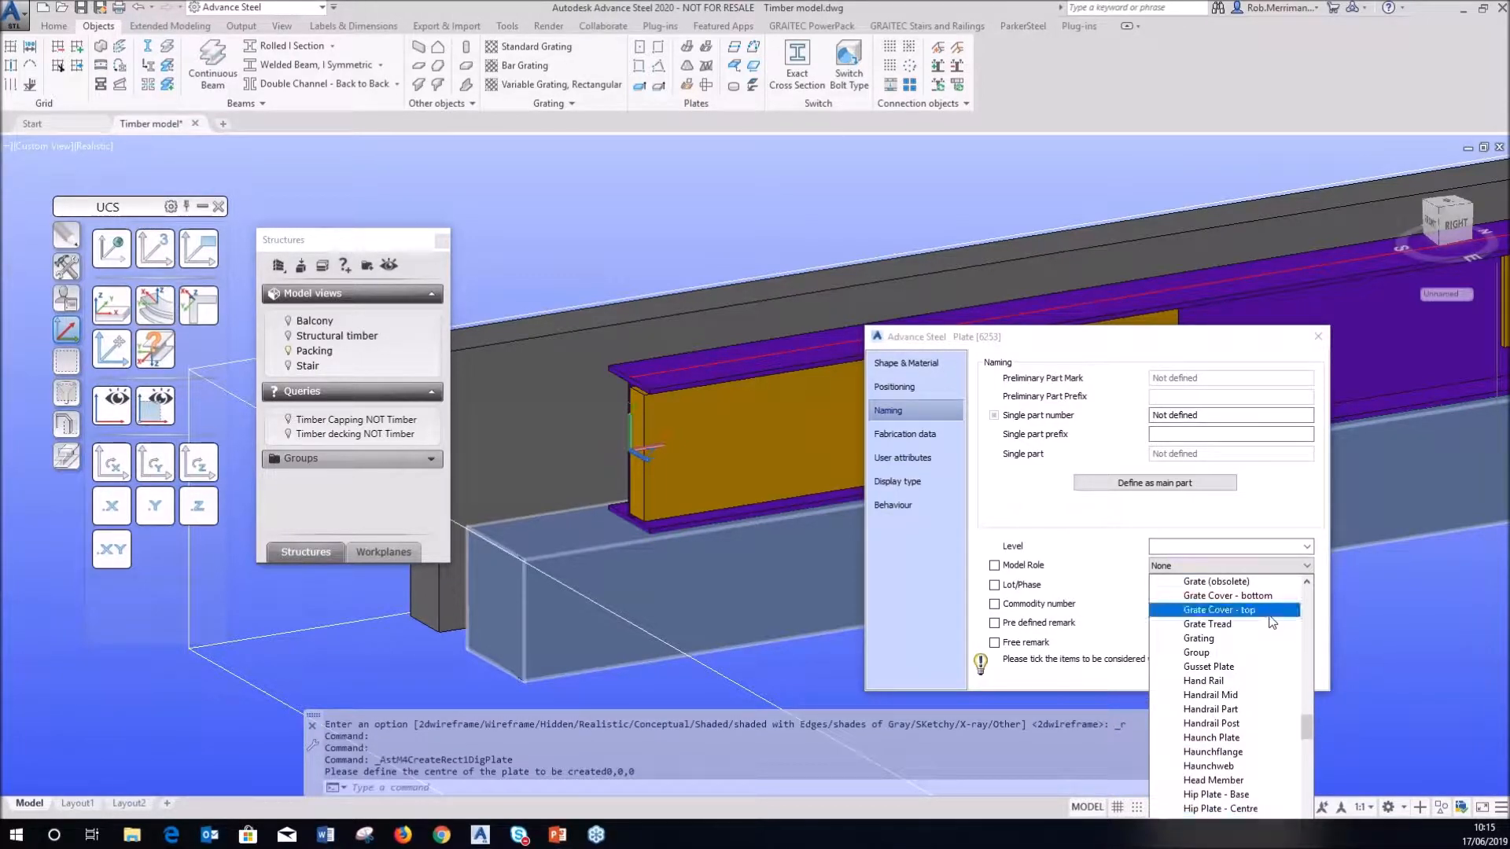
pyautogui.scroll(-1, 1278, 626)
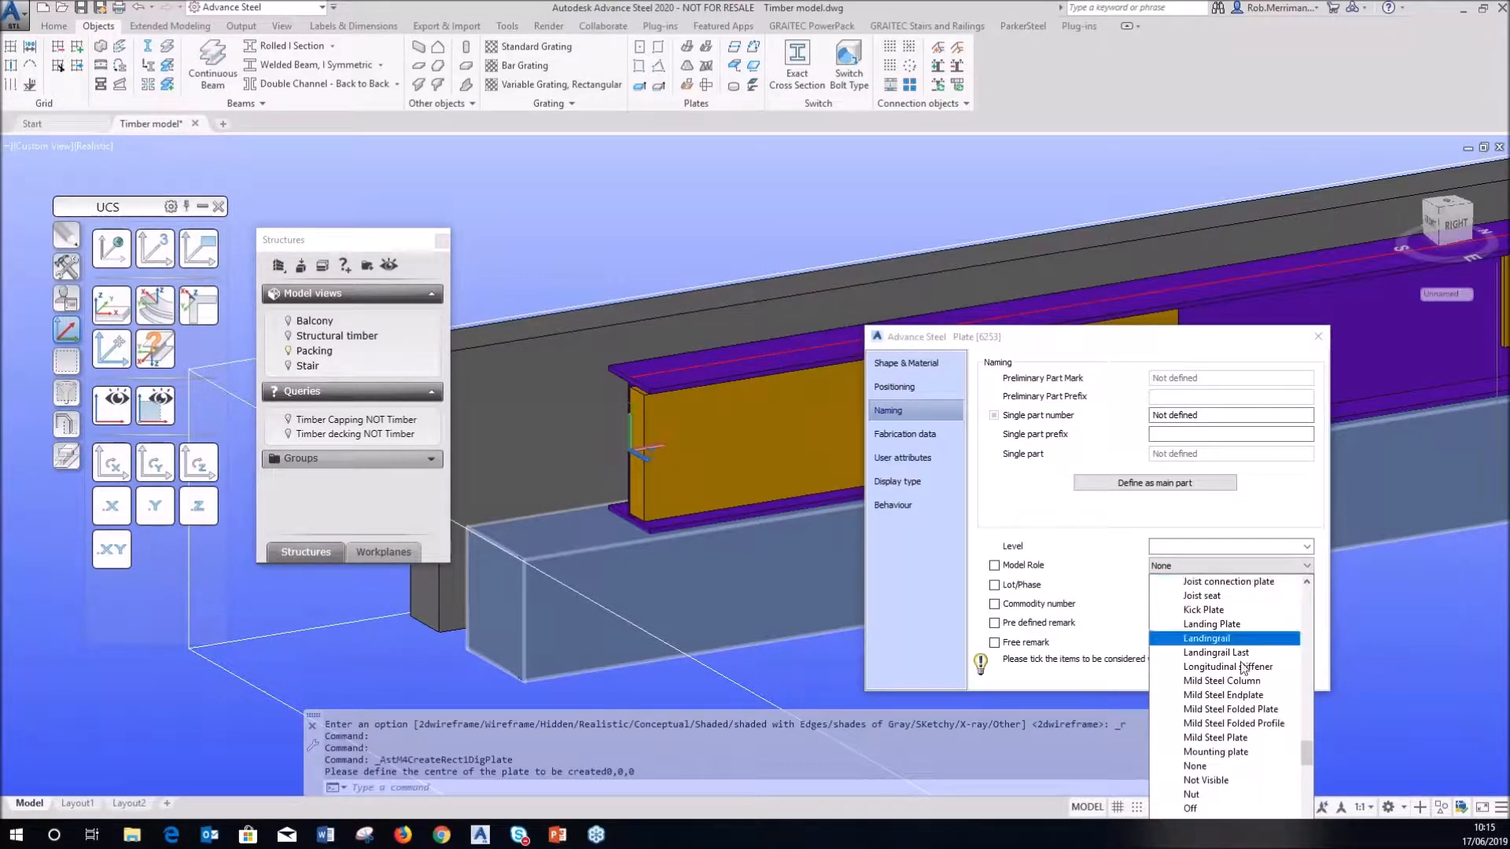
pyautogui.click(1219, 756)
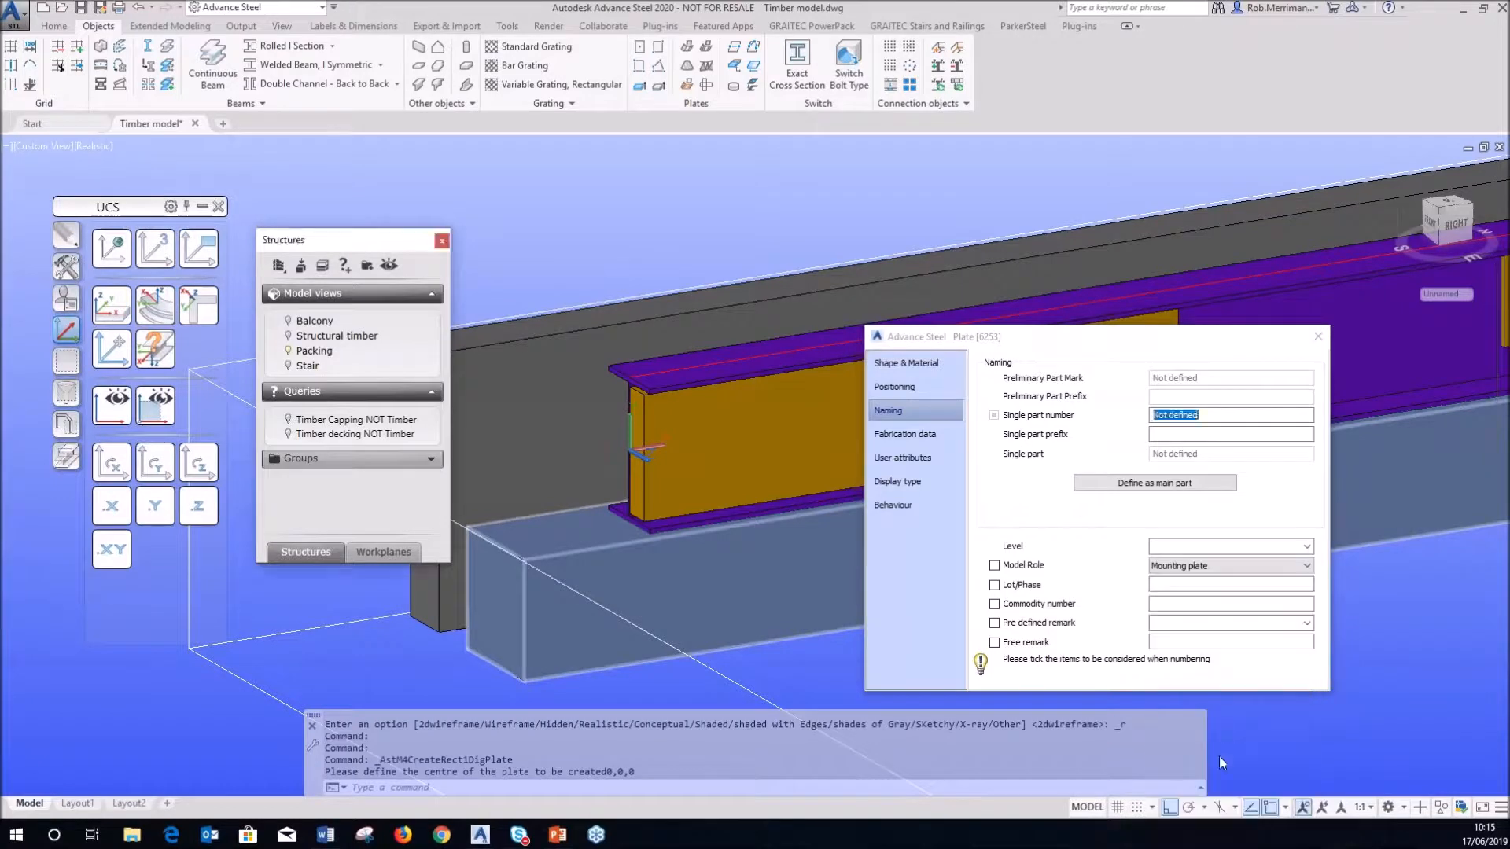
pyautogui.click(1318, 335)
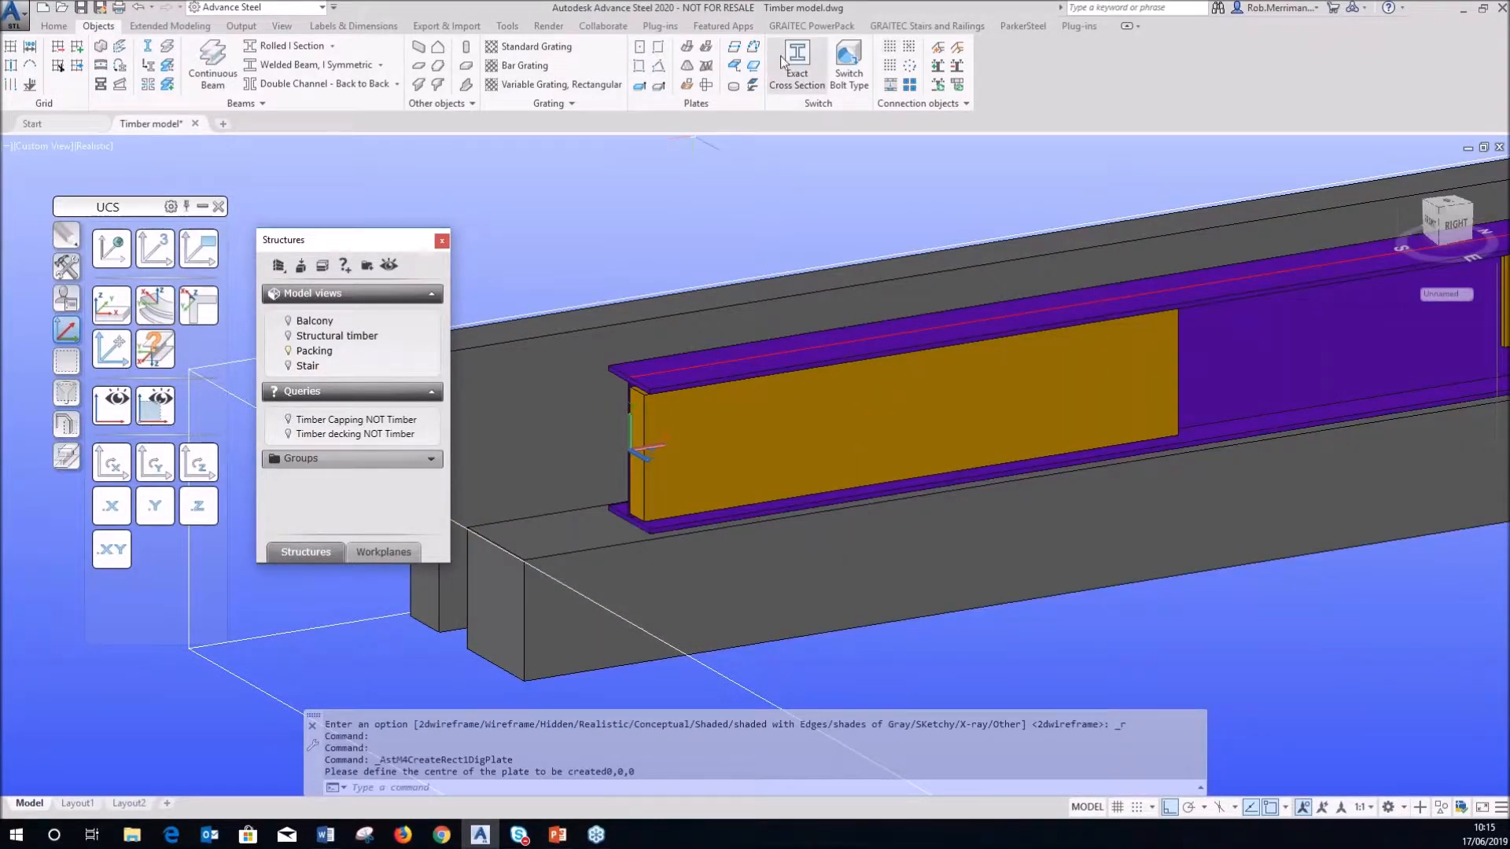
# - Move the UCS origin to the outer lower corner of the timber packing plate at the beam's end
pyautogui.click(110, 348)
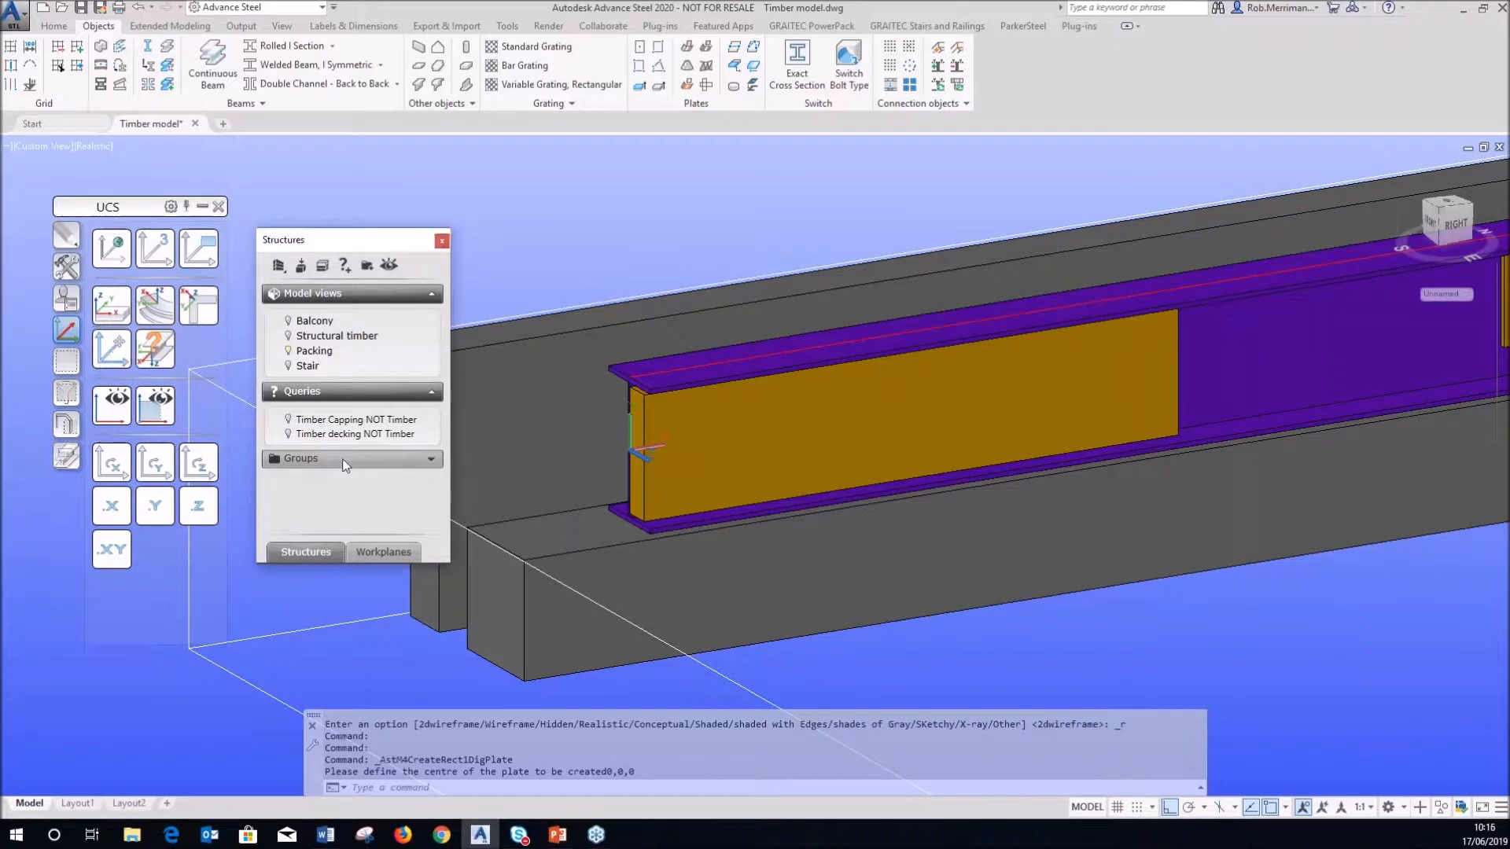
pyautogui.scroll(5, 645, 511)
pyautogui.click(712, 582)
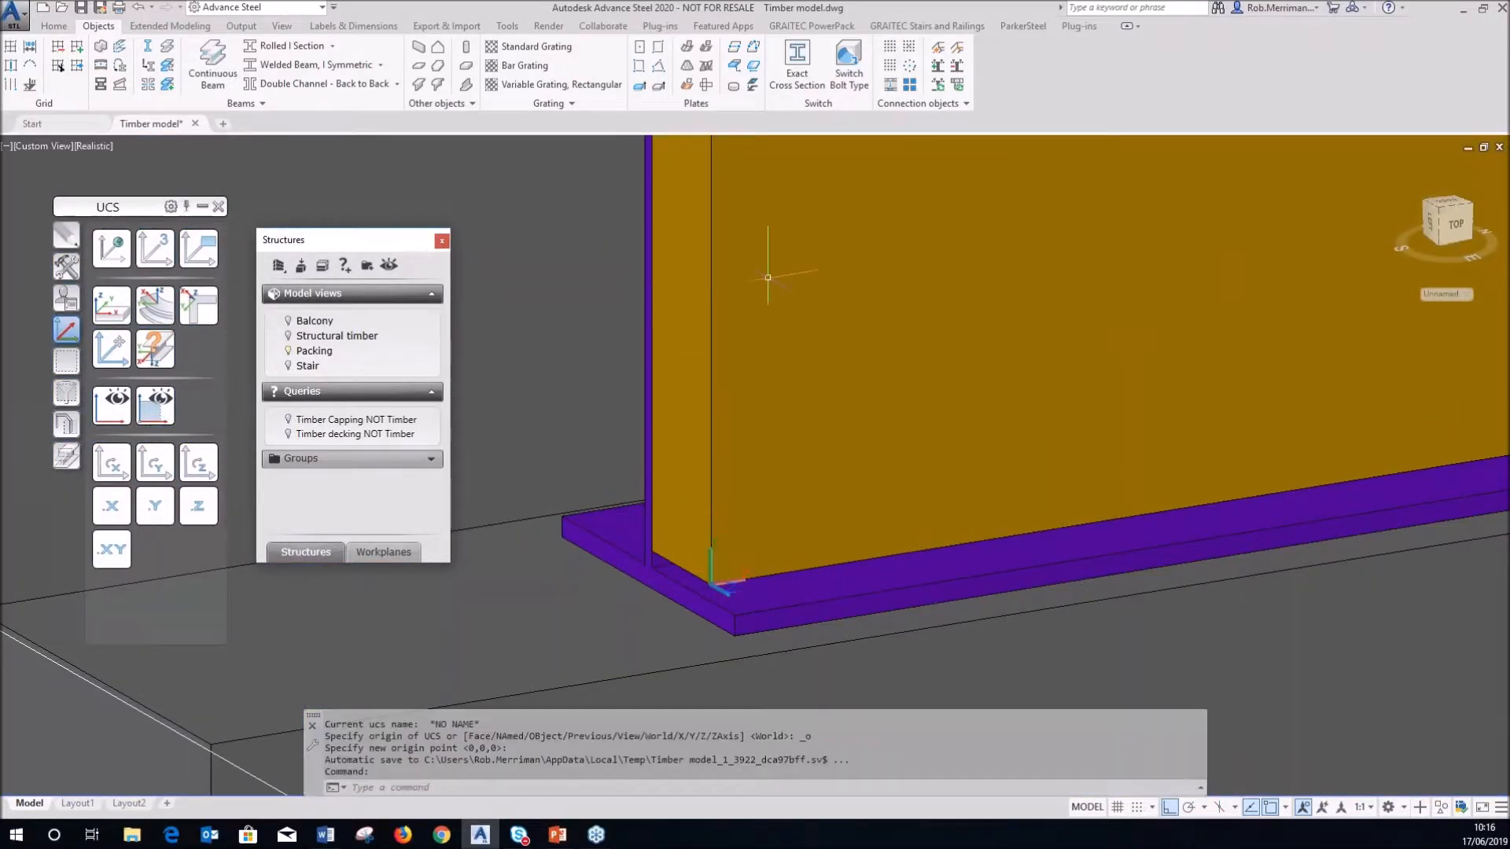
pyautogui.scroll(-5, 769, 279)
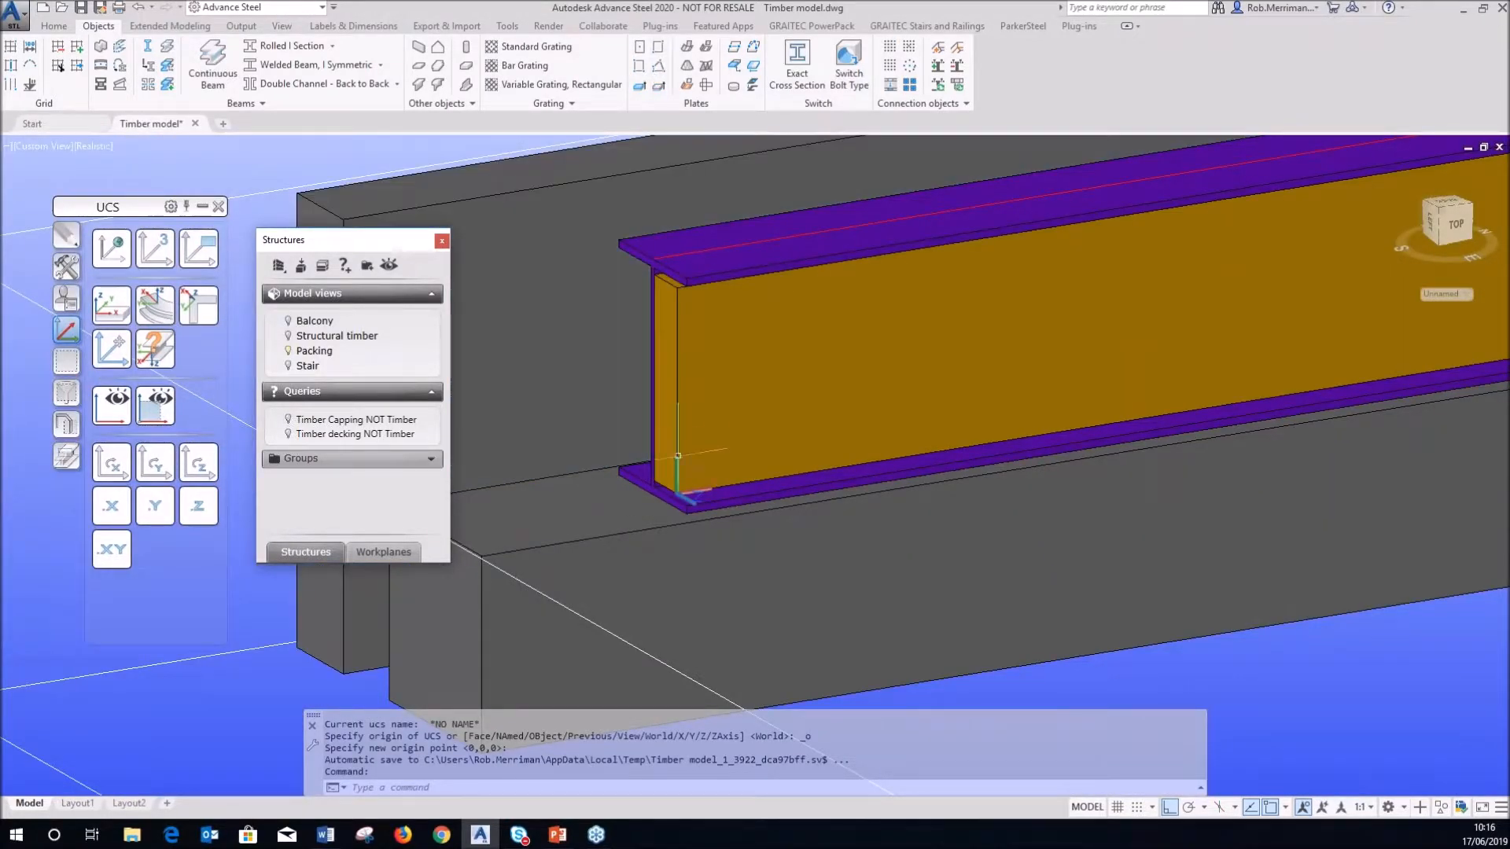
# - Create a second rectangular plate between diagonal corners of the first packing plate's outer face, with a thickness of 20
pyautogui.click(674, 496)
pyautogui.scroll(-5, 669, 503)
pyautogui.scroll(5, 669, 503)
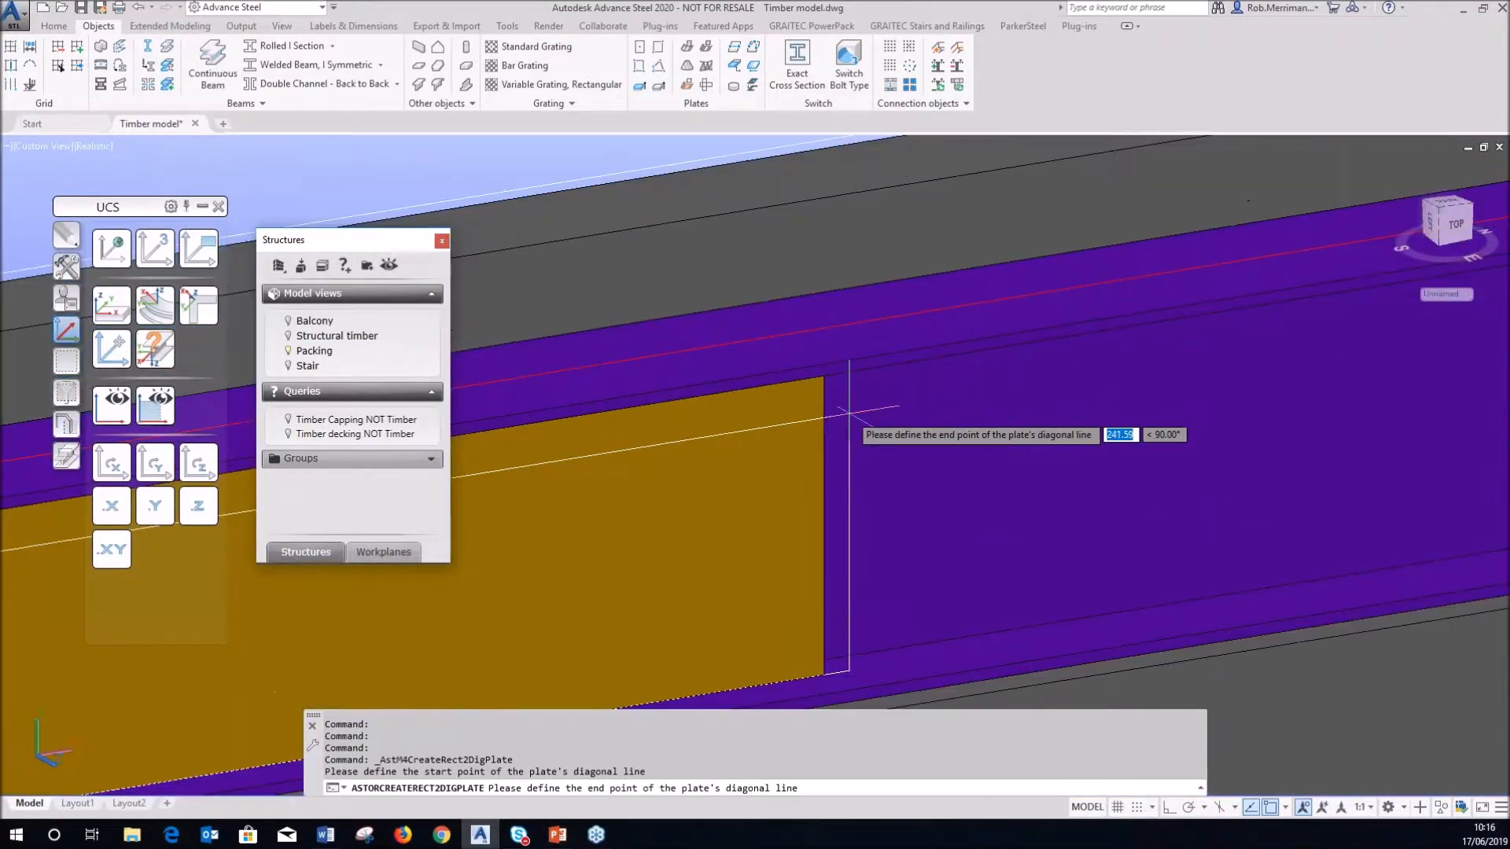
pyautogui.click(818, 389)
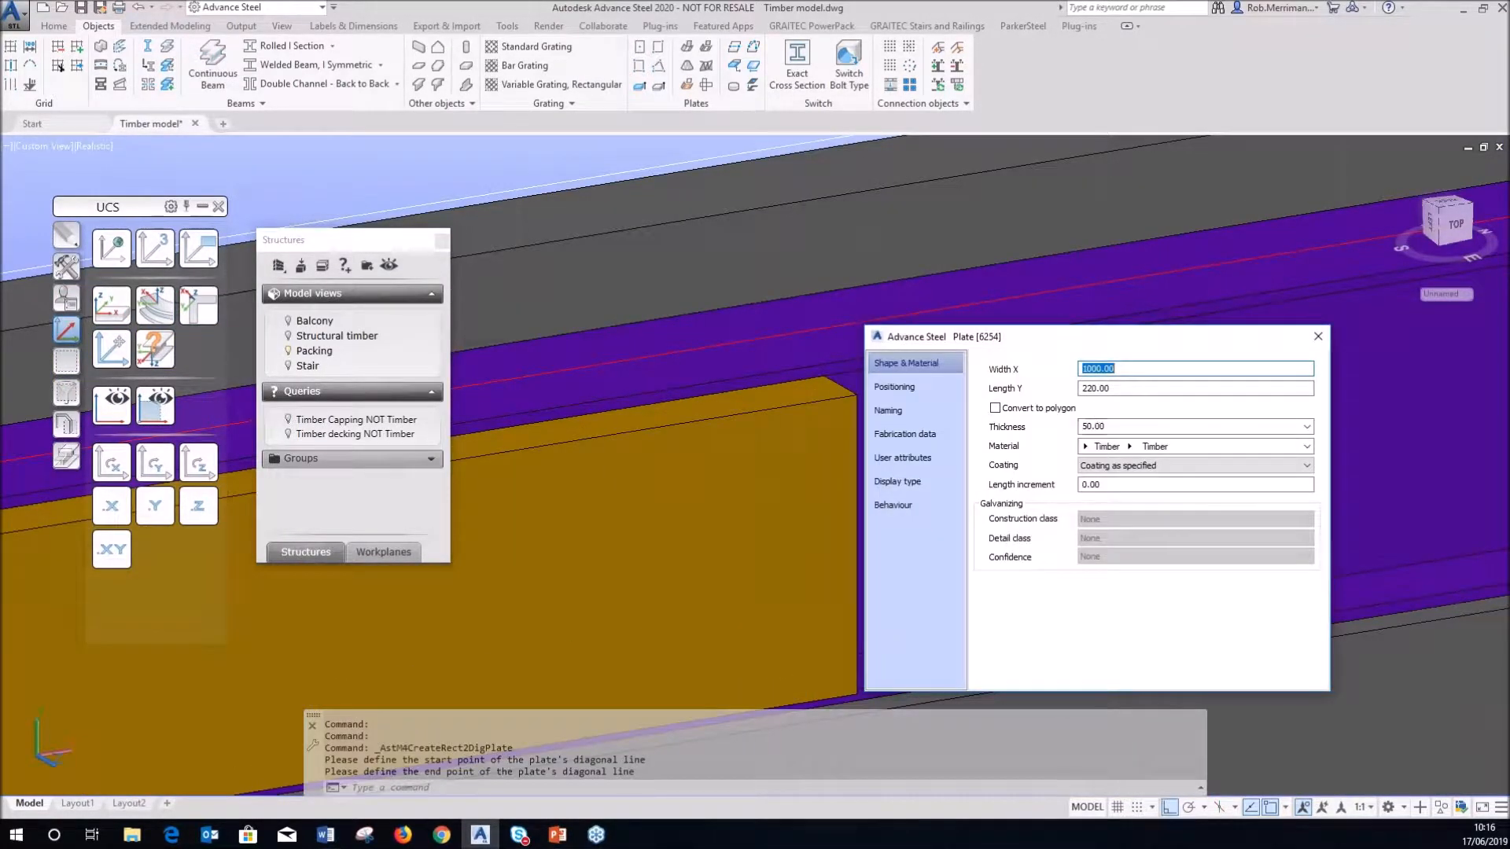
pyautogui.moveTo(1109, 427); pyautogui.dragTo(1050, 427)
pyautogui.write('20')
pyautogui.press('Return')
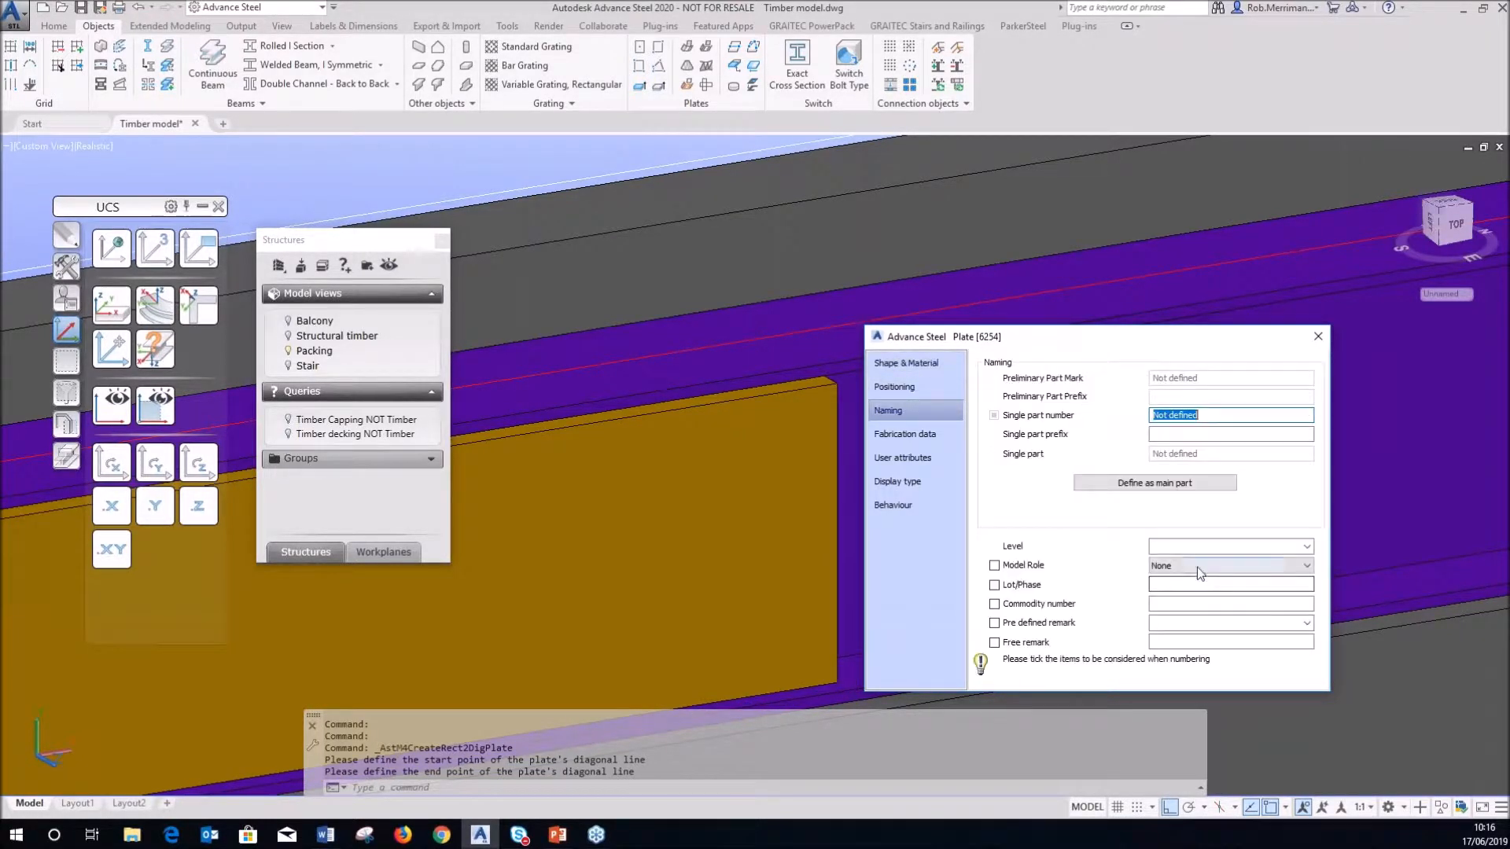
# - Assign the Mounting plate model role to the second, 20 mm packing plate and close its properties
pyautogui.click(1189, 572)
pyautogui.press('m')
pyautogui.press('o')
pyautogui.press('Return')
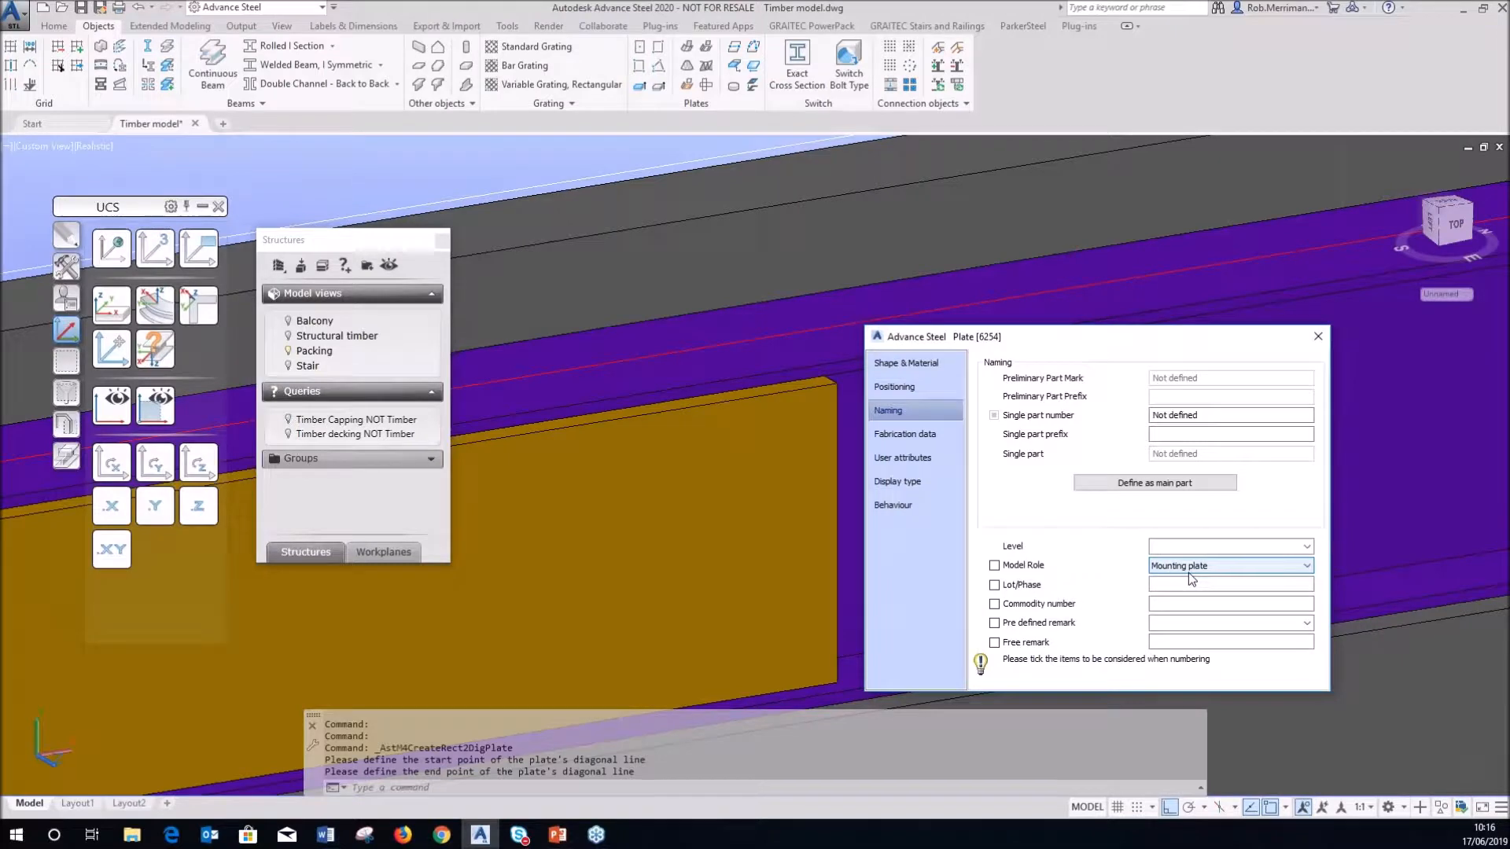
pyautogui.press('Escape')
pyautogui.scroll(-6, 1046, 378)
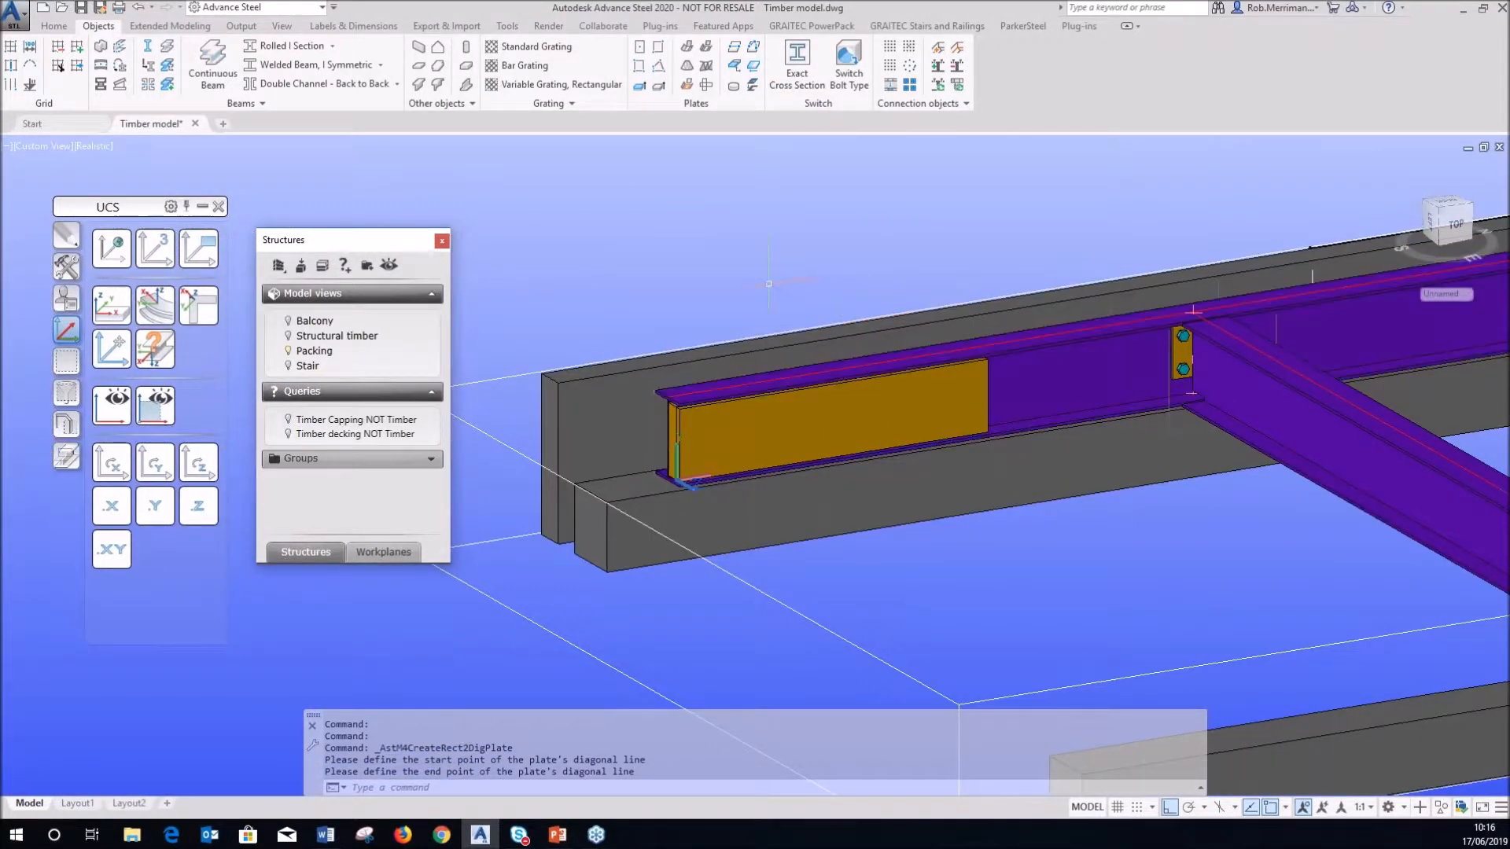
# - Insert a weld point joining both timber packing plates and the steel beam at the midpoint of the plates' inner end edge
pyautogui.scroll(2, 787, 321)
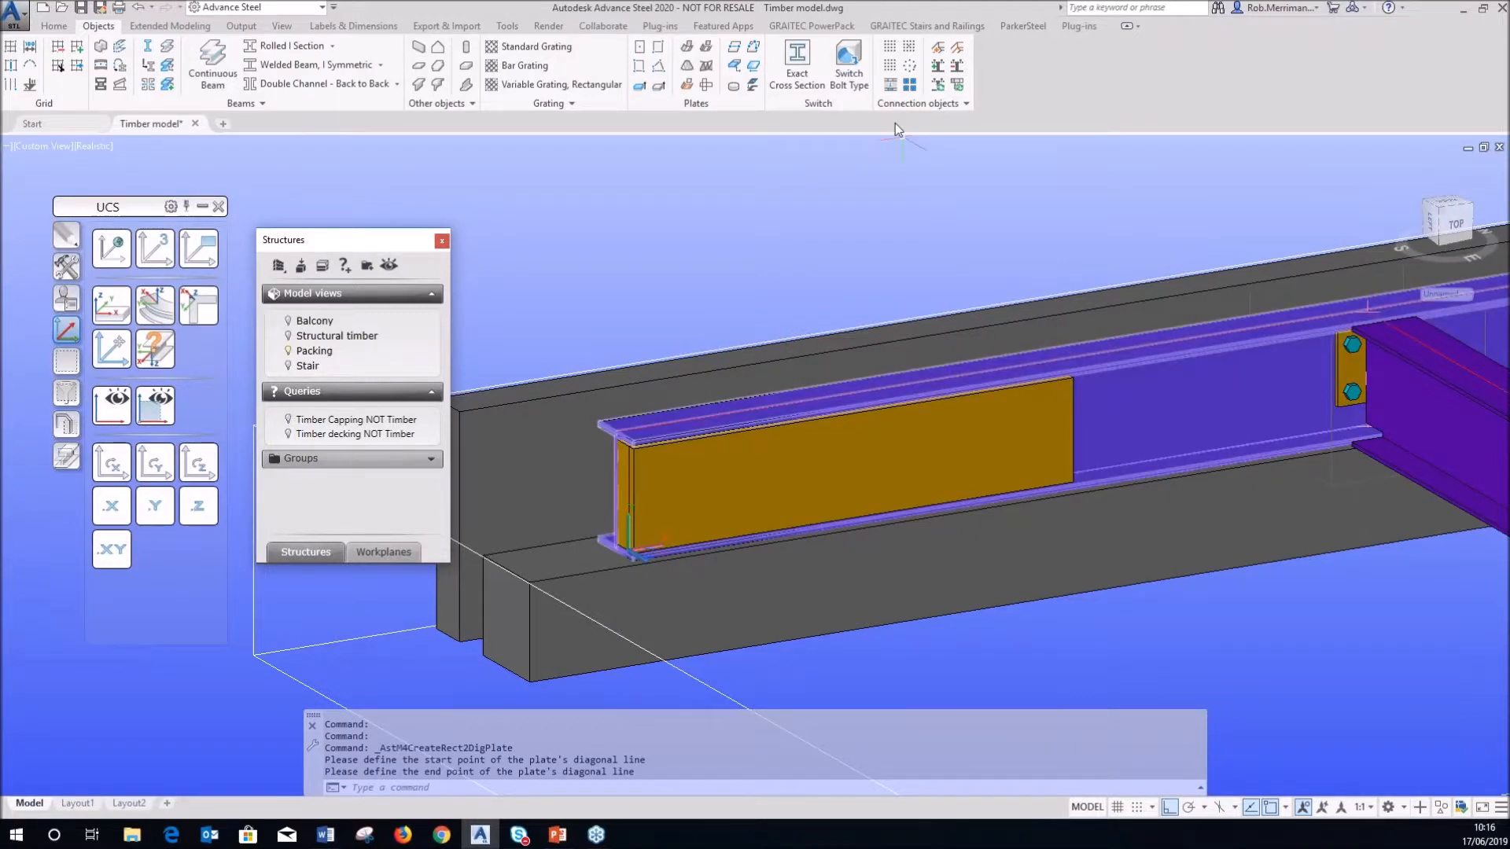
pyautogui.click(940, 49)
pyautogui.click(619, 460)
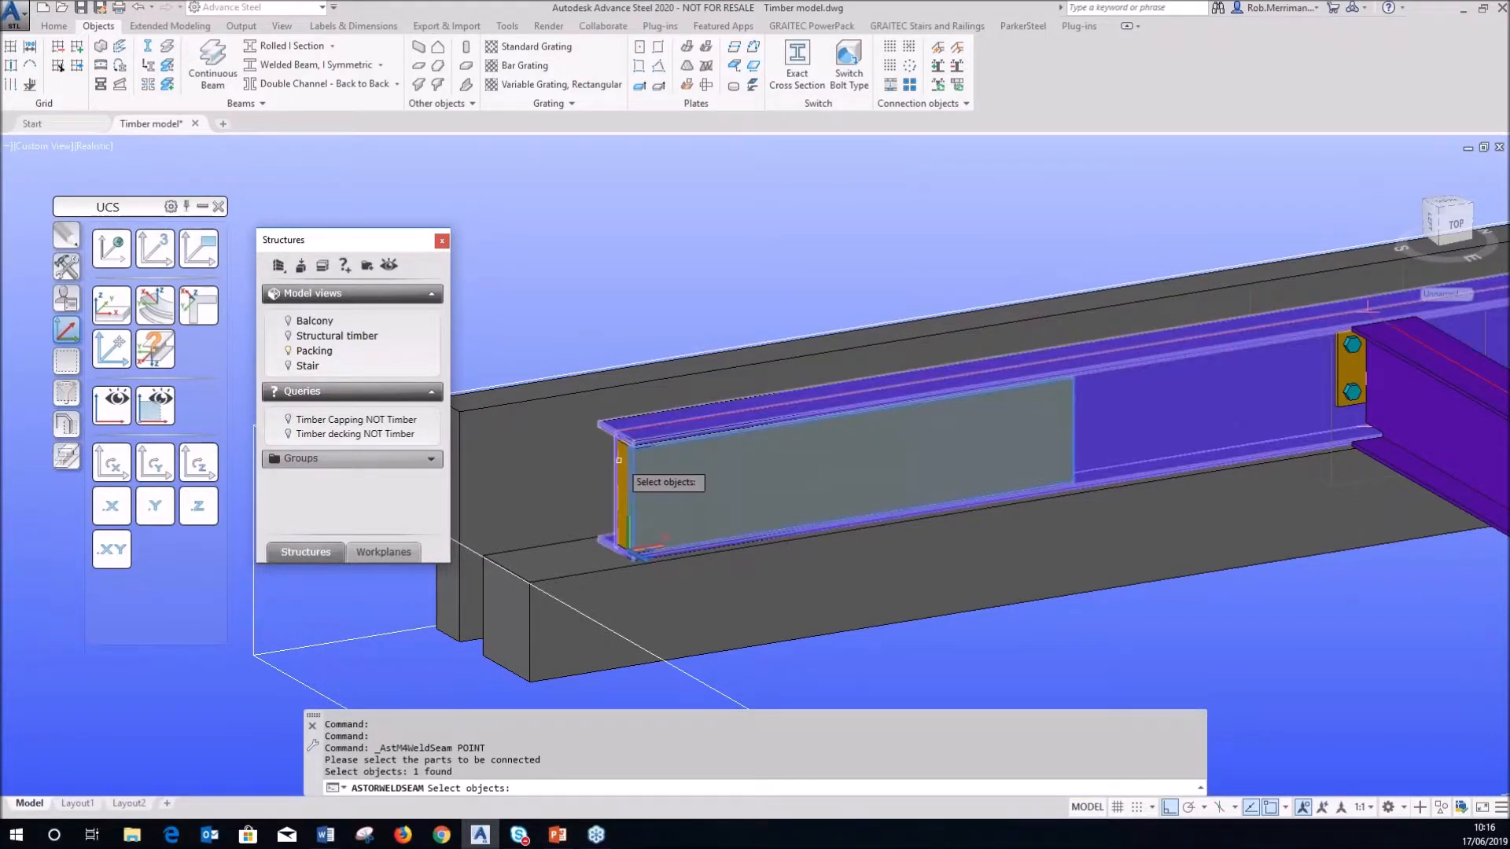
pyautogui.click(640, 427)
pyautogui.click(623, 458)
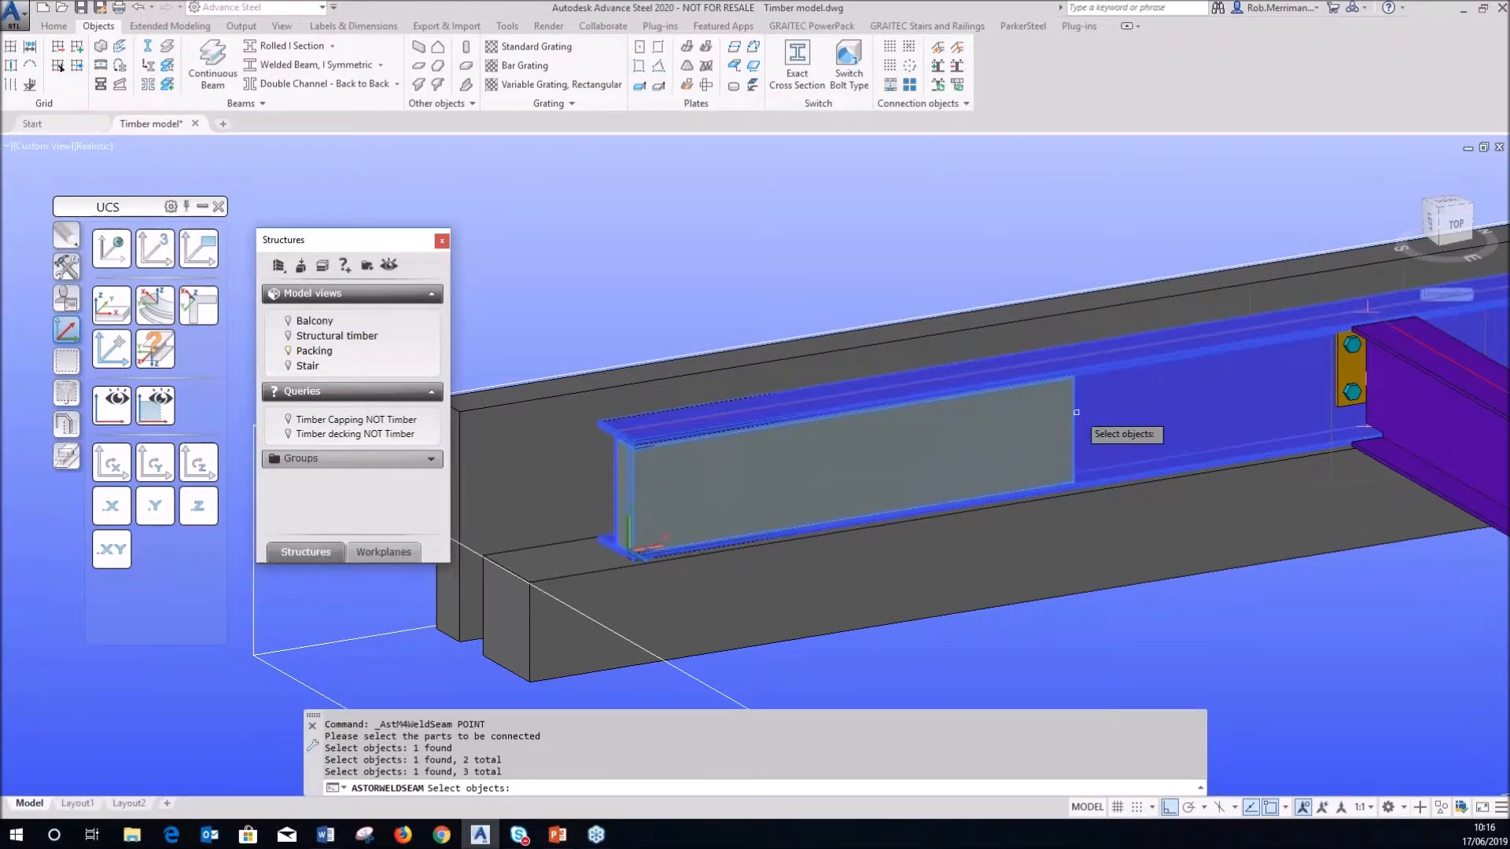
pyautogui.scroll(4, 1075, 412)
pyautogui.press('Return')
pyautogui.scroll(3, 1022, 409)
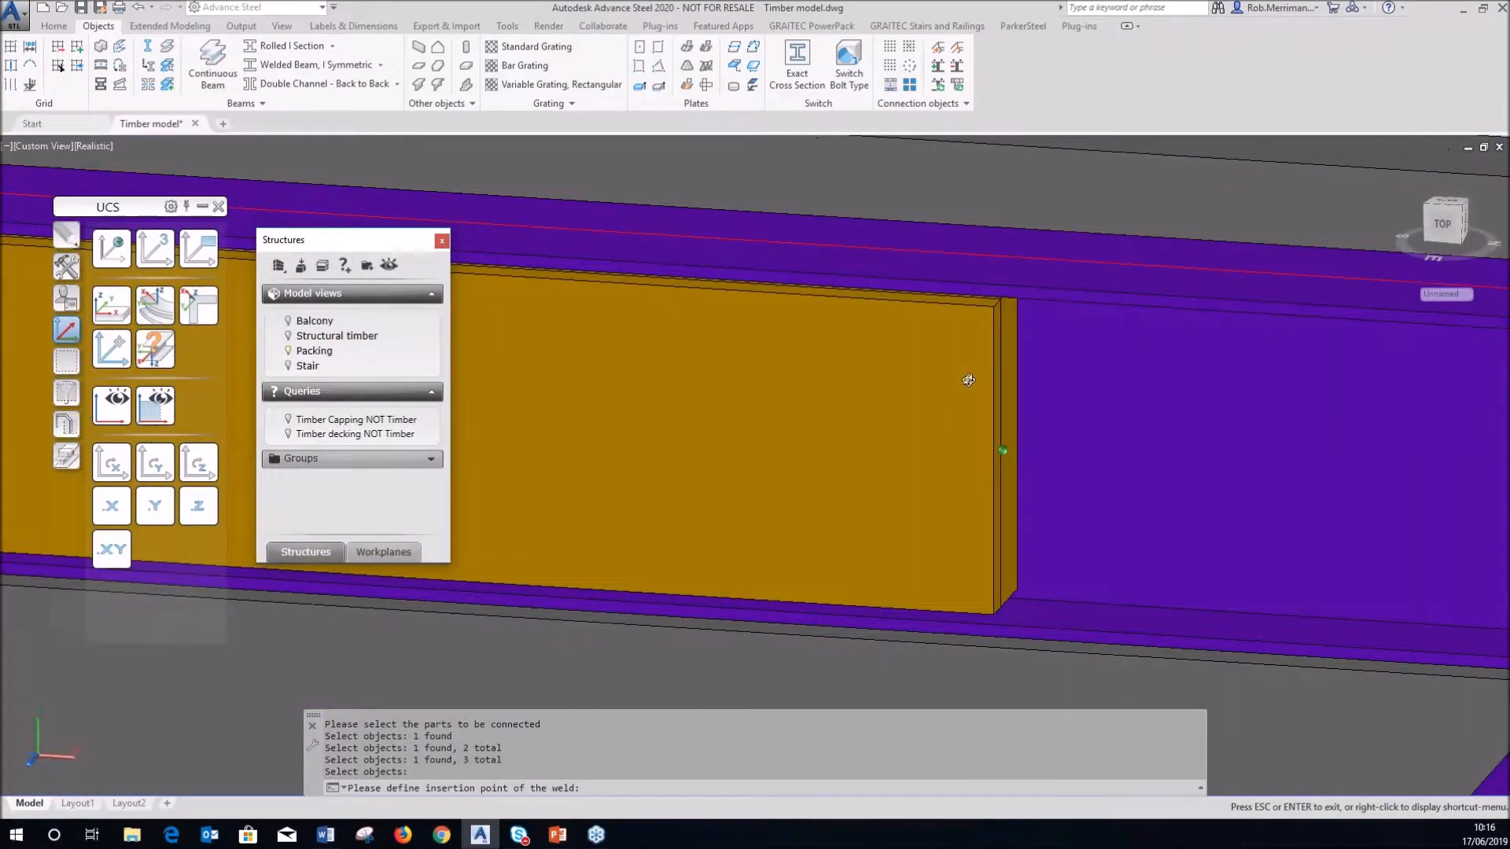
pyautogui.scroll(1, 968, 379)
pyautogui.keyDown('shift'); pyautogui.rightClick(1045, 367); pyautogui.keyUp('shift')
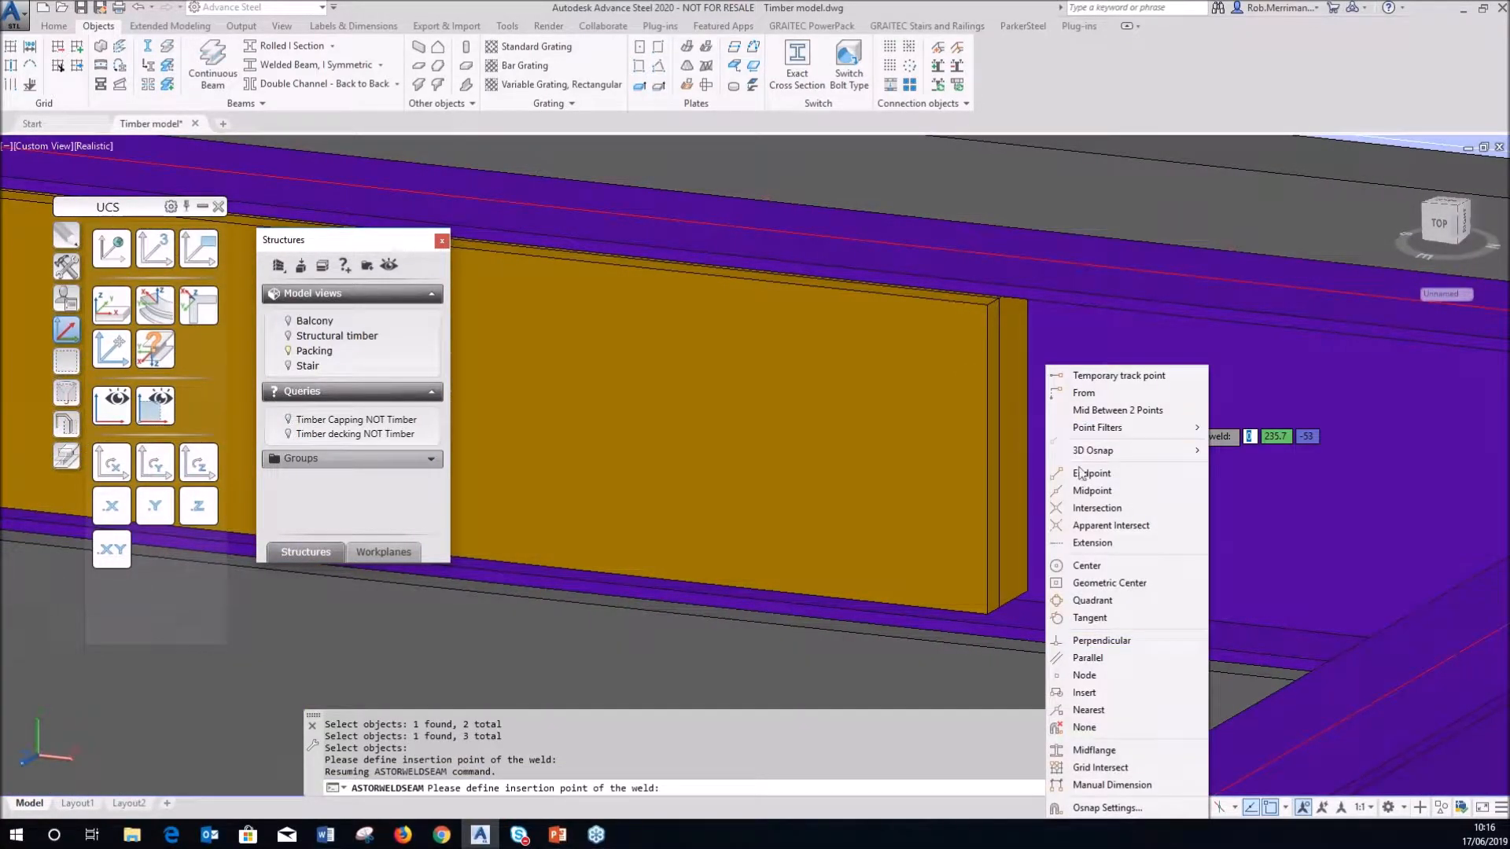
pyautogui.click(1093, 490)
pyautogui.click(958, 633)
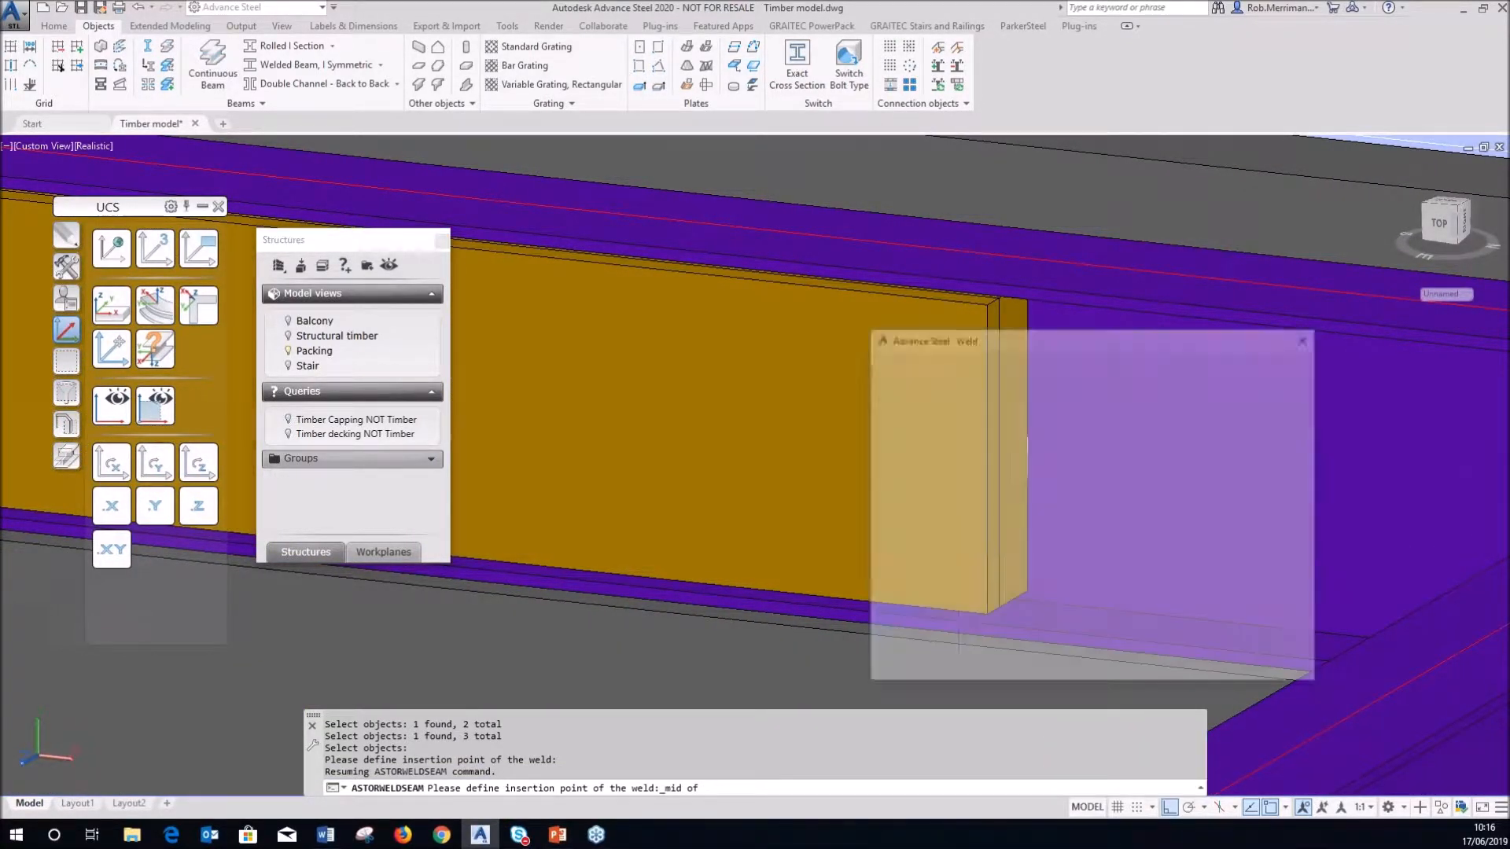
# - Set the weld's double weld type to None and go back to its main weld settings
pyautogui.click(899, 384)
pyautogui.click(1125, 371)
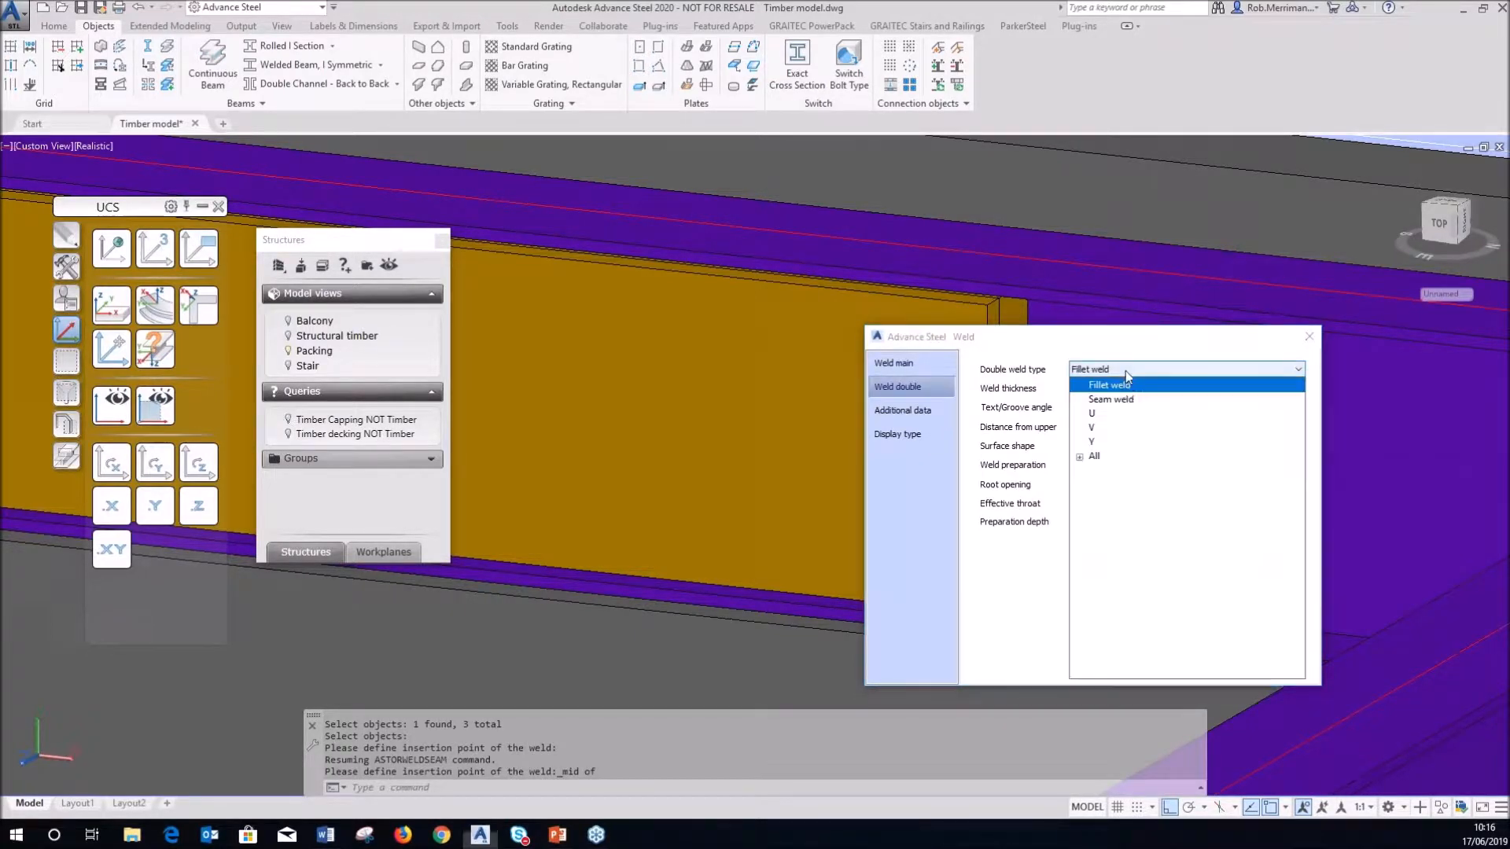
pyautogui.click(1122, 442)
pyautogui.click(1115, 399)
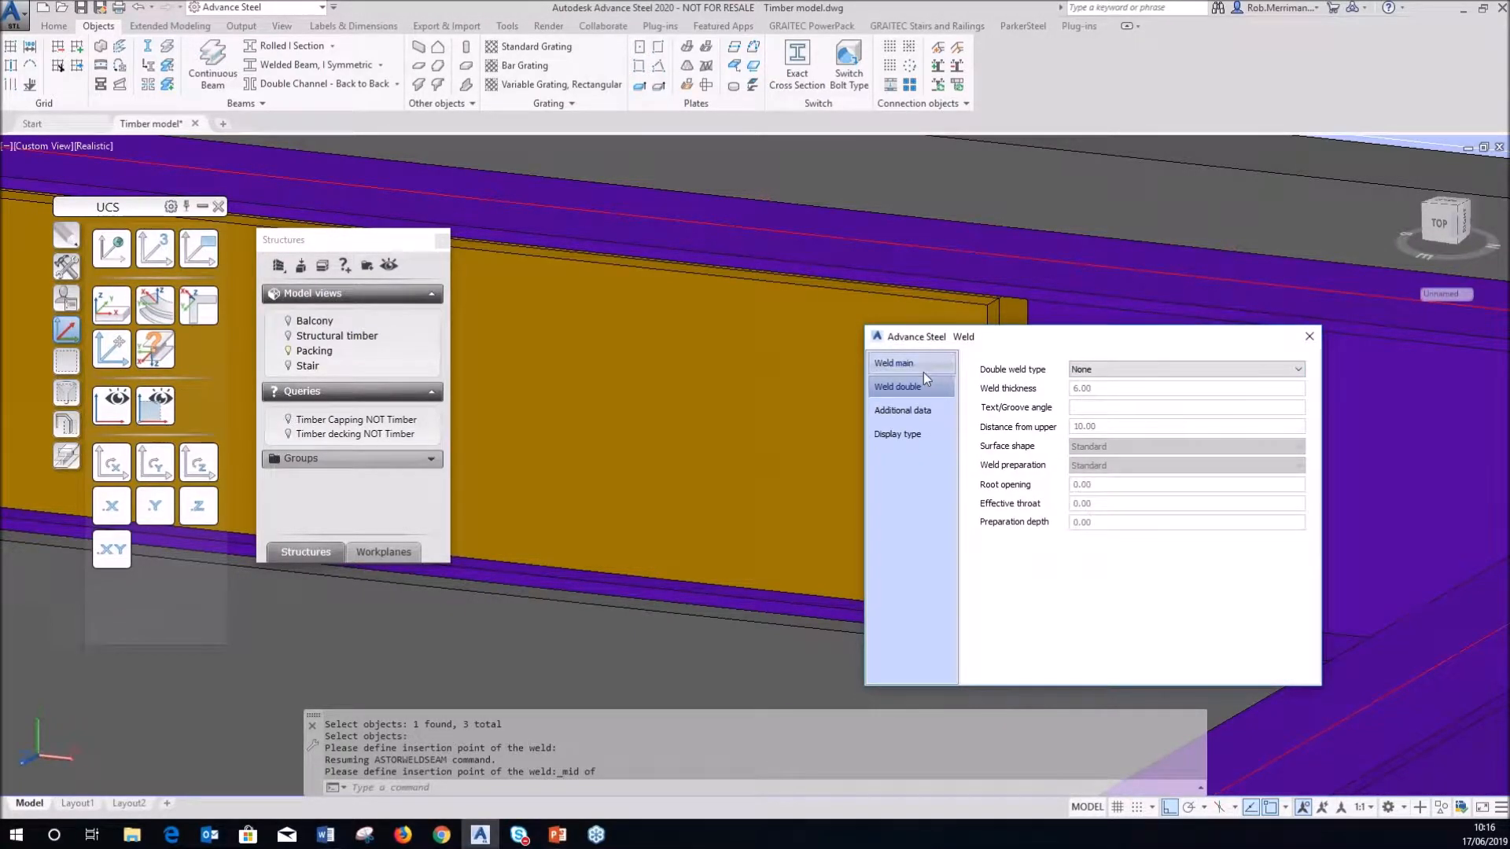
pyautogui.click(920, 366)
pyautogui.moveTo(1003, 349); pyautogui.dragTo(618, 343)
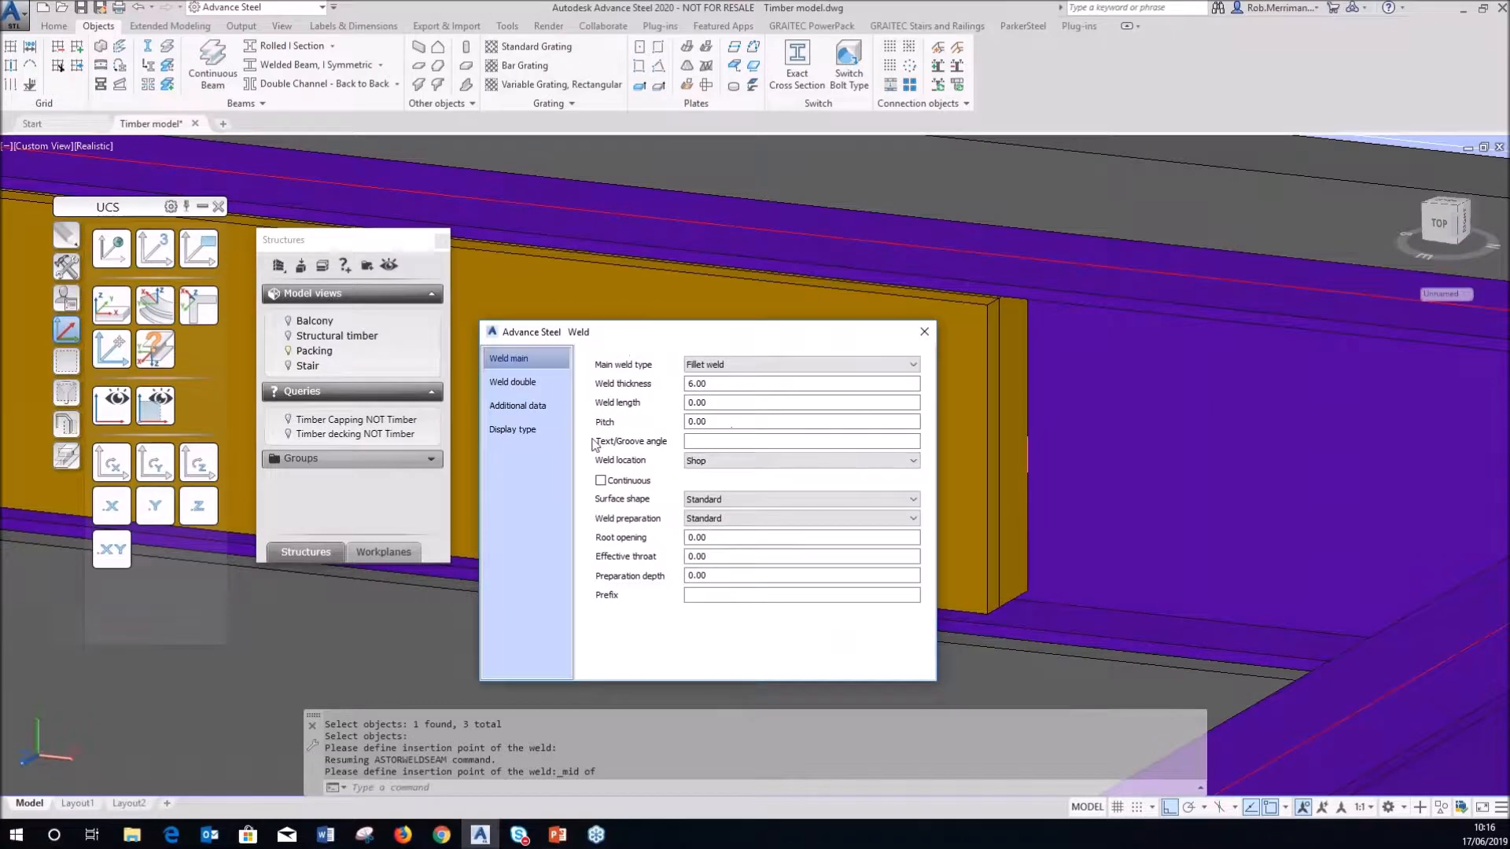
# - Enter additional weld text beginning "SF@200 CT" under the Proceeding text module and close the weld properties
pyautogui.click(519, 405)
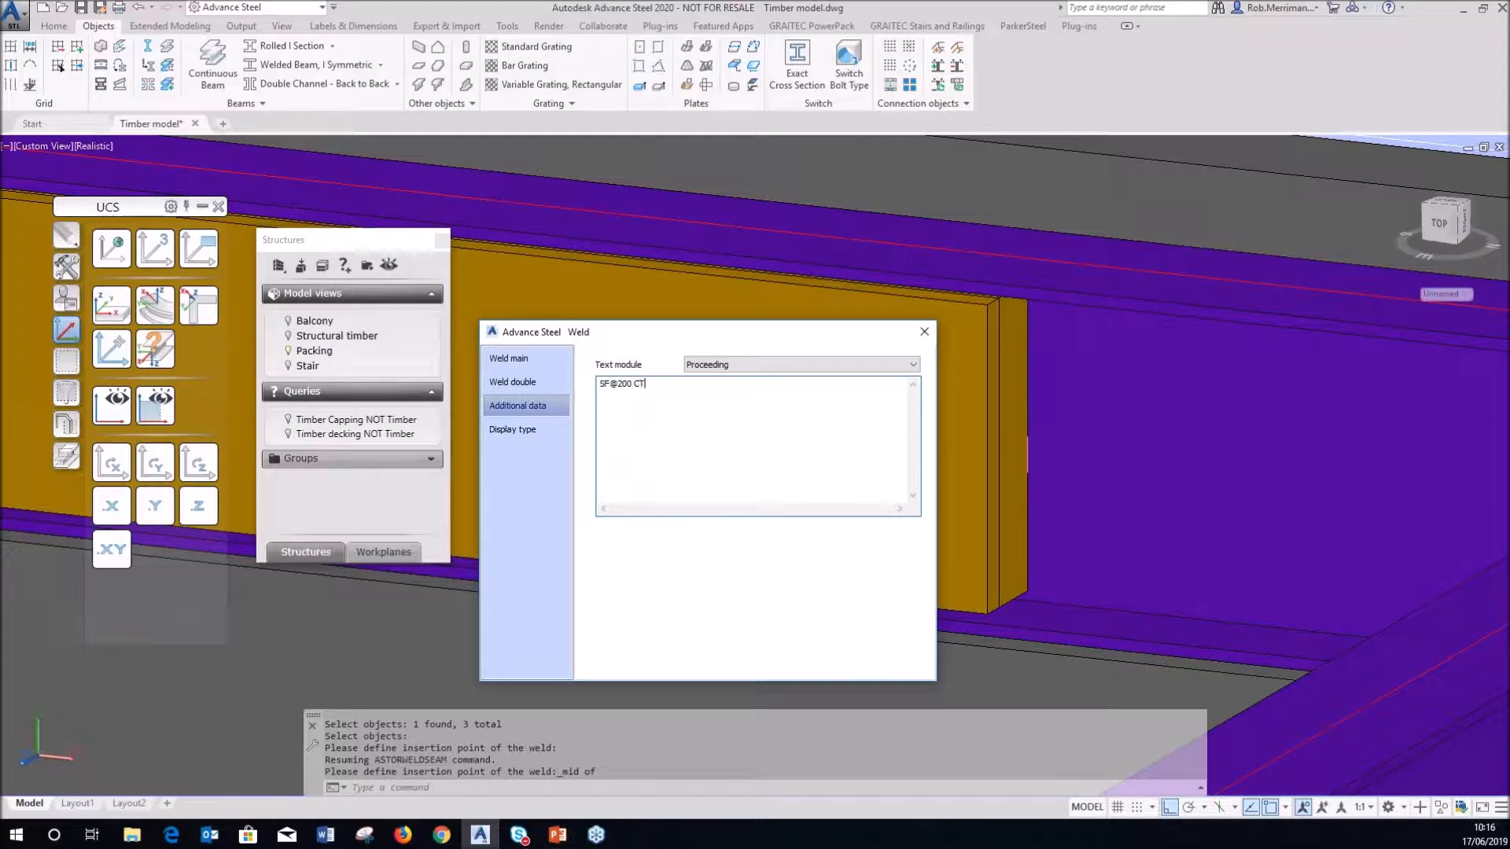
pyautogui.click(924, 332)
pyautogui.scroll(-4, 724, 360)
pyautogui.keyDown('shift'); pyautogui.moveTo(724, 360); pyautogui.dragTo(891, 358, button='middle'); pyautogui.keyUp('shift')
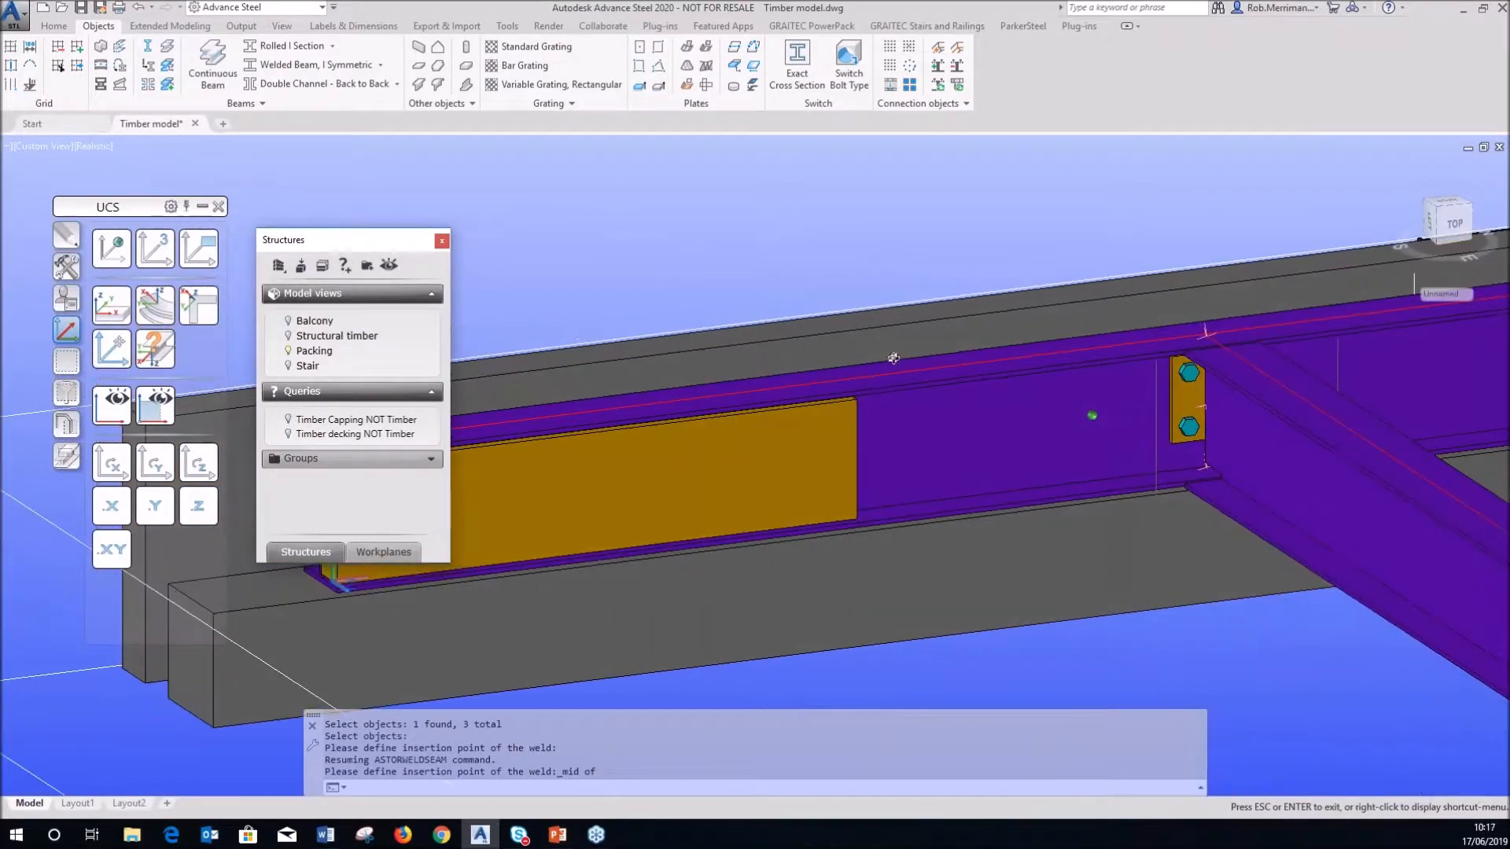
pyautogui.press('Escape')
pyautogui.scroll(-5, 778, 364)
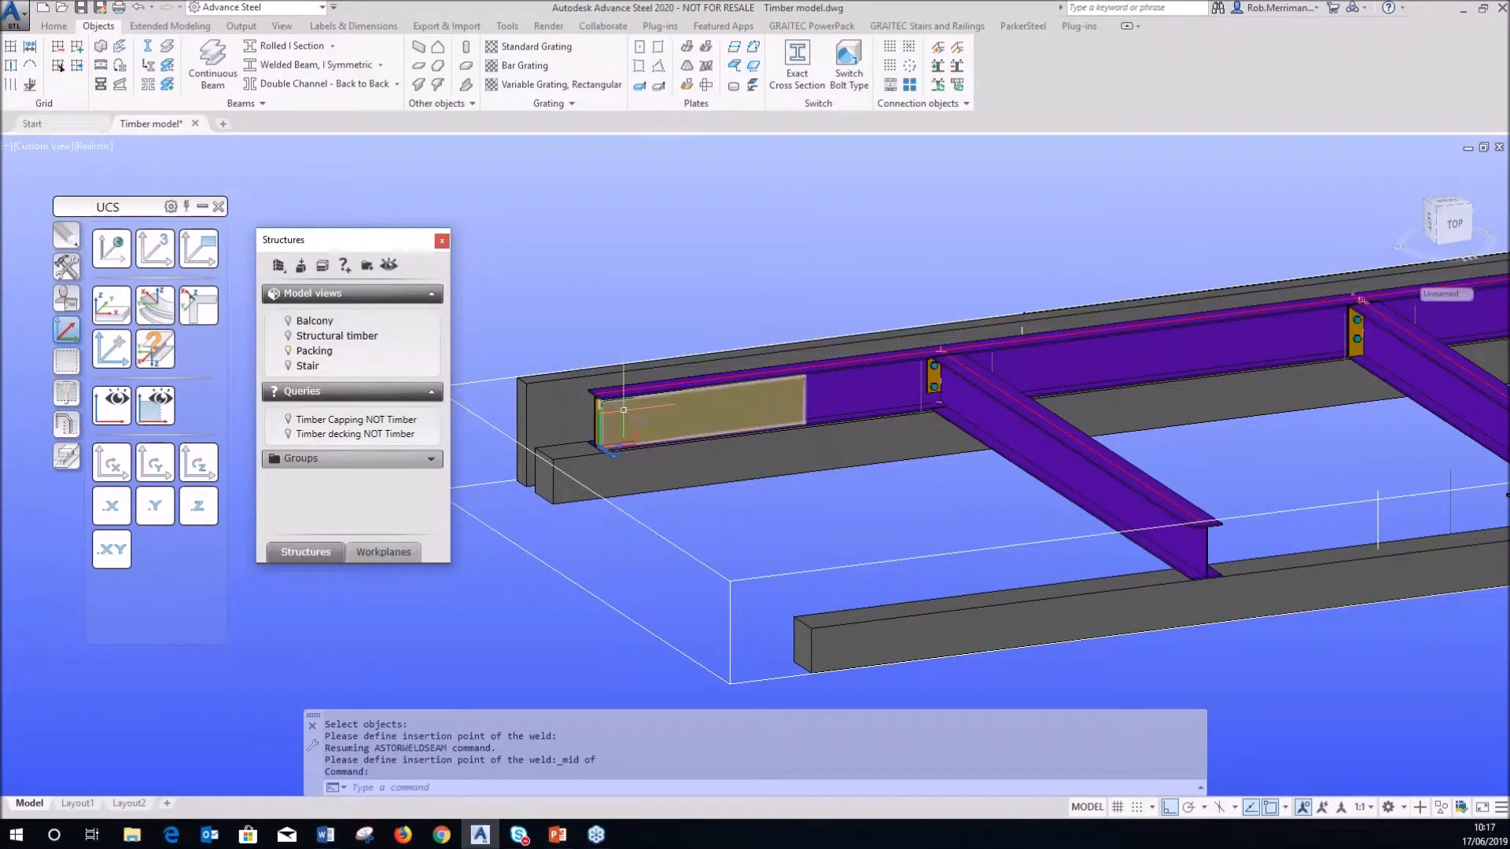
pyautogui.scroll(-2, 717, 387)
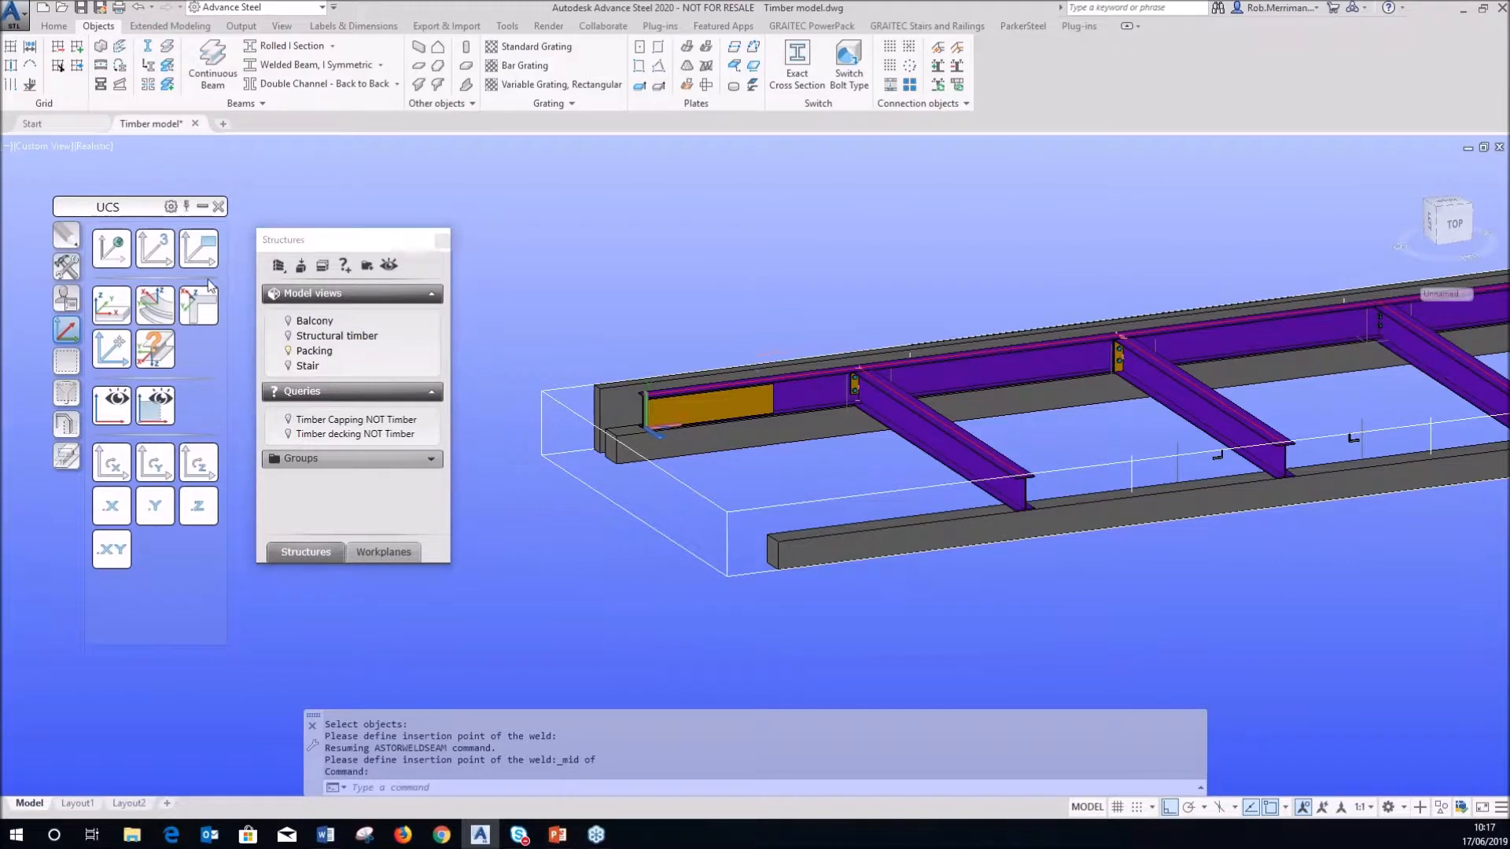
# - Run the custom connection for a plate along the web on the long steel beam, choosing to select a reference point
pyautogui.click(67, 296)
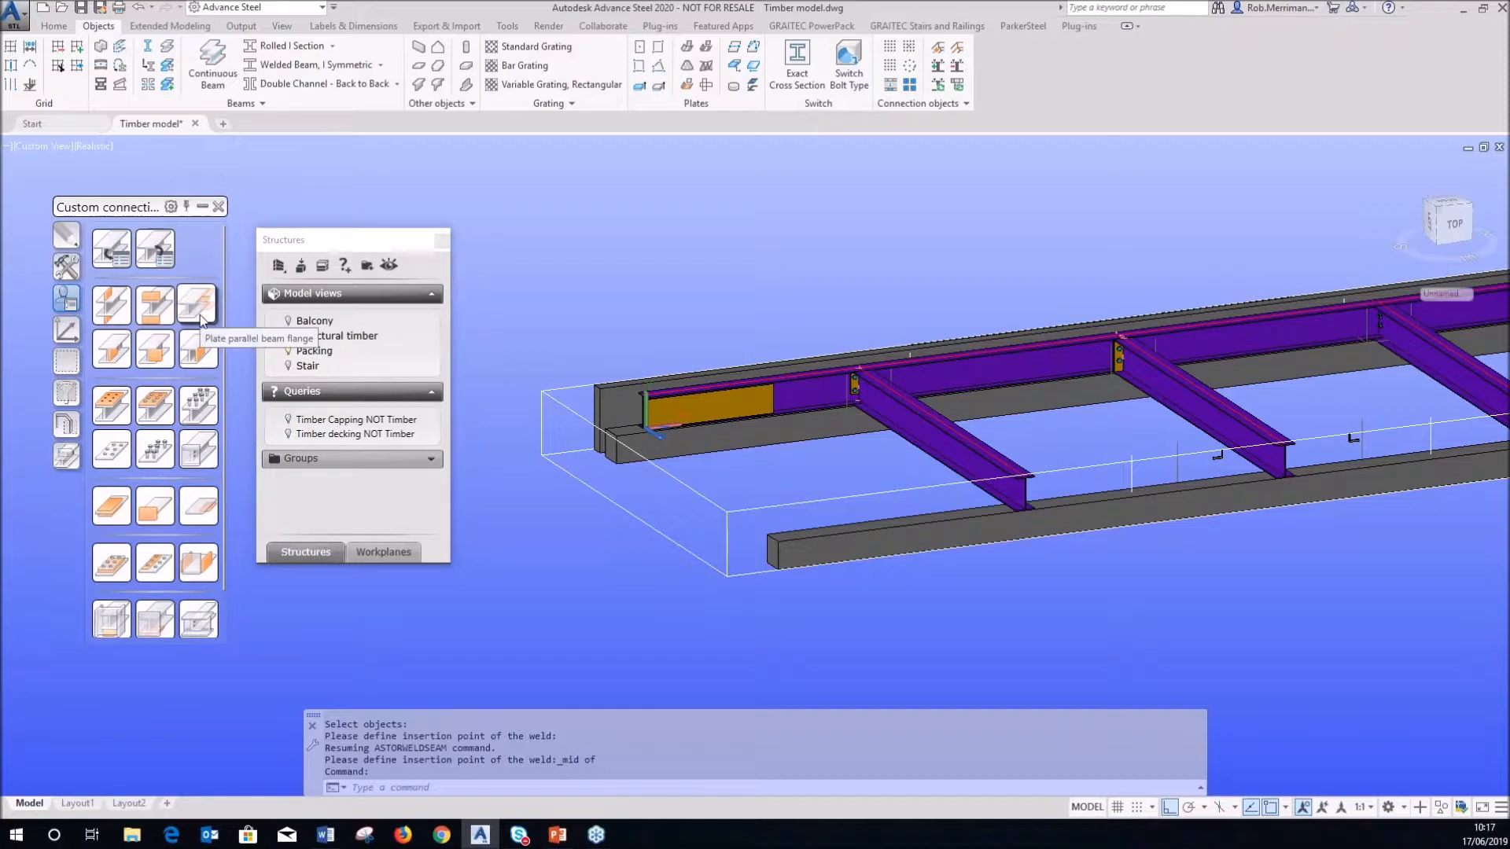
pyautogui.click(118, 352)
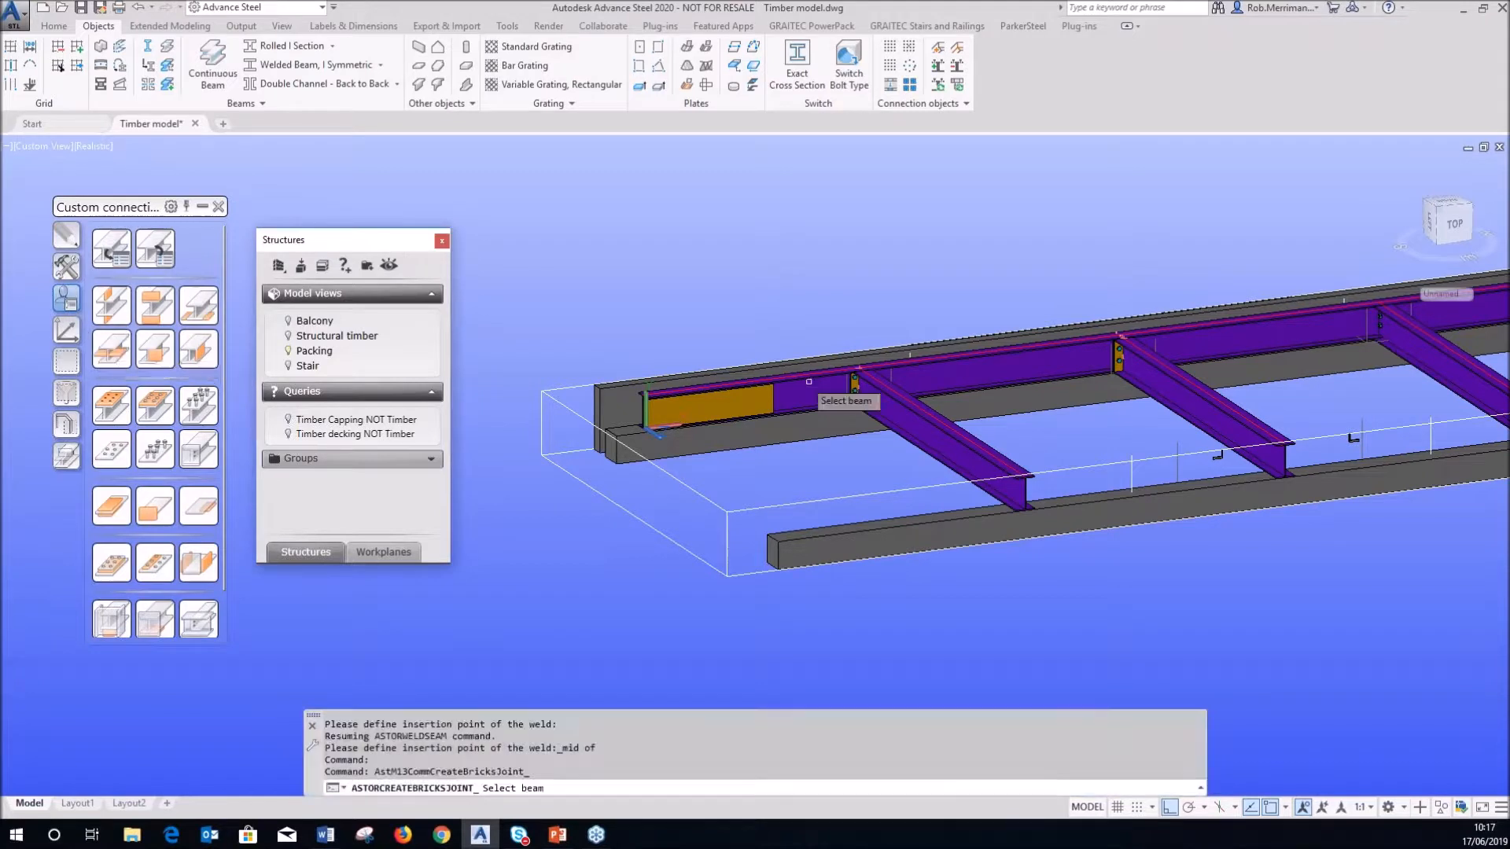
pyautogui.click(960, 369)
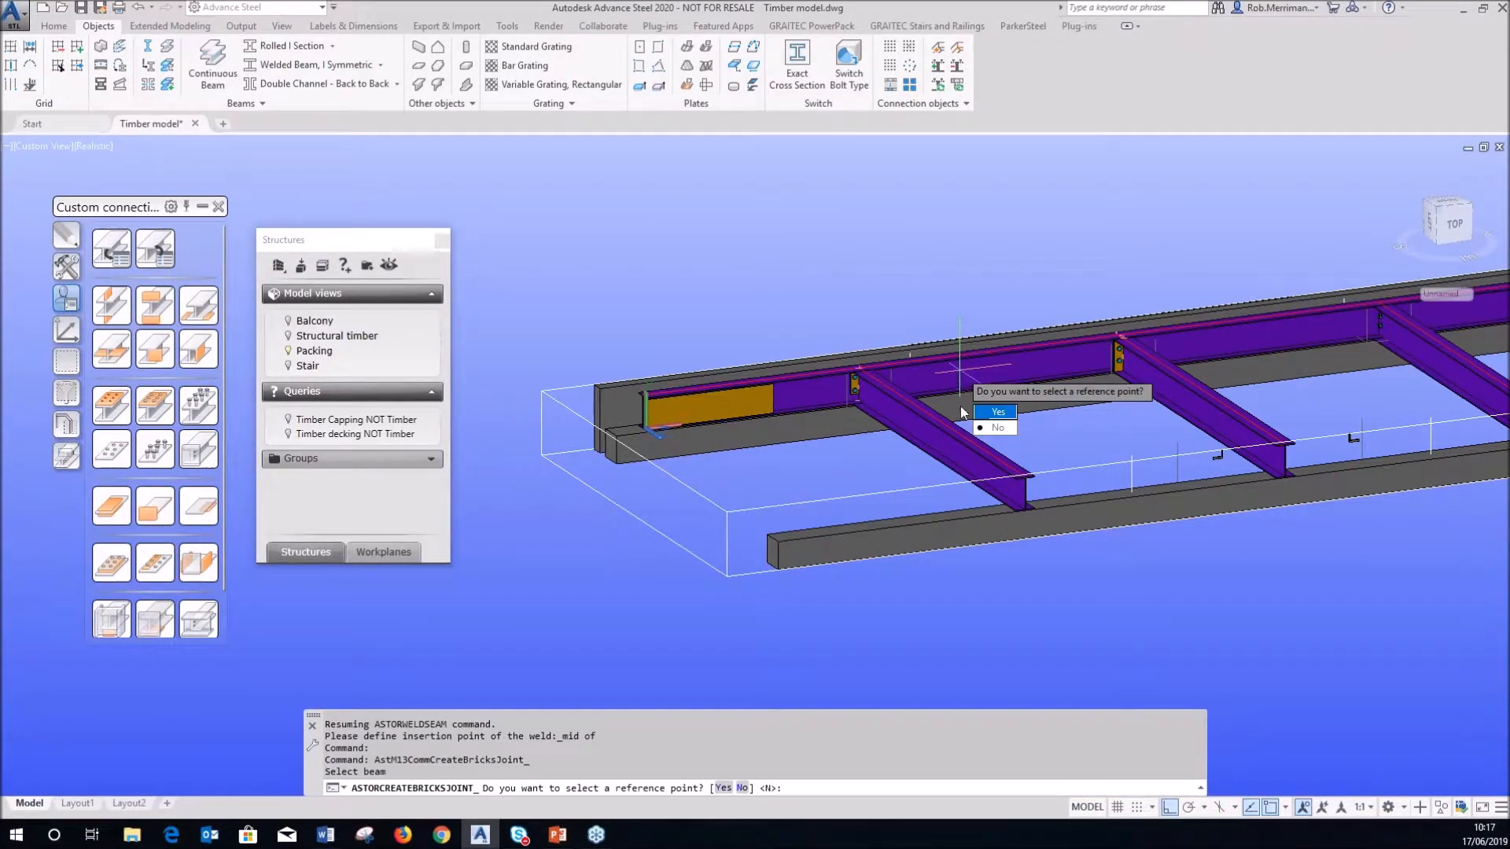
pyautogui.click(996, 411)
# - Place the plate's reference point midway between the two neighbouring cross-beam joints, using Mid Between 2 Points with a Midflange snap
pyautogui.scroll(3, 984, 297)
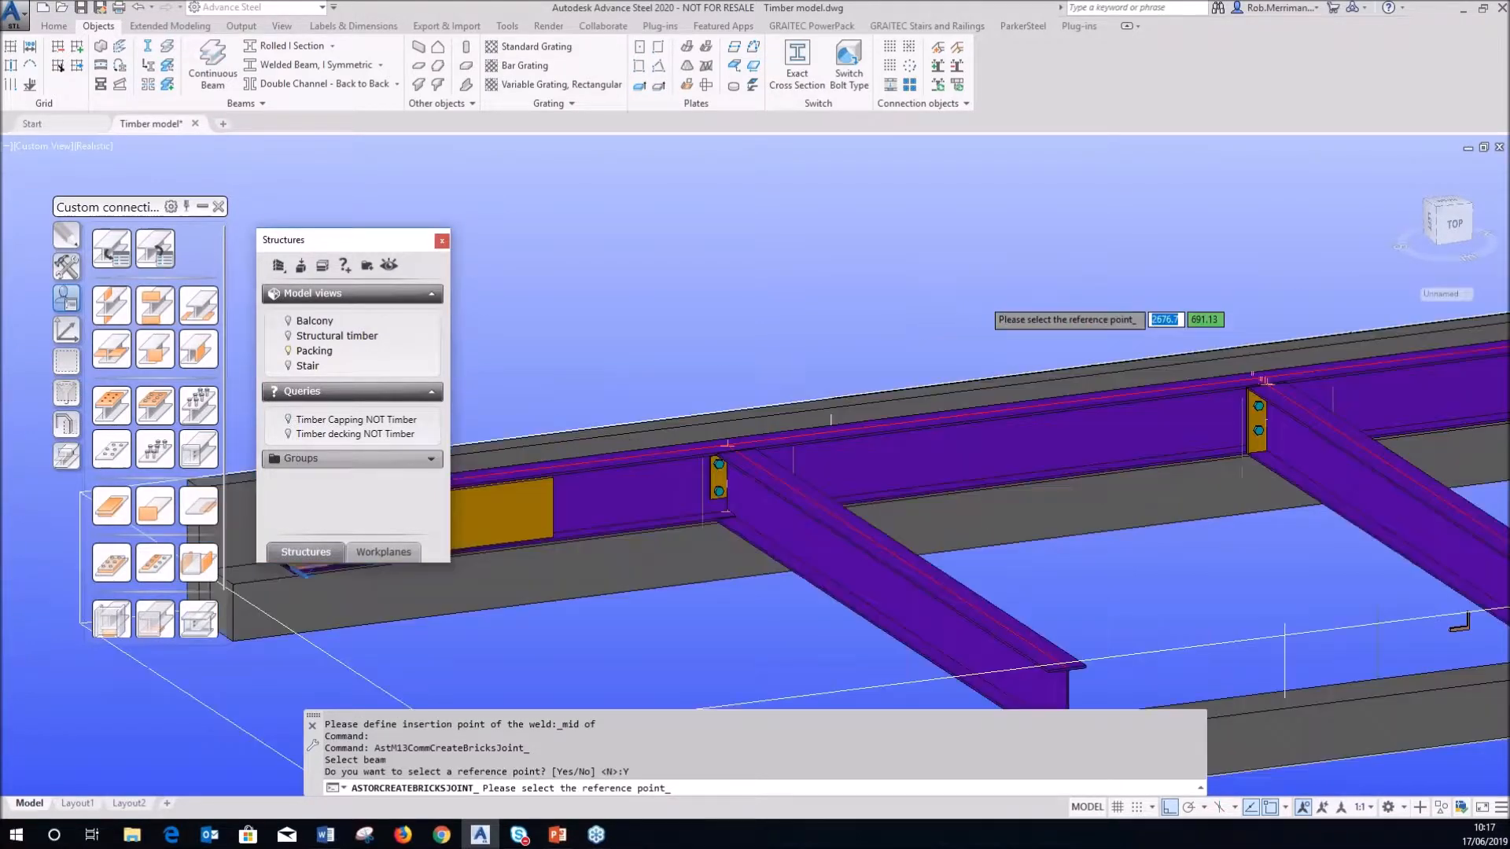
pyautogui.keyDown('shift'); pyautogui.rightClick(984, 302); pyautogui.keyUp('shift')
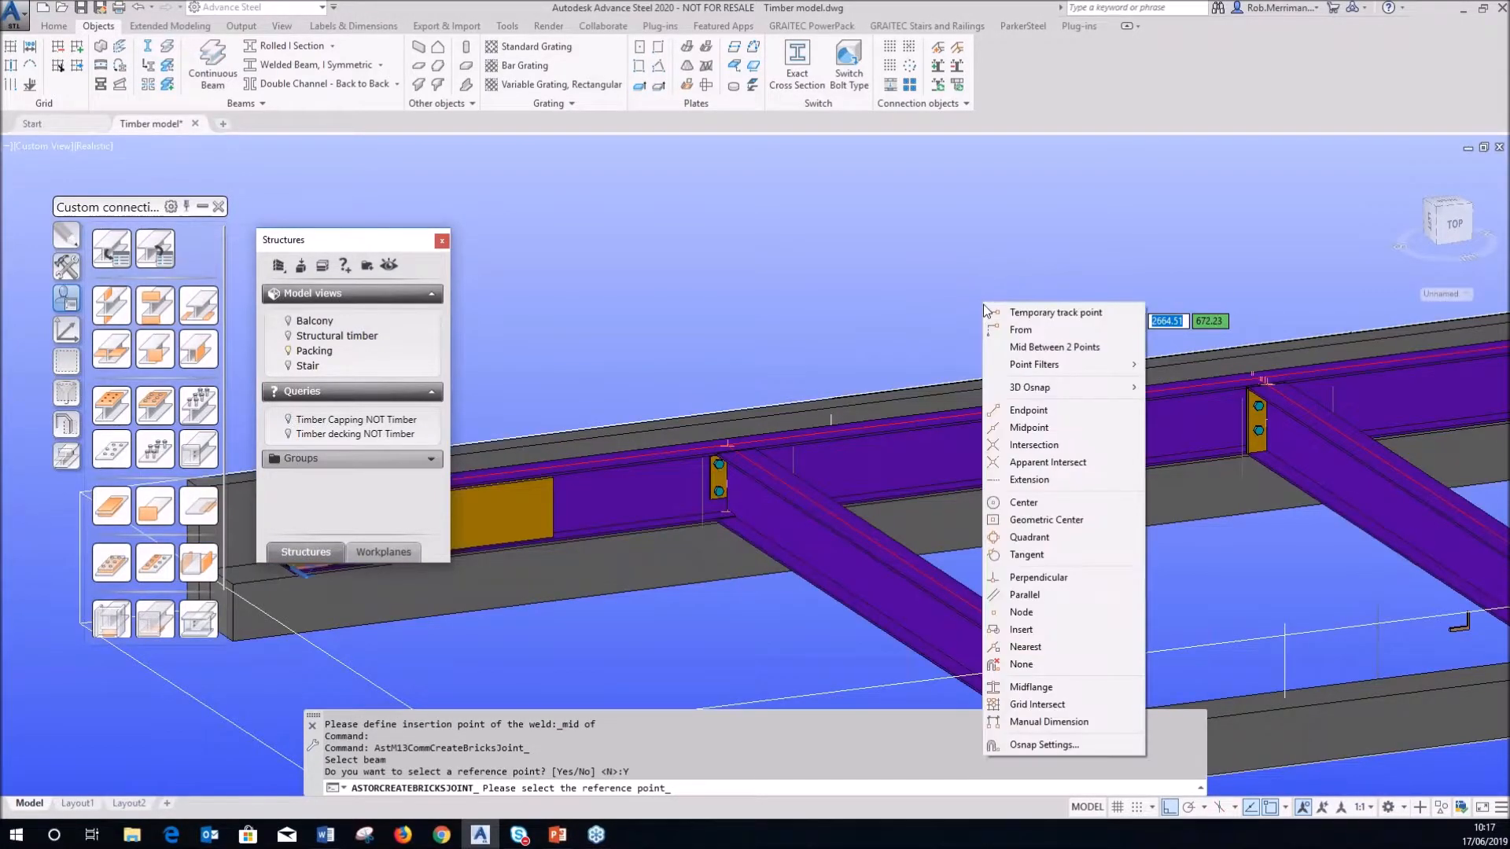
pyautogui.click(1027, 348)
pyautogui.scroll(5, 1318, 384)
pyautogui.click(1086, 355)
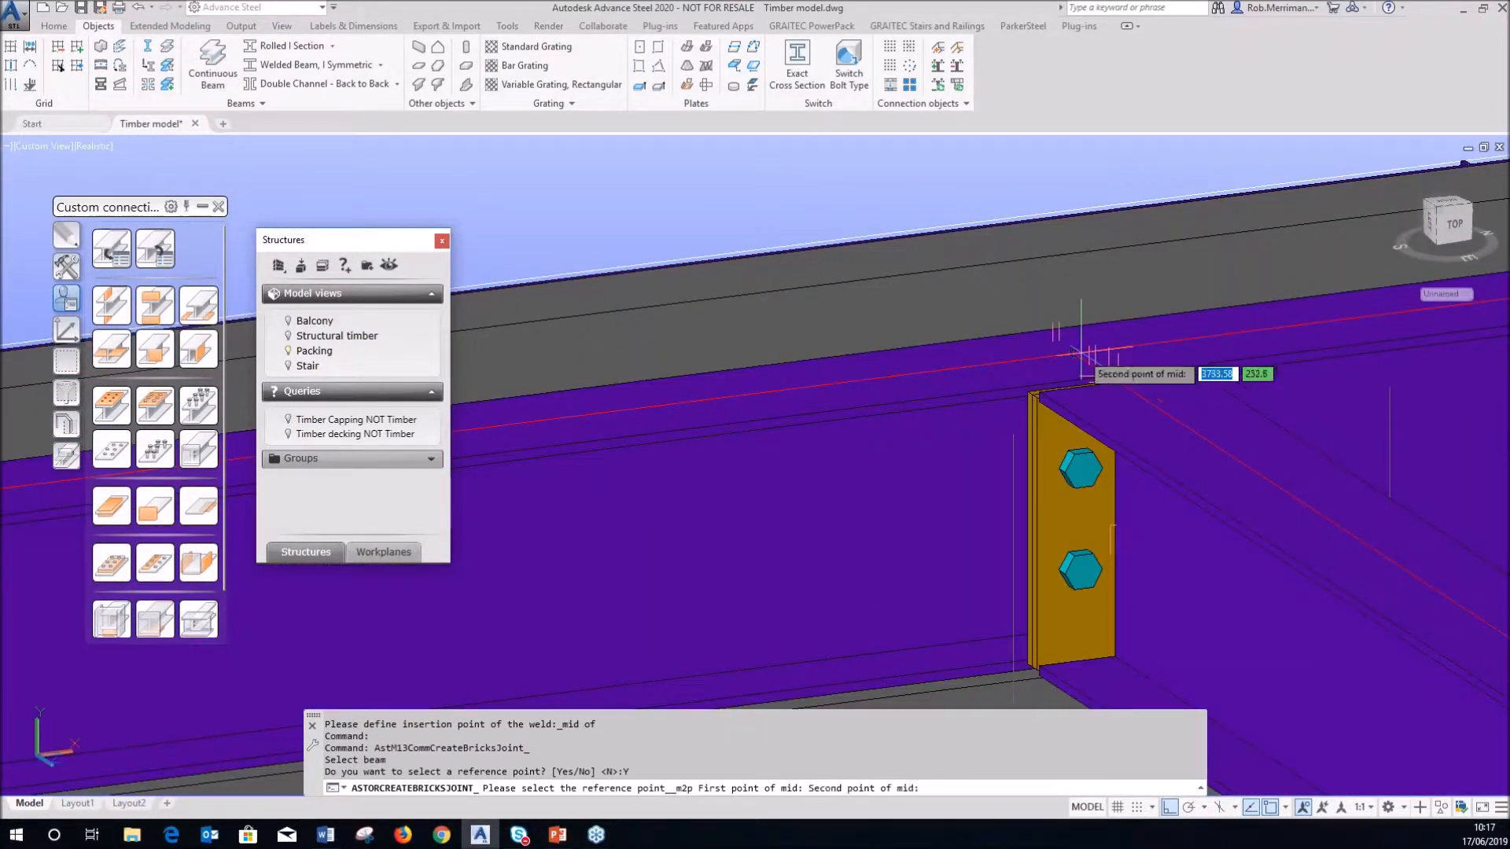
pyautogui.scroll(-5, 1082, 354)
pyautogui.keyDown('shift'); pyautogui.rightClick(821, 366); pyautogui.keyUp('shift')
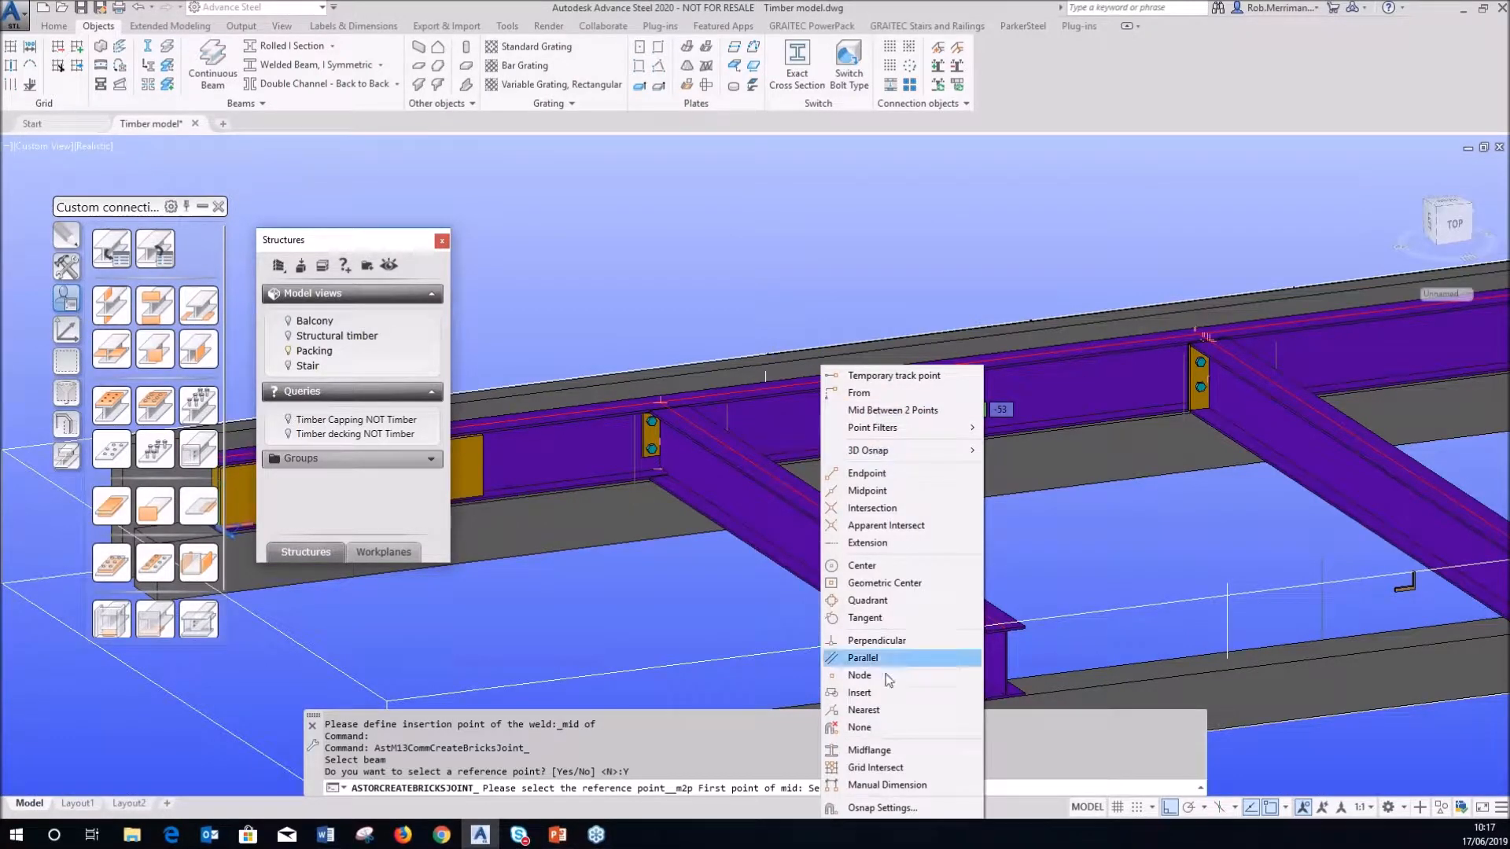
pyautogui.click(869, 751)
pyautogui.scroll(5, 681, 495)
pyautogui.click(681, 496)
pyautogui.scroll(-2, 1039, 553)
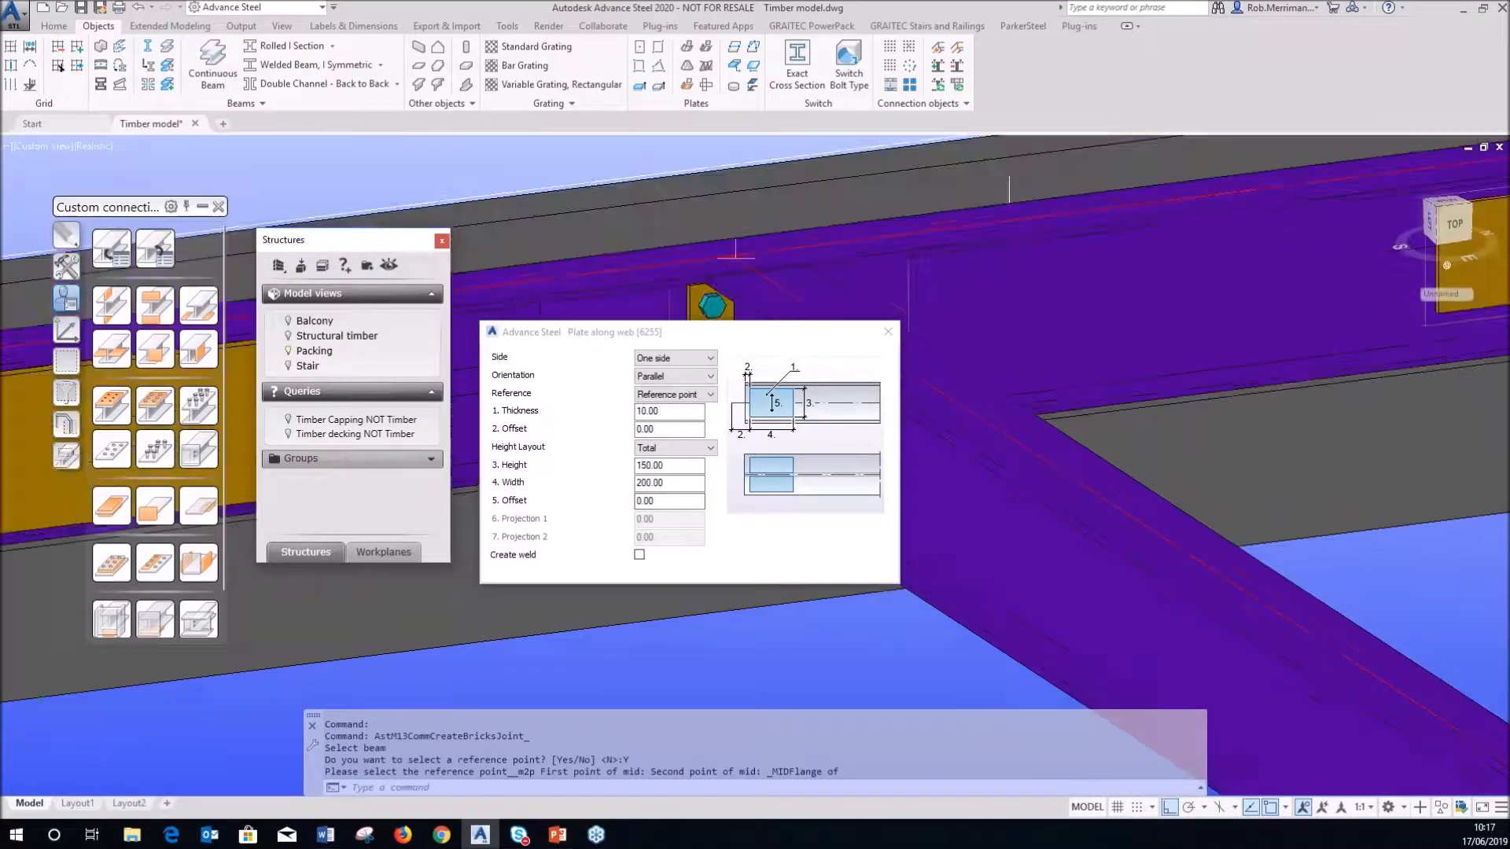
# - Set the thickness of the new plate along the web to 38
pyautogui.scroll(-3, 1023, 559)
pyautogui.scroll(2, 1239, 435)
pyautogui.keyDown('shift'); pyautogui.moveTo(1263, 437); pyautogui.dragTo(1239, 432, button='middle'); pyautogui.keyUp('shift')
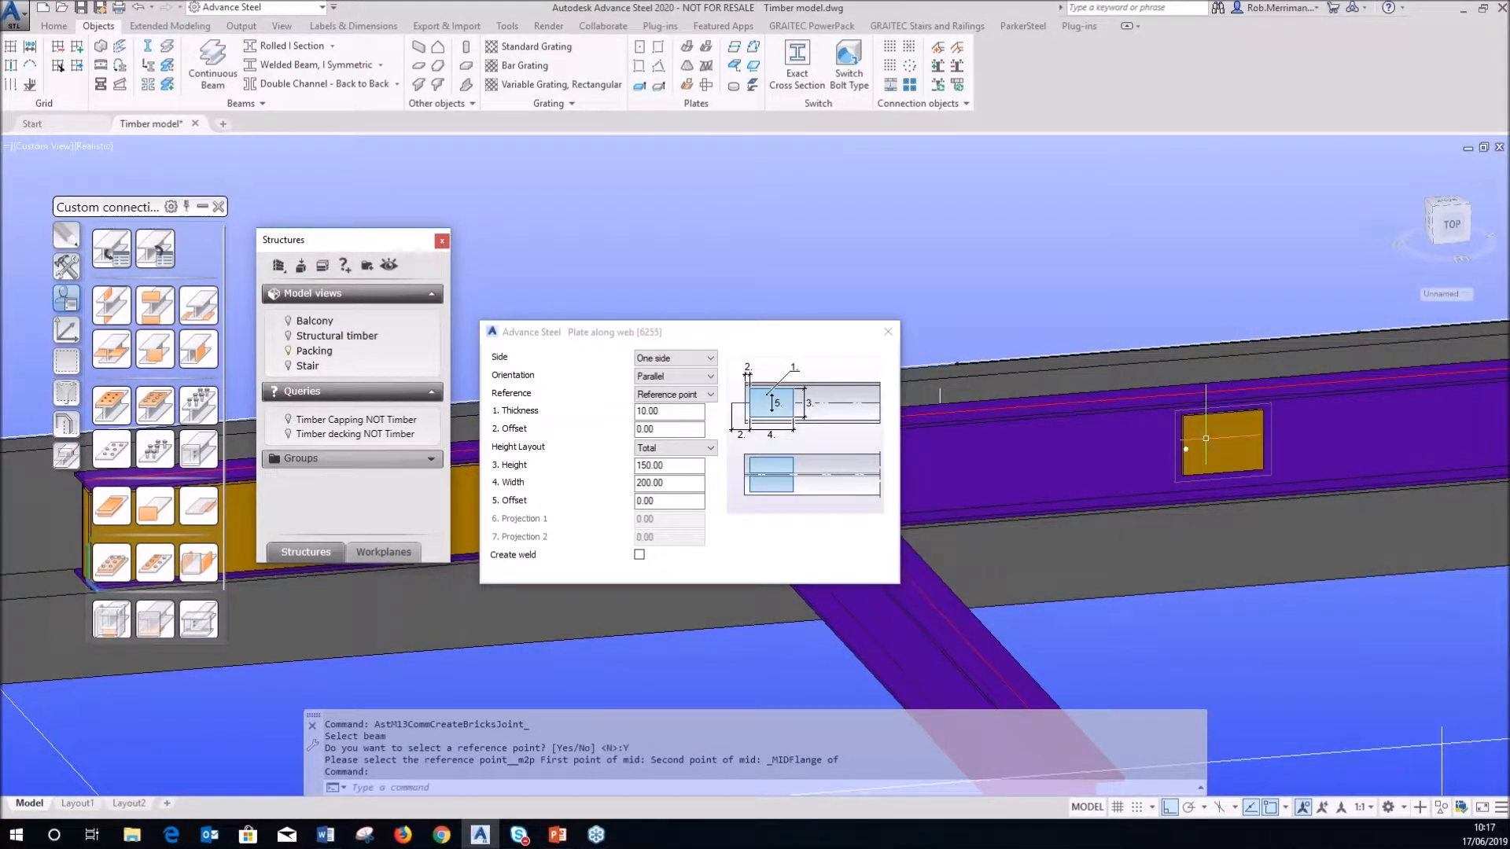
pyautogui.moveTo(678, 410); pyautogui.dragTo(626, 411)
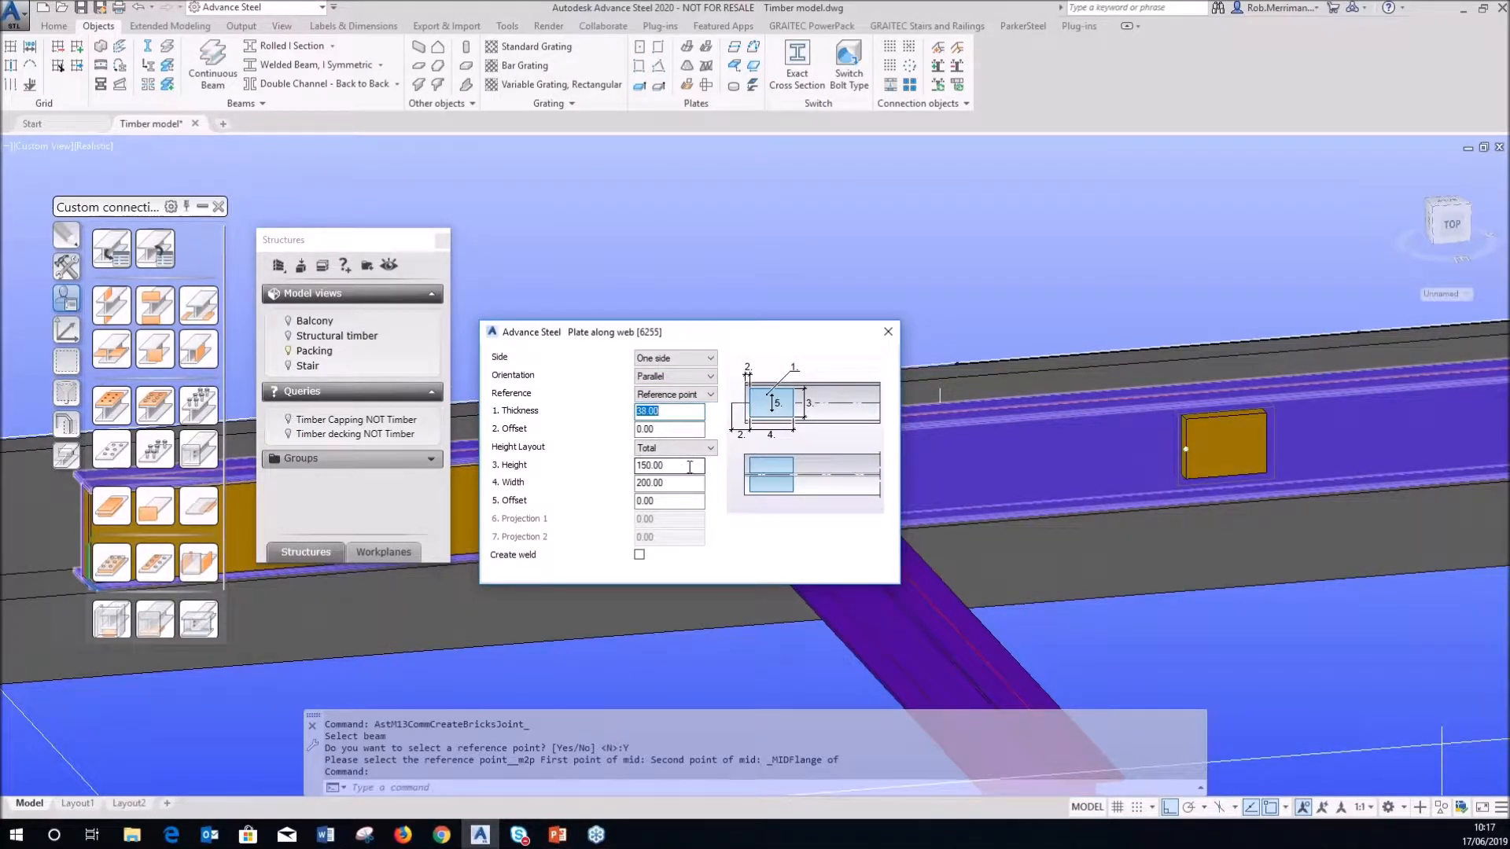
pyautogui.moveTo(698, 466); pyautogui.dragTo(573, 446)
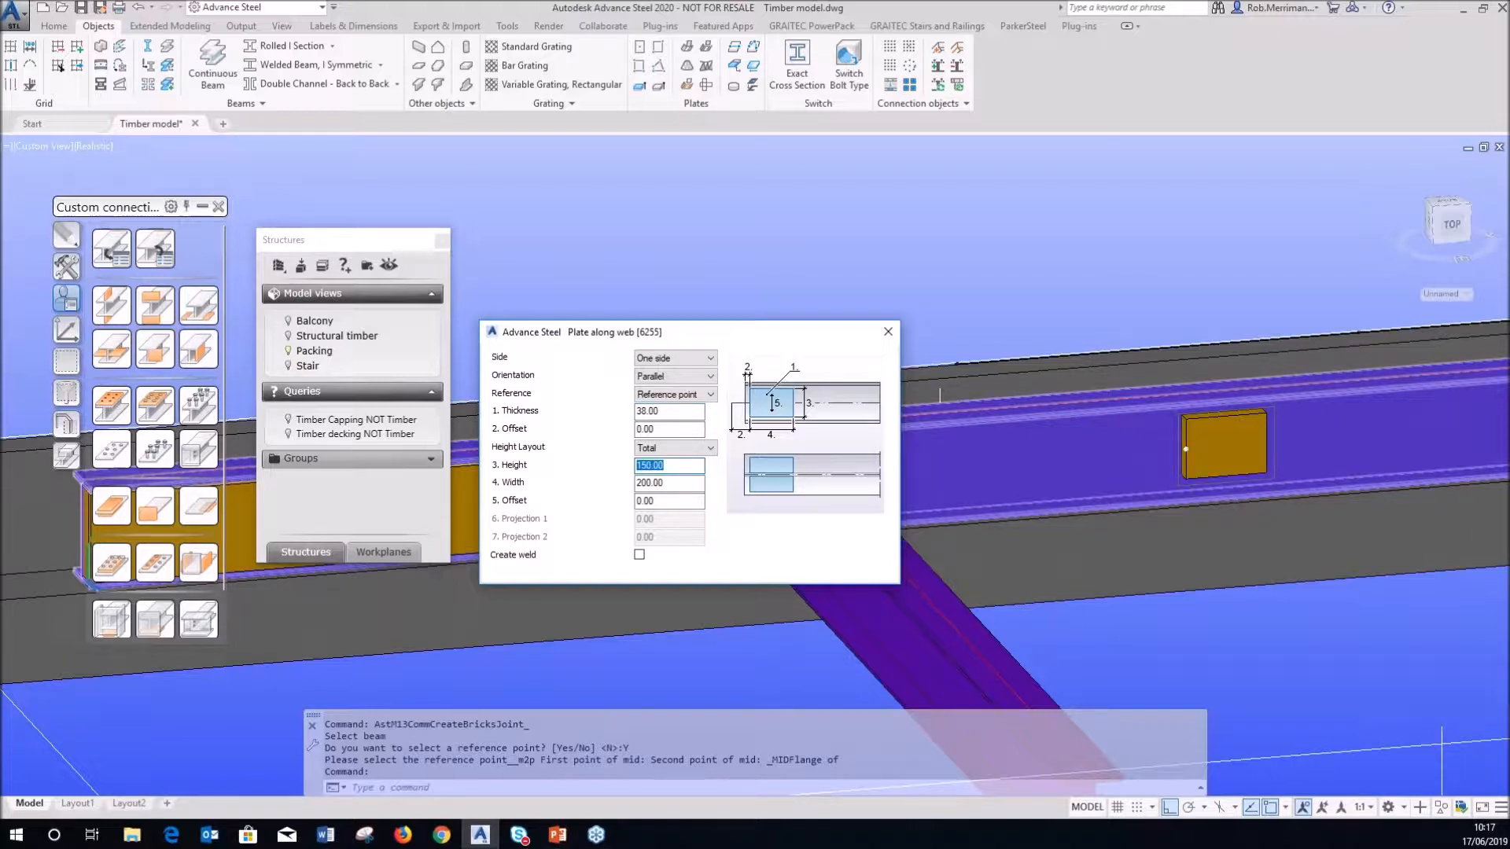
pyautogui.write('1000')
pyautogui.press('Tab')
pyautogui.hotkey('shift', 'Tab')
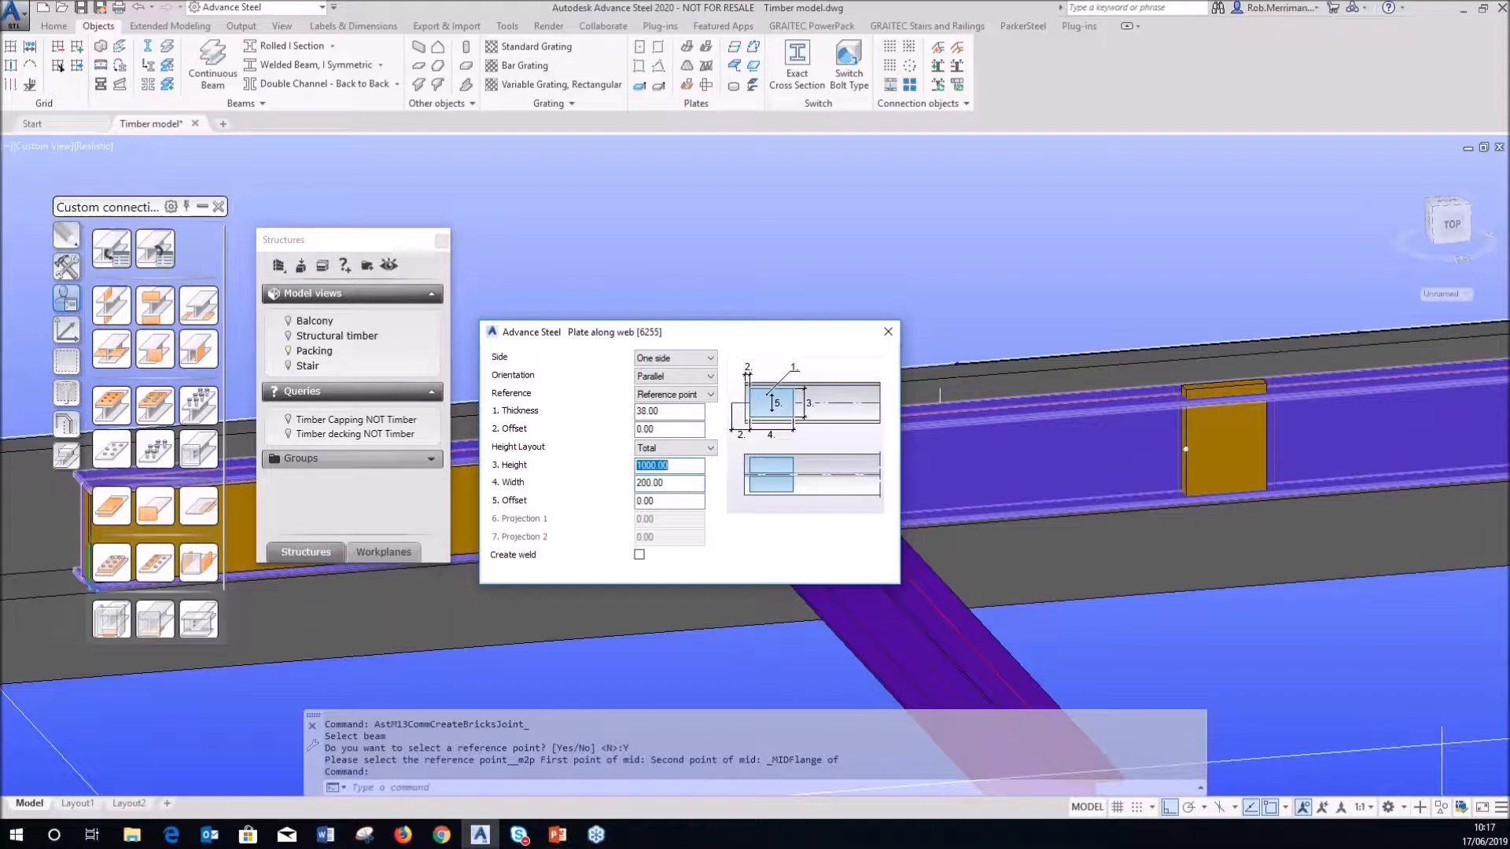
# - Set the web plate's height to 200 and its width to 1500
pyautogui.write('200')
pyautogui.press('Tab')
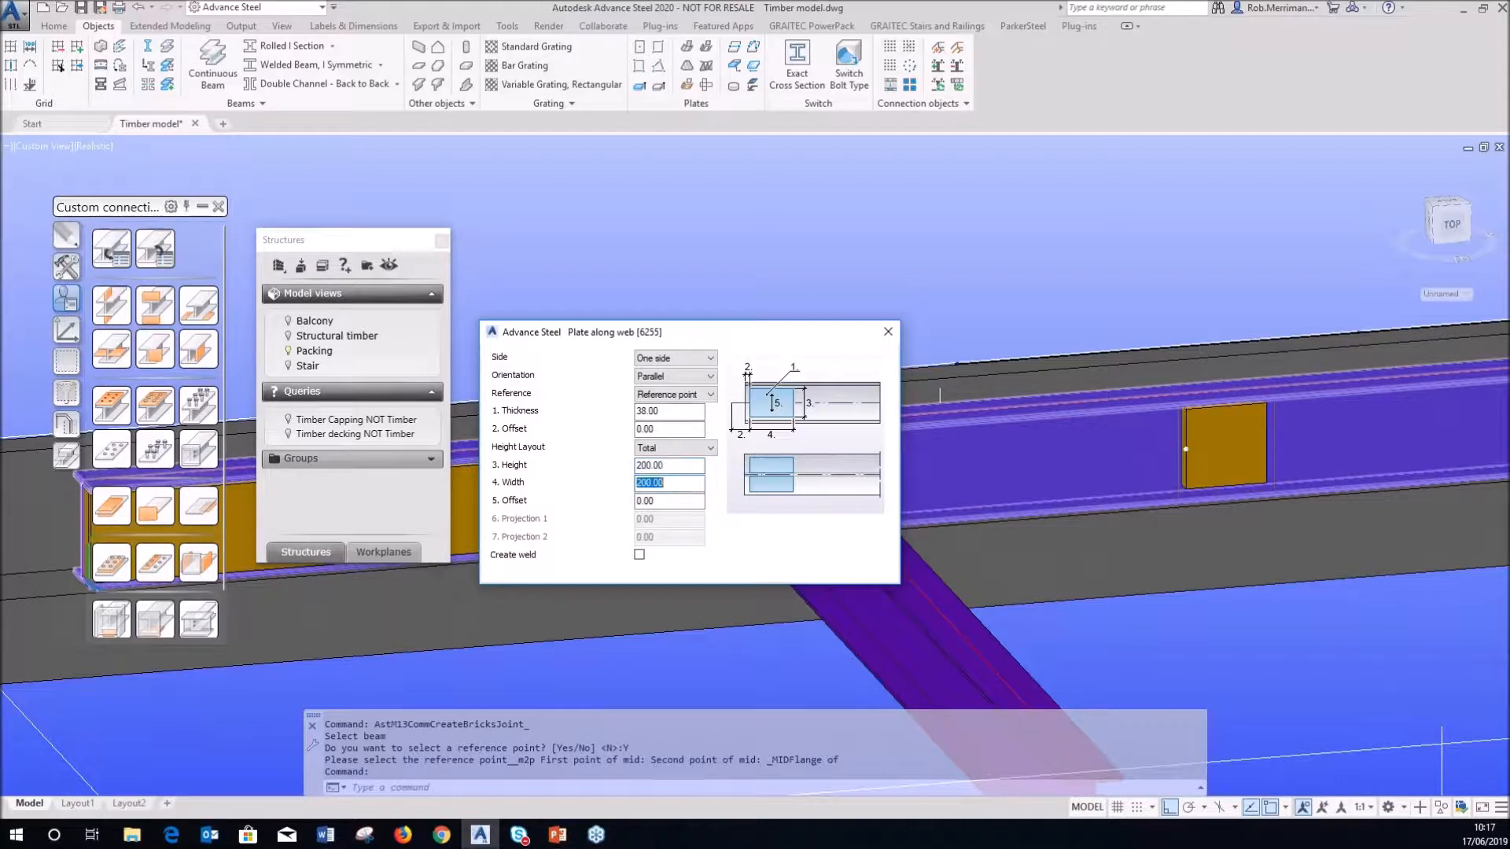
pyautogui.write('1500')
pyautogui.press('Return')
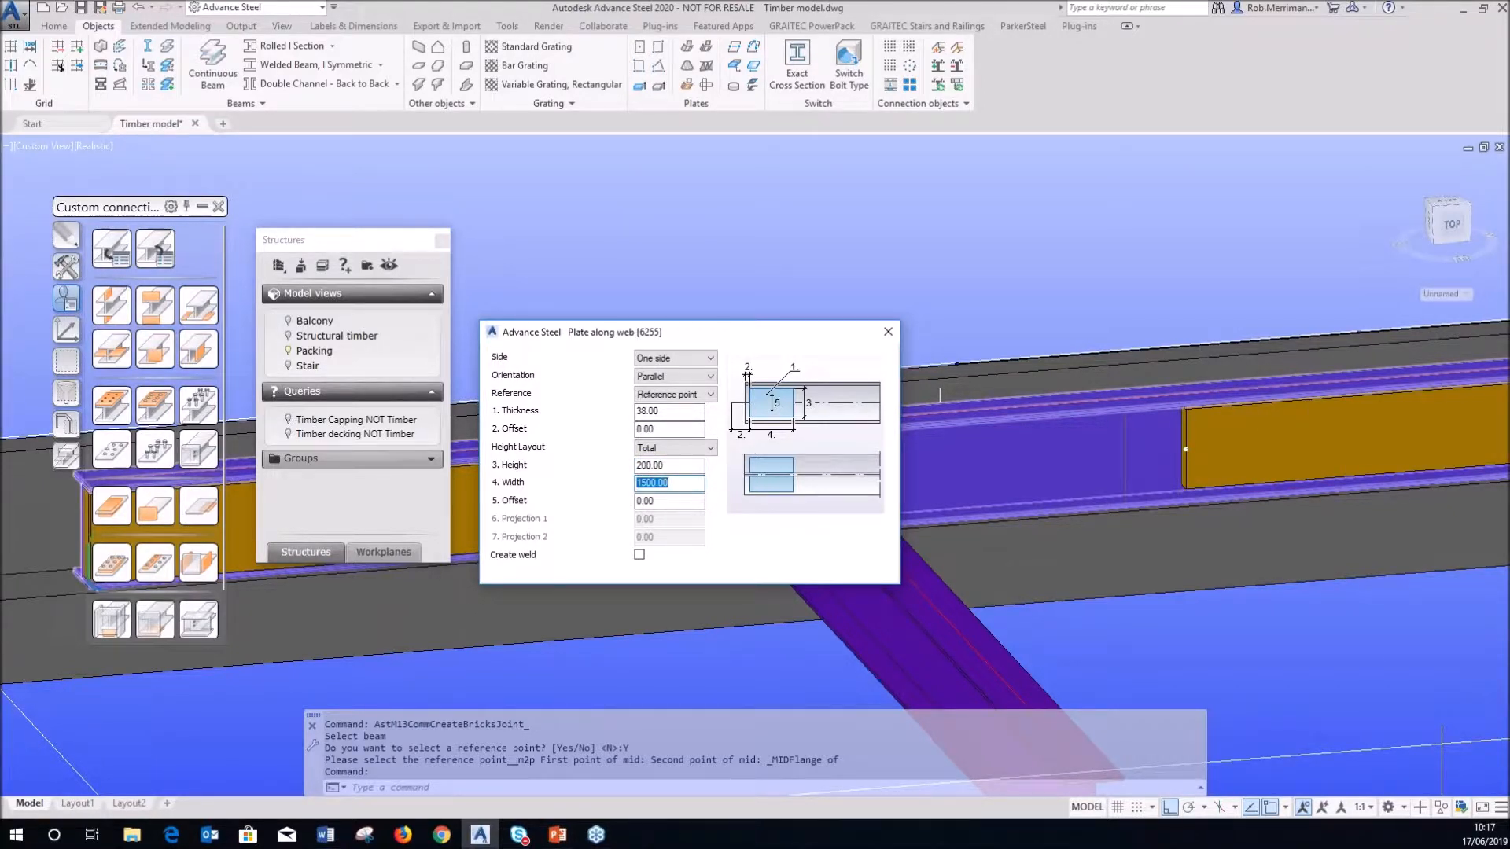
# - Set the web plate's offset from the reference point to -750
pyautogui.scroll(-5, 912, 427)
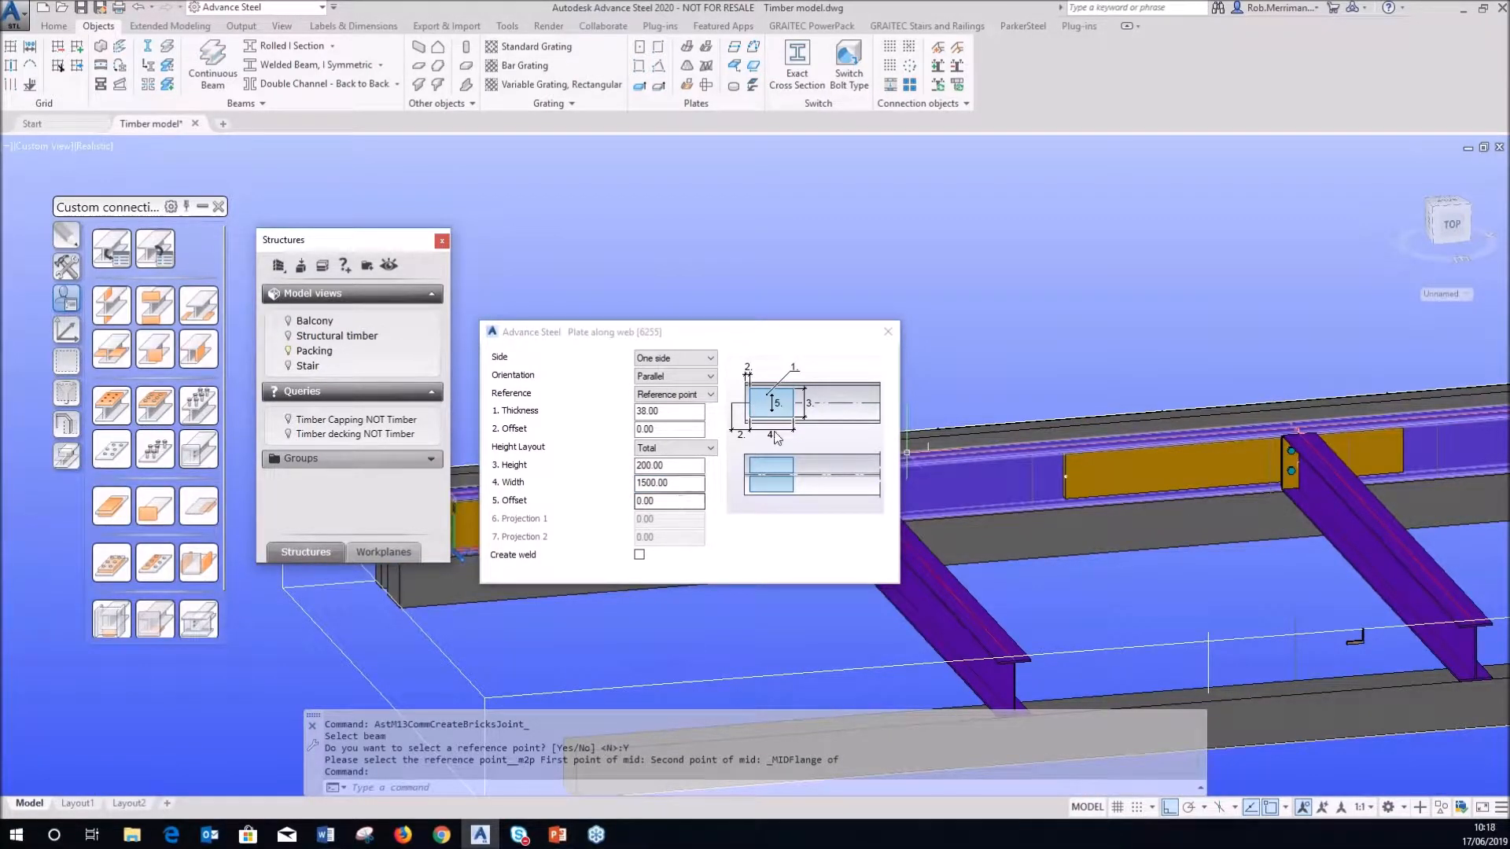
pyautogui.moveTo(699, 429); pyautogui.dragTo(609, 428)
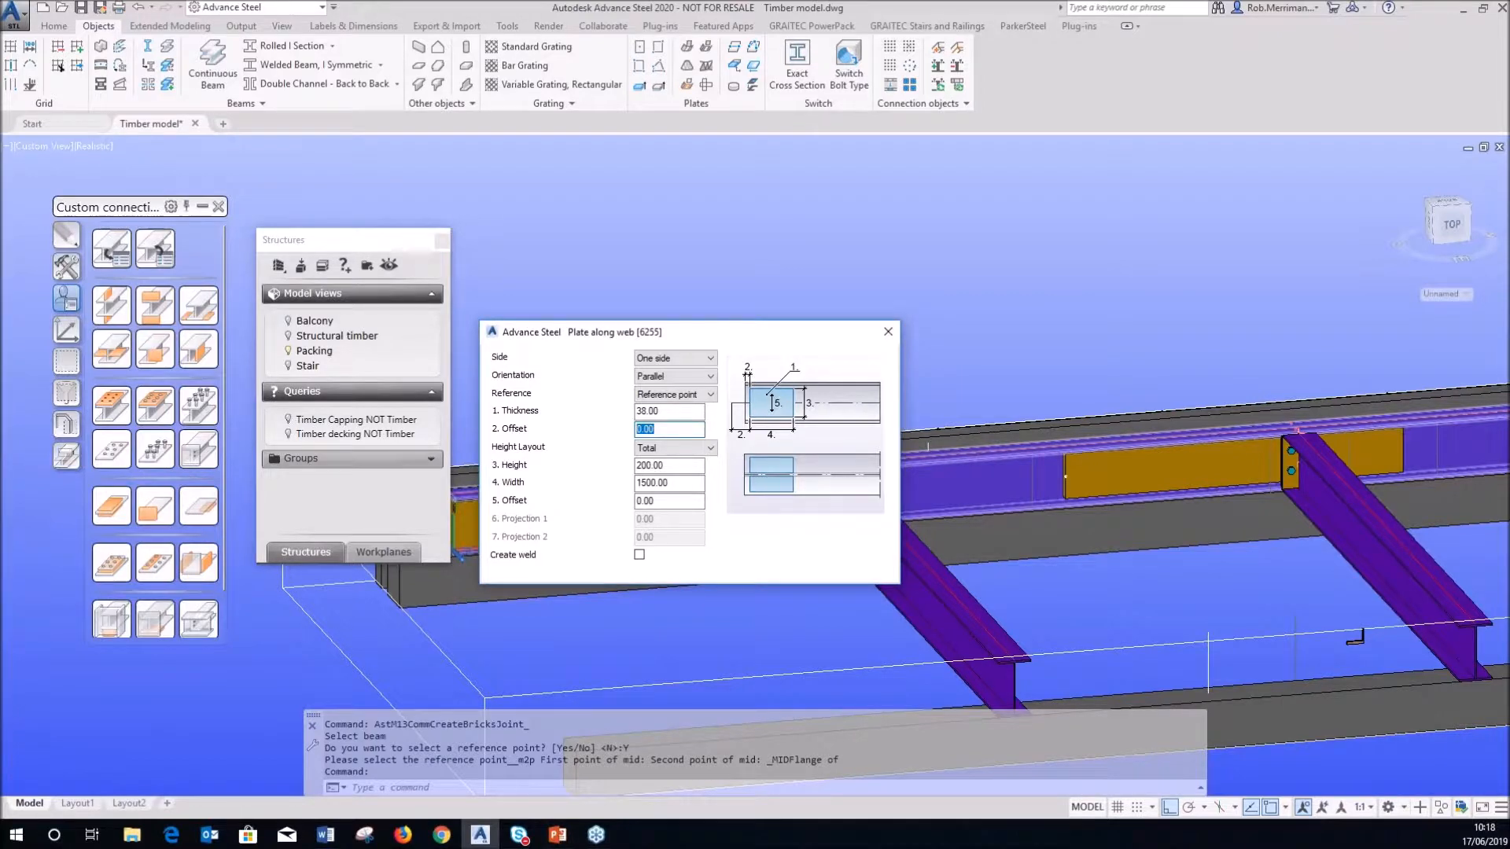
pyautogui.press('Return')
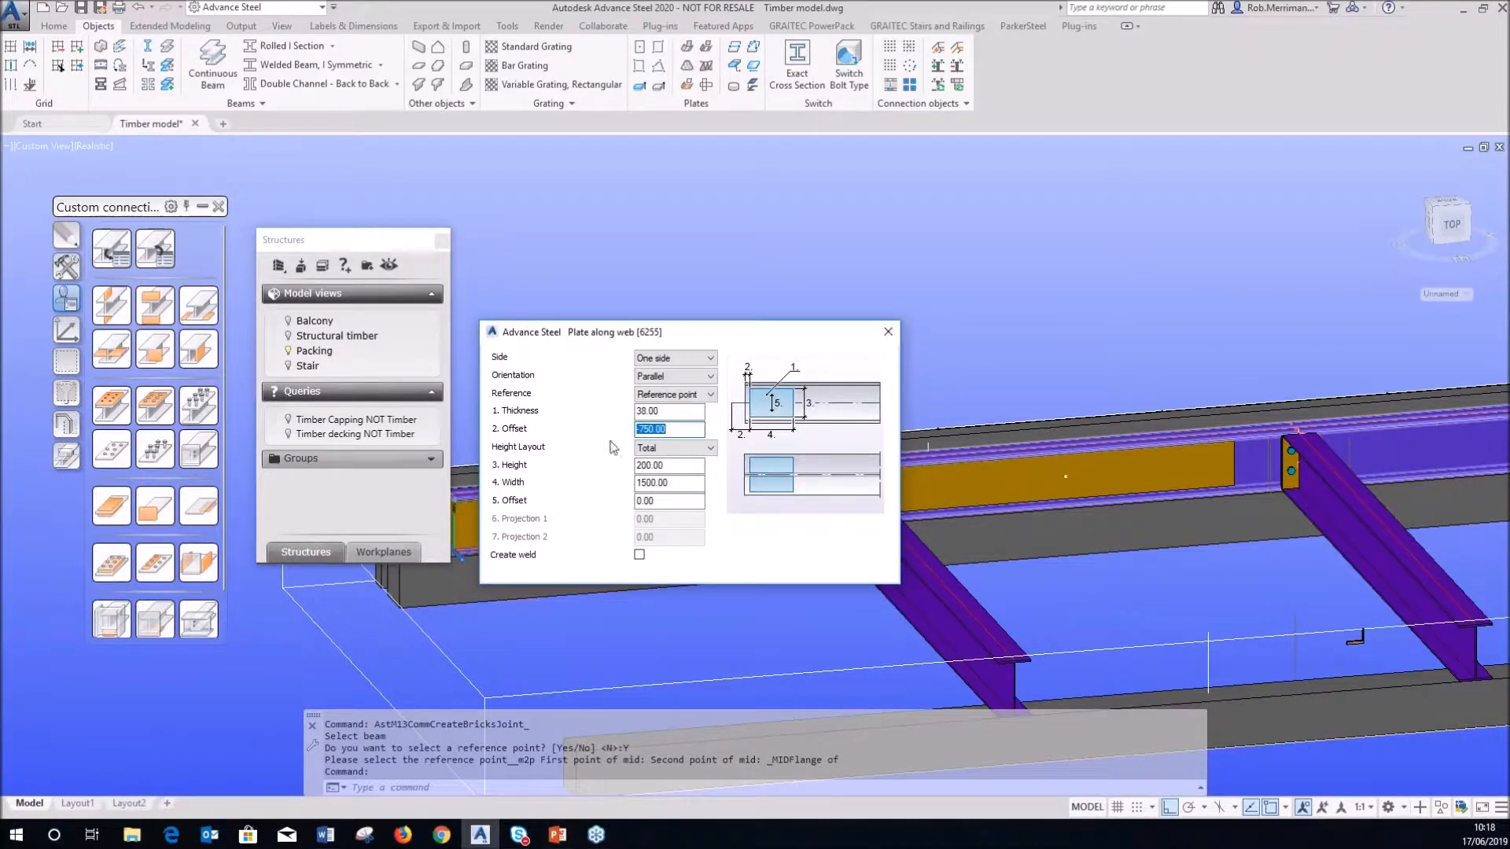
# - Enable Create weld for the plate along the web and close its connection properties
pyautogui.keyDown('shift'); pyautogui.moveTo(1243, 395); pyautogui.dragTo(1209, 394, button='middle'); pyautogui.keyUp('shift')
pyautogui.scroll(-4, 1209, 394)
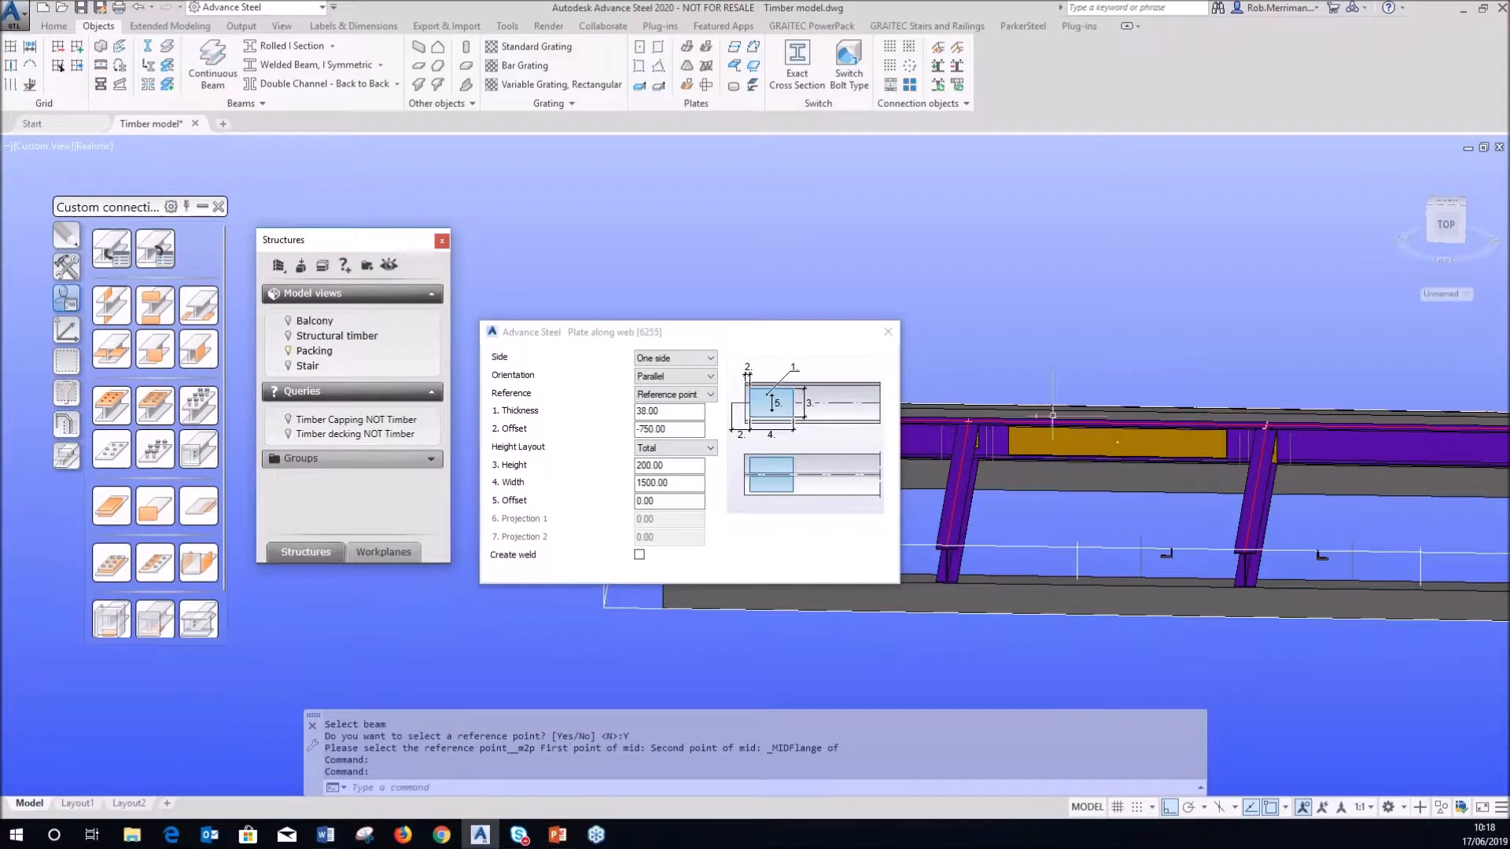
pyautogui.click(639, 555)
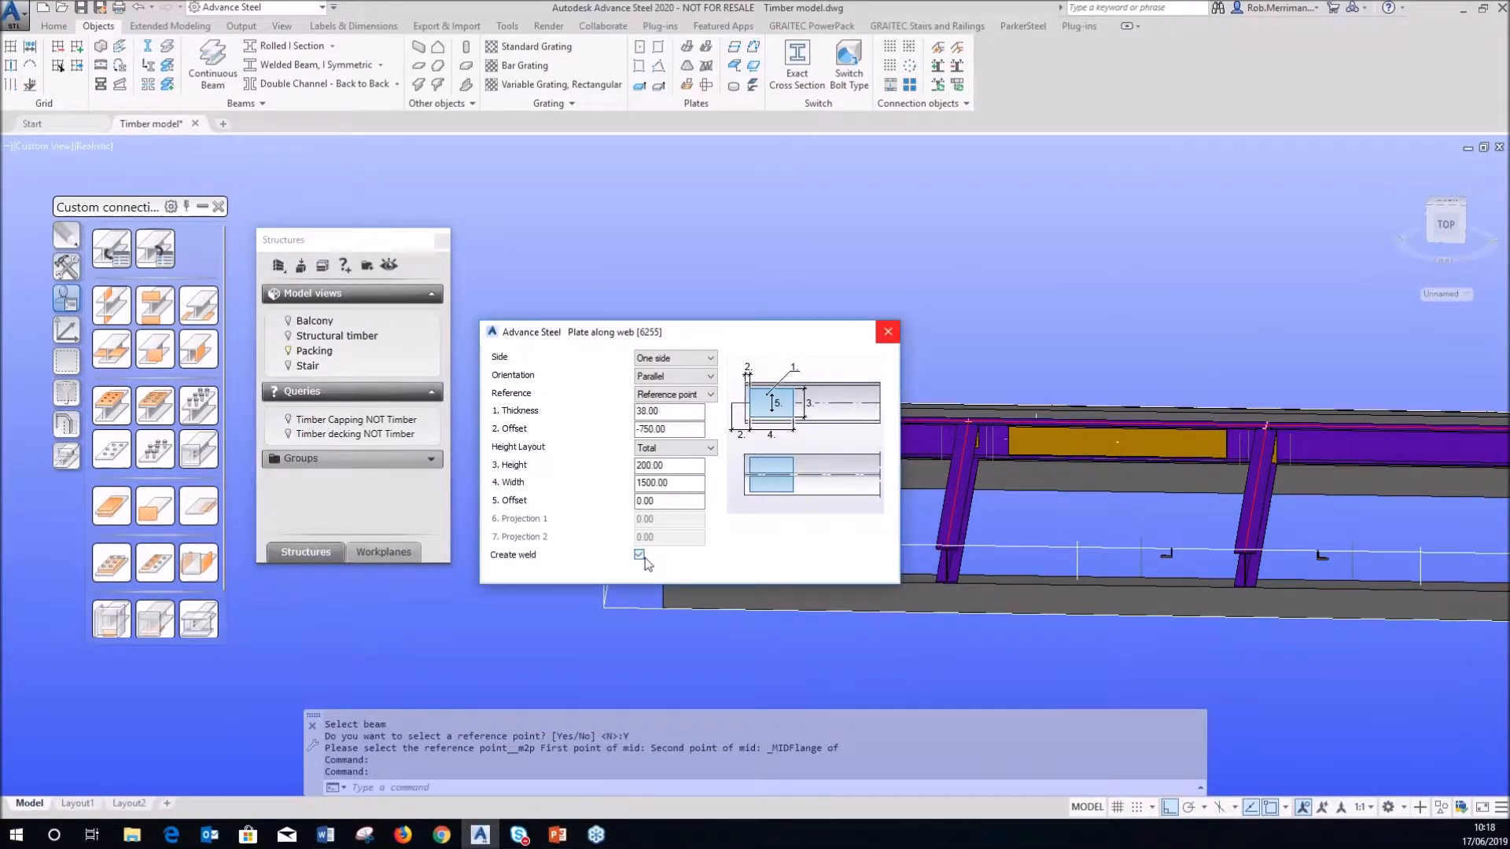
pyautogui.click(887, 332)
# - Switch the view to the 2D Wireframe visual style and open the weld of the middle web packing plate
pyautogui.keyDown('shift'); pyautogui.moveTo(896, 331); pyautogui.dragTo(933, 302, button='middle'); pyautogui.keyUp('shift')
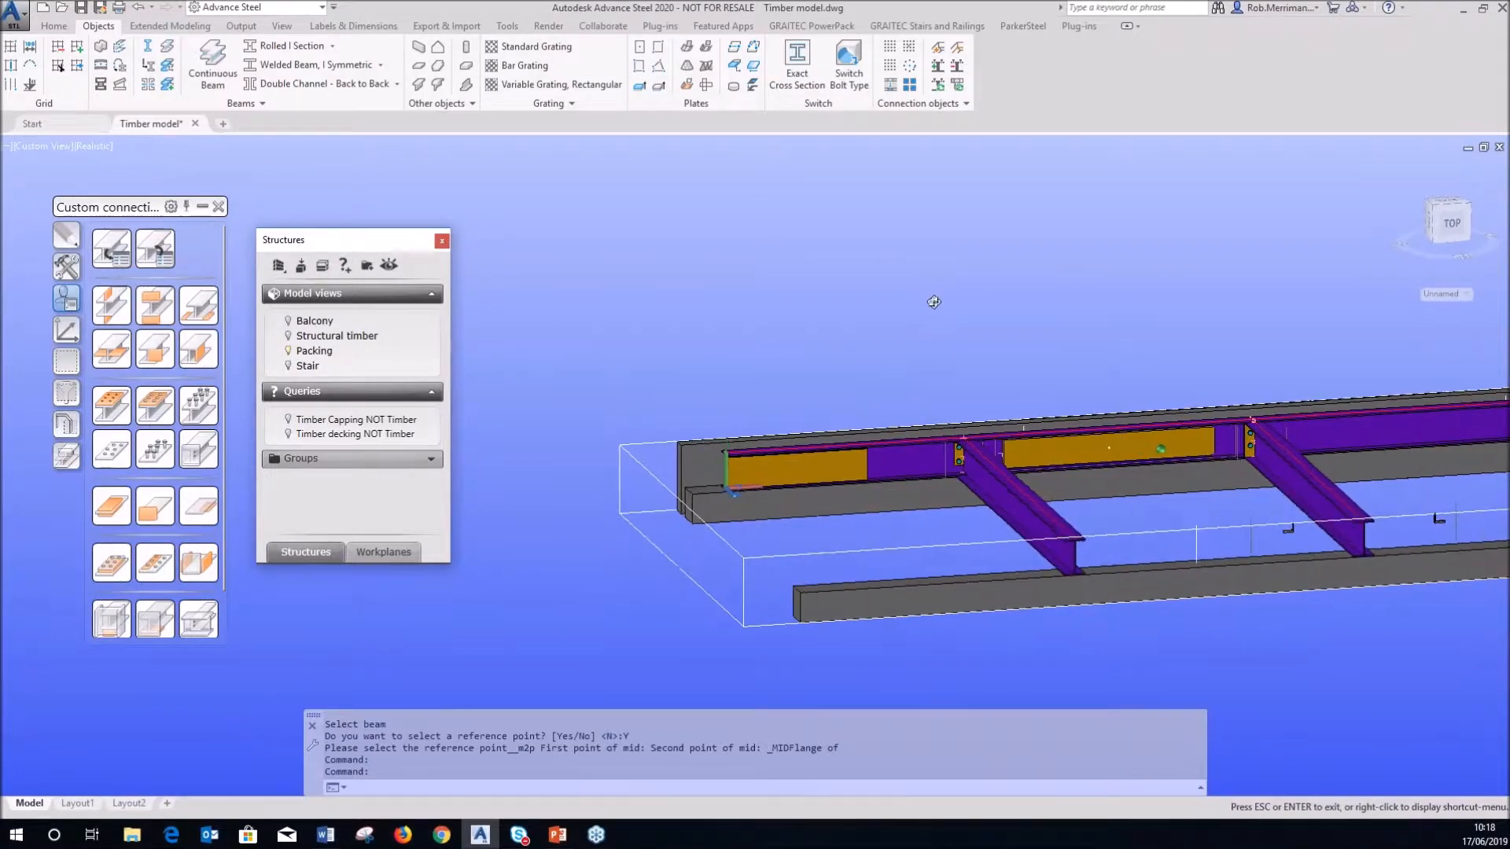
pyautogui.scroll(5, 1019, 444)
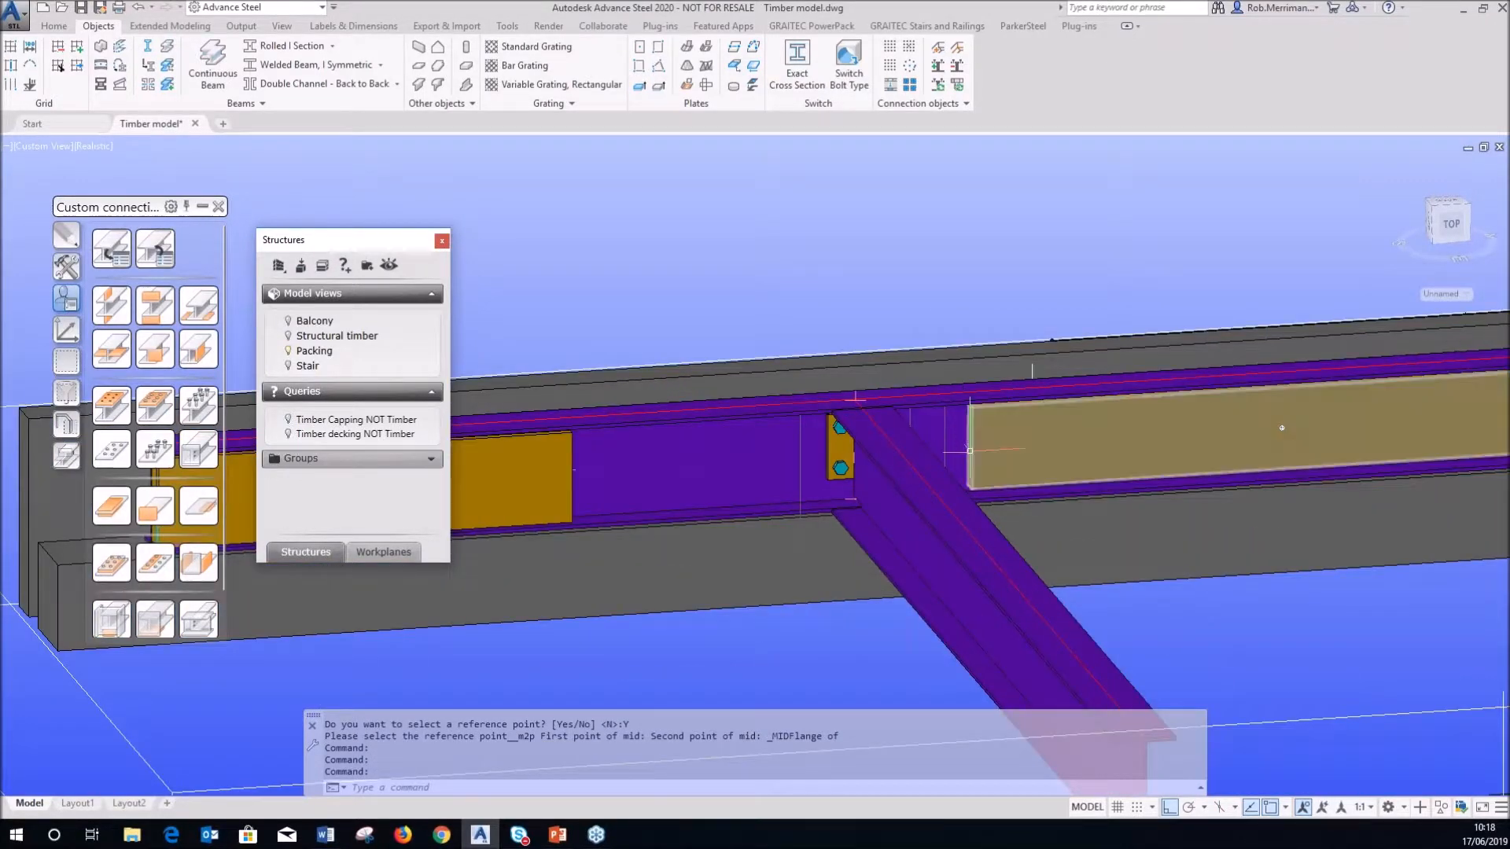
pyautogui.click(93, 147)
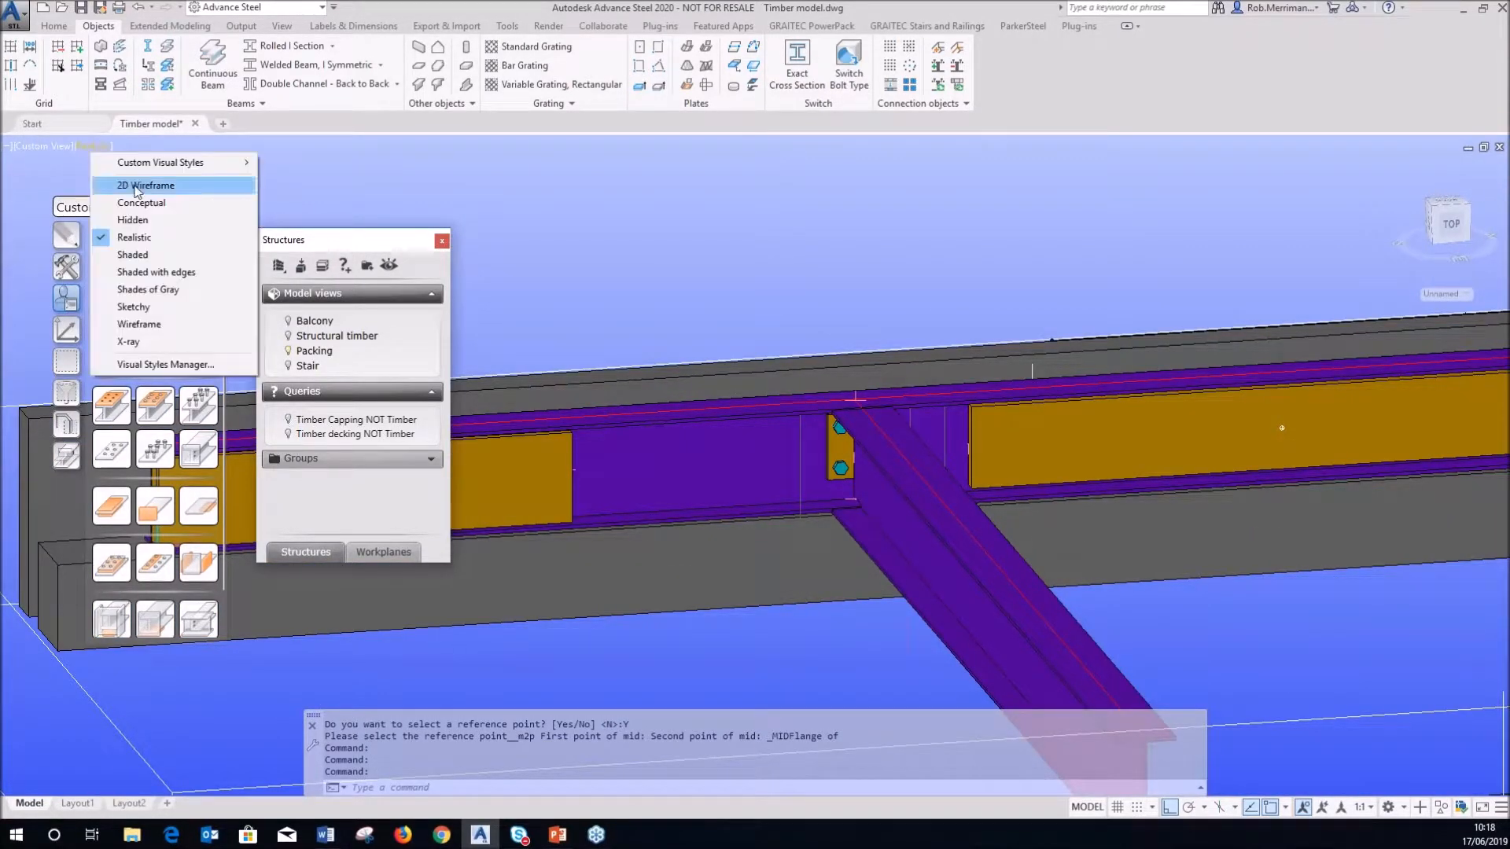
pyautogui.click(125, 184)
pyautogui.doubleClick(961, 444)
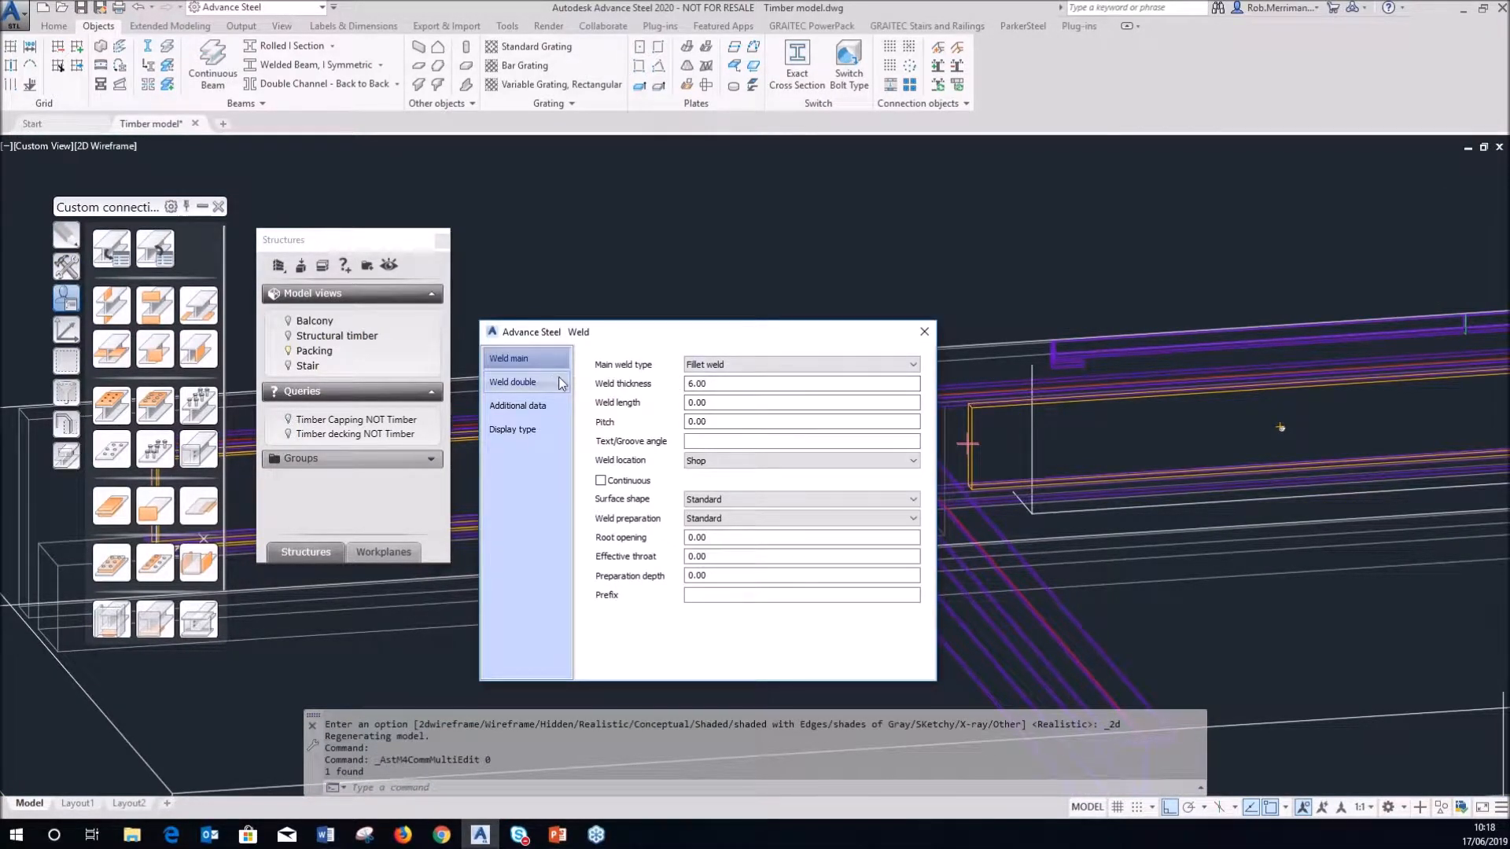
# - Go through the weld's double-weld and display settings, set its additional data text to SF@150CTRS, and close the weld properties
pyautogui.click(550, 382)
pyautogui.click(728, 365)
pyautogui.click(735, 451)
pyautogui.click(736, 394)
pyautogui.click(518, 427)
pyautogui.click(529, 407)
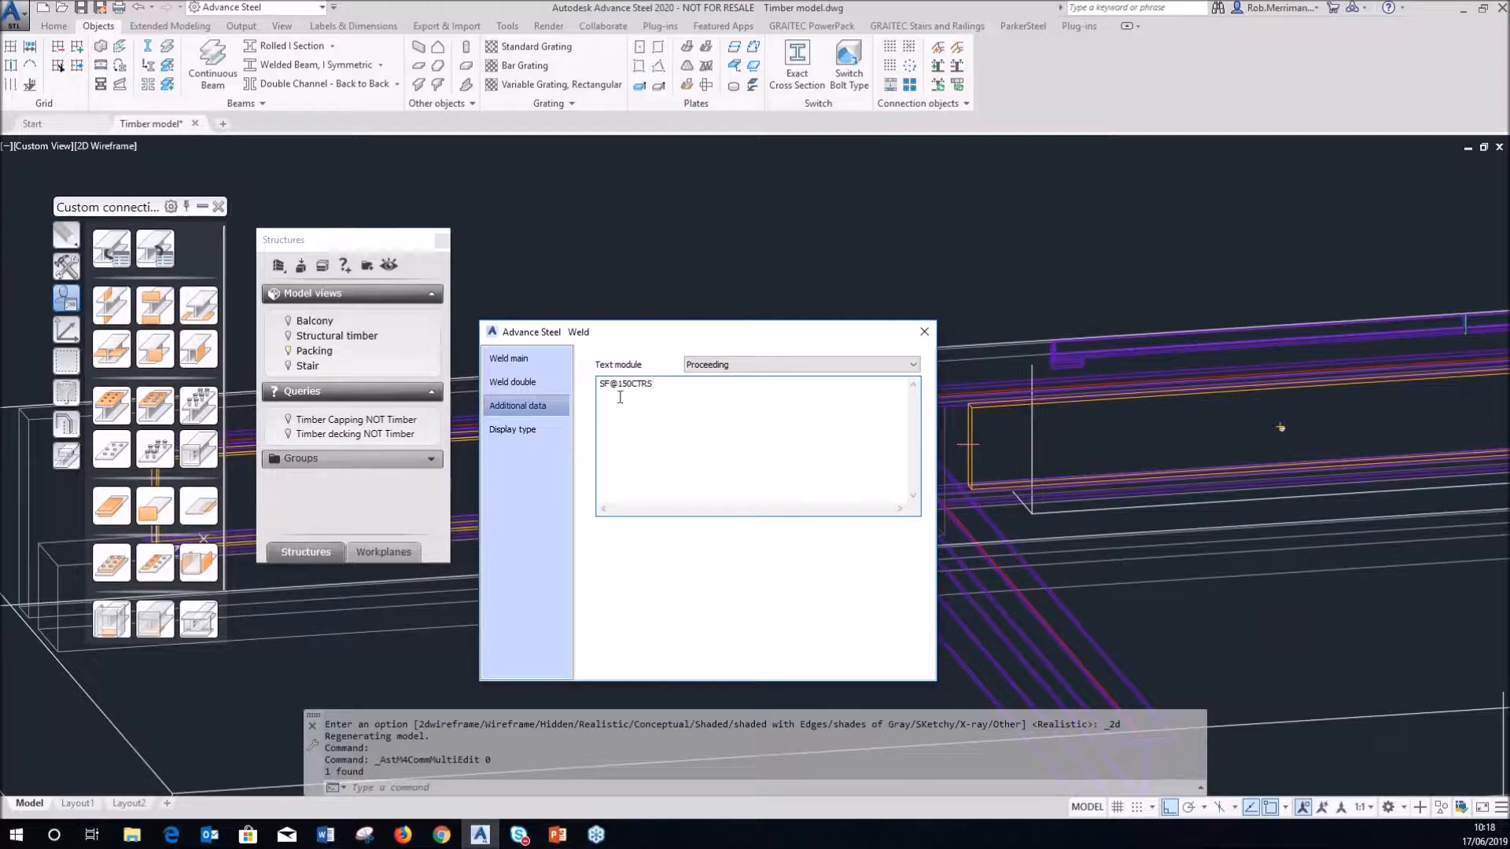
pyautogui.click(926, 332)
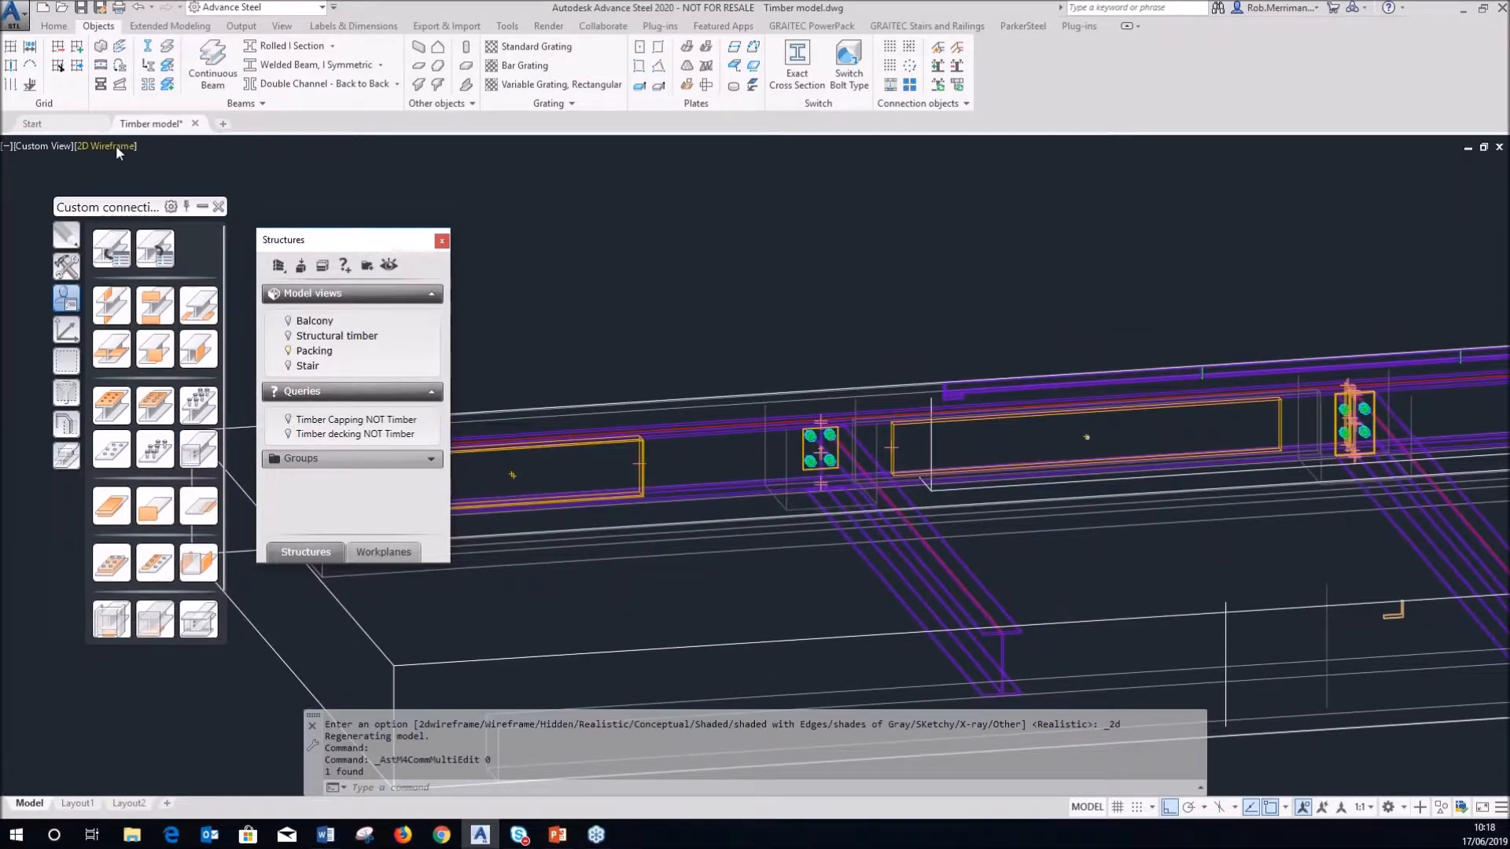
# - Restore the Realistic visual style and add a Plate on plate connection to the middle web packing plate
pyautogui.click(116, 145)
pyautogui.click(136, 237)
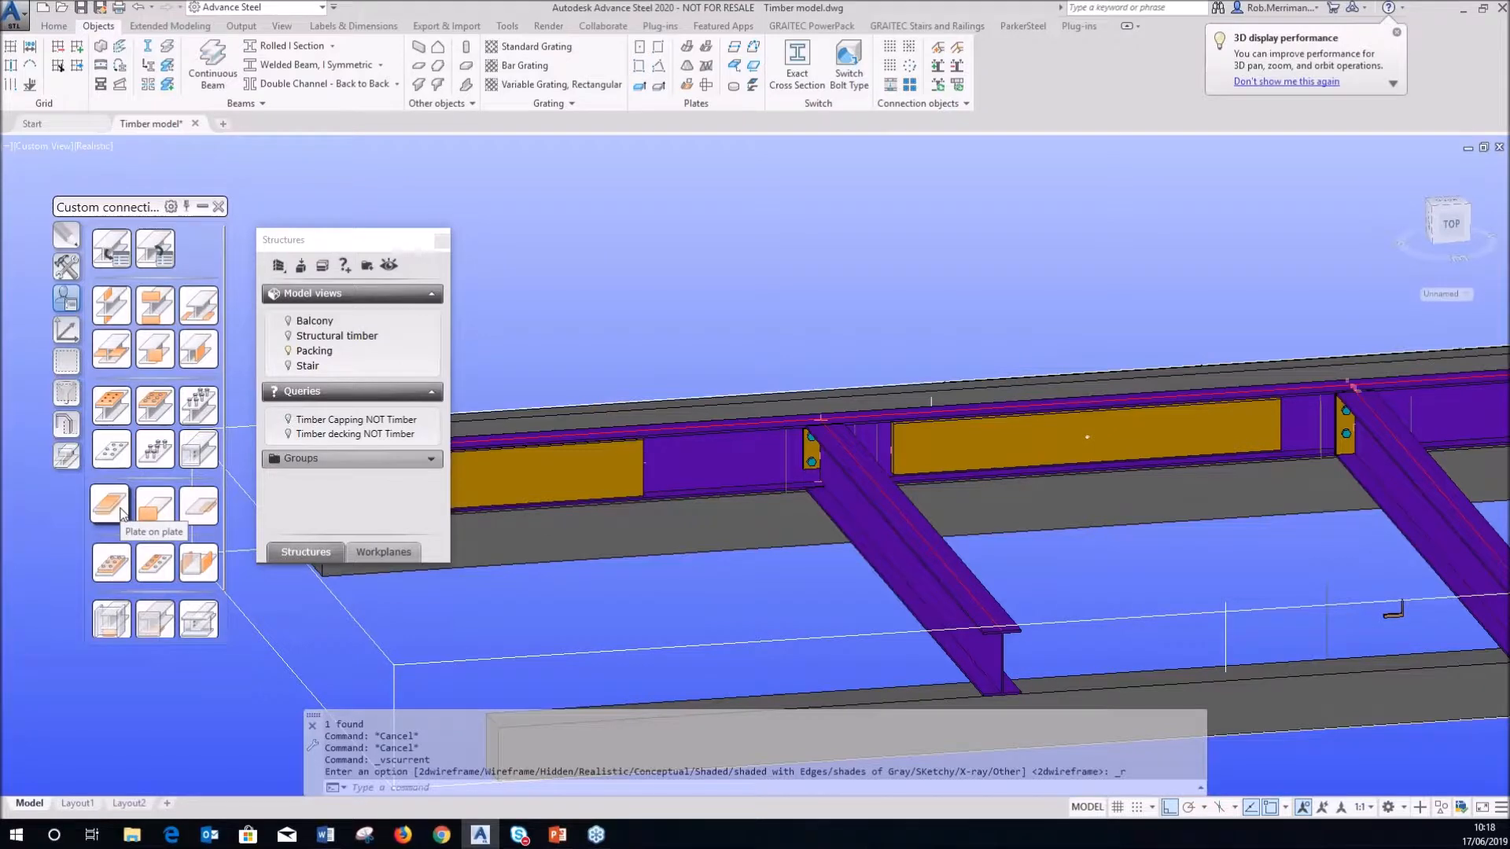
pyautogui.click(121, 513)
pyautogui.click(928, 454)
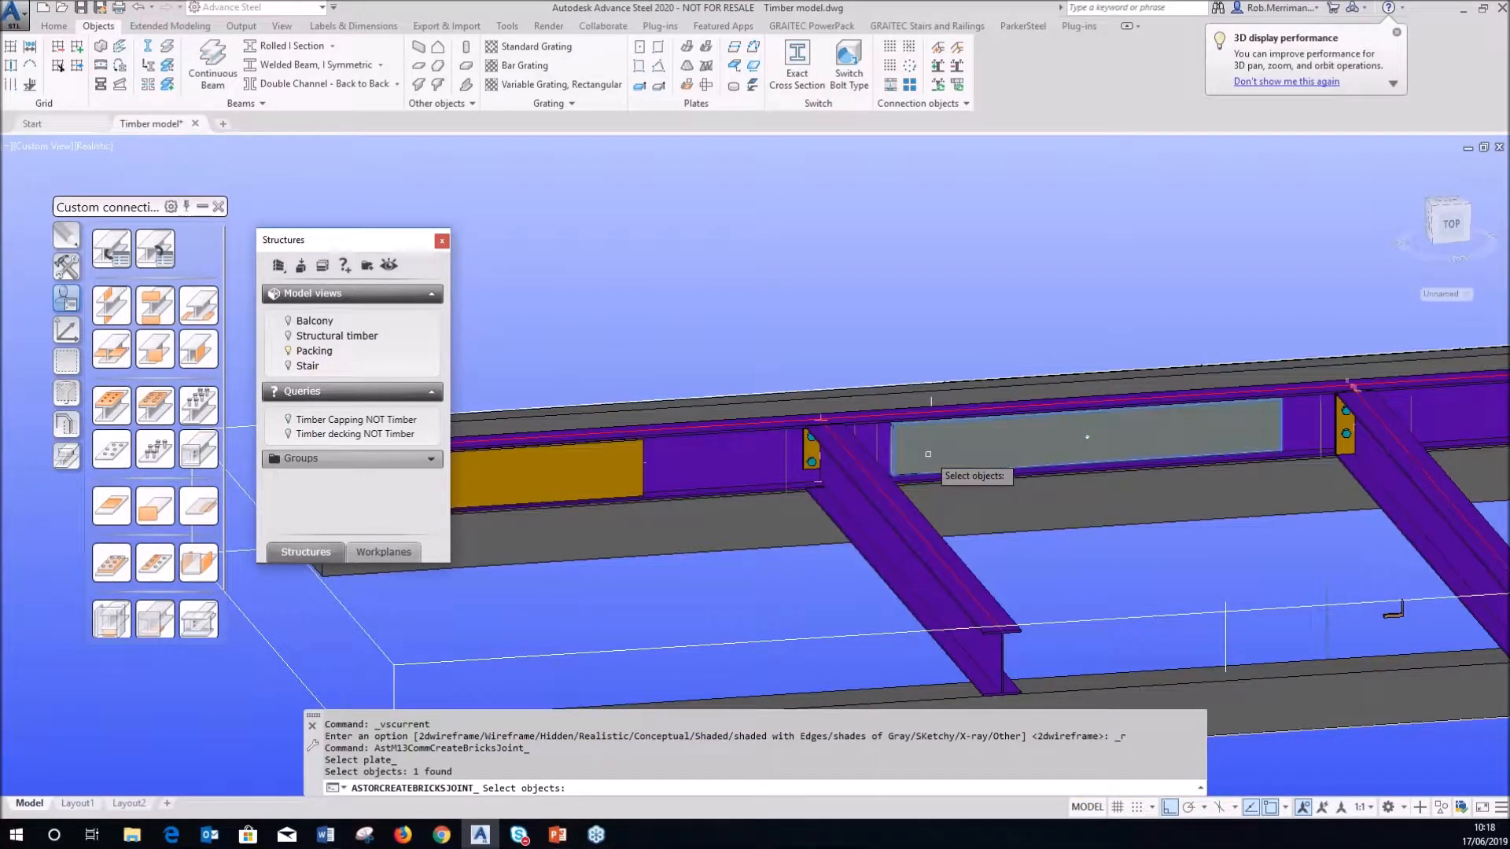
pyautogui.press('Return')
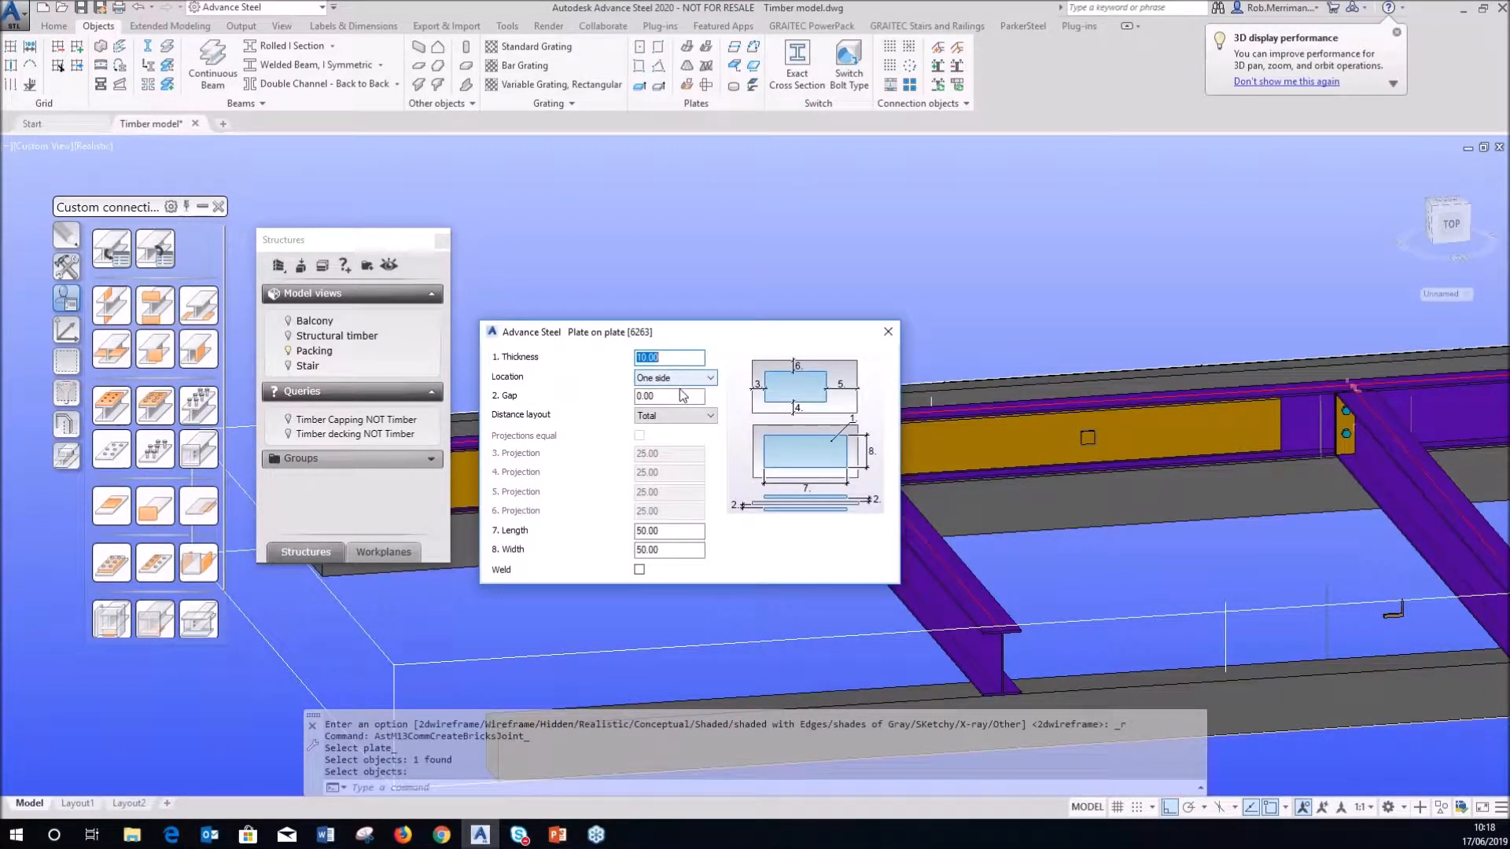
# - Set the added plate's distance layout to Projections, equal on all sides at 0, and its thickness to 20
pyautogui.click(675, 417)
pyautogui.click(674, 438)
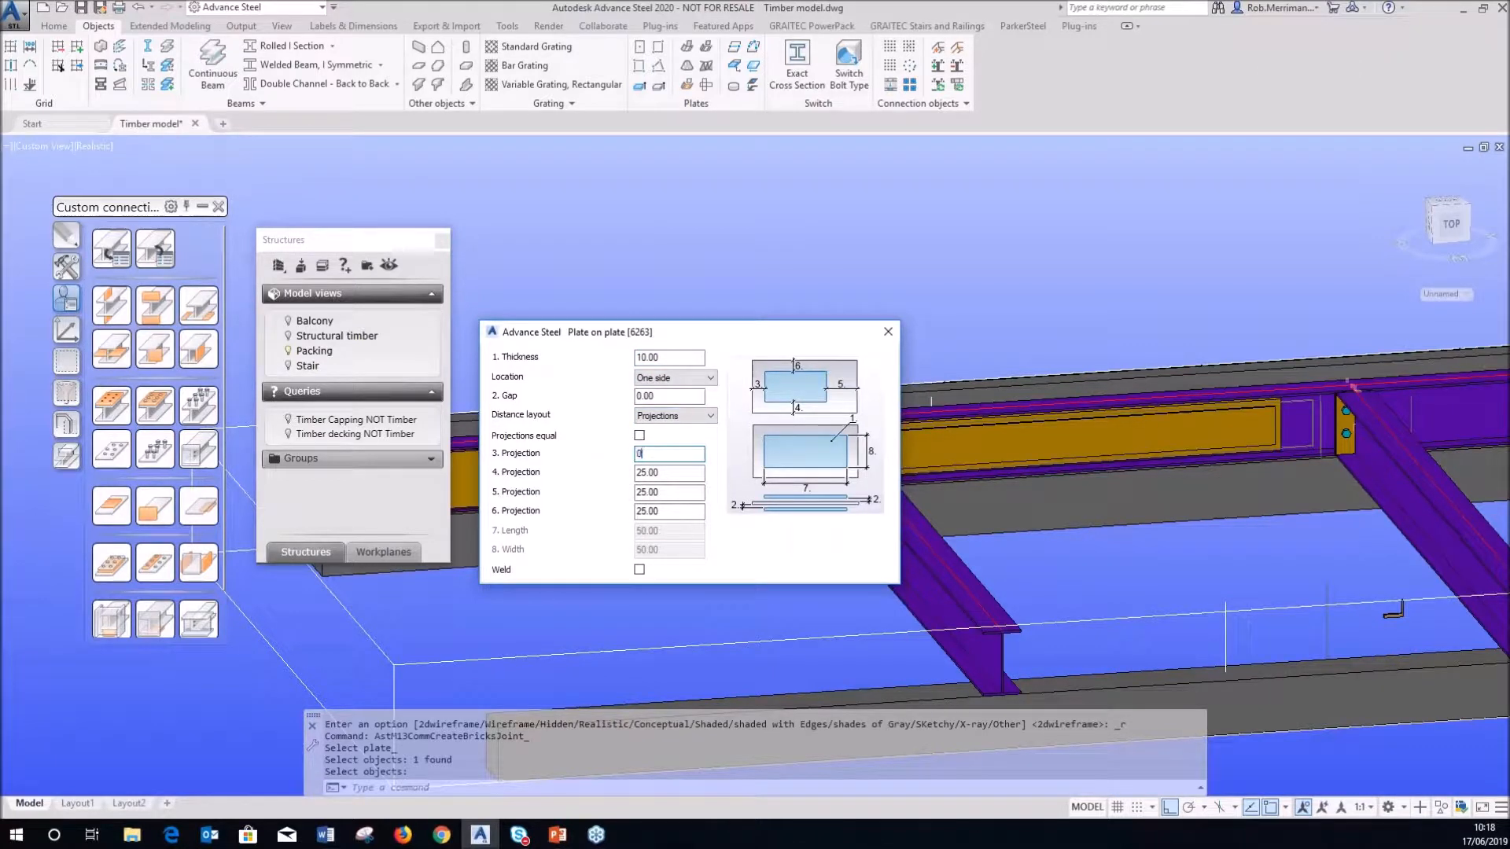
pyautogui.click(640, 436)
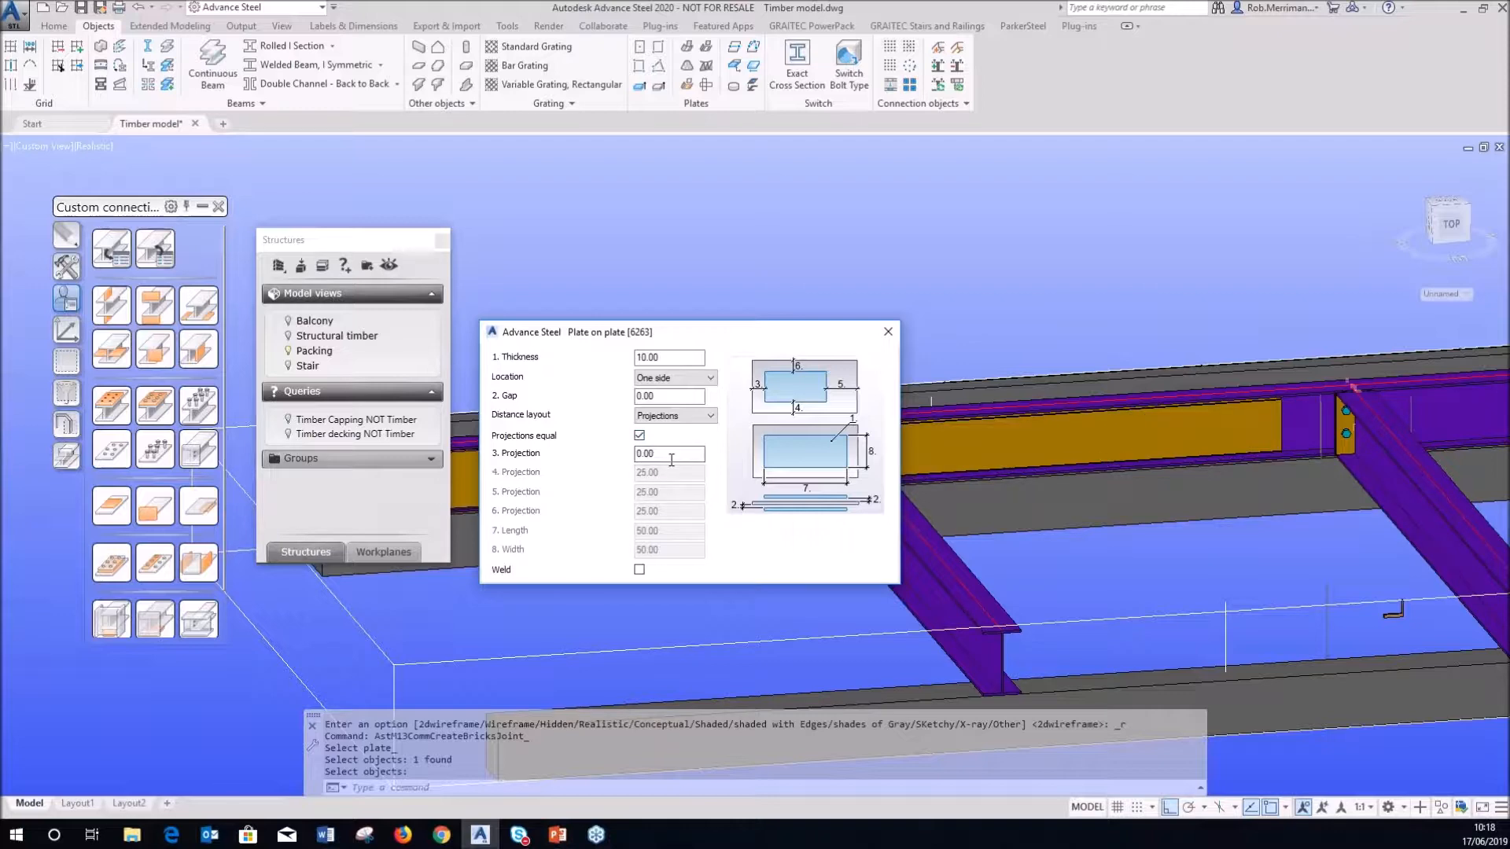
pyautogui.scroll(4, 928, 389)
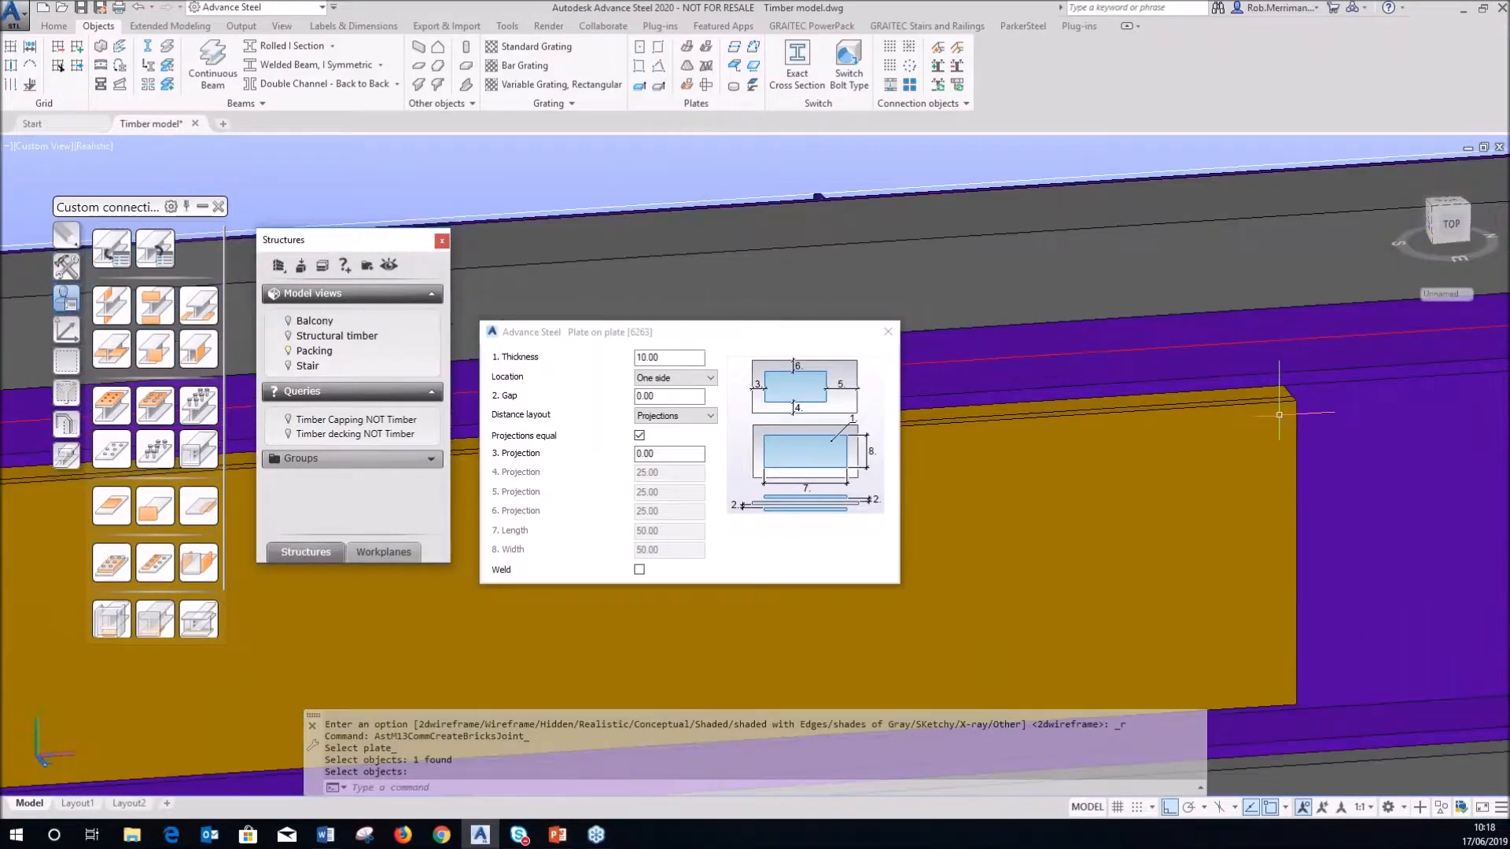
pyautogui.click(589, 355)
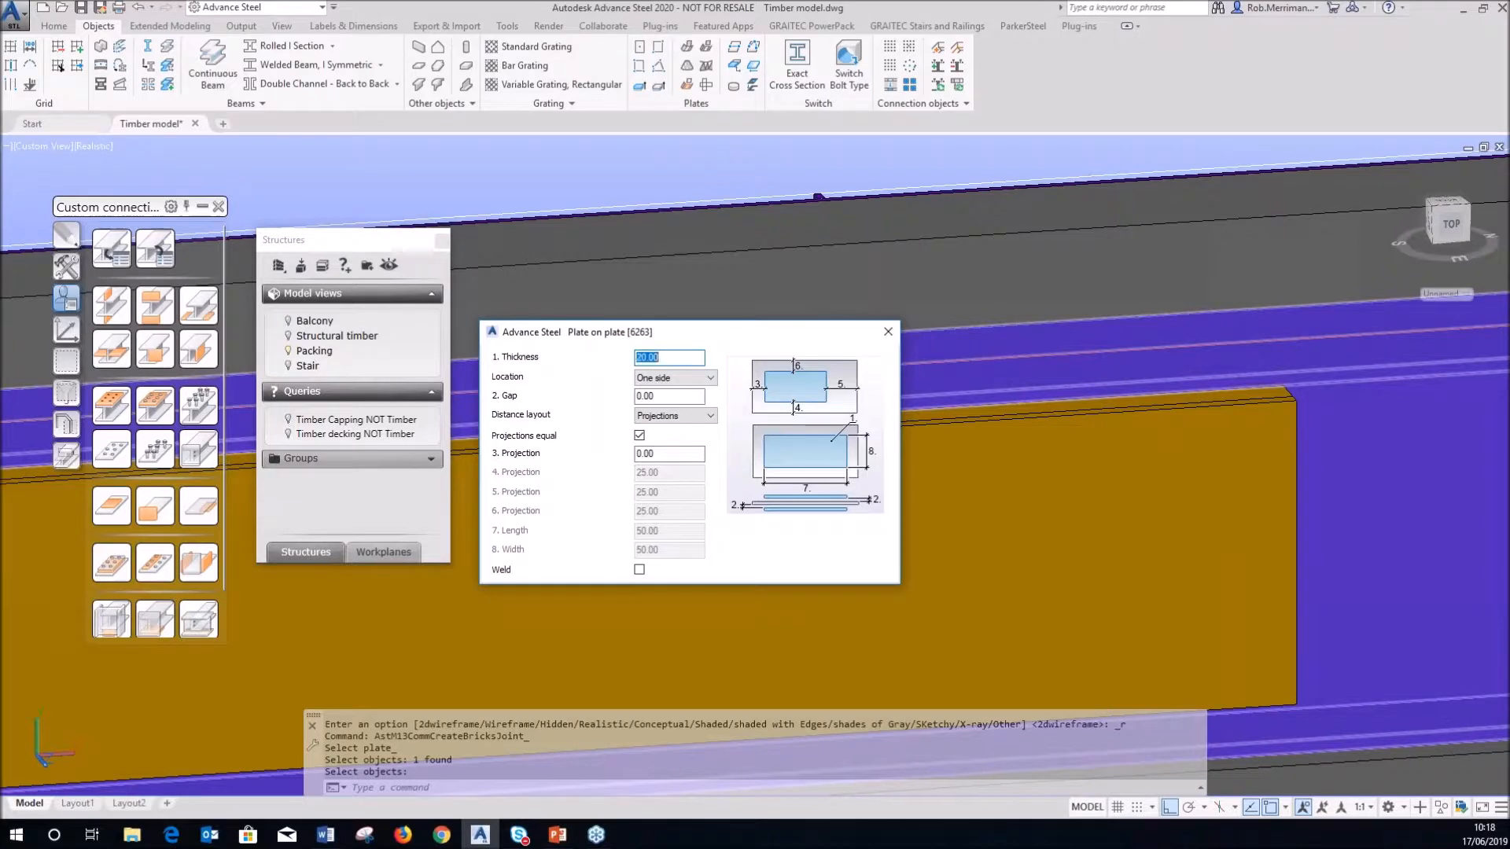
pyautogui.press('Return')
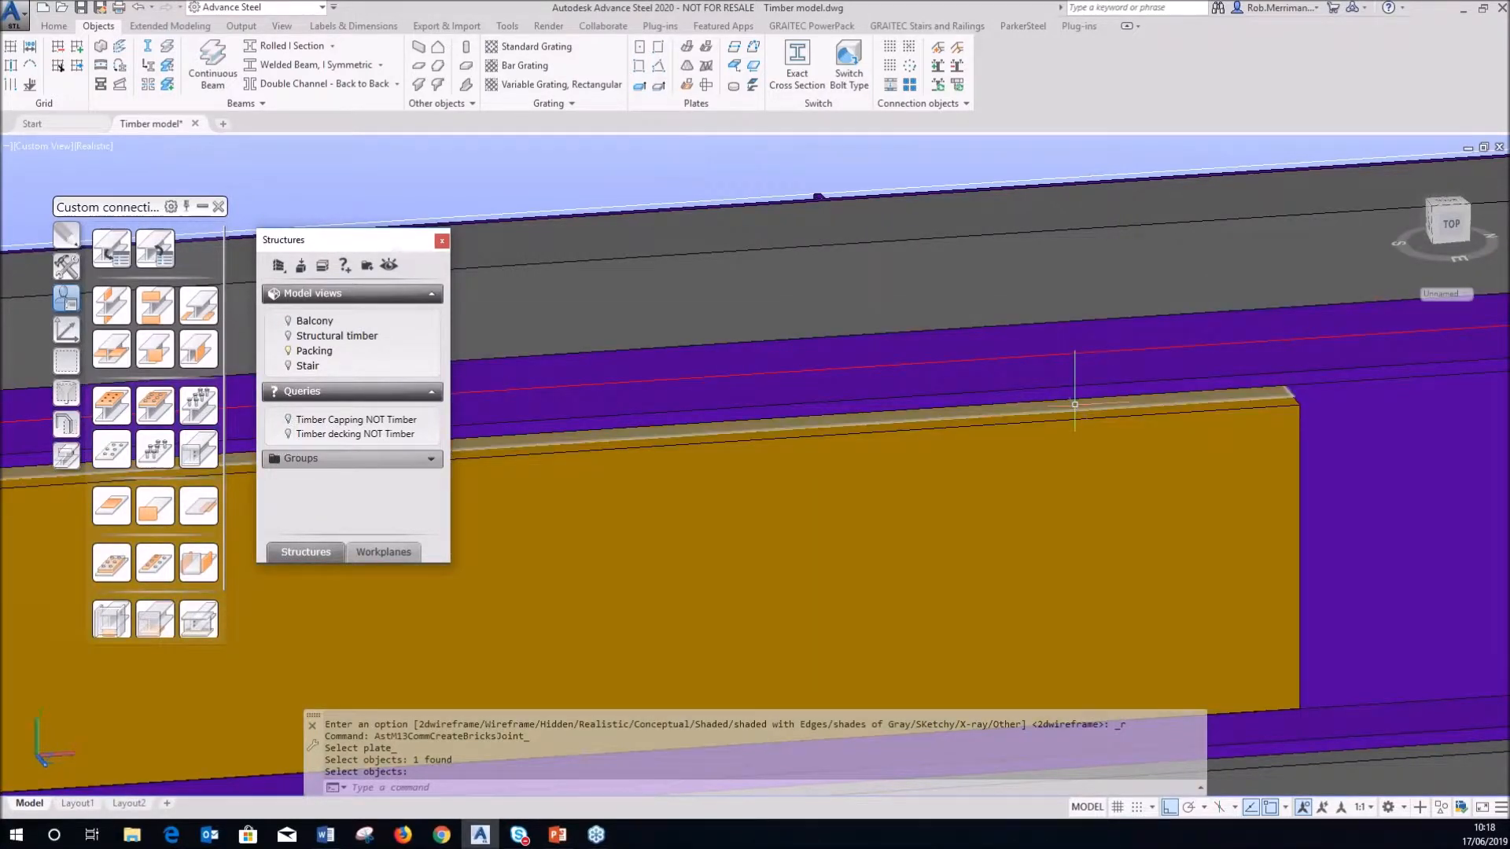
# - Set the material of both stacked packing plates to Timber through their shared advanced properties
pyautogui.doubleClick(1074, 404)
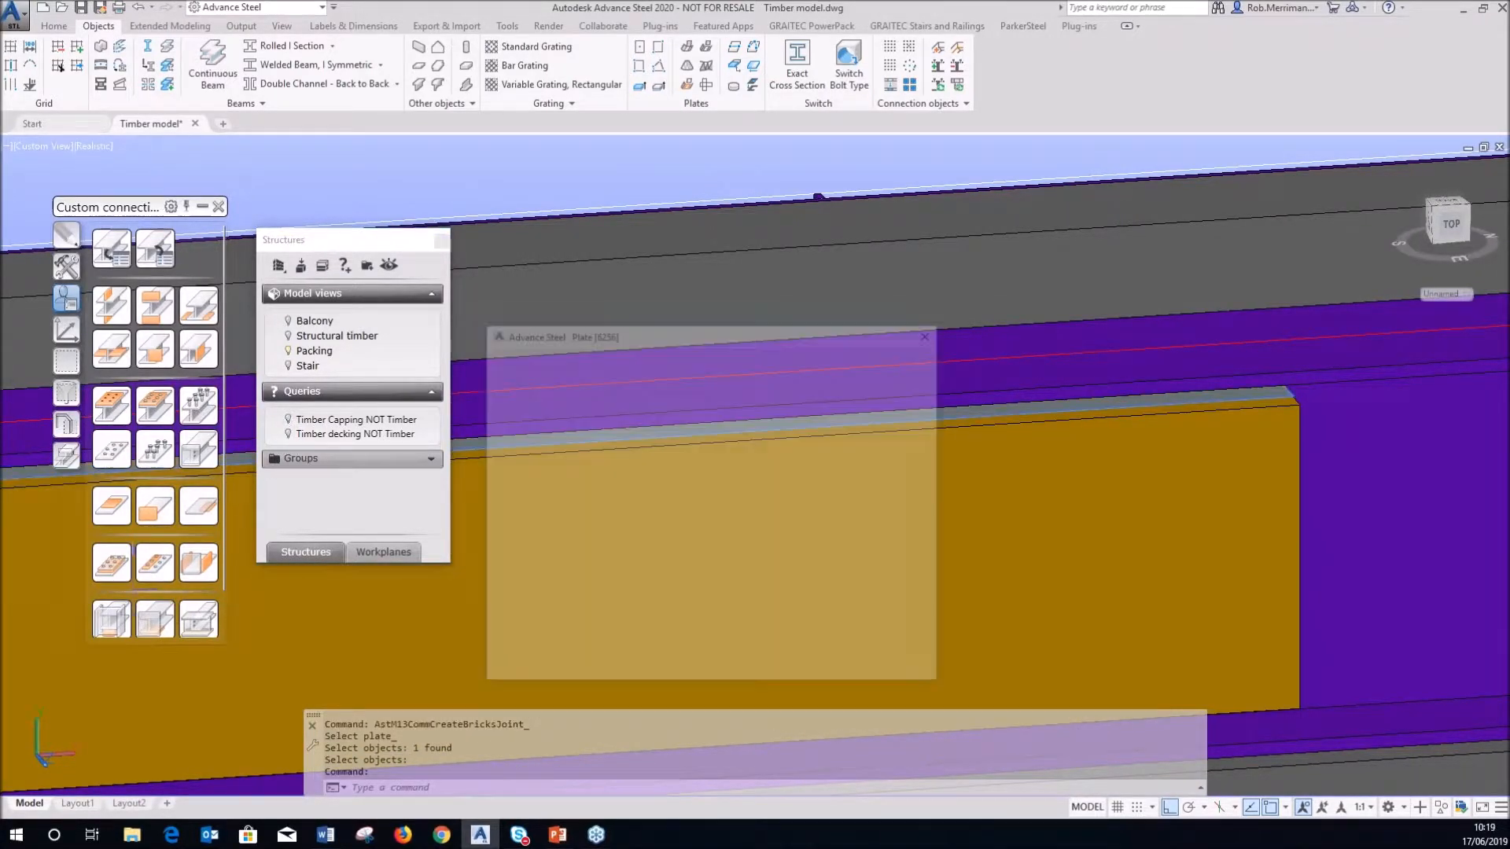
pyautogui.press('Escape')
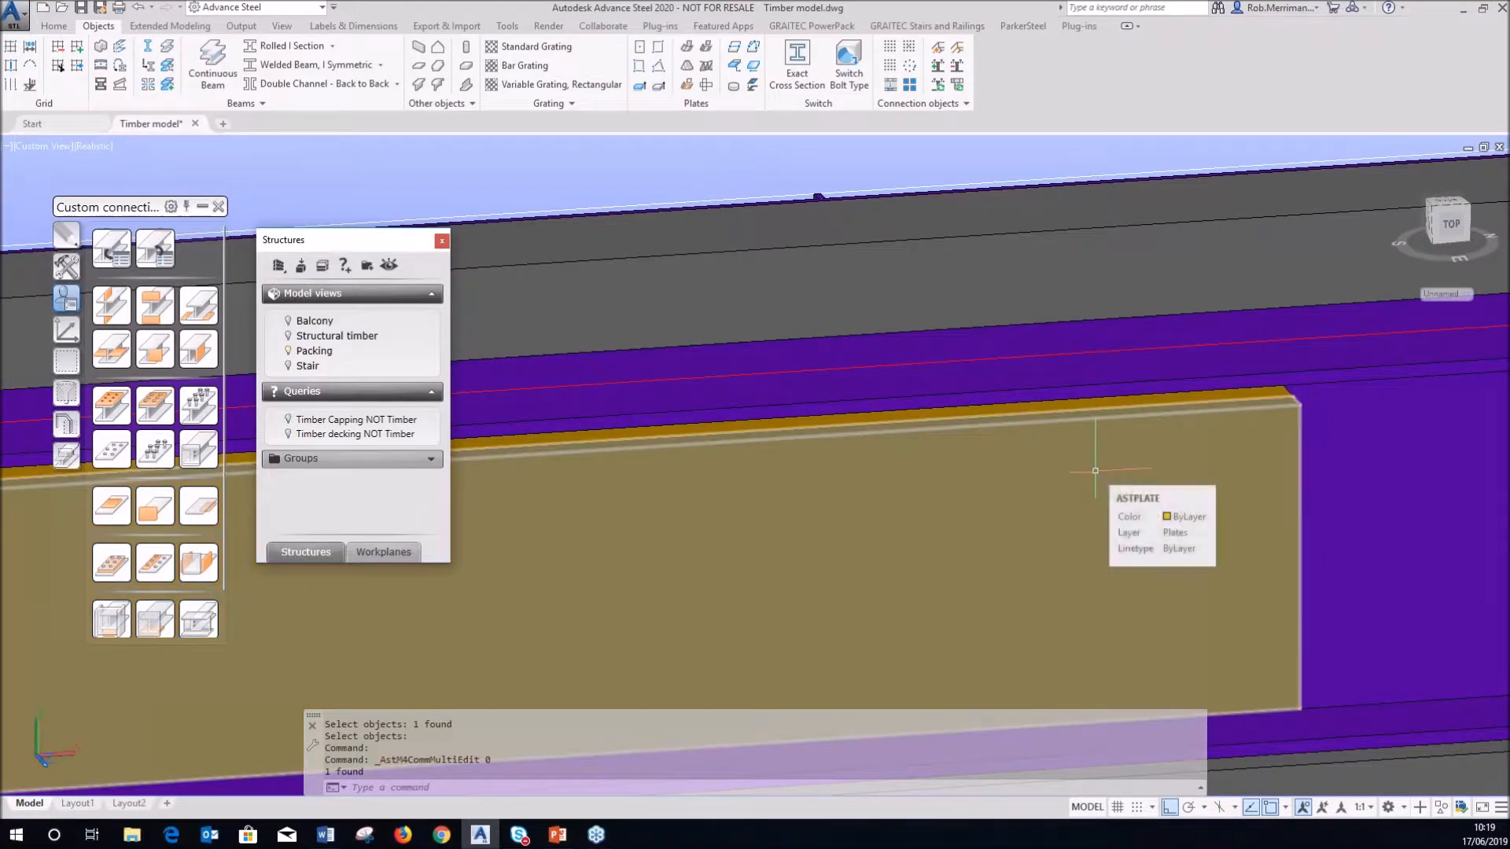
pyautogui.click(1095, 471)
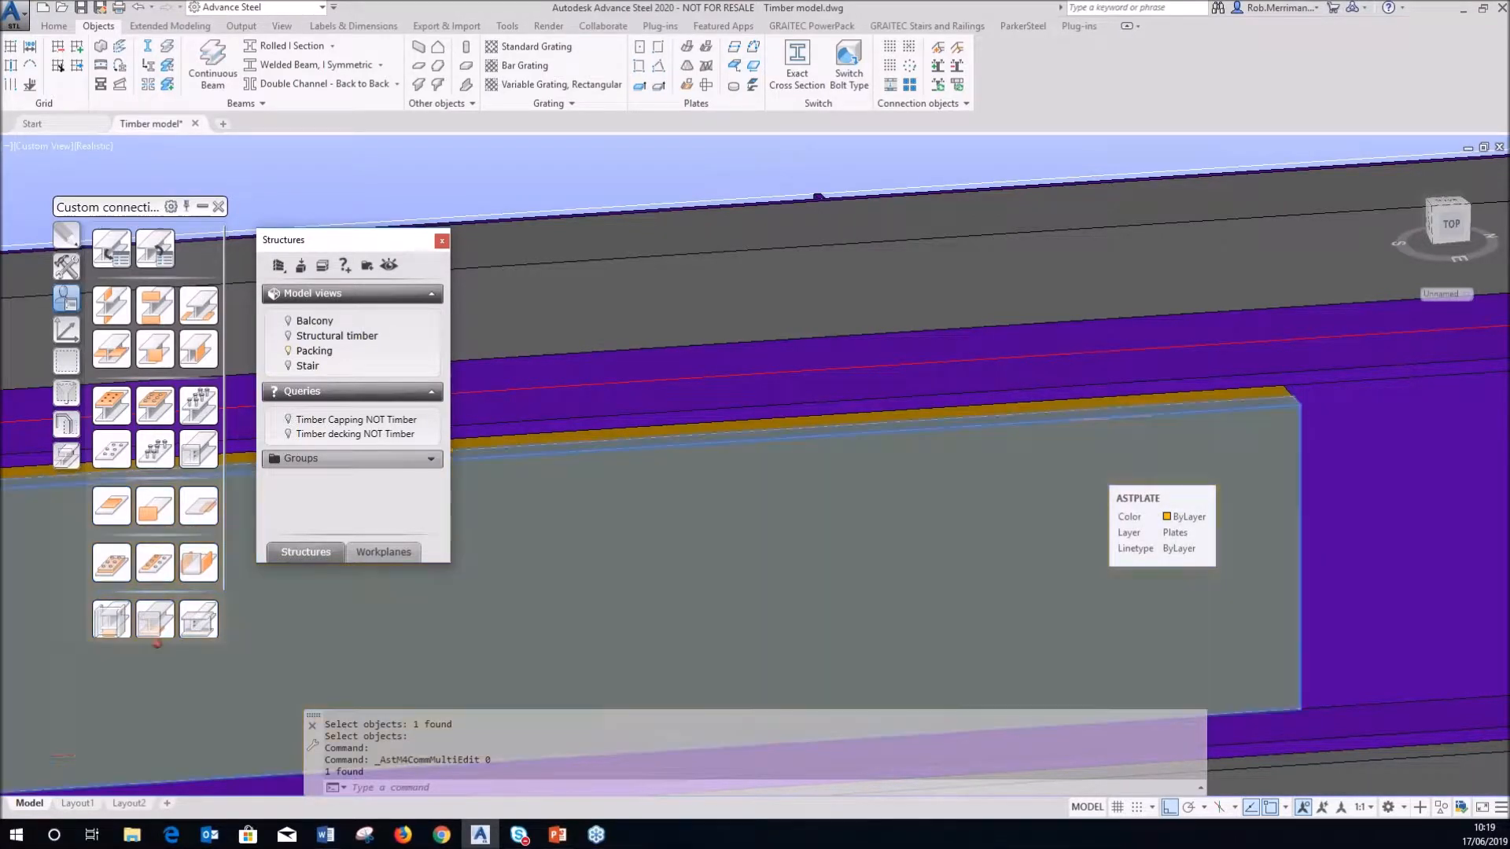
pyautogui.click(1095, 404)
pyautogui.rightClick(929, 191)
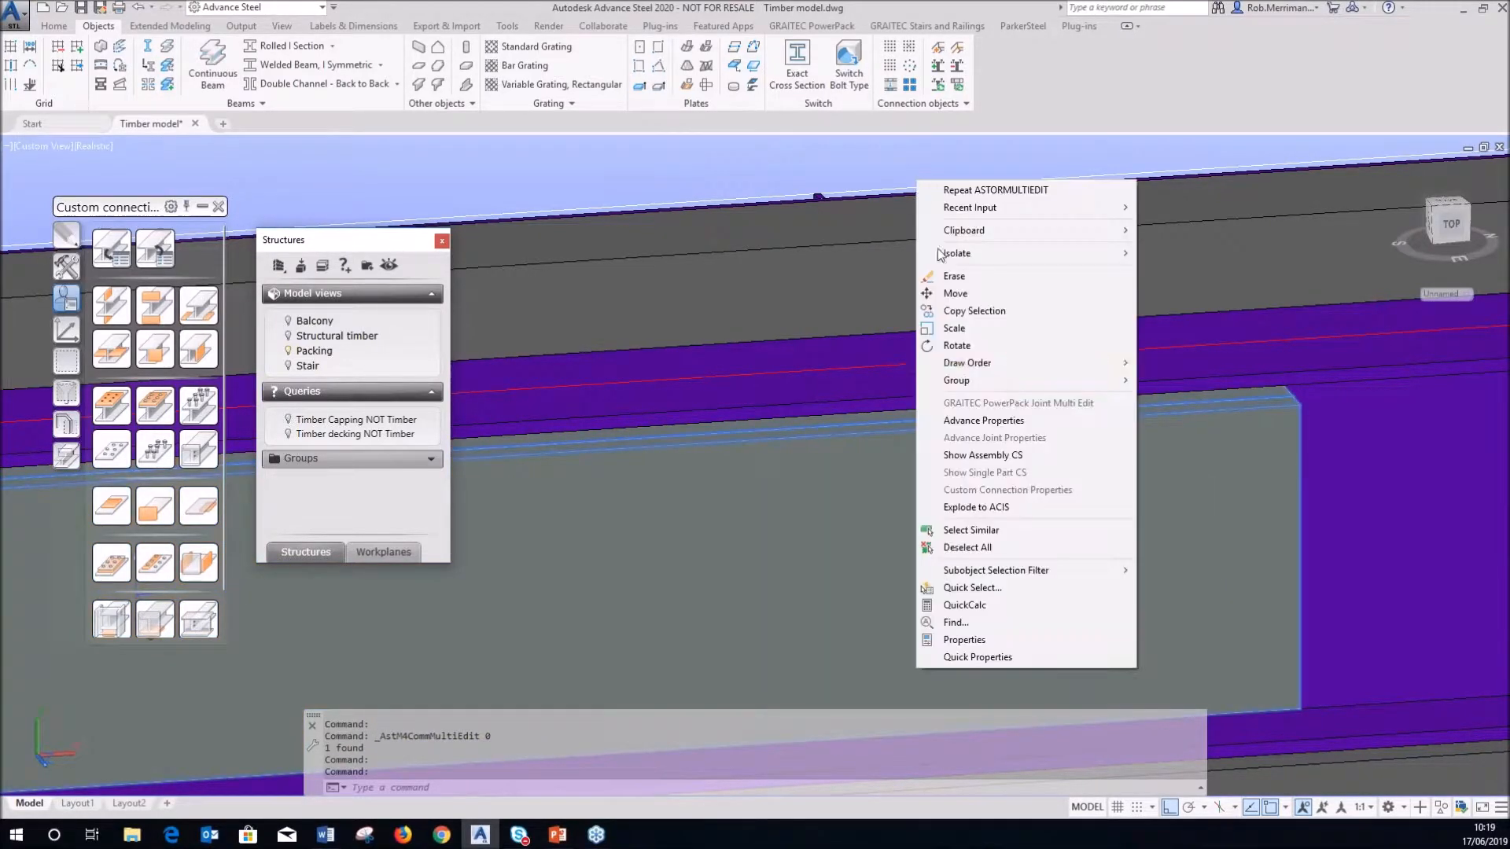
pyautogui.click(994, 428)
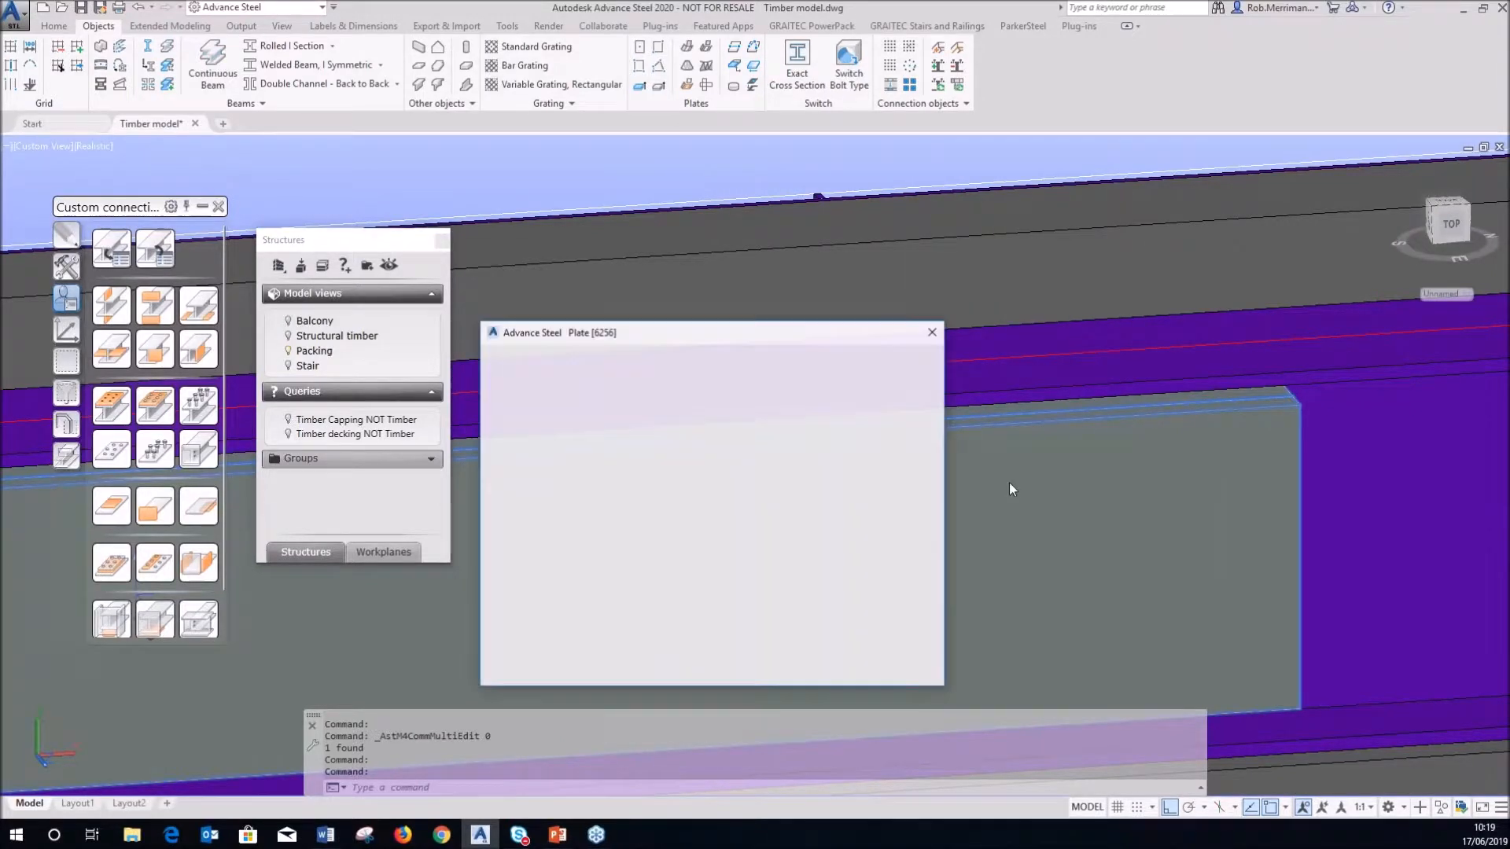
pyautogui.click(699, 385)
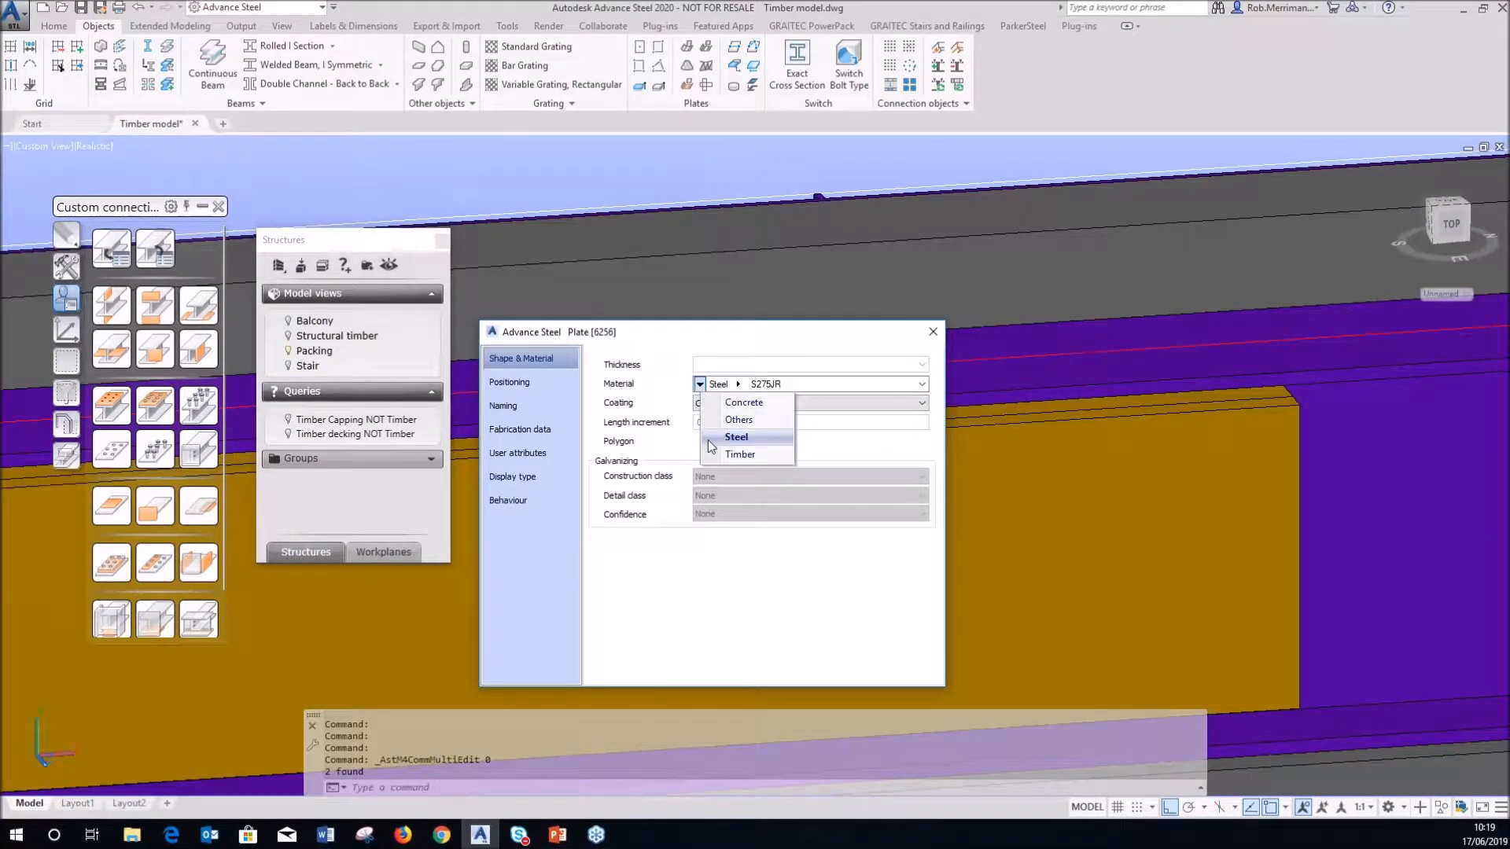
pyautogui.click(737, 455)
pyautogui.click(745, 385)
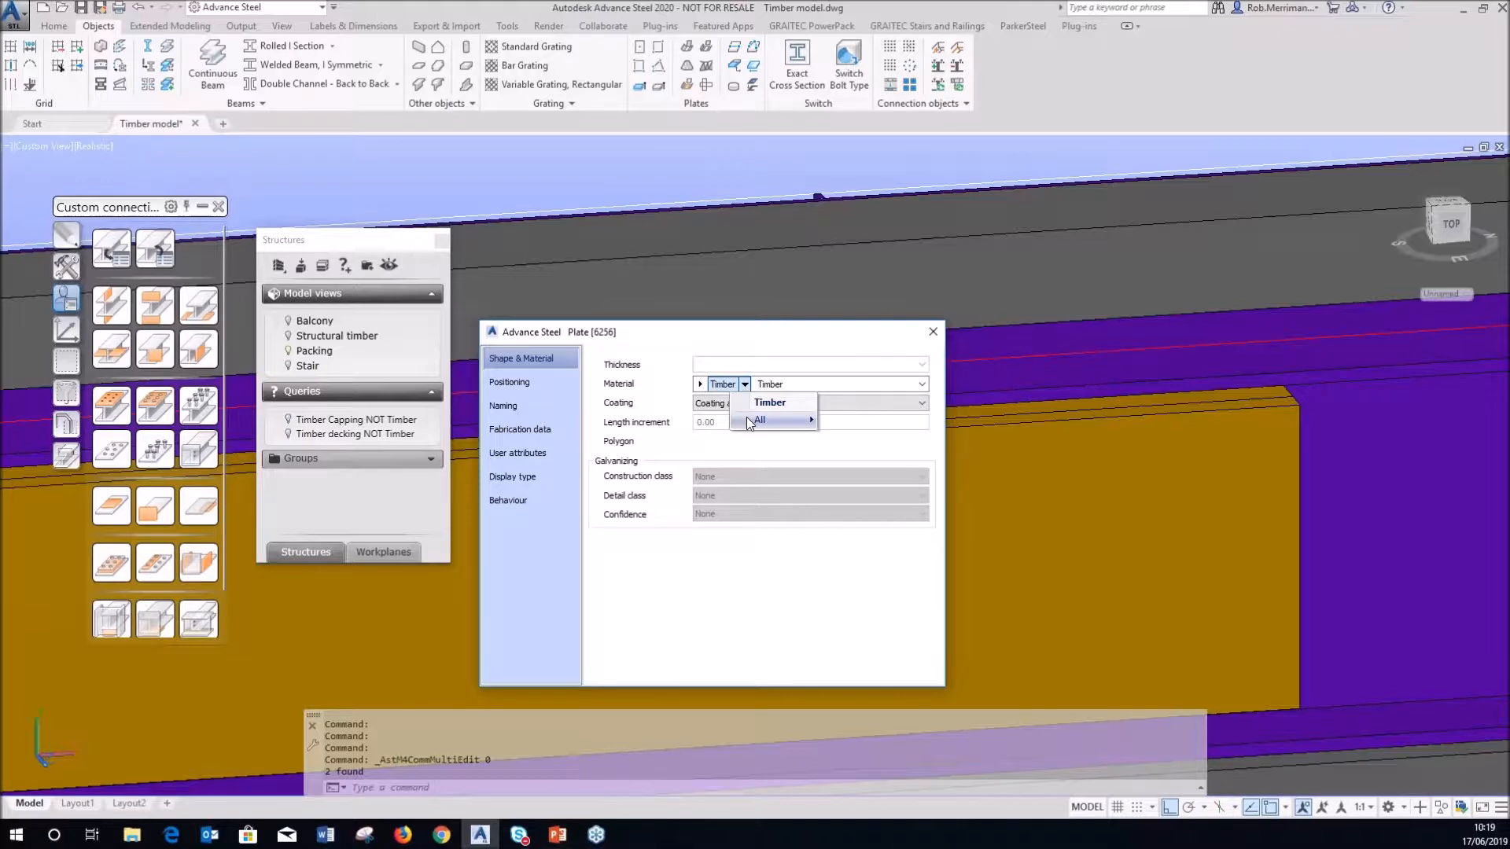
pyautogui.click(933, 331)
# - Insert a 1000 long timber beam along the web, starting at the midpoint of the steel edge beam's free web end
pyautogui.scroll(-8, 716, 418)
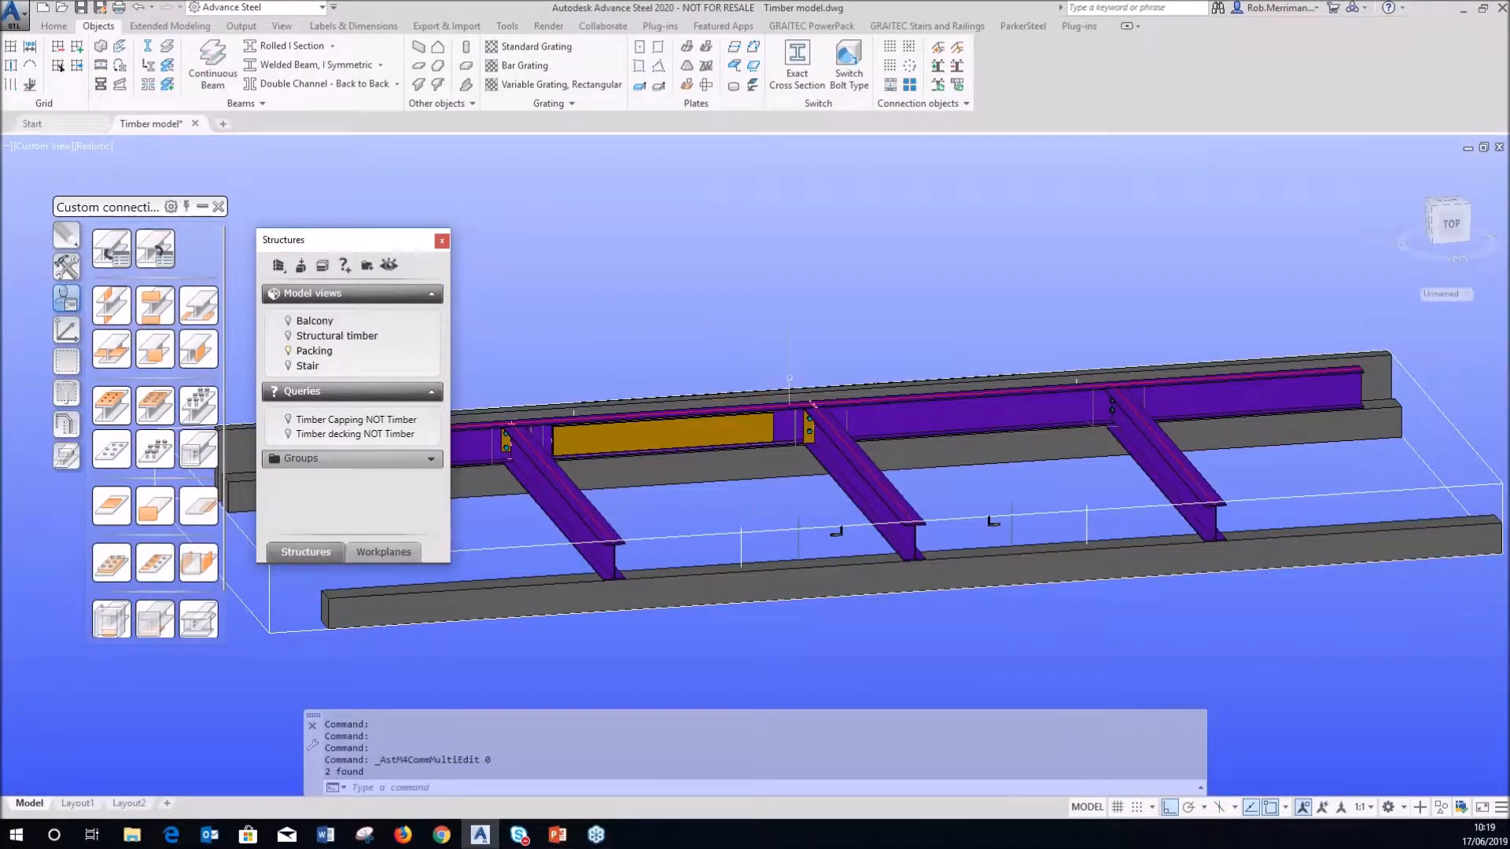
pyautogui.scroll(4, 1337, 375)
pyautogui.keyDown('shift'); pyautogui.moveTo(1290, 365); pyautogui.dragTo(1321, 366, button='middle'); pyautogui.keyUp('shift')
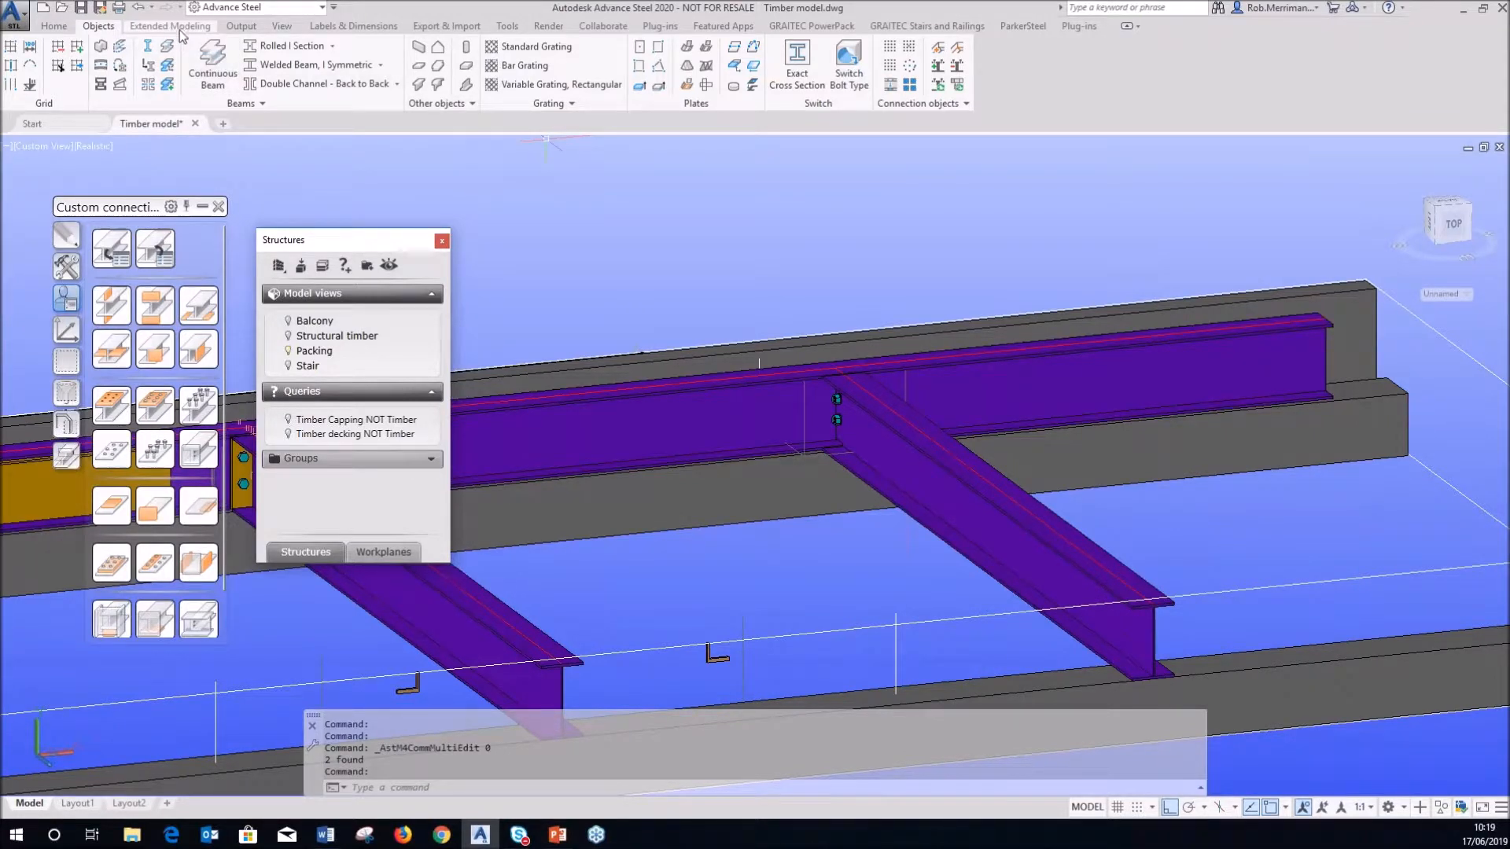
pyautogui.click(442, 103)
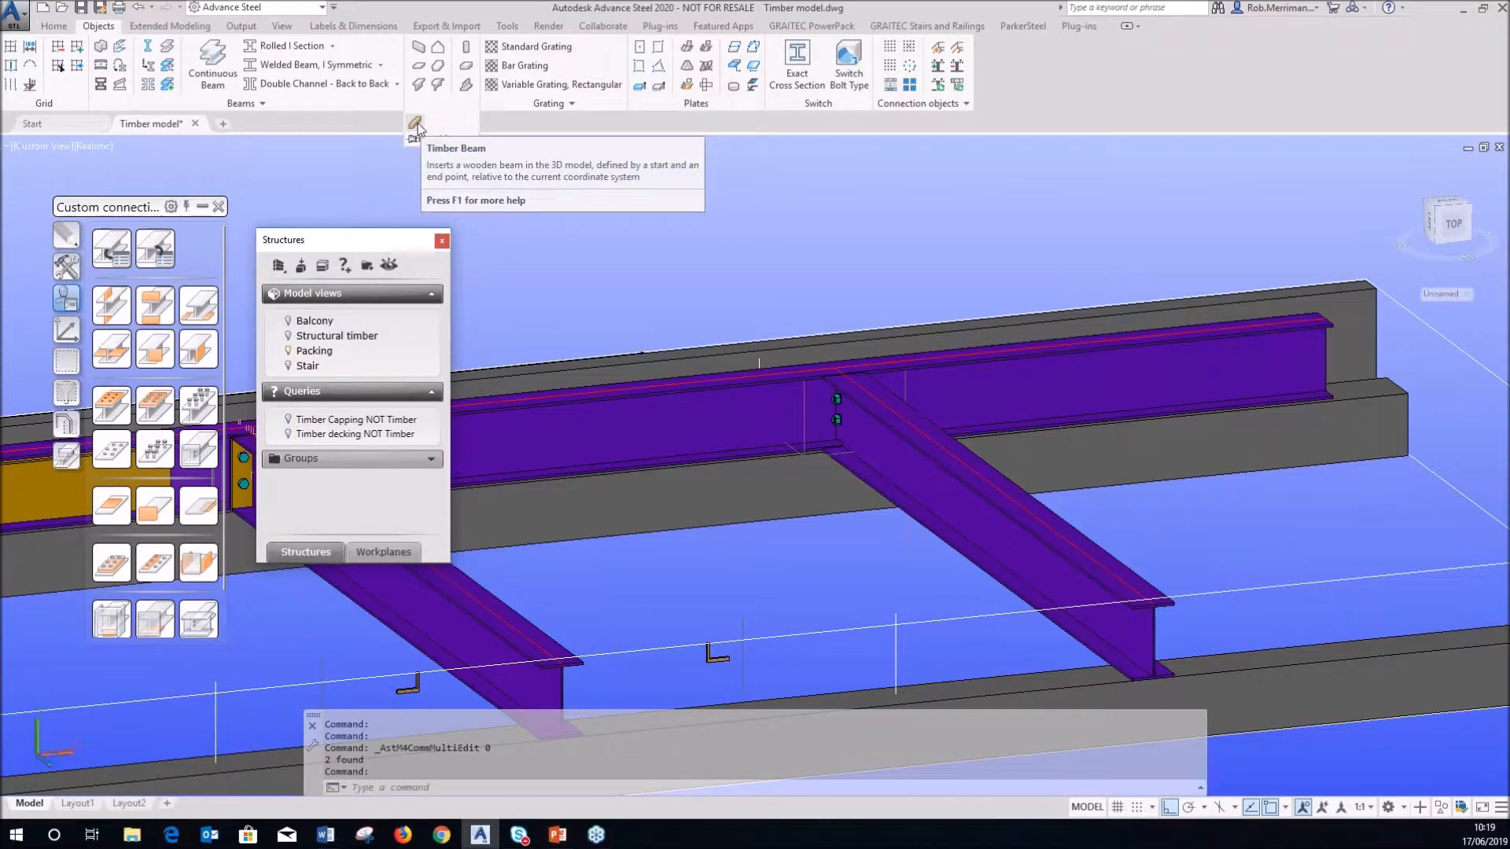
pyautogui.click(416, 124)
pyautogui.scroll(3, 1274, 346)
pyautogui.keyDown('shift'); pyautogui.rightClick(1284, 336); pyautogui.keyUp('shift')
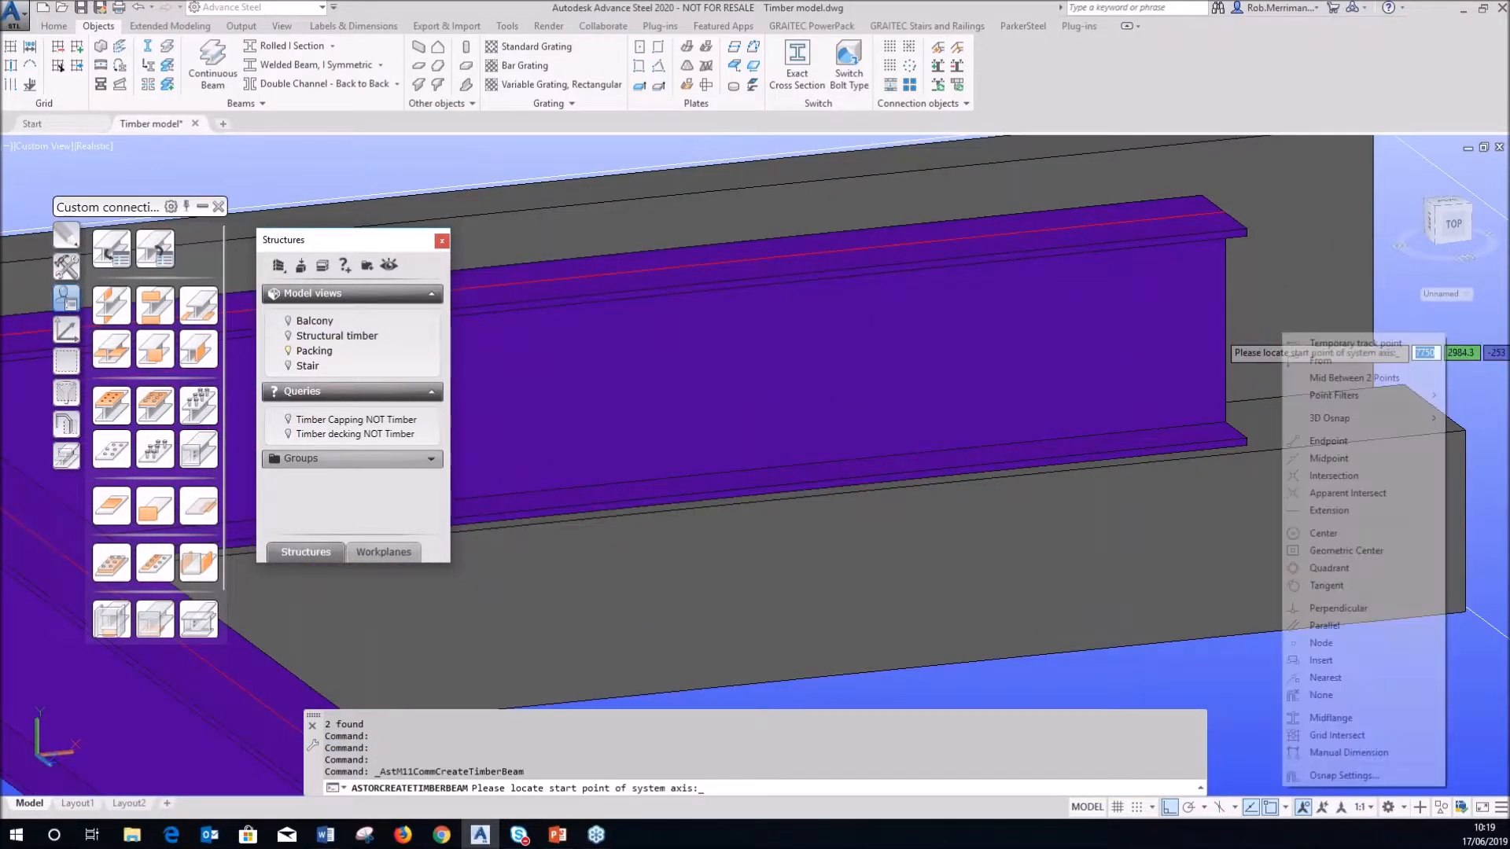
pyautogui.click(1329, 458)
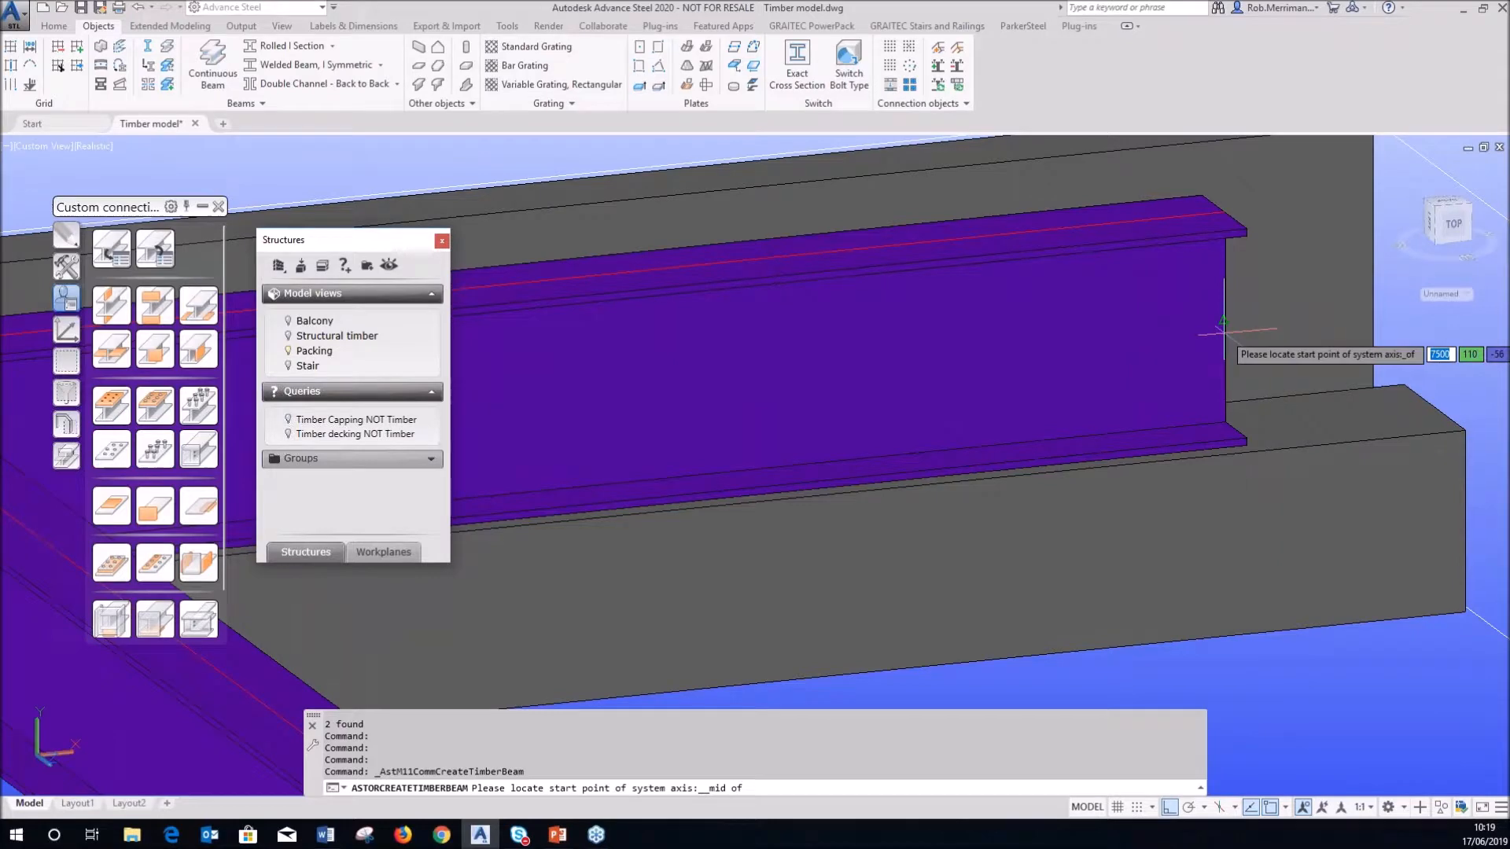
pyautogui.click(1223, 330)
pyautogui.scroll(-4, 1223, 330)
pyautogui.scroll(-2, 1099, 384)
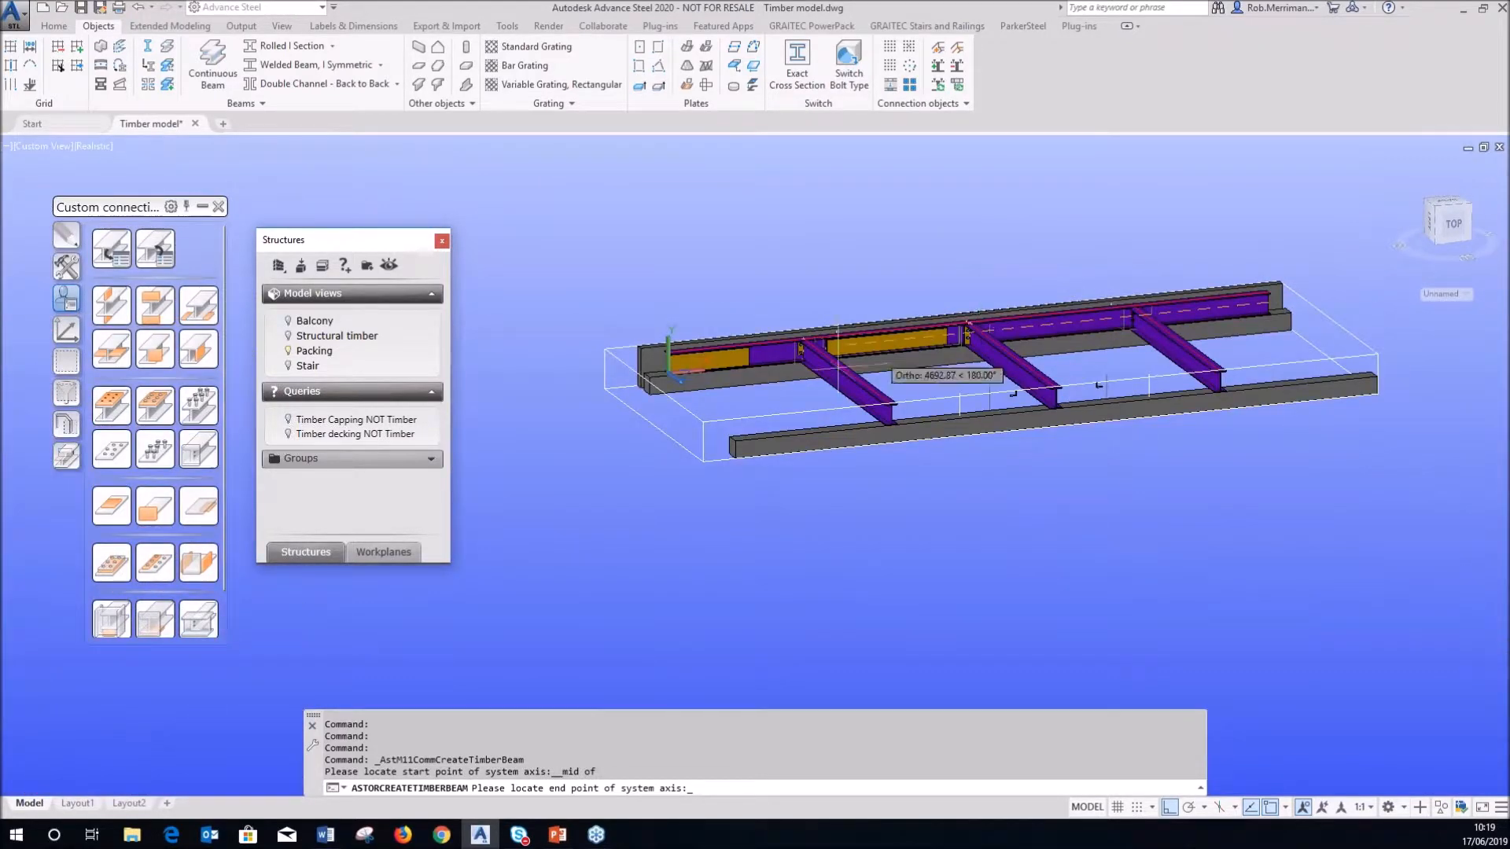
pyautogui.write('1000')
pyautogui.press('Return')
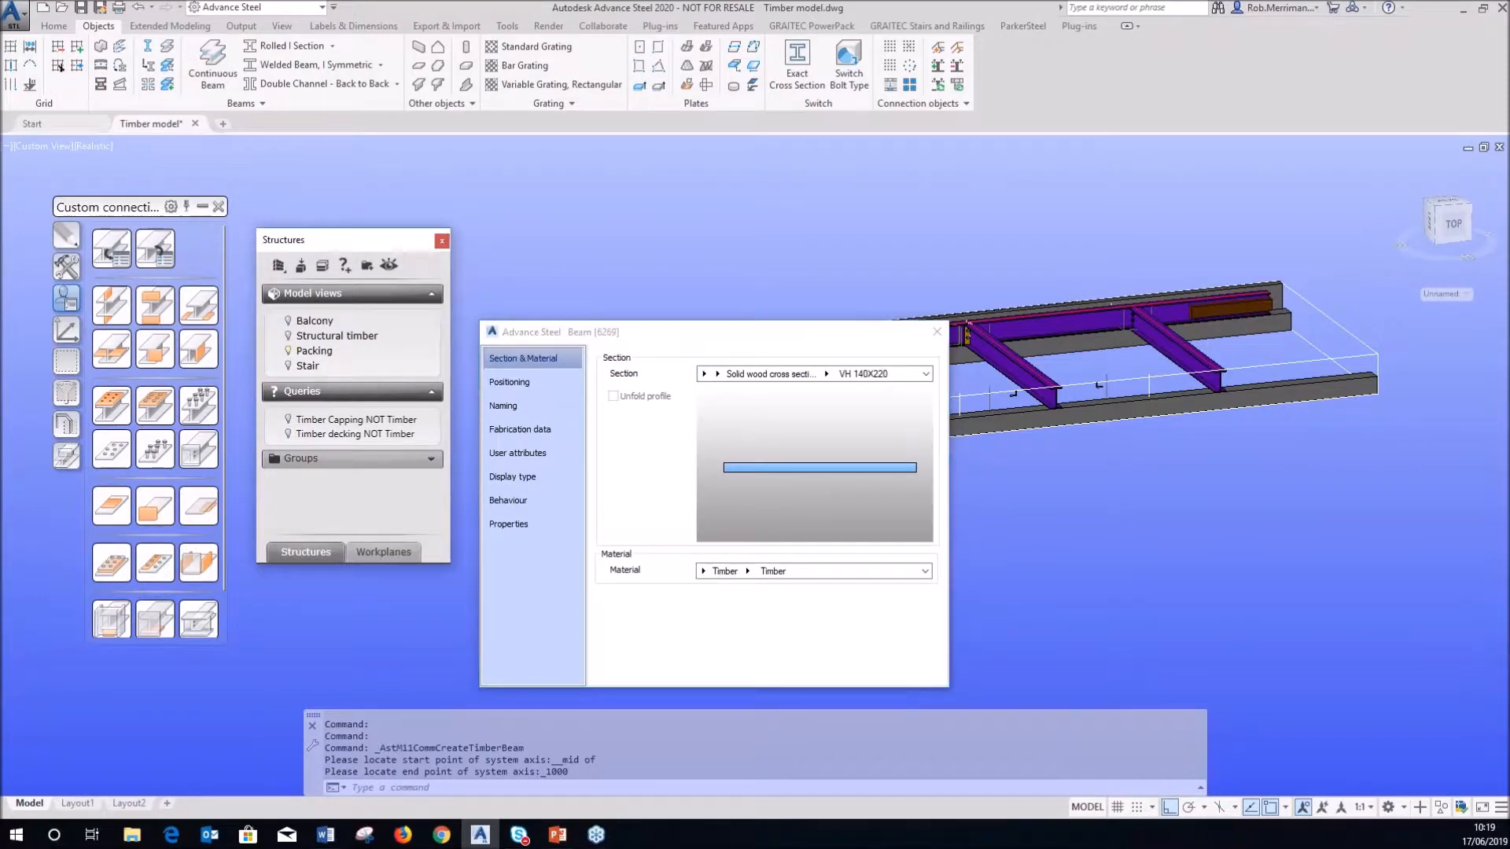
# - Set the timber beam's section to Stock squared timber VH 100X100
pyautogui.scroll(6, 1220, 315)
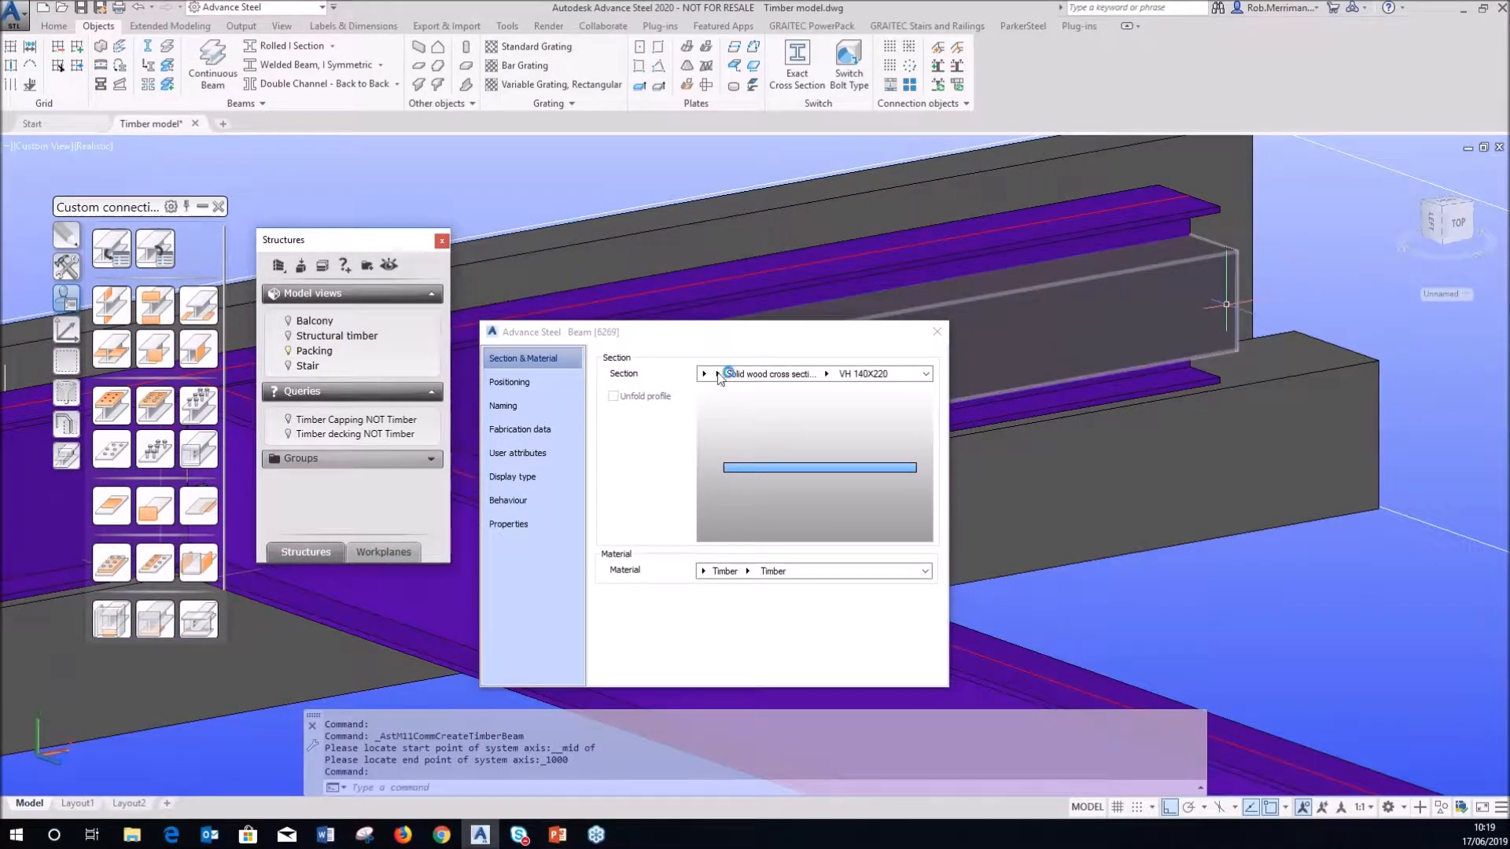
pyautogui.click(718, 374)
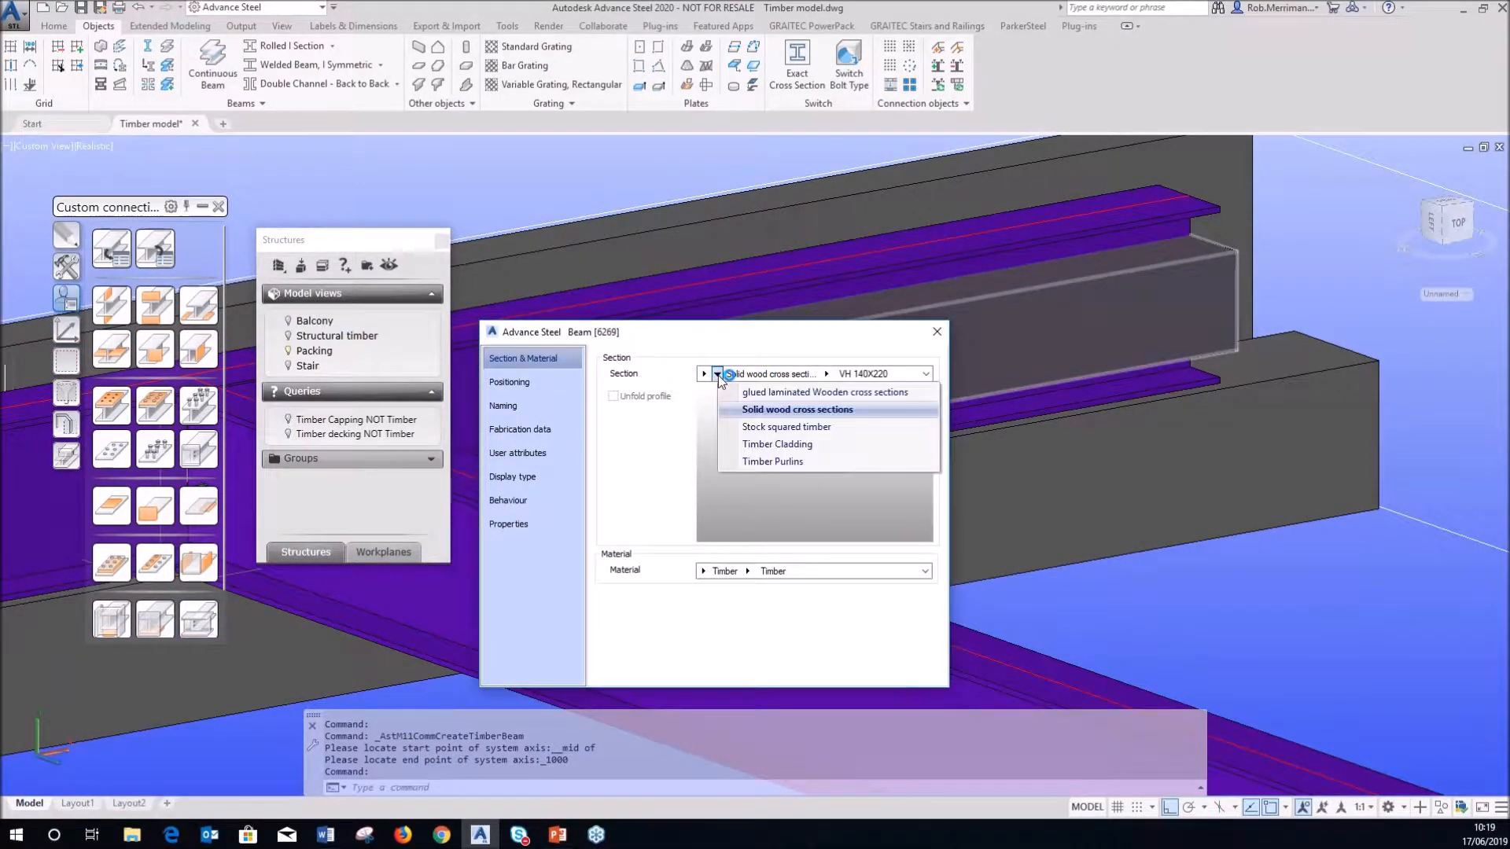
pyautogui.click(740, 429)
pyautogui.click(817, 375)
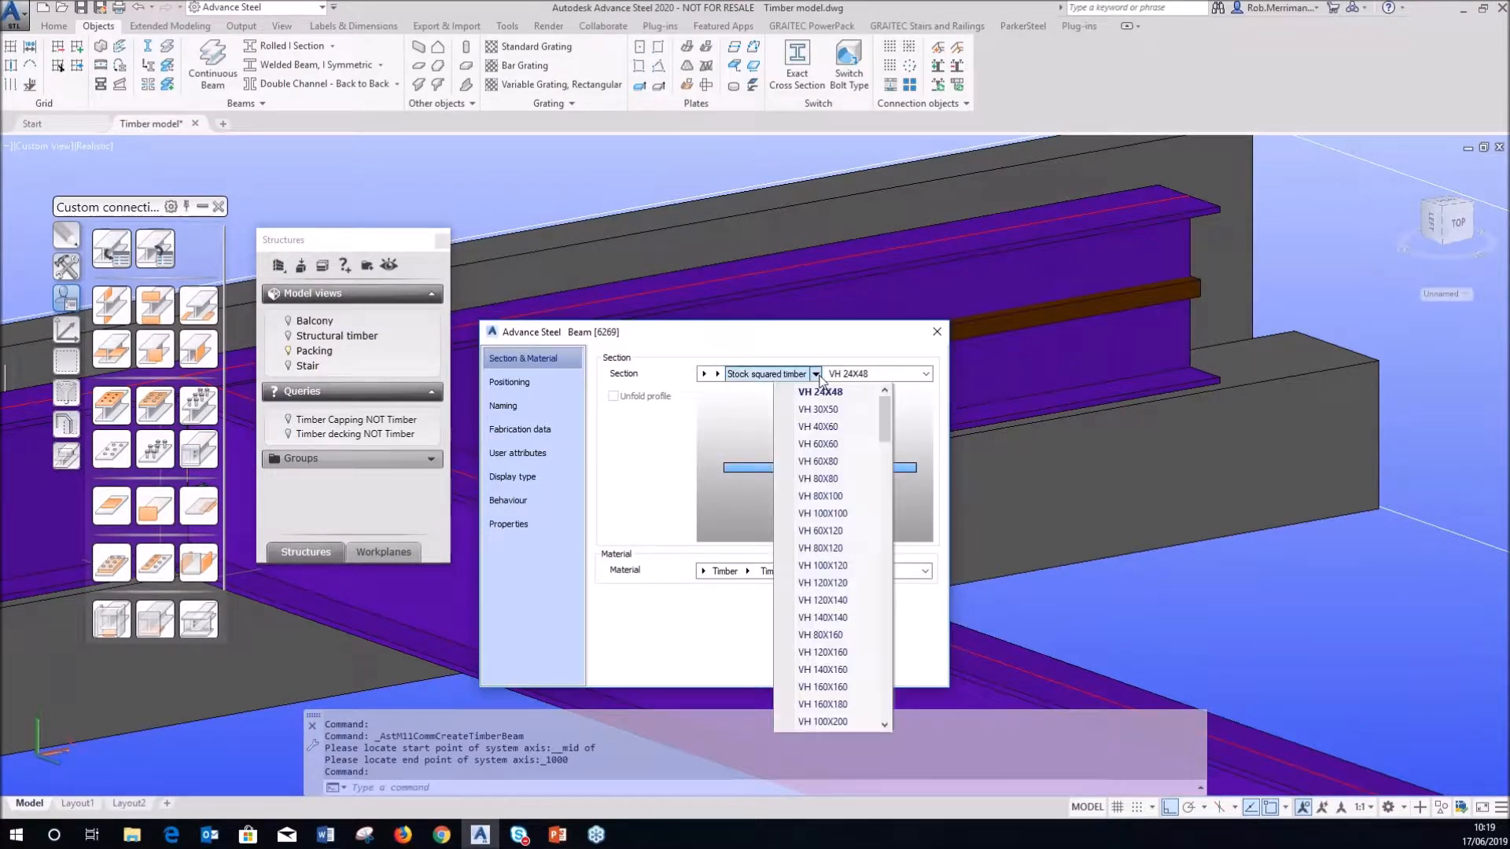
pyautogui.click(818, 515)
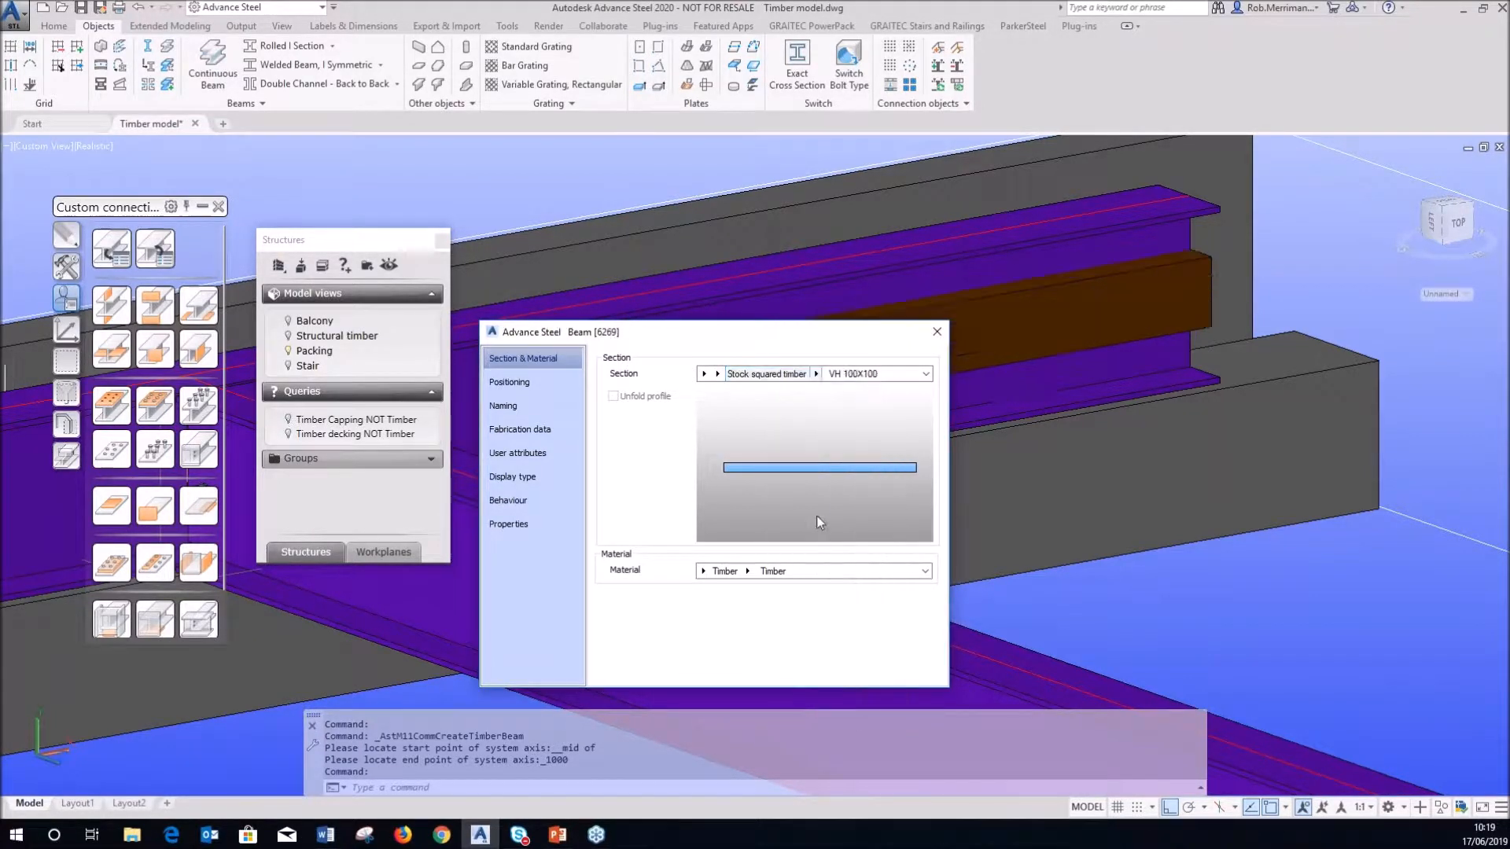
# - Try different offset reference points for the timber beam's positioning and settle on the bottom-centre one
pyautogui.click(550, 389)
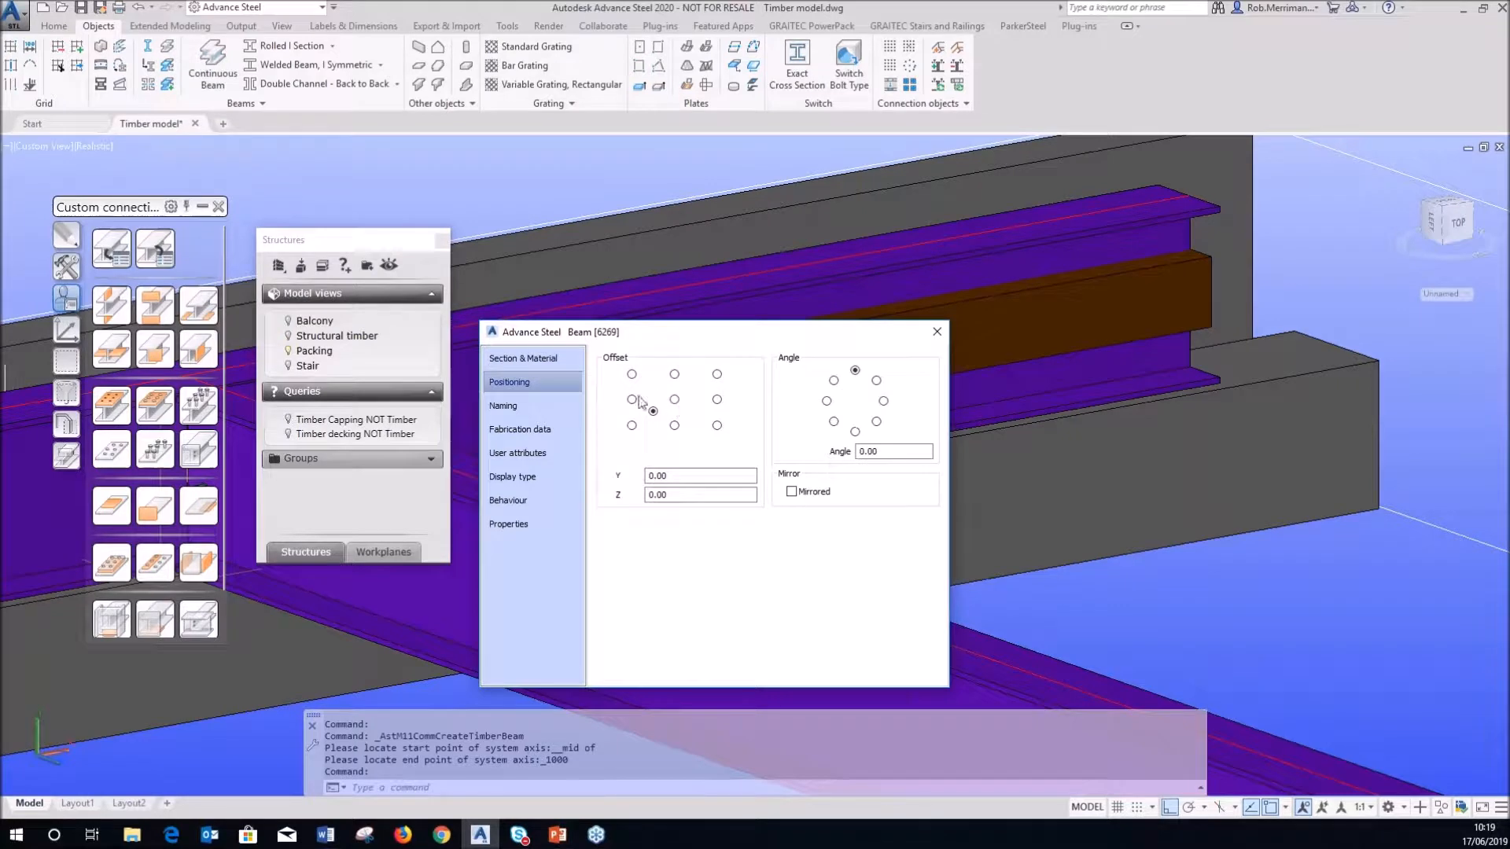
pyautogui.click(632, 399)
pyautogui.click(675, 400)
pyautogui.click(717, 400)
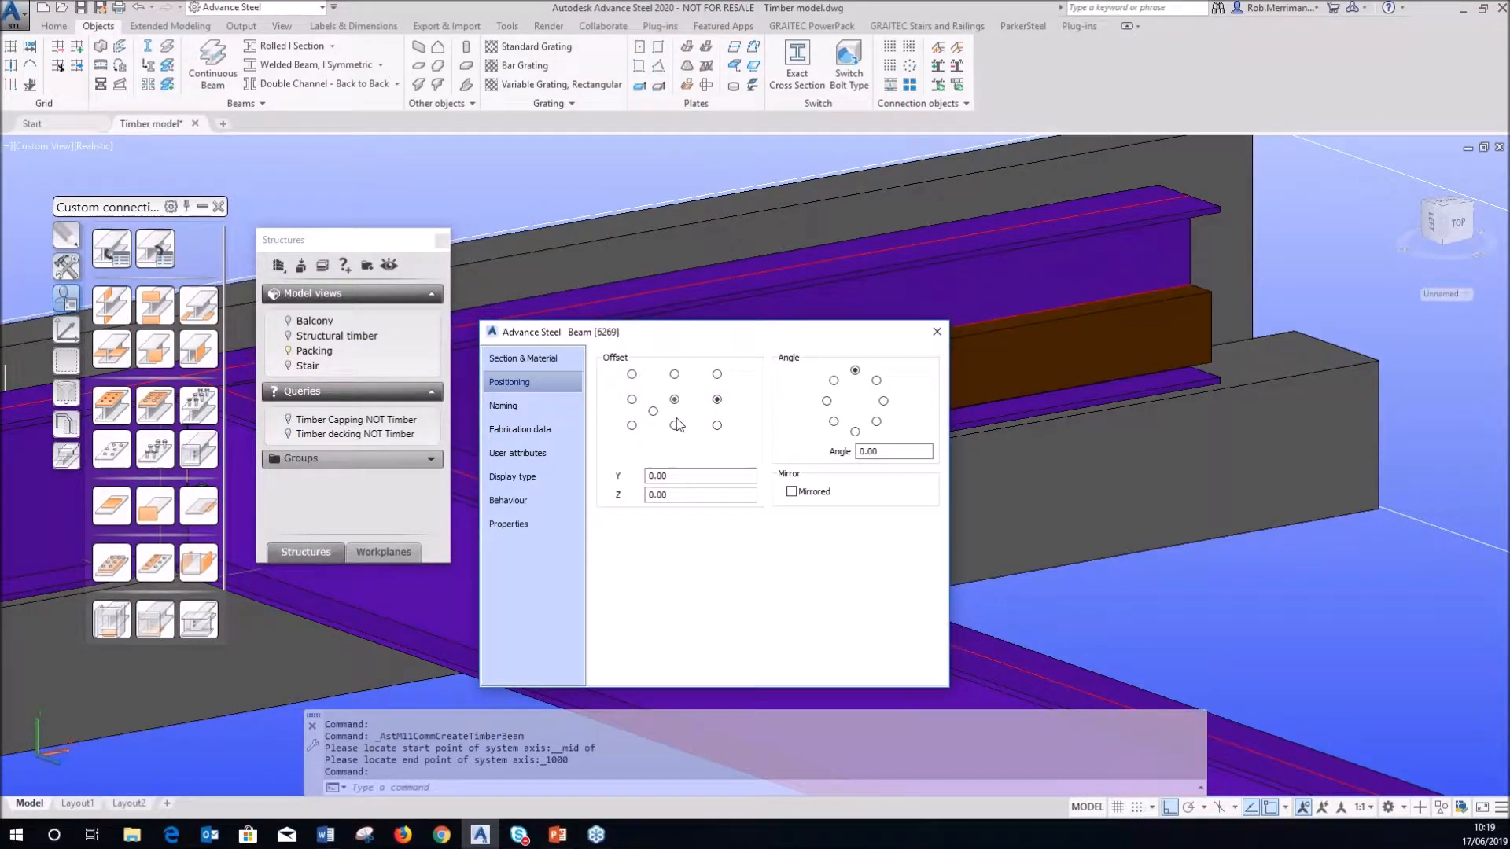
pyautogui.keyDown('shift'); pyautogui.moveTo(1022, 307); pyautogui.dragTo(1279, 324, button='middle'); pyautogui.keyUp('shift')
pyautogui.scroll(-2, 1279, 323)
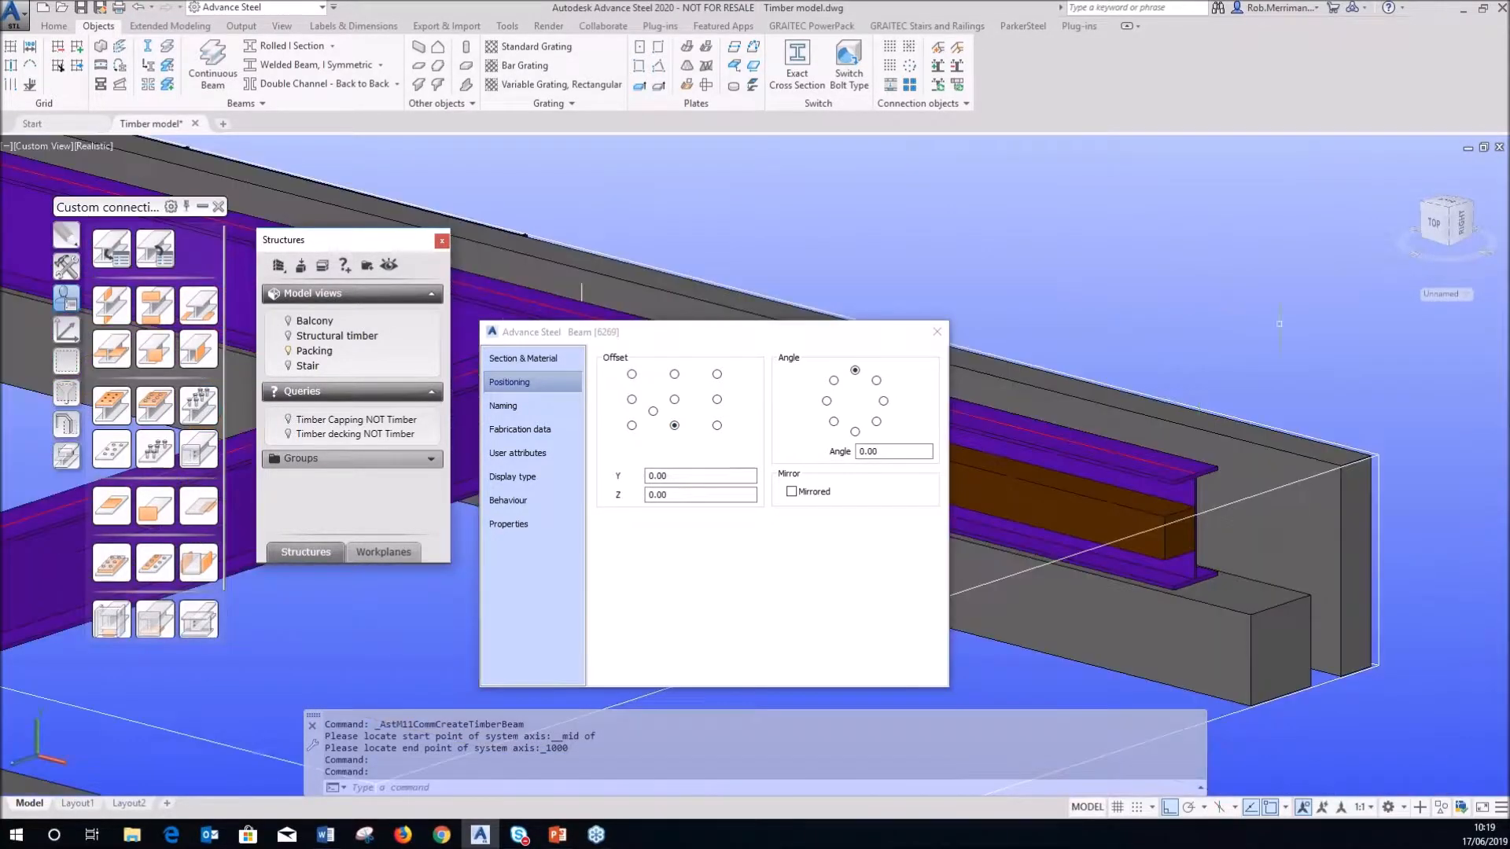
# - Try to place a point weld connecting the timber beam to the steel edge beam
pyautogui.click(936, 331)
pyautogui.click(937, 47)
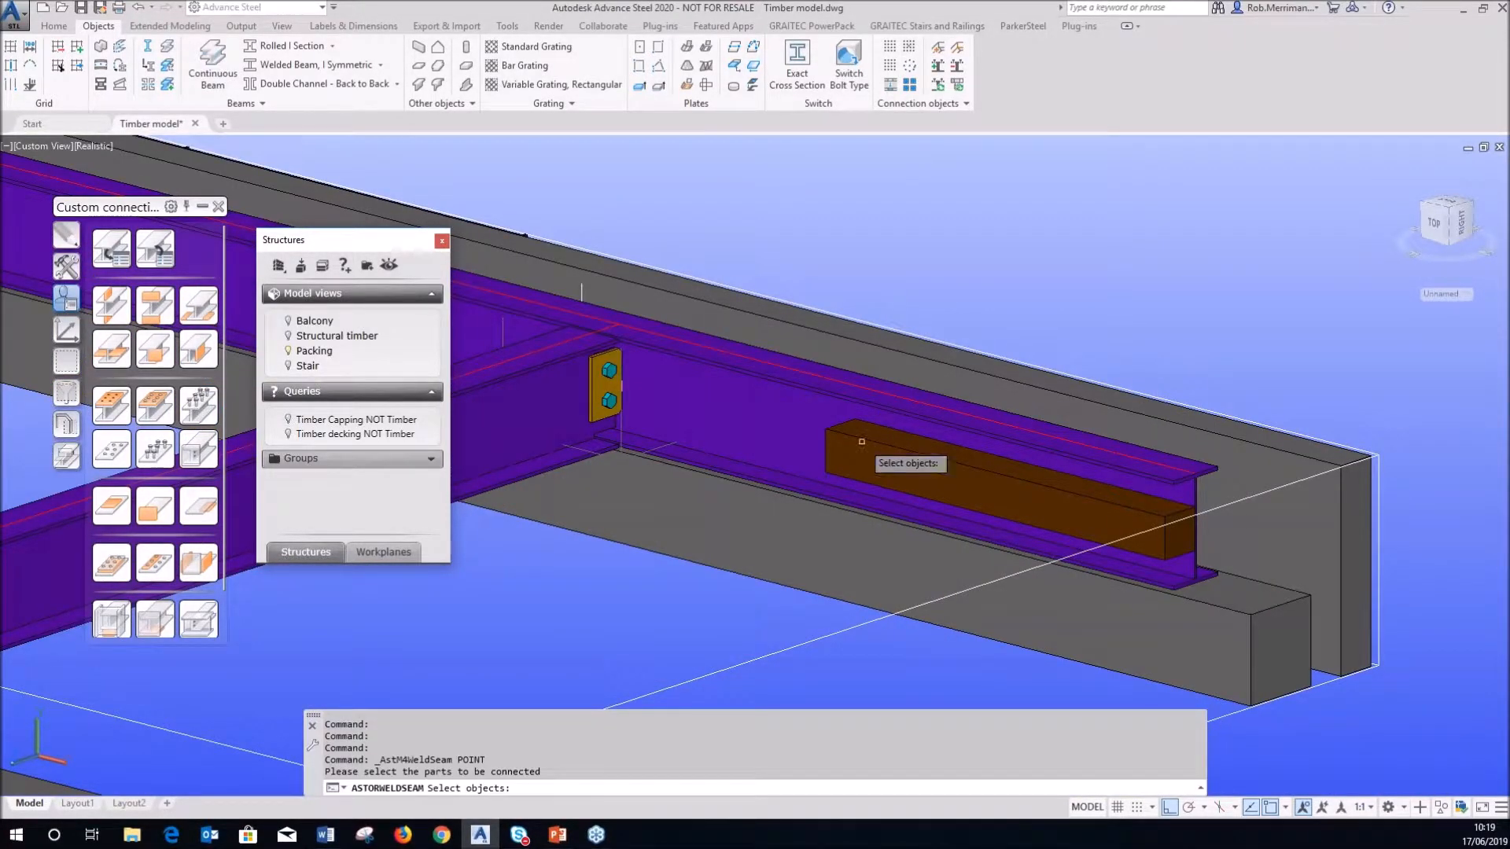
pyautogui.click(846, 405)
pyautogui.click(846, 436)
pyautogui.press('Return')
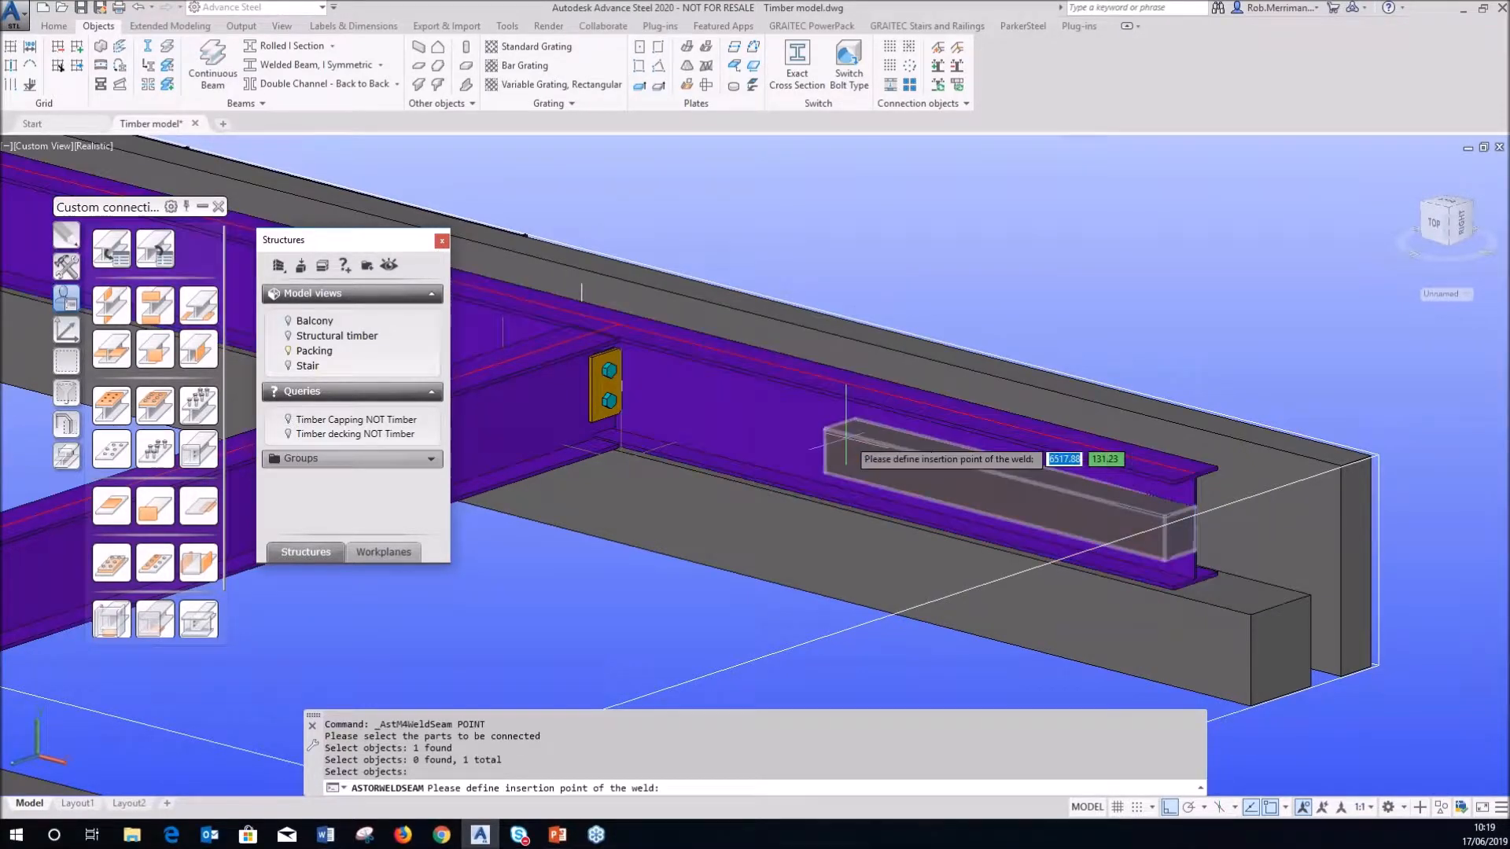
pyautogui.press('Escape')
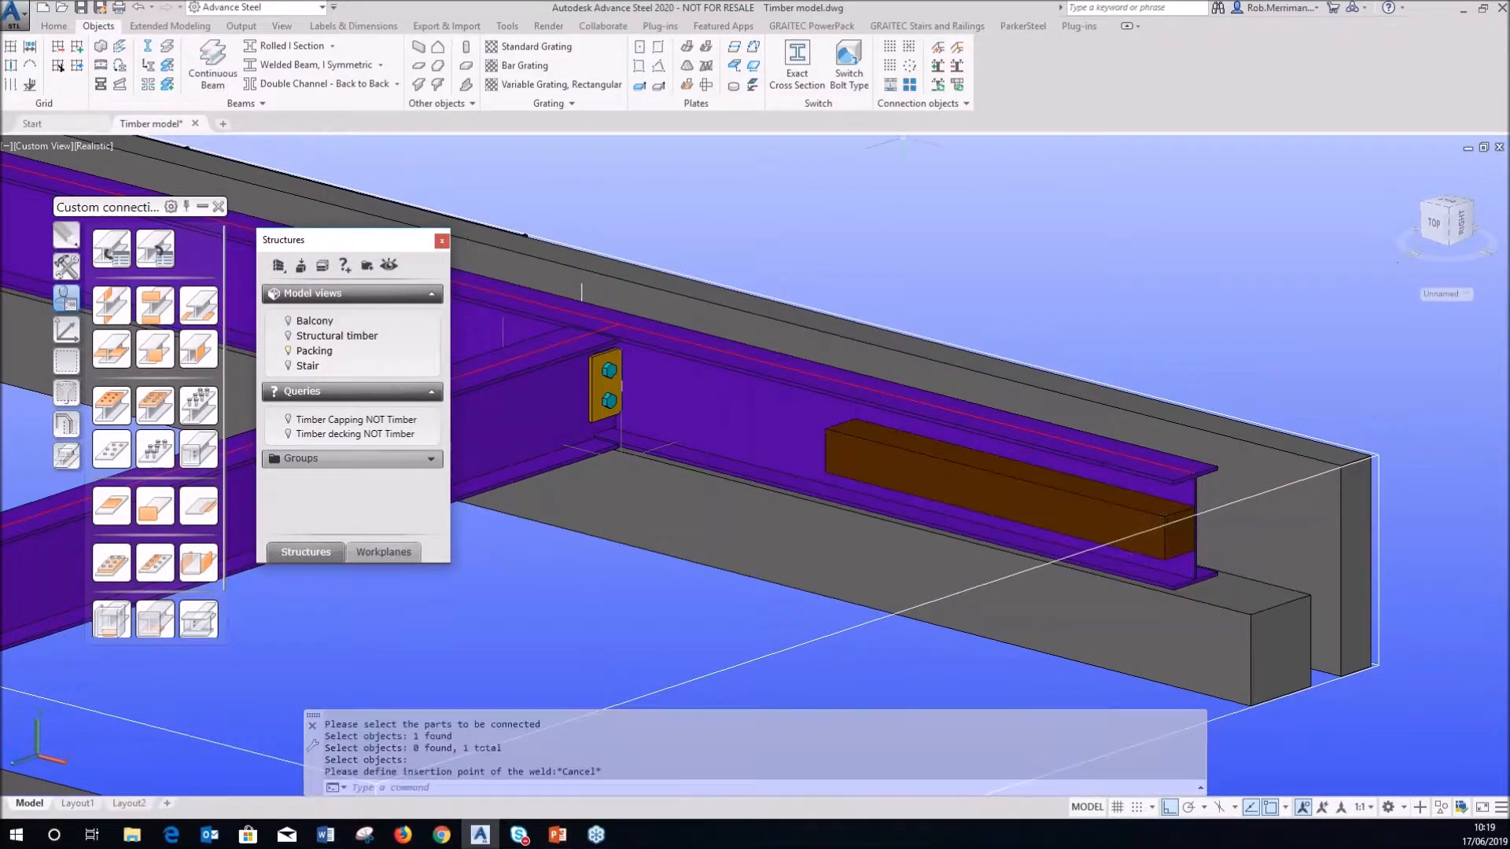
pyautogui.click(943, 47)
pyautogui.click(891, 431)
pyautogui.click(867, 467)
pyautogui.click(868, 464)
pyautogui.click(873, 445)
pyautogui.click(877, 439)
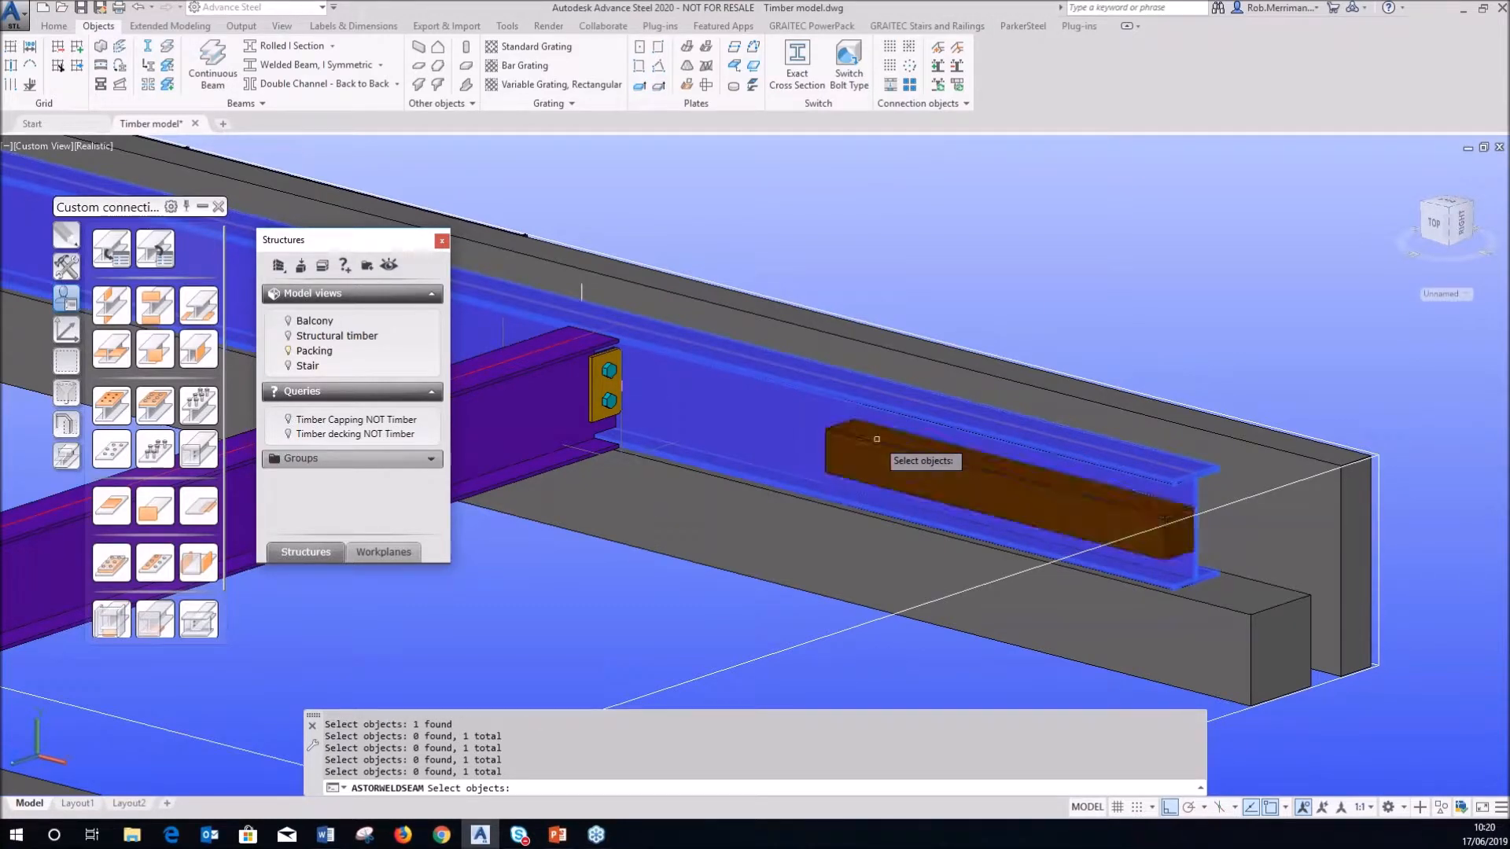
pyautogui.click(865, 446)
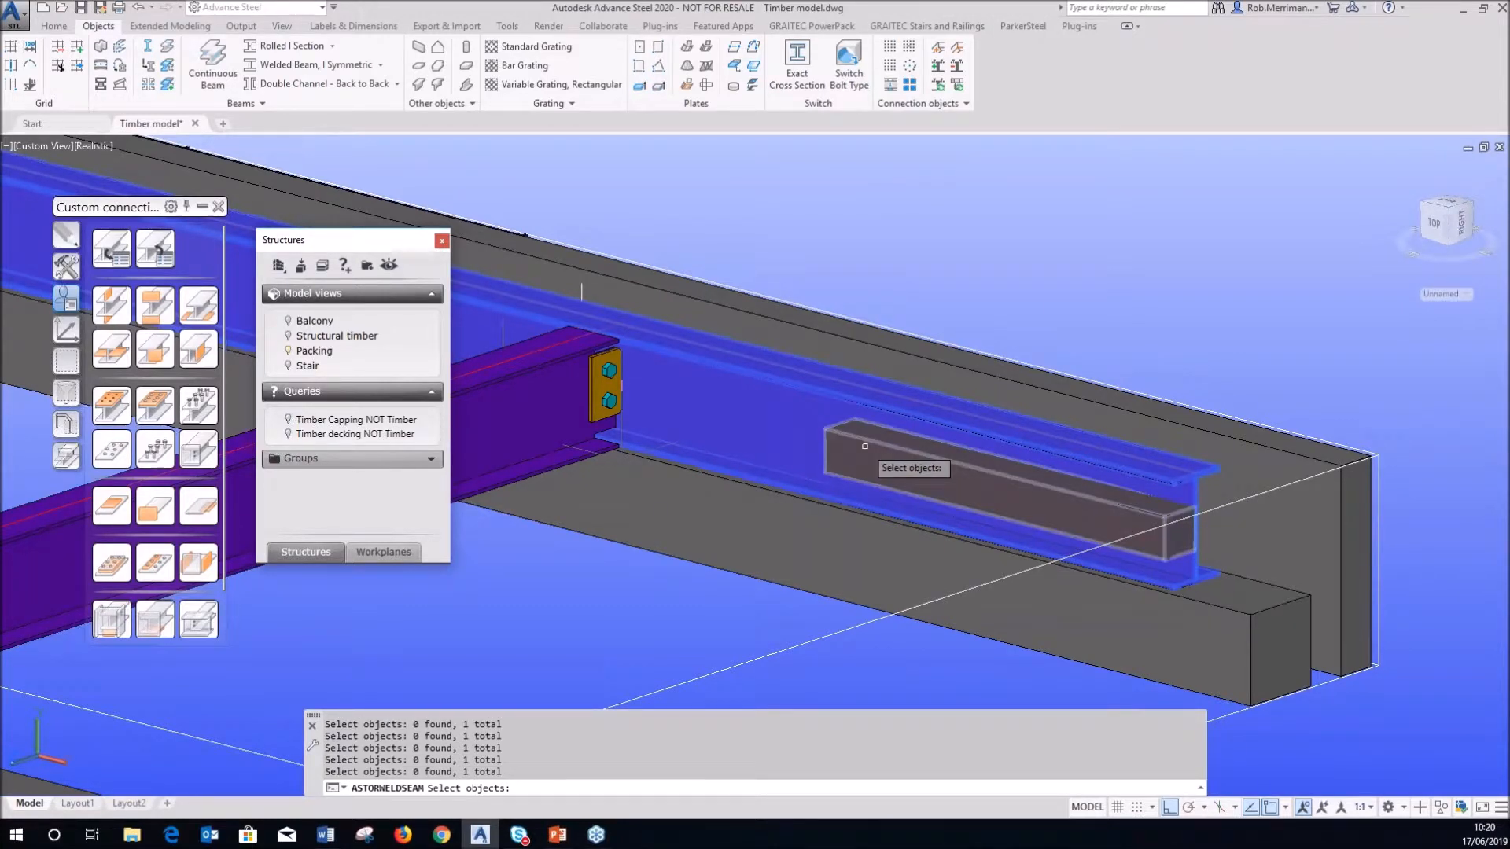
pyautogui.press('Escape')
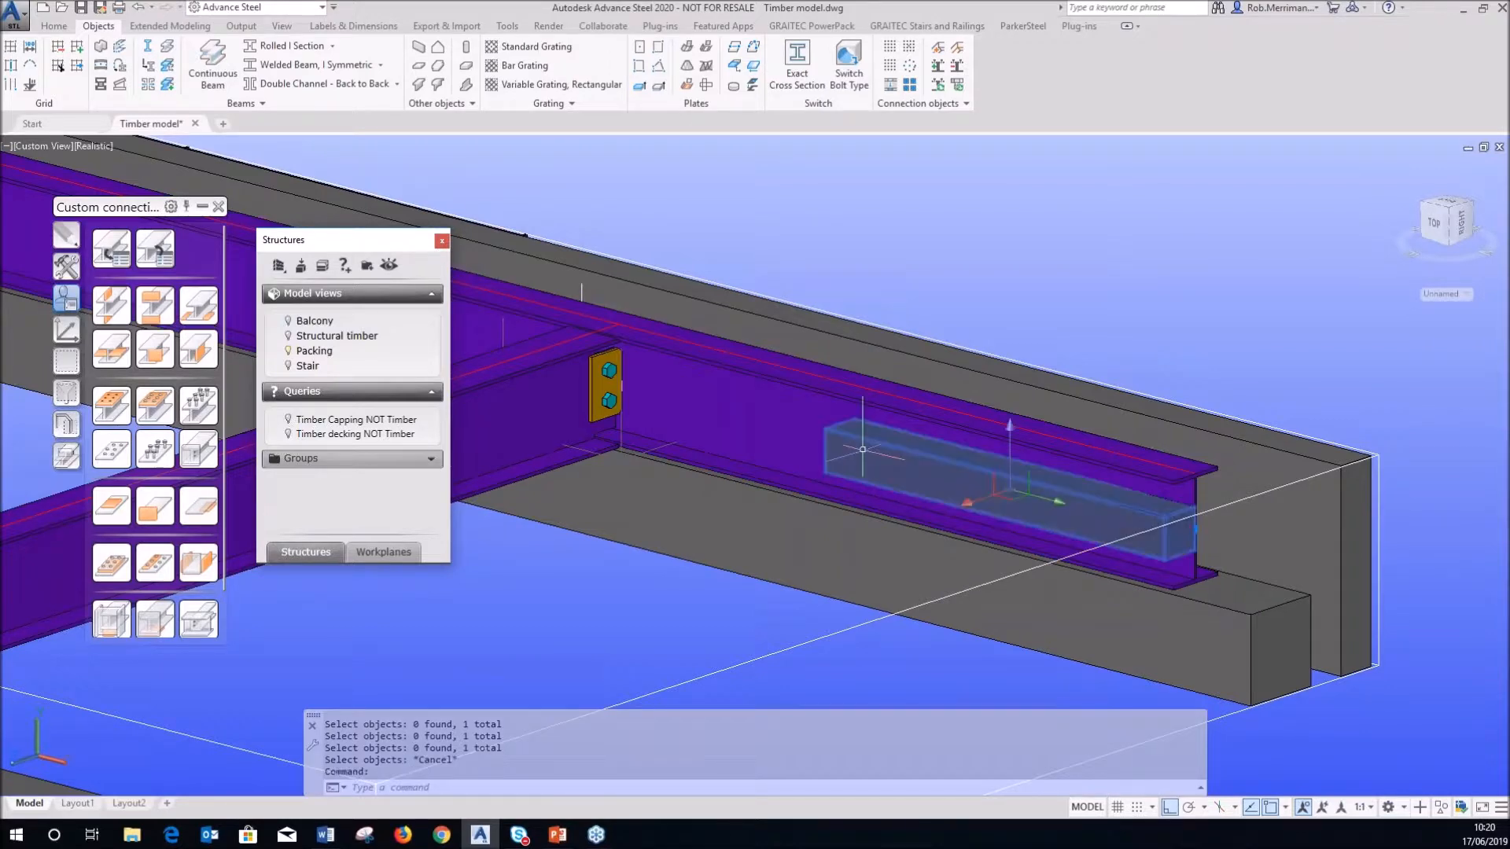
# - Delete the timber beam and insert a 1000 long Other Sections beam from the midpoint of the steel edge beam's free web end
pyautogui.press('Delete')
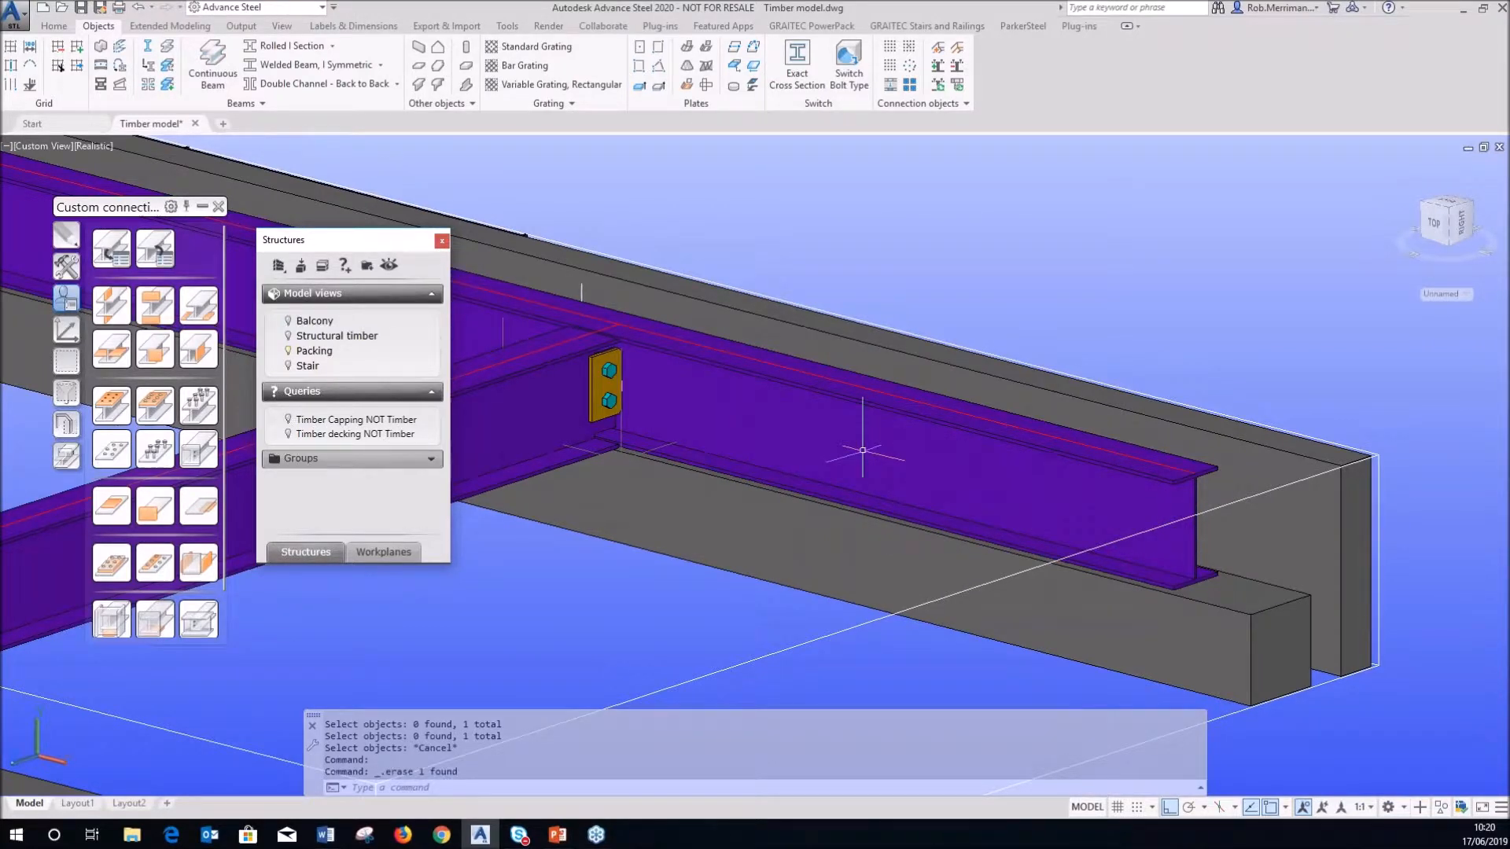
pyautogui.click(49, 29)
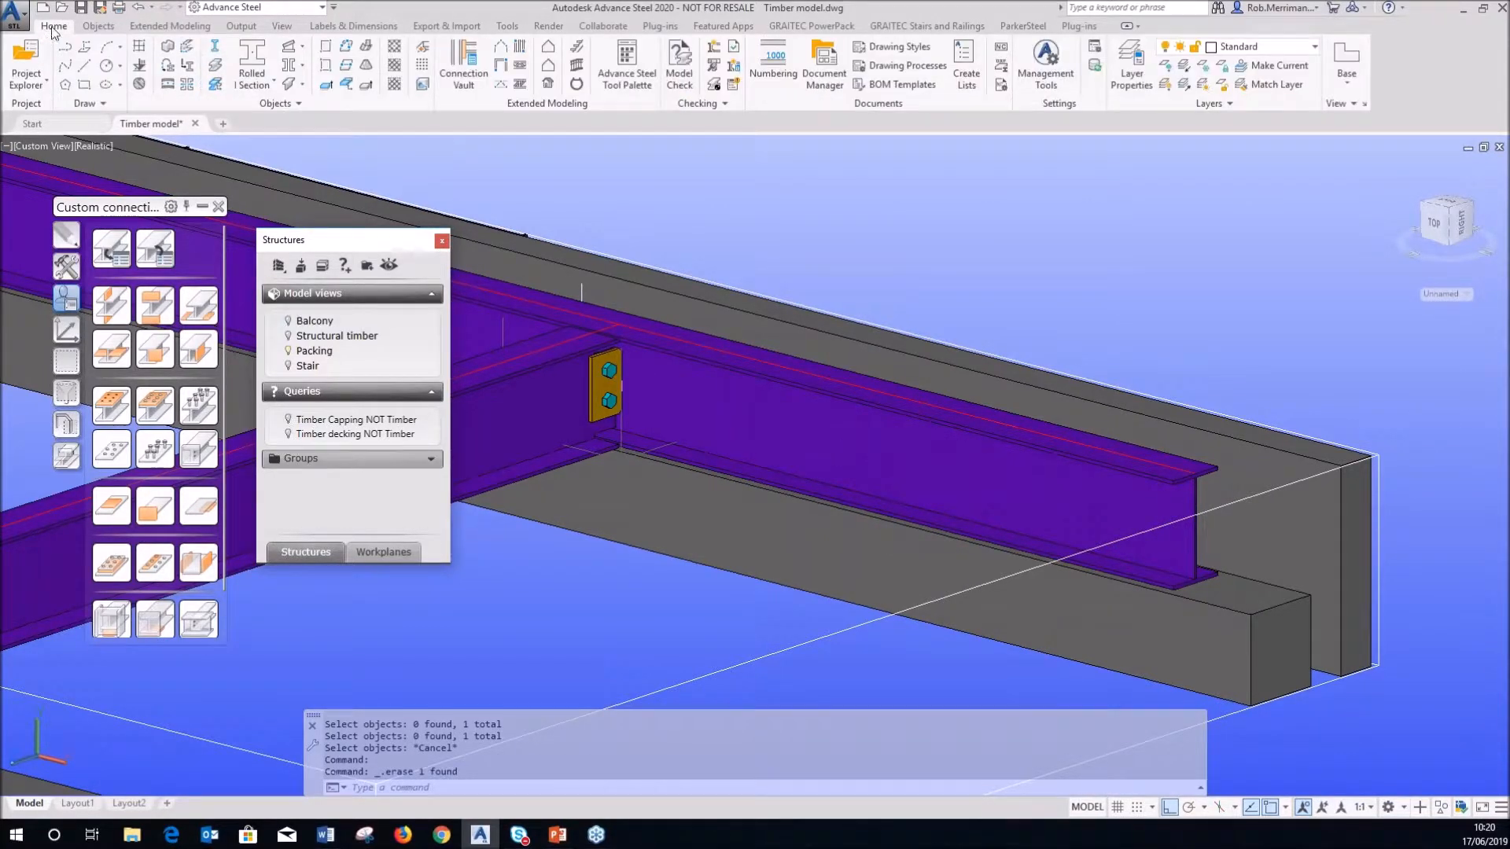
pyautogui.click(259, 90)
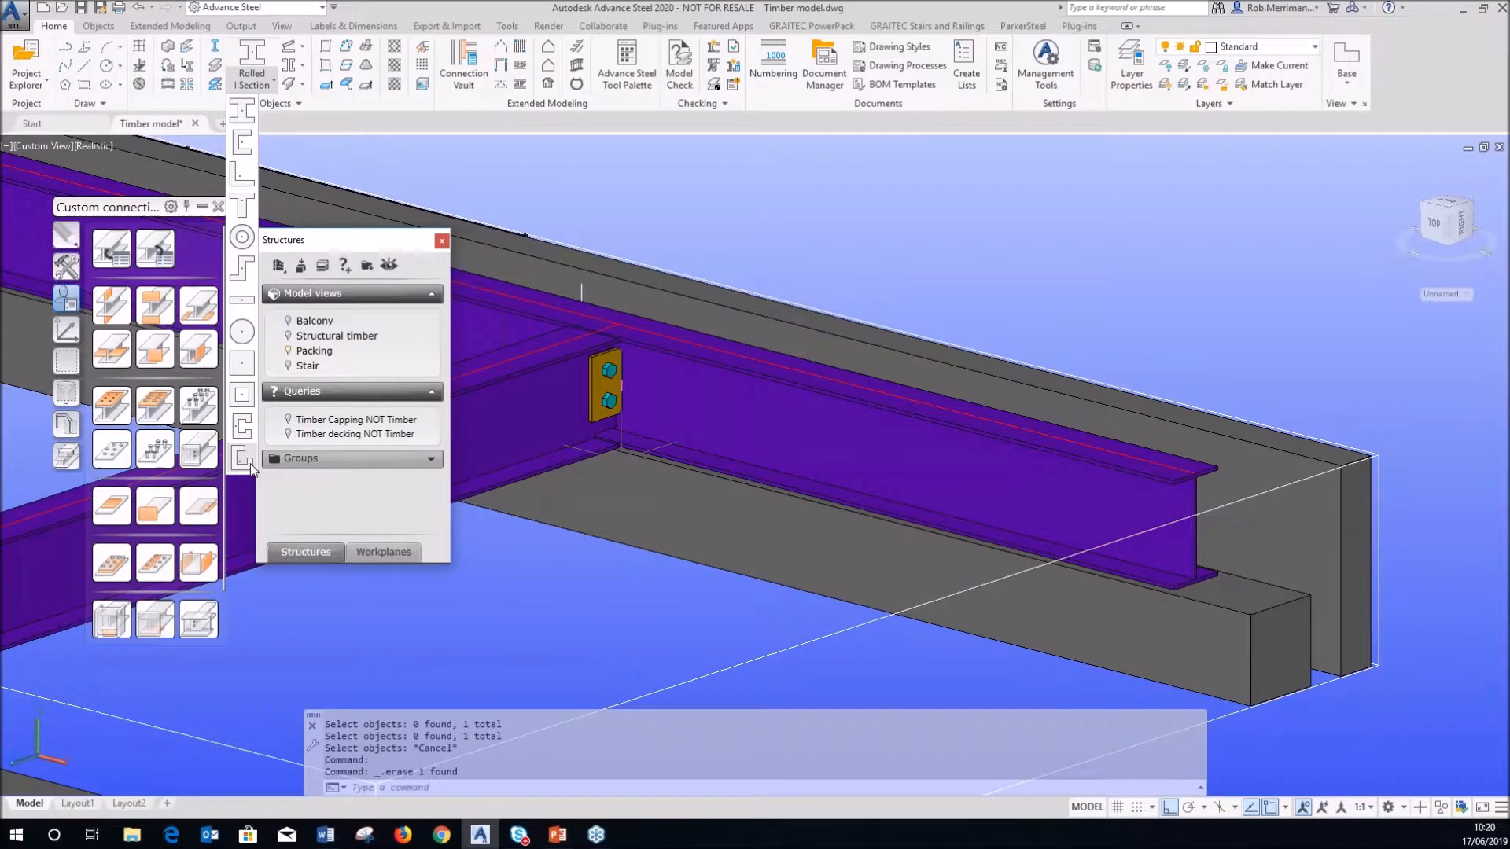
pyautogui.click(262, 83)
pyautogui.click(266, 84)
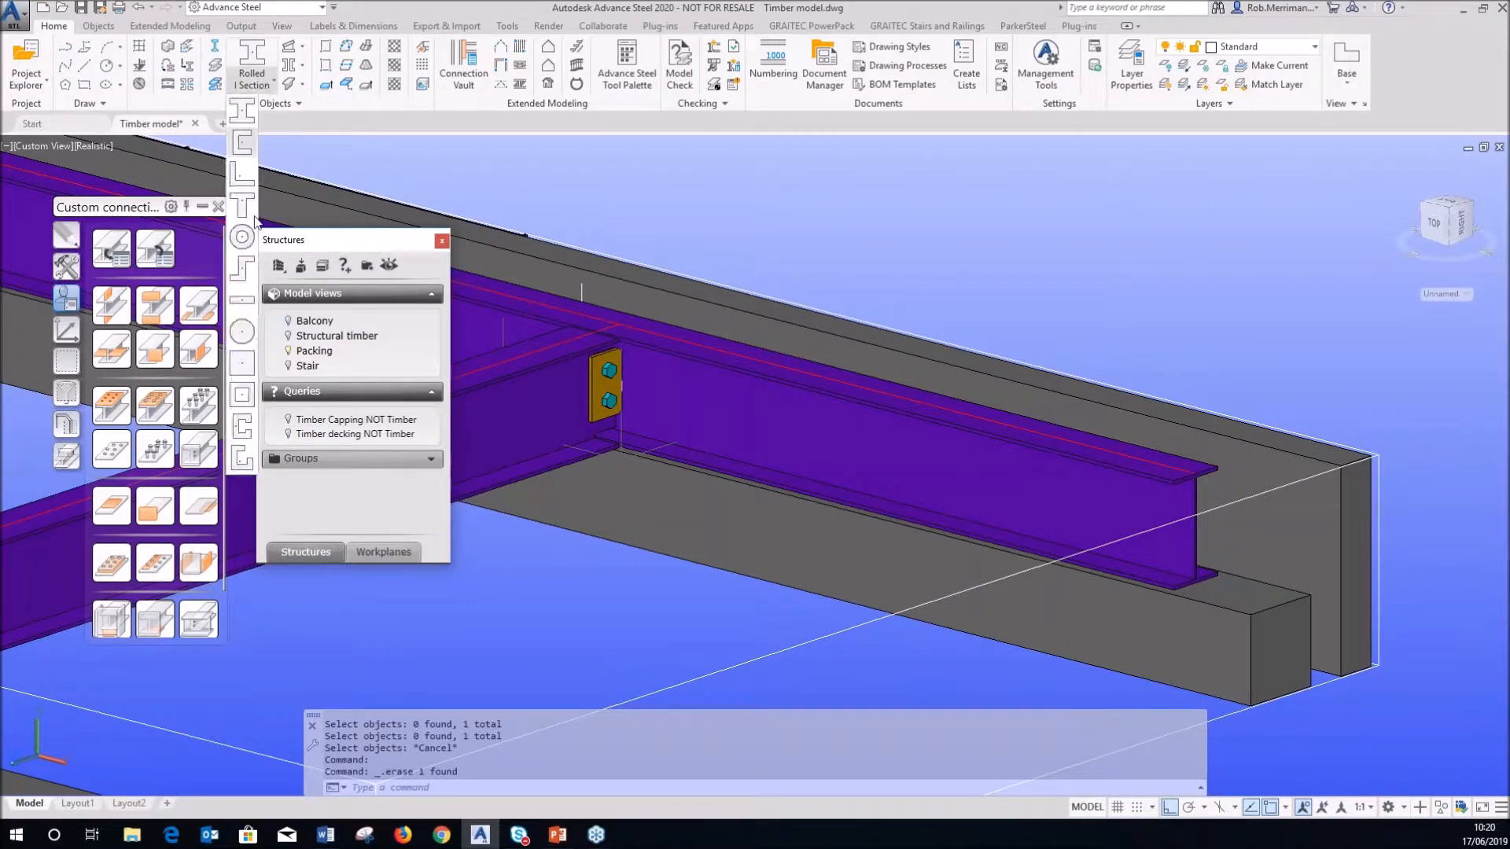
pyautogui.click(241, 458)
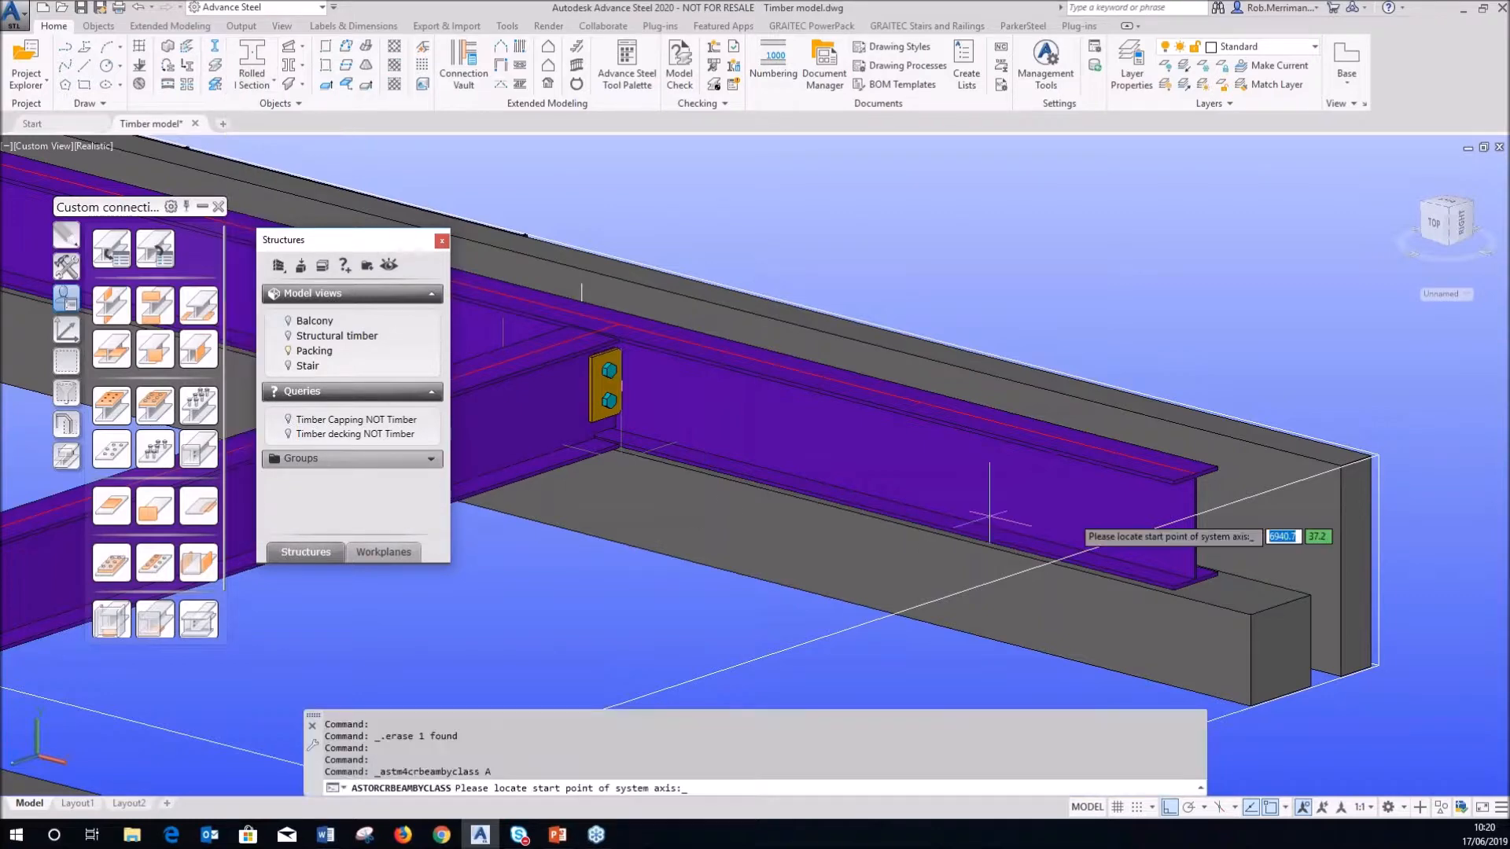
pyautogui.keyDown('shift'); pyautogui.rightClick(1203, 528); pyautogui.keyUp('shift')
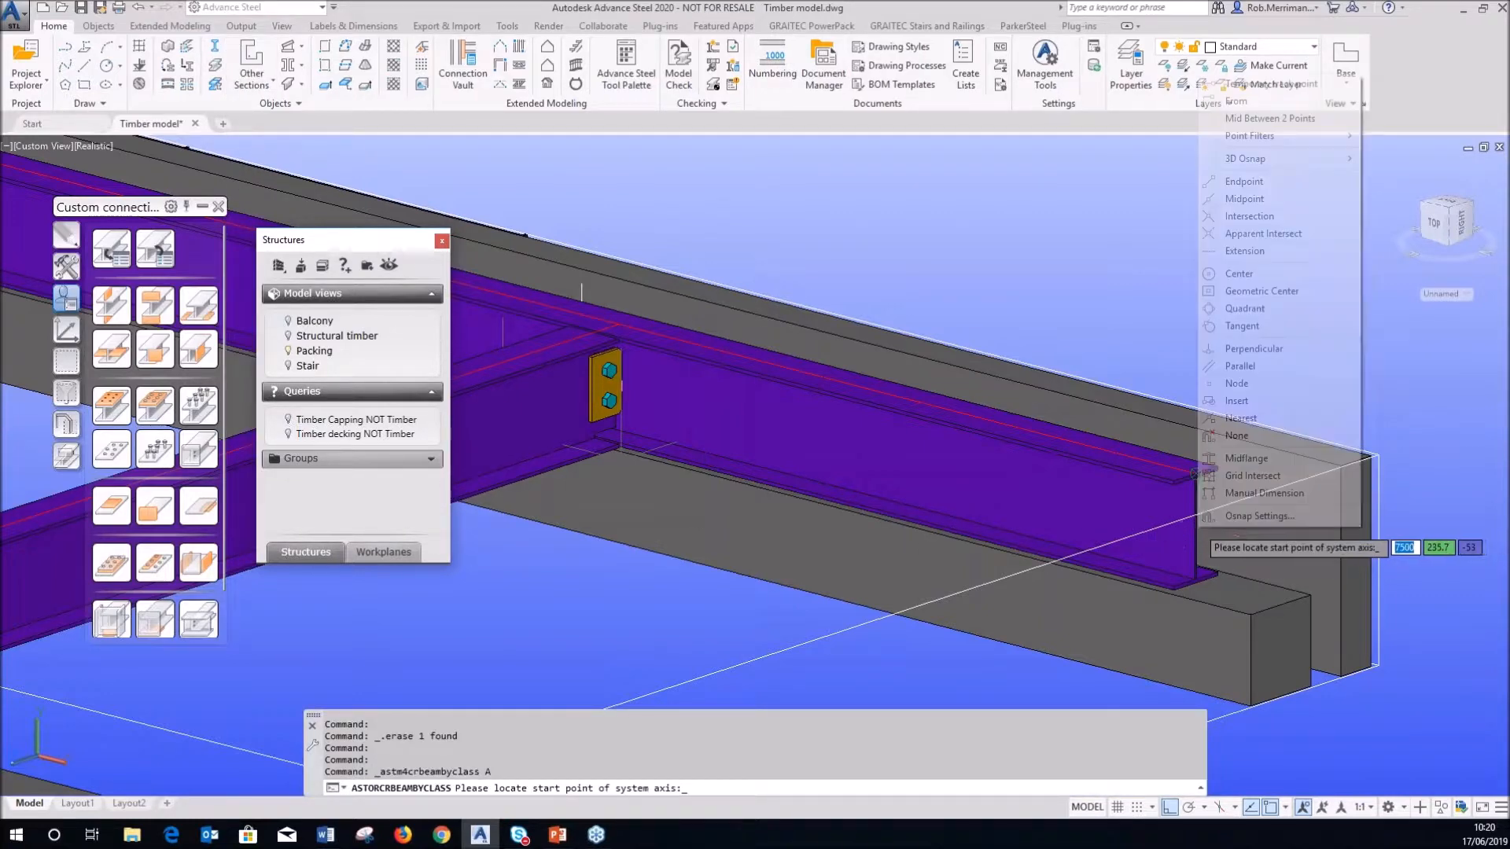
pyautogui.click(1258, 203)
pyautogui.scroll(2, 1191, 528)
pyautogui.click(1196, 525)
pyautogui.scroll(-6, 1200, 519)
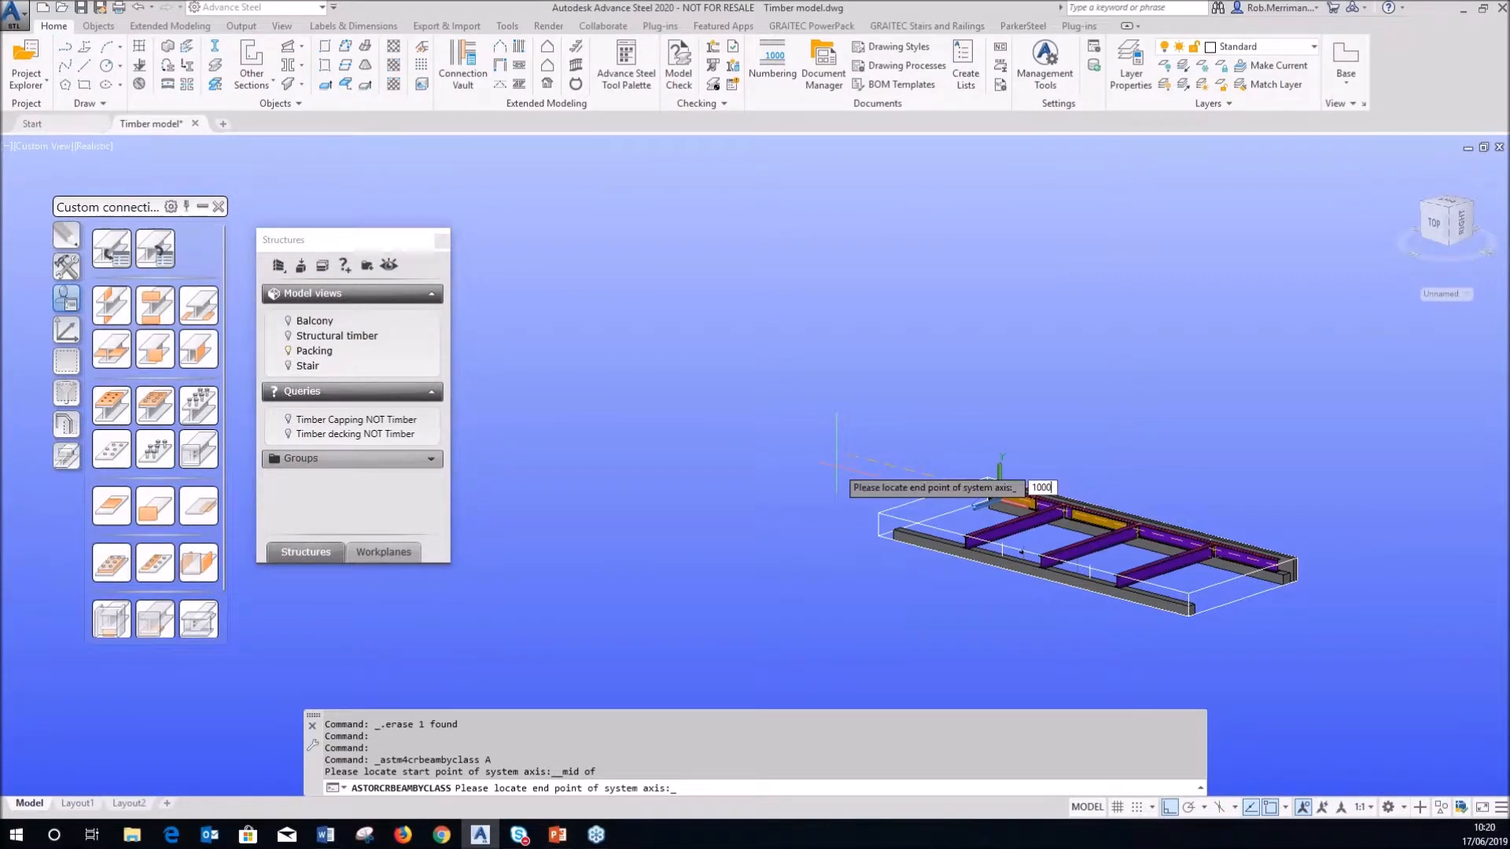
pyautogui.write('1000')
pyautogui.press('Return')
pyautogui.scroll(5, 1258, 566)
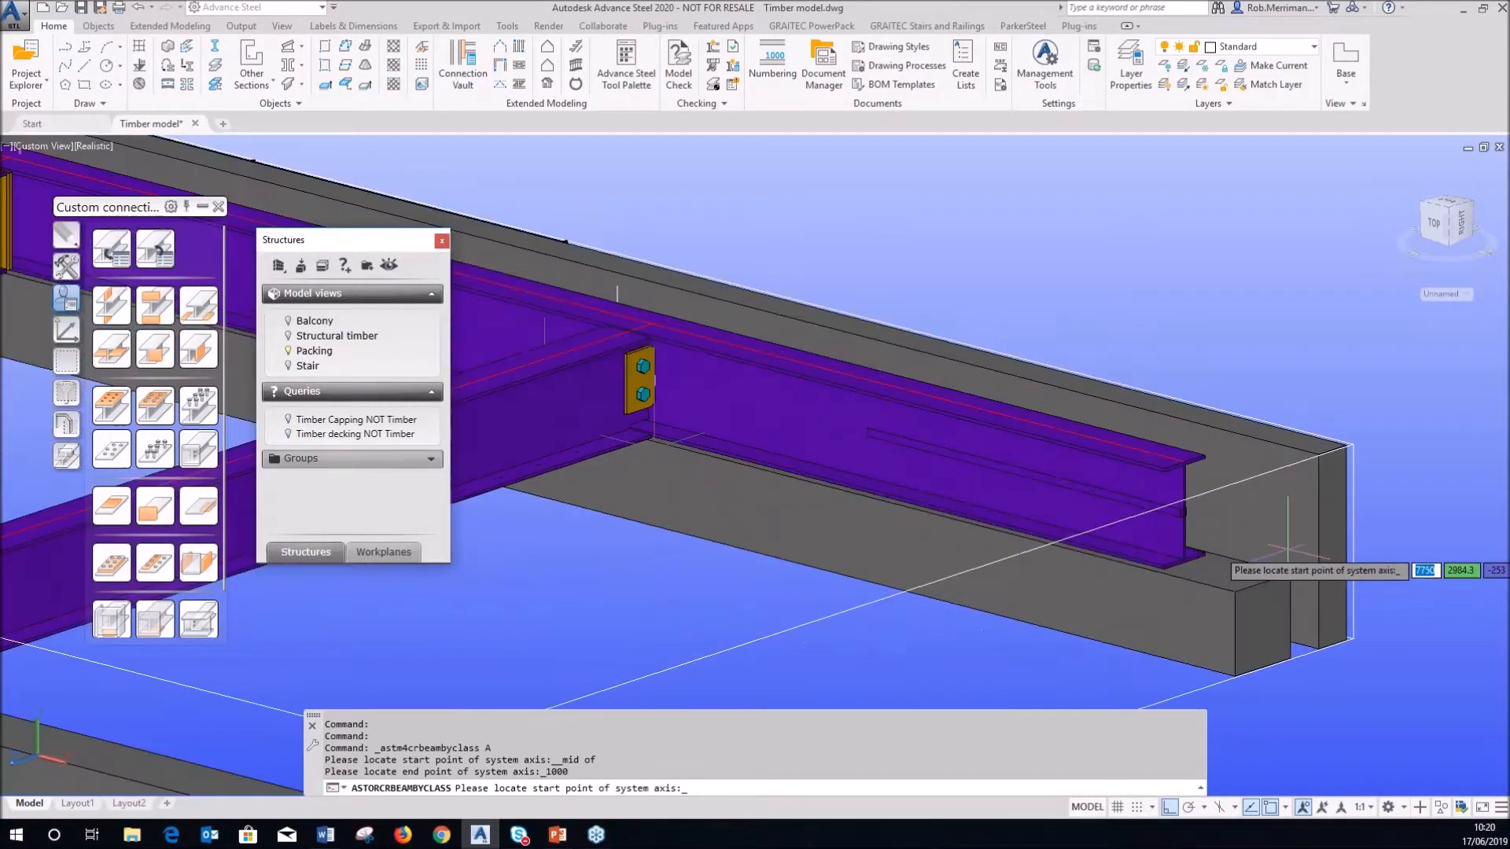
pyautogui.press('Return')
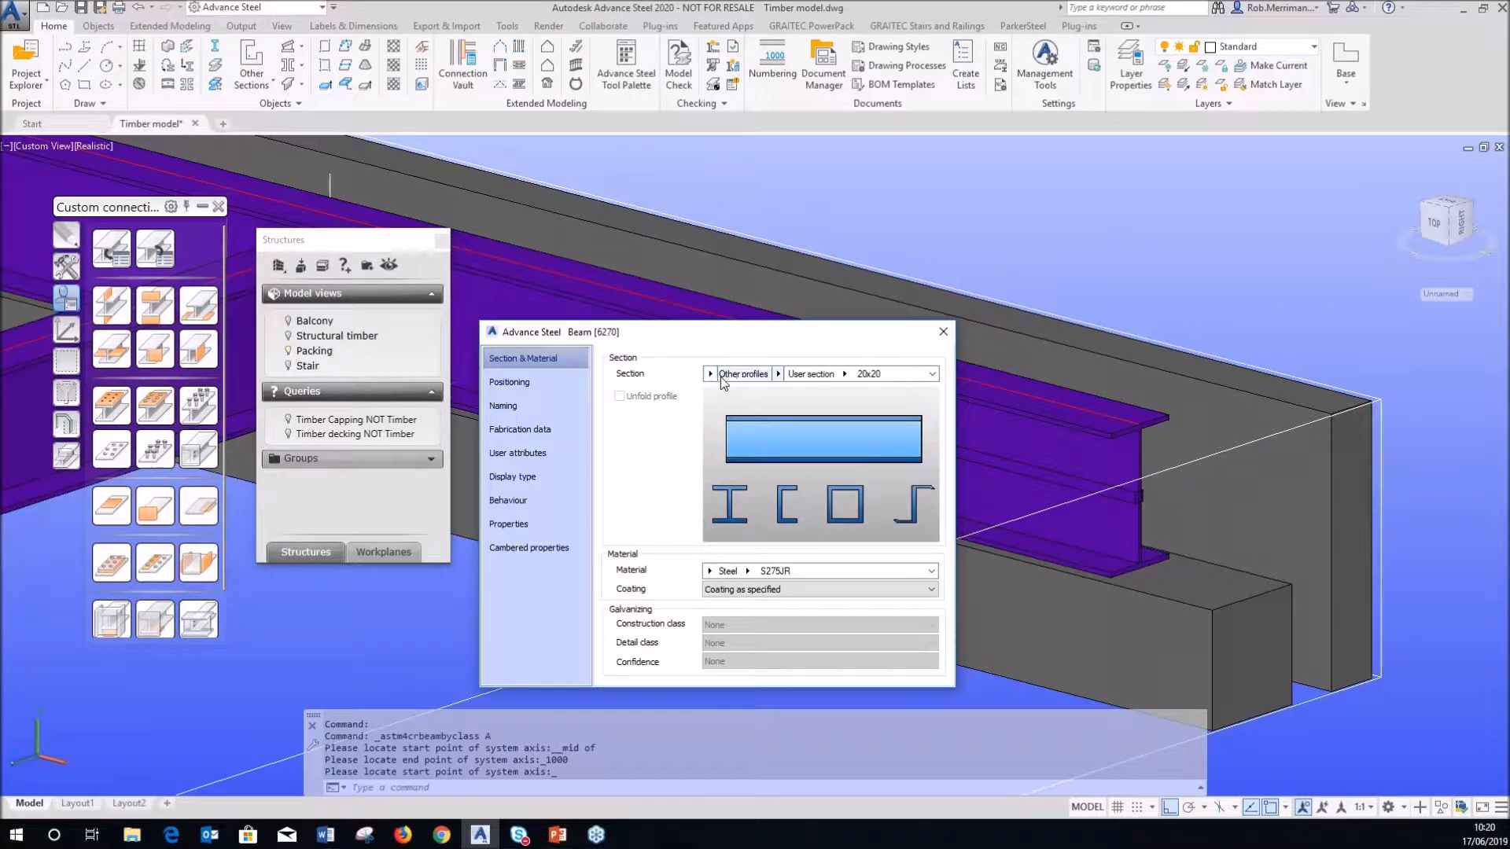
# - Set the new beam's section category to Timber sections from the complete list of profile categories
pyautogui.click(777, 374)
pyautogui.click(710, 375)
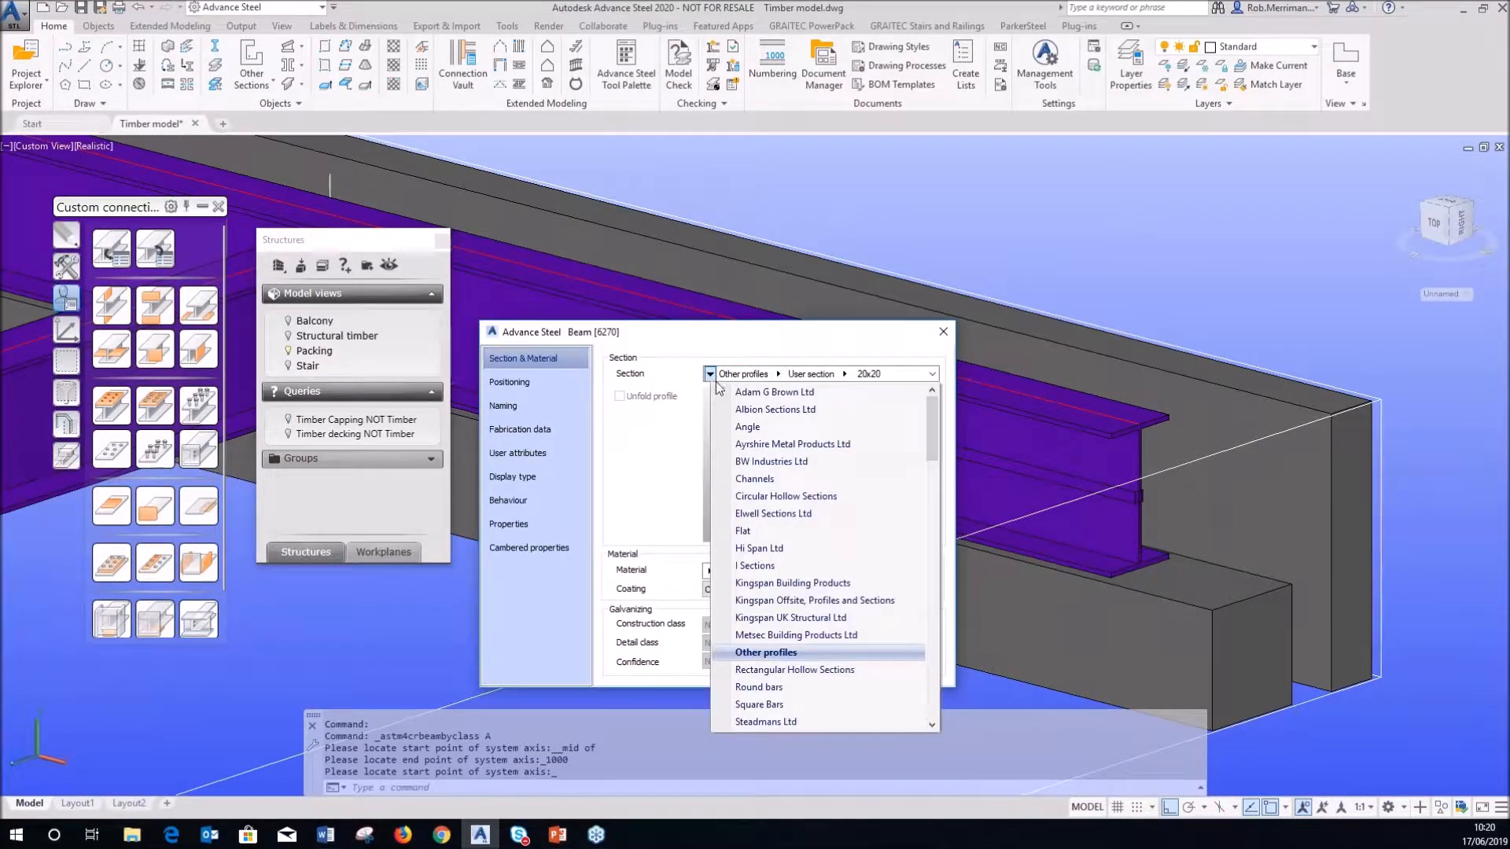
pyautogui.scroll(-1, 787, 629)
pyautogui.moveTo(770, 717)
pyautogui.scroll(-8, 1038, 661)
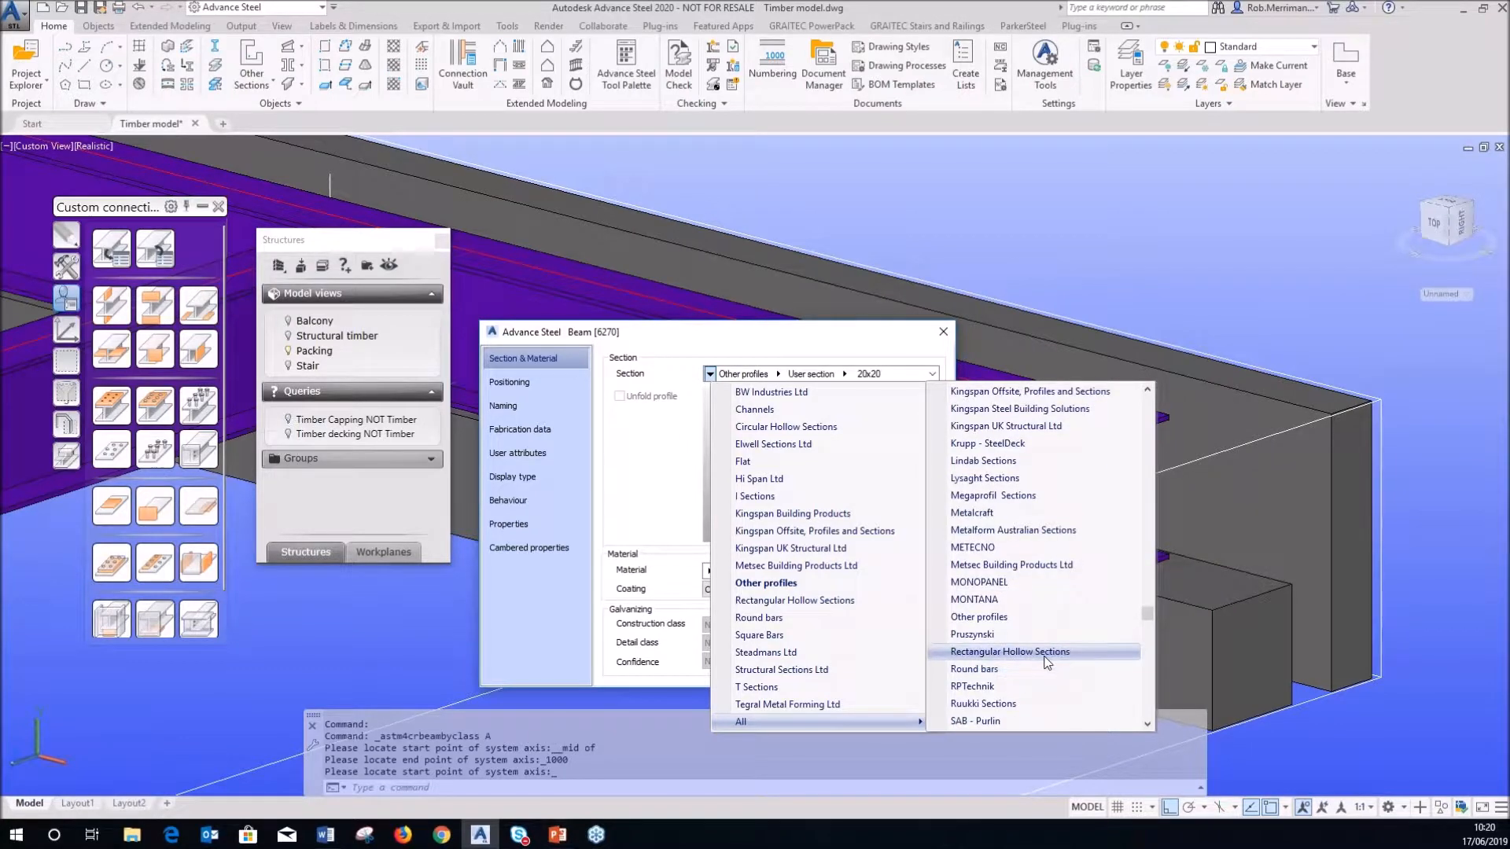
pyautogui.scroll(-5, 1046, 653)
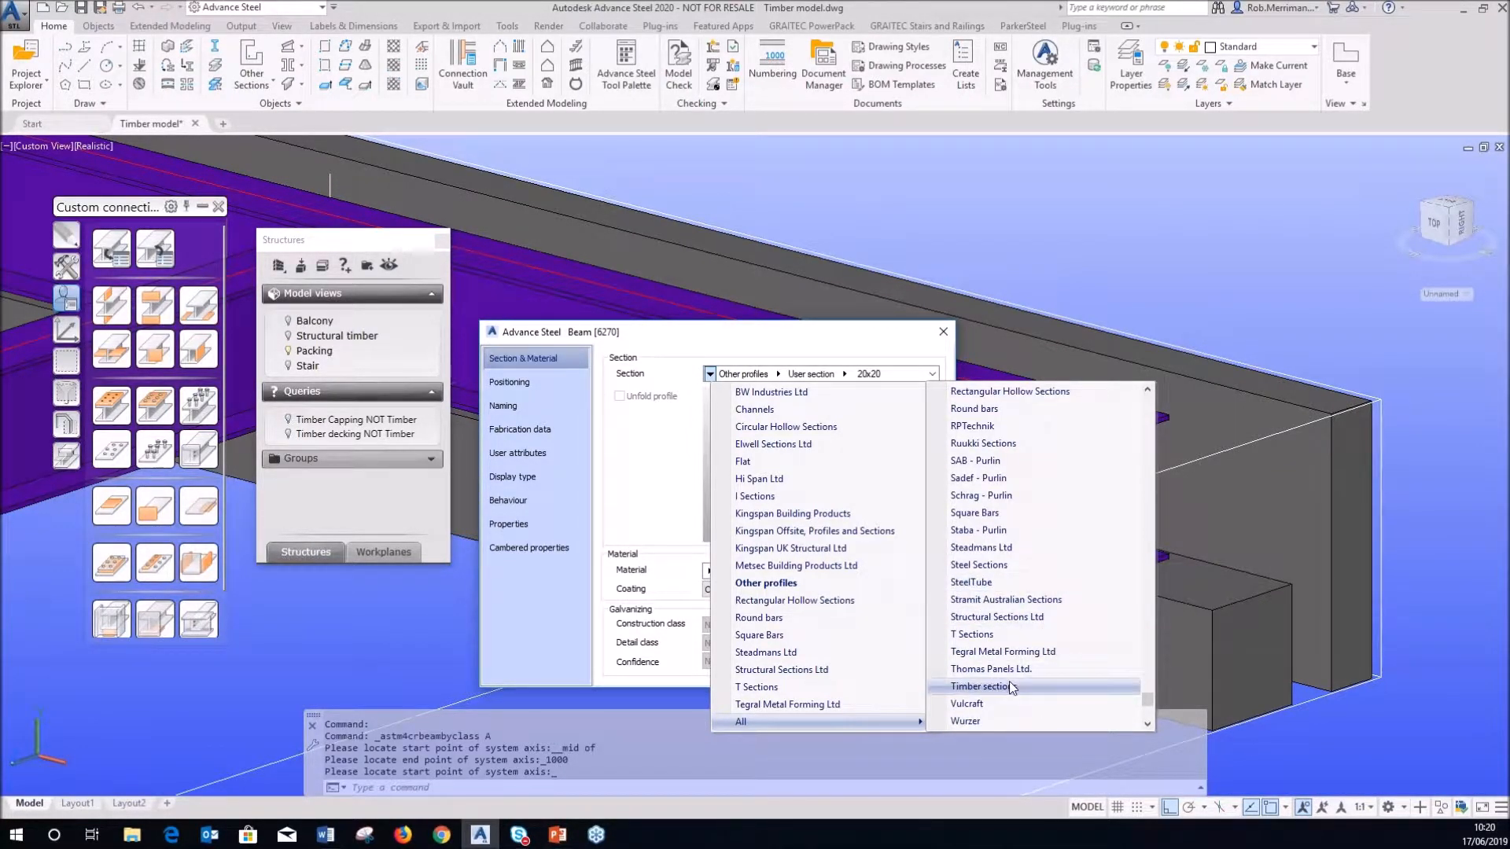
pyautogui.click(1006, 686)
# - Try the Stock squared timber section class for the new beam and browse its sizes
pyautogui.click(723, 375)
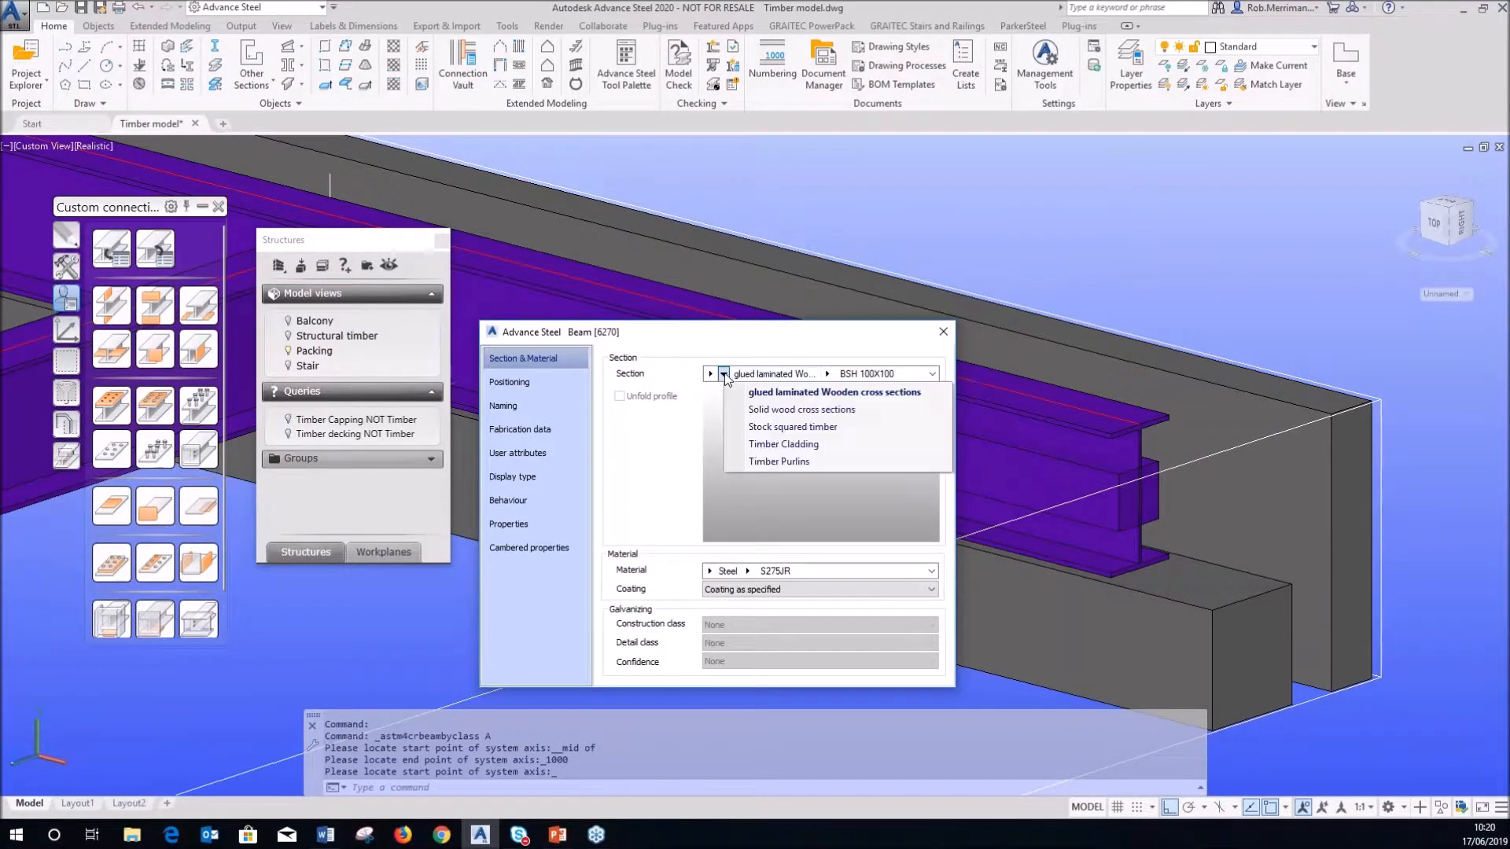
pyautogui.click(747, 427)
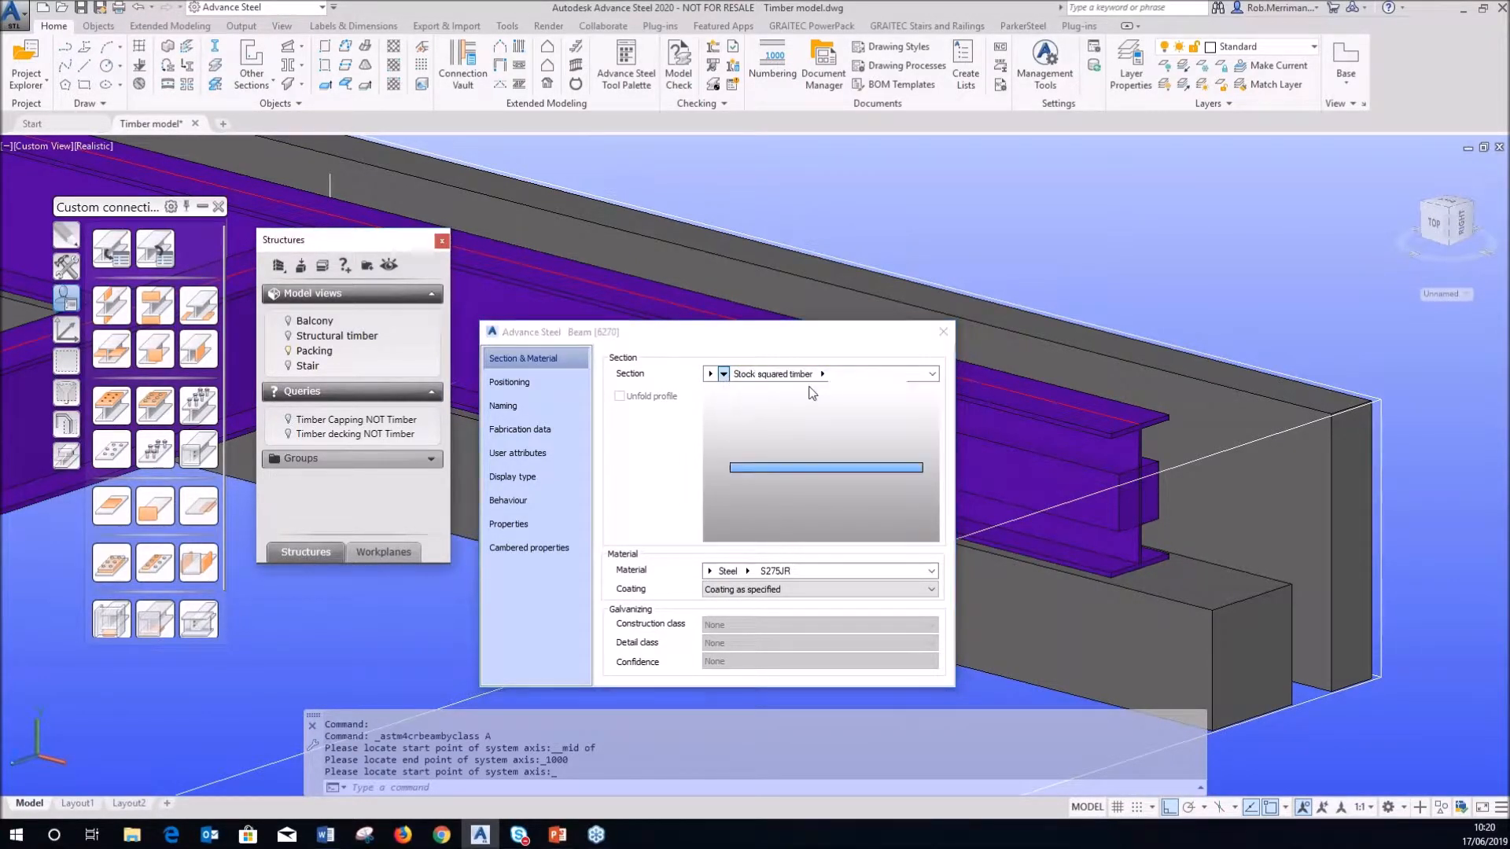
pyautogui.click(821, 374)
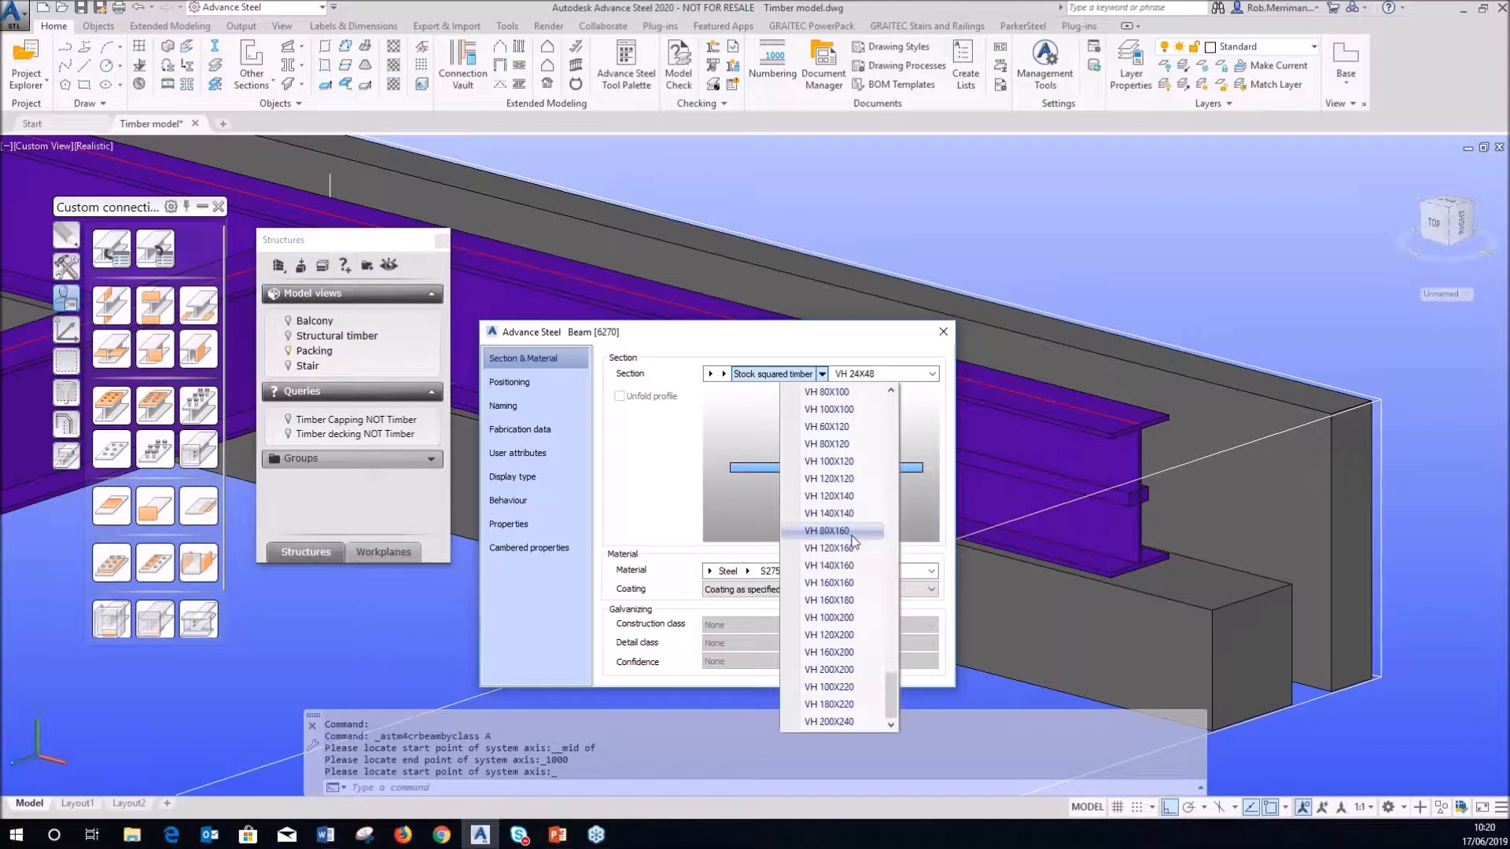
pyautogui.scroll(1, 818, 417)
# - Set the new beam's section to Solid wood cross sections VH 70X100
pyautogui.click(723, 375)
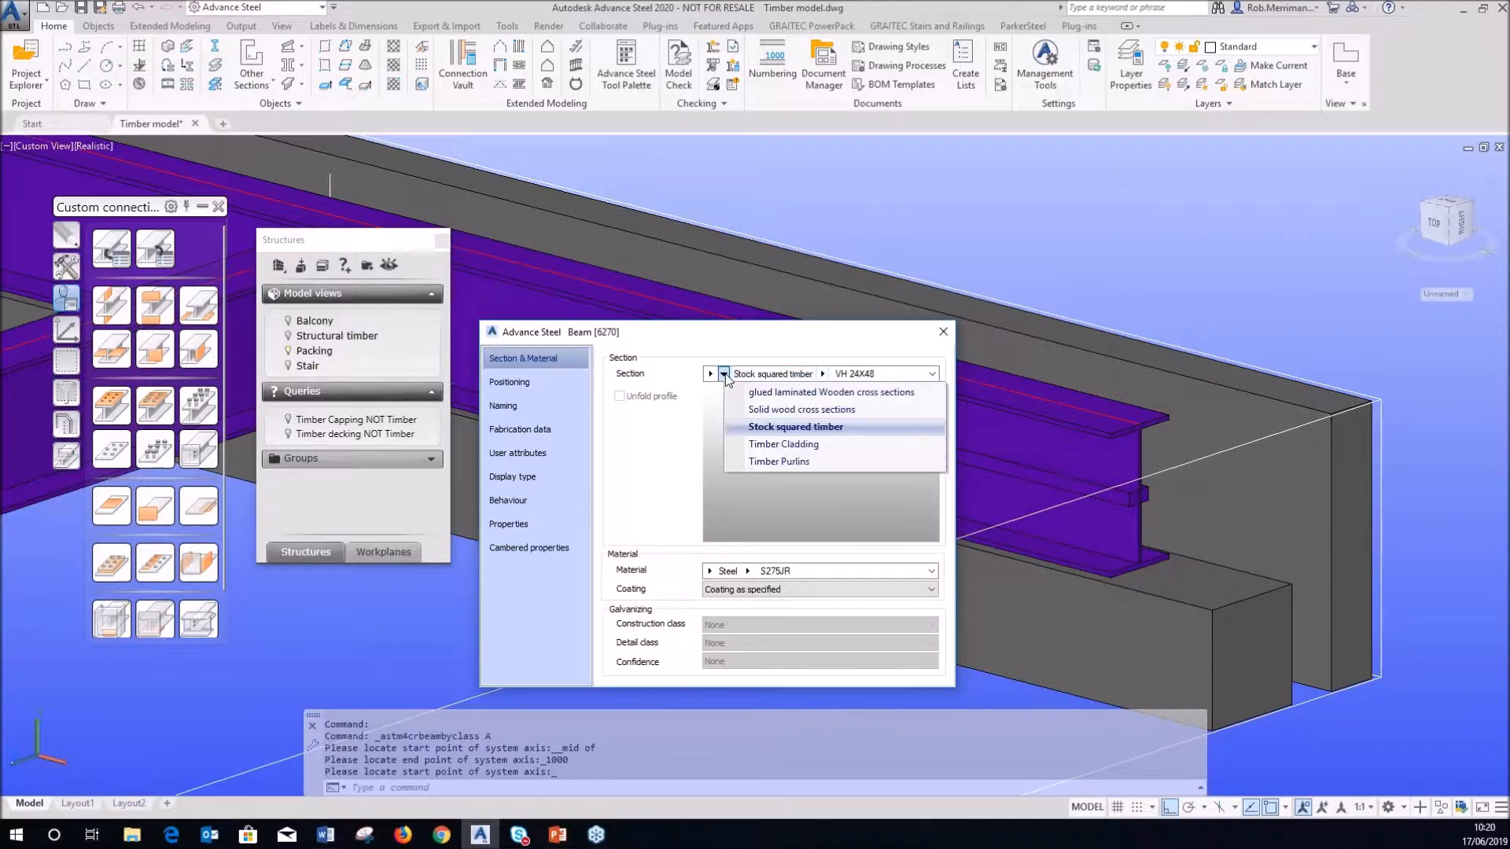
pyautogui.click(753, 410)
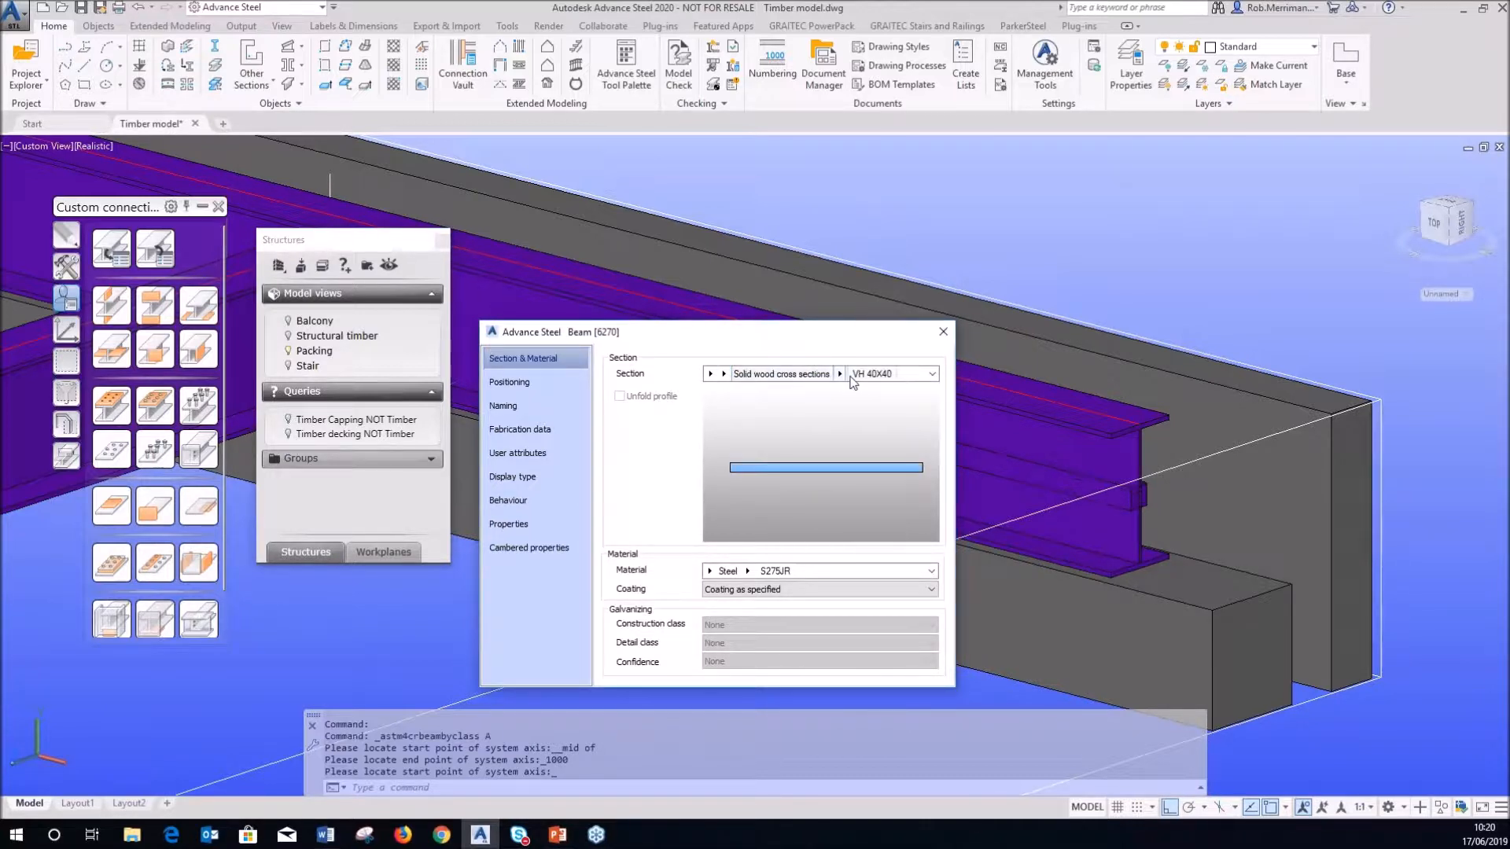
pyautogui.click(840, 374)
pyautogui.scroll(-3, 833, 515)
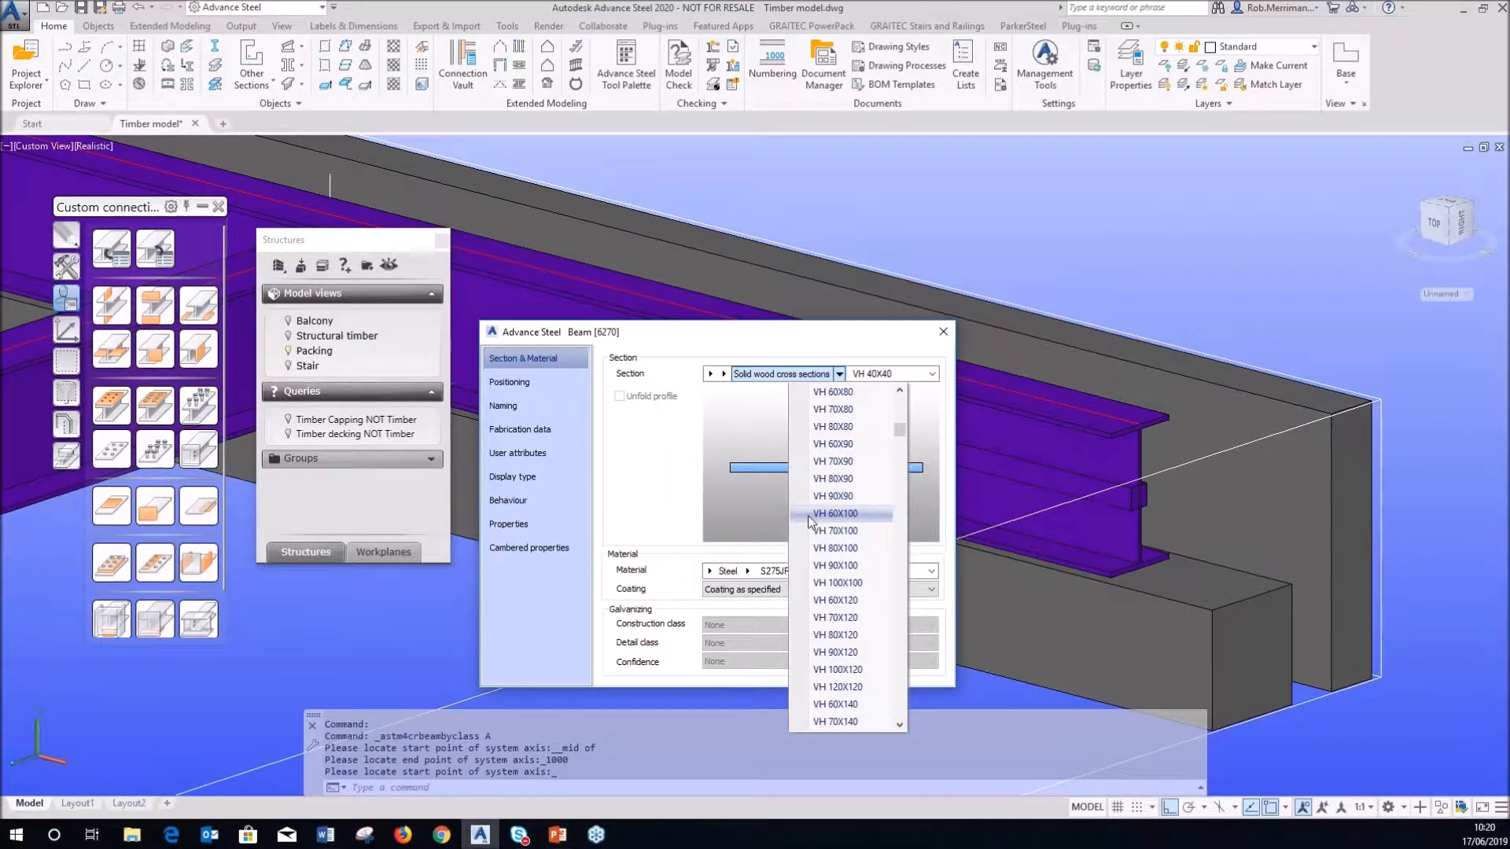
pyautogui.click(812, 532)
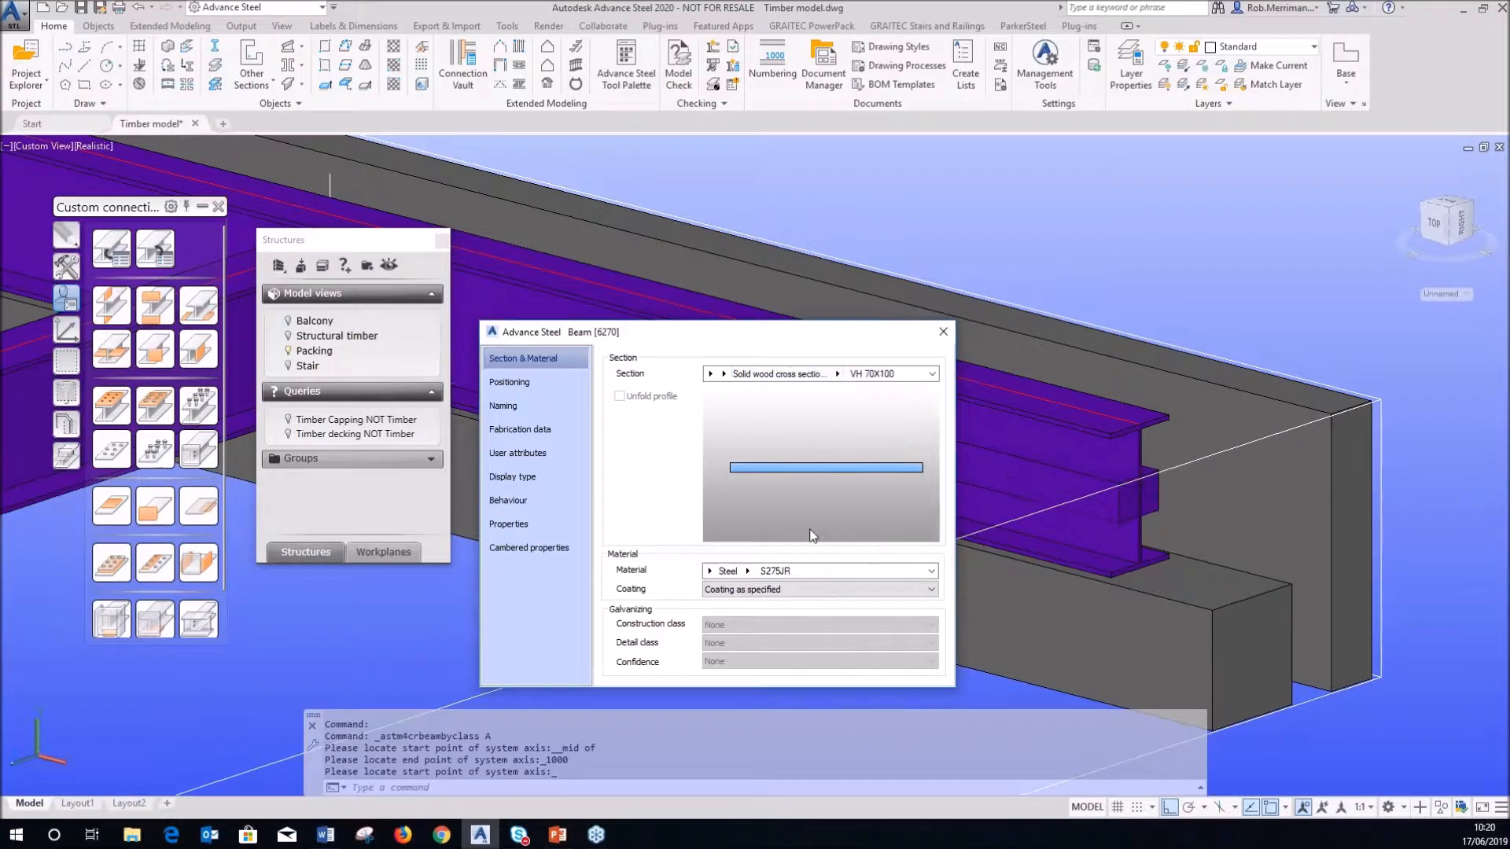
# - Rotate the beam to an angle of 90 and set its offset reference to the middle-right point
pyautogui.click(544, 389)
pyautogui.click(890, 402)
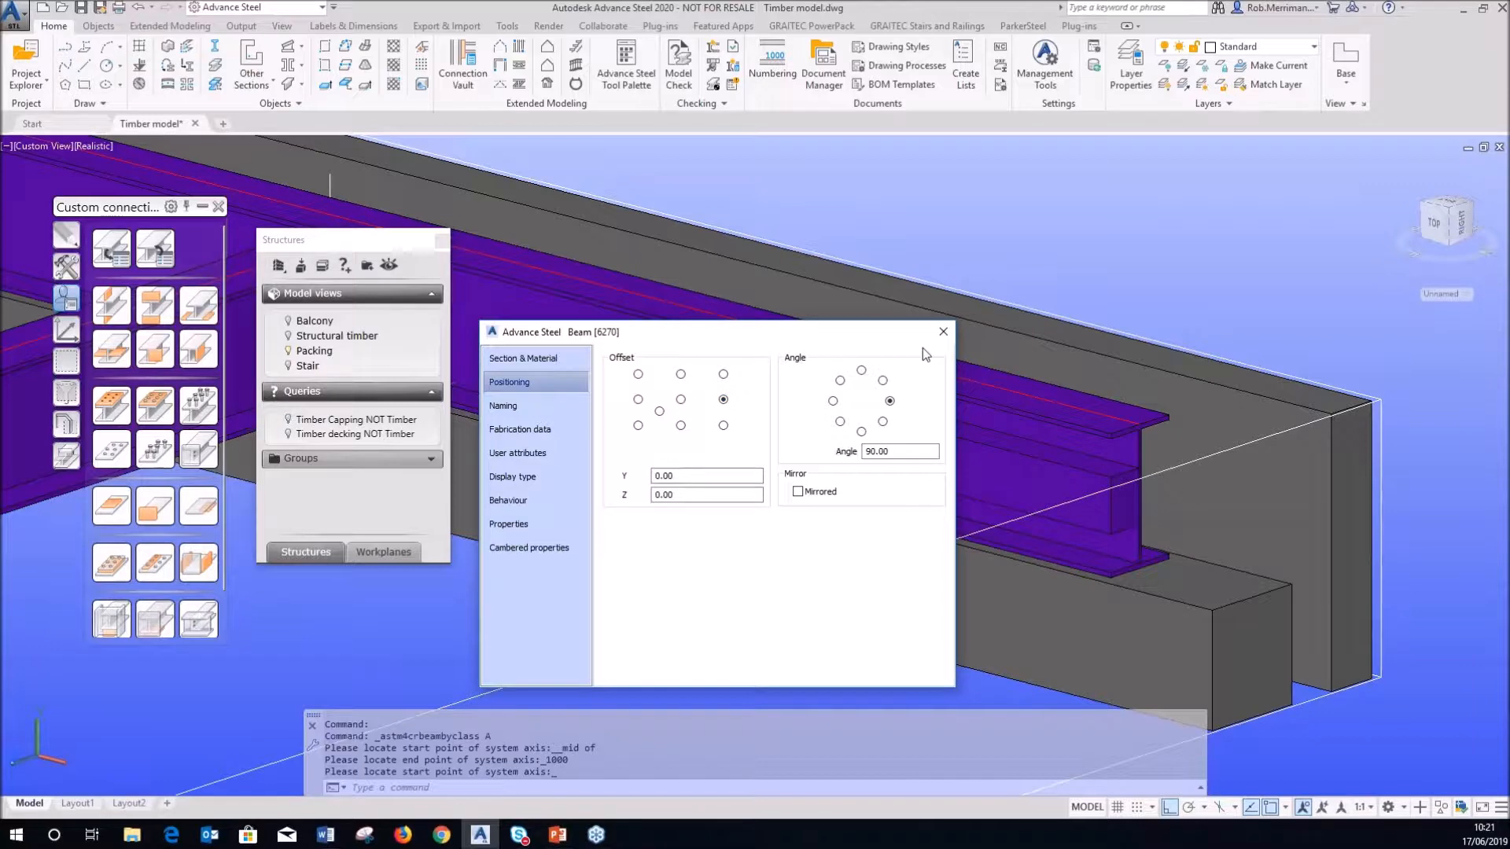
pyautogui.click(943, 334)
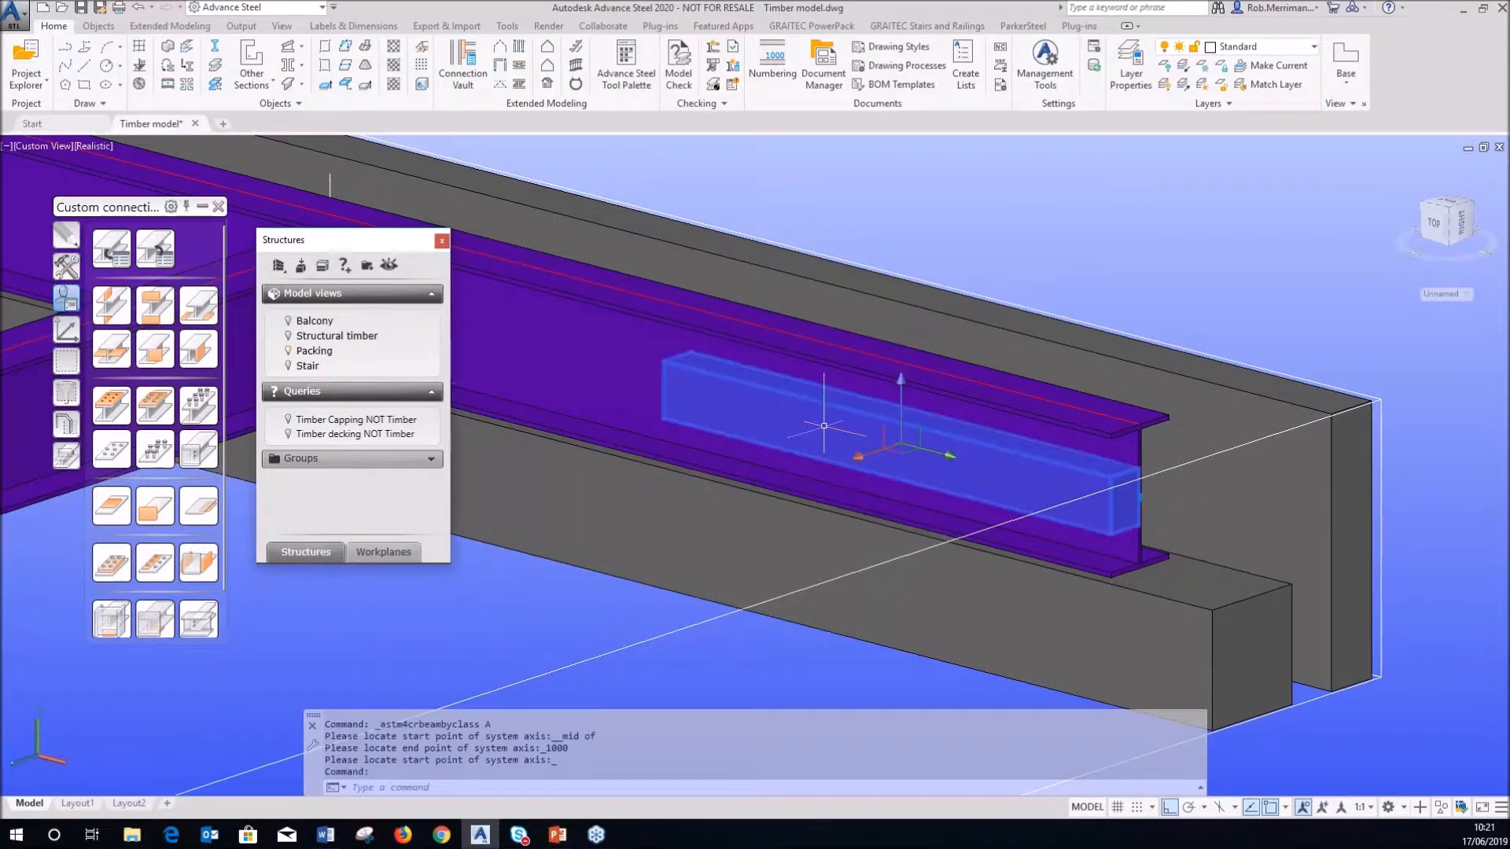
# - Move the new packing beam to the Timber beams layer and clear the selection
pyautogui.click(1241, 48)
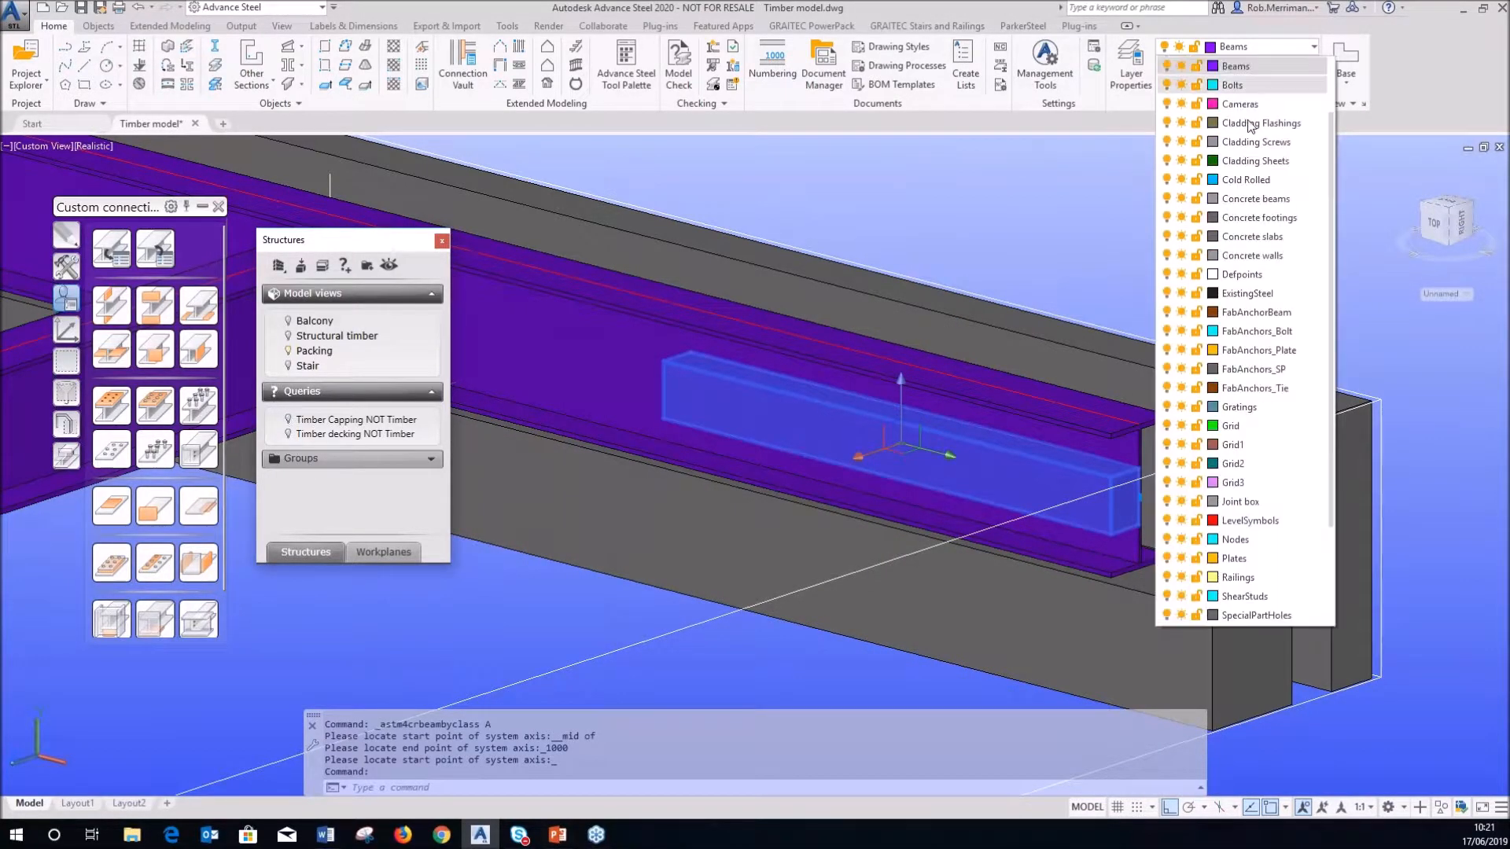
pyautogui.scroll(-3, 1239, 395)
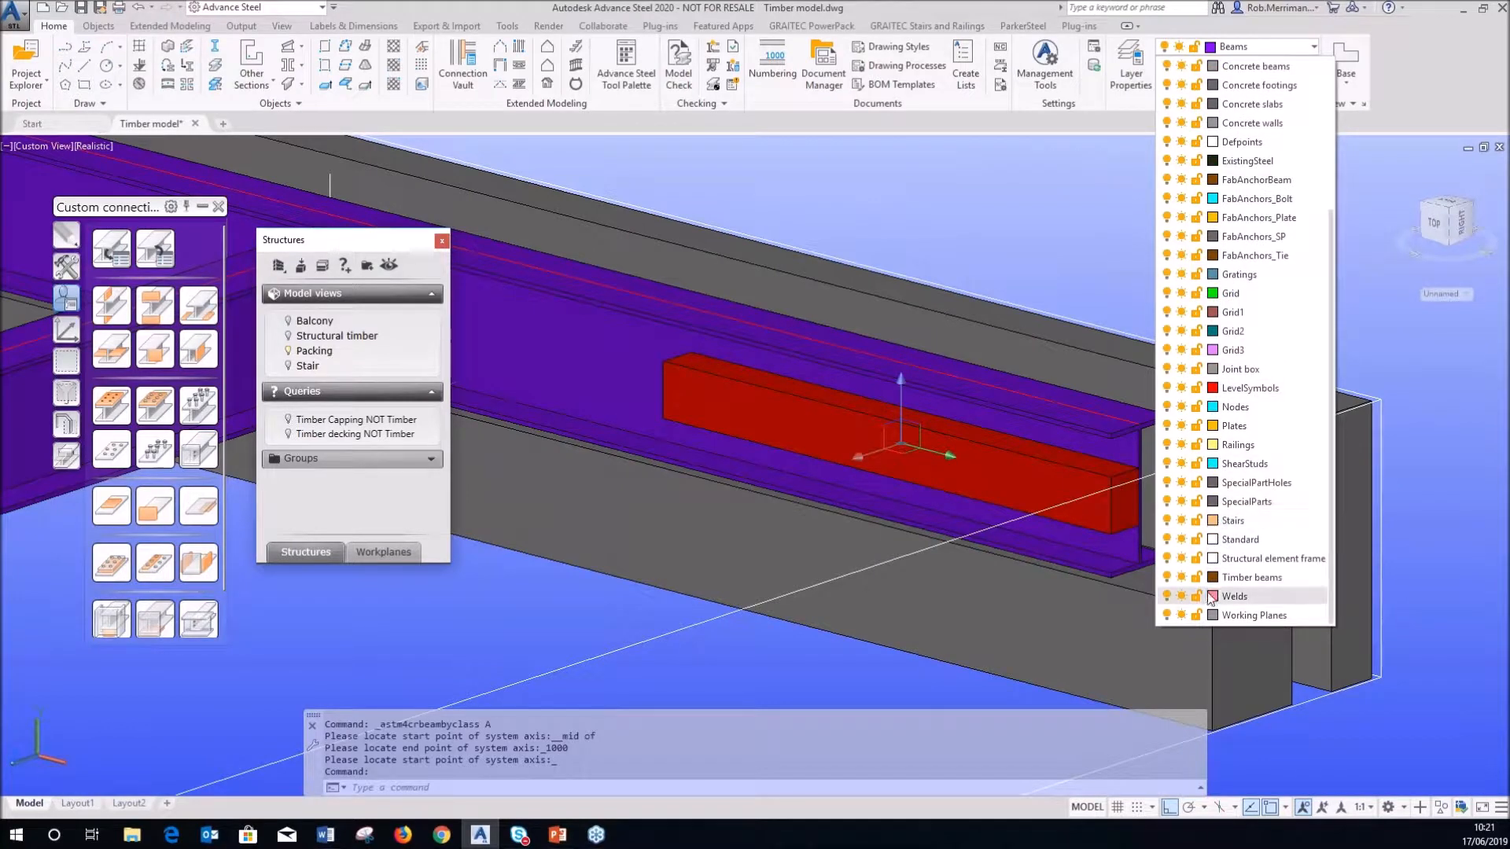
pyautogui.click(1242, 580)
pyautogui.press('Escape')
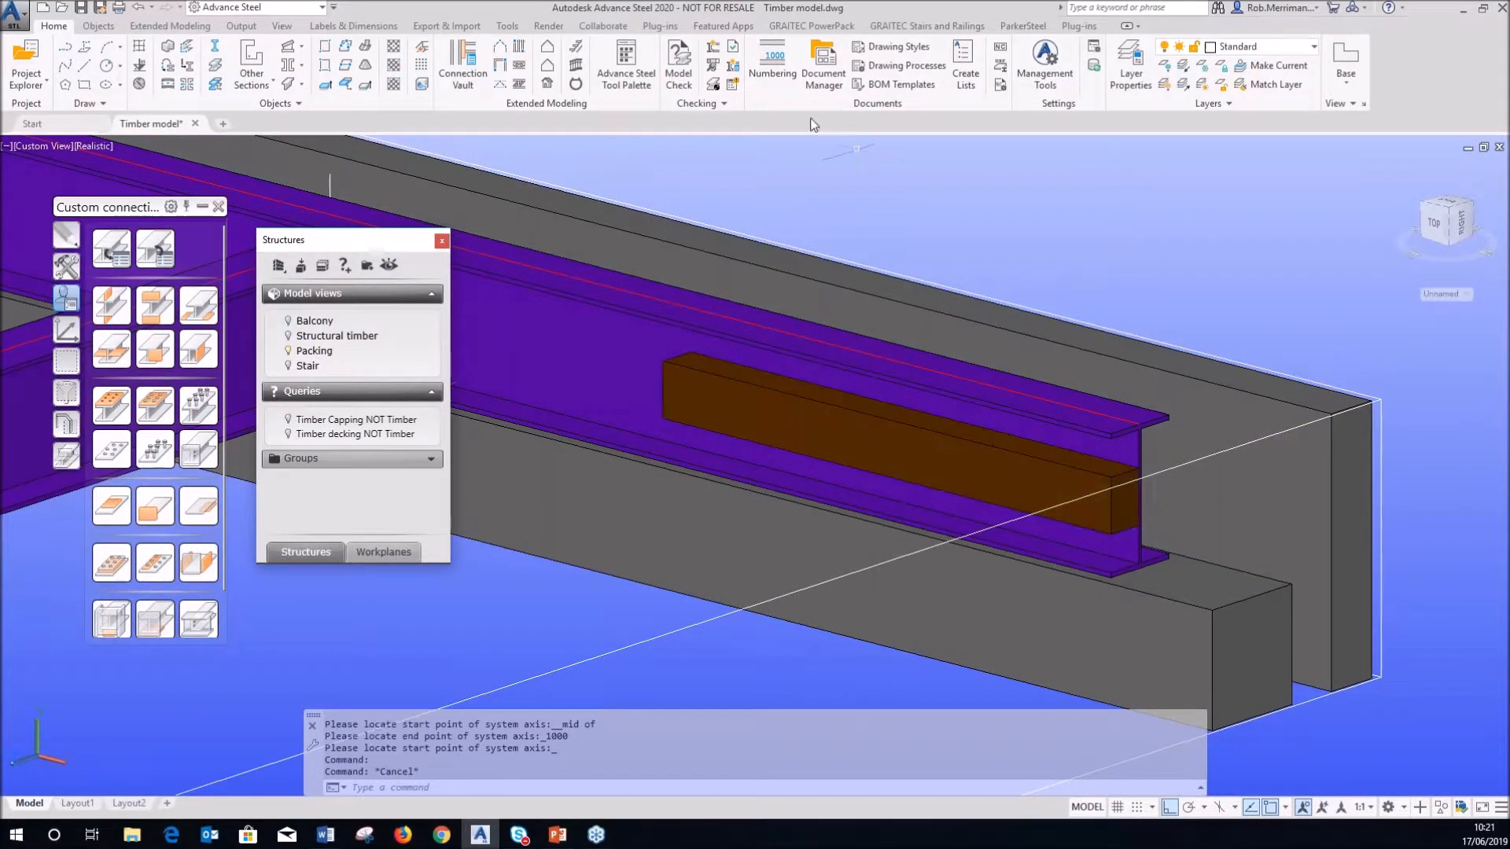
# - Set the packing beam's material to Timber and browse the model role options in its naming properties
pyautogui.doubleClick(734, 380)
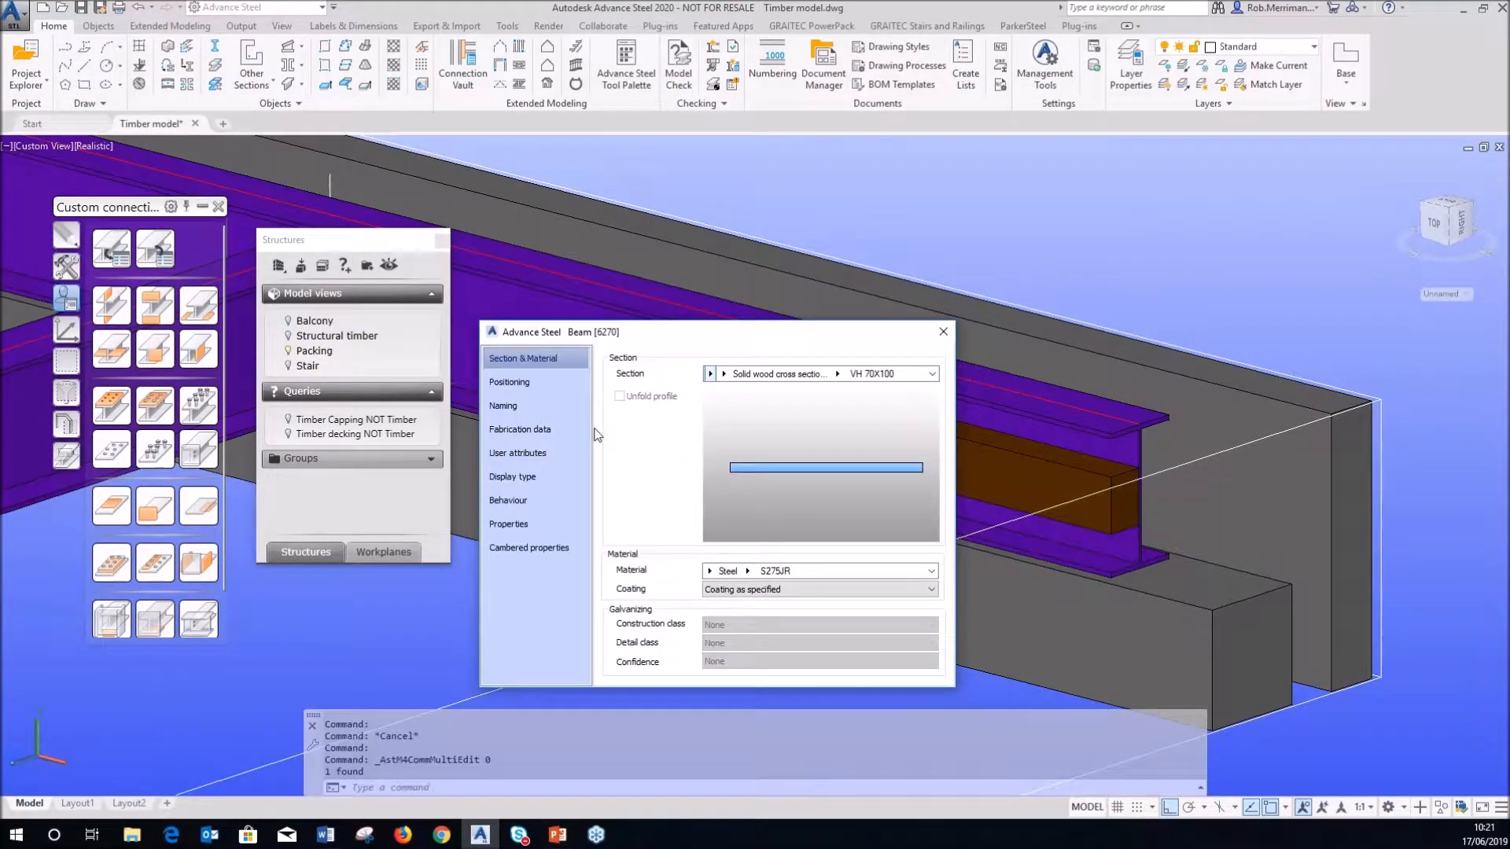
pyautogui.click(711, 572)
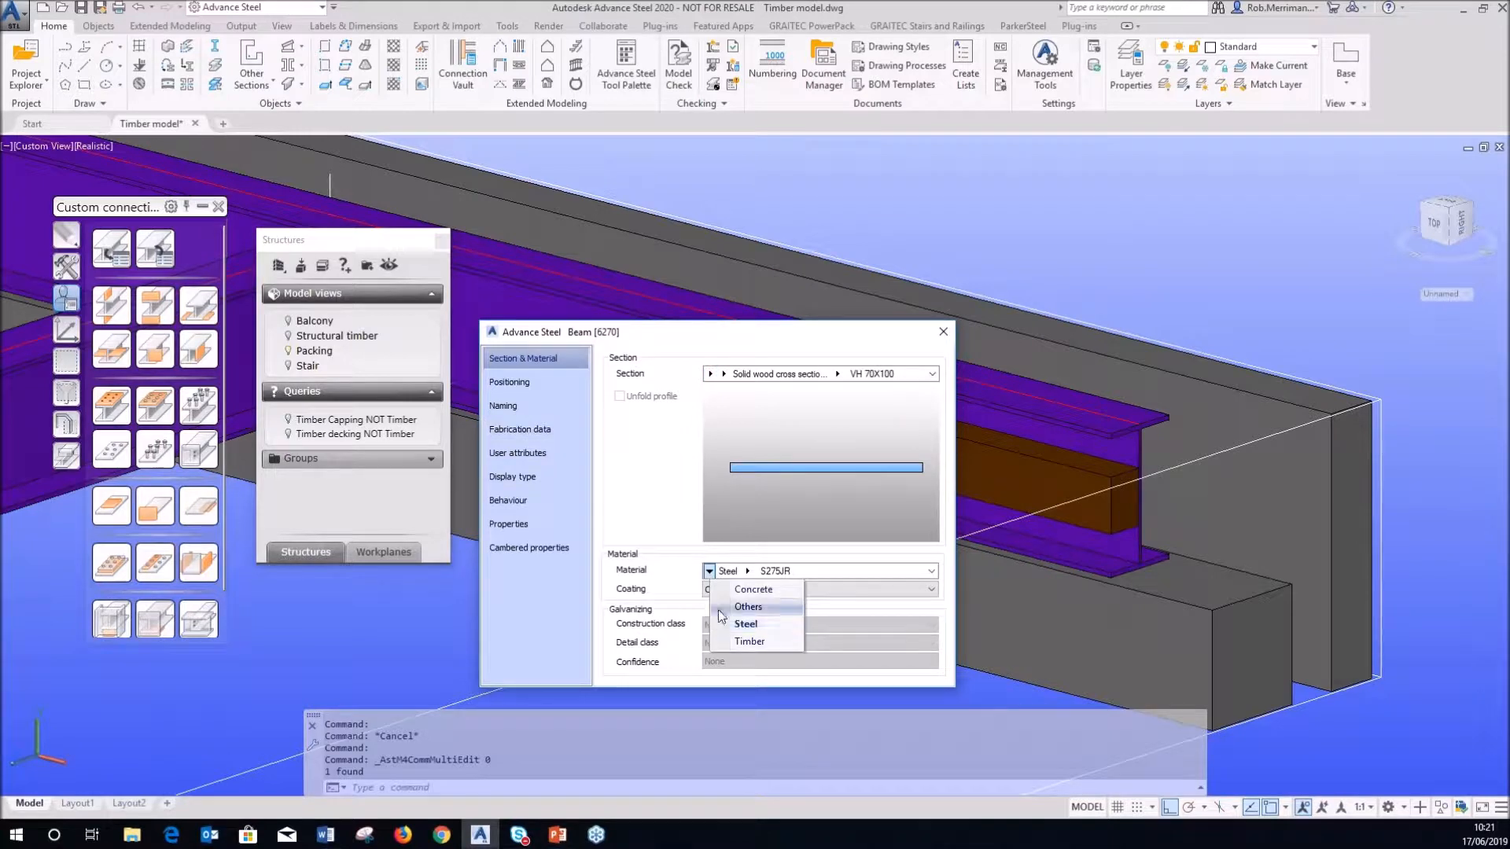
pyautogui.click(722, 641)
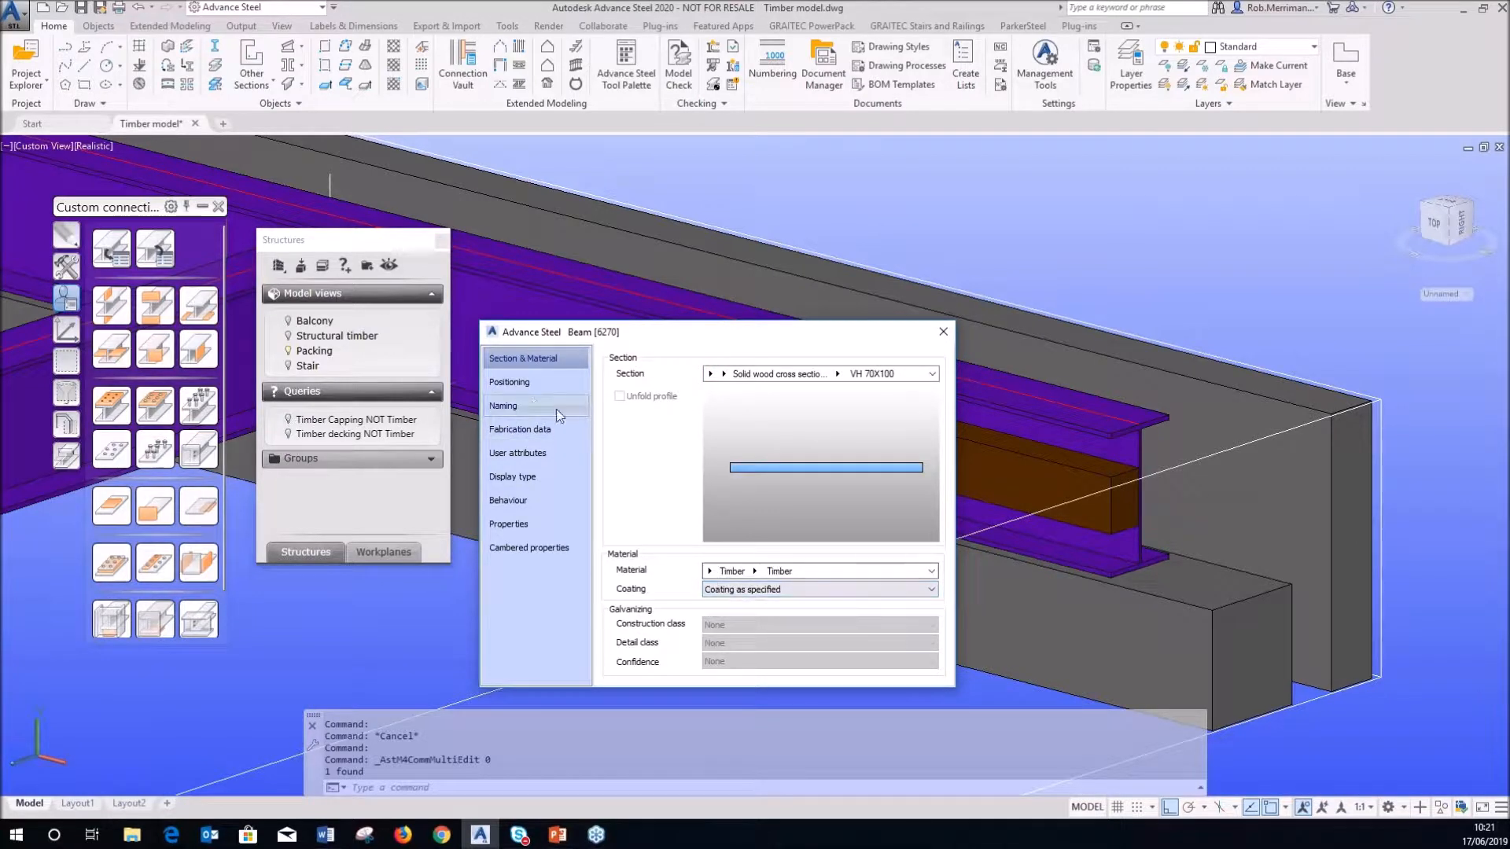
pyautogui.click(519, 405)
pyautogui.click(810, 561)
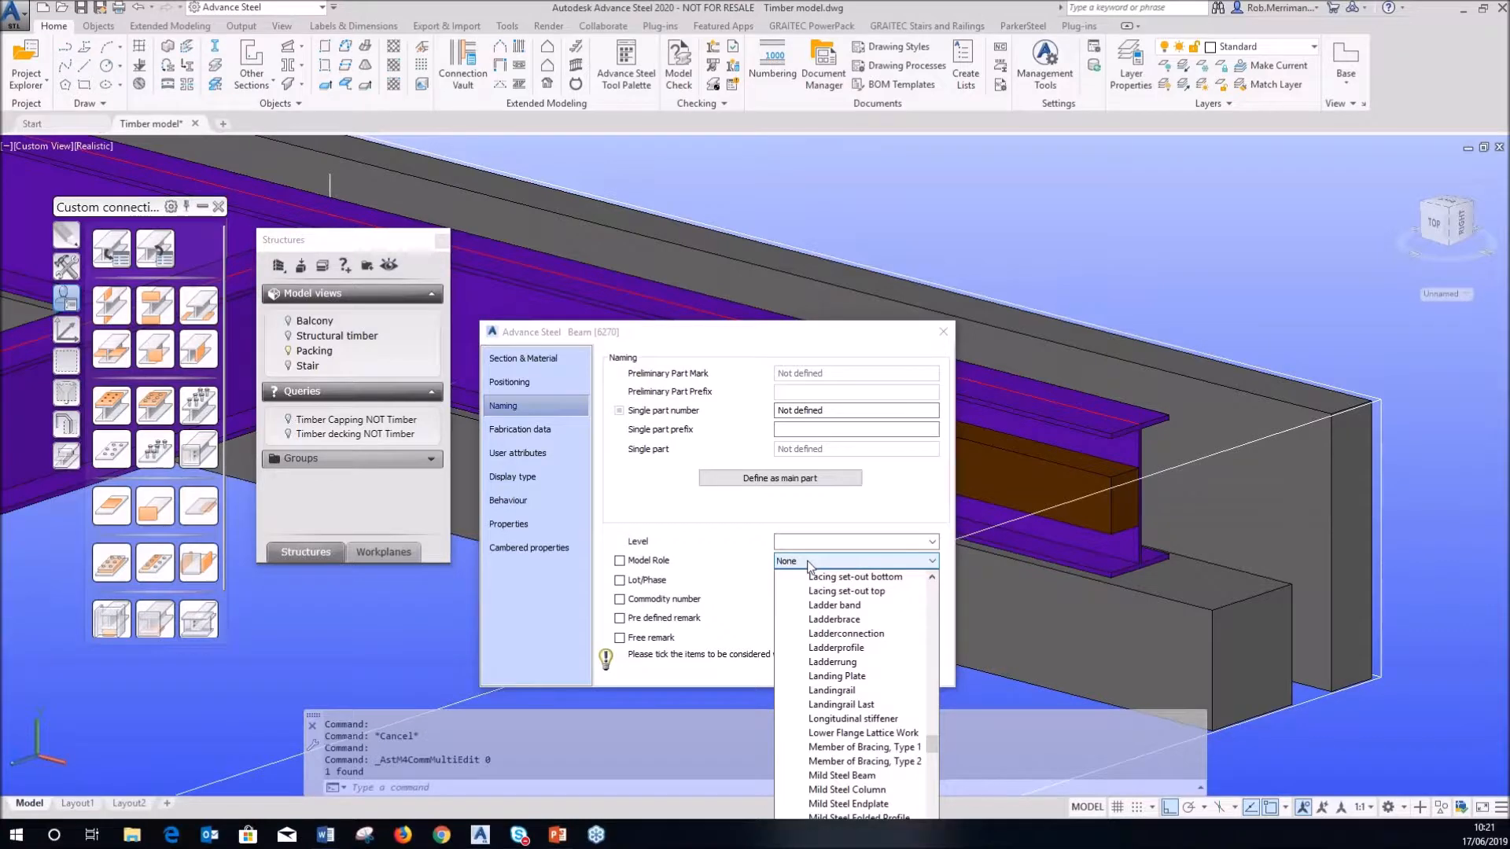
pyautogui.press('Escape')
pyautogui.press('Escape')
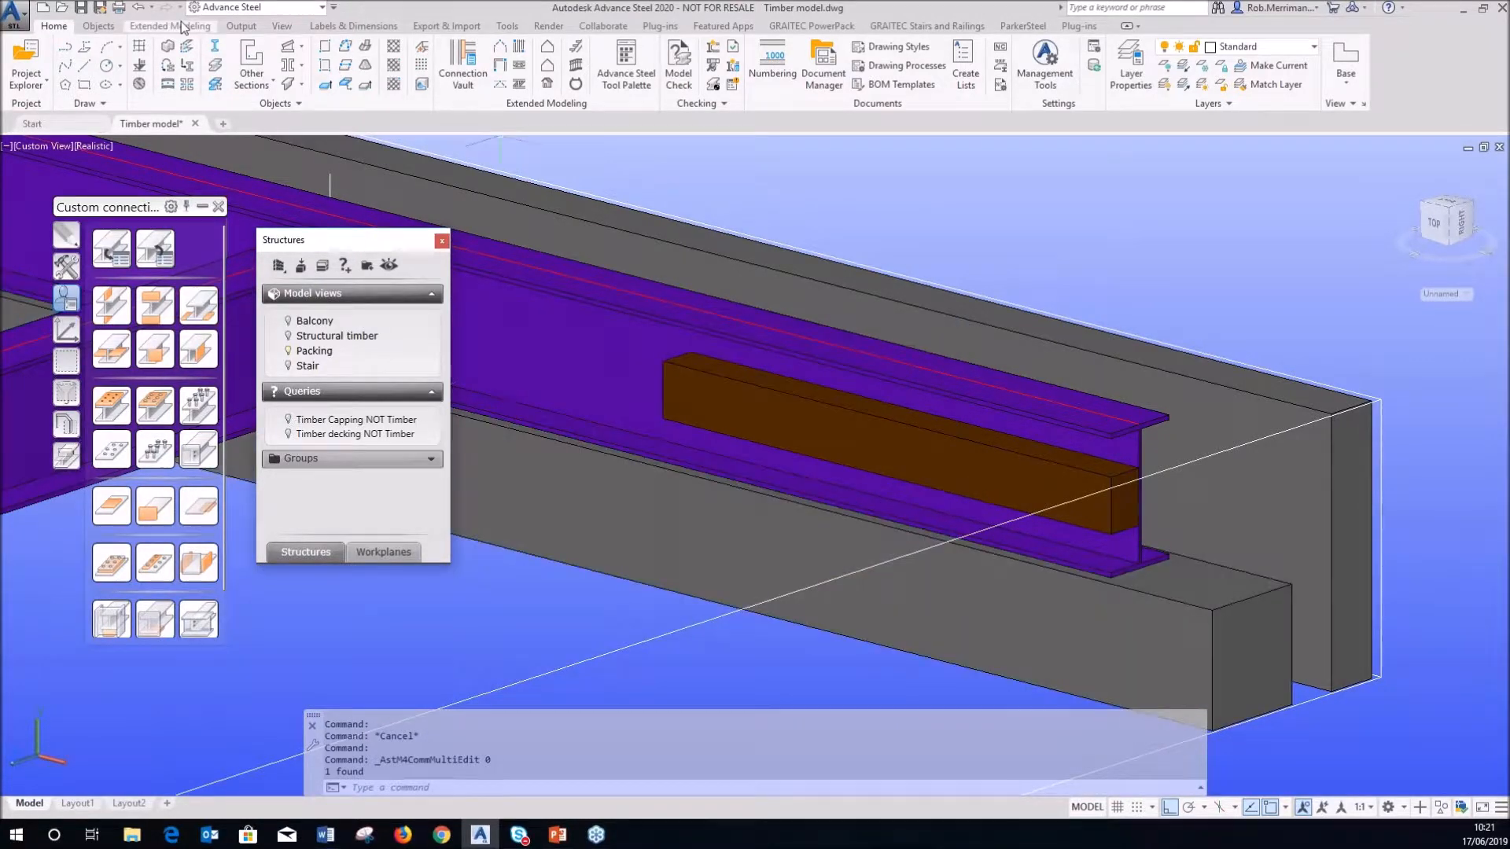
# - Start a weld point and choose the timber packing beam and the steel beam behind it as the connected parts
pyautogui.click(100, 26)
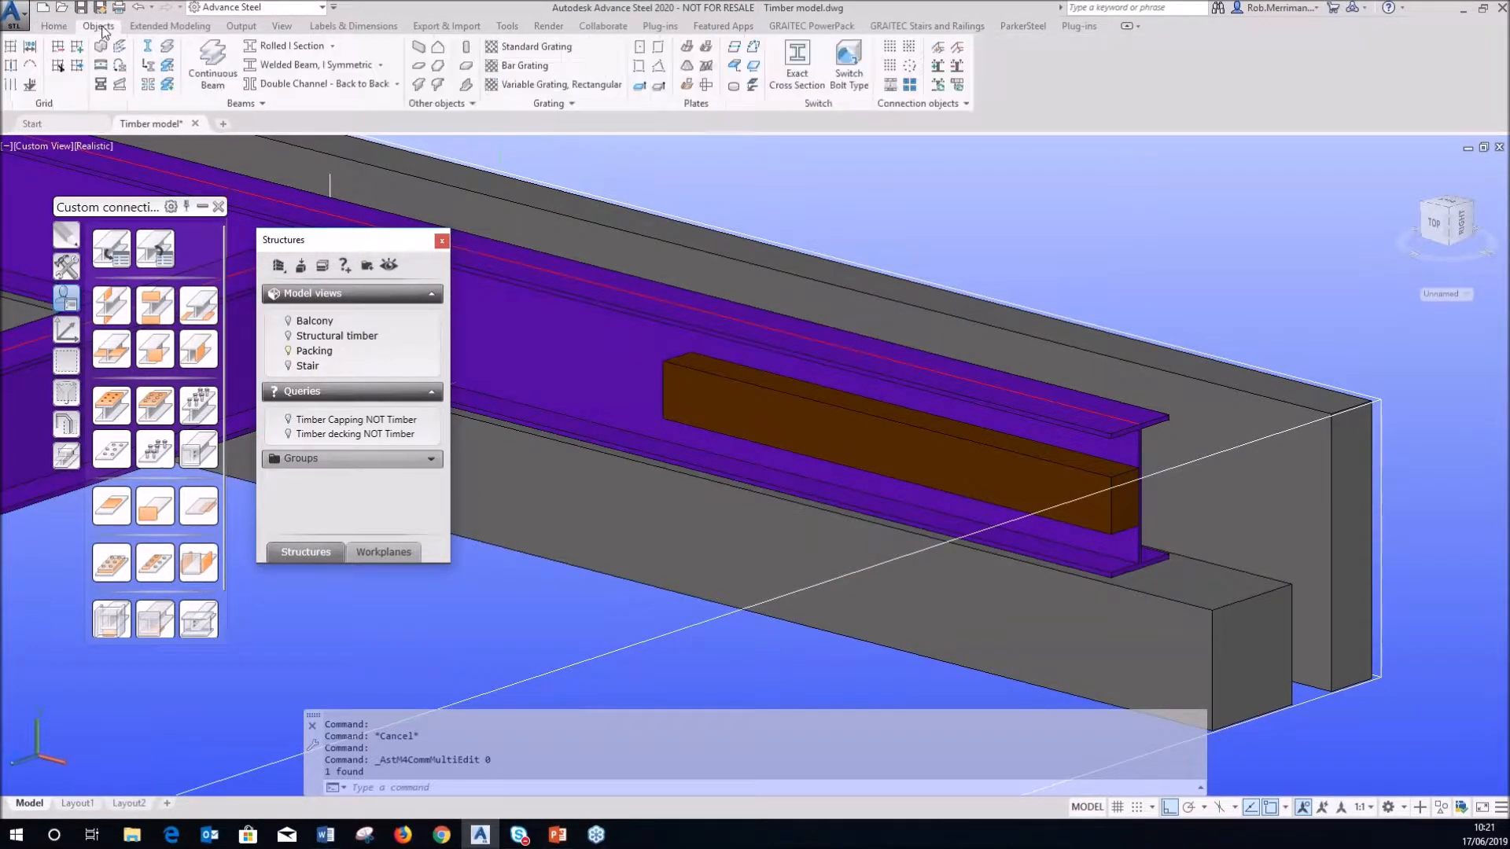
pyautogui.click(937, 49)
pyautogui.click(916, 442)
pyautogui.click(911, 371)
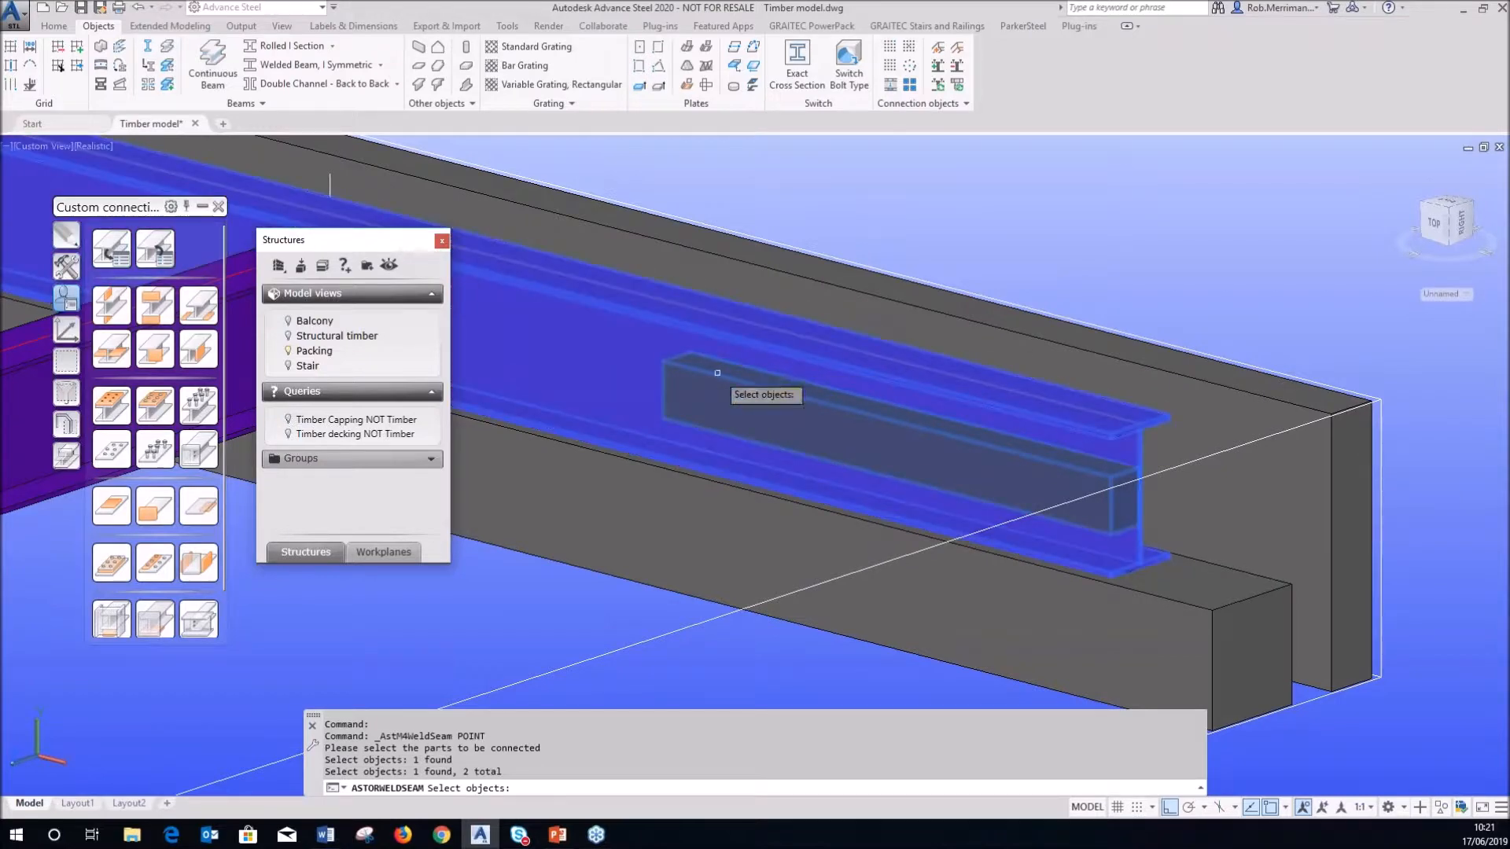
pyautogui.keyDown('shift'); pyautogui.moveTo(692, 364); pyautogui.dragTo(658, 248, button='middle'); pyautogui.keyUp('shift')
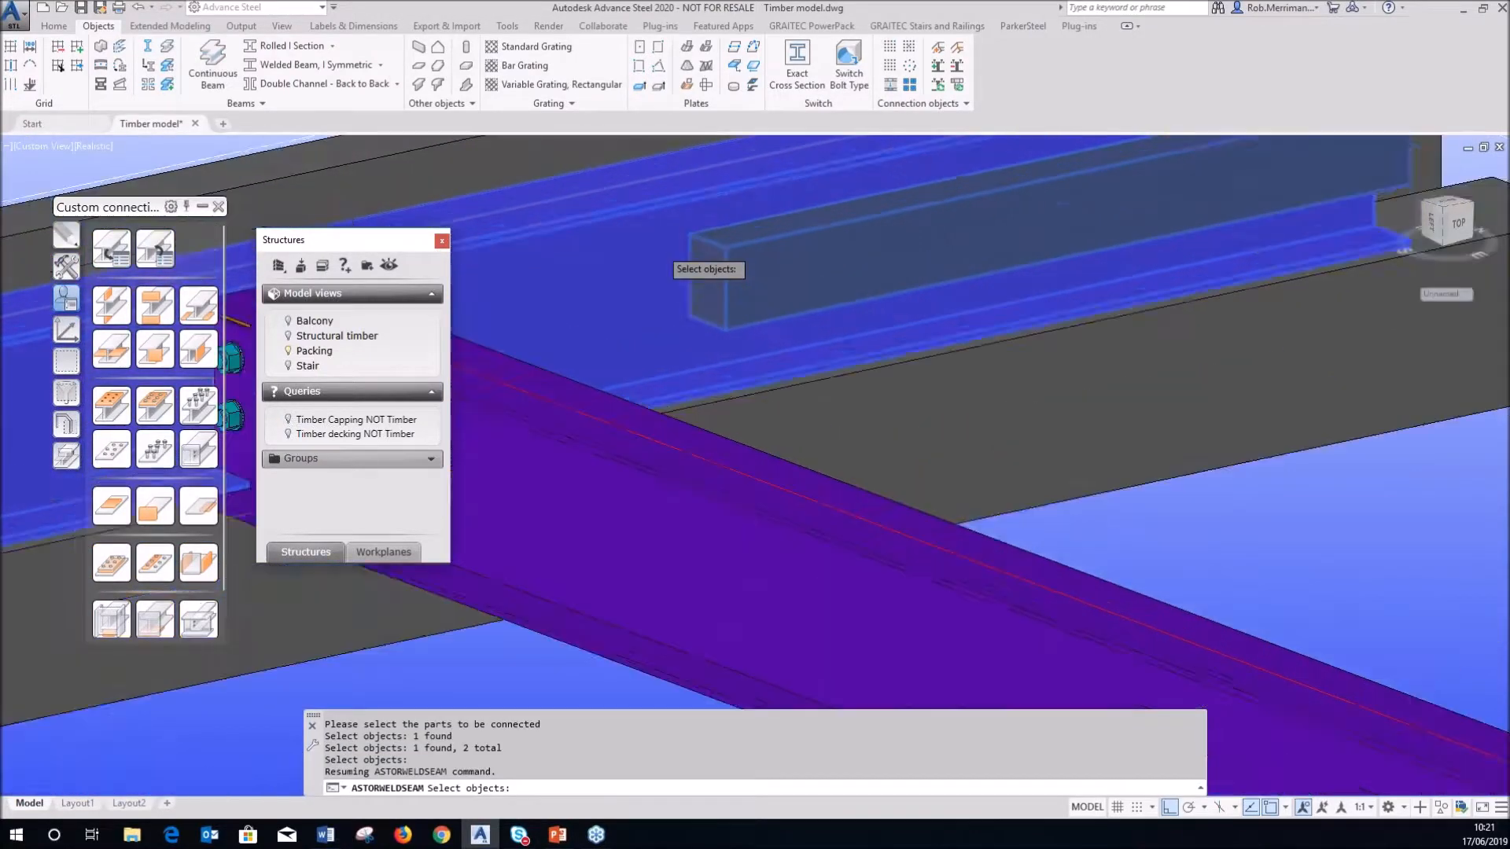
pyautogui.scroll(5, 659, 247)
pyautogui.rightClick(662, 250)
# - Place the weld at the midpoint of the packing beam's vertical end edge against the steel beam's web
pyautogui.keyDown('shift'); pyautogui.rightClick(737, 312); pyautogui.keyUp('shift')
pyautogui.click(771, 420)
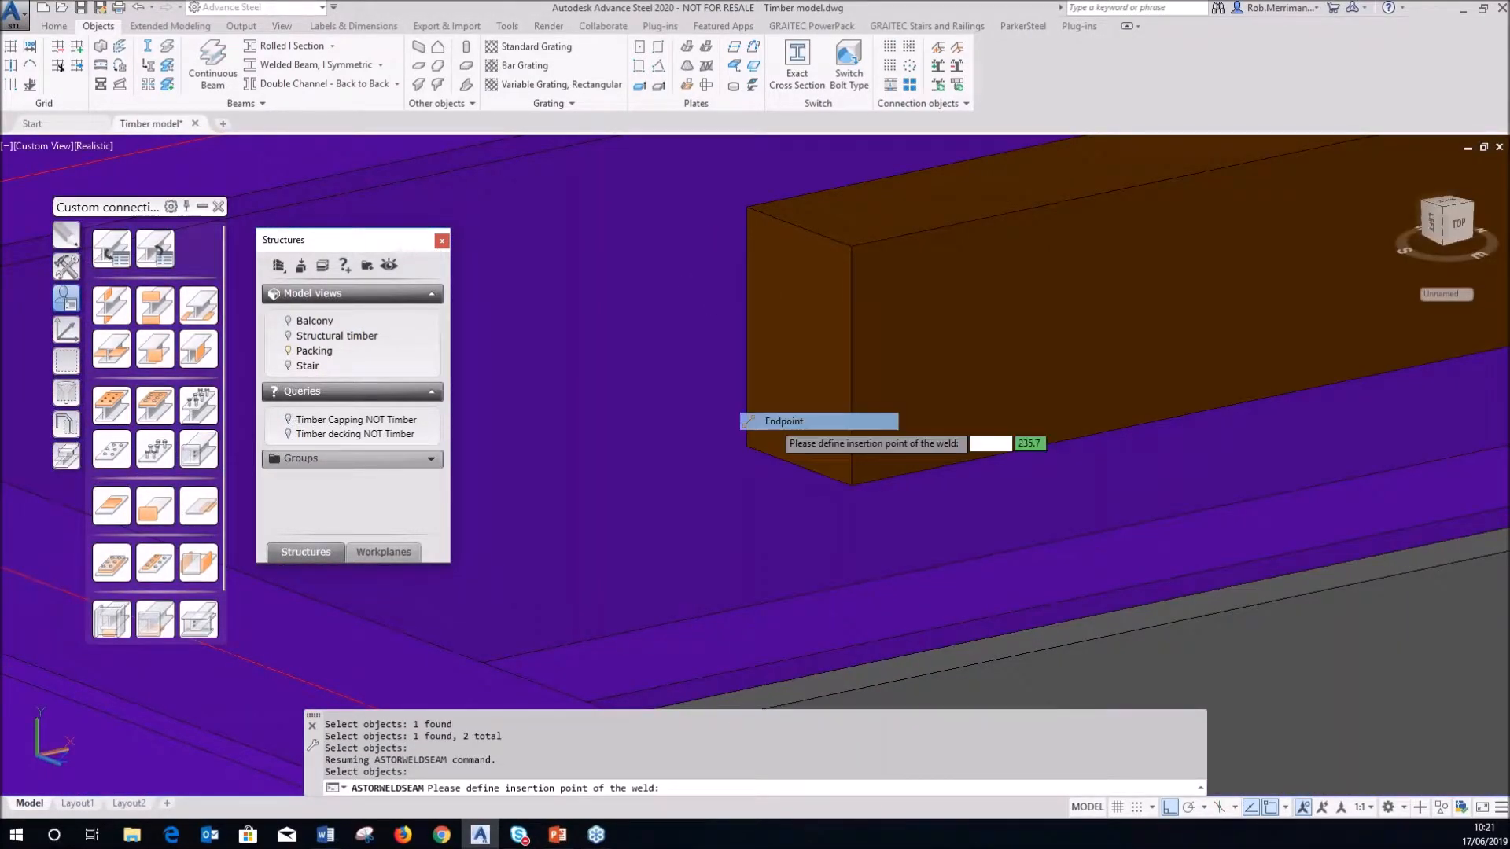
pyautogui.keyDown('shift'); pyautogui.rightClick(747, 338); pyautogui.keyUp('shift')
pyautogui.click(774, 462)
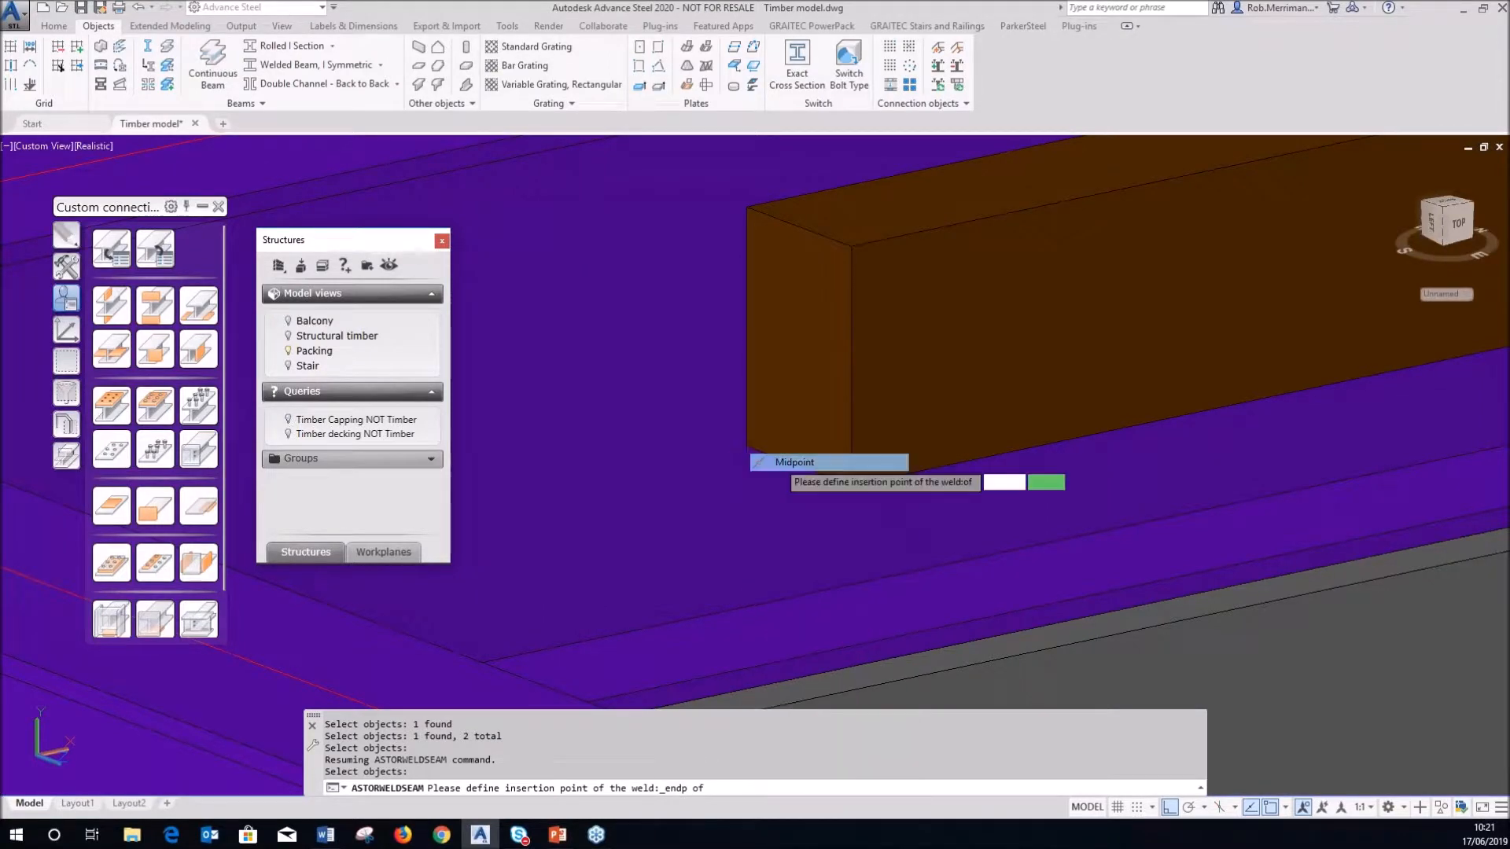
pyautogui.keyDown('shift'); pyautogui.rightClick(734, 356); pyautogui.keyUp('shift')
pyautogui.click(776, 477)
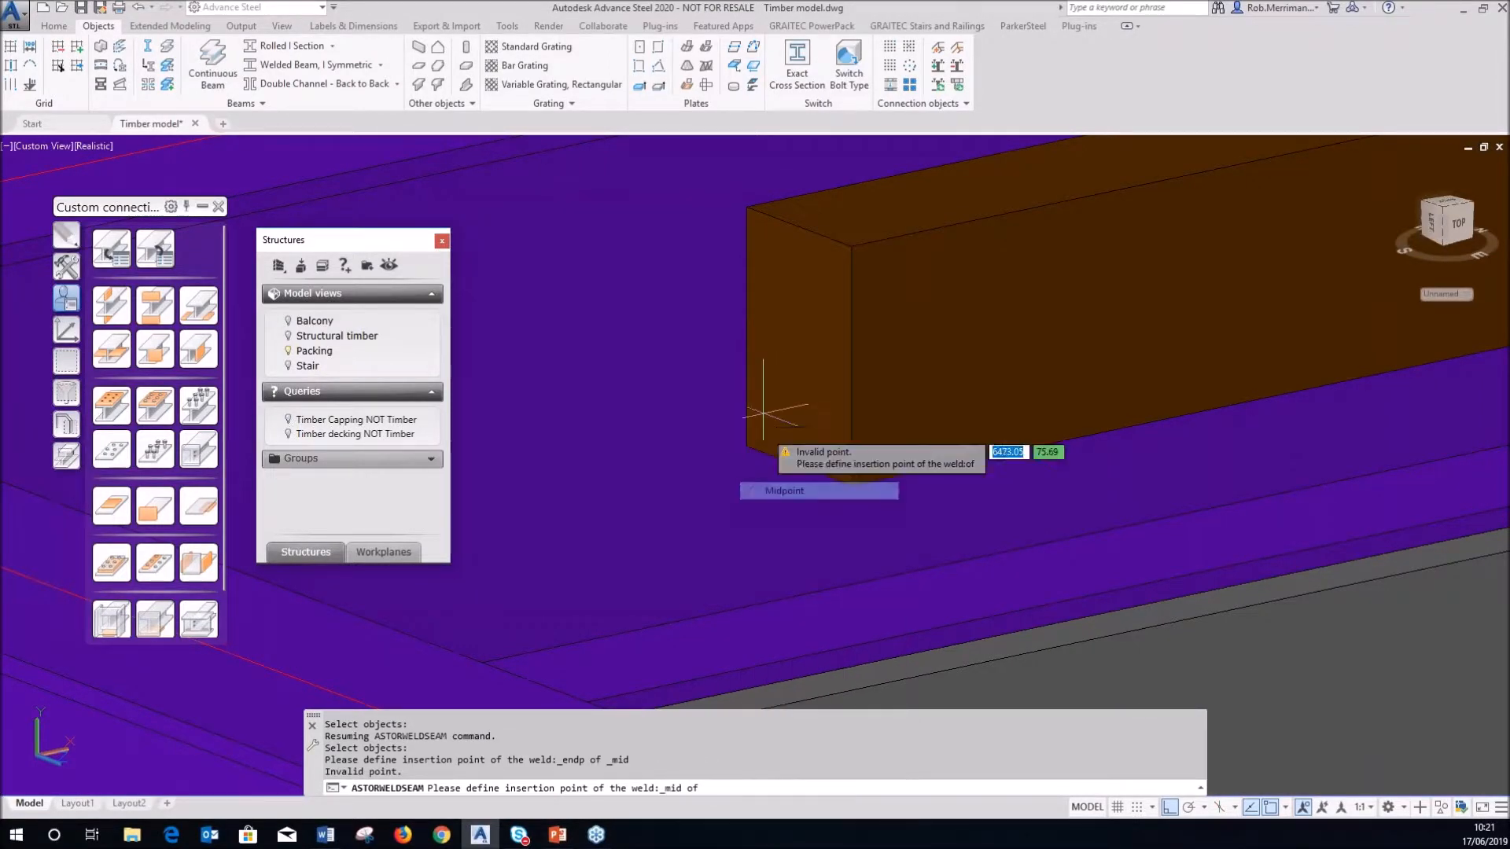
pyautogui.click(755, 356)
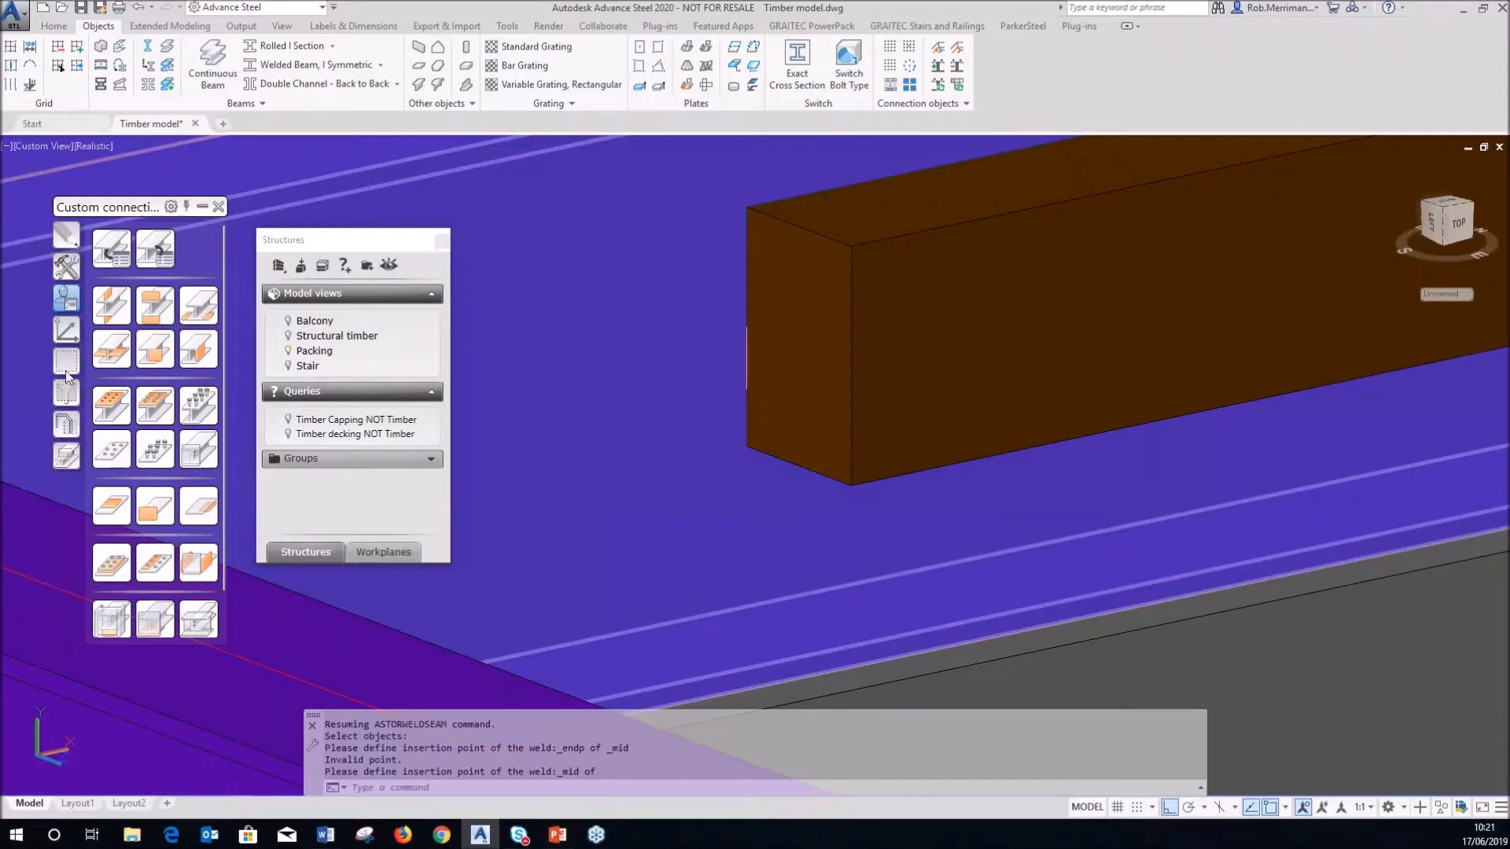
# - Highlight the main structure of the long steel beam to check which packing pieces are connected to it
pyautogui.click(66, 364)
pyautogui.click(155, 449)
pyautogui.press('Return')
pyautogui.scroll(-6, 1102, 650)
pyautogui.scroll(4, 776, 518)
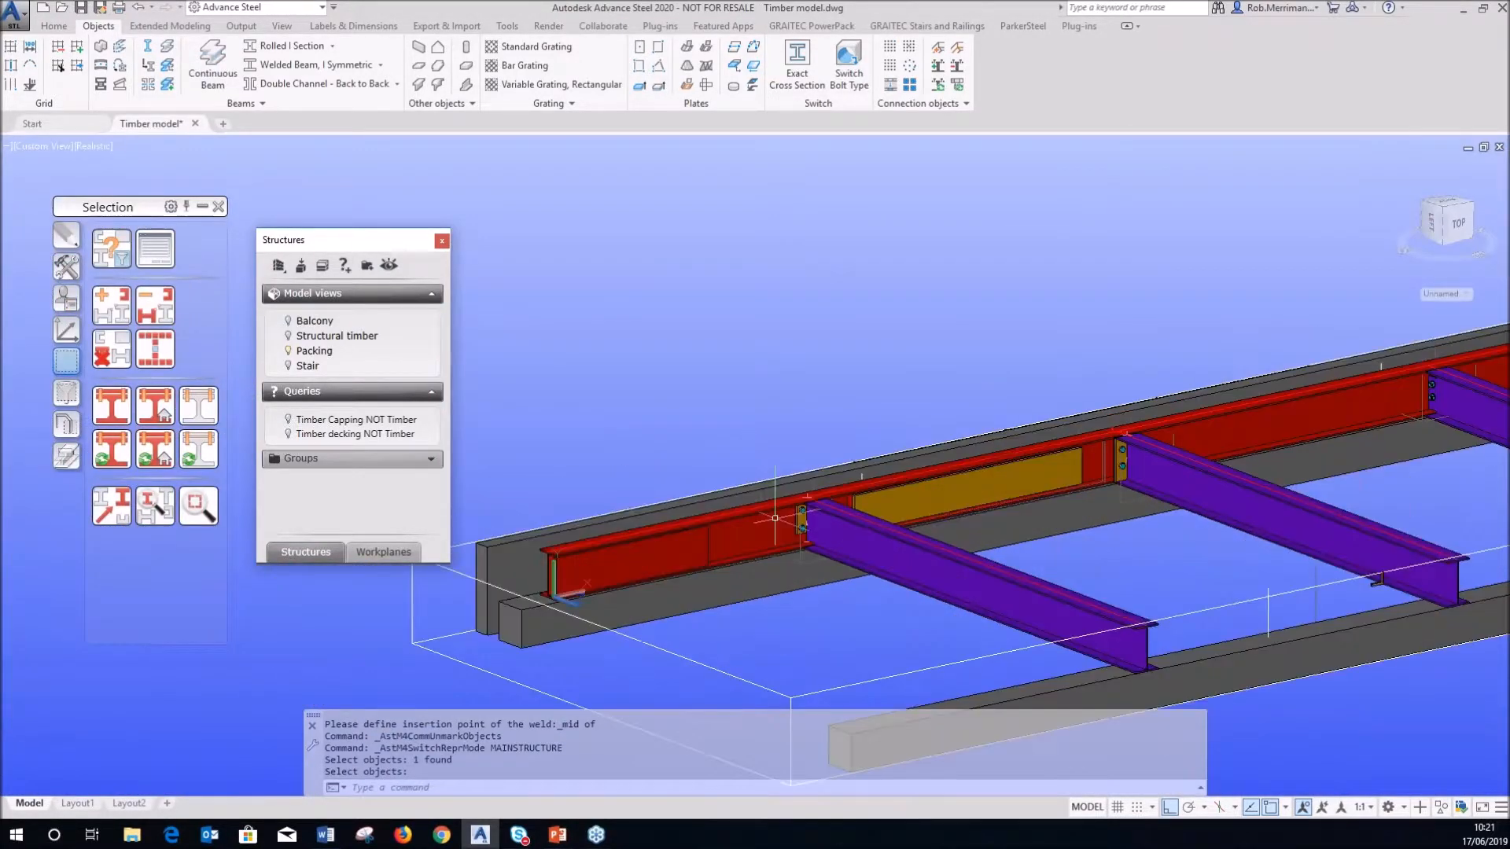
# - Enable the weld option in the Plate on plate joint of the plate packing, then close its properties
pyautogui.scroll(4, 775, 517)
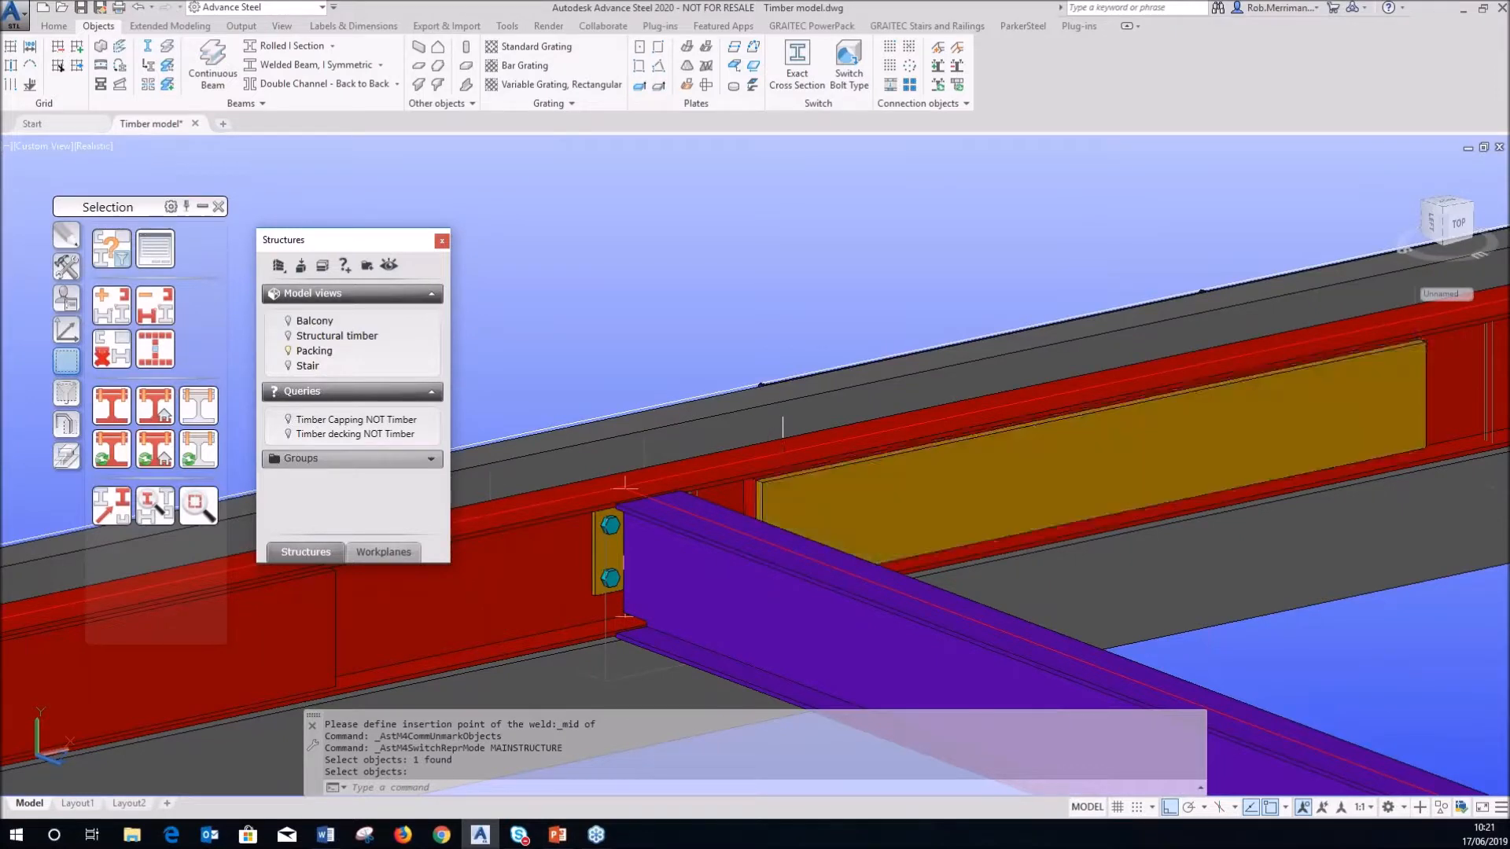
pyautogui.click(775, 518)
pyautogui.rightClick(778, 518)
pyautogui.click(832, 567)
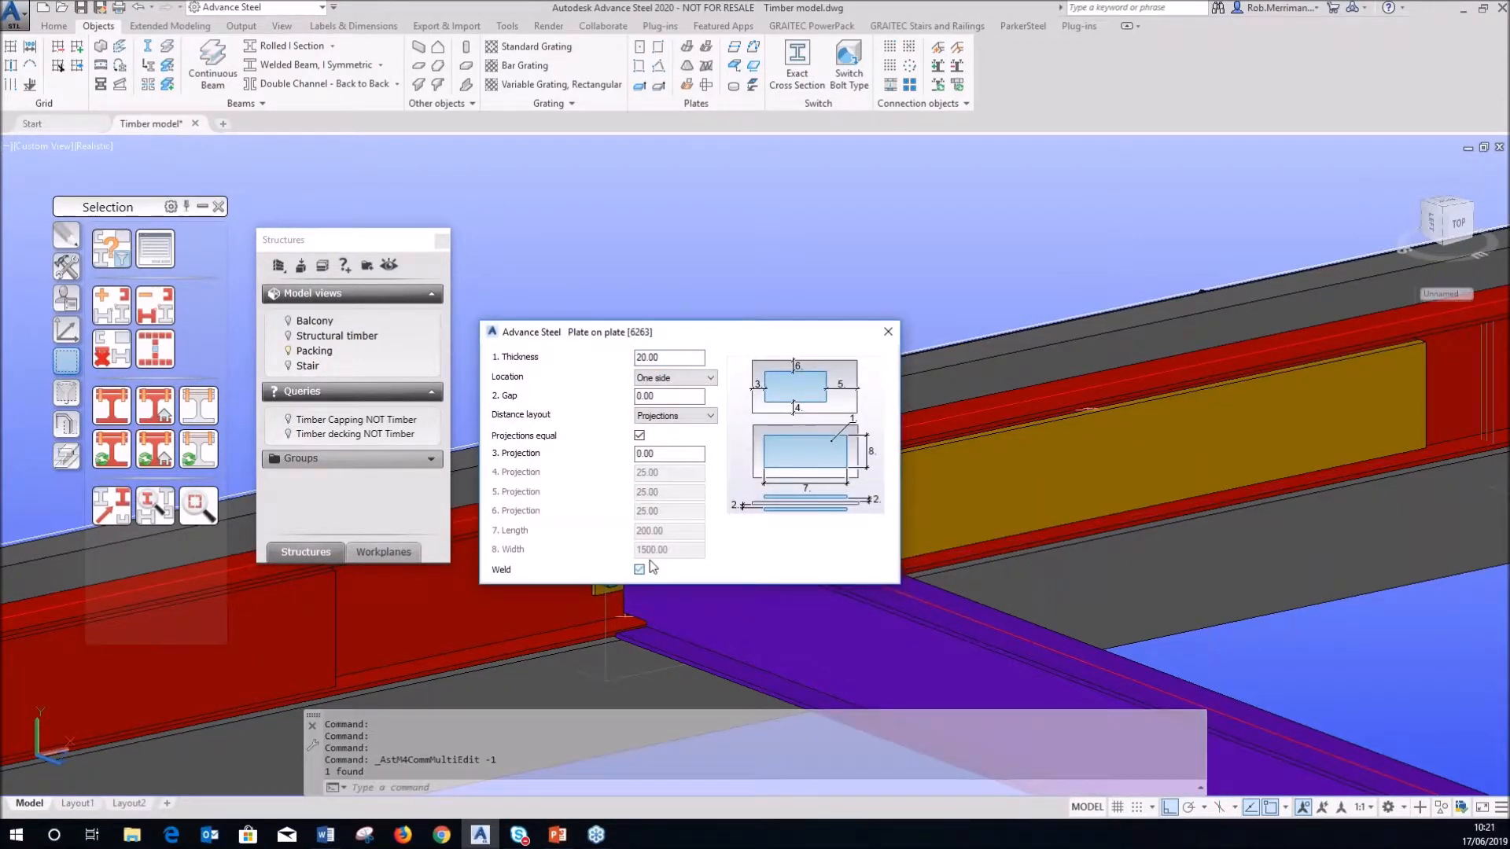
pyautogui.click(888, 332)
# - Highlight the steel beam's main structure again to check that the plate packing belongs to the assembly
pyautogui.click(166, 446)
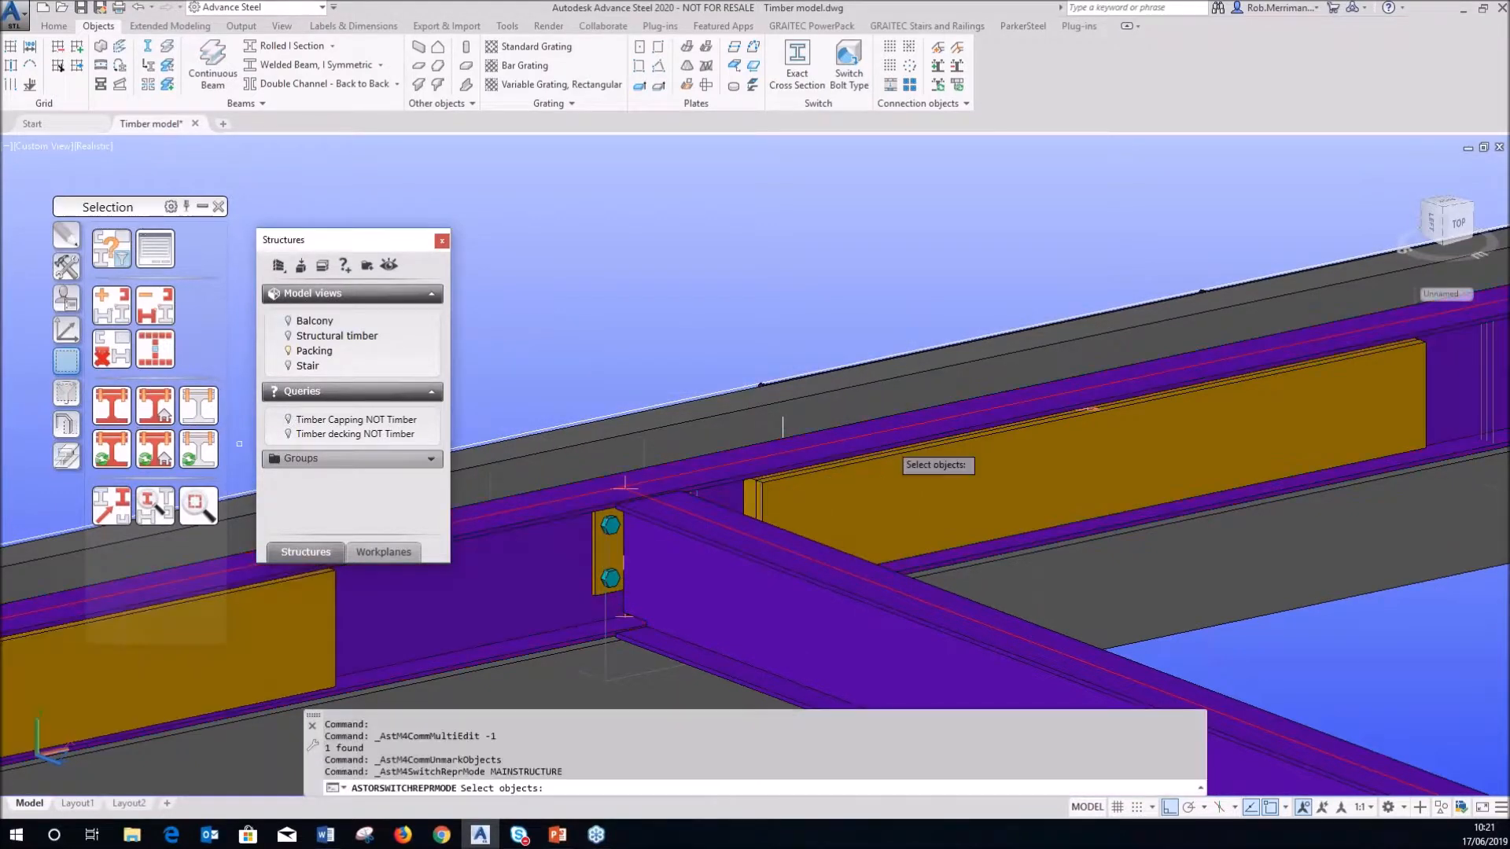
pyautogui.scroll(-3, 893, 445)
pyautogui.click(657, 512)
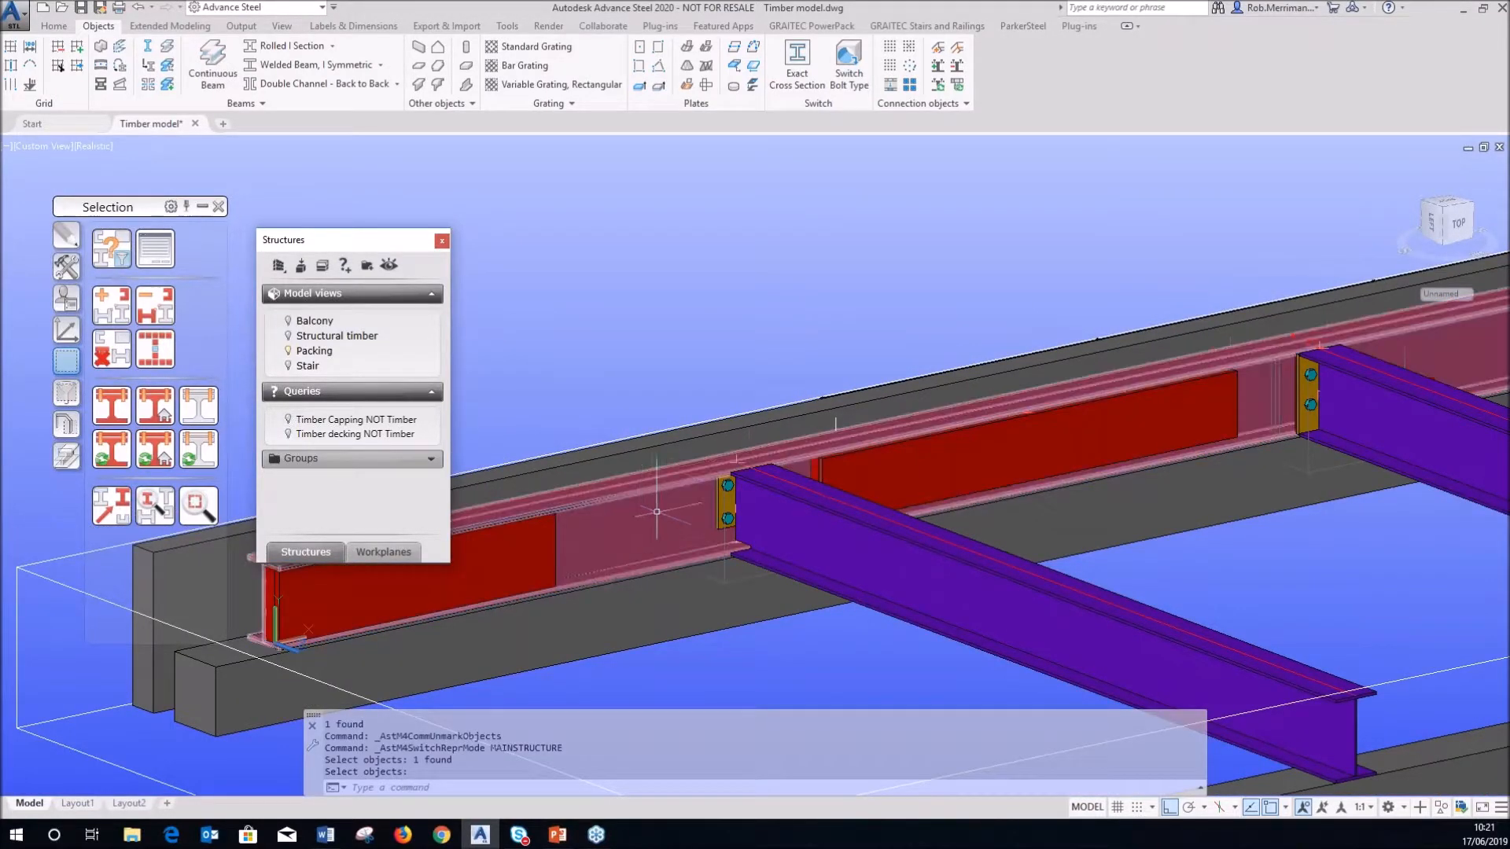
pyautogui.scroll(-2, 828, 365)
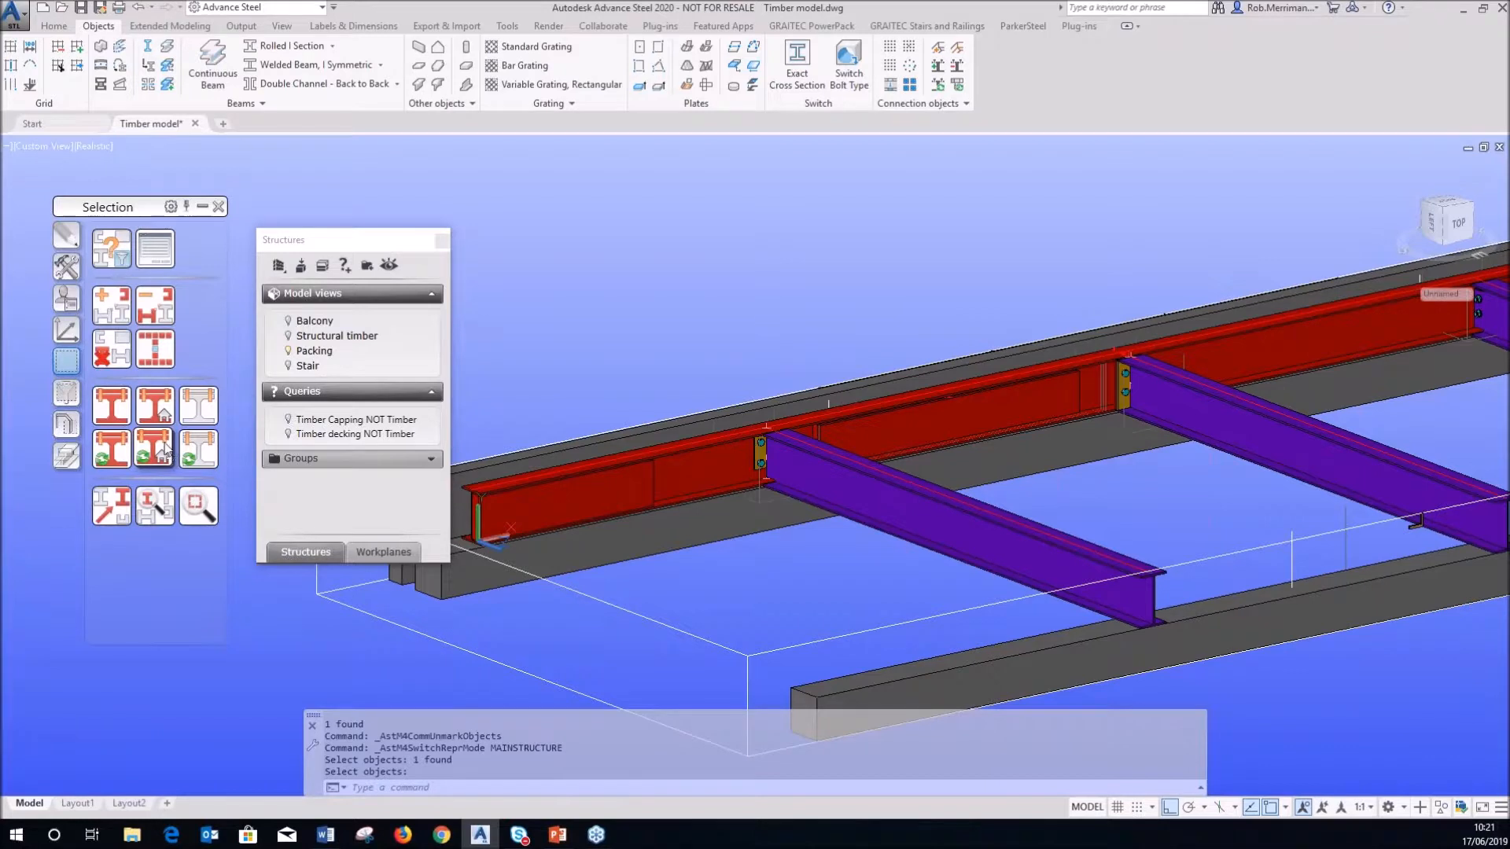
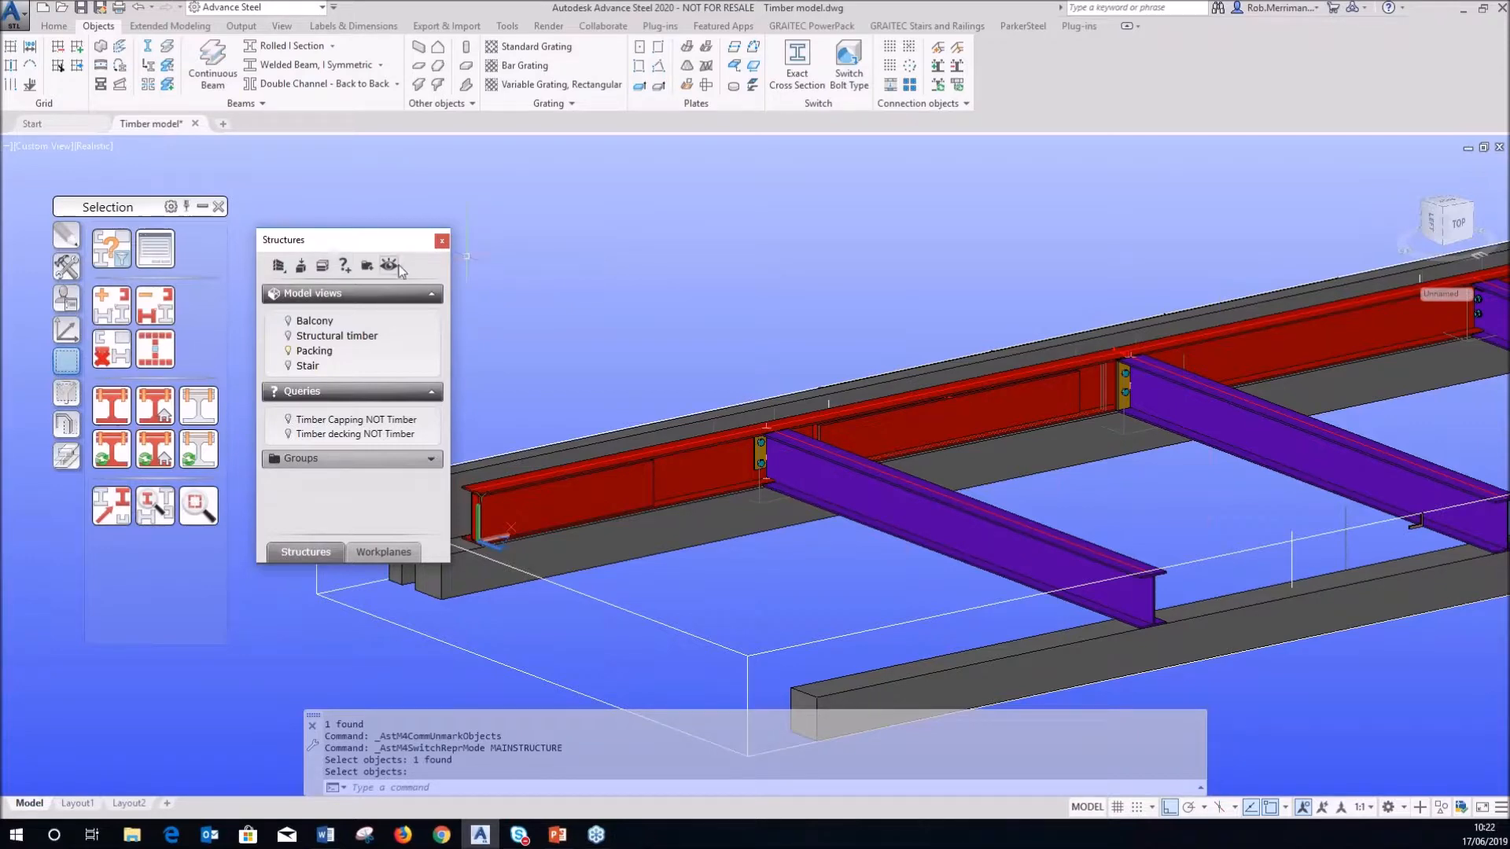
pyautogui.scroll(-2, 796, 358)
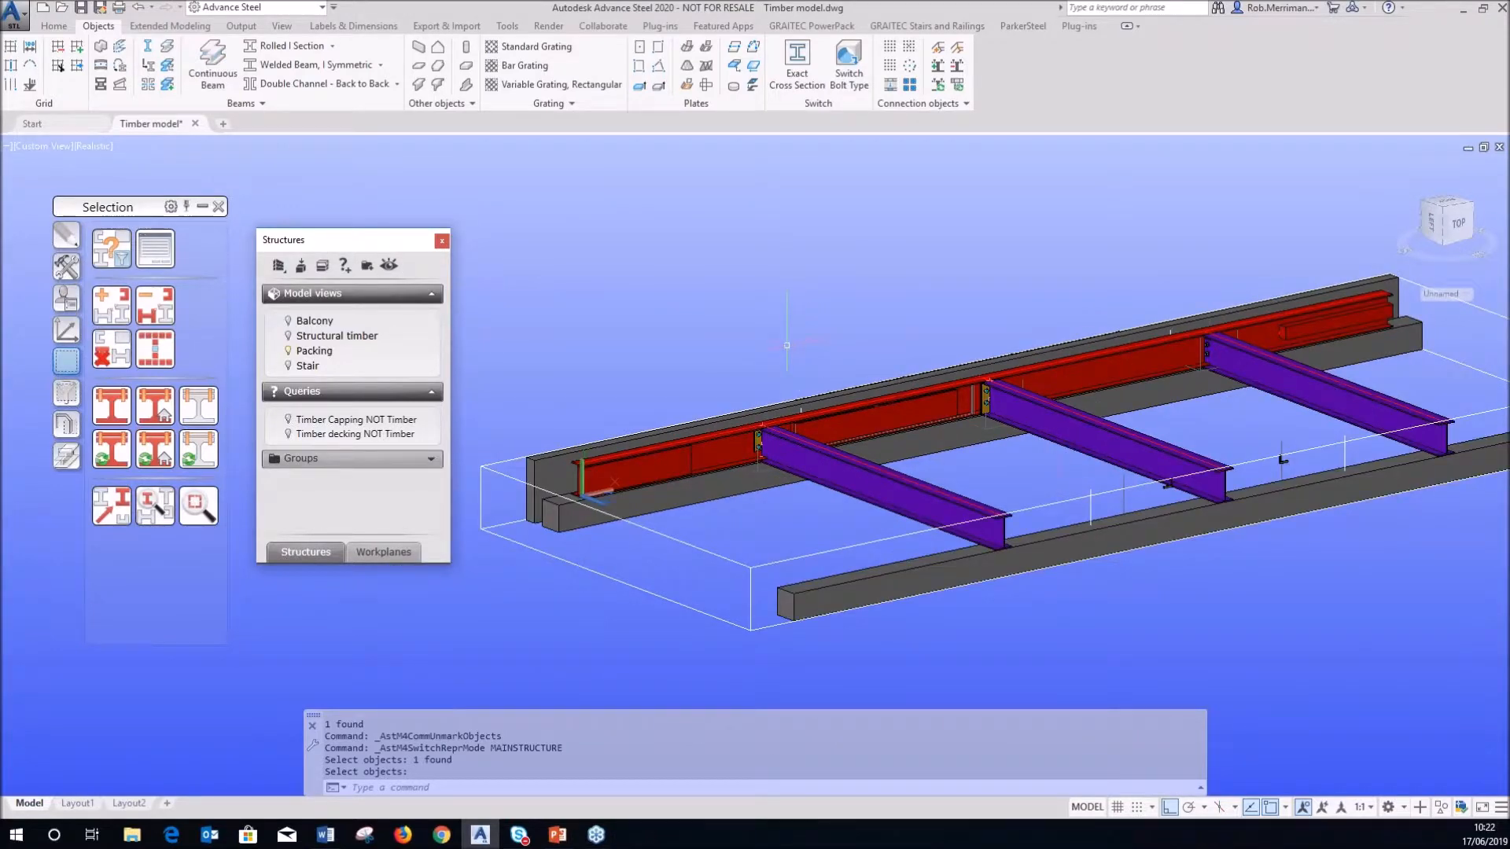
# - Reset the UCS to World and move its origin to the free end of the nearest cross beam's top flange
pyautogui.click(66, 330)
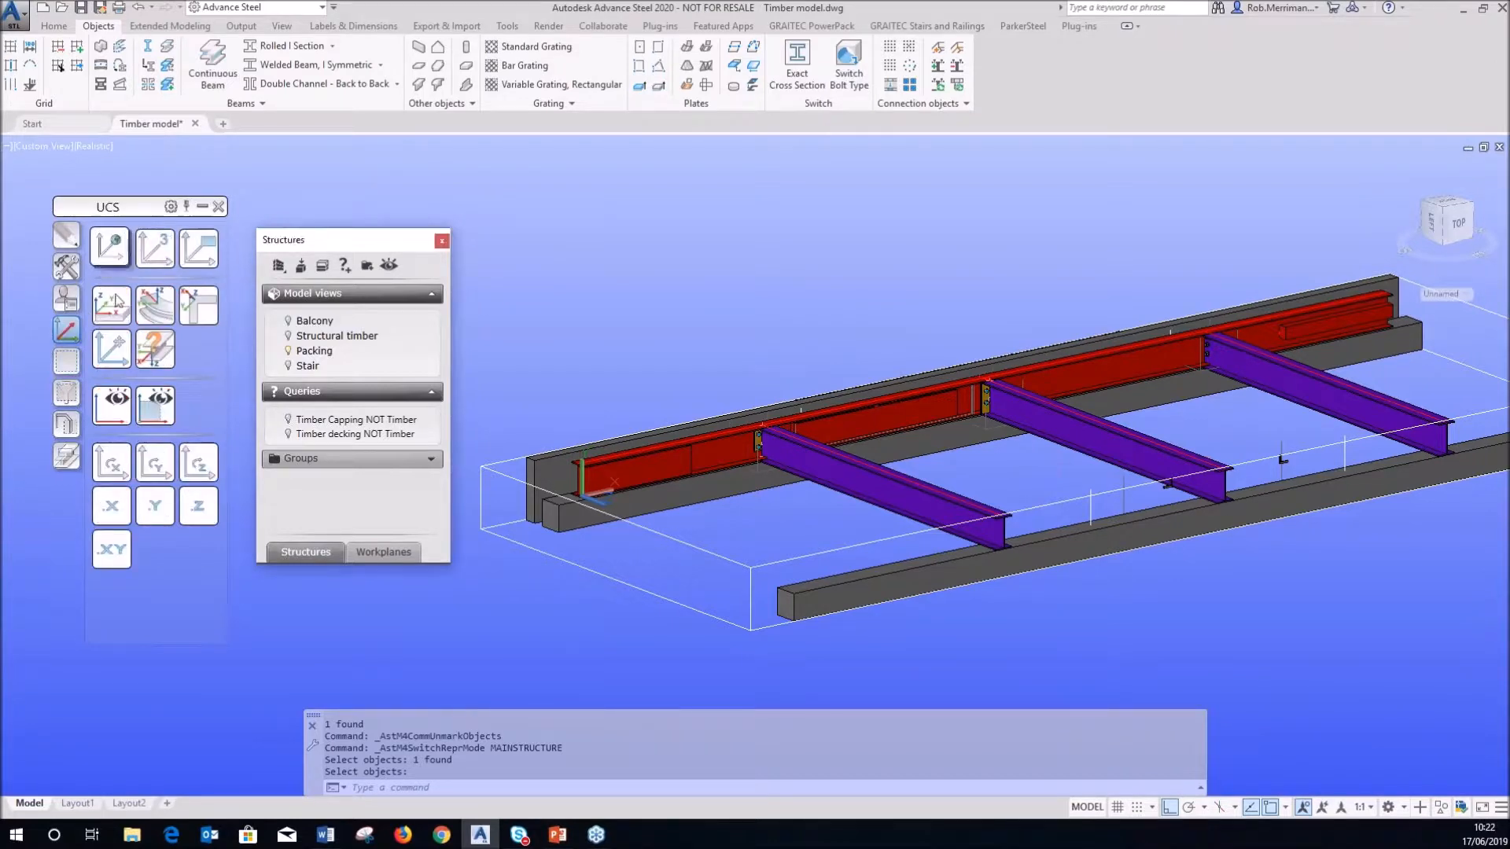
pyautogui.click(124, 359)
pyautogui.click(126, 364)
pyautogui.scroll(4, 1023, 501)
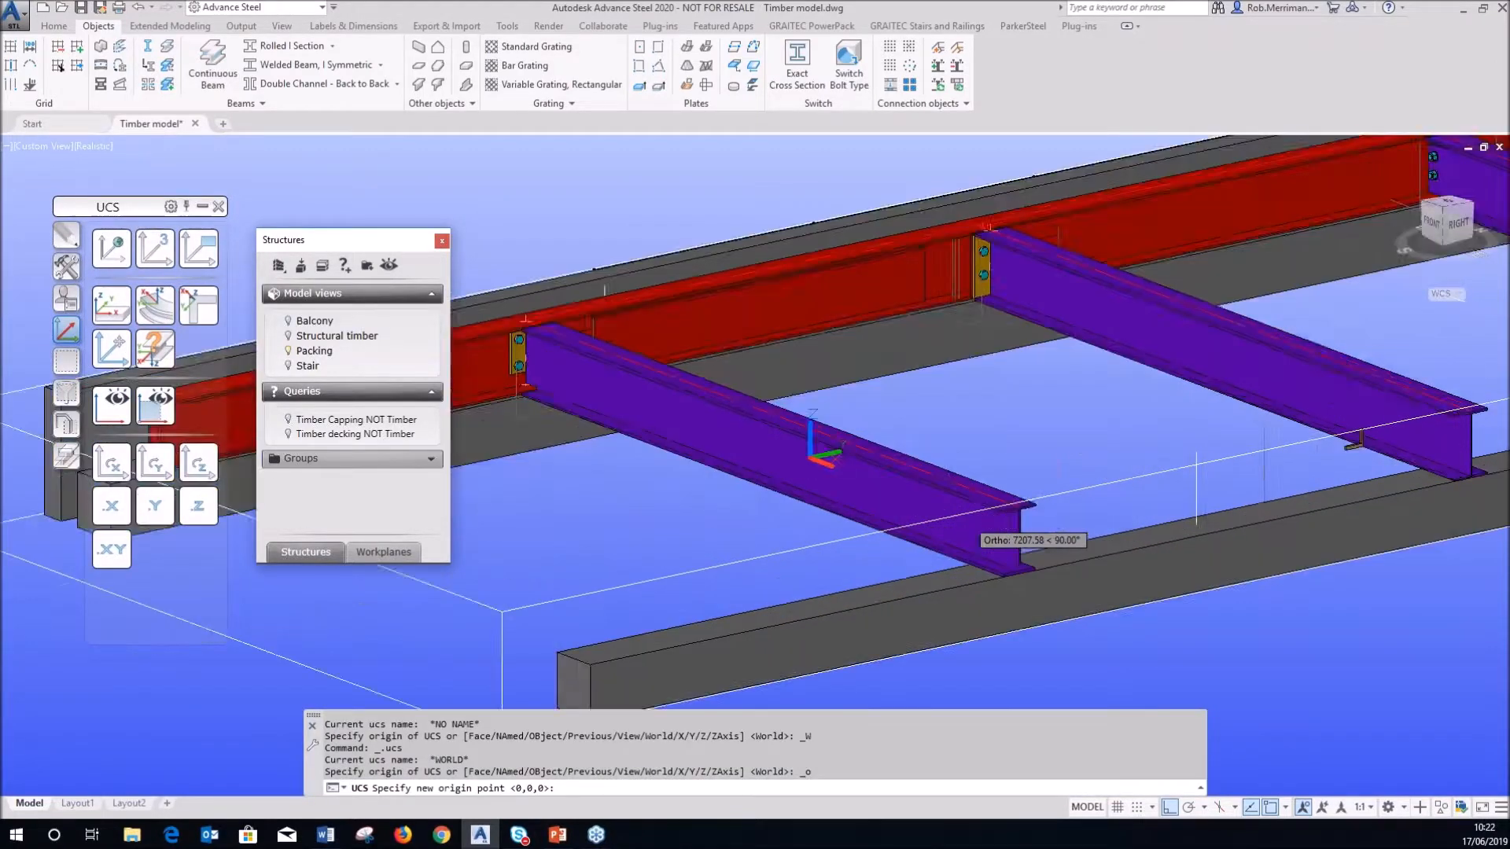
pyautogui.click(1022, 501)
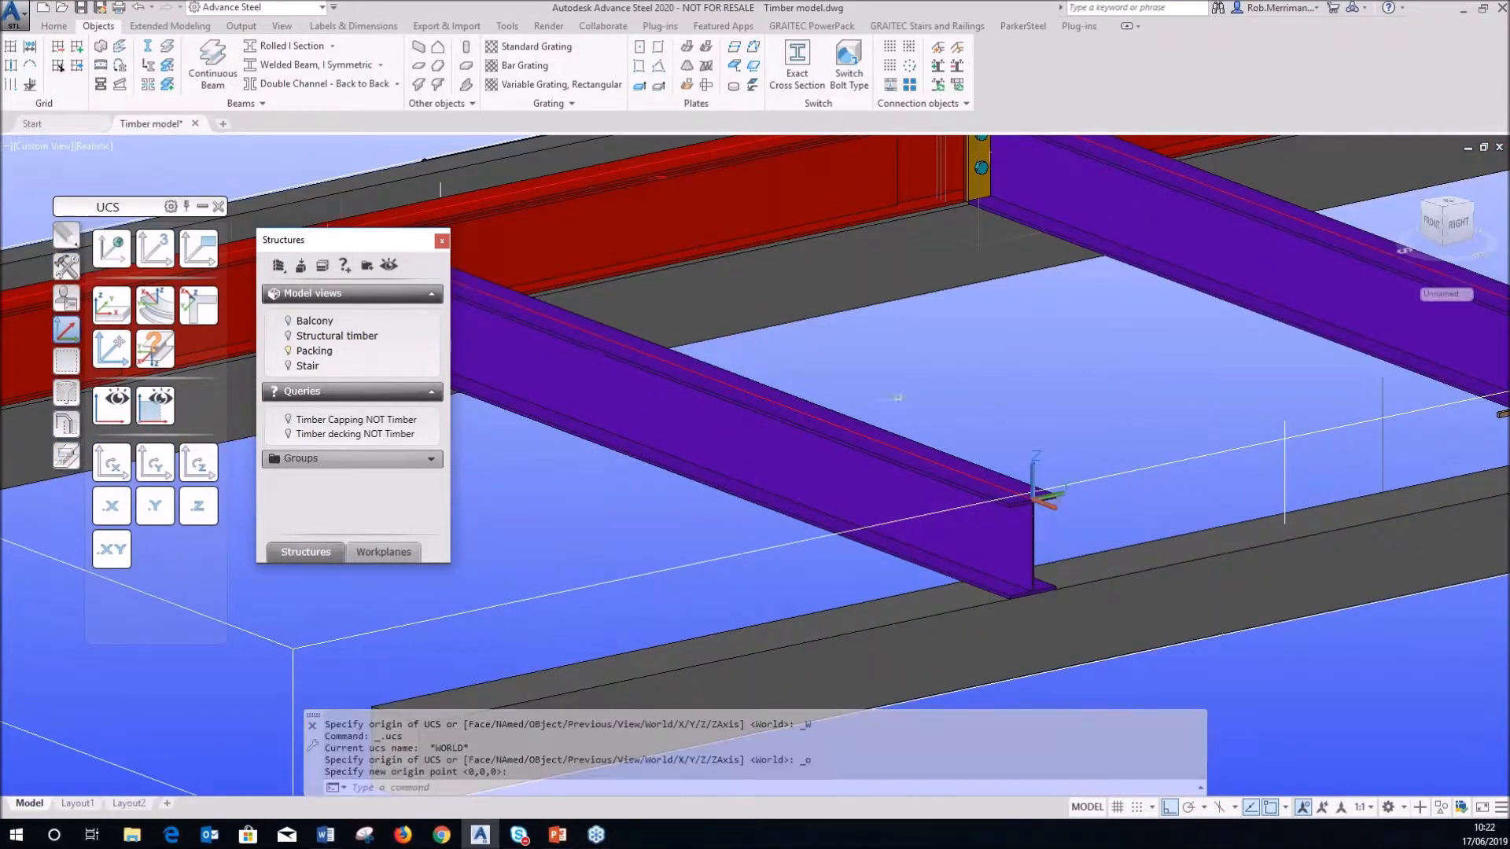
# - Create a rectangular plate centred at the cross beam's end, 1500 wide, 200 long and 38 thick, and open its positioning settings
pyautogui.click(638, 49)
pyautogui.click(1030, 497)
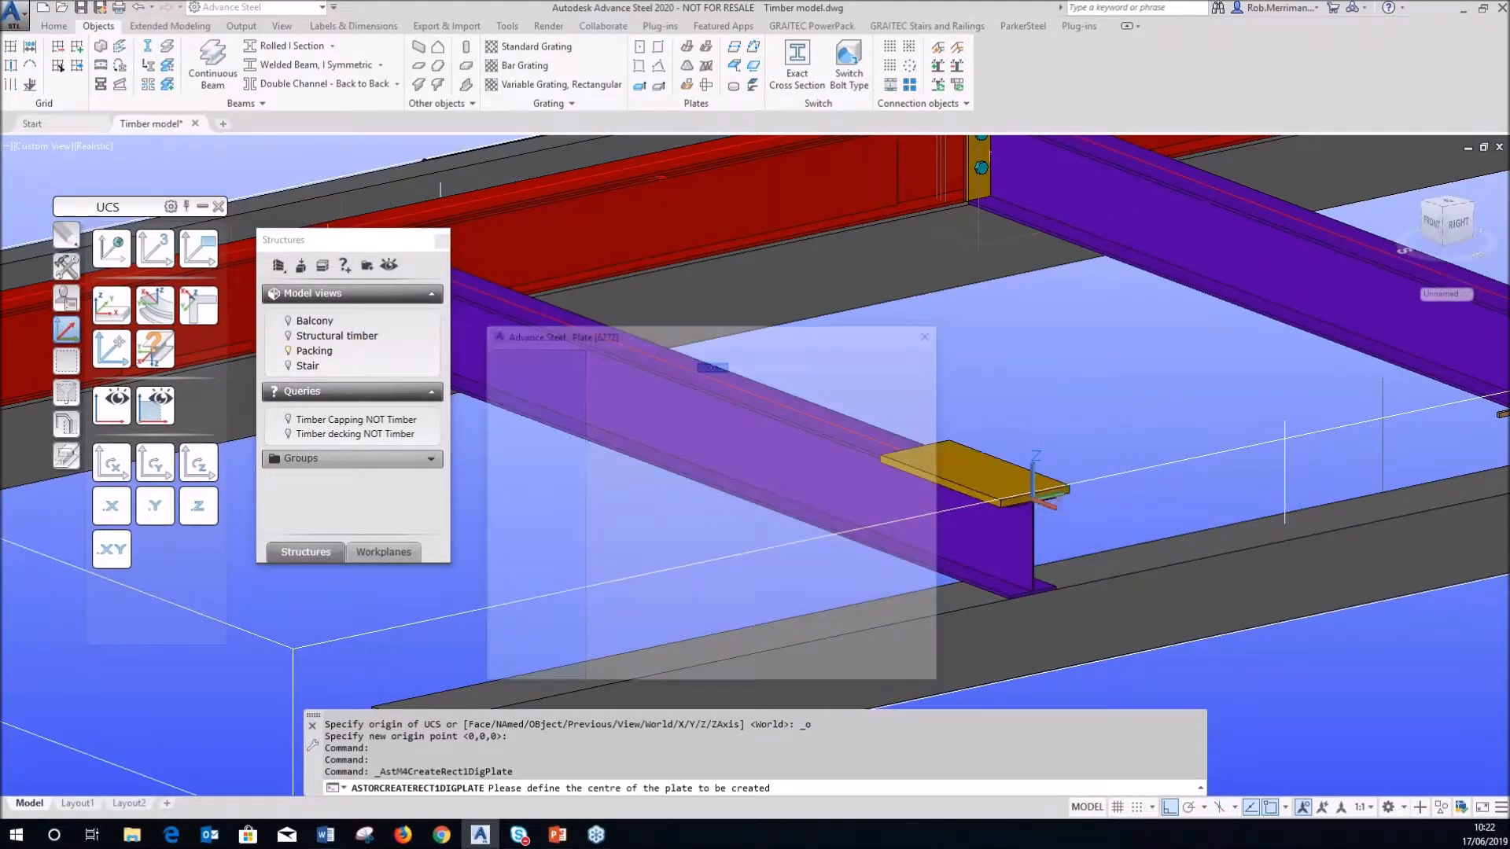
pyautogui.press('Tab')
pyautogui.write('200')
pyautogui.press('Tab')
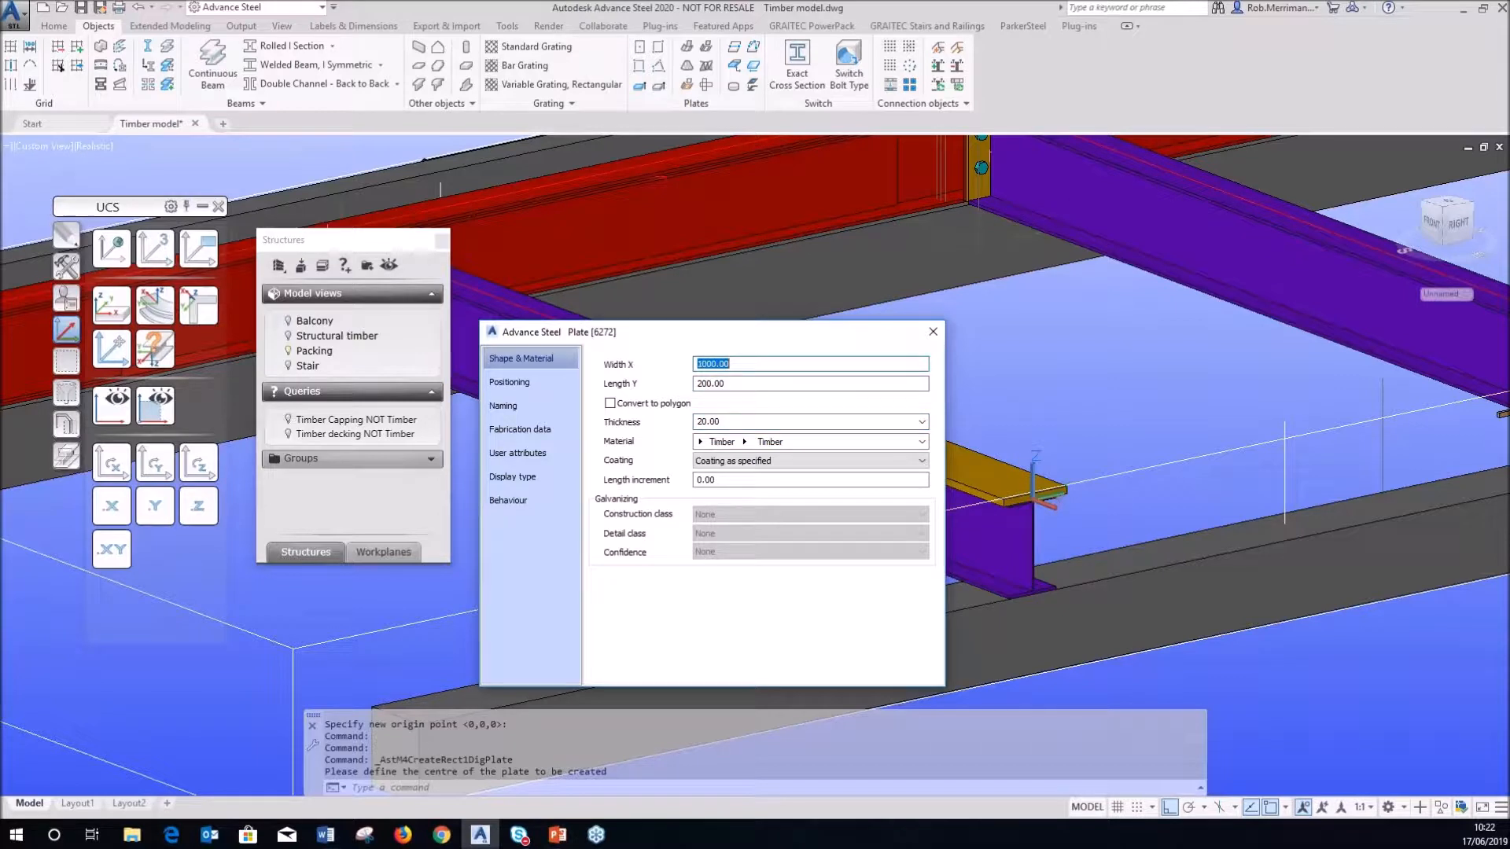
pyautogui.press('Tab')
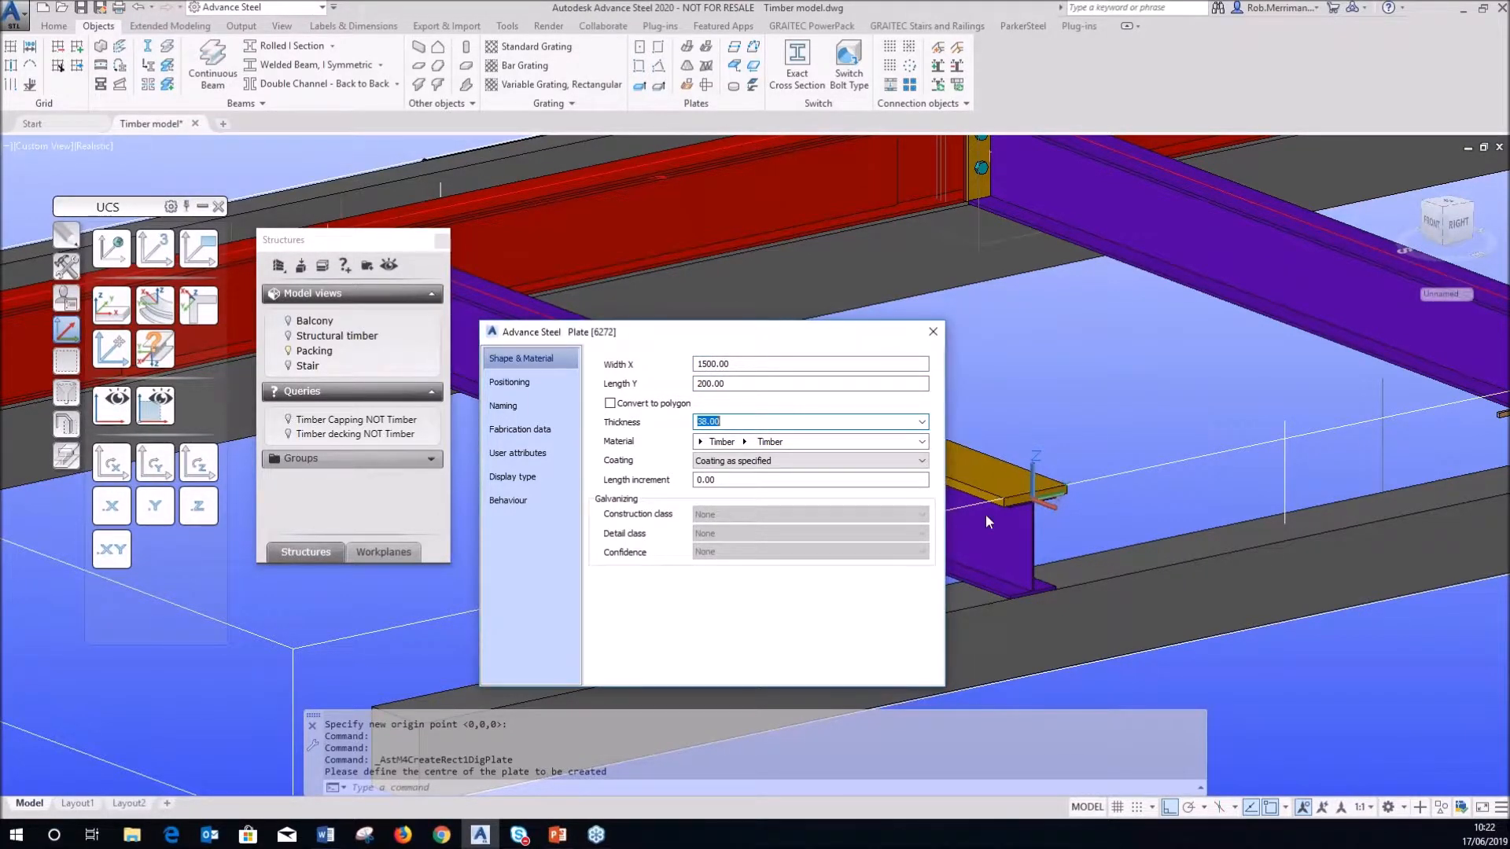
pyautogui.click(510, 382)
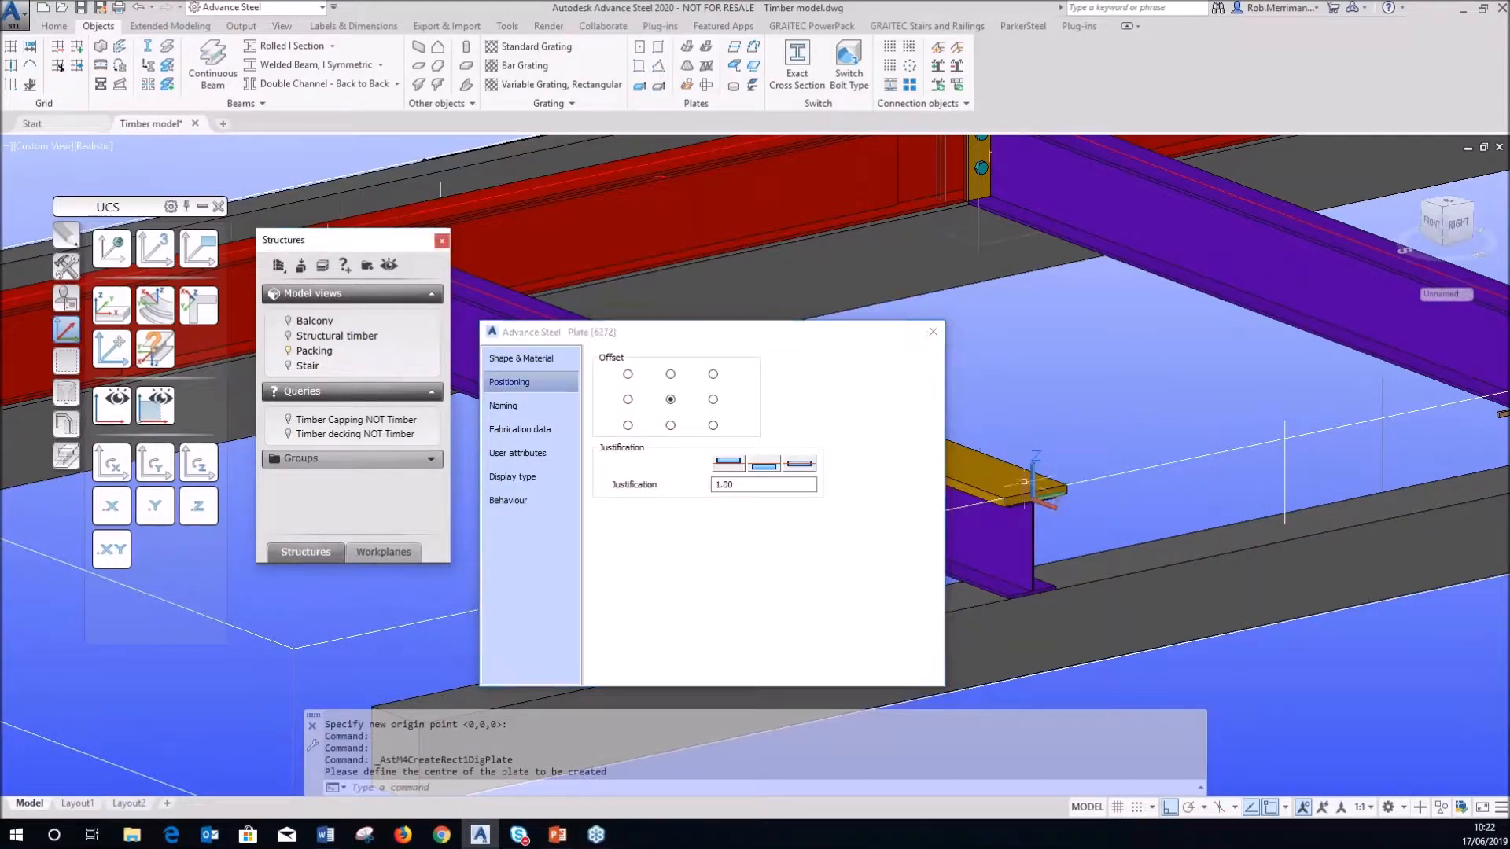
# - Set the timber plate's Length Y to 140 mm and its offset to the middle of the right side
pyautogui.scroll(5, 1005, 459)
pyautogui.click(535, 360)
pyautogui.press('Tab')
pyautogui.write('180')
pyautogui.press('Return')
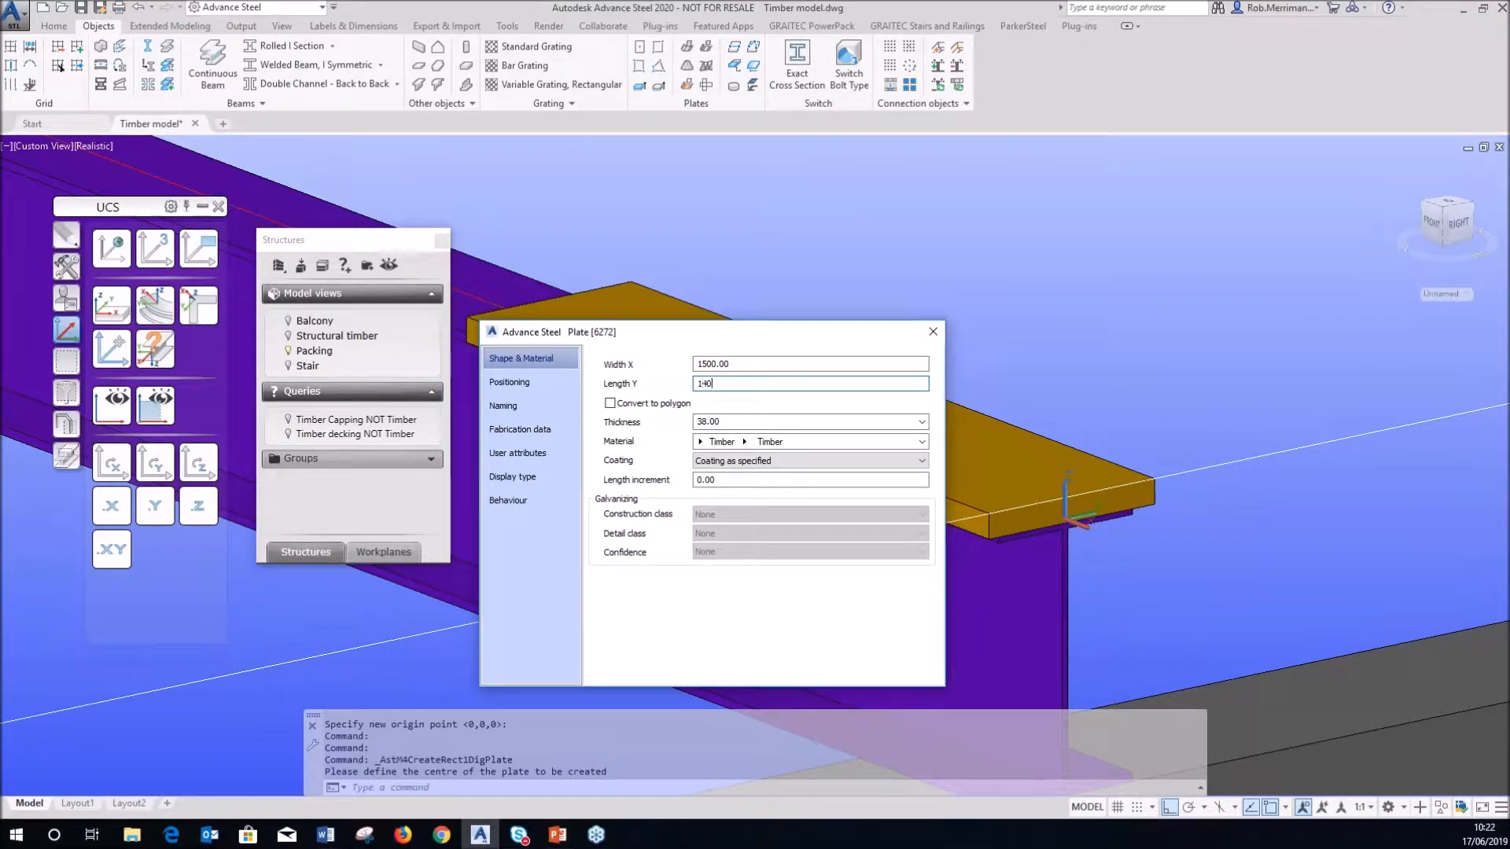
pyautogui.press('Return')
pyautogui.click(512, 383)
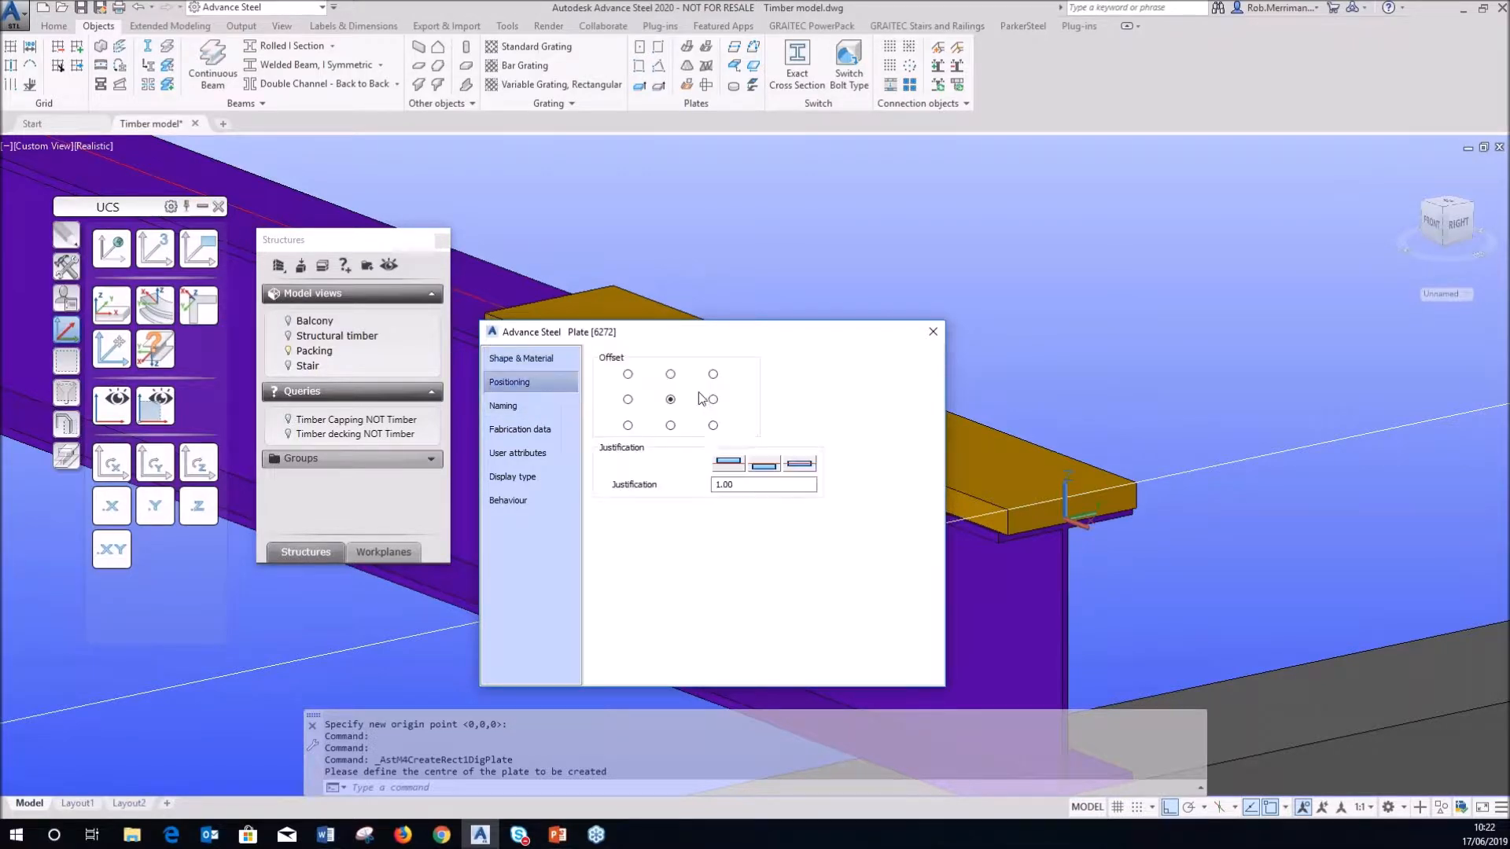
pyautogui.click(714, 400)
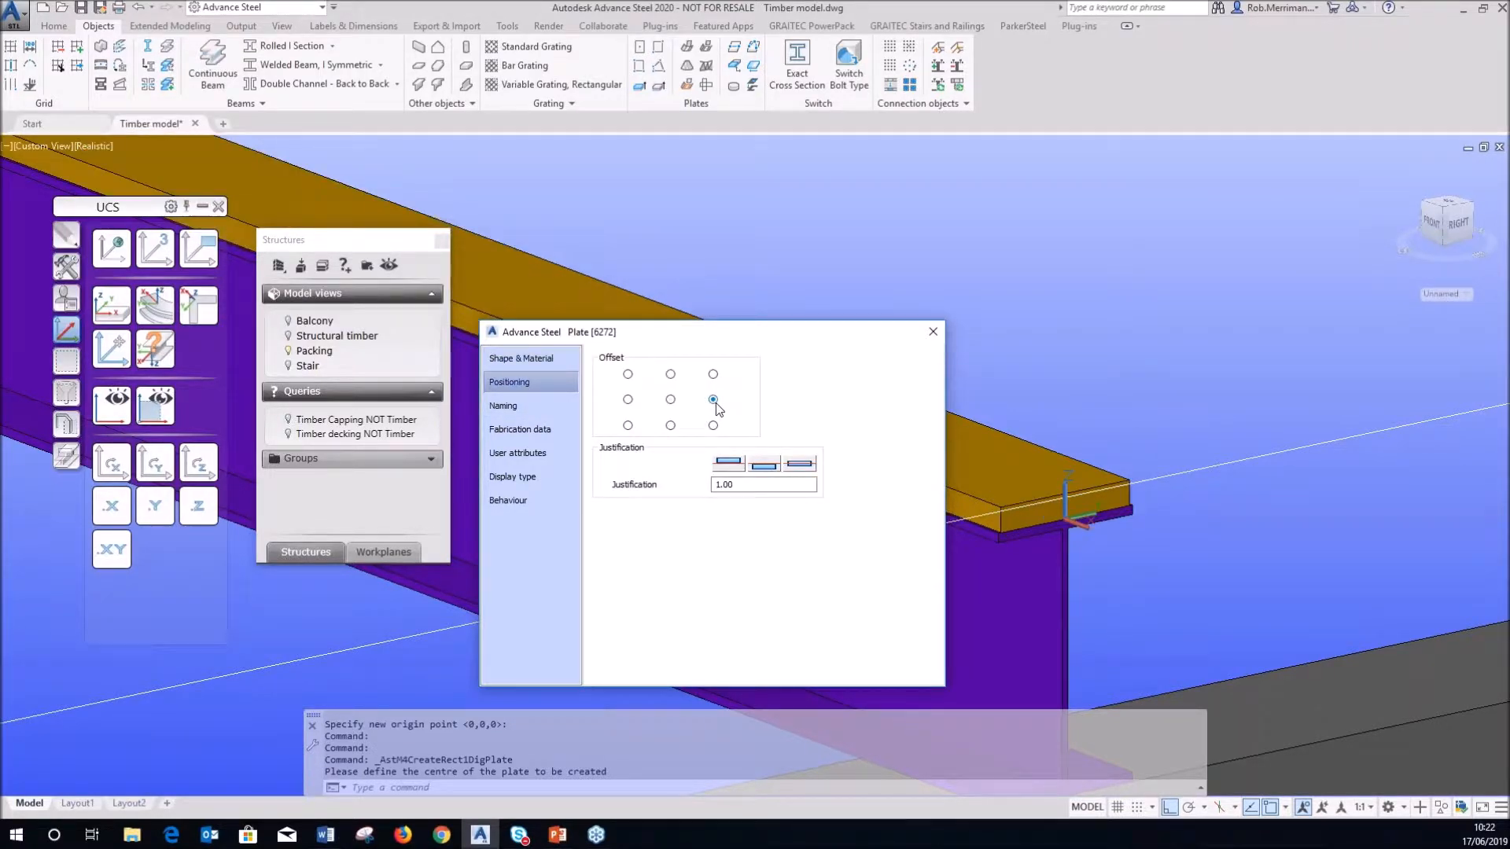
pyautogui.click(933, 331)
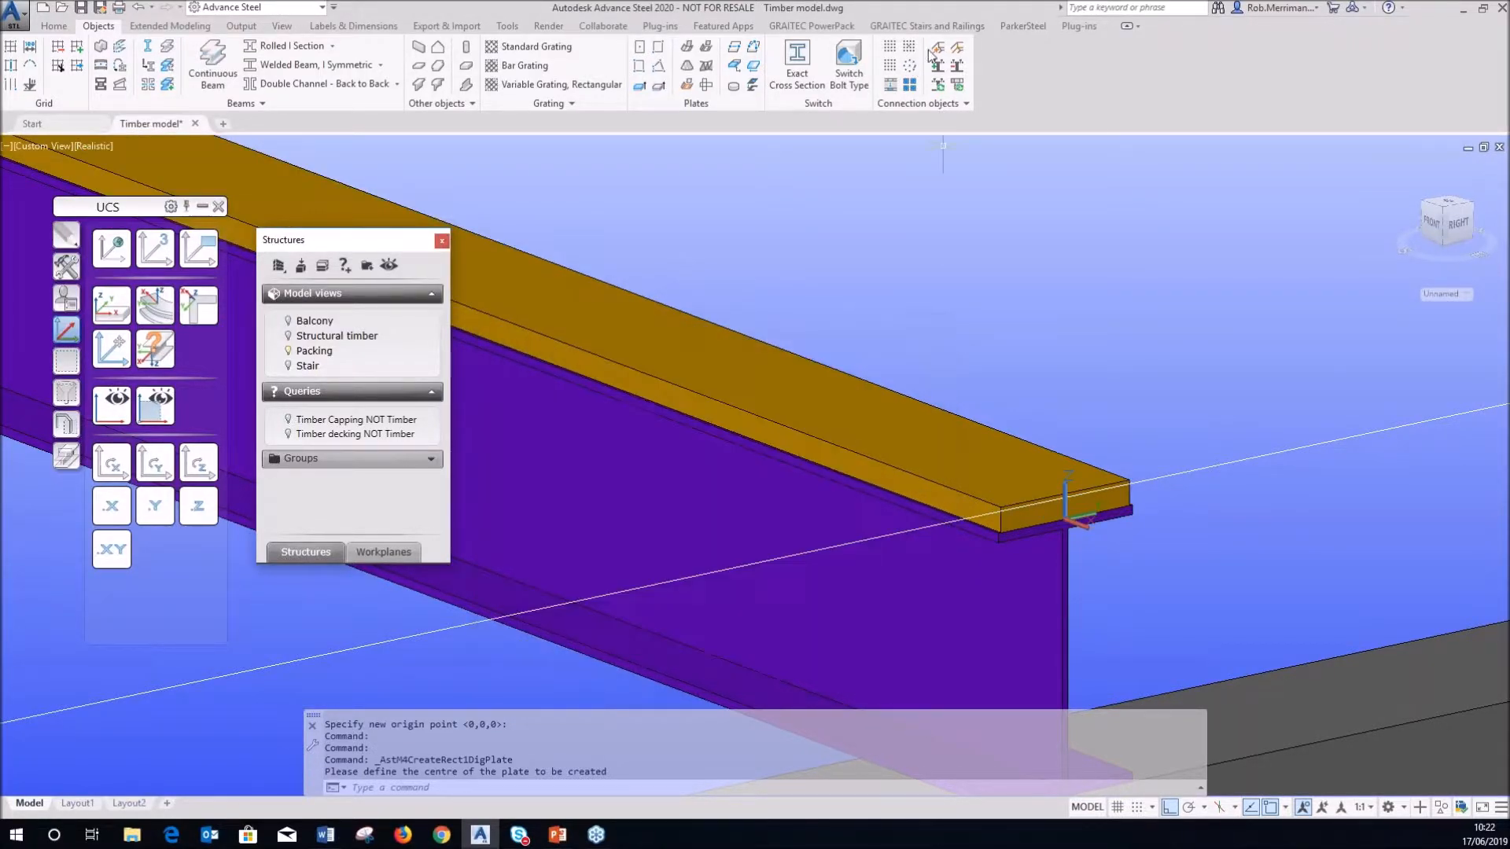
# - Add a weld point connecting the timber plate to the purple beam, placed at the midpoint of the plate's end edge
pyautogui.click(938, 48)
pyautogui.click(896, 433)
pyautogui.click(954, 538)
pyautogui.scroll(-5, 954, 537)
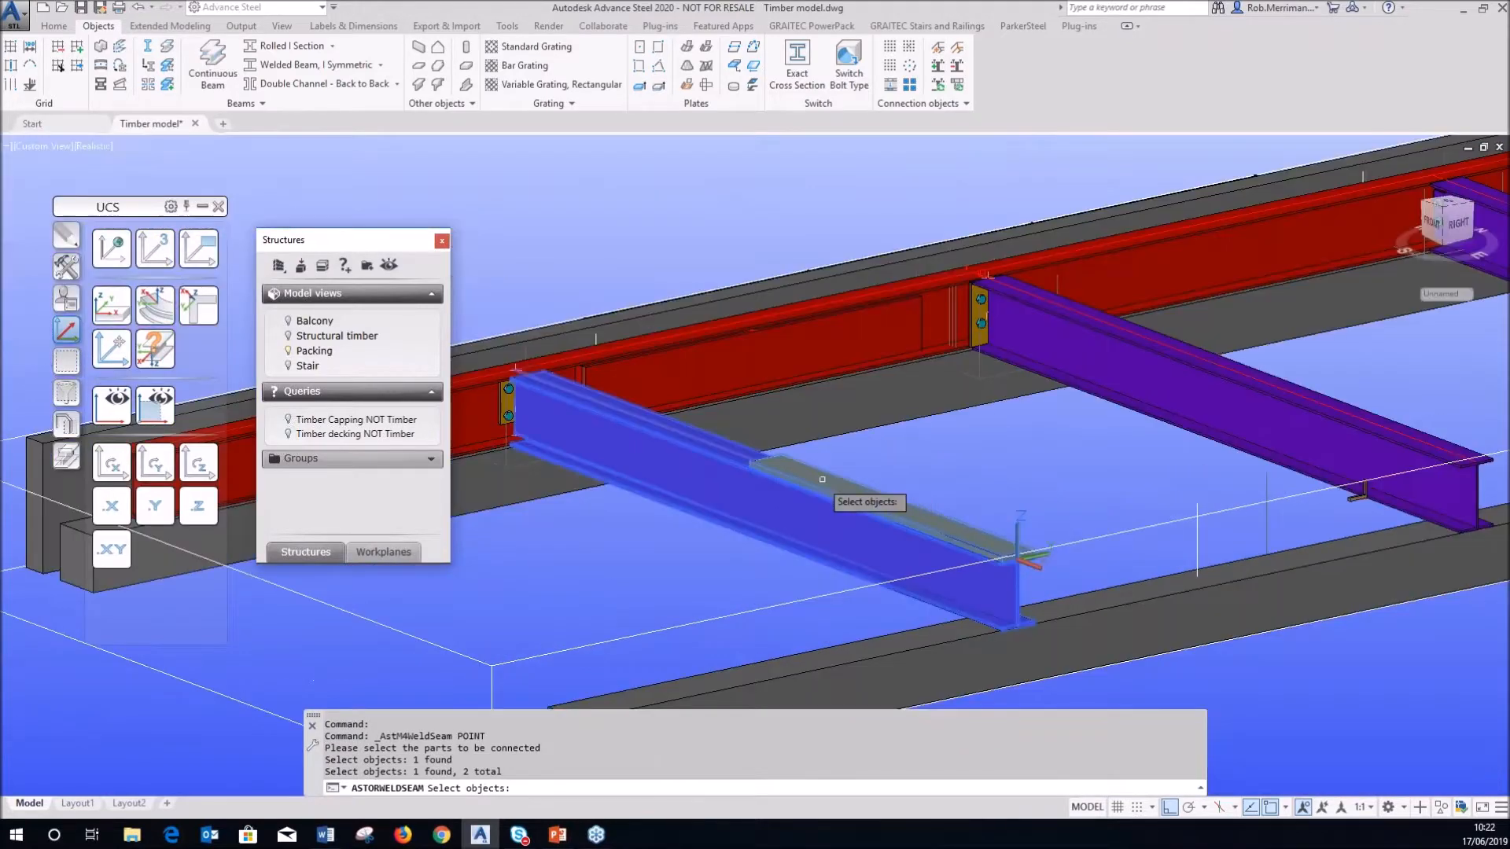
pyautogui.scroll(5, 818, 479)
pyautogui.rightClick(759, 450)
pyautogui.keyDown('shift'); pyautogui.moveTo(704, 390); pyautogui.dragTo(975, 429, button='middle'); pyautogui.keyUp('shift')
pyautogui.keyDown('shift'); pyautogui.rightClick(678, 407); pyautogui.keyUp('shift')
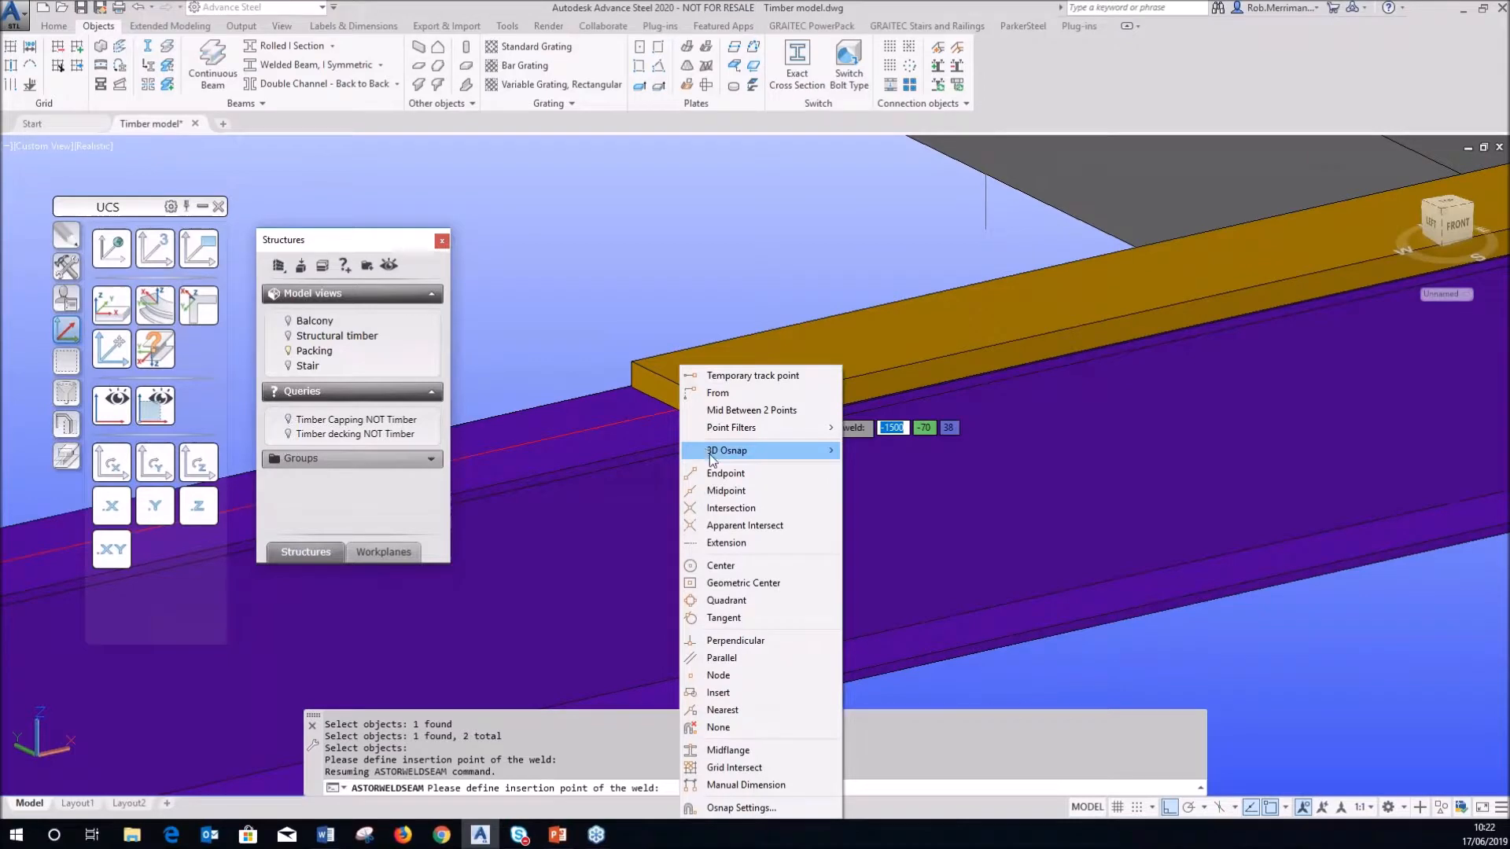
pyautogui.click(731, 494)
pyautogui.click(677, 411)
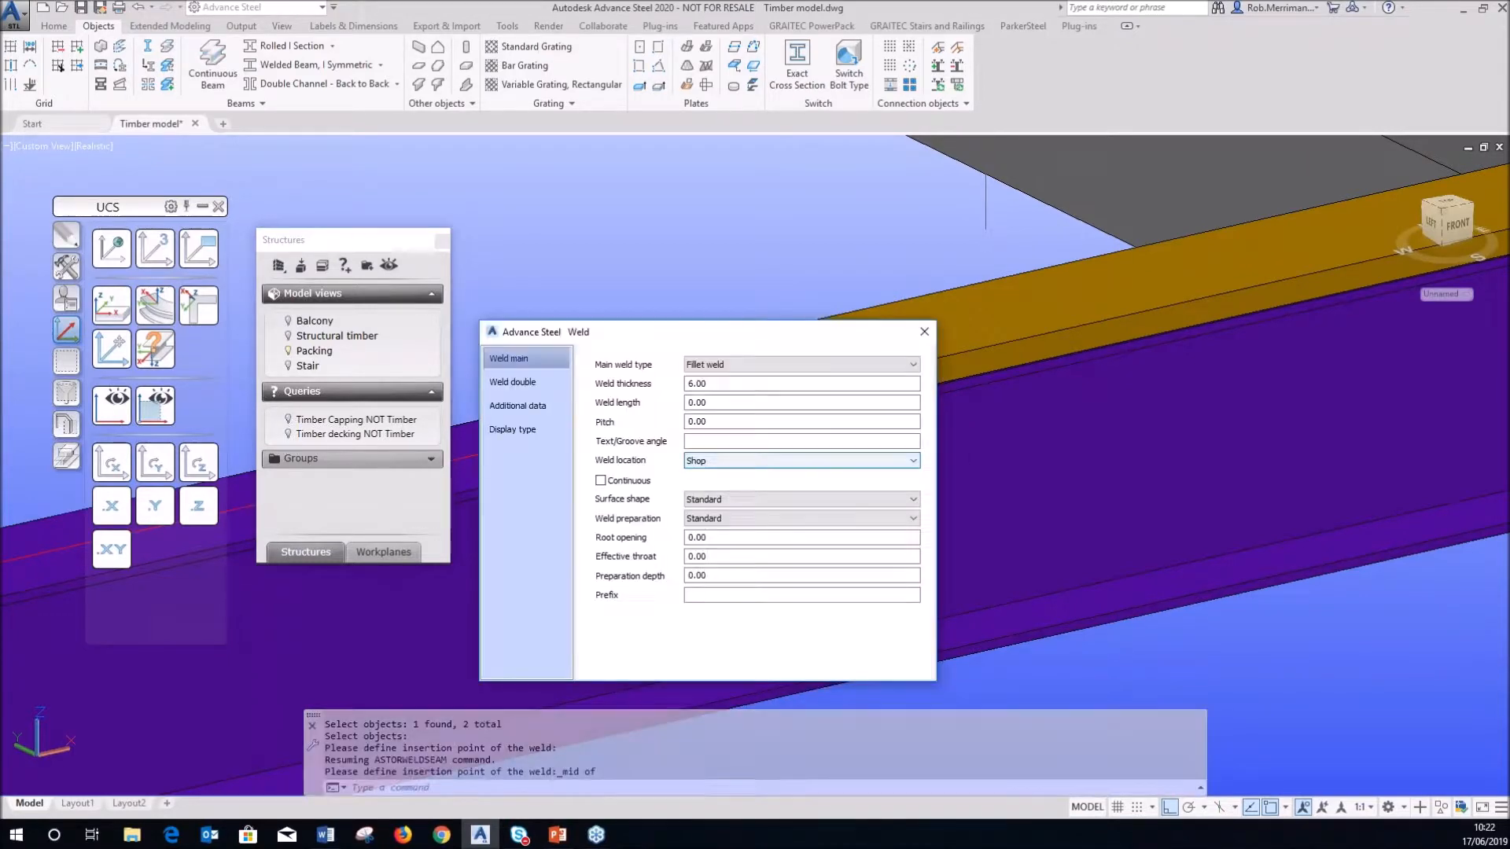
# - Set the timber plate's Model Role to Flange Angle in its naming properties
pyautogui.doubleClick(665, 405)
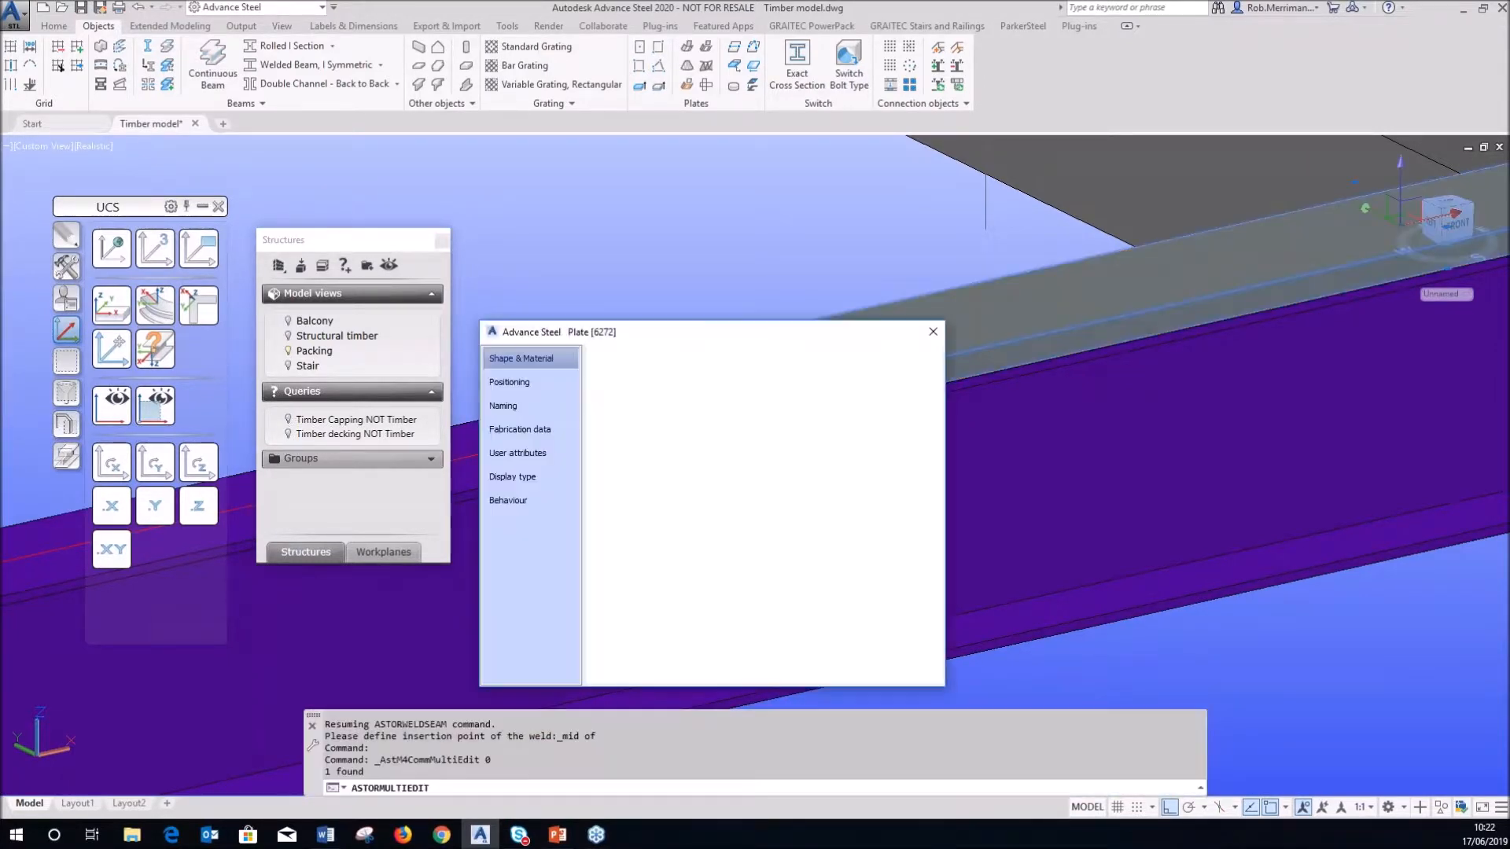
pyautogui.click(504, 406)
pyautogui.click(794, 561)
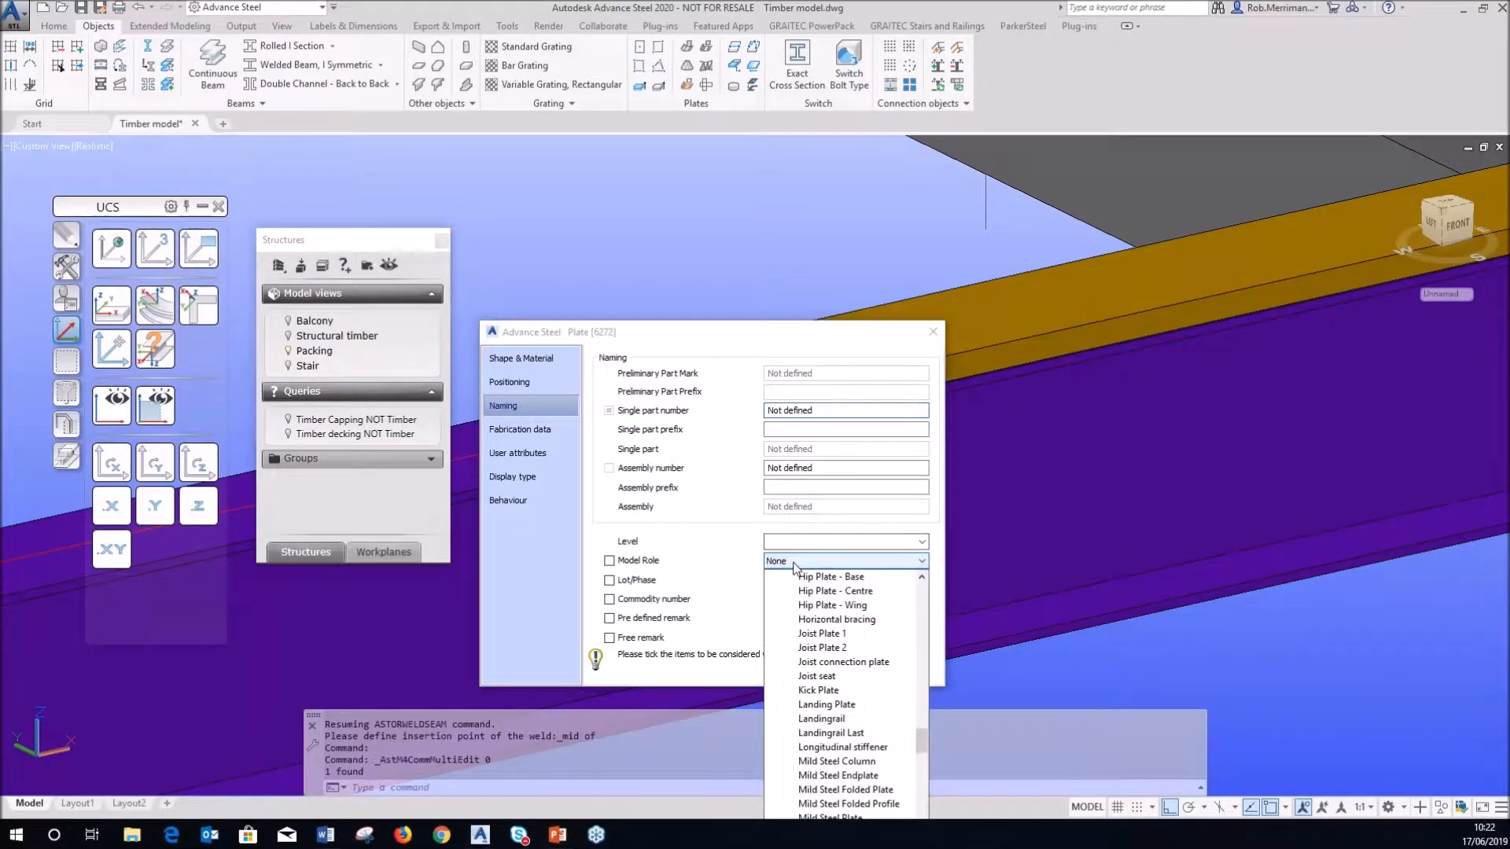
pyautogui.click(794, 564)
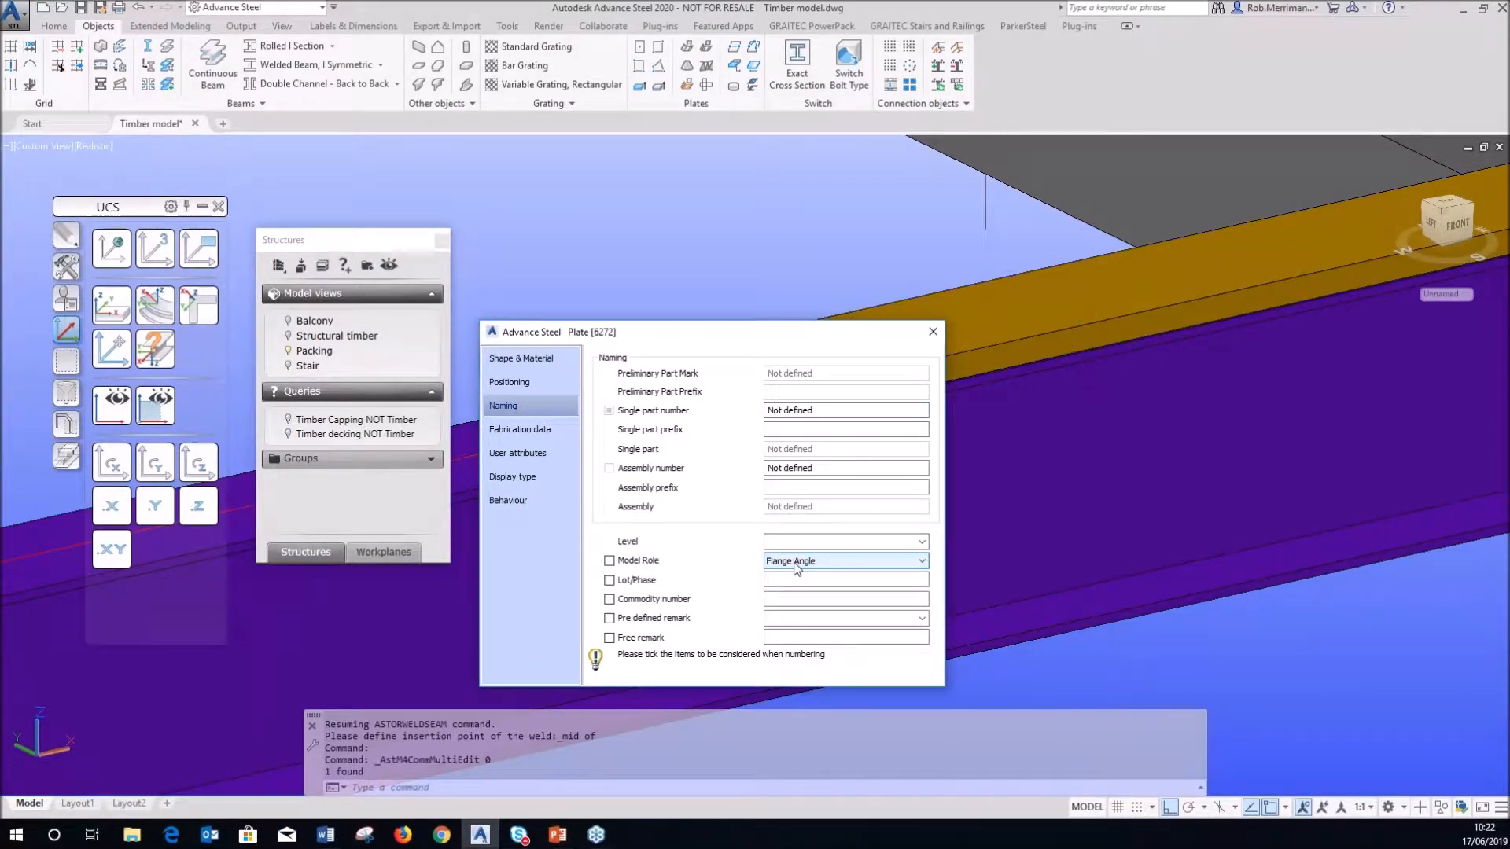
pyautogui.press('Escape')
# - Clear existing marks and mark the assemblies of the long supporting beam and the cross beam carrying the timber plate
pyautogui.scroll(-5, 928, 472)
pyautogui.keyDown('shift'); pyautogui.moveTo(1019, 370); pyautogui.dragTo(843, 346, button='middle'); pyautogui.keyUp('shift')
pyautogui.scroll(-4, 1005, 325)
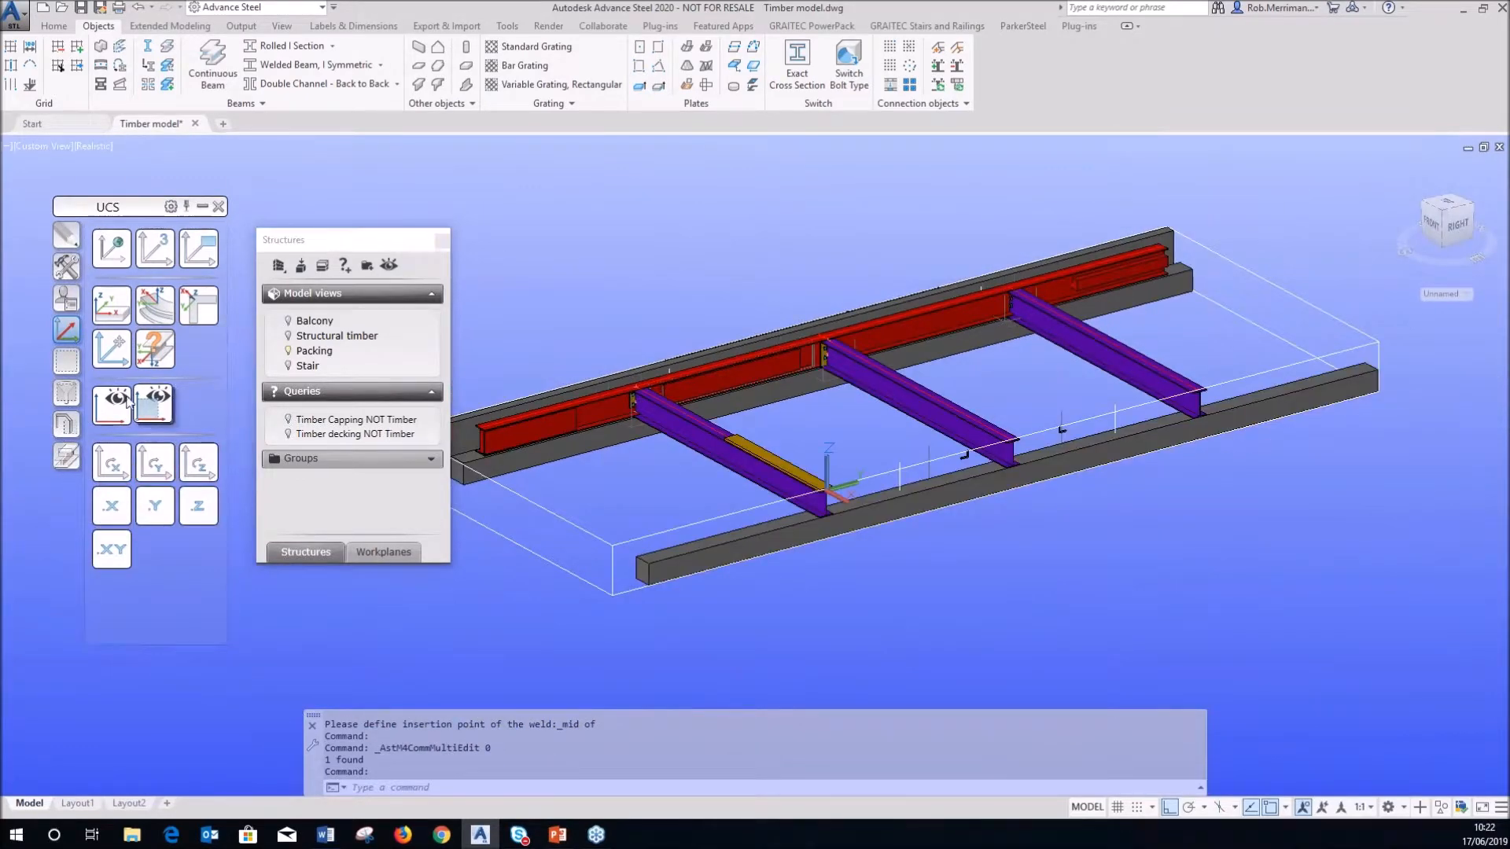
pyautogui.click(66, 364)
pyautogui.click(155, 441)
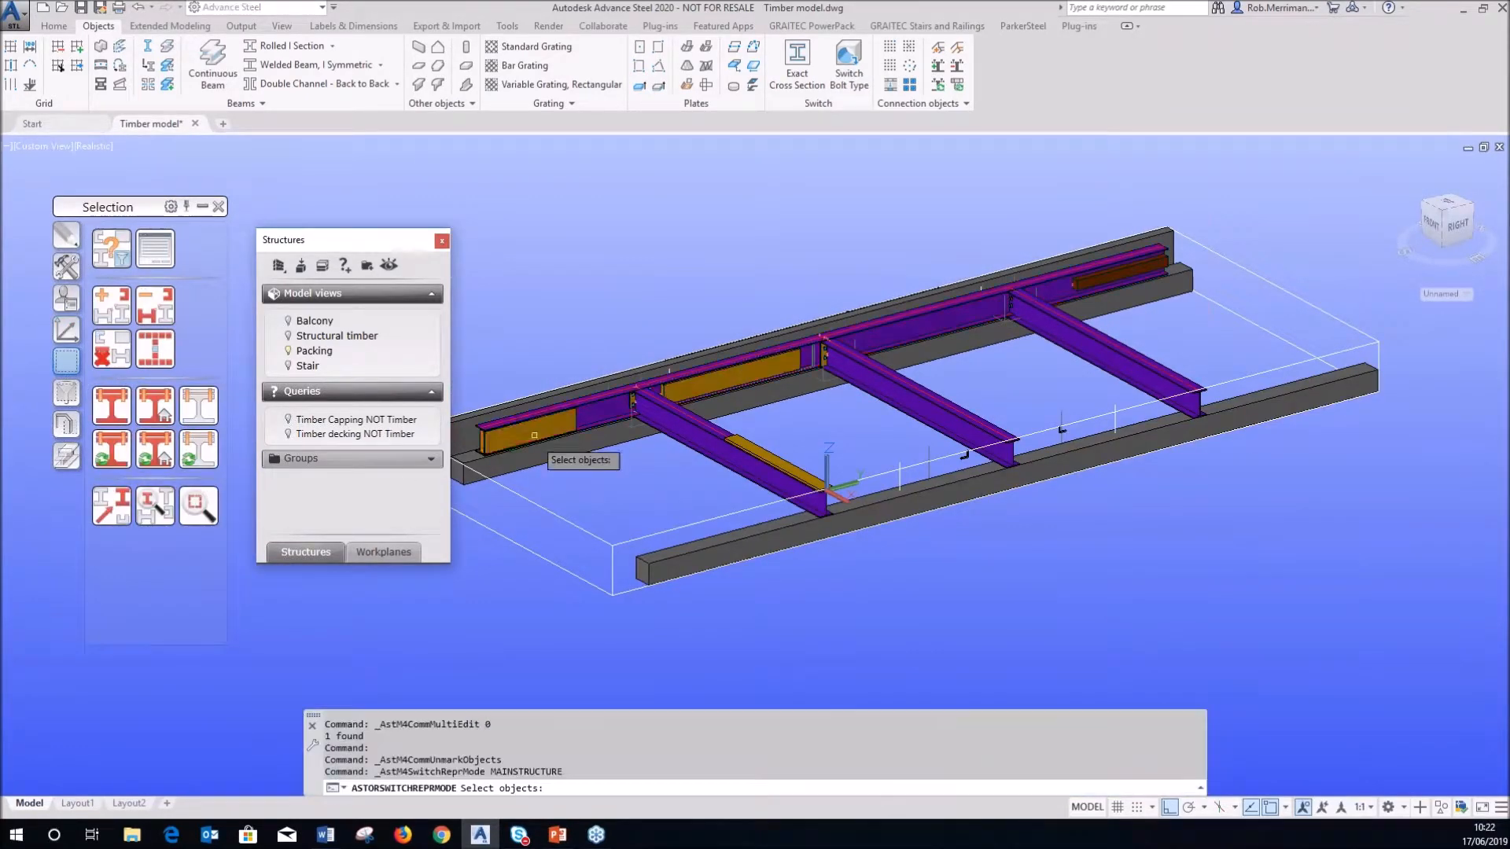
pyautogui.click(588, 414)
pyautogui.click(701, 441)
pyautogui.rightClick(702, 441)
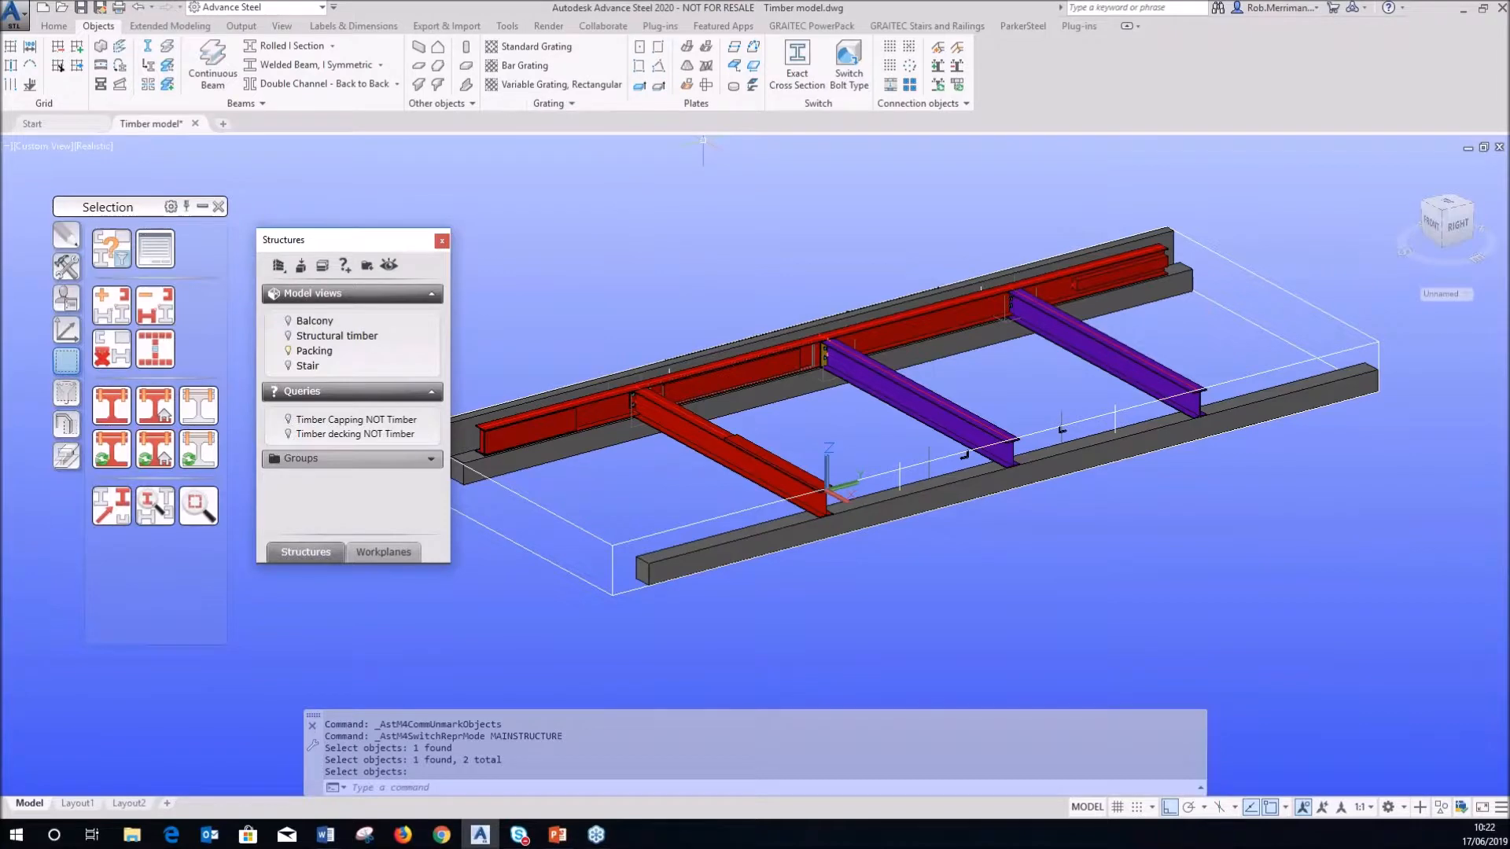
# - Select the marked objects and number their single parts and assemblies, both starting at 1 with increment 1
pyautogui.click(112, 505)
pyautogui.click(571, 217)
pyautogui.click(600, 231)
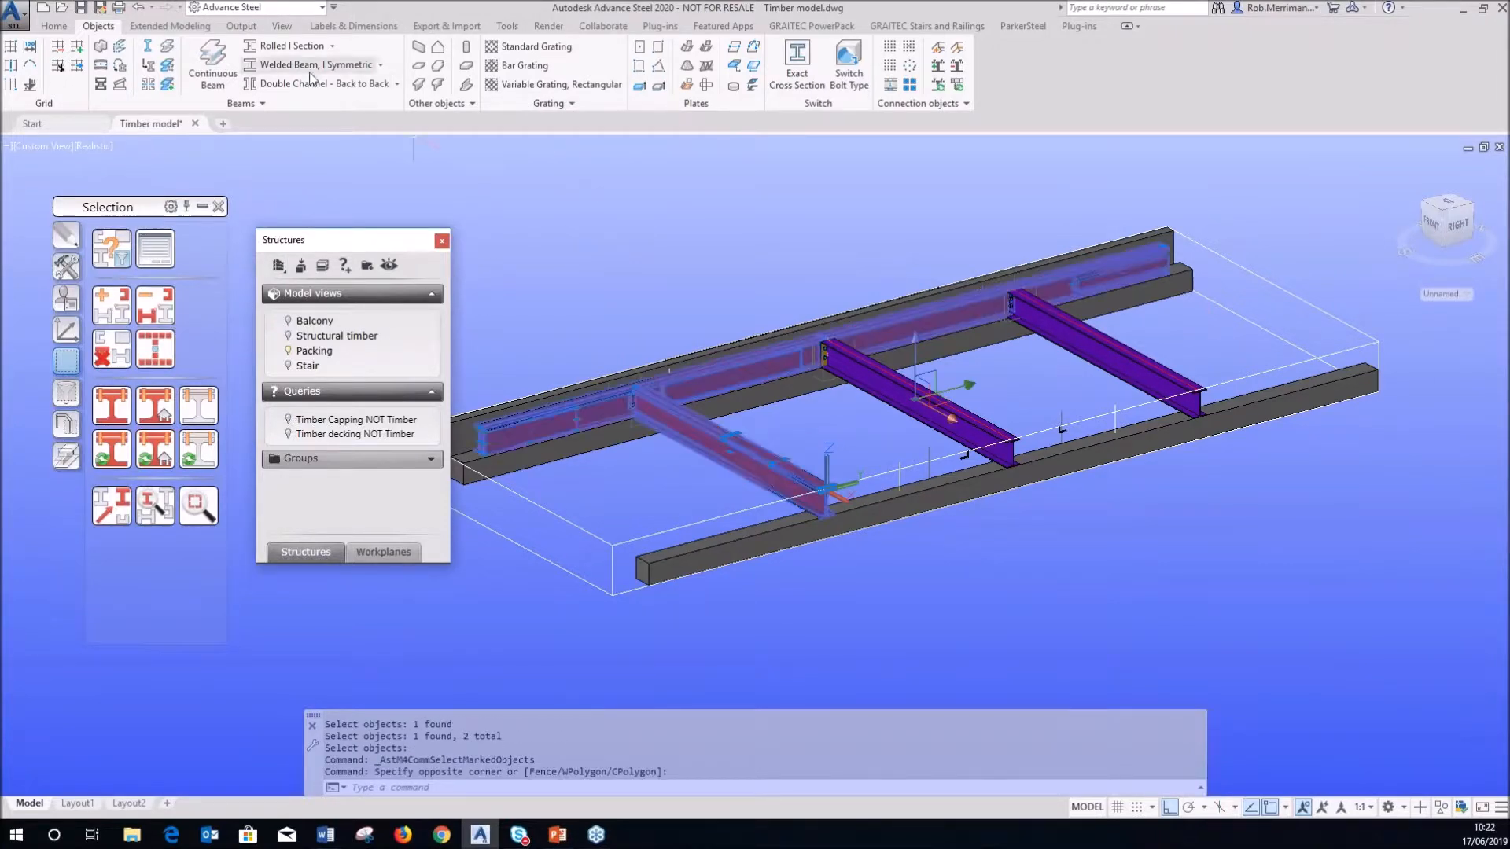
pyautogui.click(54, 26)
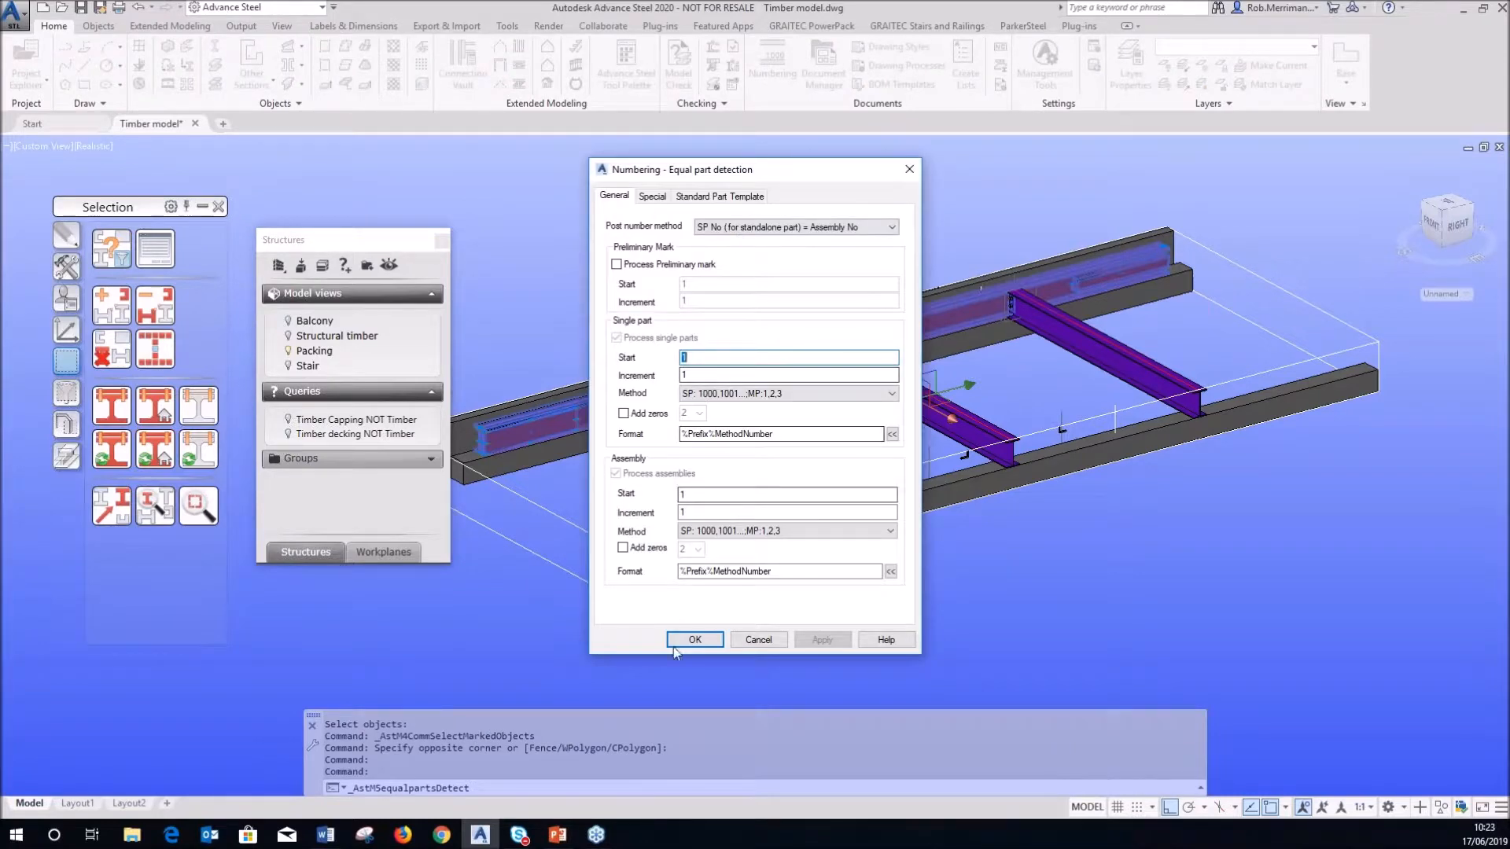
pyautogui.click(695, 639)
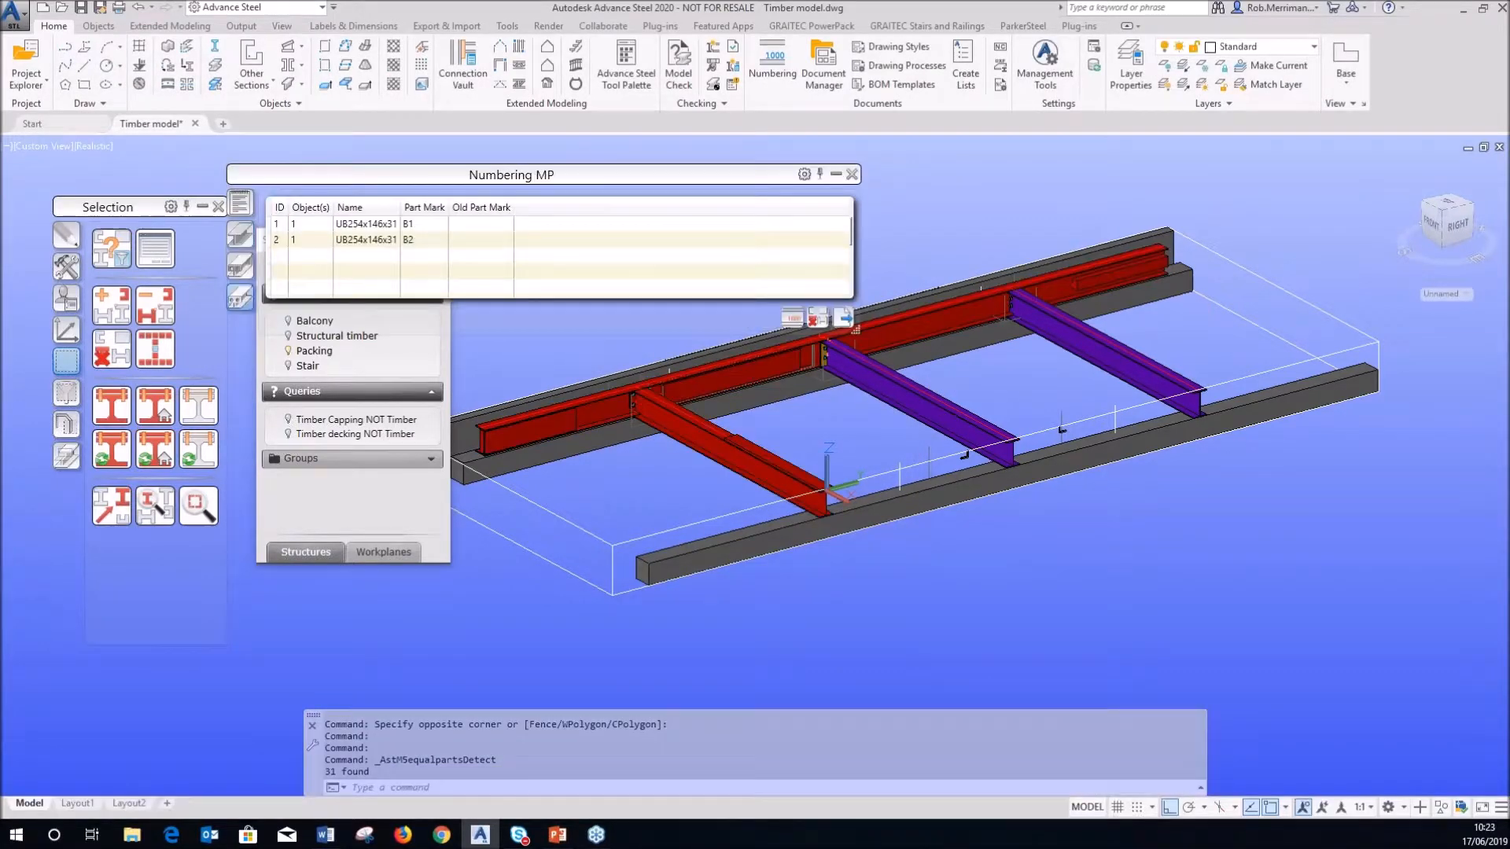
pyautogui.click(852, 177)
# - Create drawings of the marked assemblies with the Assemblies A3 - Single - BOM drawing process
pyautogui.click(156, 349)
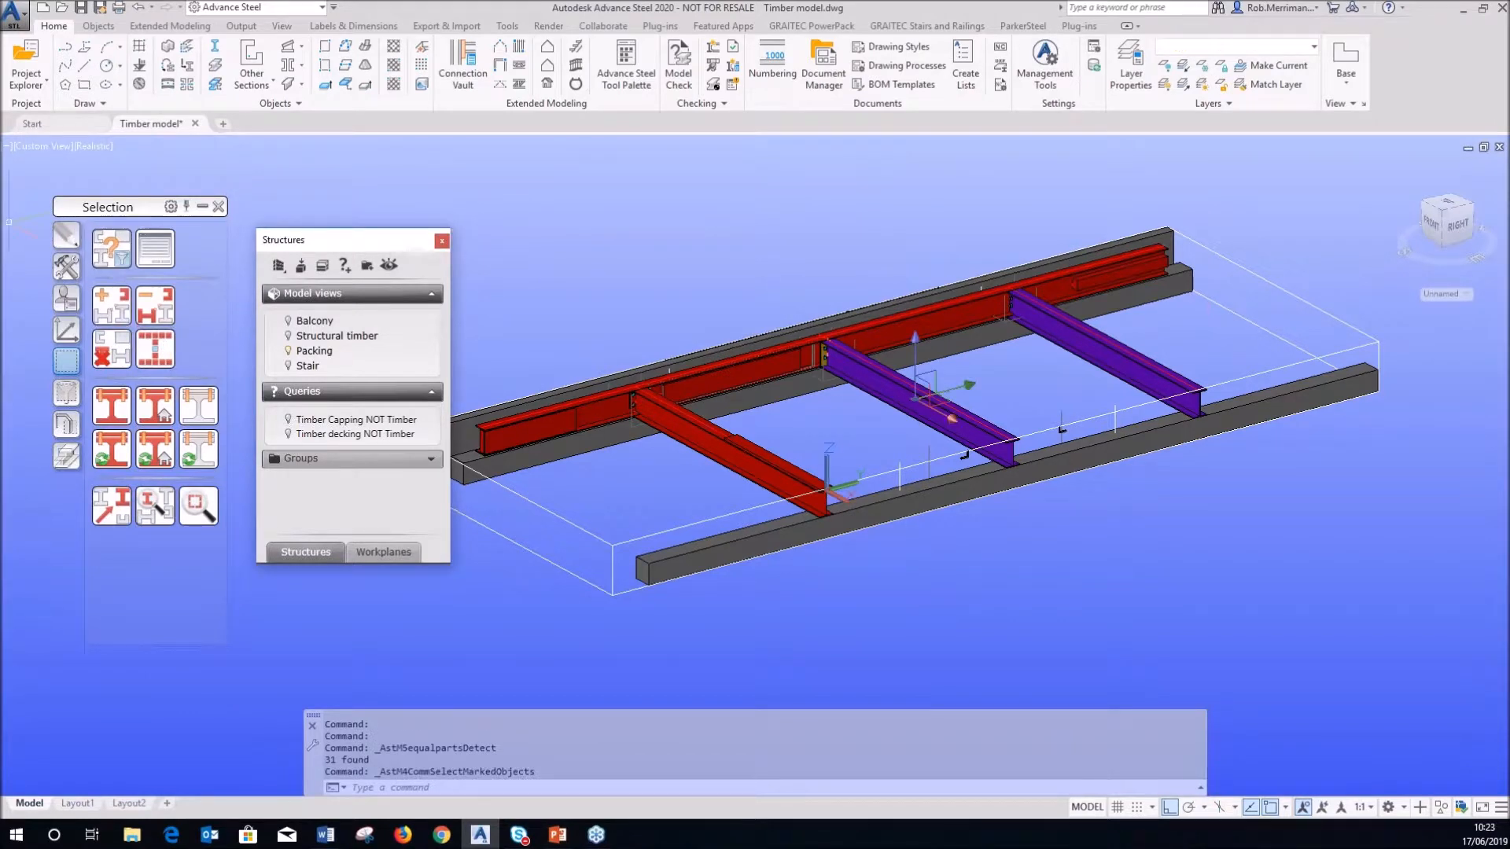
pyautogui.click(887, 69)
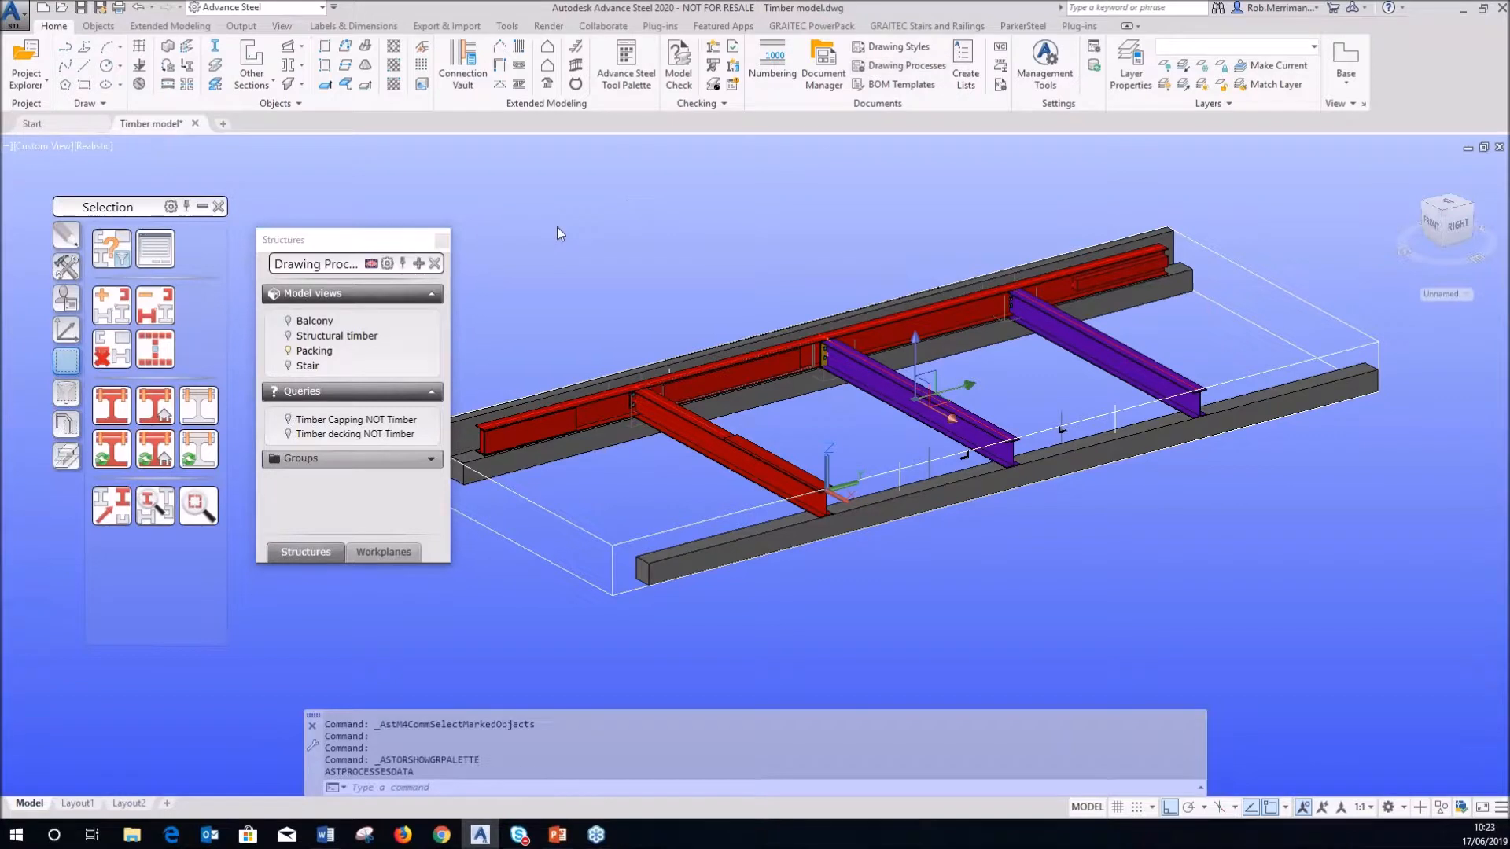
pyautogui.moveTo(373, 265)
pyautogui.mouseDown()
pyautogui.moveTo(487, 239)
pyautogui.moveTo(555, 198)
pyautogui.mouseUp()
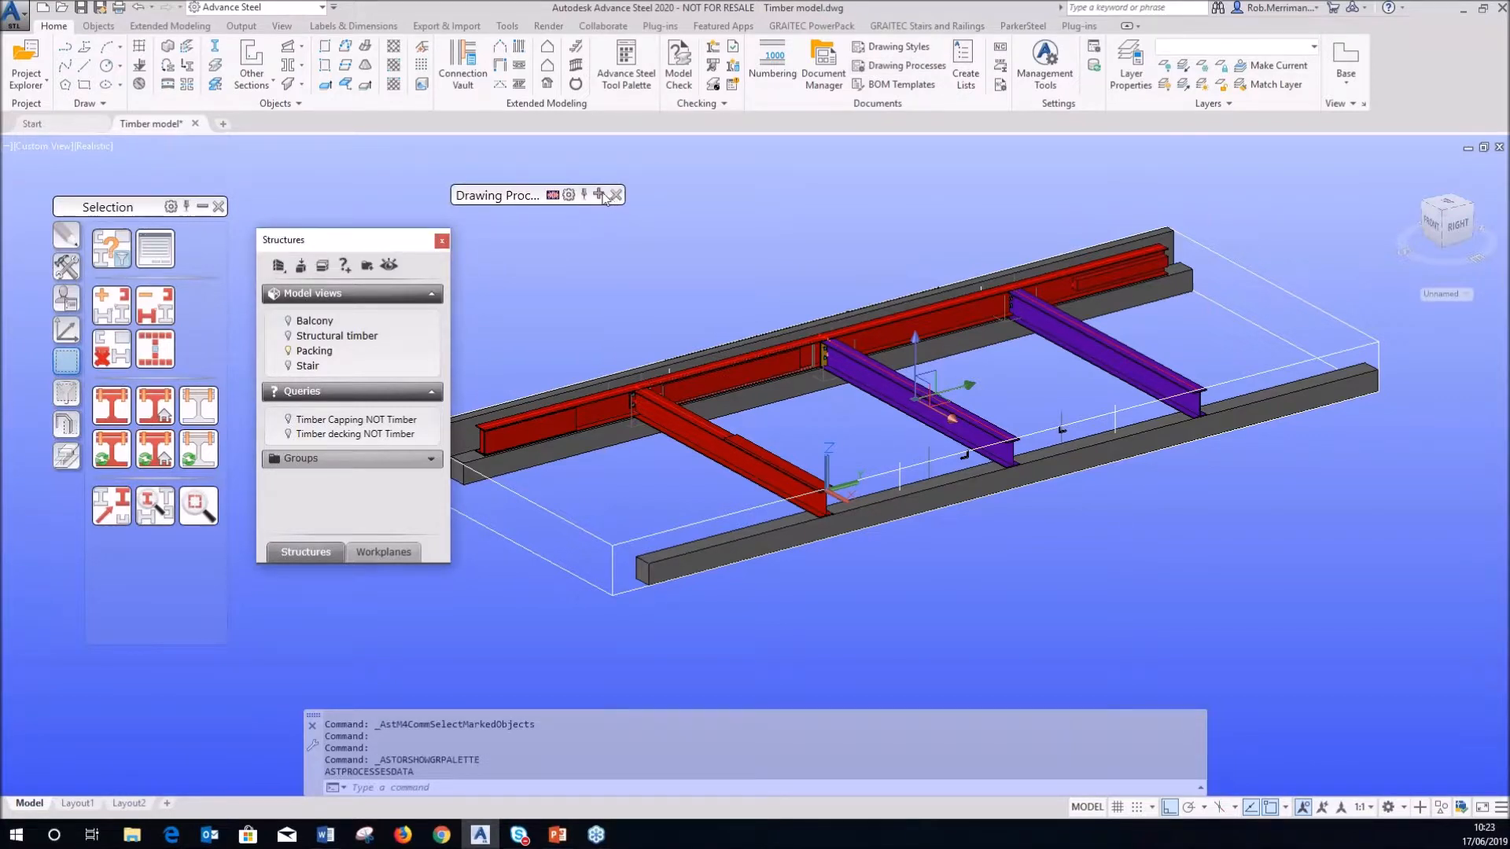
pyautogui.click(603, 194)
pyautogui.doubleClick(826, 197)
pyautogui.scroll(-1, 522, 291)
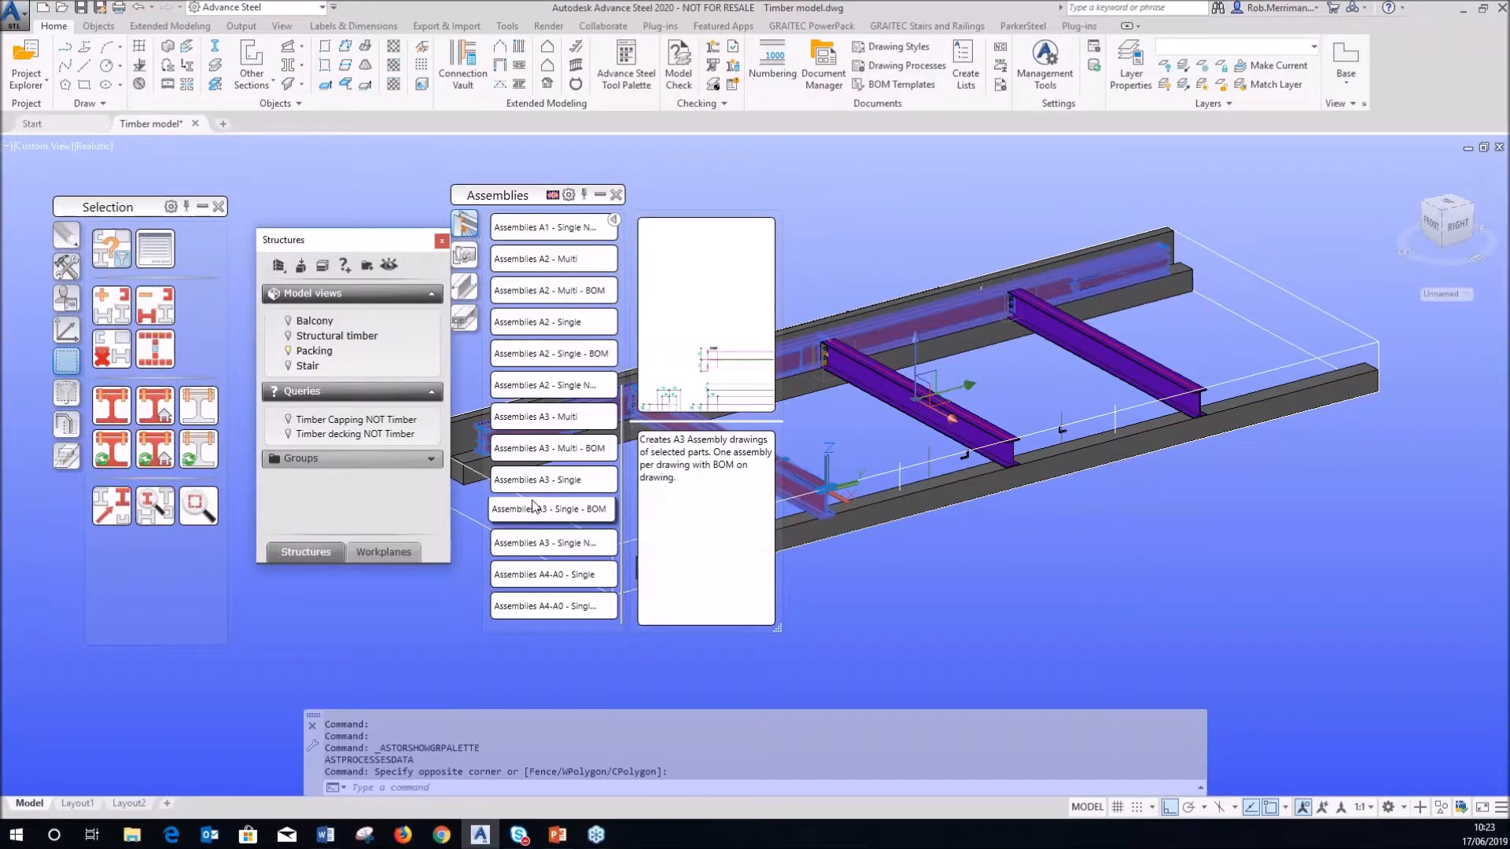
pyautogui.click(533, 508)
pyautogui.click(92, 433)
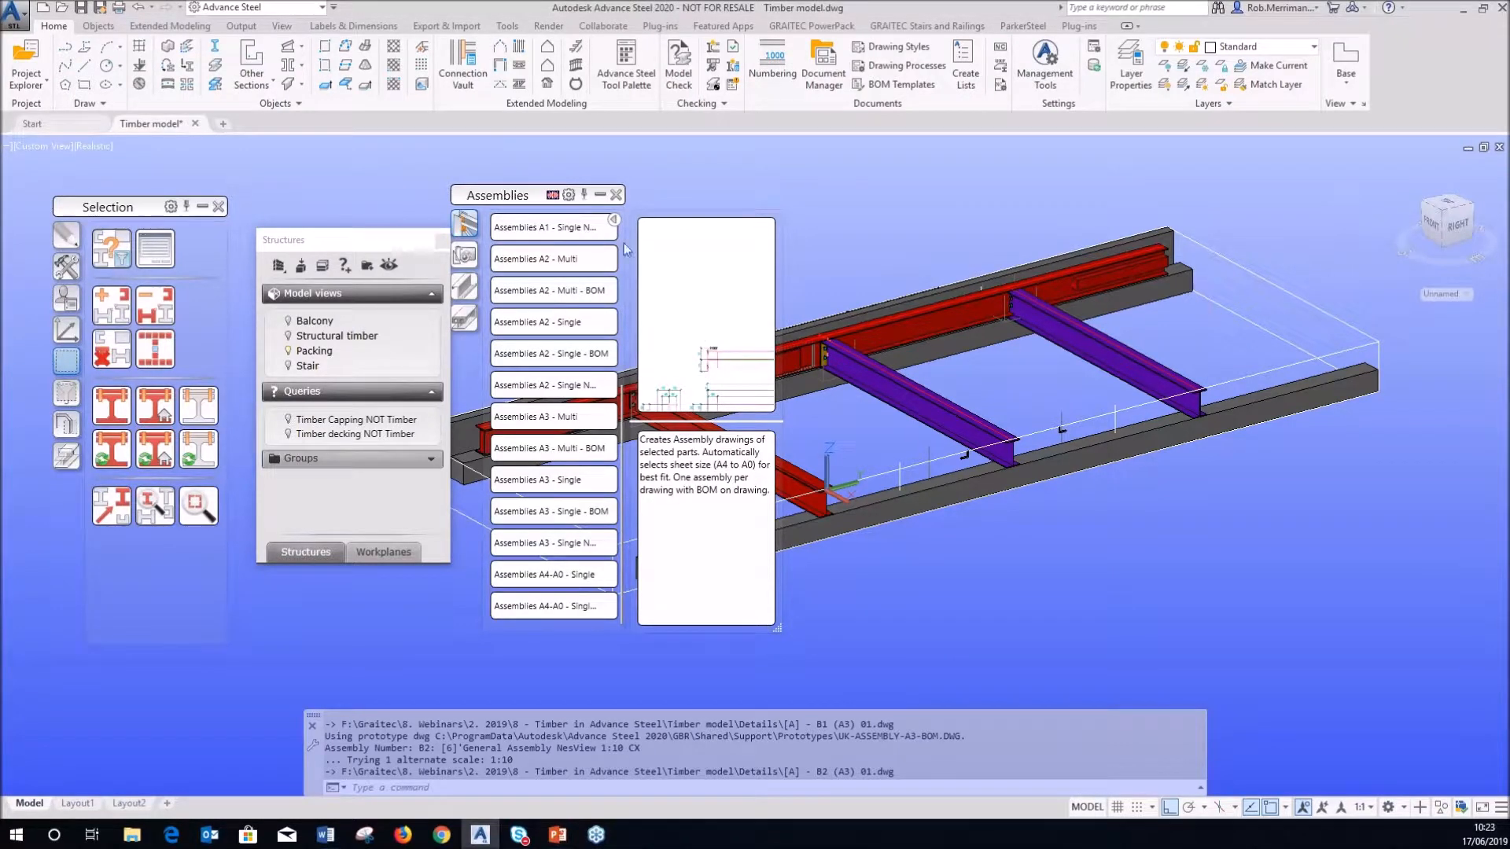
pyautogui.click(617, 195)
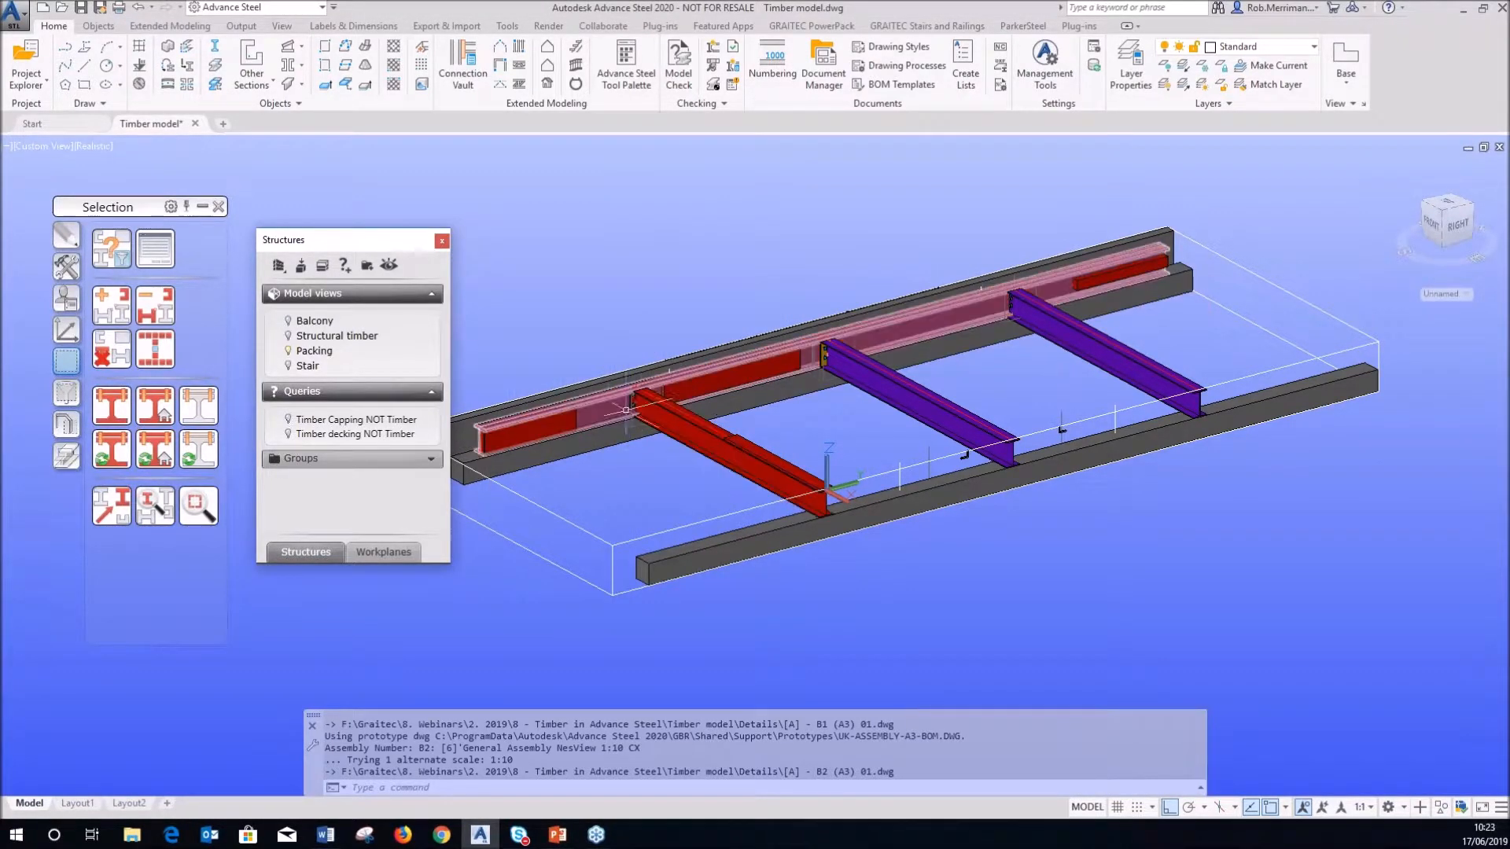
# - Open the up-to-date detail drawings [A] - B1 (A3) 01.dwg and [A] - B2 (A3) 01.dwg from the Document Manager
pyautogui.click(825, 75)
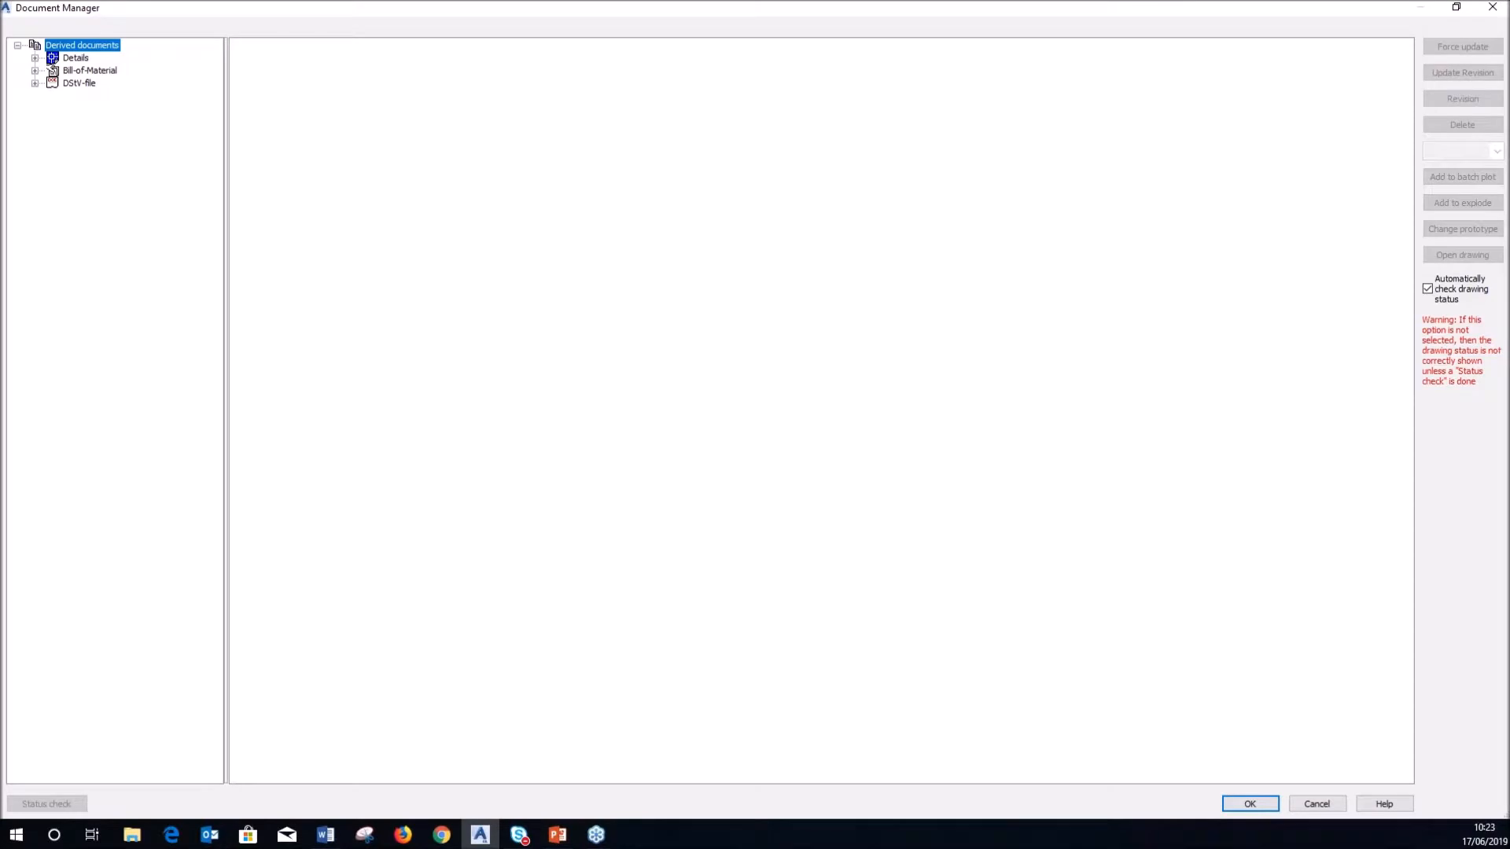
pyautogui.click(34, 58)
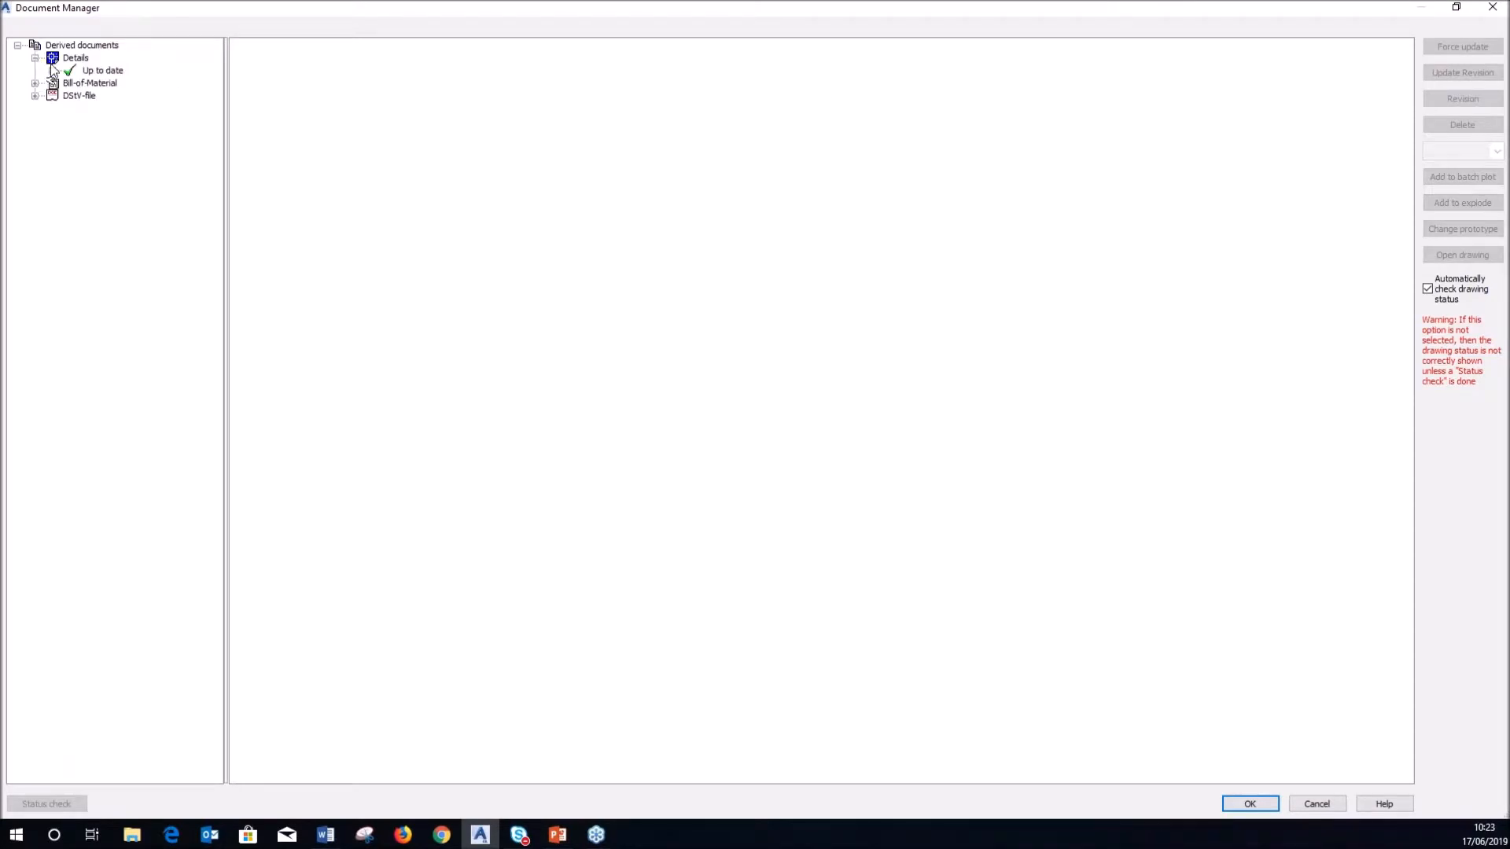
pyautogui.click(53, 71)
pyautogui.click(146, 83)
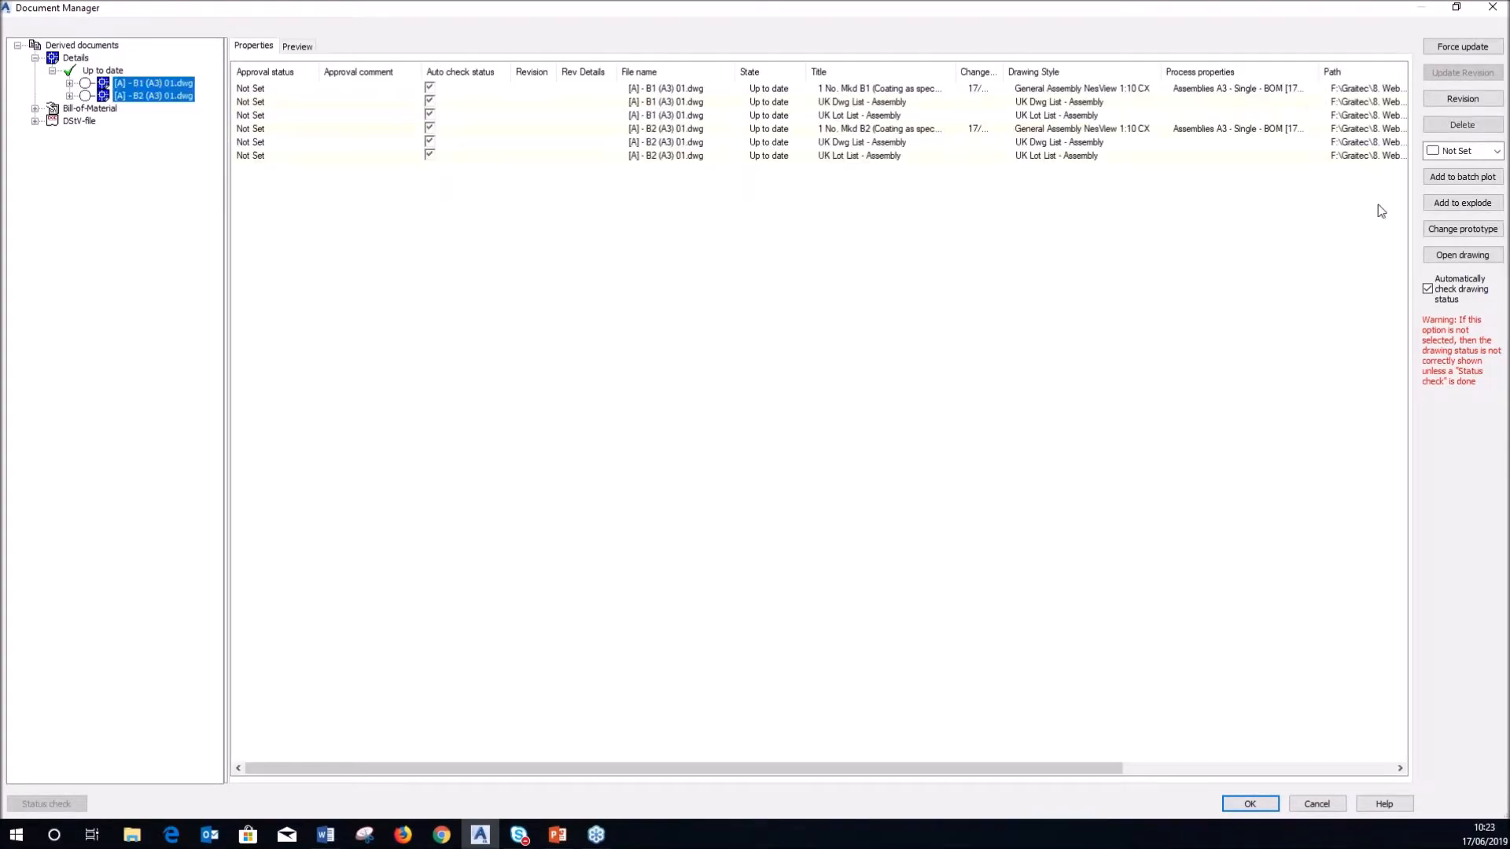
pyautogui.click(1462, 255)
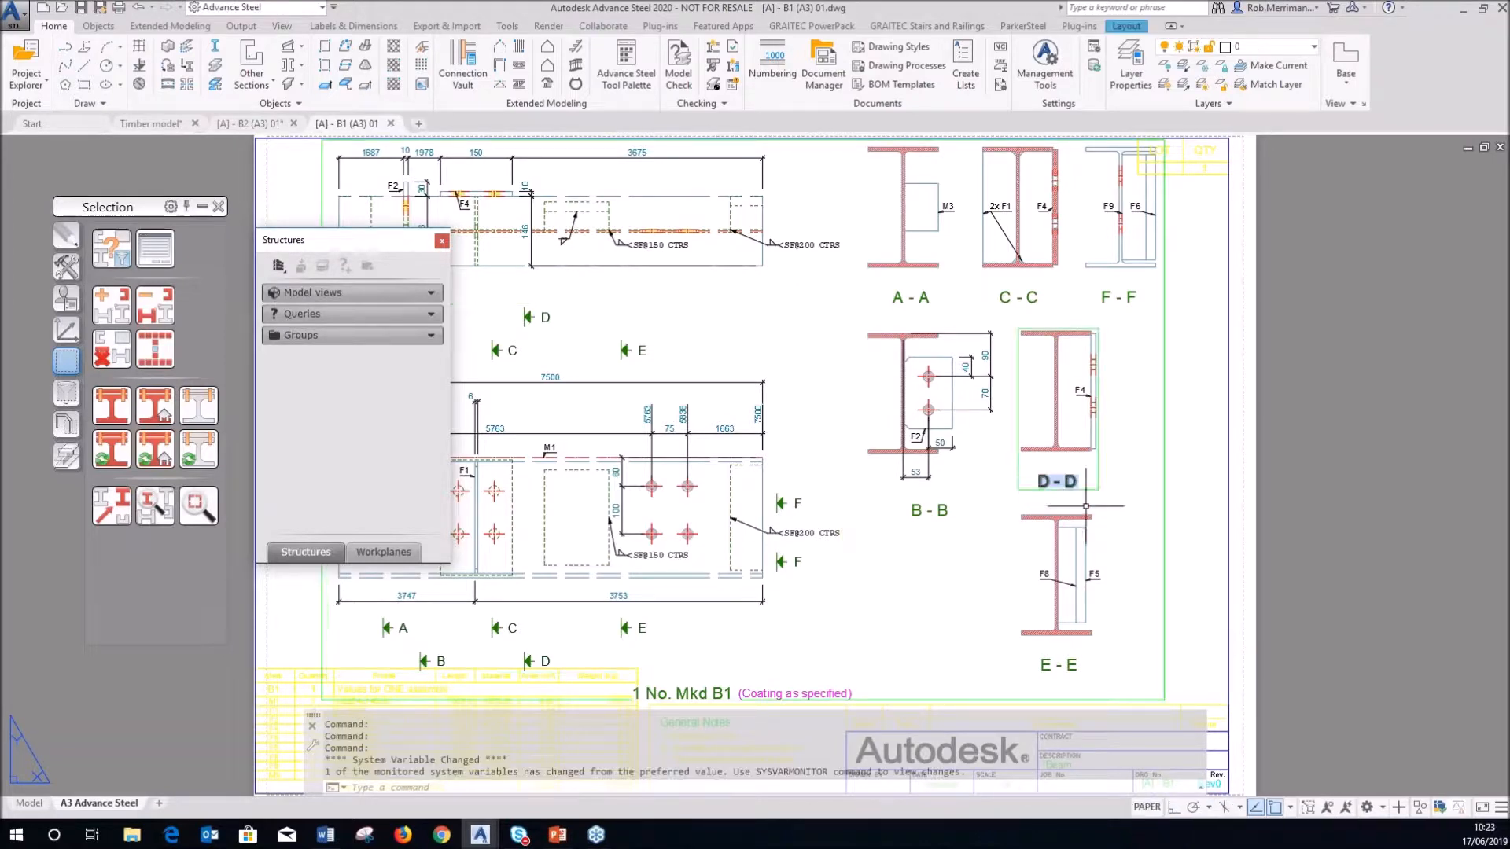
# - Examine the views, sections and weld notes on the B1 assembly drawing
pyautogui.scroll(-2, 1136, 538)
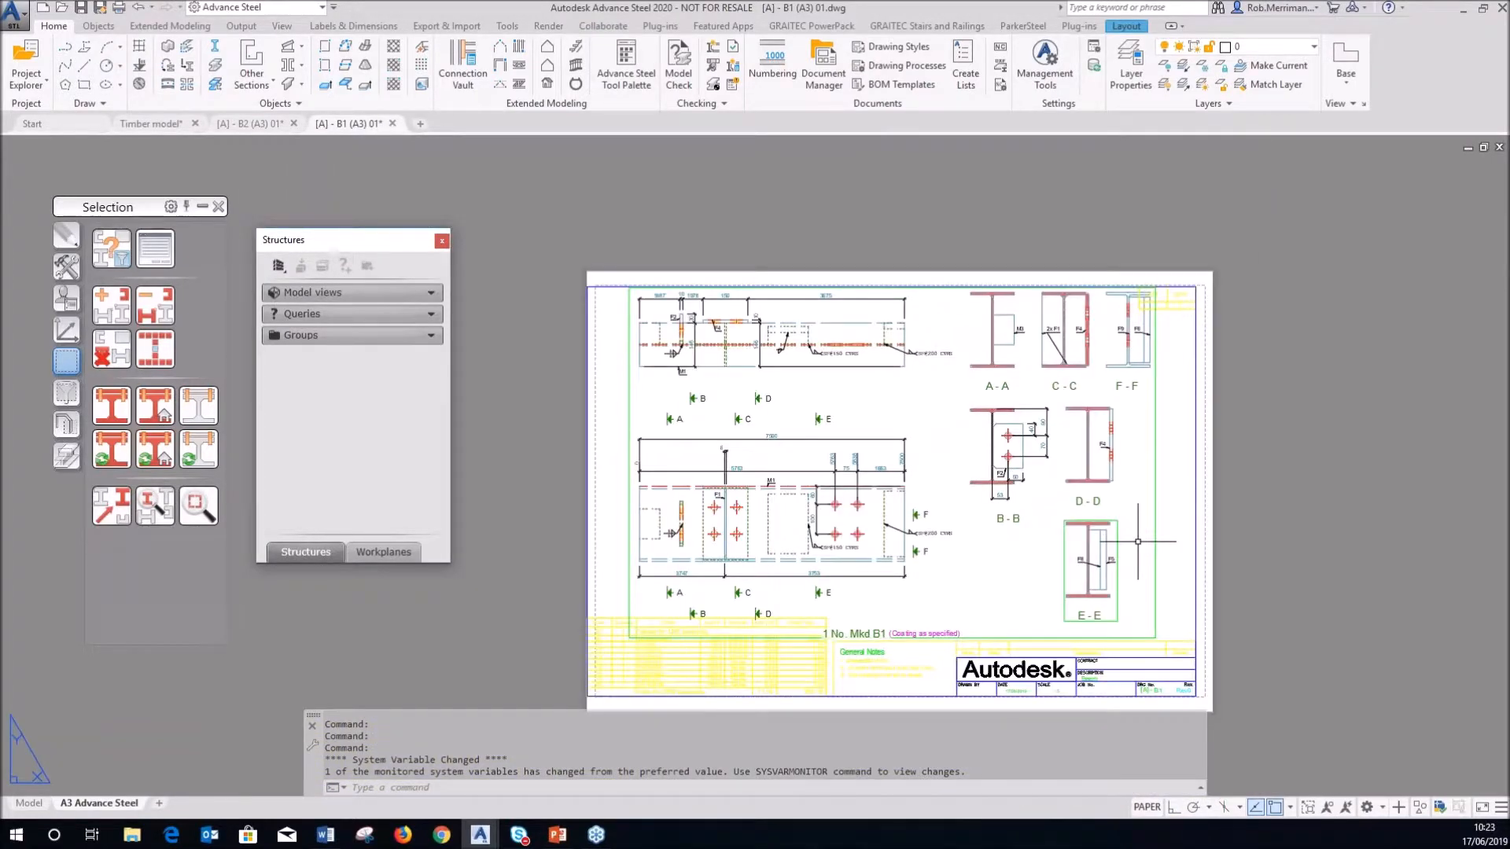
pyautogui.scroll(3, 789, 342)
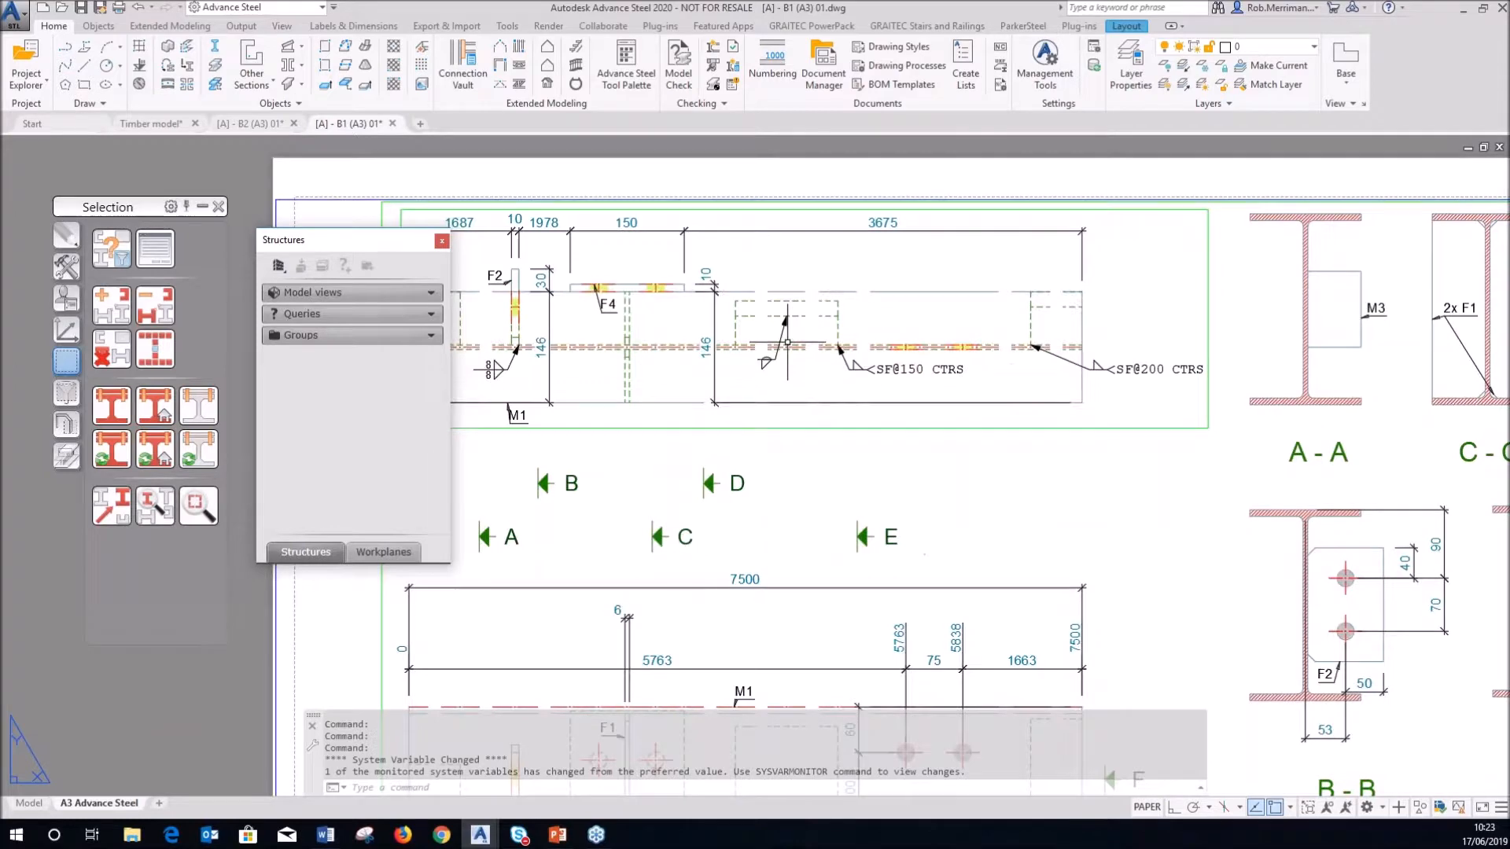
pyautogui.scroll(-2, 863, 308)
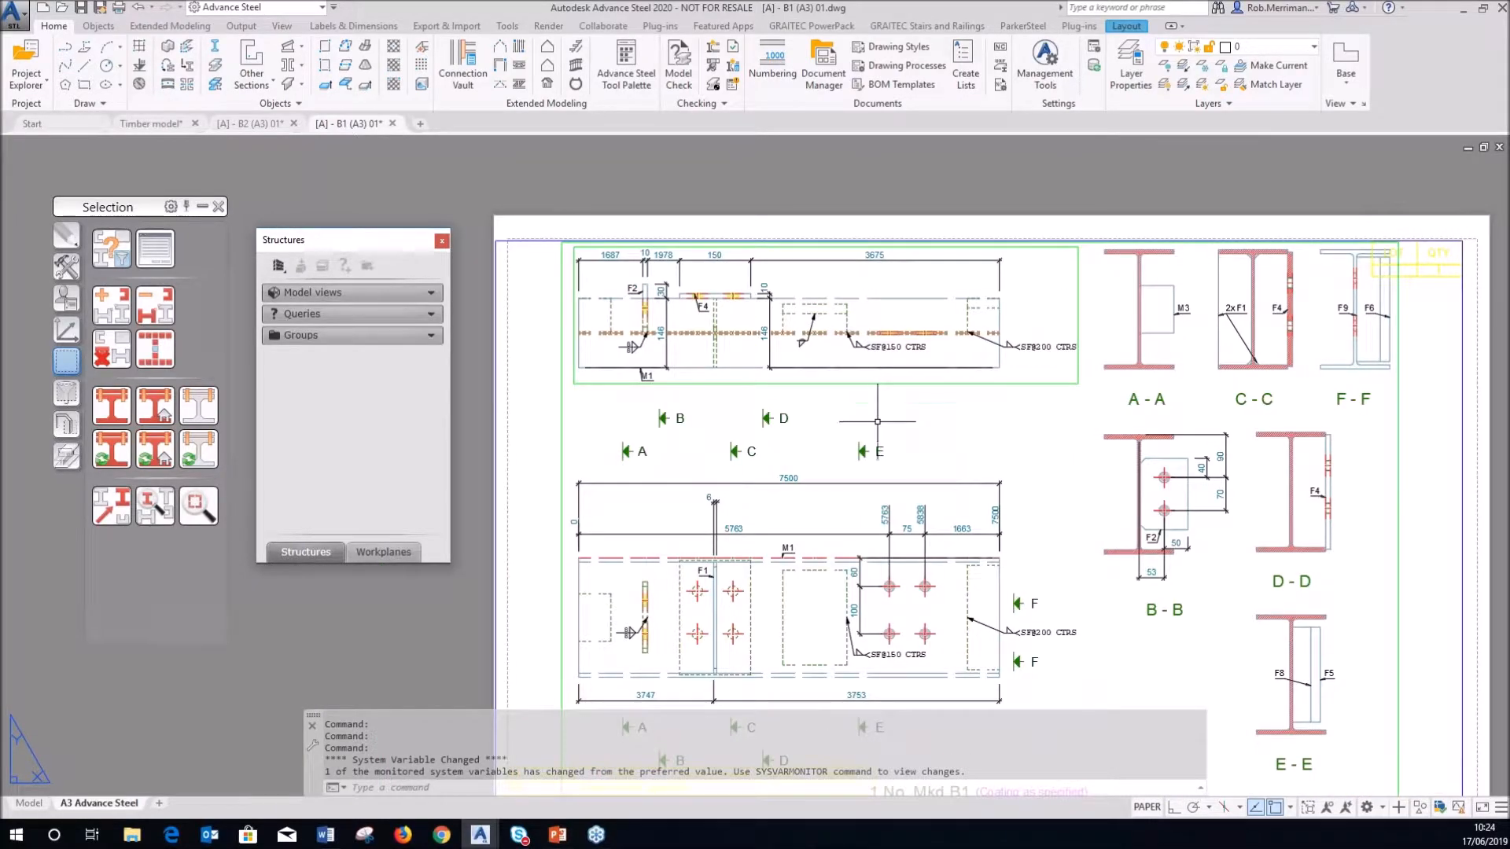
pyautogui.scroll(-2, 822, 444)
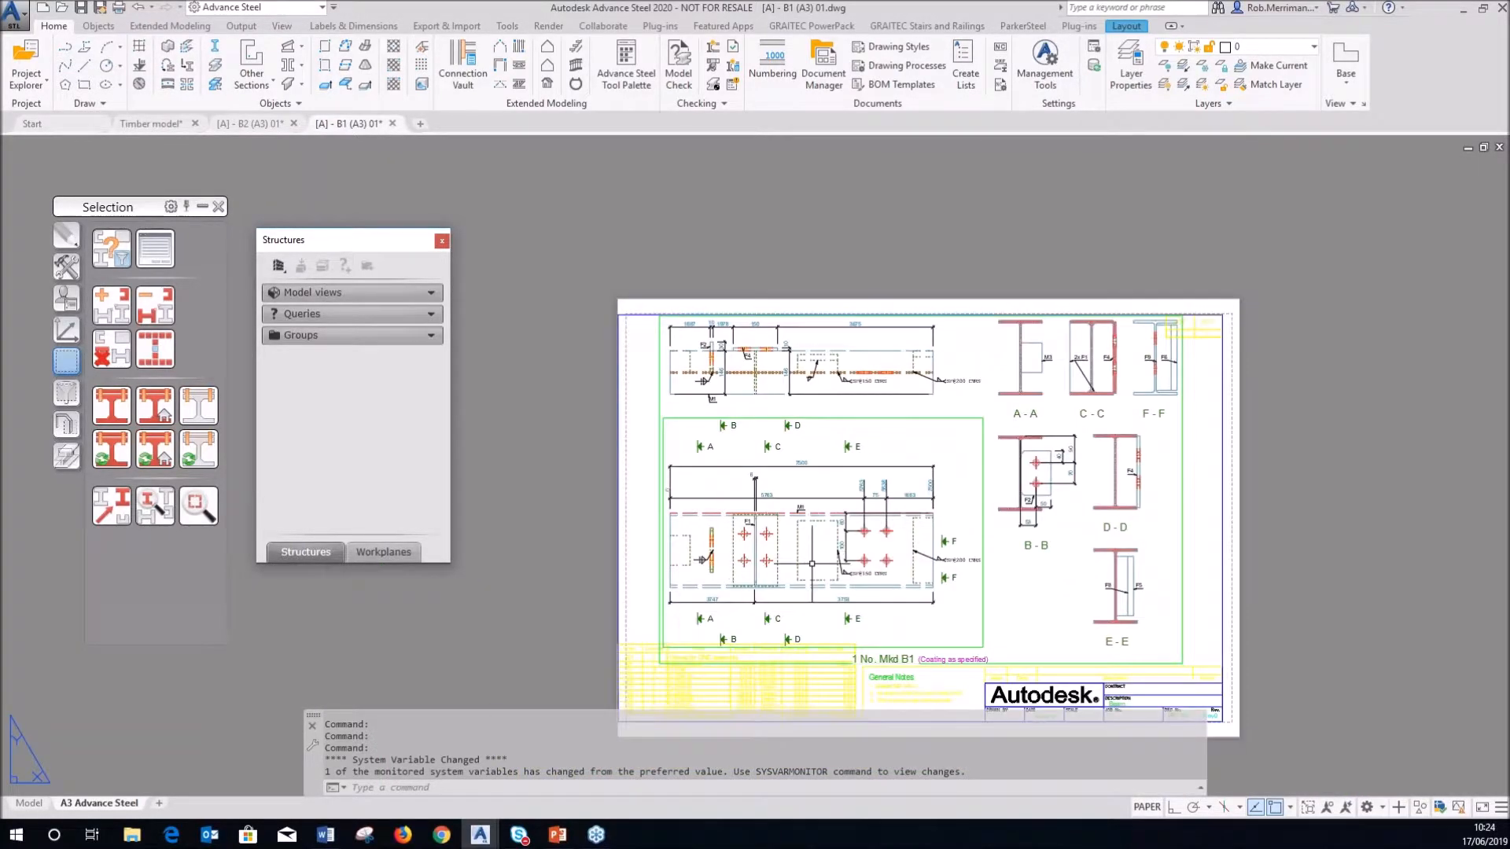
pyautogui.scroll(3, 813, 564)
pyautogui.scroll(-2, 817, 551)
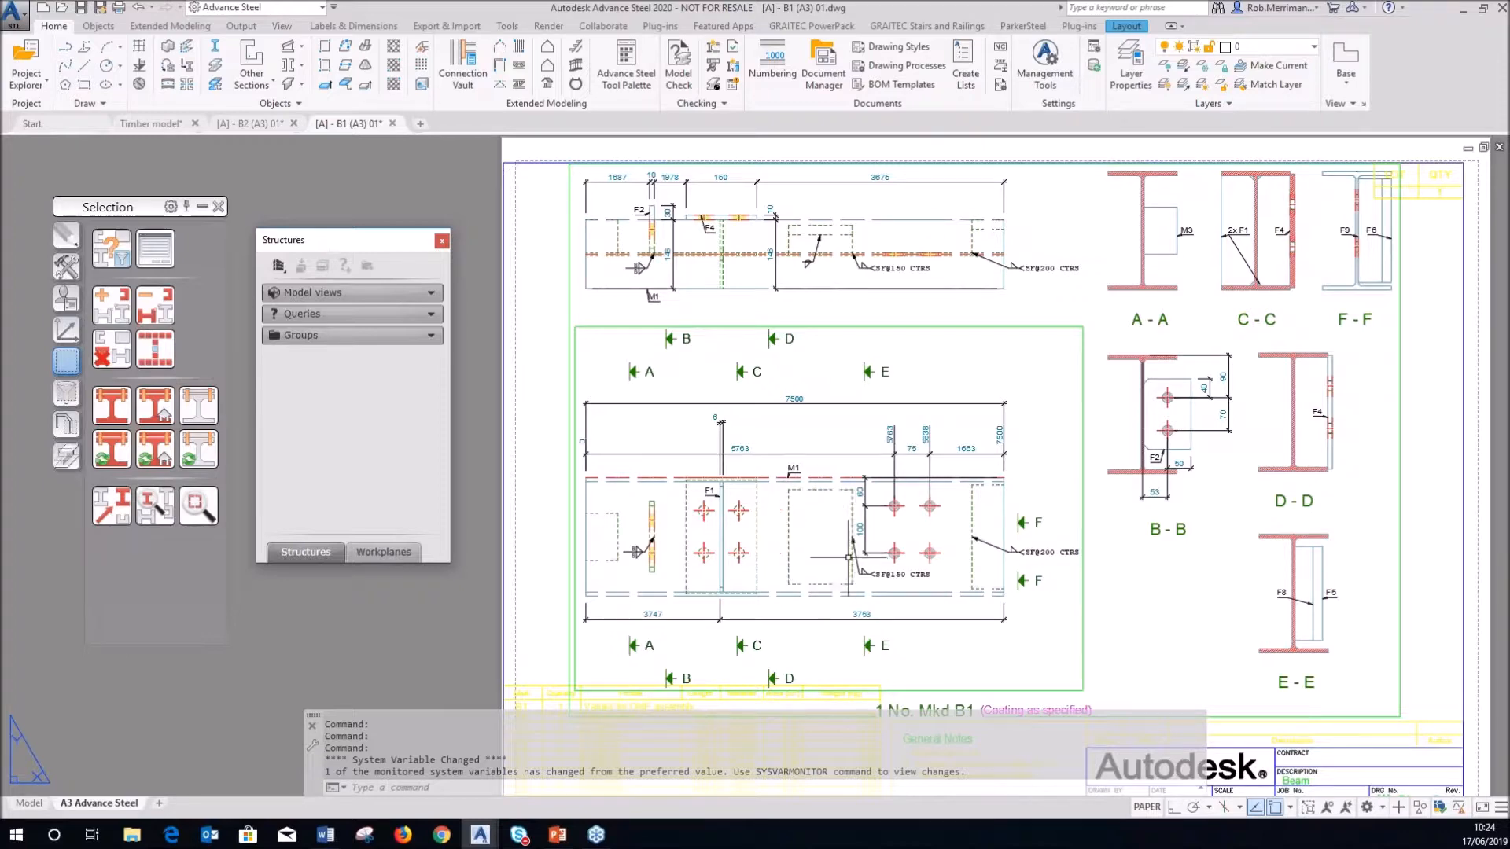
pyautogui.scroll(6, 1071, 588)
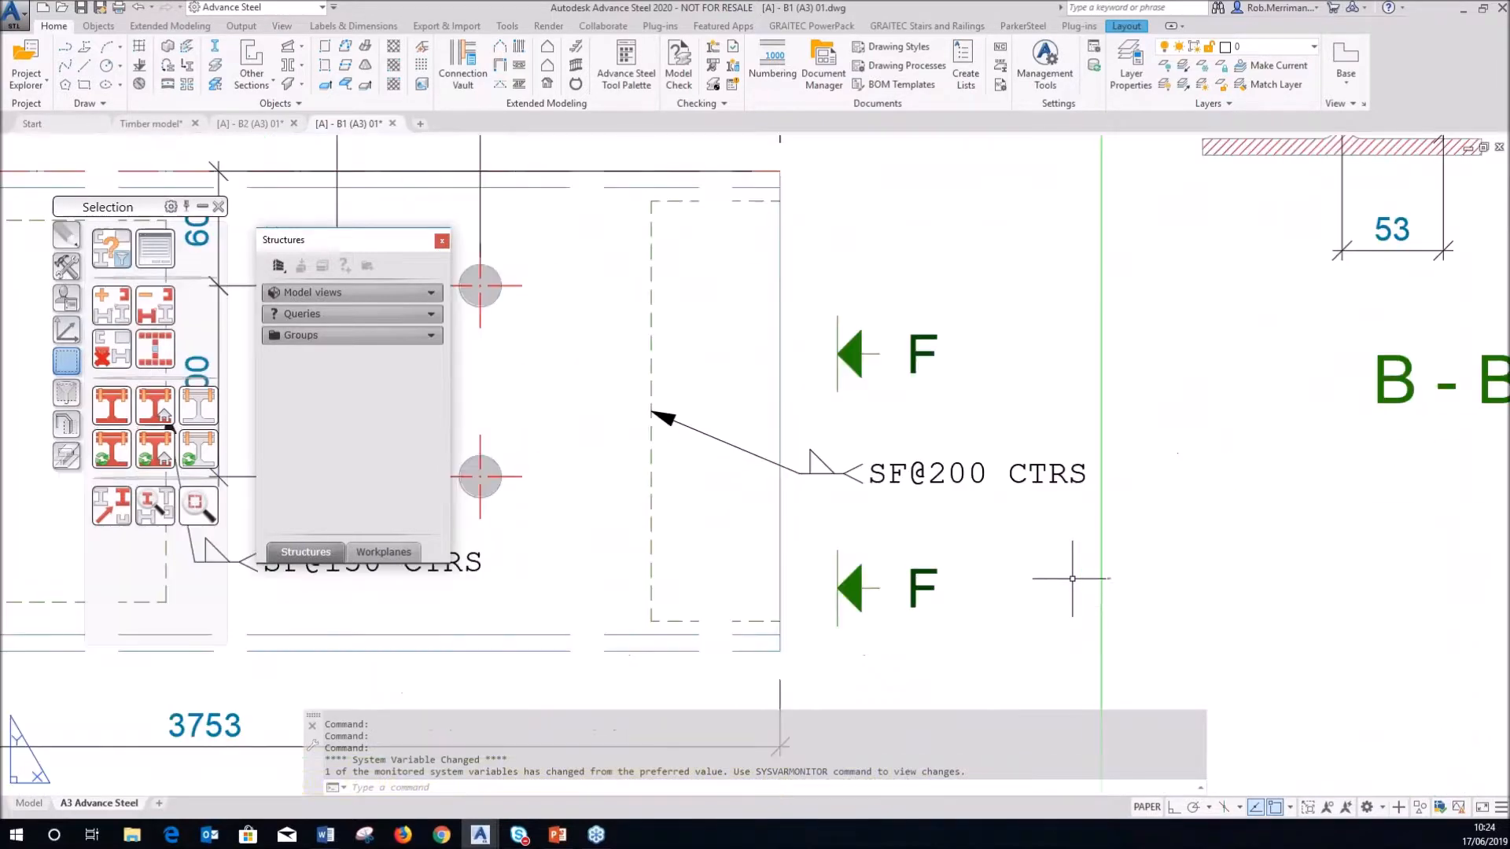
# - Check the properties of the SF@200 CTRS weld symbol and switch to the B2 assembly drawing
pyautogui.doubleClick(874, 477)
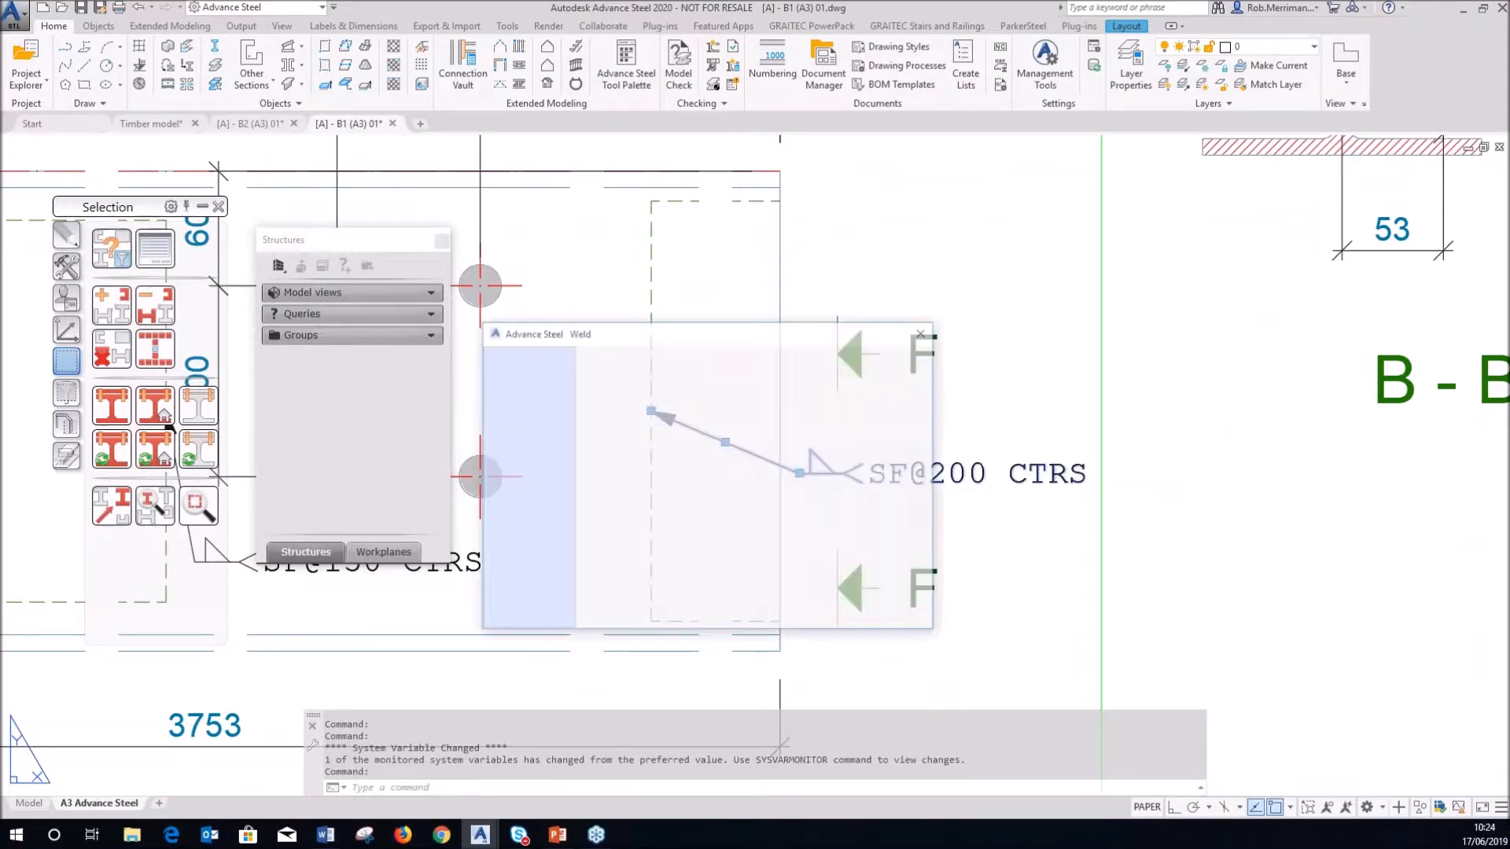
pyautogui.click(924, 332)
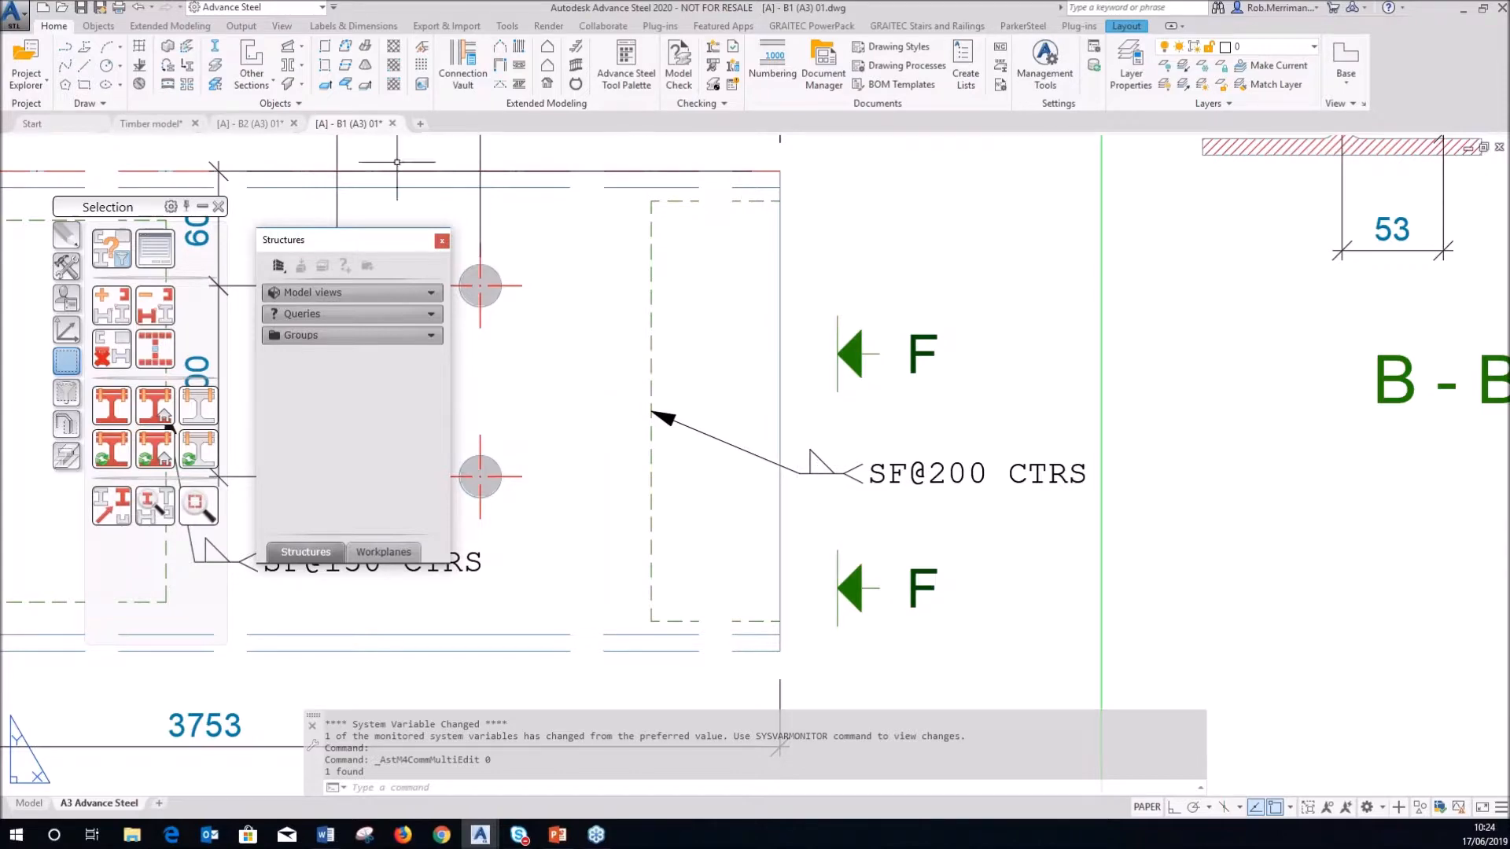
pyautogui.click(240, 124)
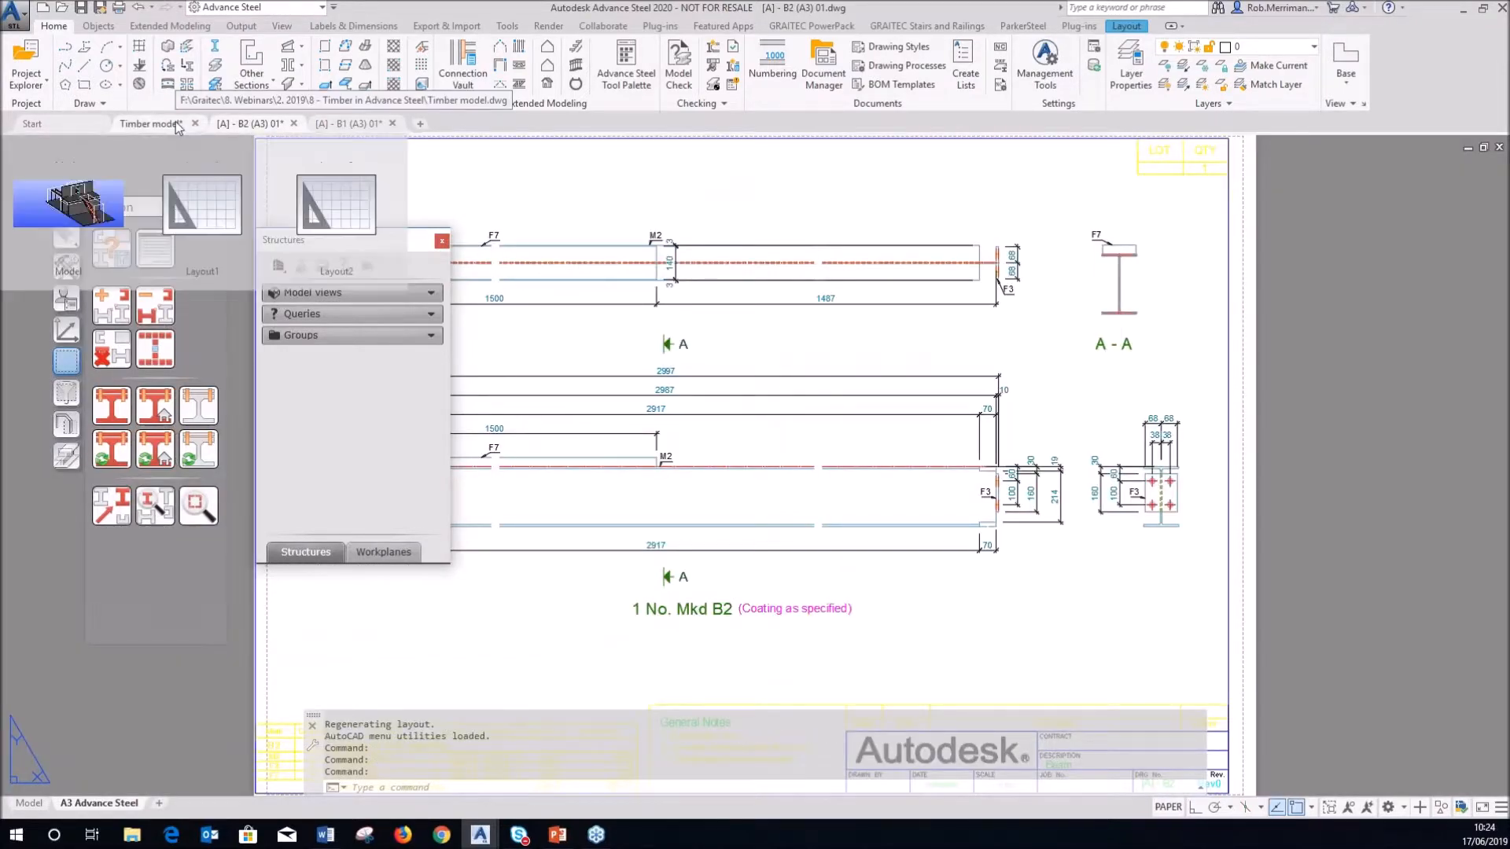
# - Switch to the timber model and display it in the 2D Wireframe visual style
pyautogui.click(151, 123)
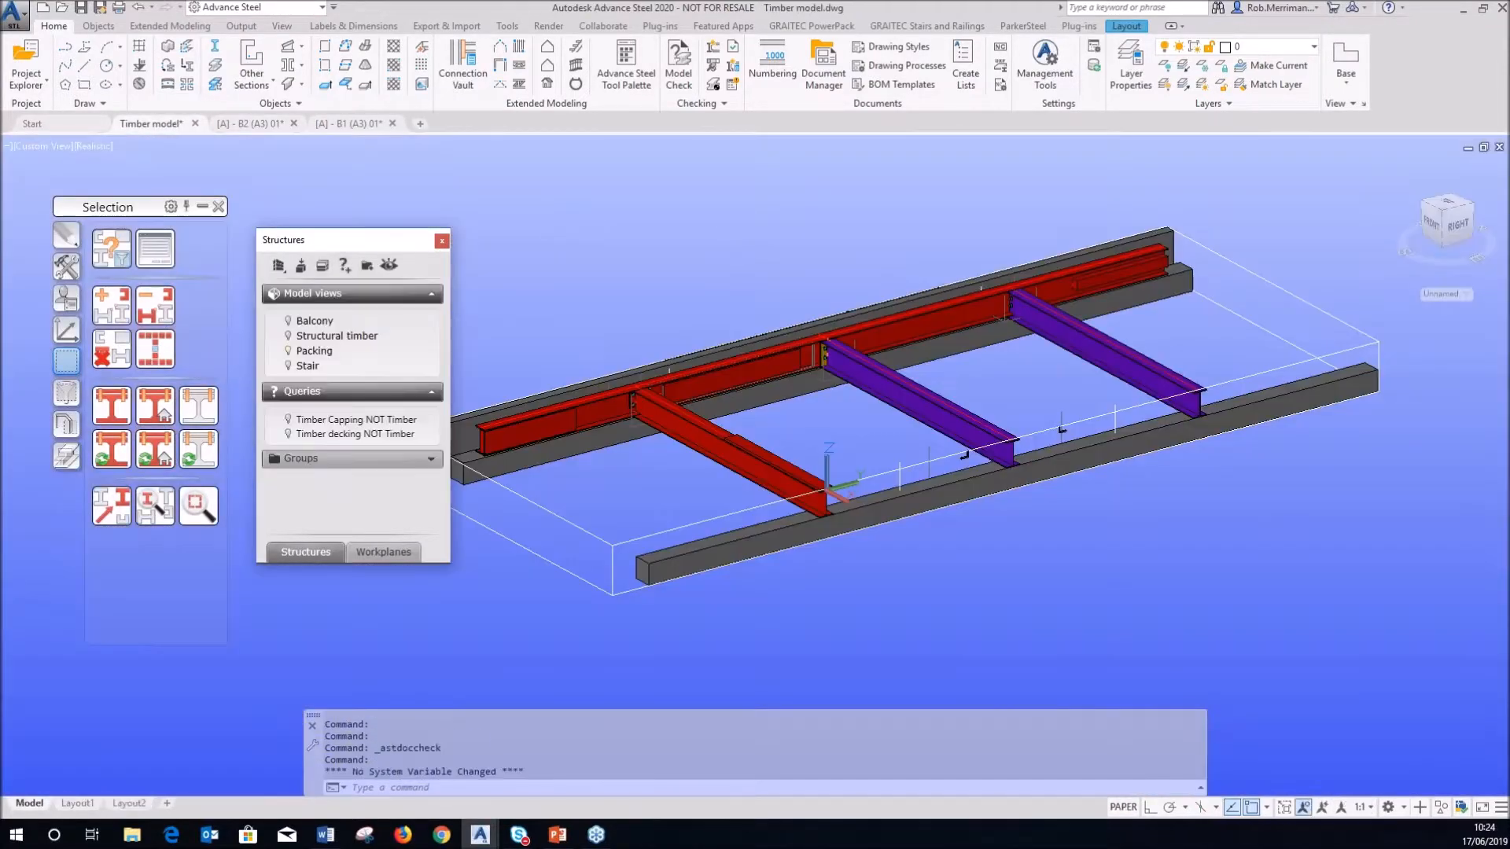
pyautogui.click(84, 145)
pyautogui.click(126, 182)
pyautogui.scroll(6, 578, 417)
pyautogui.scroll(5, 594, 412)
# - Review the main, double and additional data properties of the weld on the packing plate
pyautogui.doubleClick(603, 414)
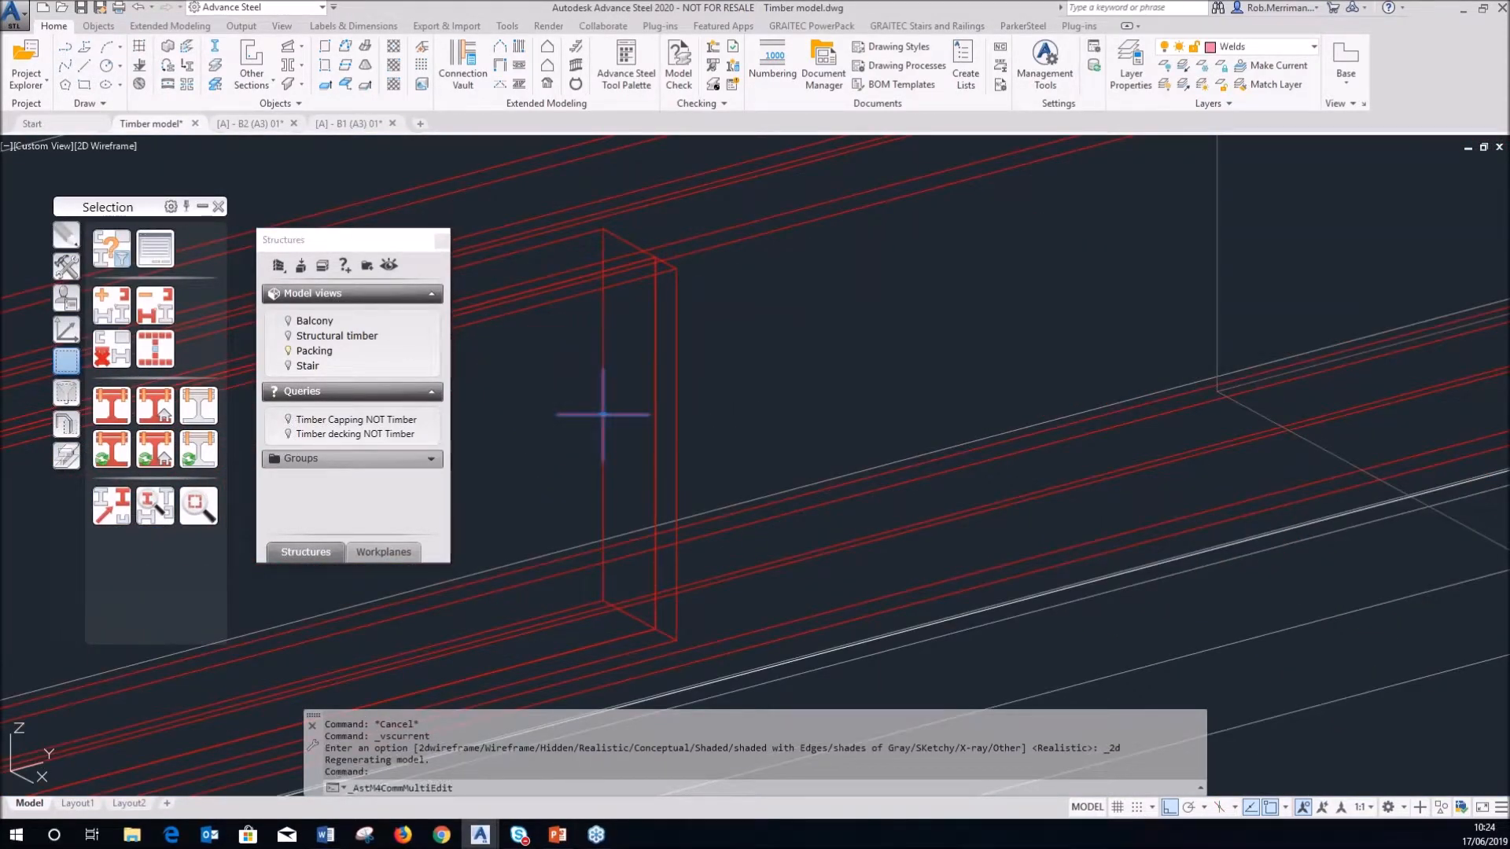
pyautogui.click(776, 364)
pyautogui.click(739, 543)
pyautogui.click(738, 398)
pyautogui.click(543, 383)
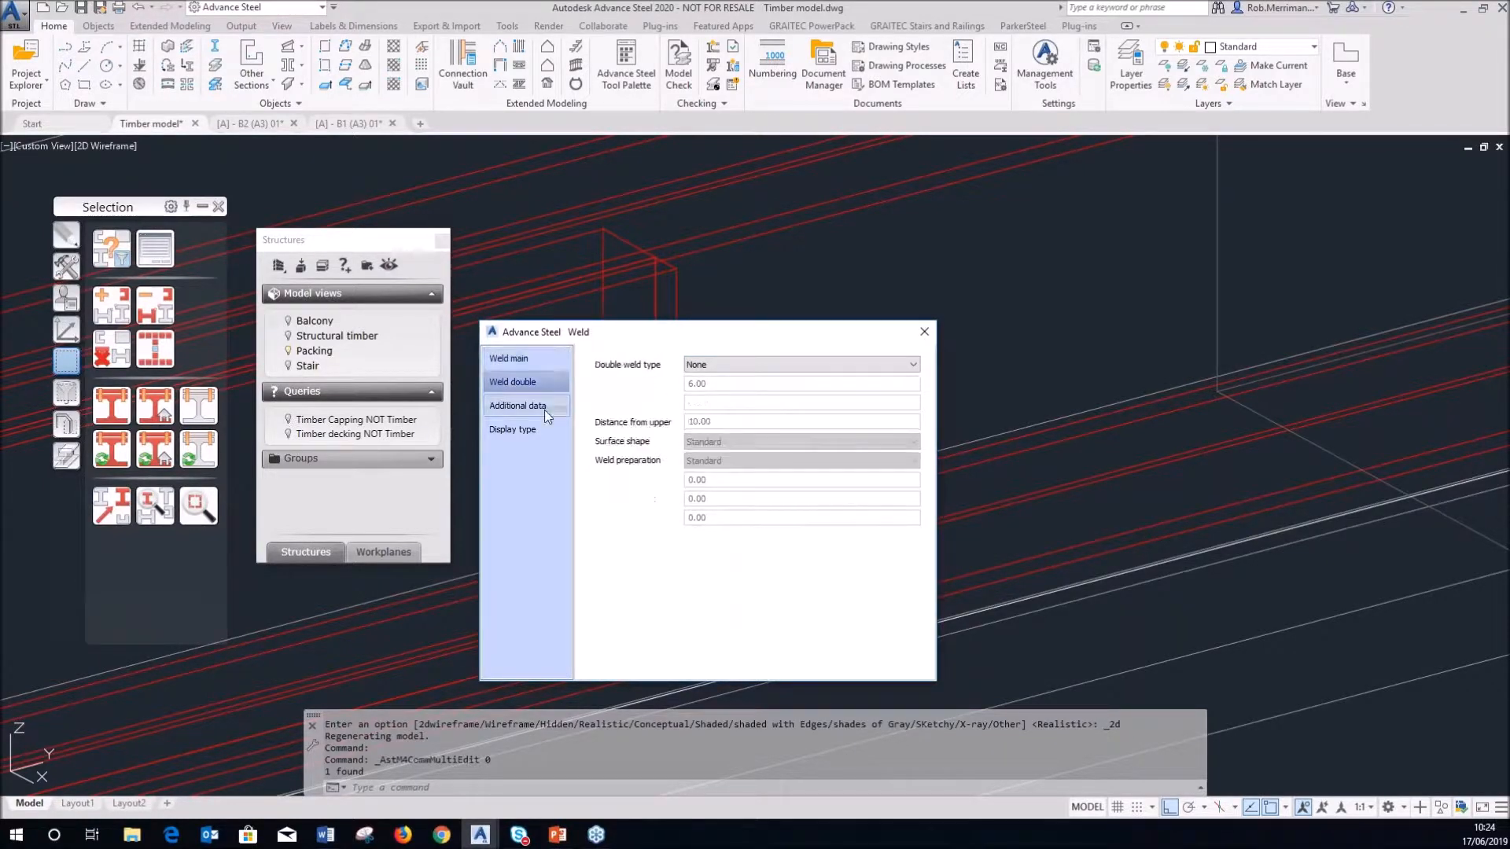
pyautogui.click(544, 407)
pyautogui.click(921, 334)
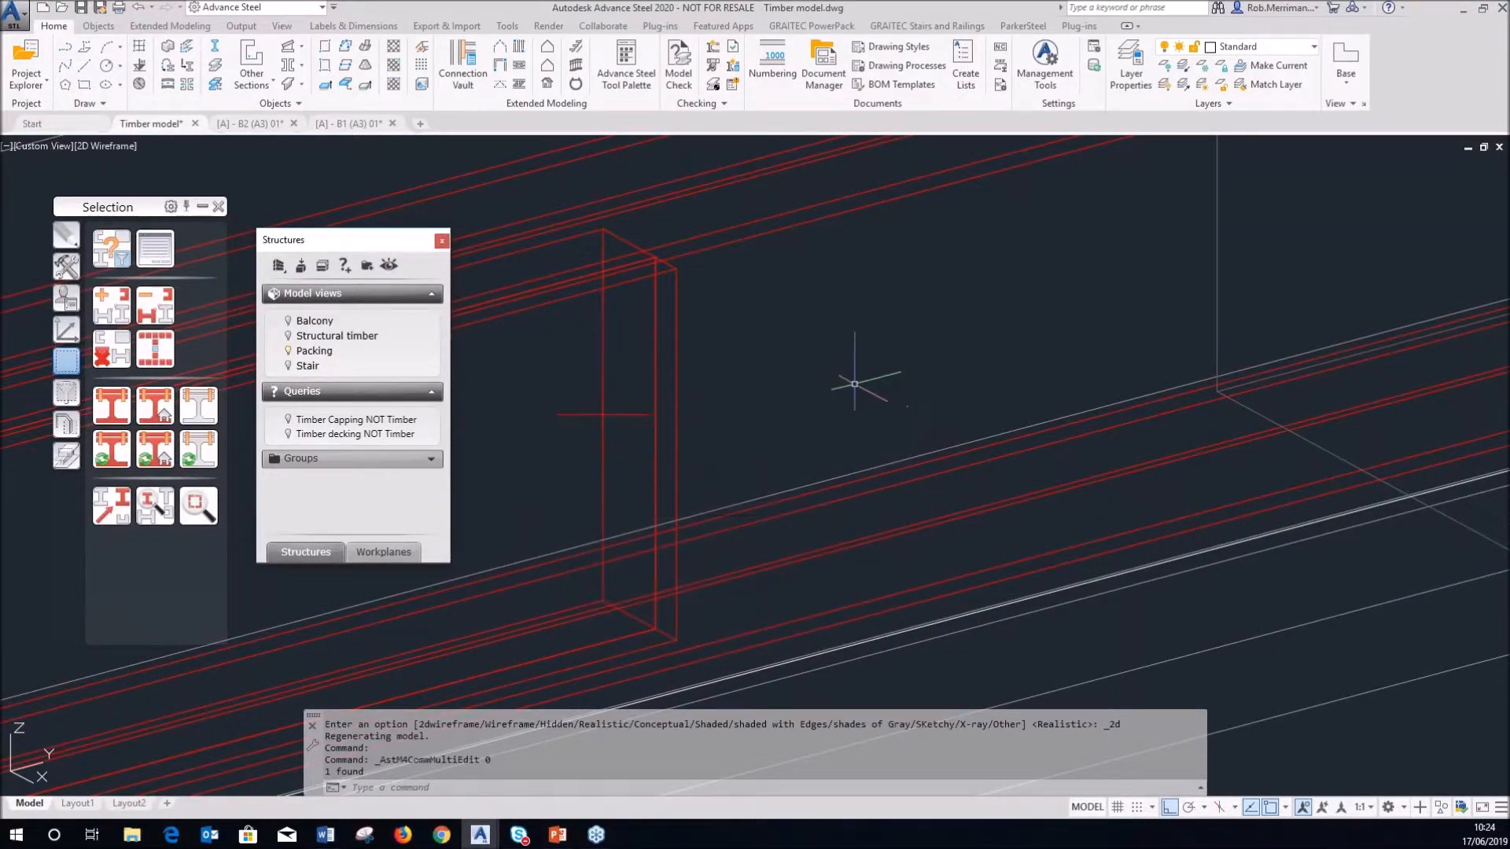
# - Clear the marking from the marked beams in the timber model
pyautogui.click(880, 317)
pyautogui.click(880, 318)
pyautogui.click(880, 333)
pyautogui.rightClick(879, 371)
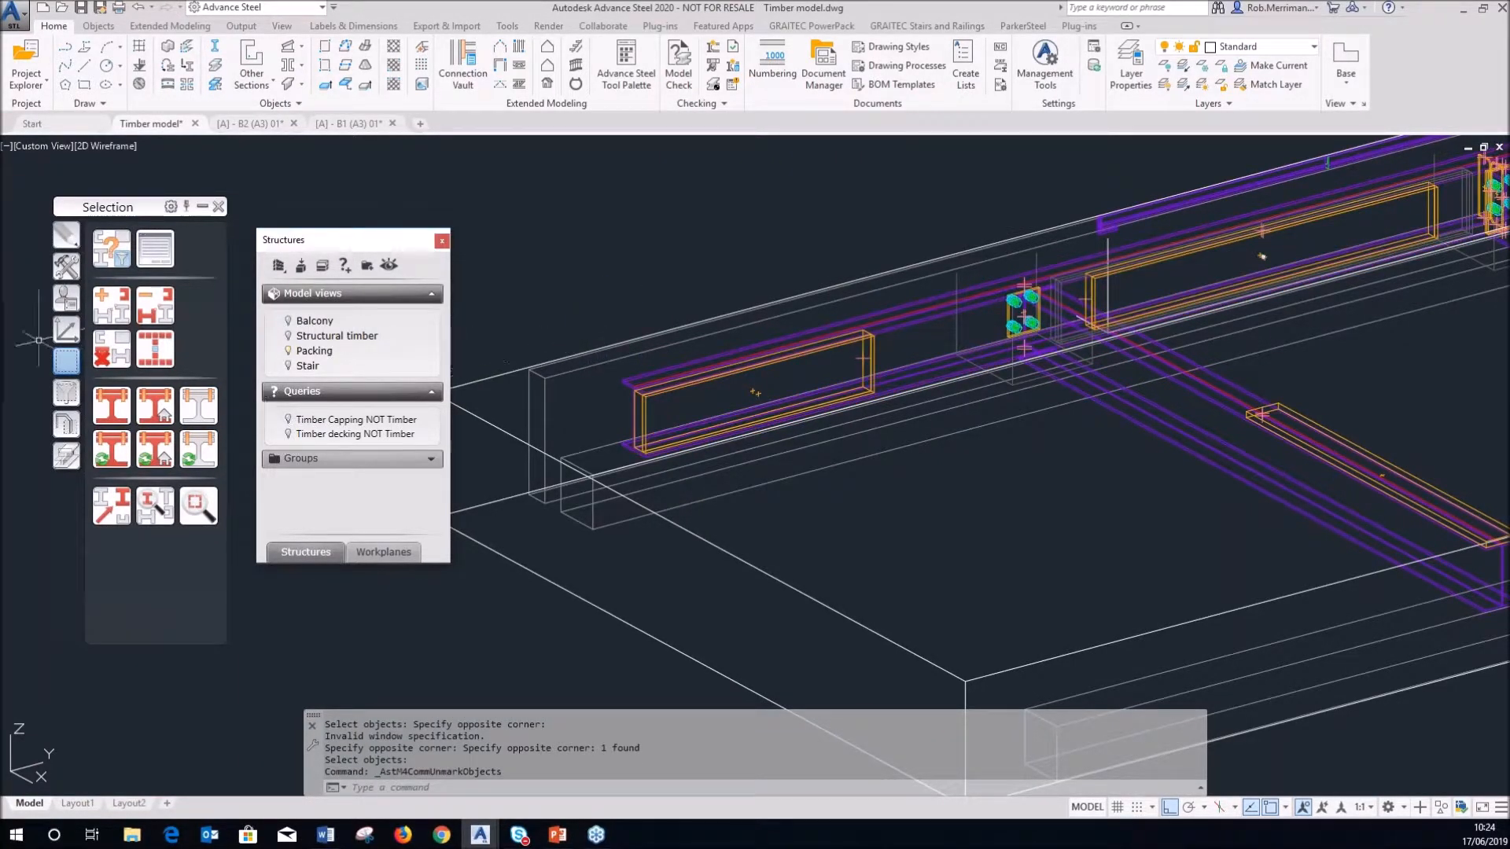
# - Rotate the UCS so X runs along the long beam and Y points up, and set it as that beam's assembly detailing direction
pyautogui.click(67, 330)
pyautogui.click(153, 461)
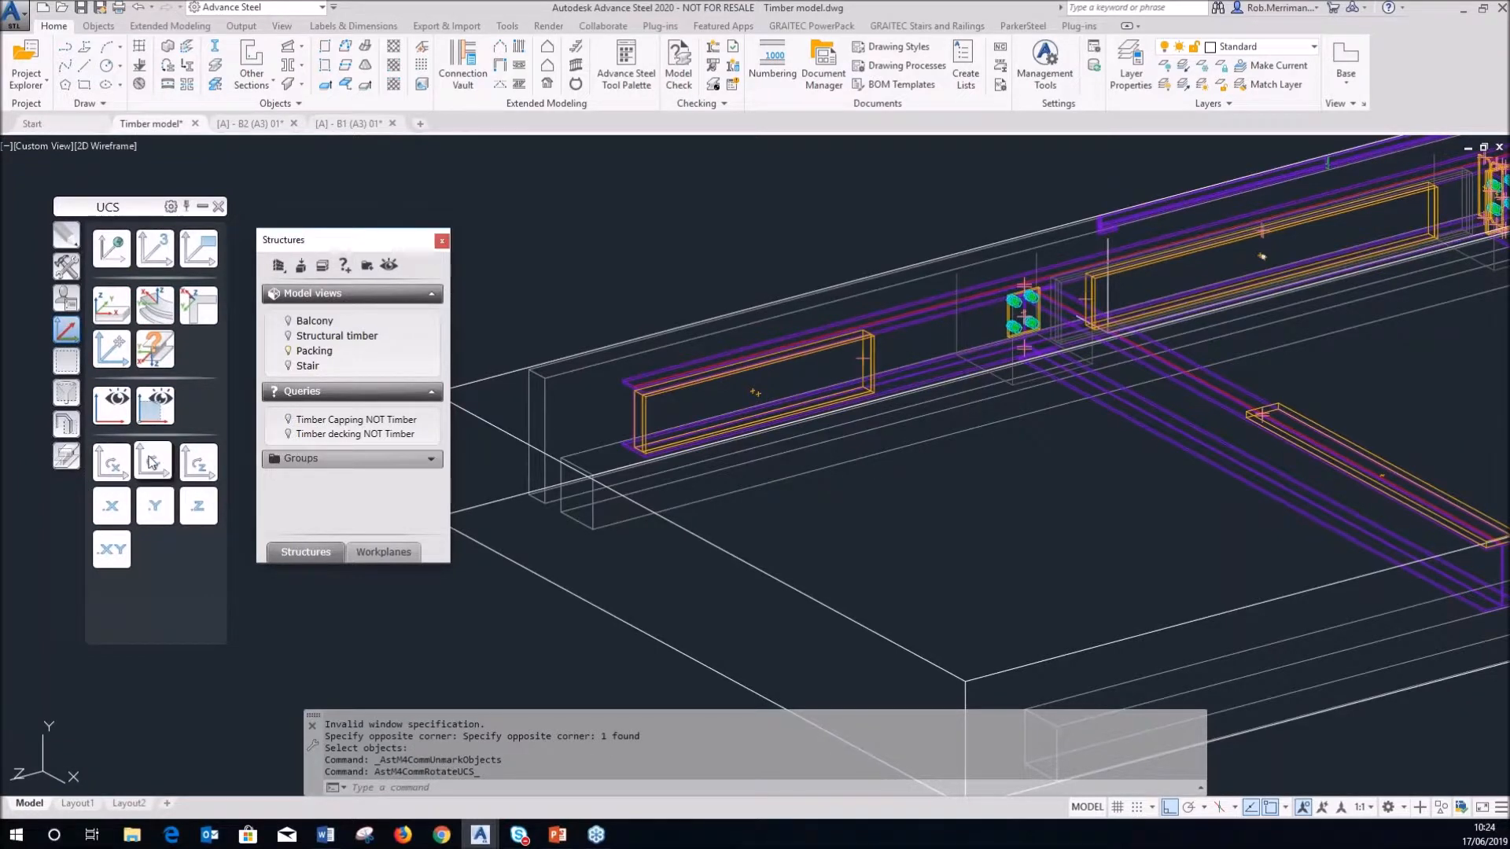
pyautogui.click(153, 462)
pyautogui.click(68, 270)
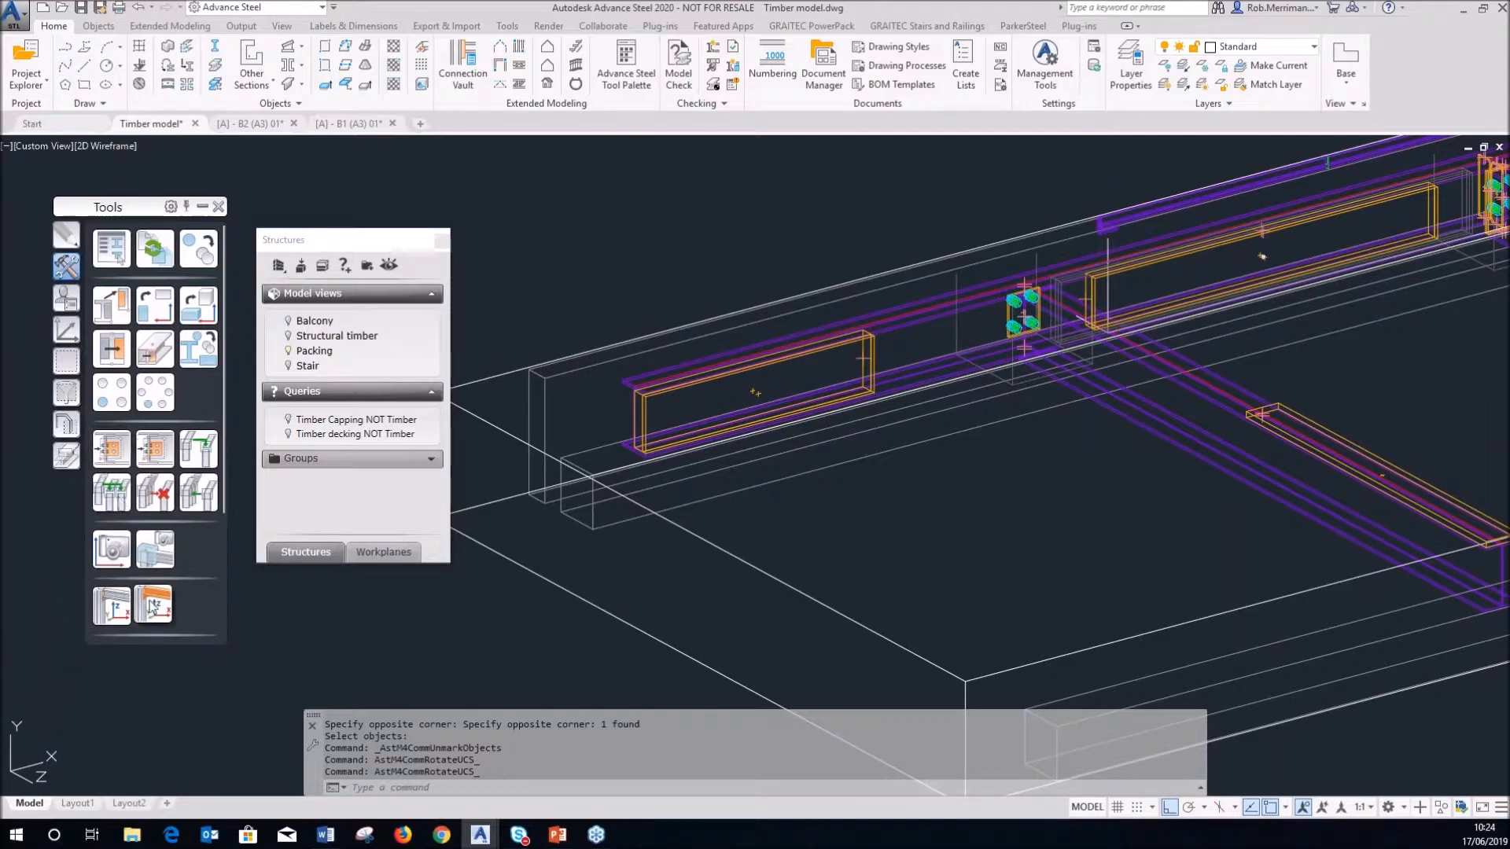
pyautogui.click(154, 606)
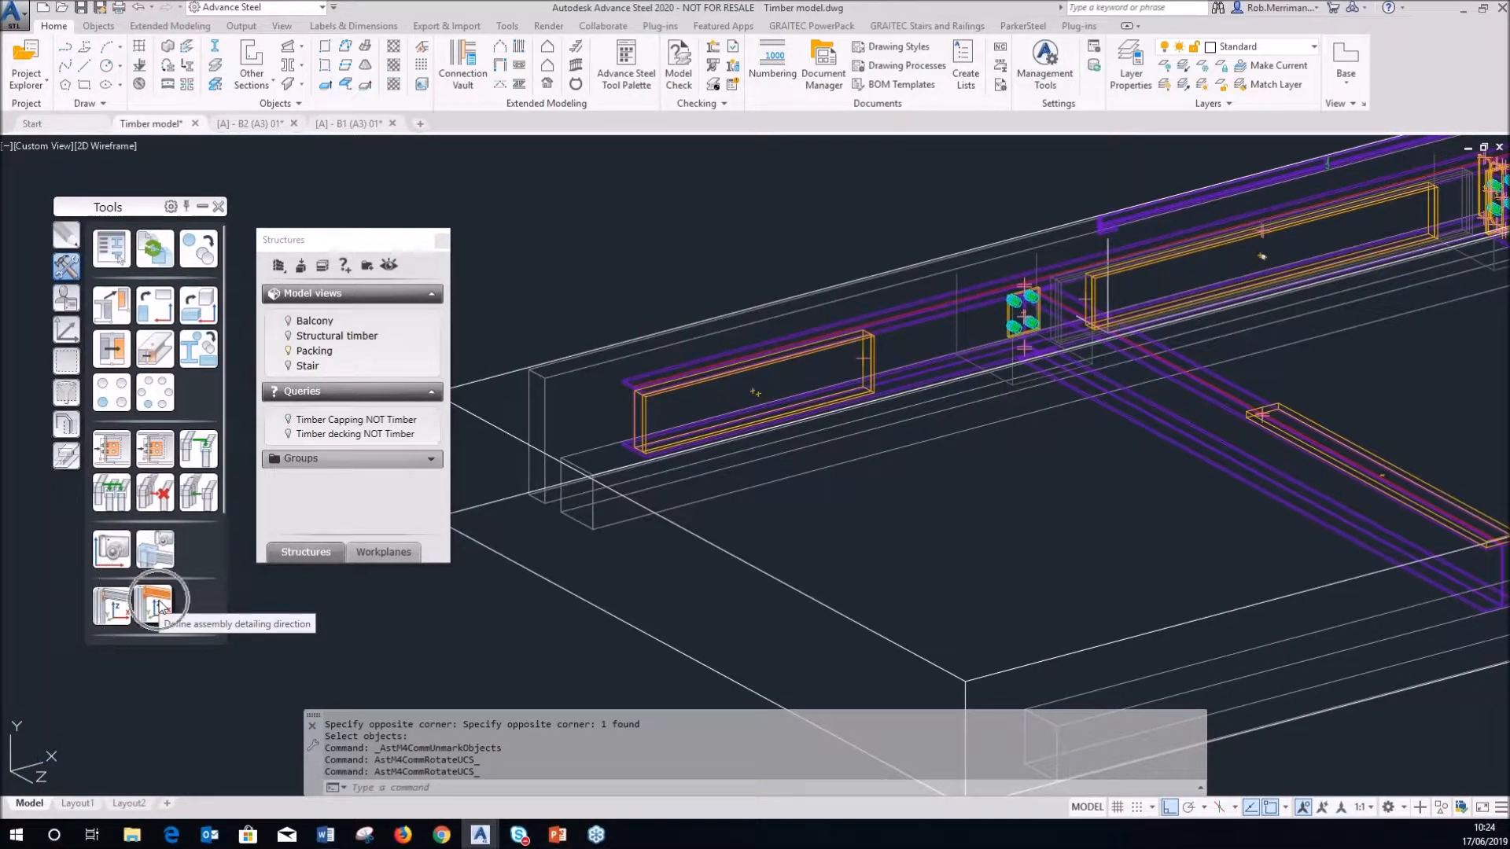
pyautogui.click(911, 316)
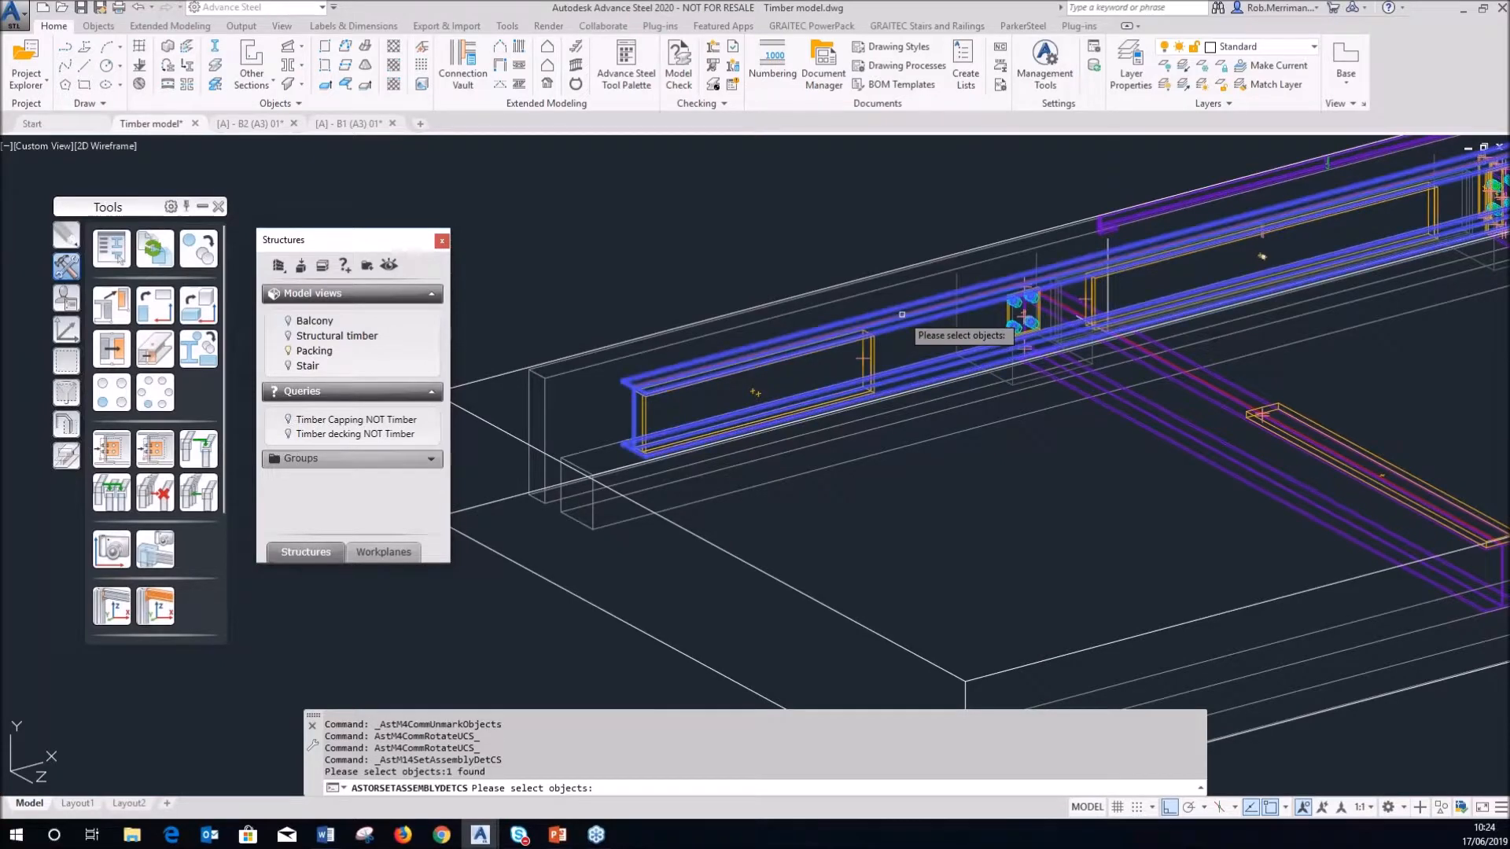
pyautogui.press('Return')
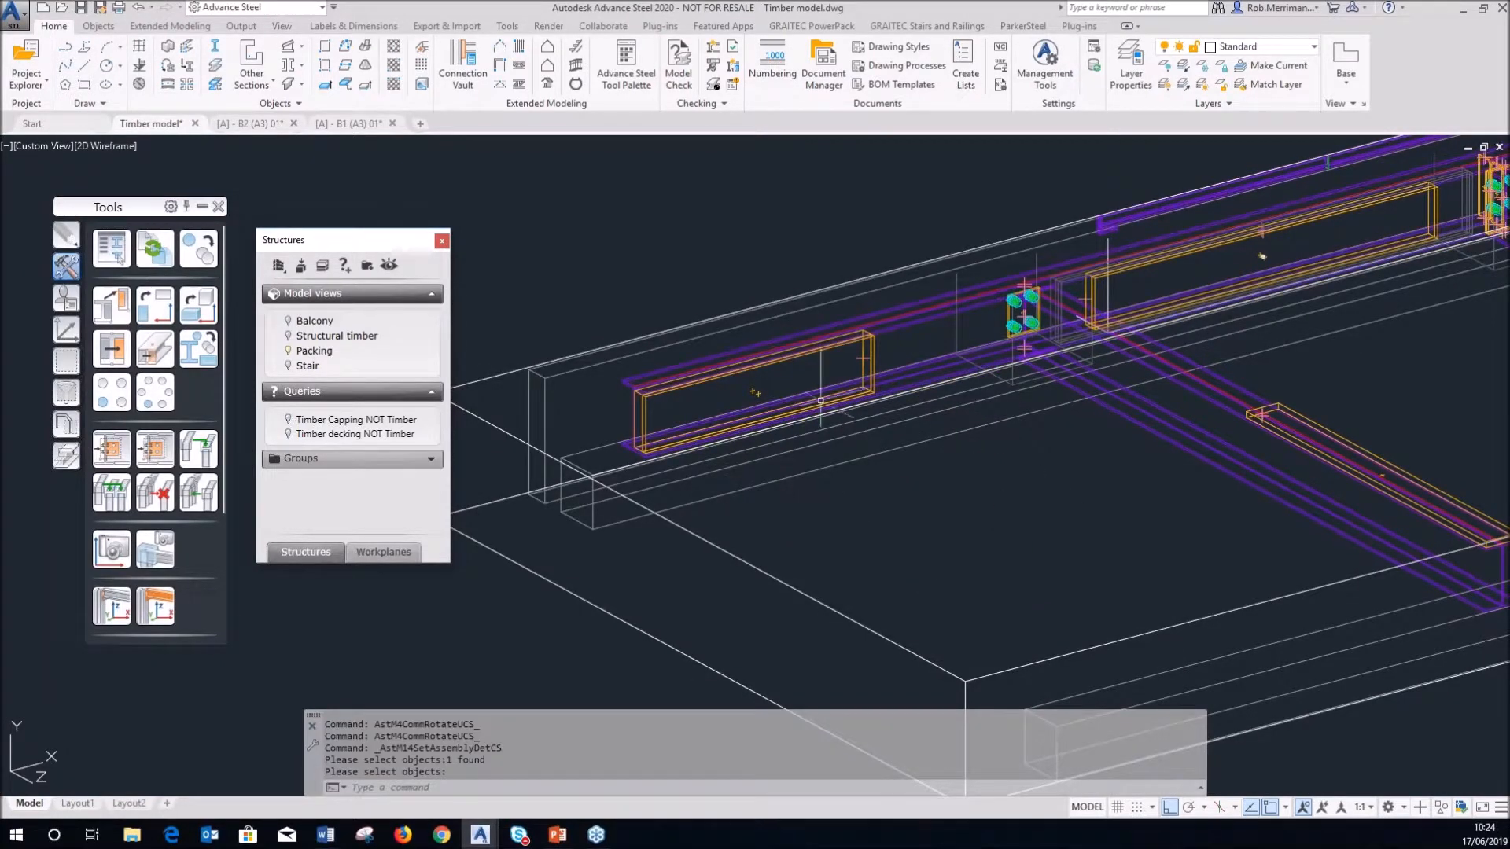
# - Update the detail on the B1 assembly drawing from the model and inspect the 1000 packing dimension
pyautogui.click(349, 123)
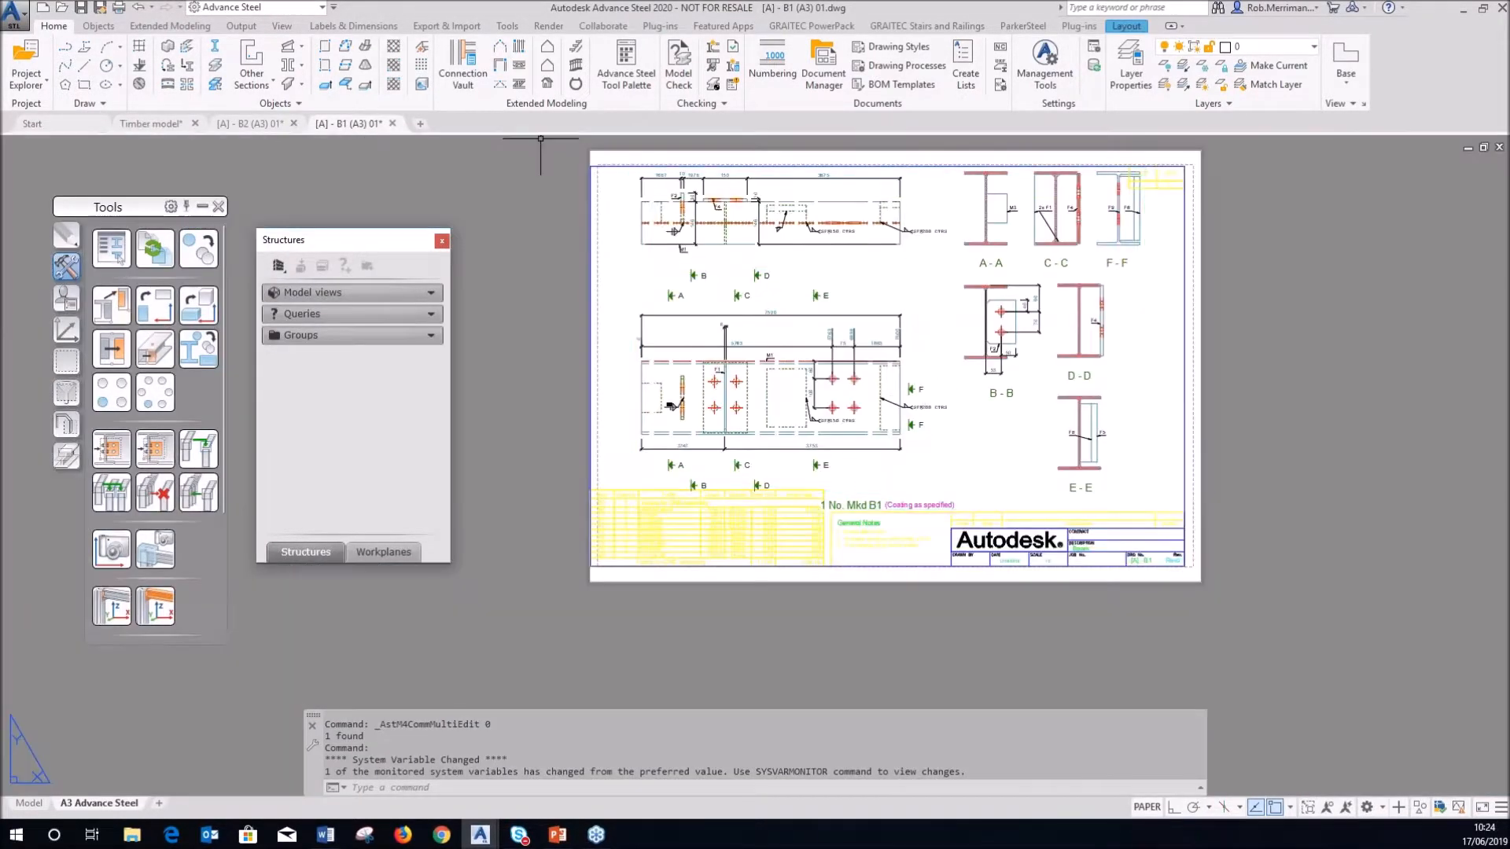
pyautogui.click(353, 26)
pyautogui.click(19, 67)
pyautogui.click(763, 387)
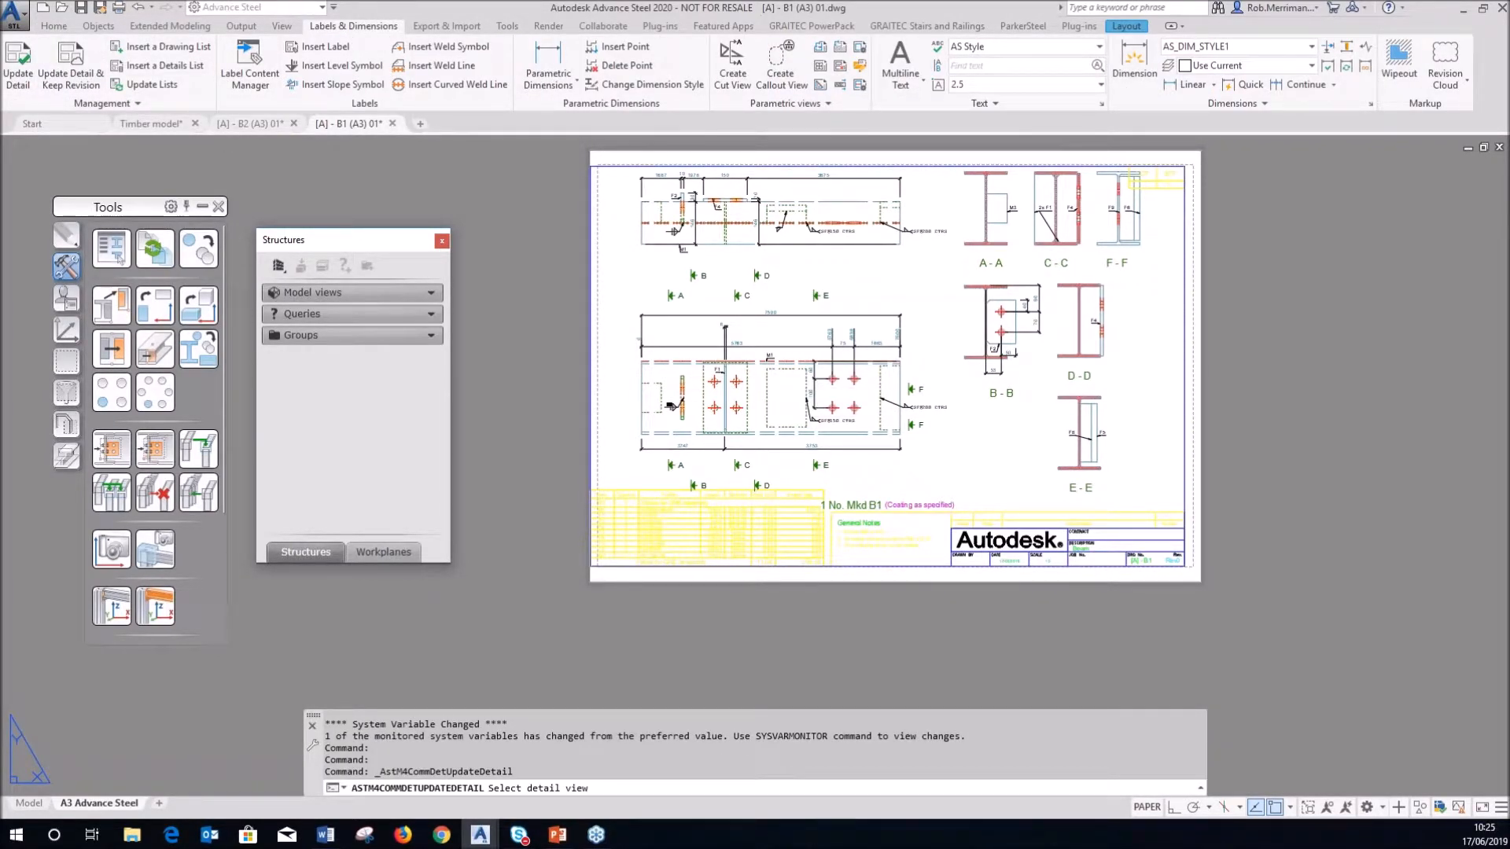
pyautogui.click(764, 400)
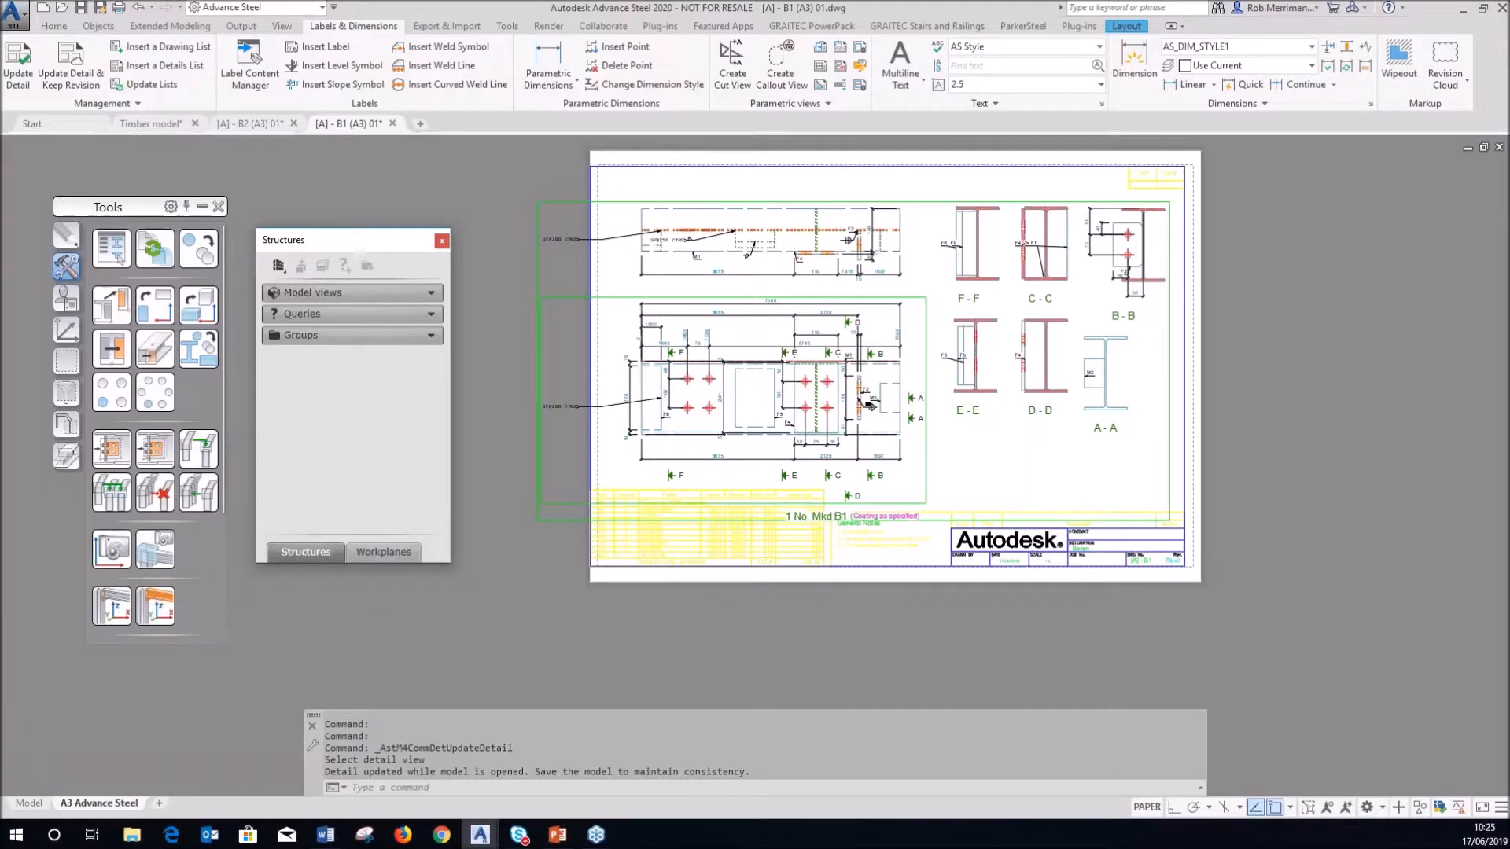
pyautogui.scroll(4, 684, 381)
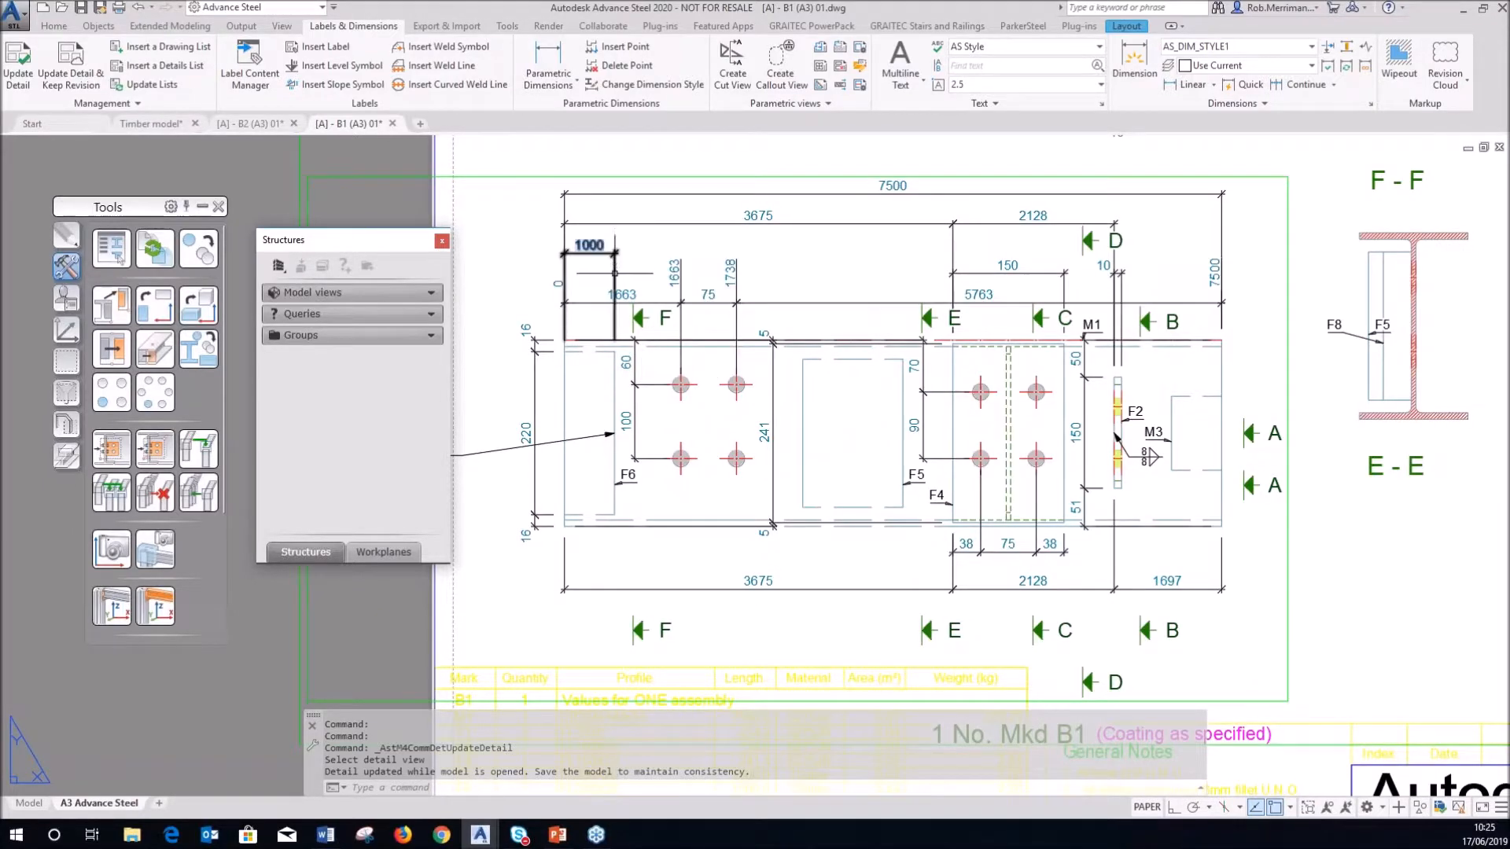
pyautogui.click(590, 251)
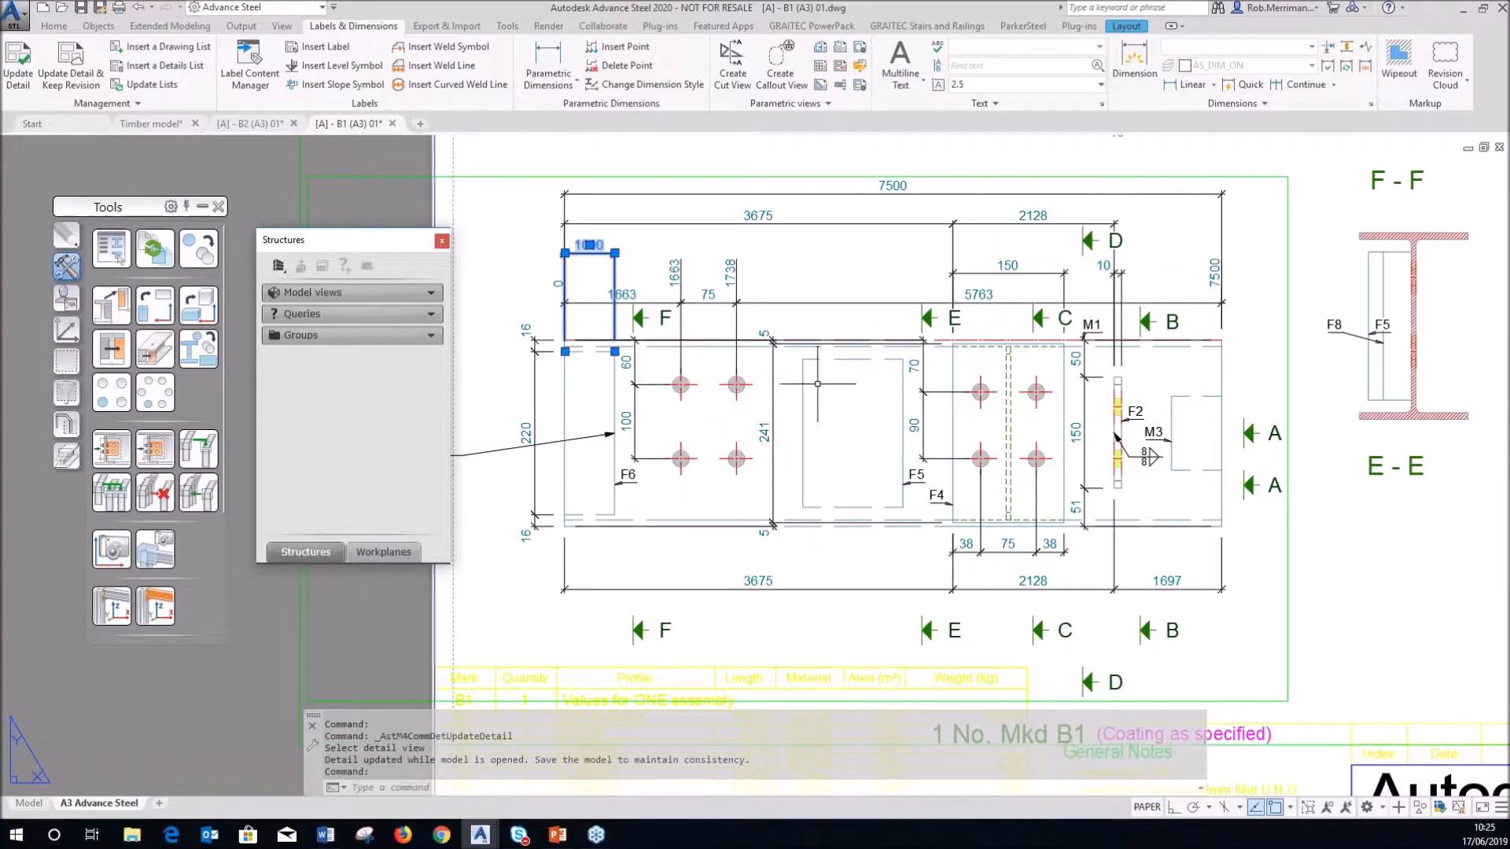
pyautogui.press('Escape')
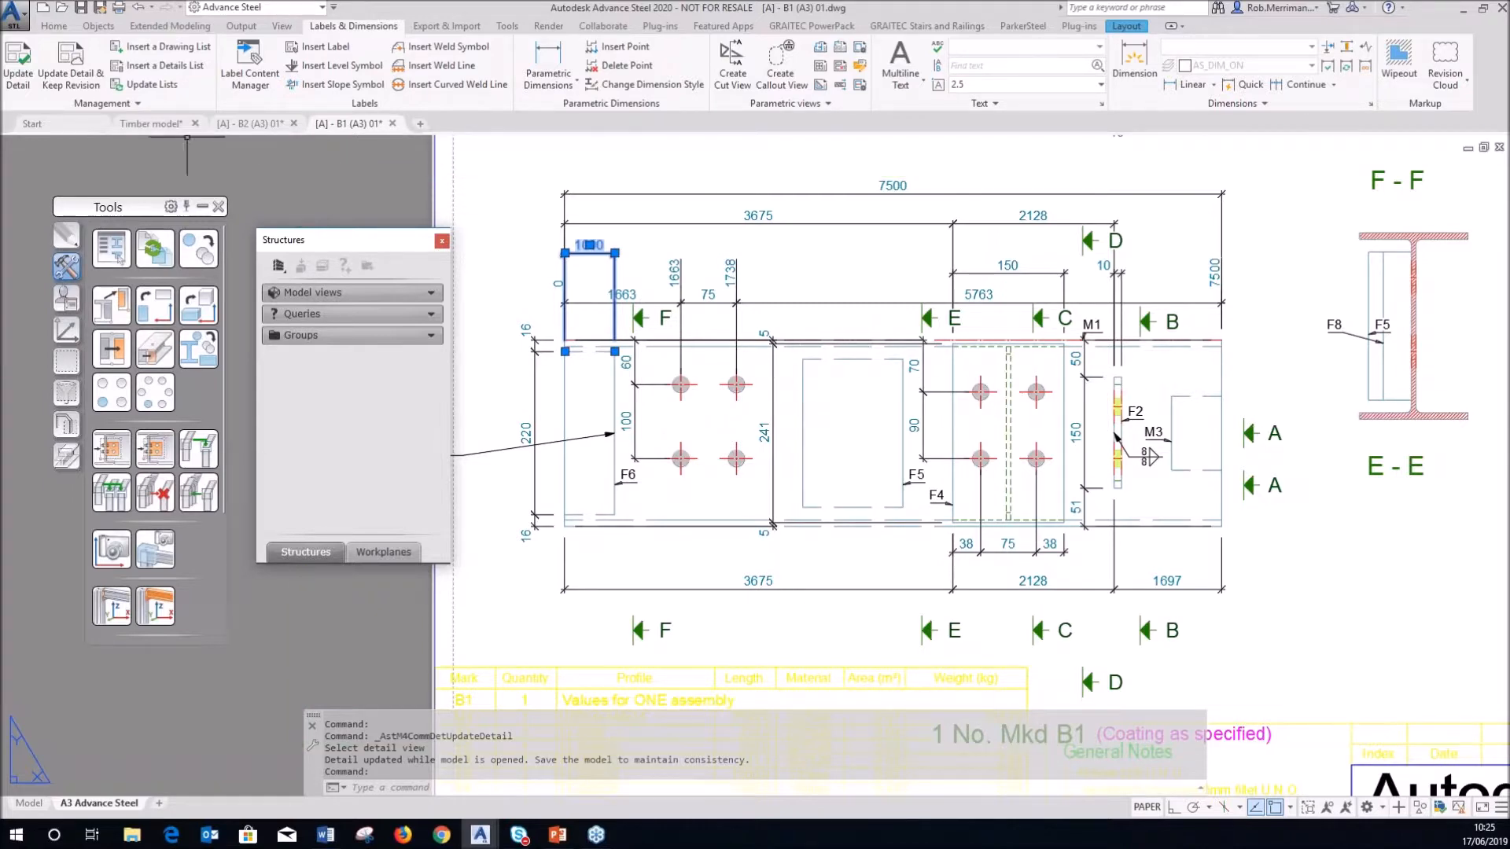
# - Set the Model Role of the packing plates on the long beam in the timber model to Mounting plate
pyautogui.click(172, 126)
pyautogui.scroll(3, 1072, 275)
pyautogui.click(973, 307)
pyautogui.click(923, 271)
pyautogui.click(870, 284)
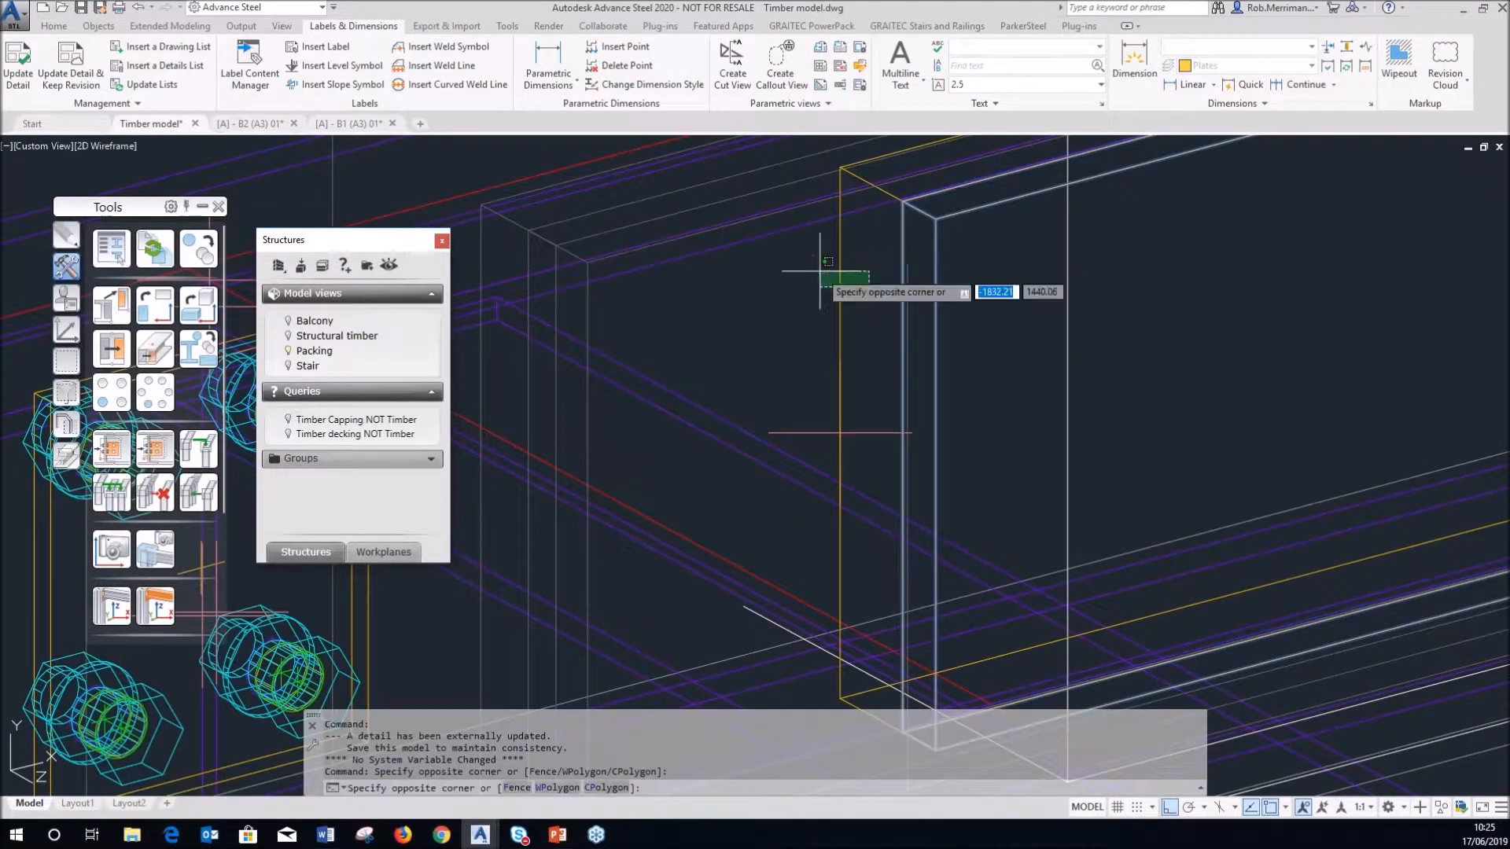
pyautogui.click(818, 271)
pyautogui.rightClick(819, 272)
pyautogui.click(909, 516)
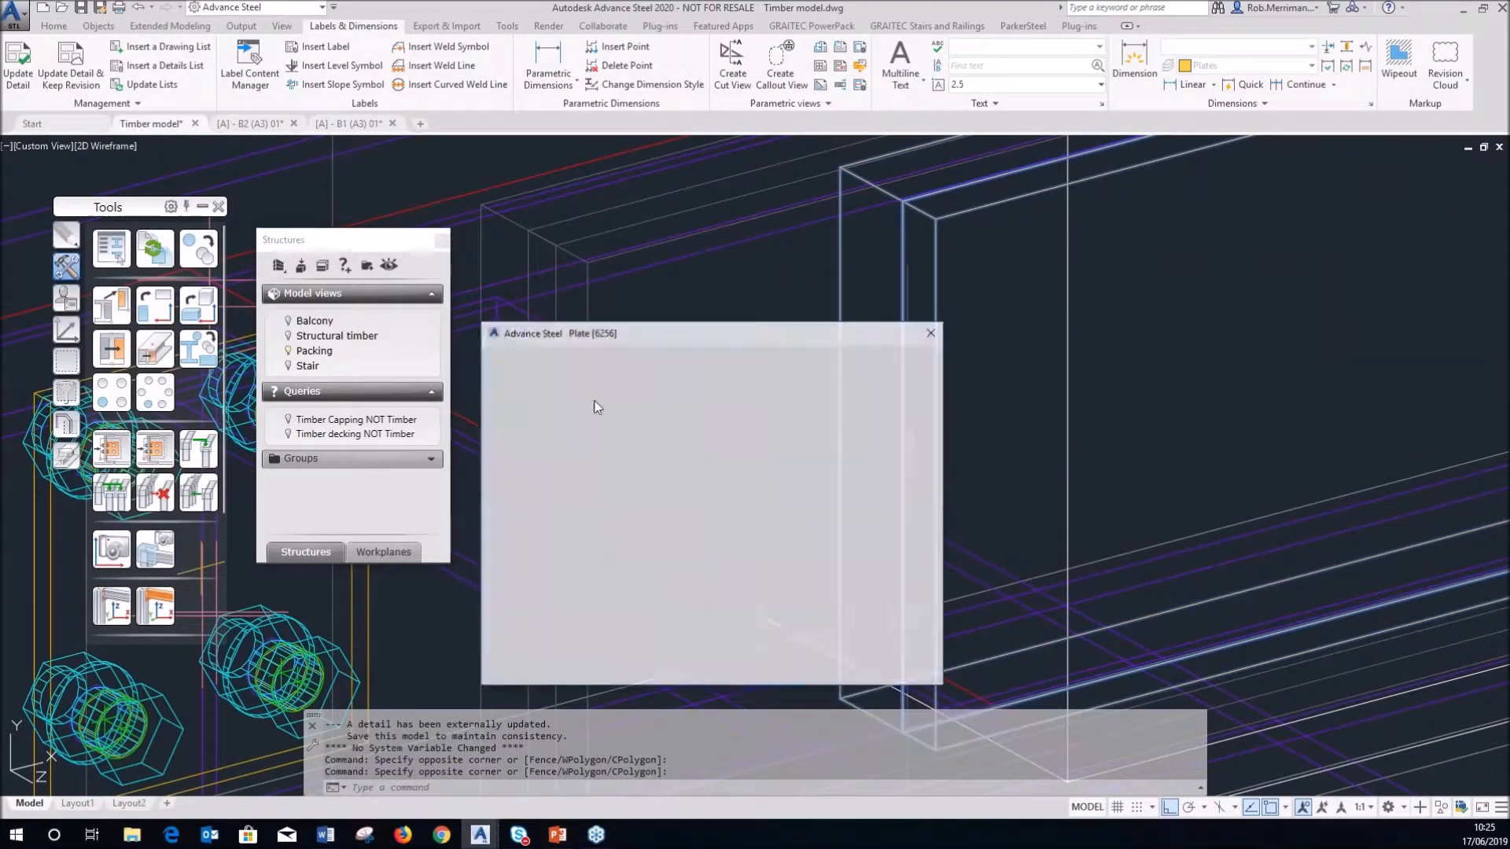
pyautogui.click(824, 561)
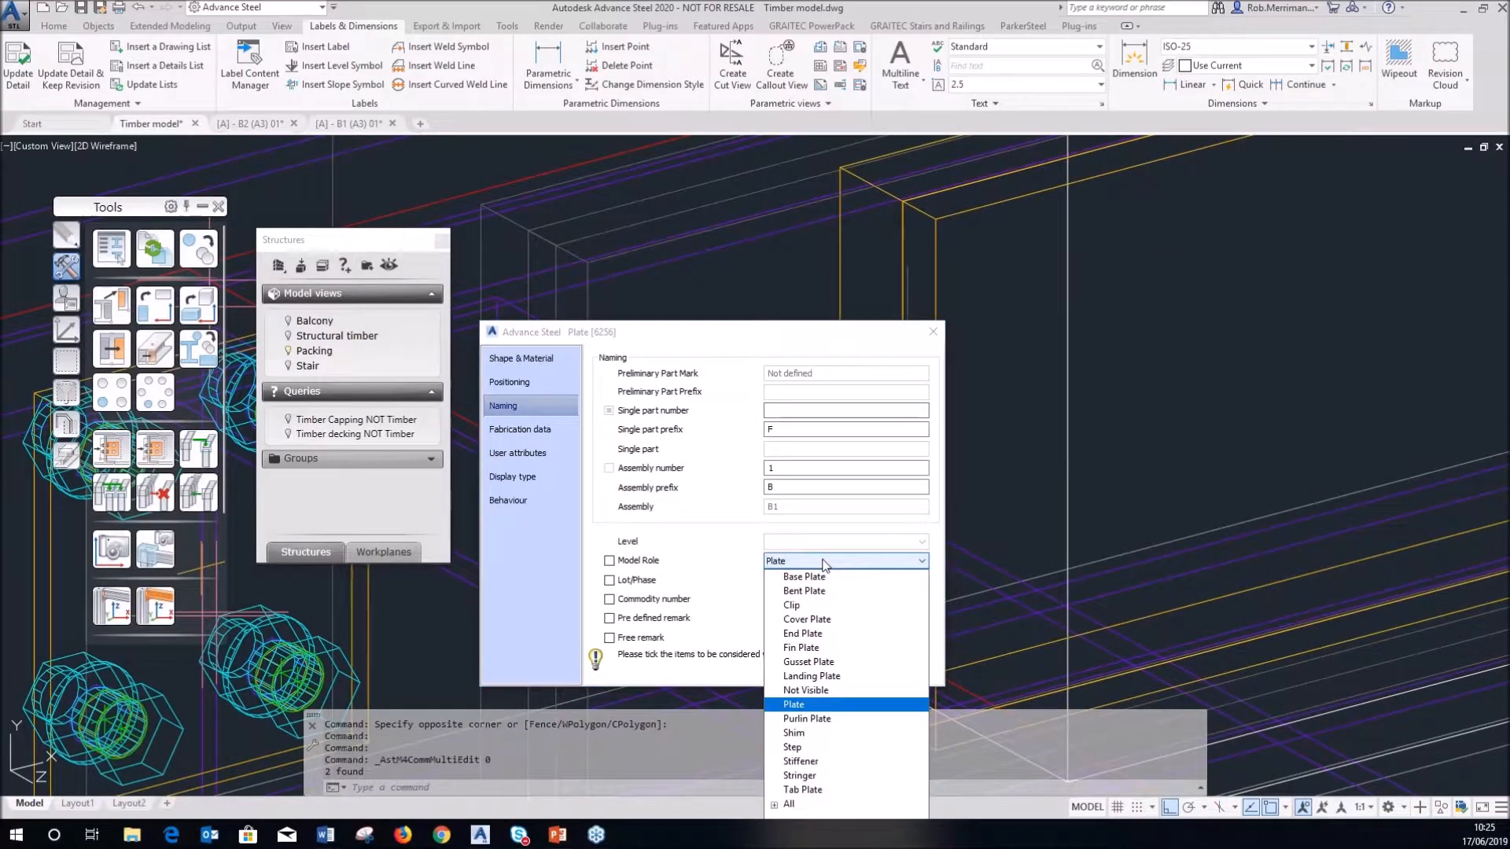
pyautogui.click(824, 561)
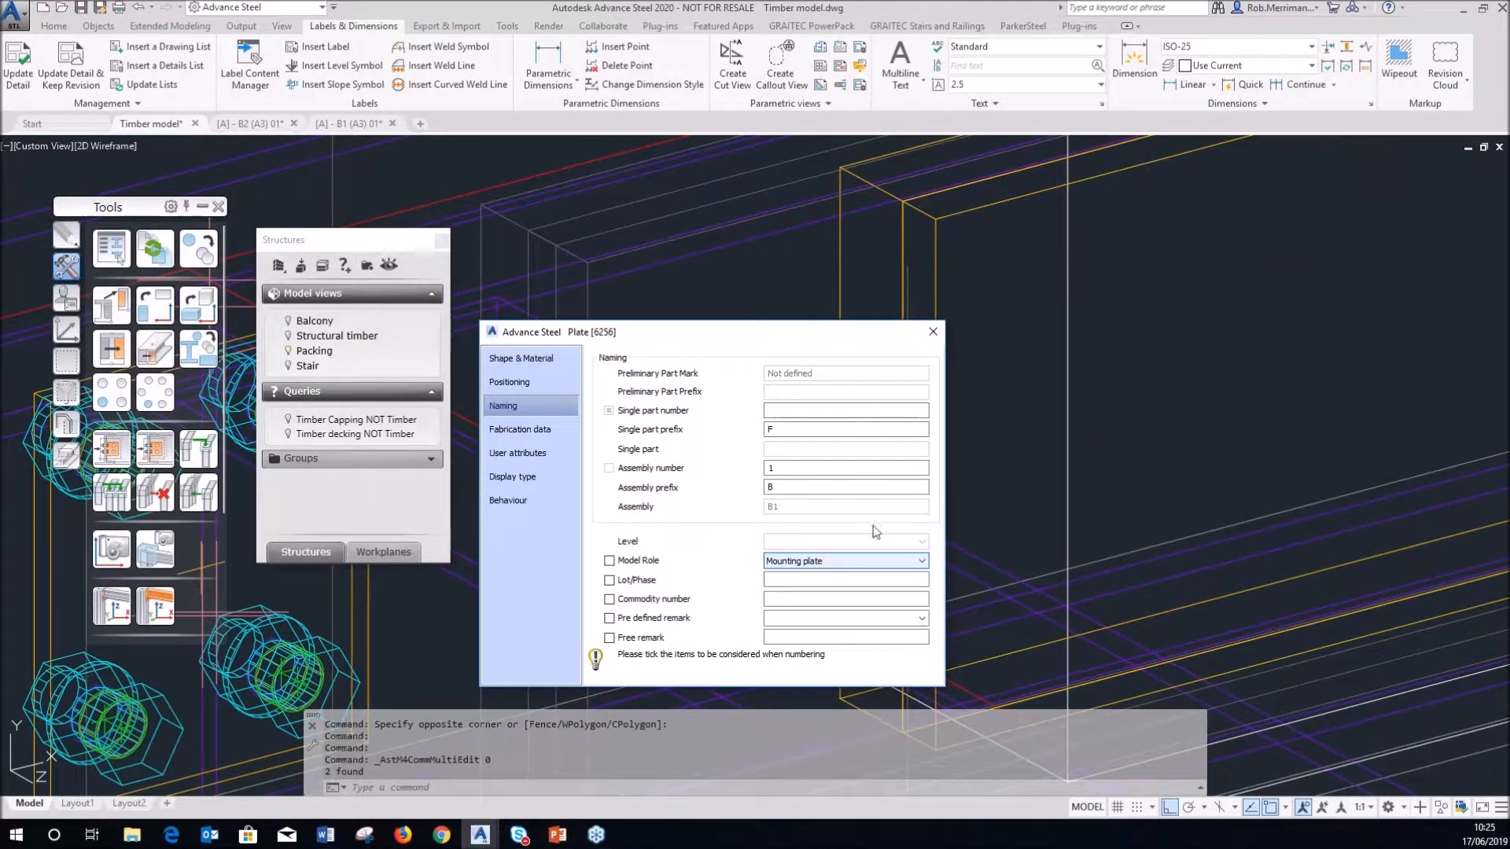
pyautogui.click(932, 333)
# - Return to the B1 assembly drawing and update its detail with the packing plates' new model role
pyautogui.click(349, 124)
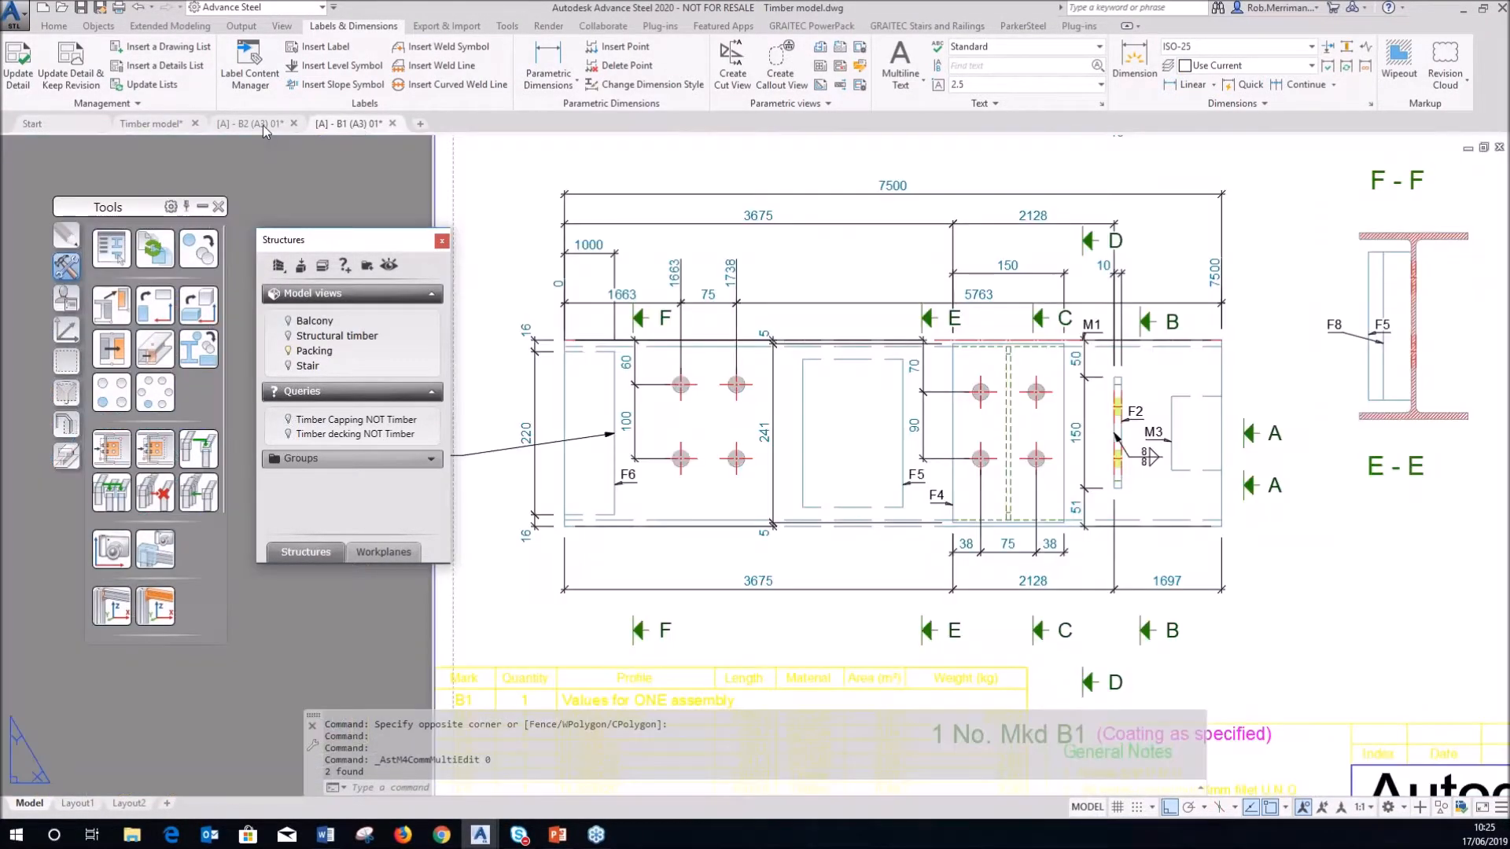
pyautogui.click(17, 62)
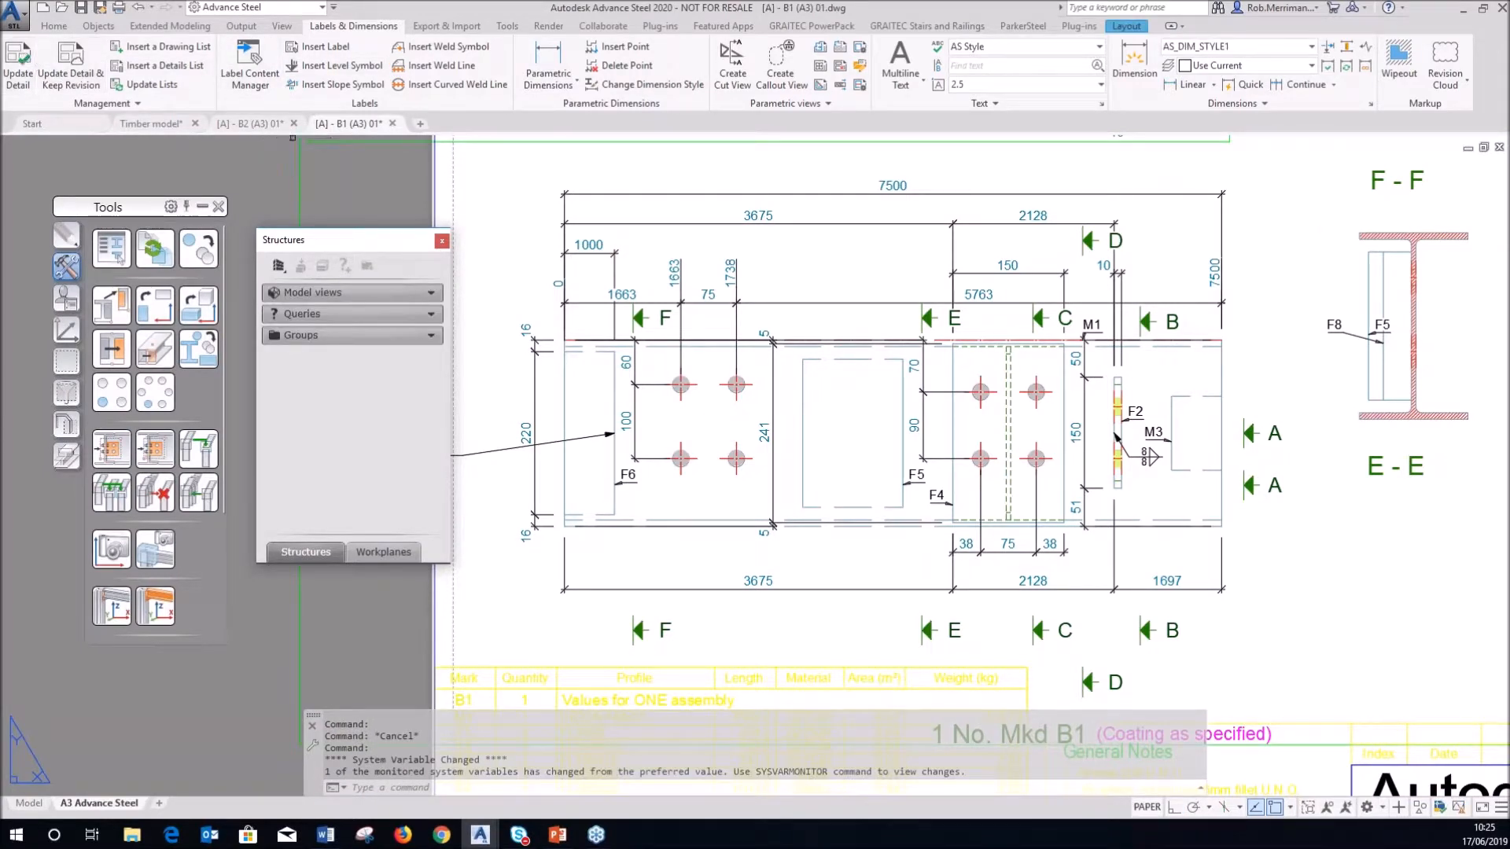
pyautogui.click(805, 402)
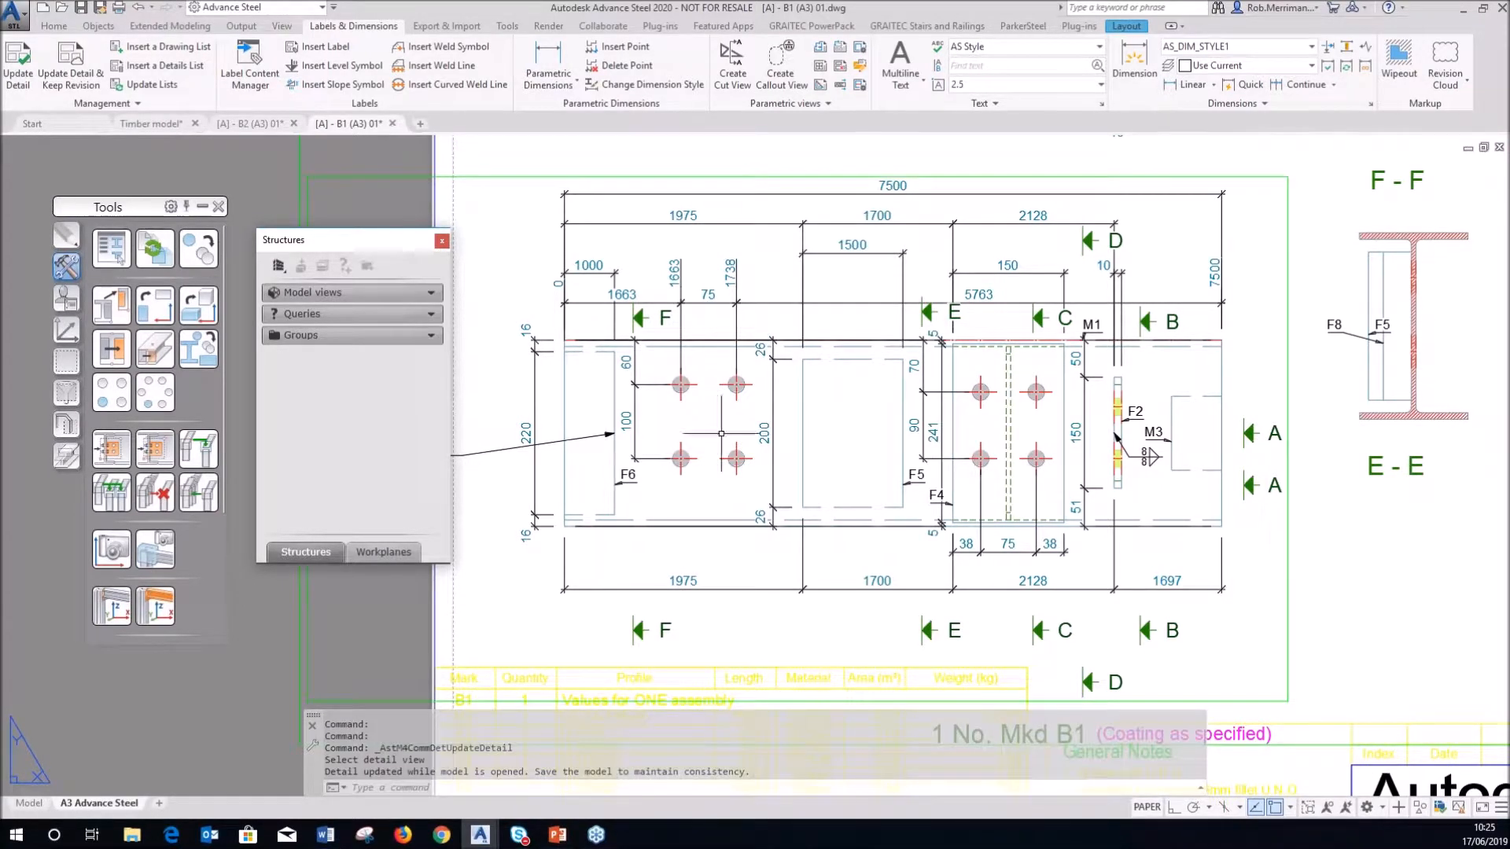
# - Check the 1000 and 1500 packing length dimensions and the lower dimension chain of the B1 front view
pyautogui.click(597, 272)
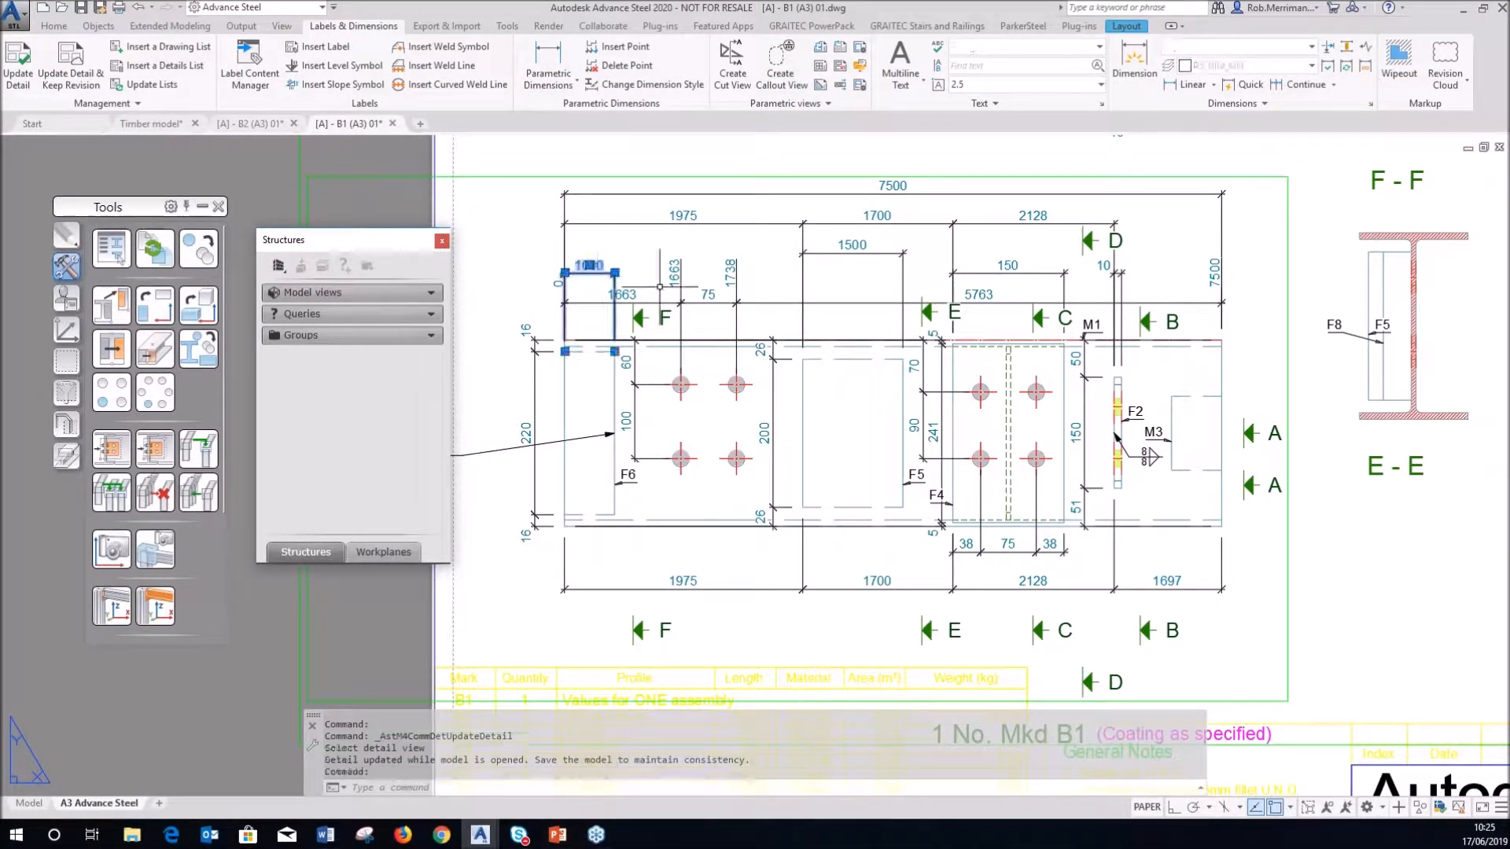
pyautogui.click(832, 254)
pyautogui.click(849, 590)
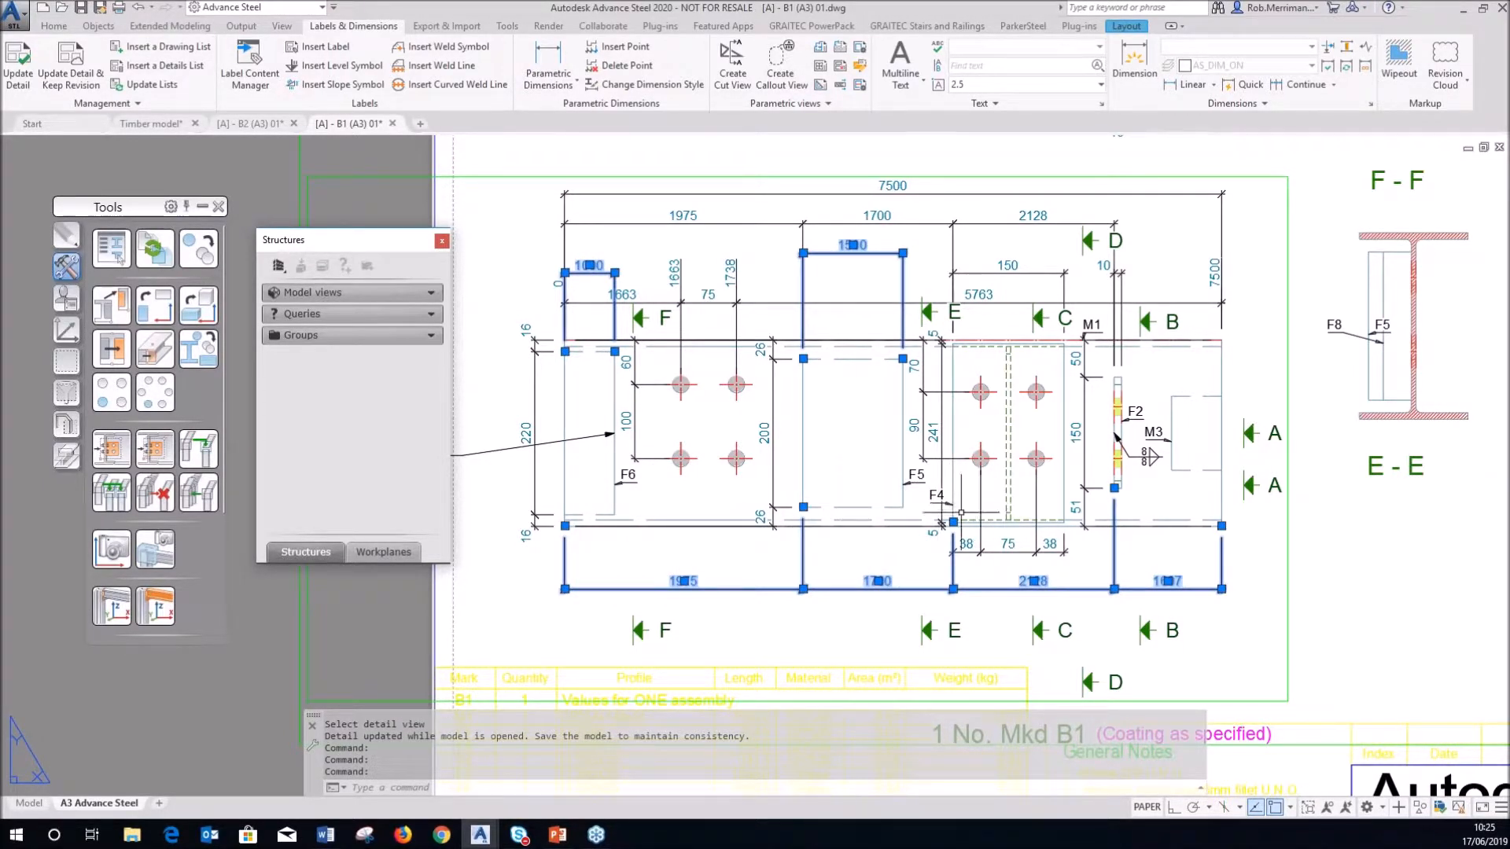
pyautogui.scroll(-2, 816, 503)
pyautogui.press('Escape')
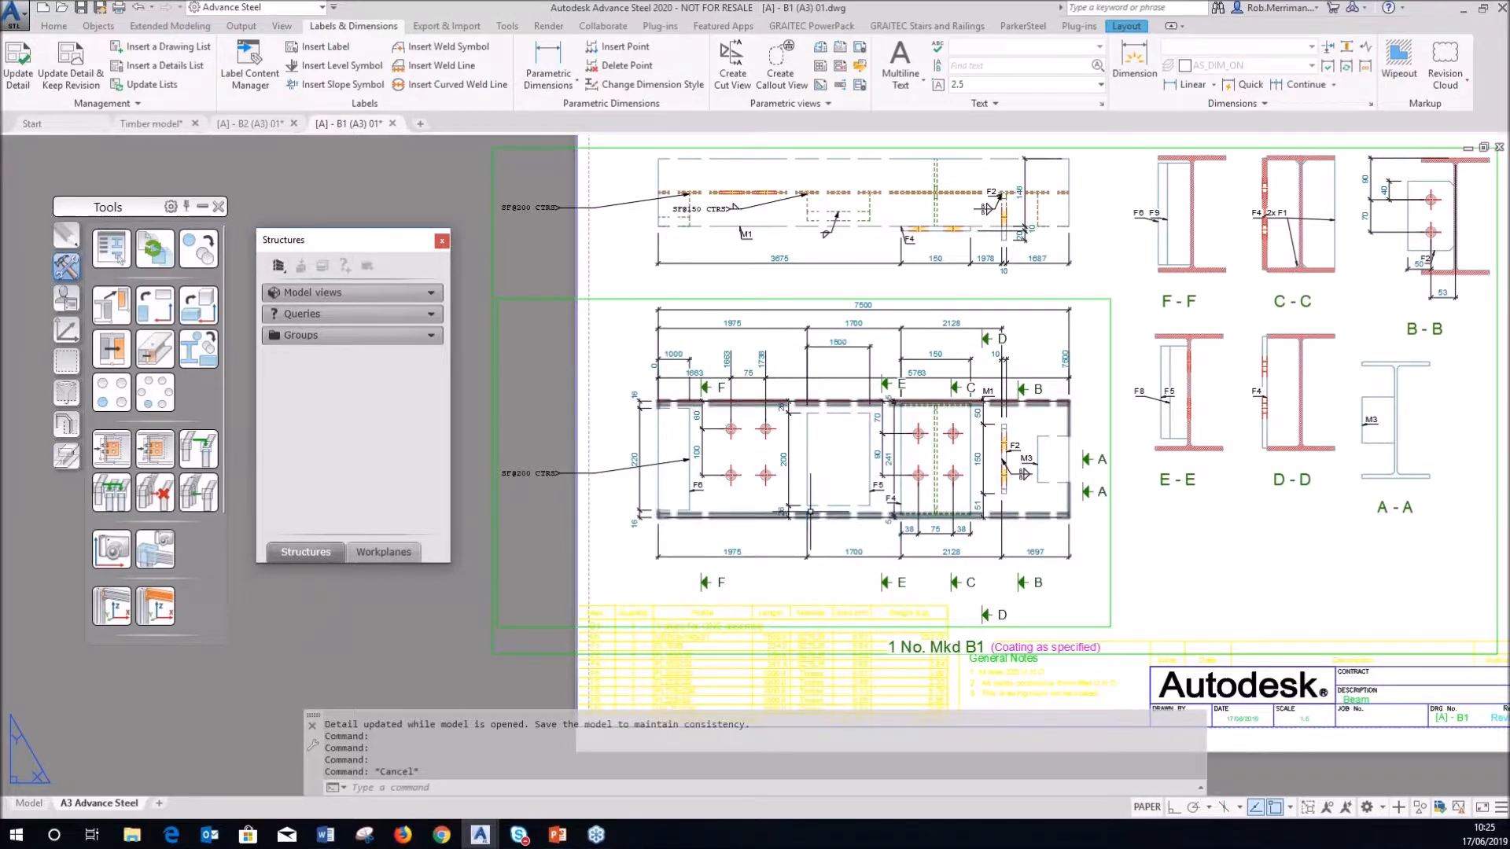
pyautogui.scroll(-2, 750, 506)
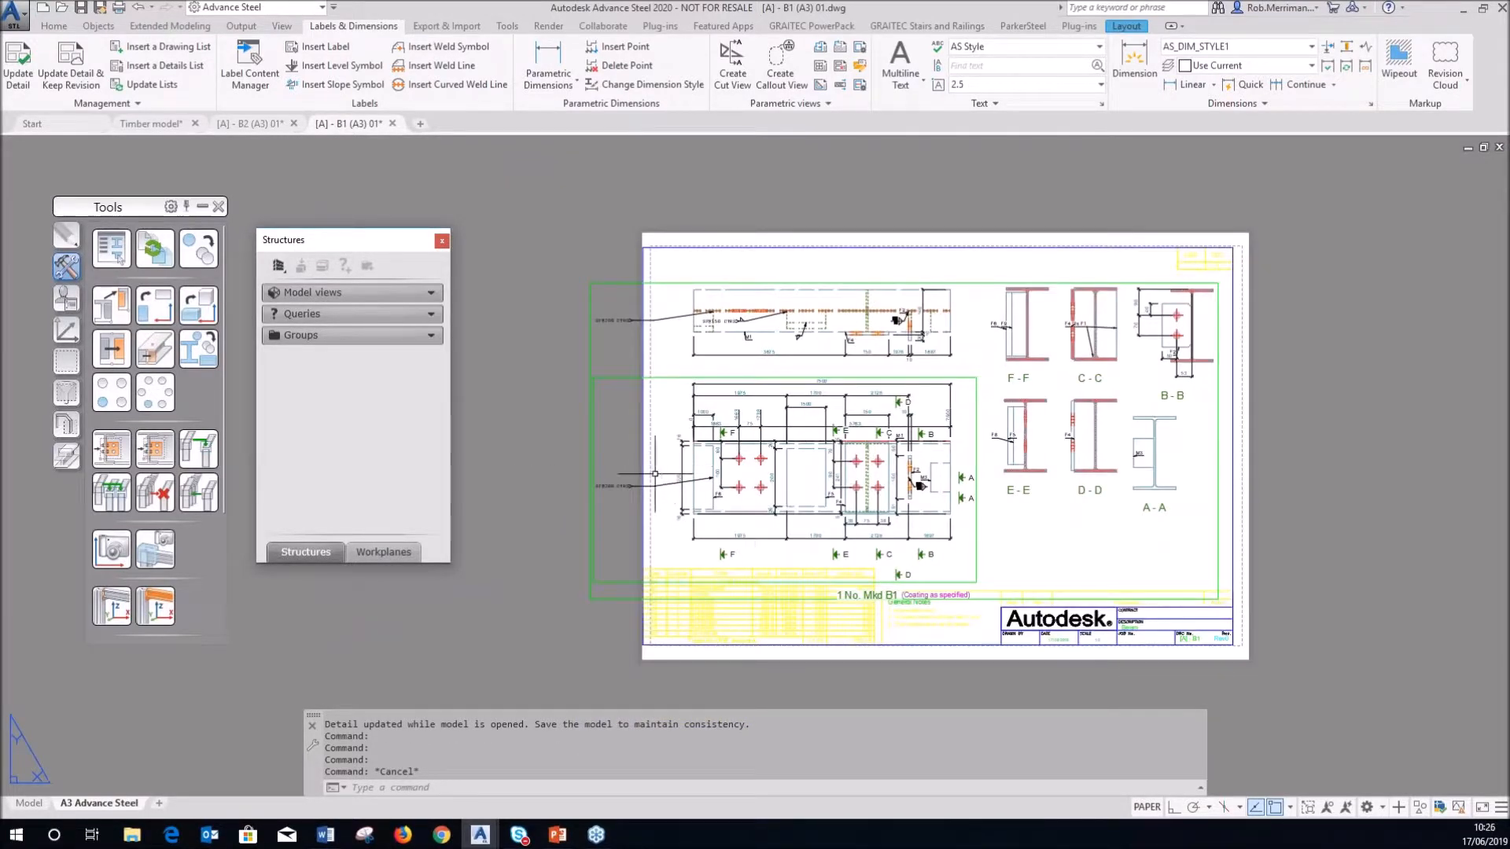
# - Move the SF@200 CTRS weld symbol in the B1 front view closer to the beam by stretching its leader
pyautogui.scroll(4, 671, 478)
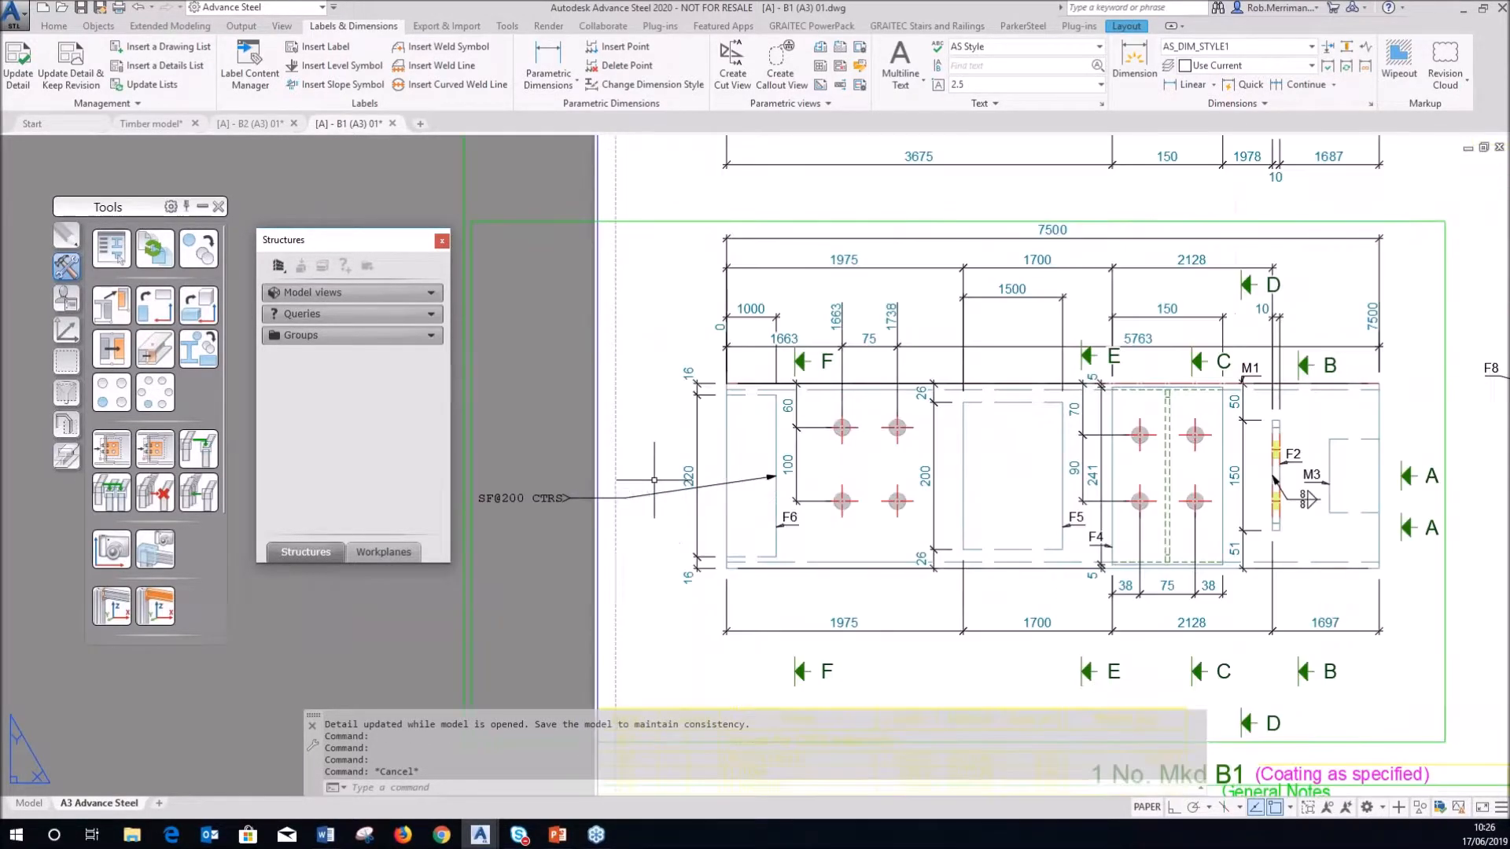
pyautogui.scroll(3, 499, 495)
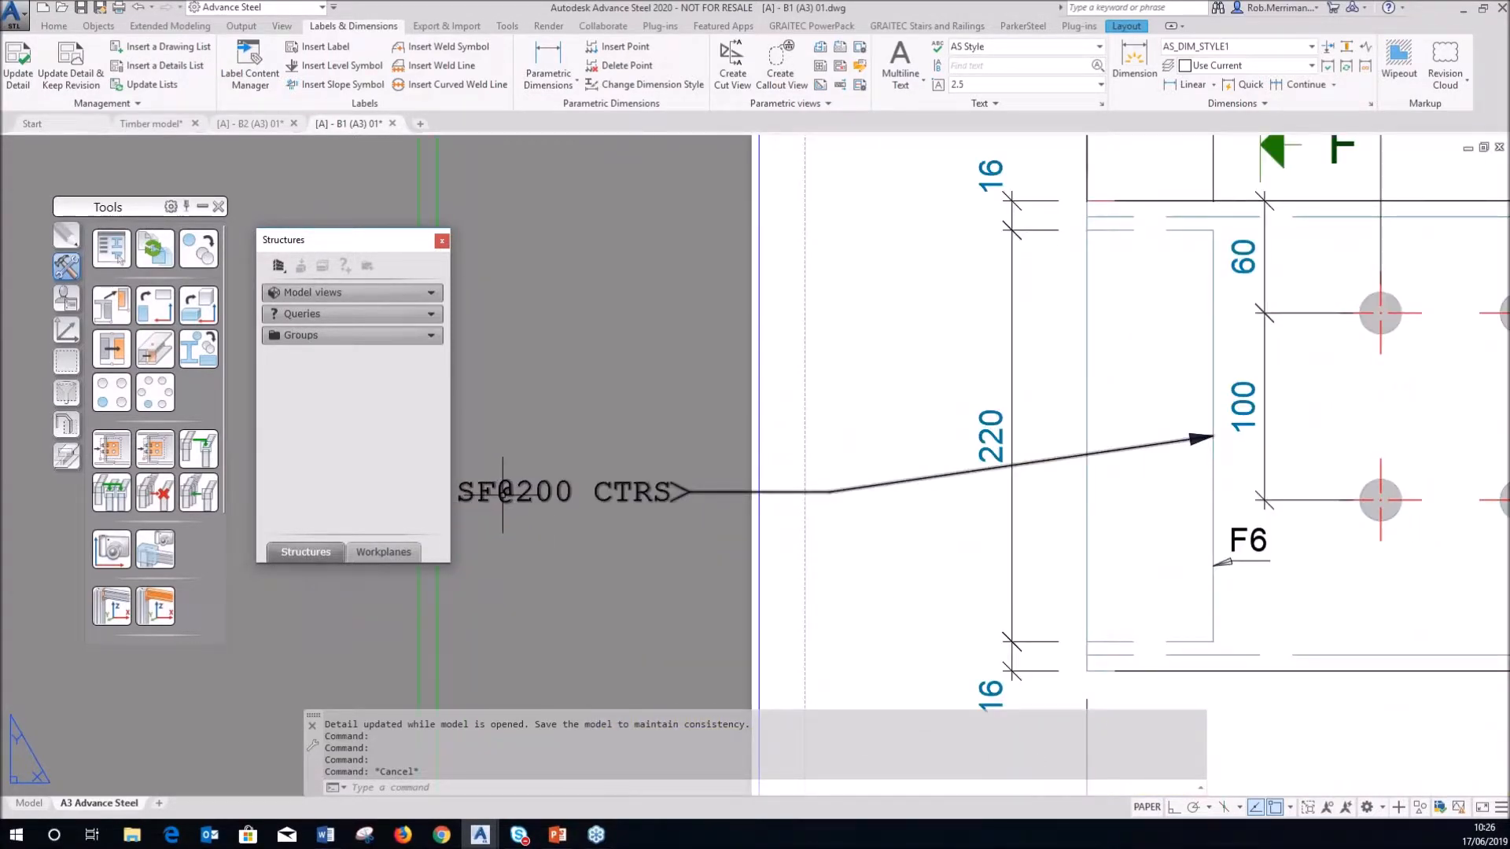
pyautogui.scroll(-2, 782, 505)
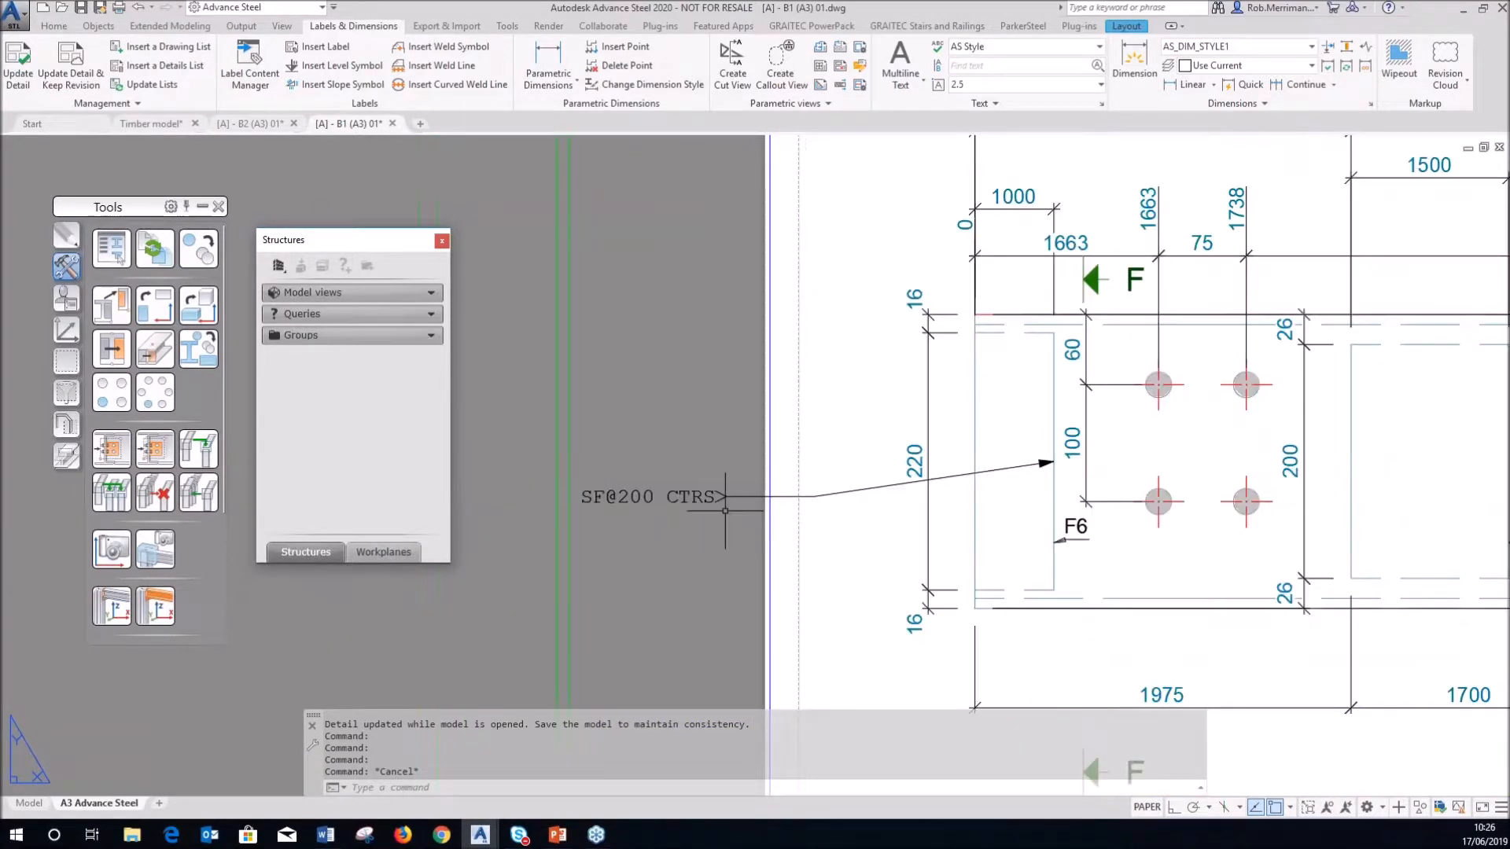
pyautogui.click(715, 497)
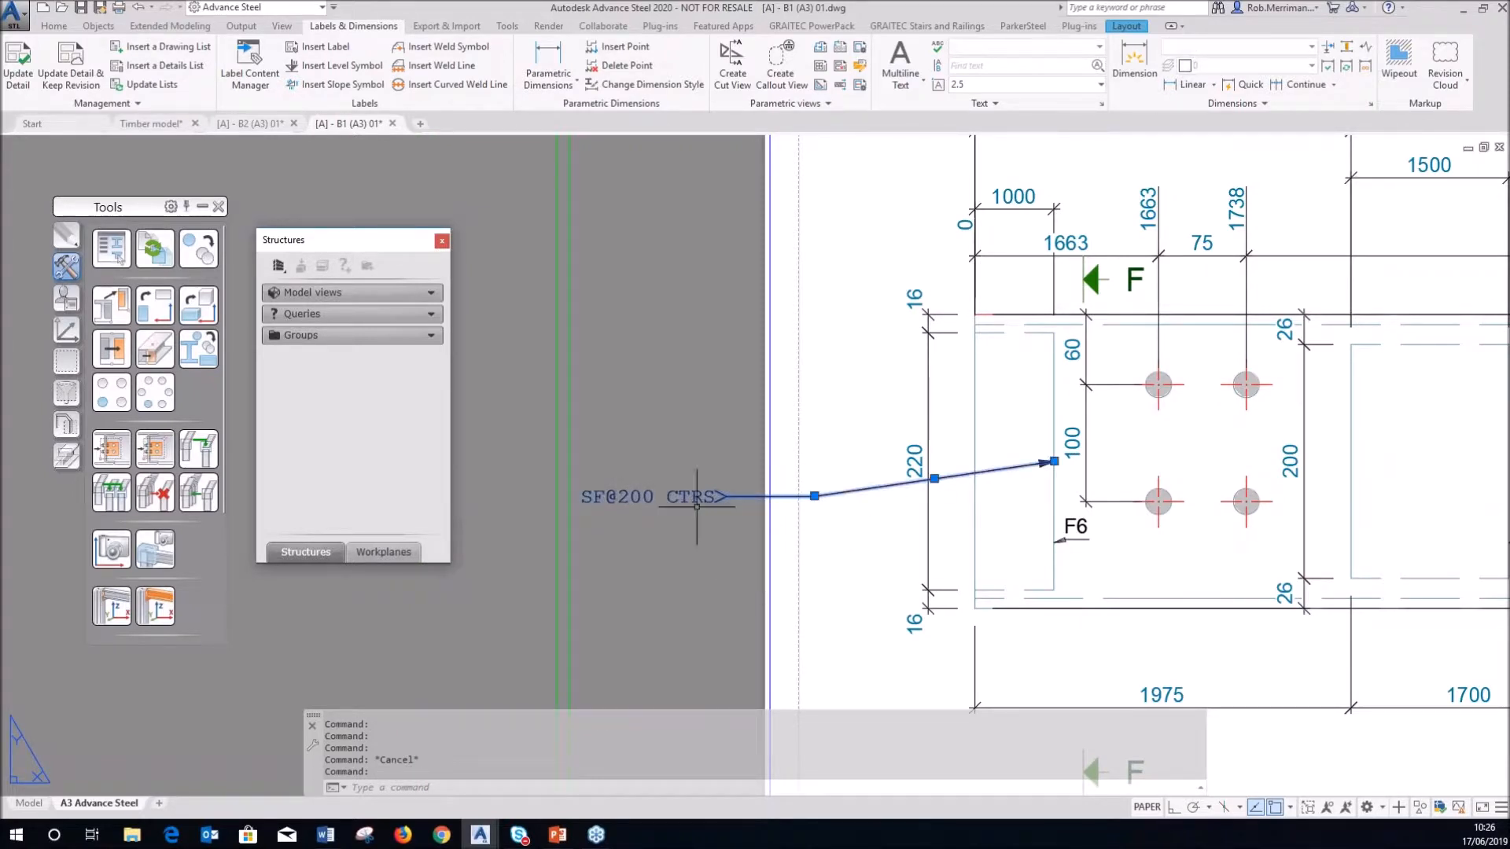
pyautogui.scroll(2, 650, 500)
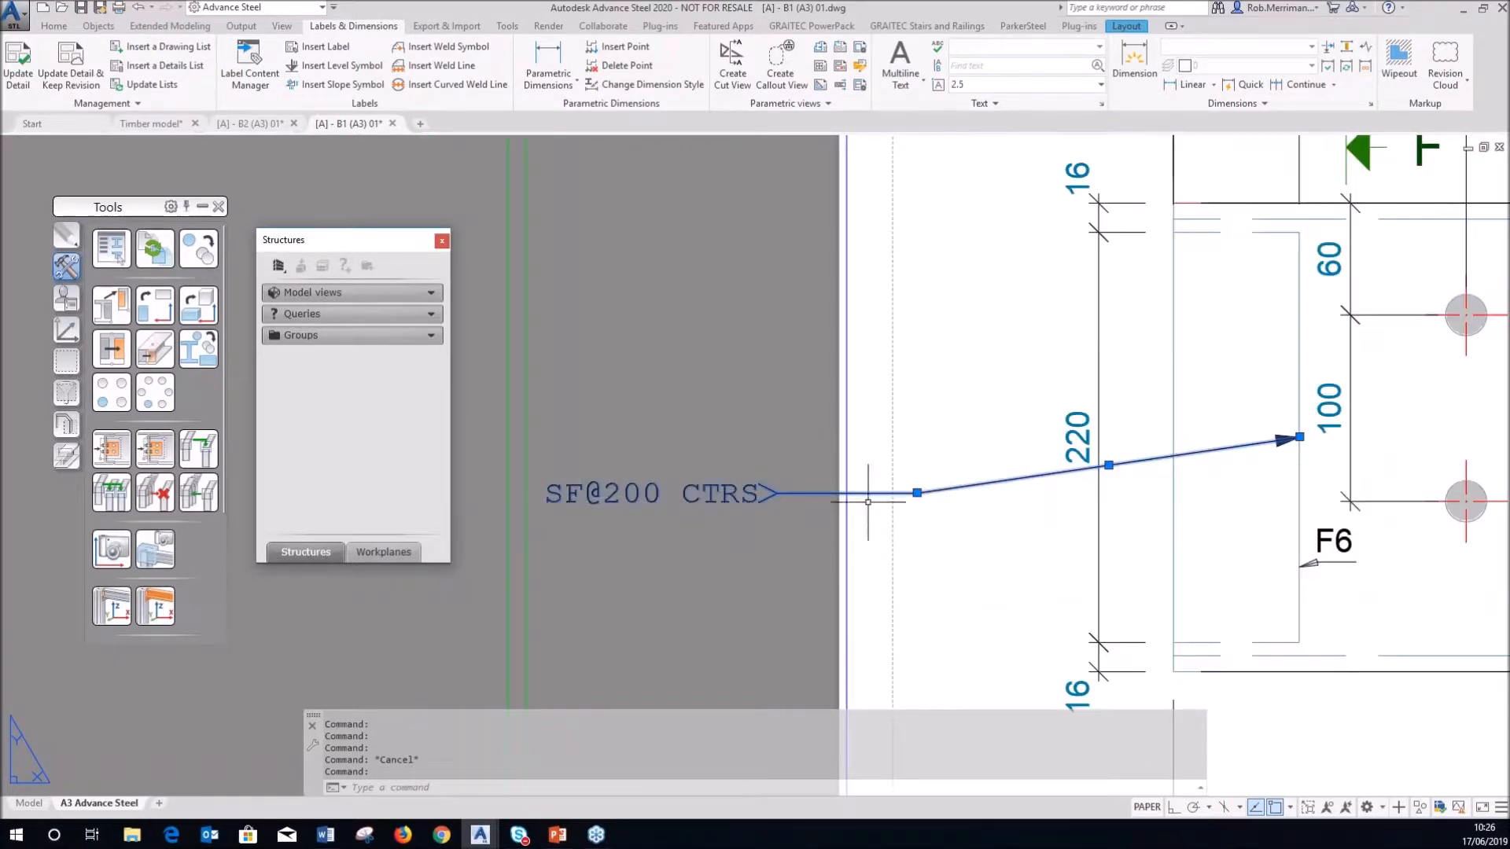
pyautogui.click(917, 493)
pyautogui.click(1109, 526)
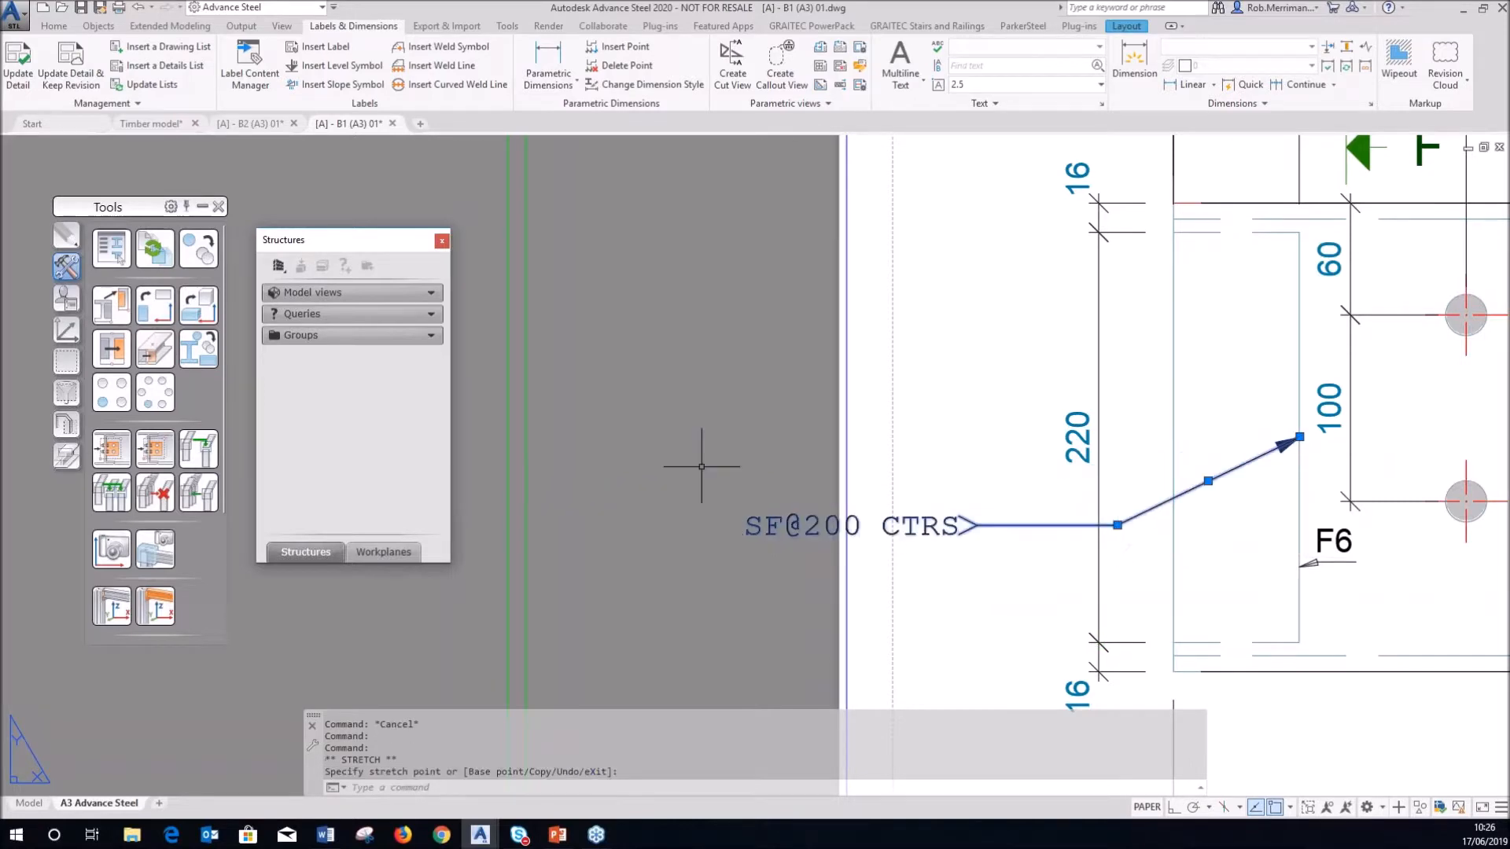
pyautogui.scroll(-5, 629, 503)
pyautogui.press('Escape')
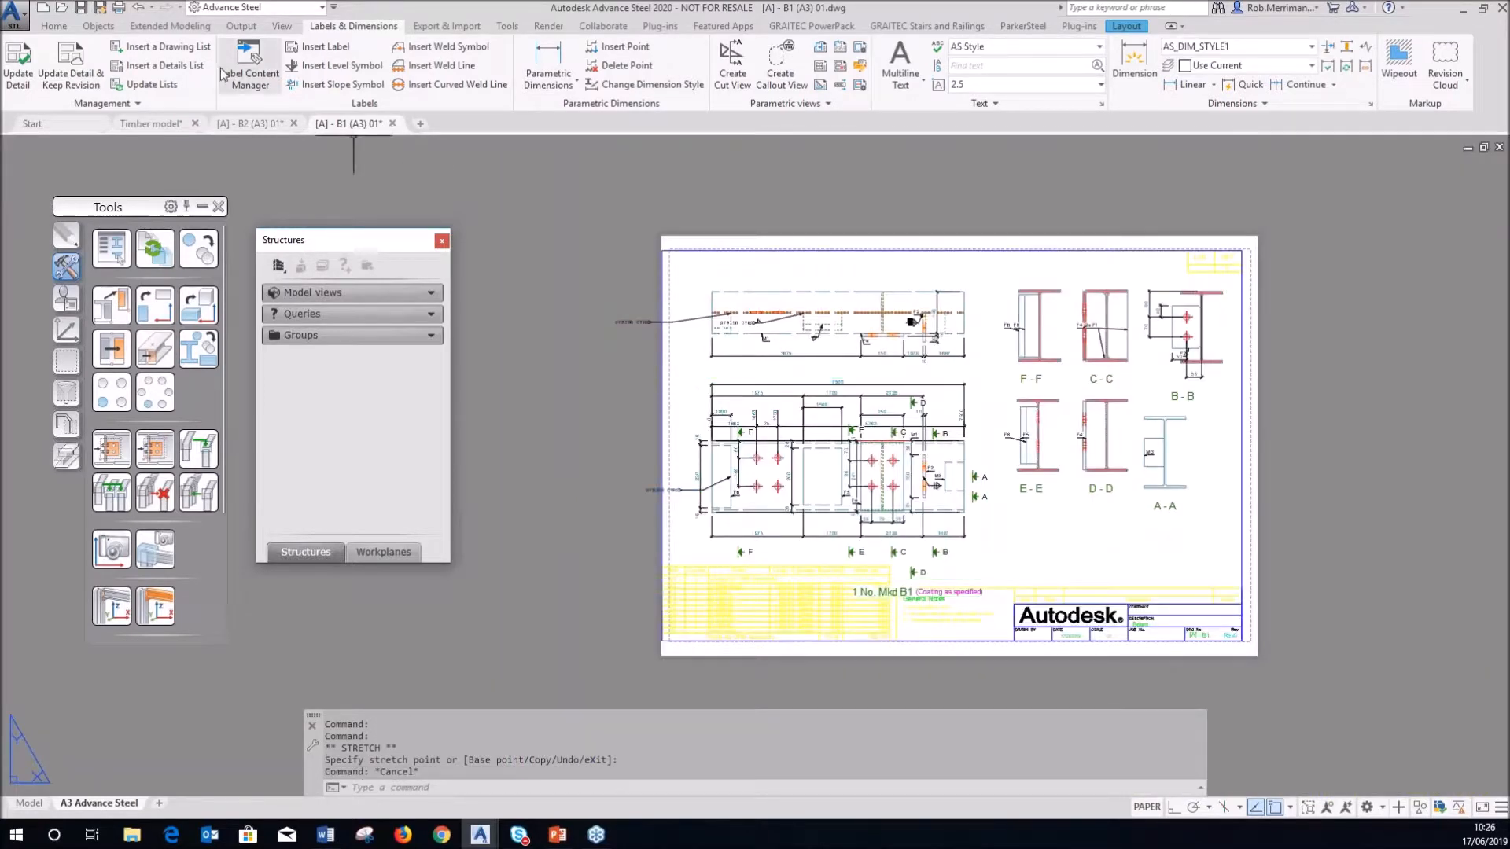
# - Open the Drawing Style Manager and check the view arrangement of the RM General Assembly NesView 1:10 CX style
pyautogui.click(244, 26)
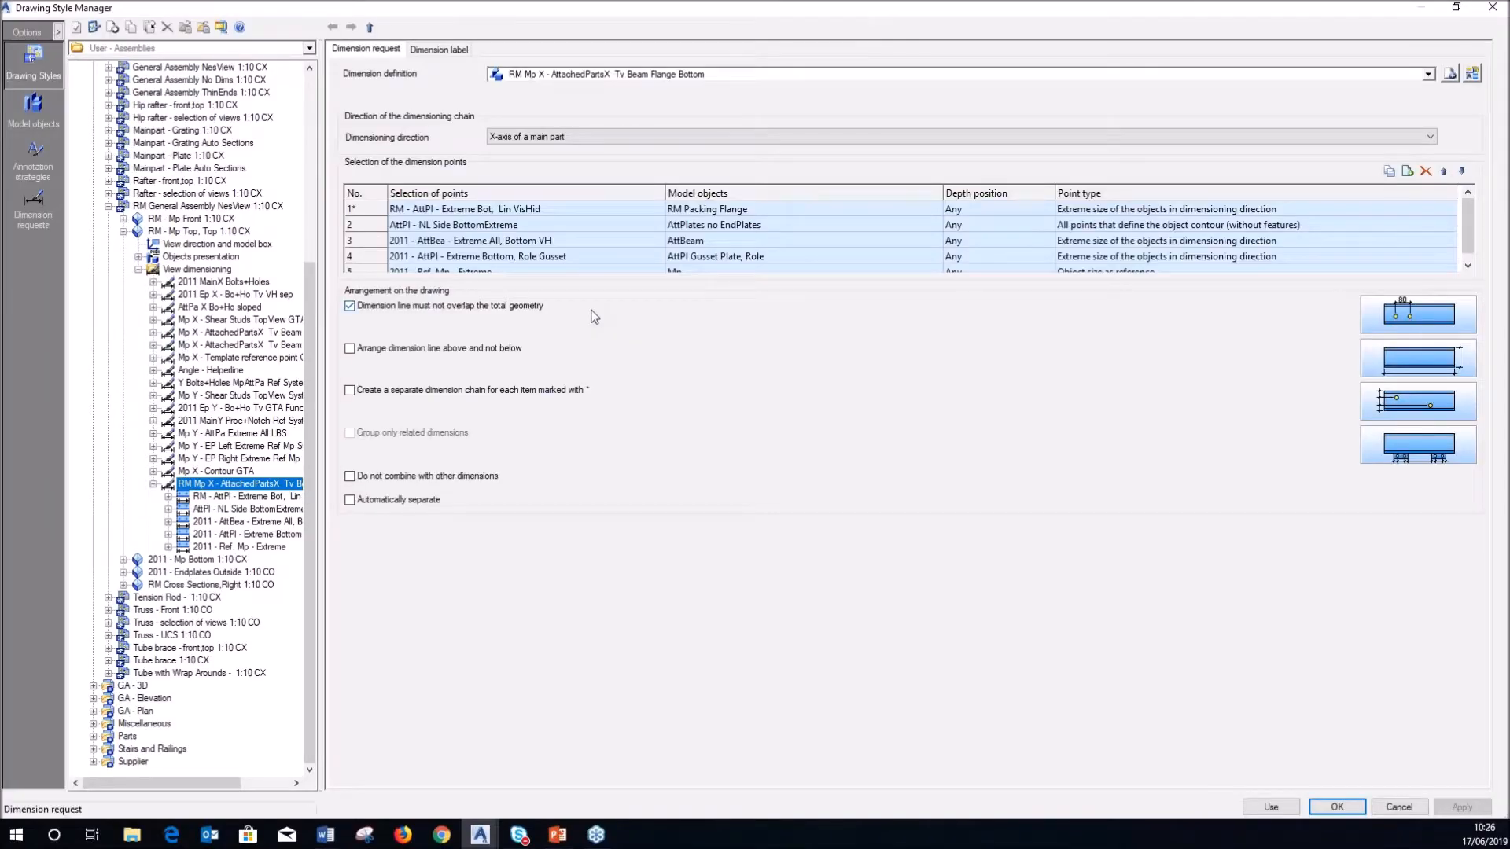
pyautogui.click(159, 207)
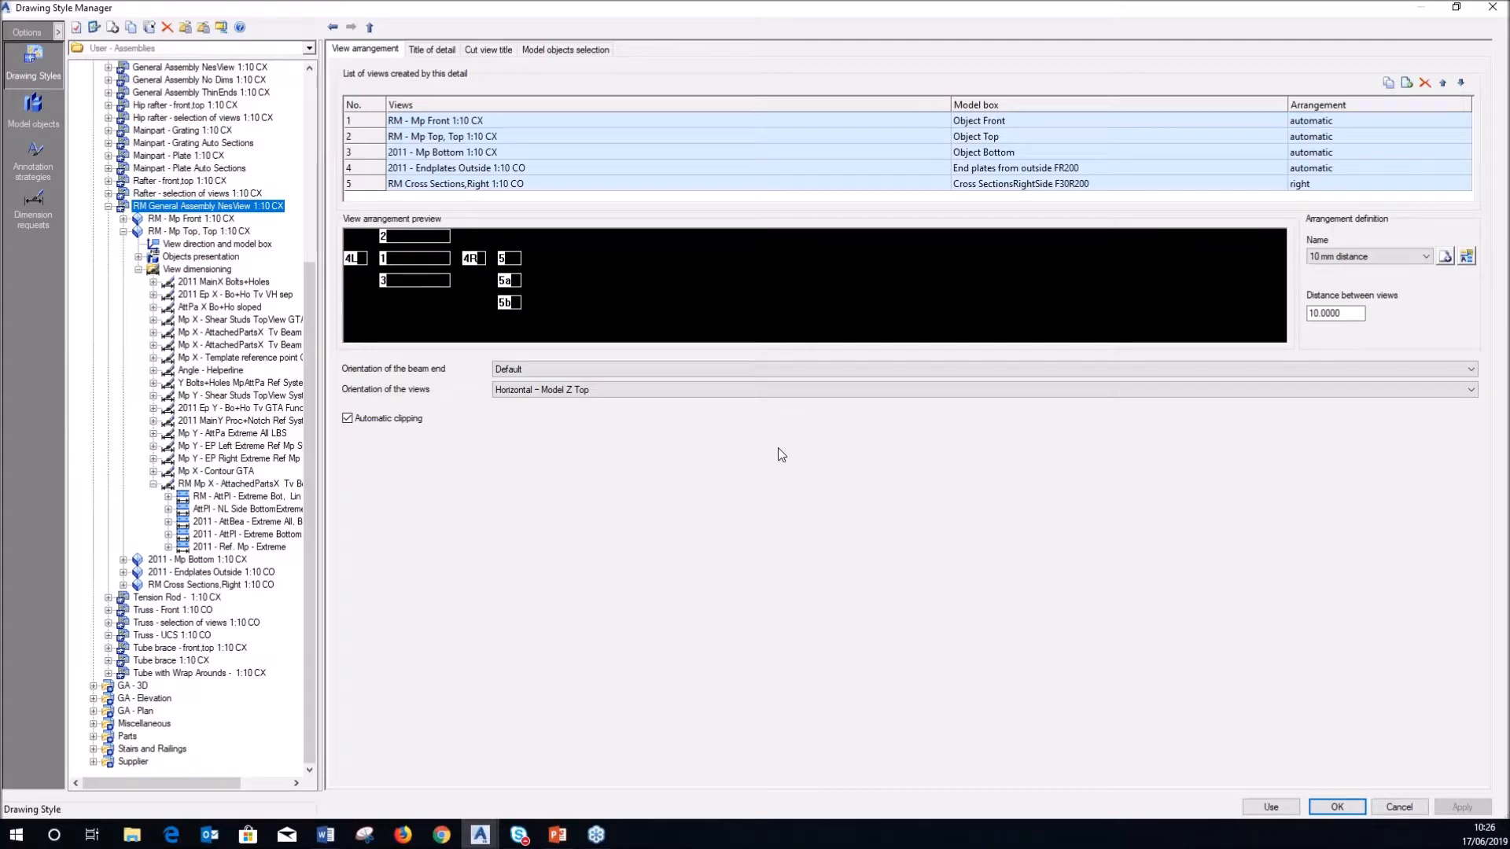
# - Open the folder C:\ProgramData\Autodesk\Advance Steel 2020 in File Explorer
pyautogui.press('super+e')
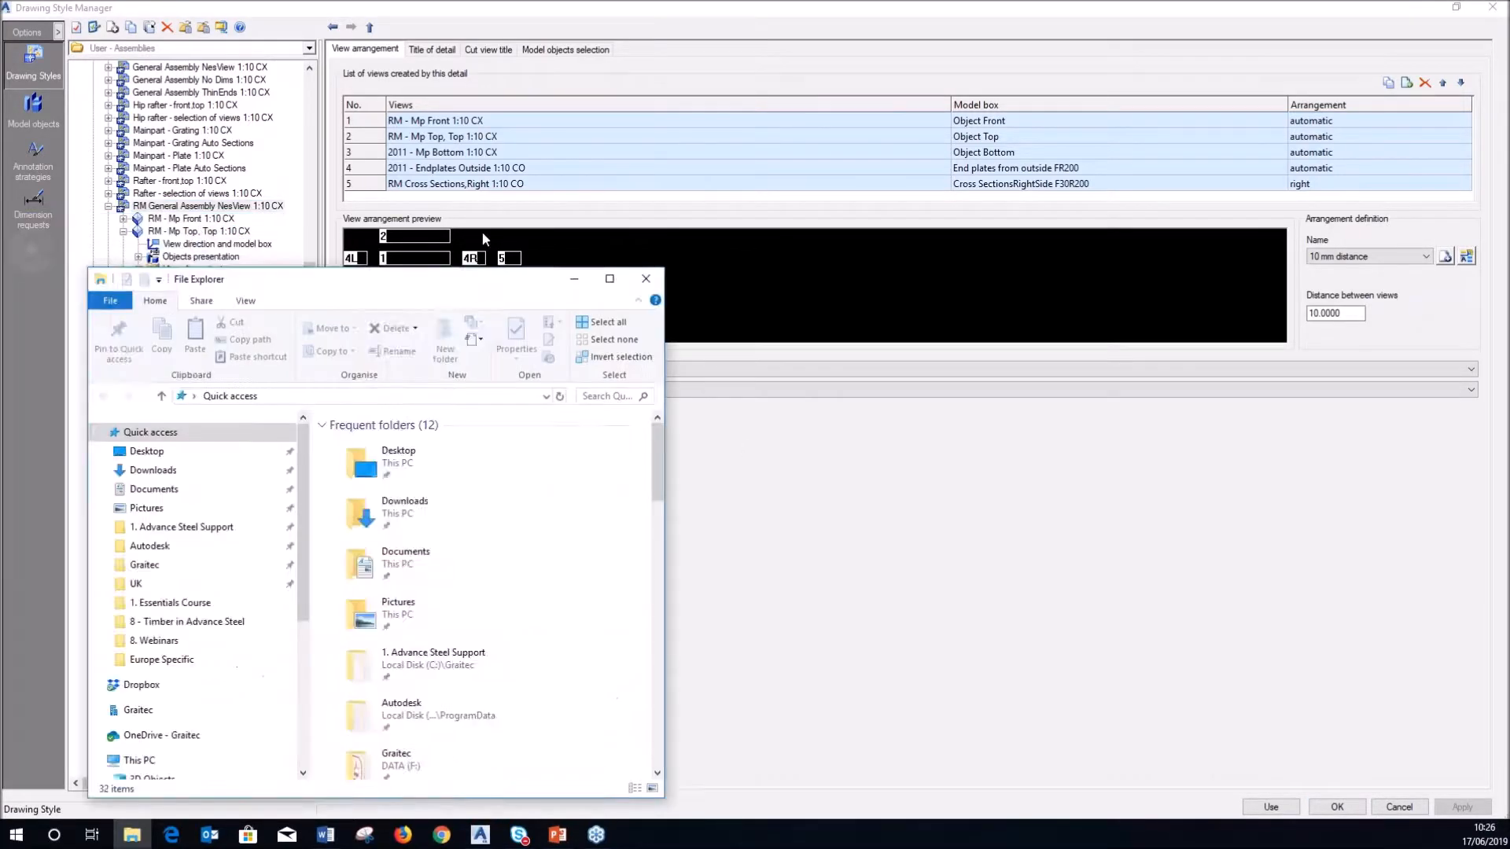
pyautogui.moveTo(504, 276); pyautogui.dragTo(448, 2)
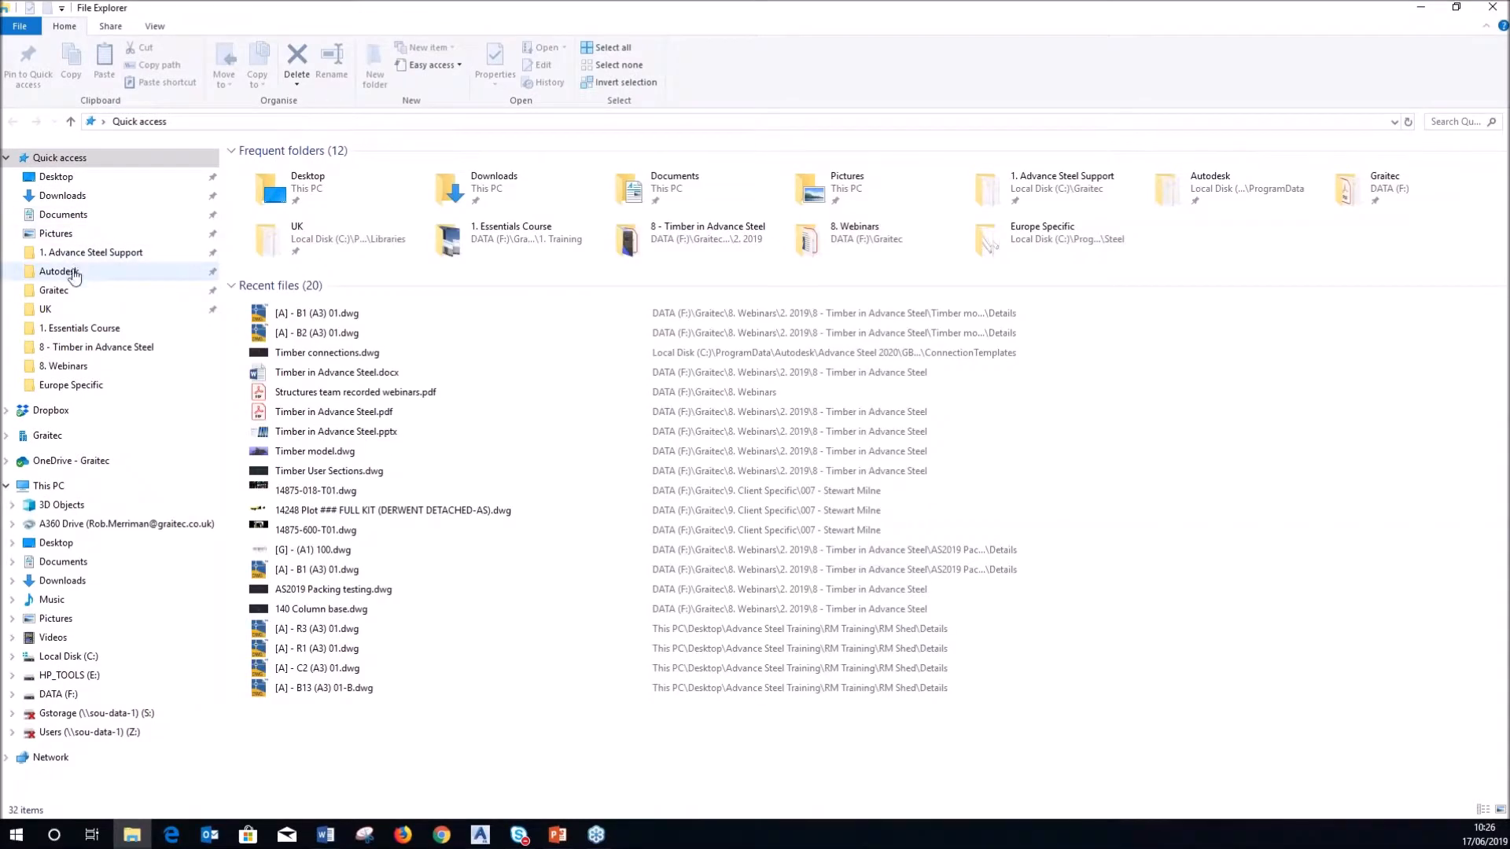
pyautogui.click(69, 656)
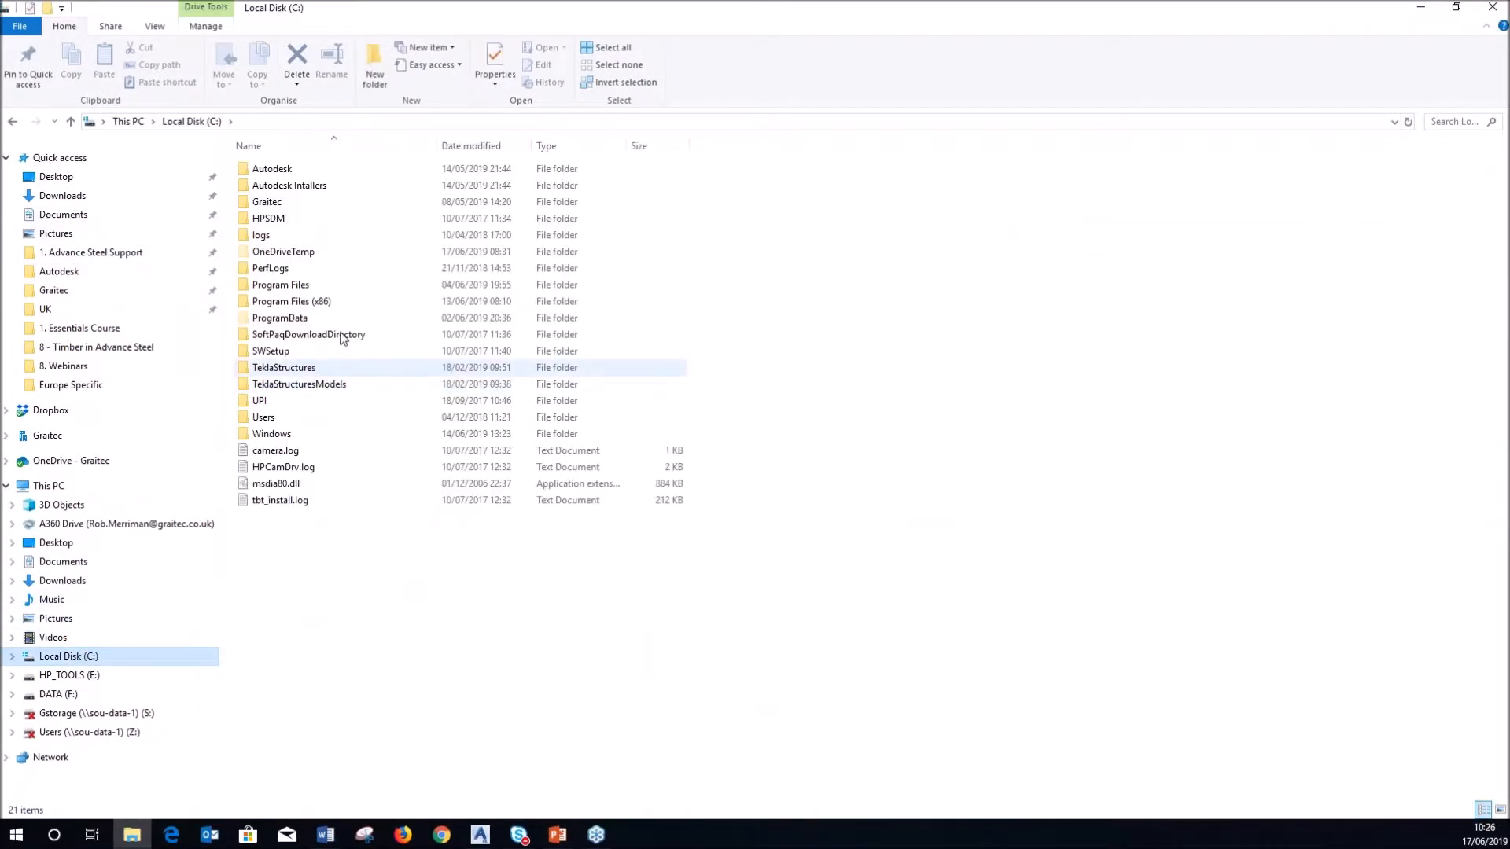
pyautogui.doubleClick(291, 317)
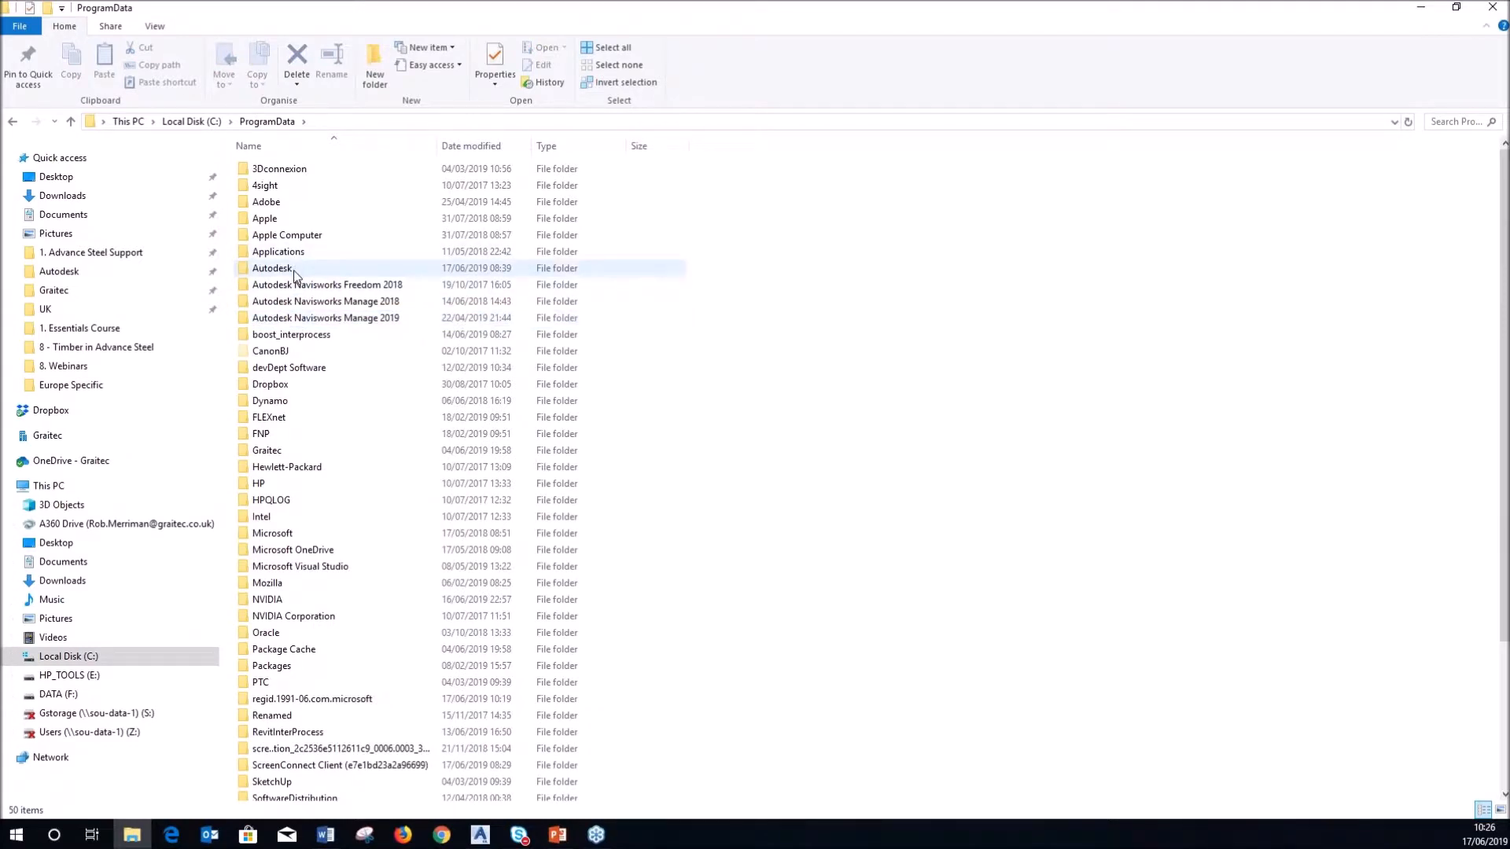
pyautogui.doubleClick(295, 271)
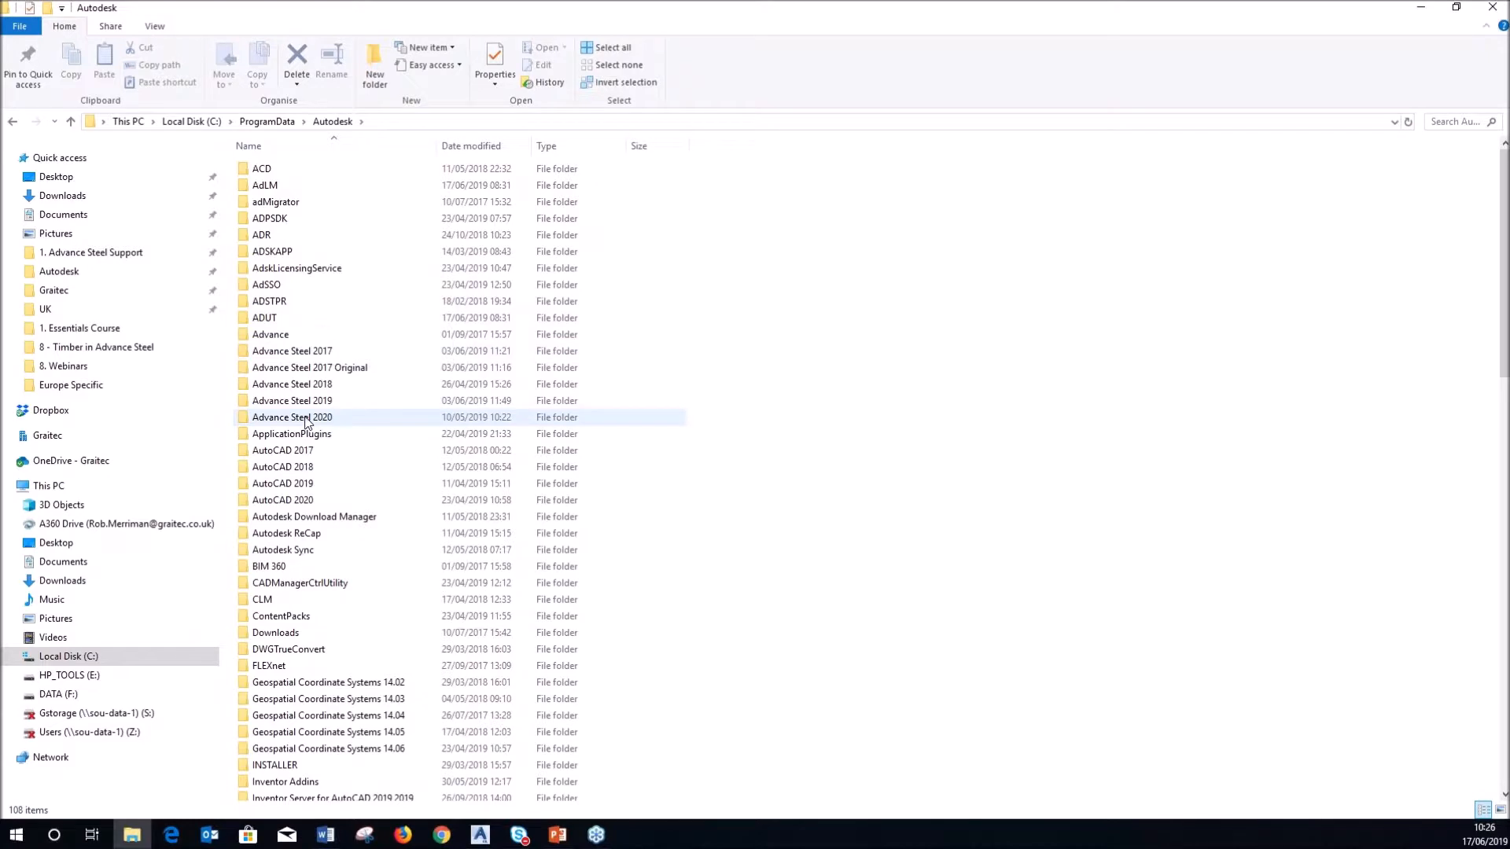
pyautogui.doubleClick(307, 421)
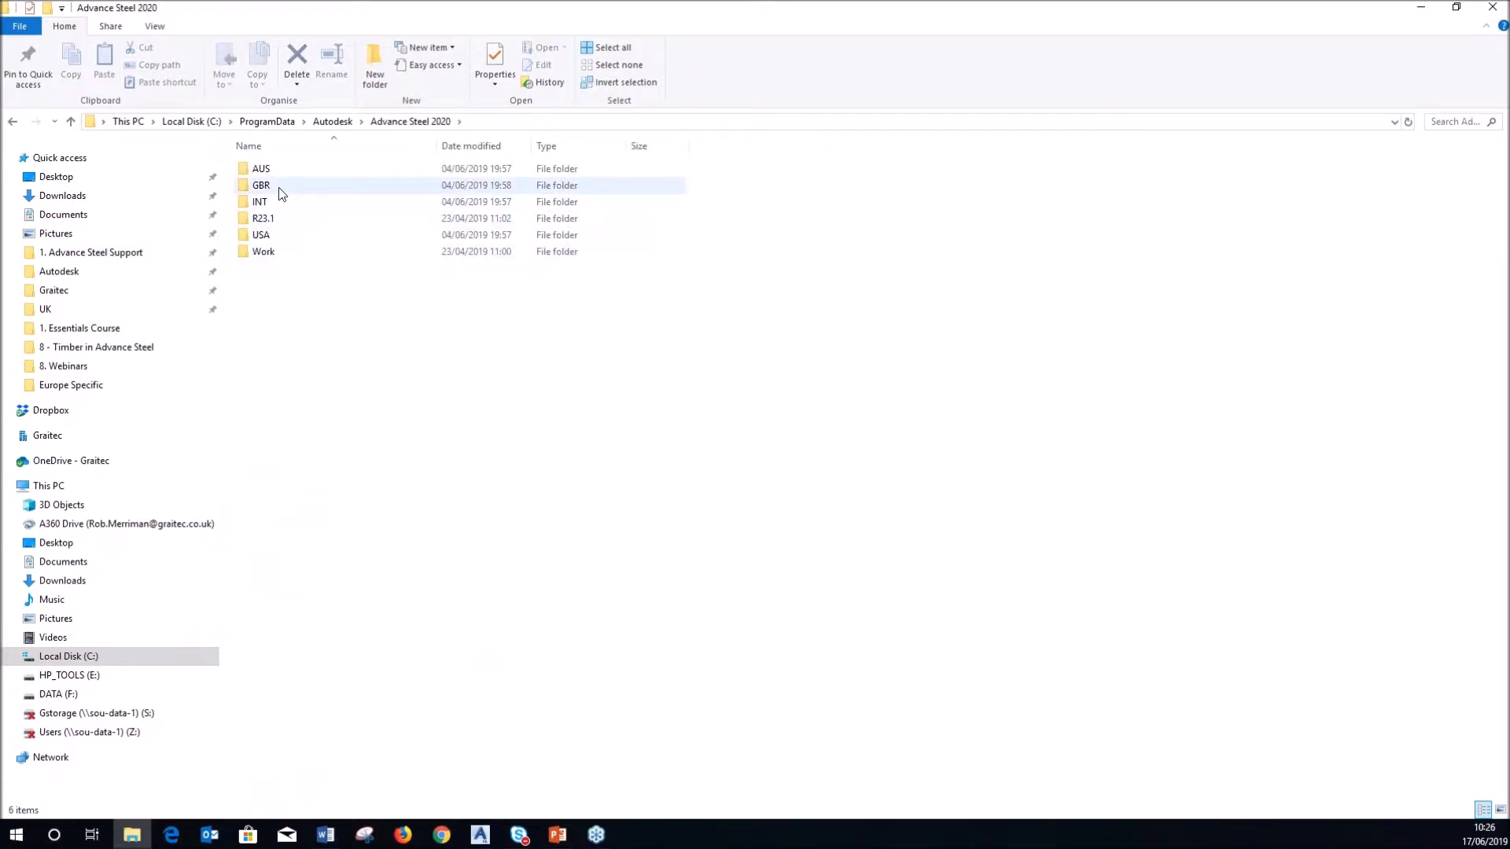
# - Locate the AstorAddIn.mdf database in the GBR\User2\Data folder, then close File Explorer
pyautogui.click(283, 194)
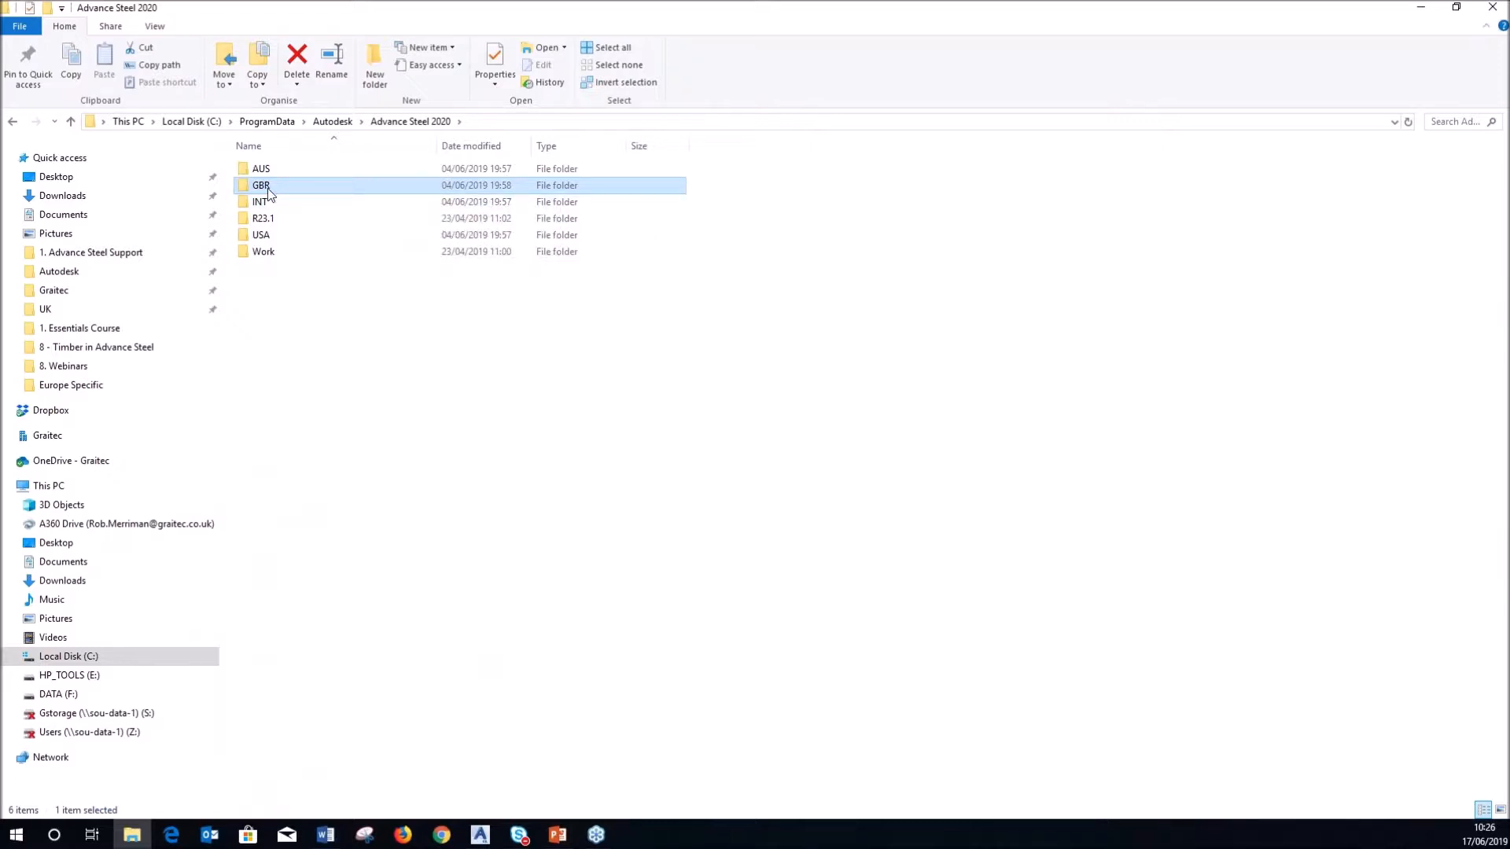
pyautogui.doubleClick(262, 185)
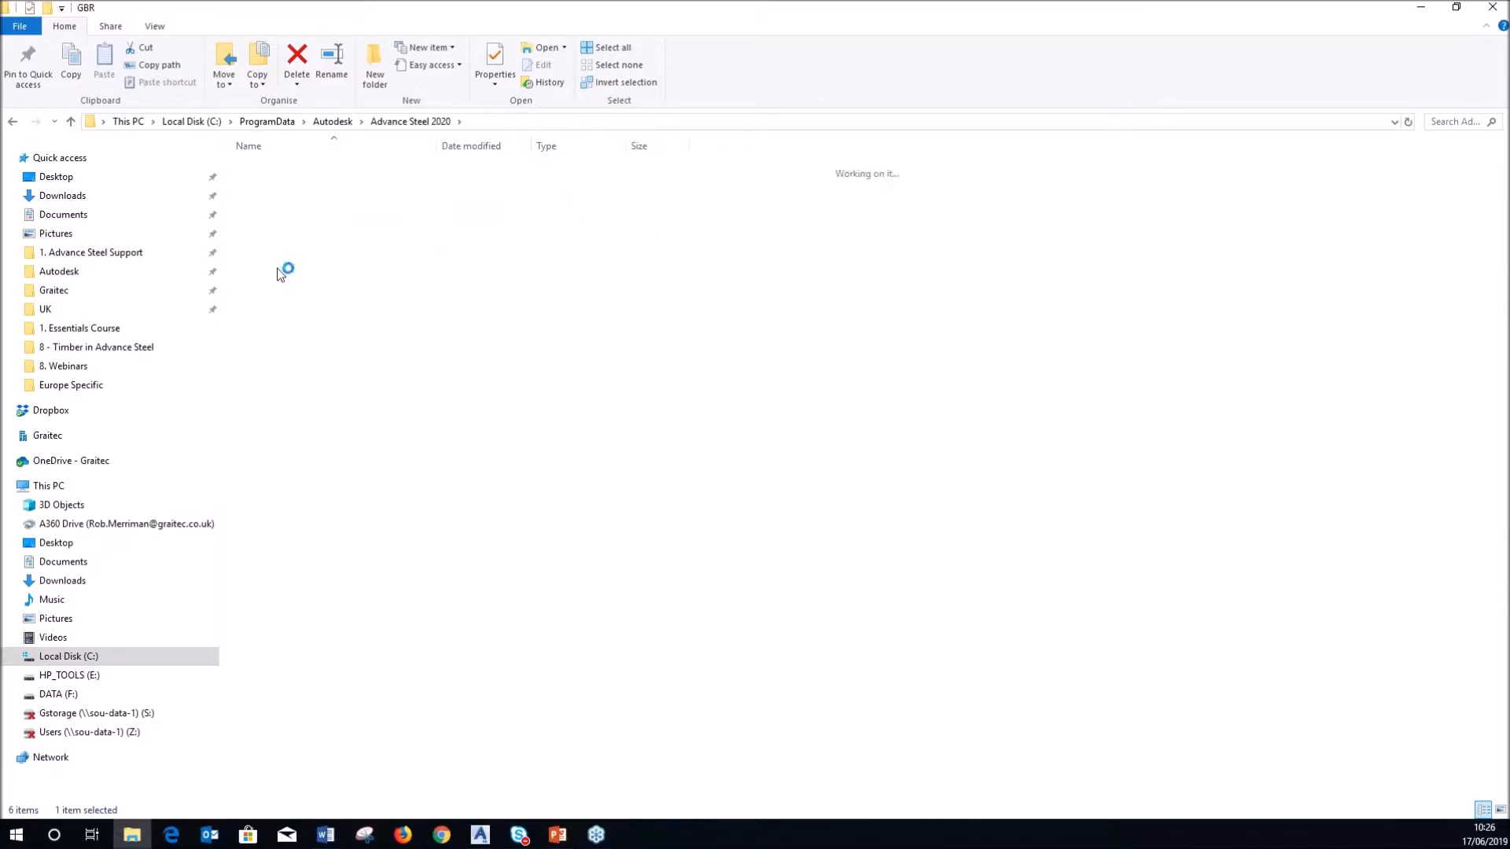
pyautogui.doubleClick(284, 369)
pyautogui.doubleClick(282, 175)
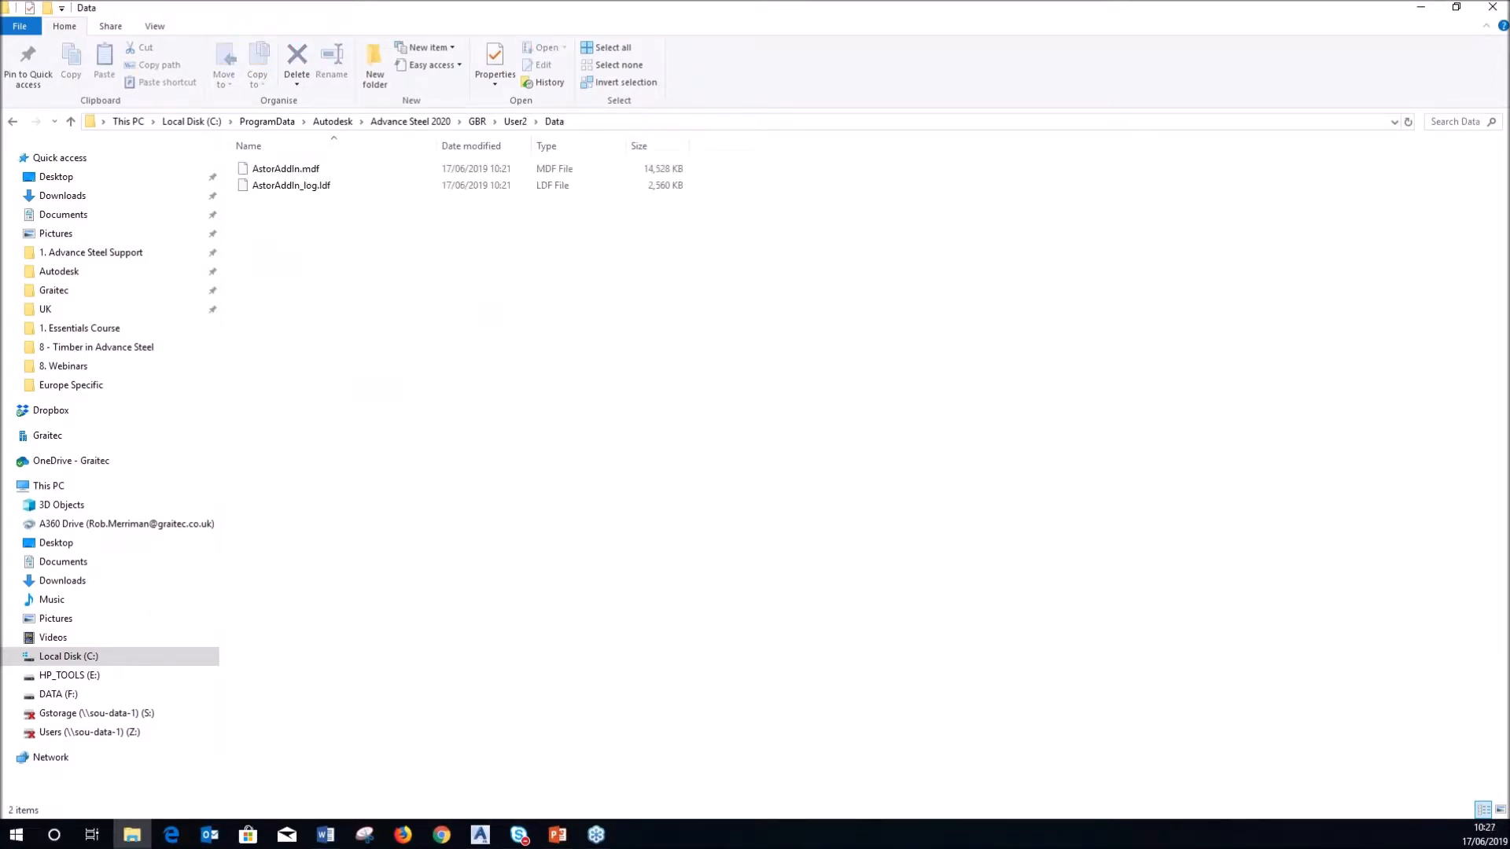
pyautogui.click(282, 172)
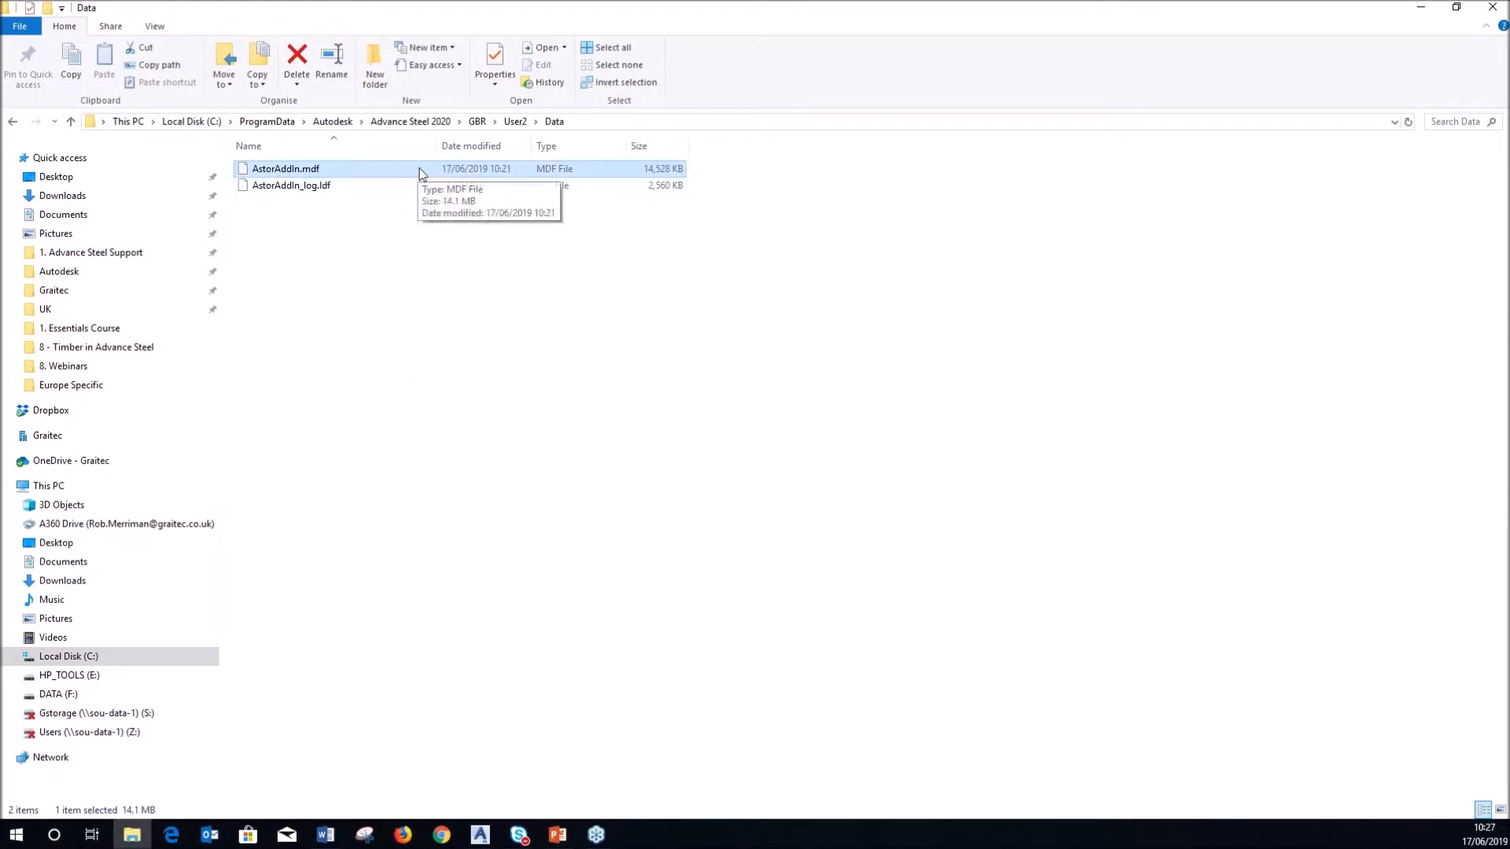
pyautogui.click(1505, 6)
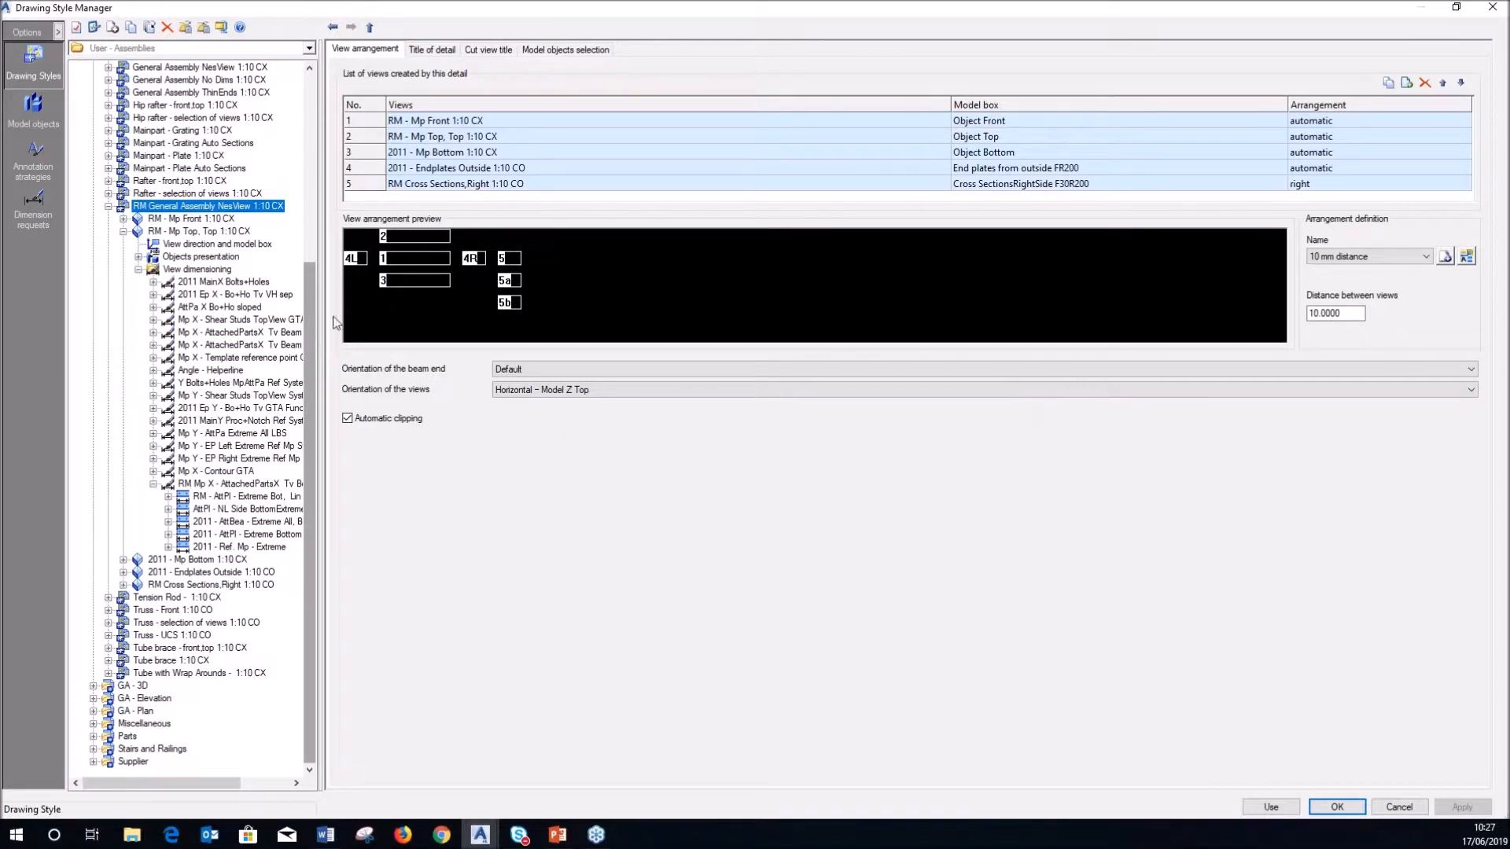
# - Examine the view dimensioning of RM - Mp Front 1:10 CX, particularly its RM Mp X - Attached TMB Pack dimension chain
pyautogui.click(139, 269)
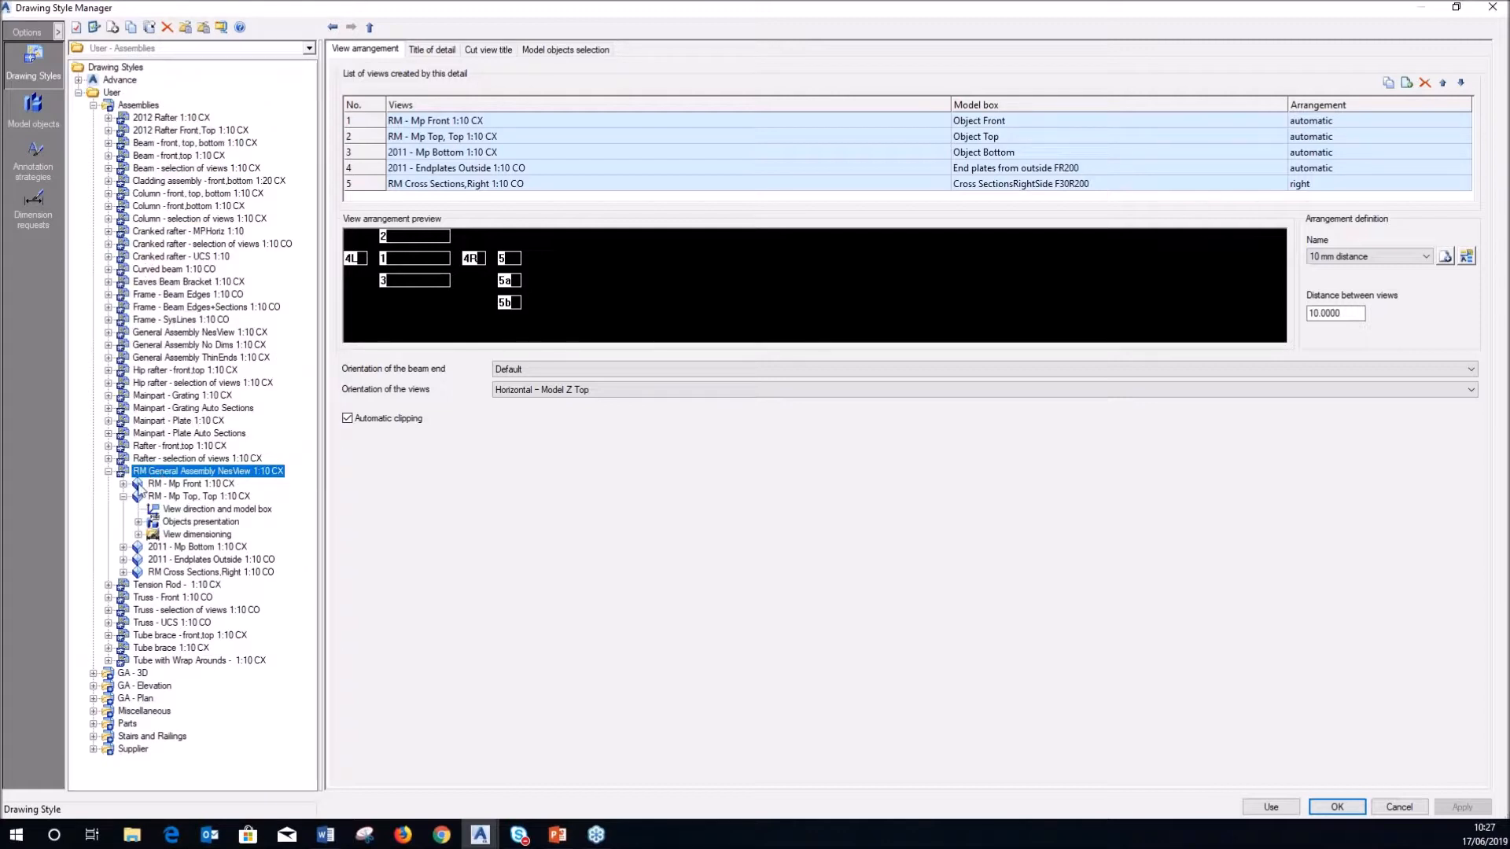
pyautogui.click(169, 486)
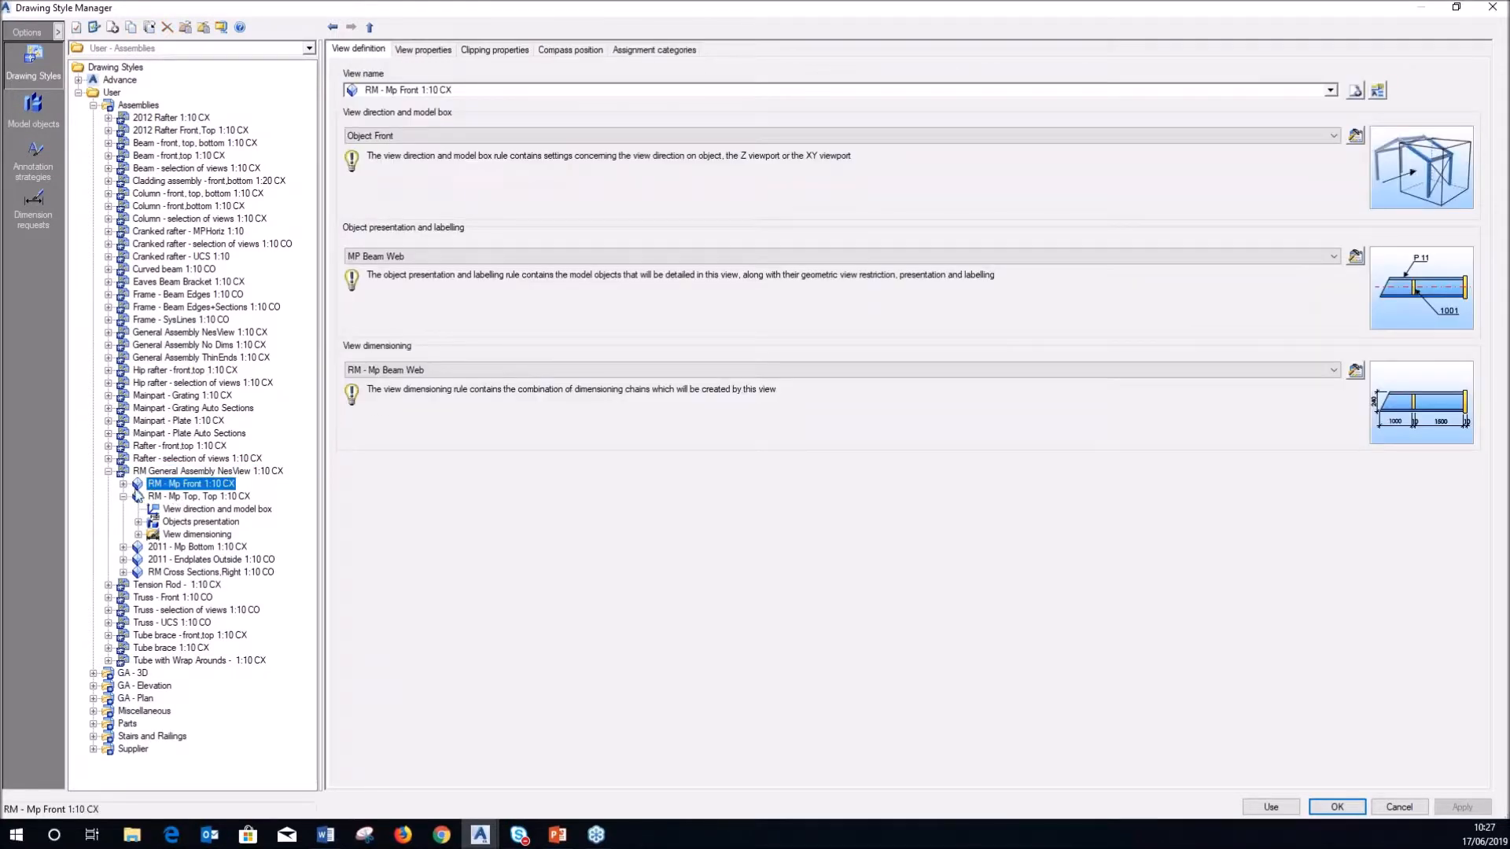
pyautogui.click(124, 484)
pyautogui.click(197, 522)
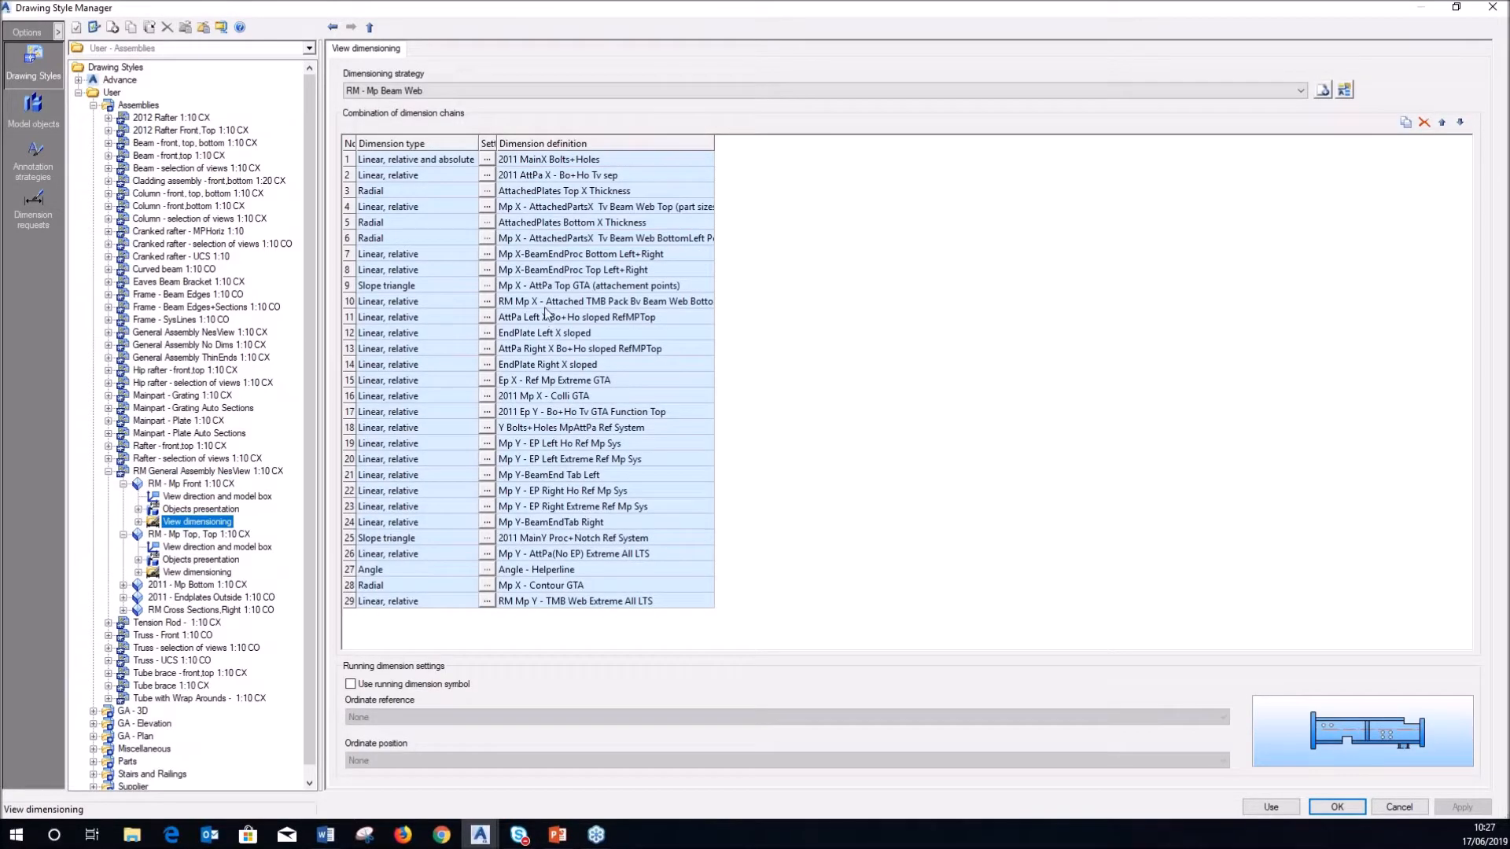
pyautogui.moveTo(712, 143); pyautogui.dragTo(829, 143)
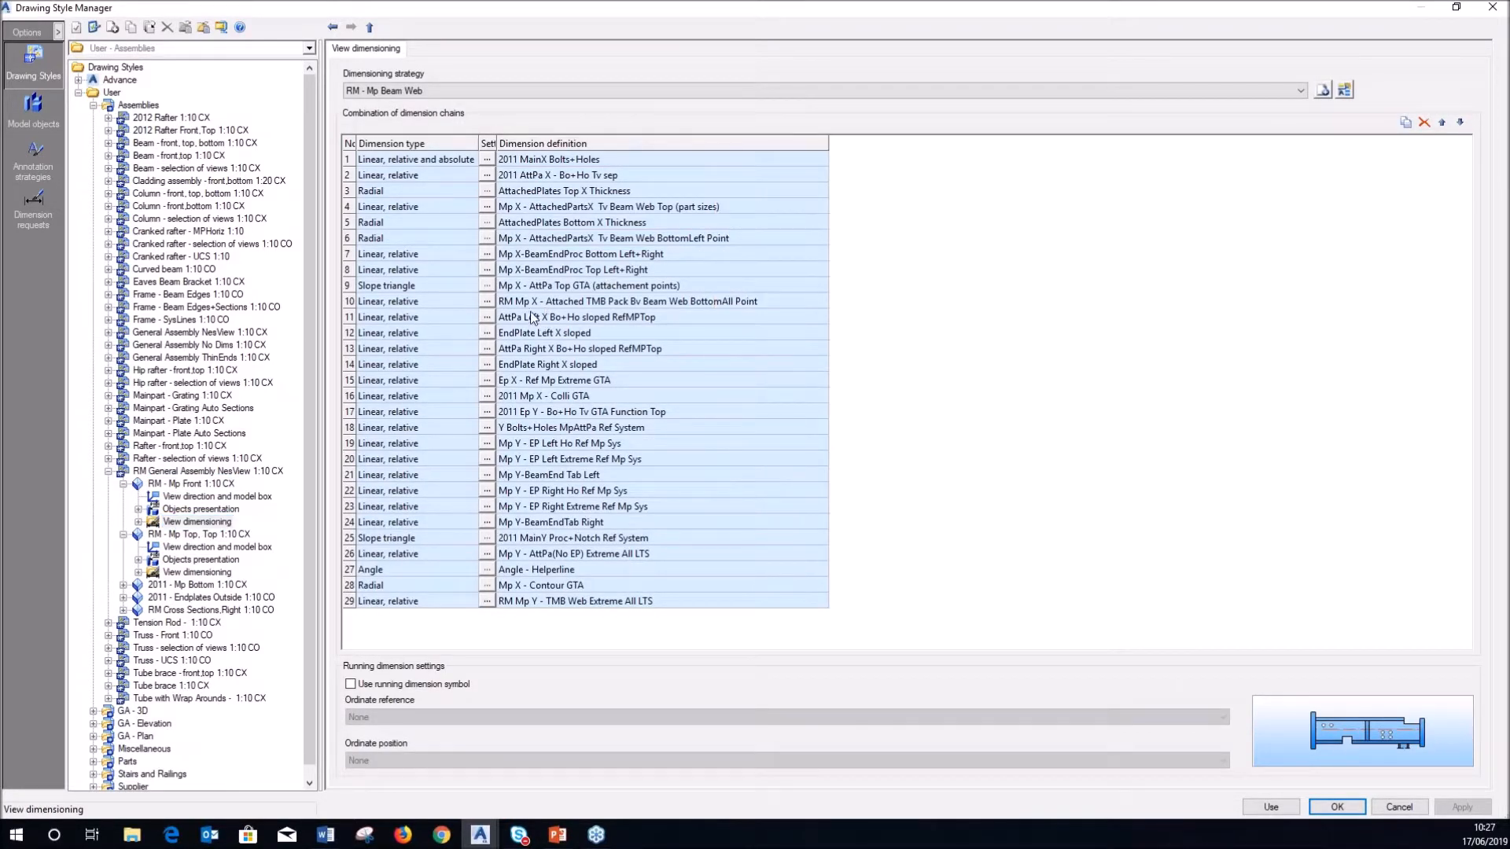
pyautogui.click(533, 305)
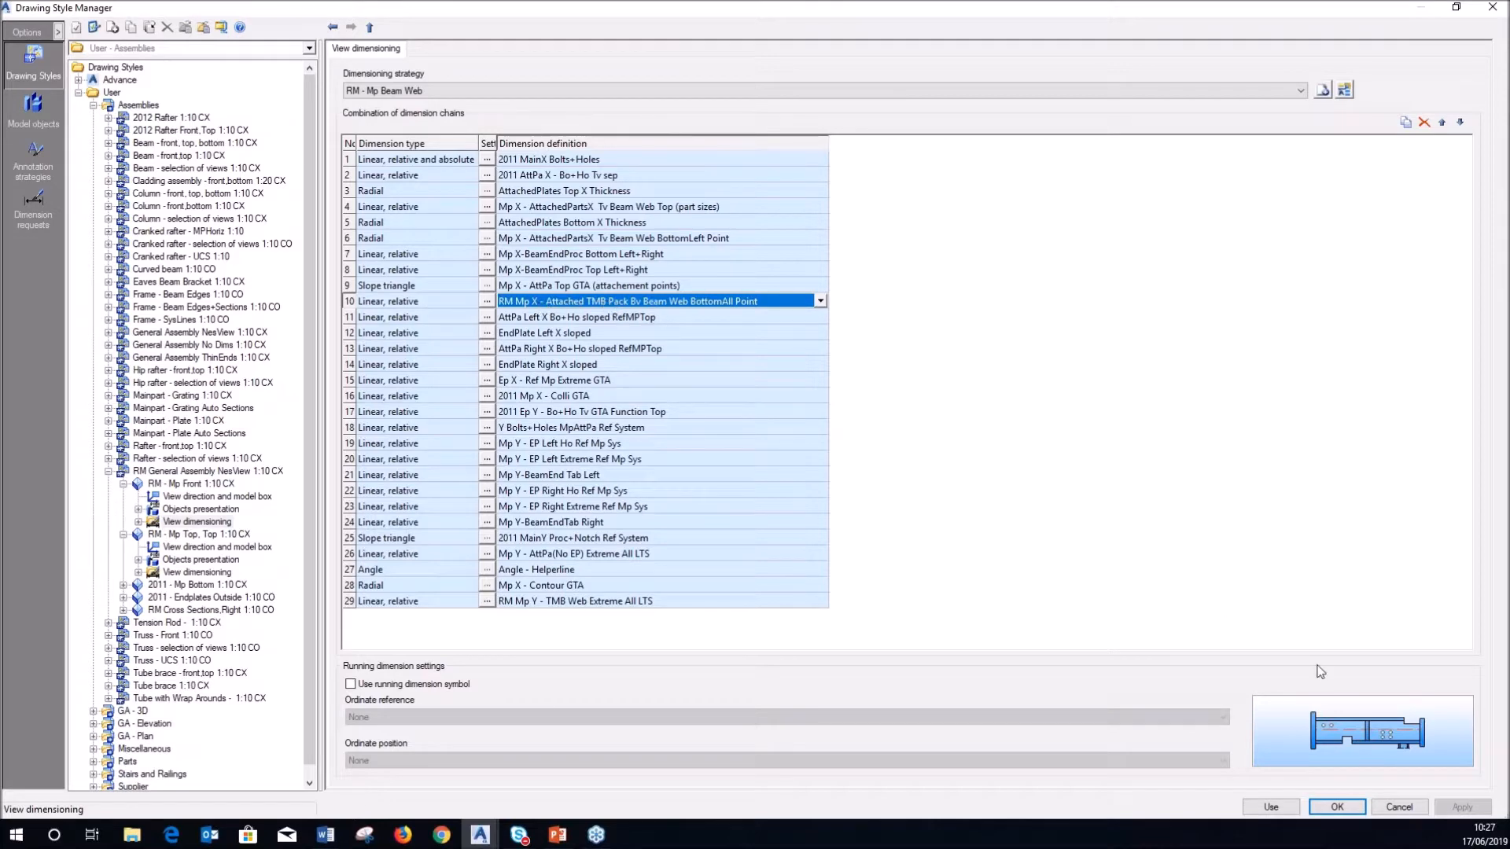
# - Apply the RM General Assembly NesView 1:10 CX style to the B1 detail on the A3 sheet
pyautogui.click(1398, 806)
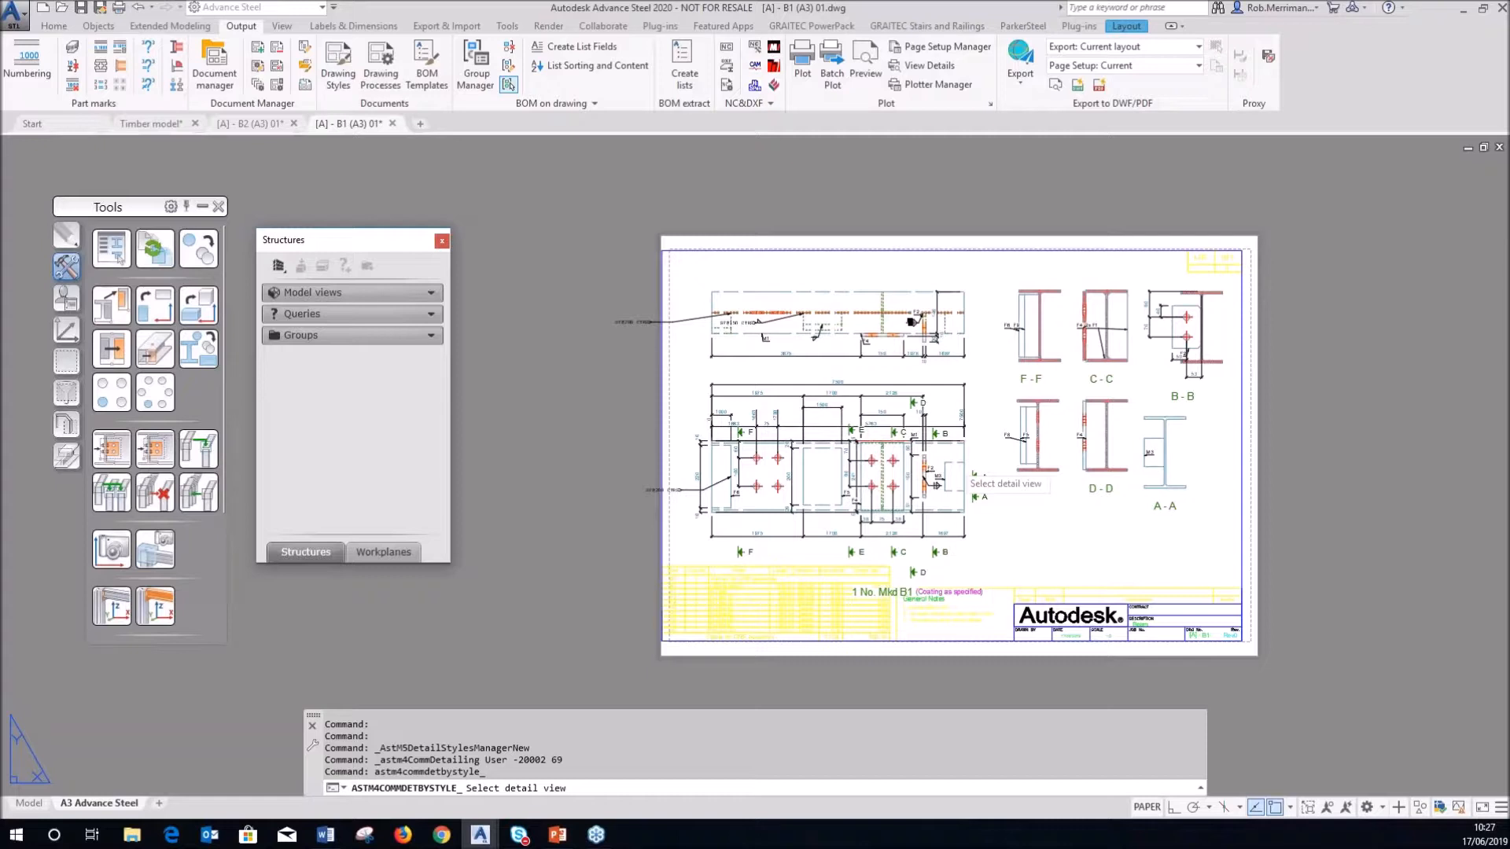
pyautogui.click(937, 486)
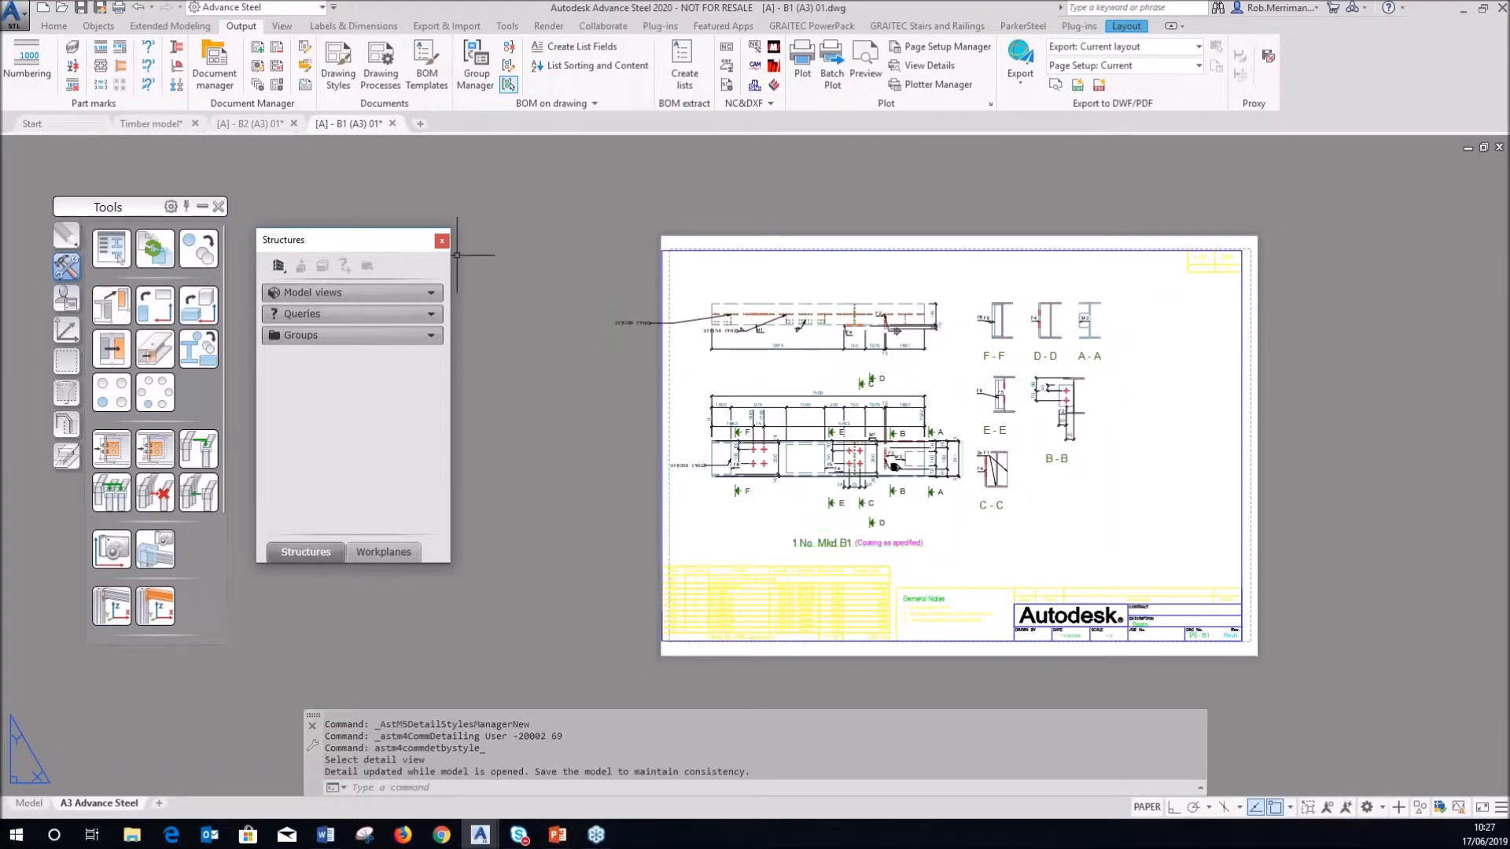
# - Set the Model Role of the web packing plates on the long B1 beam in the timber model to Packing web
pyautogui.click(151, 123)
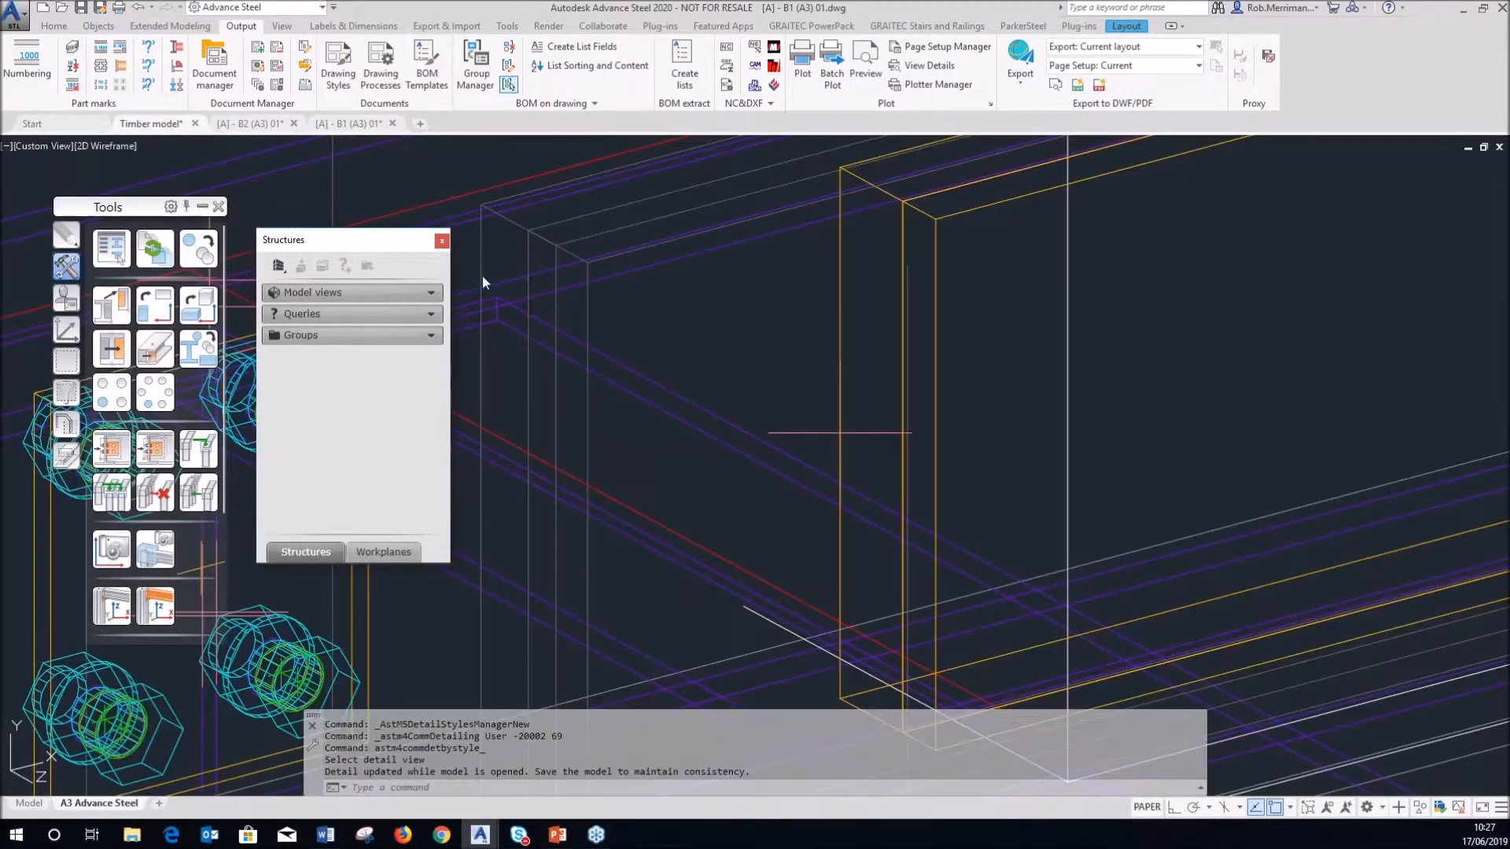
pyautogui.click(956, 313)
pyautogui.click(868, 298)
pyautogui.scroll(-6, 991, 308)
pyautogui.scroll(3, 863, 352)
pyautogui.scroll(6, 866, 352)
pyautogui.click(765, 306)
pyautogui.click(702, 331)
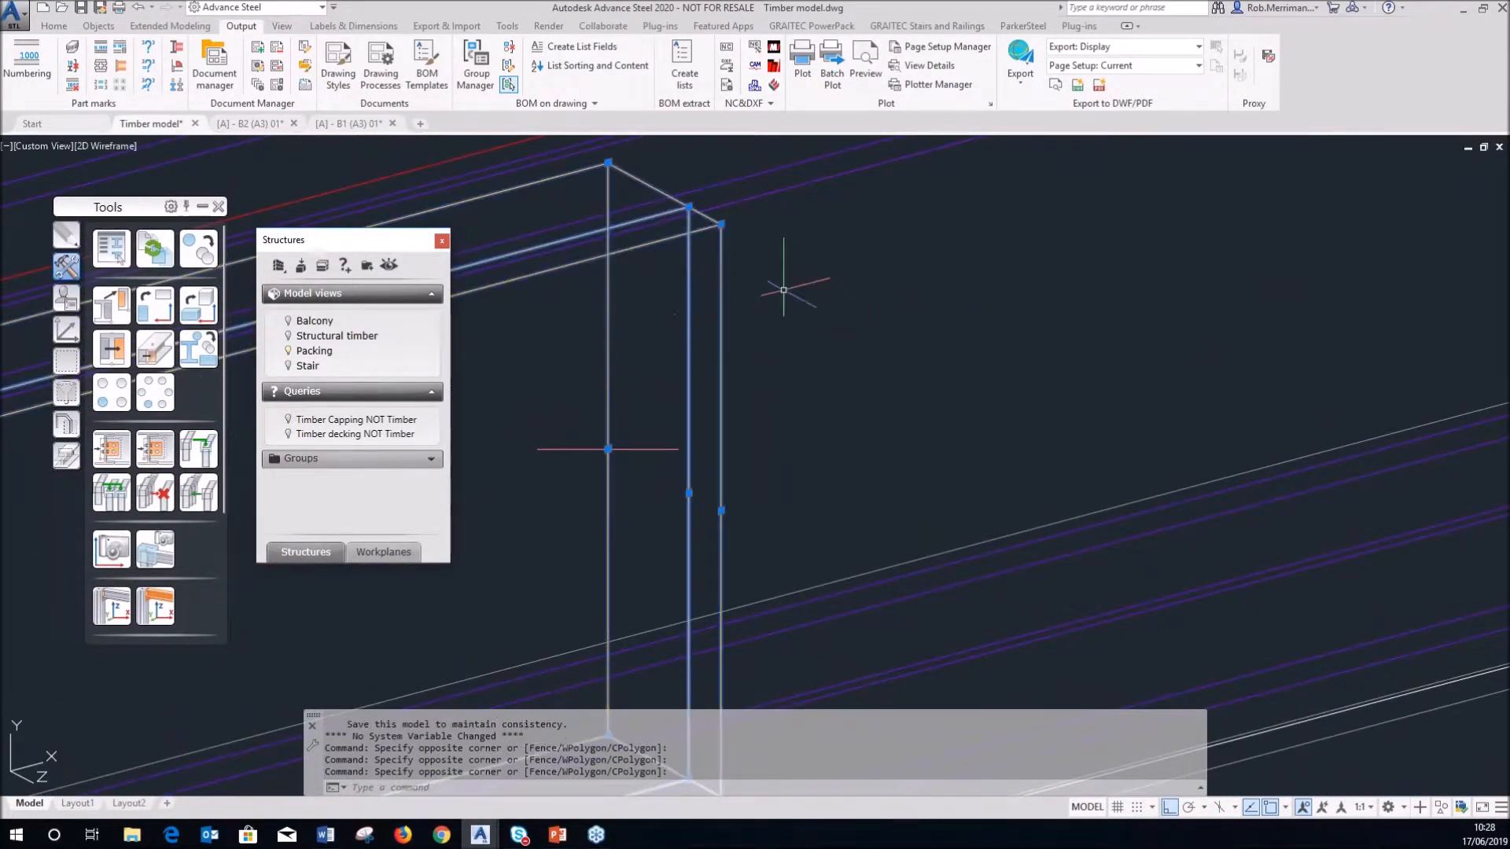
pyautogui.rightClick(807, 290)
pyautogui.click(894, 533)
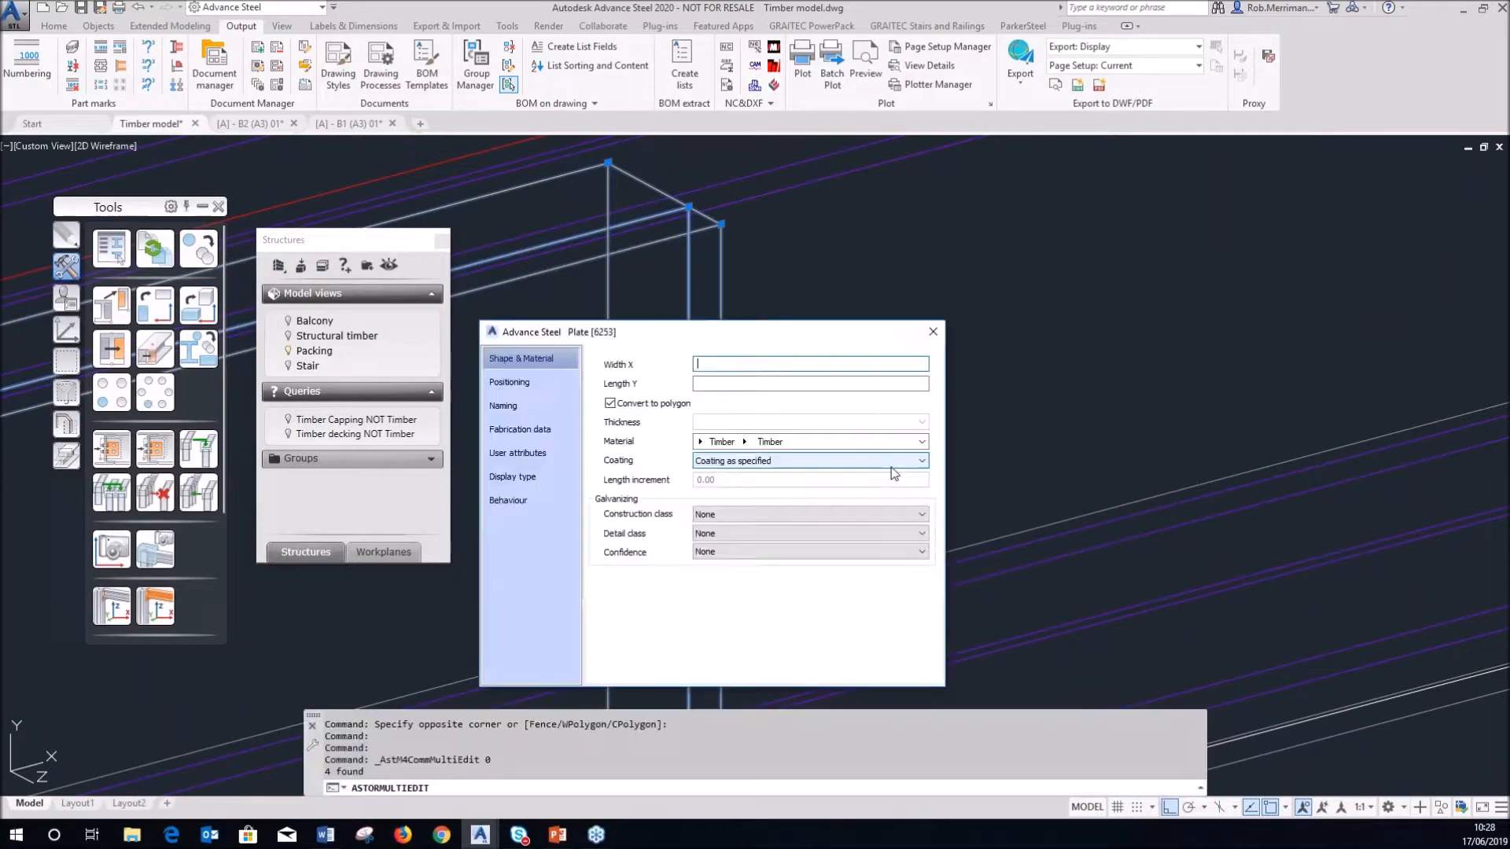
pyautogui.click(540, 404)
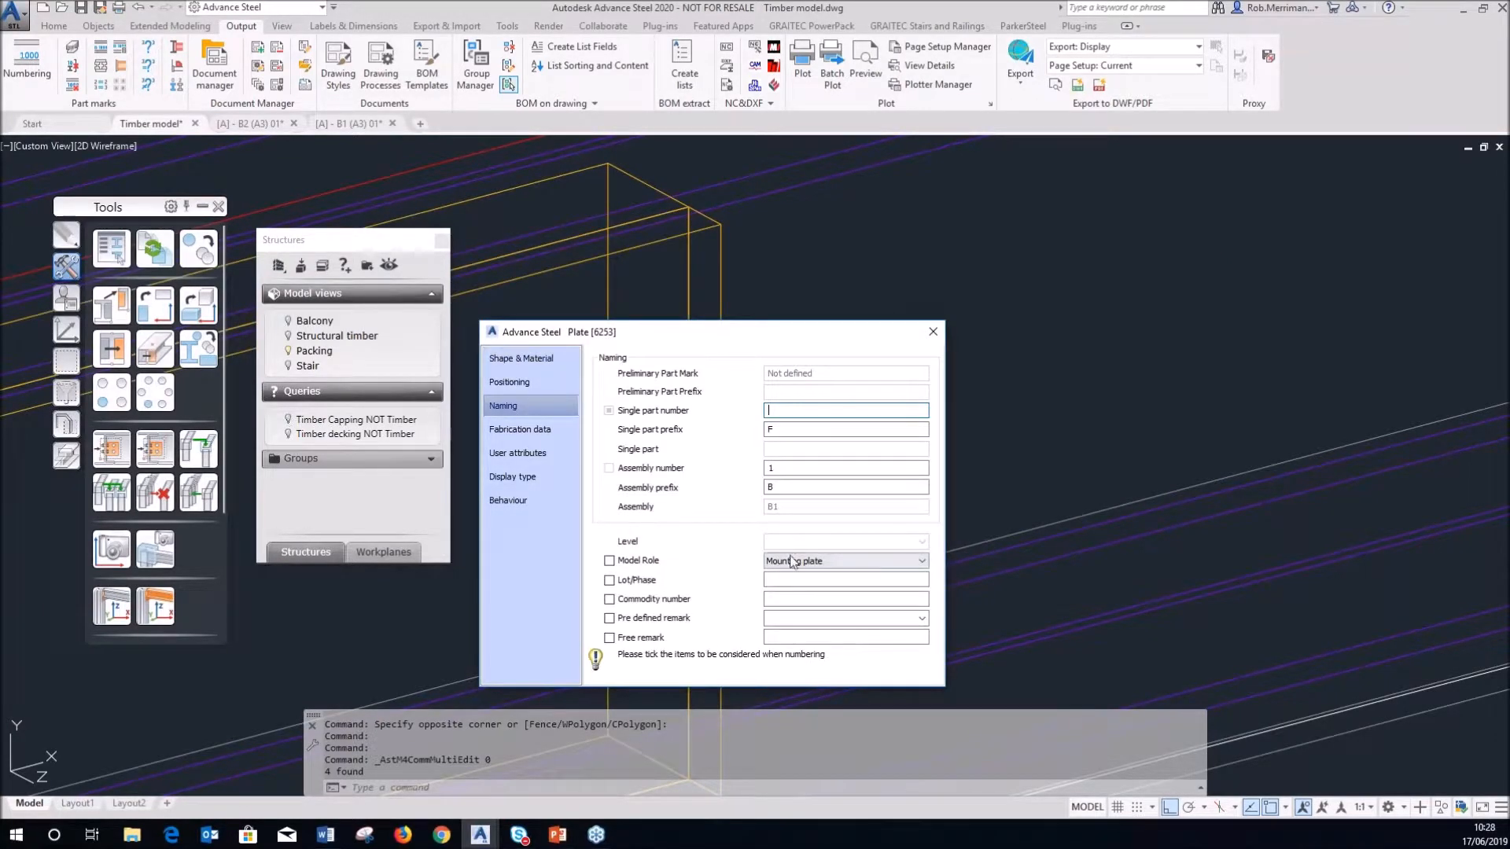
pyautogui.click(798, 562)
pyautogui.scroll(-15, 833, 633)
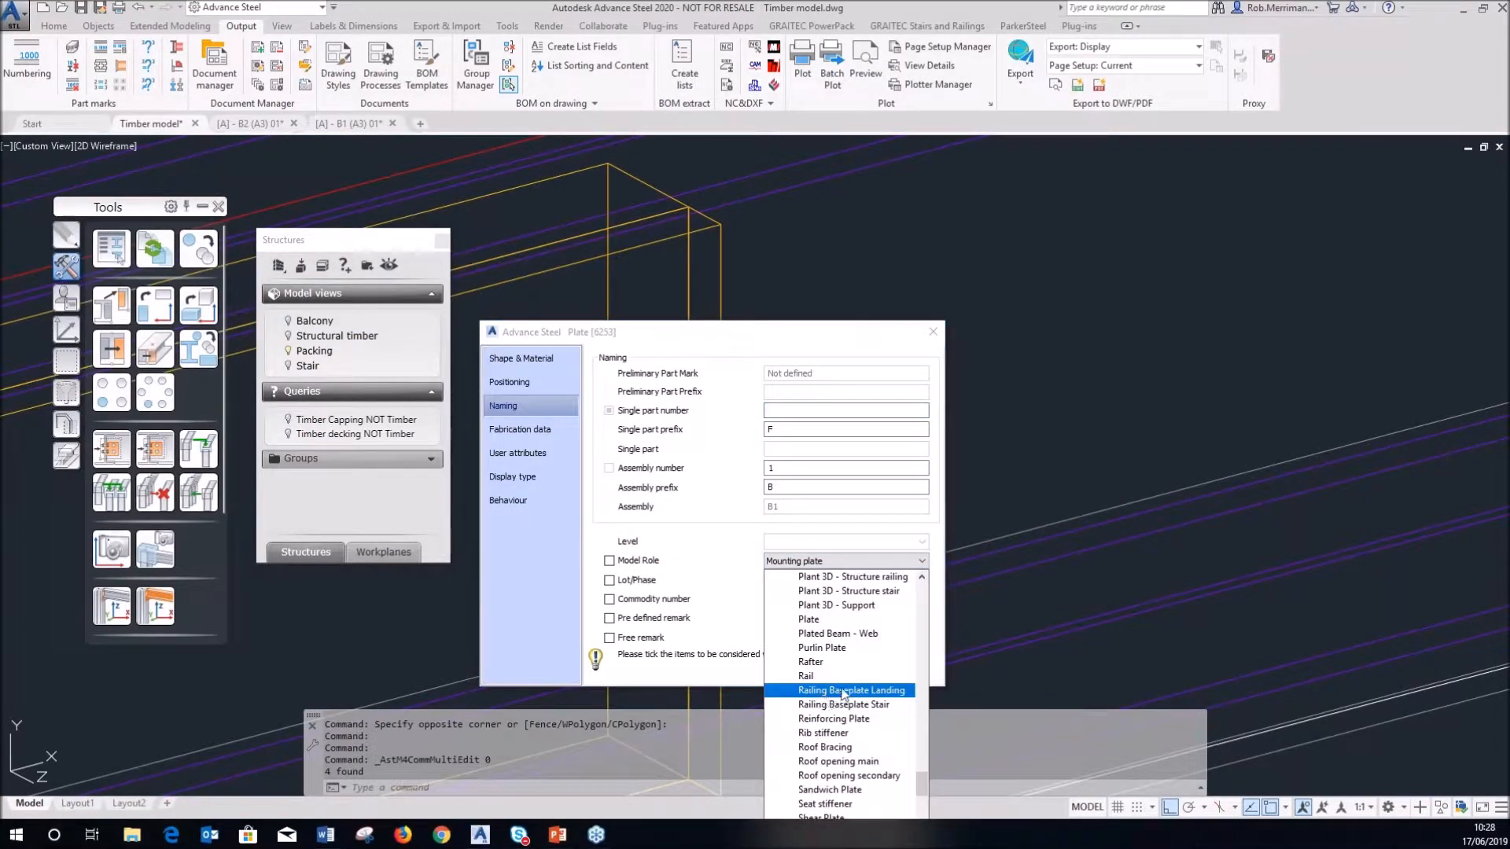
pyautogui.scroll(1, 846, 695)
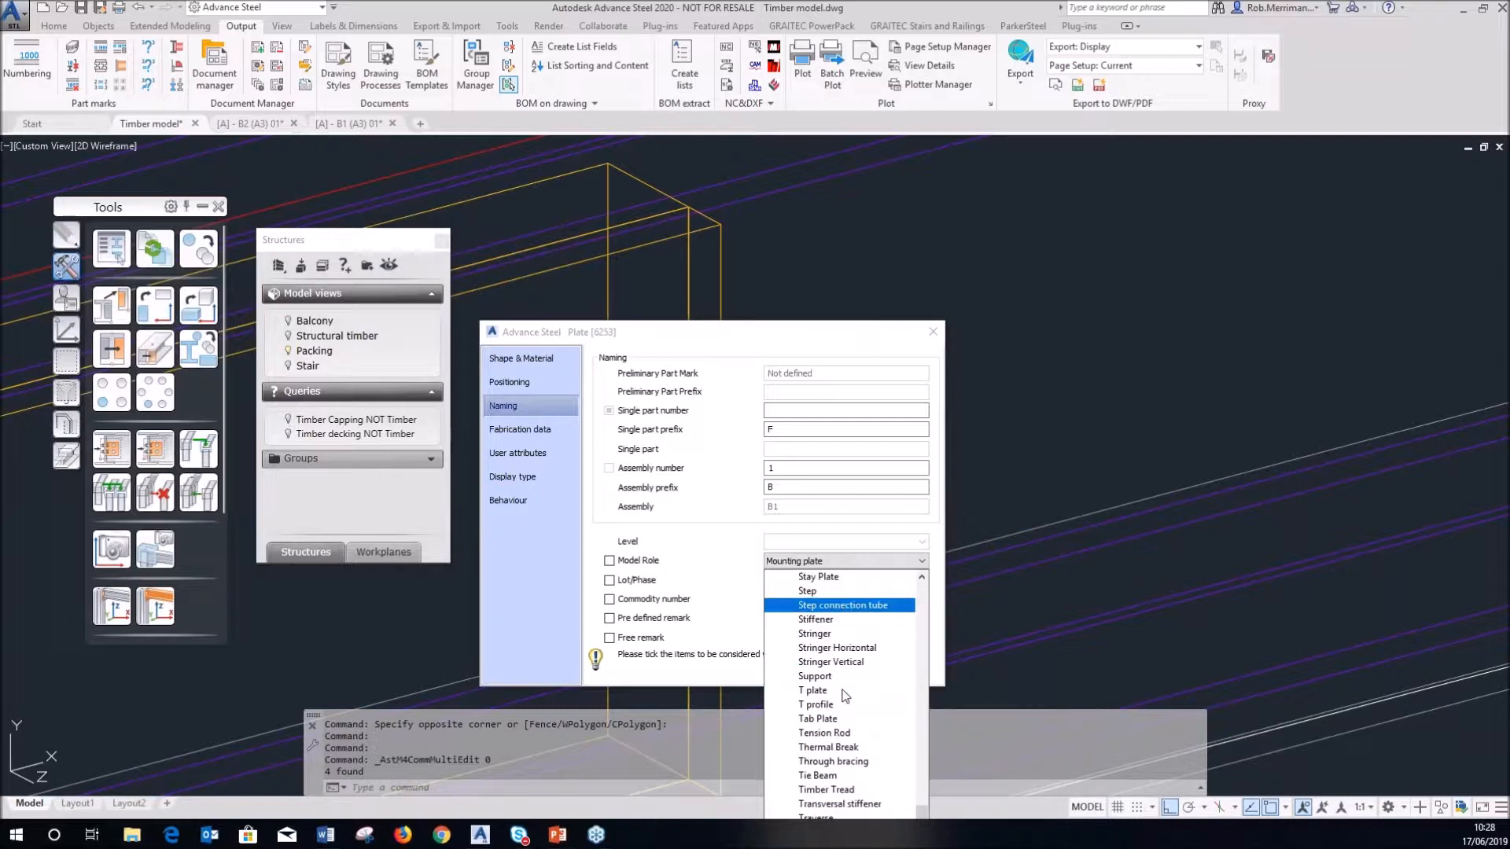
pyautogui.scroll(-7, 847, 694)
pyautogui.scroll(10, 851, 690)
pyautogui.scroll(5, 851, 686)
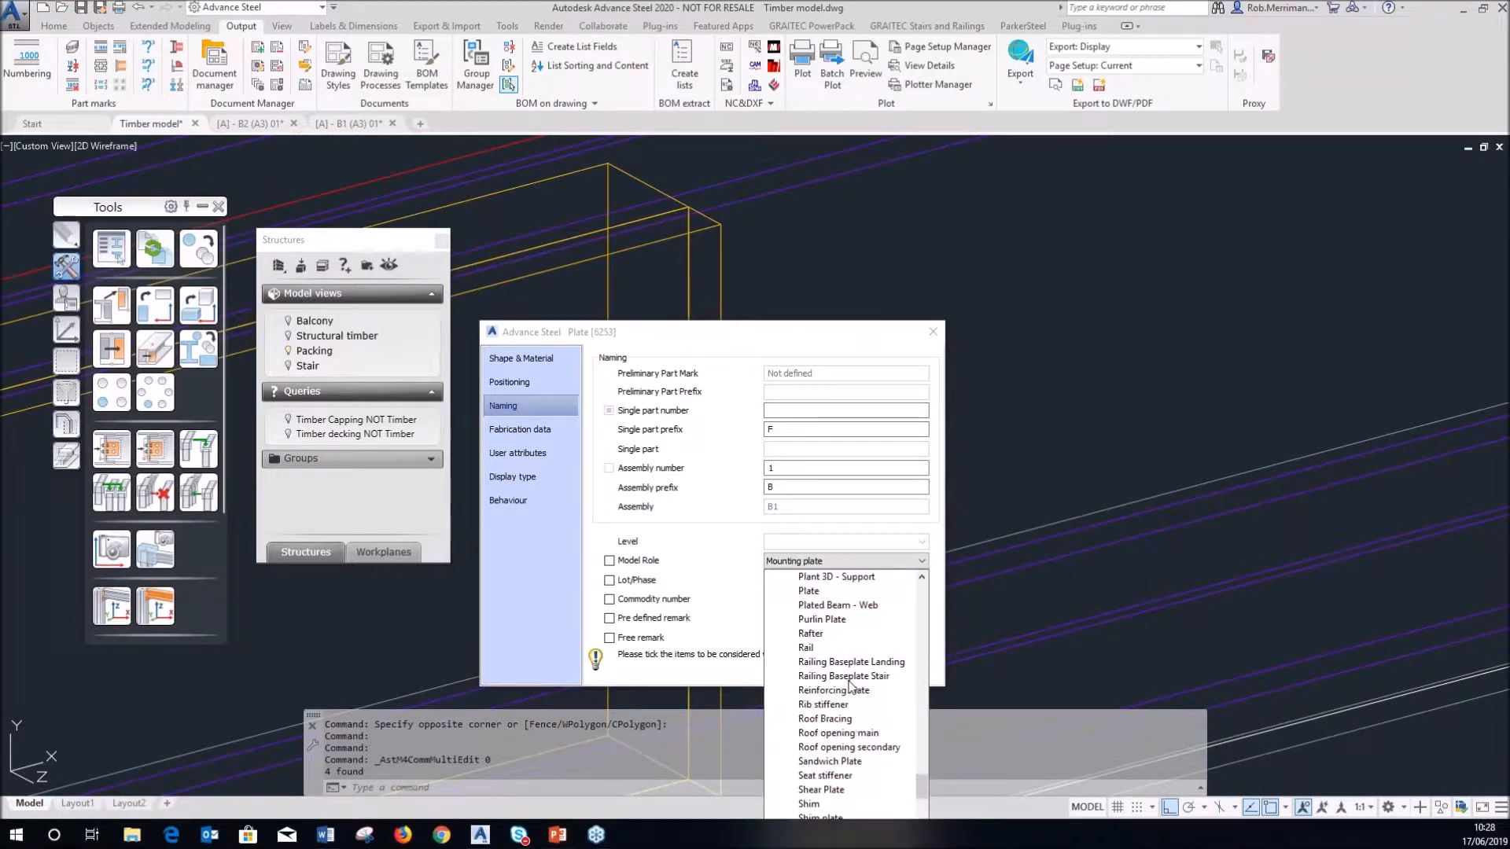
pyautogui.scroll(3, 853, 684)
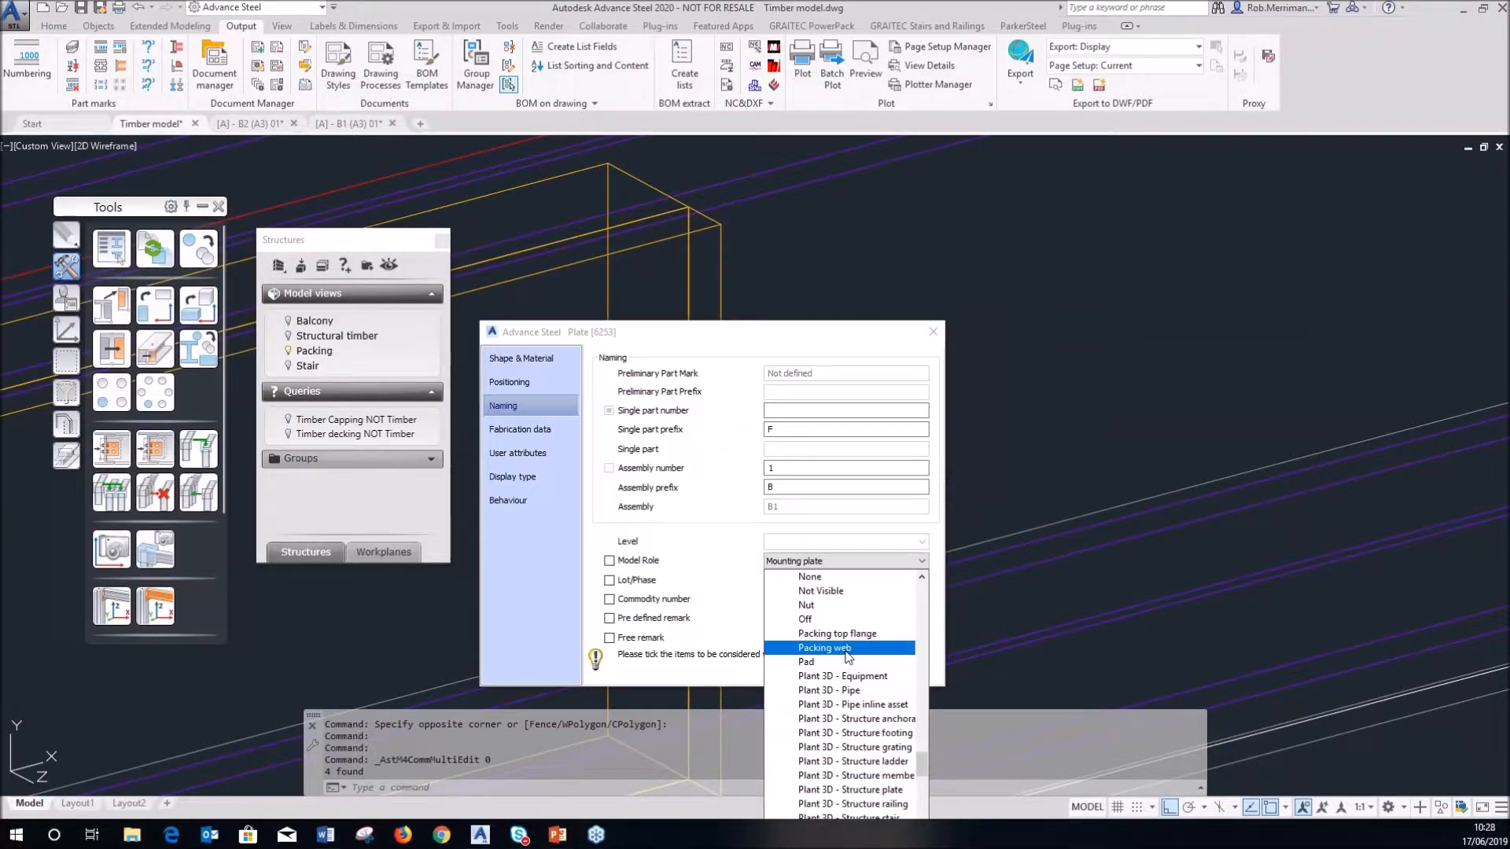
pyautogui.click(846, 652)
pyautogui.click(934, 332)
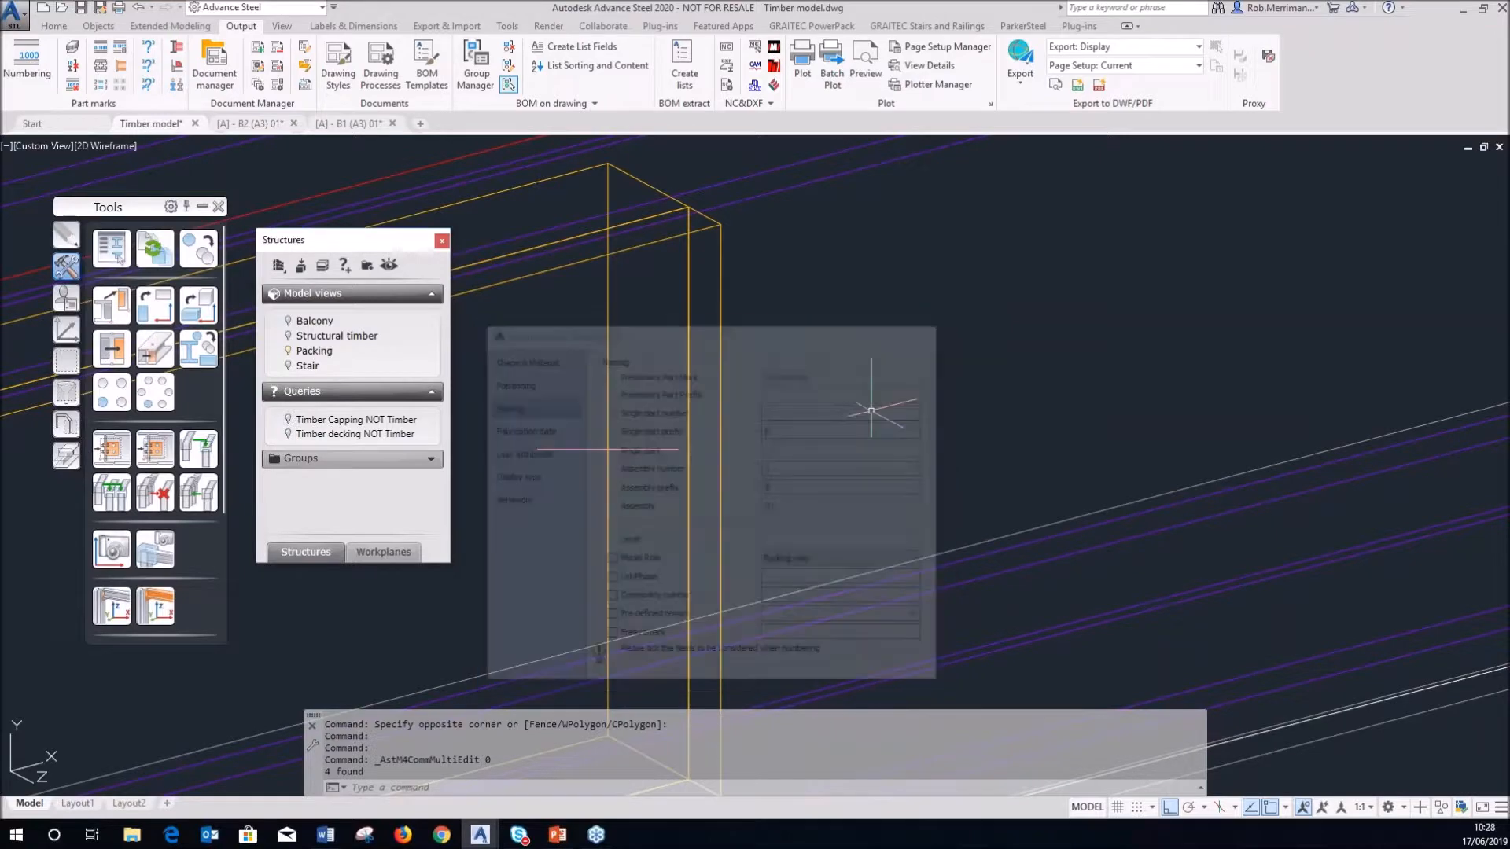
# - Set the Model Role of the packing plate on top of the B2 cross beam to Packing top flange
pyautogui.scroll(-9, 728, 515)
pyautogui.scroll(-2, 727, 515)
pyautogui.scroll(8, 913, 523)
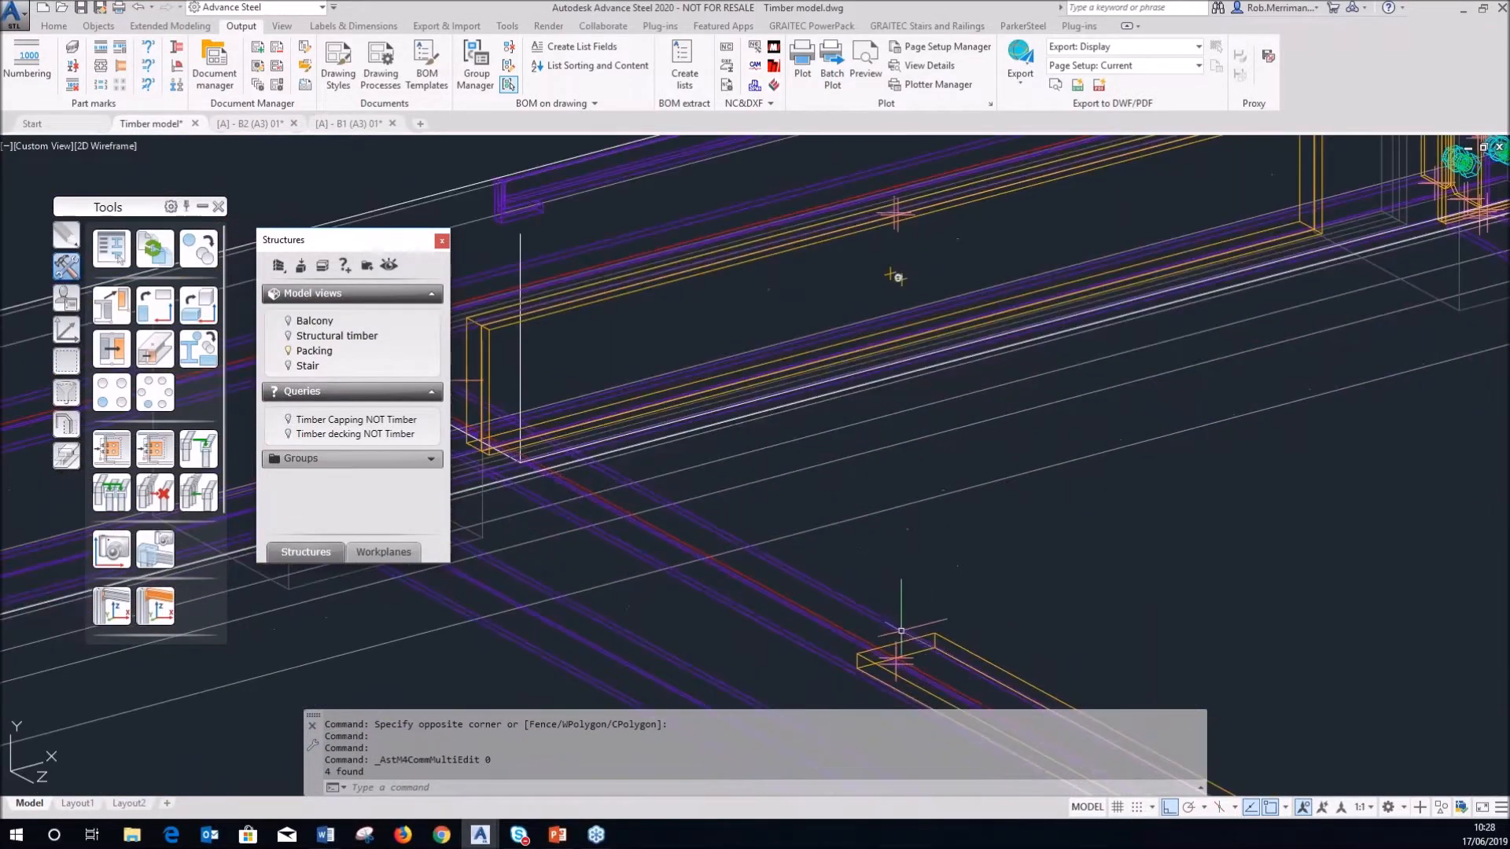
pyautogui.doubleClick(933, 637)
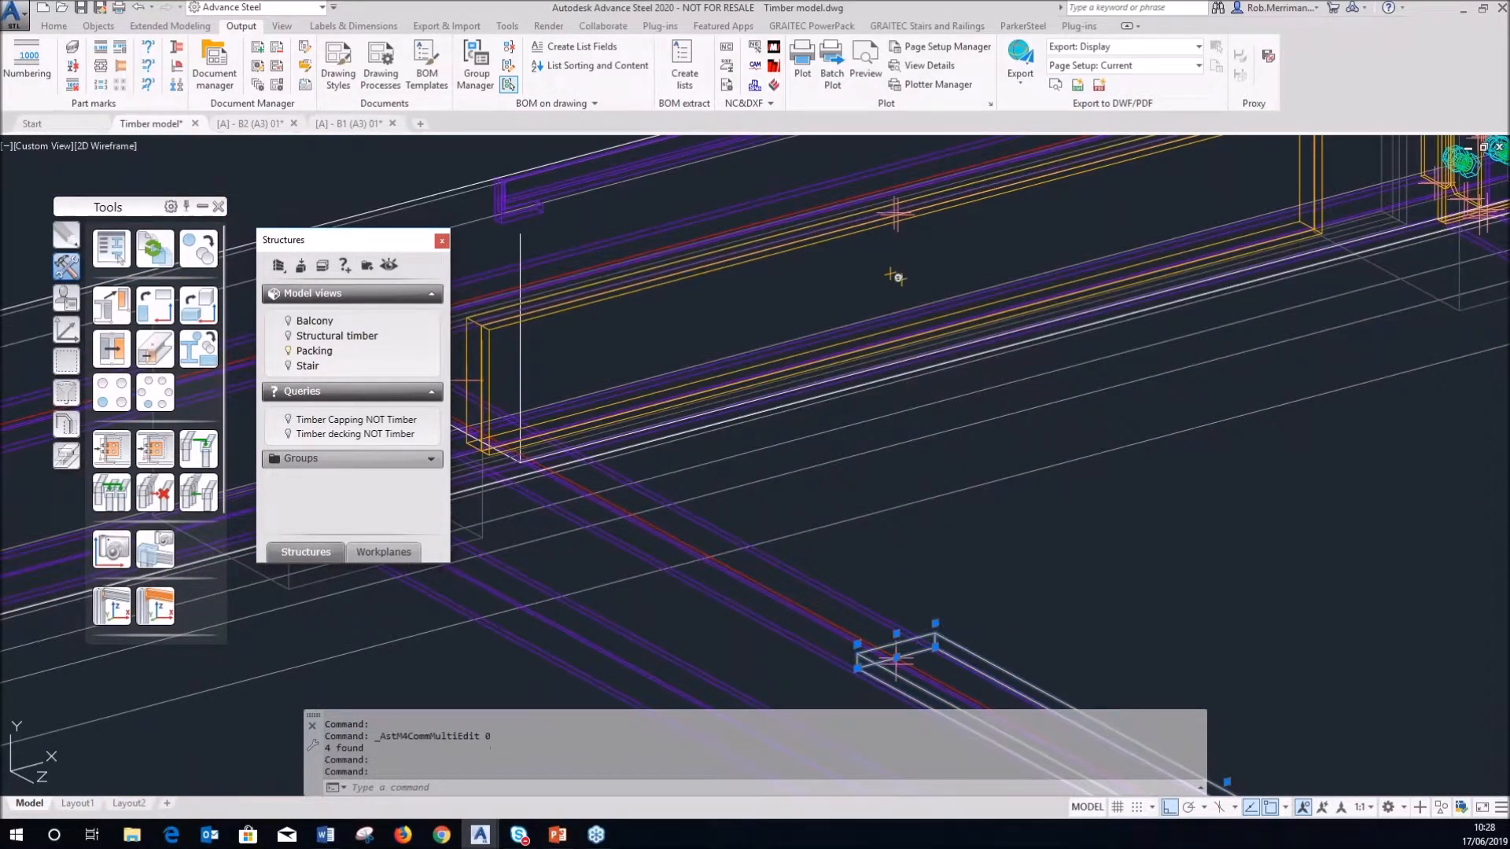
pyautogui.click(509, 406)
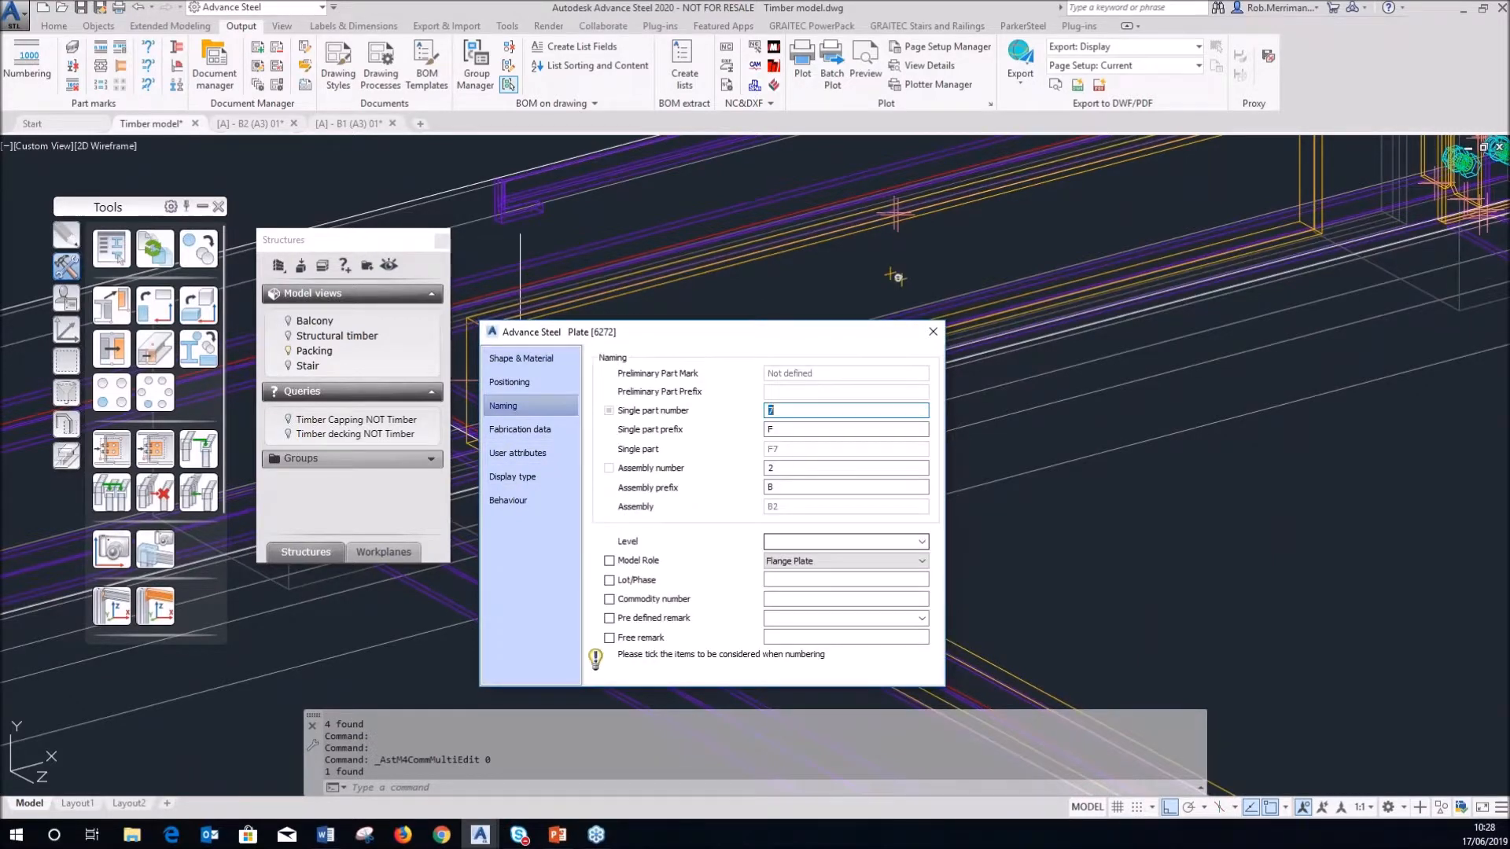
pyautogui.click(846, 561)
pyautogui.scroll(-10, 845, 604)
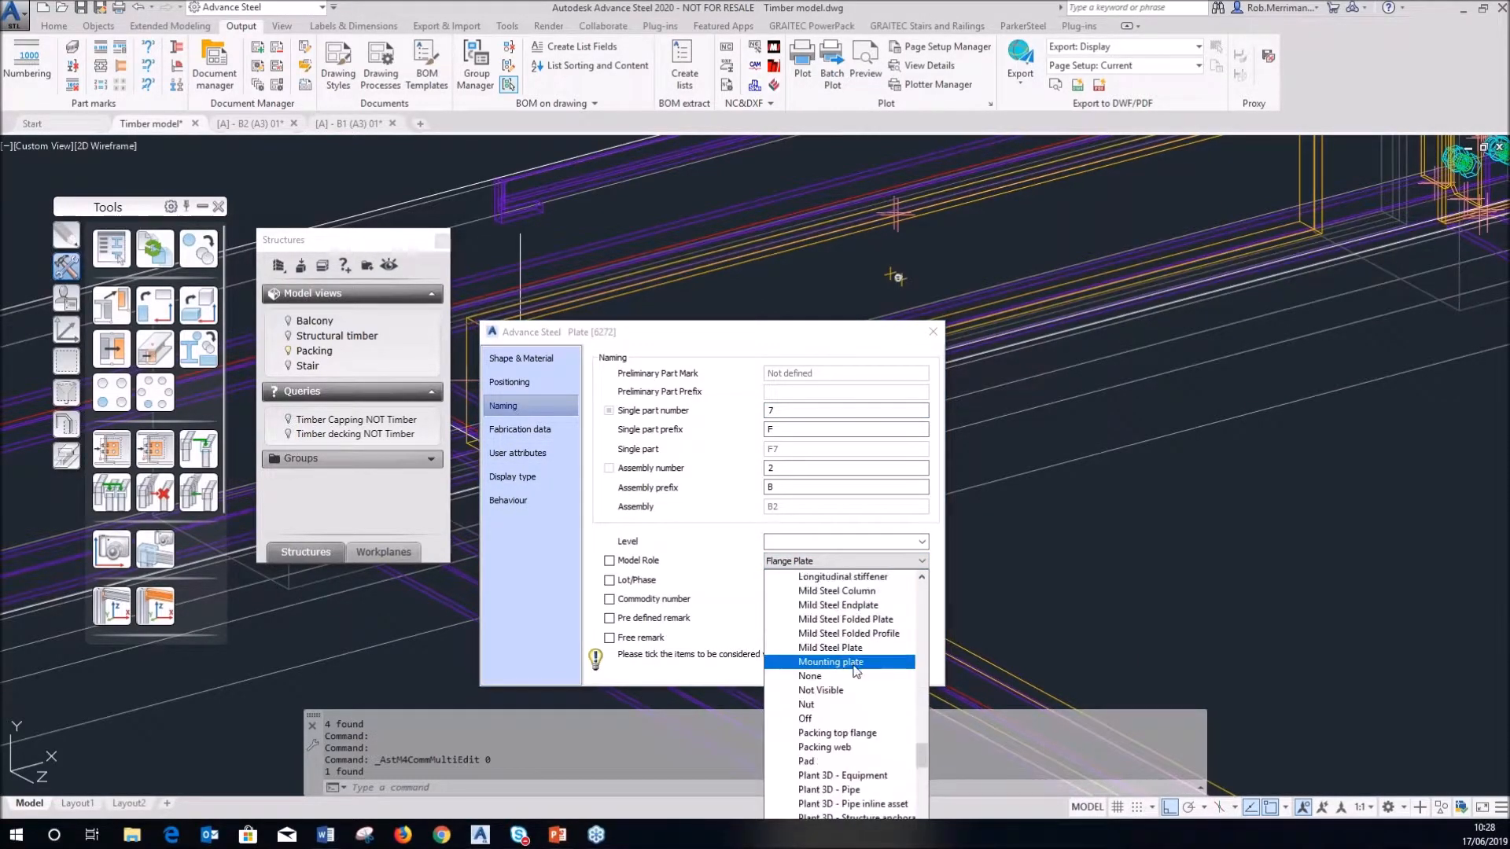
pyautogui.click(838, 732)
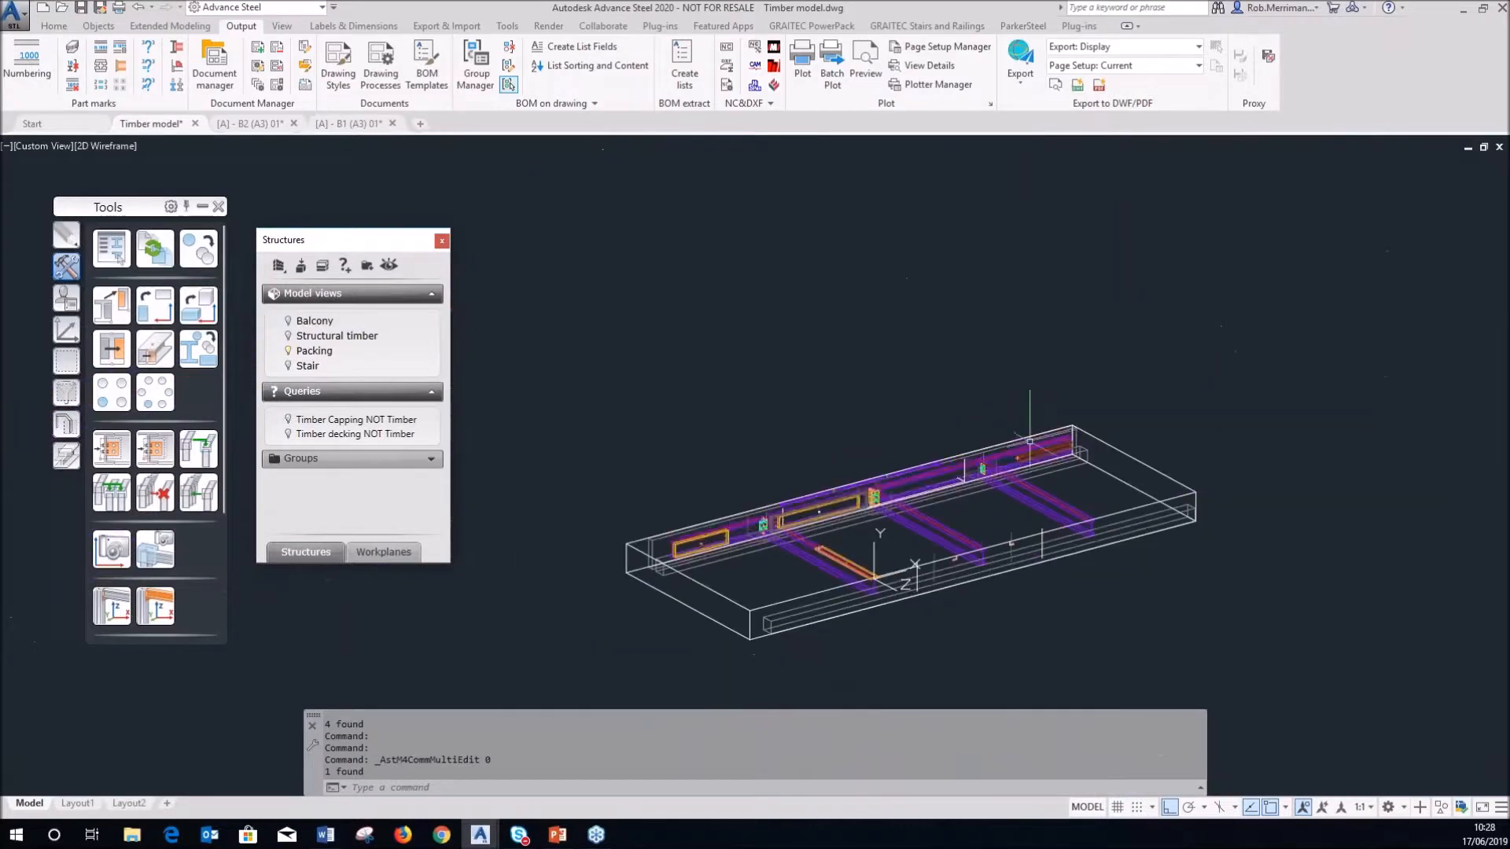
pyautogui.scroll(4, 1030, 441)
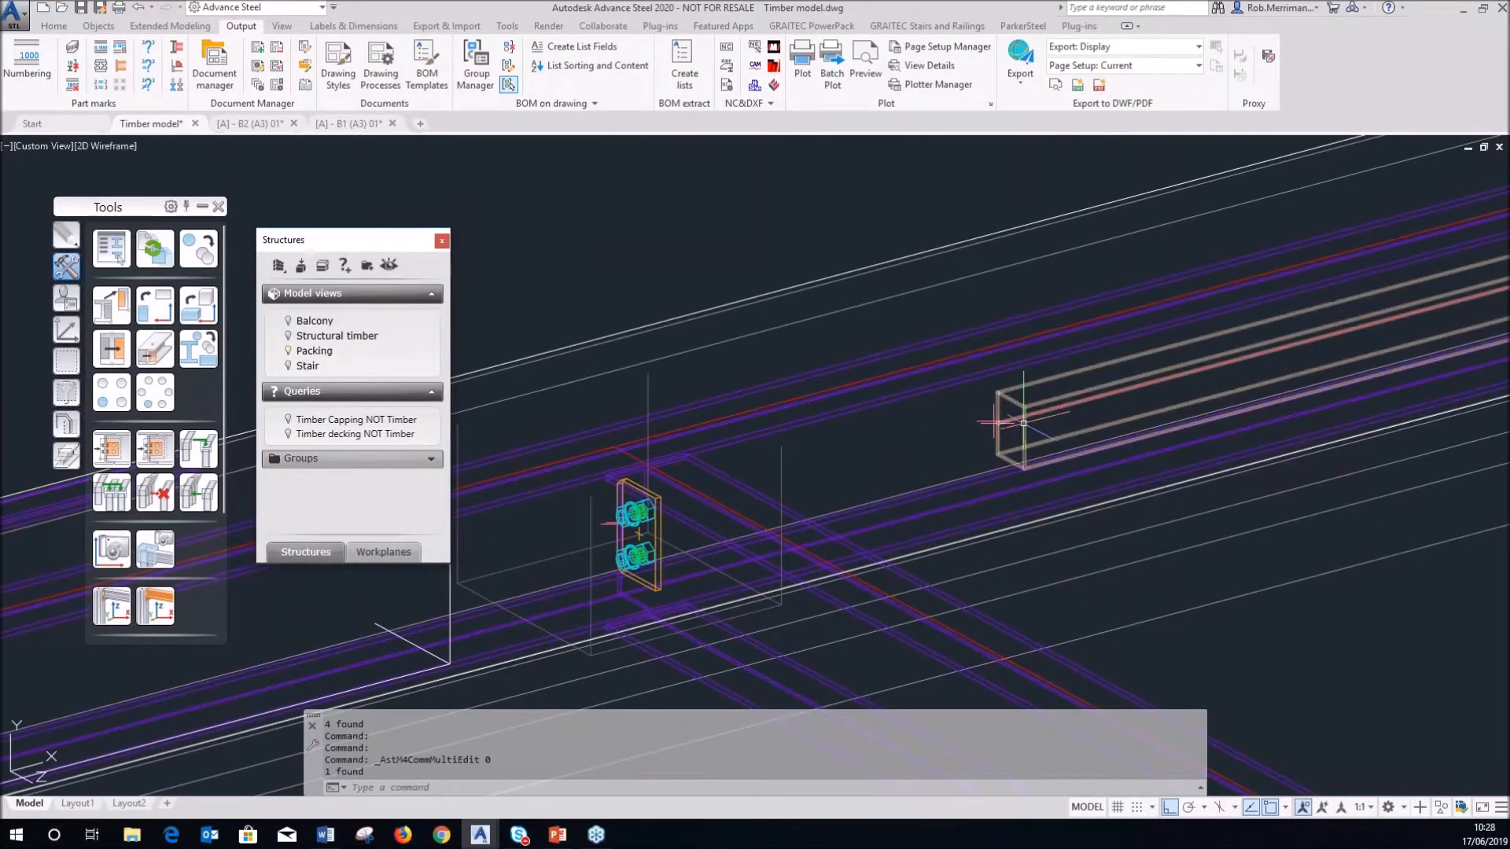
# - Set the Model Role of the M3 beam fixed at the end of the long B1 beam to Packing web
pyautogui.doubleClick(1028, 427)
pyautogui.click(541, 406)
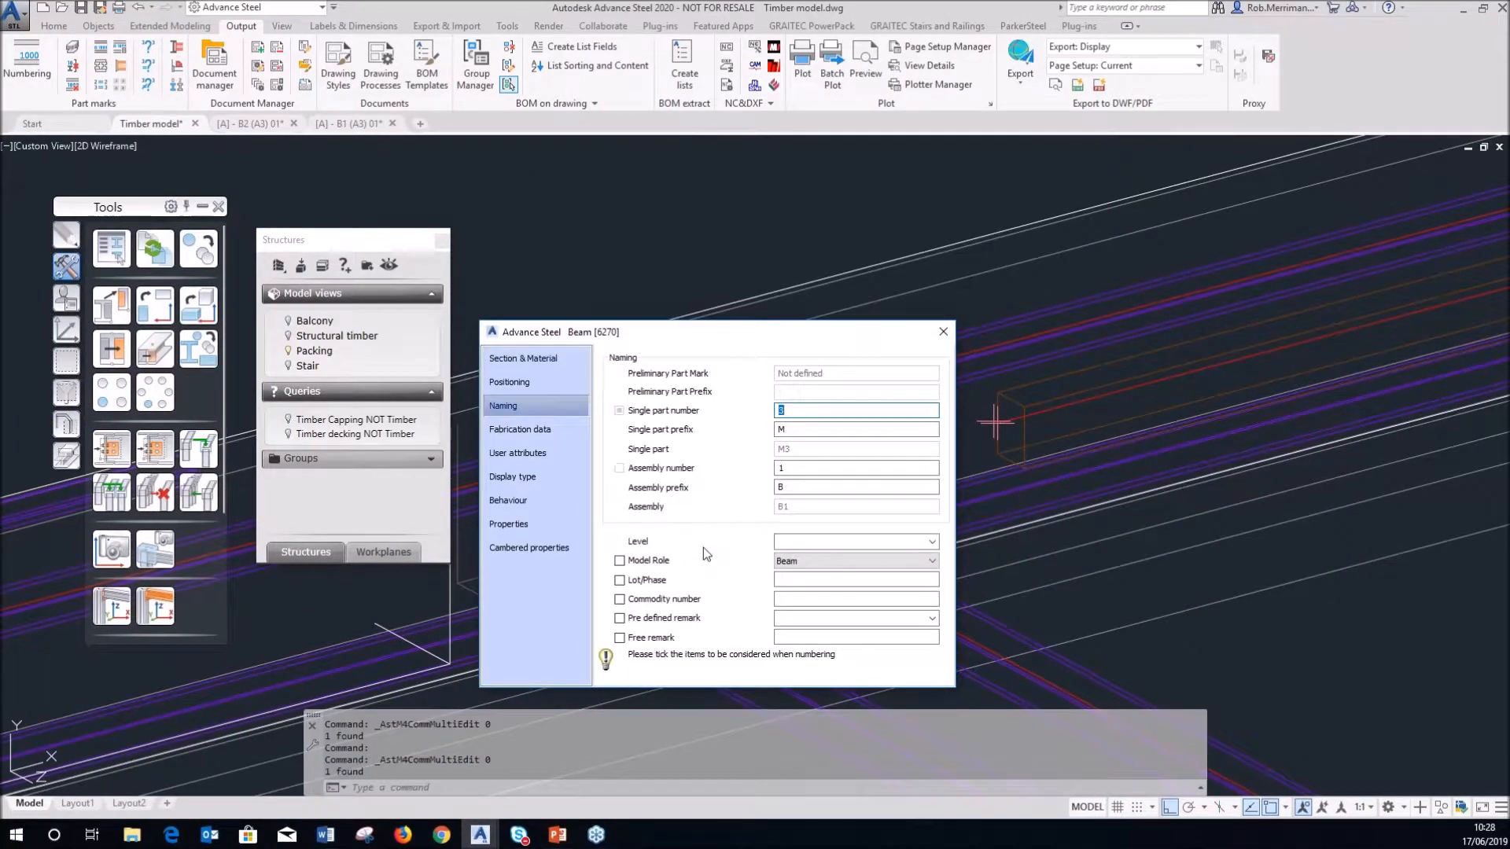
pyautogui.click(810, 563)
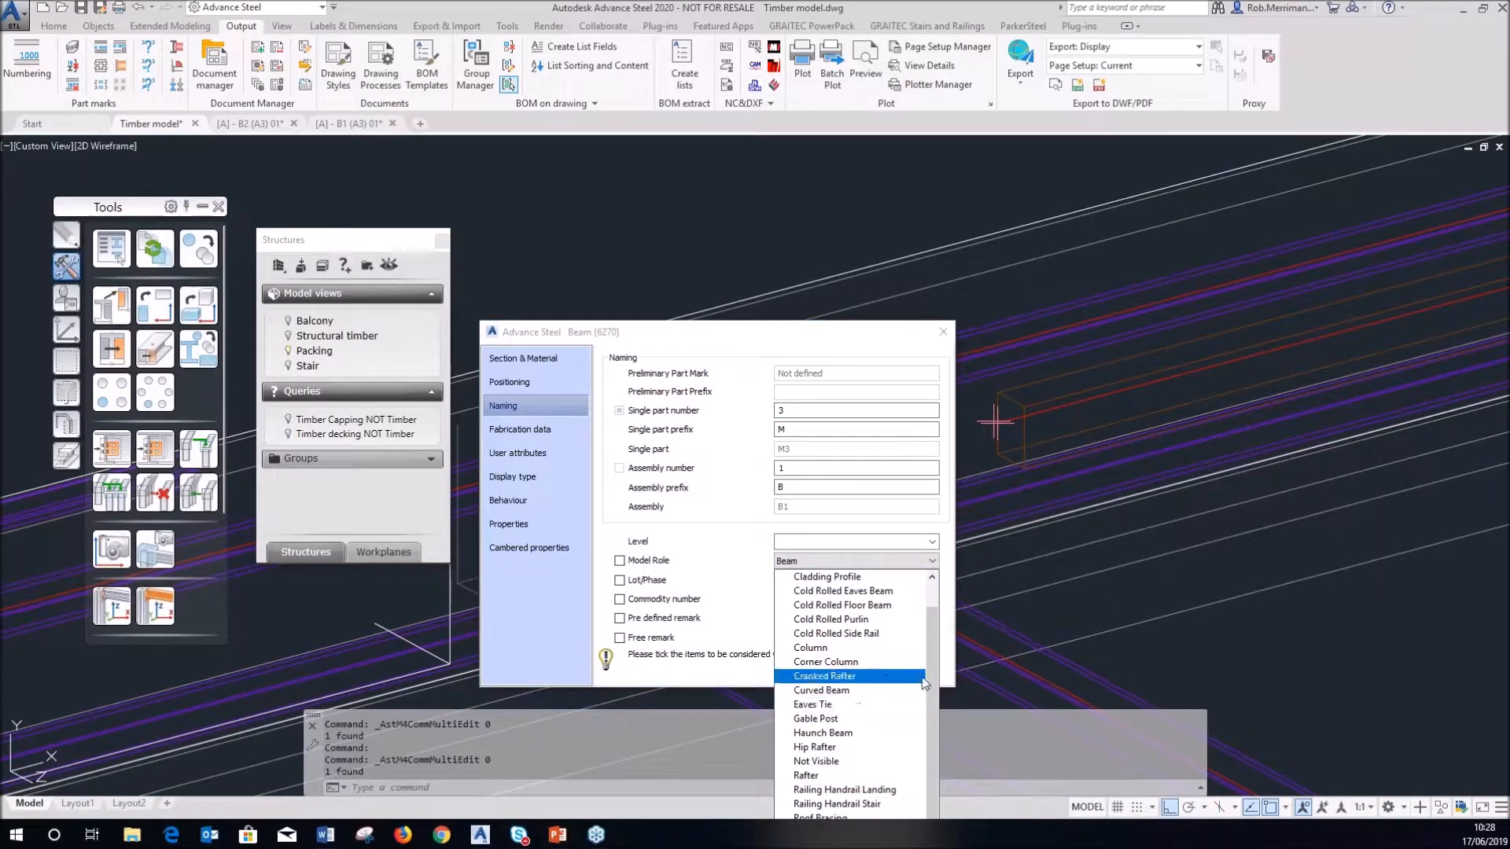
pyautogui.moveTo(708, 331); pyautogui.dragTo(697, 256)
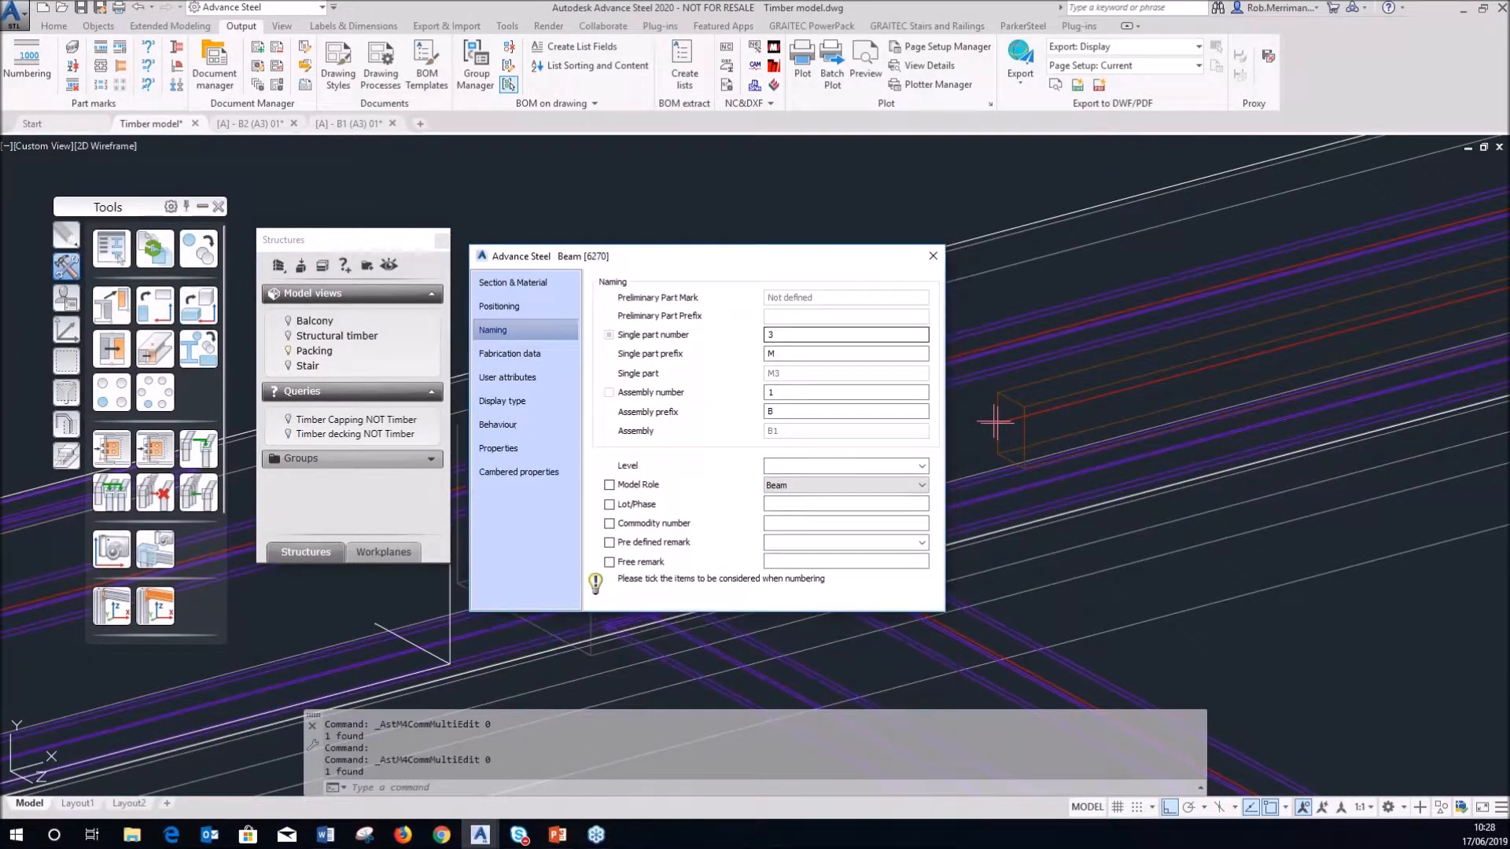
pyautogui.click(846, 486)
pyautogui.click(774, 786)
pyautogui.scroll(-20, 853, 700)
pyautogui.scroll(-15, 892, 633)
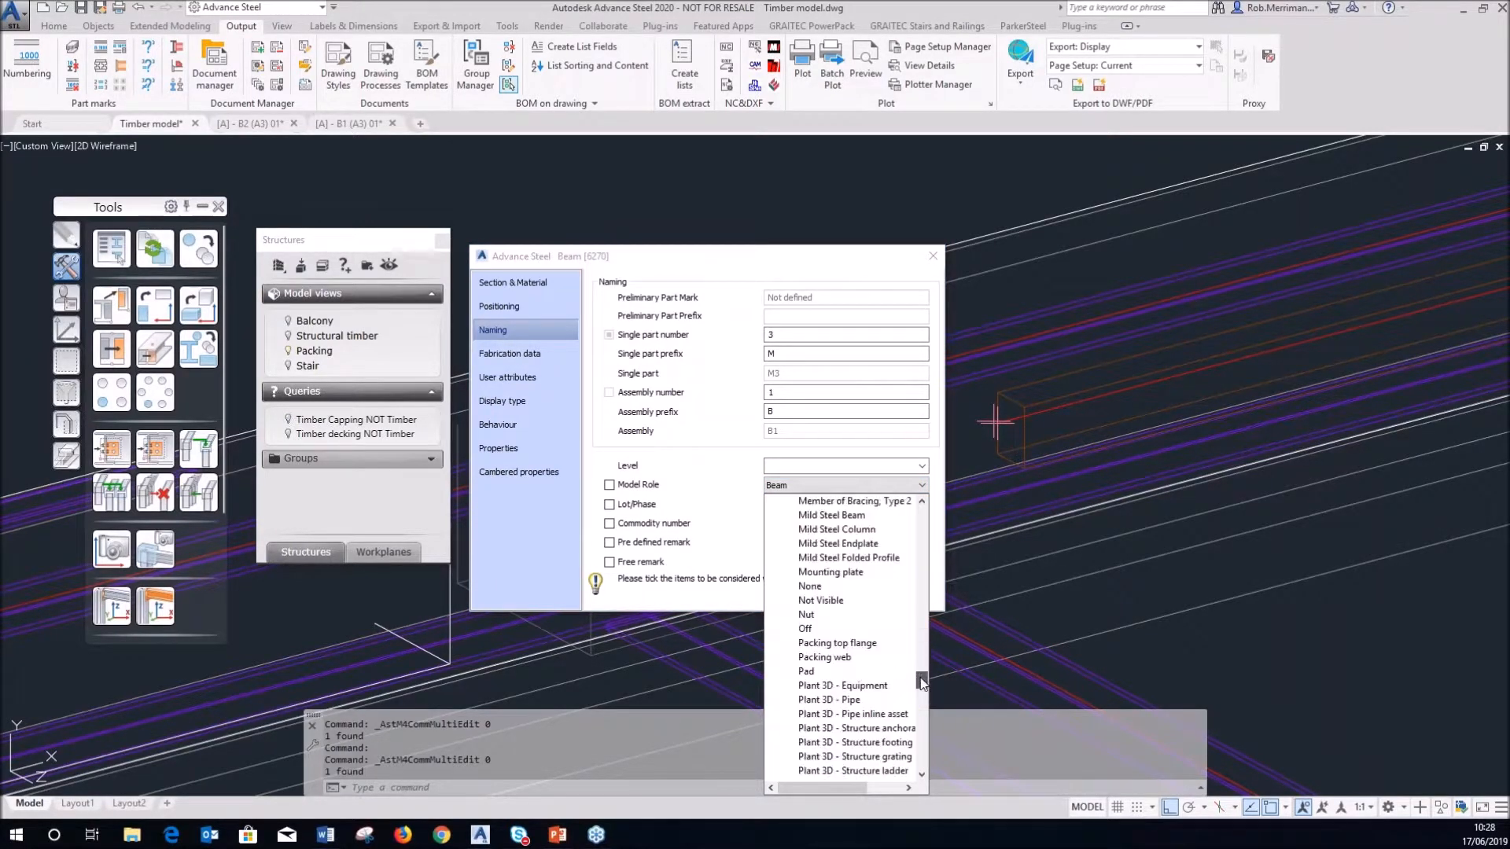
pyautogui.click(877, 615)
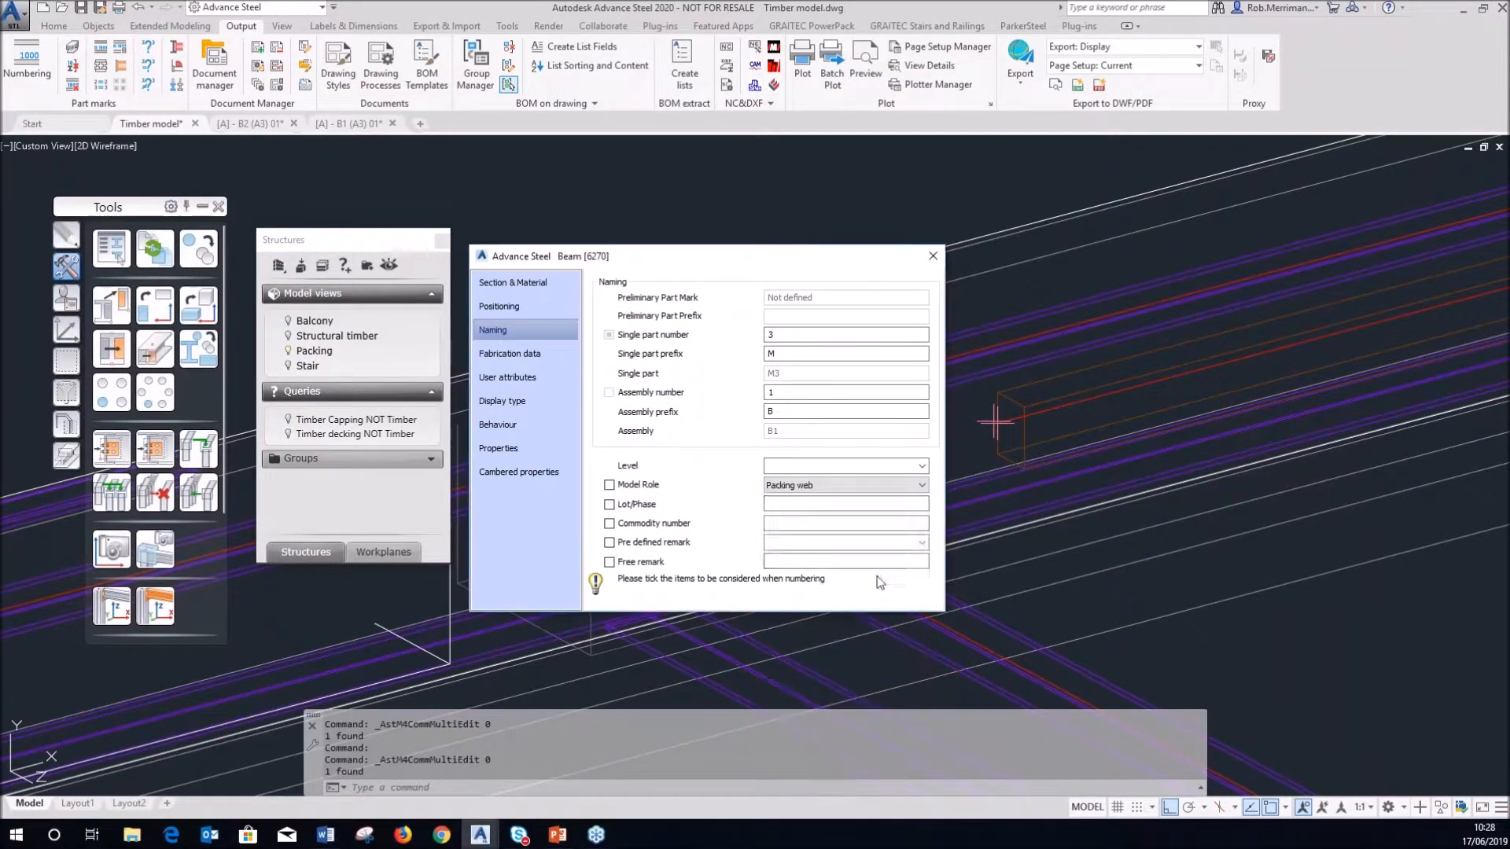
pyautogui.click(933, 256)
# - Select the complete assemblies of the long B1 beam and the B2 cross beam and run equal part numbering on them
pyautogui.click(27, 62)
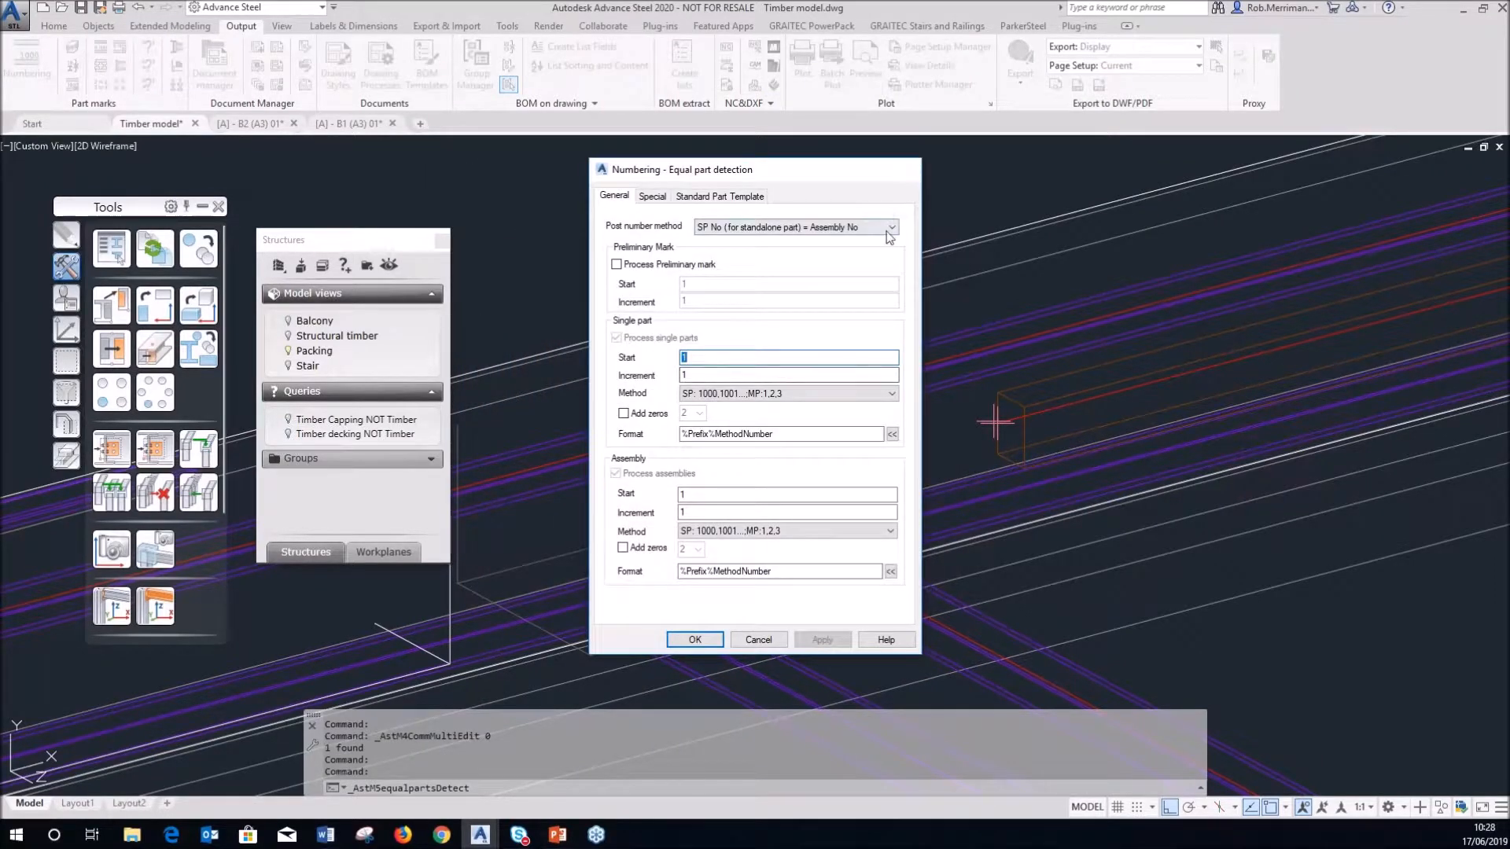
pyautogui.press('Return')
pyautogui.click(66, 361)
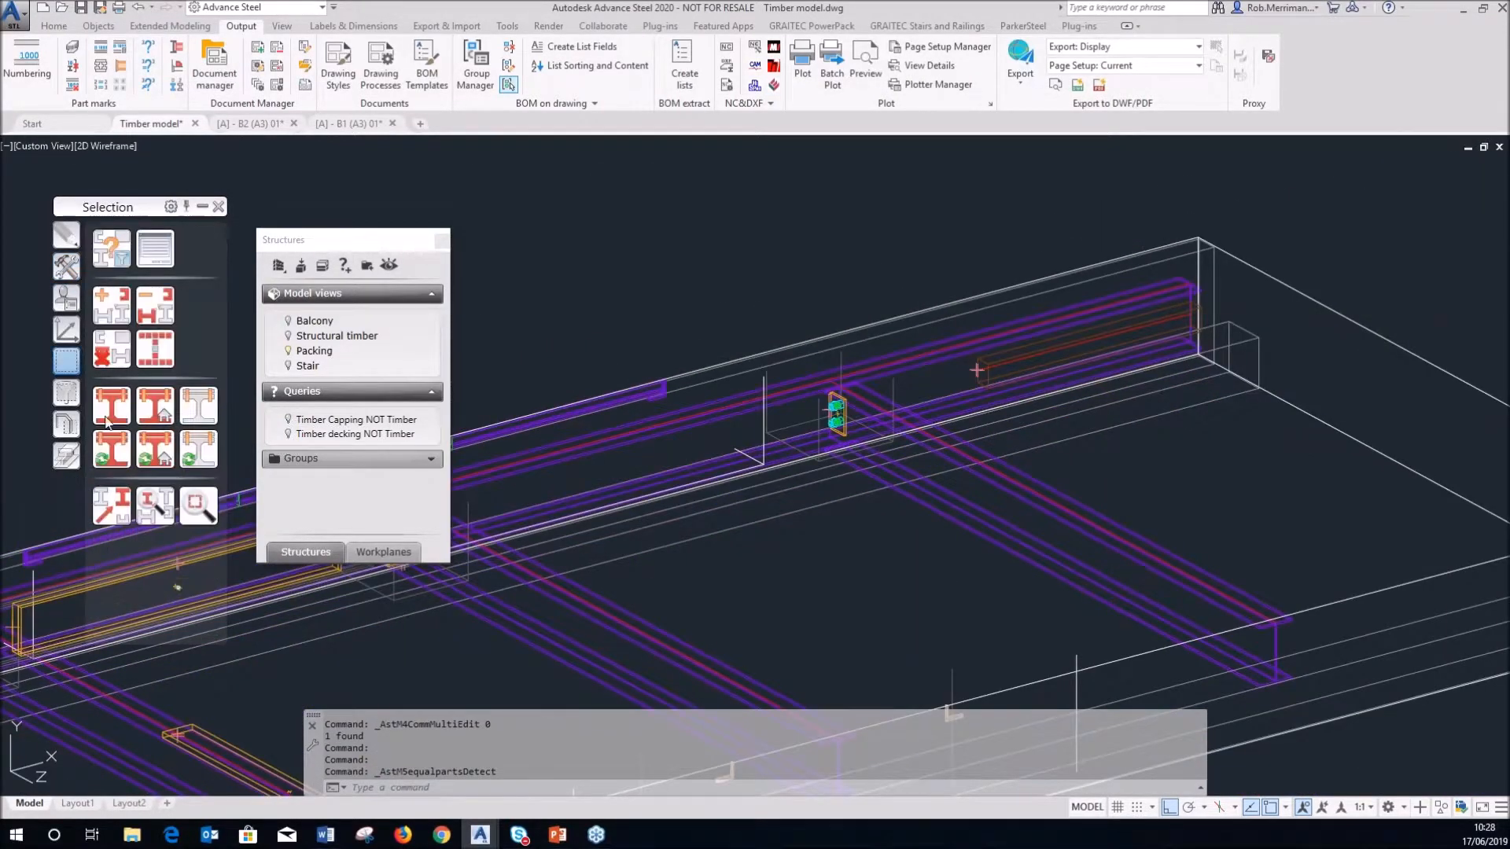
pyautogui.click(146, 456)
pyautogui.click(698, 425)
pyautogui.scroll(-5, 855, 442)
pyautogui.click(673, 518)
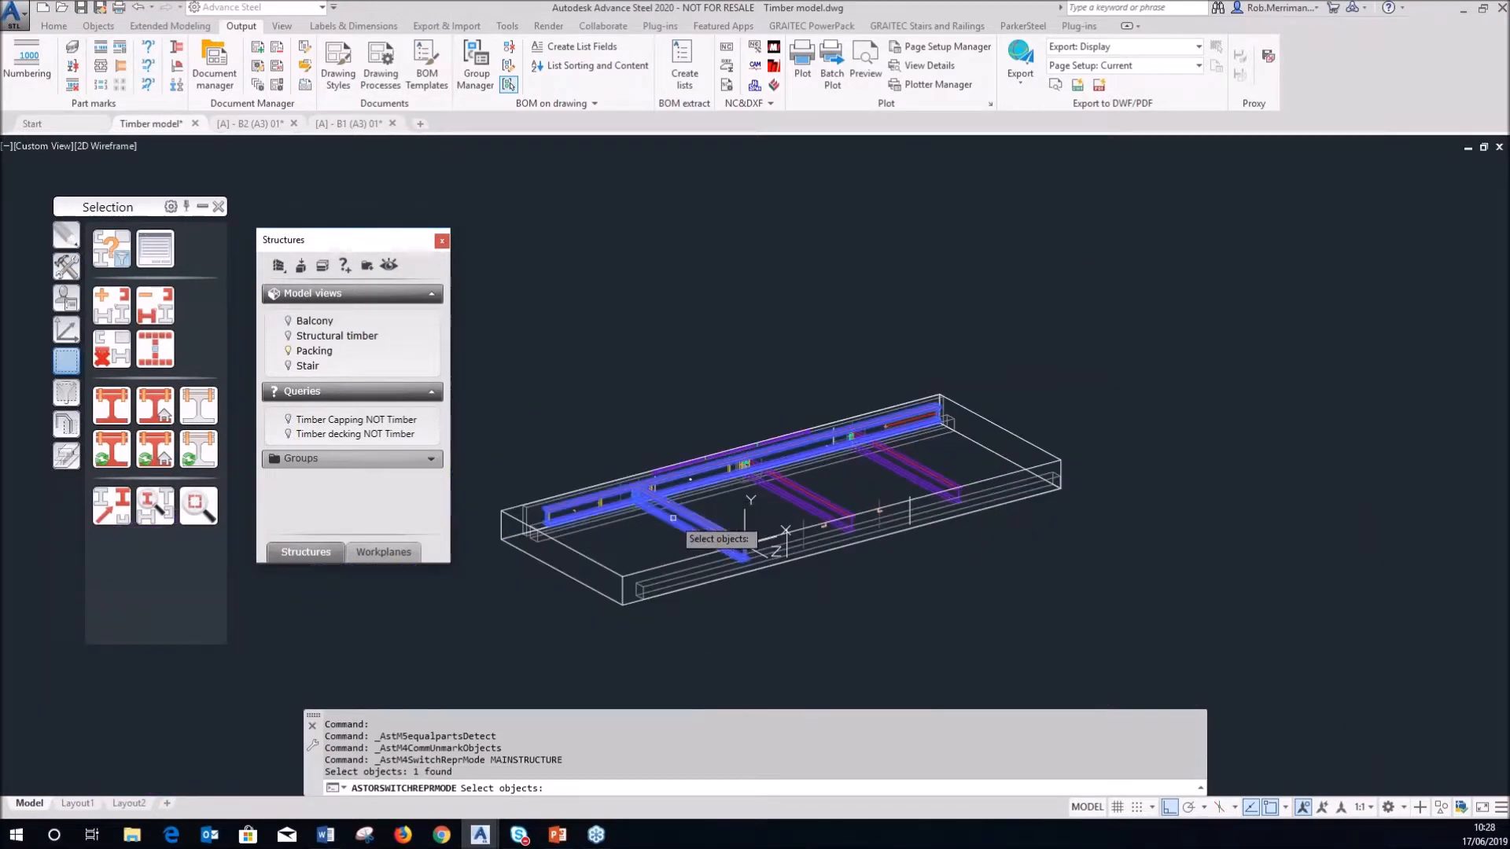
pyautogui.press('Return')
pyautogui.click(597, 351)
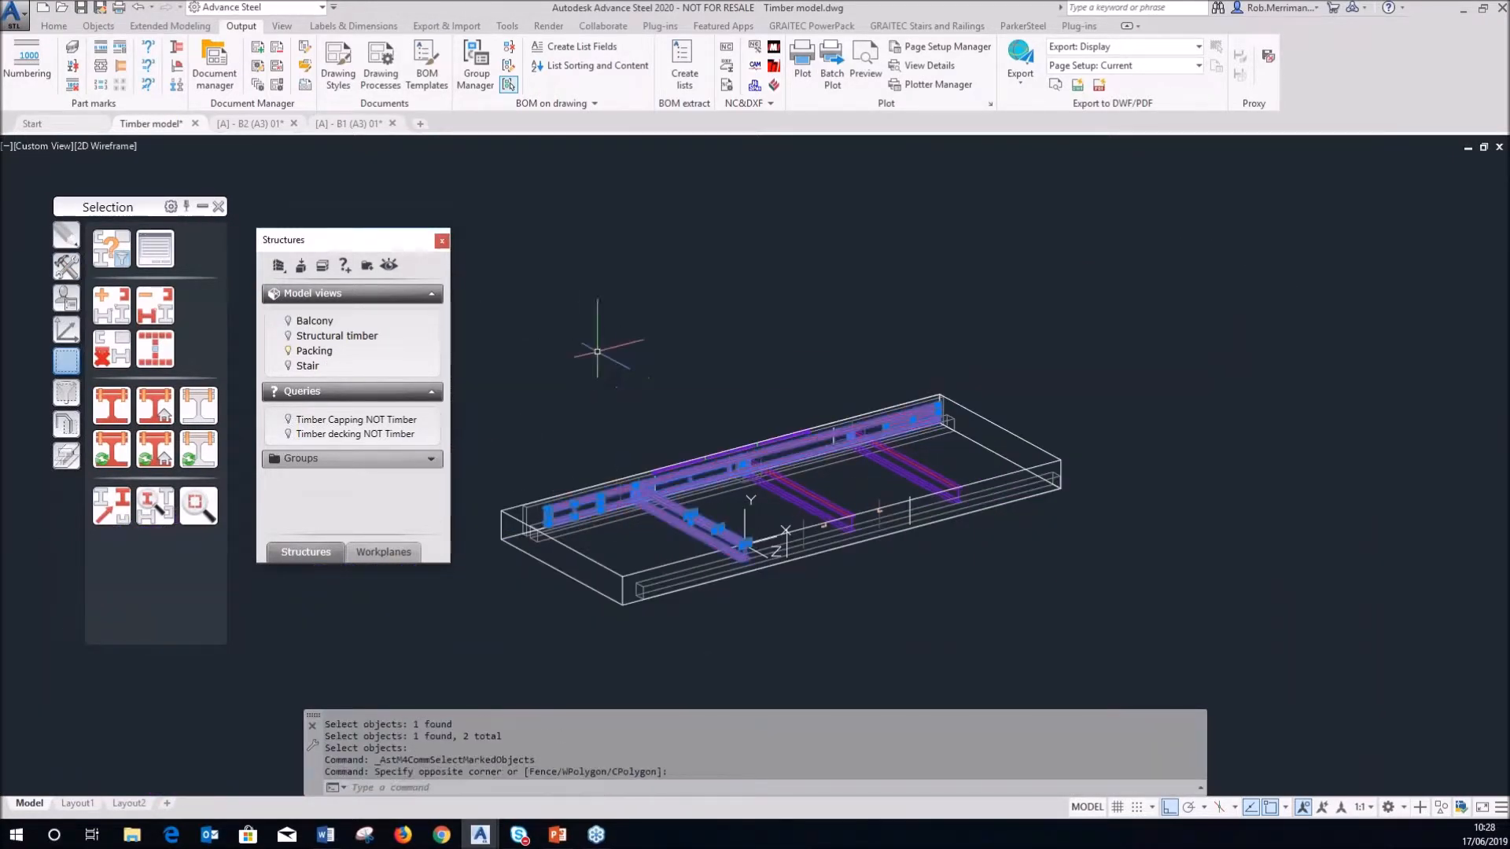
pyautogui.click(27, 59)
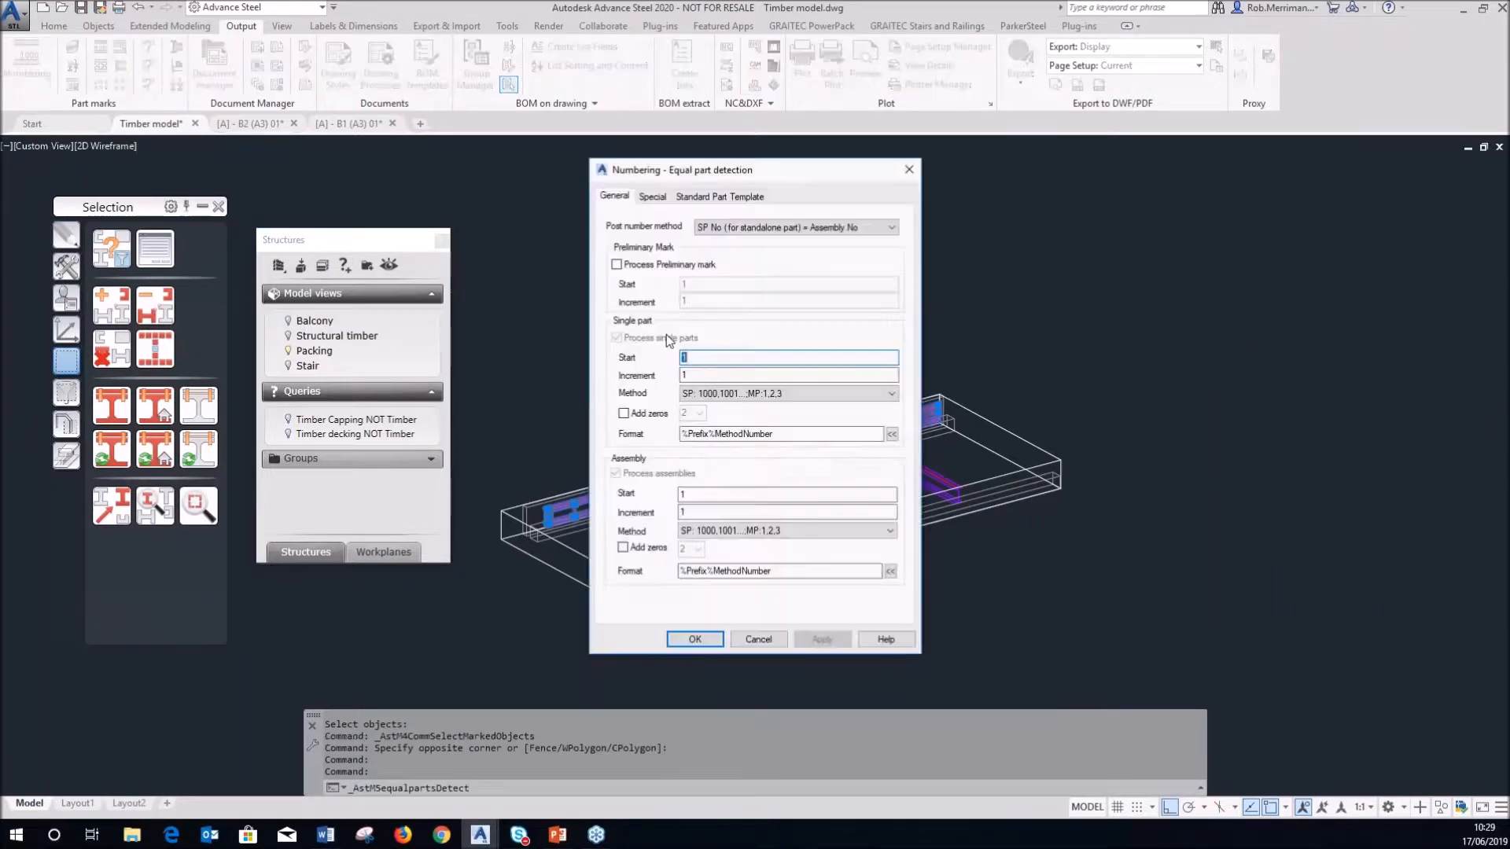
pyautogui.click(700, 640)
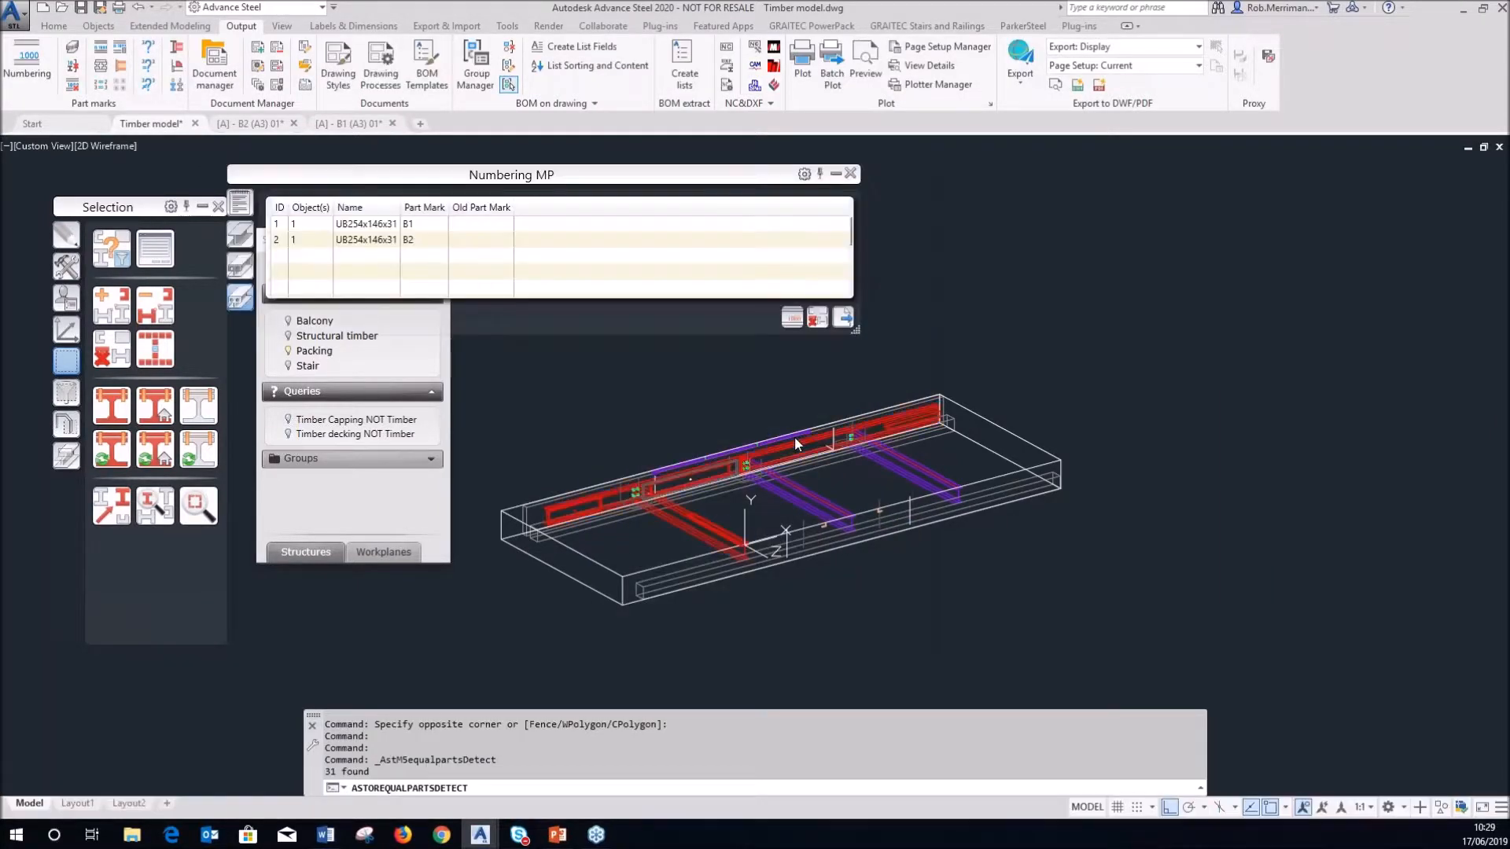
# - Check the new single part marks of the packing plates in the numbering results, highlighting each plate in the model
pyautogui.click(249, 266)
pyautogui.scroll(-2, 443, 252)
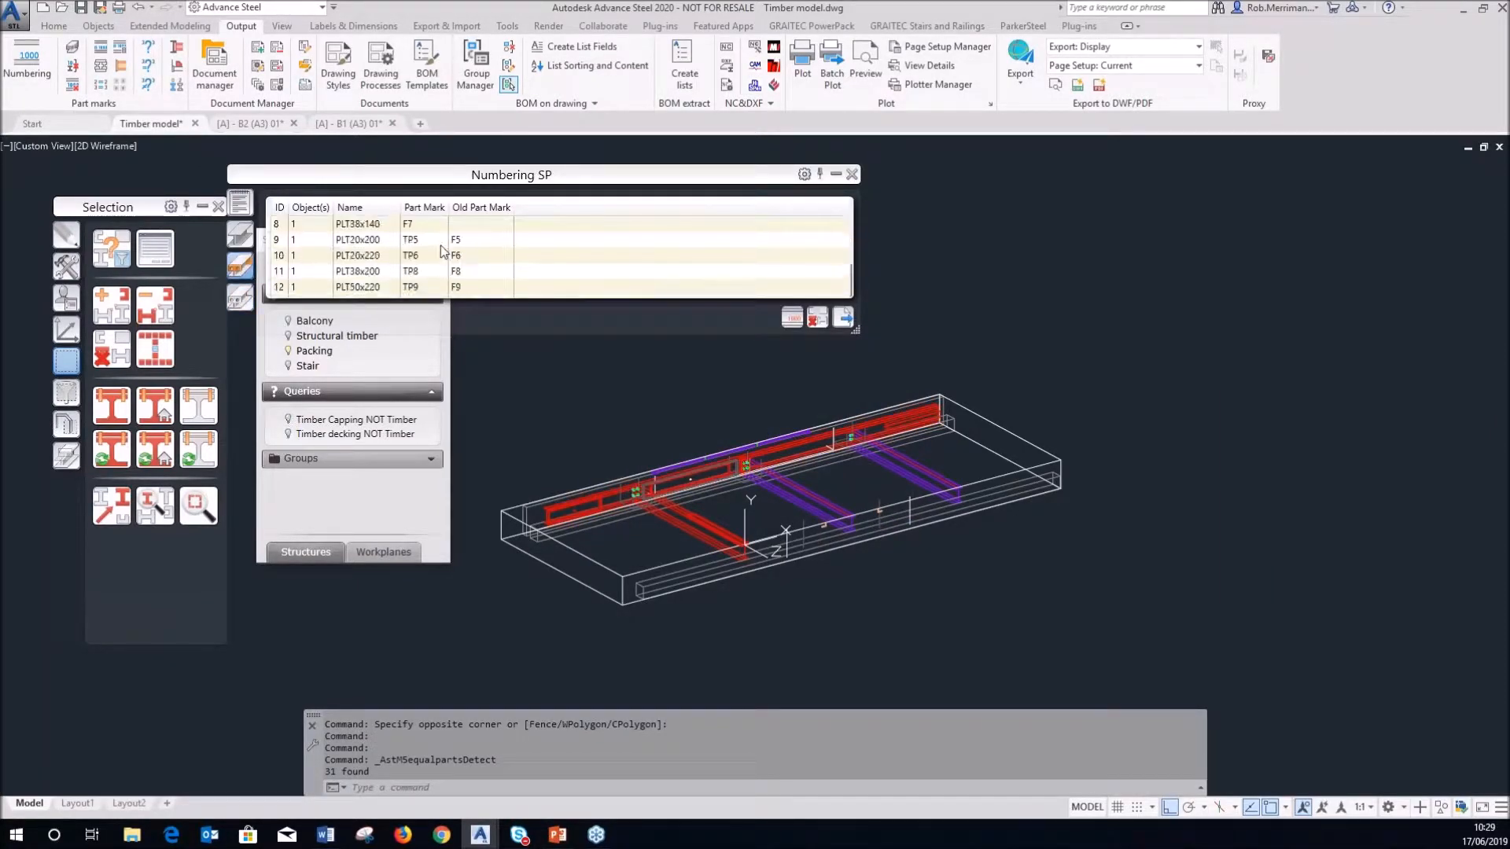
pyautogui.click(427, 242)
pyautogui.click(423, 253)
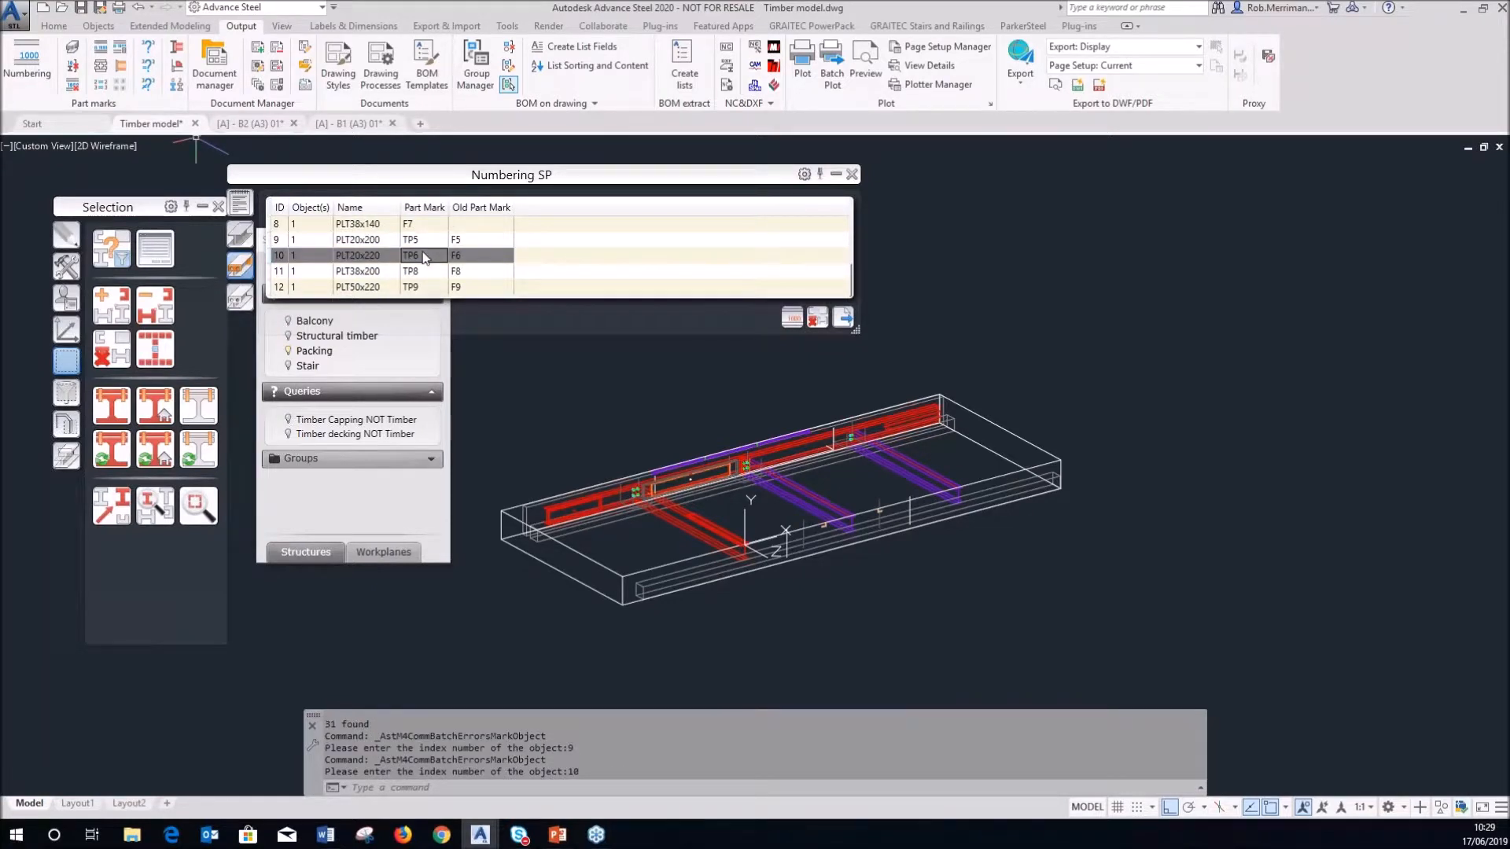
pyautogui.click(427, 286)
pyautogui.click(427, 240)
pyautogui.click(428, 255)
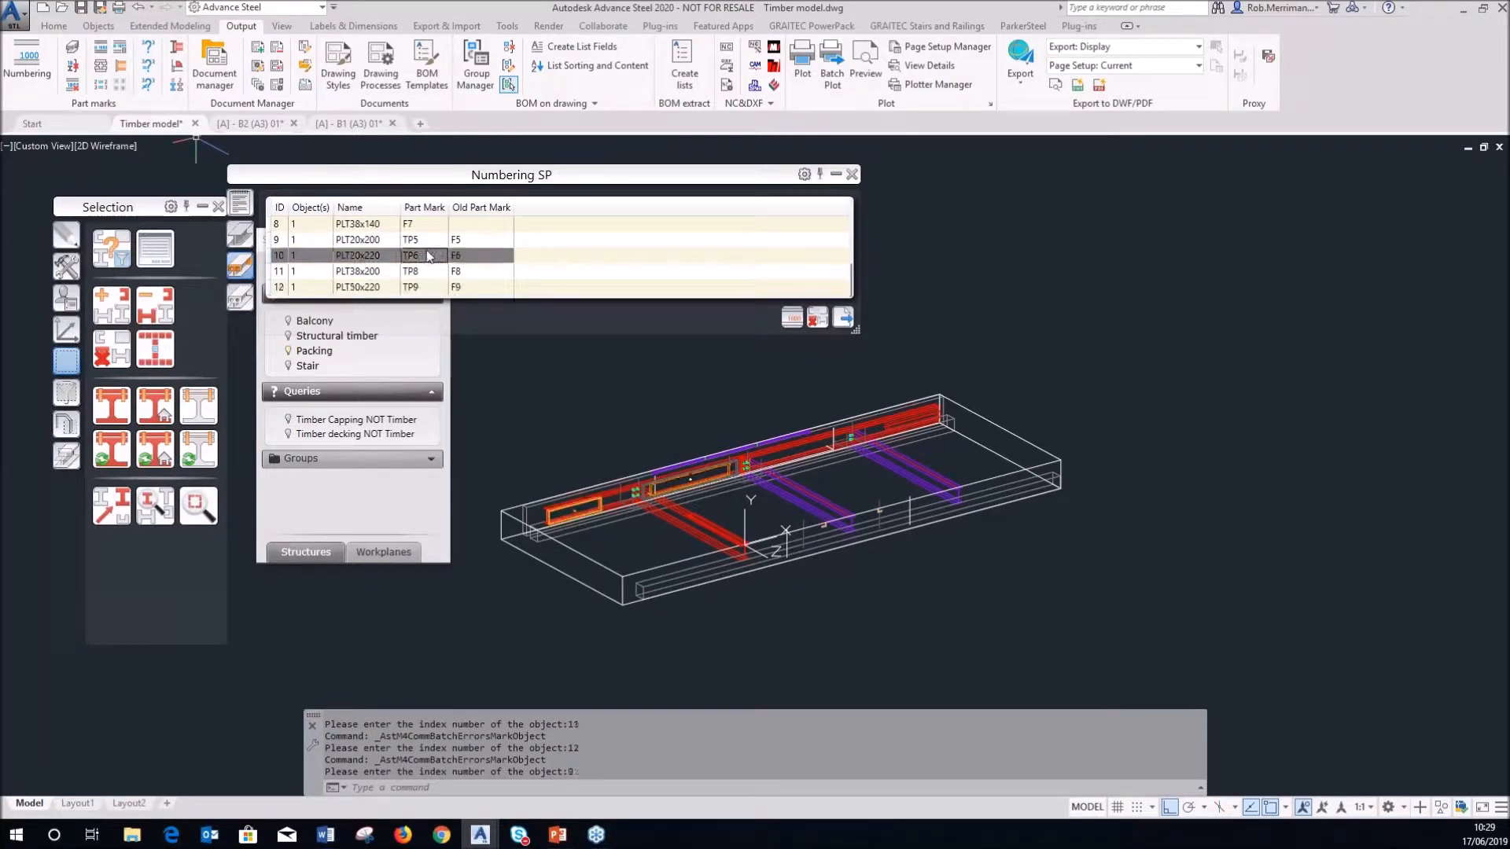
pyautogui.click(853, 174)
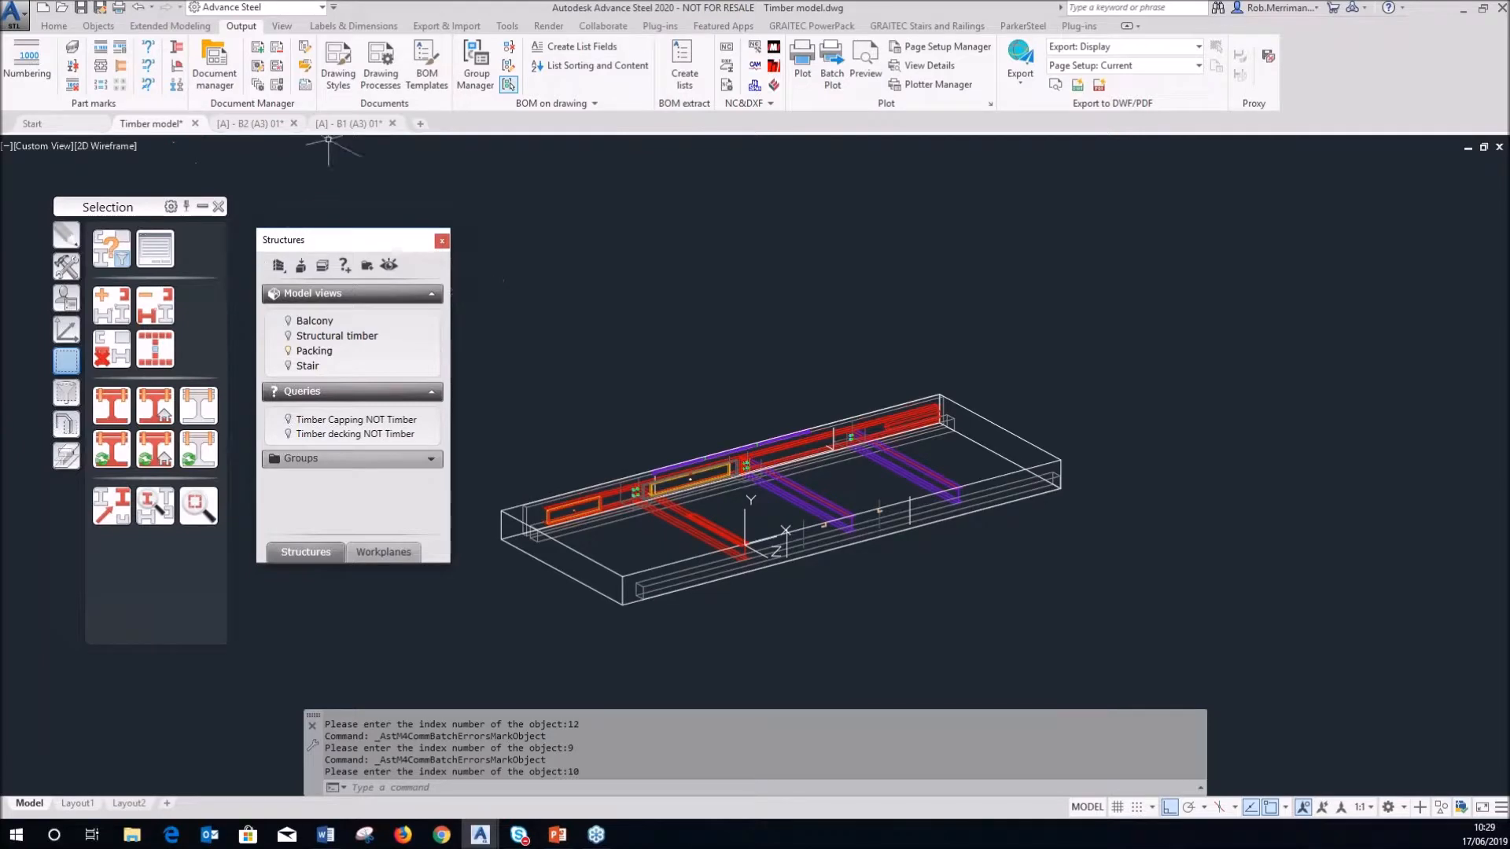
# - Apply the RM General Assembly NesView 1:10 CX drawing style to the B1 assembly detail on the A3 drawing again
pyautogui.click(353, 131)
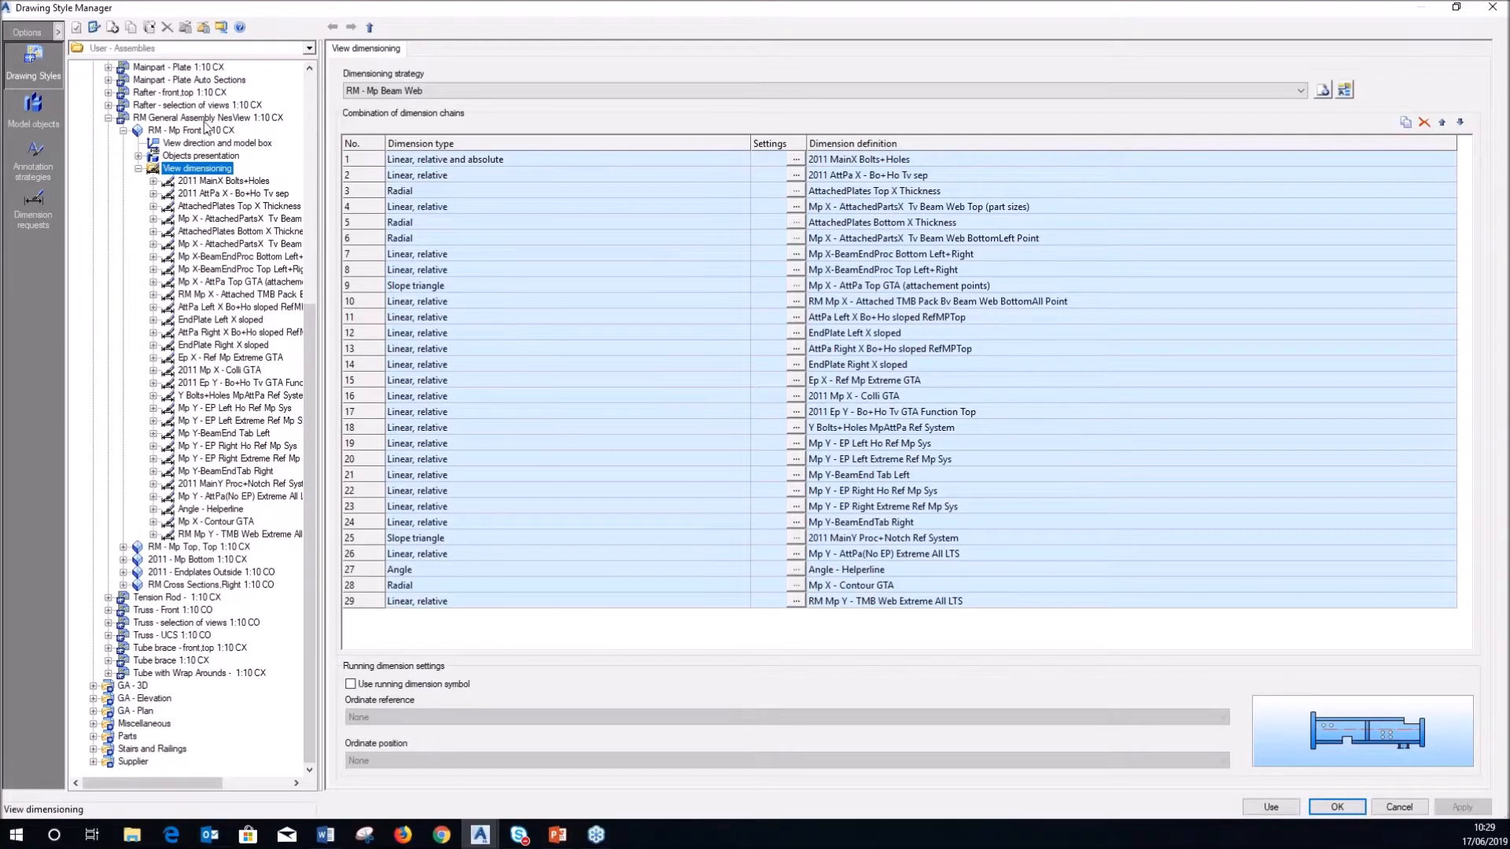
pyautogui.click(203, 119)
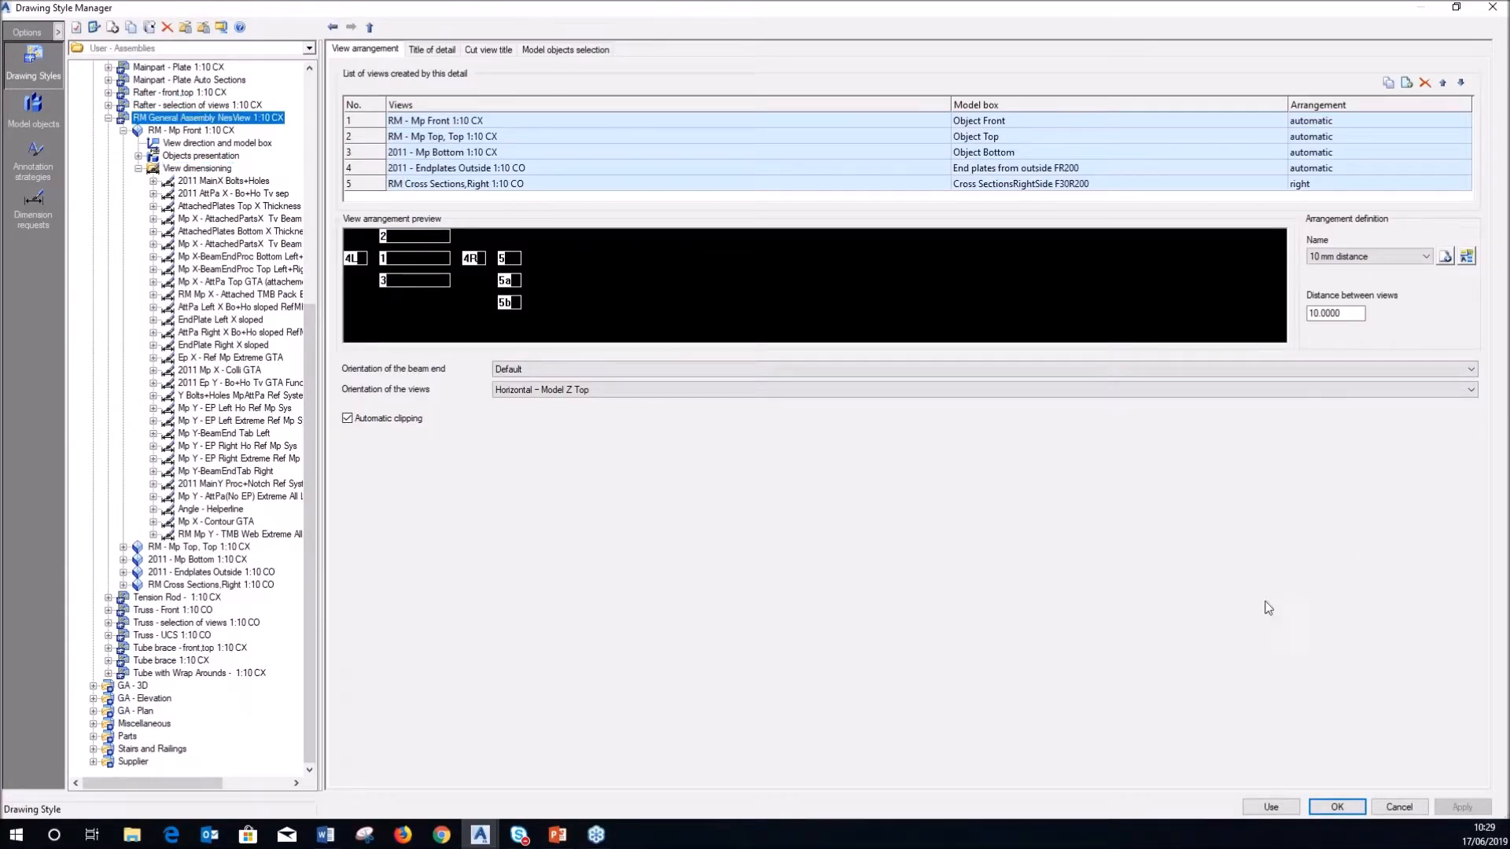
pyautogui.click(1293, 808)
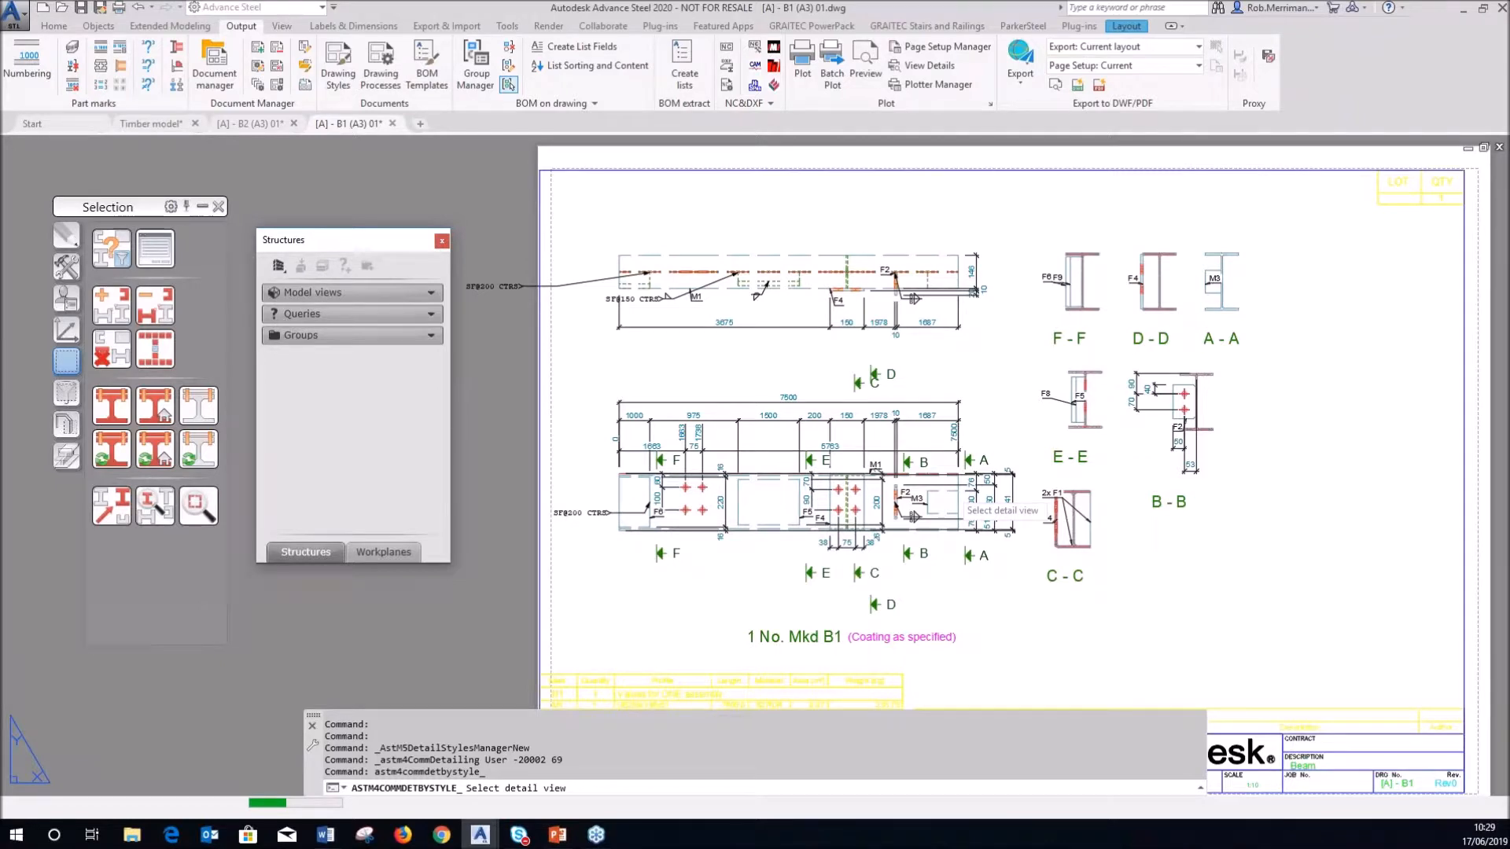
pyautogui.click(958, 500)
pyautogui.scroll(2, 993, 472)
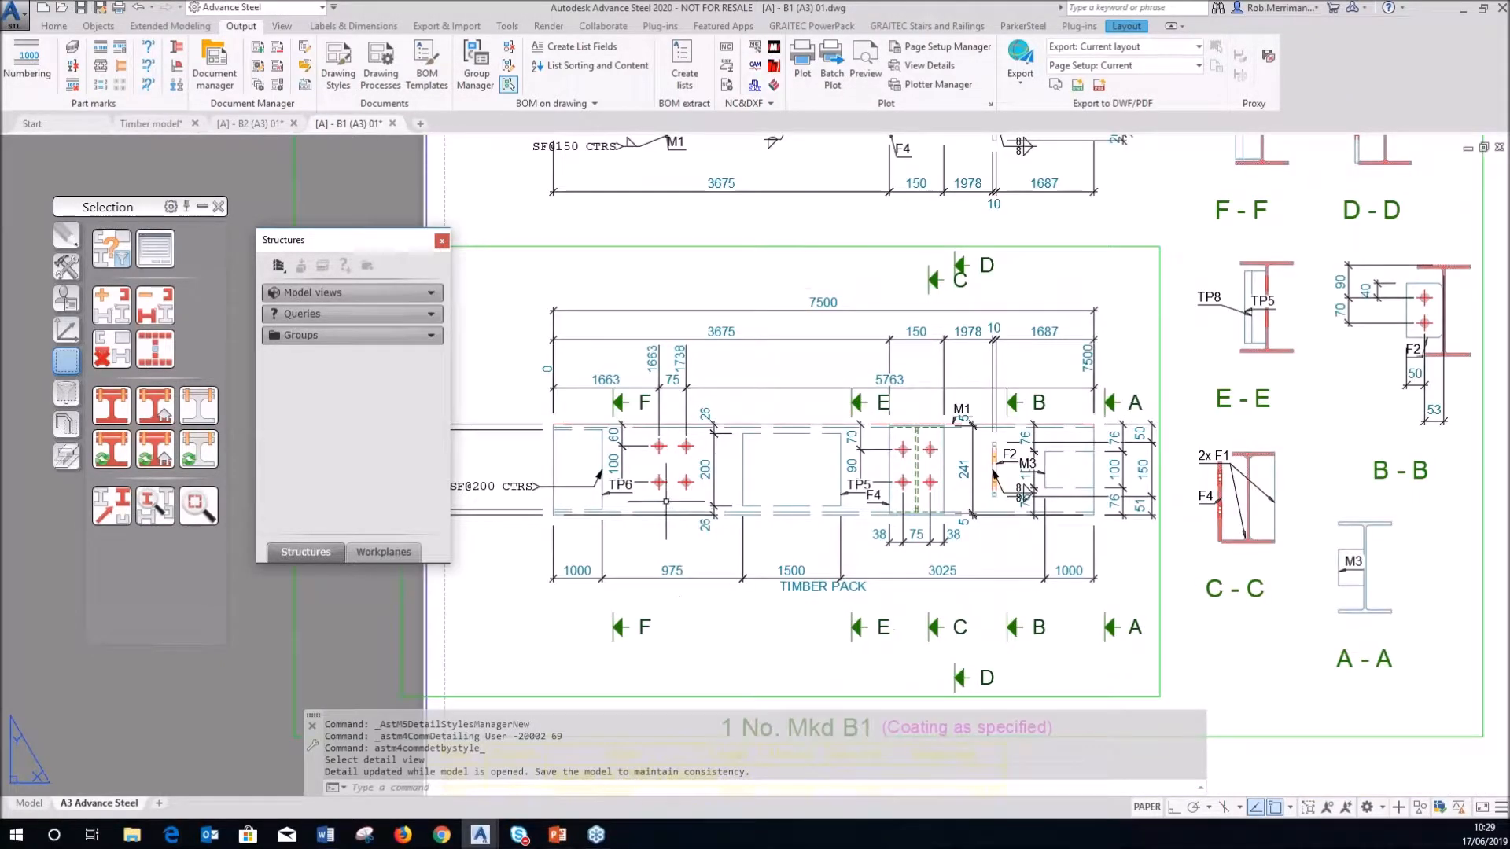
# - Move the 16-220-16 vertical dimension chain of the B1 front view closer to the beam's left end
pyautogui.scroll(-2, 924, 502)
pyautogui.scroll(4, 699, 486)
pyautogui.click(596, 411)
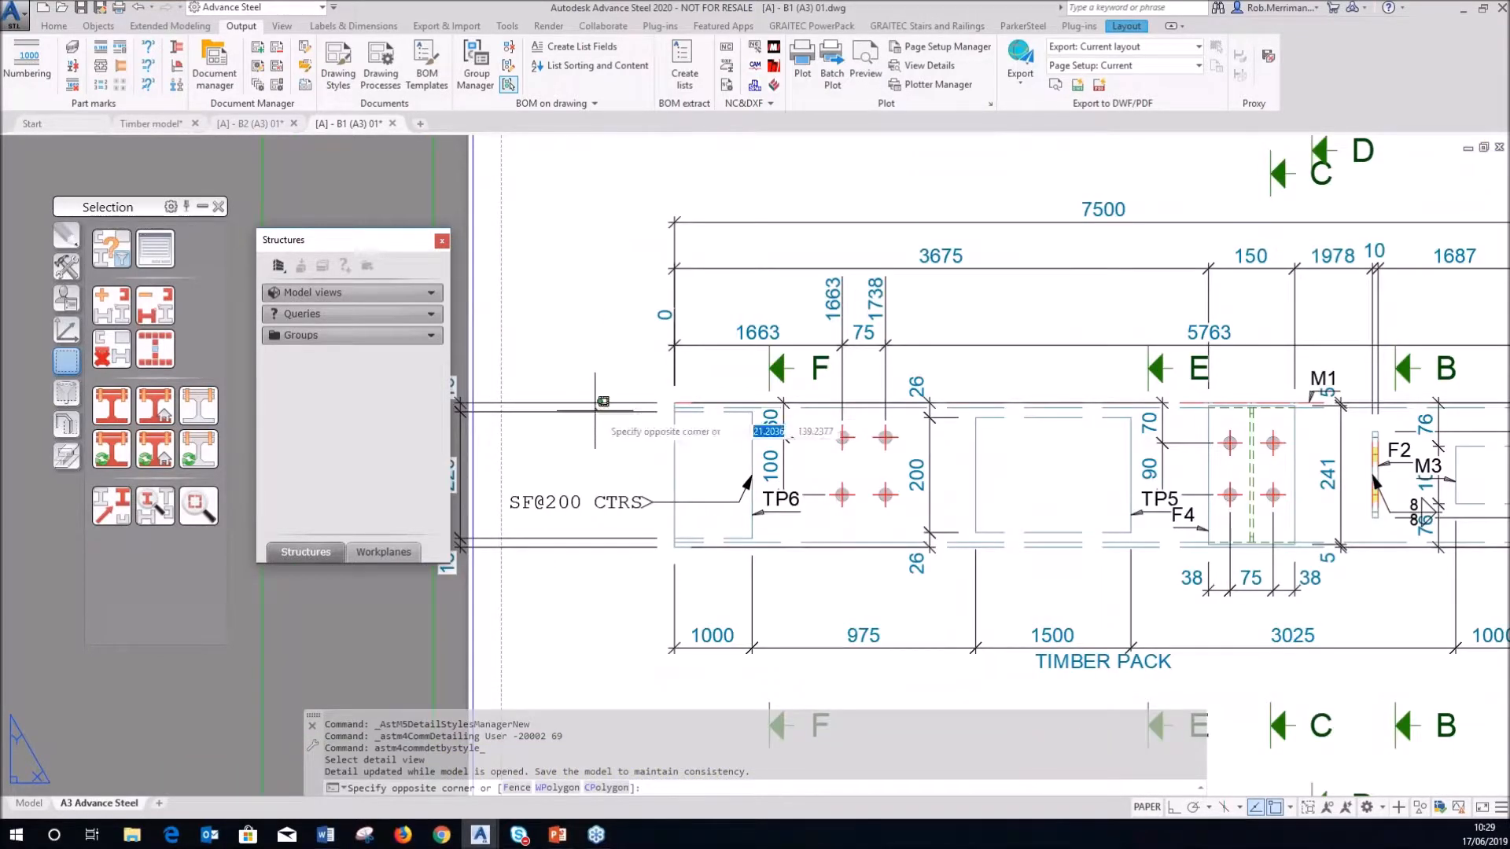
pyautogui.click(554, 440)
pyautogui.click(460, 409)
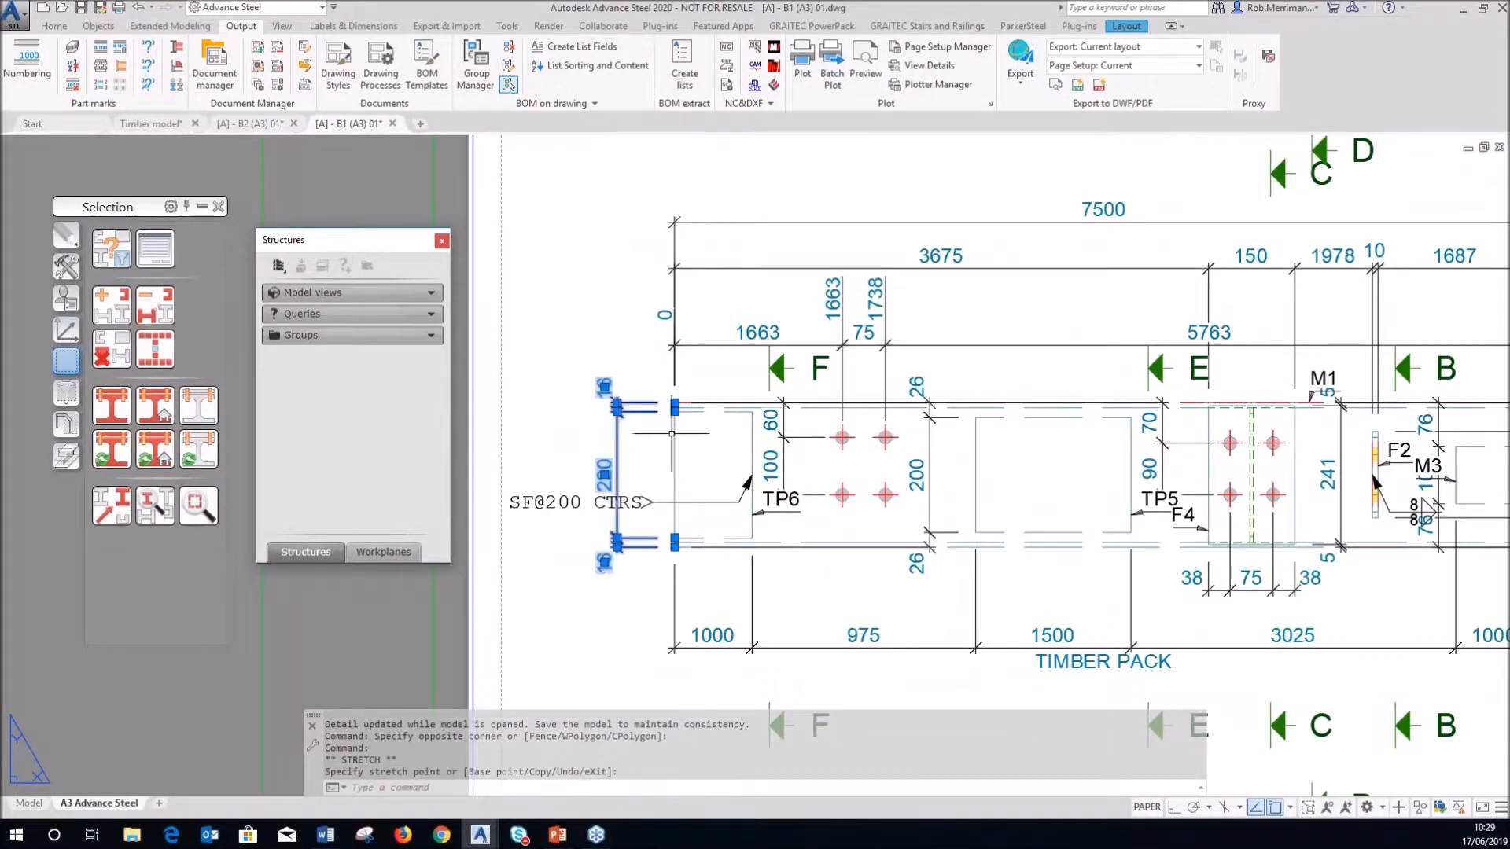
pyautogui.press('Escape')
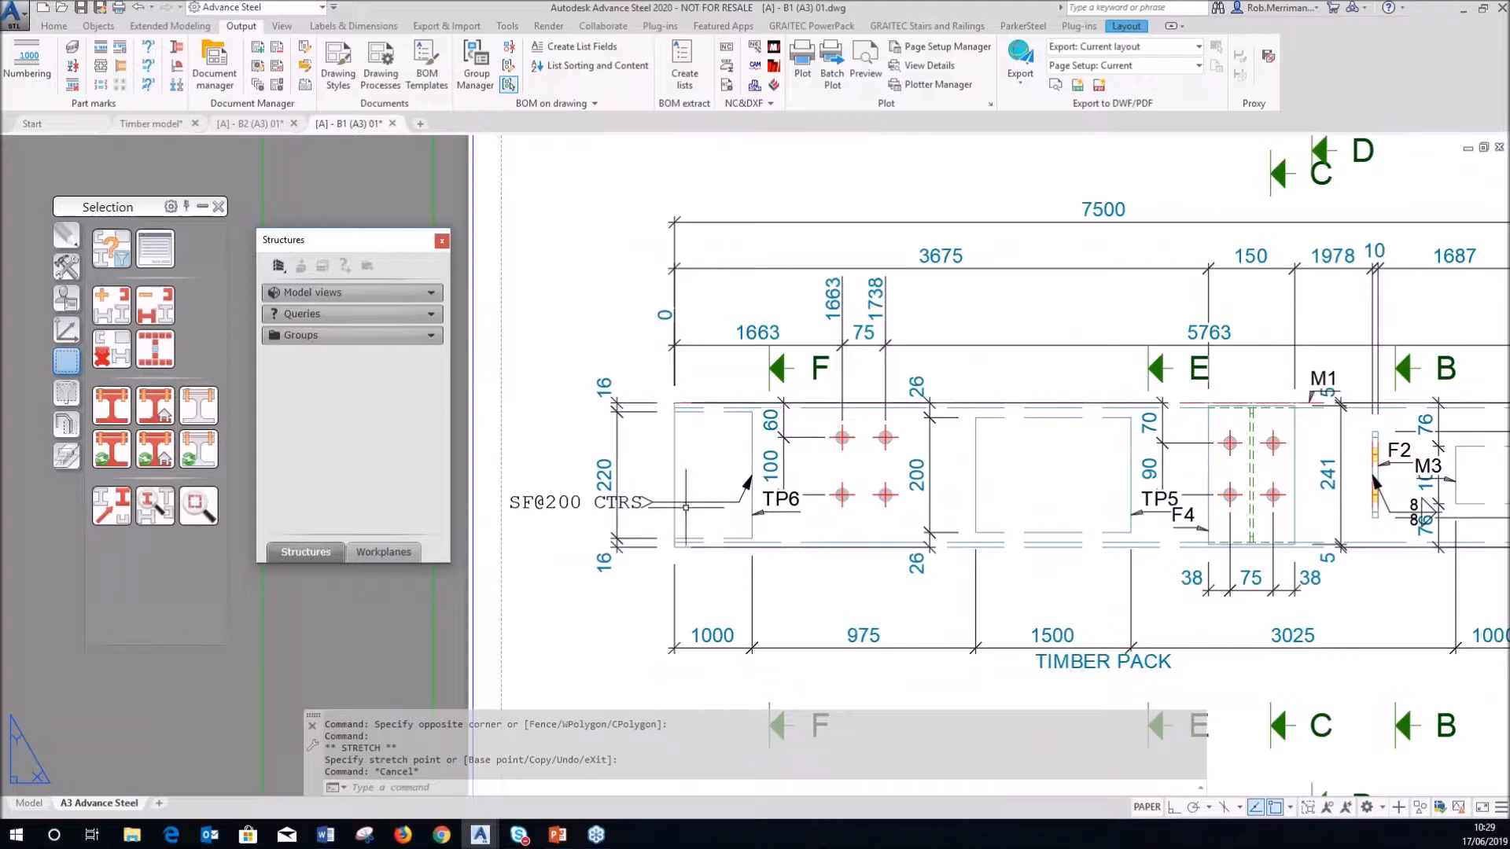
# - Examine the B1 front view's horizontal dimension chains for the bolts, attached plates and TIMBER PACK
pyautogui.scroll(-3, 626, 460)
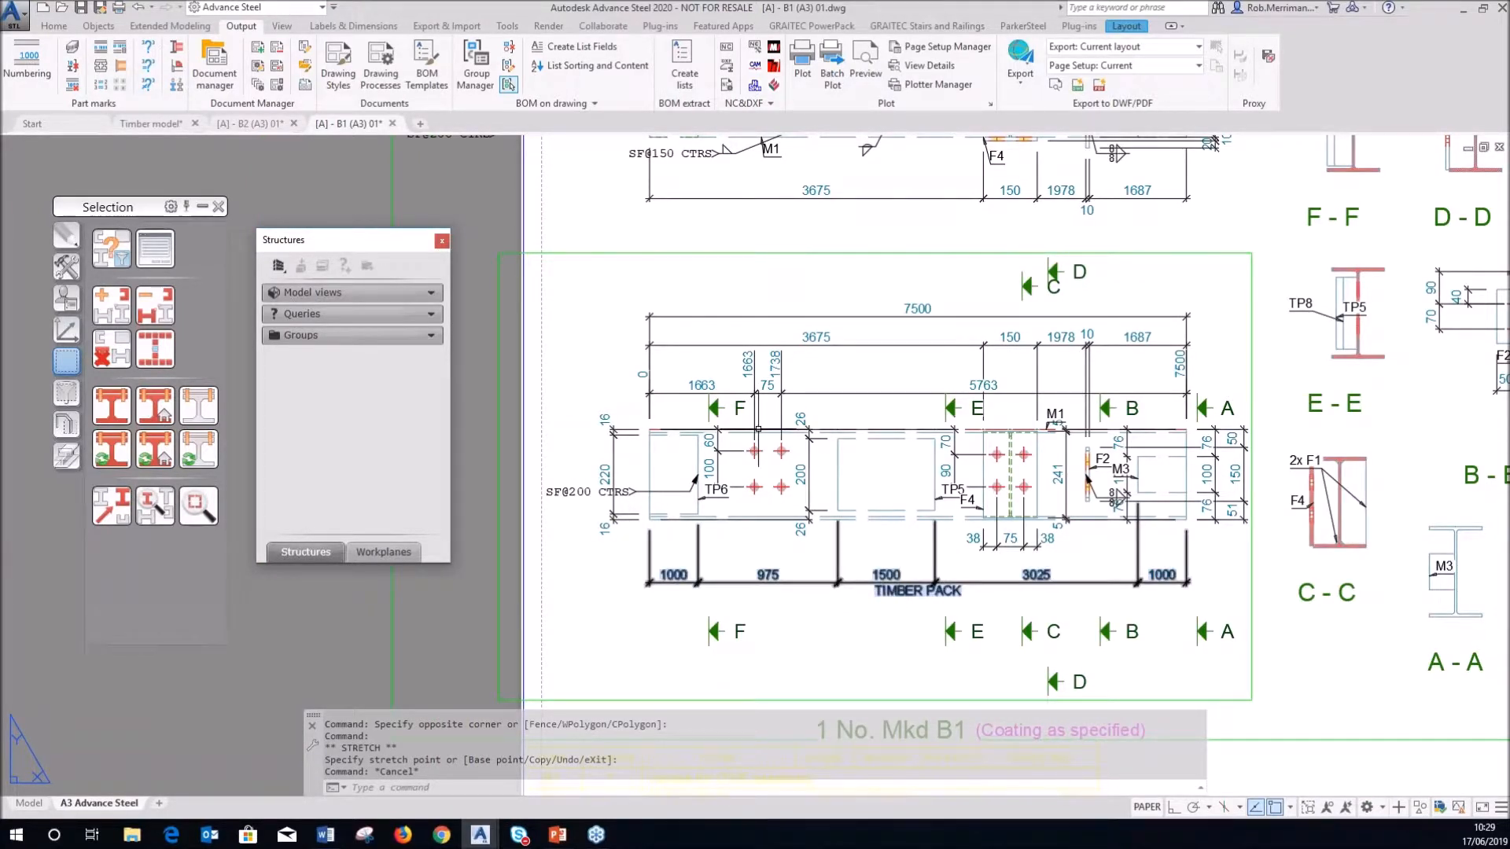
pyautogui.click(759, 393)
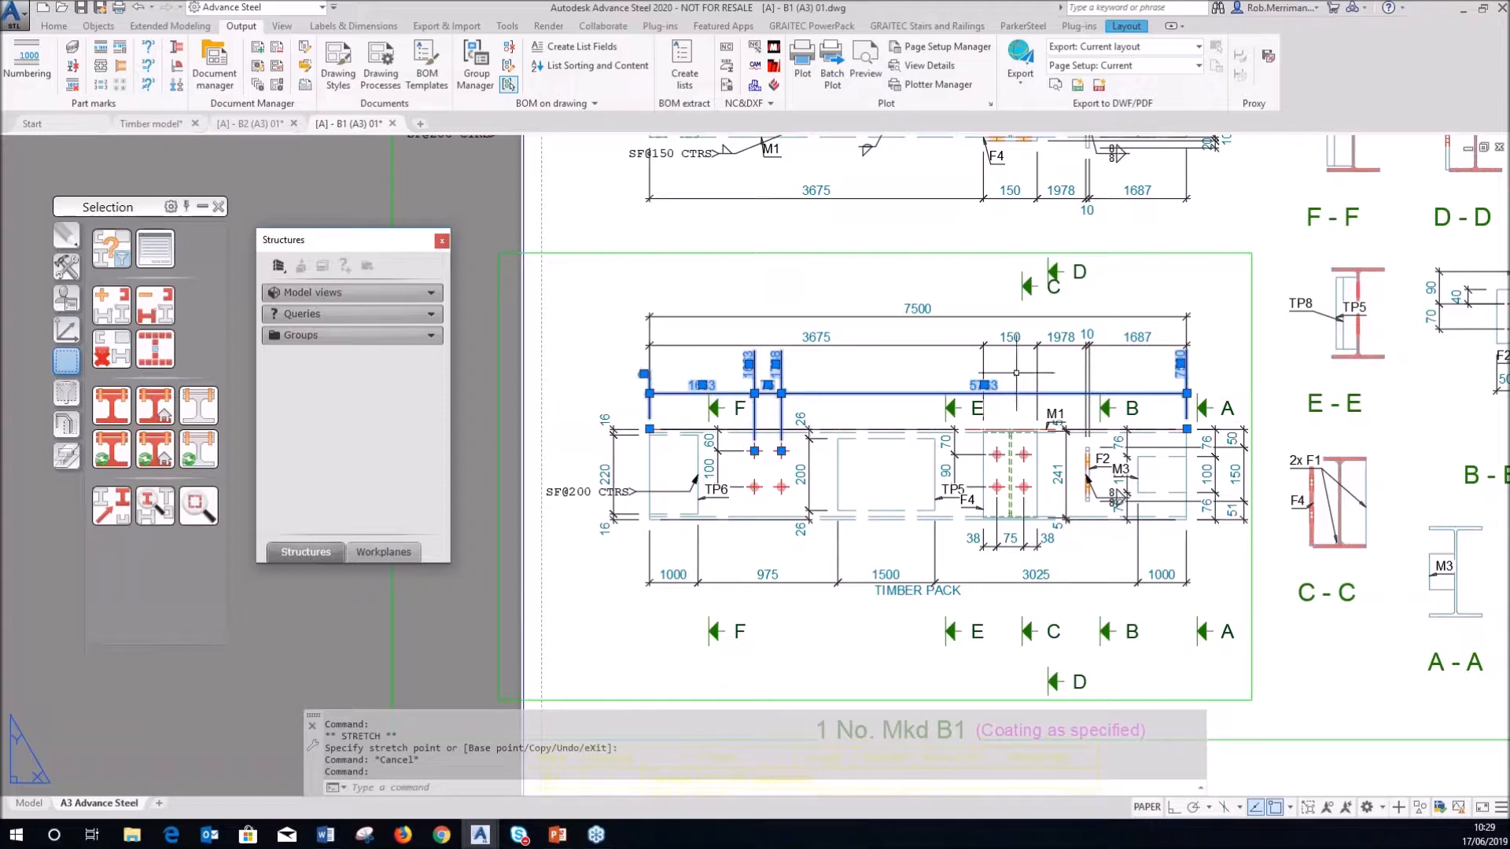
pyautogui.click(1046, 344)
pyautogui.scroll(2, 1071, 369)
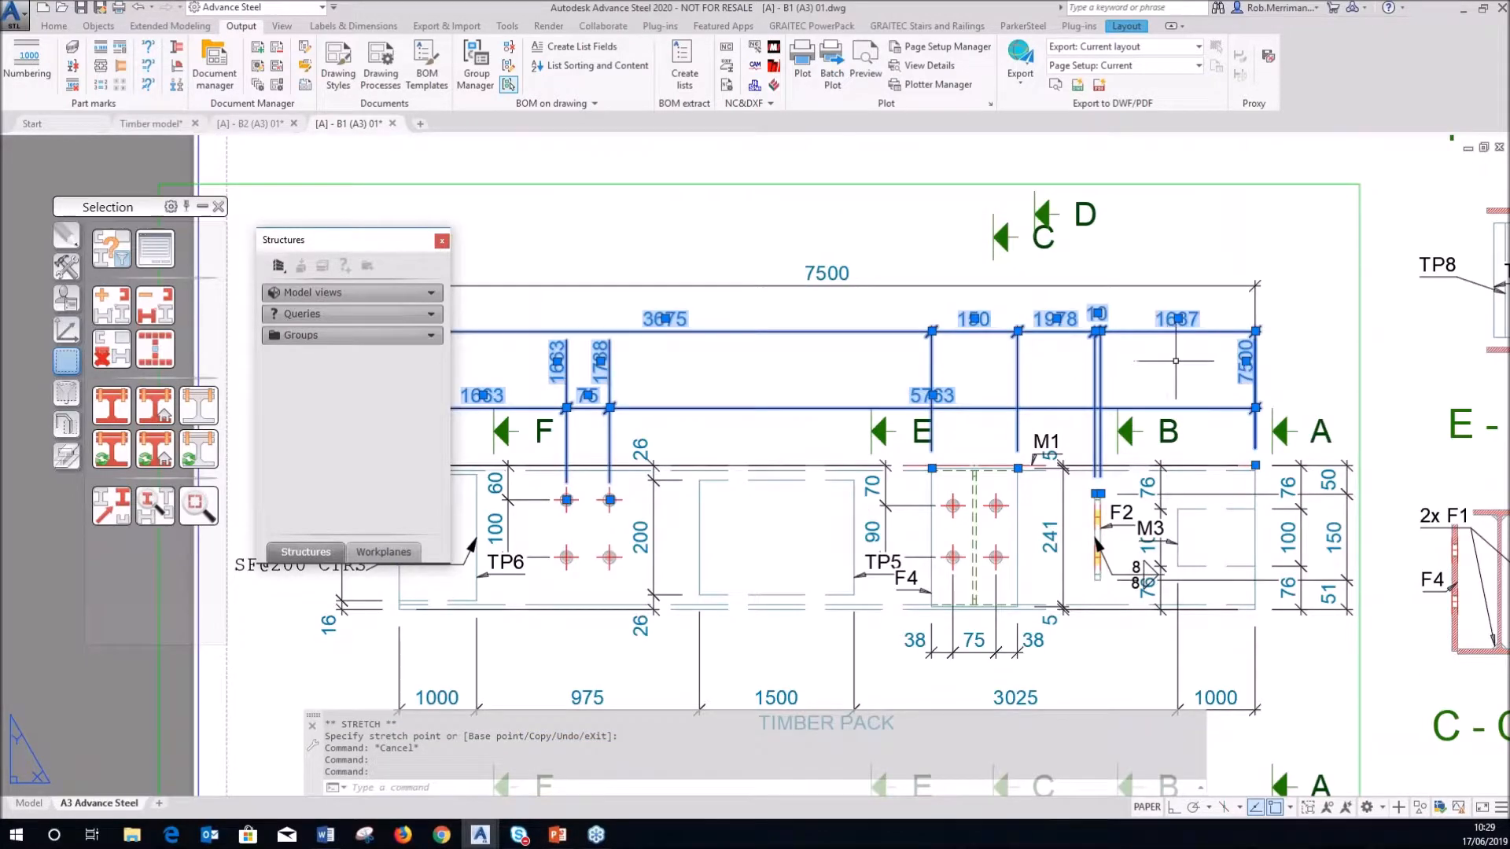
pyautogui.click(1015, 646)
pyautogui.press('Escape')
pyautogui.scroll(-2, 1070, 503)
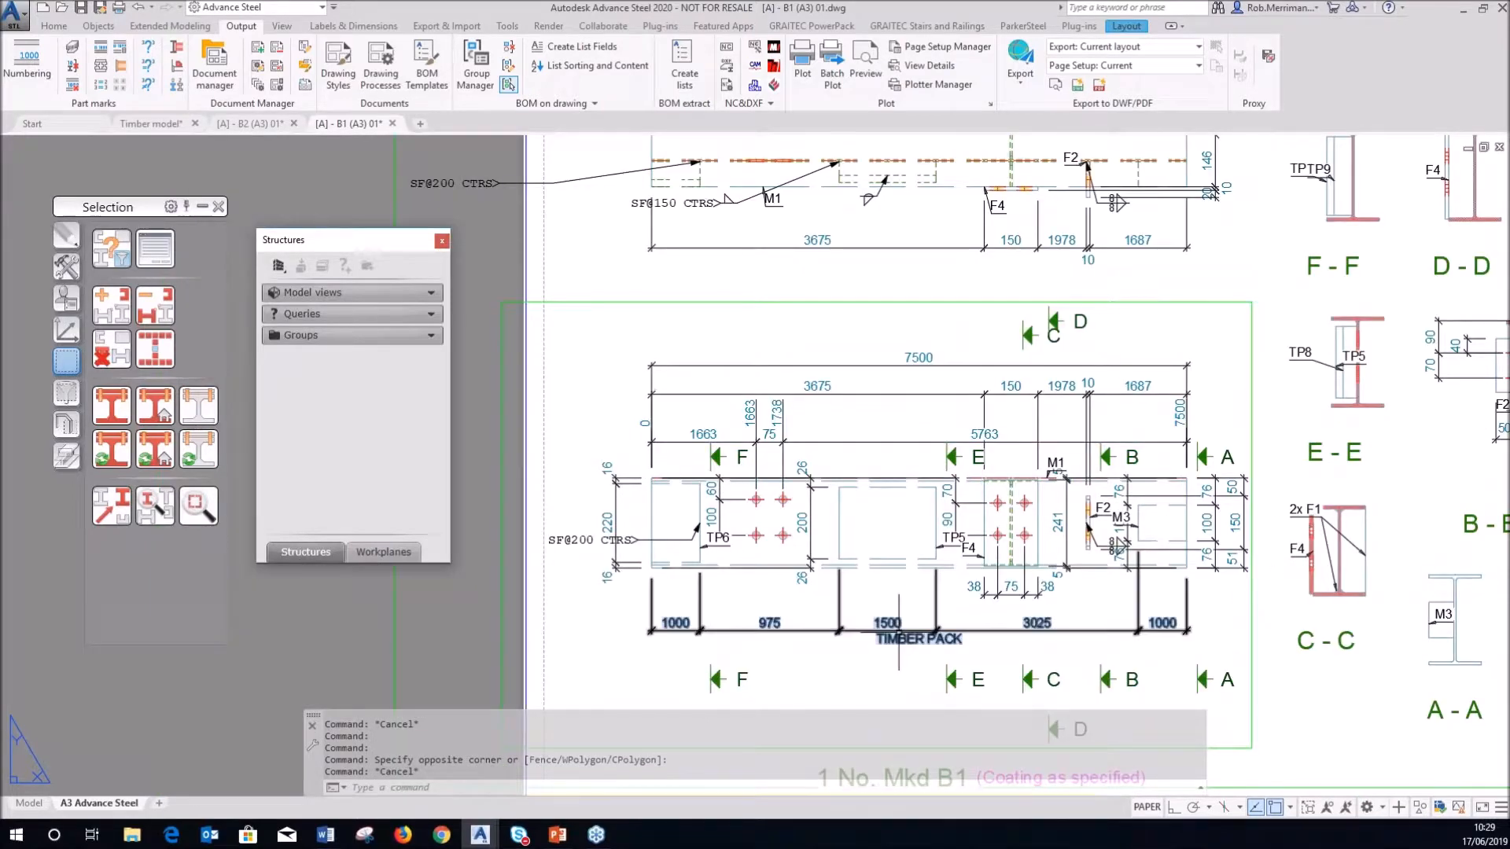
pyautogui.click(898, 629)
pyautogui.scroll(2, 873, 645)
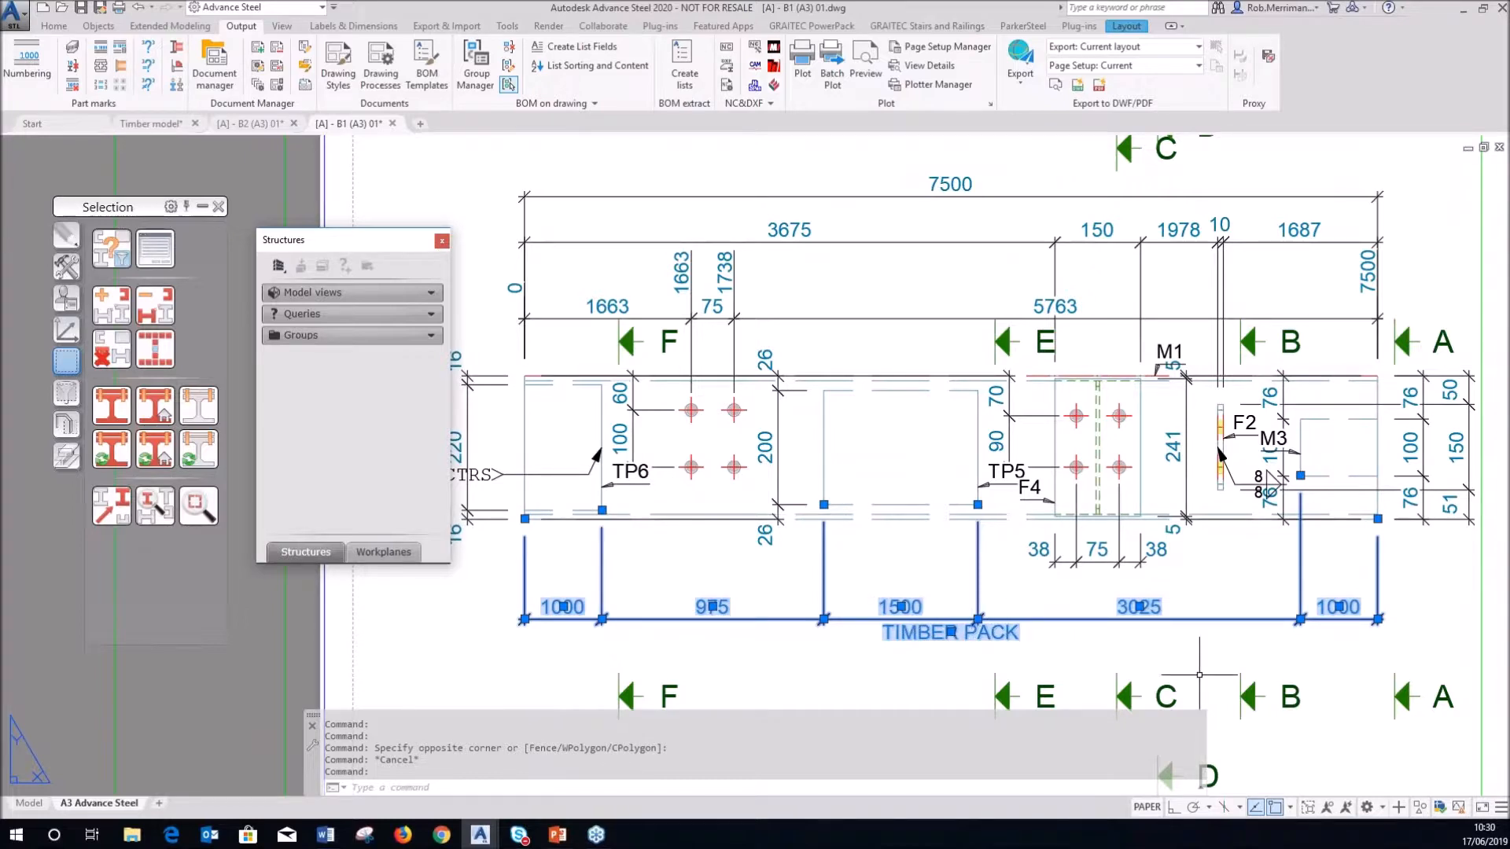
pyautogui.scroll(-2, 948, 585)
pyautogui.press('Escape')
pyautogui.scroll(-4, 931, 500)
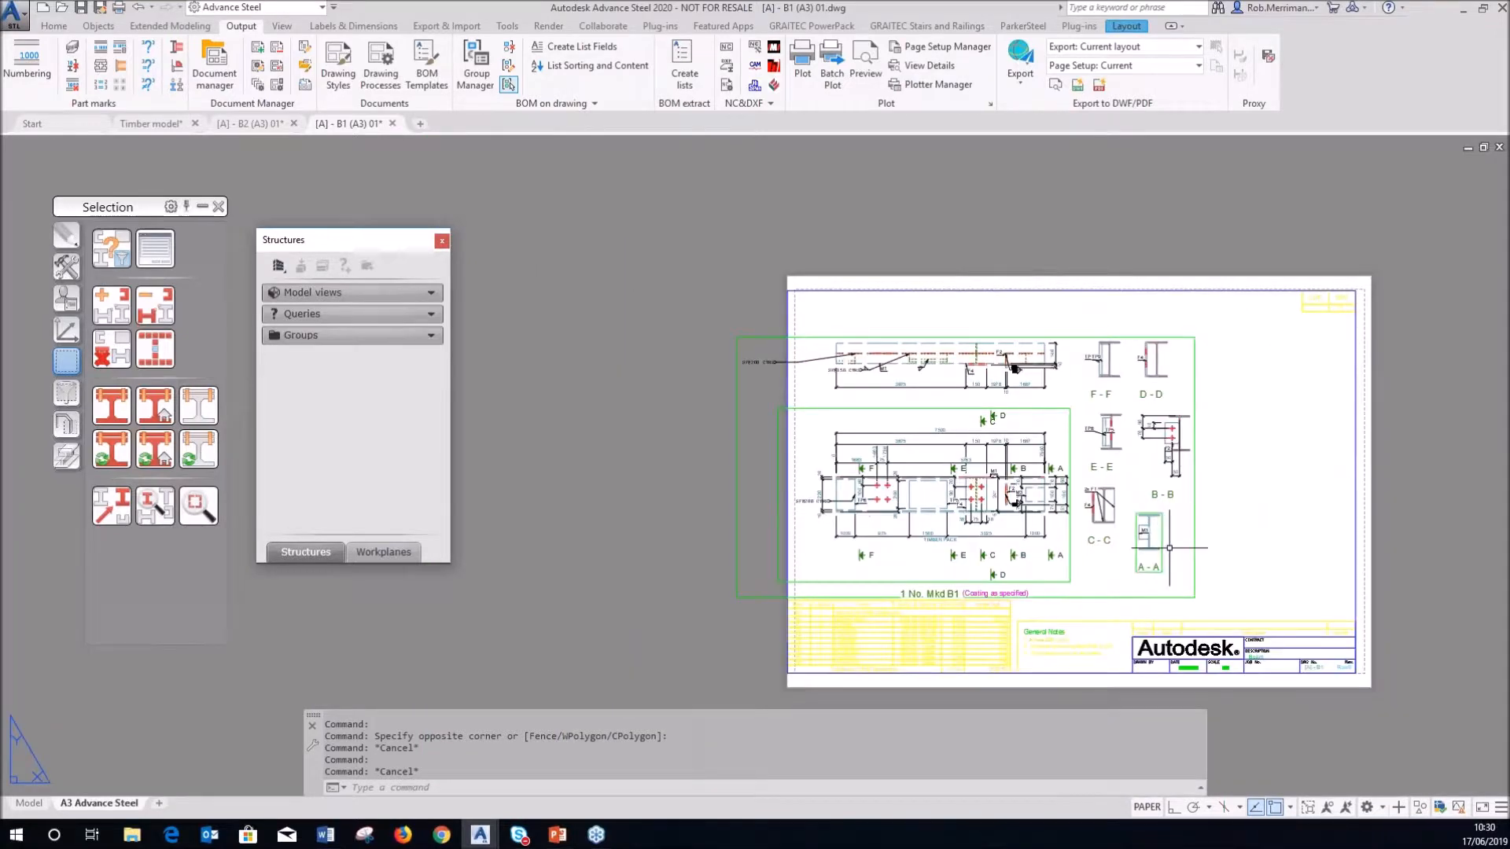
# - Move the 50-150-51 vertical dimension chain from outside the B1 beam's right end to beside plate F2
pyautogui.moveTo(1193, 533); pyautogui.dragTo(1324, 519)
pyautogui.scroll(4, 1186, 488)
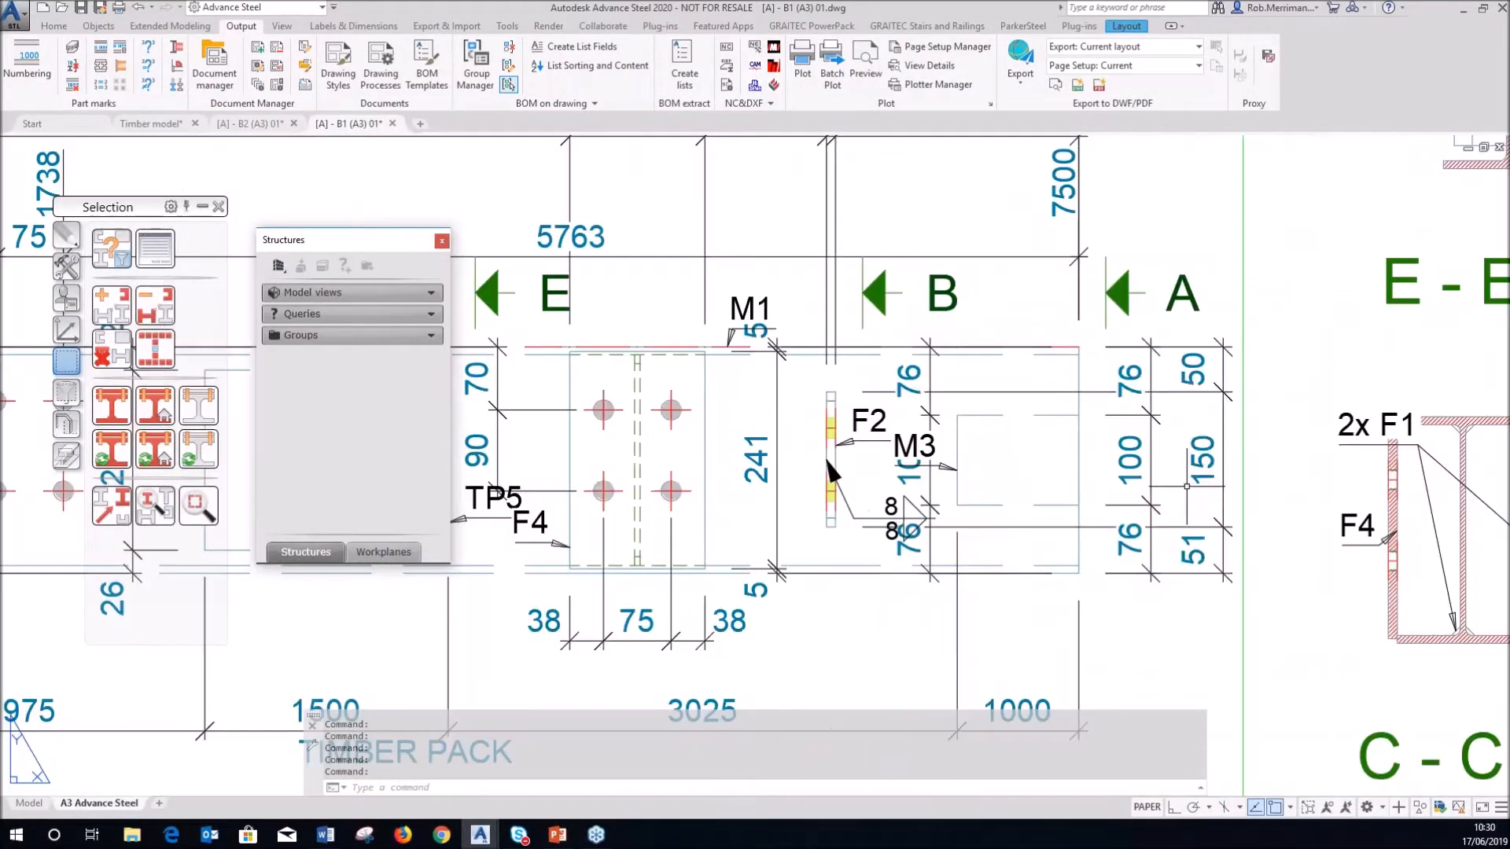
pyautogui.click(1217, 392)
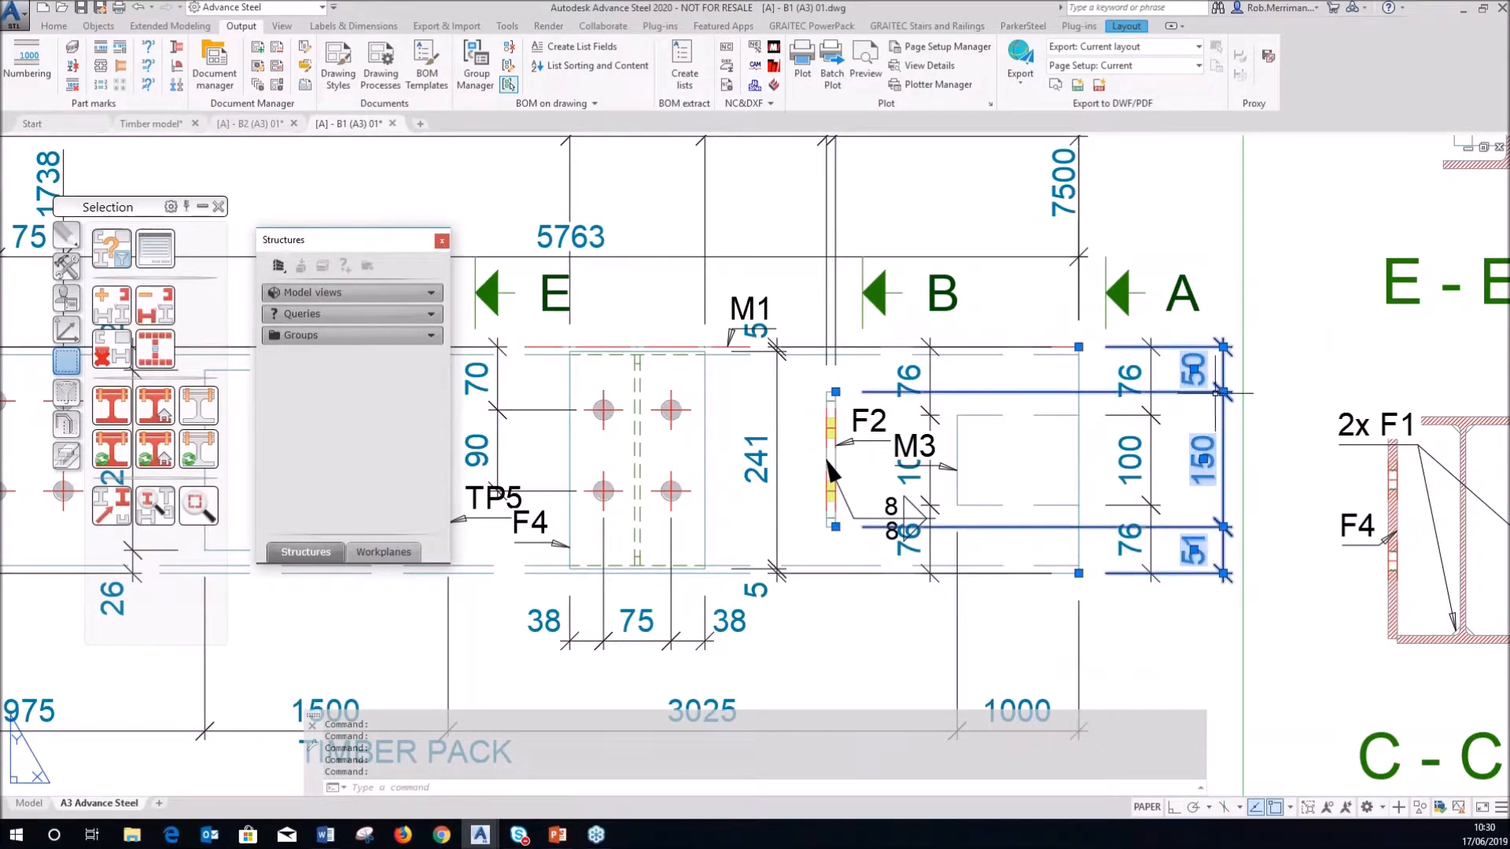
pyautogui.click(1223, 392)
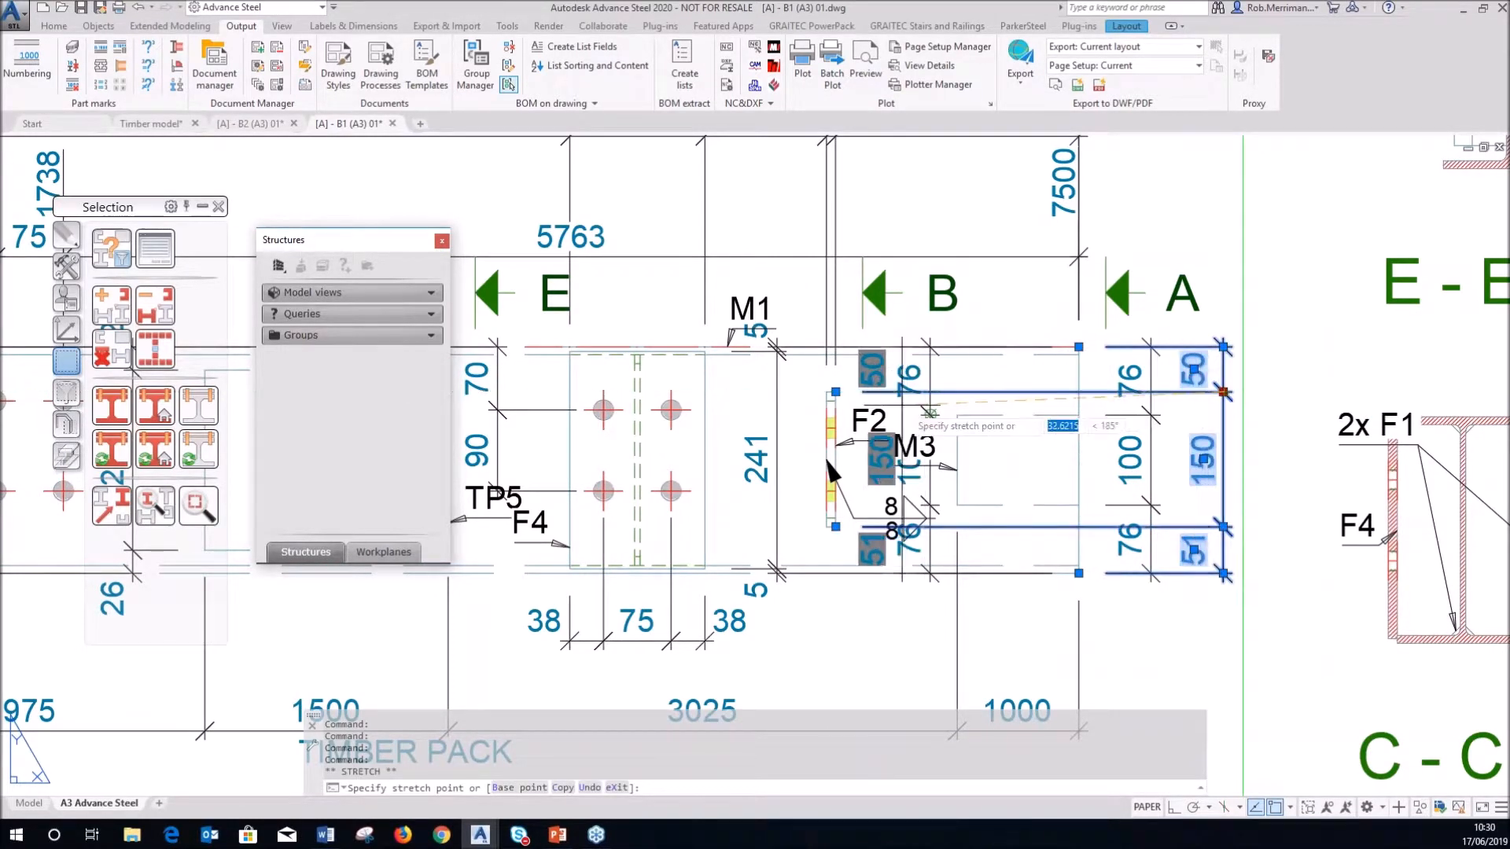
pyautogui.press('Escape')
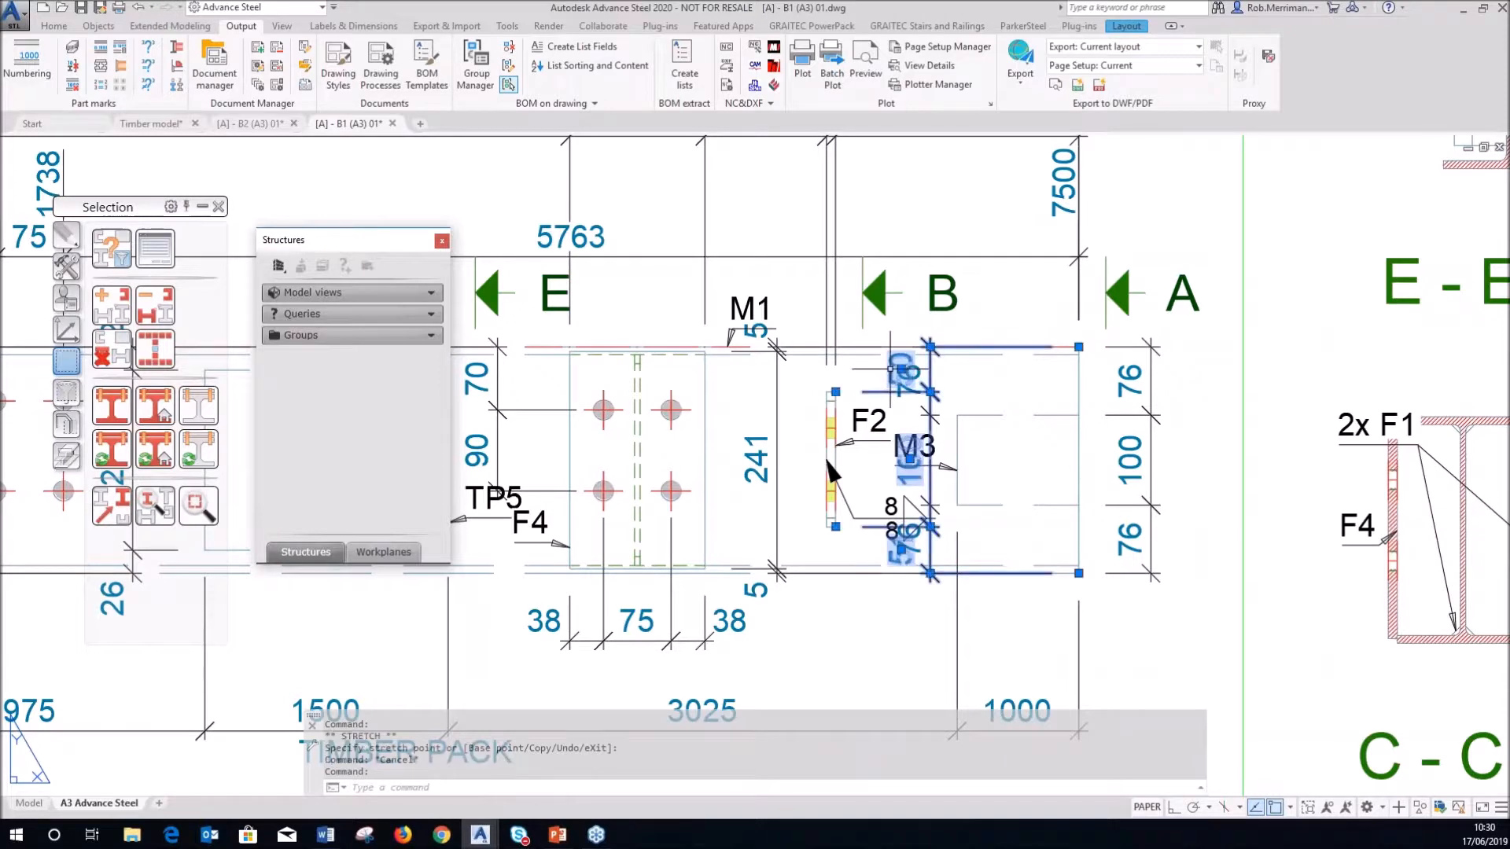
# - Delete the duplicate 76-100-76 vertical dimension chain between plate F2 and packing M3, keeping the 50-150-51 chain
pyautogui.press('Delete')
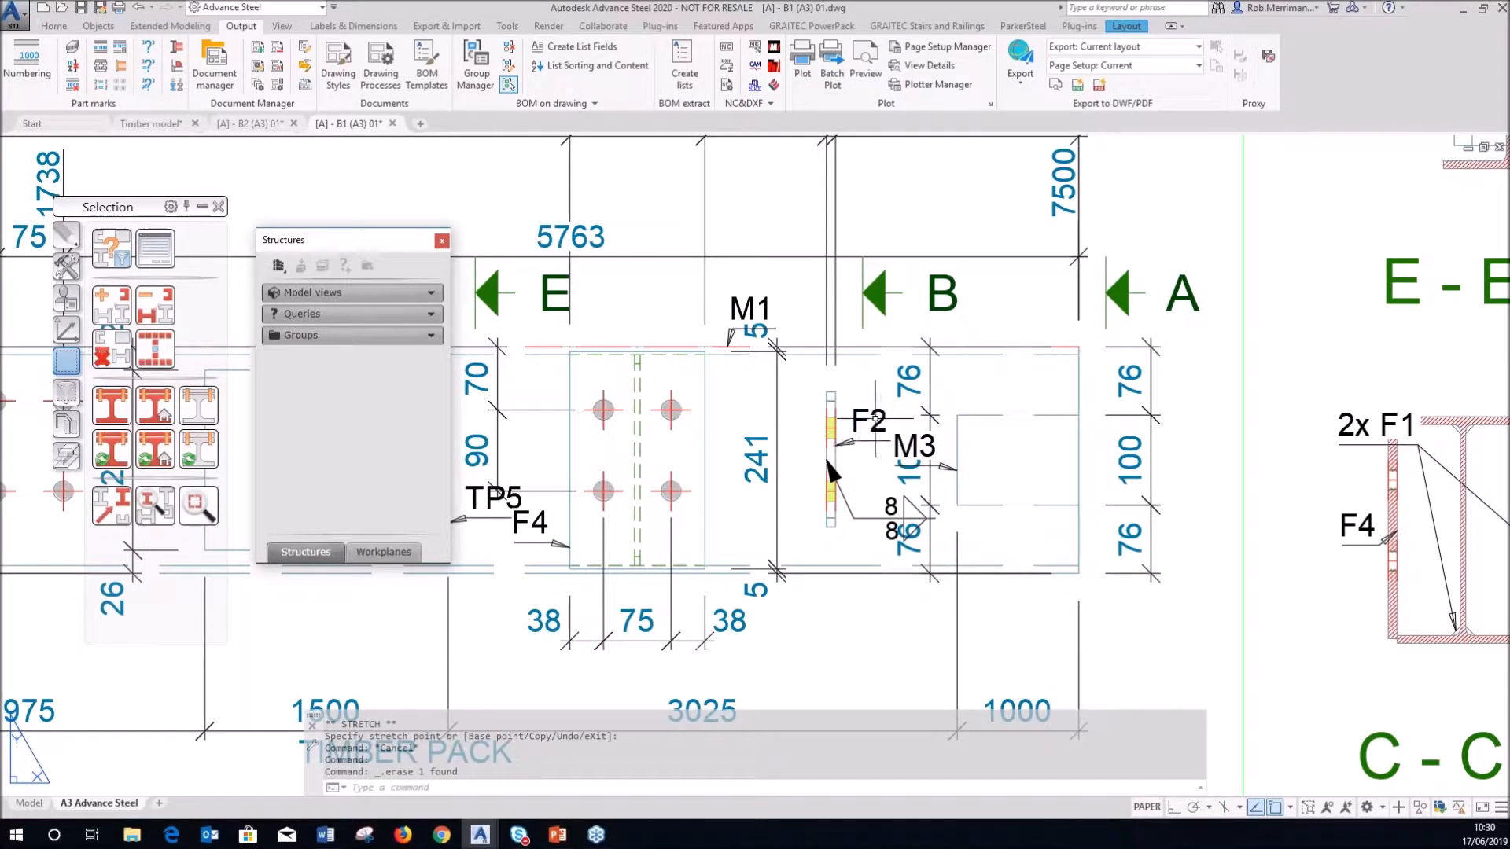
pyautogui.hotkey('ctrl', 'z')
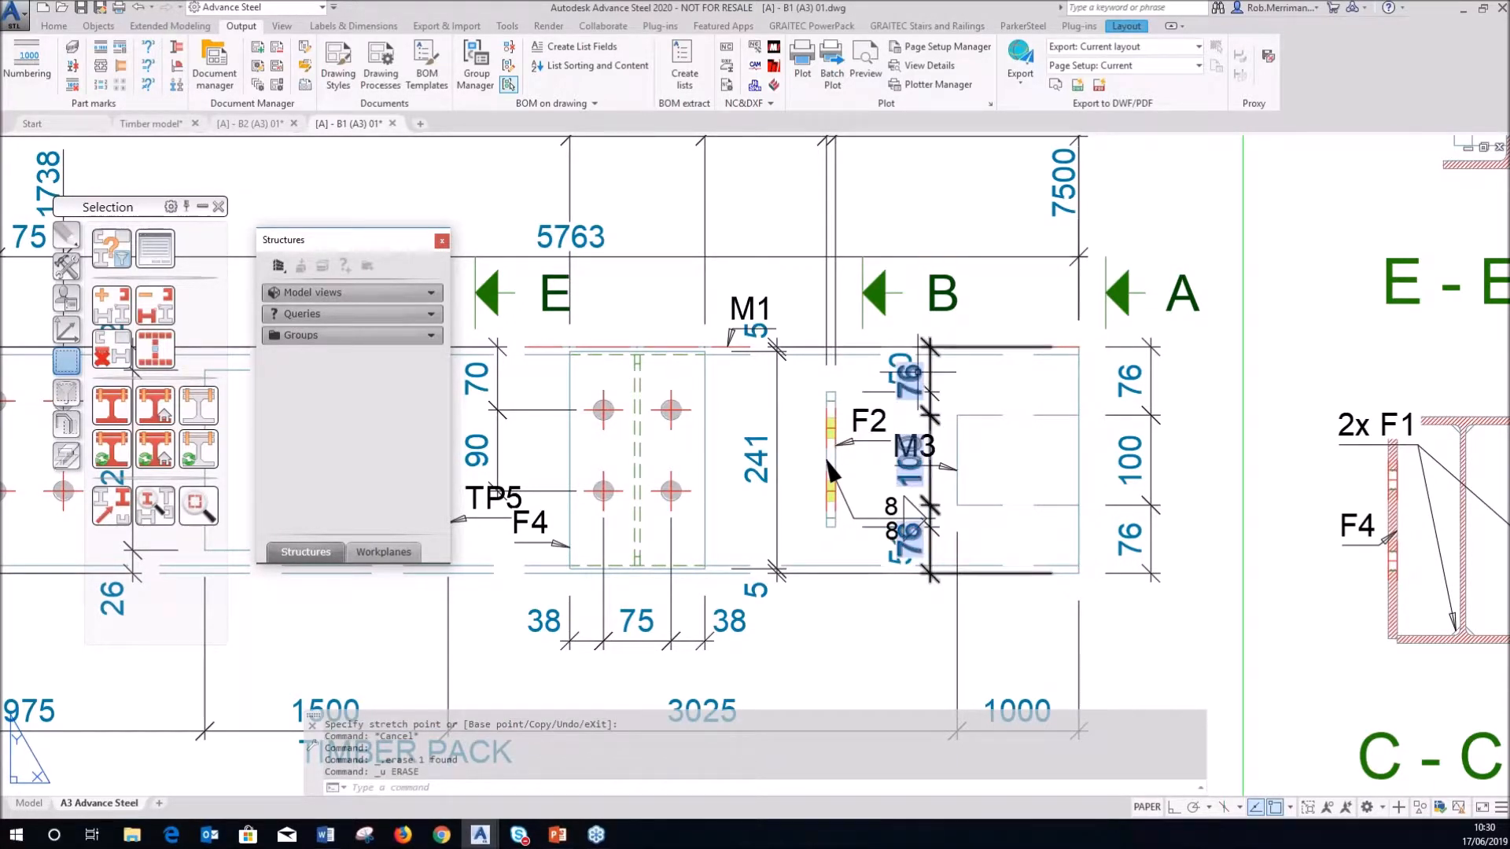
pyautogui.press('Delete')
pyautogui.scroll(-3, 833, 472)
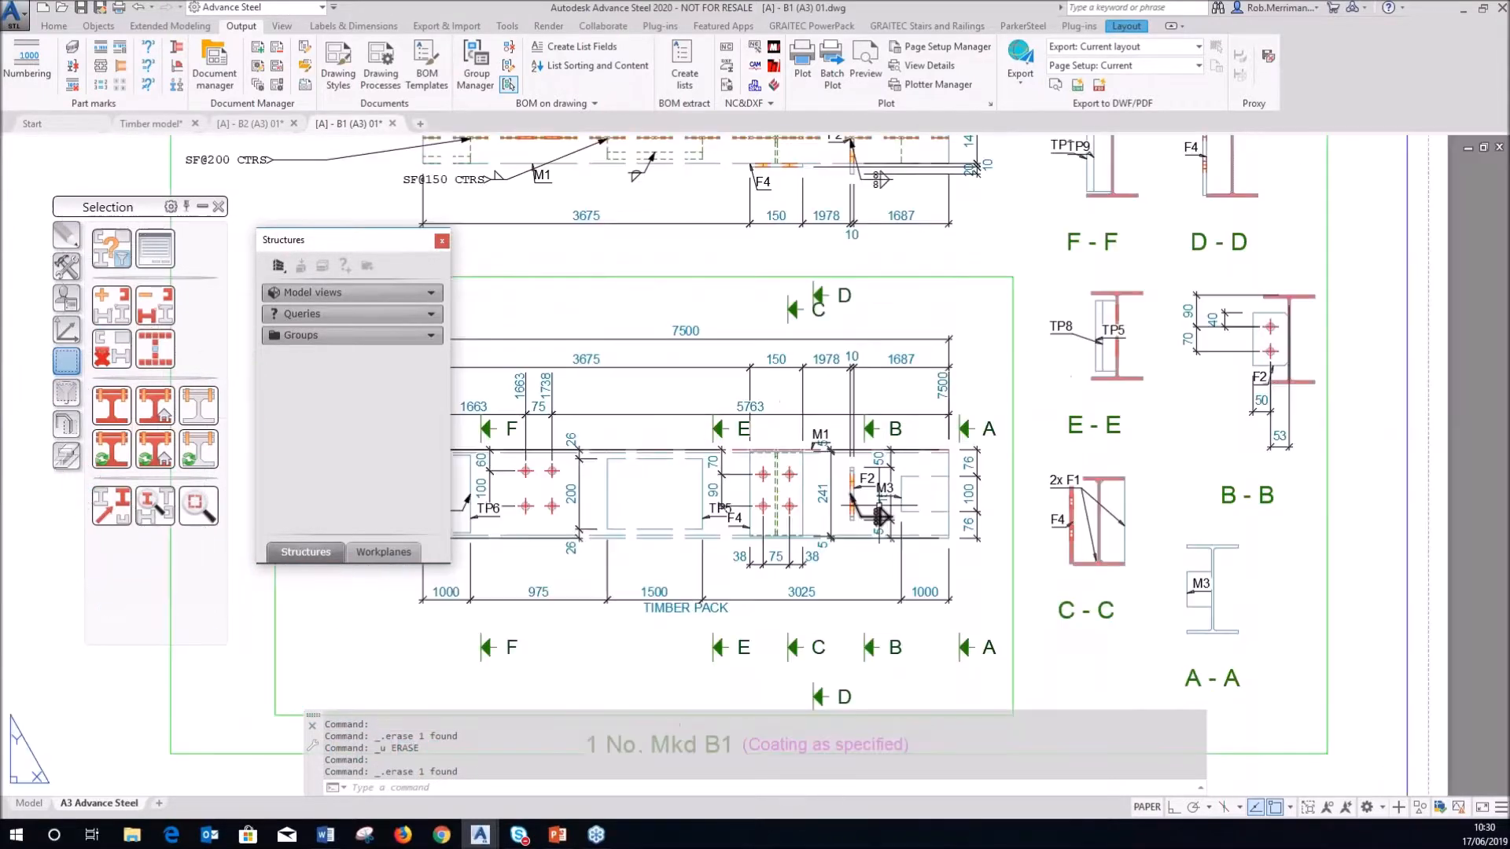
# - Examine the TIMBER PACK horizontal dimension chain beneath the B1 front view
pyautogui.scroll(-2, 1088, 320)
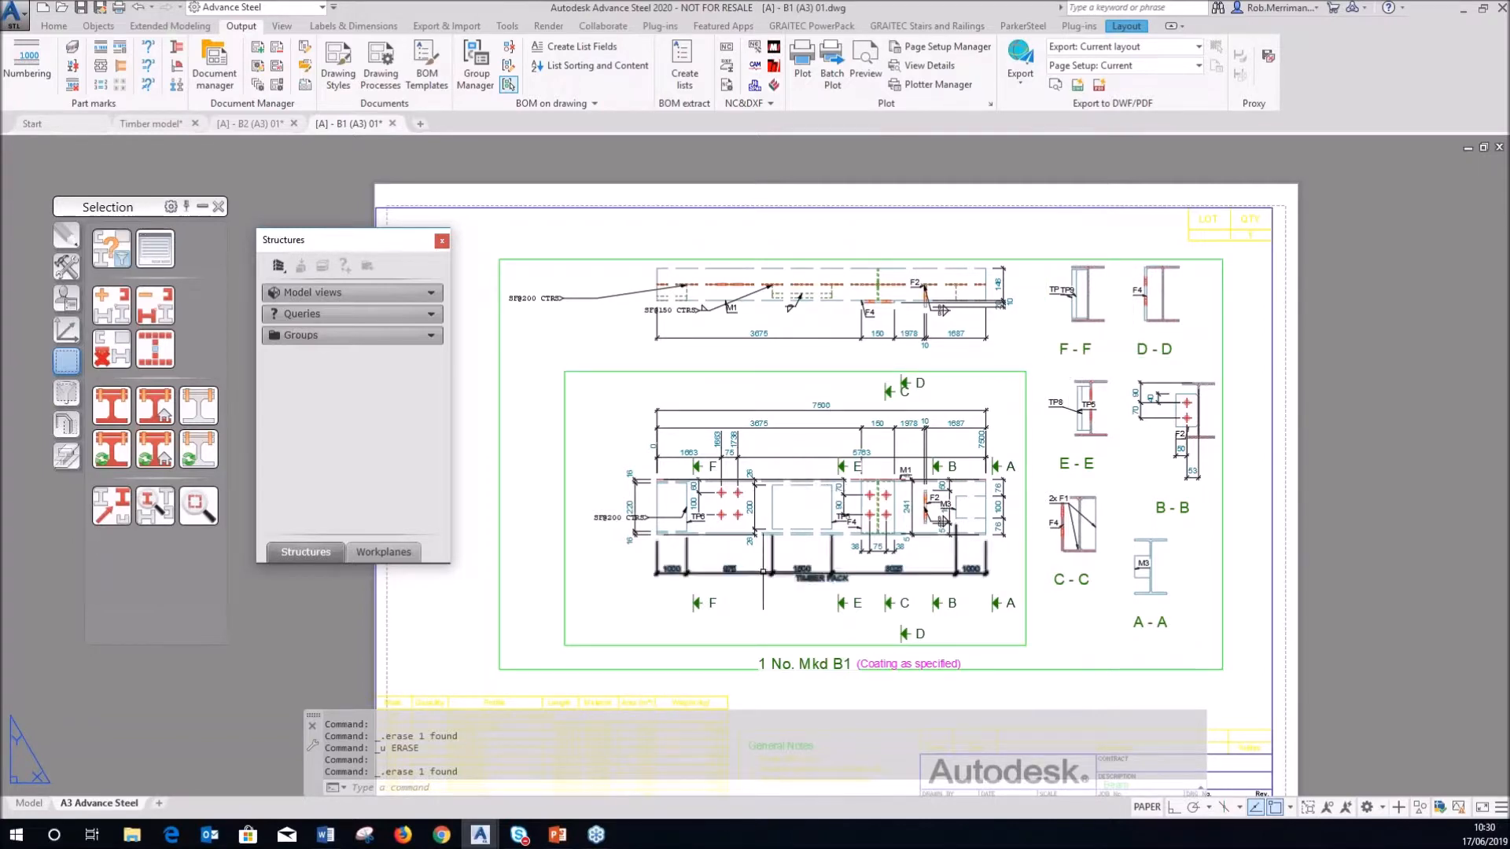
pyautogui.scroll(2, 765, 576)
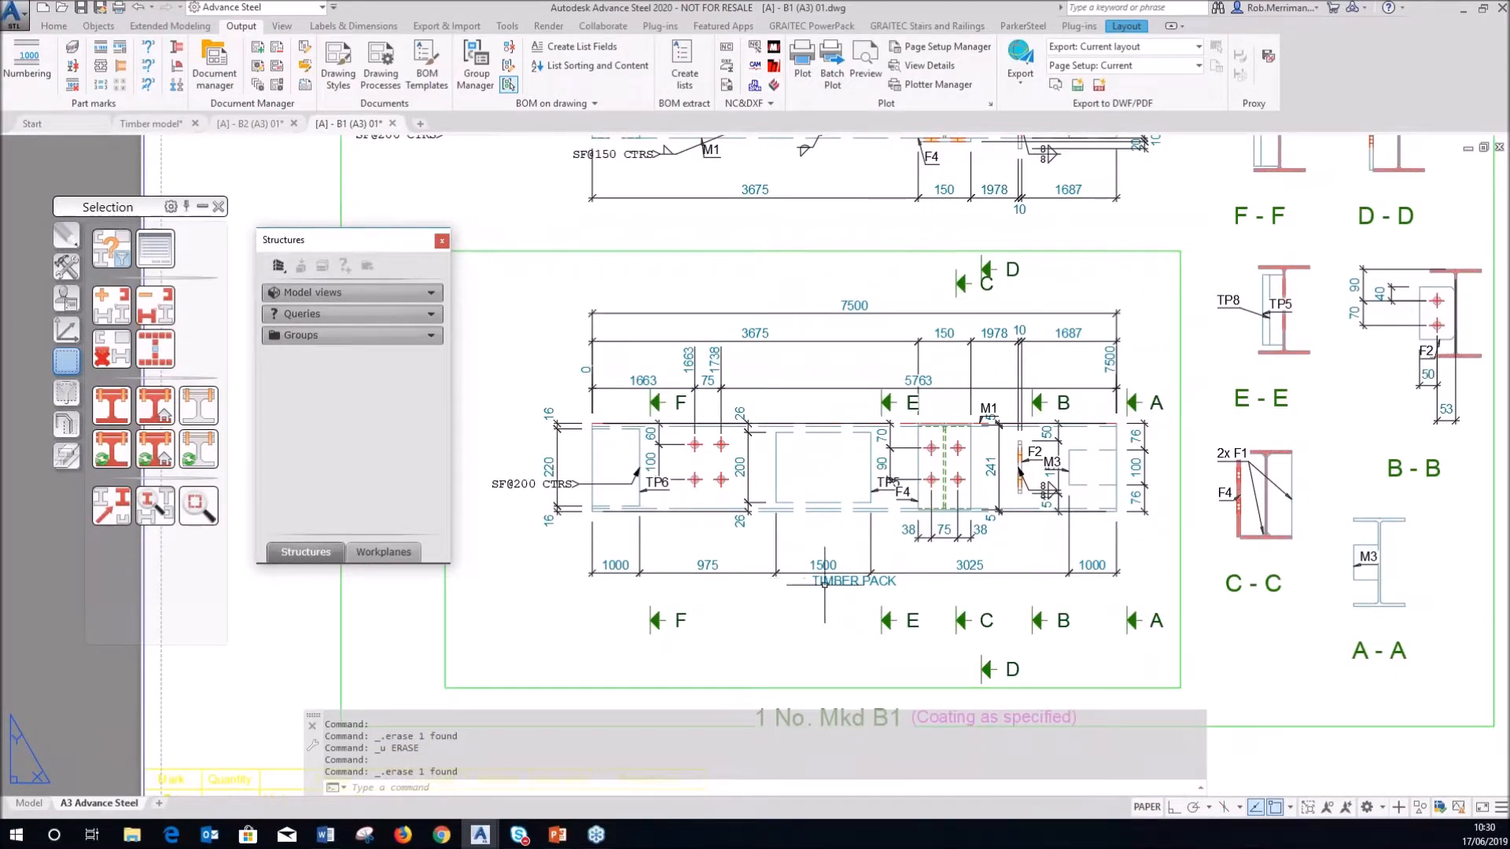
pyautogui.click(615, 566)
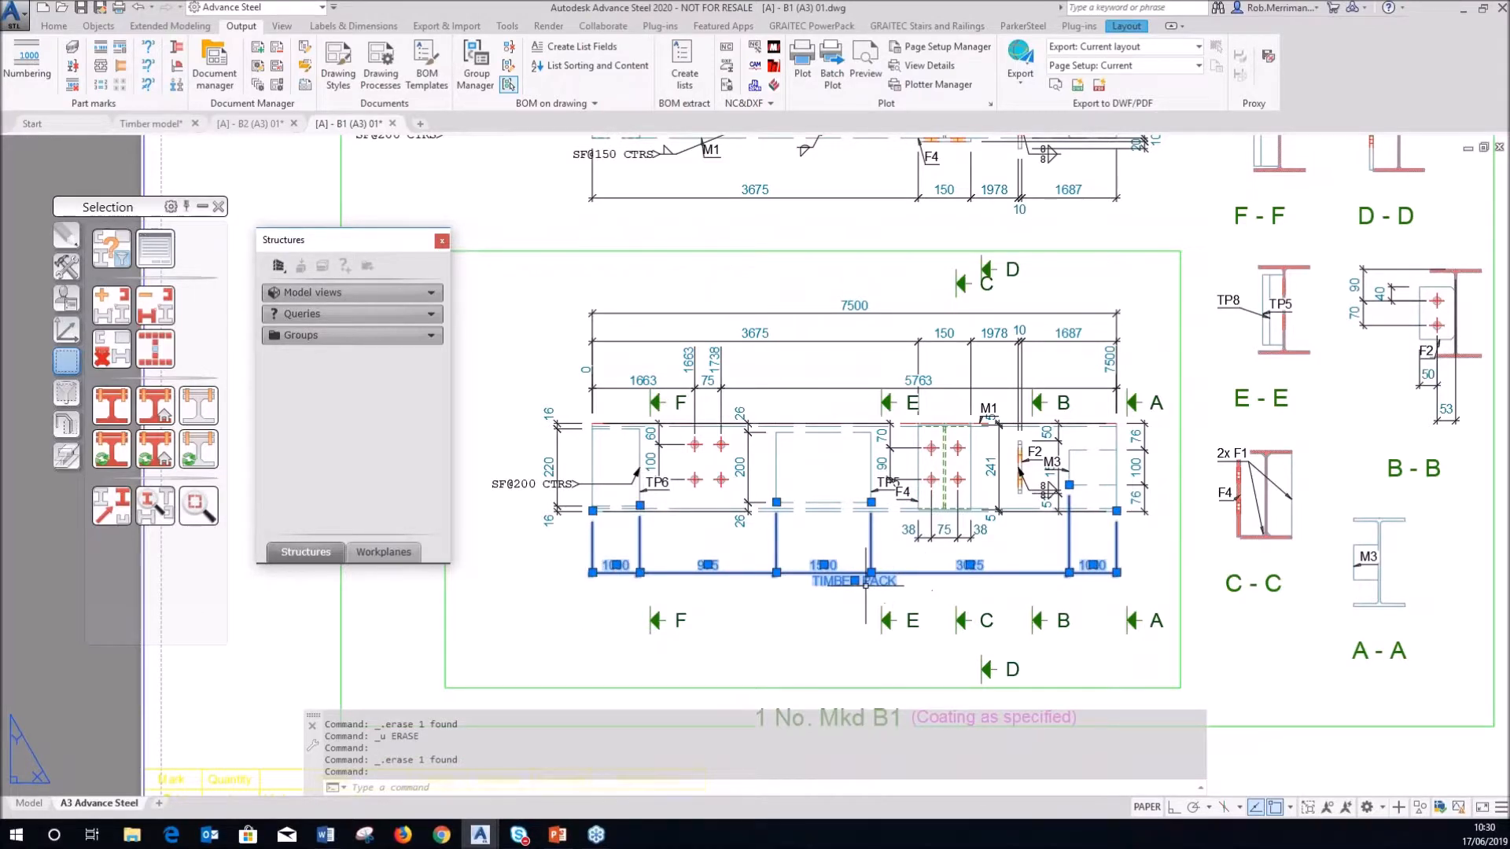
# - Switch to the B2 drawing and apply the custom timber packing drawing style to the beam's plan view
pyautogui.click(266, 123)
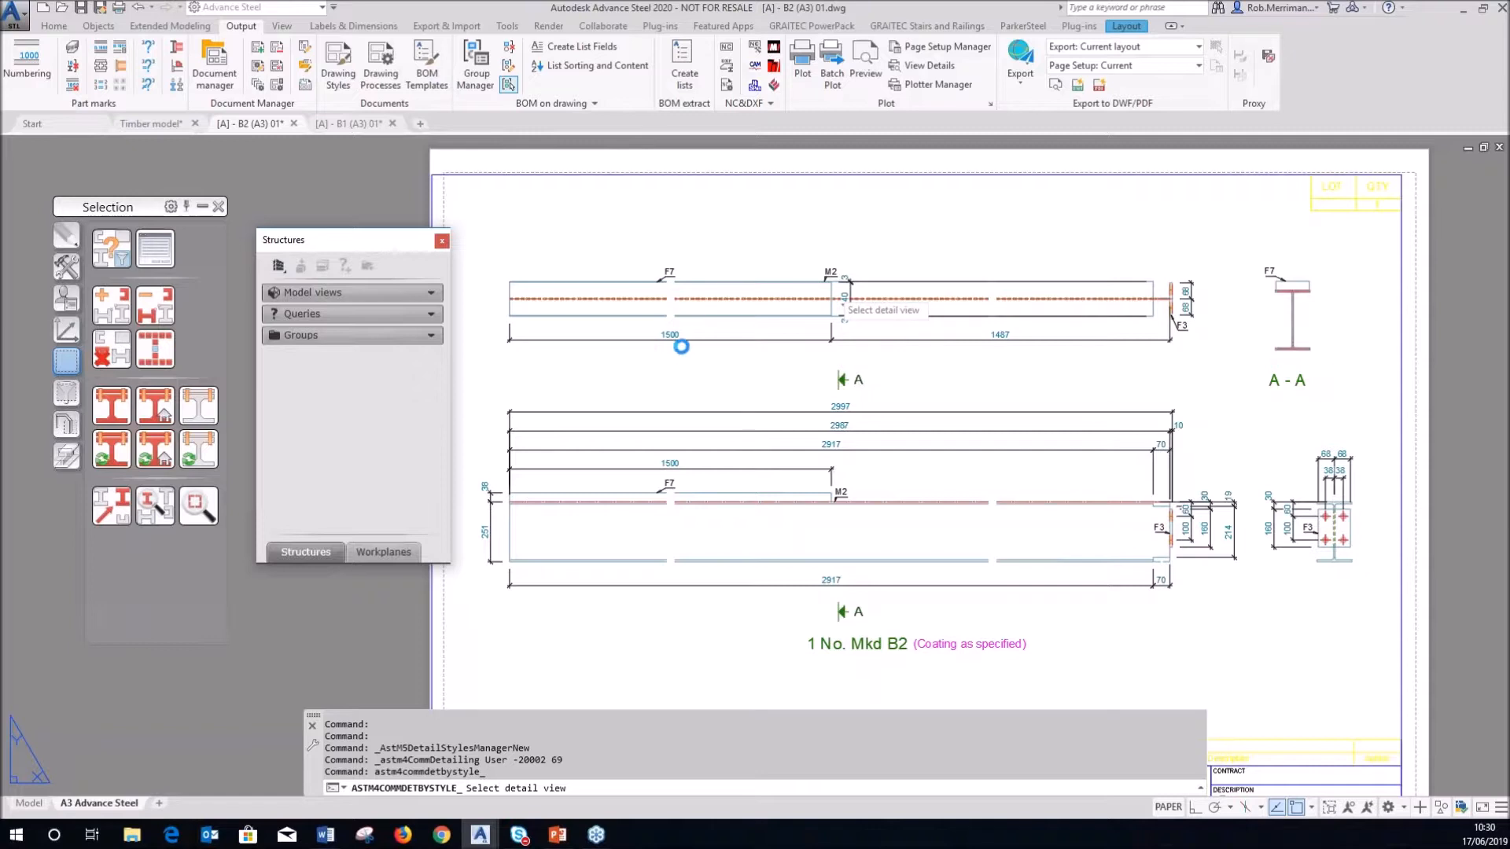
pyautogui.click(811, 479)
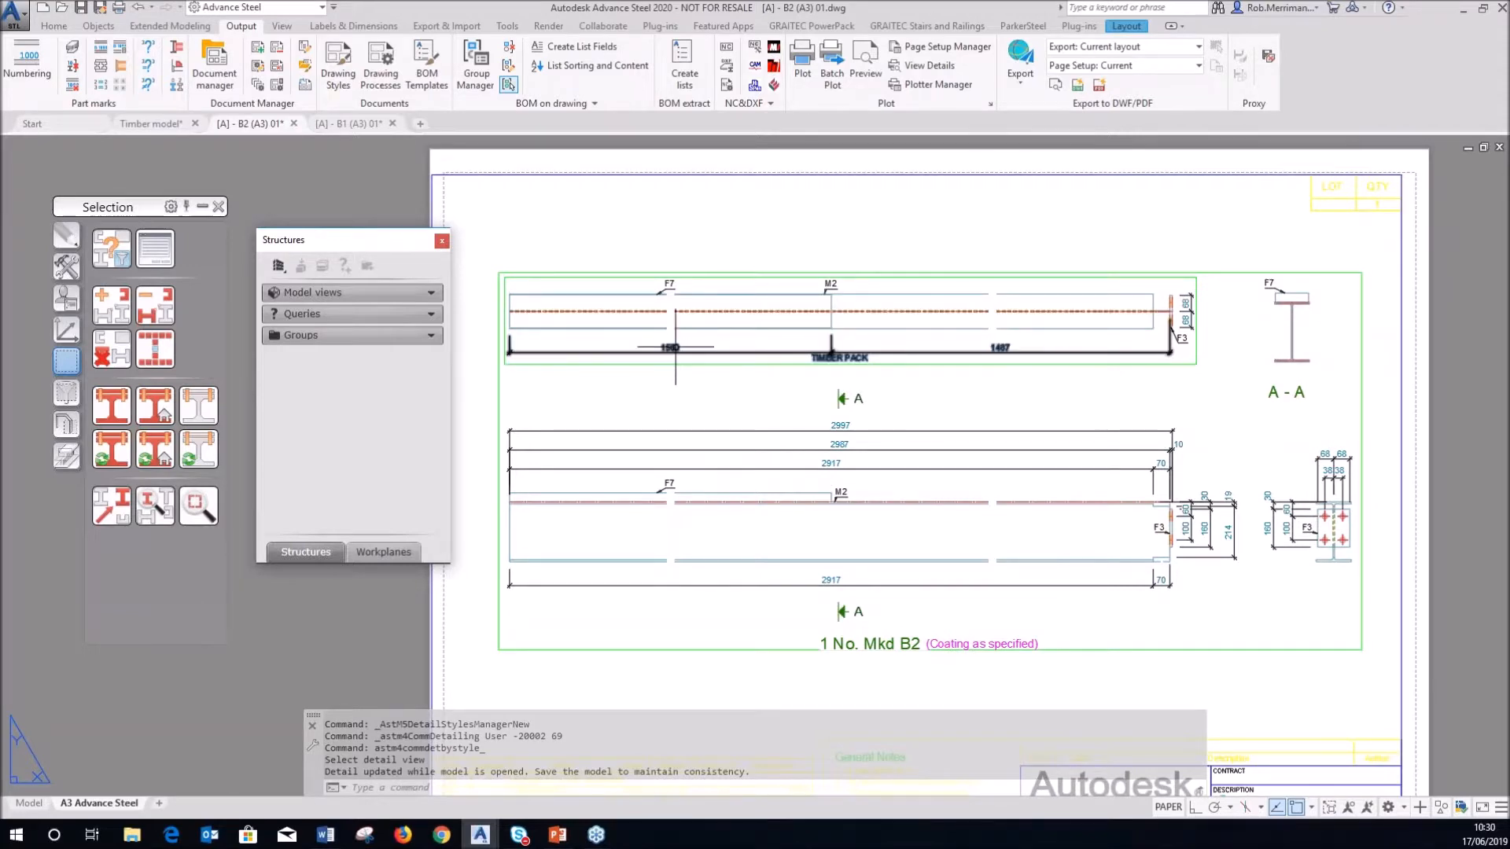
# - Examine the TIMBER PACK dimension chain and its label beneath the B2 plan view
pyautogui.scroll(6, 665, 497)
pyautogui.scroll(-6, 781, 483)
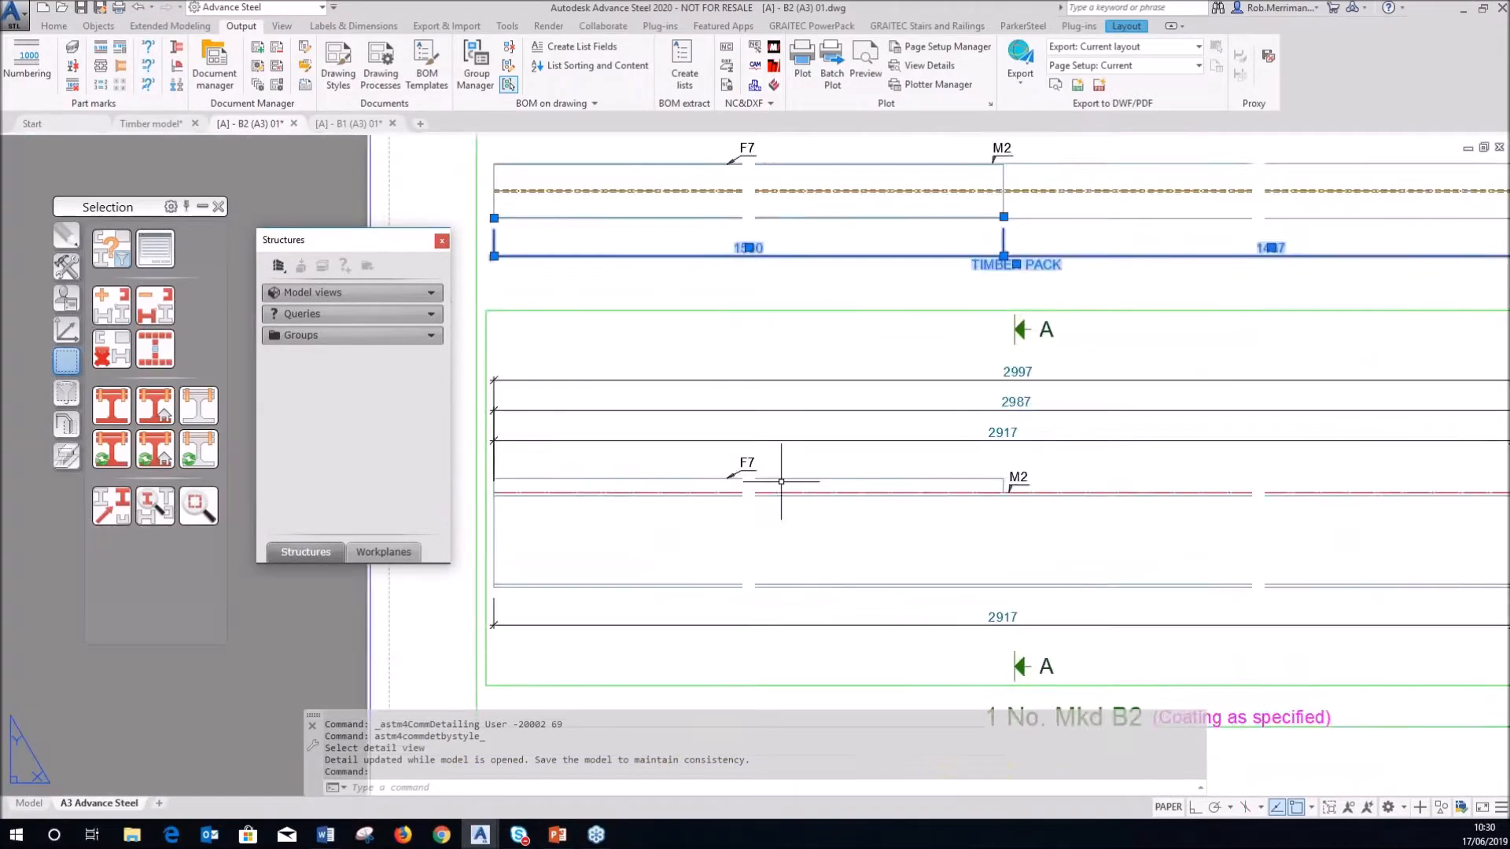
pyautogui.scroll(6, 871, 361)
pyautogui.scroll(-6, 917, 320)
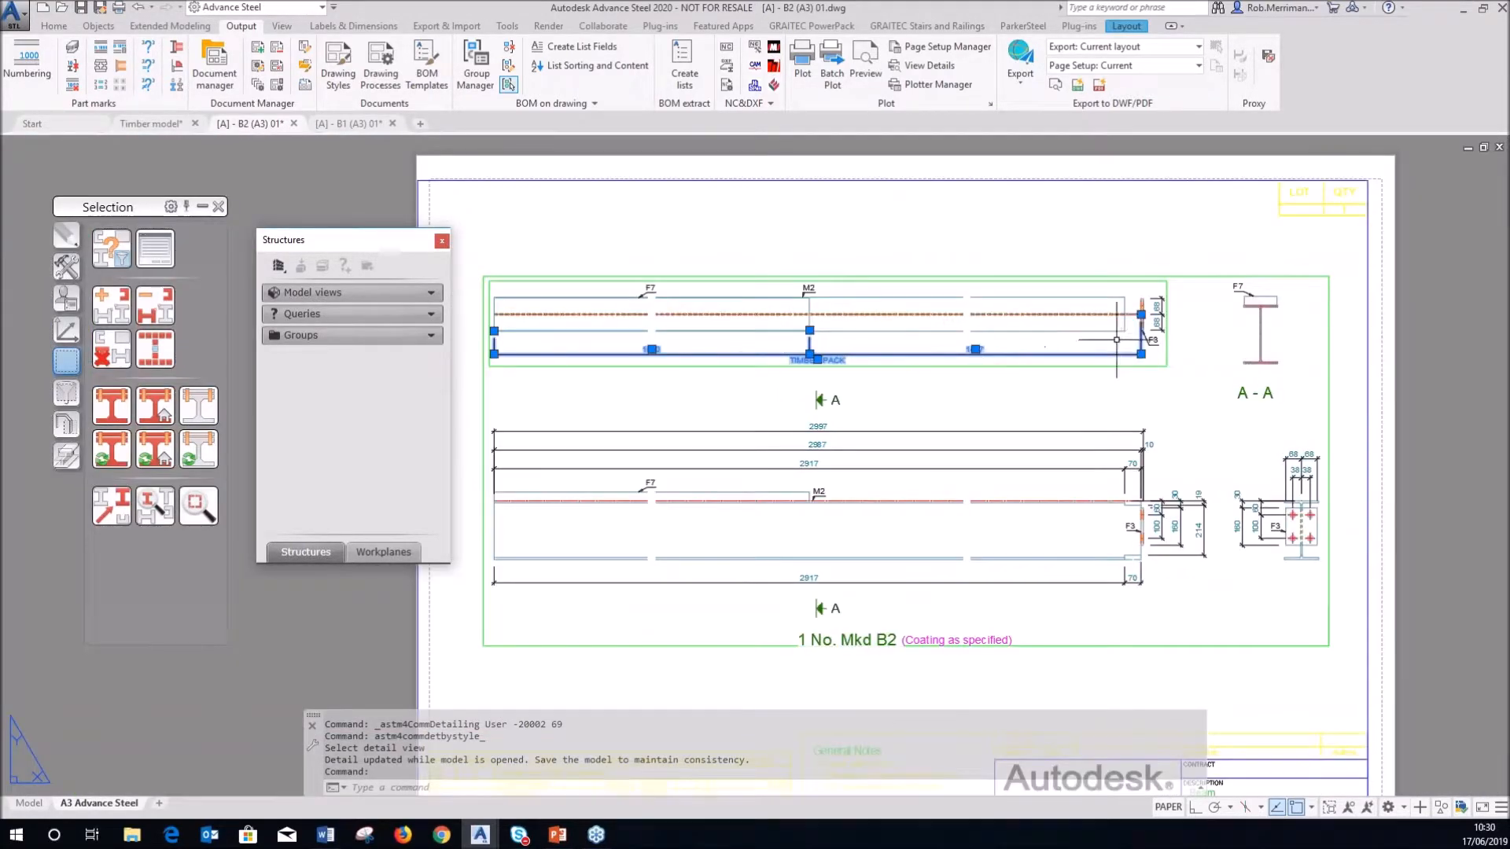
pyautogui.scroll(4, 833, 358)
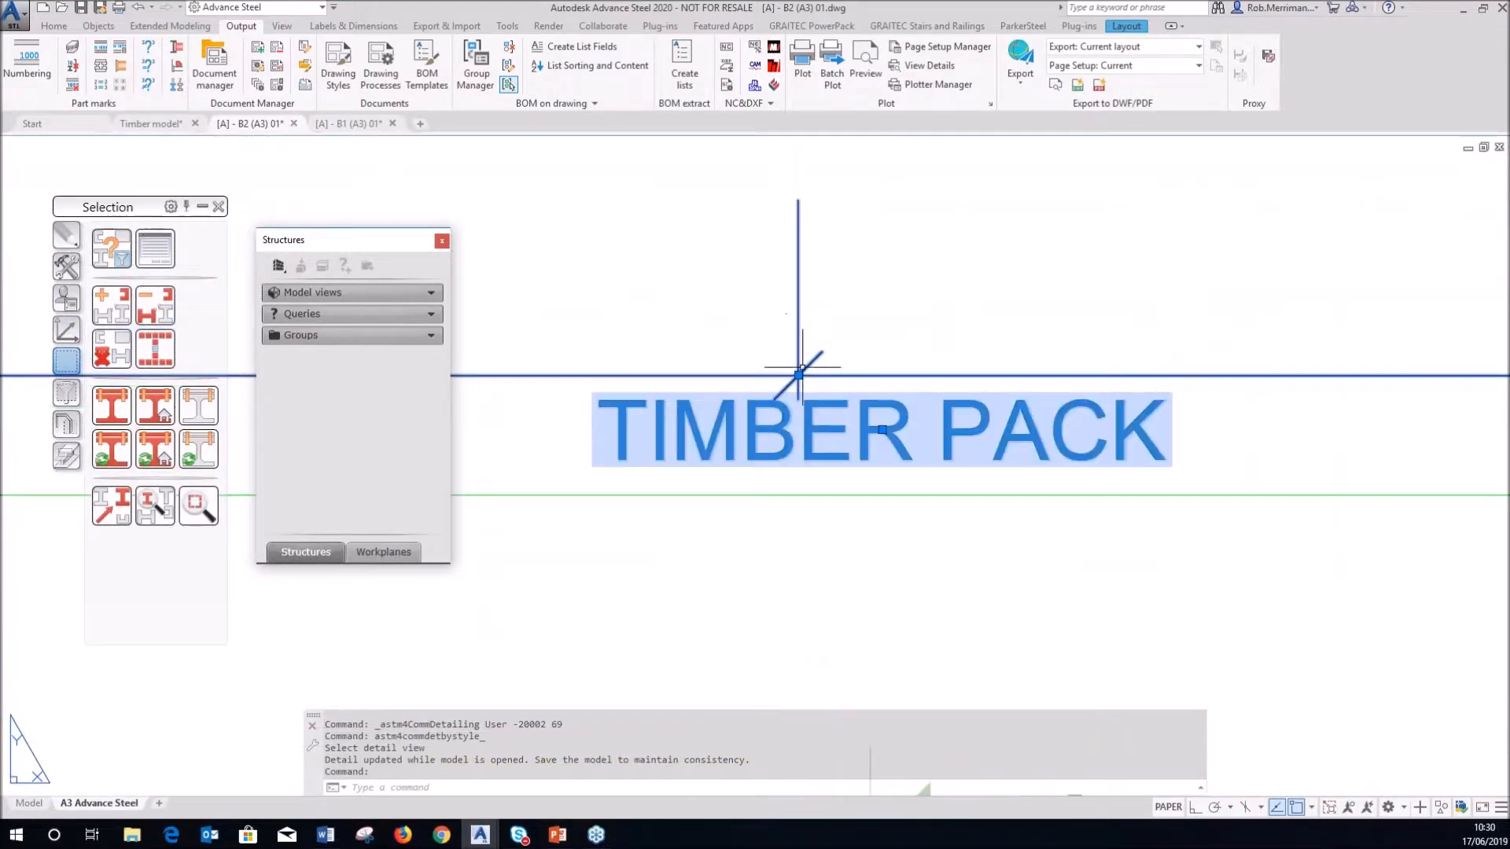
pyautogui.press('Escape')
pyautogui.scroll(-5, 928, 440)
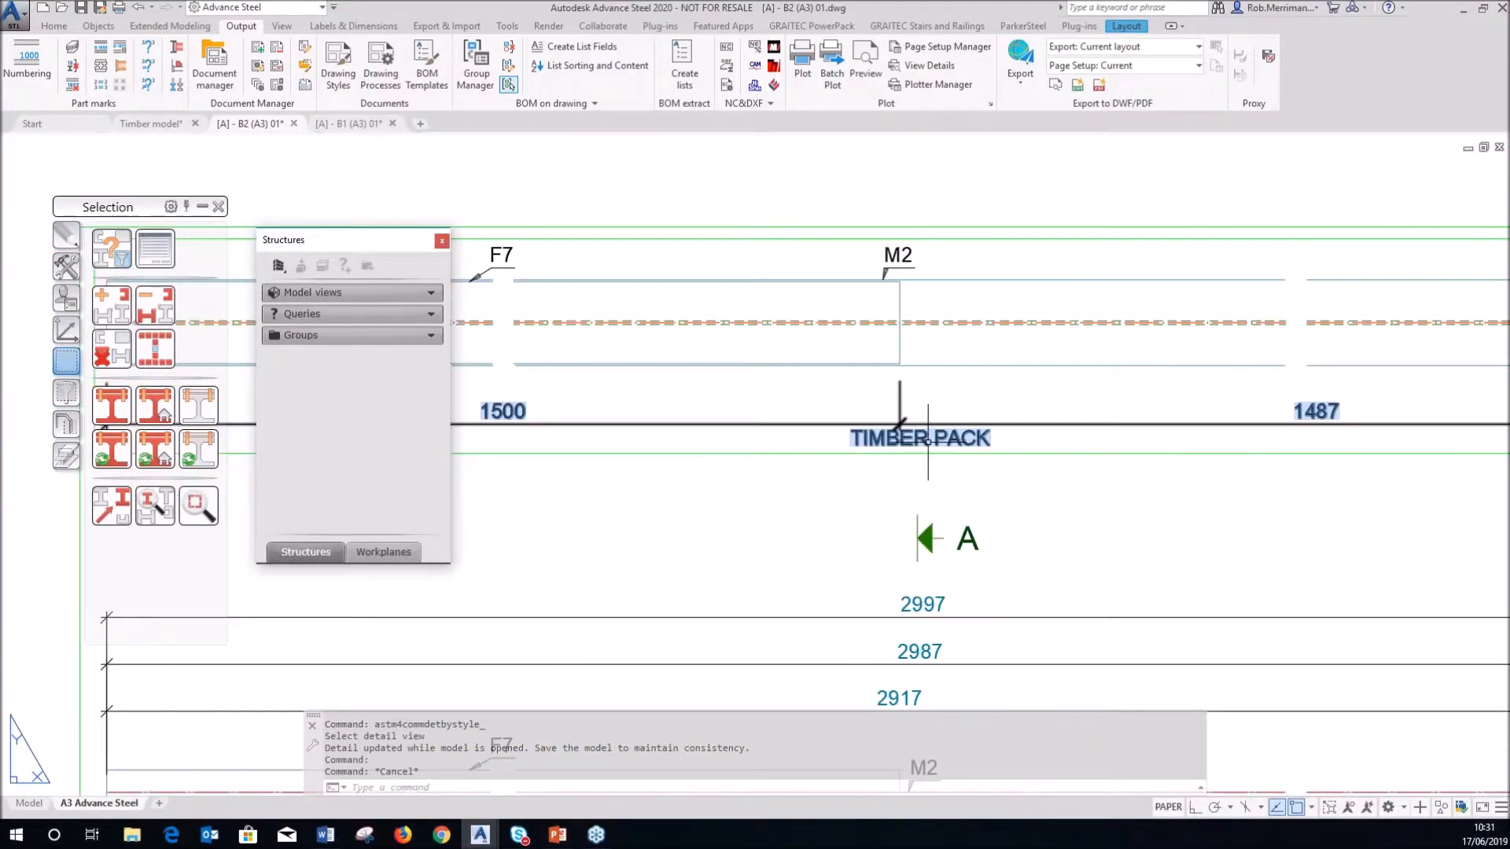
pyautogui.scroll(-5, 928, 440)
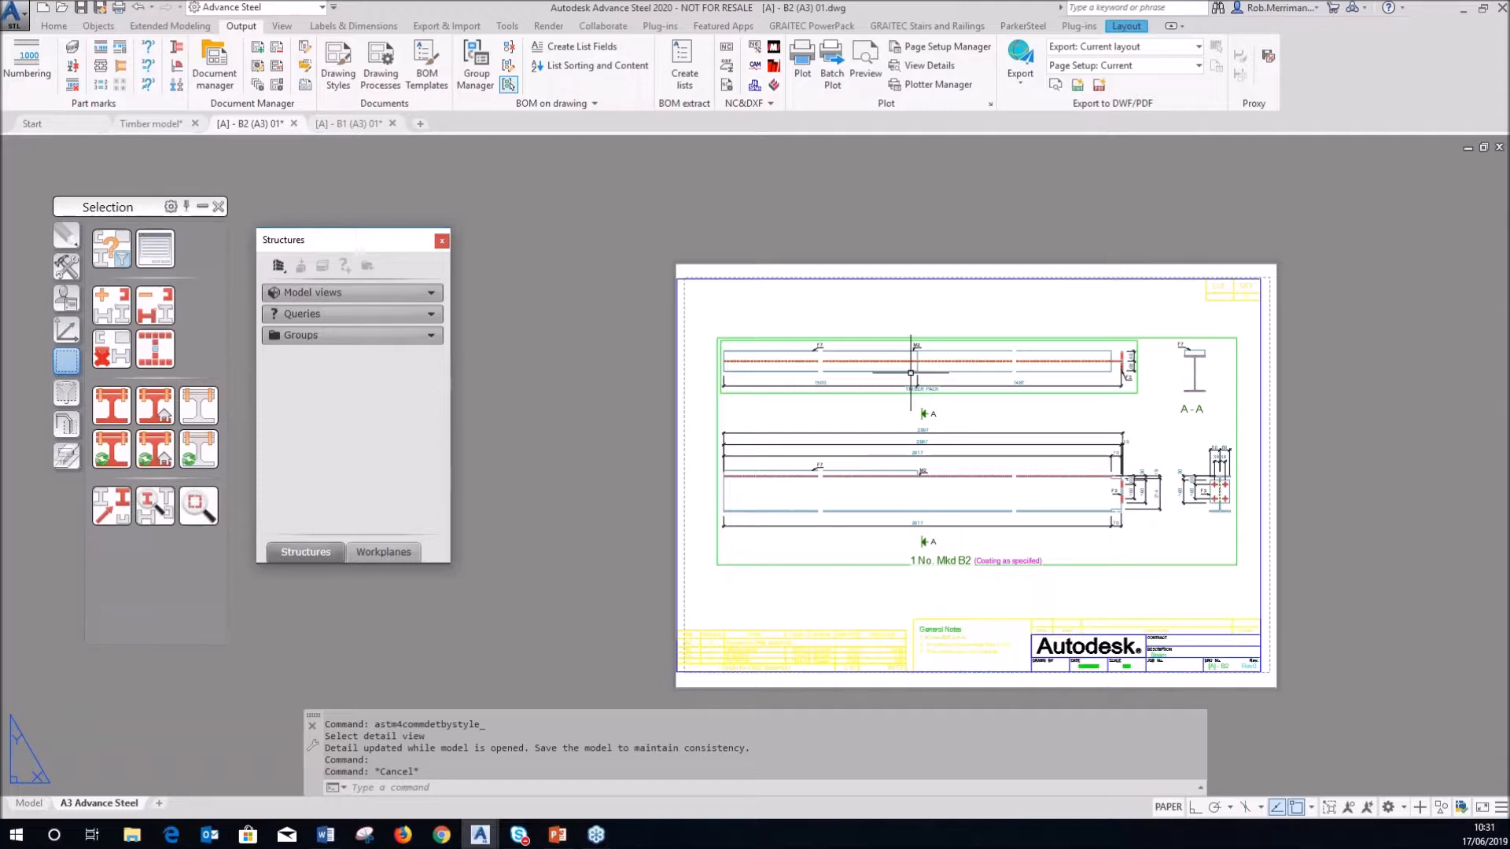
pyautogui.scroll(2, 1075, 464)
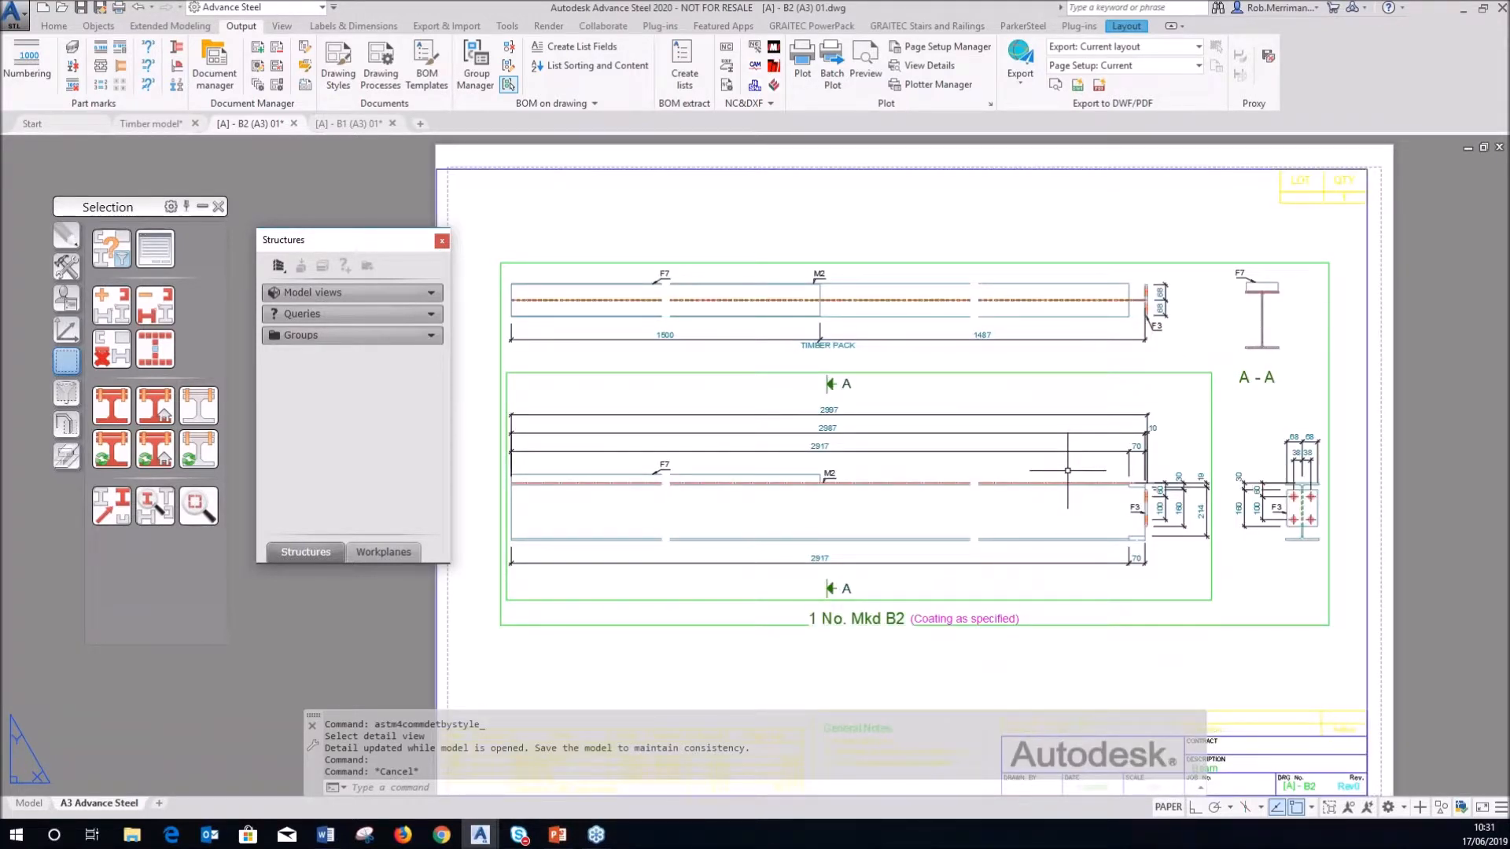
pyautogui.click(969, 339)
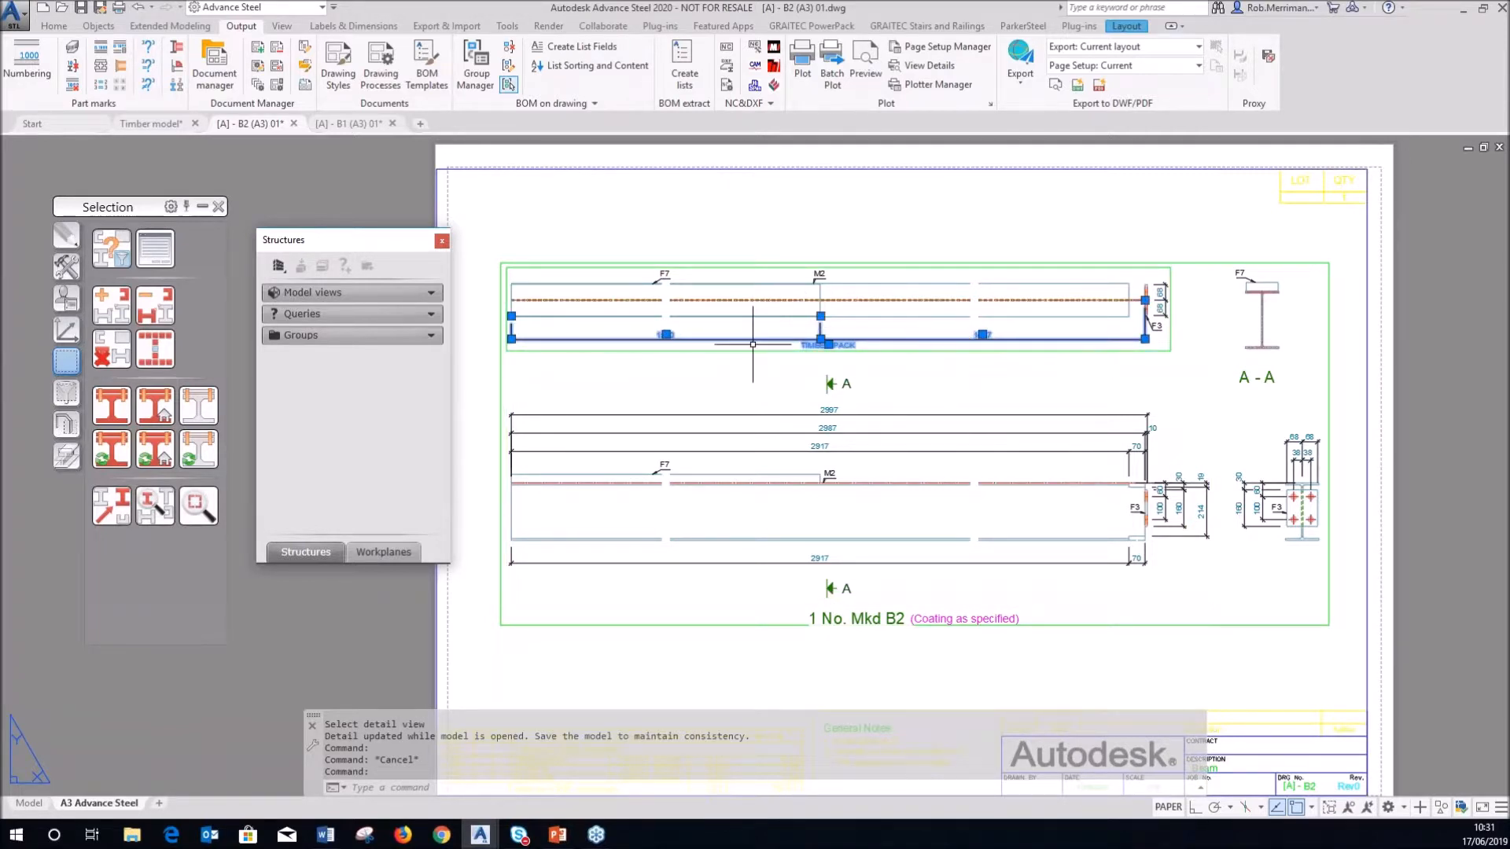
# - Close the B2 and B1 assembly drawings, saving the changes to both
pyautogui.click(292, 124)
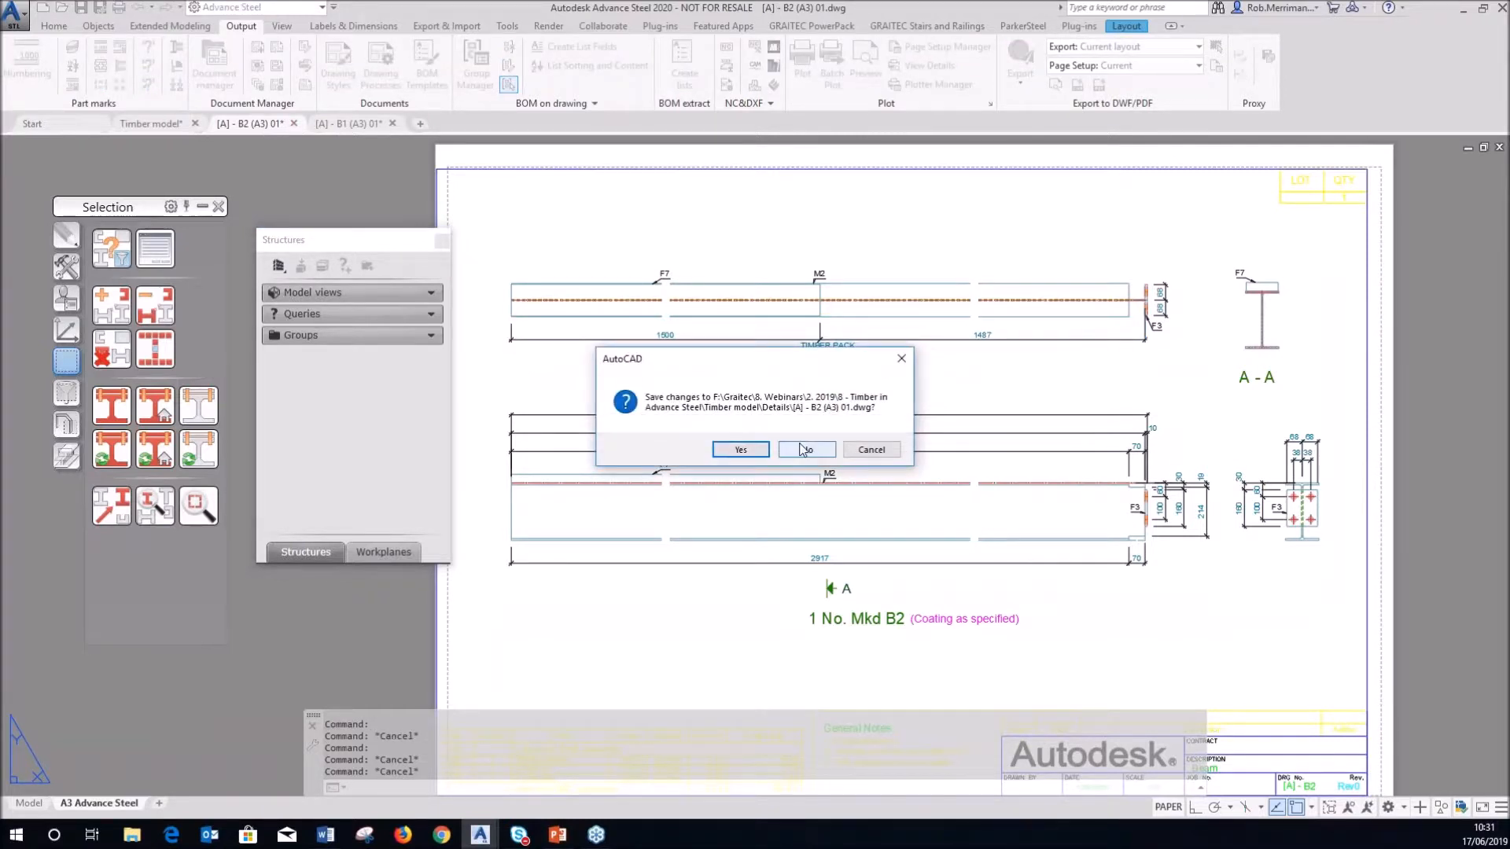
pyautogui.click(717, 448)
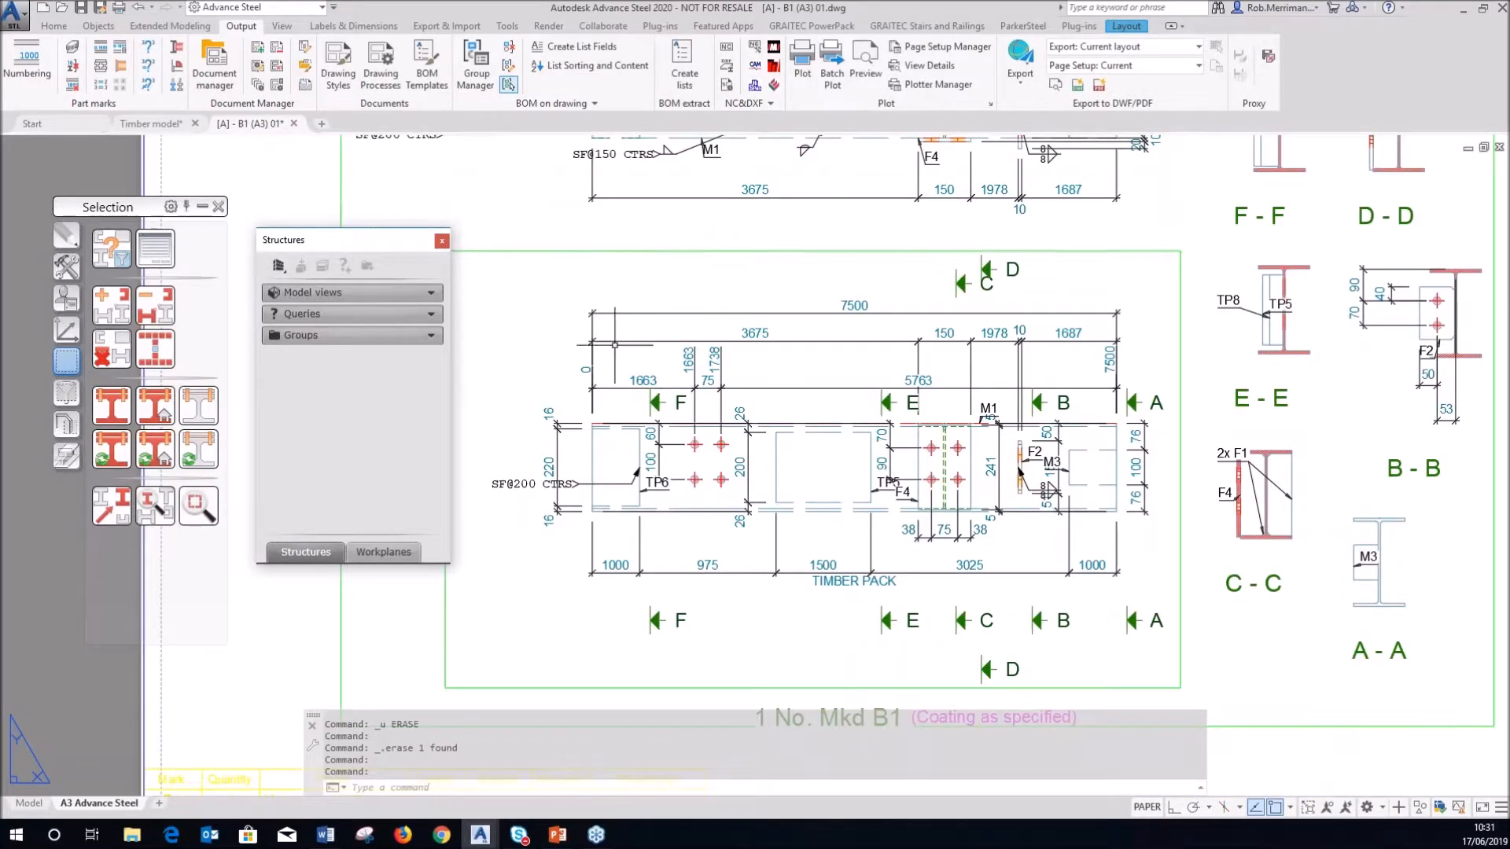
pyautogui.scroll(4, 1051, 322)
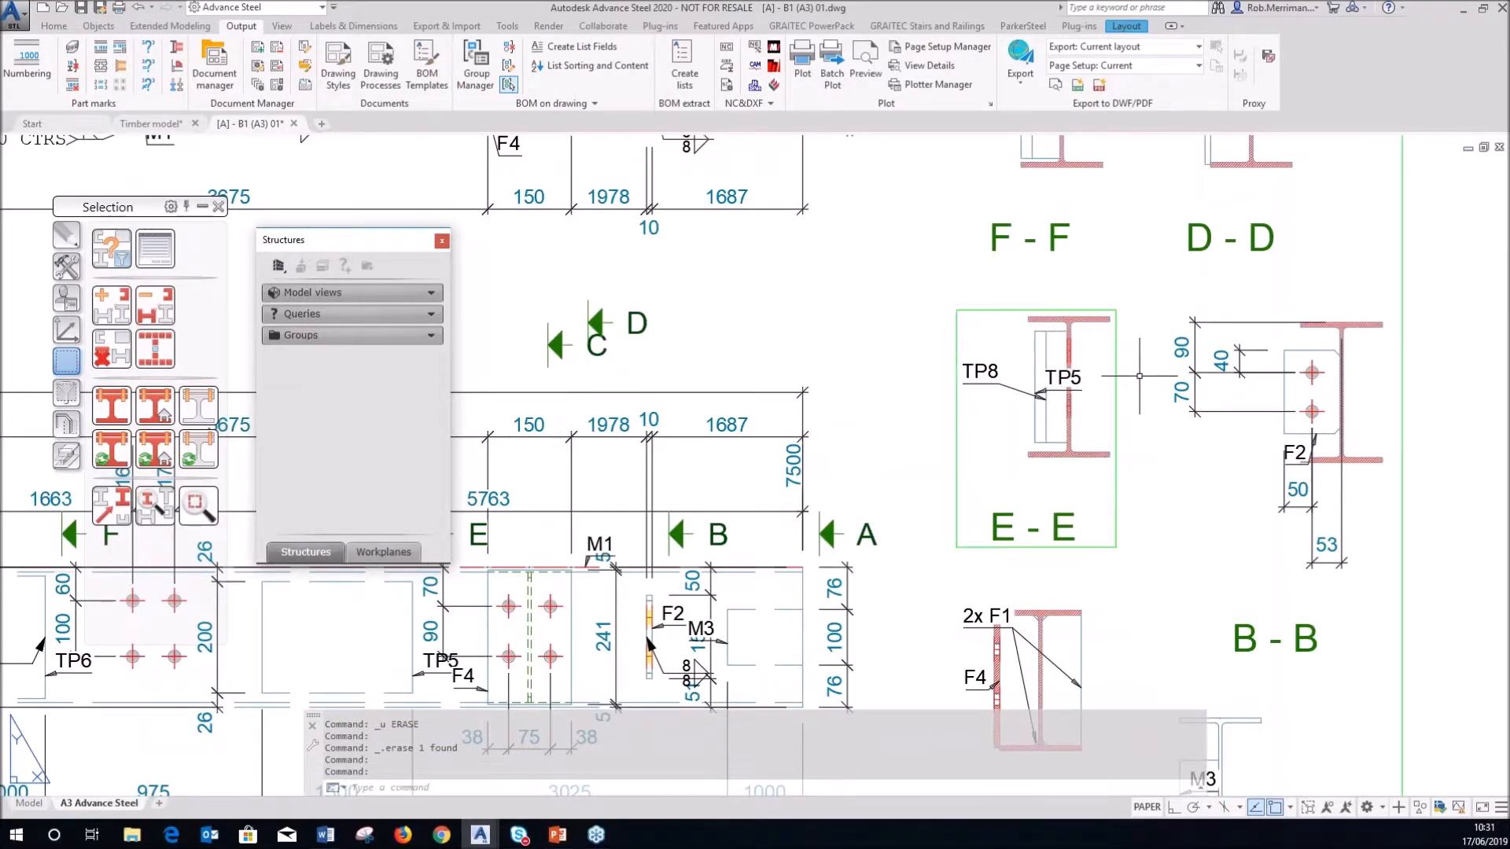
pyautogui.scroll(-3, 1145, 377)
pyautogui.scroll(-5, 1098, 512)
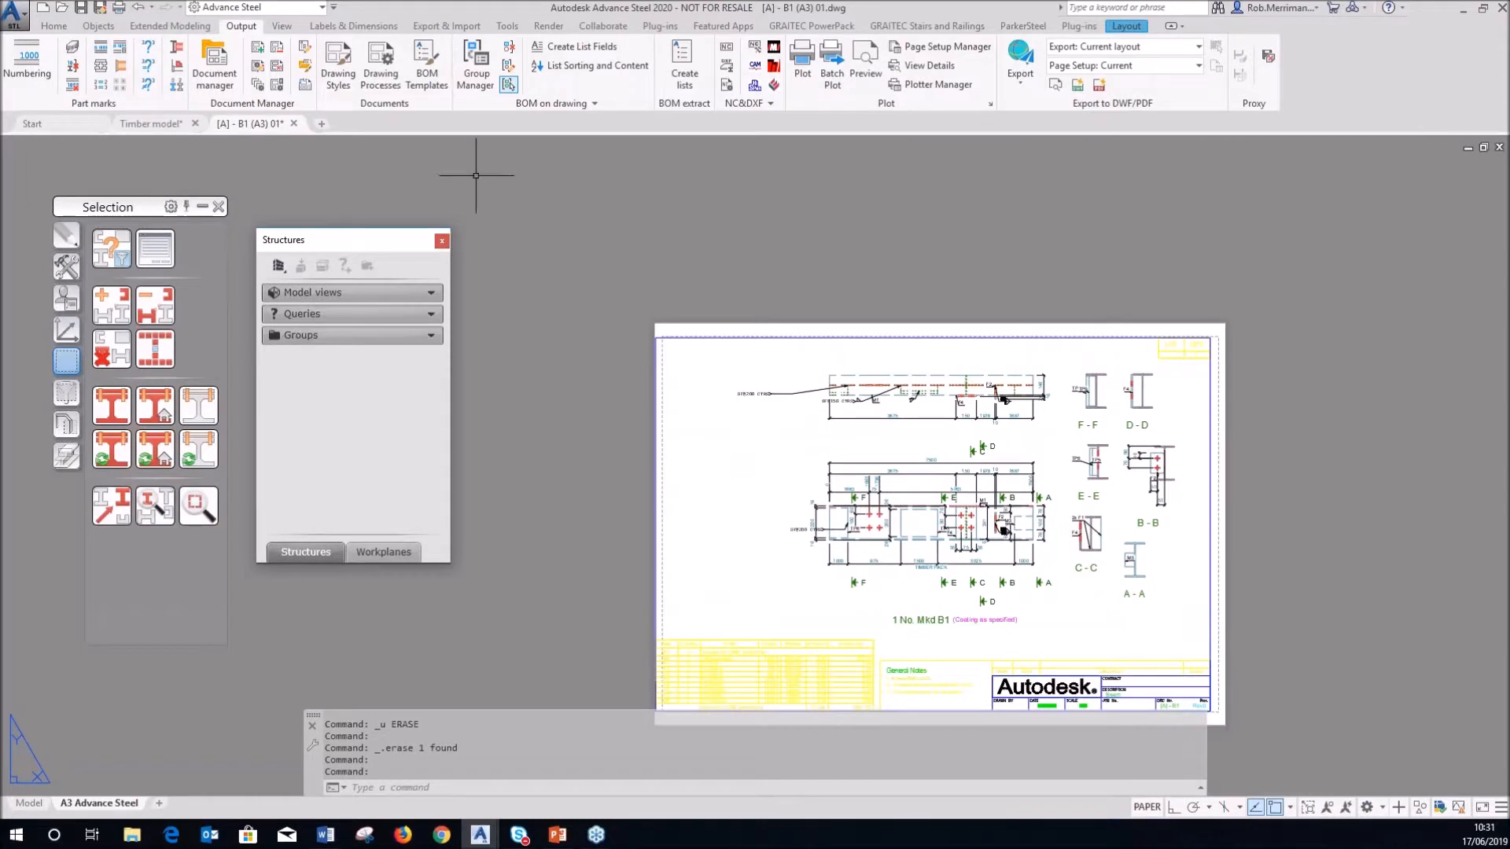
pyautogui.click(293, 124)
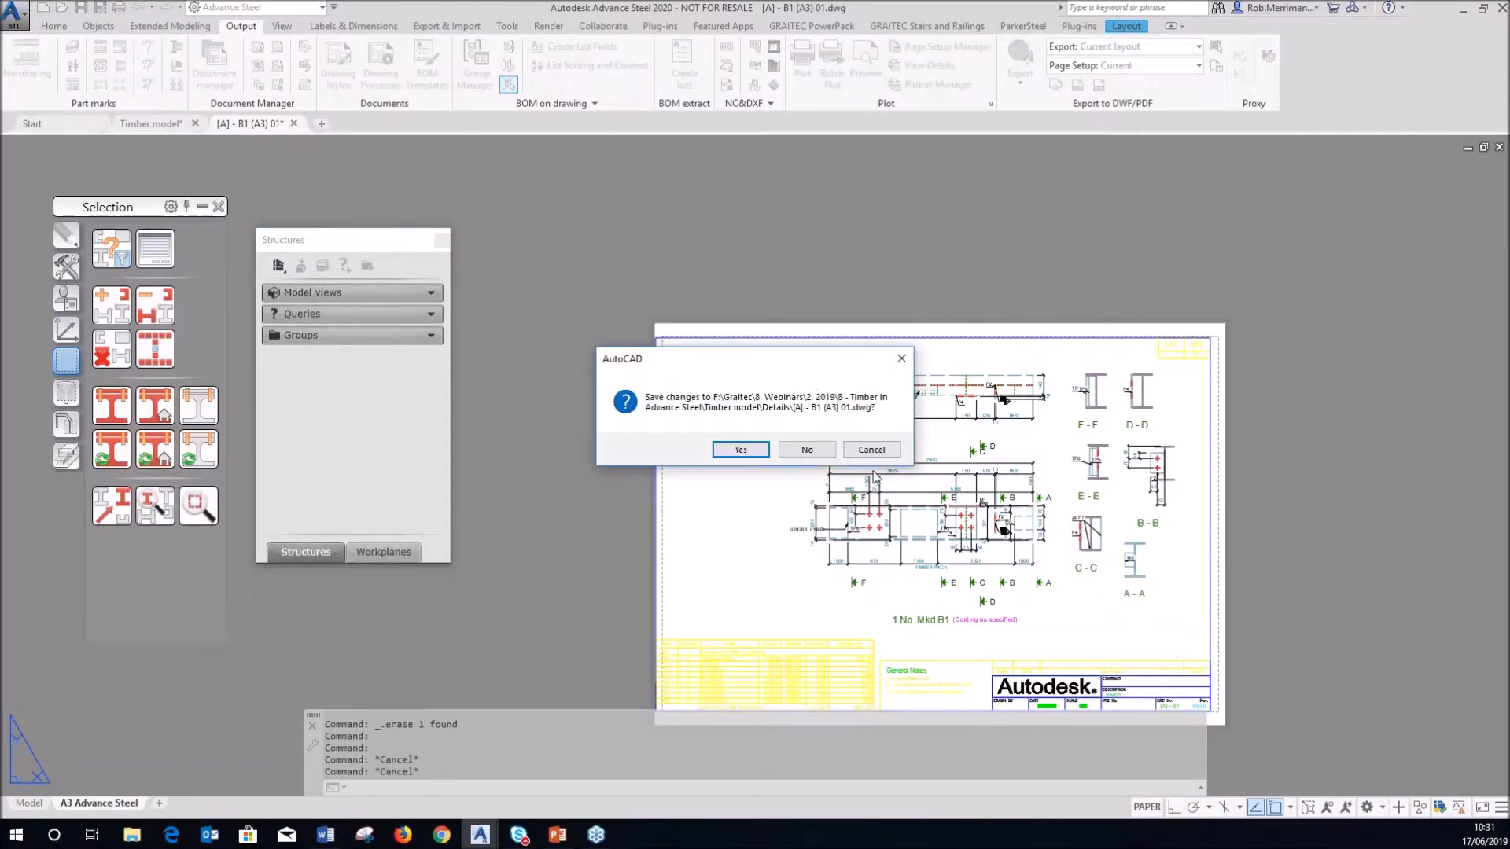
pyautogui.click(758, 452)
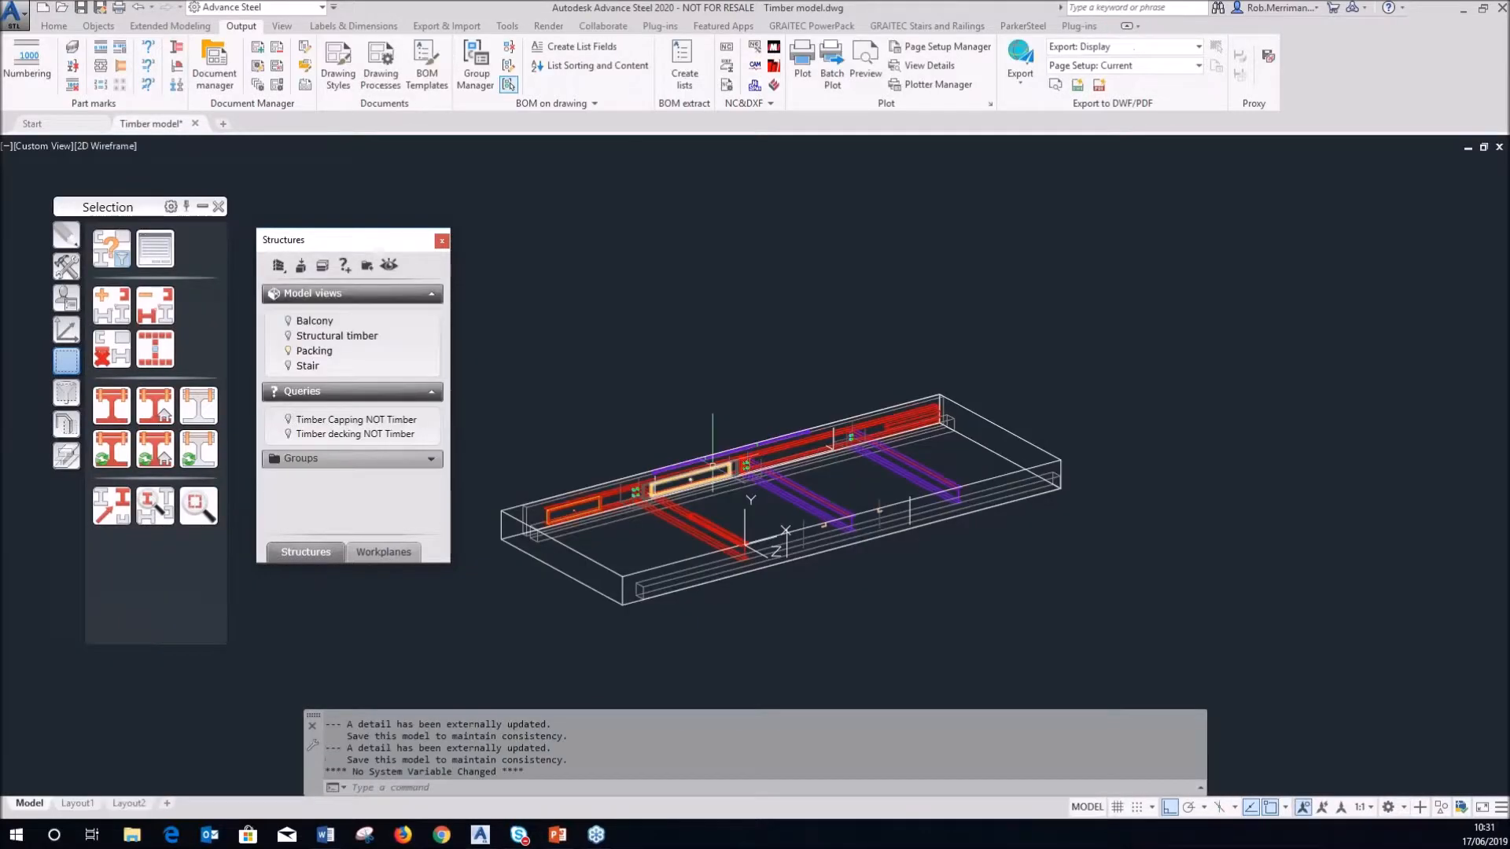
# - Unmark the model objects and replace the displayed Packing model view with the Stair and Balcony model views
pyautogui.click(117, 357)
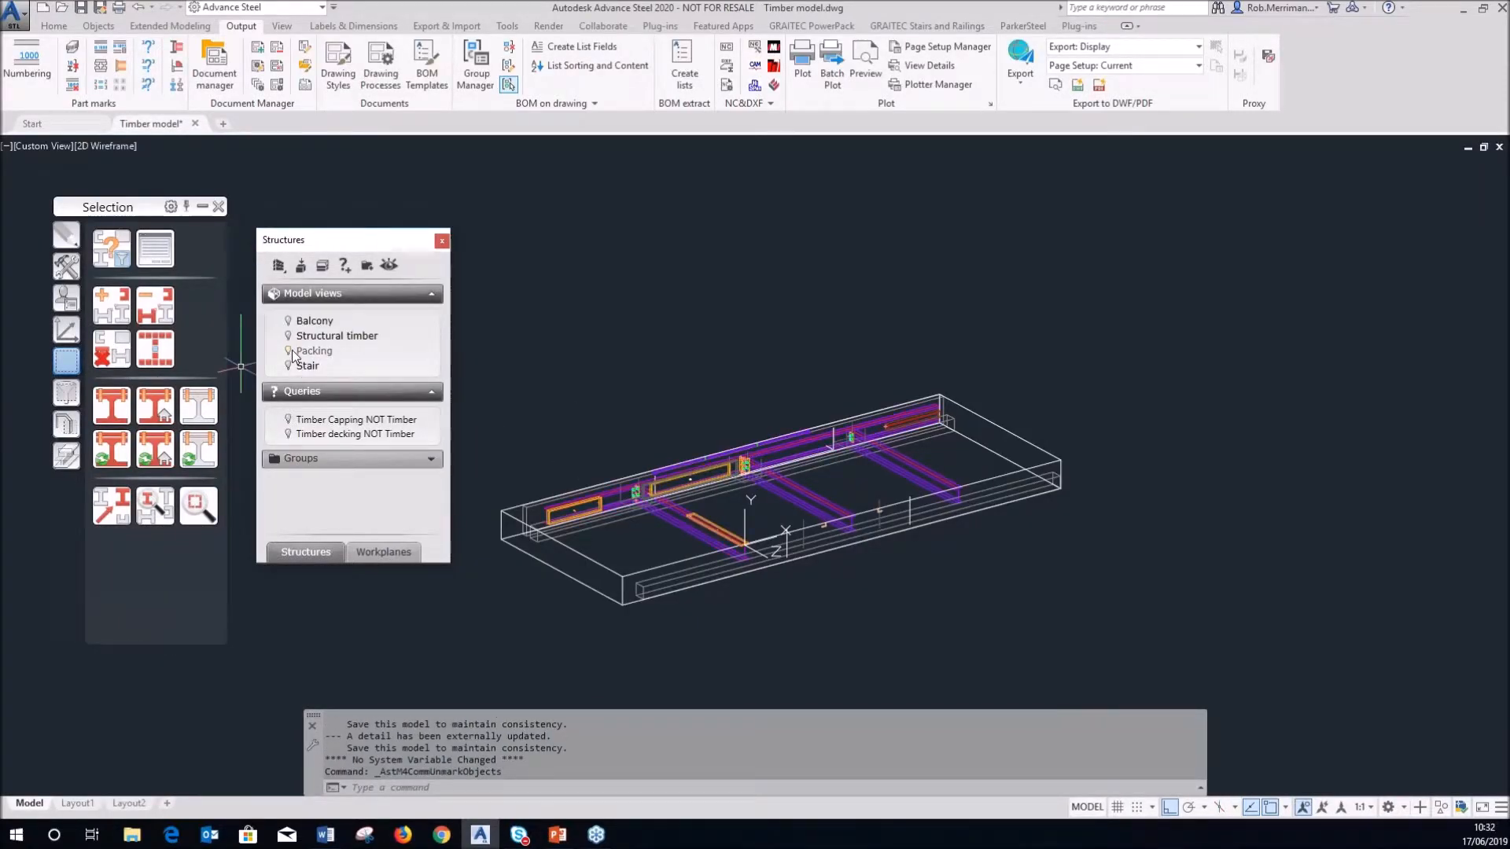
pyautogui.click(291, 351)
pyautogui.click(300, 367)
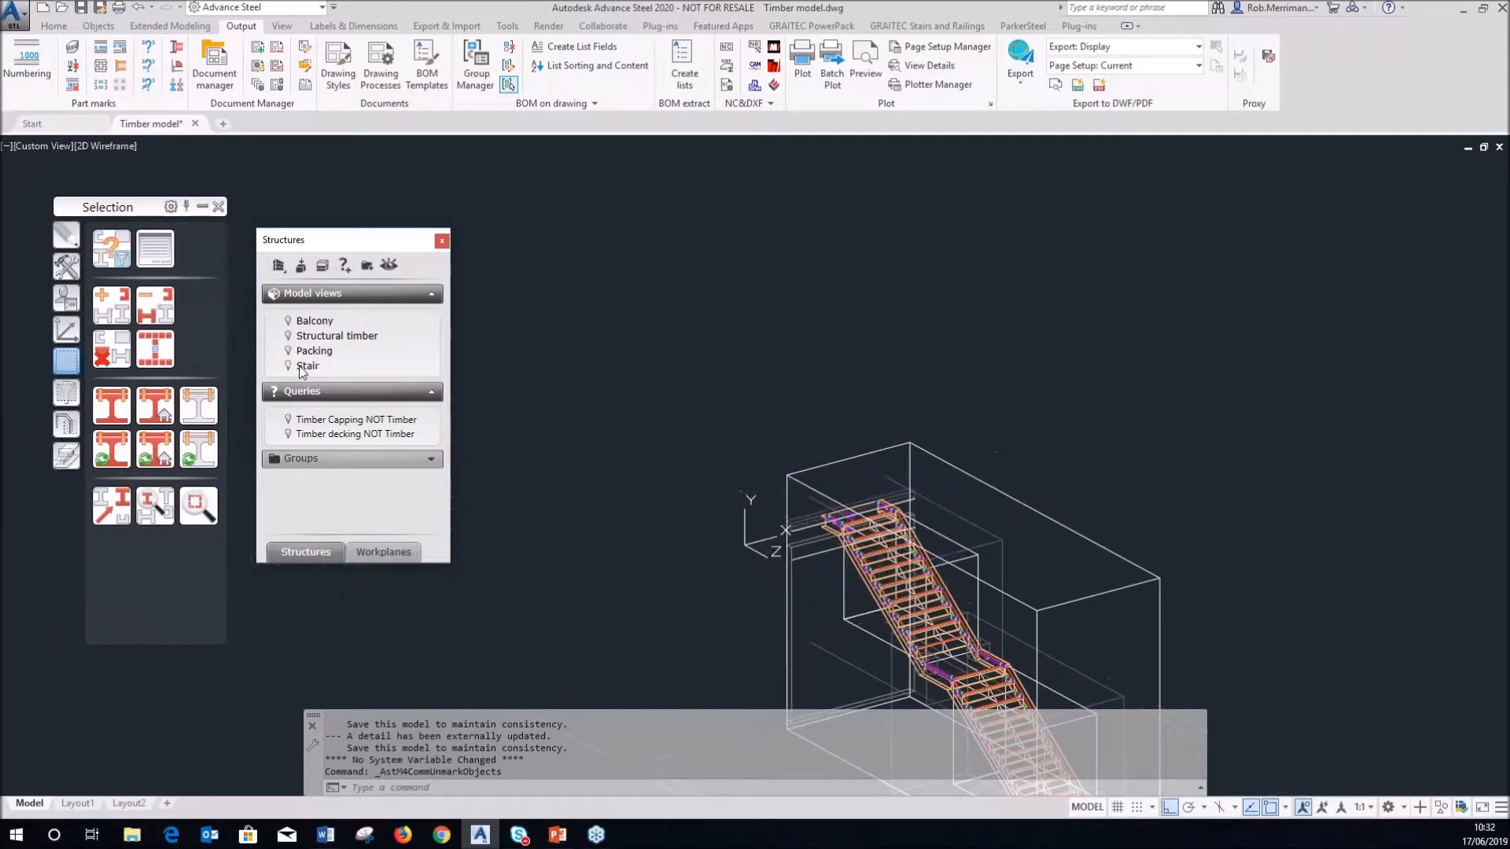
pyautogui.click(331, 337)
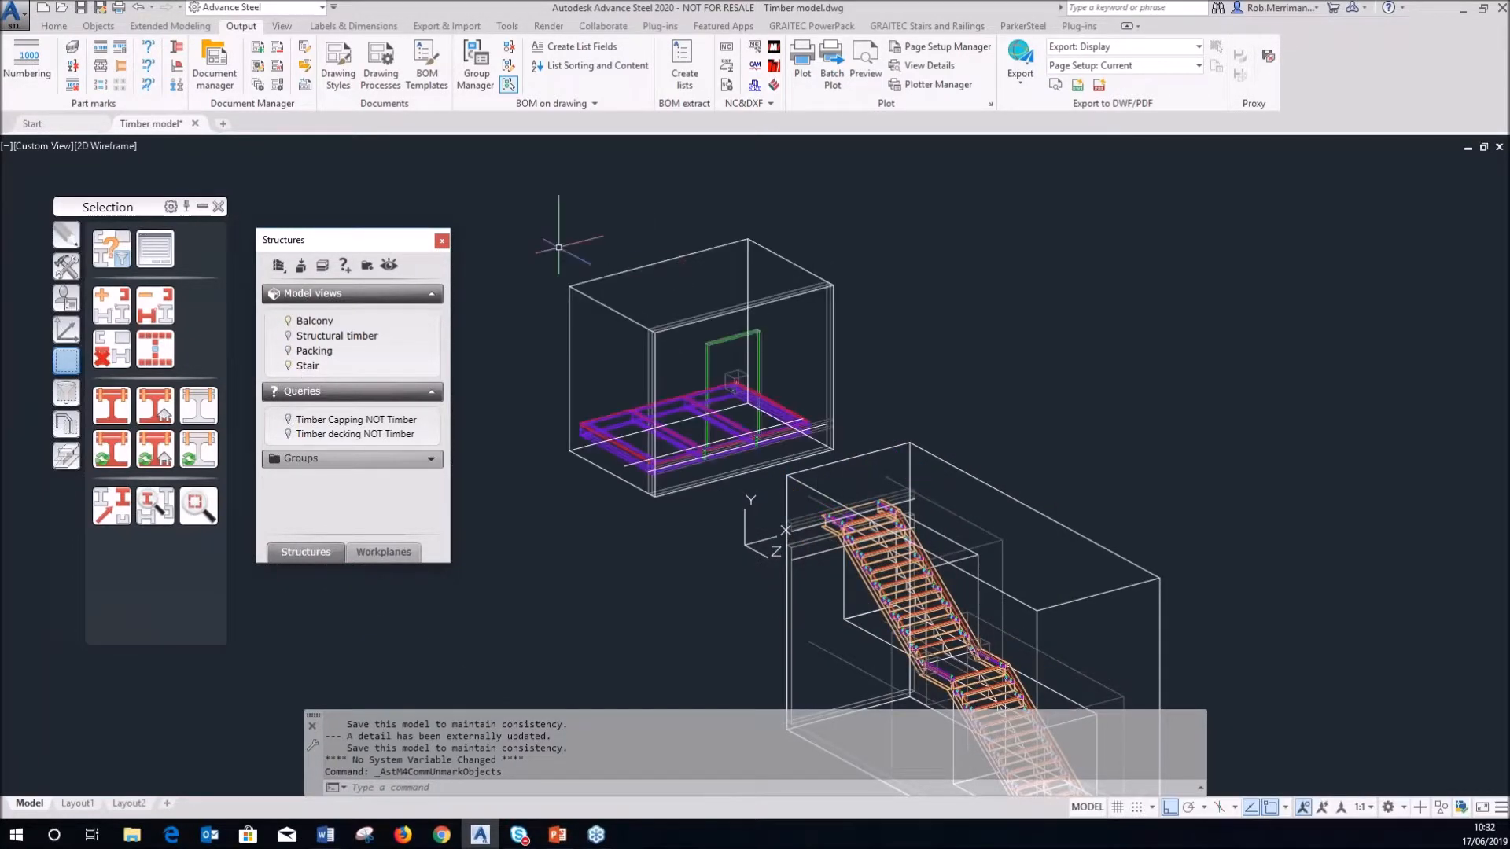
# - Display the balcony and stair in the Shaded visual style
pyautogui.click(106, 147)
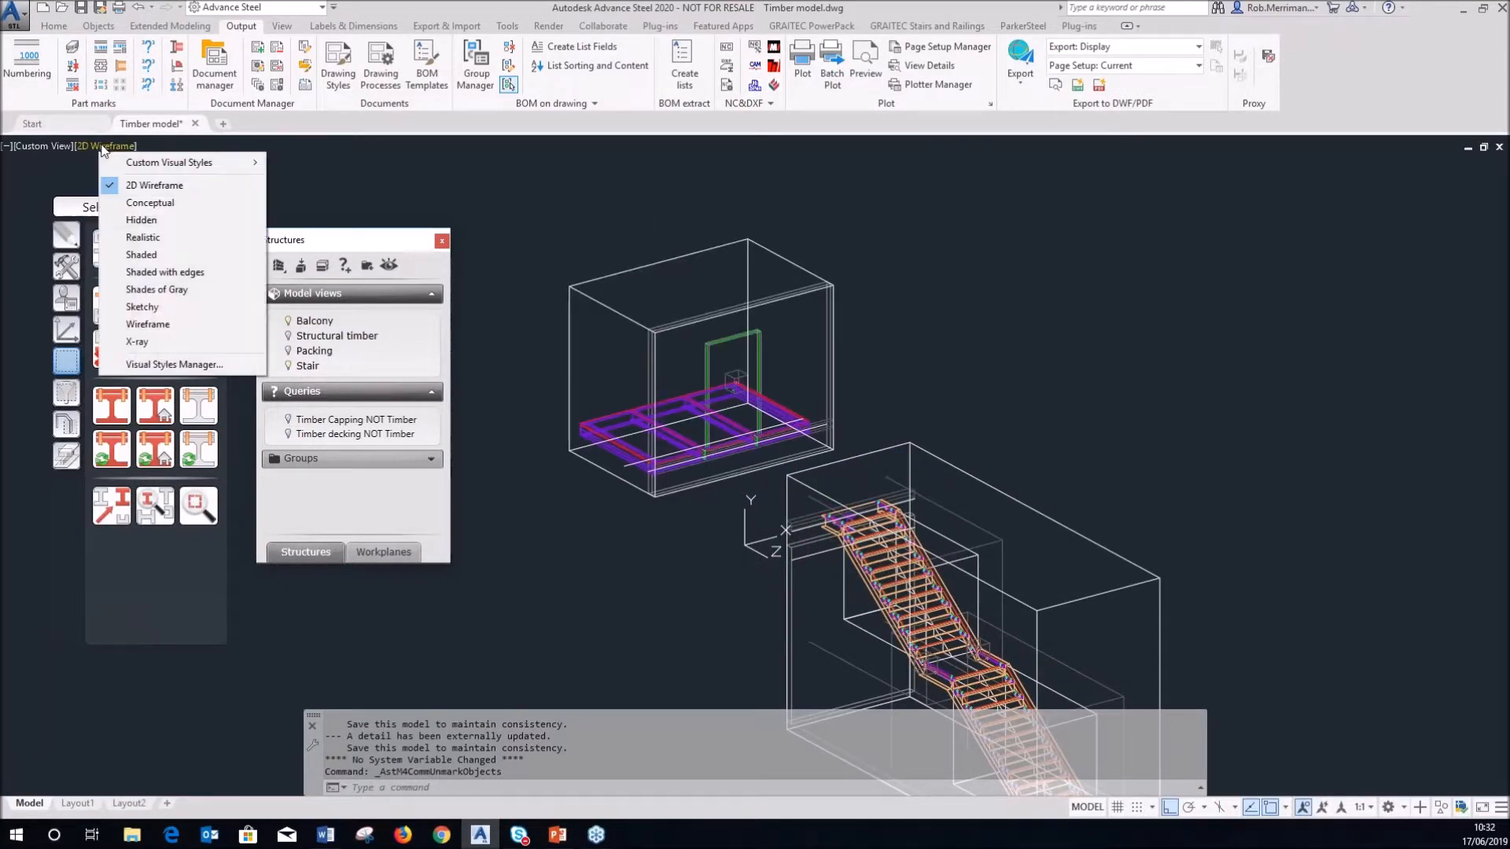
pyautogui.click(138, 257)
pyautogui.scroll(-3, 838, 354)
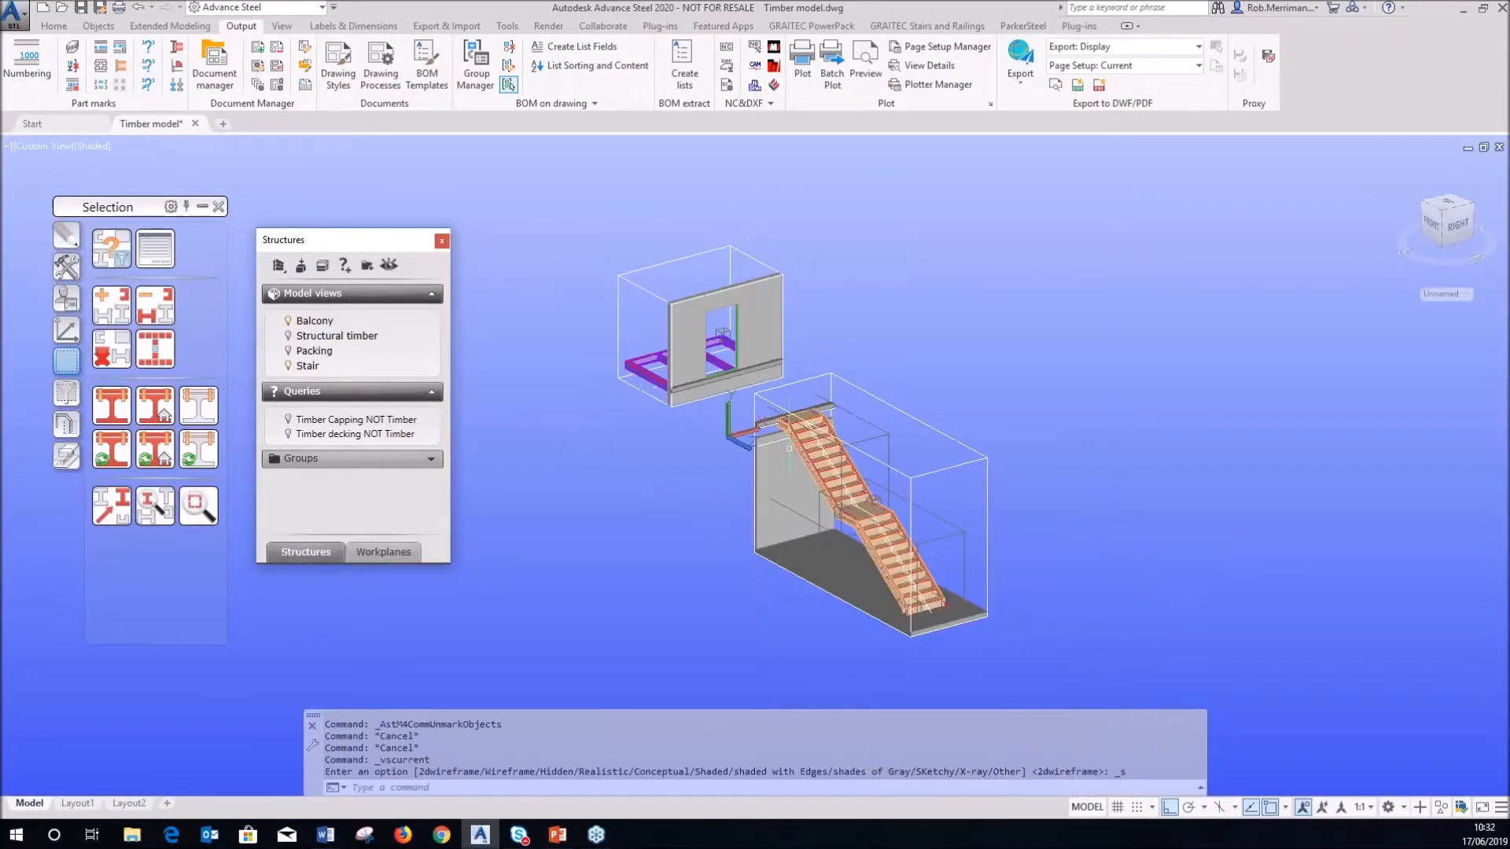
pyautogui.scroll(4, 861, 457)
pyautogui.keyDown('shift'); pyautogui.moveTo(735, 410); pyautogui.dragTo(1059, 400, button='middle'); pyautogui.keyUp('shift')
pyautogui.scroll(-2, 1058, 399)
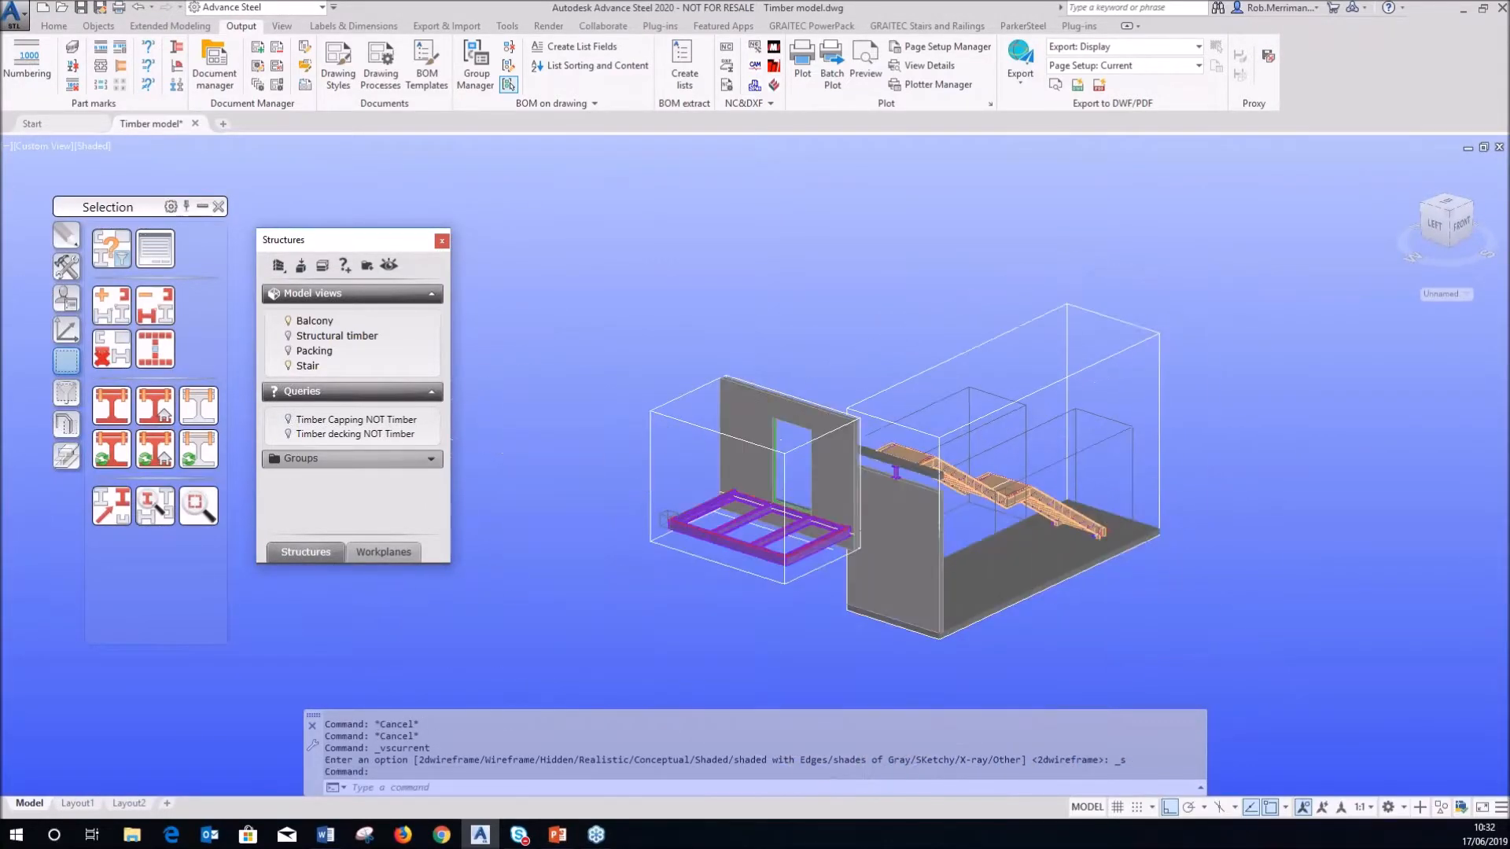
# - Display the model in the Realistic visual style and inspect the timber stair and the balcony frame from both sides
pyautogui.scroll(6, 713, 531)
pyautogui.click(88, 144)
pyautogui.click(134, 237)
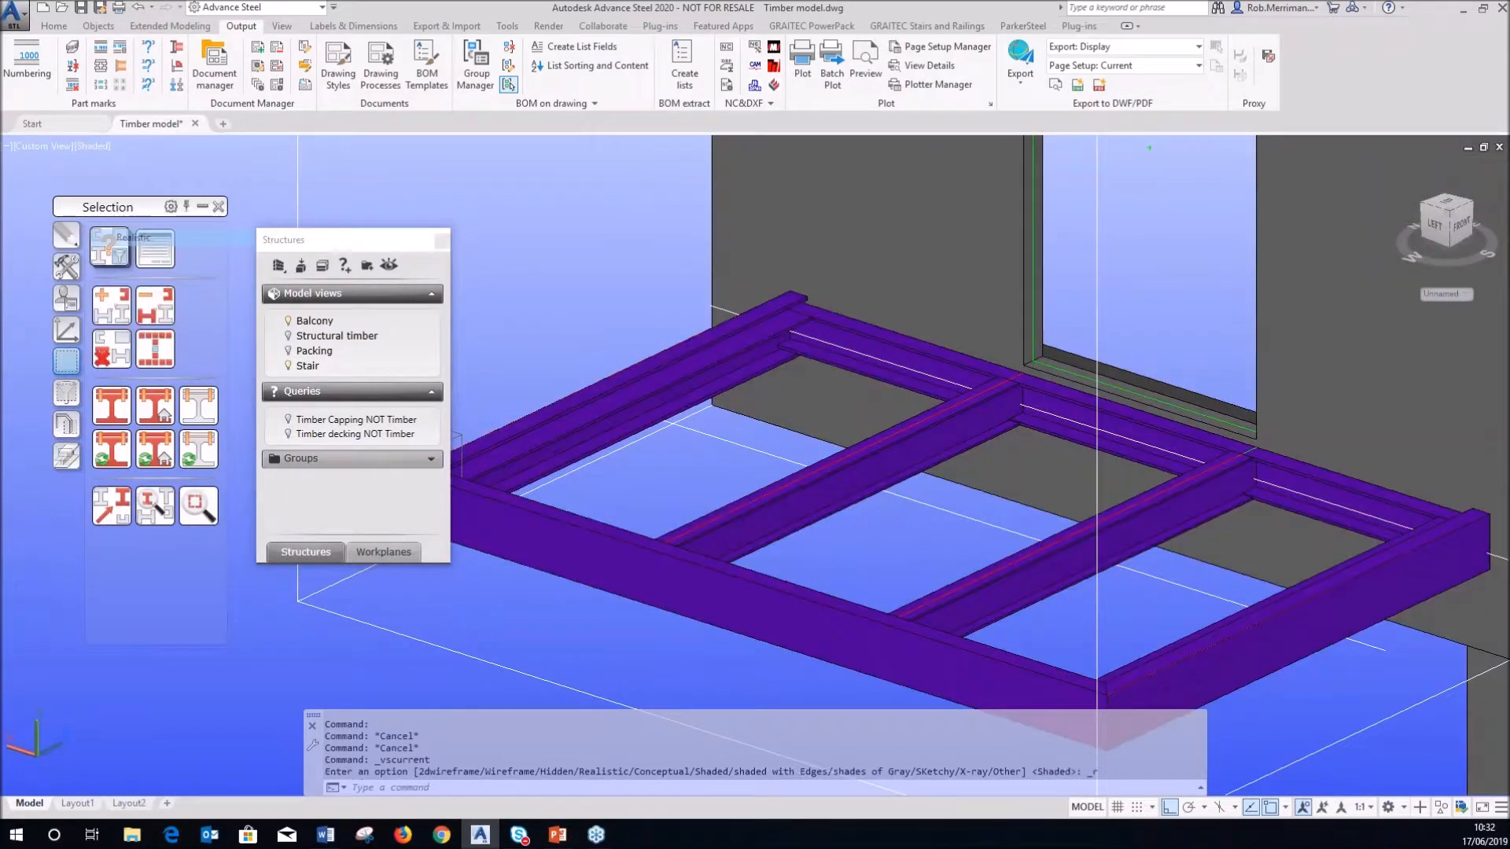
pyautogui.scroll(-2, 568, 413)
pyautogui.keyDown('shift'); pyautogui.moveTo(1053, 371); pyautogui.dragTo(721, 440, button='middle'); pyautogui.keyUp('shift')
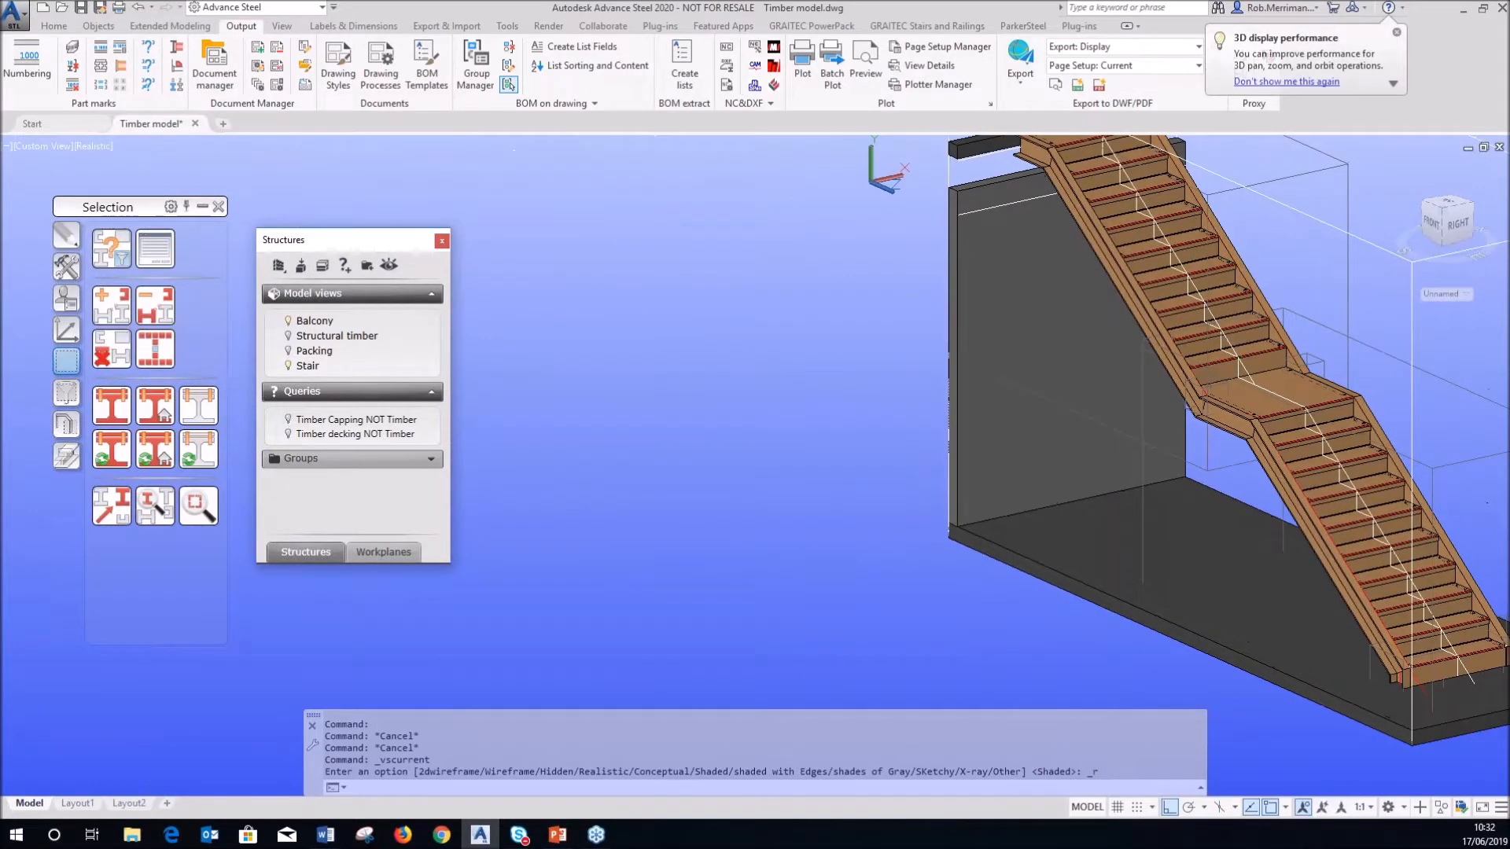
pyautogui.scroll(-3, 719, 448)
pyautogui.scroll(2, 1031, 361)
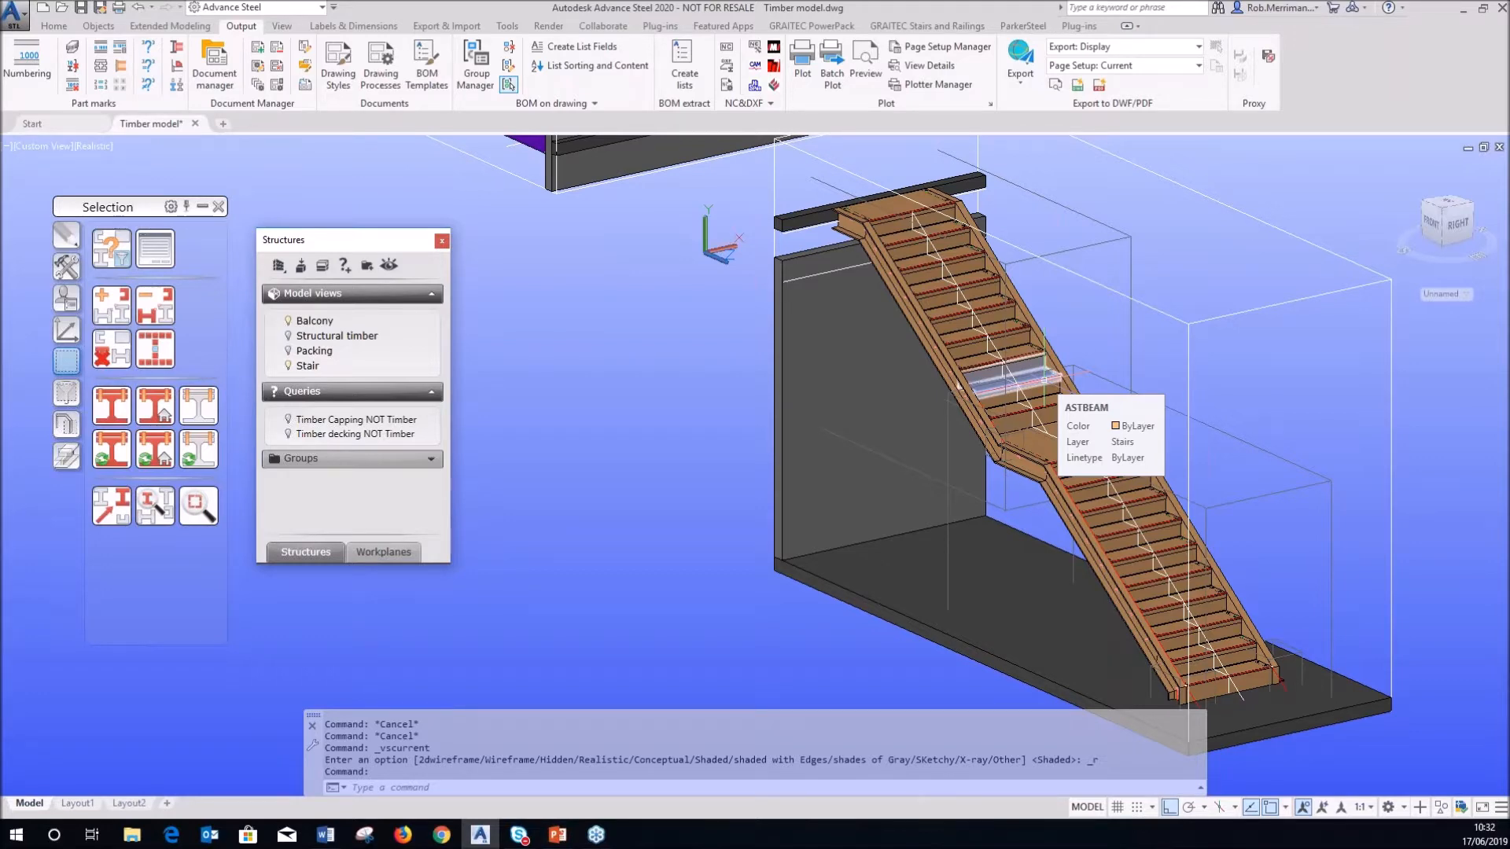
pyautogui.scroll(-3, 890, 503)
pyautogui.keyDown('shift'); pyautogui.moveTo(755, 452); pyautogui.dragTo(1129, 460, button='middle'); pyautogui.keyUp('shift')
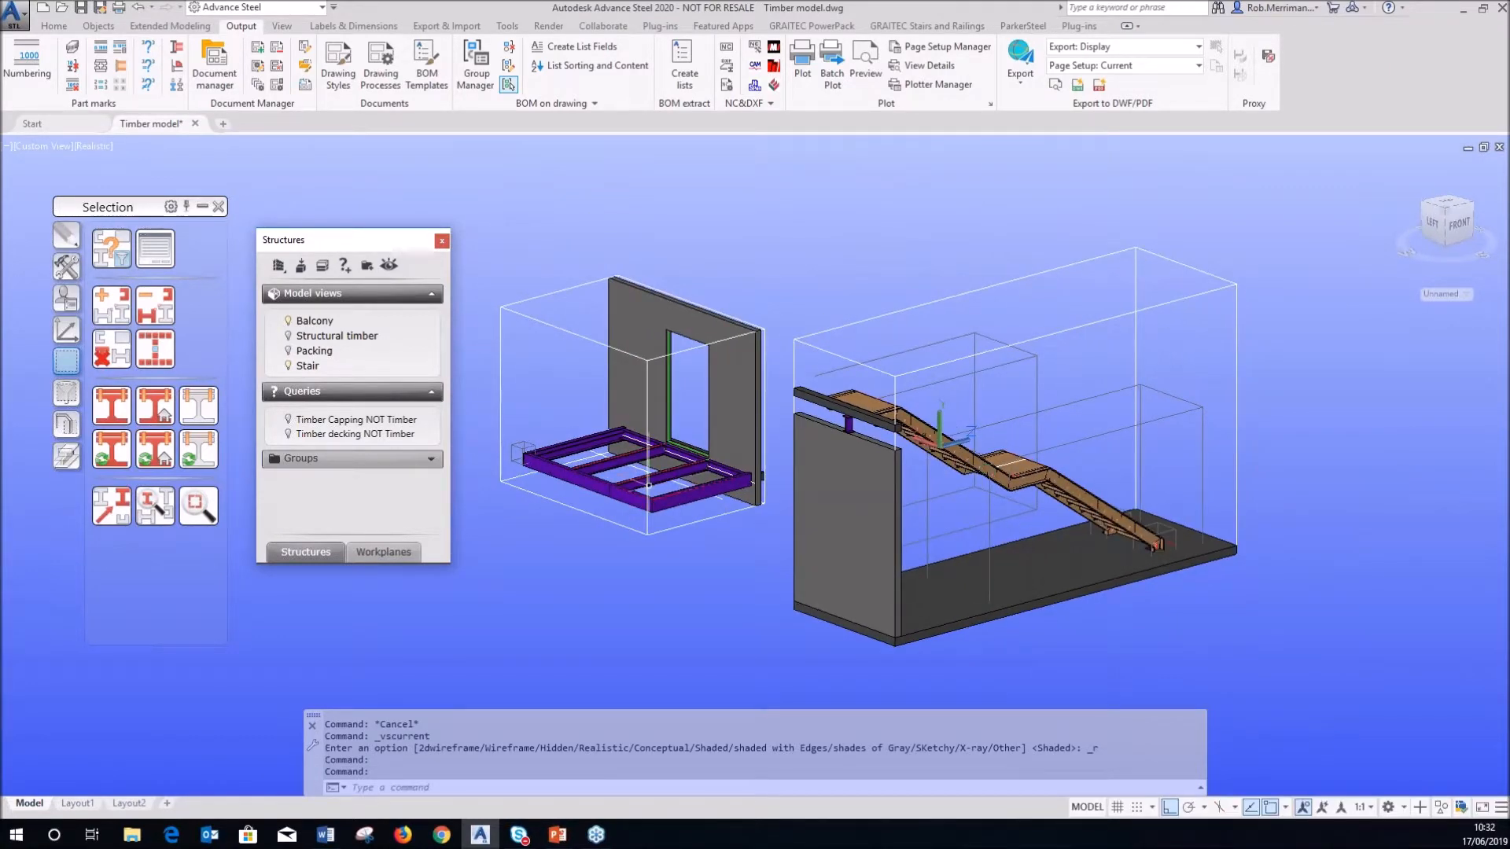
pyautogui.scroll(3, 649, 486)
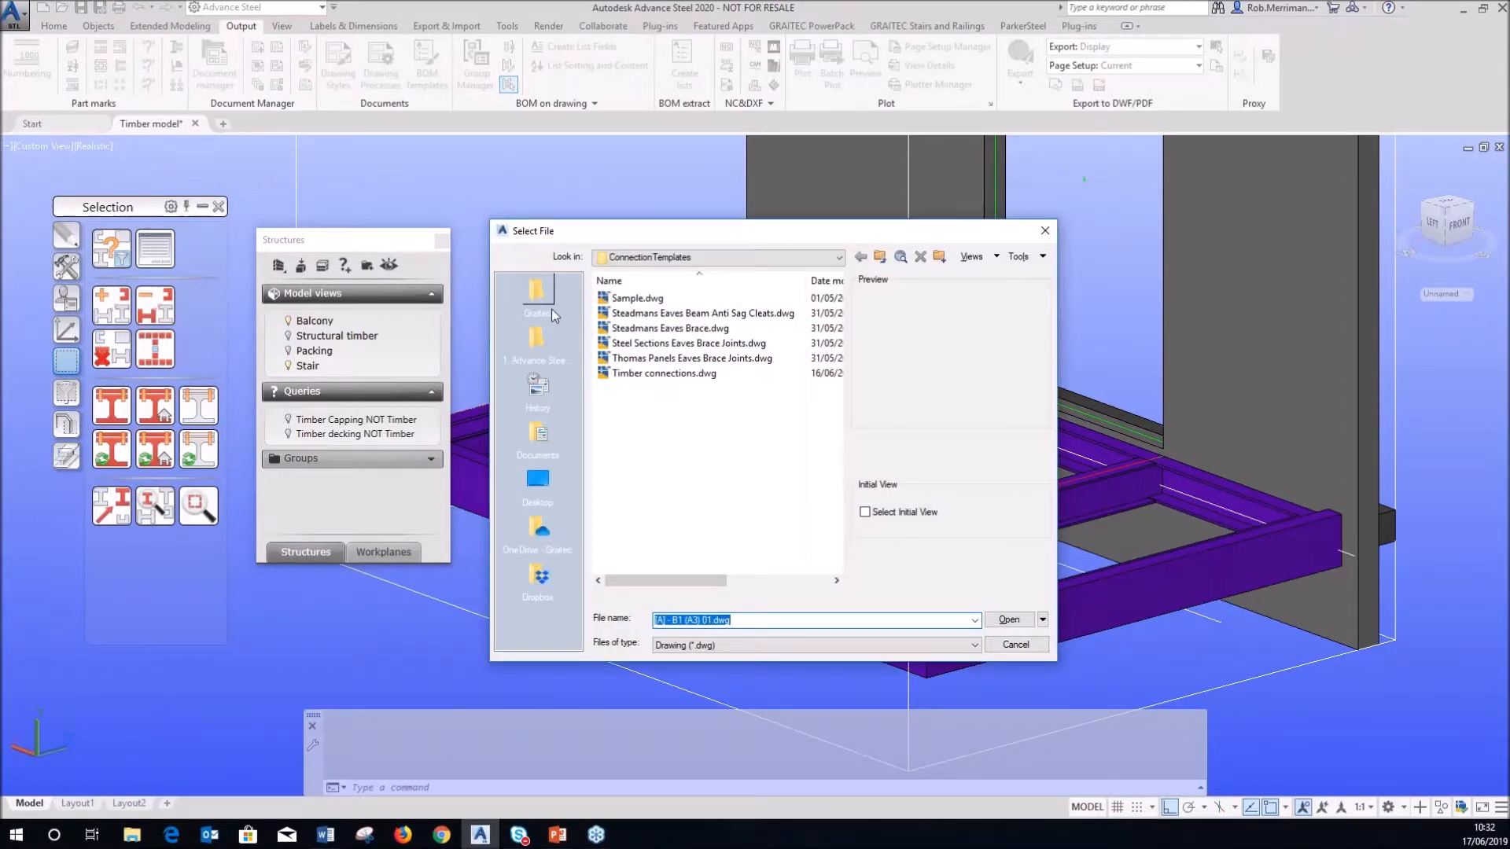
# - Open Timber User Sections.dwg from the Webinars folder 2. 2019 > 8 - Timber in Advance Steel
pyautogui.click(552, 314)
pyautogui.doubleClick(633, 388)
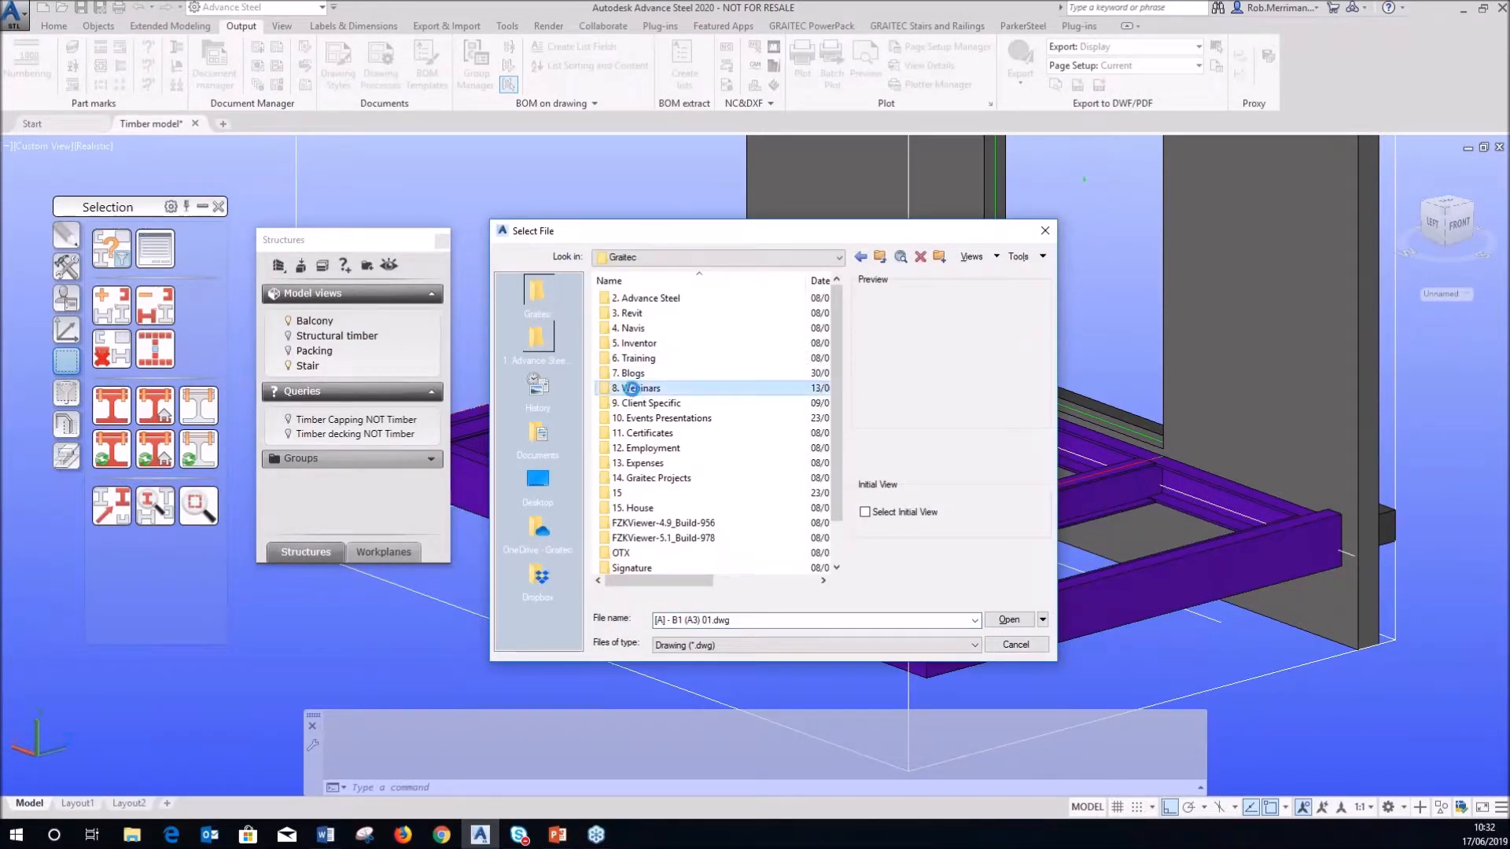
pyautogui.doubleClick(639, 317)
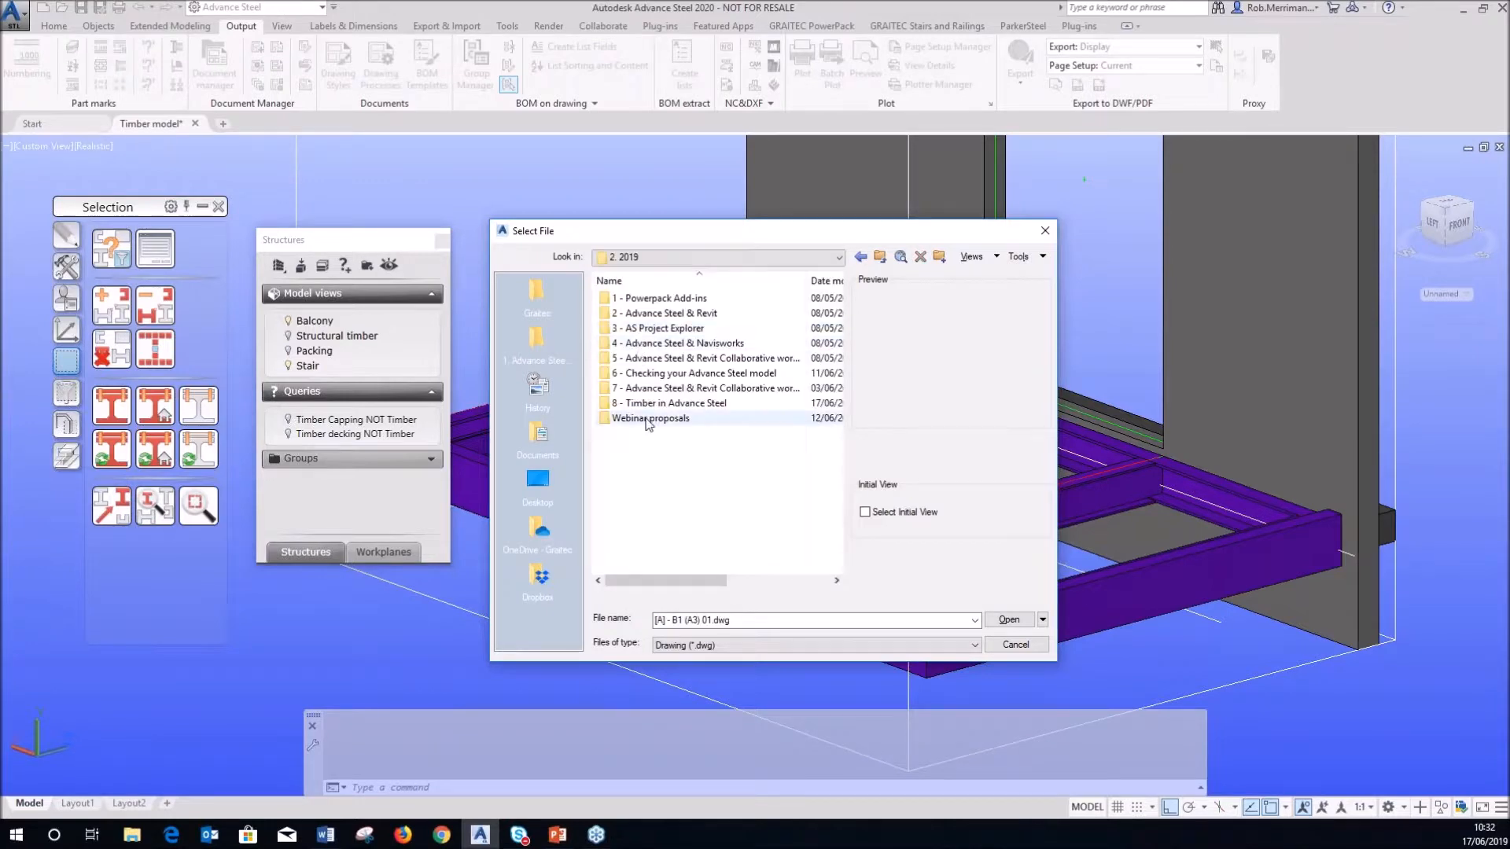
pyautogui.doubleClick(641, 403)
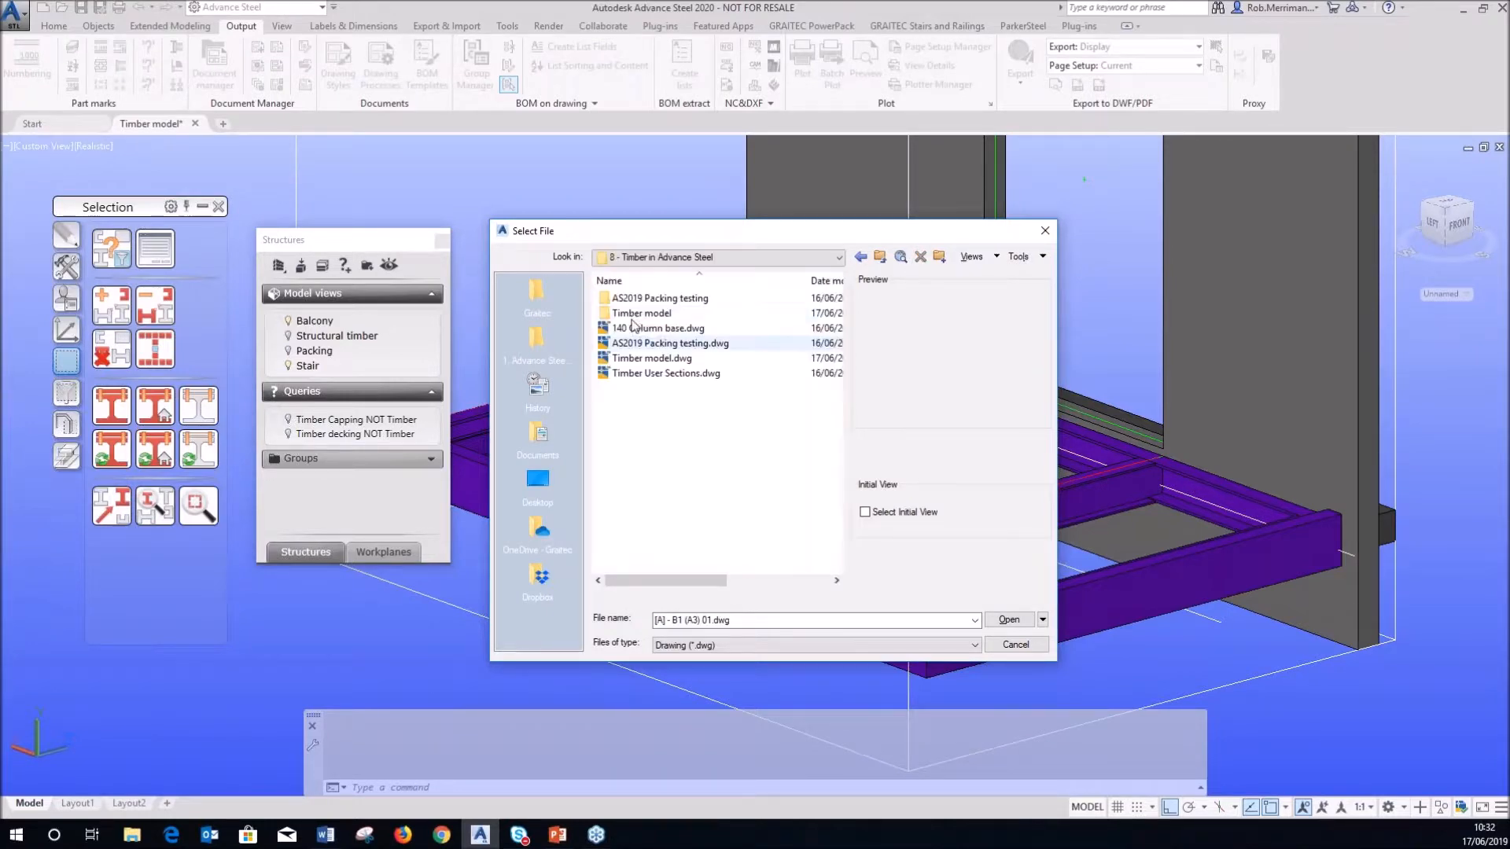
pyautogui.doubleClick(633, 374)
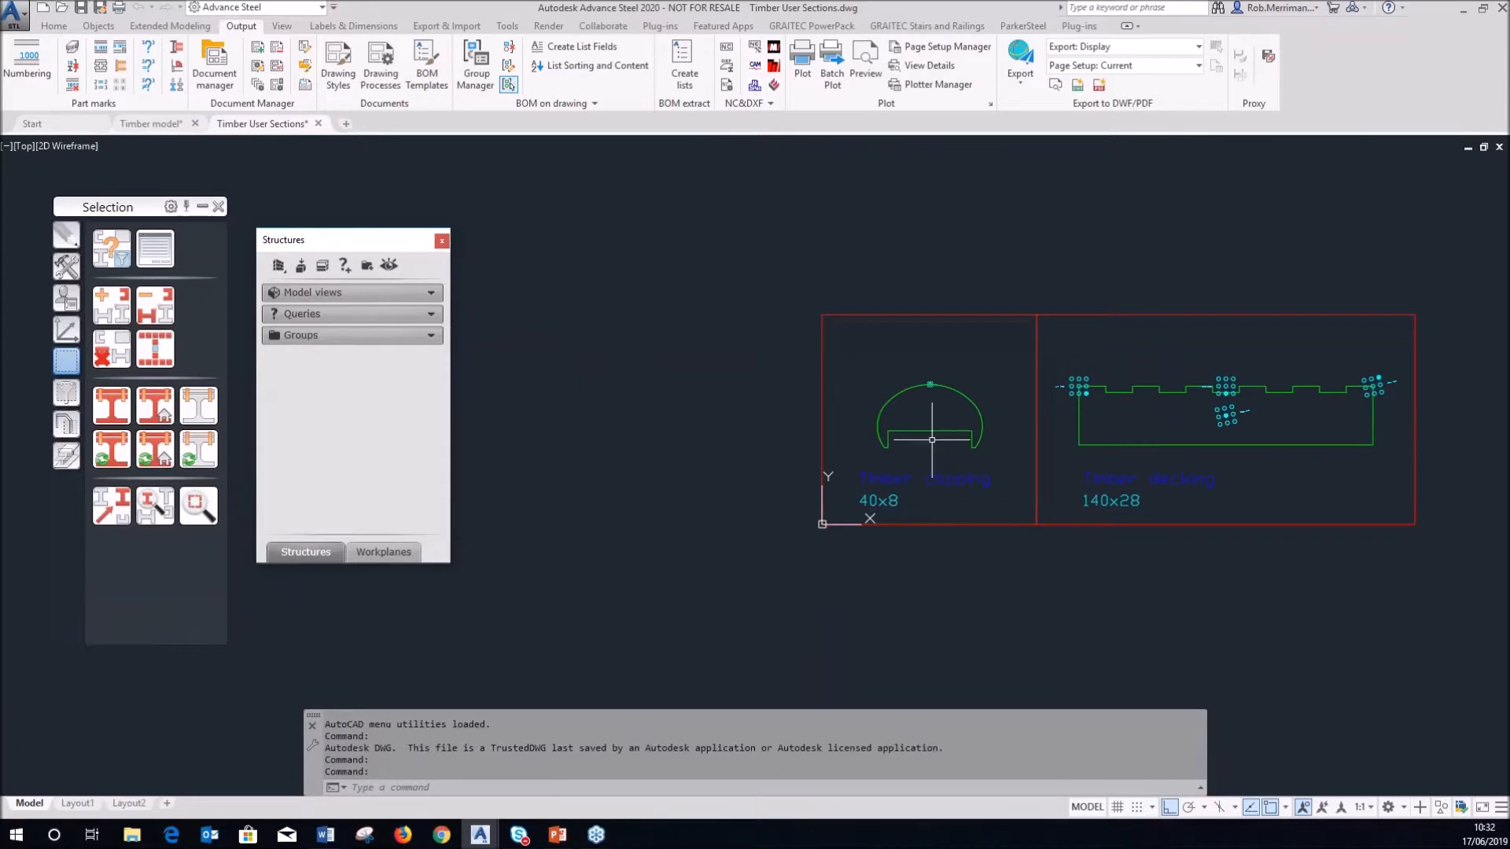
# - Examine the outline of the 40x8 Timber capping section and the neighbouring 140x28 Timber decking section
pyautogui.scroll(4, 934, 421)
pyautogui.click(941, 416)
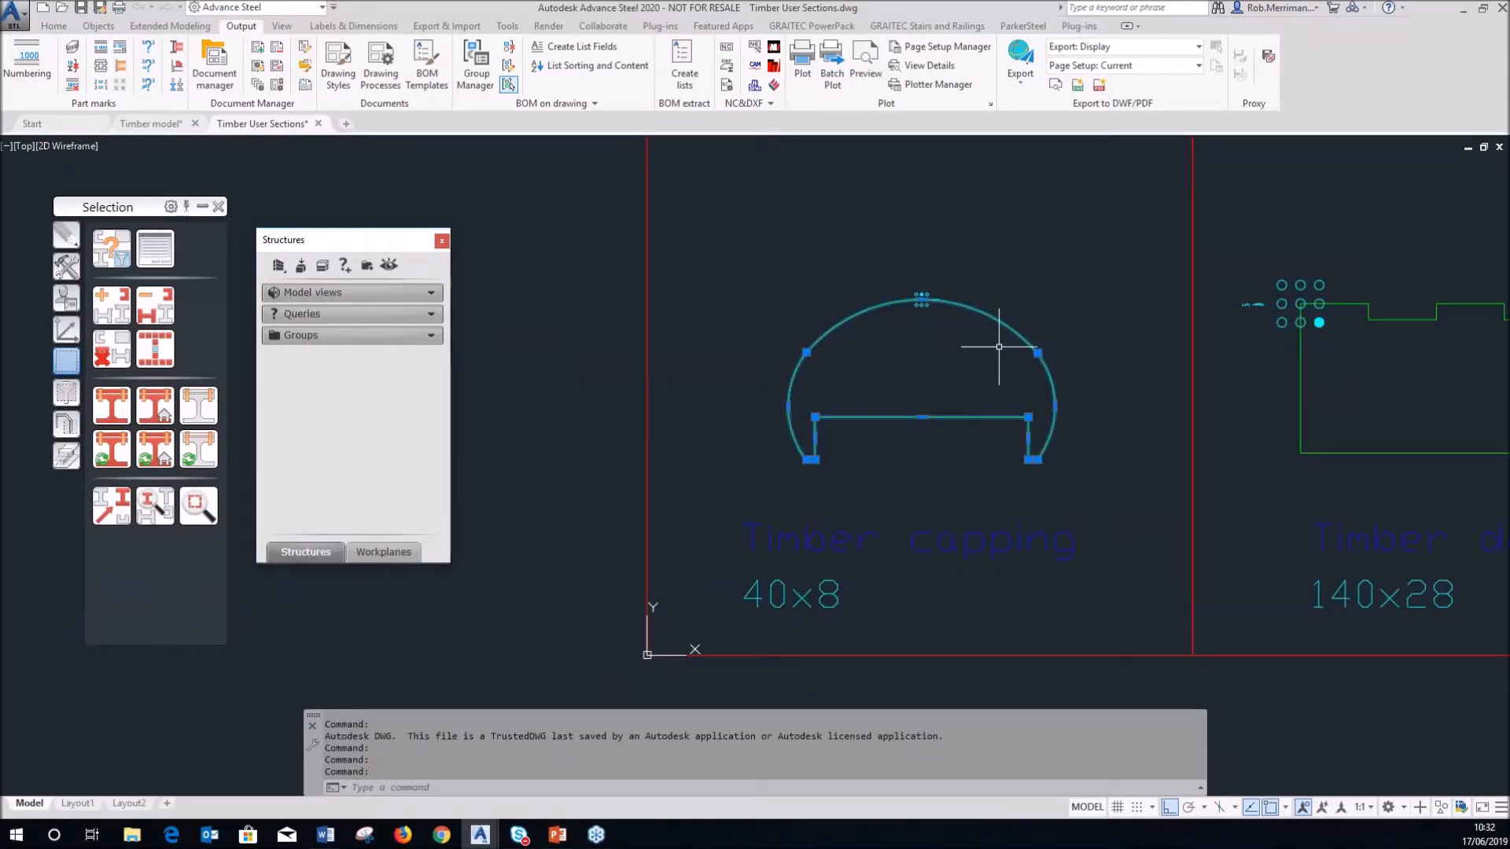
pyautogui.scroll(-2, 667, 435)
pyautogui.scroll(-1, 770, 432)
pyautogui.scroll(2, 1132, 417)
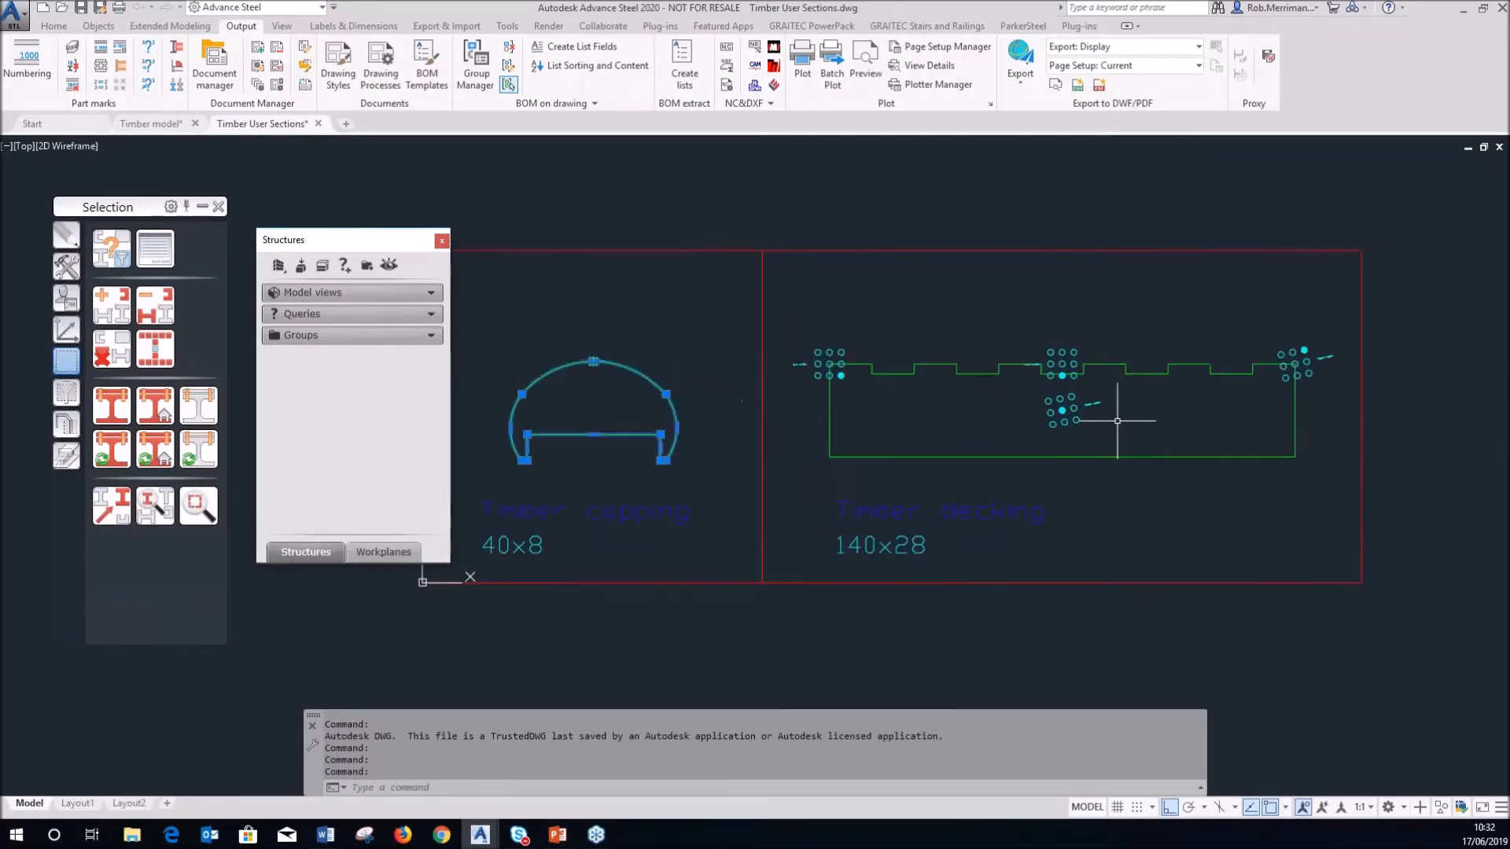
# - Clear the section selection, switch back to the Timber model drawing and set its UCS to World
pyautogui.press('Escape')
pyautogui.click(920, 459)
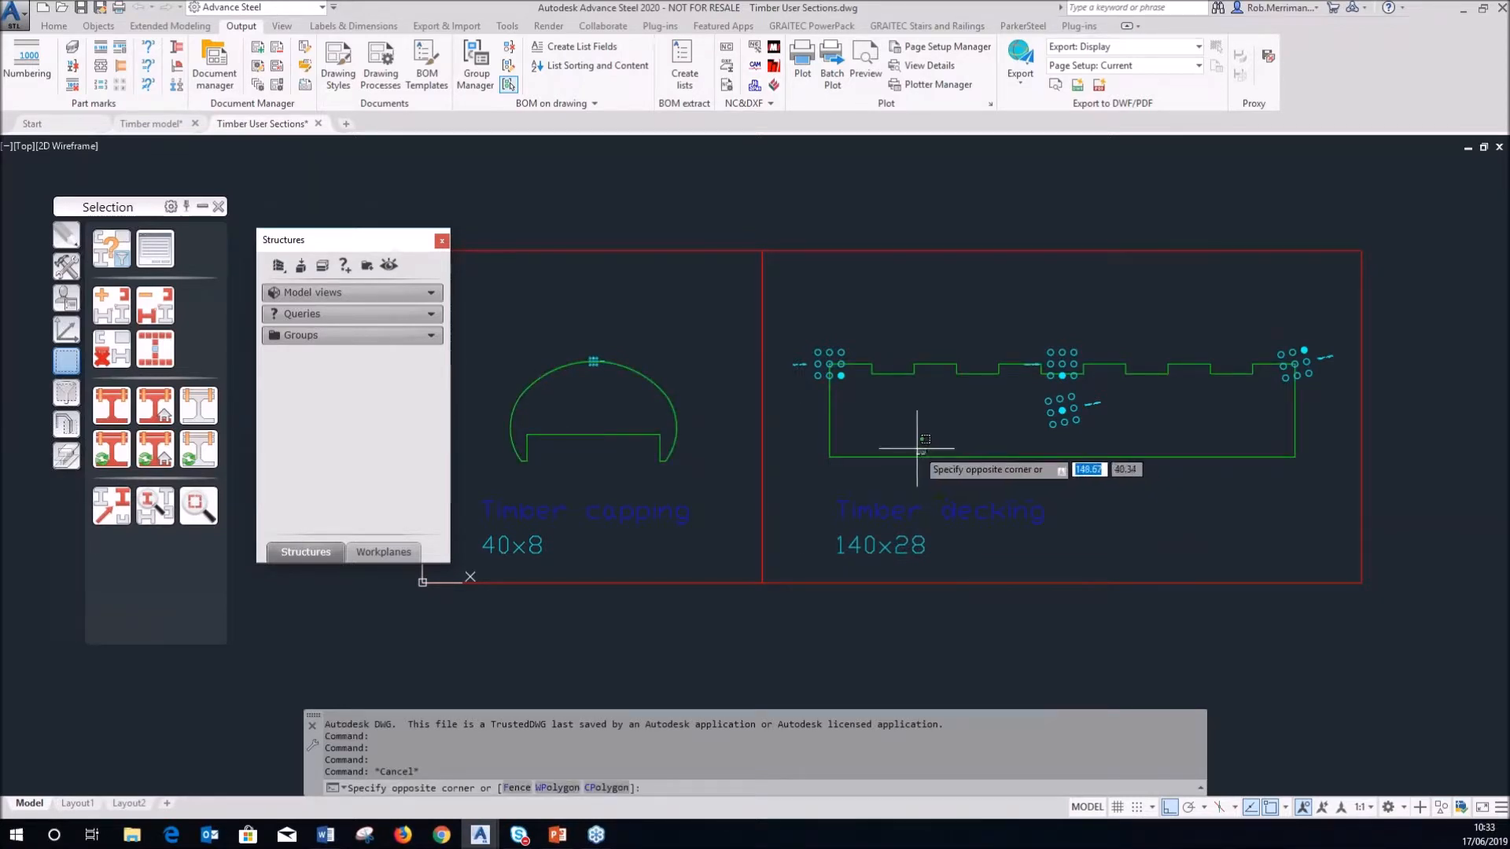
pyautogui.press('Escape')
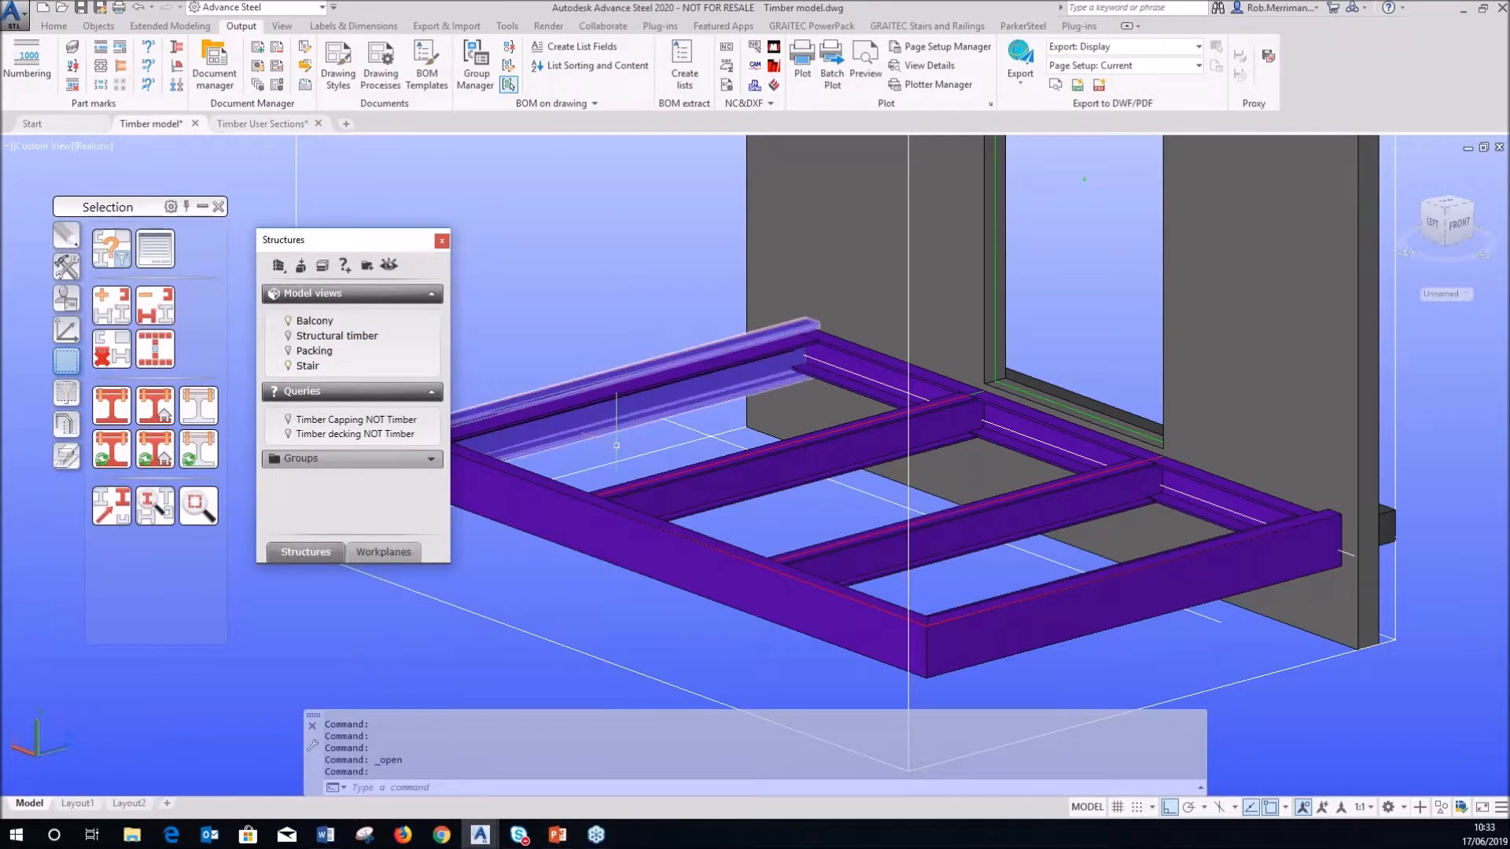
pyautogui.scroll(-3, 589, 464)
pyautogui.scroll(-2, 543, 482)
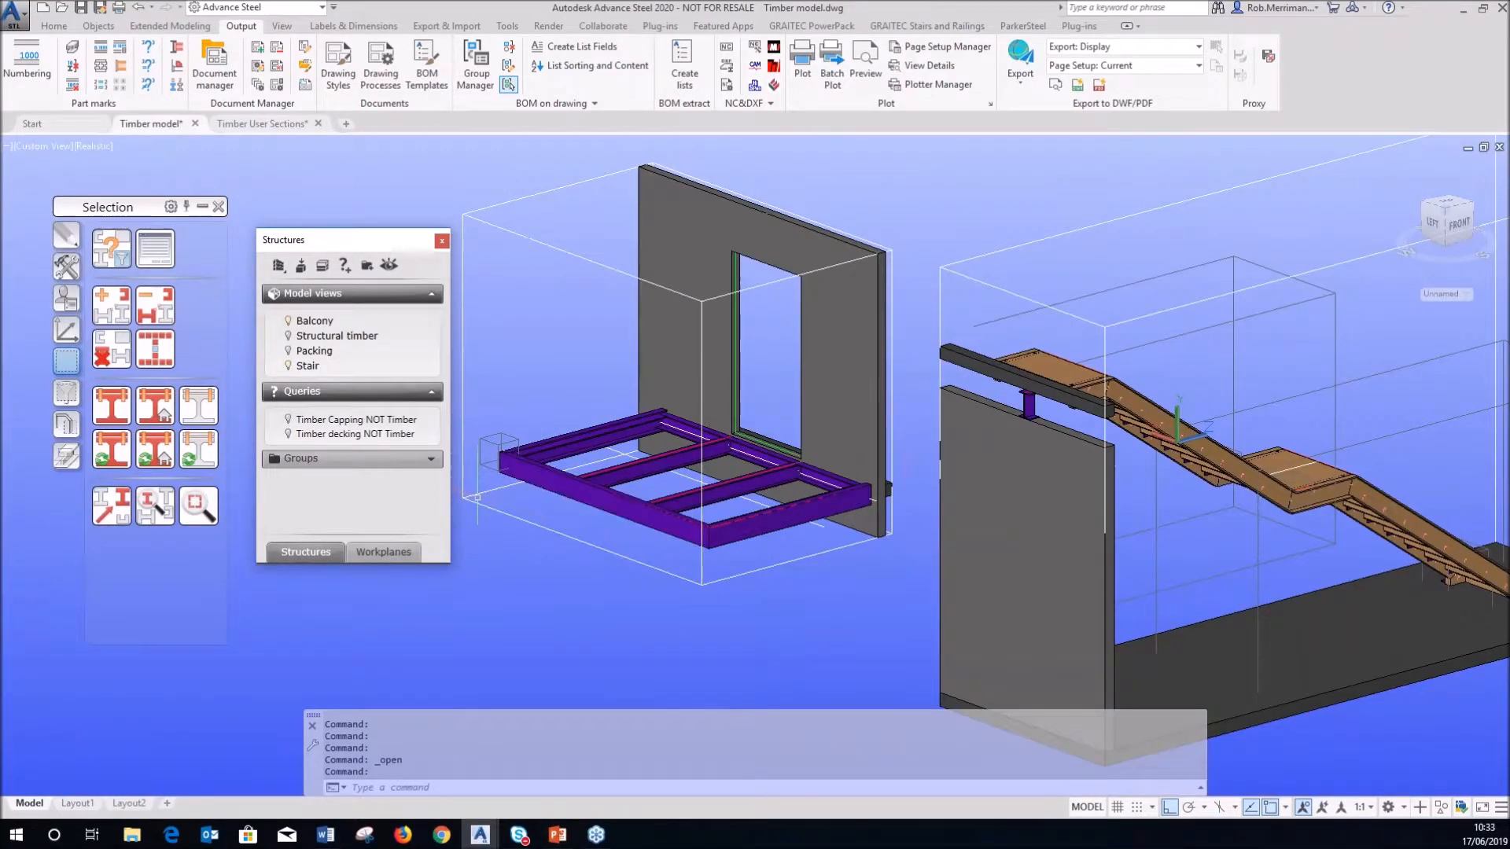
pyautogui.keyDown('shift'); pyautogui.moveTo(1120, 470); pyautogui.dragTo(1339, 482, button='middle'); pyautogui.keyUp('shift')
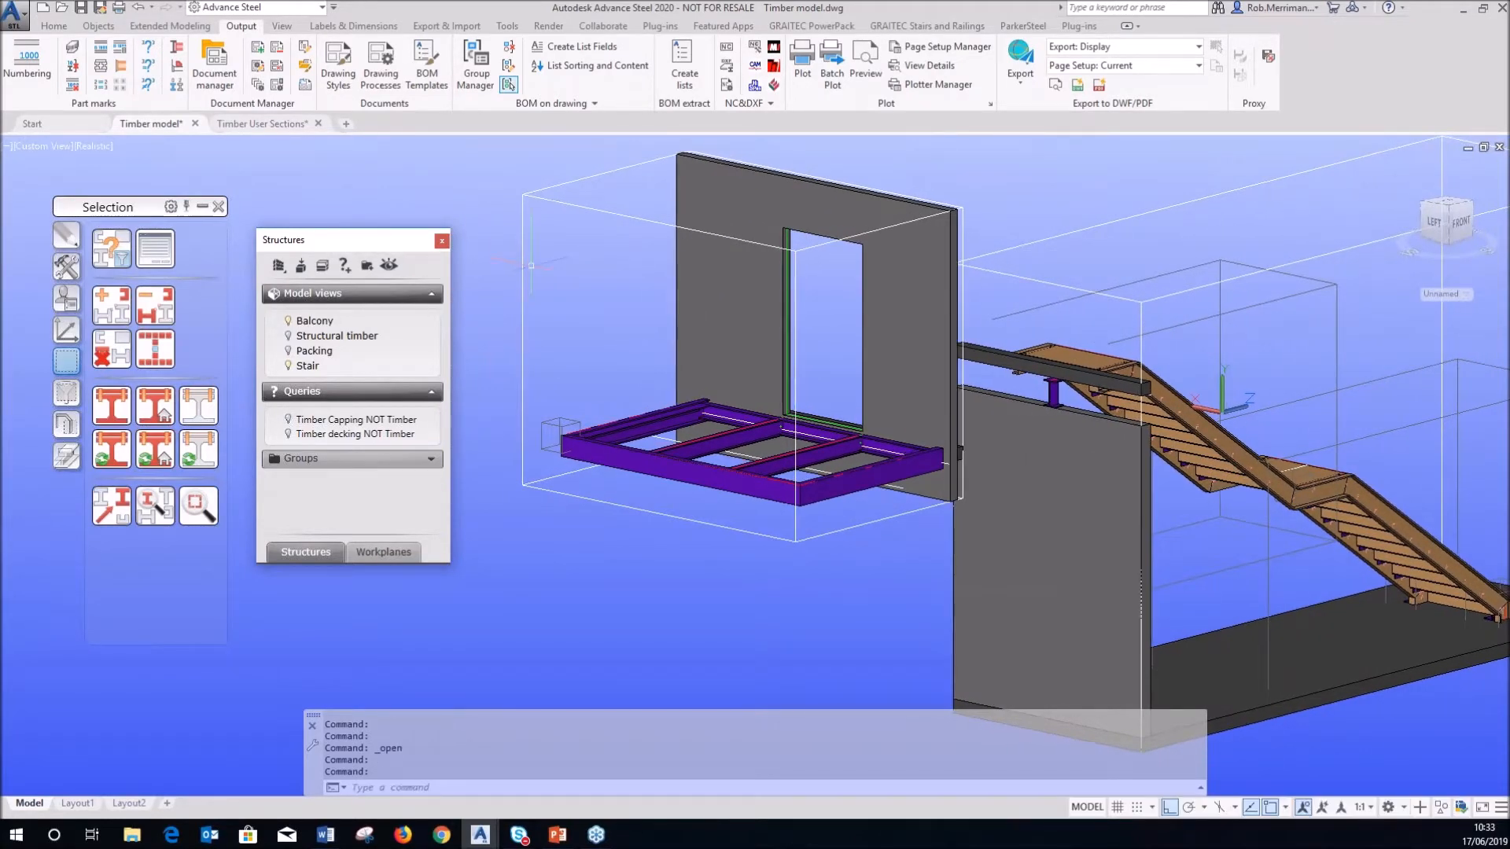
pyautogui.click(66, 330)
pyautogui.click(111, 248)
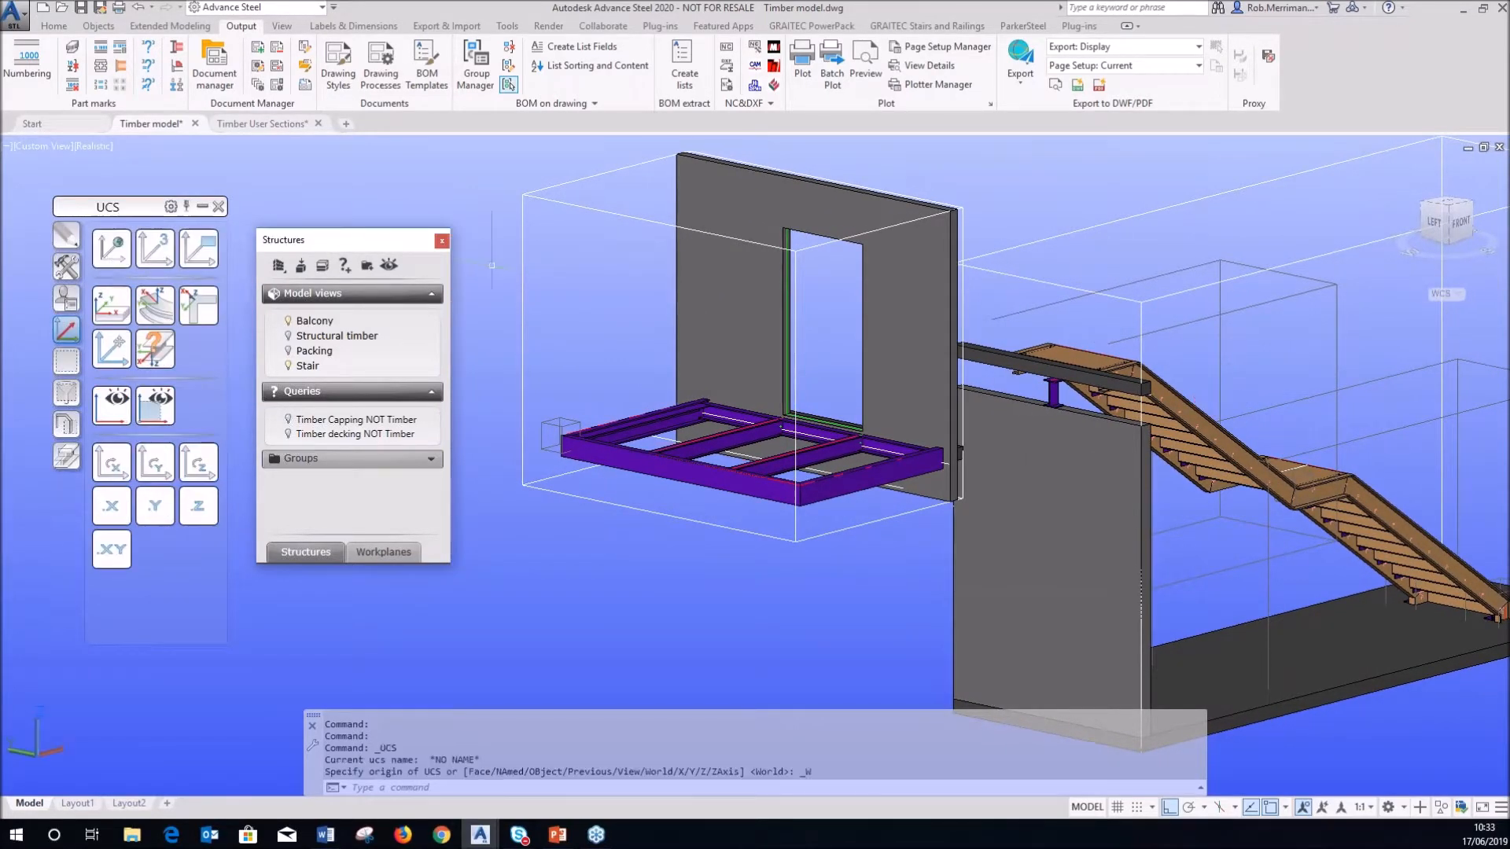
pyautogui.scroll(4, 700, 413)
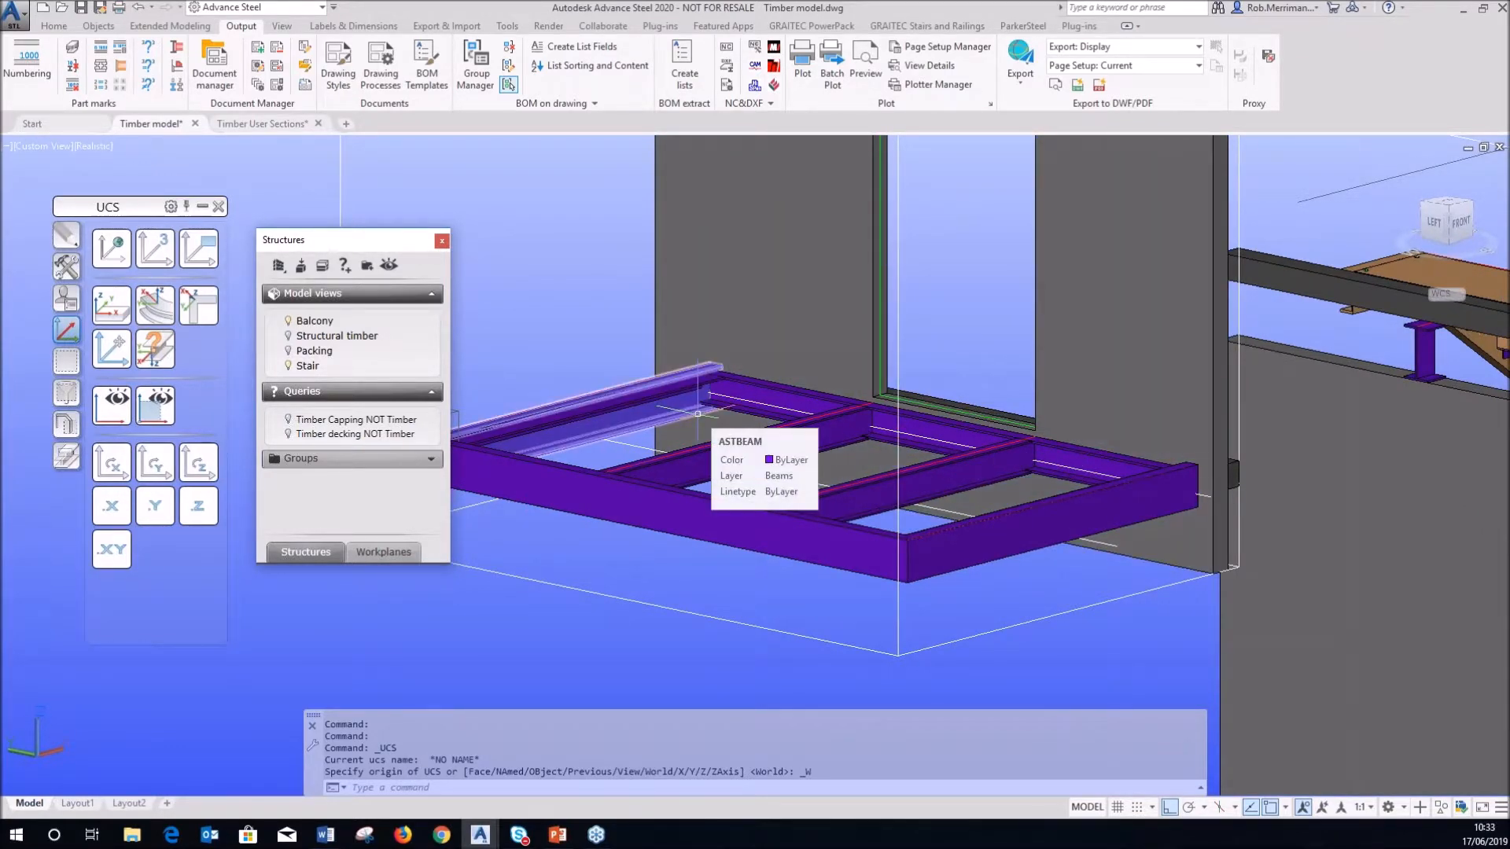
pyautogui.click(53, 26)
pyautogui.click(251, 80)
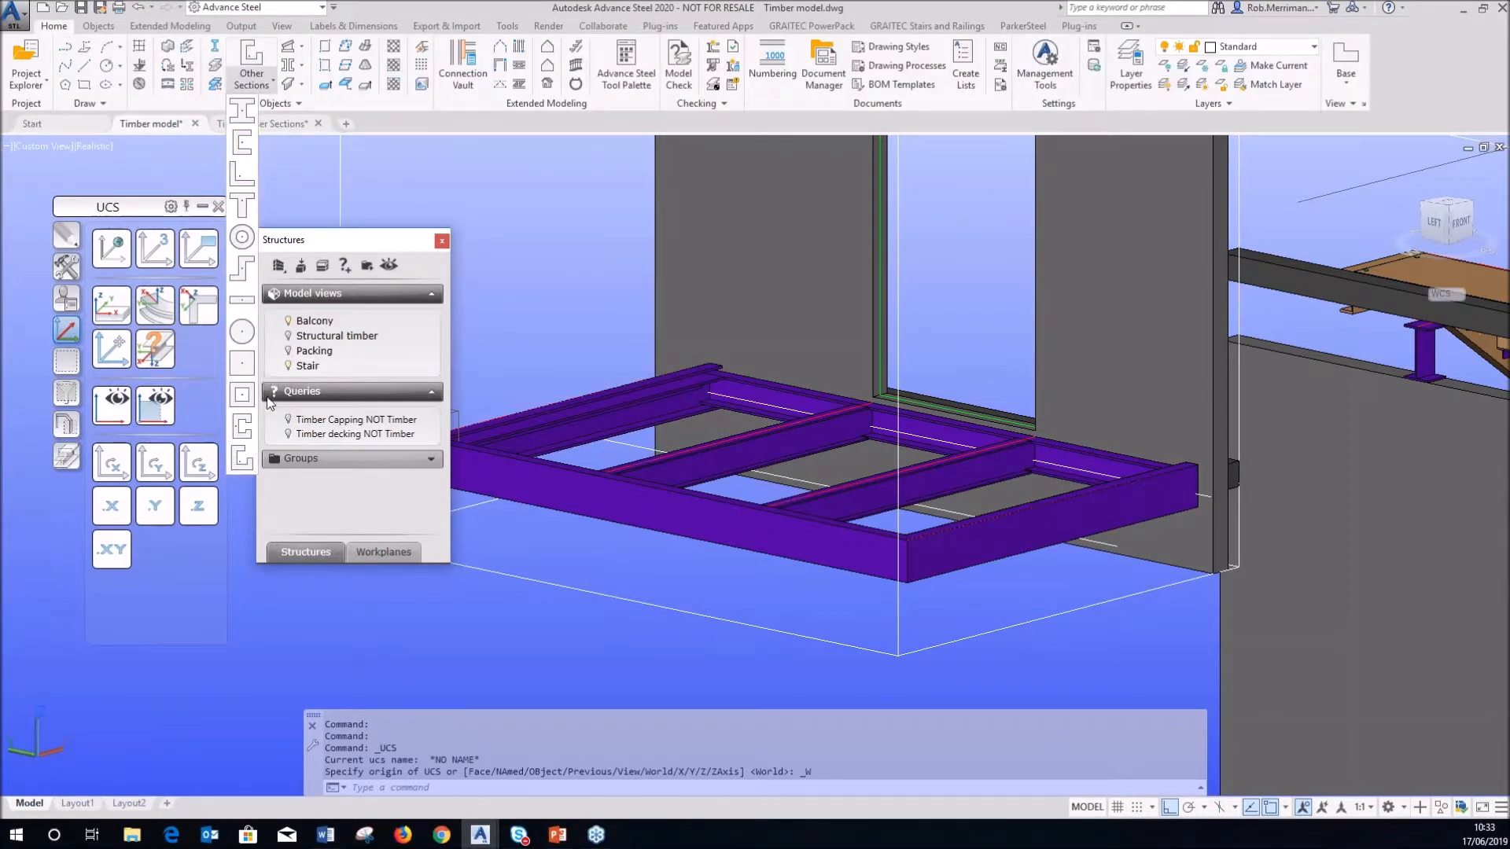
pyautogui.click(242, 457)
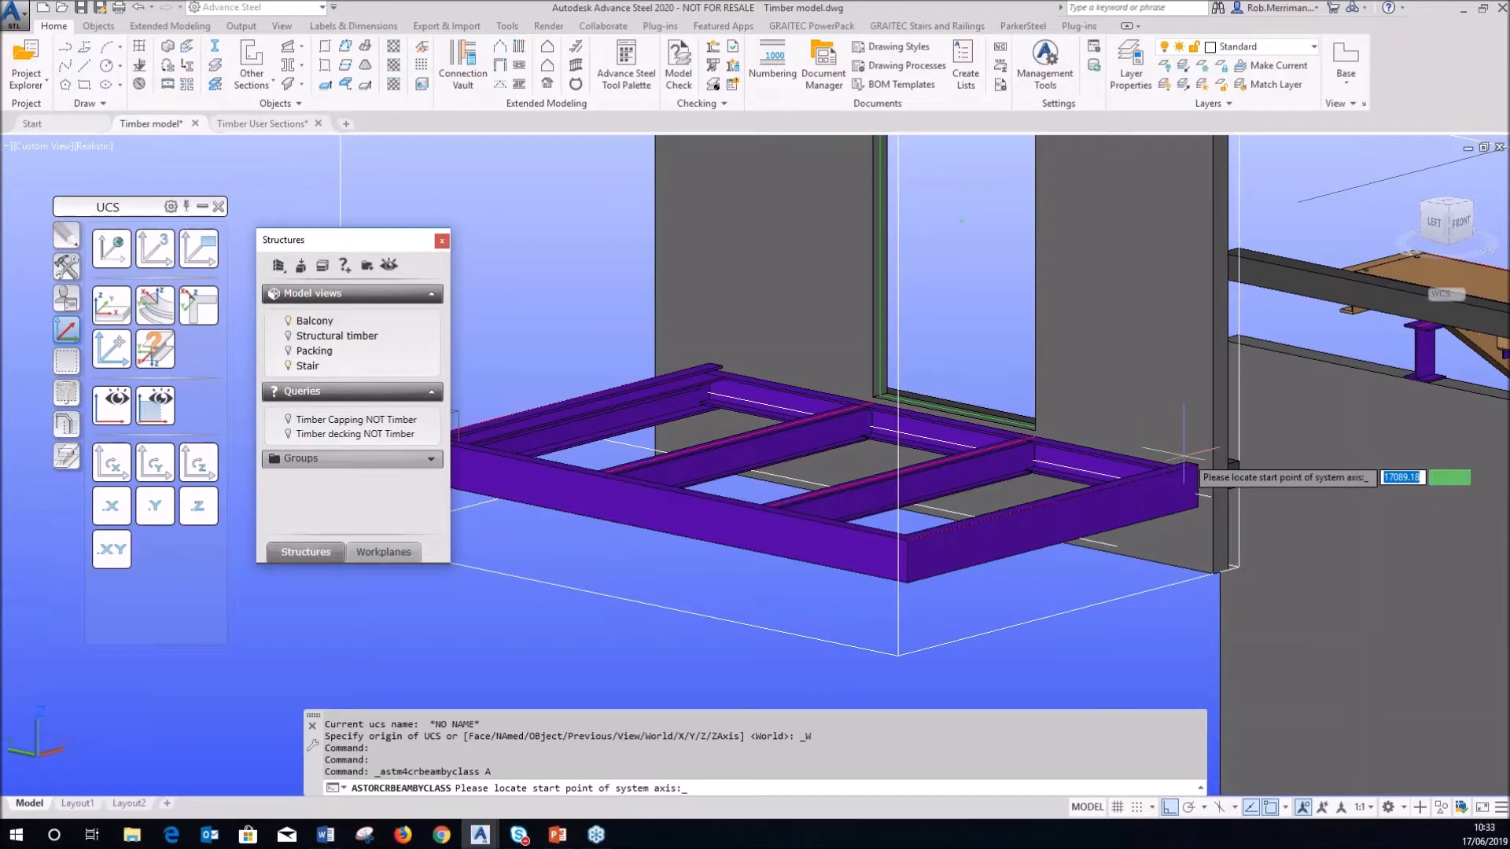
pyautogui.scroll(3, 1184, 456)
pyautogui.scroll(-2, 1037, 525)
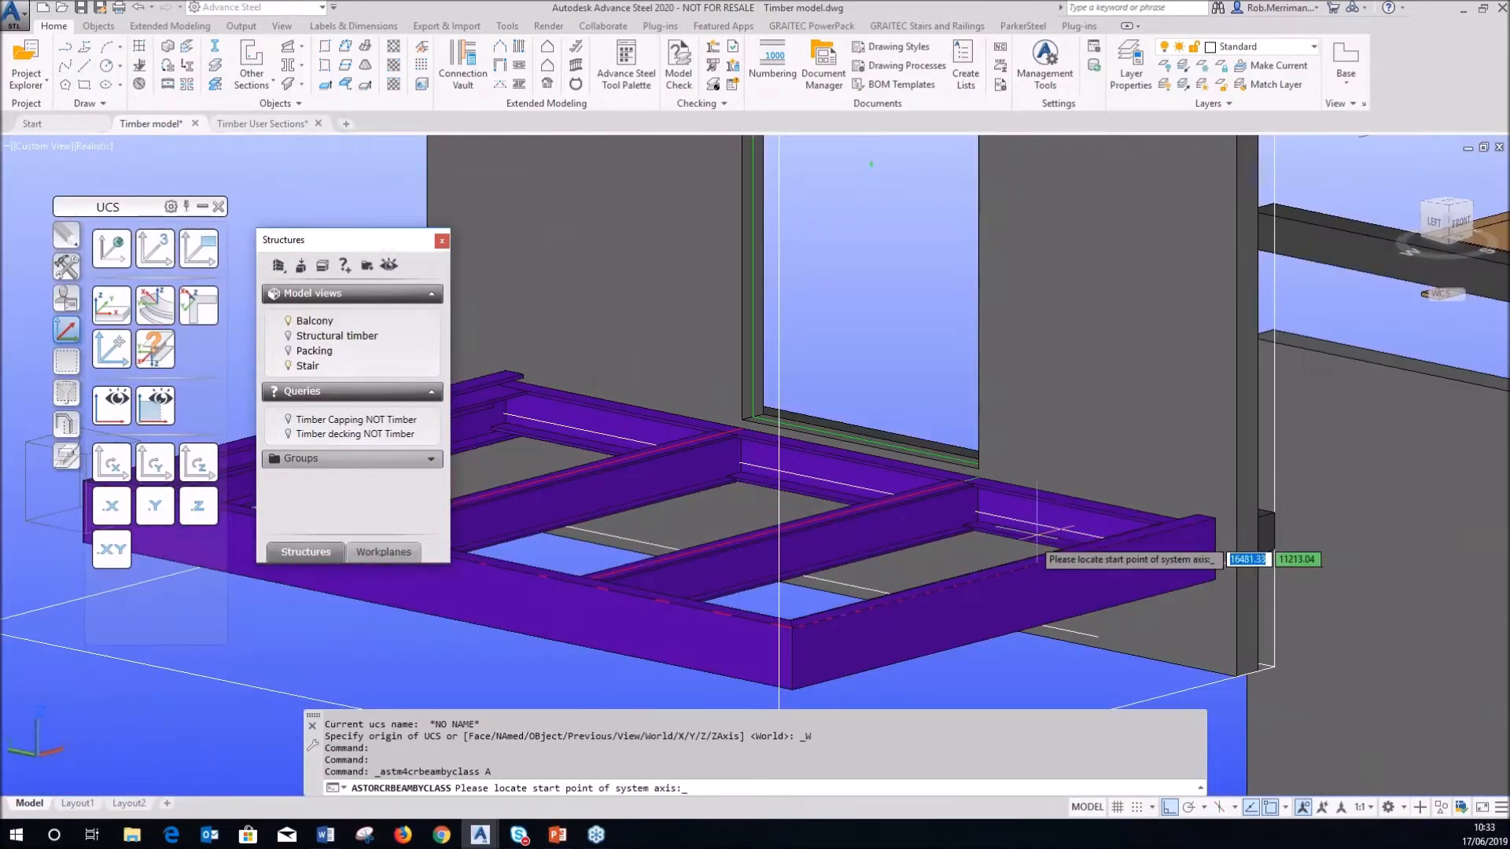
pyautogui.click(801, 595)
pyautogui.scroll(-3, 684, 528)
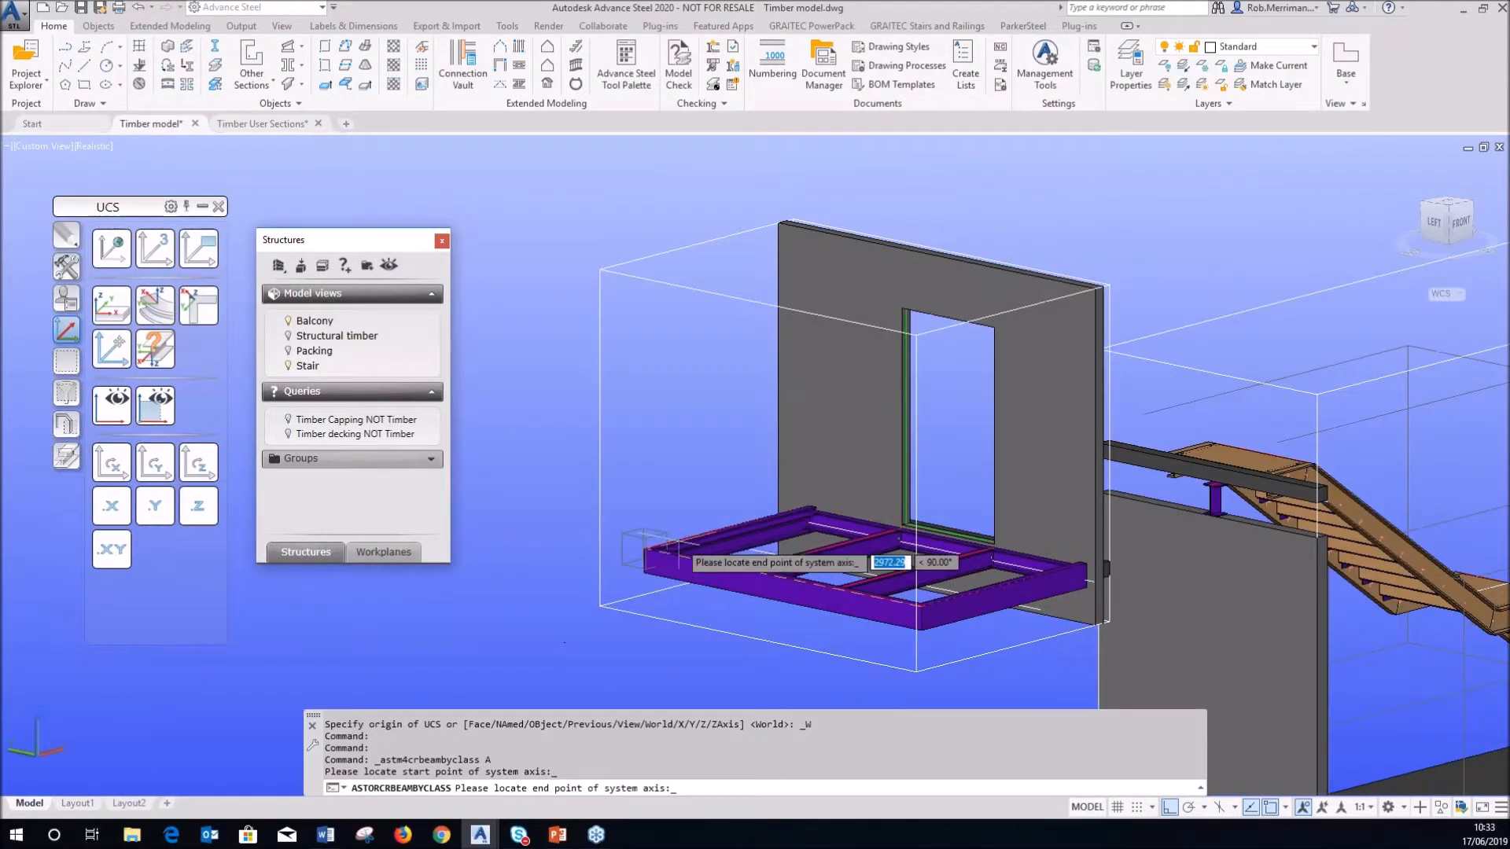
pyautogui.scroll(3, 668, 555)
pyautogui.press('Escape')
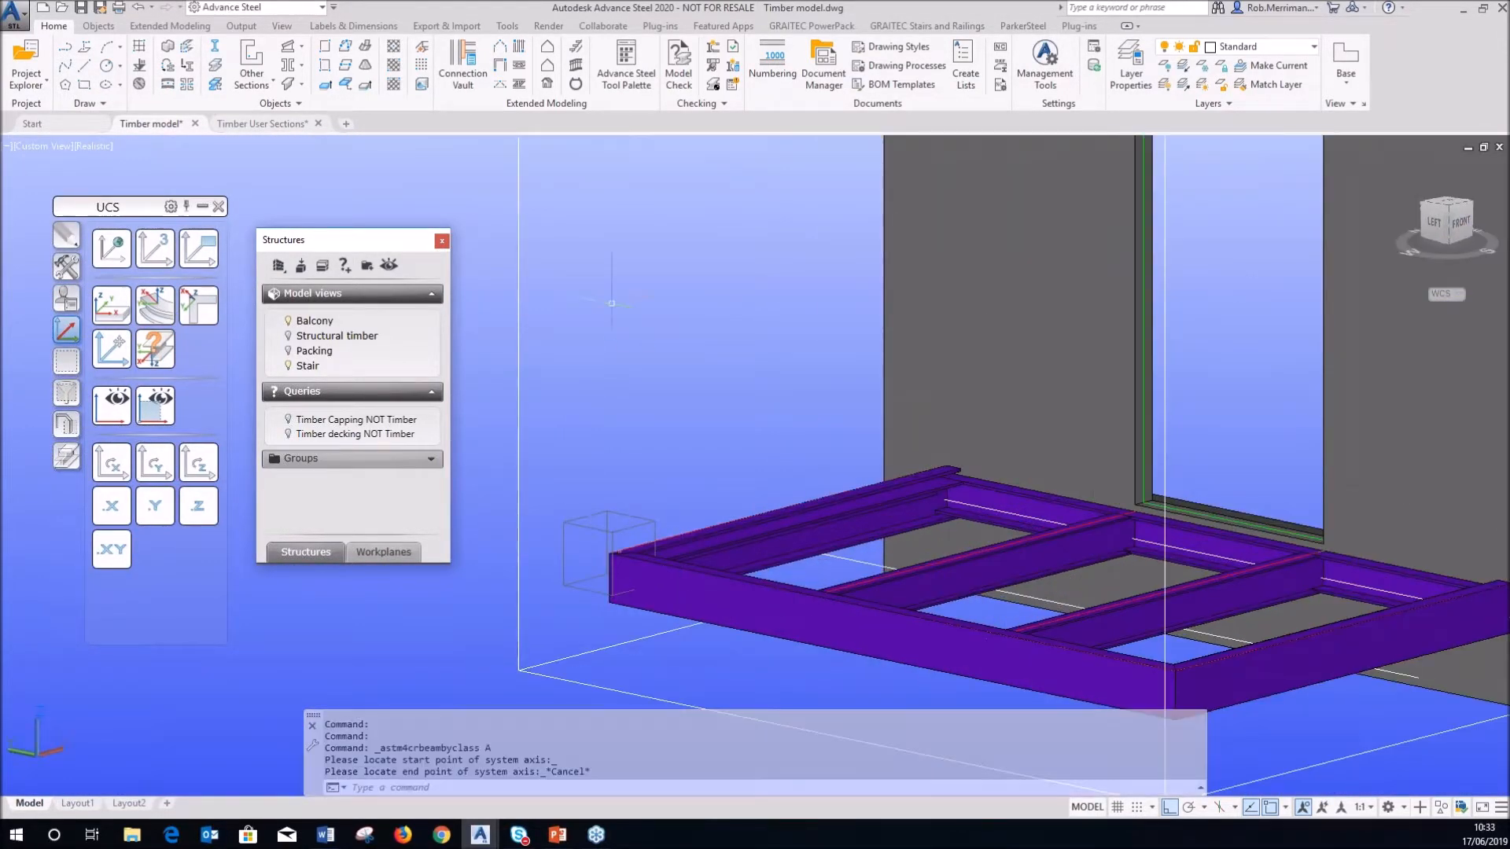
# - Start the Purlins structural element with the two outer side beams of the balcony frame as supporting beams
pyautogui.click(519, 53)
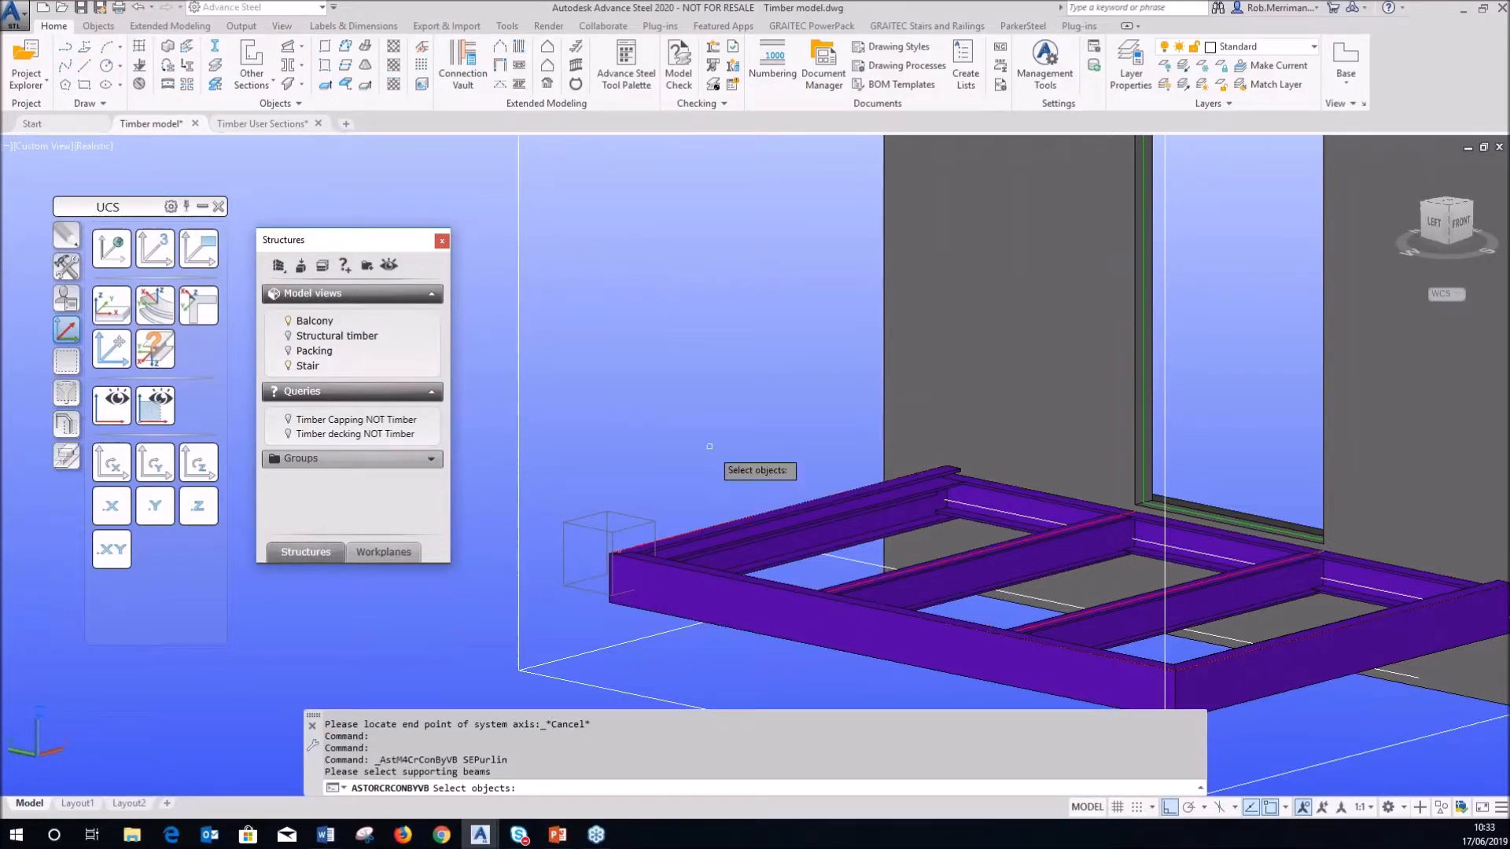
pyautogui.scroll(5, 972, 478)
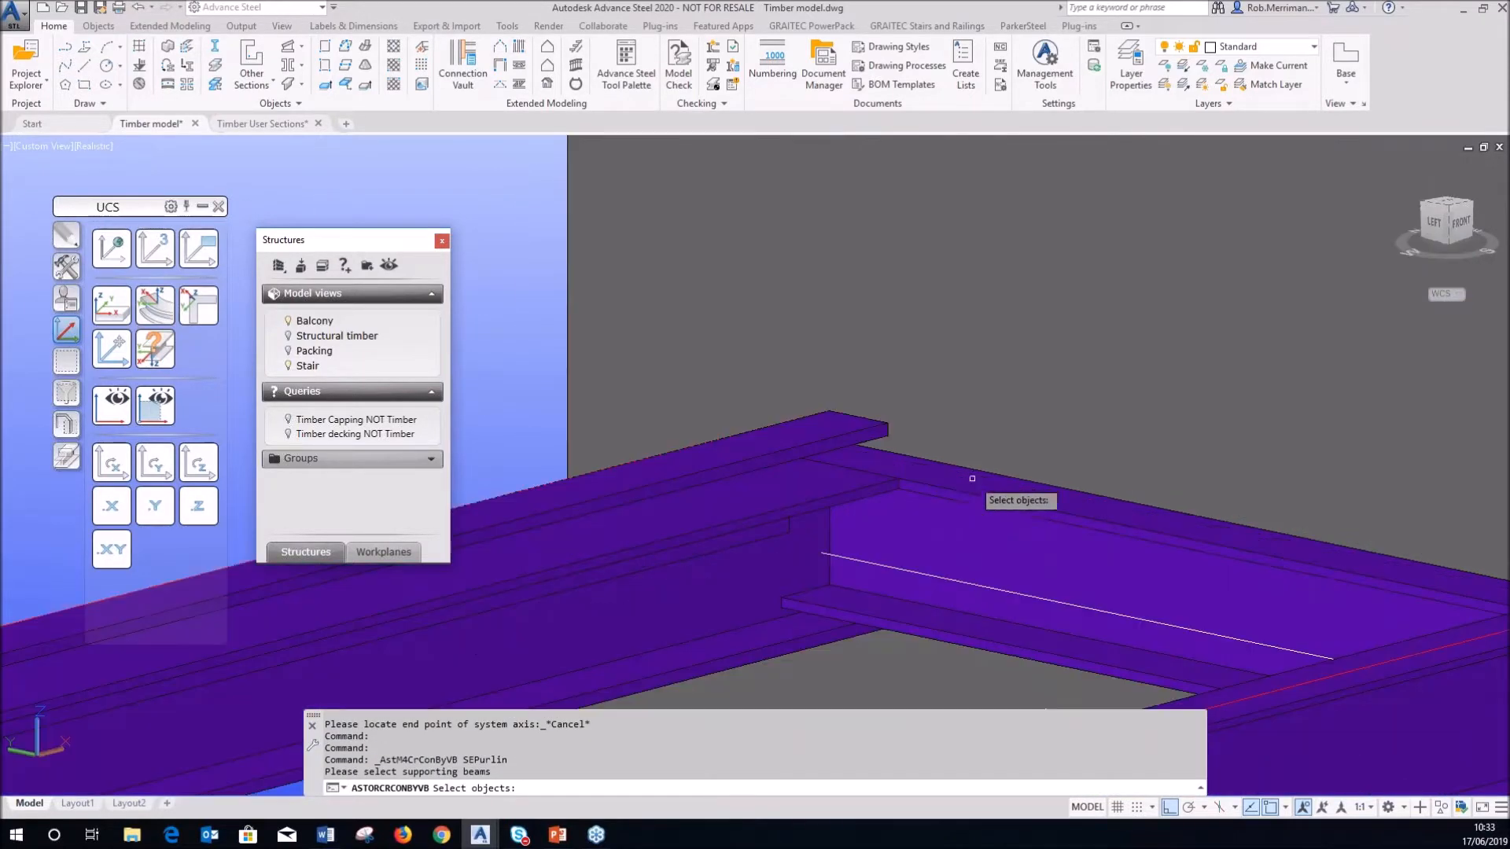
pyautogui.click(843, 493)
pyautogui.scroll(-5, 692, 452)
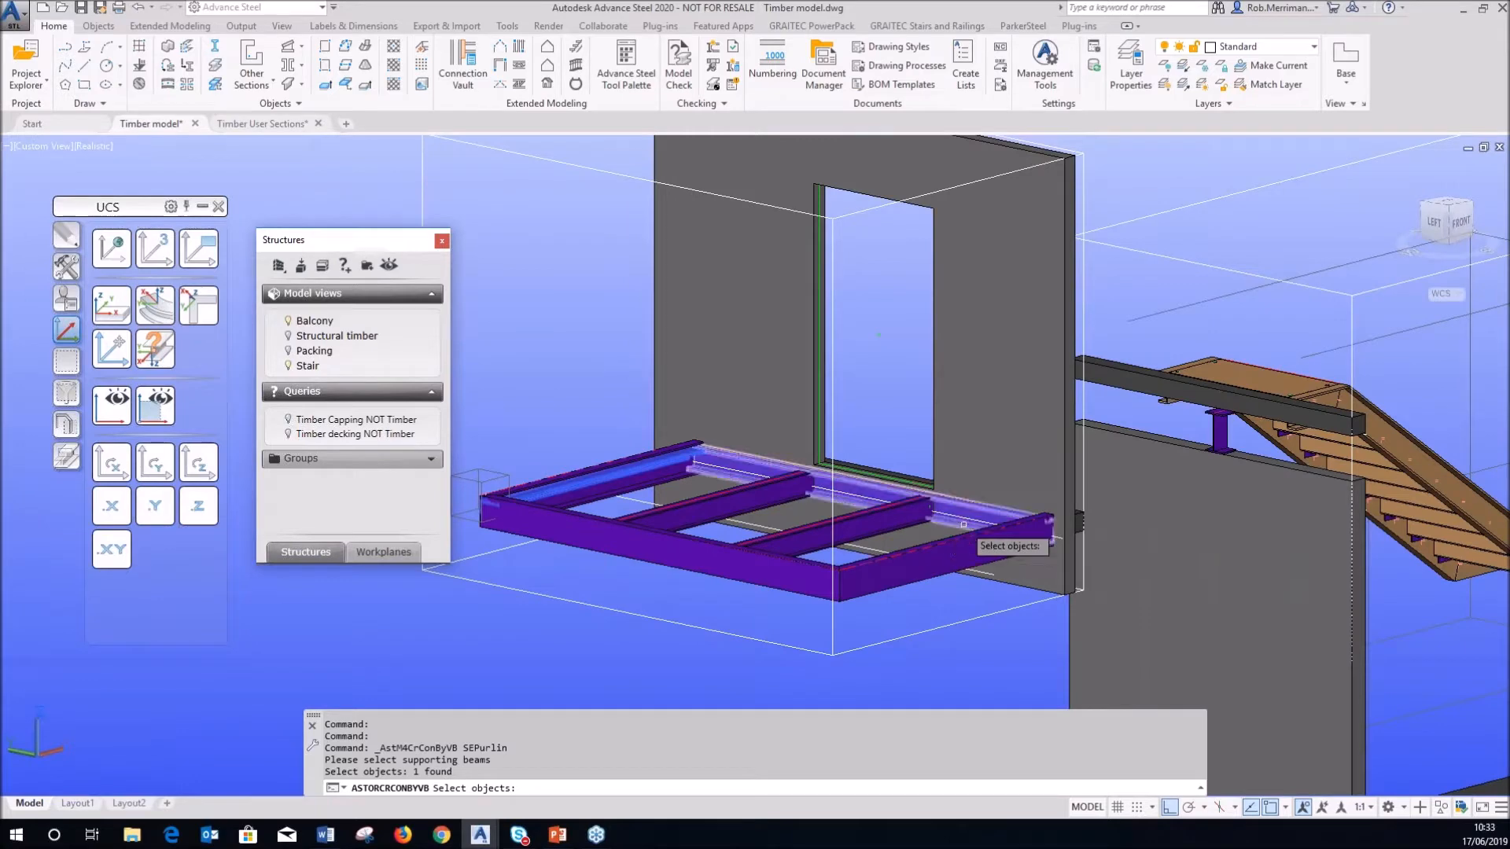
pyautogui.scroll(5, 966, 526)
pyautogui.scroll(-3, 981, 533)
pyautogui.keyDown('shift'); pyautogui.moveTo(849, 473); pyautogui.dragTo(1031, 476, button='middle'); pyautogui.keyUp('shift')
pyautogui.click(1301, 406)
pyautogui.scroll(-3, 1261, 419)
pyautogui.keyDown('shift'); pyautogui.moveTo(1262, 419); pyautogui.dragTo(1060, 423, button='middle'); pyautogui.keyUp('shift')
pyautogui.scroll(-5, 1276, 443)
pyautogui.scroll(4, 635, 420)
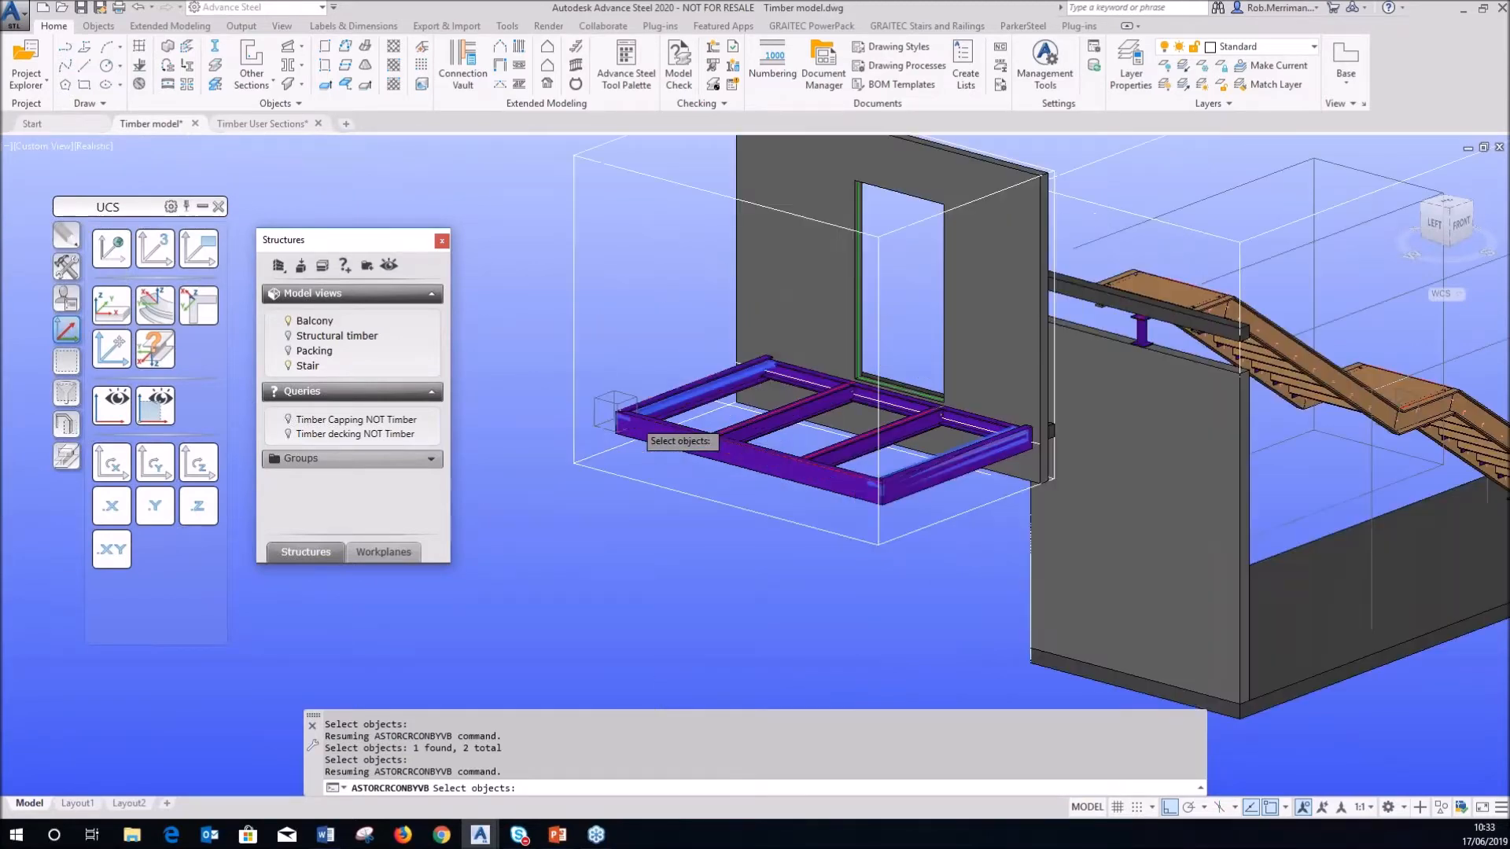
pyautogui.scroll(3, 641, 433)
pyautogui.press('Return')
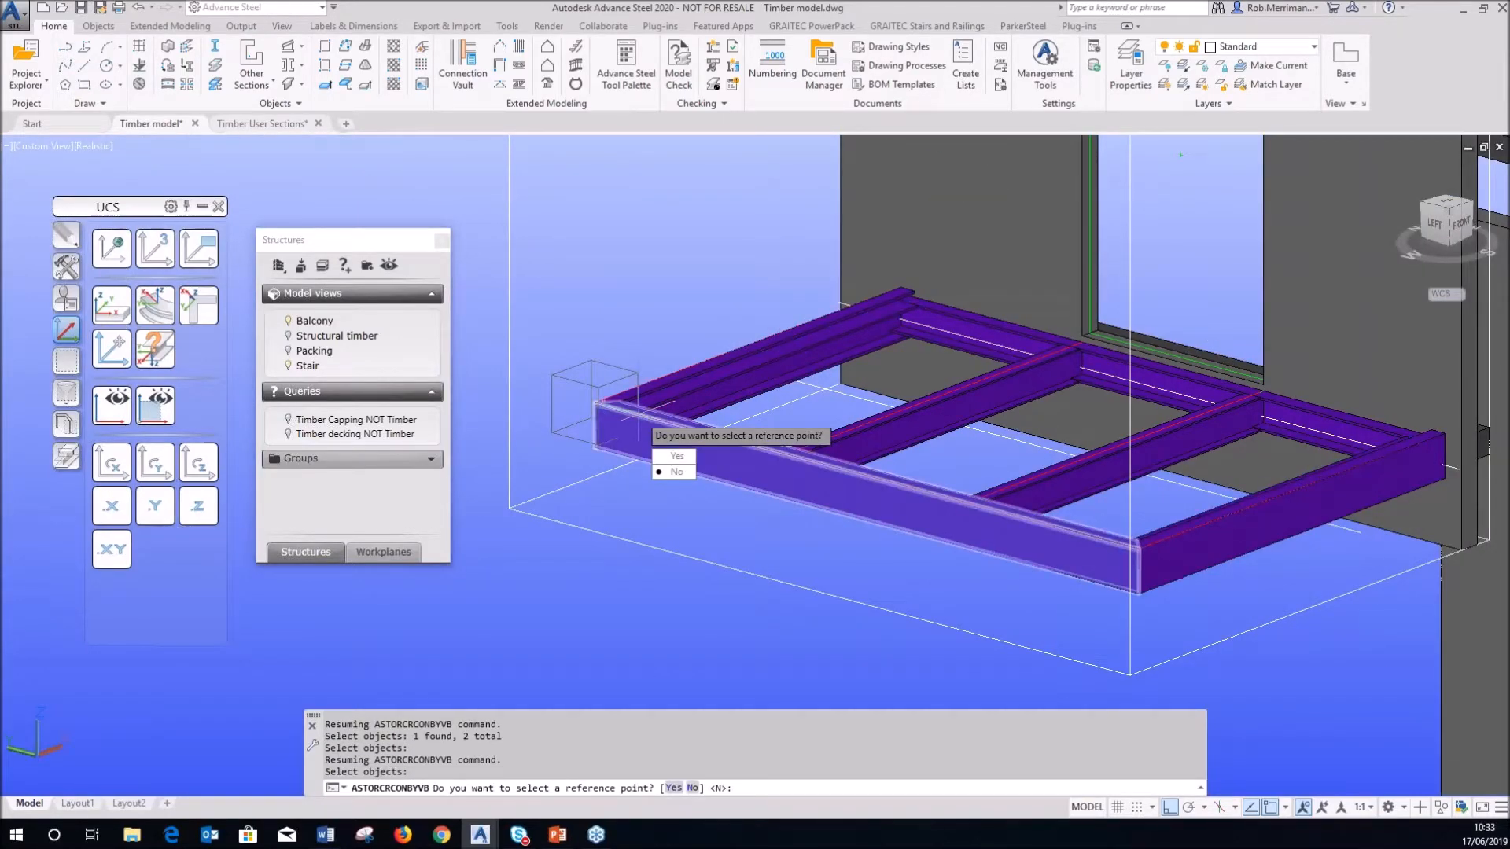
# - Create the purlins from a reference point at the endpoint of the frame's inner front corner, without an additional reference beam
pyautogui.click(675, 456)
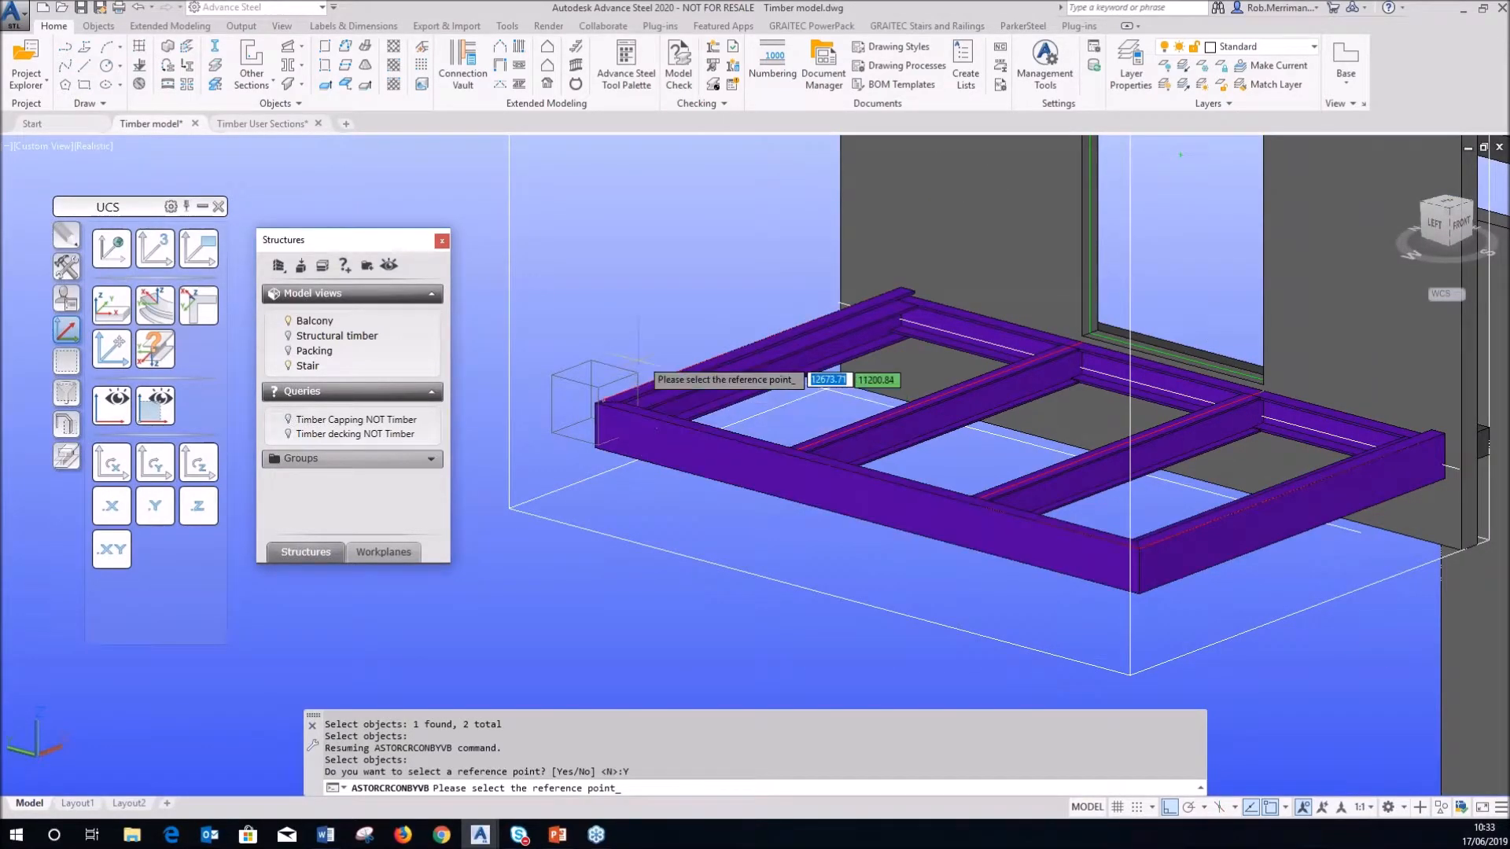
pyautogui.scroll(3, 641, 370)
pyautogui.keyDown('shift'); pyautogui.rightClick(645, 484); pyautogui.keyUp('shift')
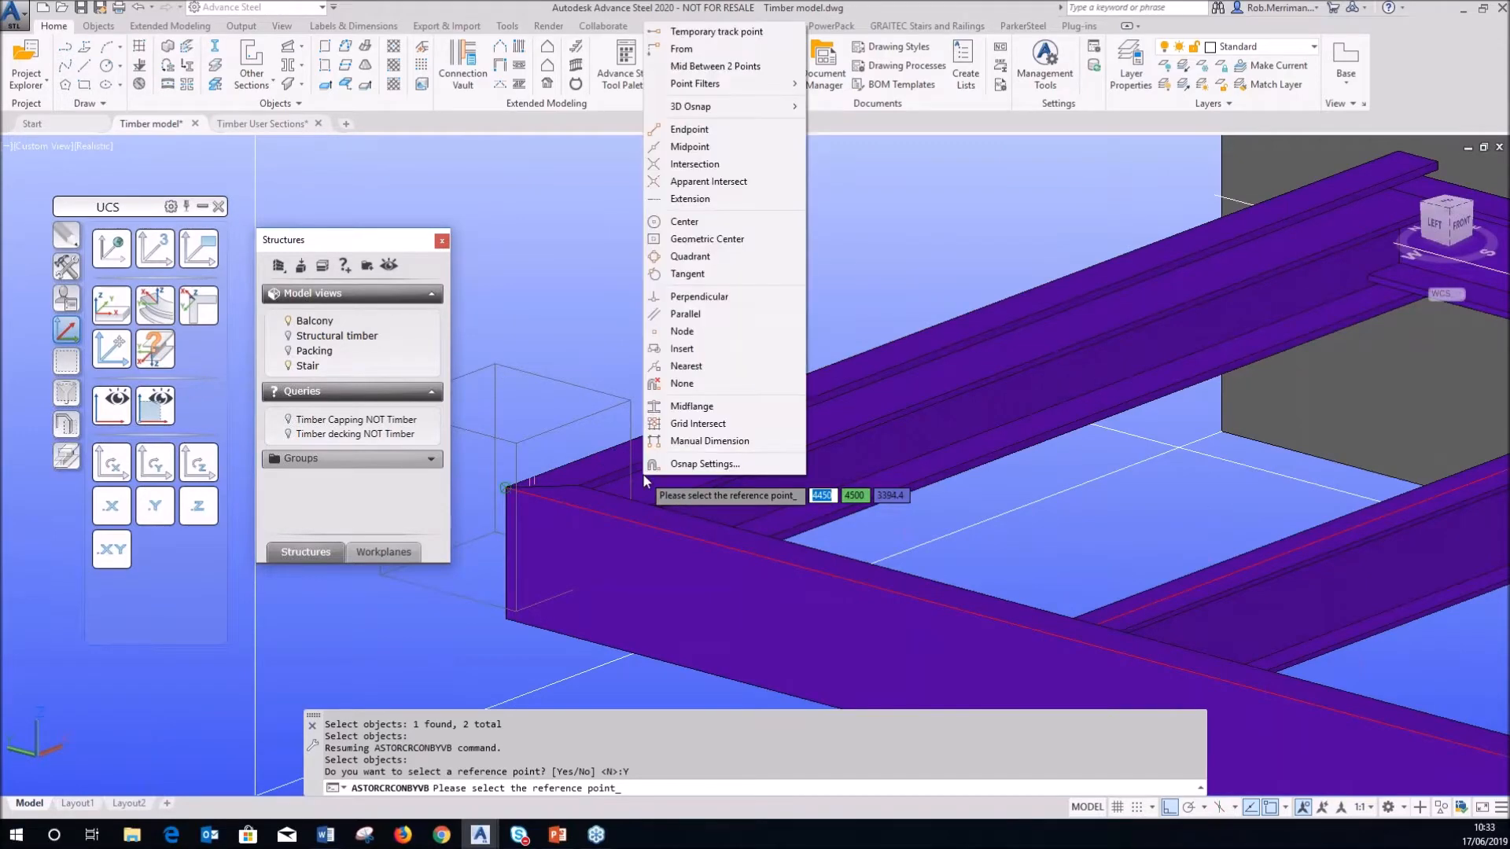
pyautogui.click(689, 129)
pyautogui.scroll(3, 586, 484)
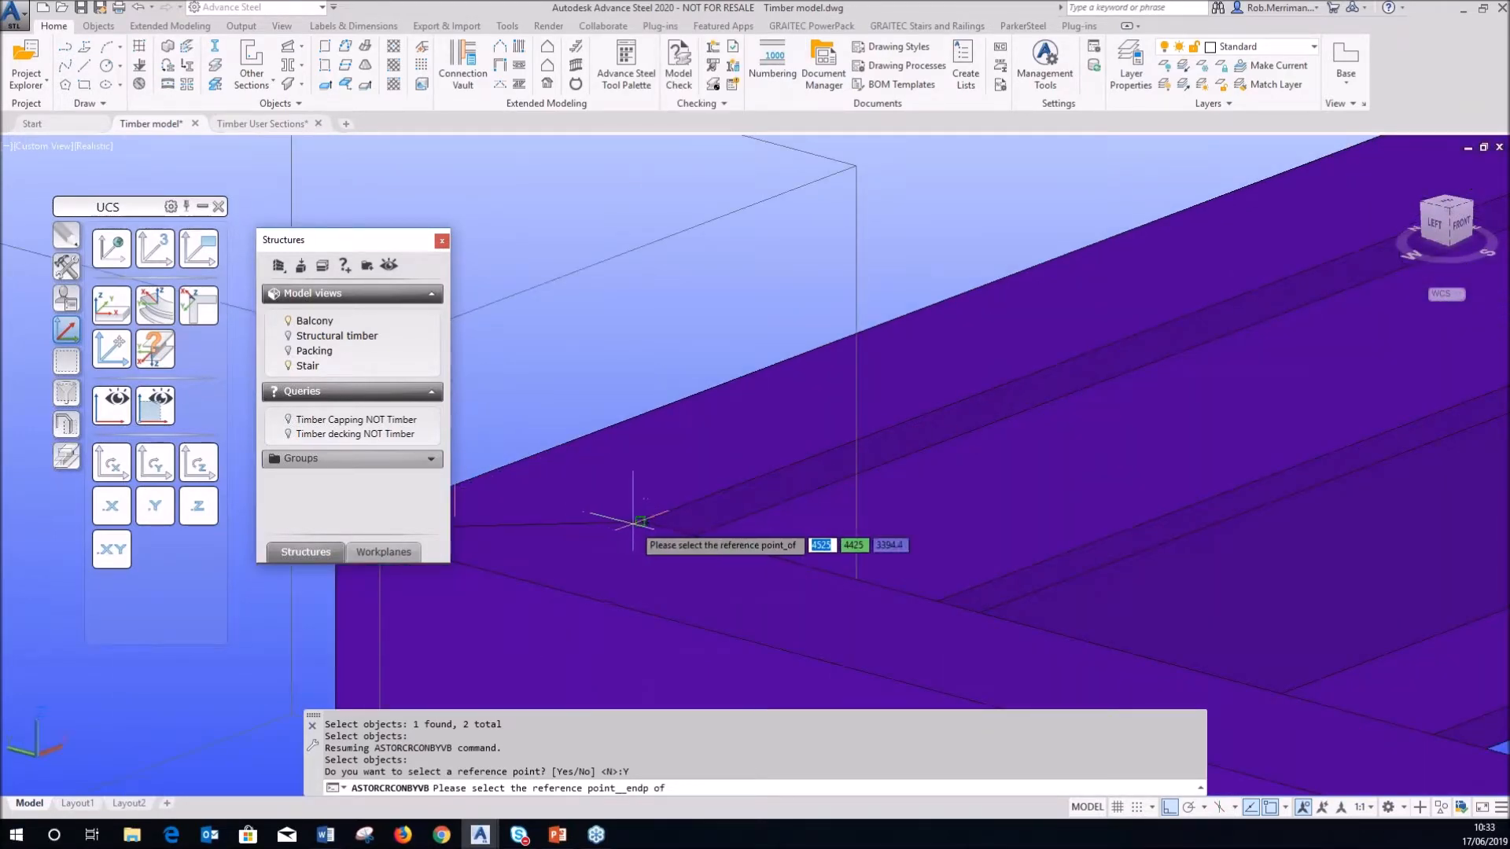
pyautogui.click(641, 521)
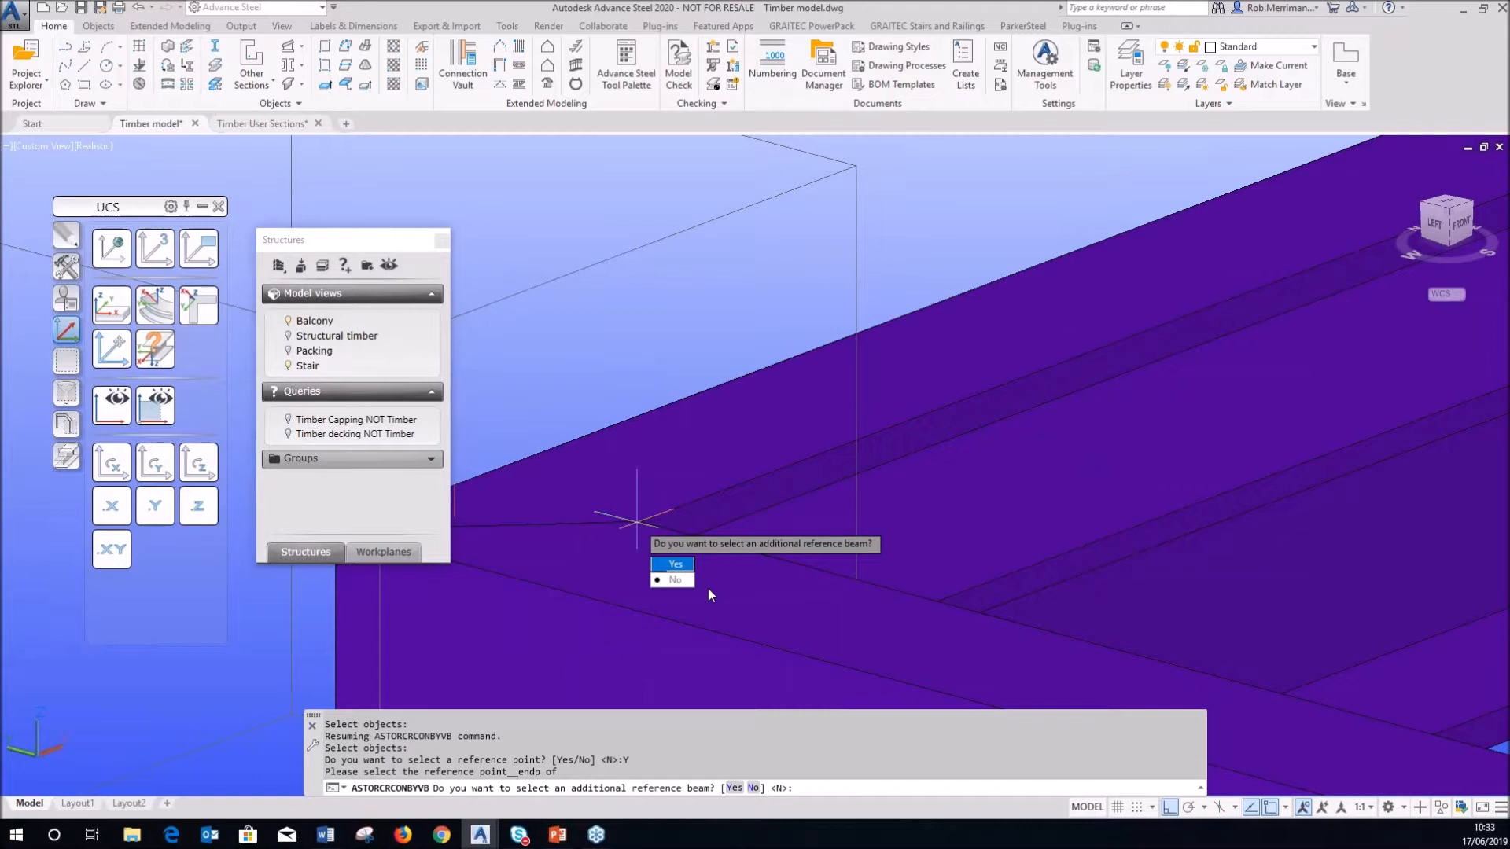
pyautogui.click(691, 585)
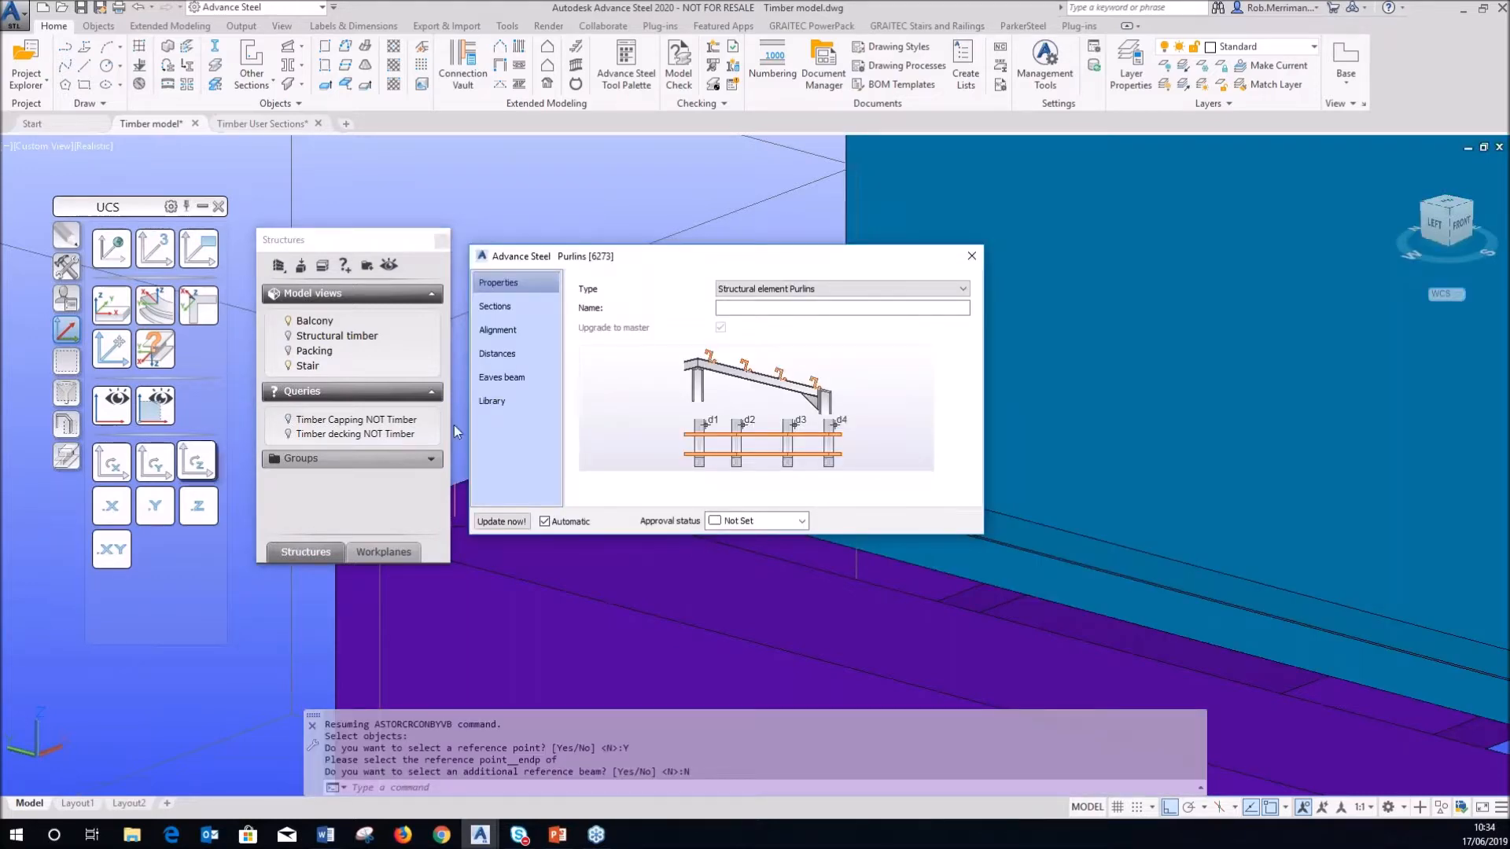
# - Examine the purlins placed across the balcony frame
pyautogui.scroll(-3, 1028, 430)
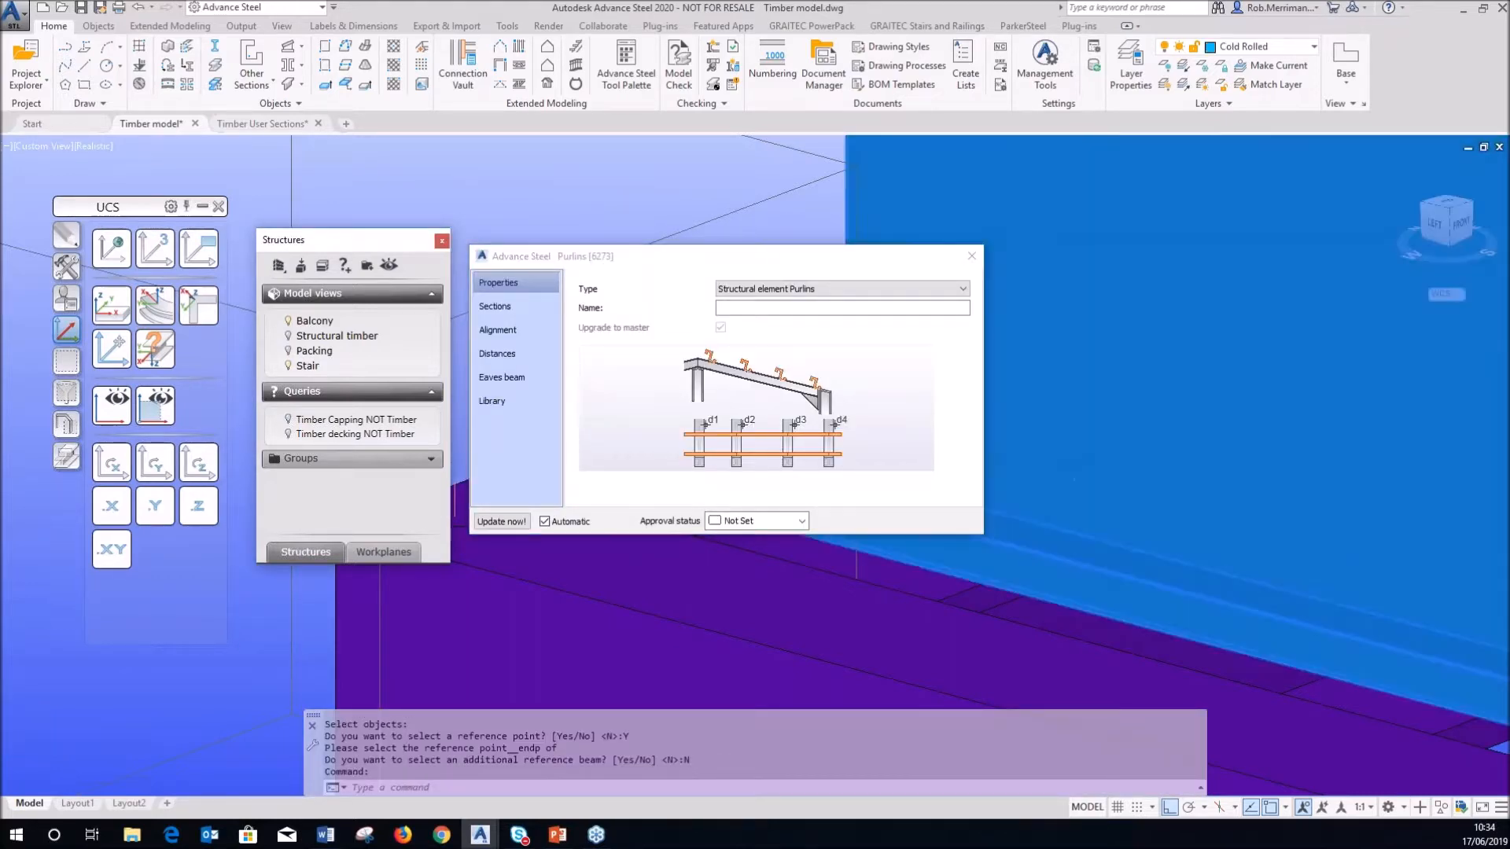
pyautogui.press('Escape')
pyautogui.keyDown('shift'); pyautogui.moveTo(1231, 371); pyautogui.dragTo(1196, 365, button='middle'); pyautogui.keyUp('shift')
pyautogui.scroll(-5, 1187, 405)
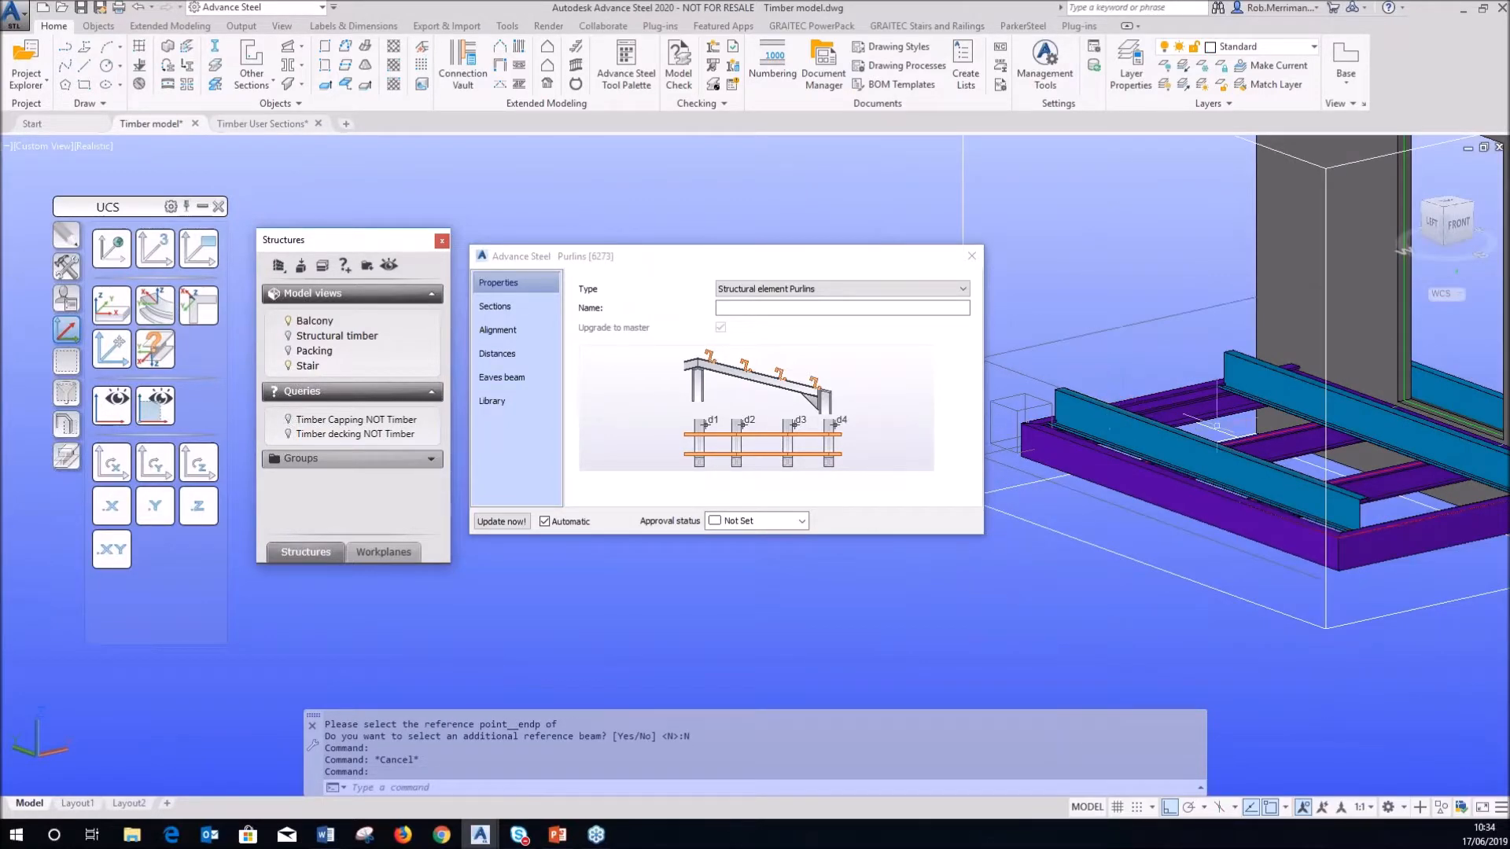
pyautogui.scroll(3, 1399, 454)
pyautogui.scroll(2, 1400, 455)
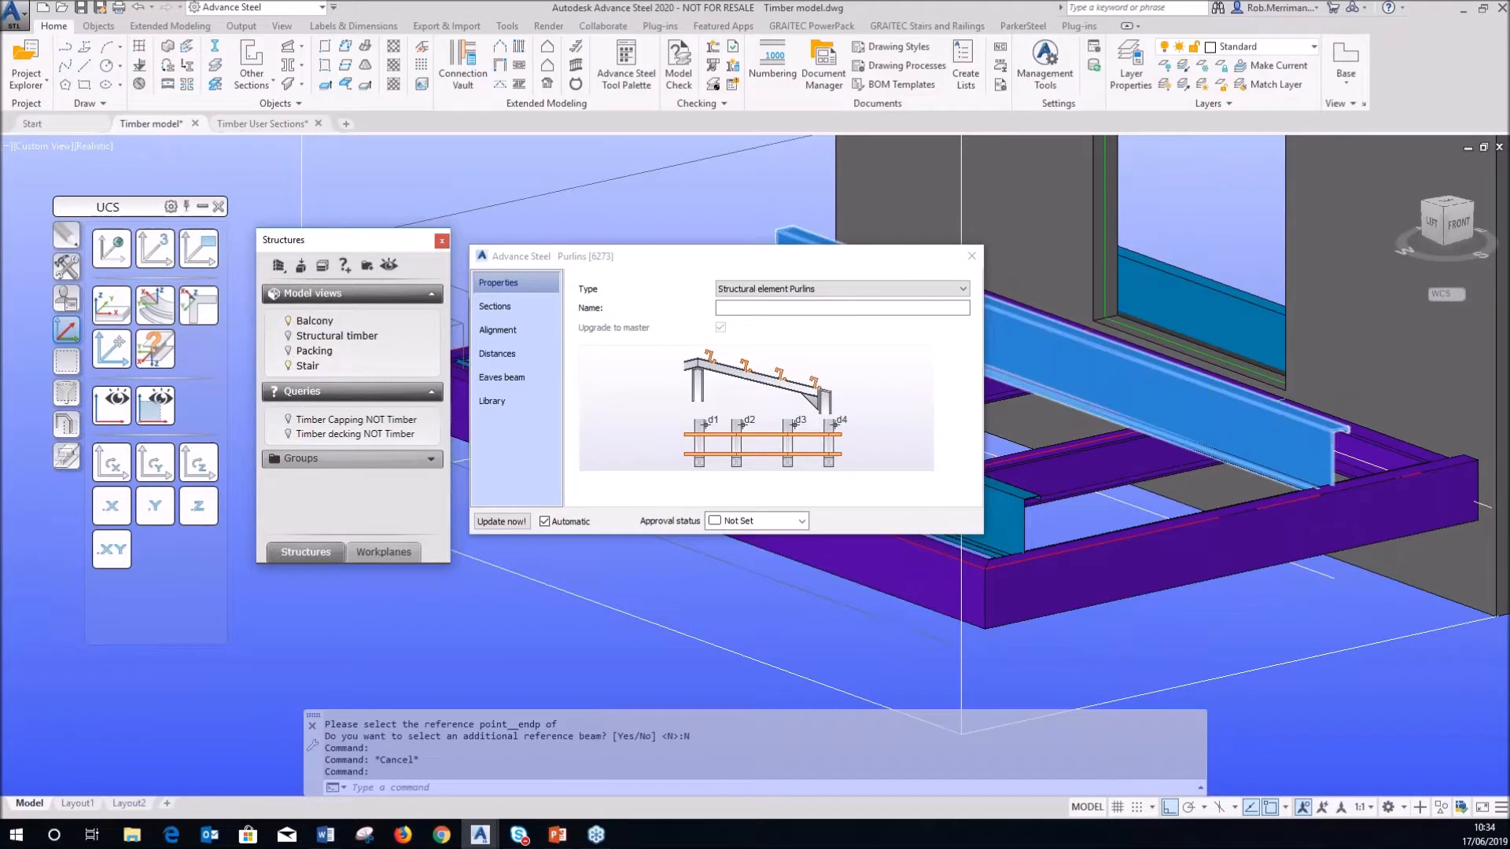
pyautogui.scroll(-3, 1311, 454)
pyautogui.click(1275, 432)
pyautogui.press('Escape')
# - Move the Purlins dialog clear of the balcony and apply the 140x28 Timber library entry to the purlins
pyautogui.moveTo(852, 266); pyautogui.dragTo(645, 262)
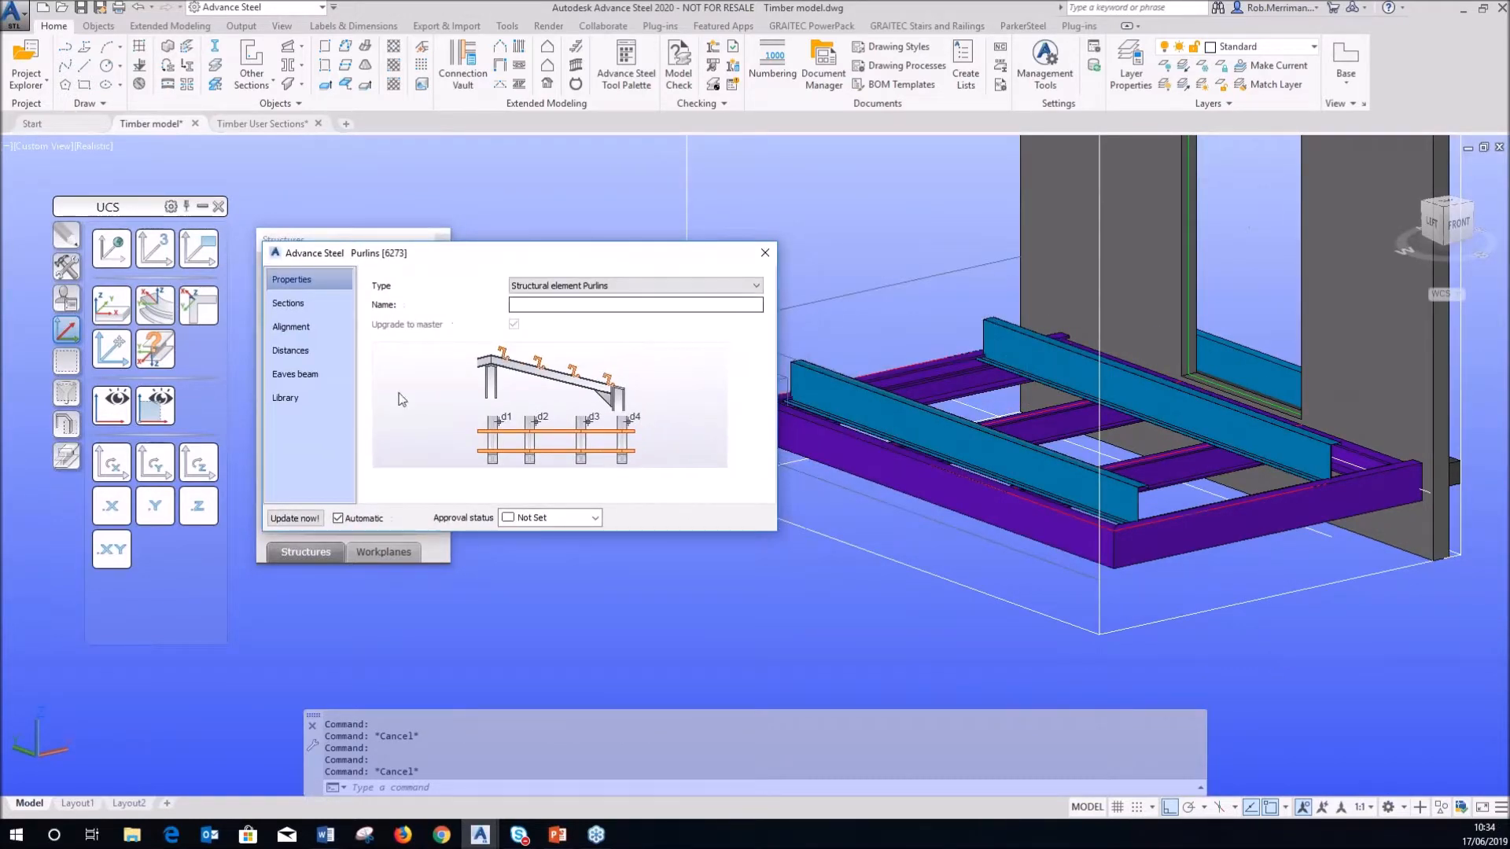
pyautogui.click(302, 399)
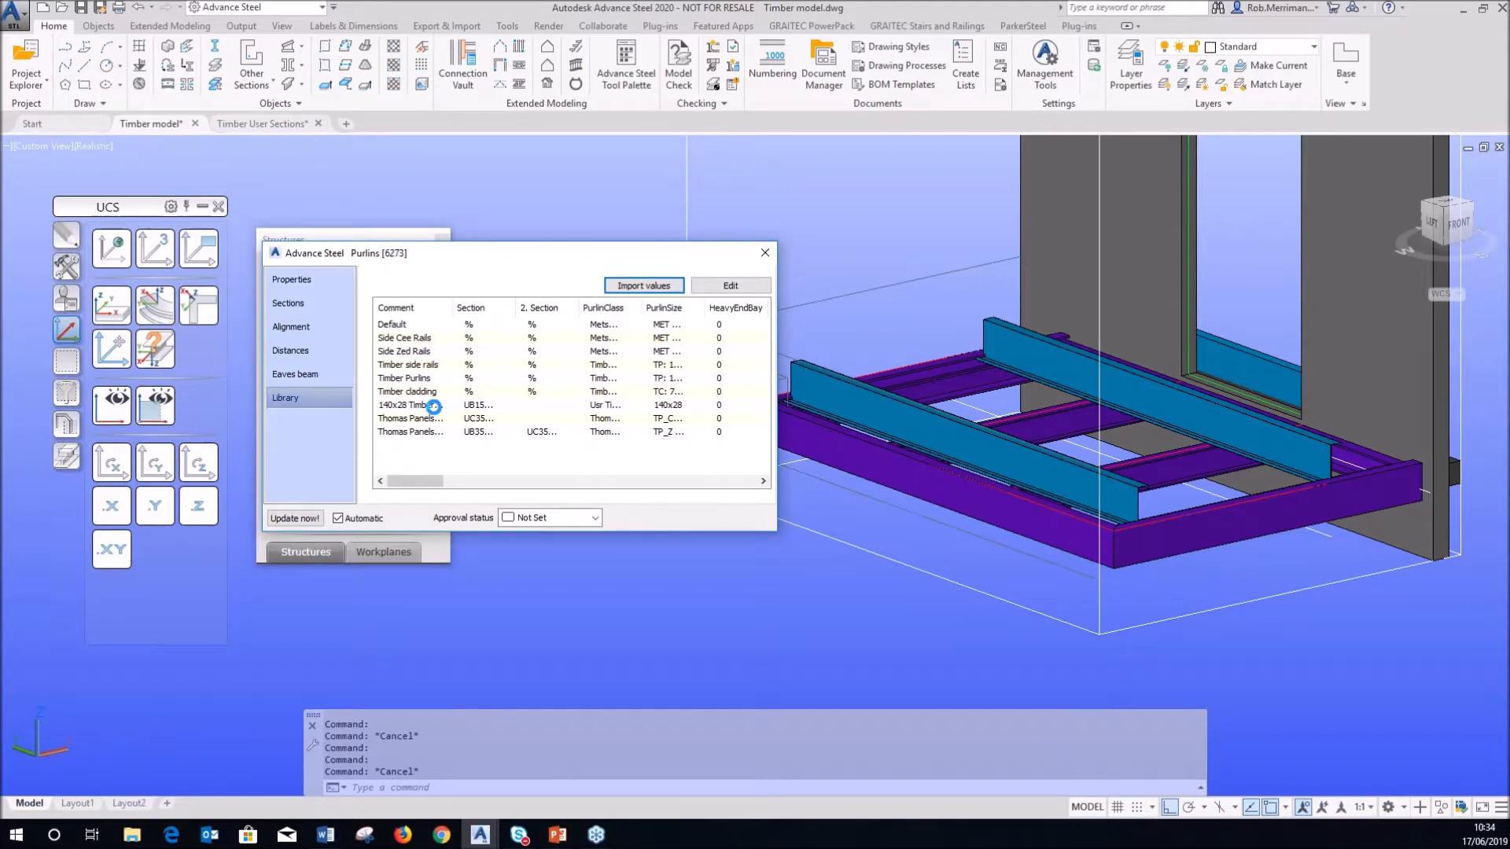
pyautogui.click(433, 406)
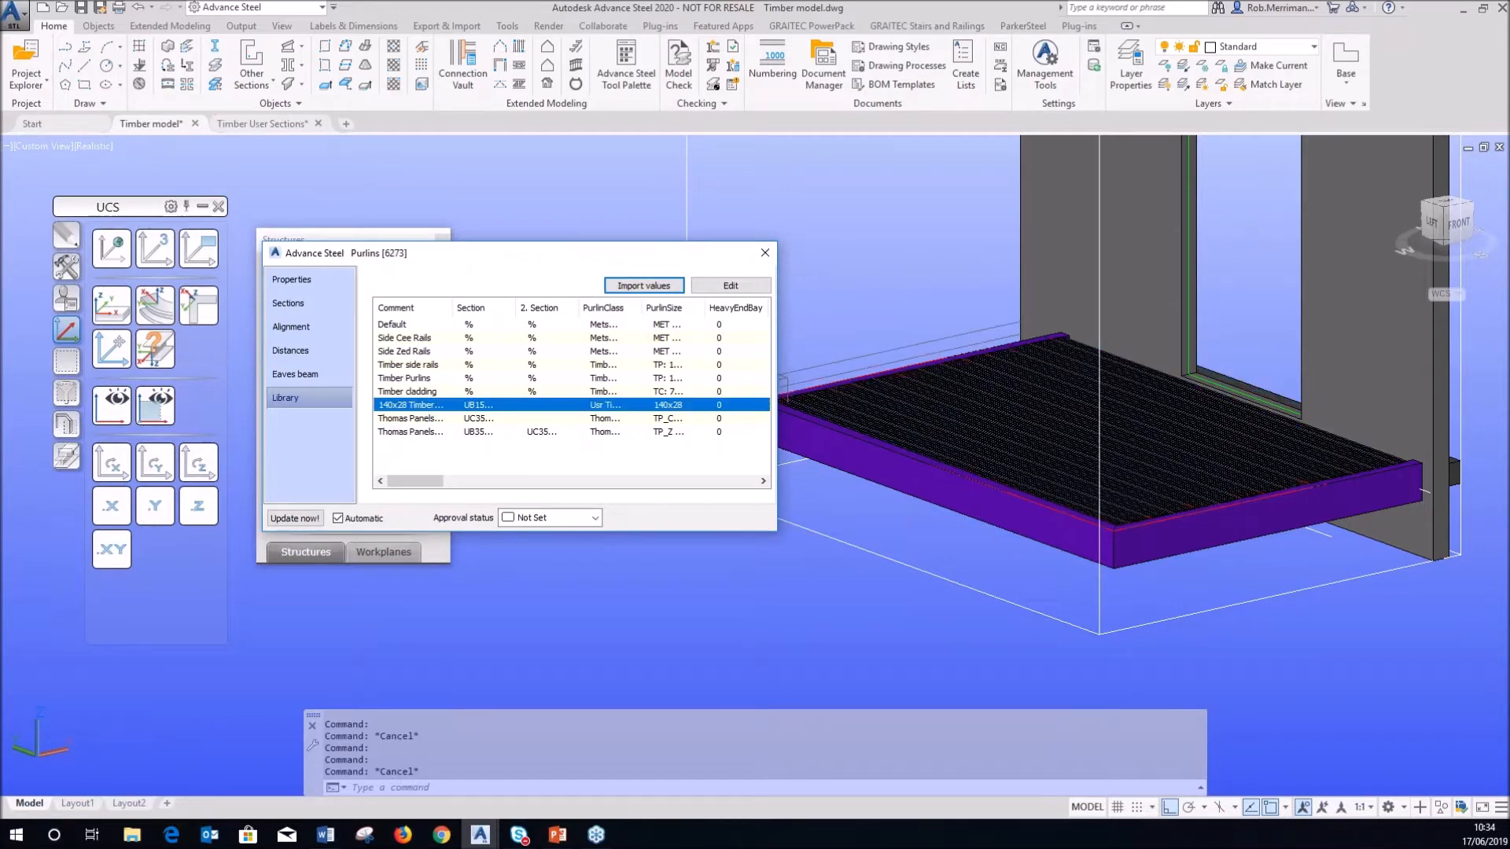
# - Examine the decking boards between the balcony beams, including their ends and the first board at the frame corner
pyautogui.scroll(5, 1372, 446)
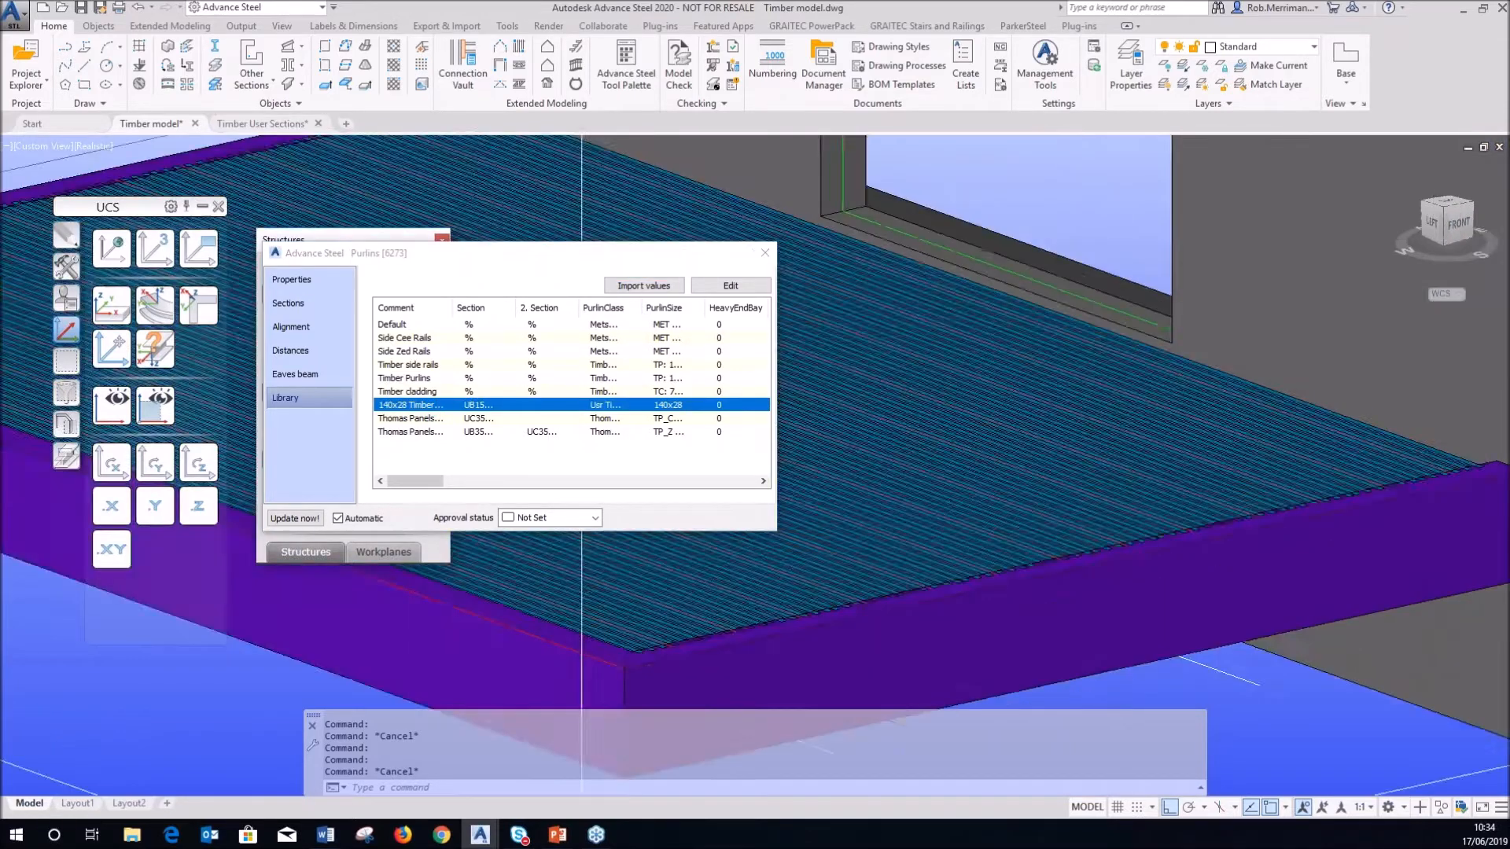
pyautogui.keyDown('shift'); pyautogui.moveTo(1372, 446); pyautogui.dragTo(1180, 479, button='middle'); pyautogui.keyUp('shift')
pyautogui.scroll(3, 1145, 489)
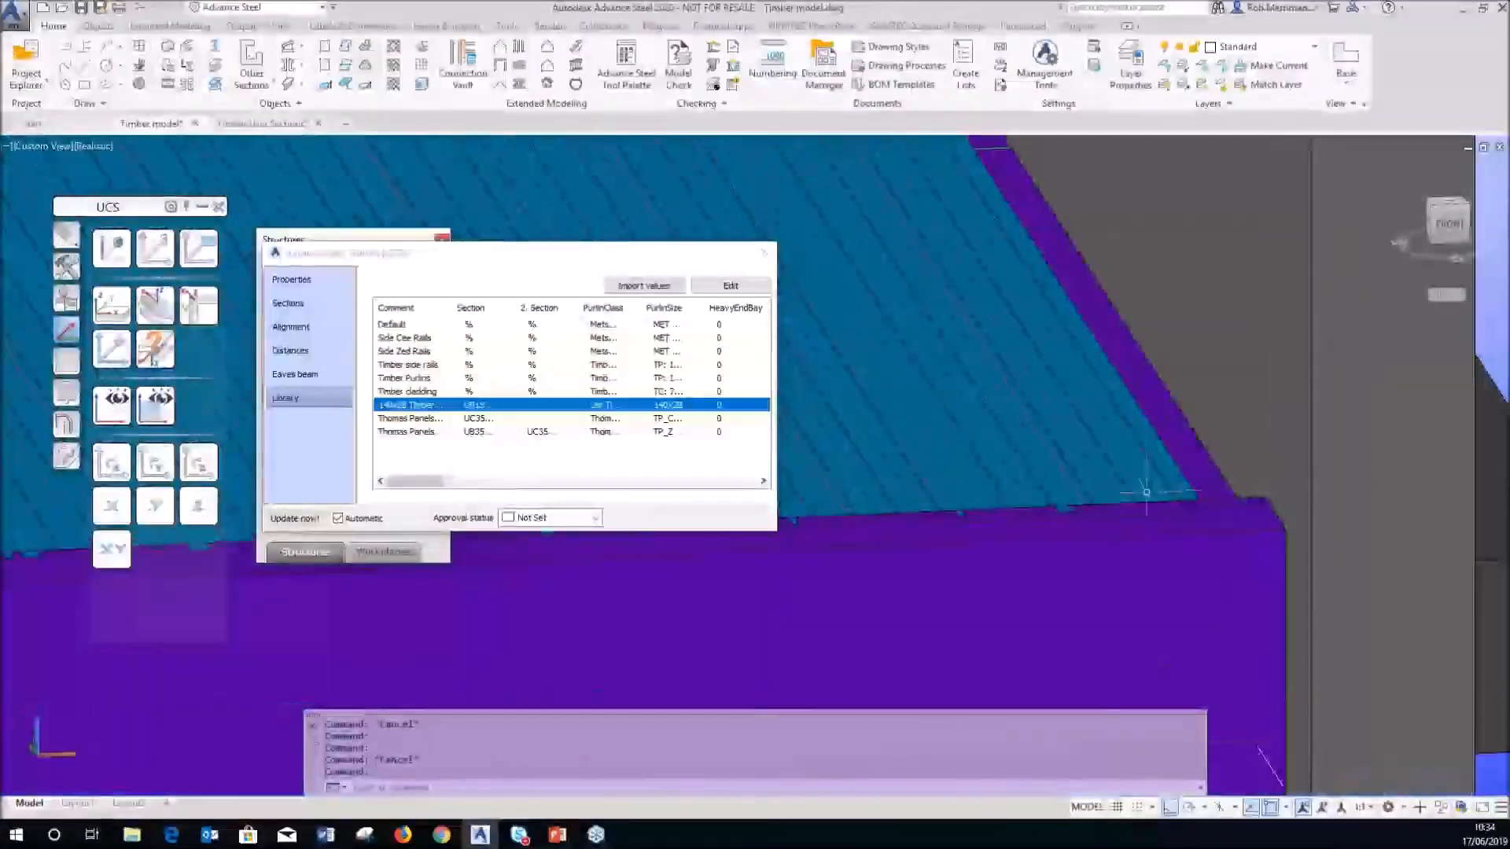
pyautogui.scroll(-6, 1144, 493)
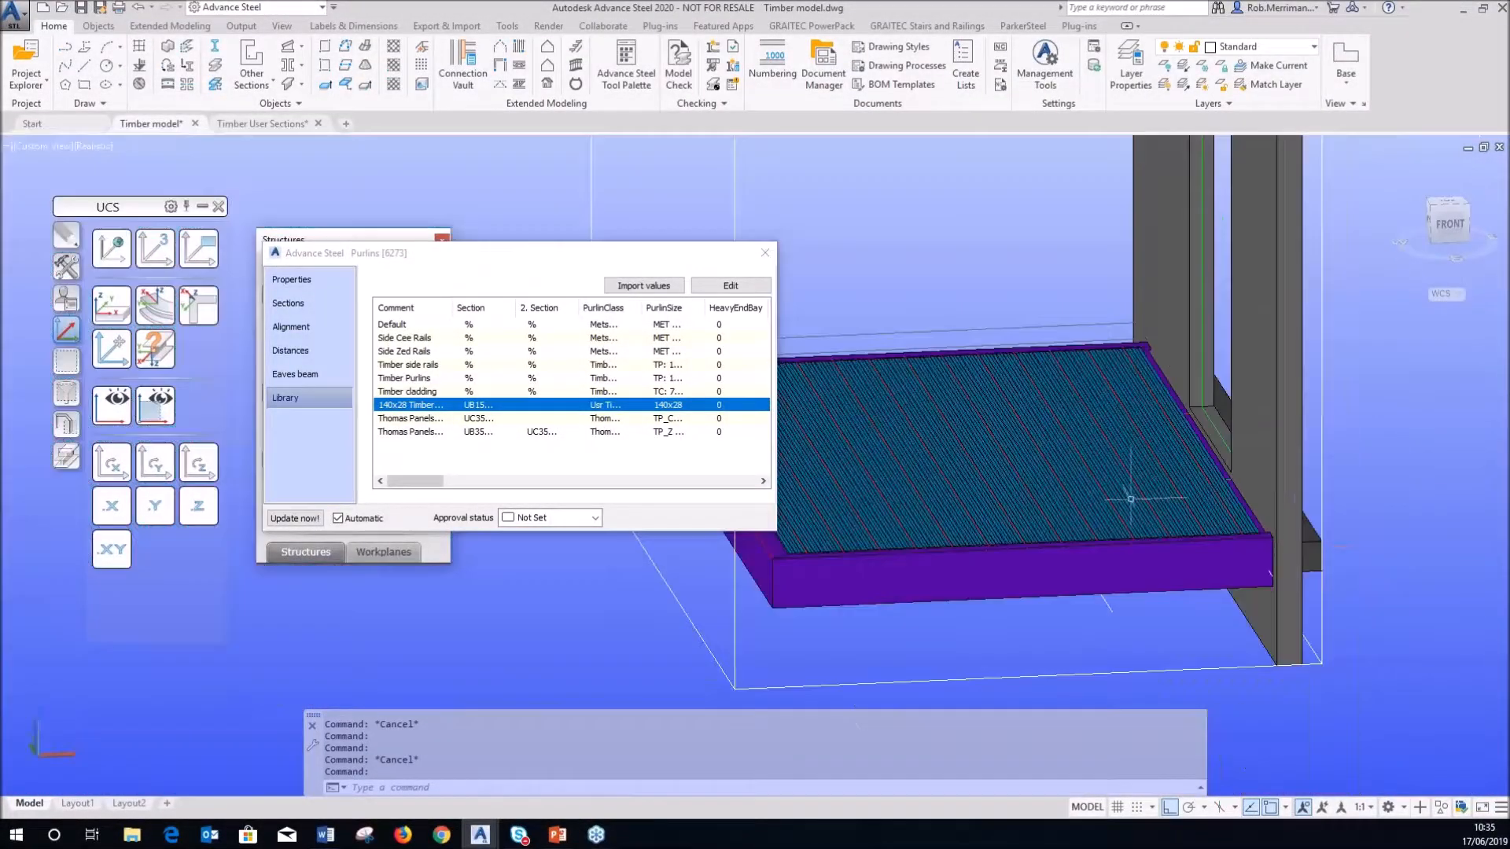
pyautogui.scroll(-2, 906, 511)
pyautogui.scroll(6, 944, 480)
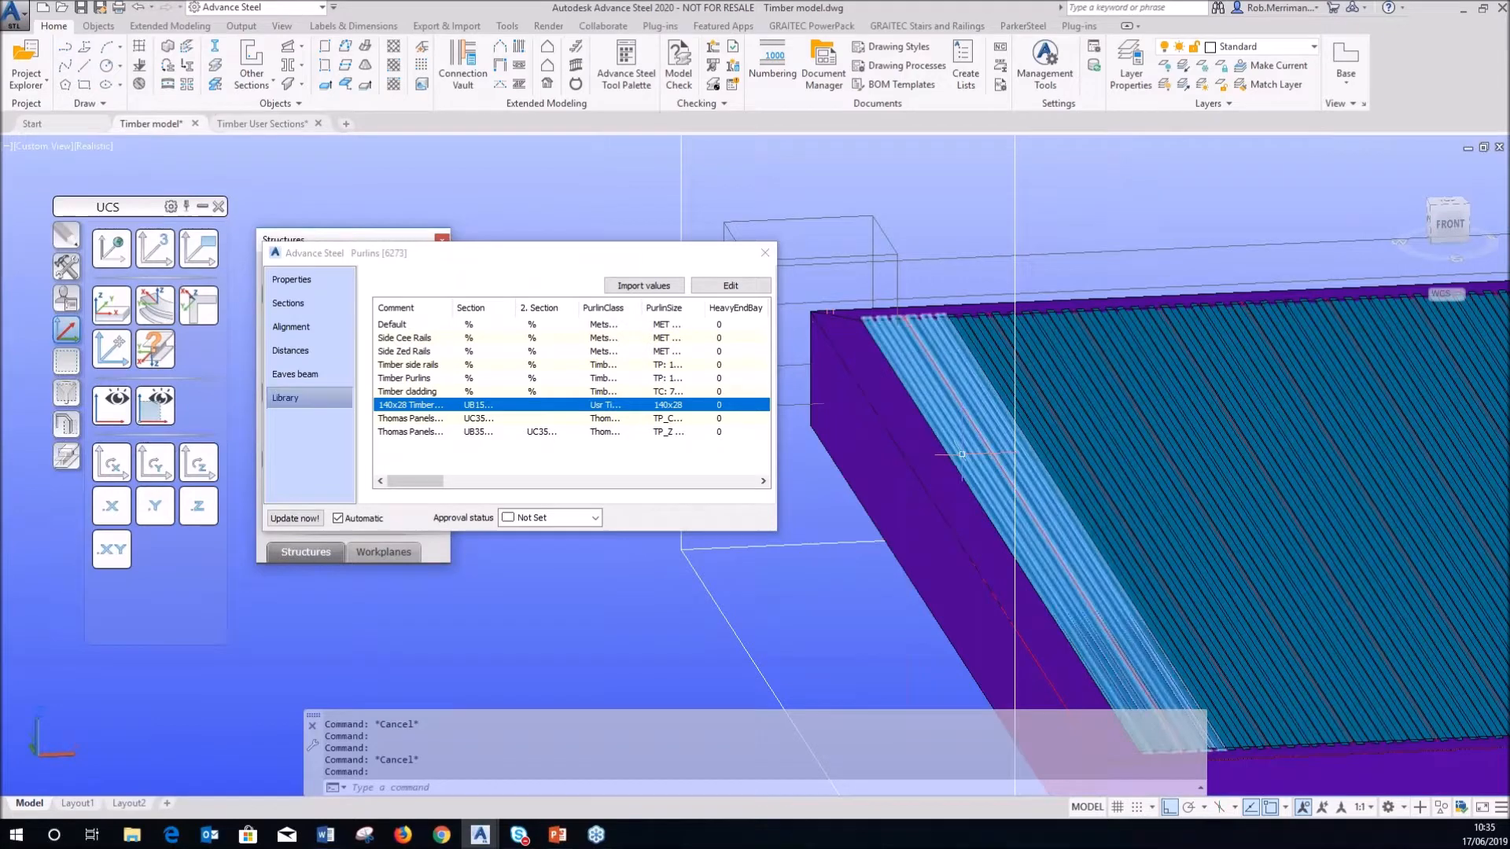
pyautogui.scroll(5, 895, 356)
pyautogui.scroll(-2, 1004, 337)
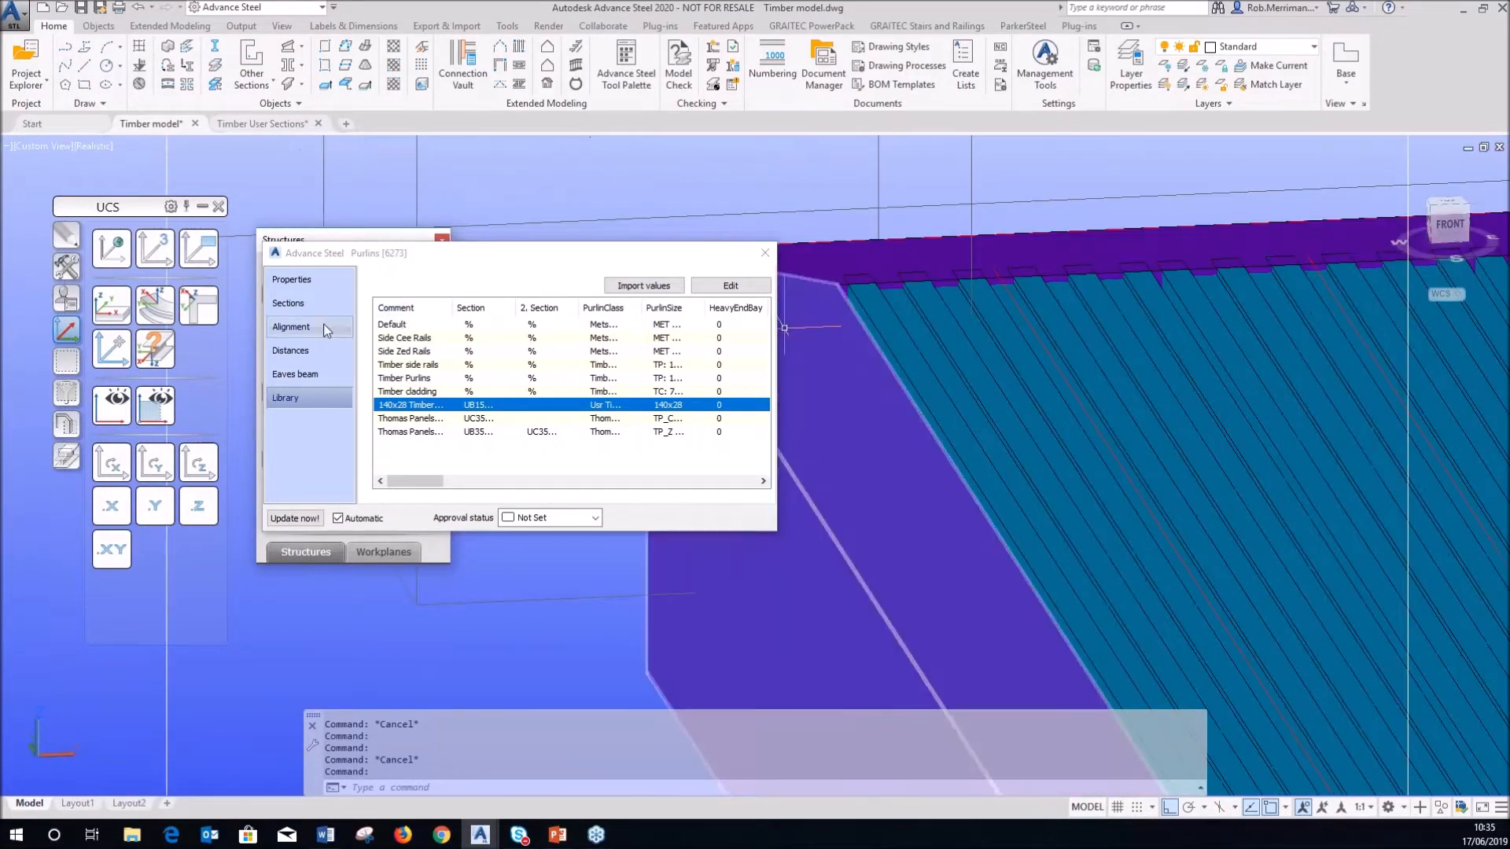
# - Review the decking's alignment and distance settings against the first boards at the frame corner
pyautogui.click(322, 324)
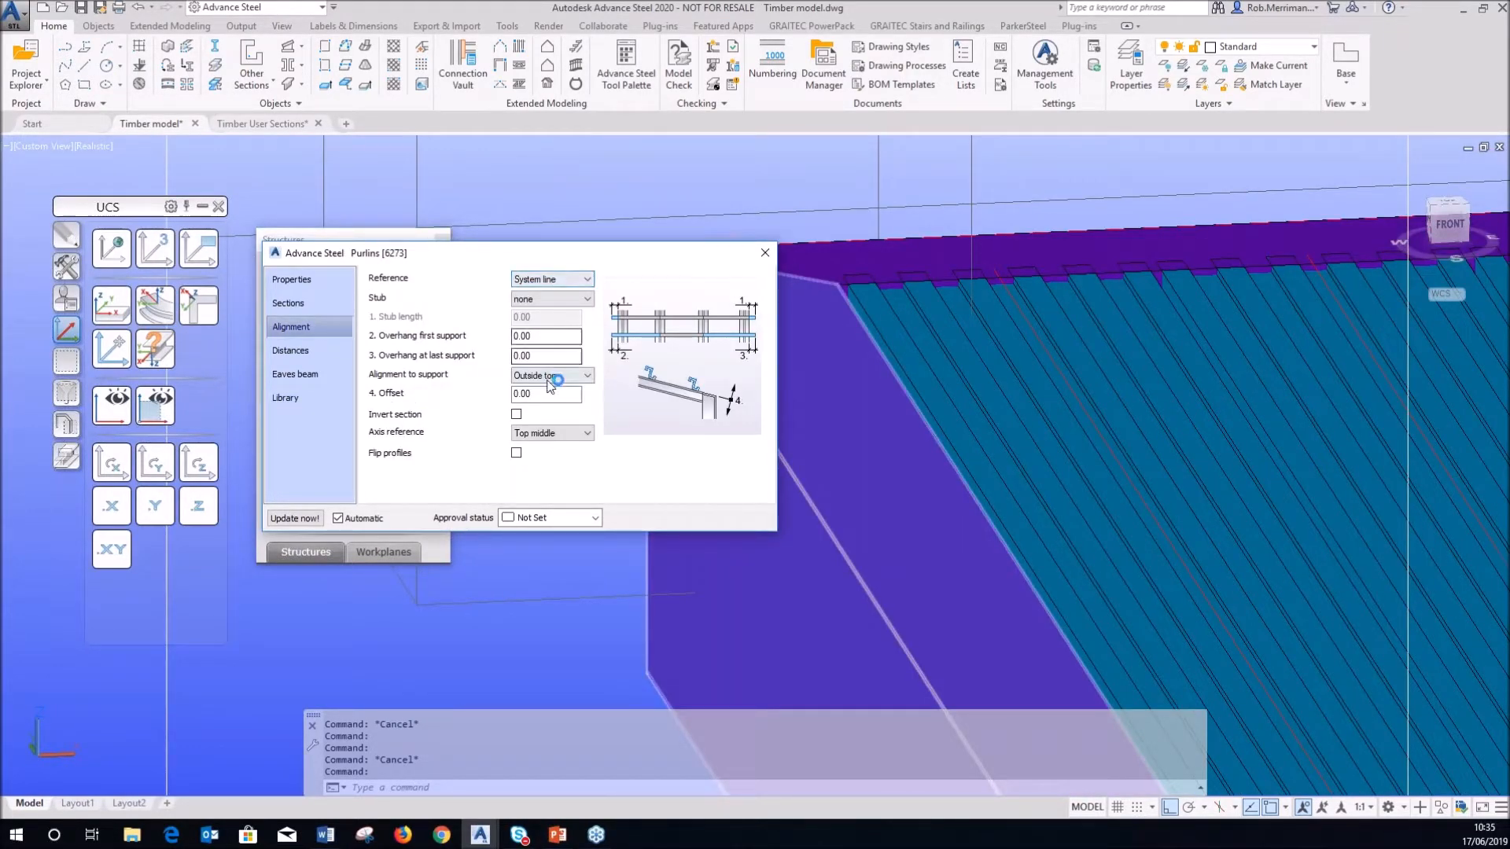
pyautogui.click(321, 354)
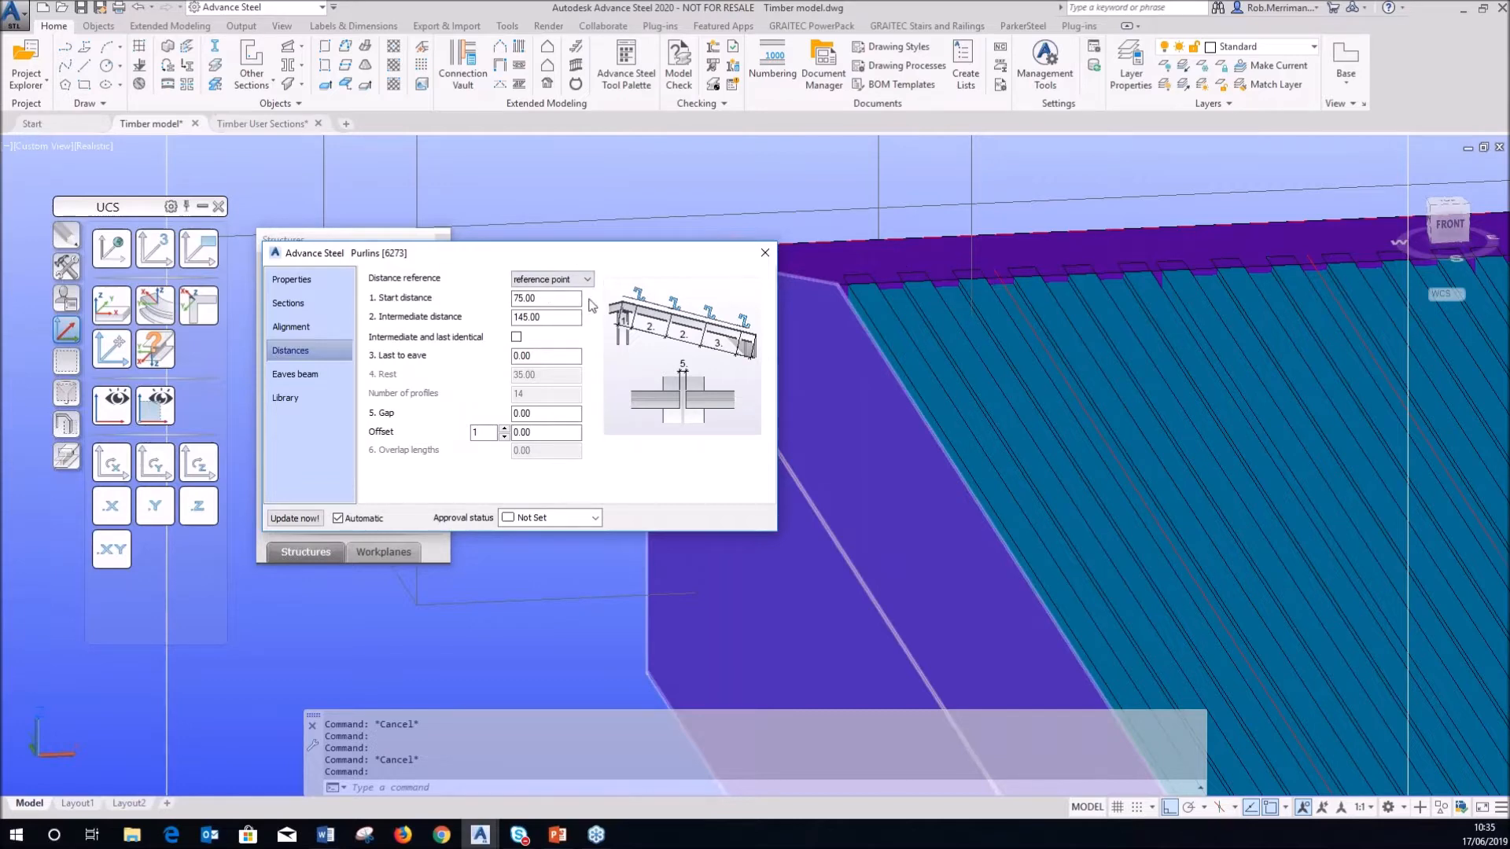
pyautogui.press('ctrl')
pyautogui.scroll(4, 855, 276)
pyautogui.keyDown('shift'); pyautogui.moveTo(855, 275); pyautogui.dragTo(913, 257, button='middle'); pyautogui.keyUp('shift')
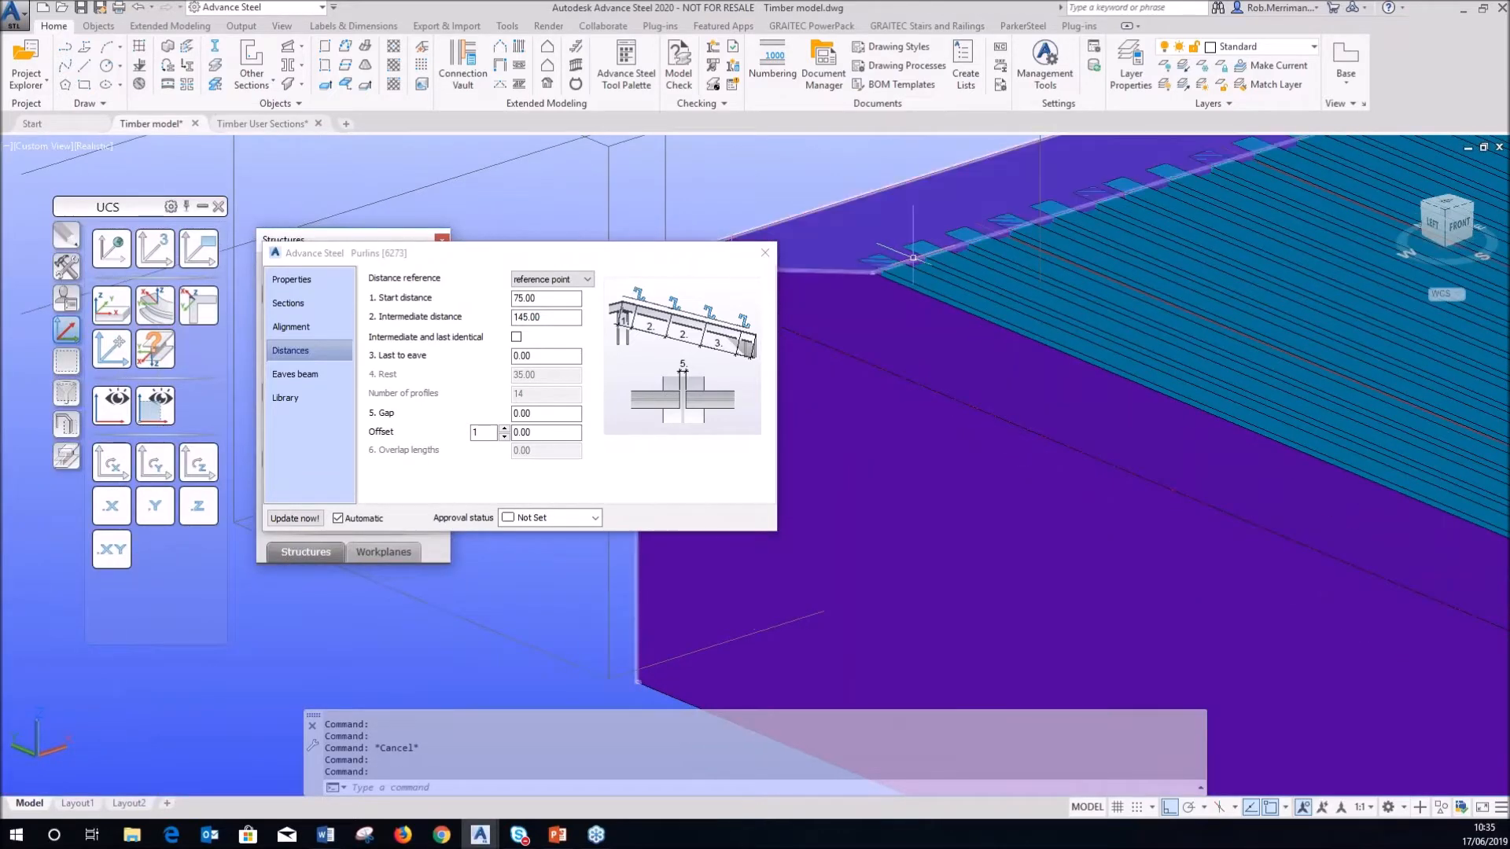
# - Set the purlins' overhang at both the first support and the last support to -25
pyautogui.click(318, 328)
pyautogui.doubleClick(542, 336)
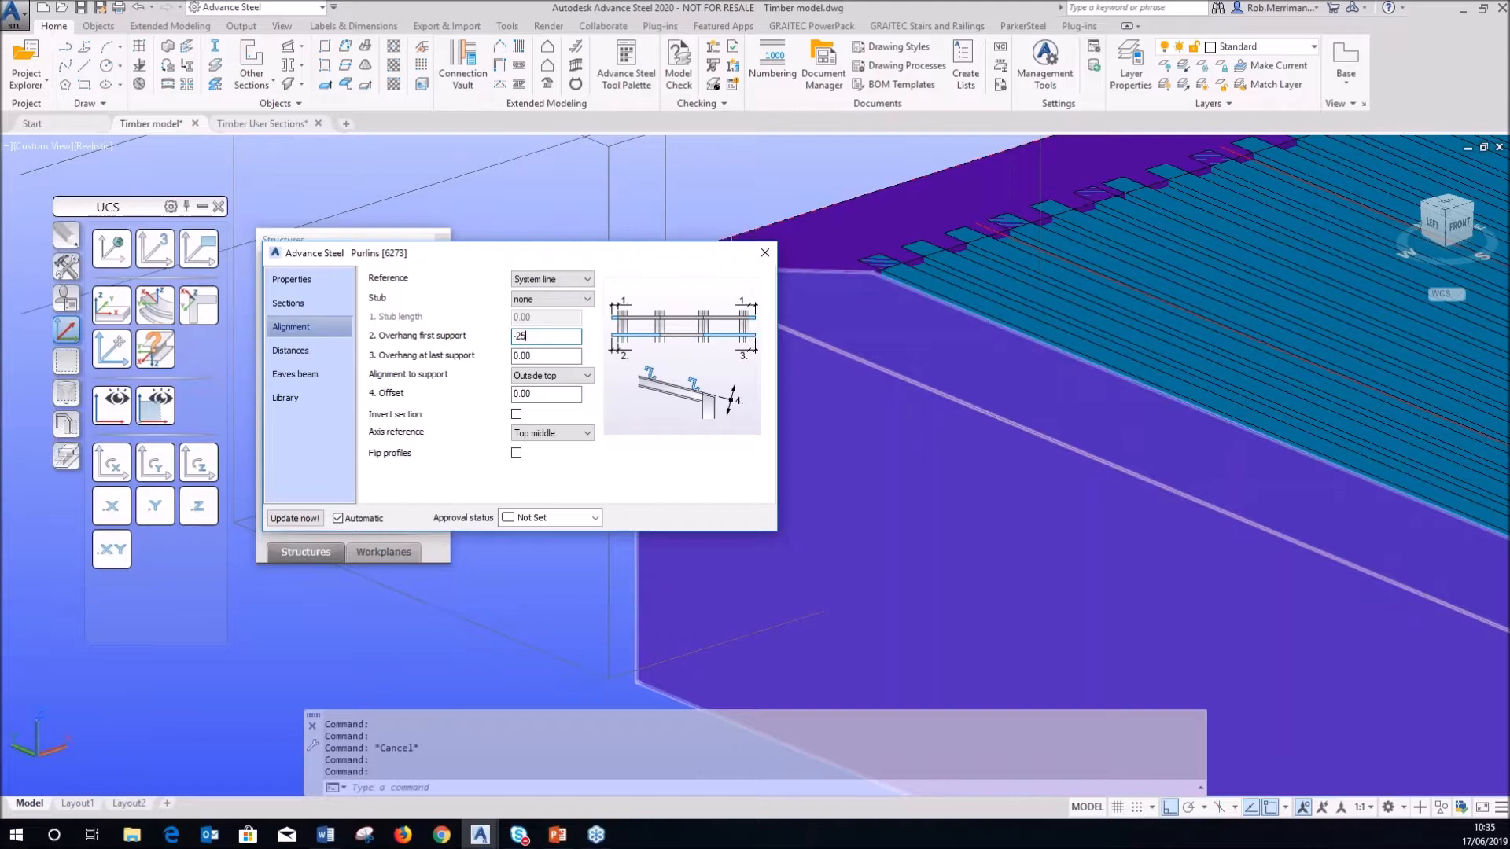
pyautogui.press('Tab')
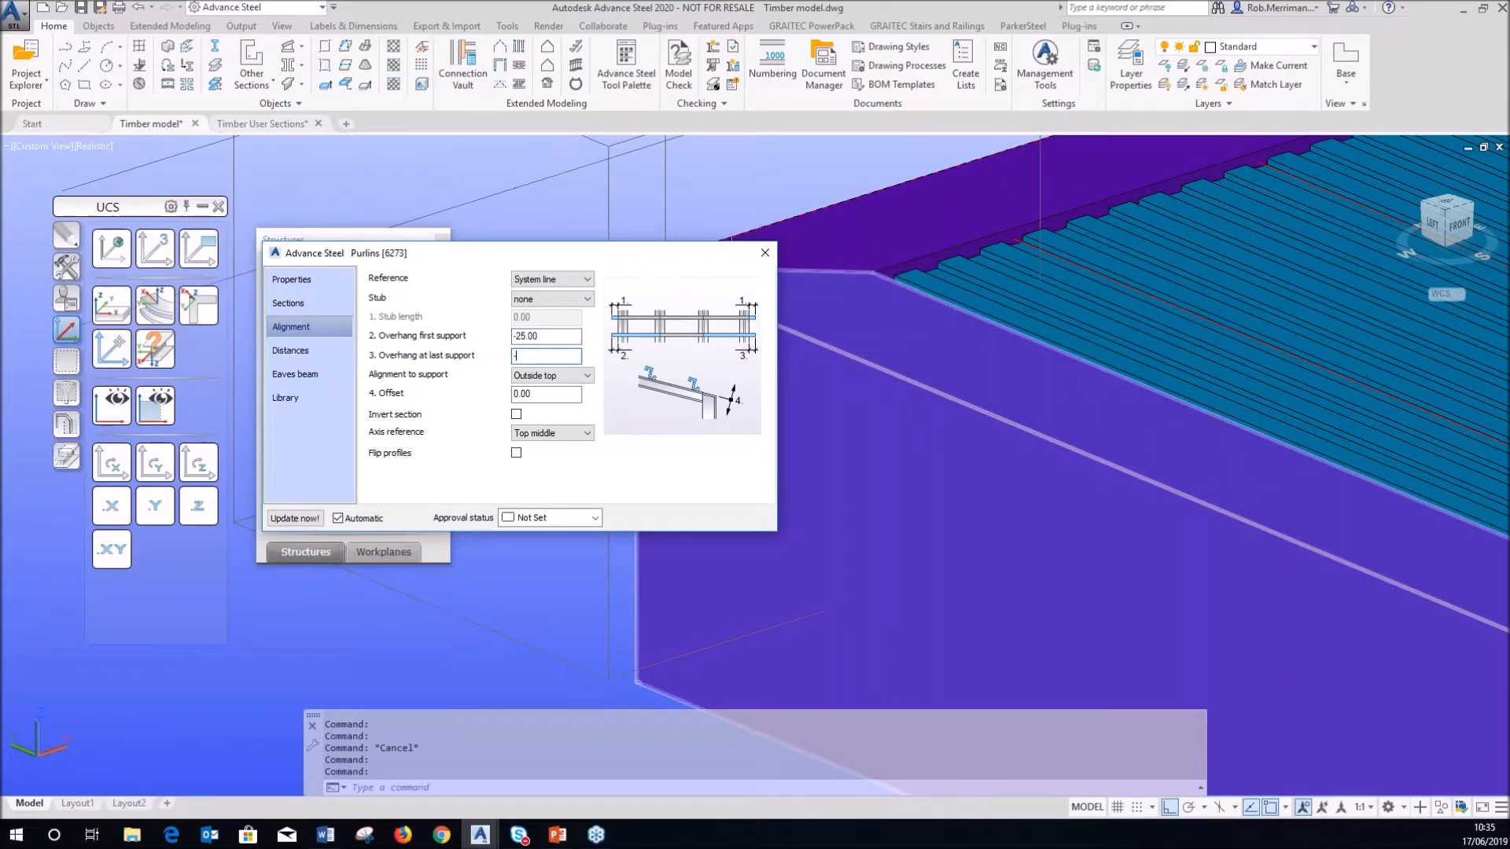
pyautogui.press('Return')
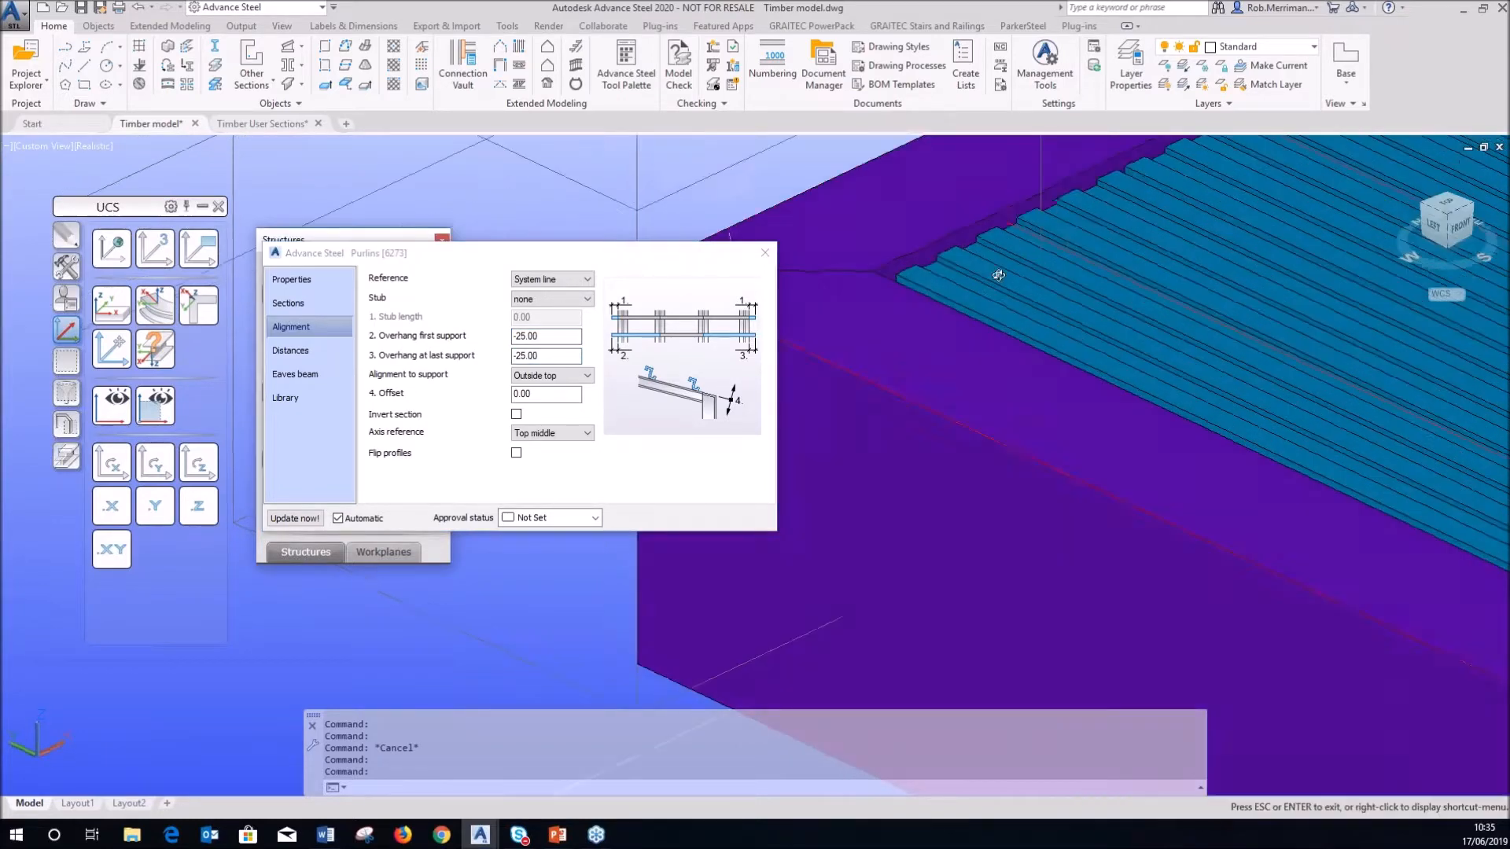
# - Examine the decking board ends against the edge beams and the deck as a whole, and close the Purlins settings
pyautogui.keyDown('shift'); pyautogui.moveTo(970, 228); pyautogui.dragTo(1027, 308, button='middle'); pyautogui.keyUp('shift')
pyautogui.scroll(-4, 1027, 308)
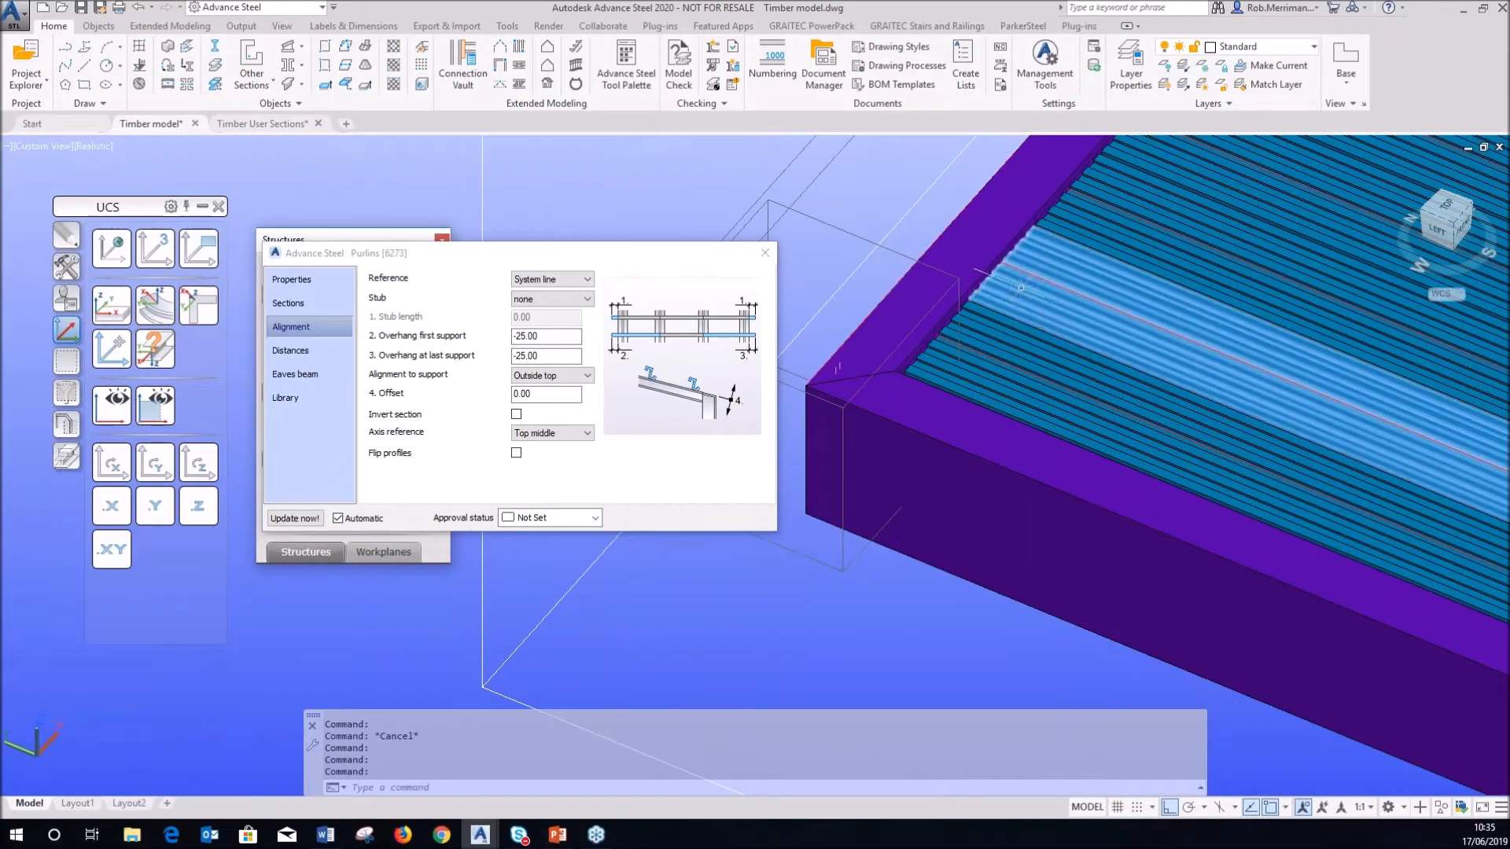
pyautogui.scroll(5, 1018, 308)
pyautogui.keyDown('shift'); pyautogui.moveTo(1078, 350); pyautogui.dragTo(1098, 588, button='middle'); pyautogui.keyUp('shift')
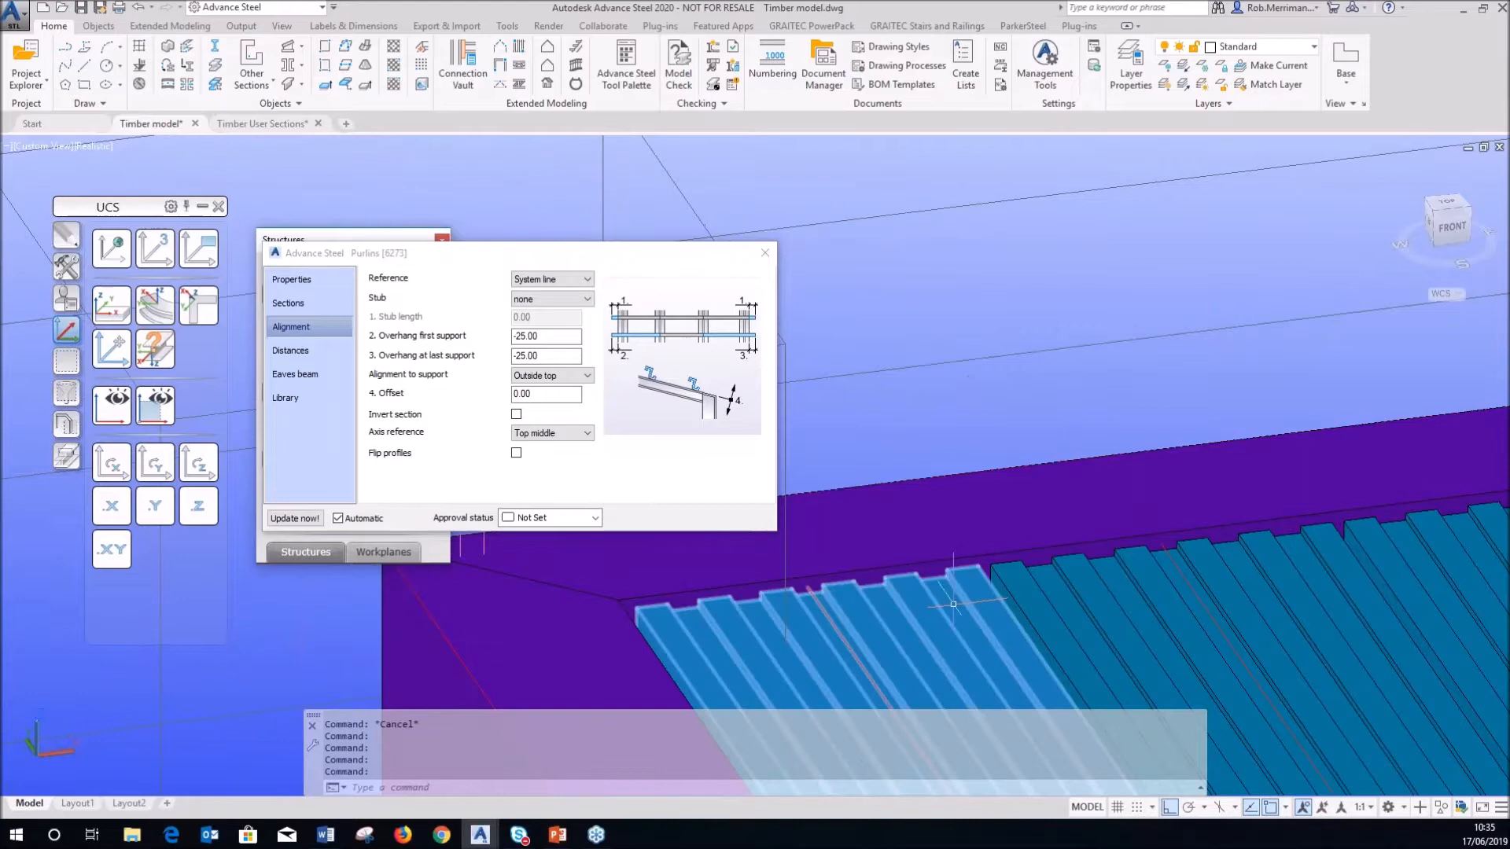
pyautogui.scroll(-8, 993, 396)
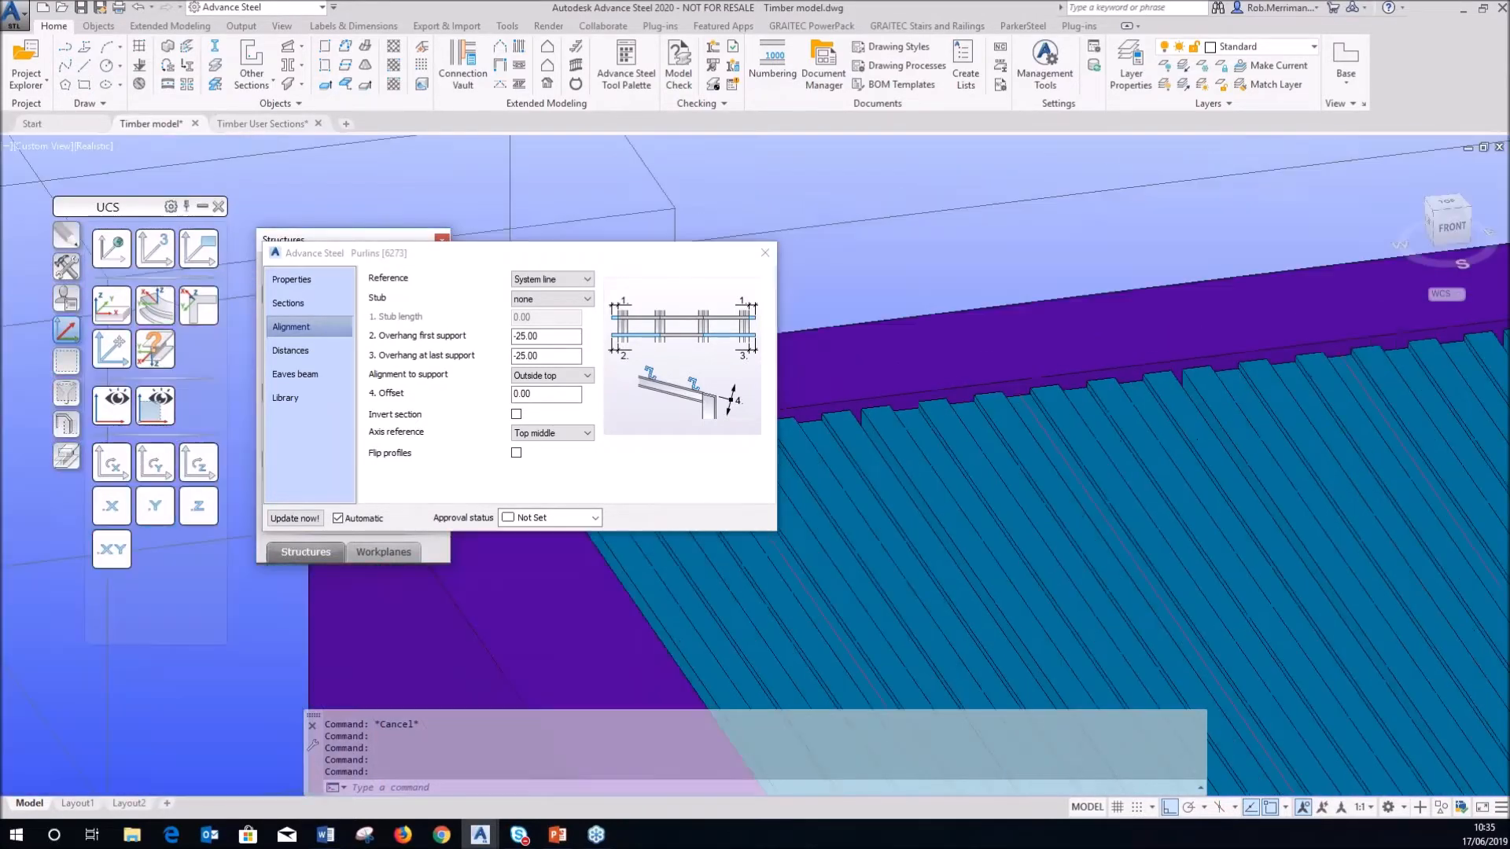
pyautogui.keyDown('shift'); pyautogui.moveTo(993, 396); pyautogui.dragTo(1078, 432, button='middle'); pyautogui.keyUp('shift')
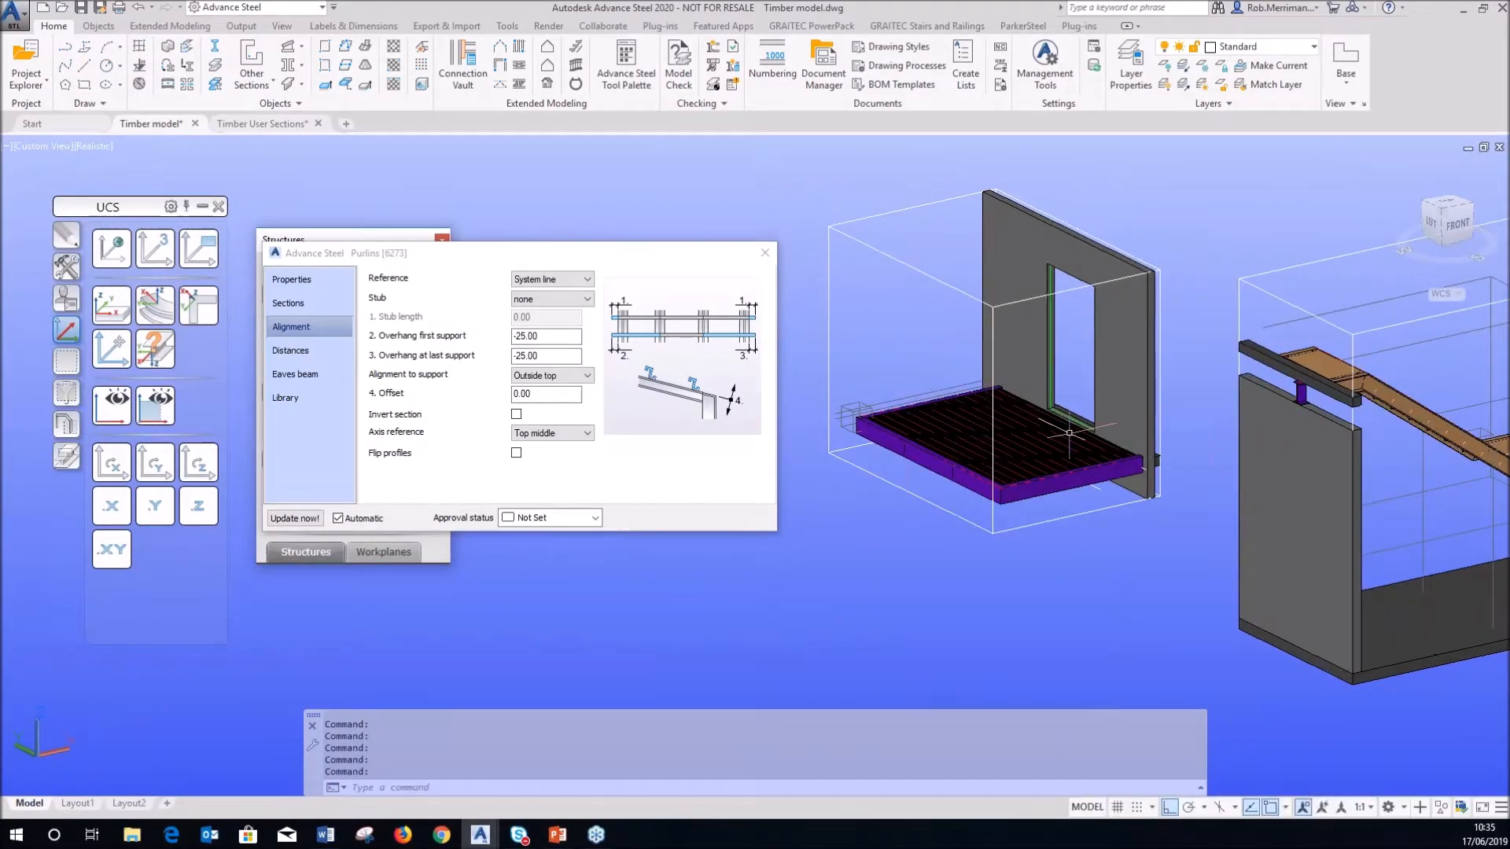
pyautogui.scroll(6, 1101, 426)
pyautogui.keyDown('shift'); pyautogui.moveTo(1101, 425); pyautogui.dragTo(1125, 470, button='middle'); pyautogui.keyUp('shift')
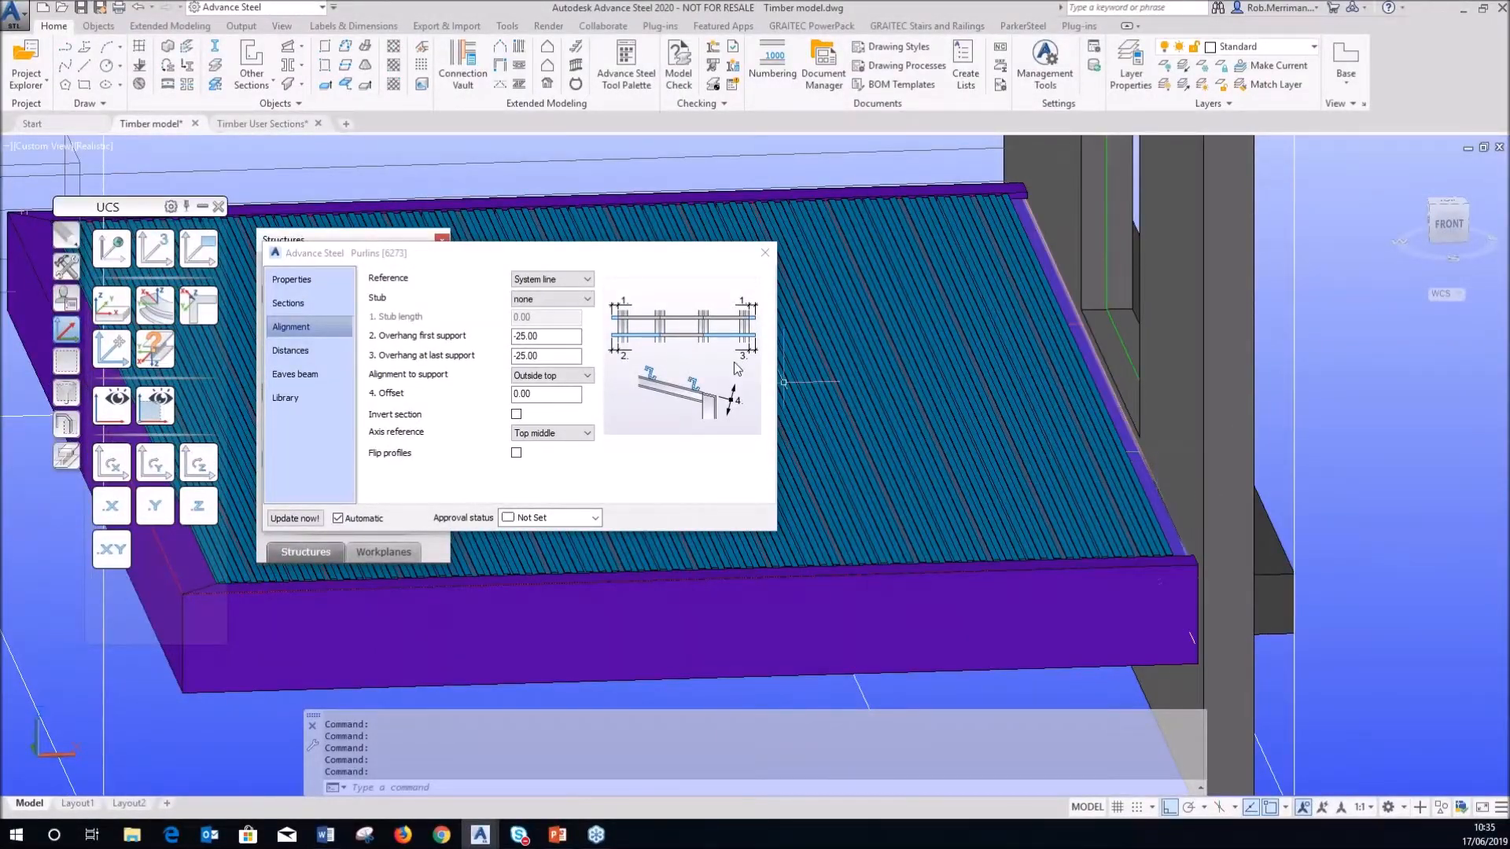
pyautogui.click(765, 252)
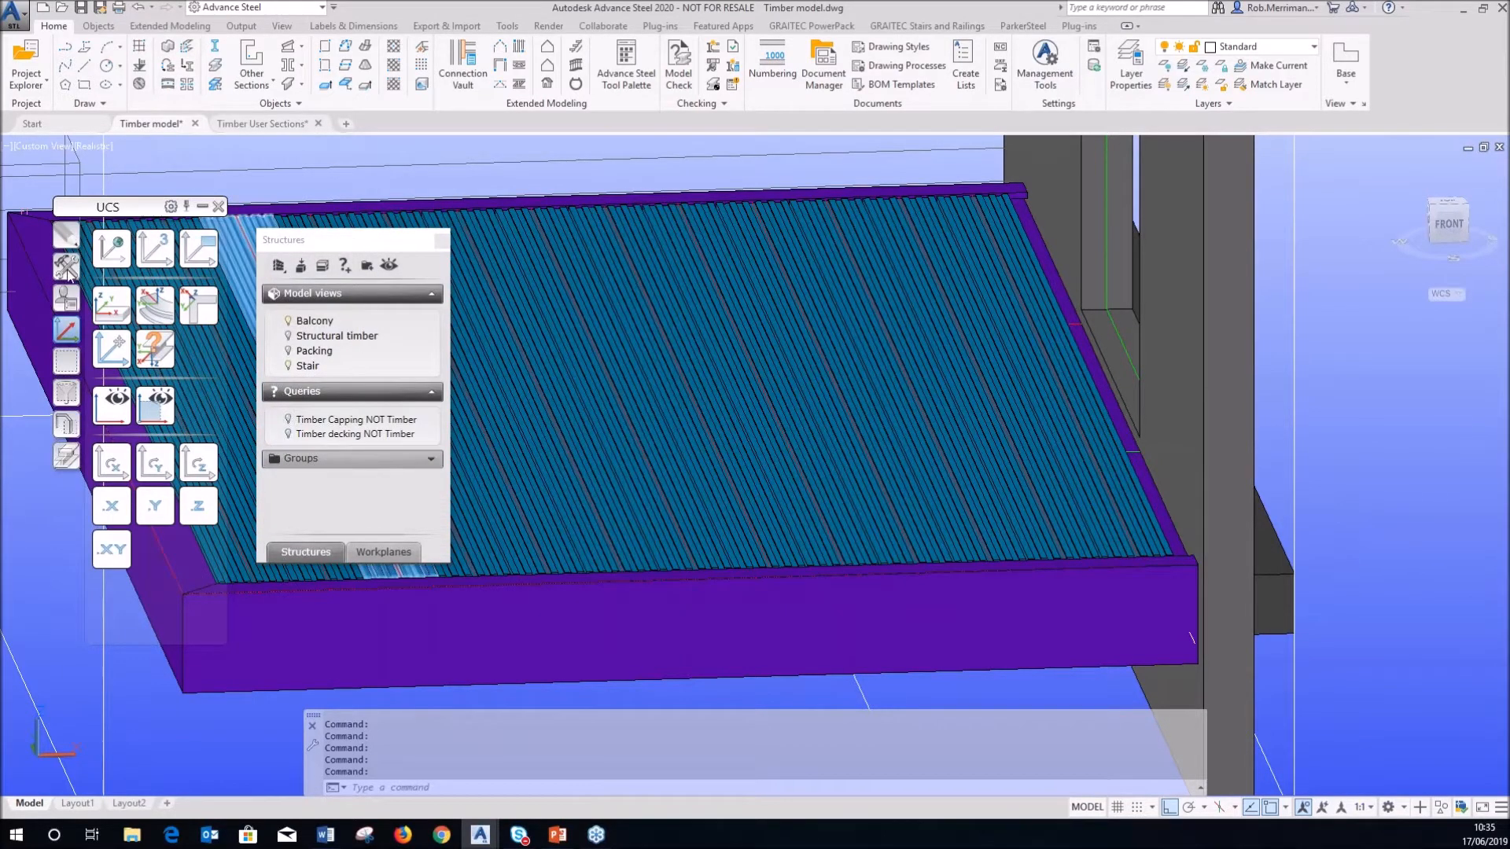
# - Copy the last decking board 145 mm toward the wall opening as an additional board
pyautogui.click(67, 267)
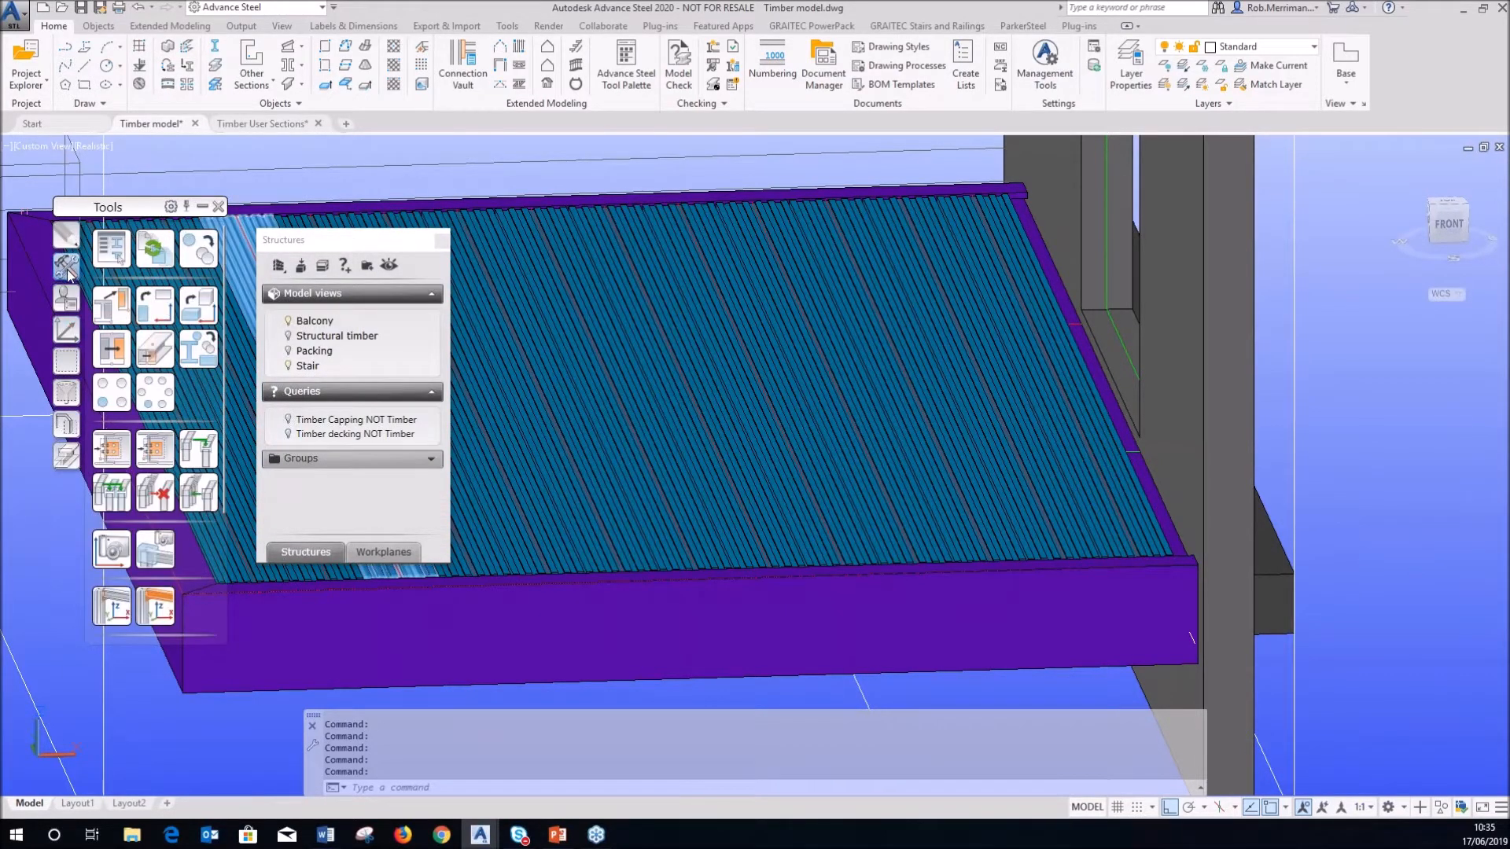
pyautogui.click(118, 312)
pyautogui.click(1094, 492)
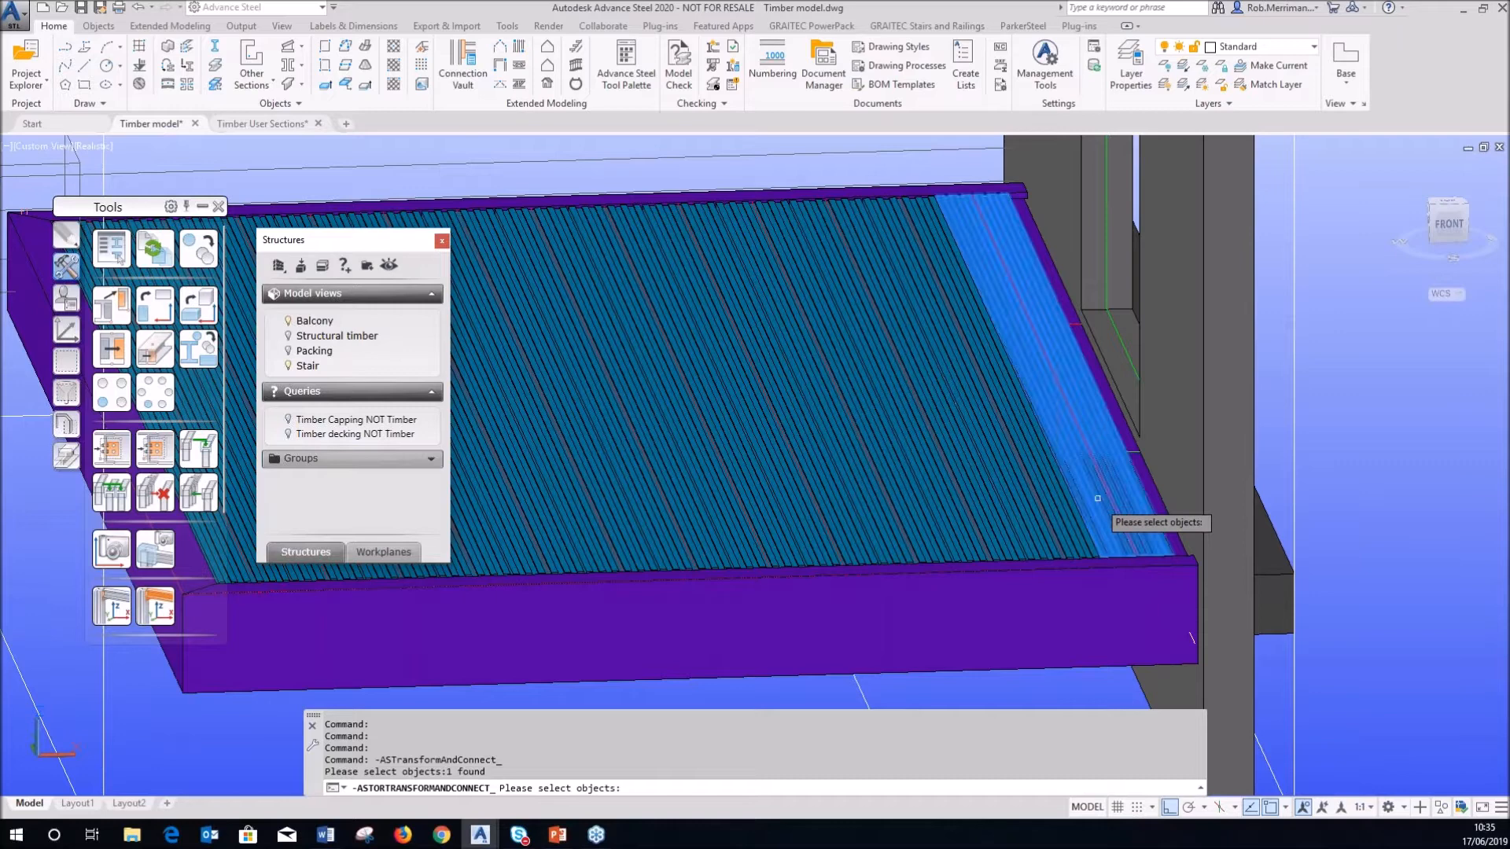
pyautogui.scroll(3, 1094, 504)
pyautogui.press('Return')
pyautogui.click(1002, 545)
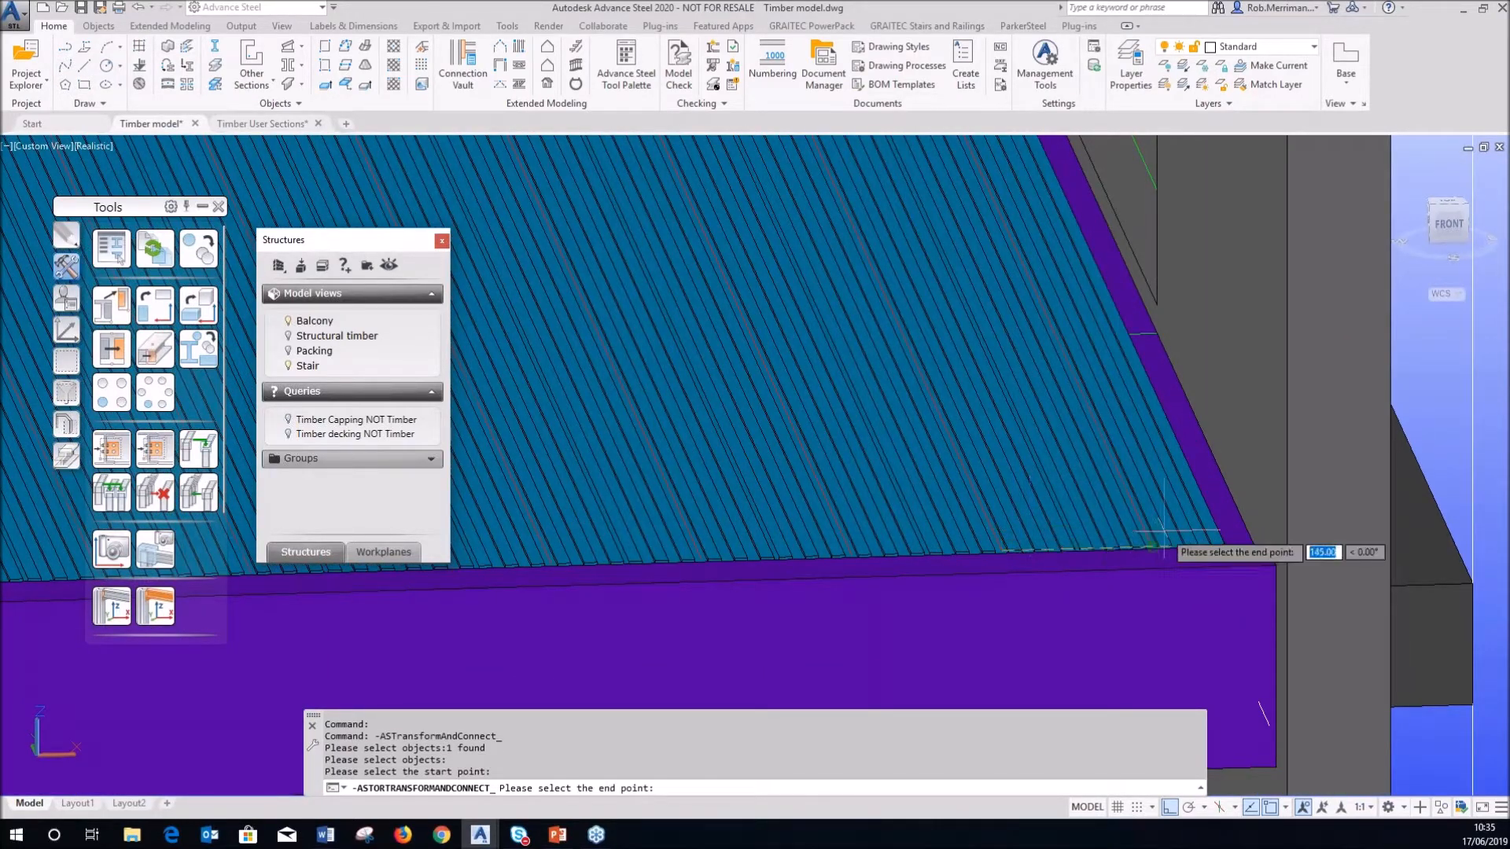
pyautogui.press('Escape')
pyautogui.scroll(-1, 1225, 514)
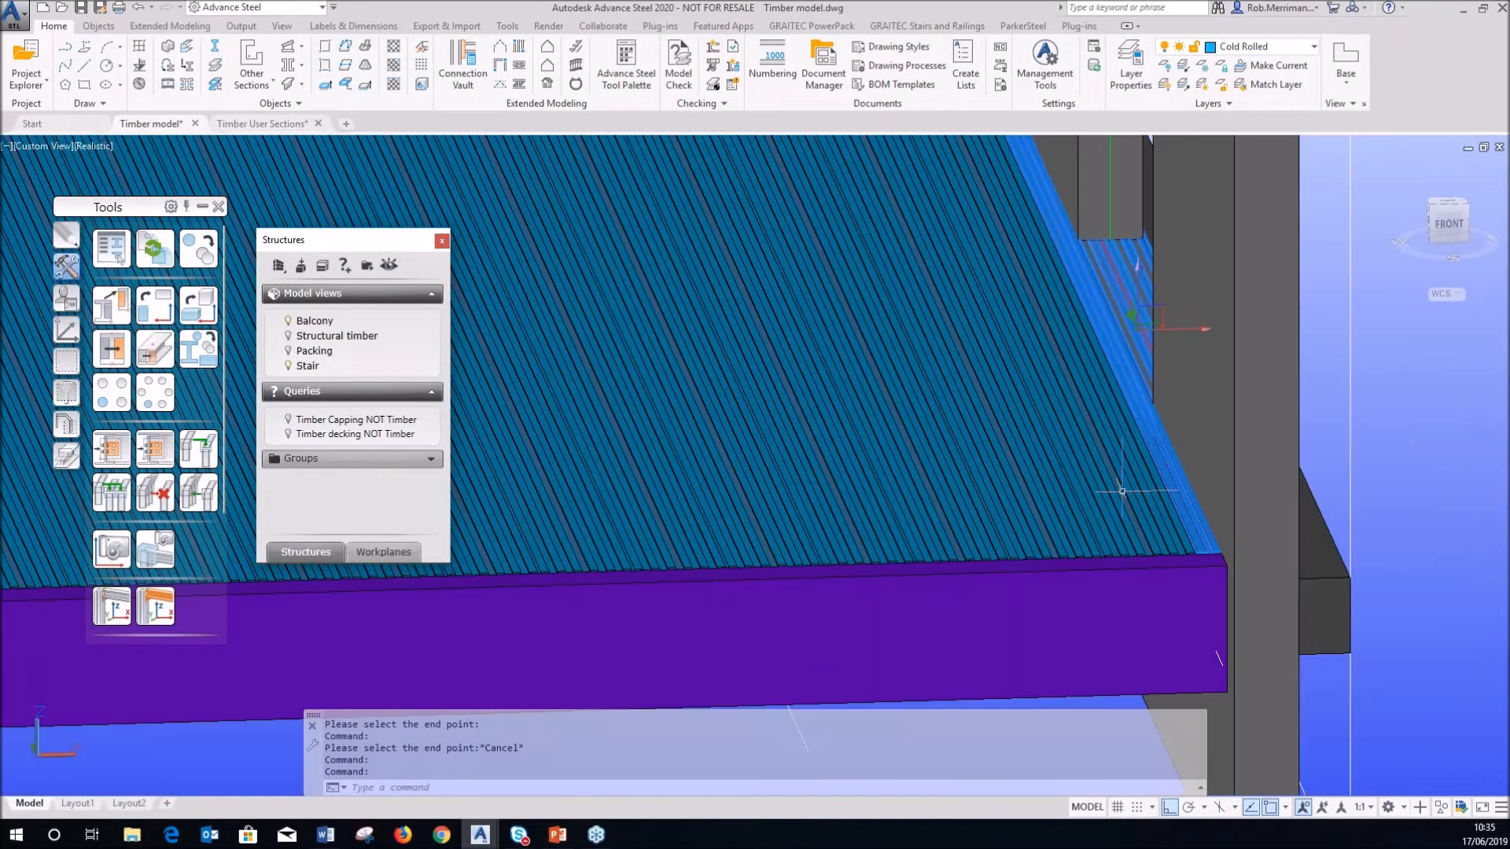
# - Delete the copied decking board beside the wall opening
pyautogui.keyDown('shift'); pyautogui.moveTo(1219, 659); pyautogui.dragTo(1233, 549, button='middle'); pyautogui.keyUp('shift')
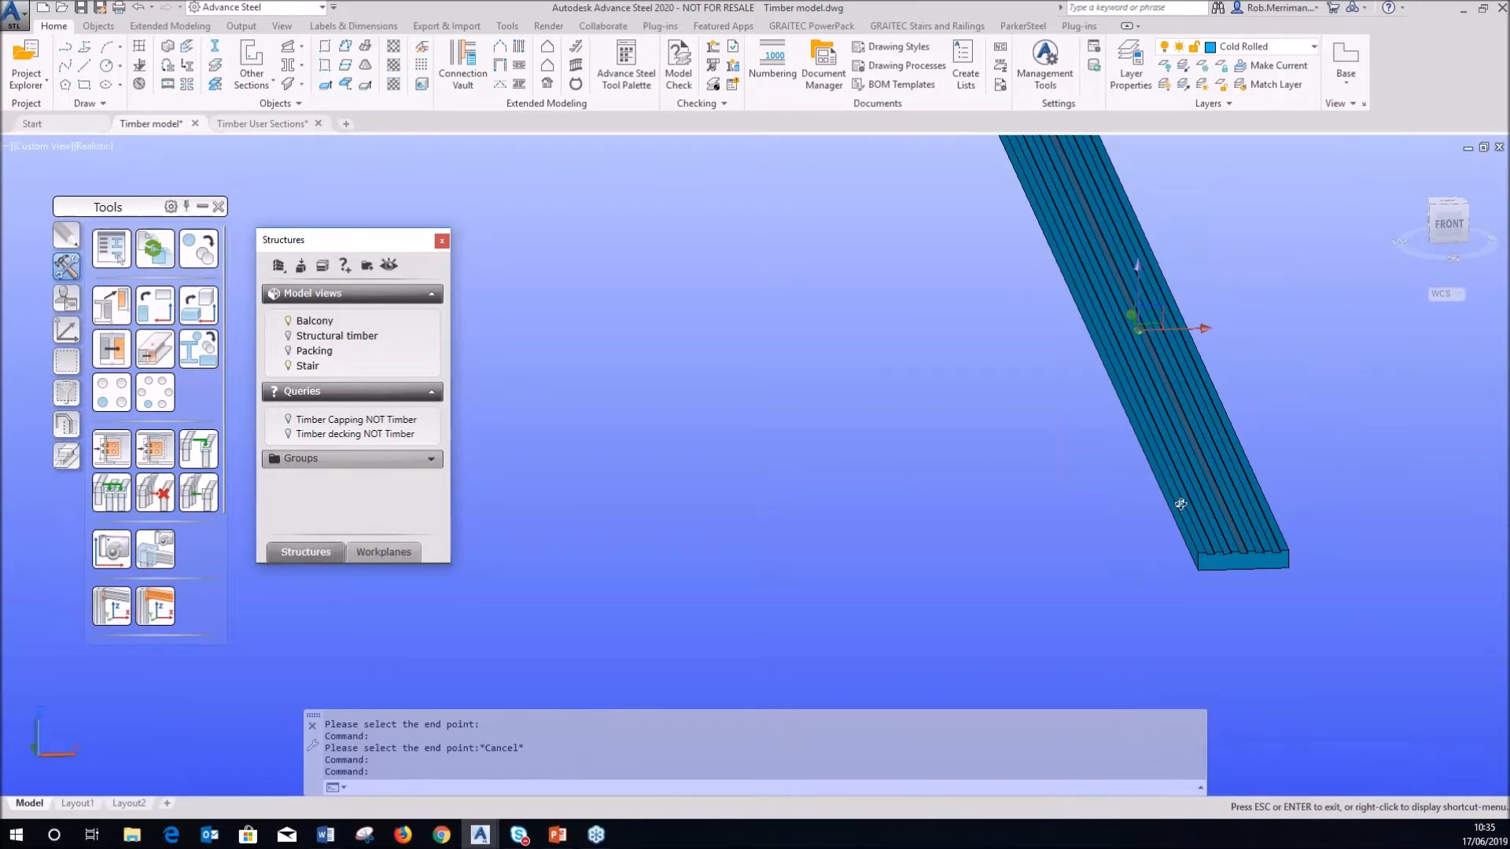
pyautogui.keyDown('shift'); pyautogui.moveTo(1178, 502); pyautogui.dragTo(1186, 503, button='middle'); pyautogui.keyUp('shift')
pyautogui.press('Escape')
pyautogui.keyDown('shift'); pyautogui.moveTo(953, 419); pyautogui.dragTo(1112, 320, button='middle'); pyautogui.keyUp('shift')
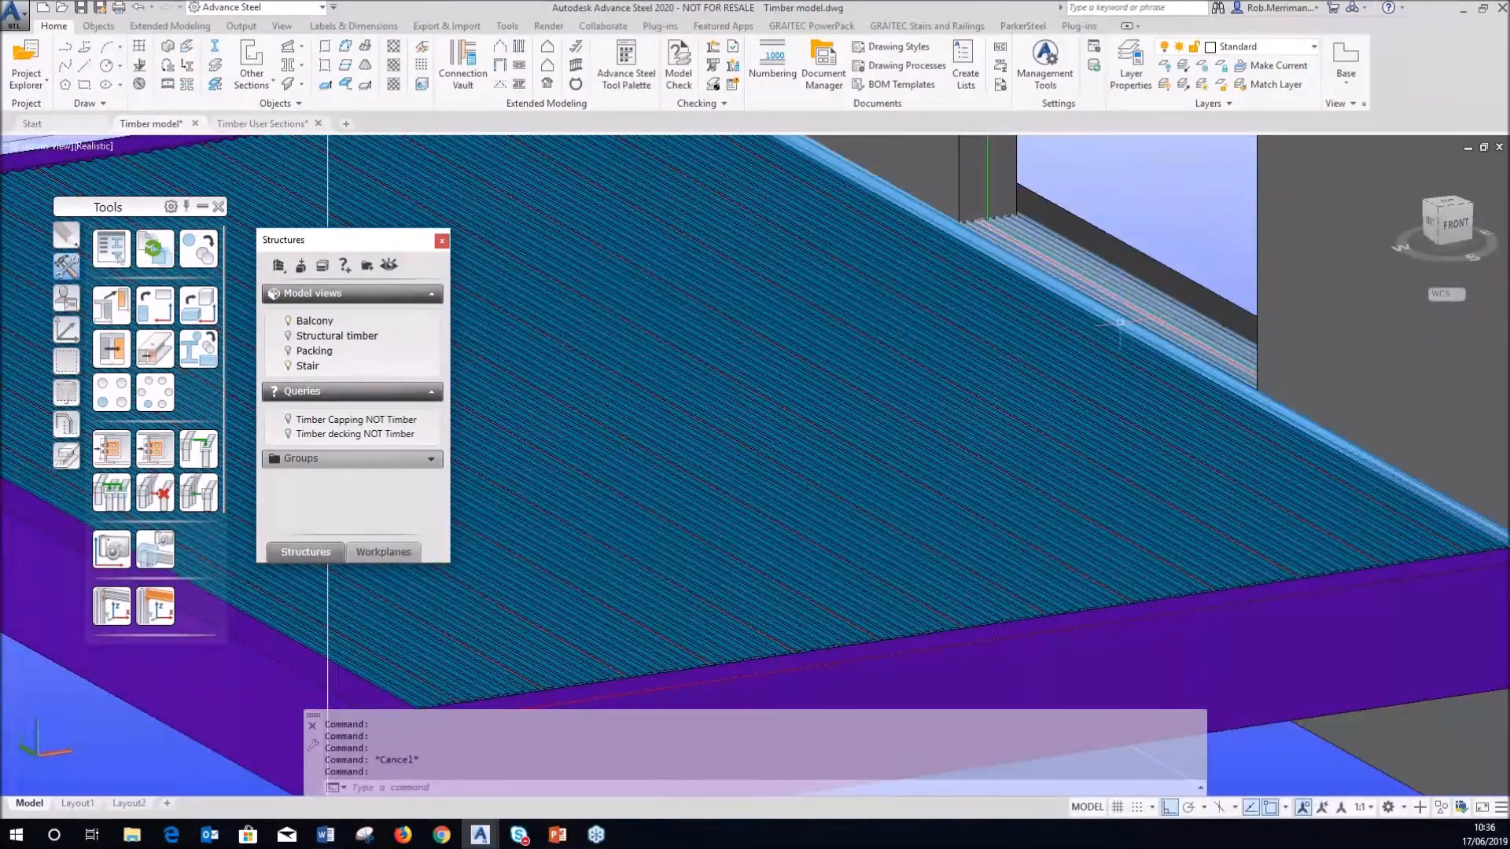
pyautogui.click(1241, 450)
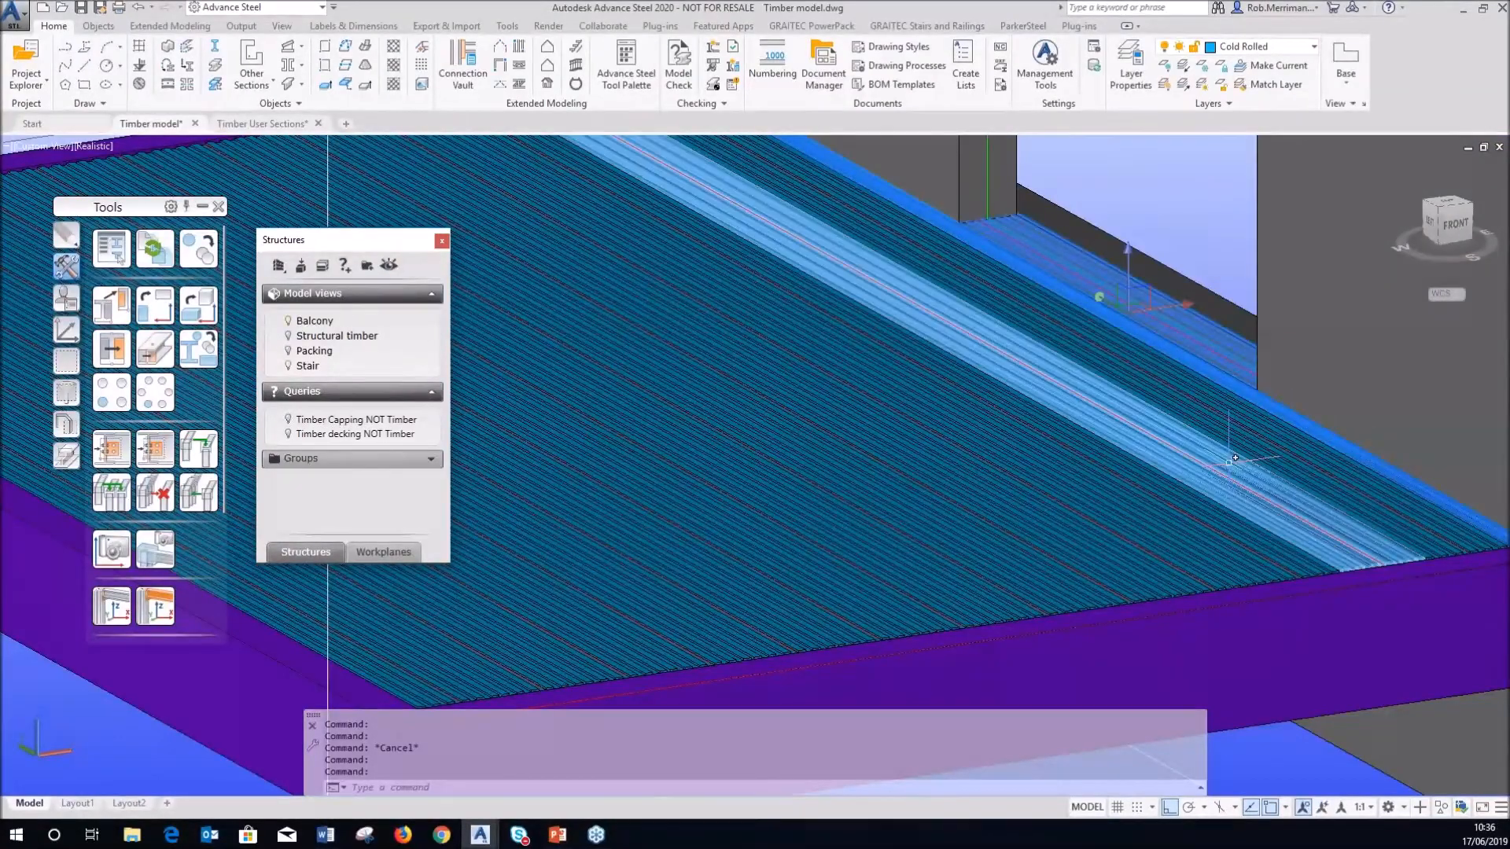
pyautogui.press('Delete')
# - Examine the completed balcony decking and the neighbouring timber stair with its landing
pyautogui.scroll(-7, 954, 497)
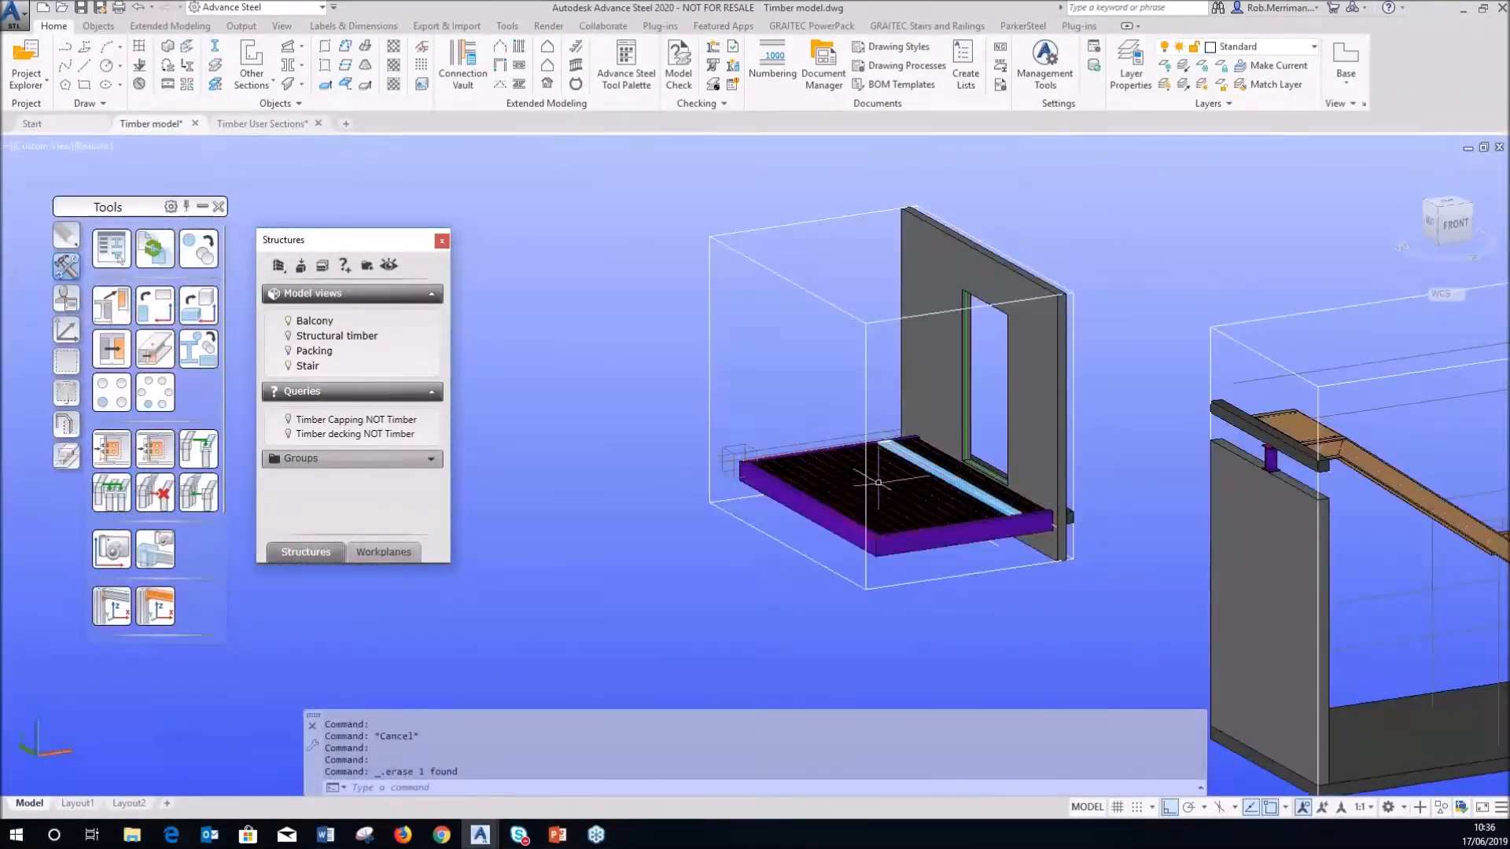
pyautogui.scroll(3, 879, 483)
pyautogui.scroll(2, 878, 483)
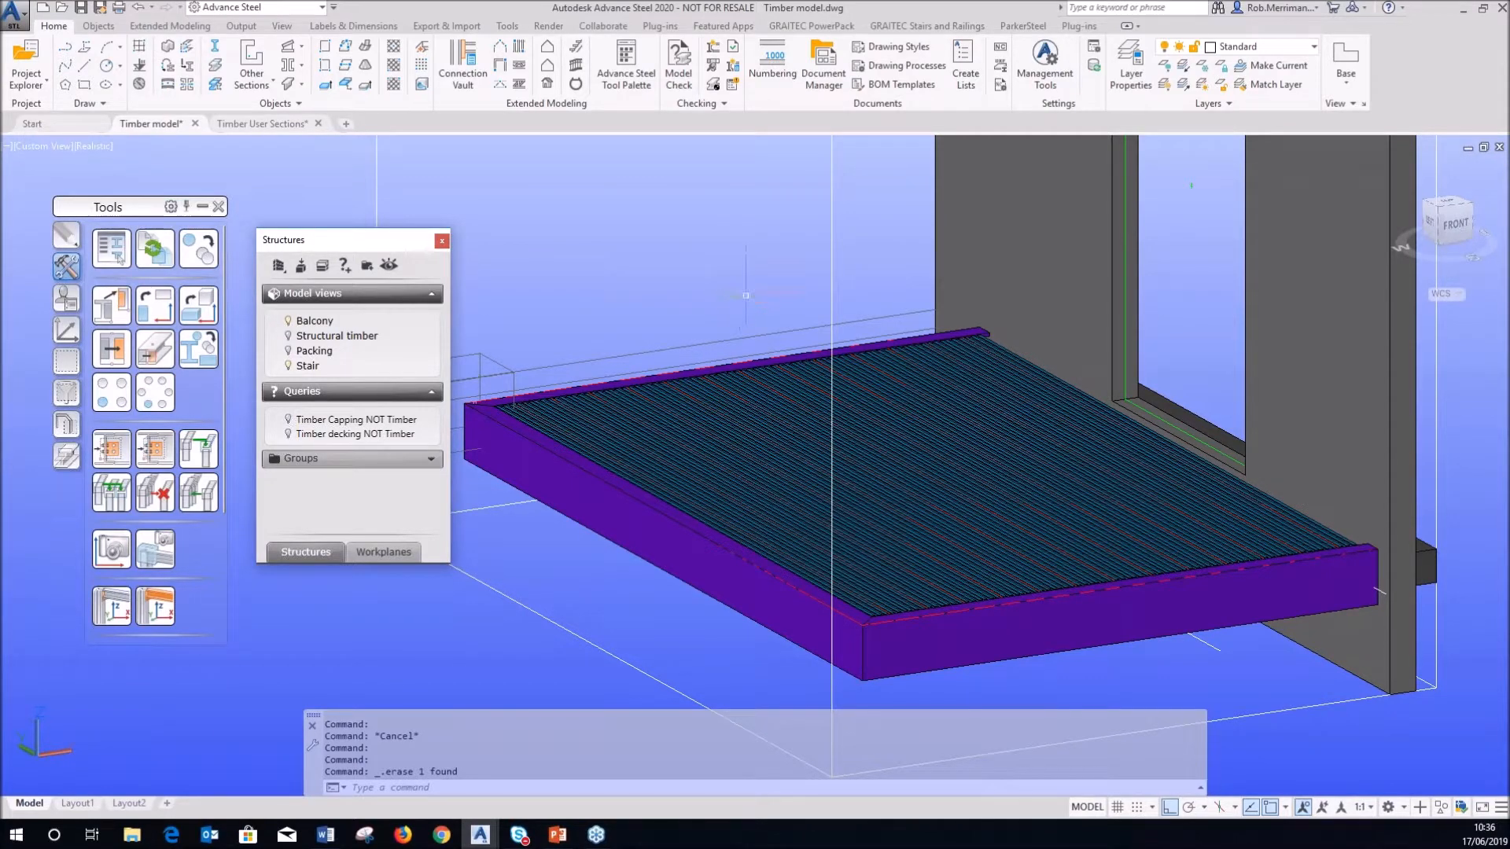
pyautogui.scroll(-2, 505, 310)
pyautogui.scroll(5, 509, 363)
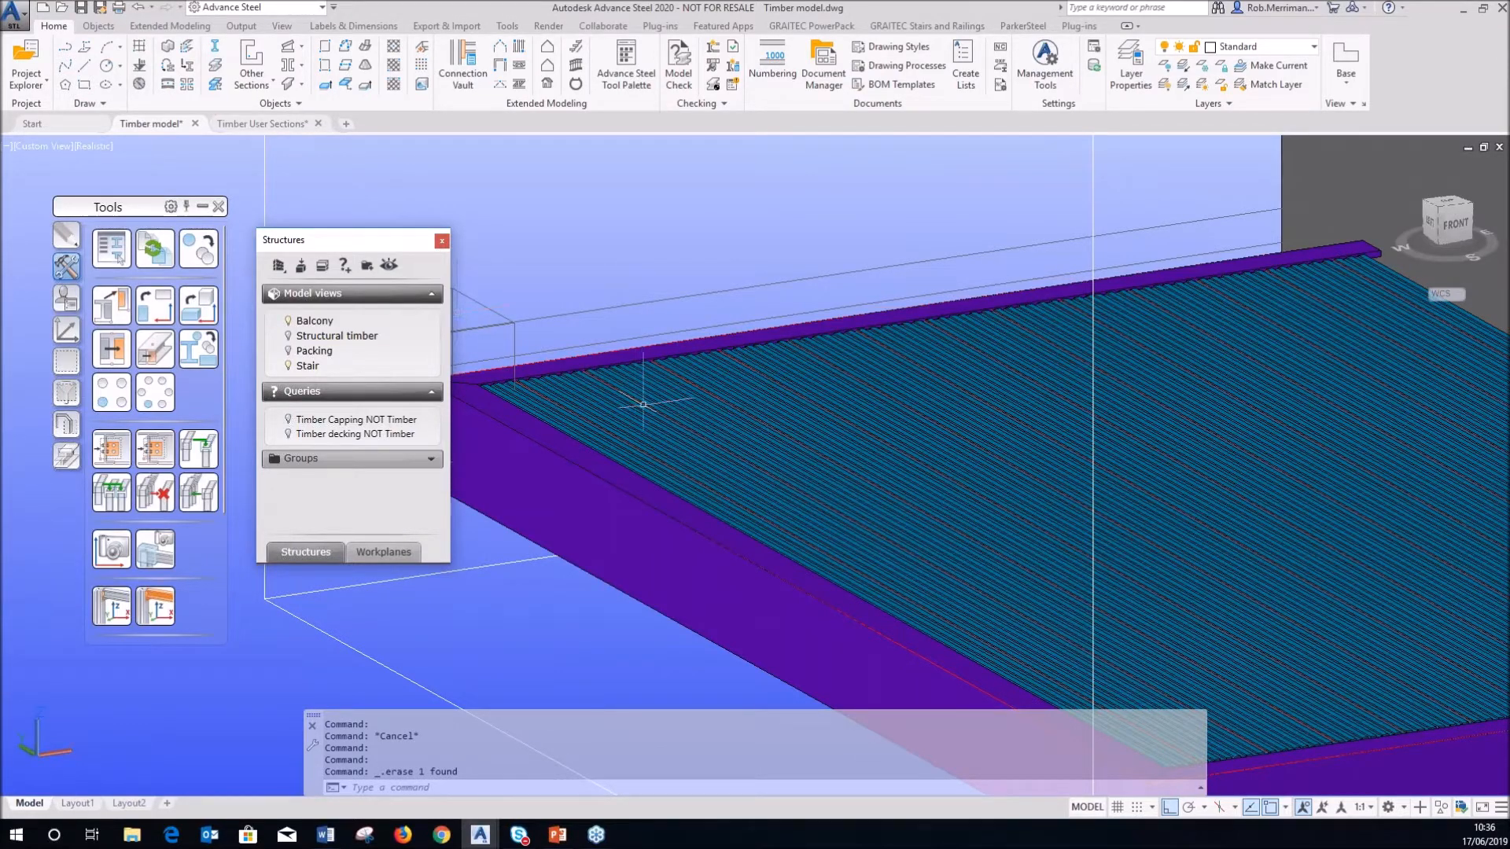
pyautogui.scroll(-10, 681, 395)
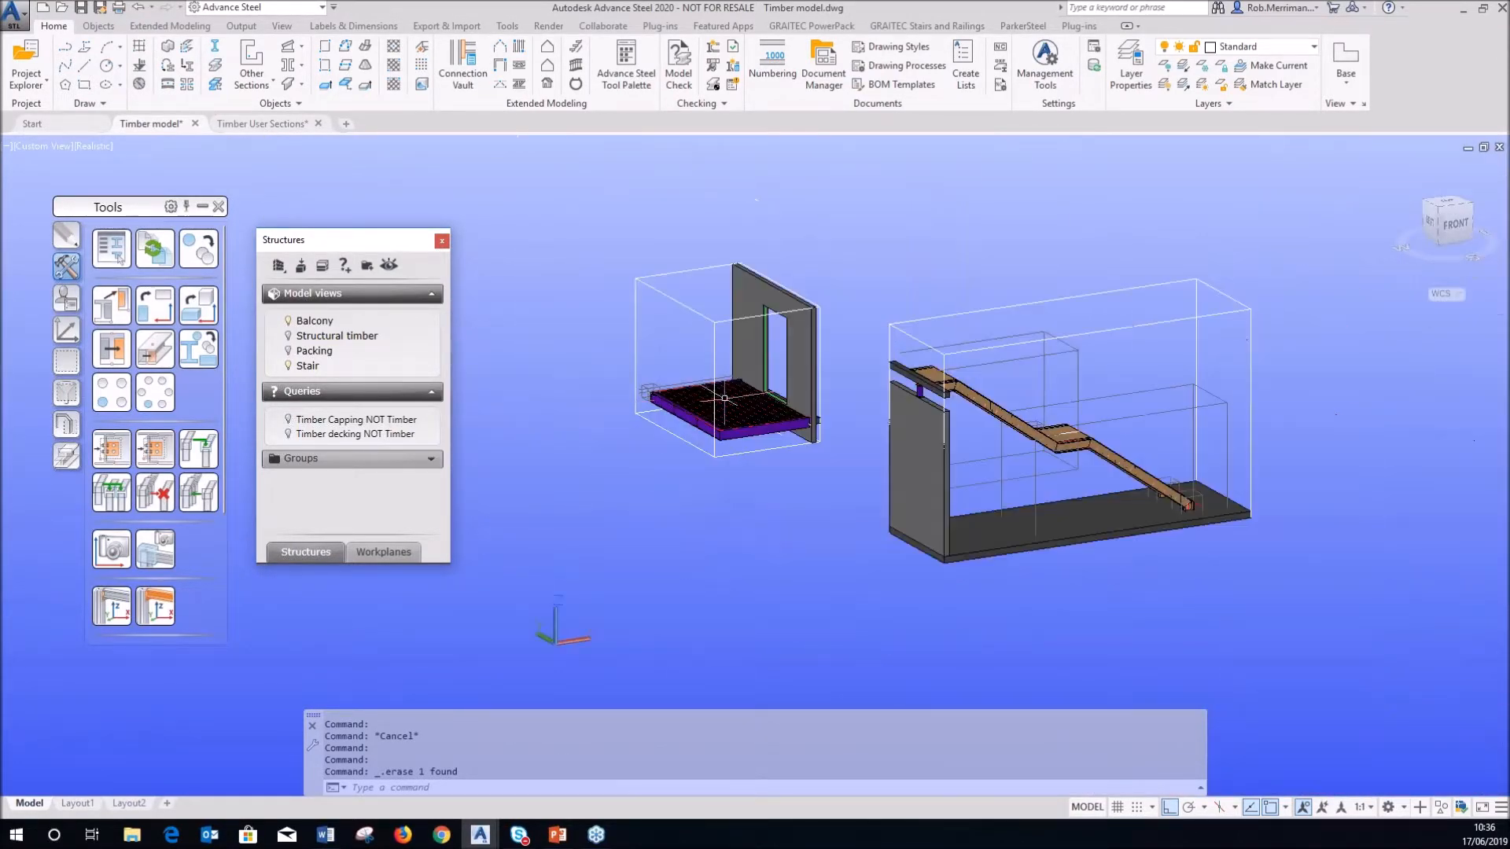
pyautogui.keyDown('shift'); pyautogui.moveTo(1286, 461); pyautogui.dragTo(1057, 468, button='middle'); pyautogui.keyUp('shift')
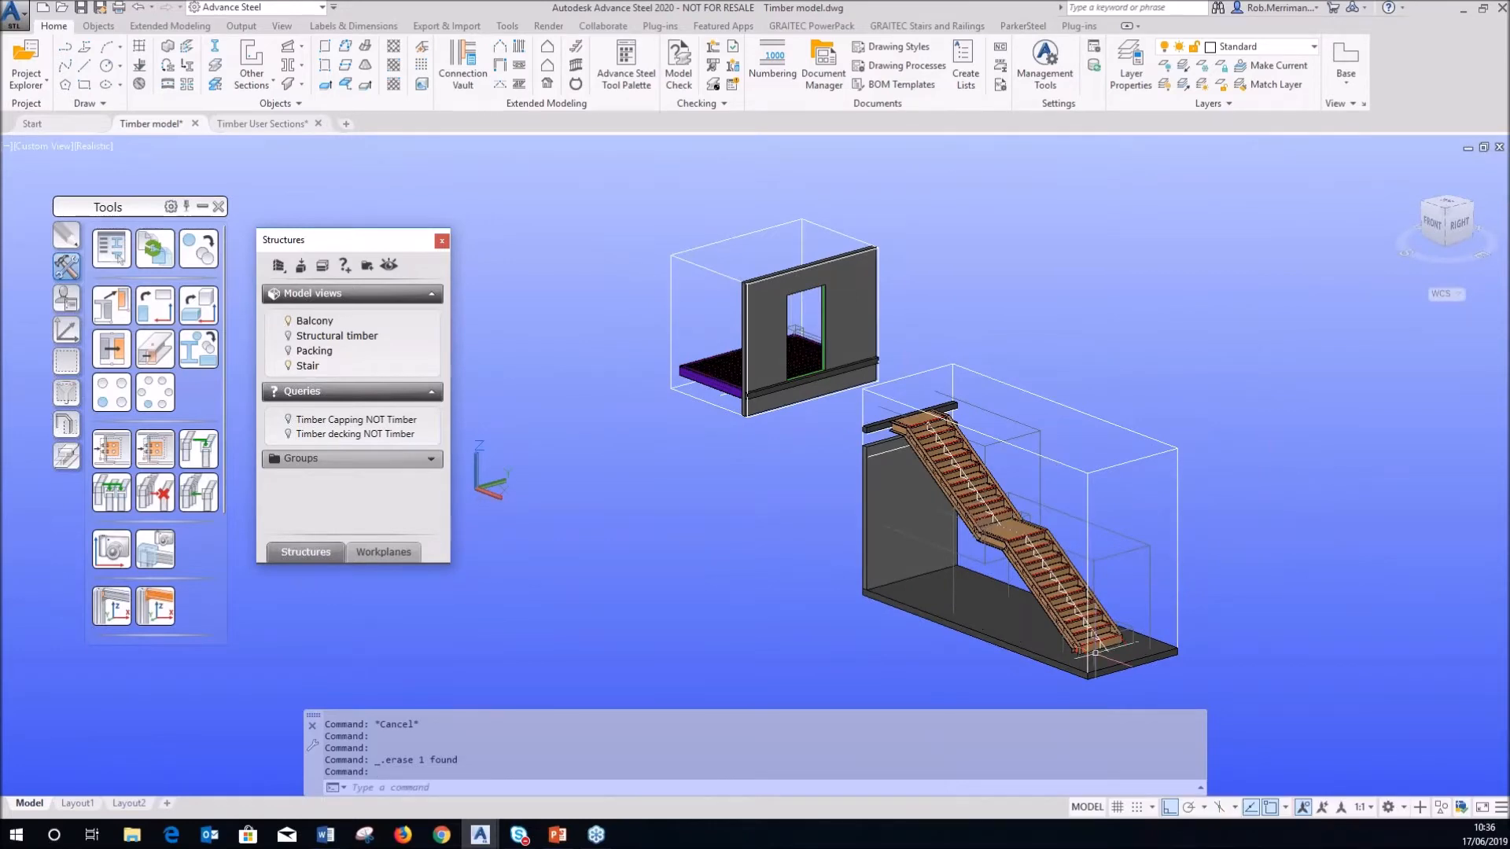
pyautogui.scroll(5, 1095, 661)
pyautogui.scroll(-5, 1096, 661)
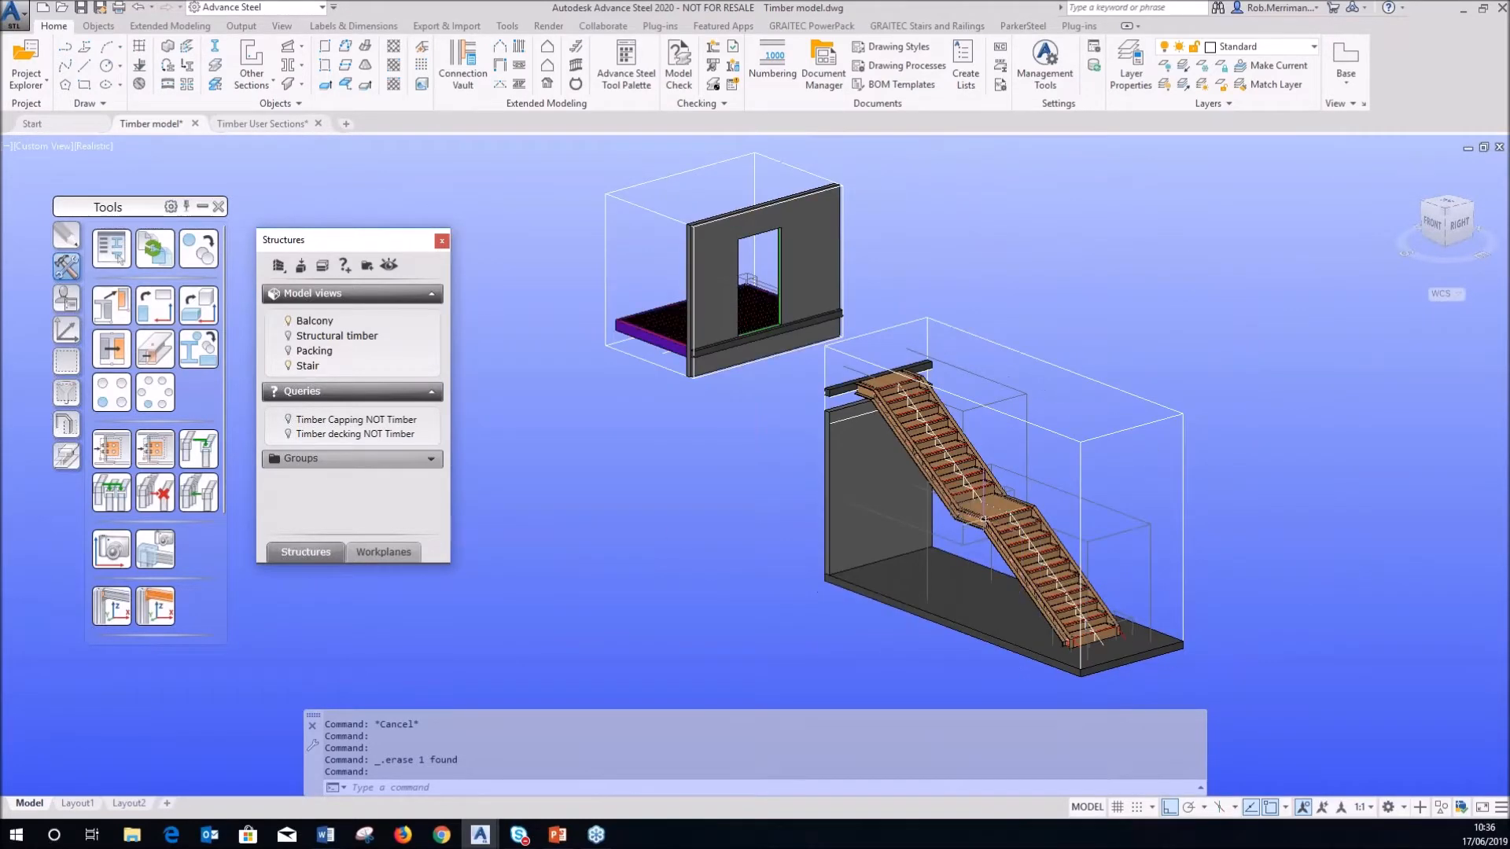
# - Start a Railing with the four beams along one side of the stair, from bottom flight to top landing, as its base
pyautogui.click(577, 69)
pyautogui.scroll(5, 1077, 639)
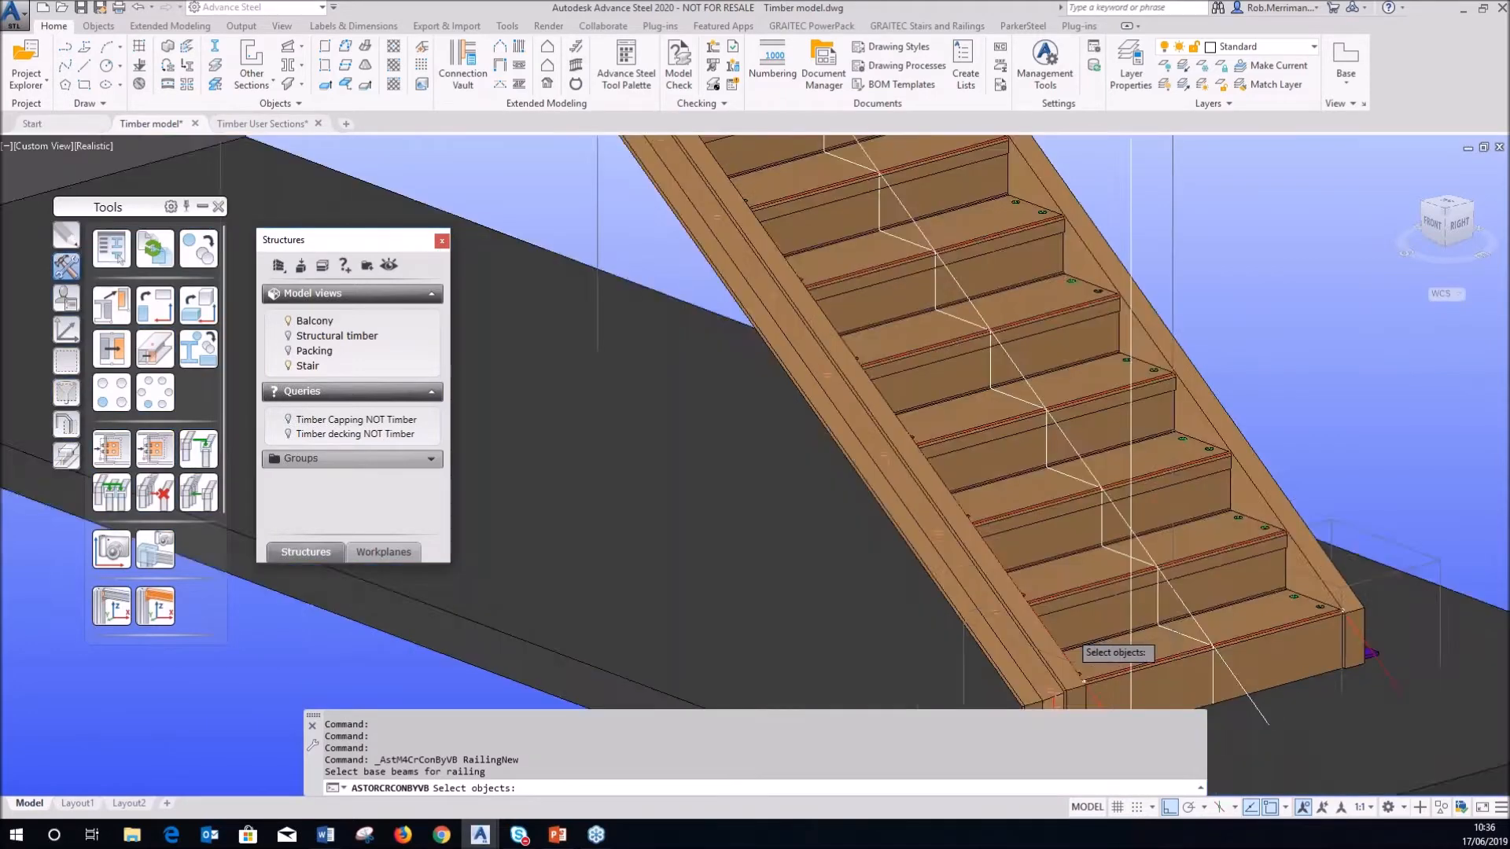
pyautogui.scroll(2, 1069, 633)
pyautogui.click(1029, 636)
pyautogui.scroll(-7, 1054, 675)
pyautogui.scroll(5, 935, 554)
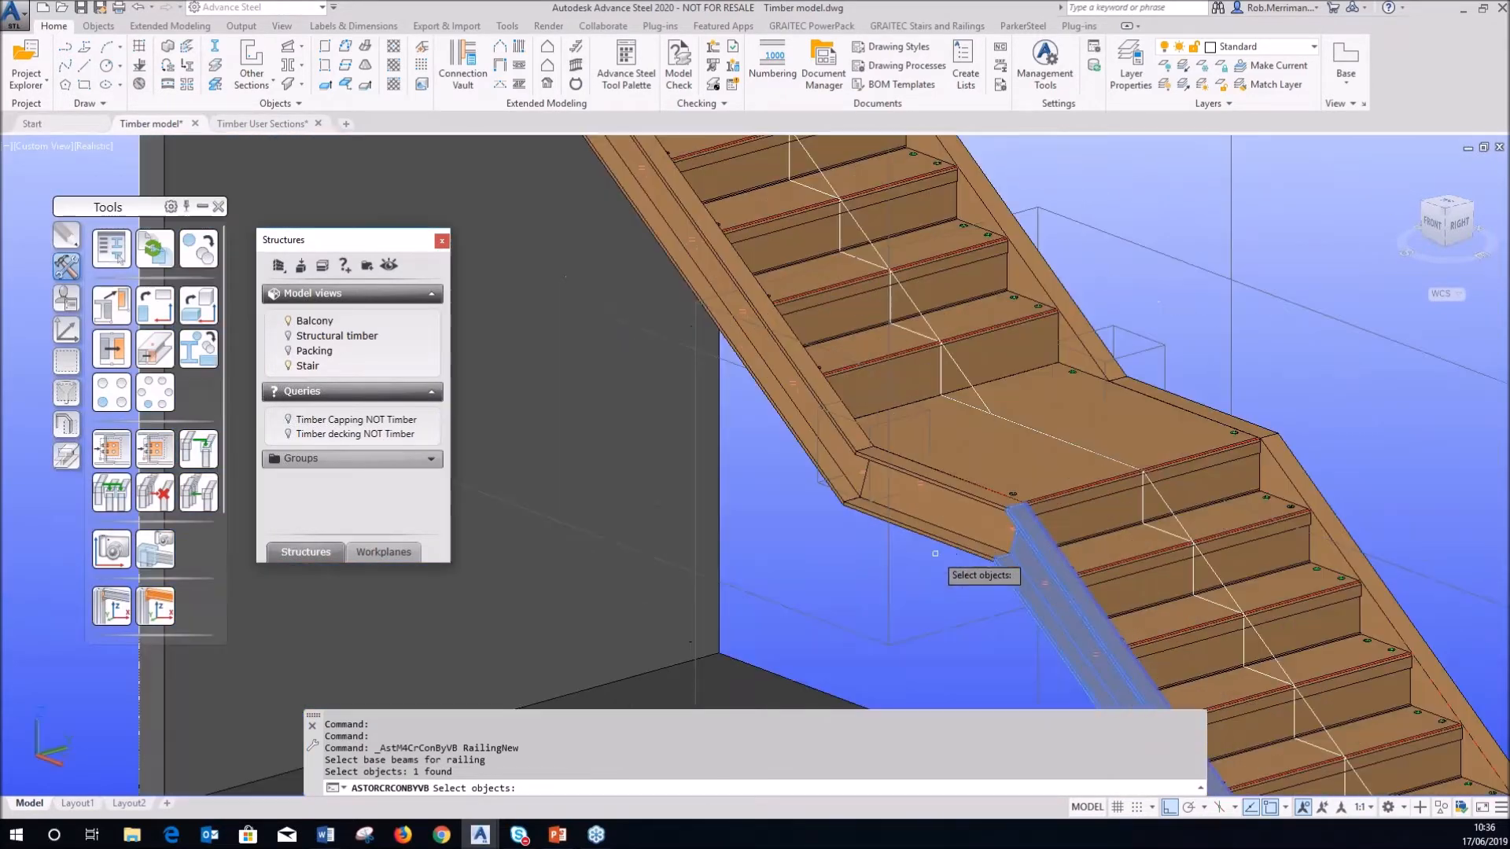
pyautogui.click(865, 472)
pyautogui.click(849, 495)
pyautogui.scroll(-5, 855, 507)
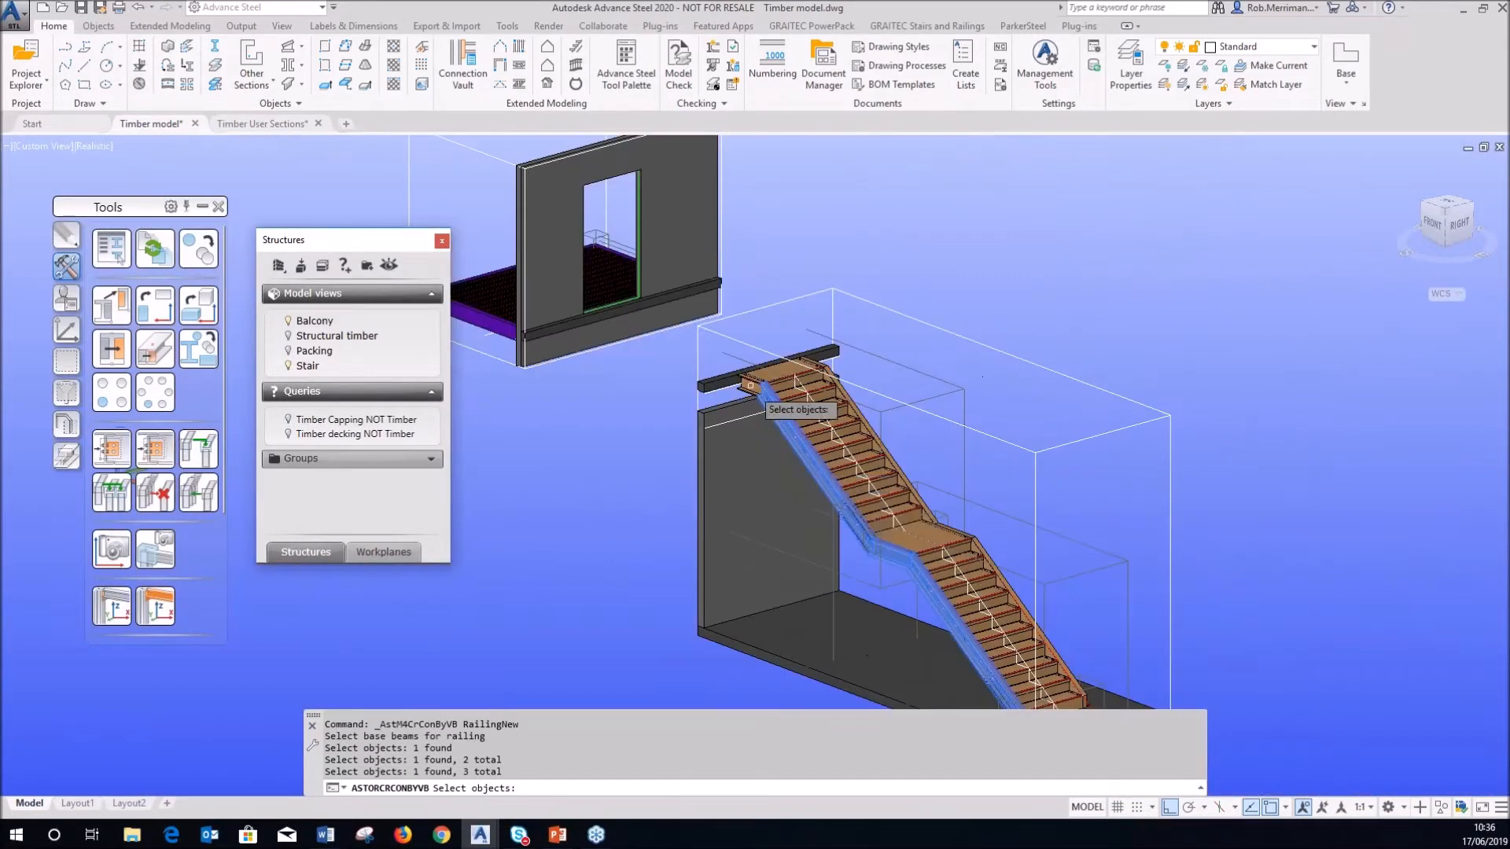
pyautogui.scroll(5, 751, 386)
pyautogui.click(755, 389)
pyautogui.scroll(-5, 755, 389)
pyautogui.press('Return')
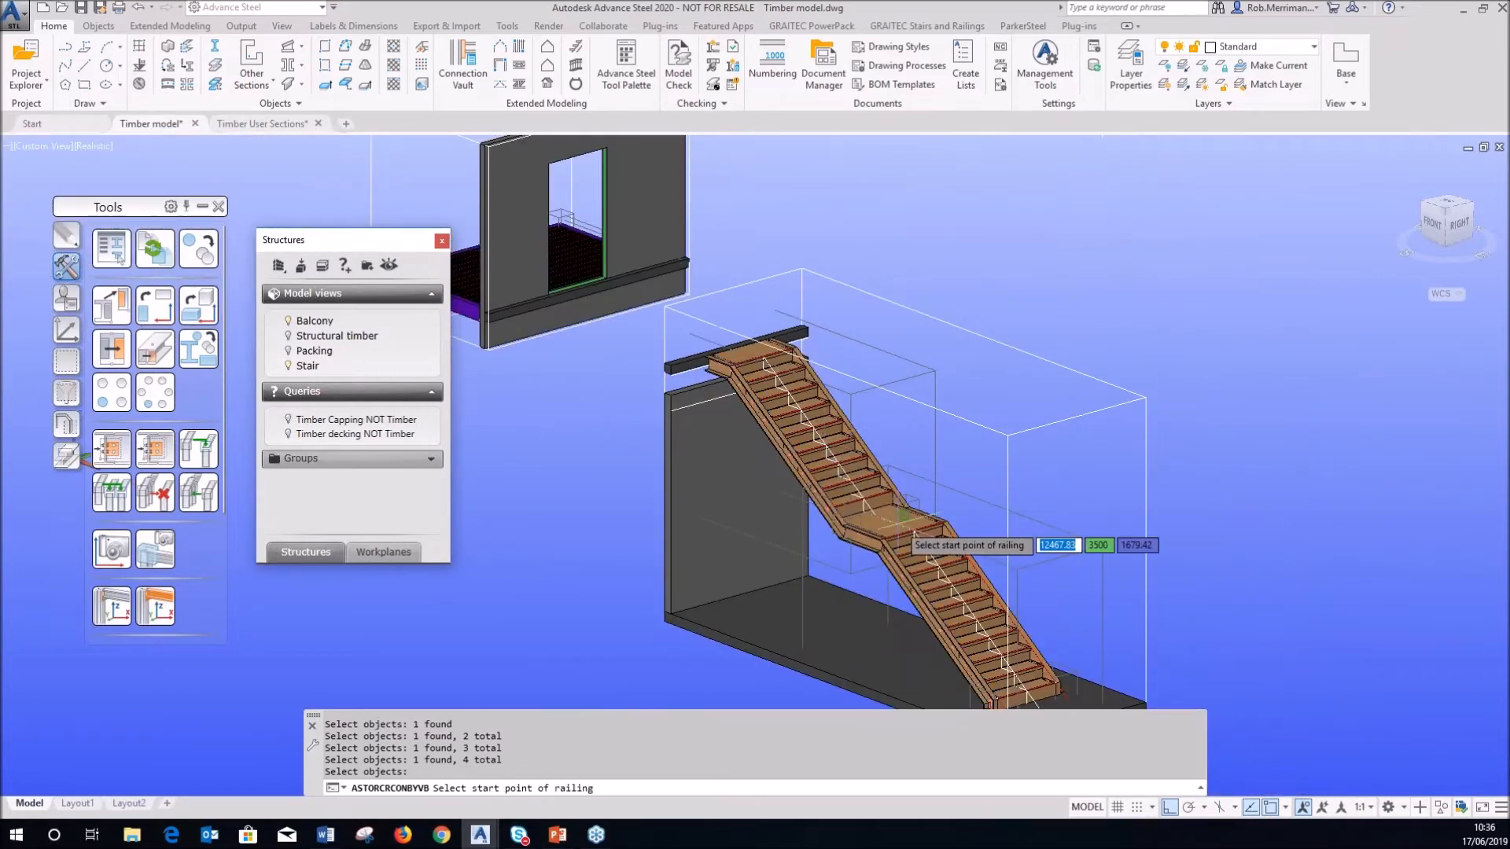
# - Create the railing from the bottom tread's corner to the end of the top landing, with a nosing point on an upper tread
pyautogui.scroll(-3, 912, 534)
pyautogui.scroll(8, 967, 586)
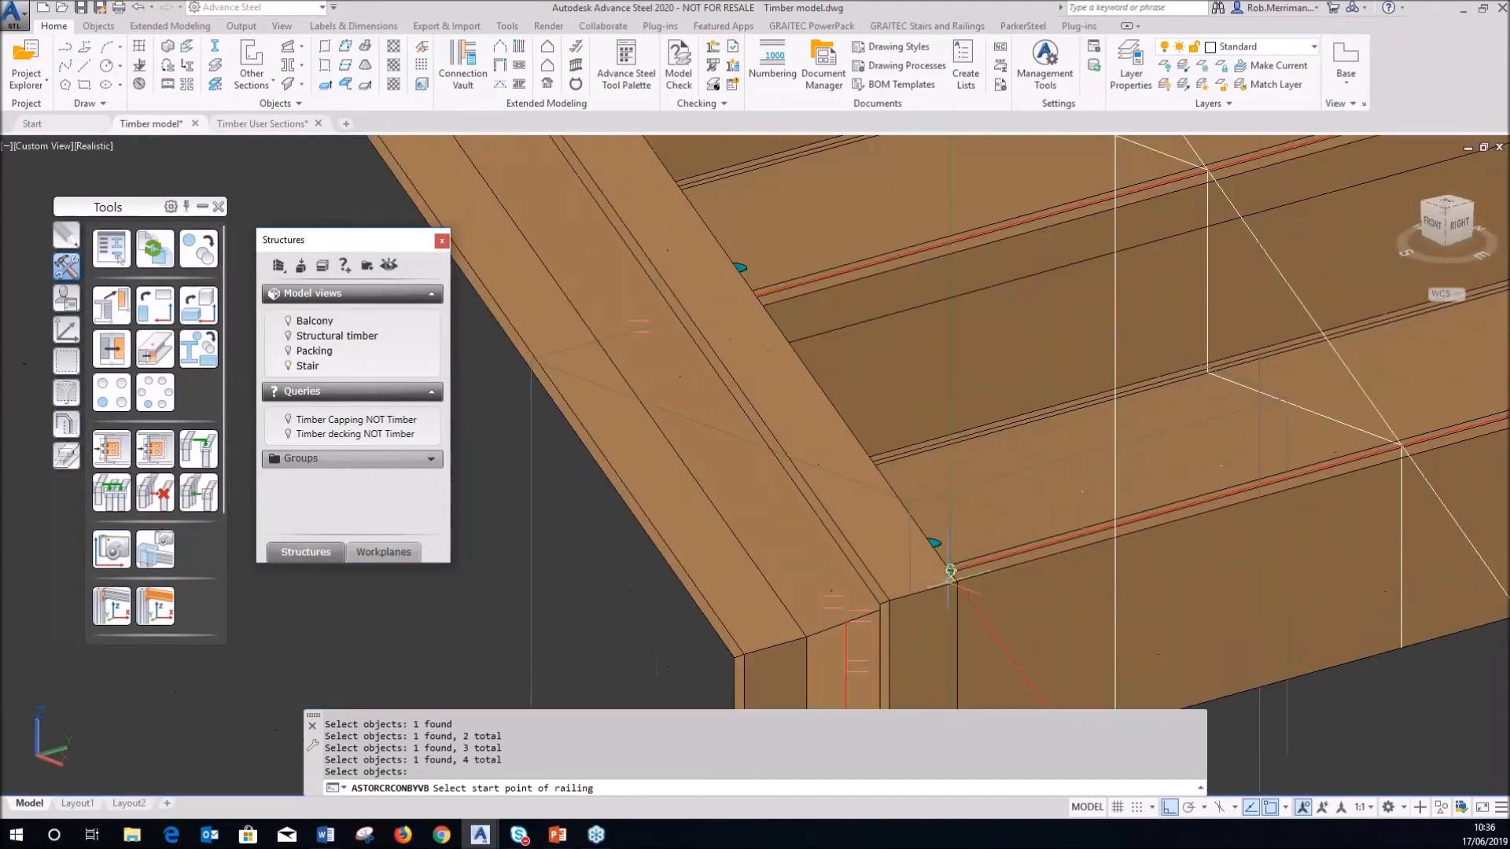
pyautogui.click(950, 571)
pyautogui.scroll(3, 950, 572)
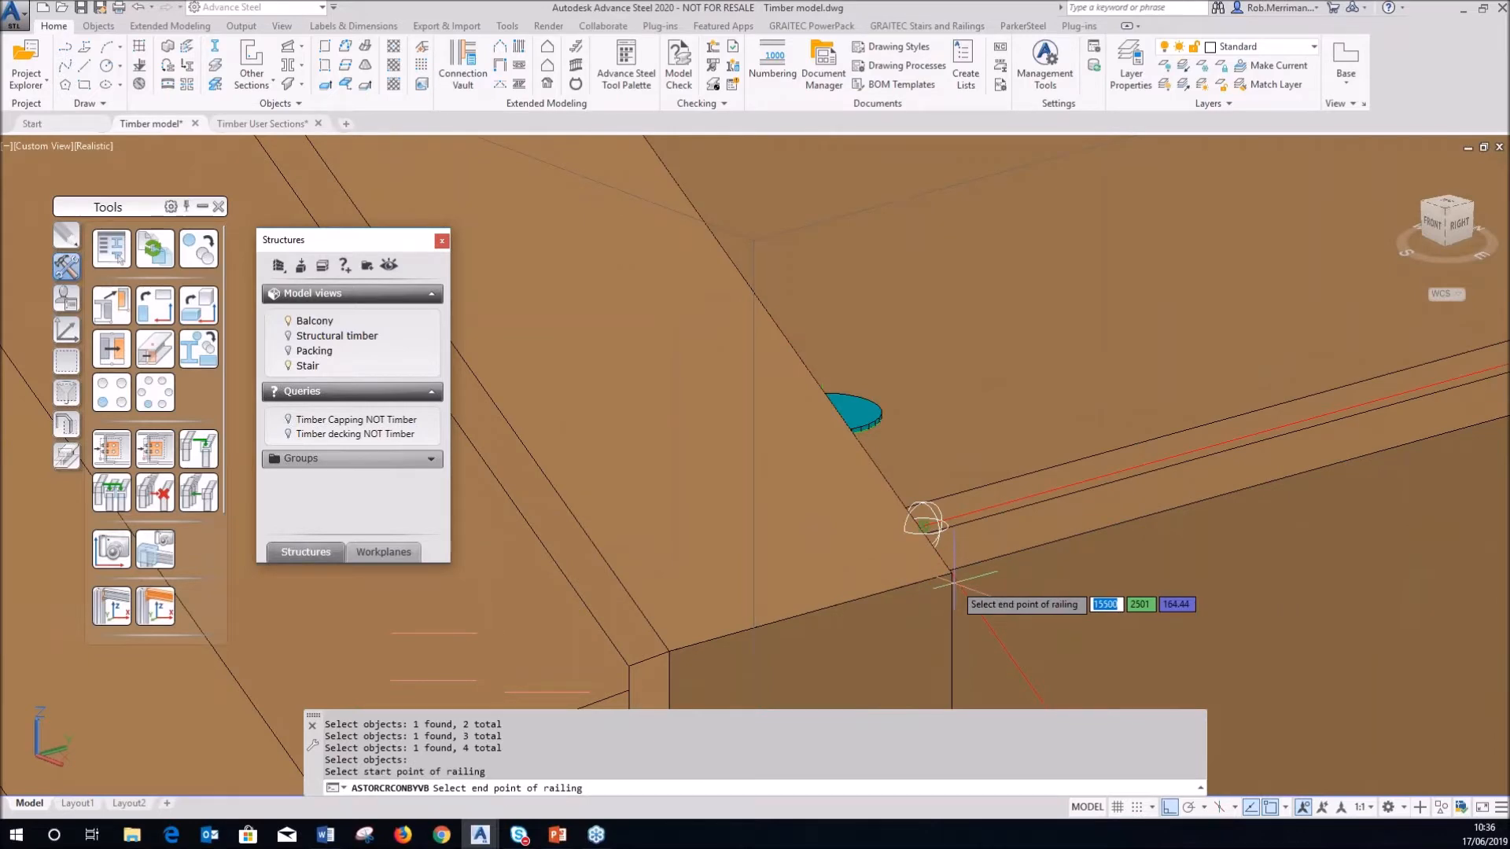
pyautogui.scroll(-8, 951, 582)
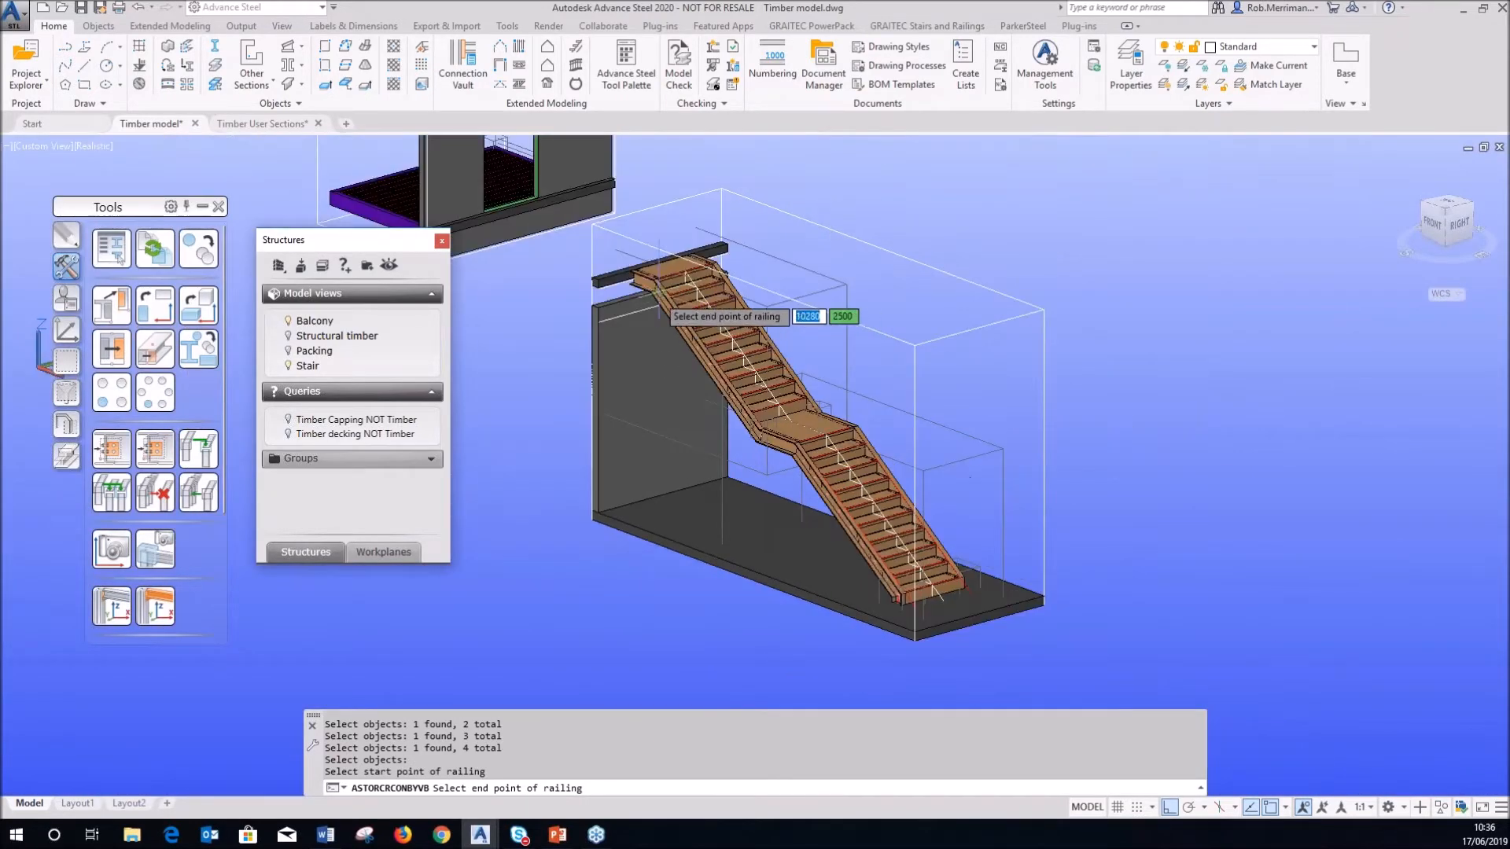
pyautogui.scroll(5, 641, 277)
pyautogui.click(633, 276)
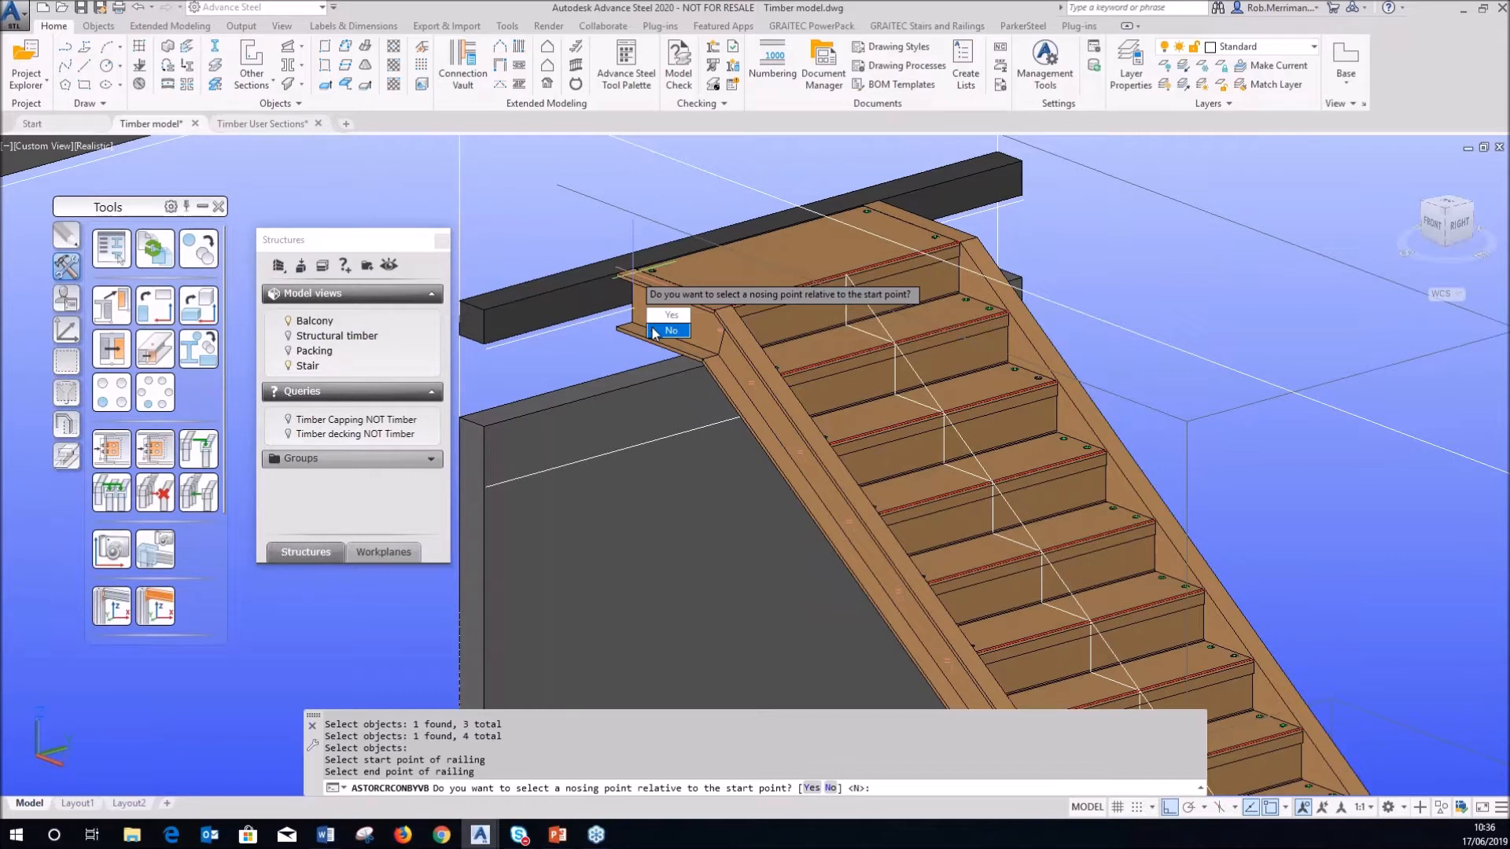
pyautogui.click(671, 314)
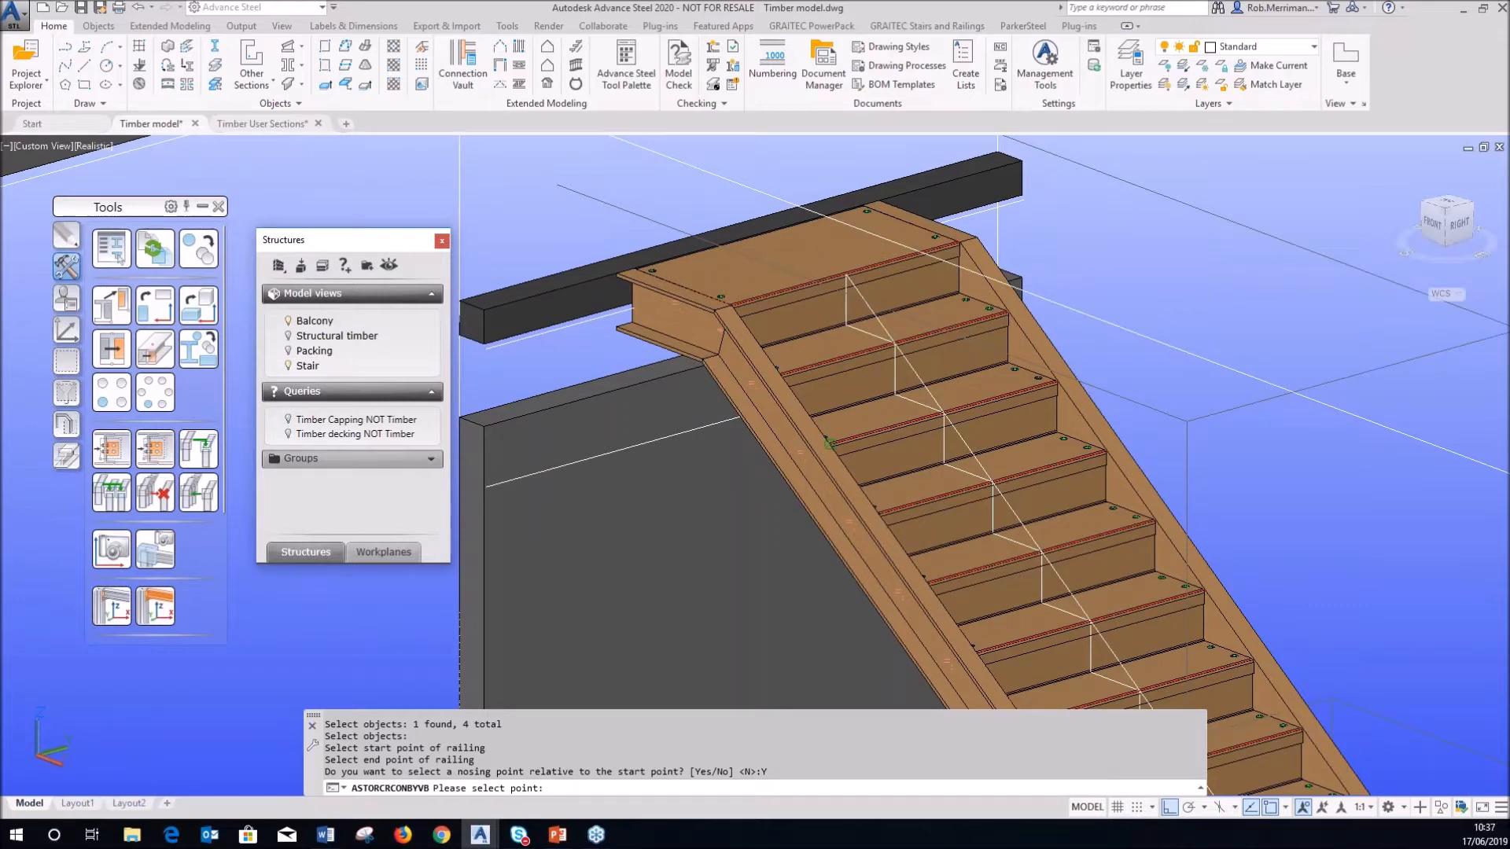
pyautogui.click(829, 443)
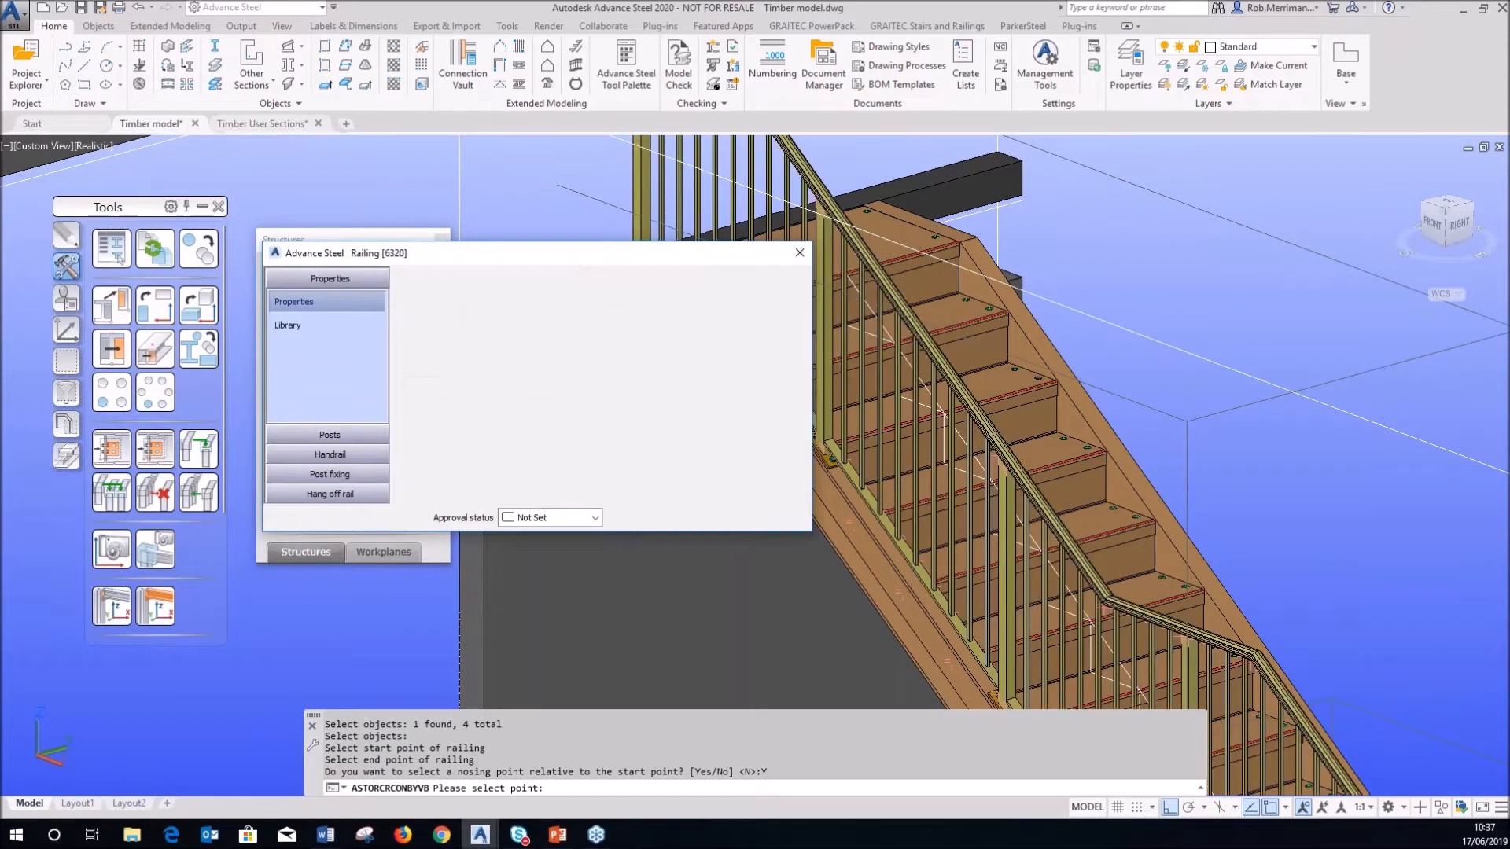
# - Stretch the Stair model view's bounding box upward until it clears the top end of the new handrail
pyautogui.scroll(-5, 1233, 443)
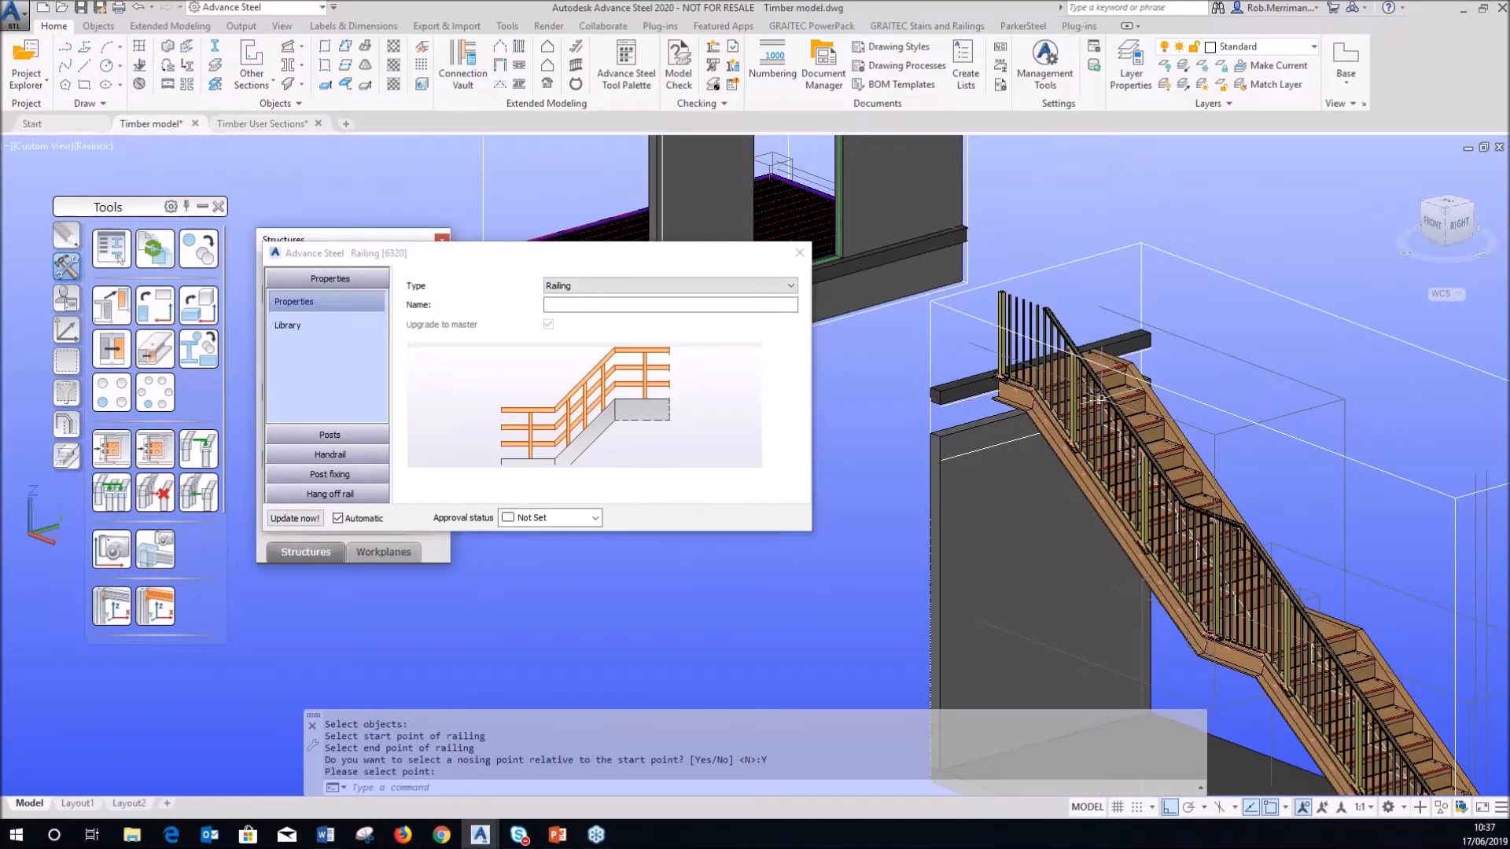
pyautogui.click(945, 313)
pyautogui.click(940, 302)
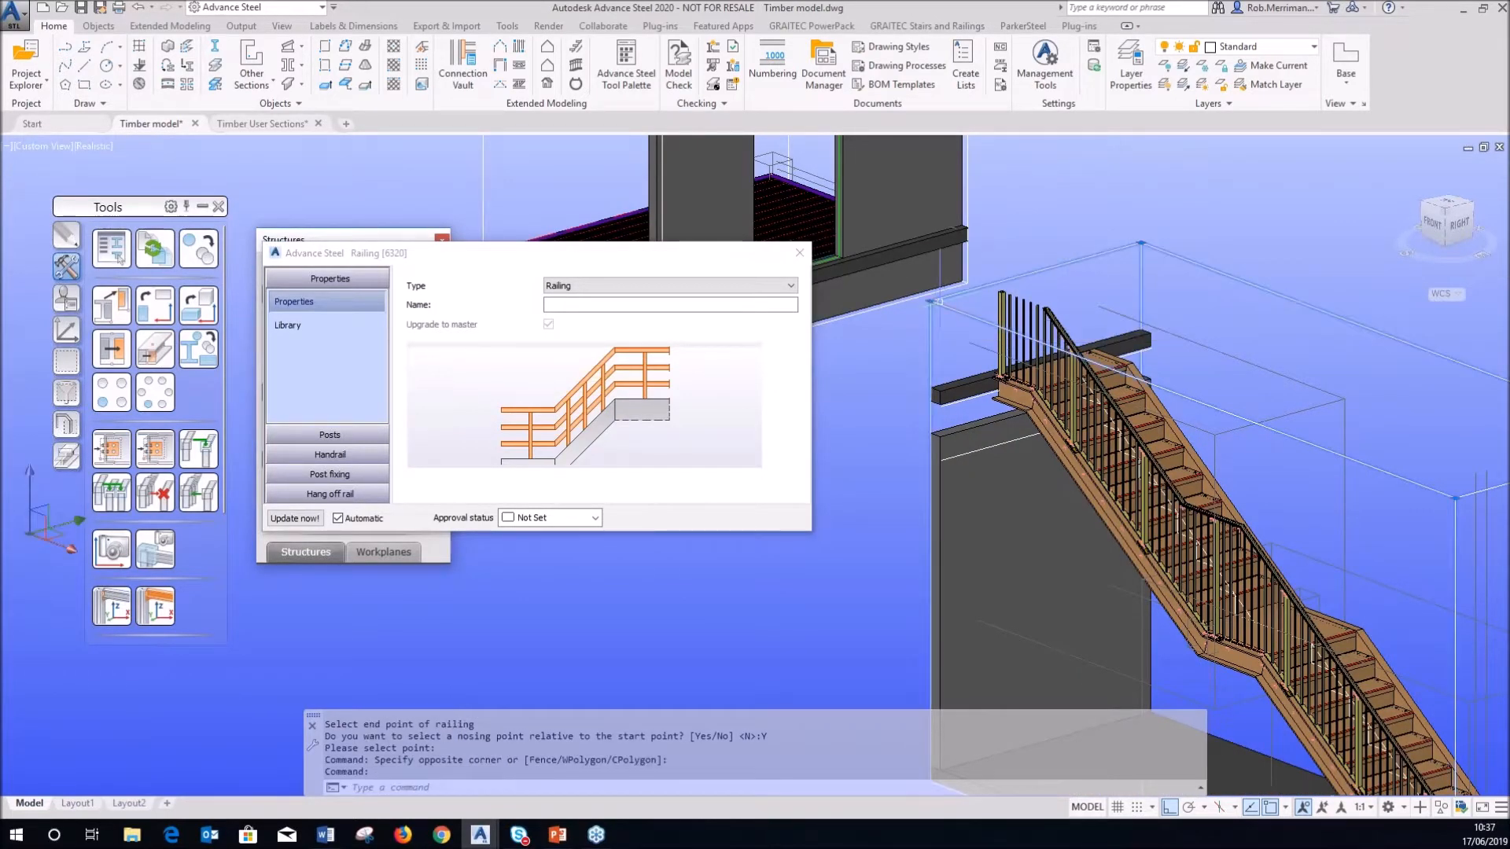
pyautogui.scroll(3, 1141, 243)
pyautogui.click(1158, 247)
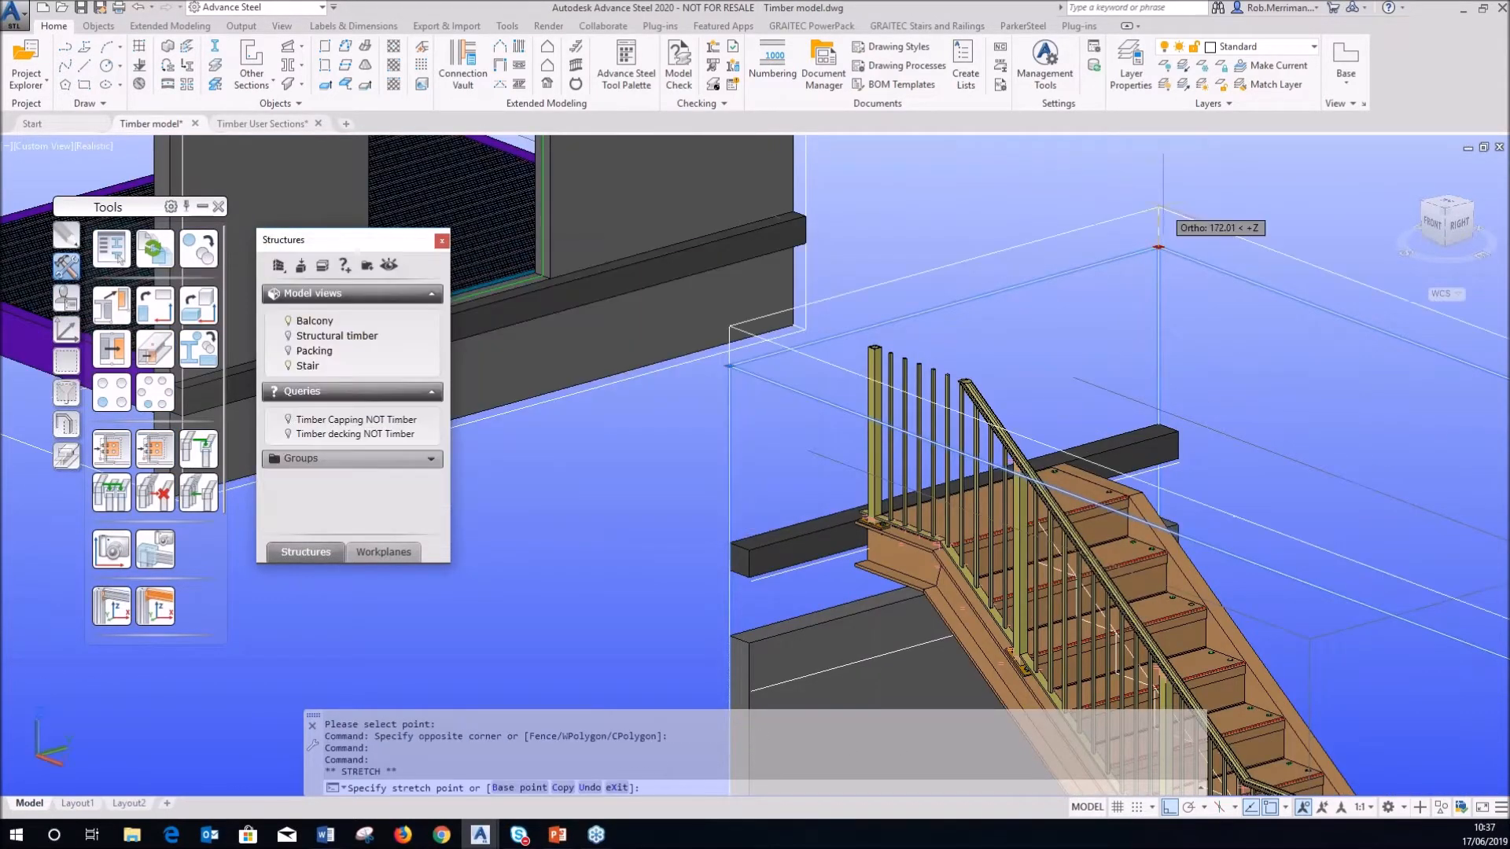
pyautogui.click(1159, 179)
pyautogui.click(1158, 179)
pyautogui.click(1159, 179)
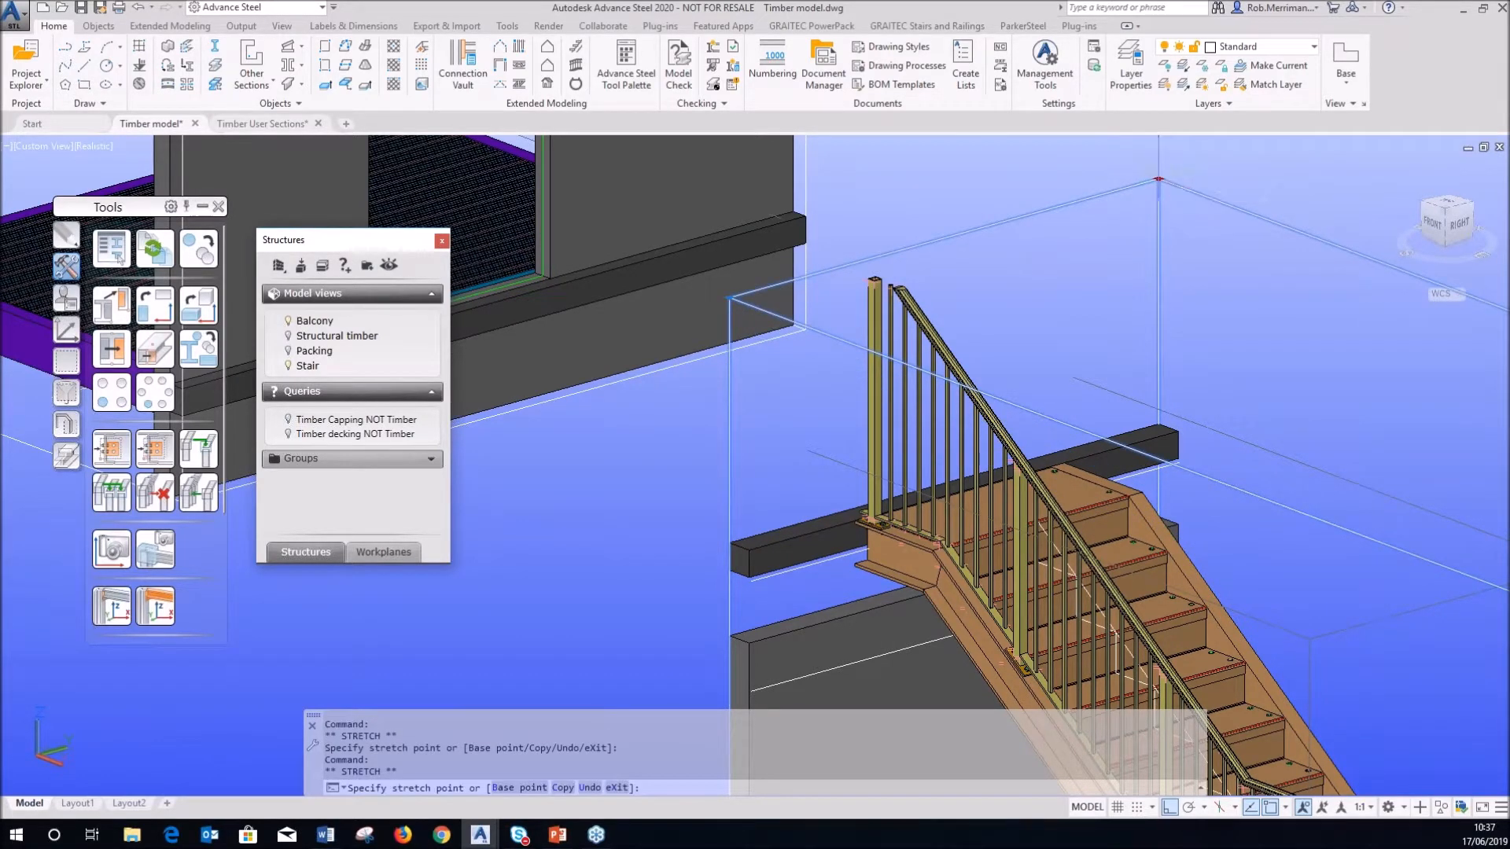
pyautogui.click(1158, 159)
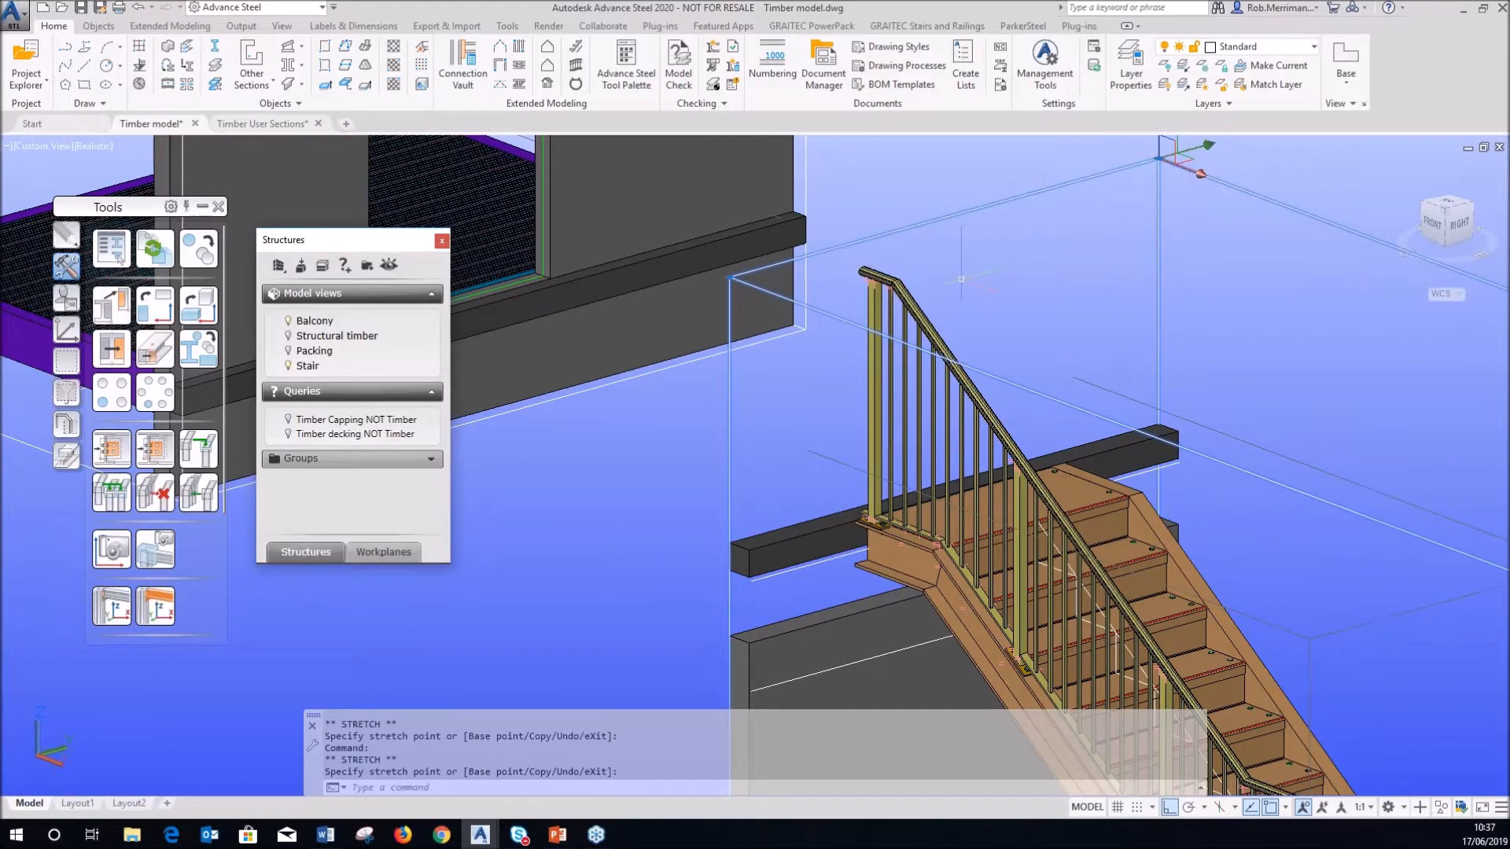
pyautogui.press('Escape')
# - Open the stair railing's properties and check the top handrail's section settings
pyautogui.scroll(2, 950, 486)
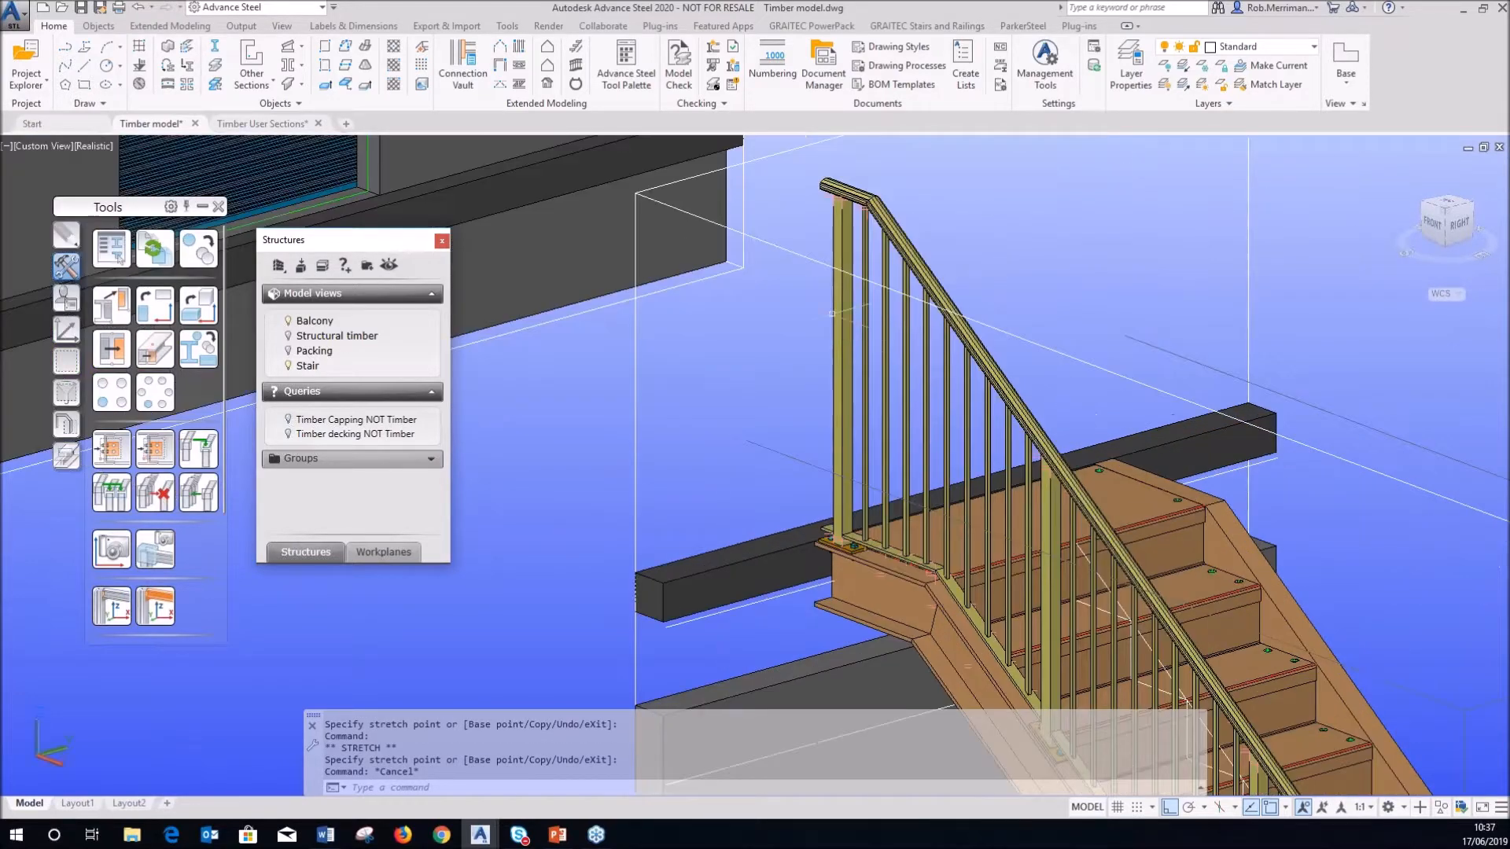
pyautogui.click(839, 306)
pyautogui.rightClick(839, 306)
pyautogui.click(889, 565)
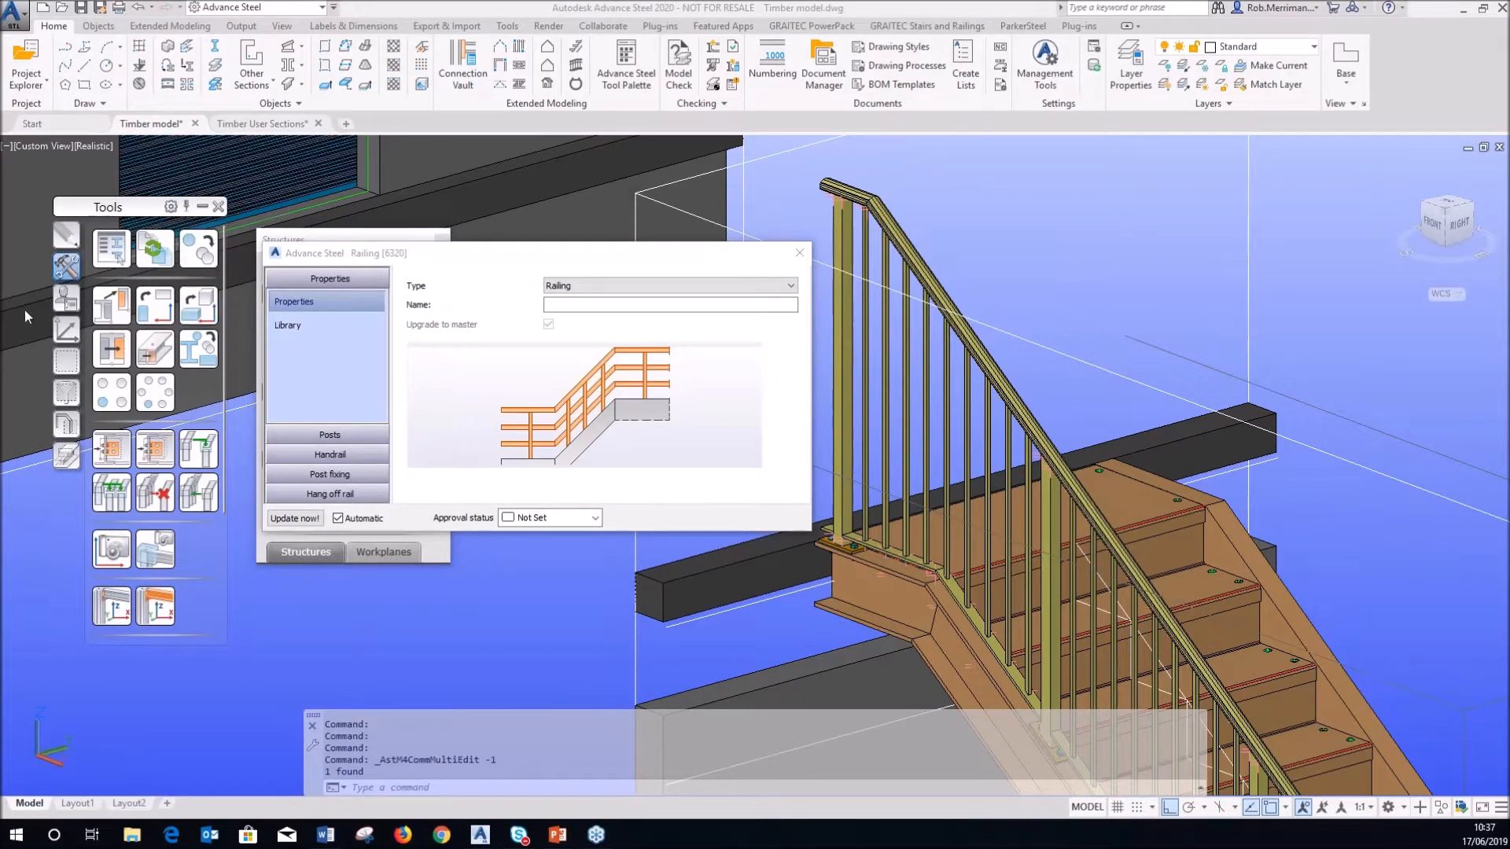
pyautogui.click(329, 455)
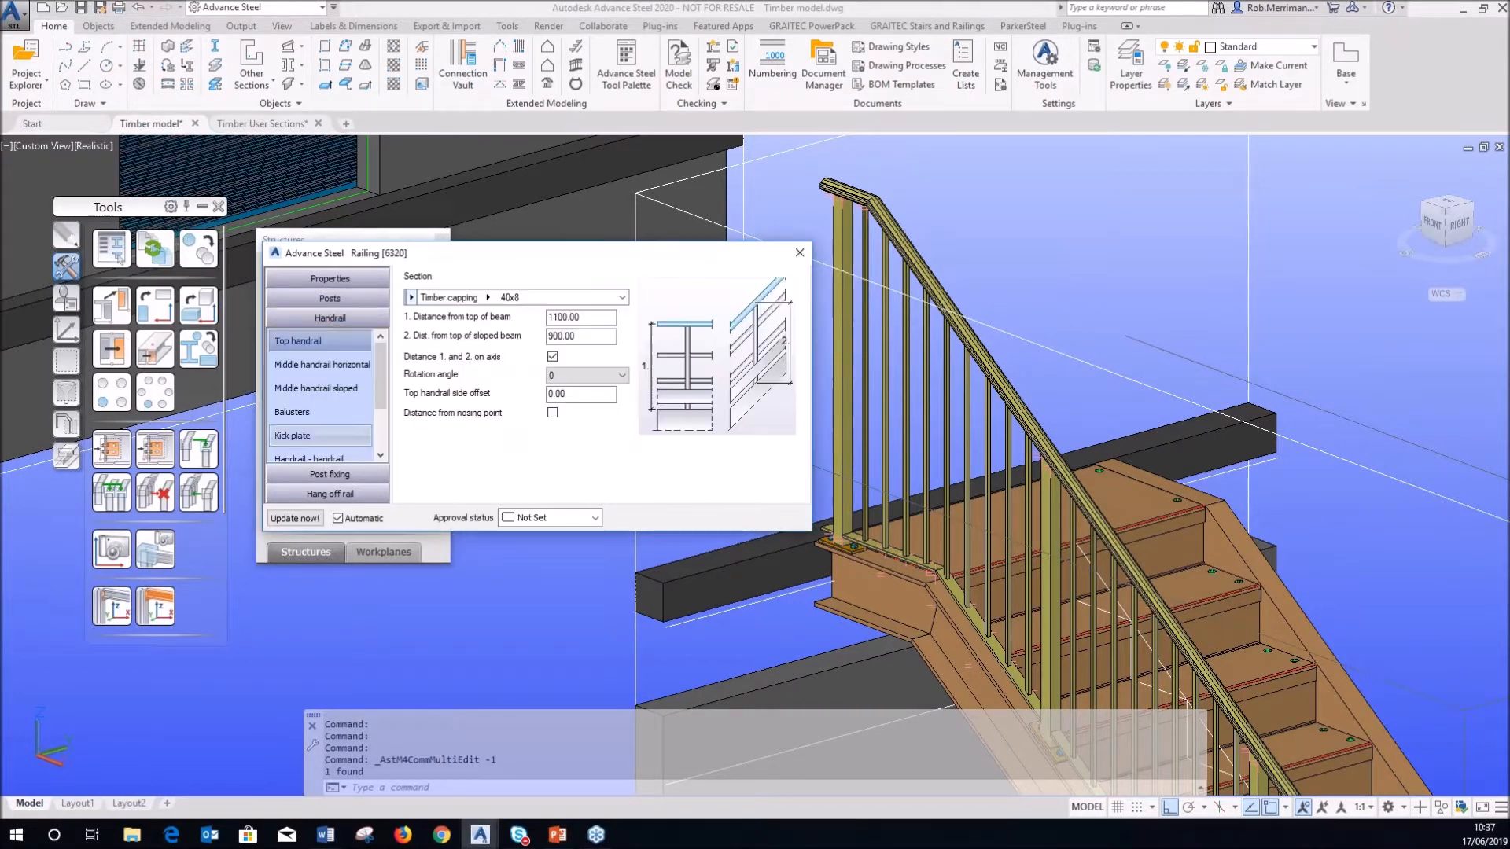
pyautogui.click(411, 298)
pyautogui.click(544, 274)
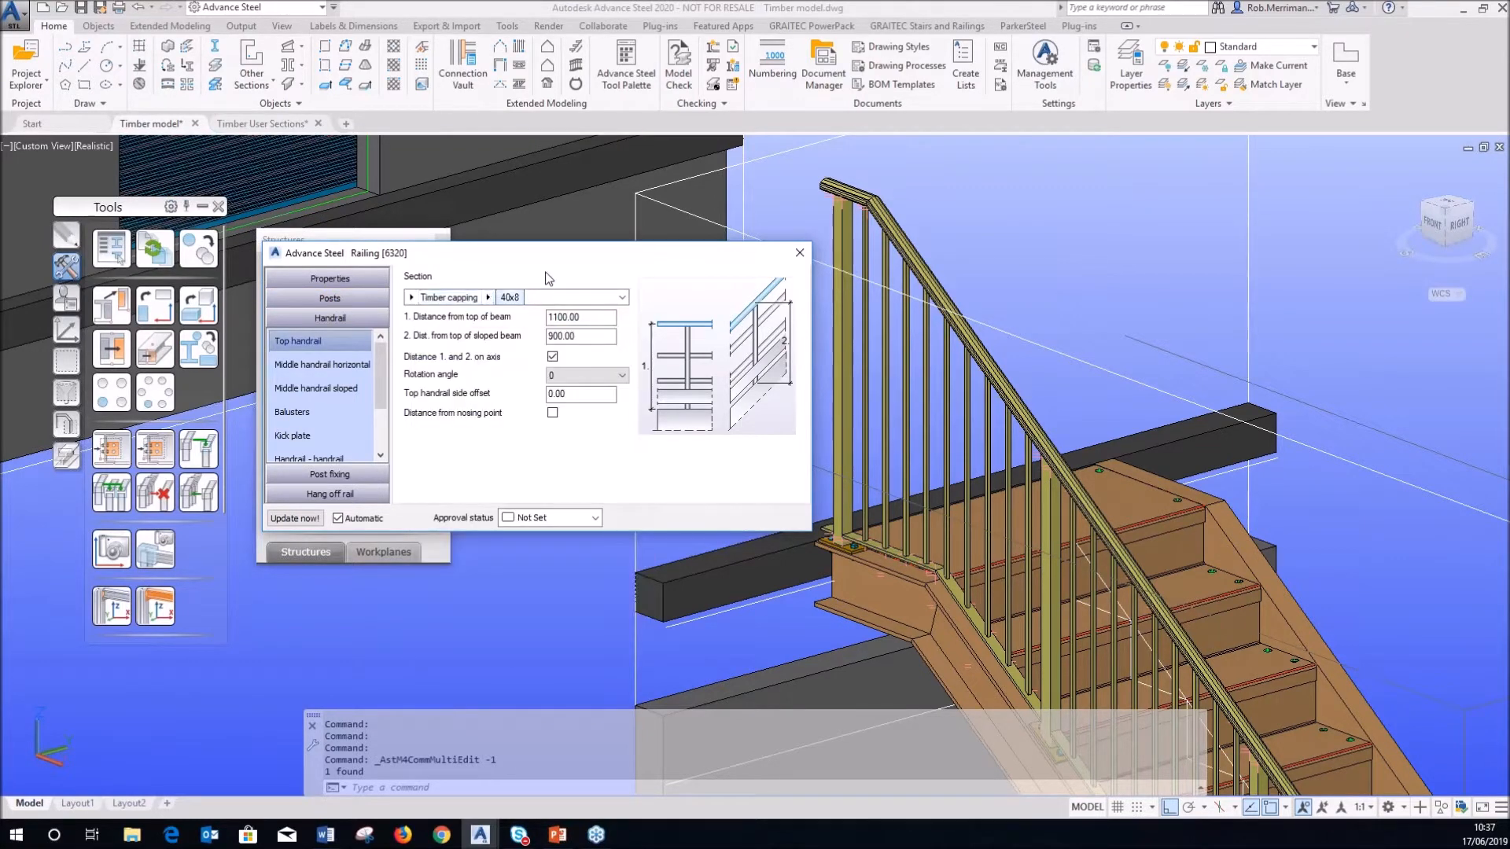
# - Compare the handrail capping and the flat beneath it at the rail's lower end with the horizontal middle handrail settings
pyautogui.scroll(3, 849, 200)
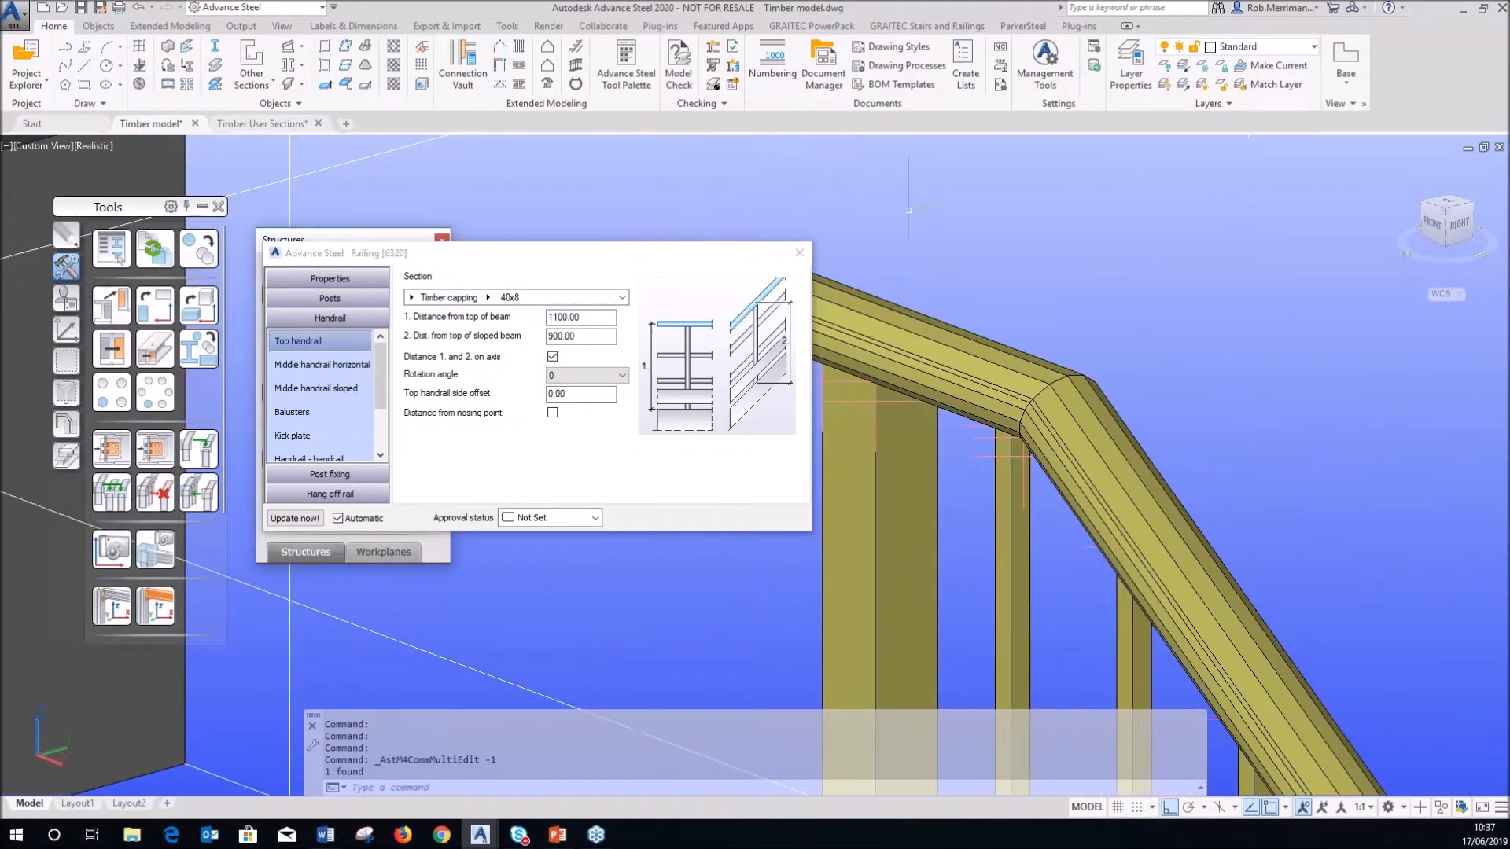
pyautogui.scroll(-8, 975, 251)
pyautogui.scroll(12, 1215, 475)
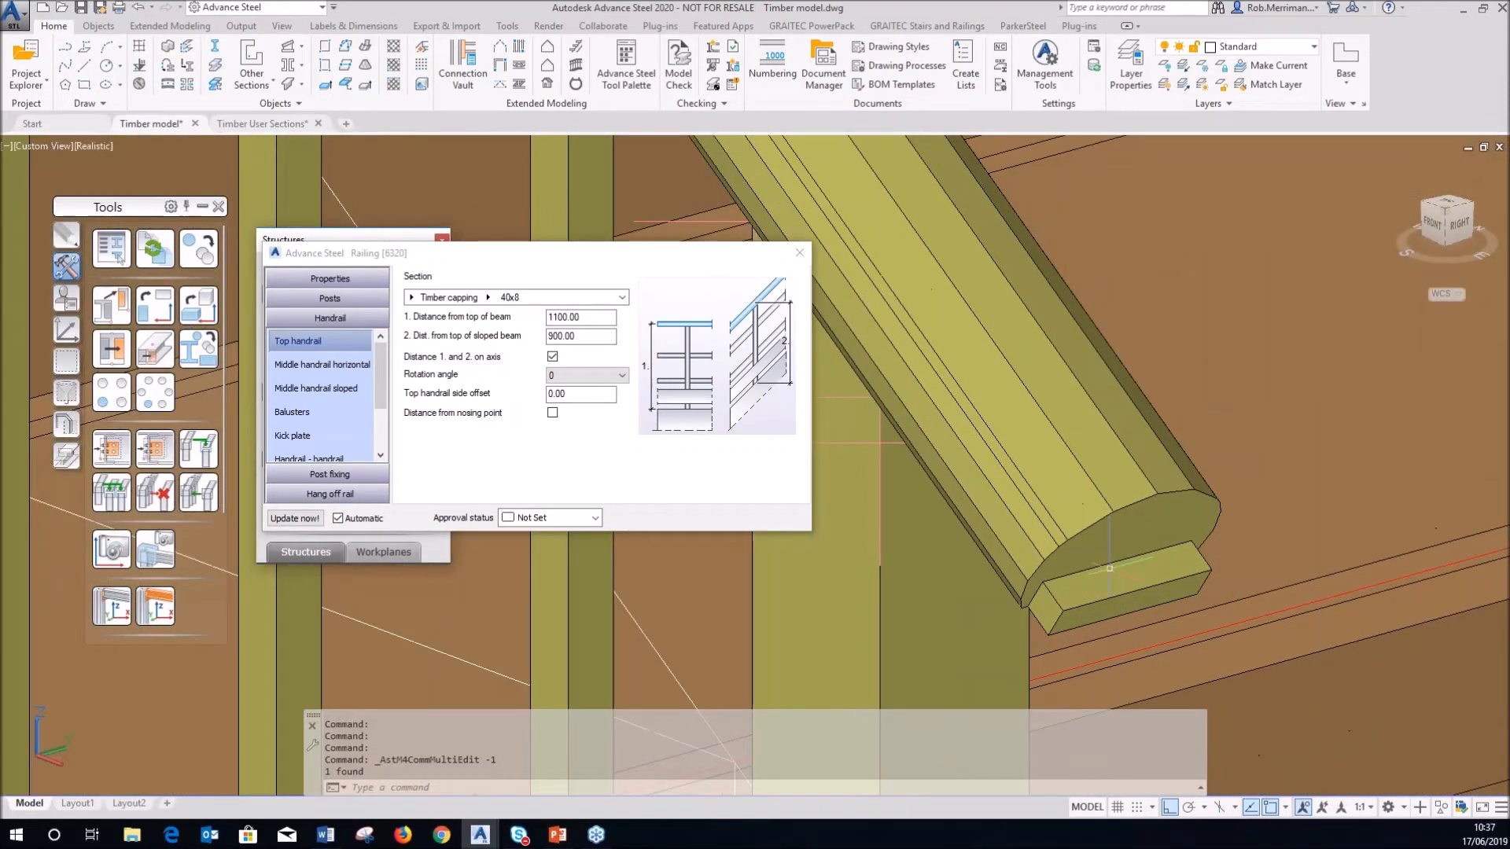
pyautogui.keyDown('shift'); pyautogui.moveTo(1109, 568); pyautogui.dragTo(1101, 495, button='middle'); pyautogui.keyUp('shift')
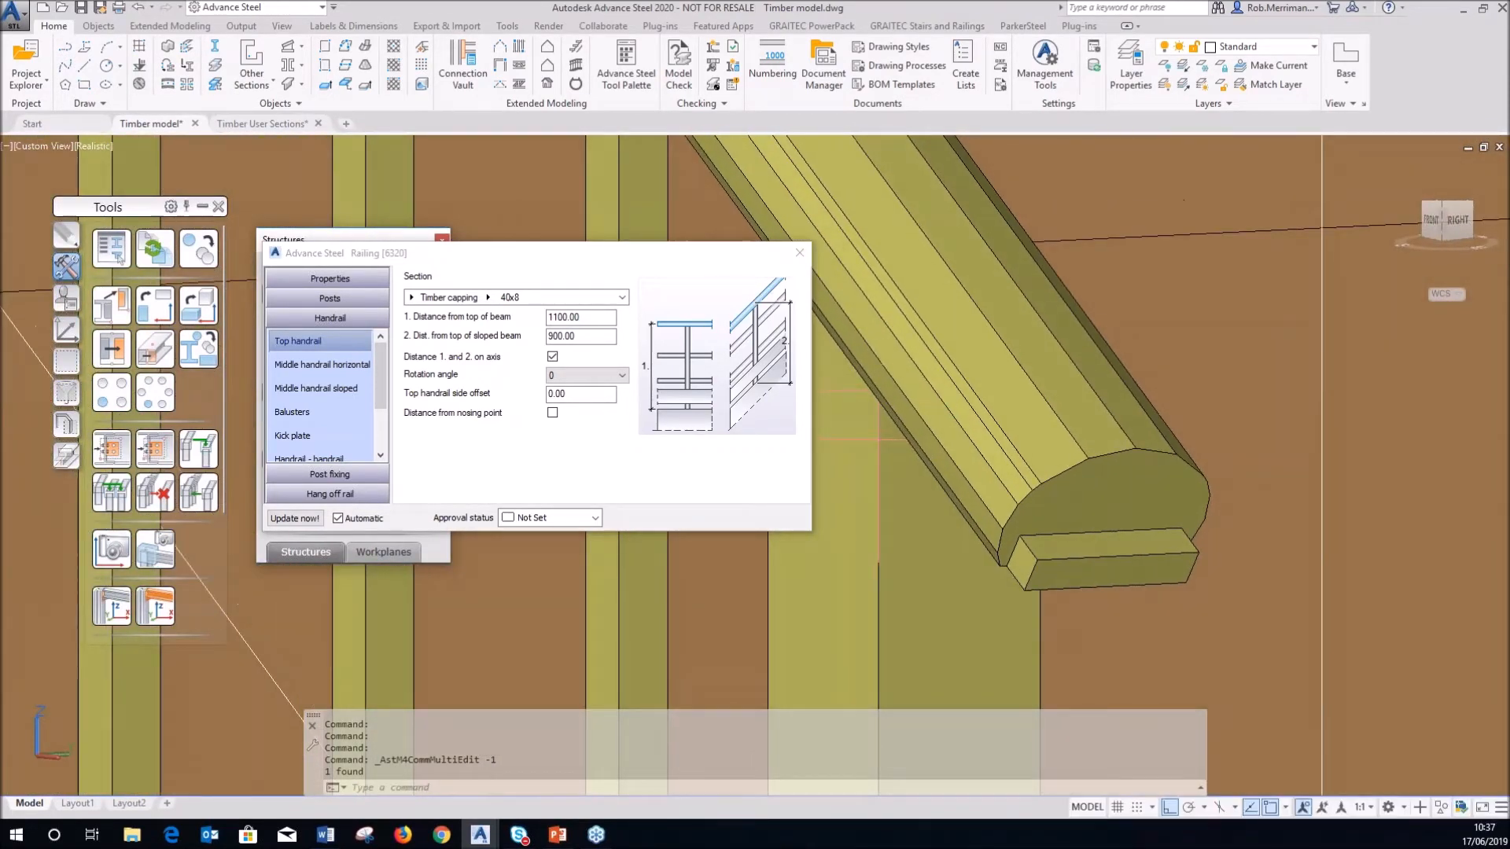
pyautogui.click(1112, 458)
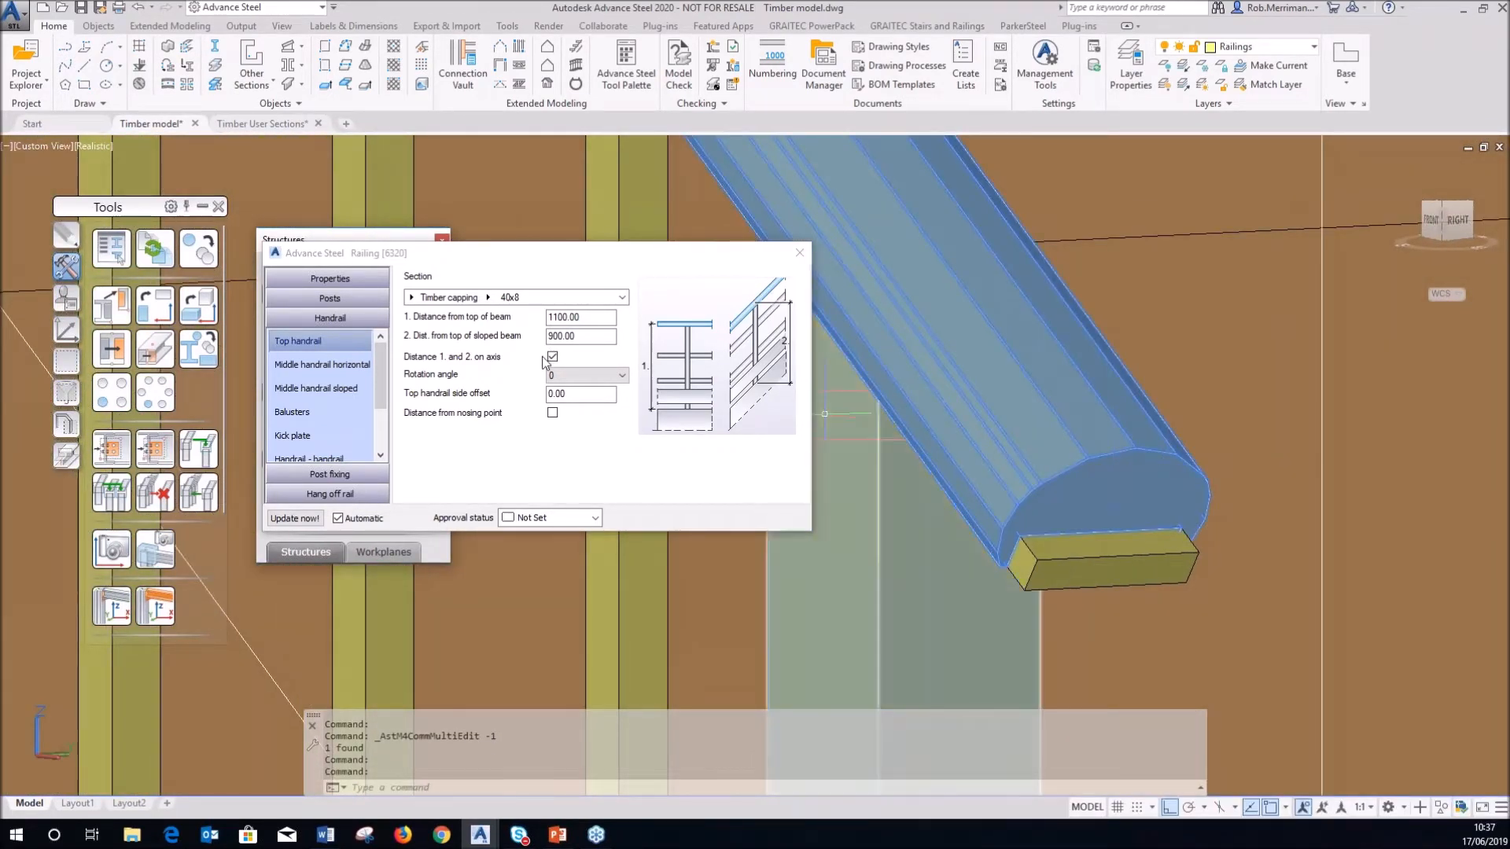
pyautogui.click(329, 367)
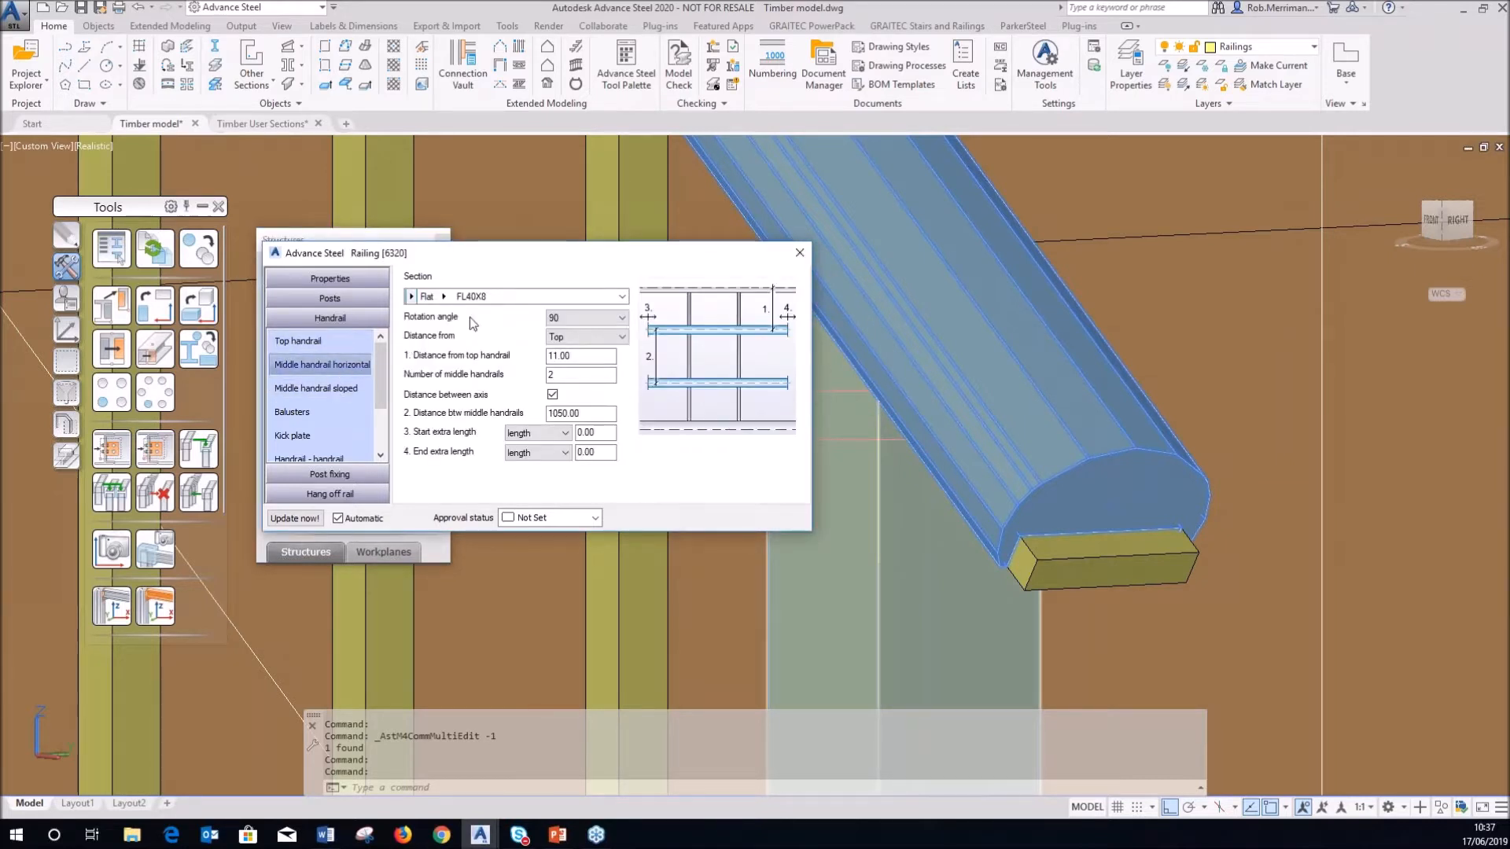
pyautogui.click(1135, 567)
pyautogui.click(1134, 568)
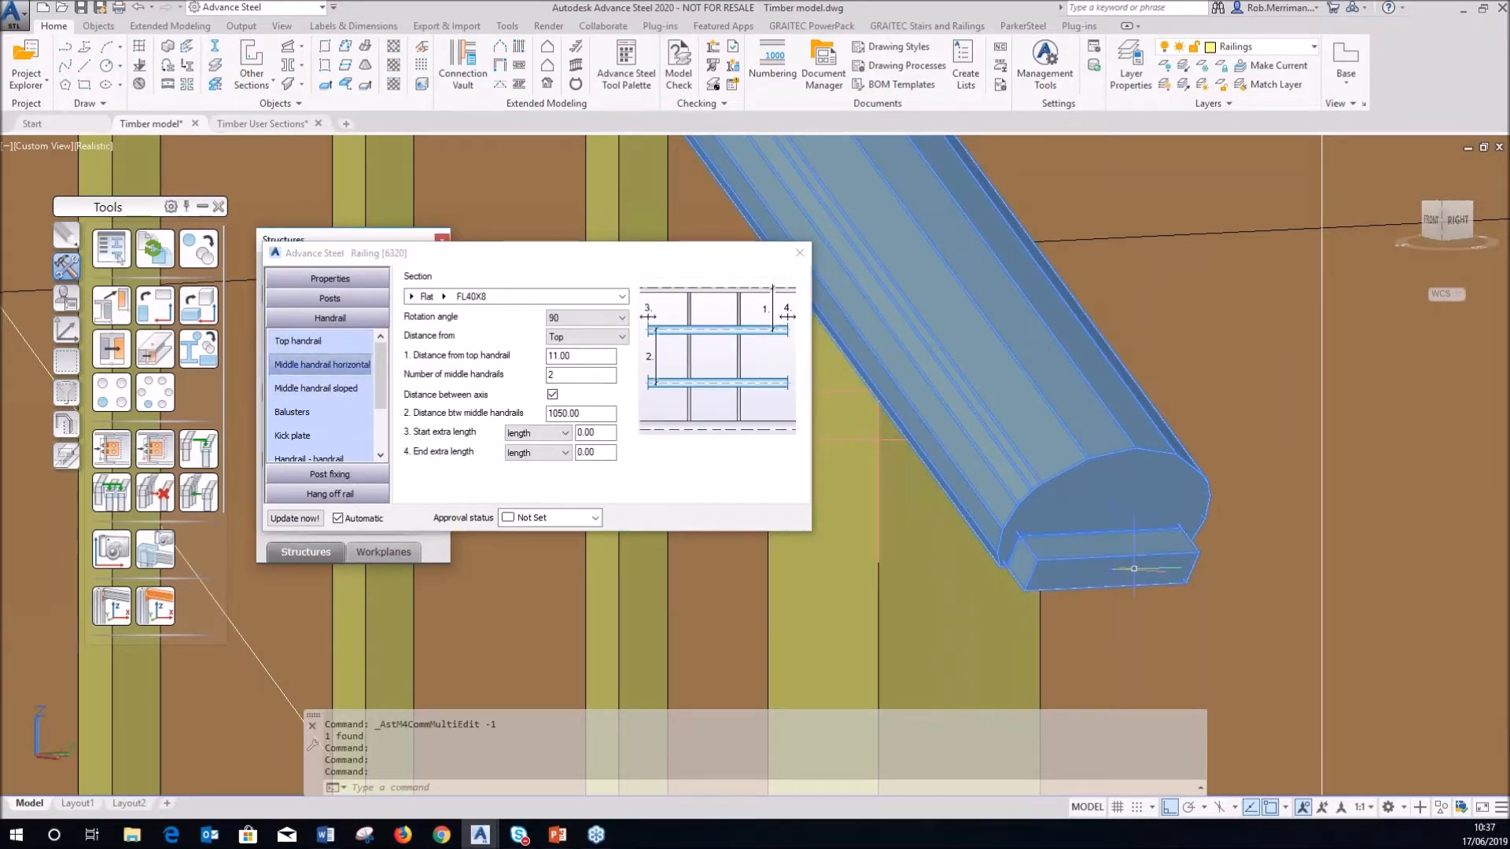
pyautogui.press('Escape')
pyautogui.press('Escape')
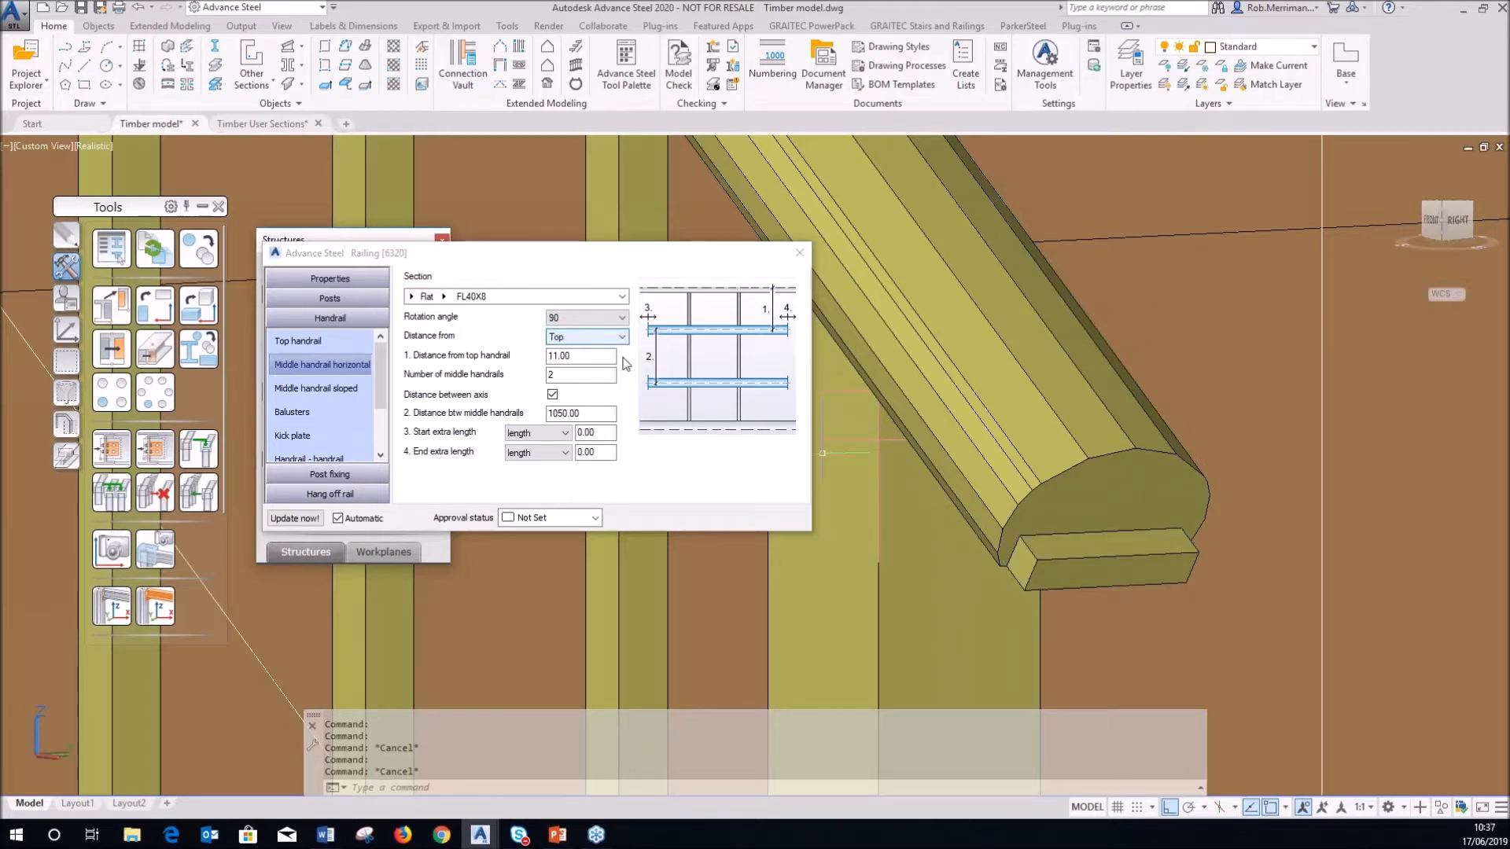
pyautogui.moveTo(580, 356); pyautogui.dragTo(531, 360)
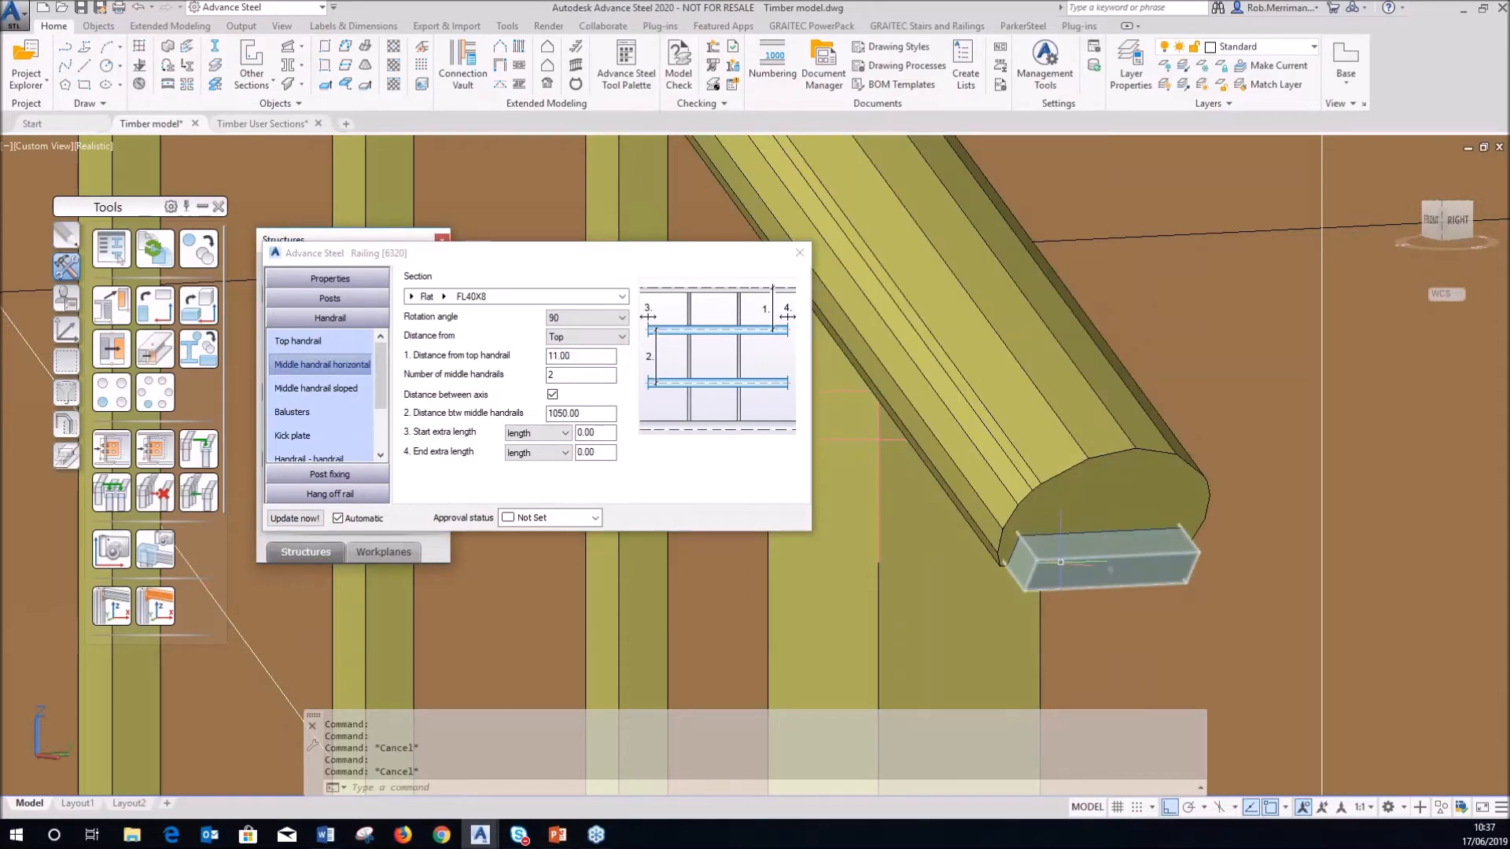
# - Examine the lowest post's base and the railing's full run up the stair, and close the railing properties
pyautogui.scroll(-10, 878, 439)
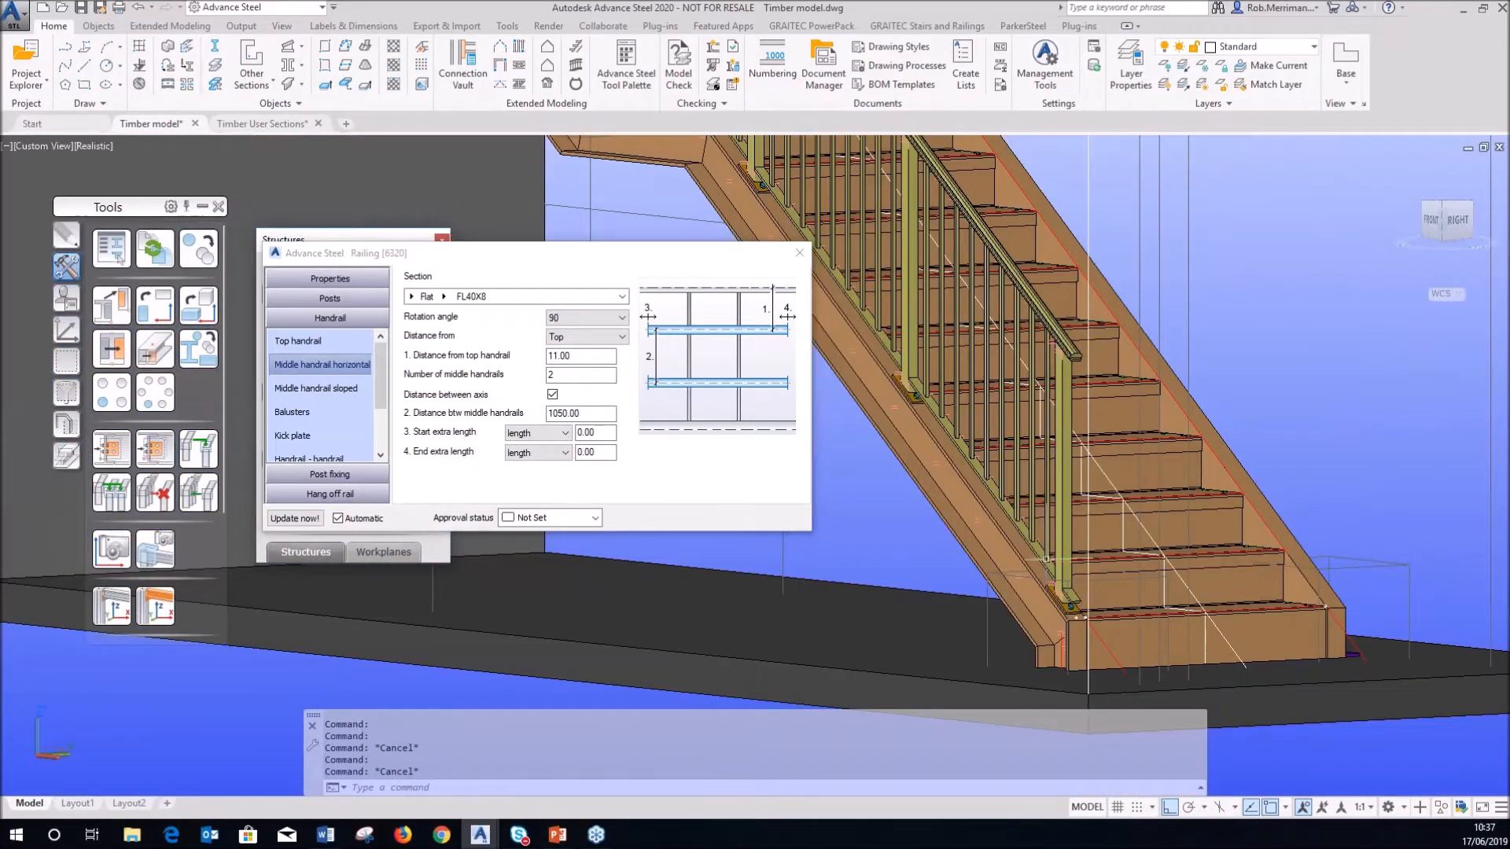
pyautogui.scroll(10, 1057, 613)
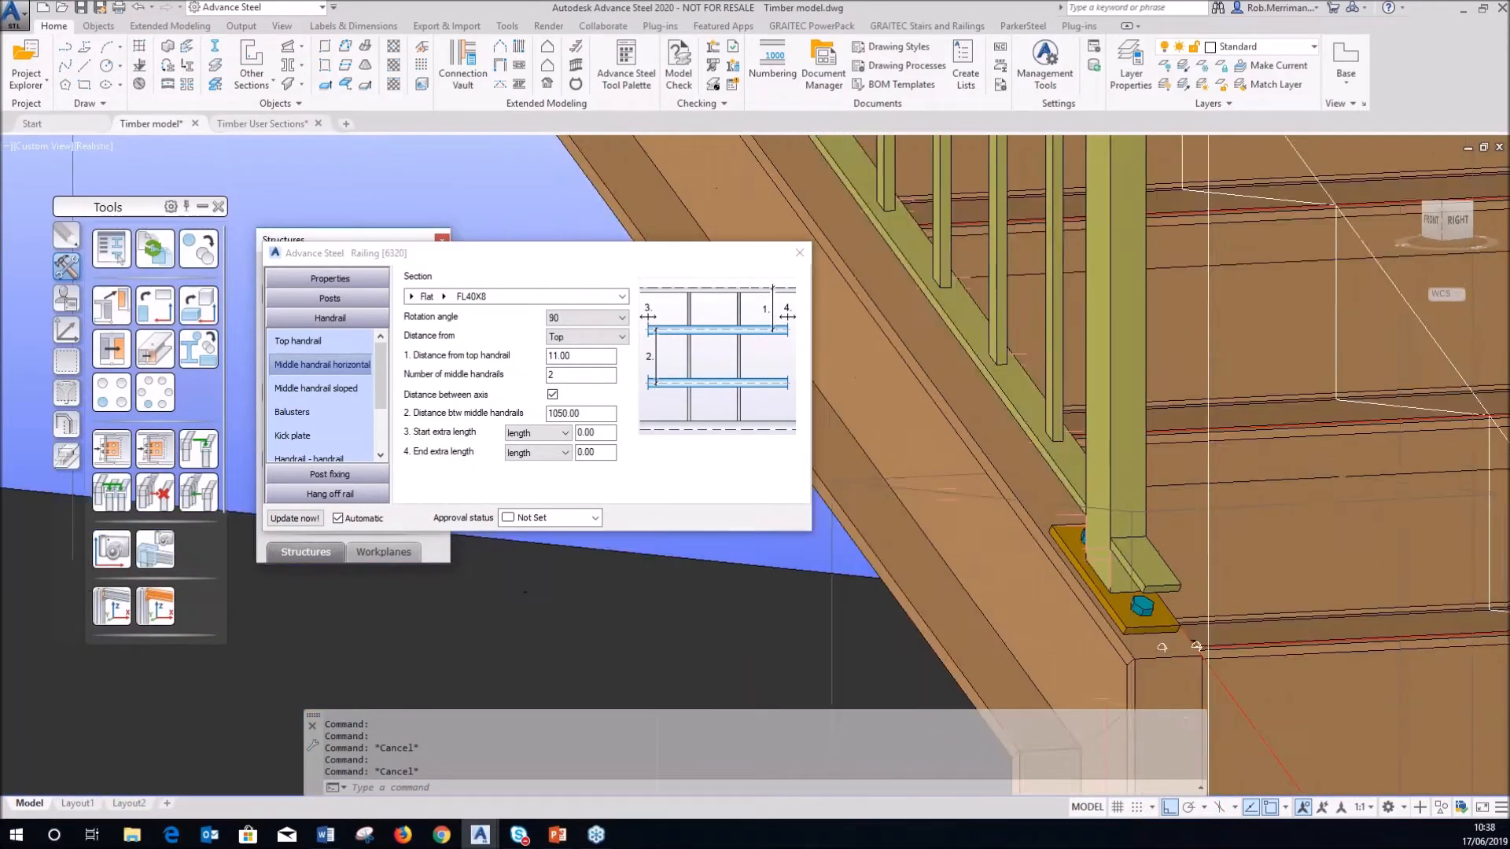
pyautogui.scroll(-10, 1123, 586)
pyautogui.scroll(3, 1045, 308)
pyautogui.keyDown('shift'); pyautogui.moveTo(1052, 394); pyautogui.dragTo(1061, 460, button='middle'); pyautogui.keyUp('shift')
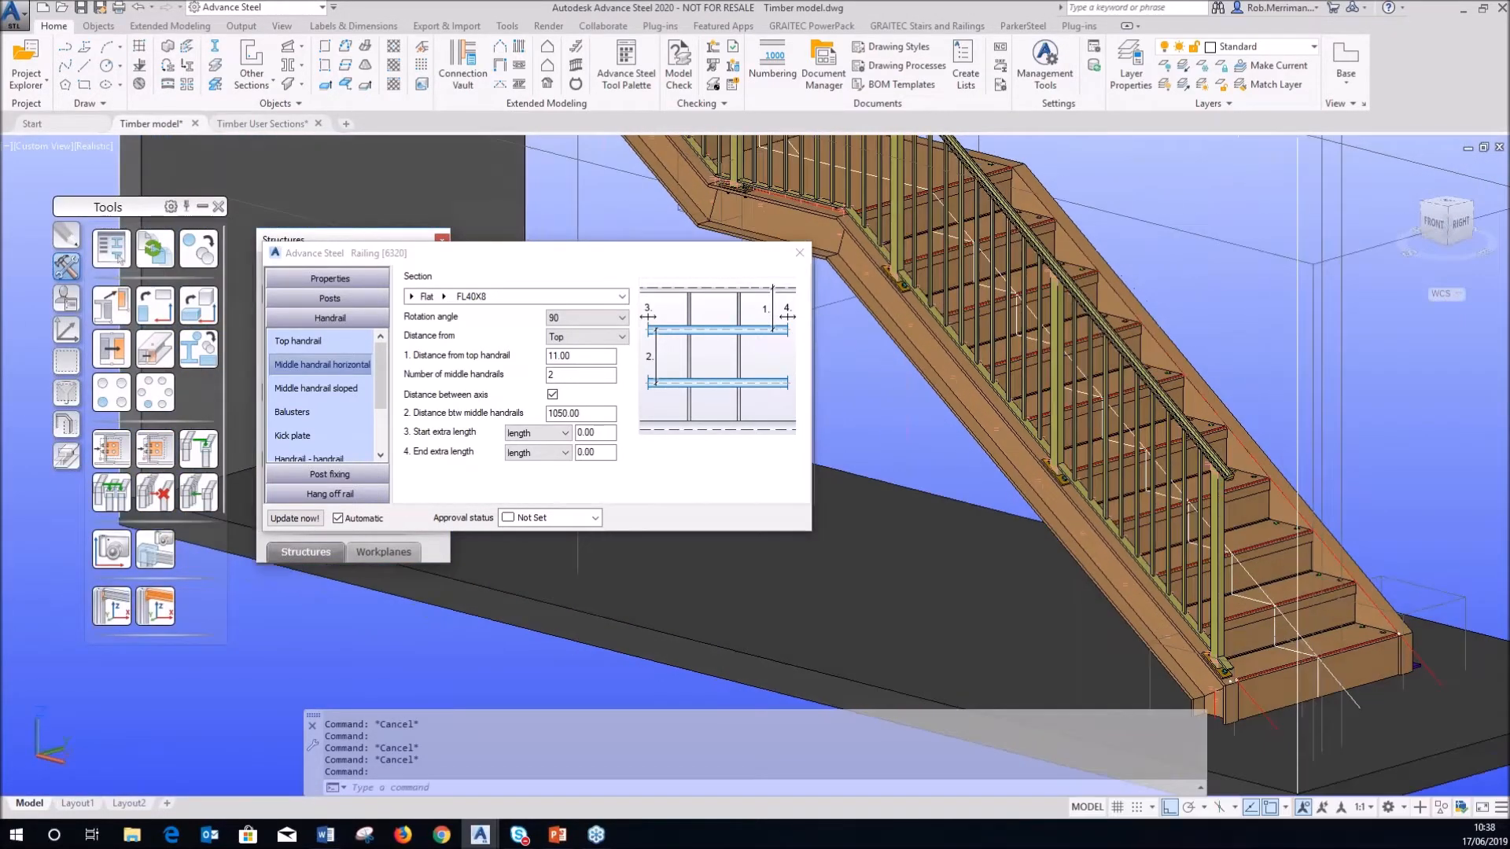
pyautogui.scroll(8, 1101, 460)
pyautogui.scroll(-12, 1042, 507)
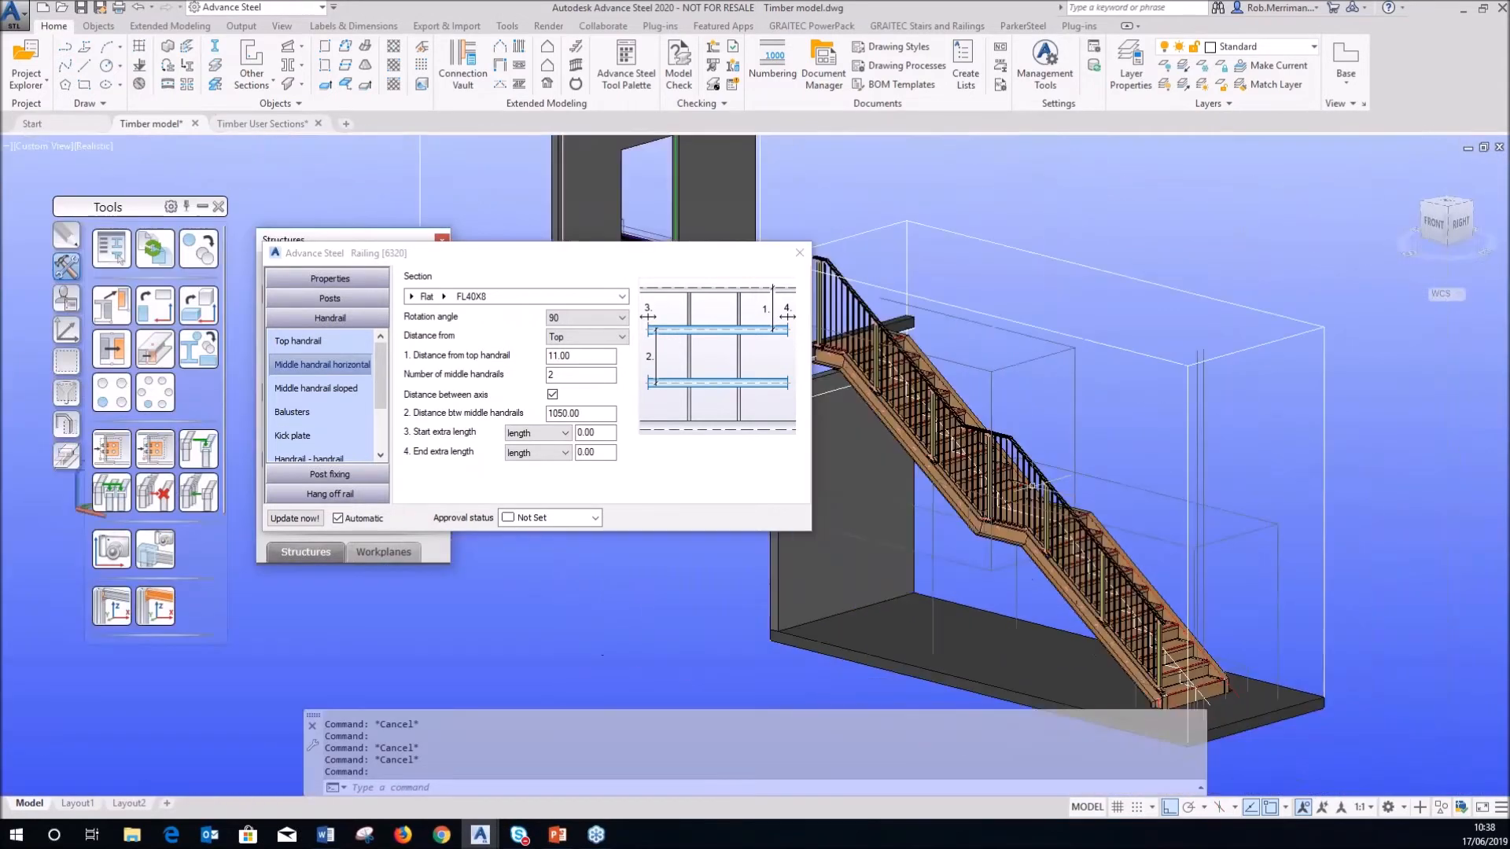
pyautogui.scroll(-3, 1055, 422)
pyautogui.scroll(5, 933, 314)
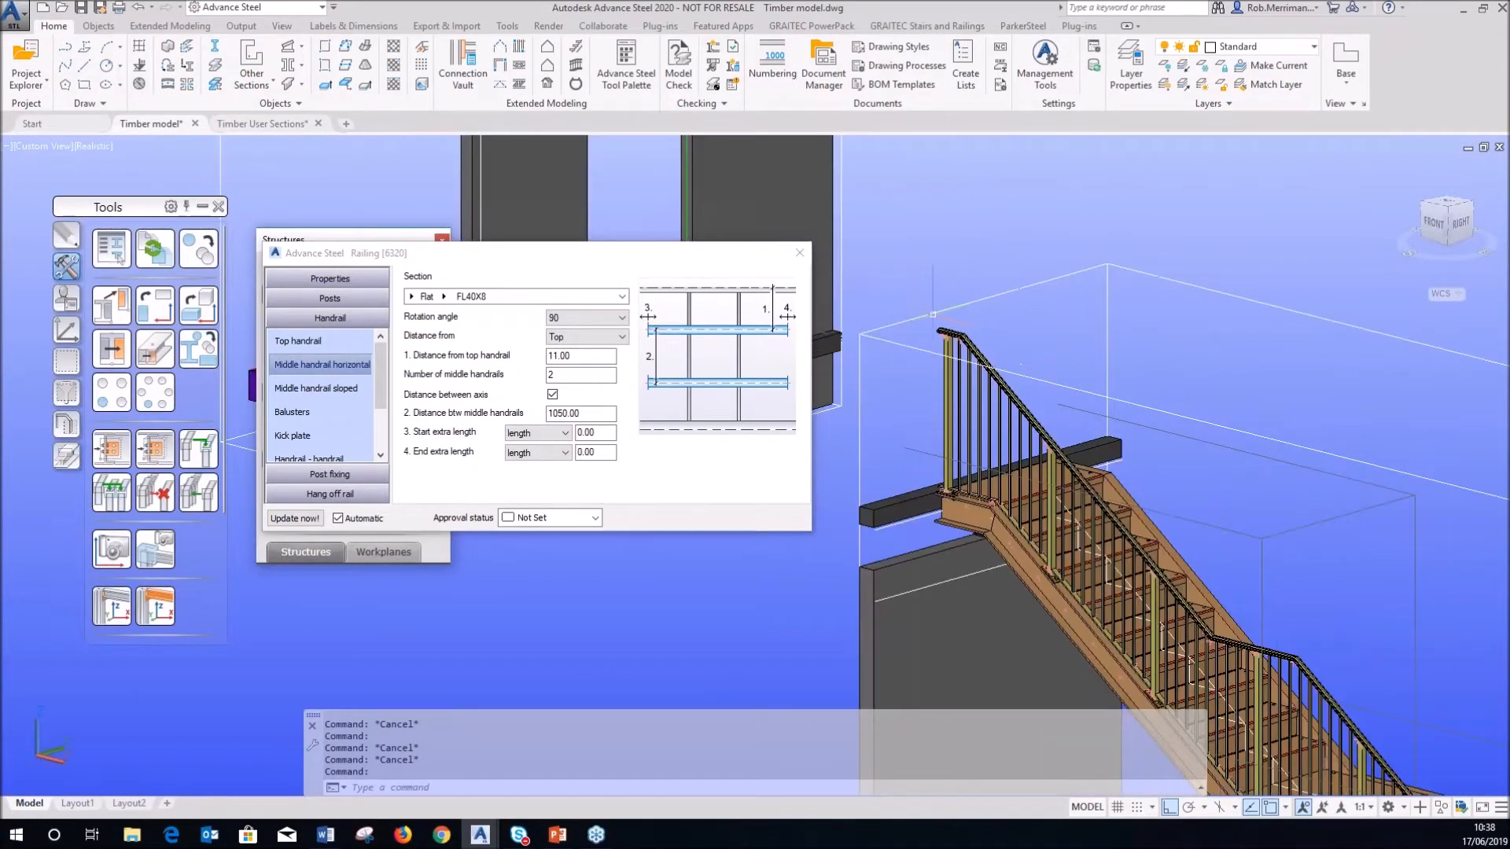
pyautogui.click(800, 253)
# - Start a Railing with the three outer edge beams of the balcony as its base
pyautogui.keyDown('shift'); pyautogui.moveTo(865, 382); pyautogui.dragTo(1108, 382, button='middle'); pyautogui.keyUp('shift')
pyautogui.scroll(-4, 1129, 375)
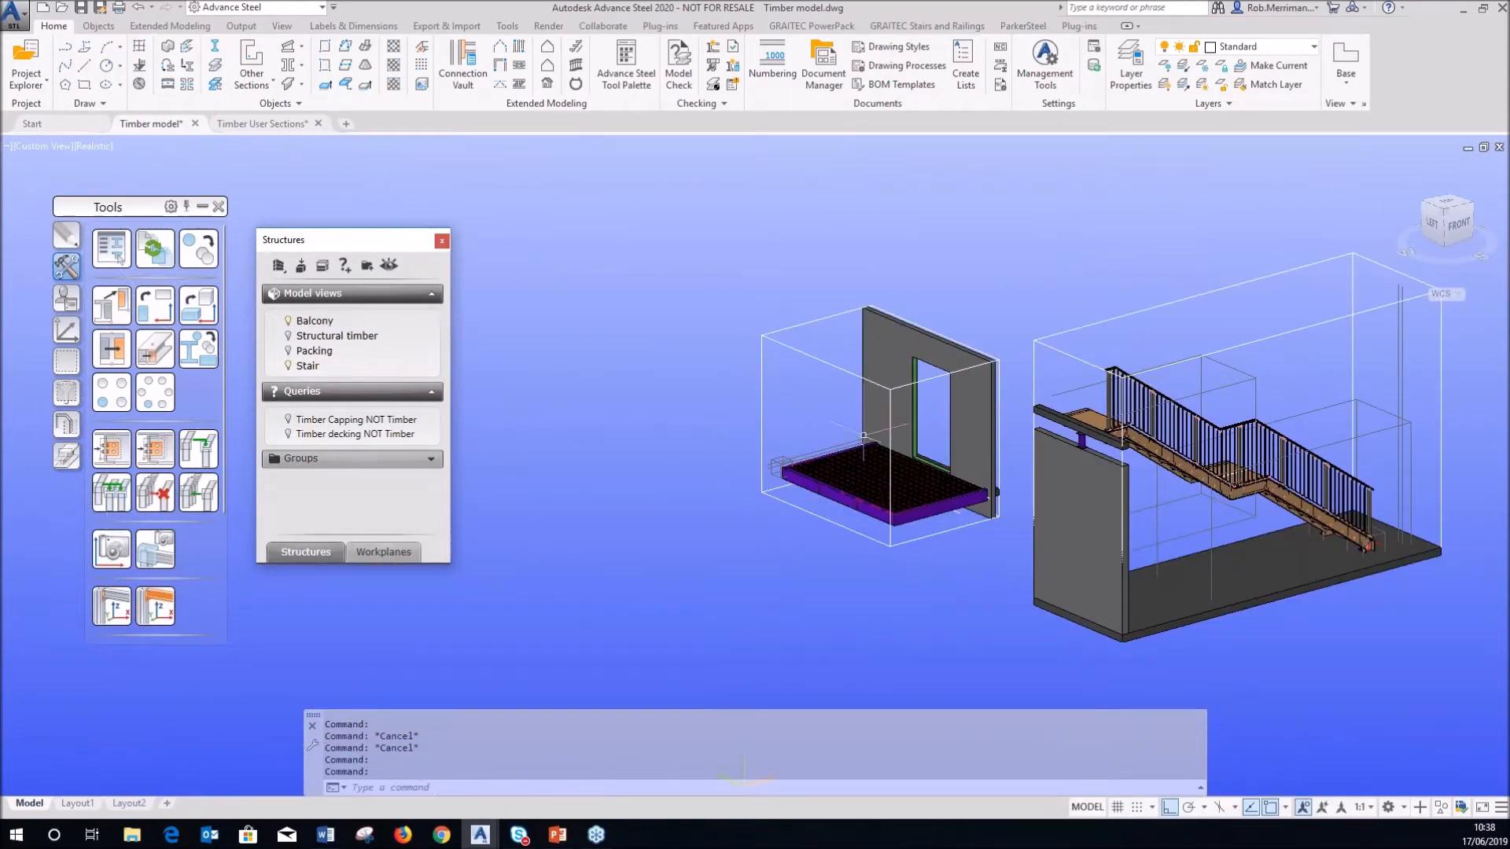
pyautogui.scroll(5, 873, 444)
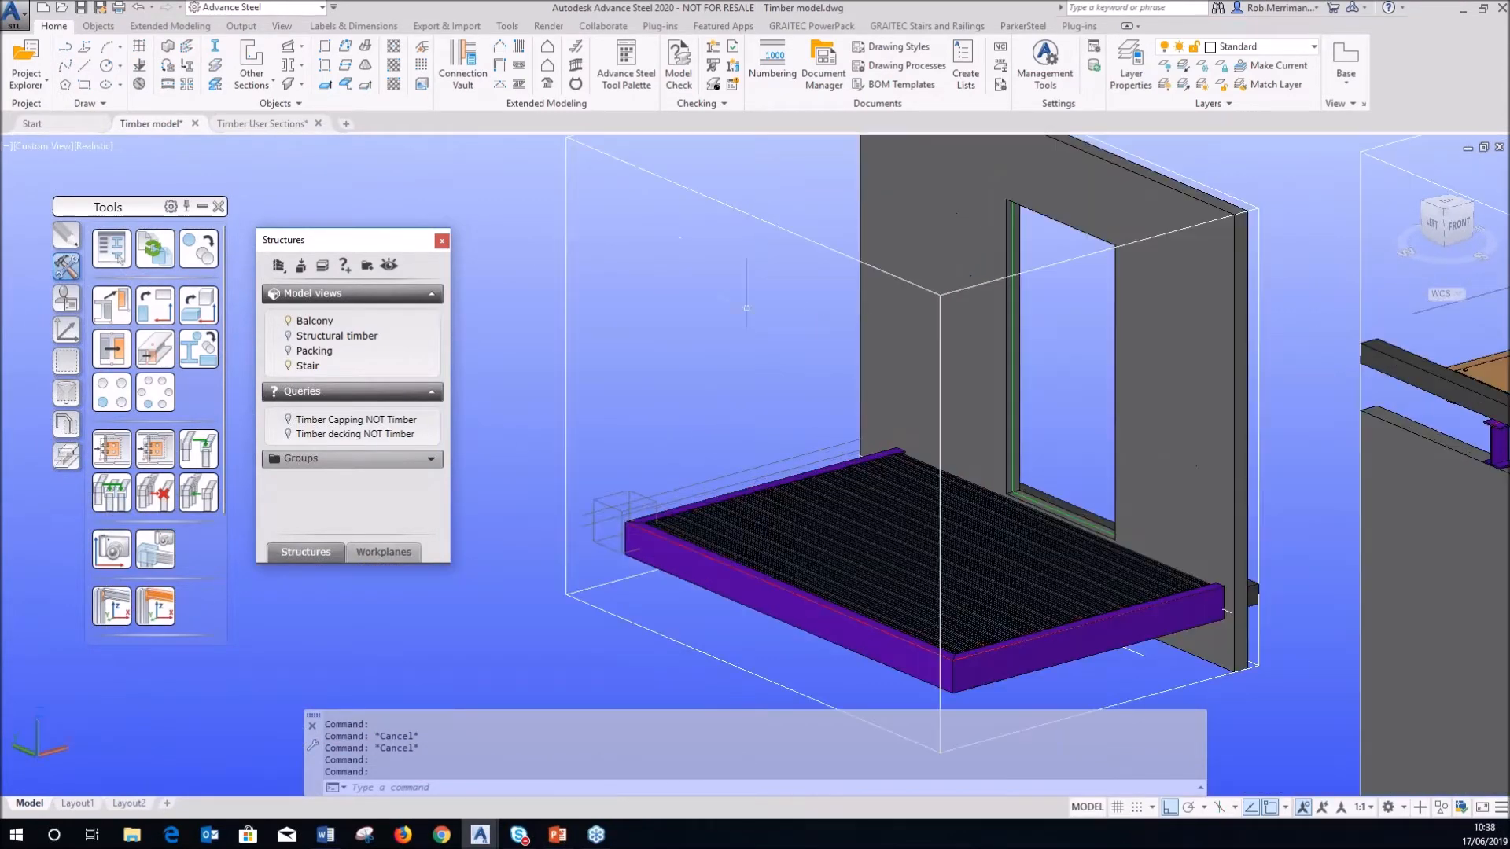
pyautogui.click(576, 81)
pyautogui.scroll(3, 755, 503)
pyautogui.click(769, 512)
pyautogui.scroll(-3, 707, 535)
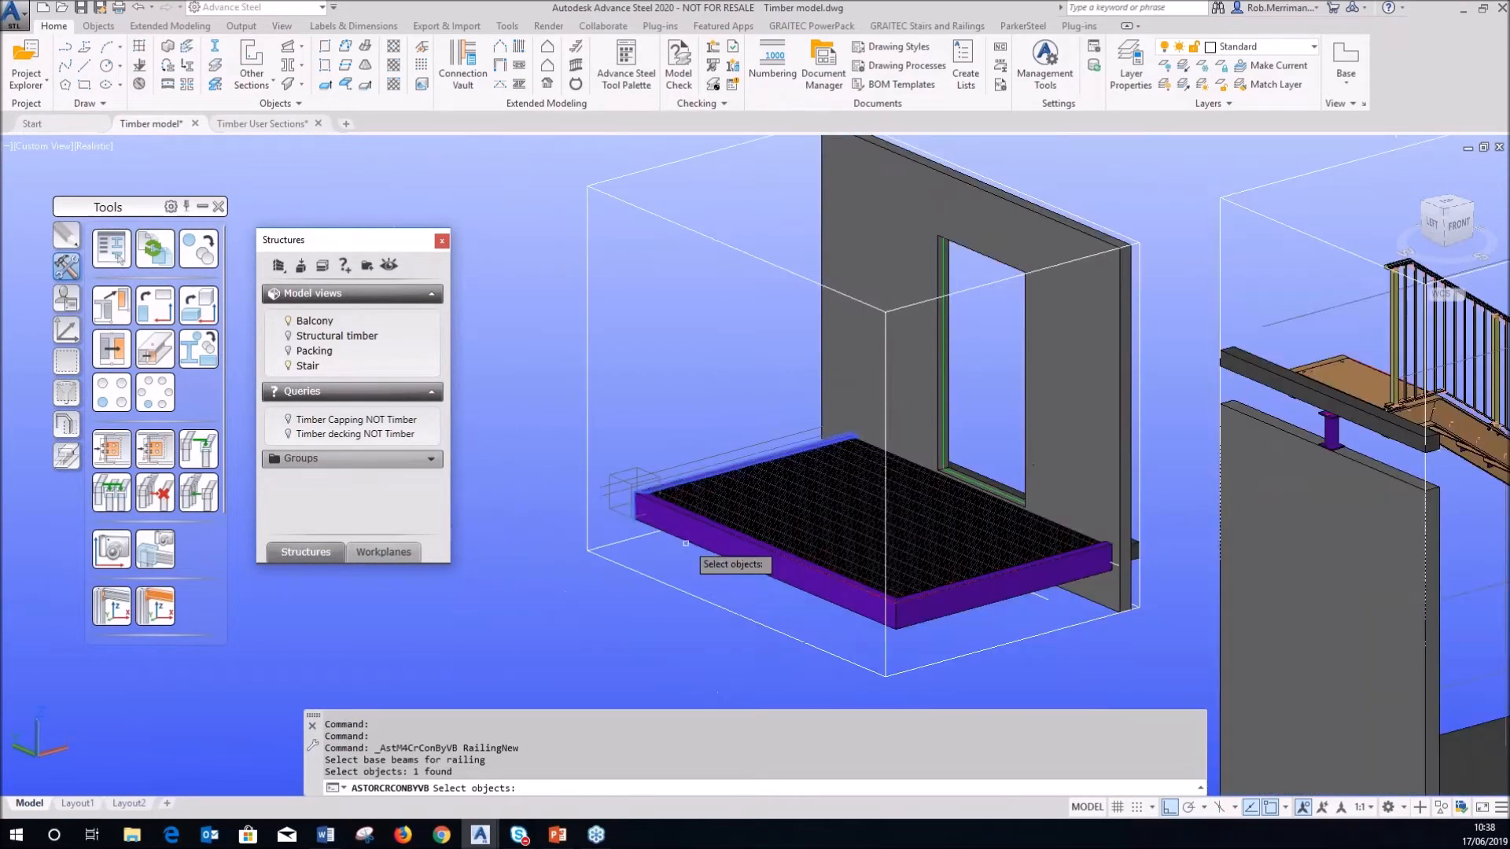
pyautogui.click(696, 548)
pyautogui.scroll(3, 865, 589)
pyautogui.click(920, 614)
pyautogui.press('Return')
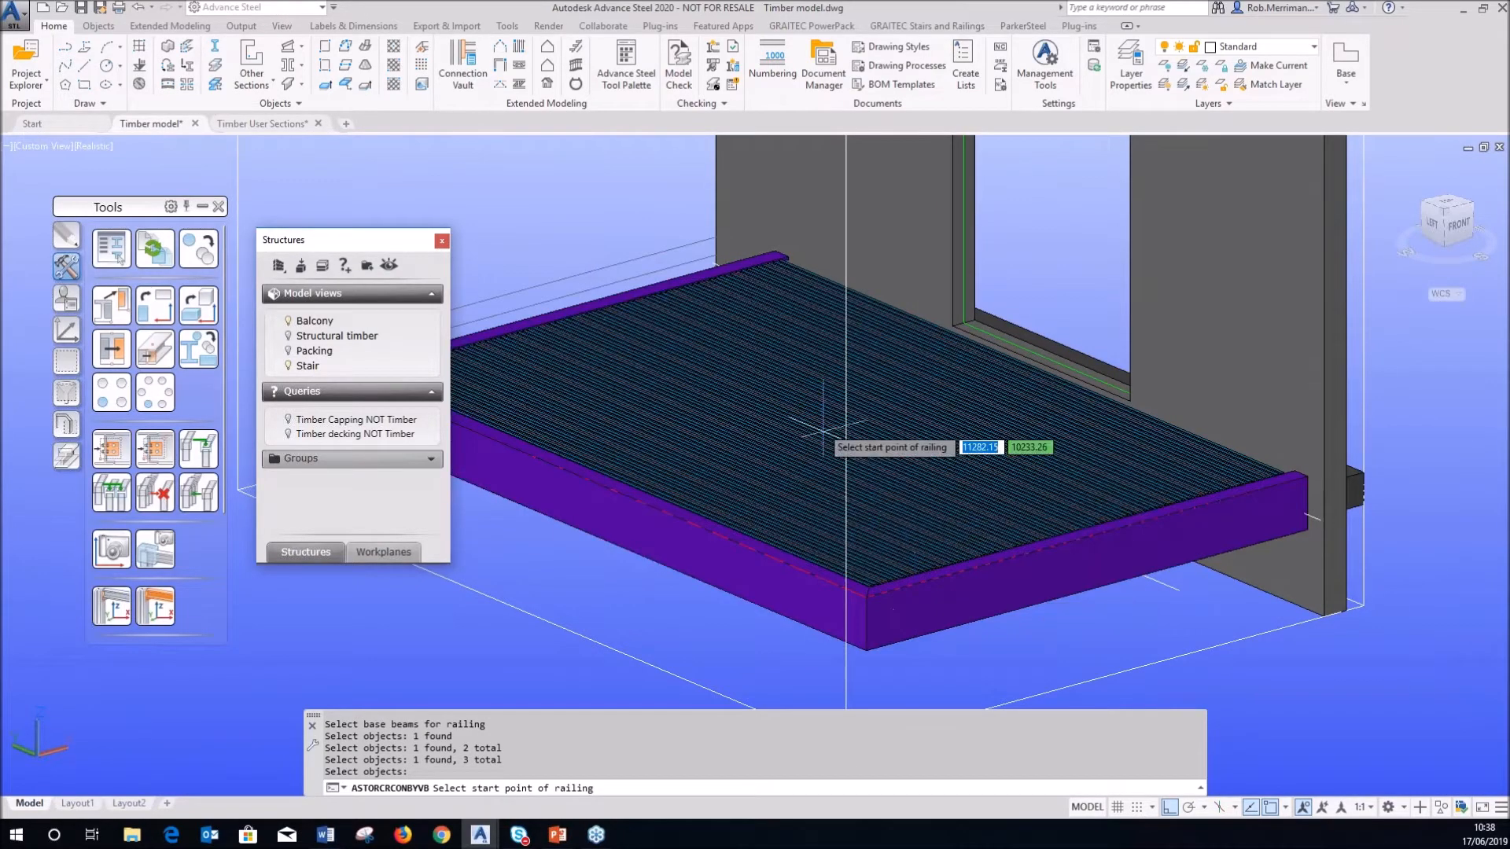
# - Create the balcony railing from one side beam's wall end to the other side beam's wall end, without a nosing point
pyautogui.scroll(3, 822, 431)
pyautogui.click(759, 271)
pyautogui.scroll(-3, 759, 271)
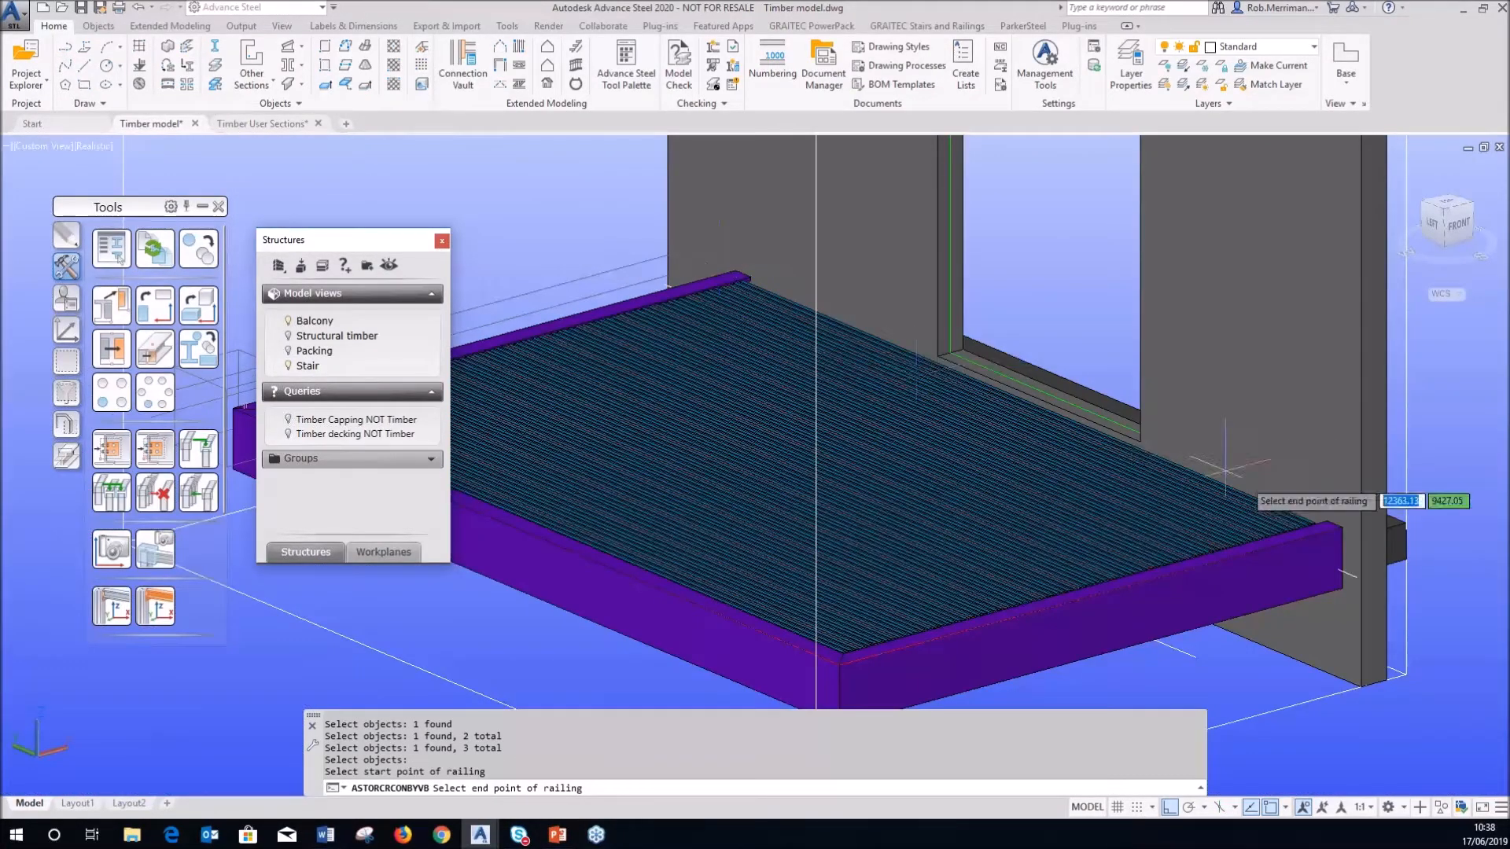
pyautogui.click(1341, 524)
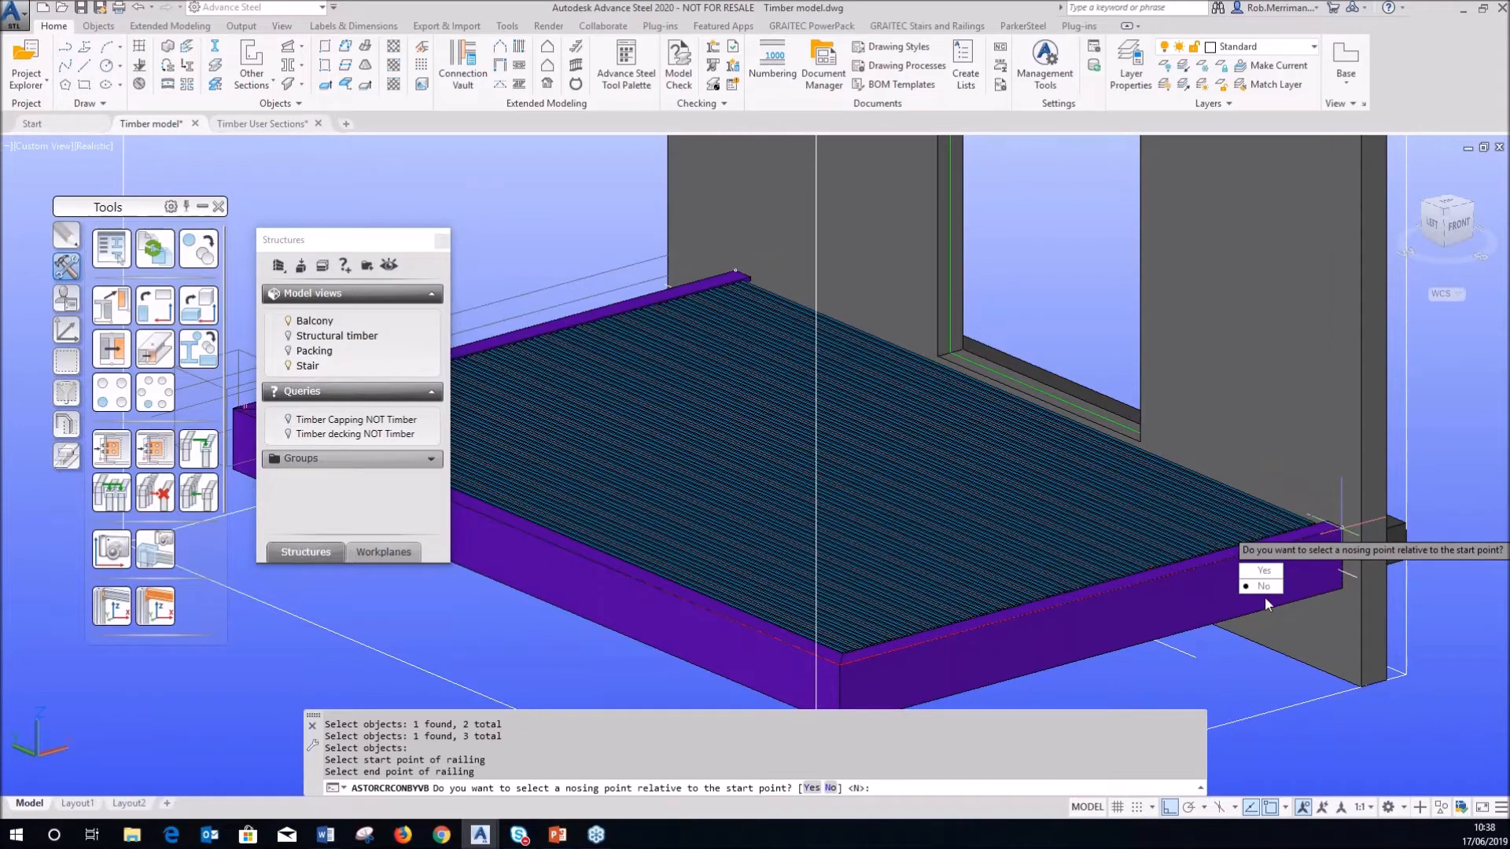
pyautogui.click(1262, 586)
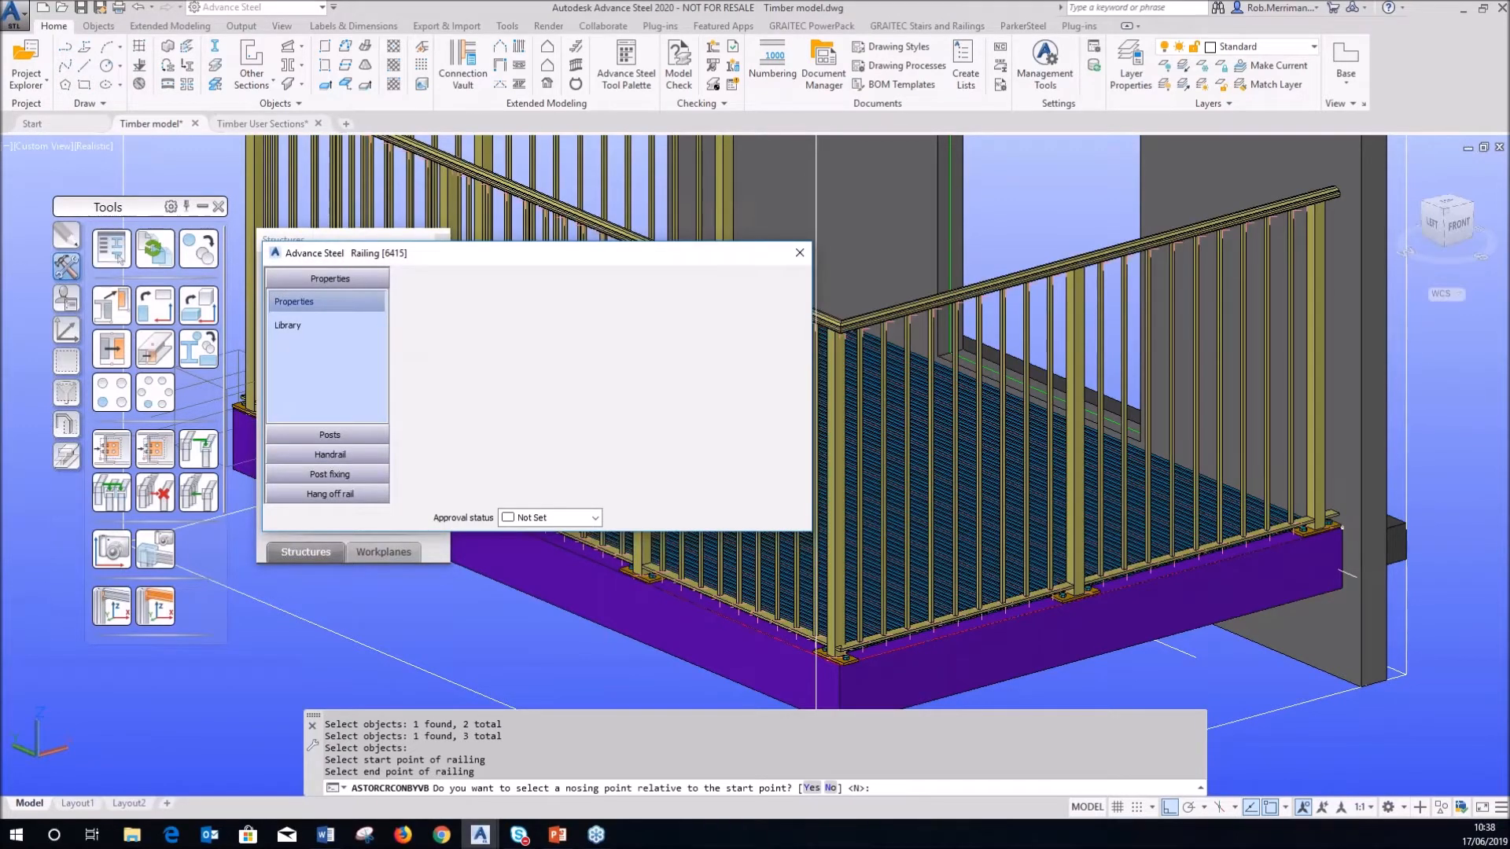
pyautogui.write('N')
pyautogui.press('Return')
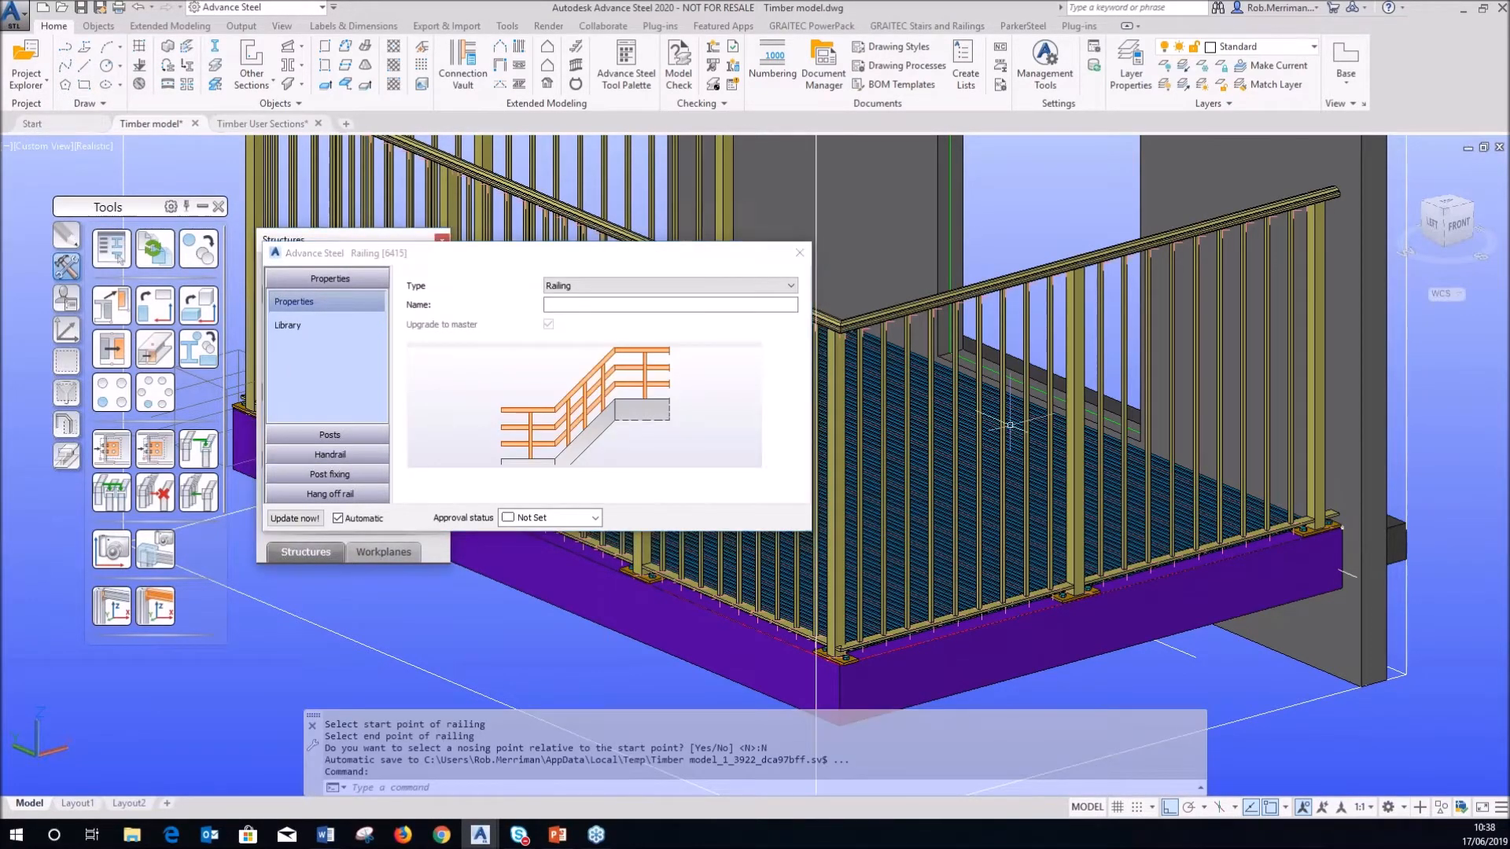
pyautogui.press('Escape')
# - Turn off the Balcony and Stair model views to show the whole building model
pyautogui.scroll(6, 826, 306)
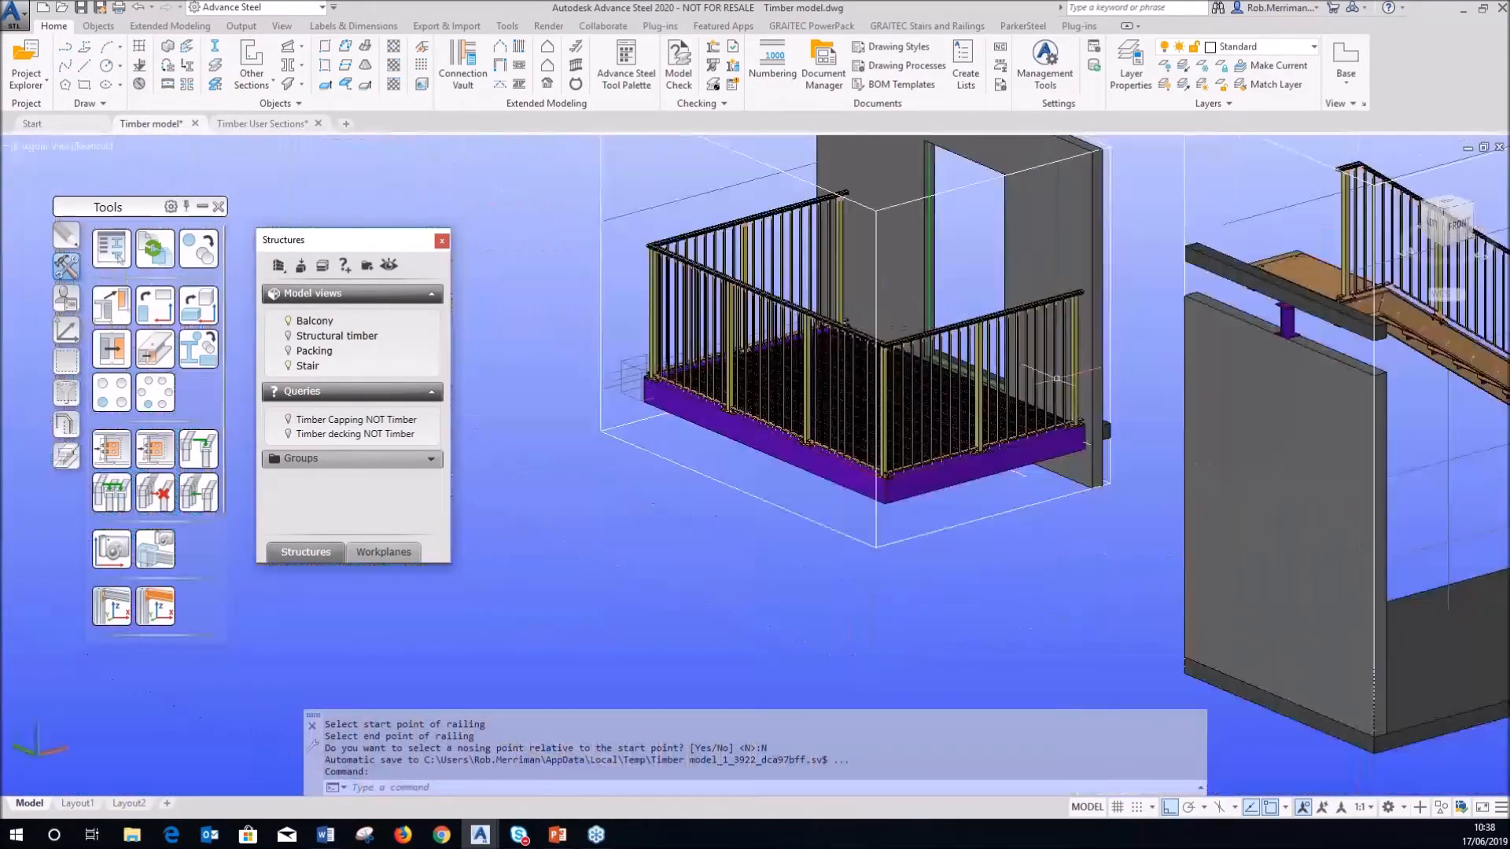
pyautogui.keyDown('shift'); pyautogui.moveTo(1056, 378); pyautogui.dragTo(776, 389, button='middle'); pyautogui.keyUp('shift')
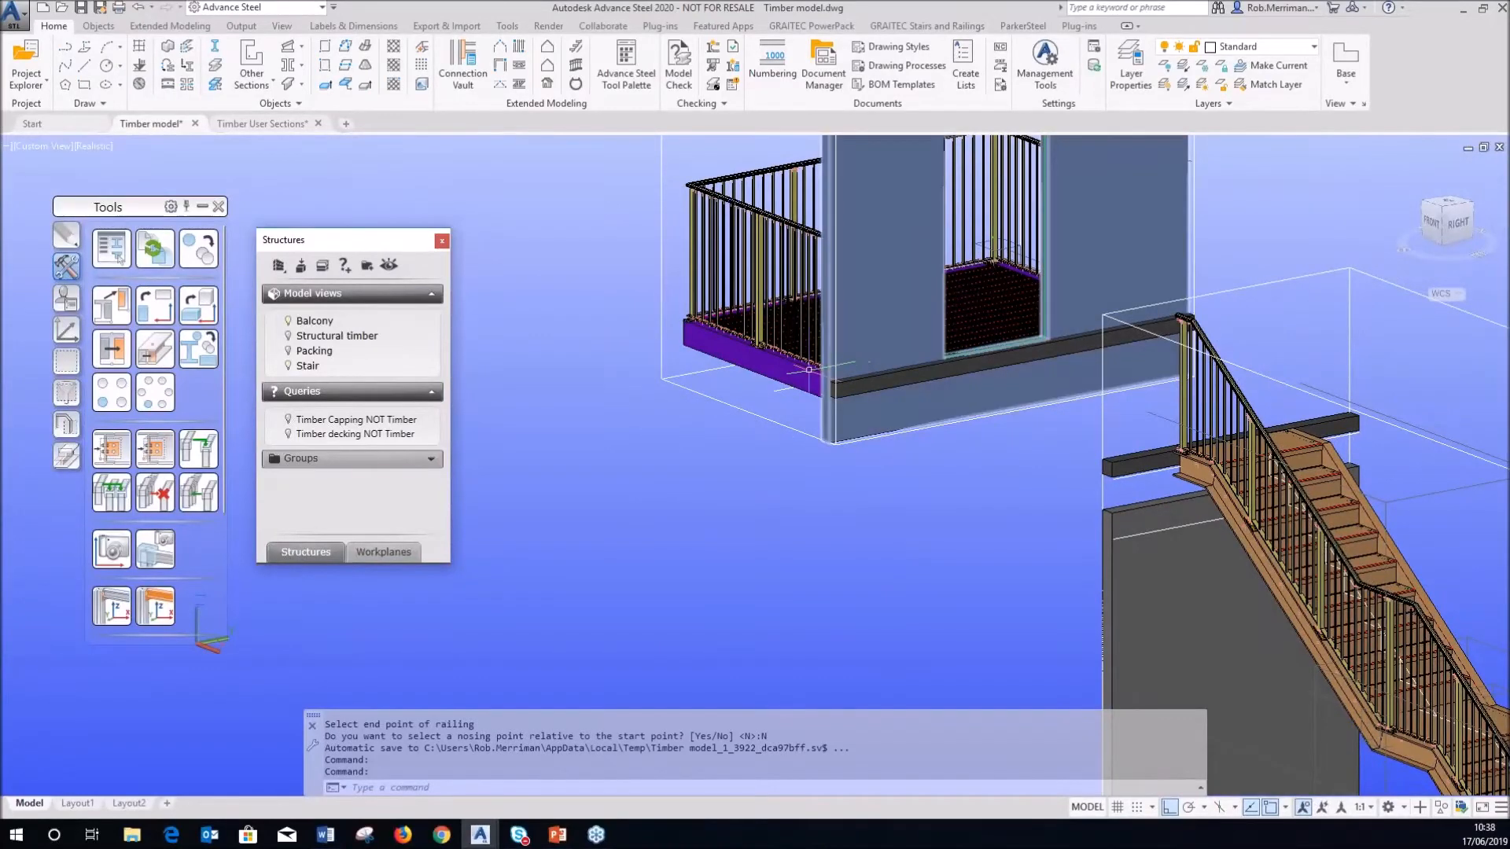
pyautogui.scroll(-3, 775, 370)
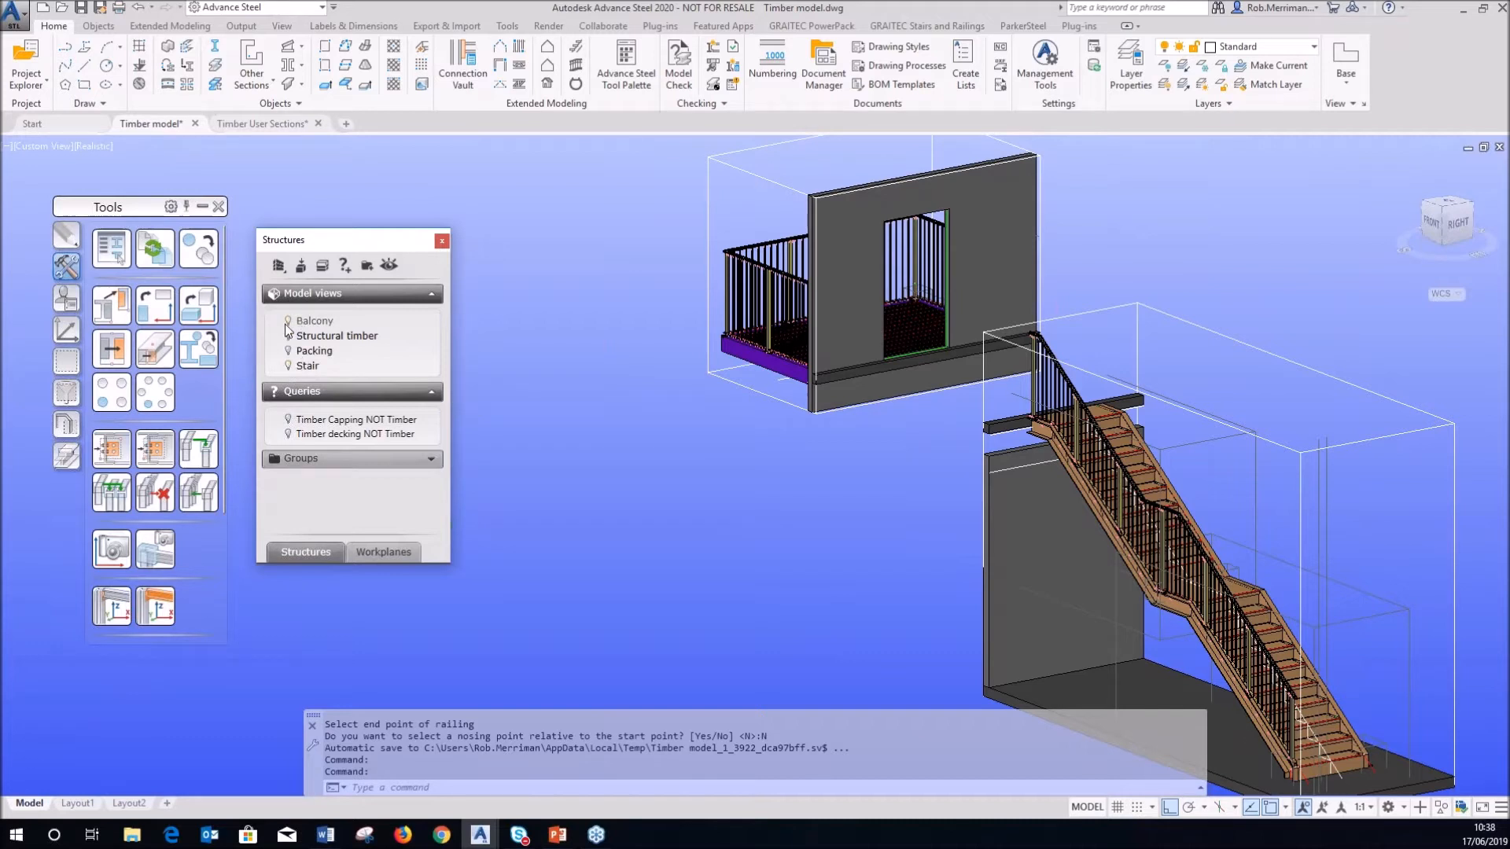
pyautogui.click(287, 370)
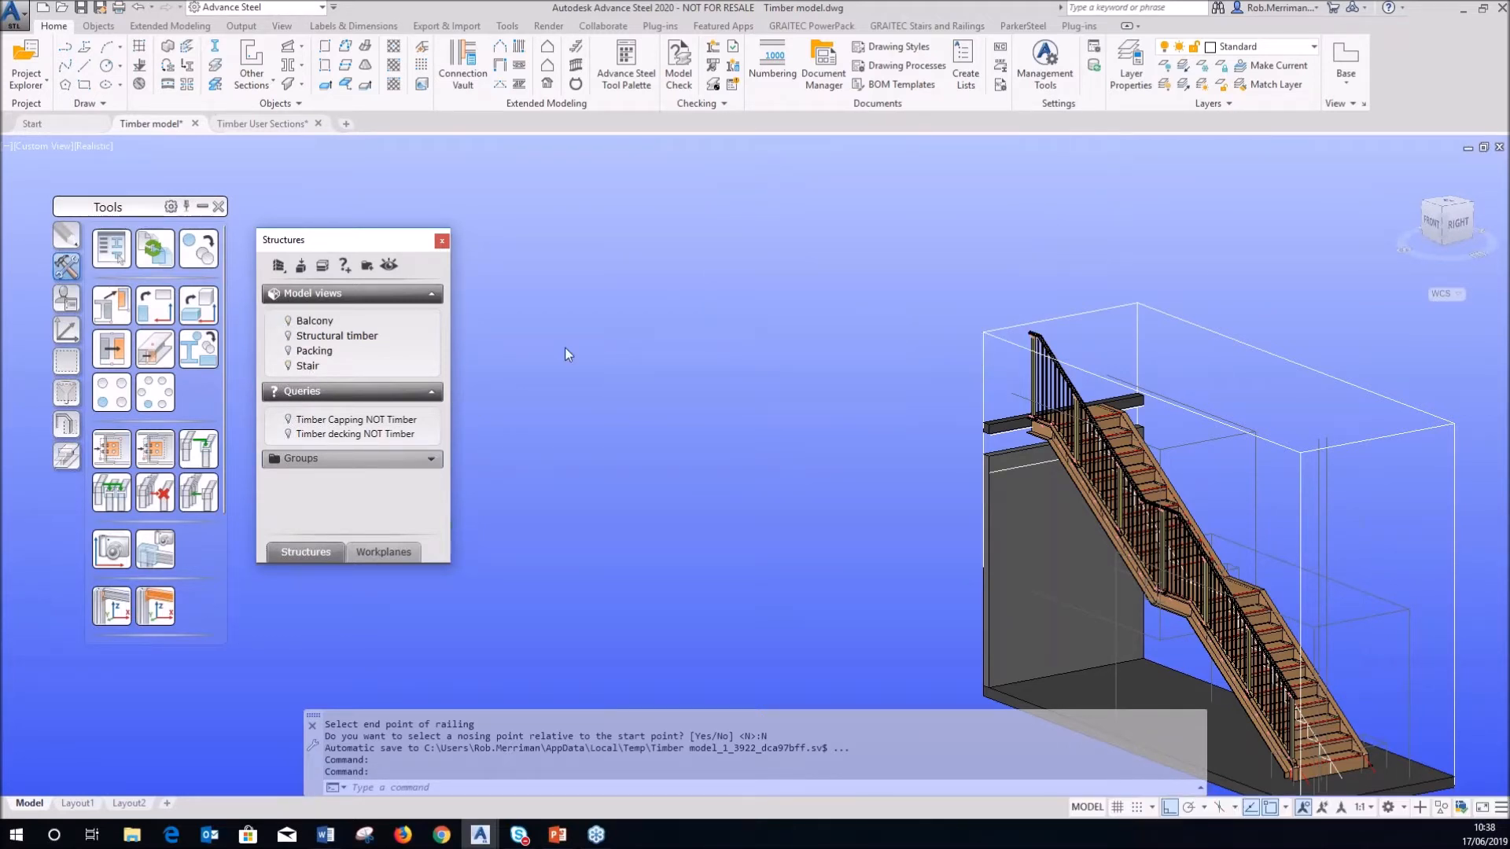
pyautogui.click(309, 367)
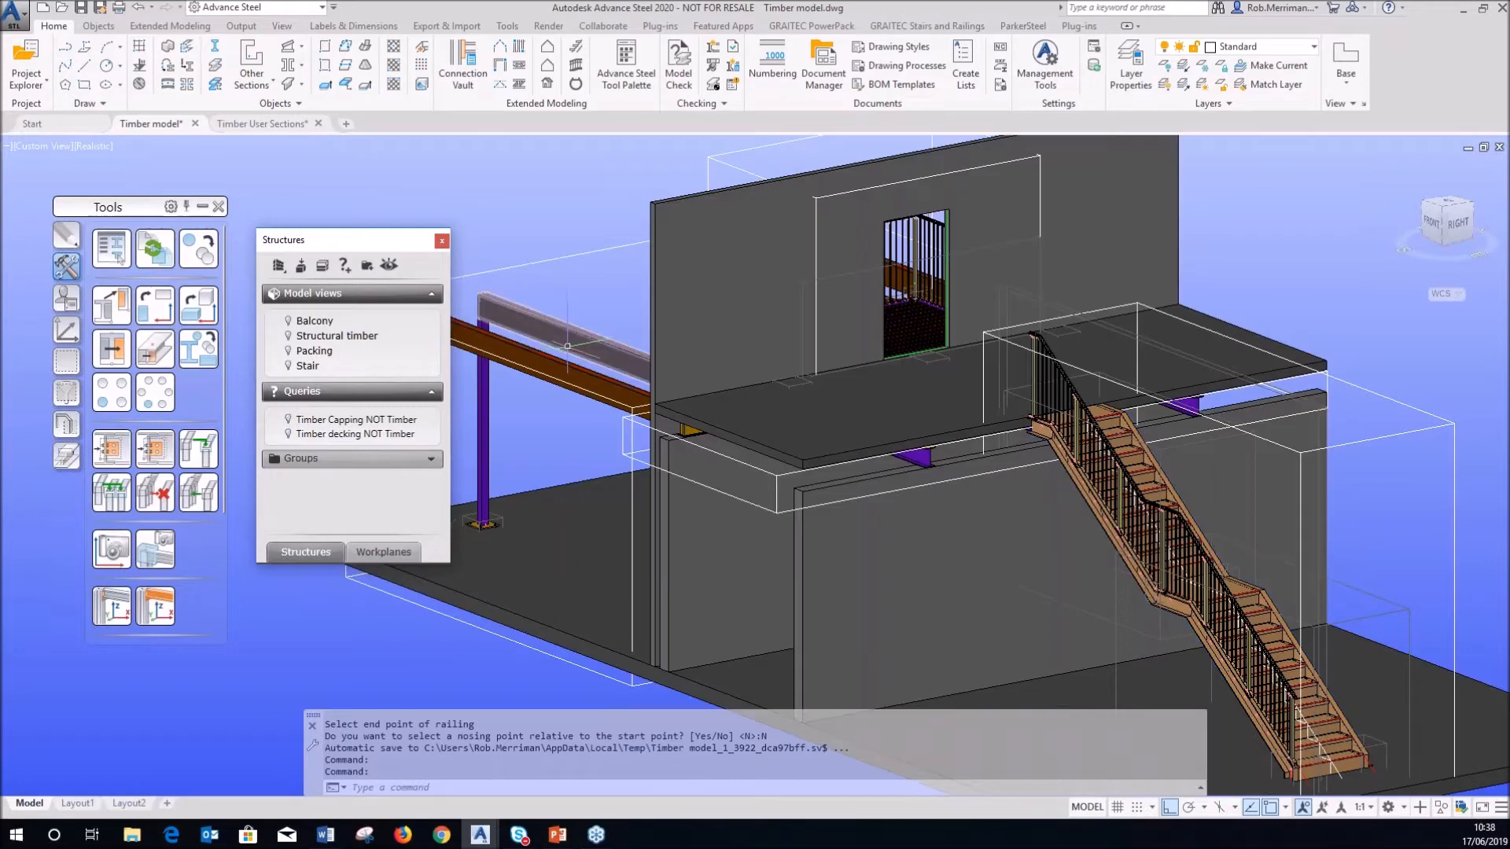
# - Isolate the results of the Timber Capping NOT Timber query and set the material of all the capping beams to Timber, Oak
pyautogui.click(291, 425)
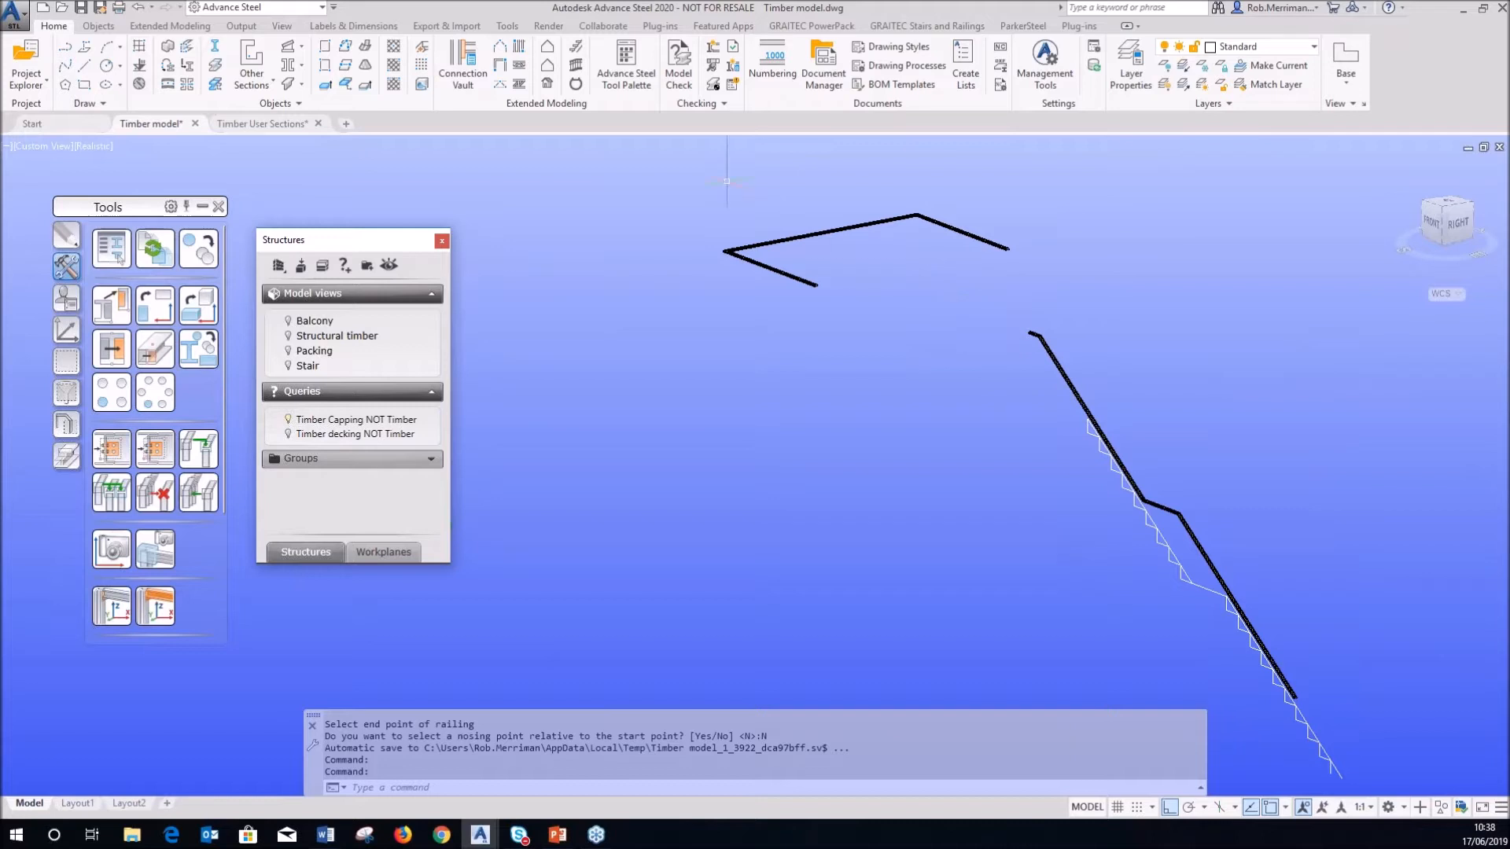
pyautogui.moveTo(686, 178); pyautogui.dragTo(1211, 614)
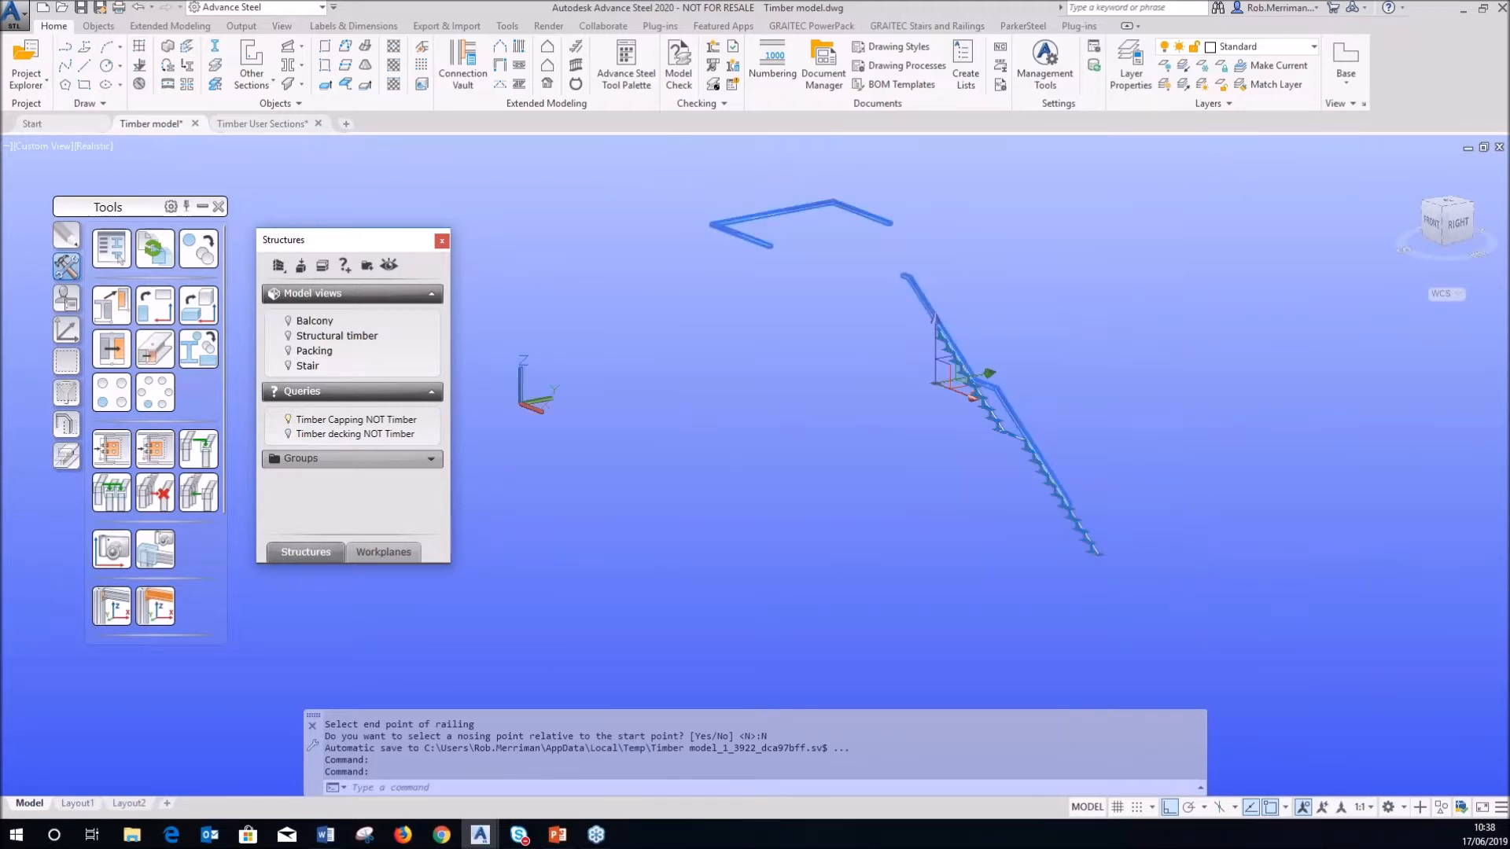
pyautogui.click(74, 424)
pyautogui.click(78, 391)
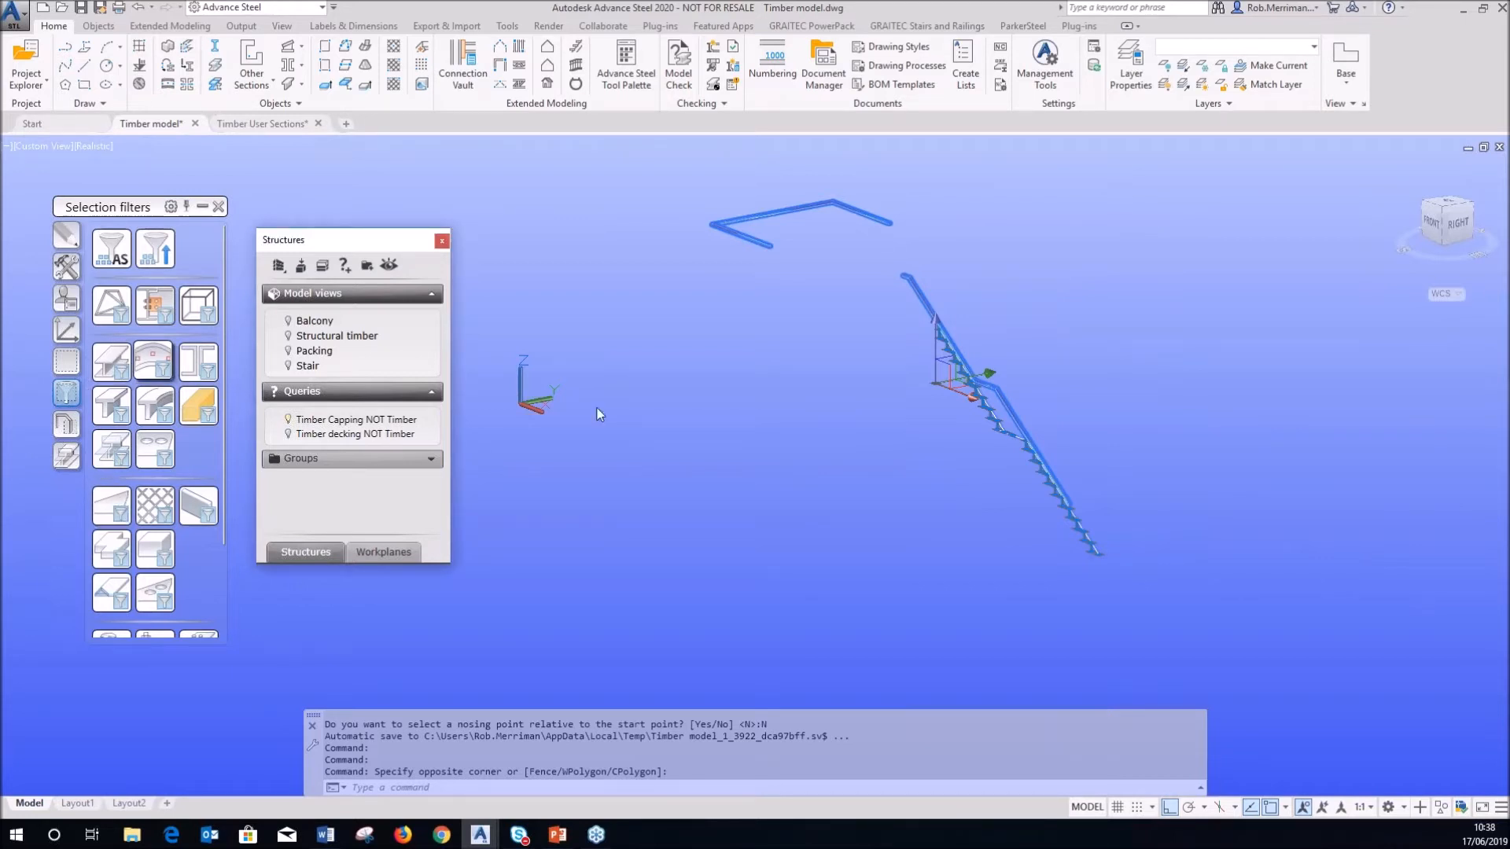
pyautogui.rightClick(766, 327)
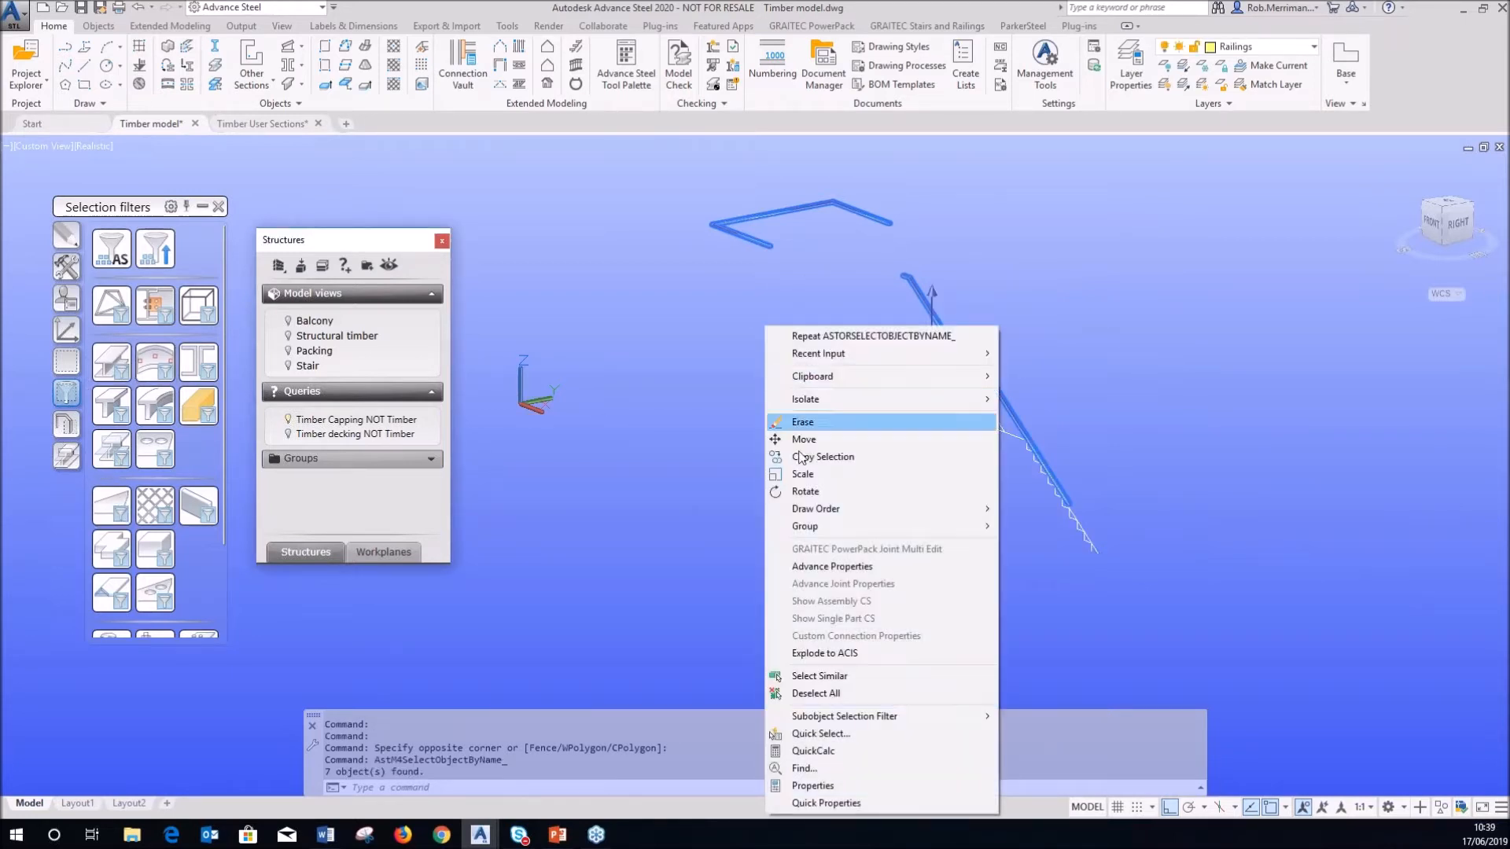
pyautogui.click(830, 566)
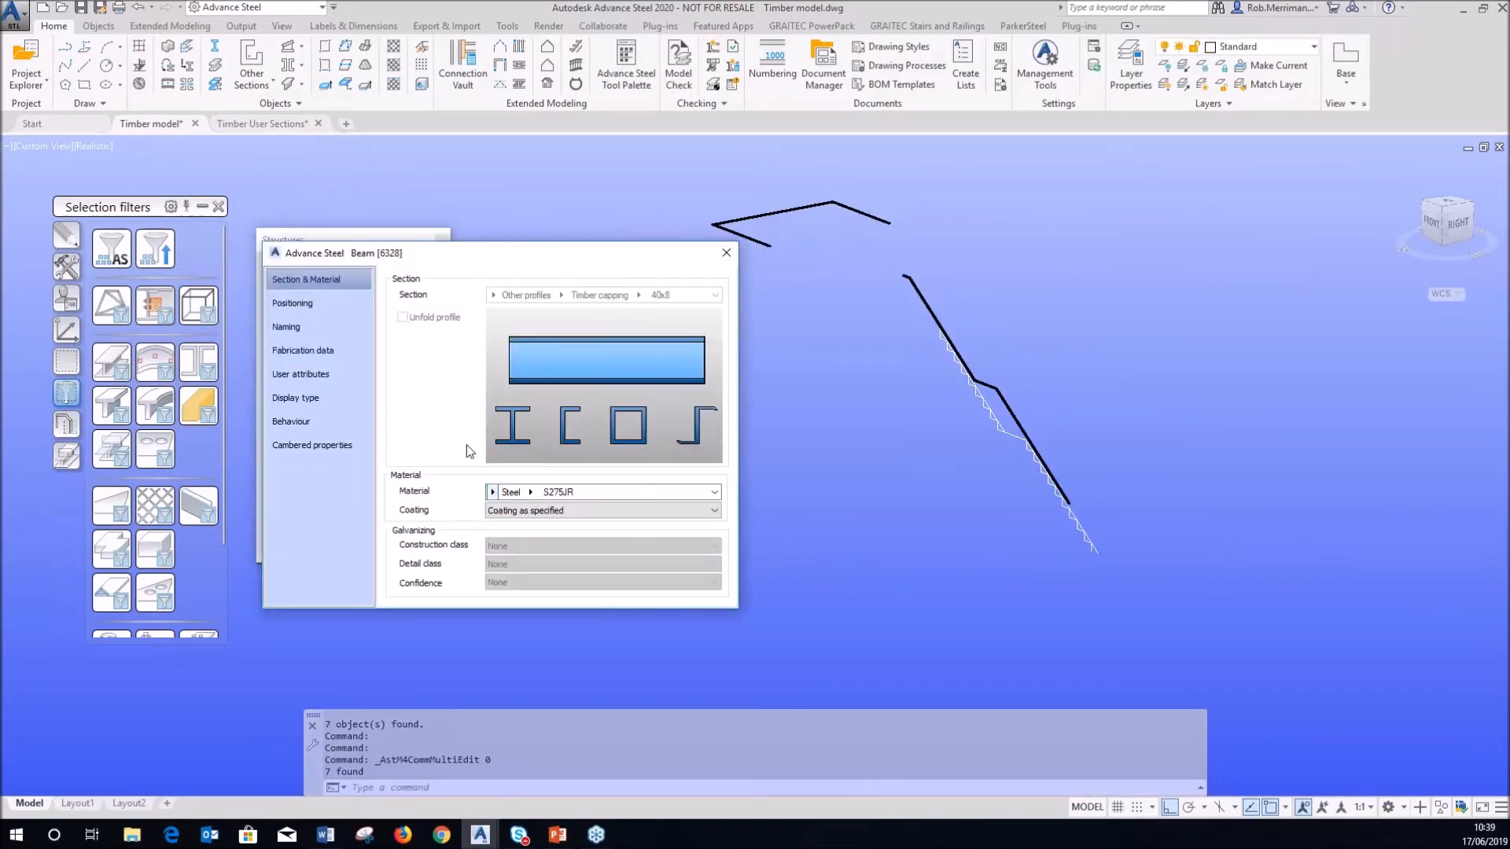
pyautogui.click(493, 492)
pyautogui.click(516, 563)
pyautogui.click(537, 492)
pyautogui.moveTo(567, 528)
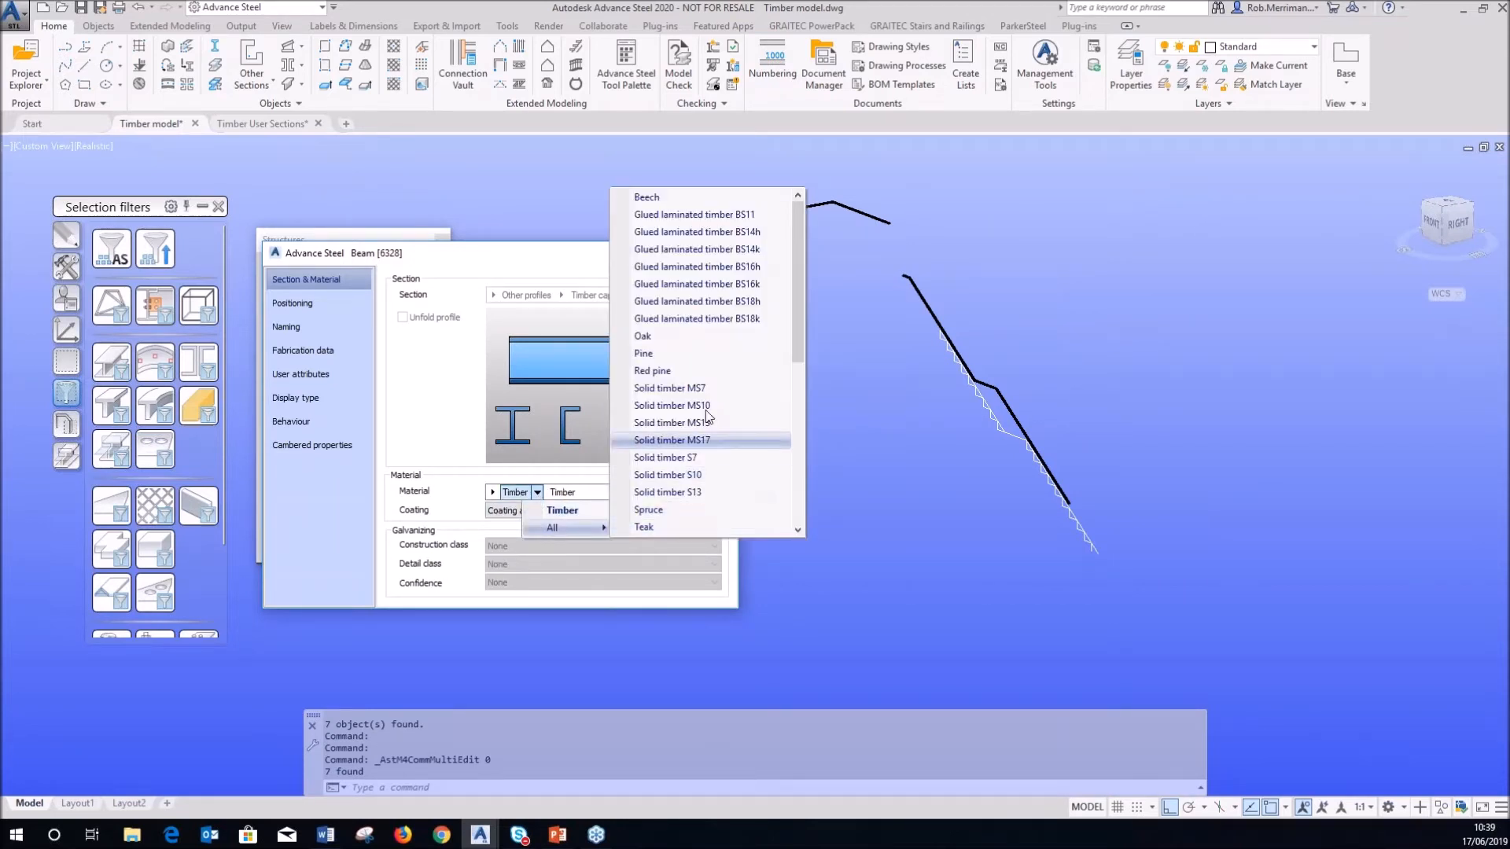
pyautogui.click(685, 337)
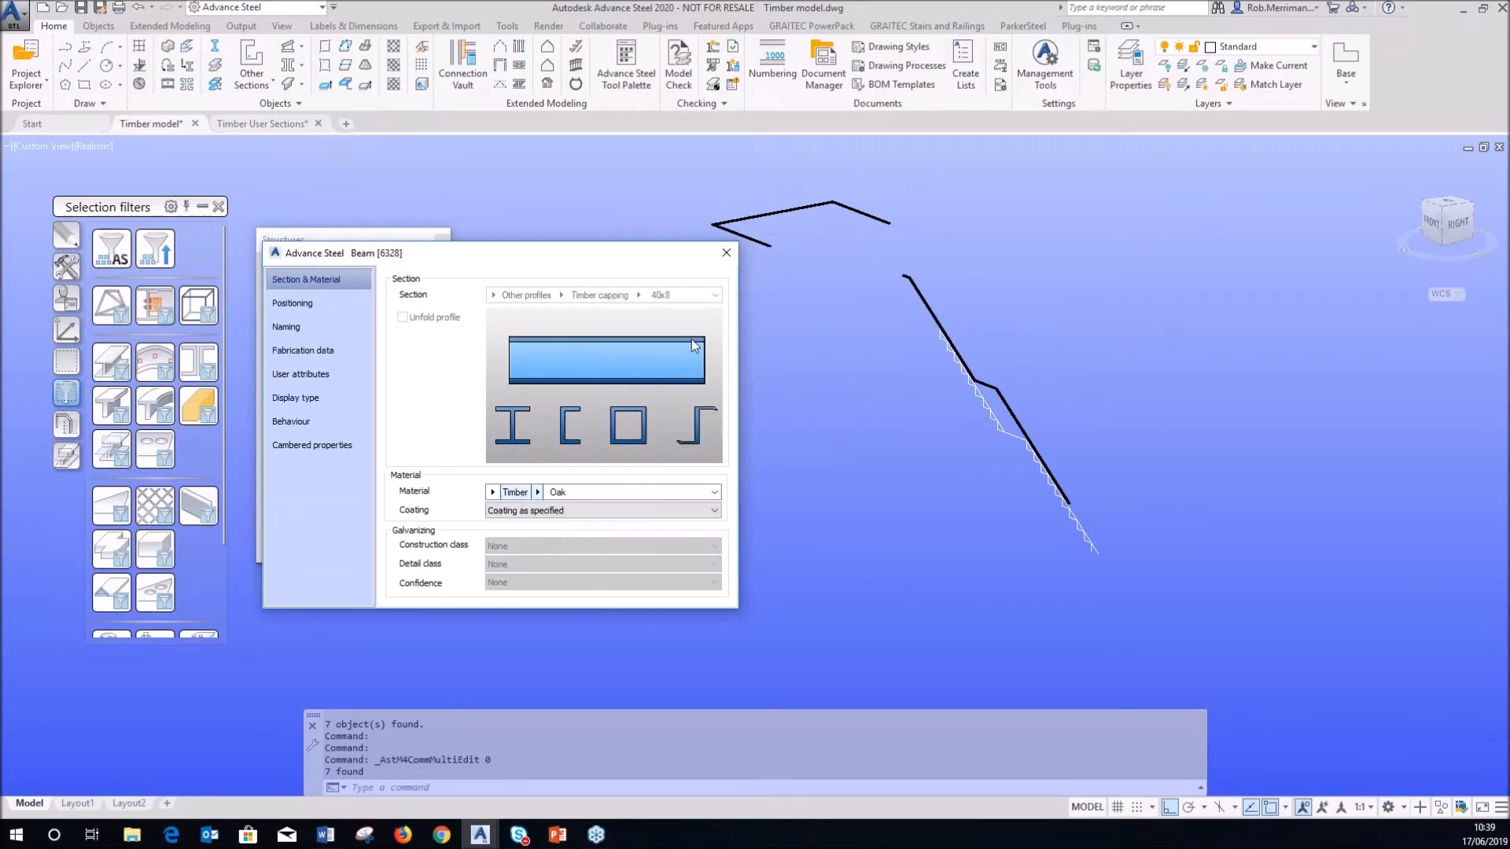
pyautogui.click(724, 260)
# - Change the layer of all the capping beams, and turn off the Timber Capping NOT Timber query to show the whole model
pyautogui.click(666, 166)
pyautogui.click(1195, 623)
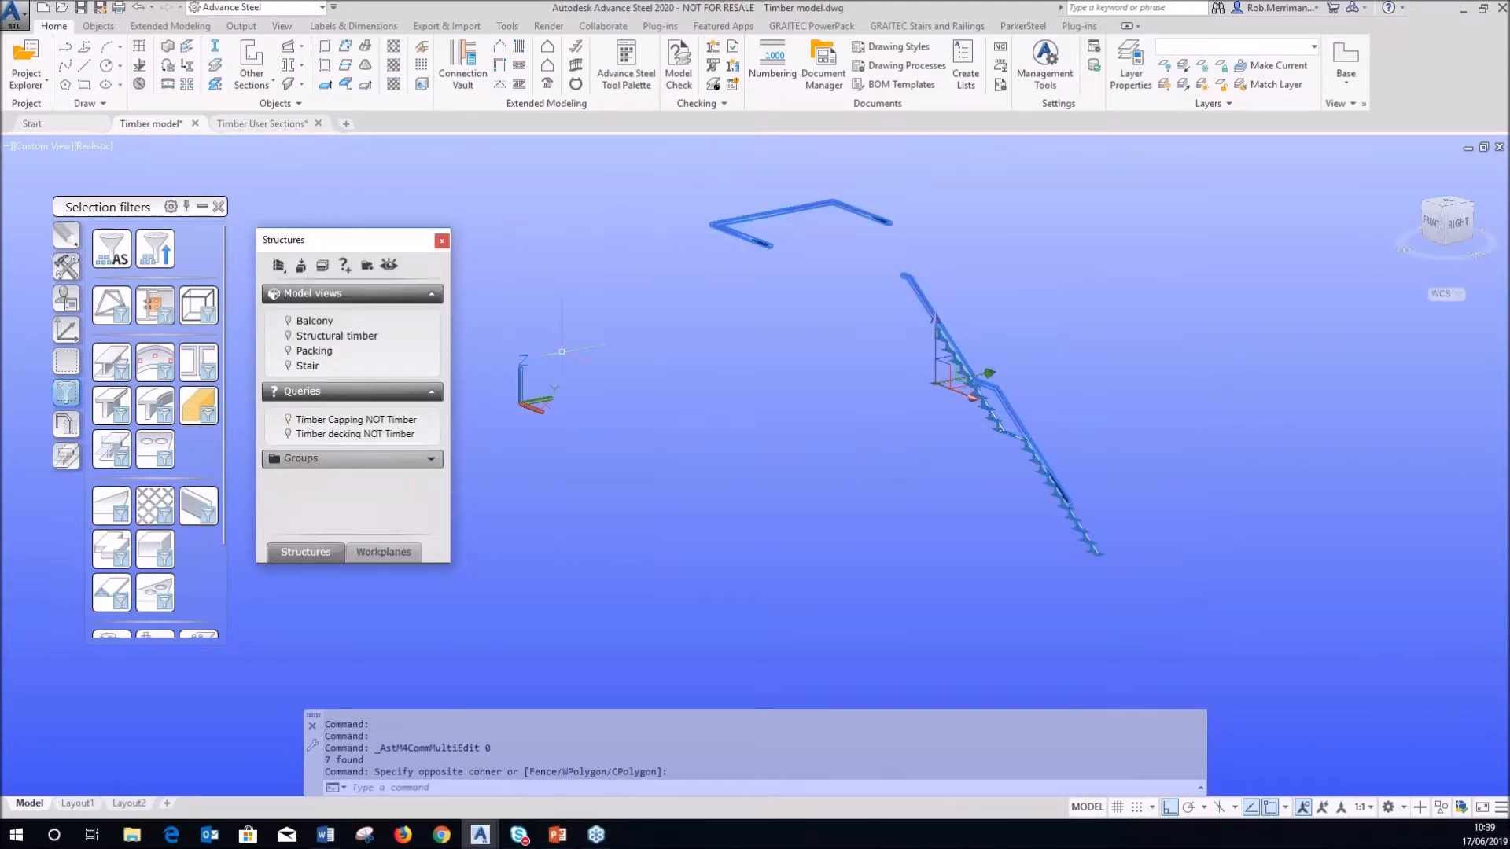
pyautogui.click(121, 373)
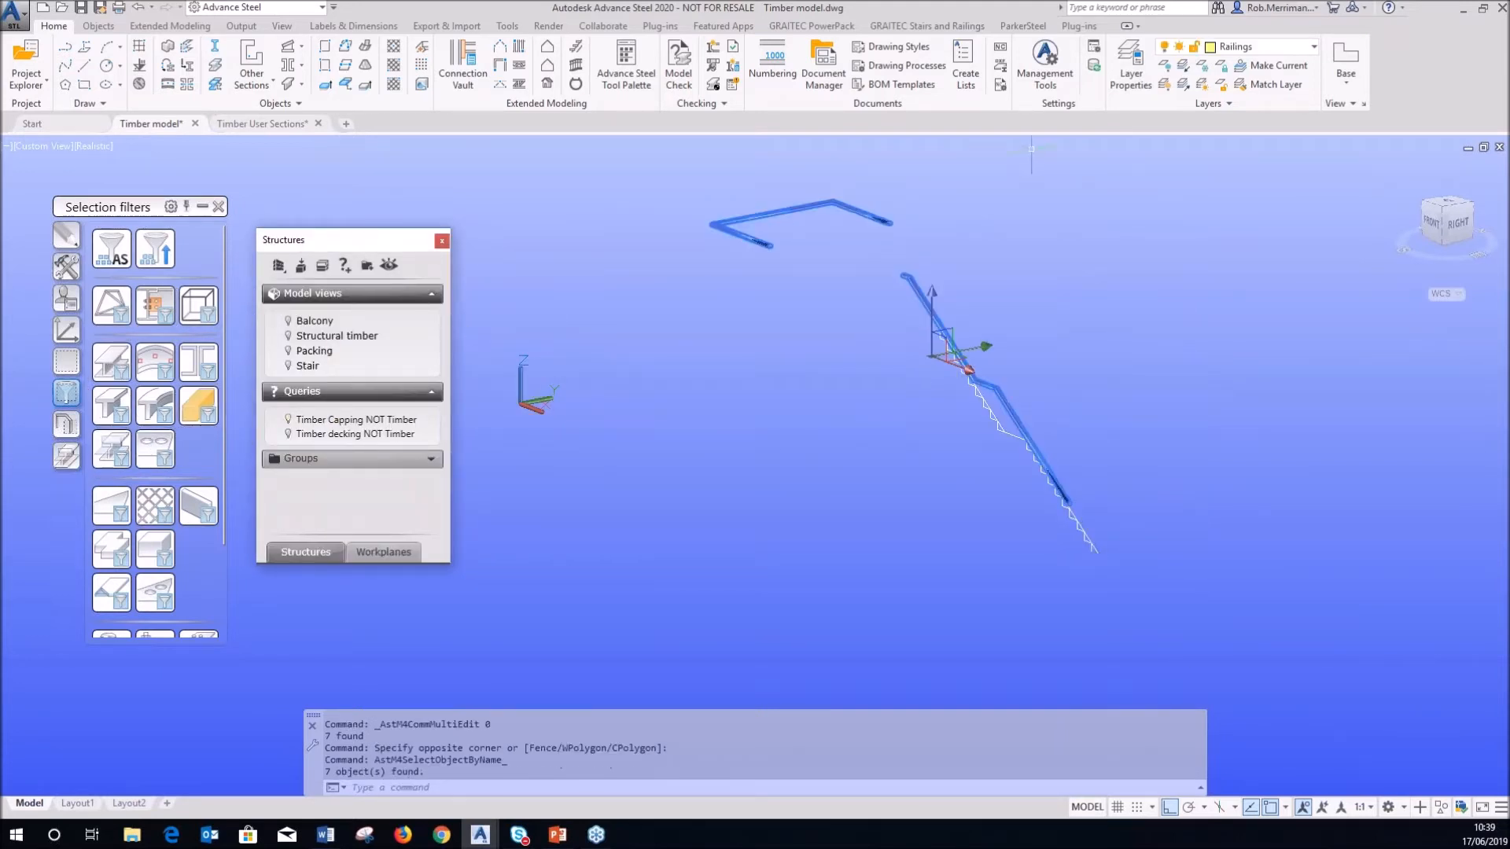
pyautogui.click(1266, 49)
pyautogui.click(1251, 569)
pyautogui.press('Escape')
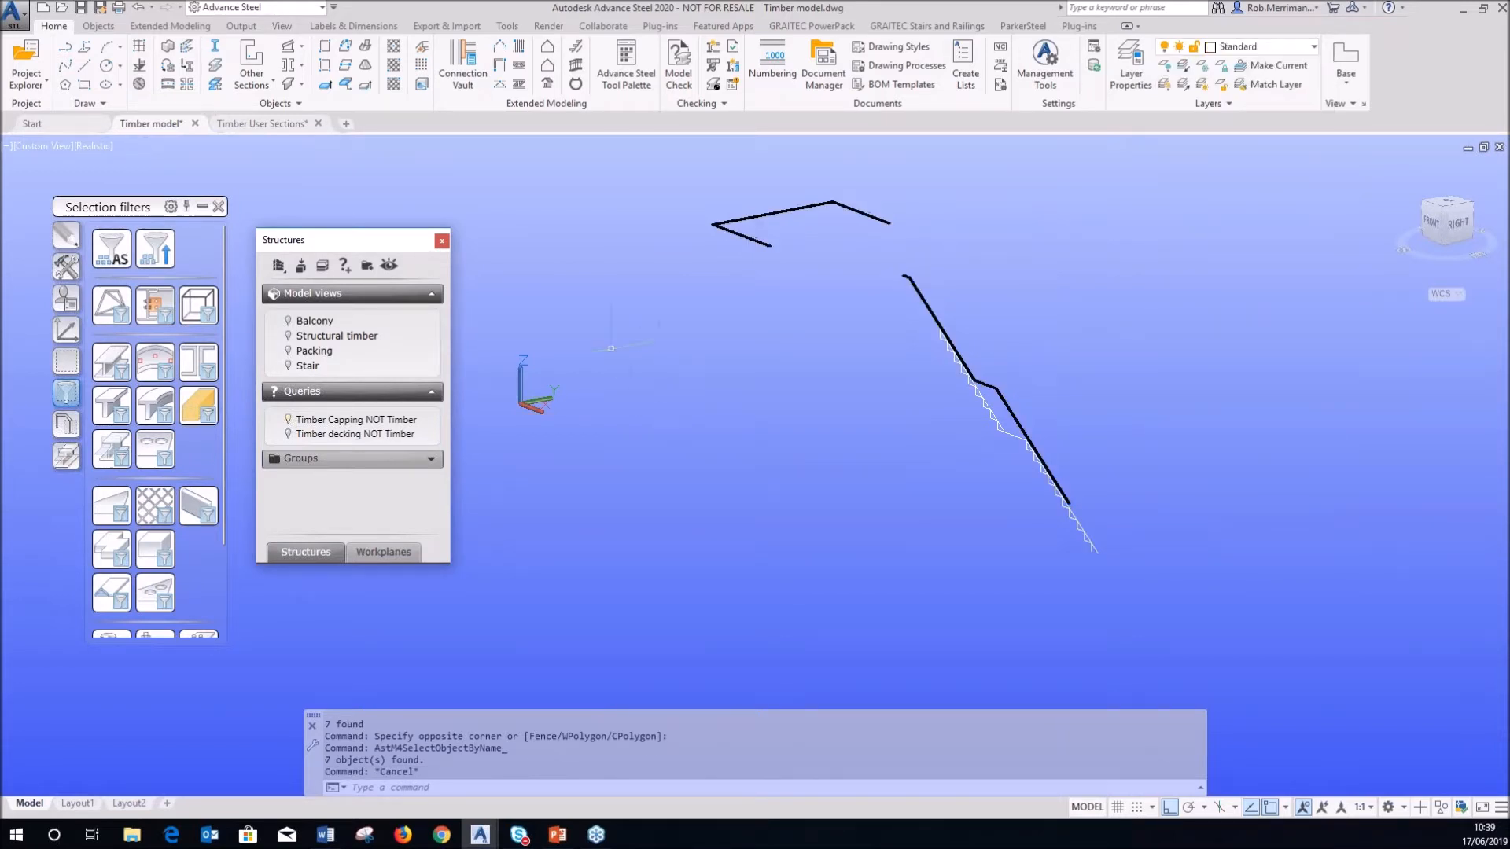
pyautogui.click(289, 419)
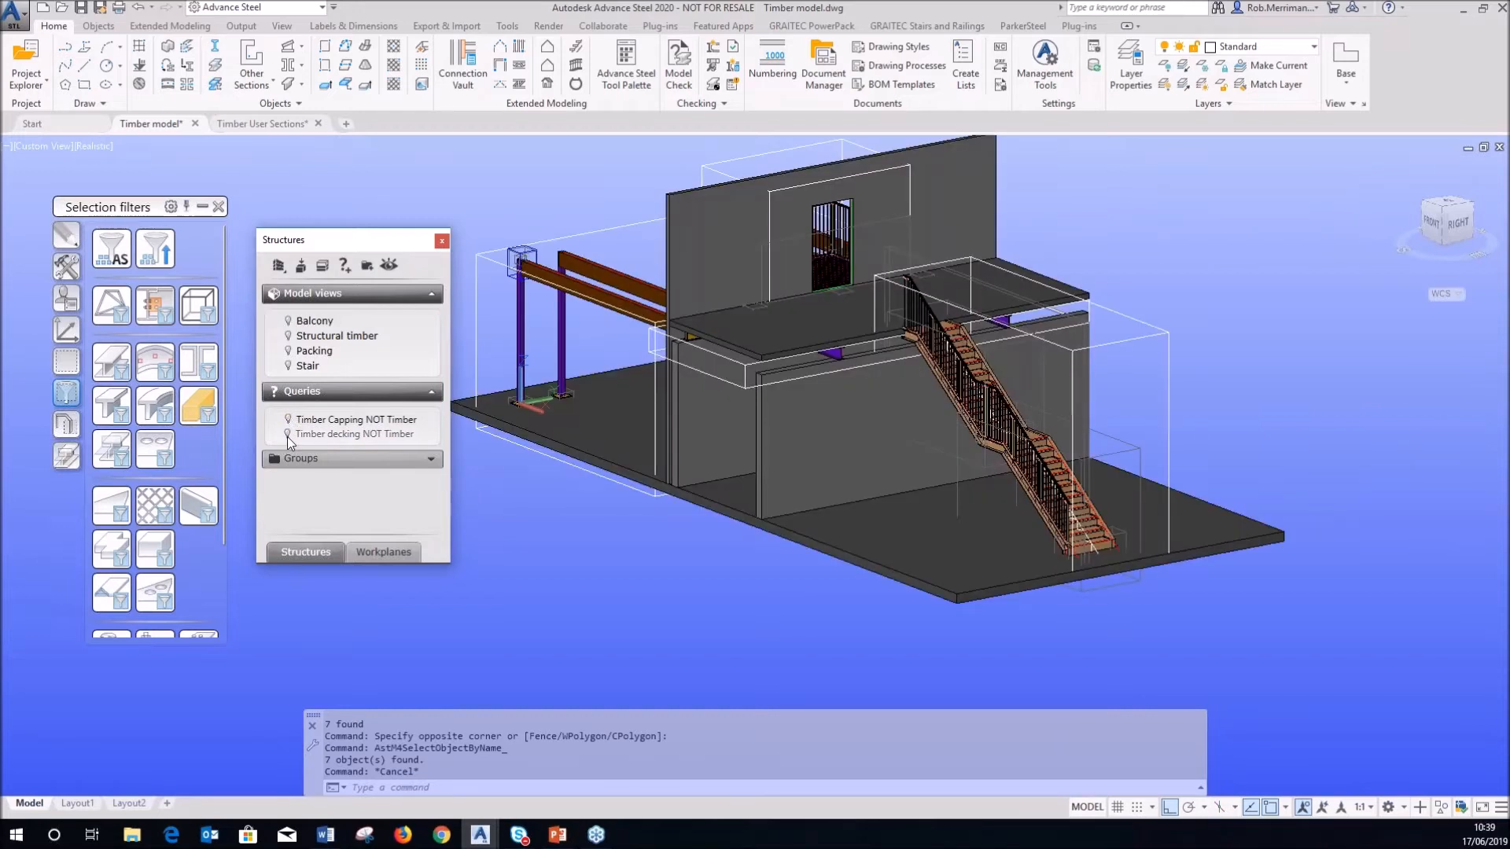
# - Examine the object types, material condition and beam section criteria of the Timber decking NOT Timber query, without changing them
pyautogui.rightClick(310, 436)
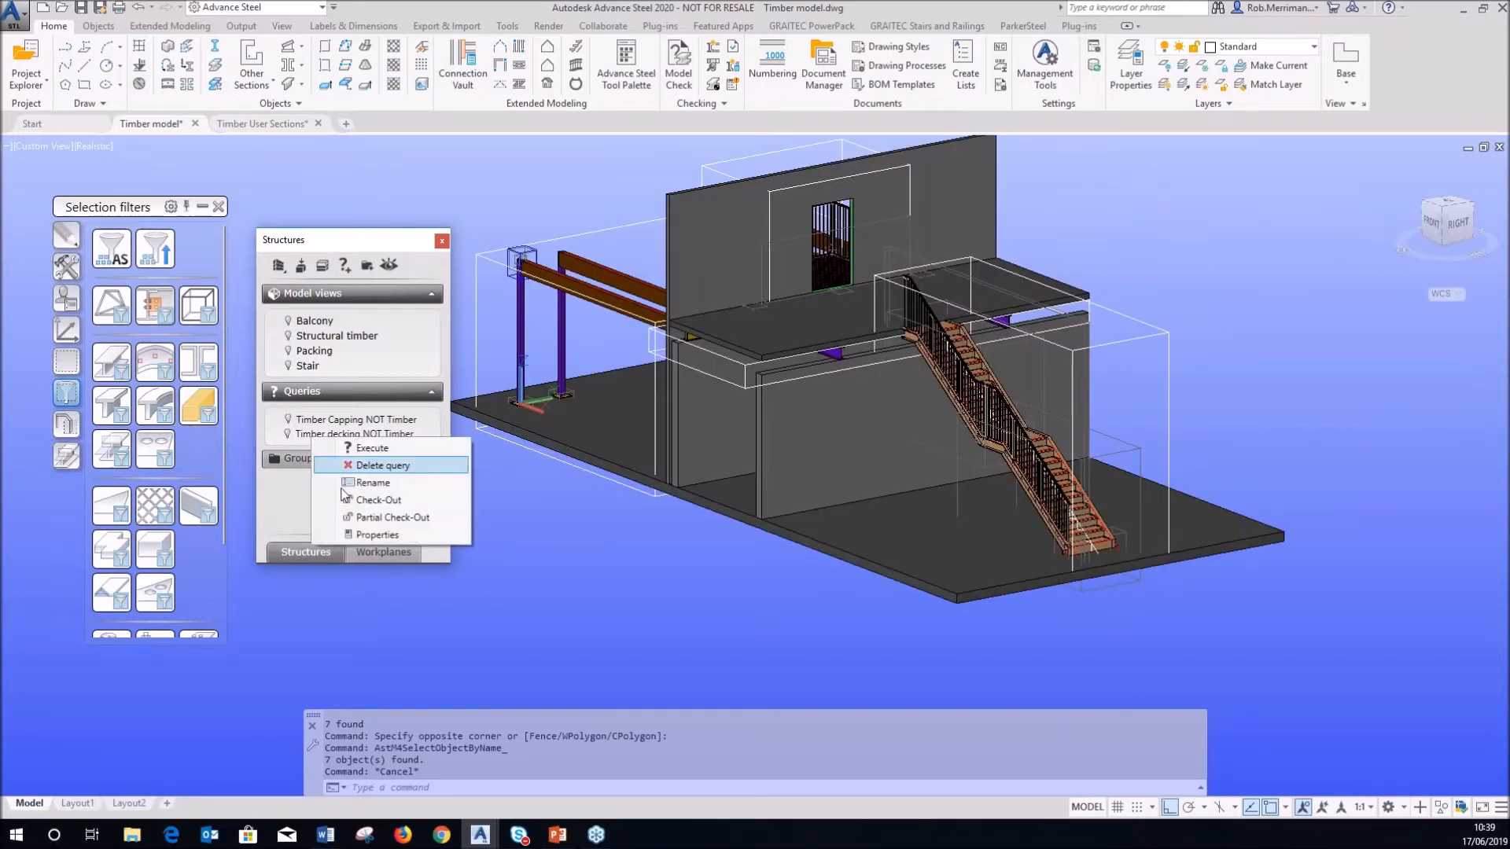
pyautogui.click(363, 535)
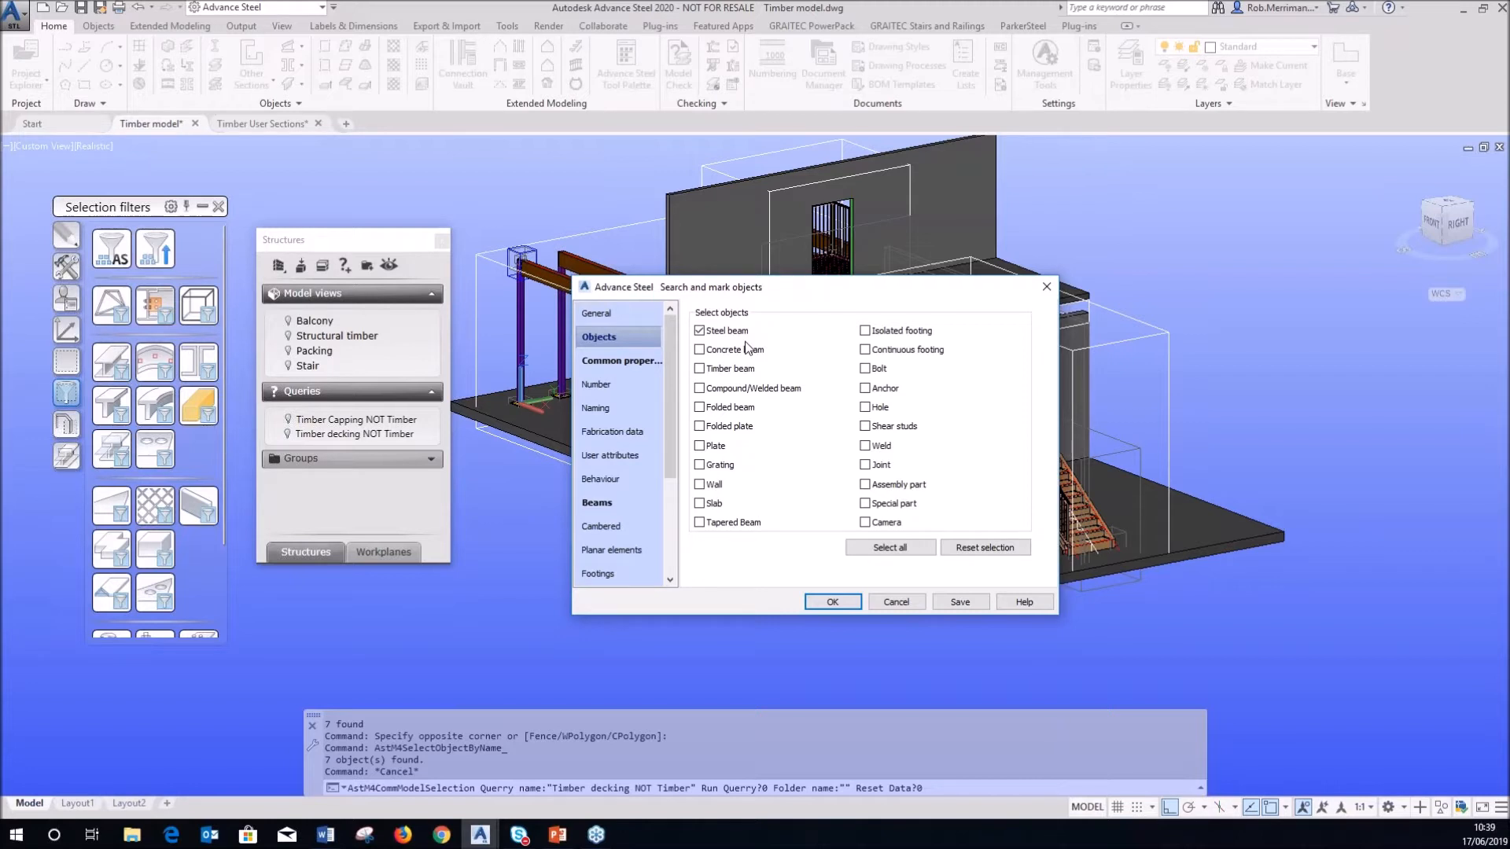
pyautogui.click(622, 360)
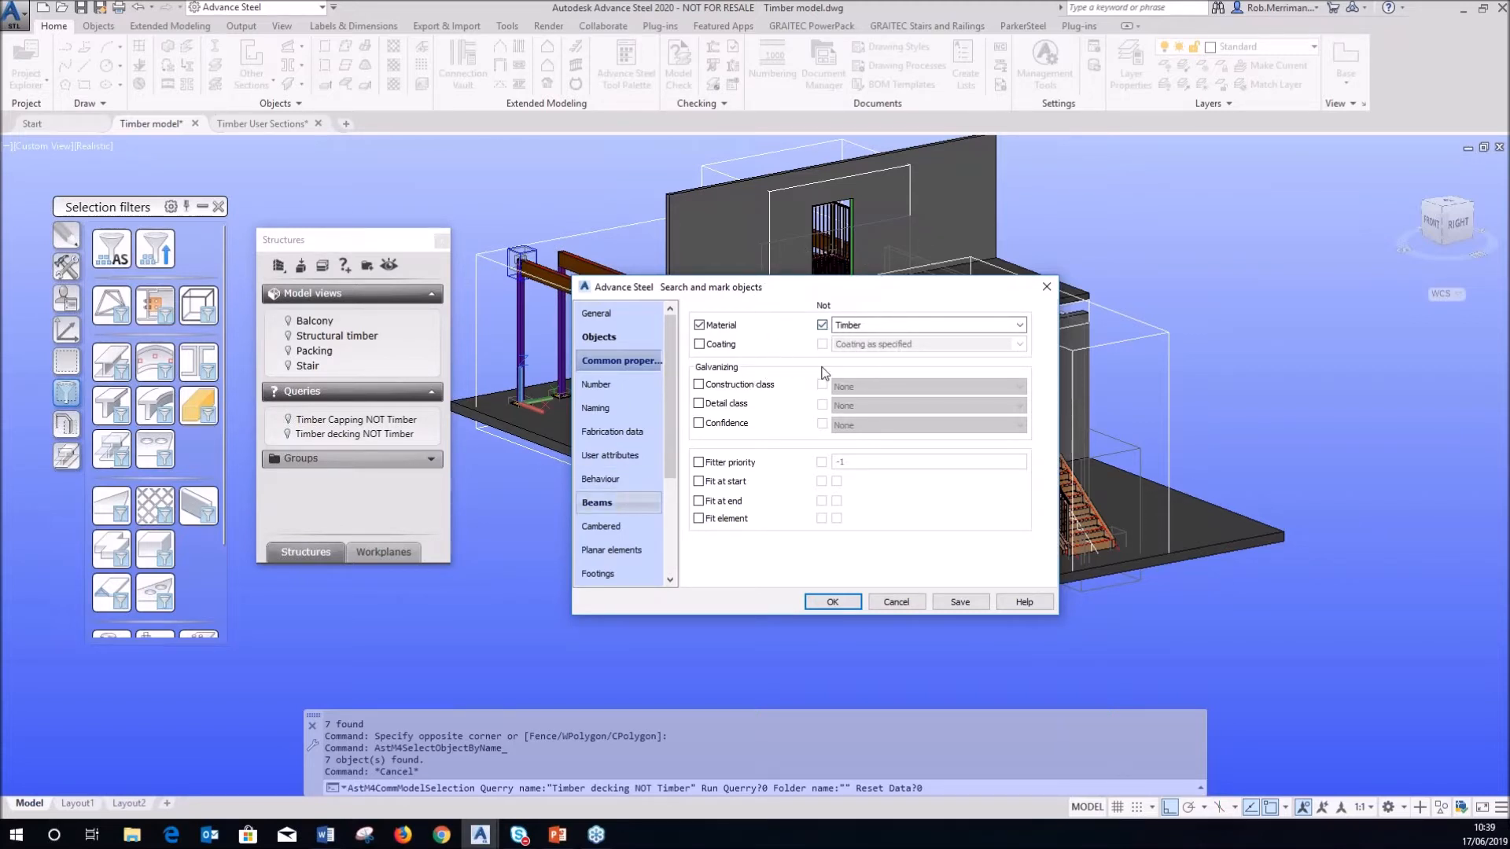
pyautogui.click(620, 503)
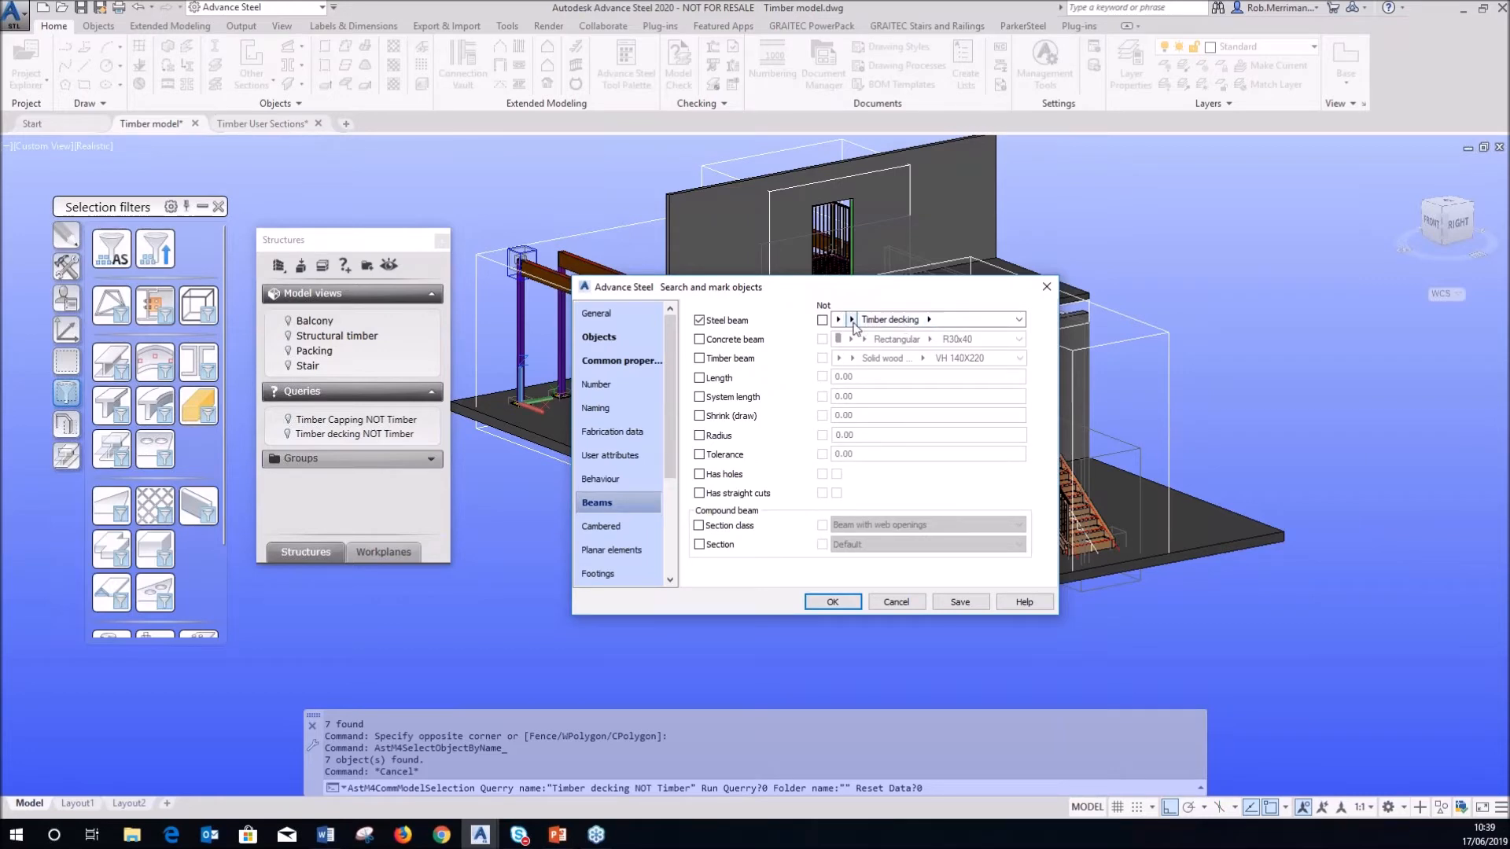
pyautogui.click(896, 602)
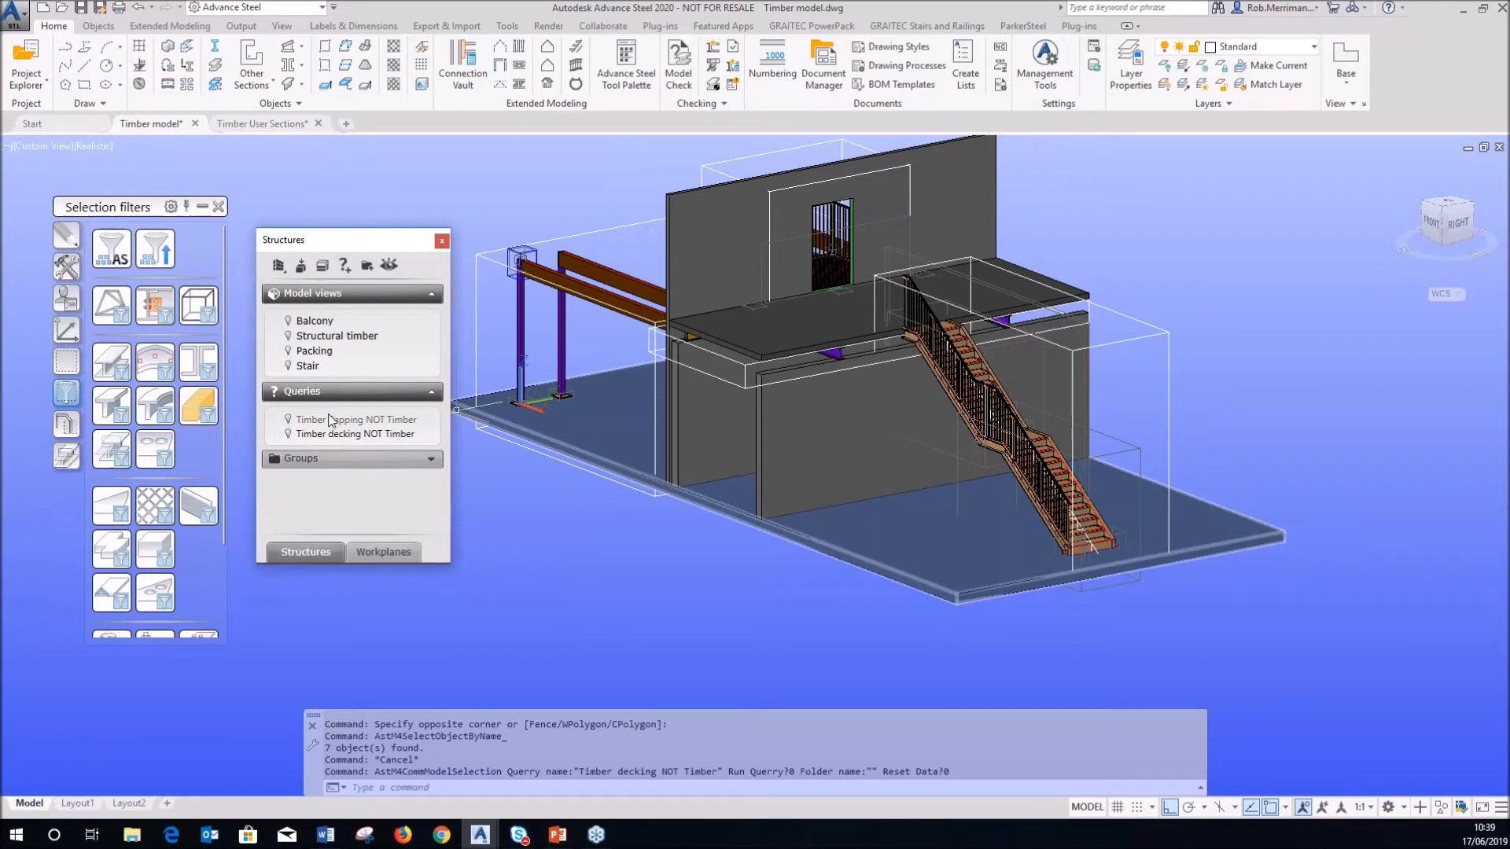
# - Isolate the results of the Timber decking NOT Timber query and change the material of all the balcony decking boards to timber
pyautogui.click(287, 438)
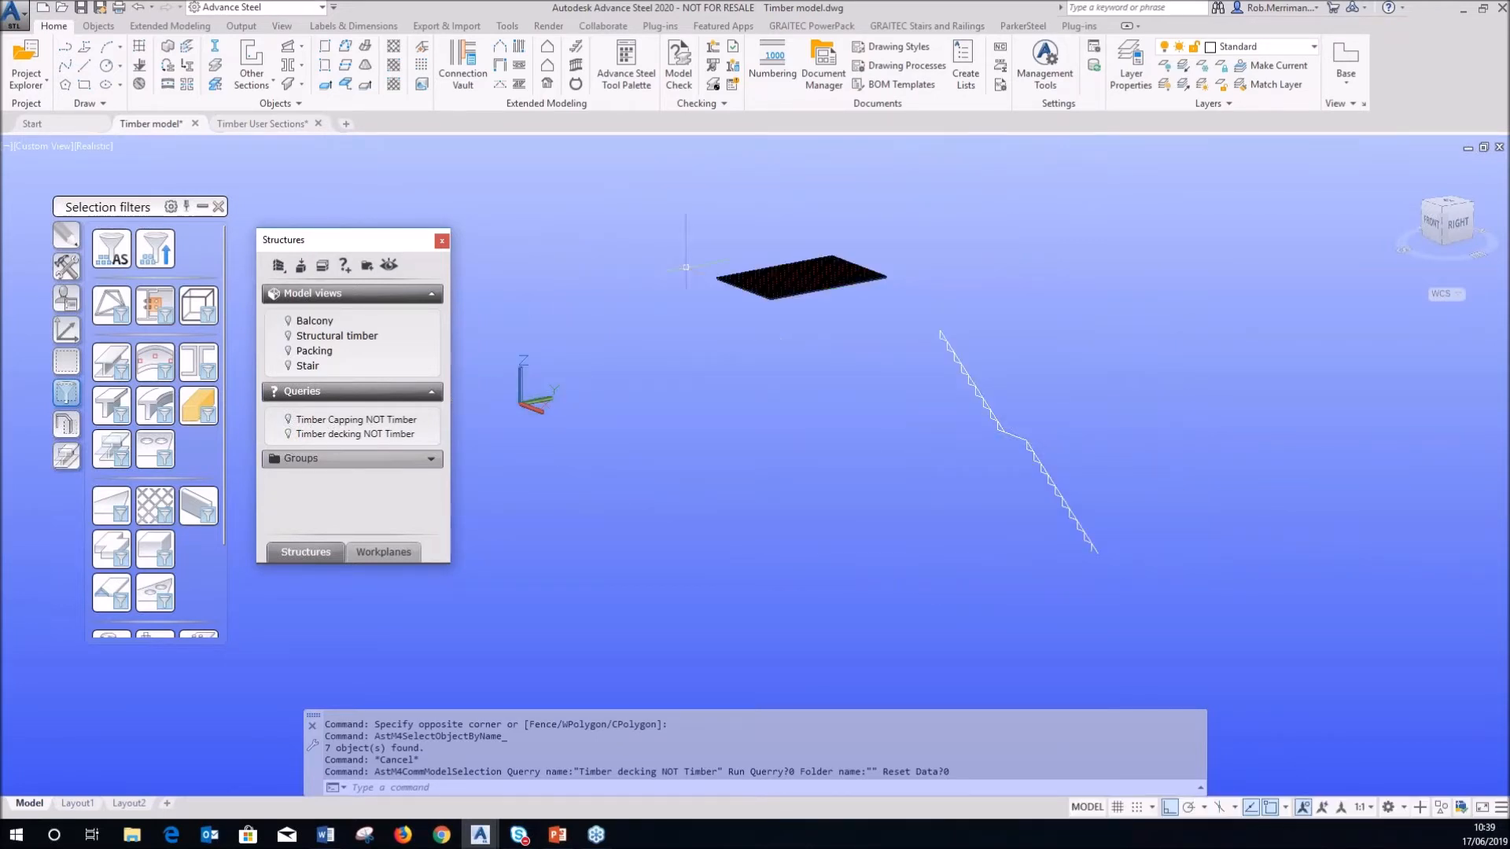
pyautogui.click(649, 211)
pyautogui.click(898, 381)
pyautogui.rightClick(899, 310)
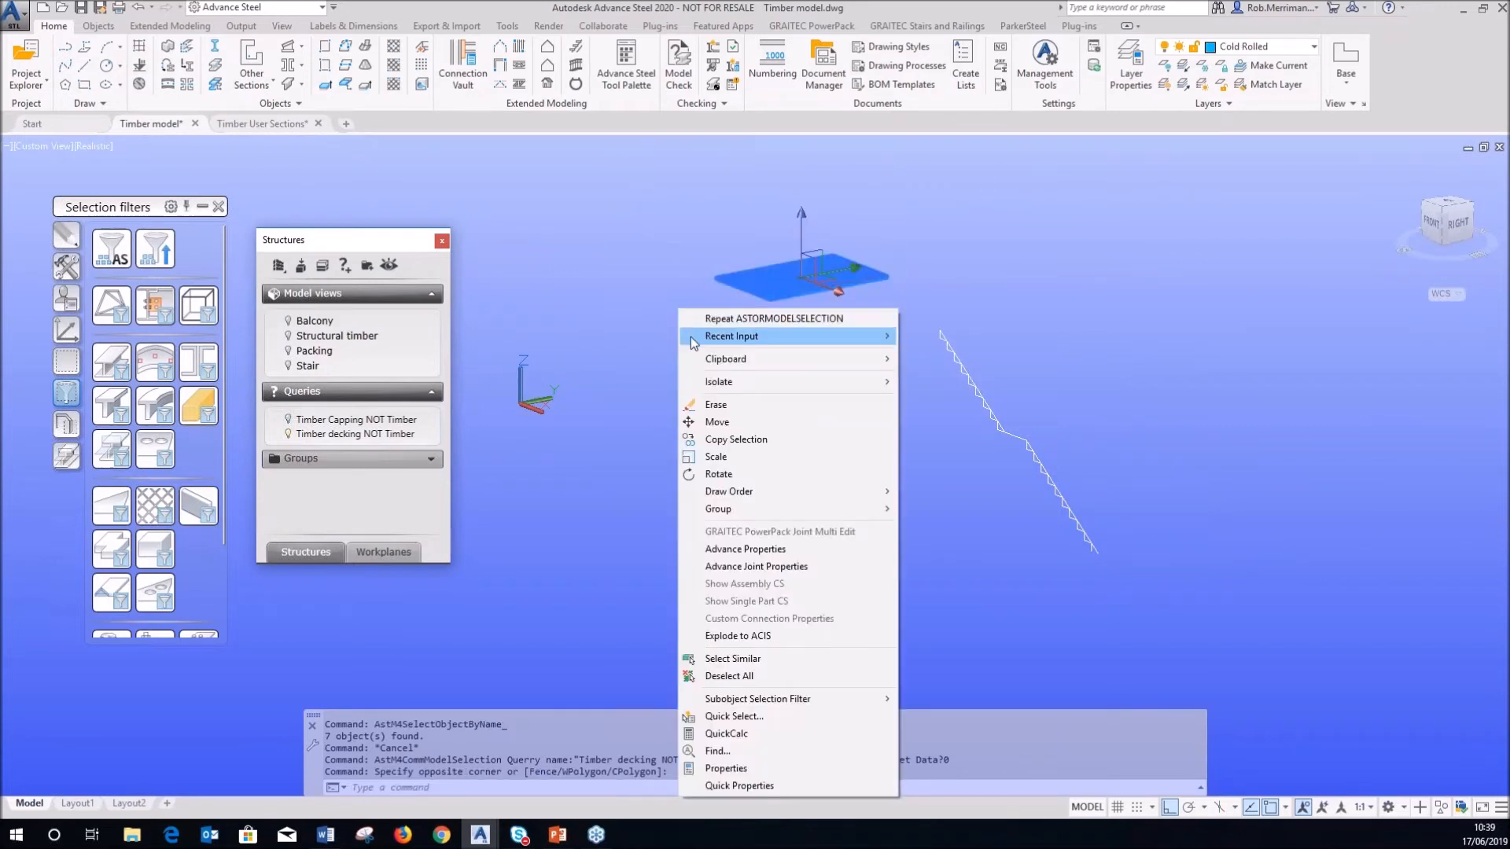
pyautogui.click(781, 549)
pyautogui.click(839, 525)
pyautogui.click(800, 526)
pyautogui.click(826, 595)
pyautogui.click(847, 527)
pyautogui.click(850, 548)
pyautogui.click(1035, 287)
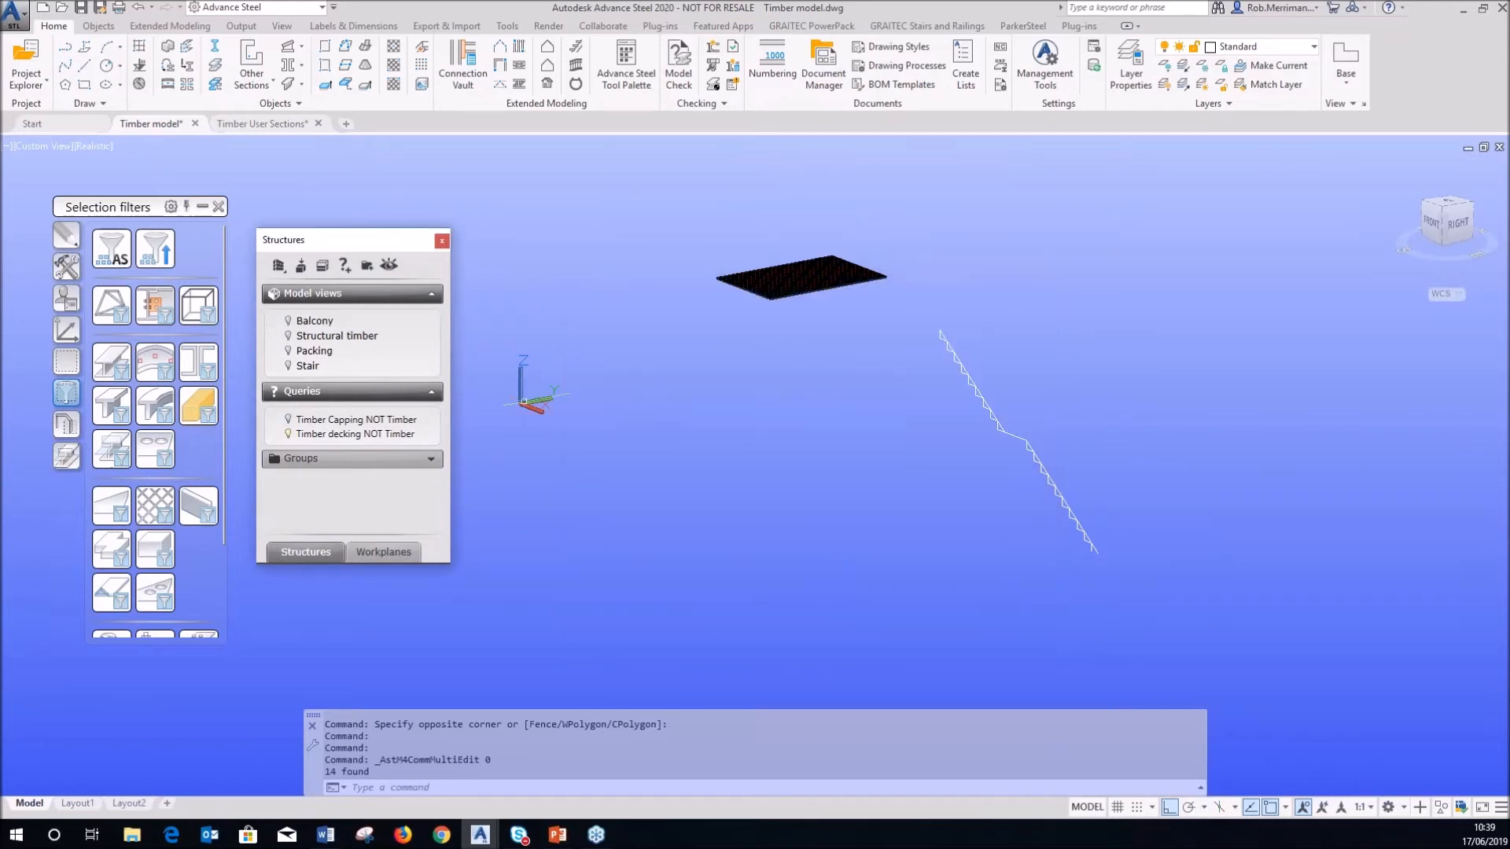
# - Turn off the Timber decking NOT Timber query to show the whole model, and resume the PowerPoint slide show
pyautogui.click(290, 435)
pyautogui.click(557, 835)
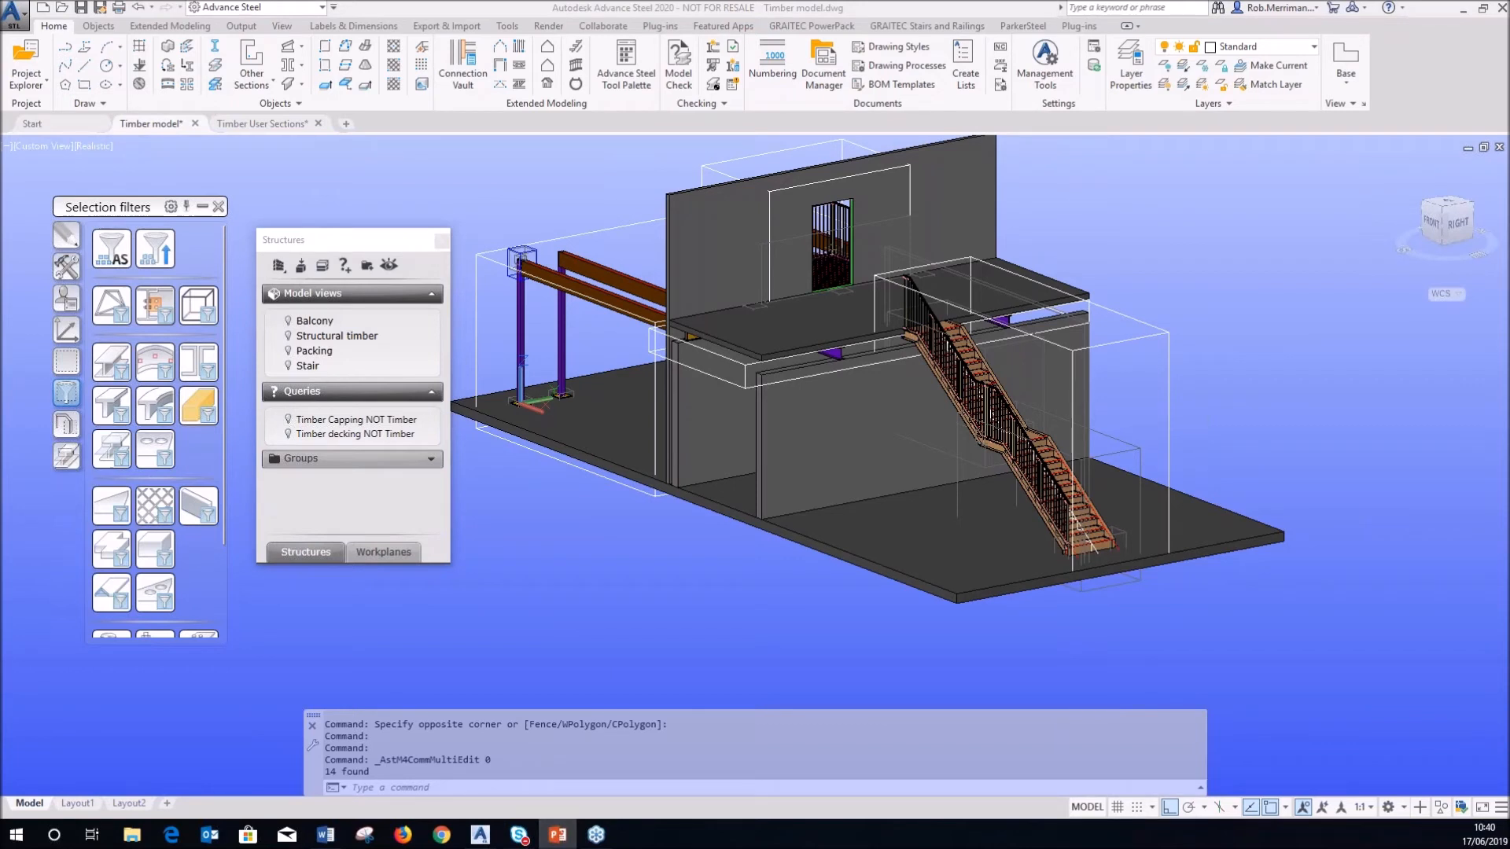
pyautogui.hotkey('shift', 'F5')
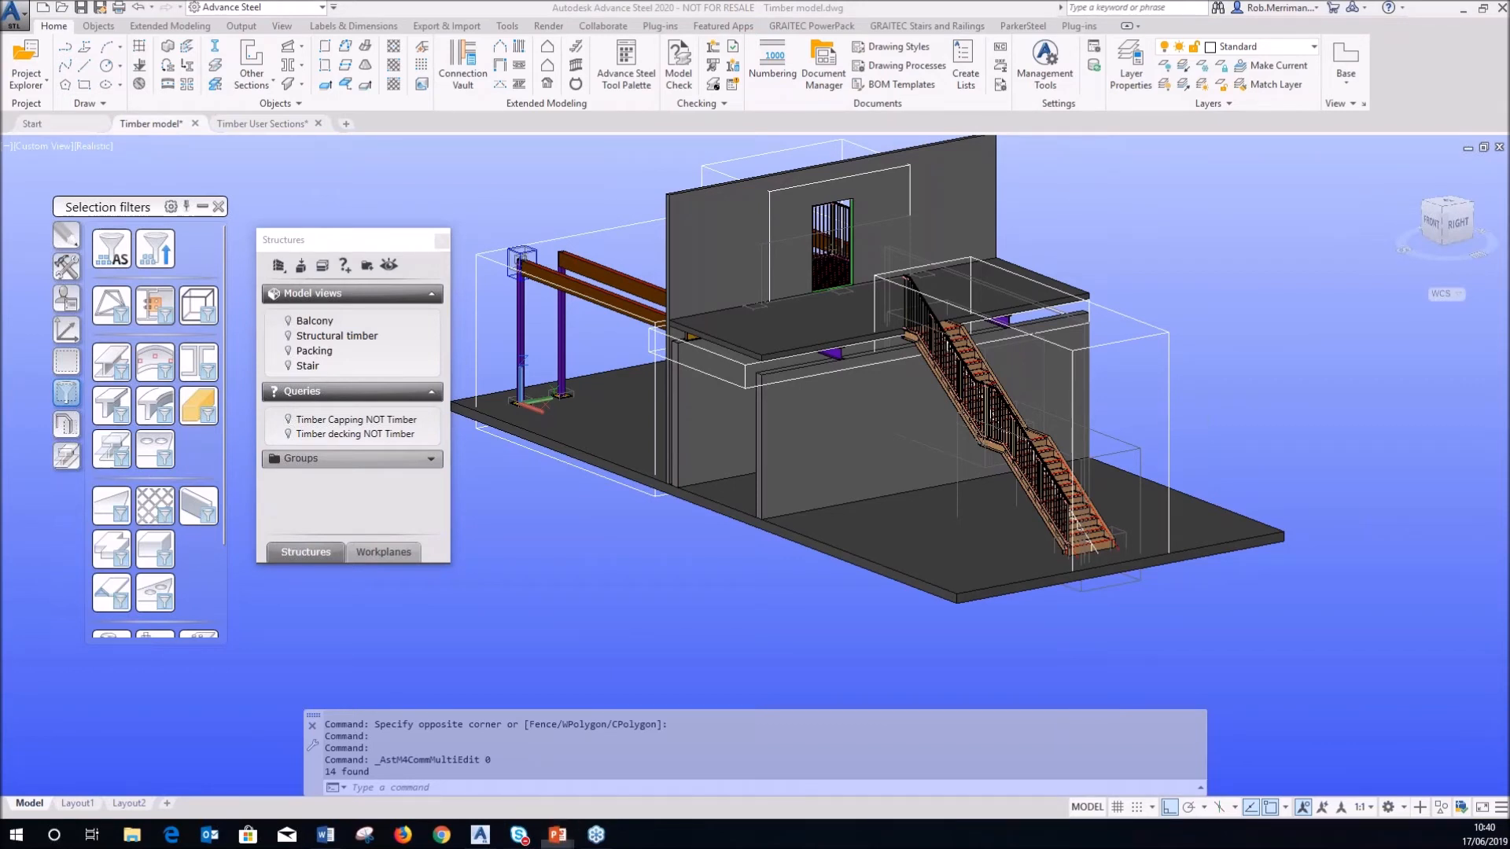